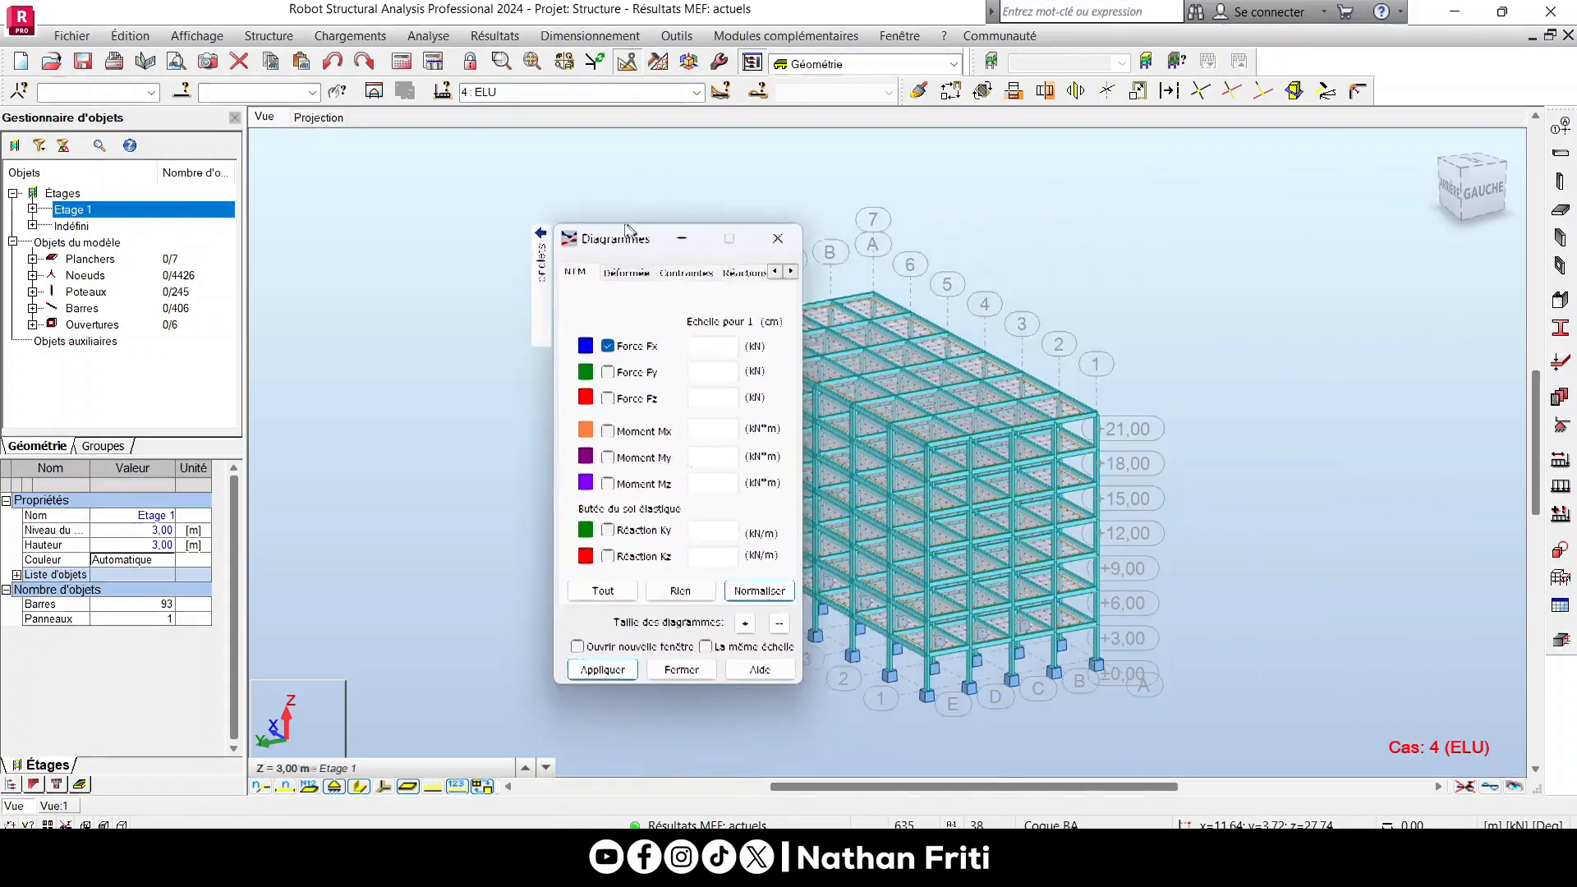
Display the Fx force diagram on the structure's bars for the ELU case.
scroll(733, 410, "up", 4)
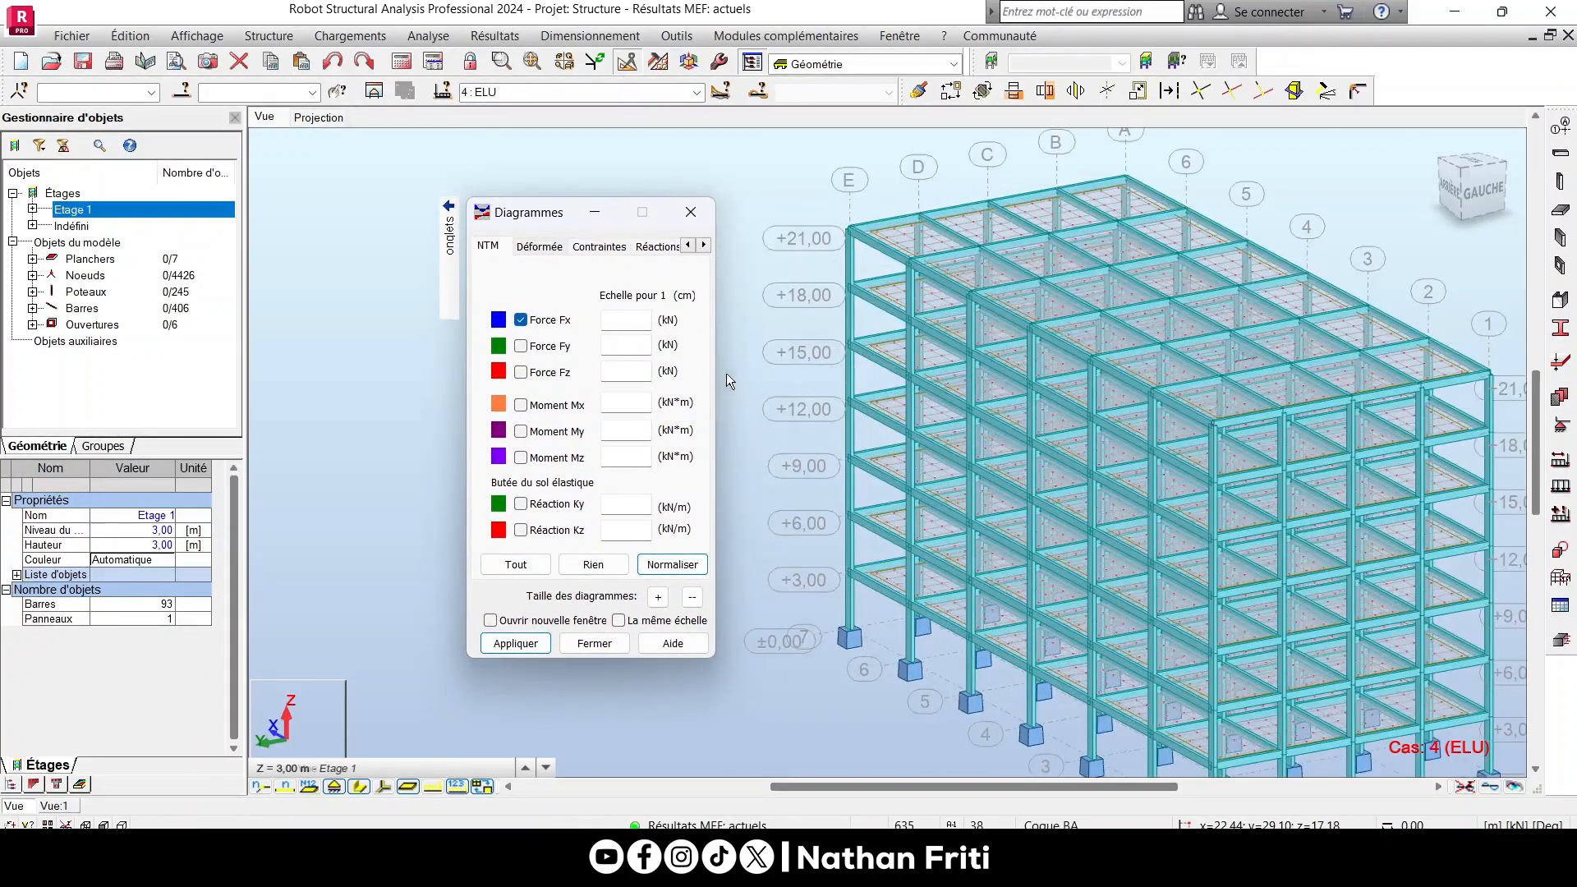
scroll(754, 261, "down", 3)
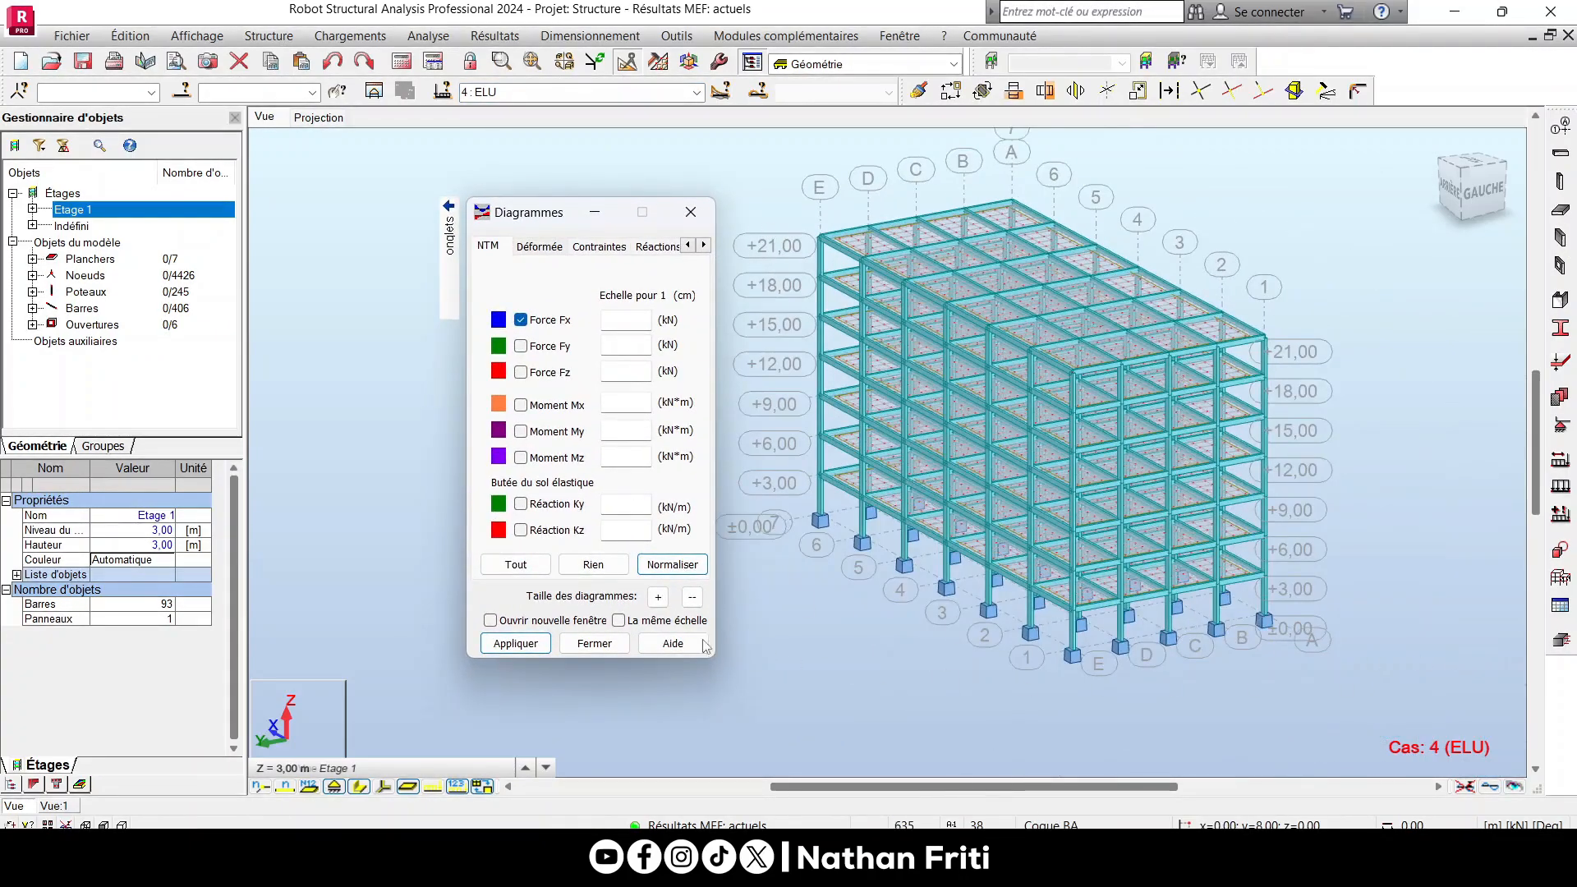
key("Return")
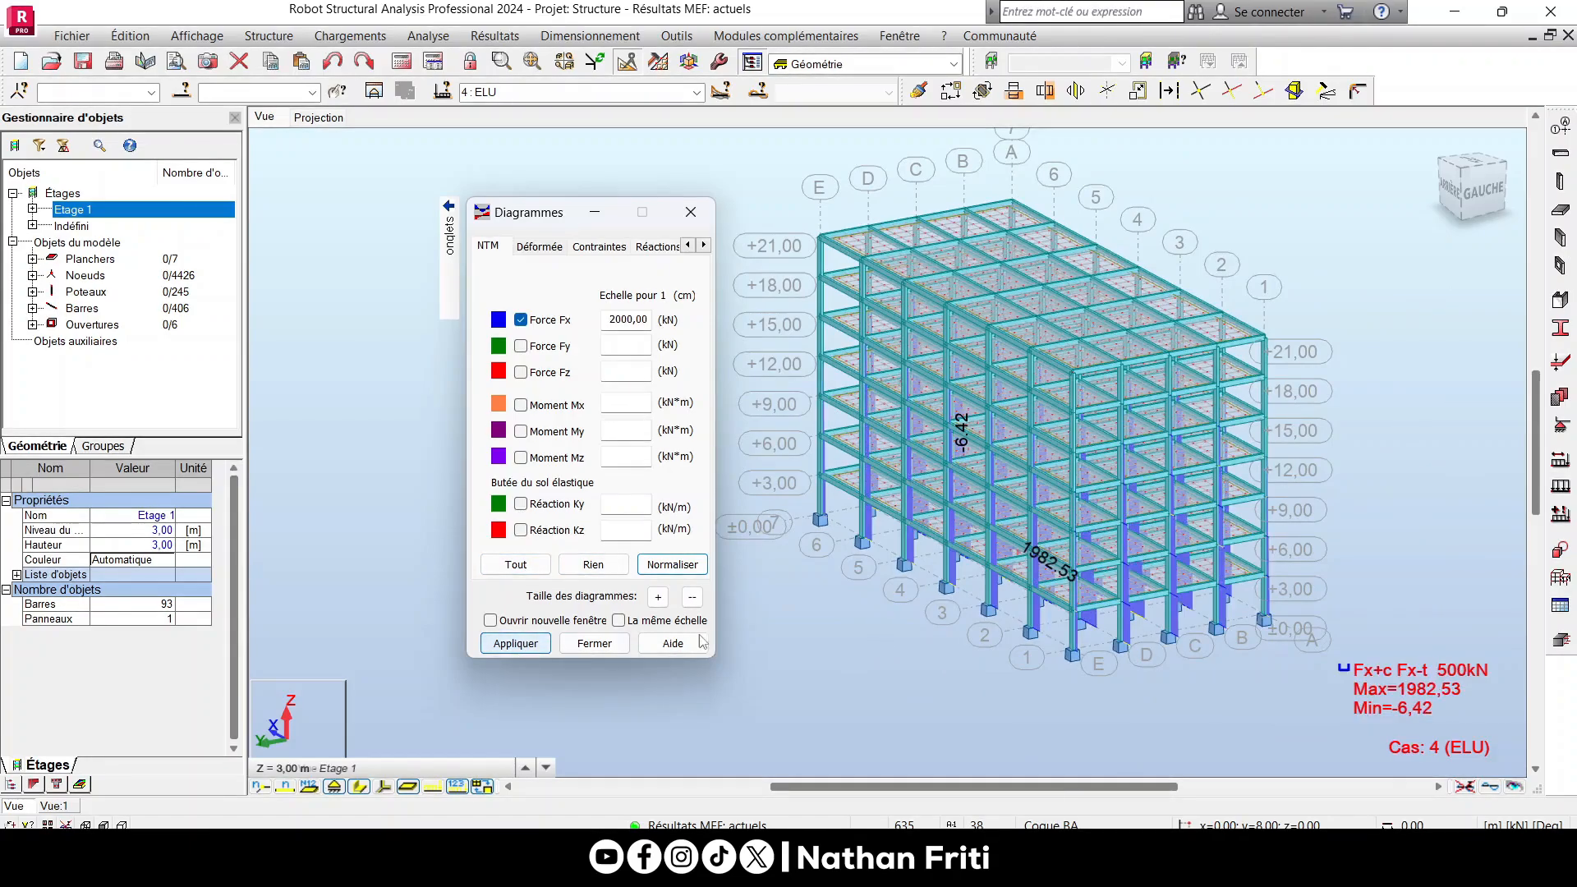
Examine the column bases to locate the maximum Fx value, viewing the supports from several angles.
scroll(970, 566, "up", 5)
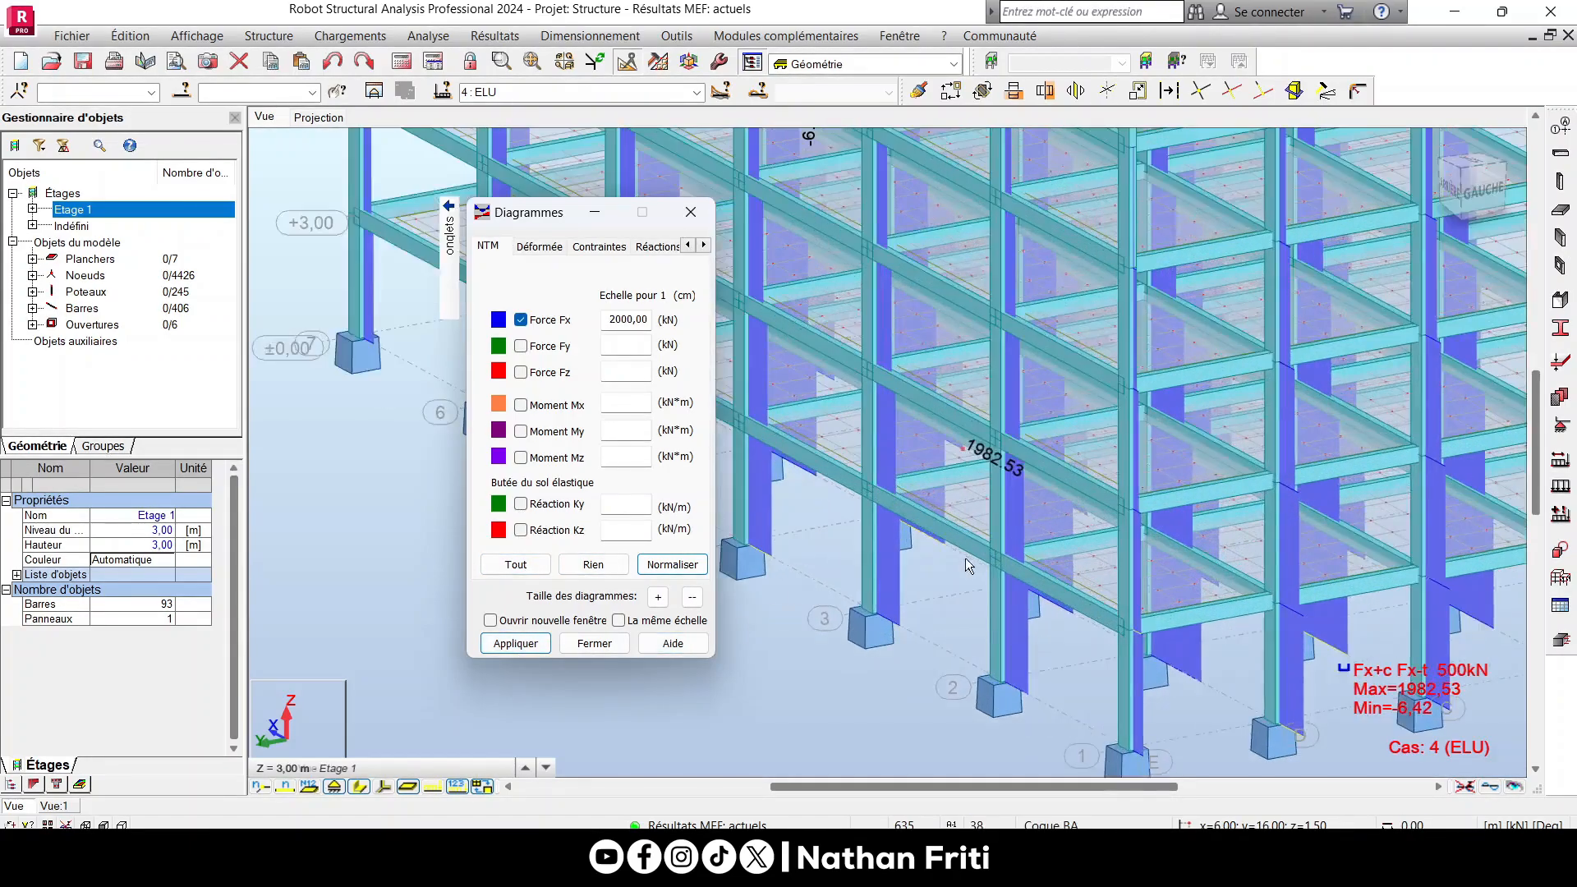
scroll(969, 566, "down", 5)
right_click(265, 256)
left_click(246, 333)
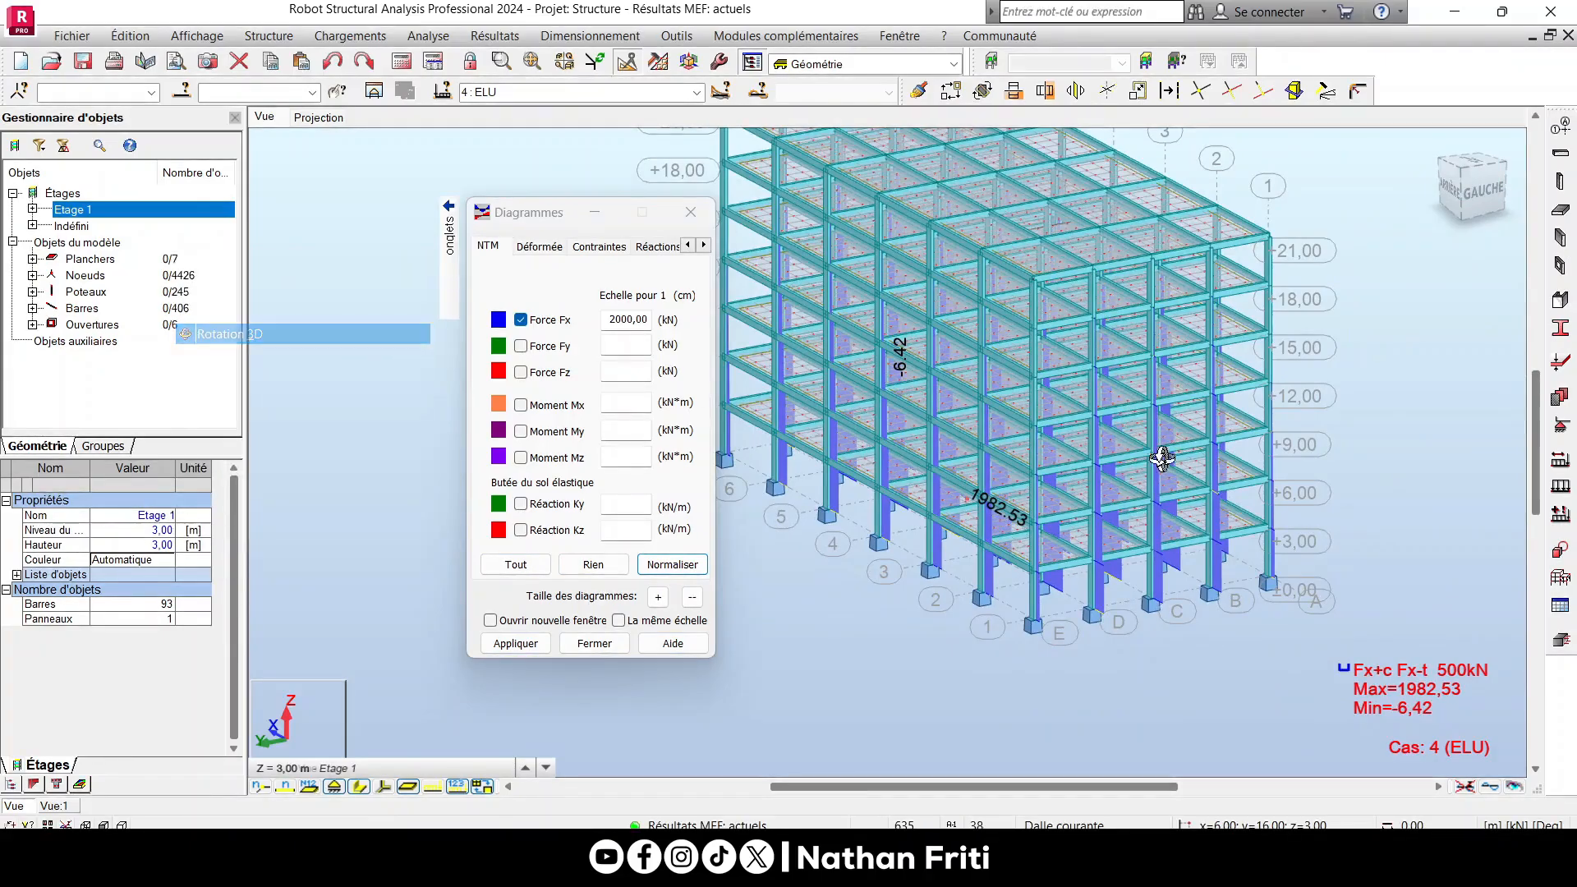
left_click_drag(1162, 459, 1096, 497)
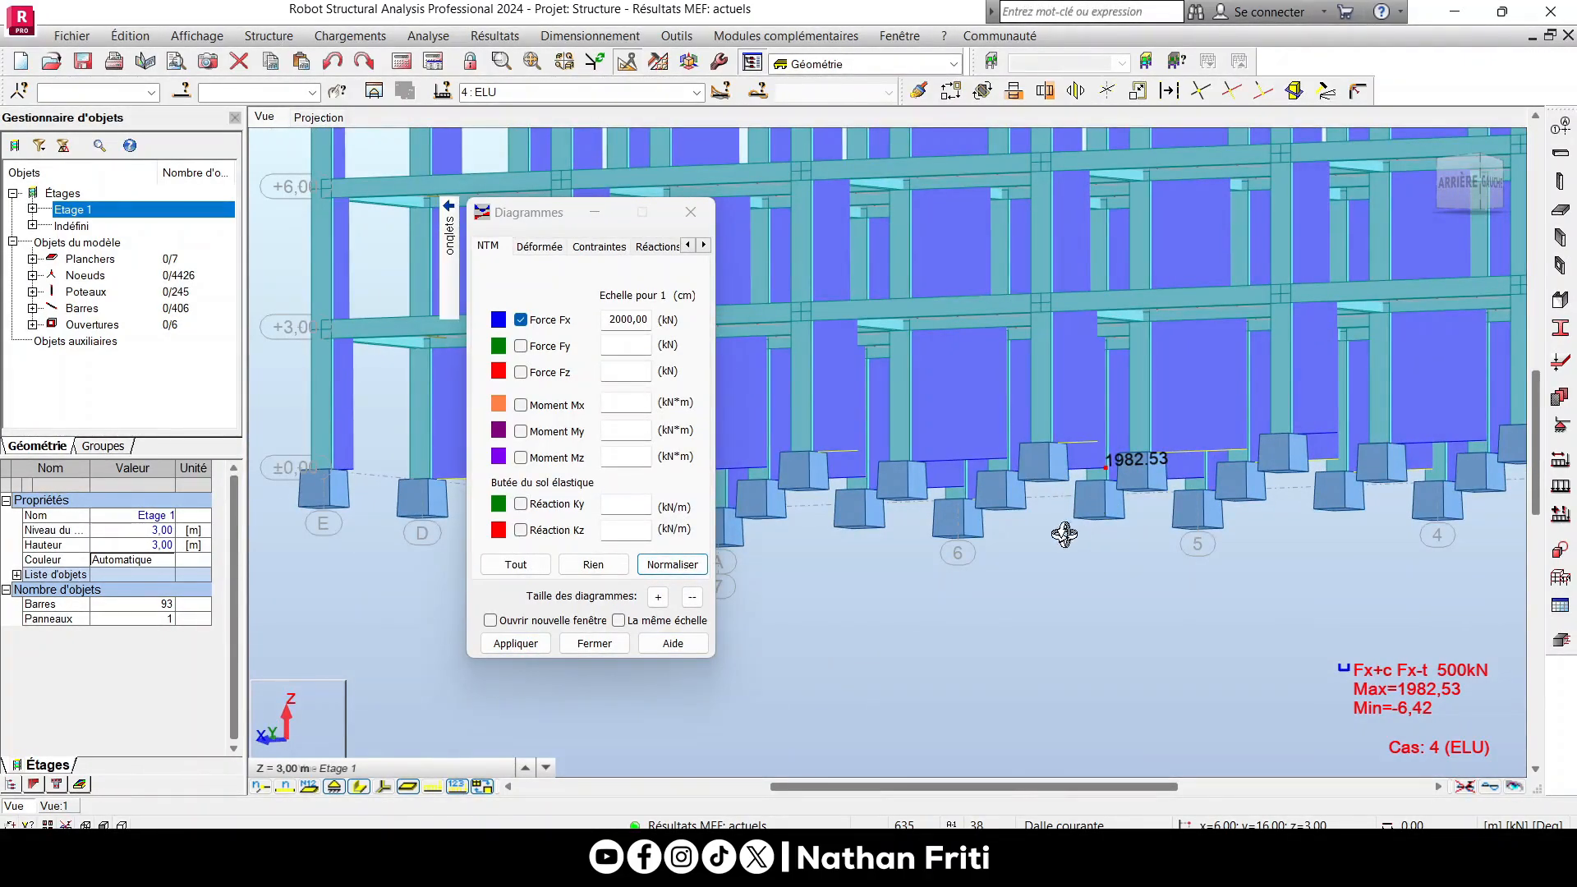
left_click_drag(996, 458, 889, 225)
right_click(761, 228)
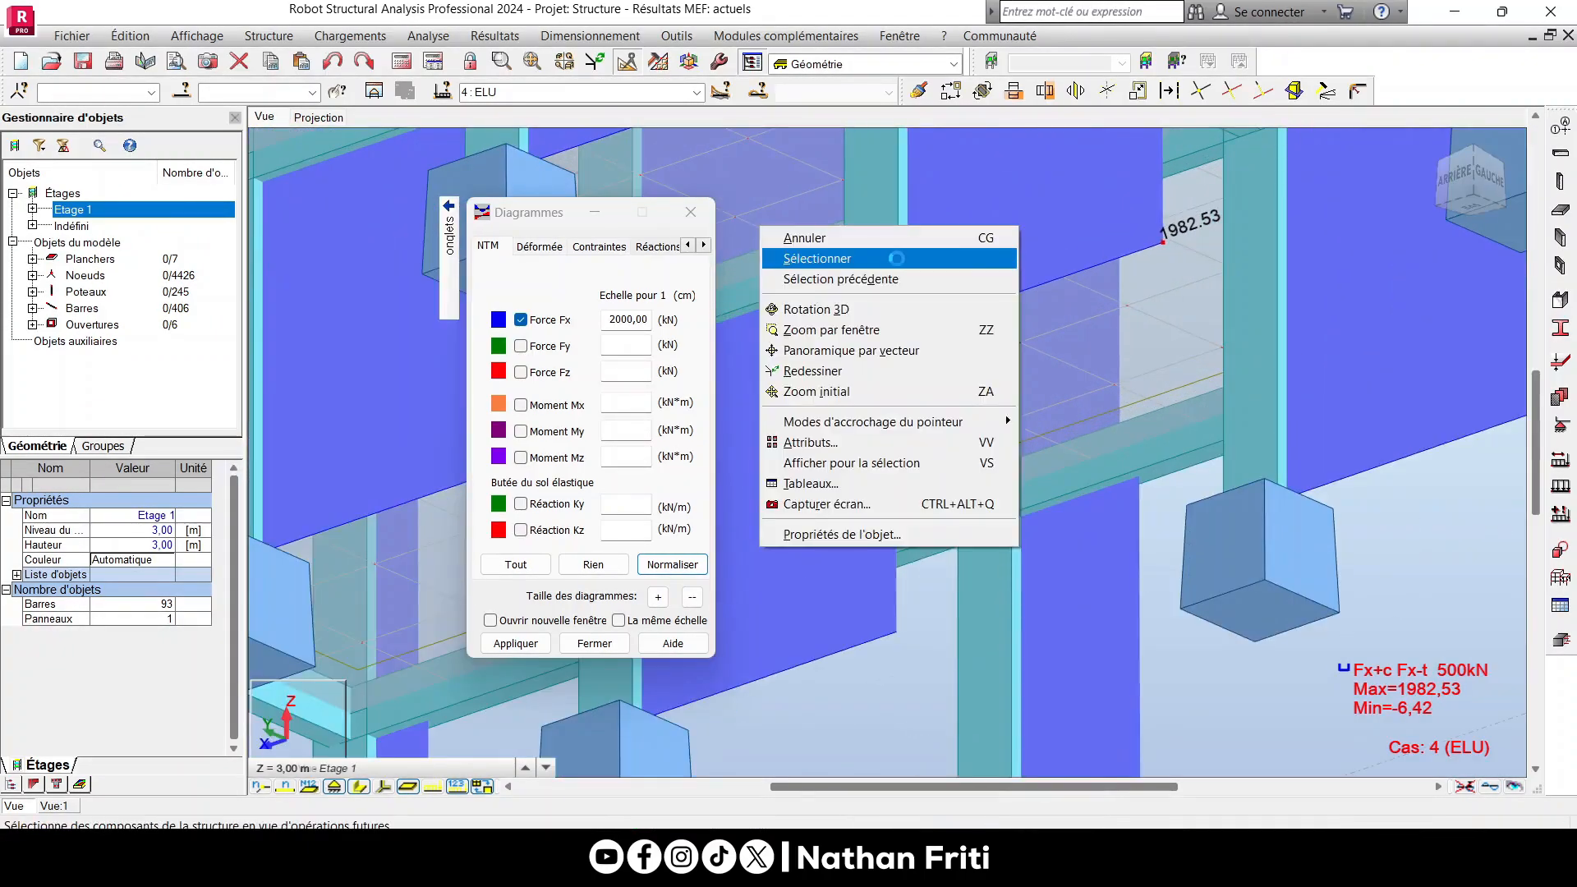
left_click(897, 258)
left_click(896, 258)
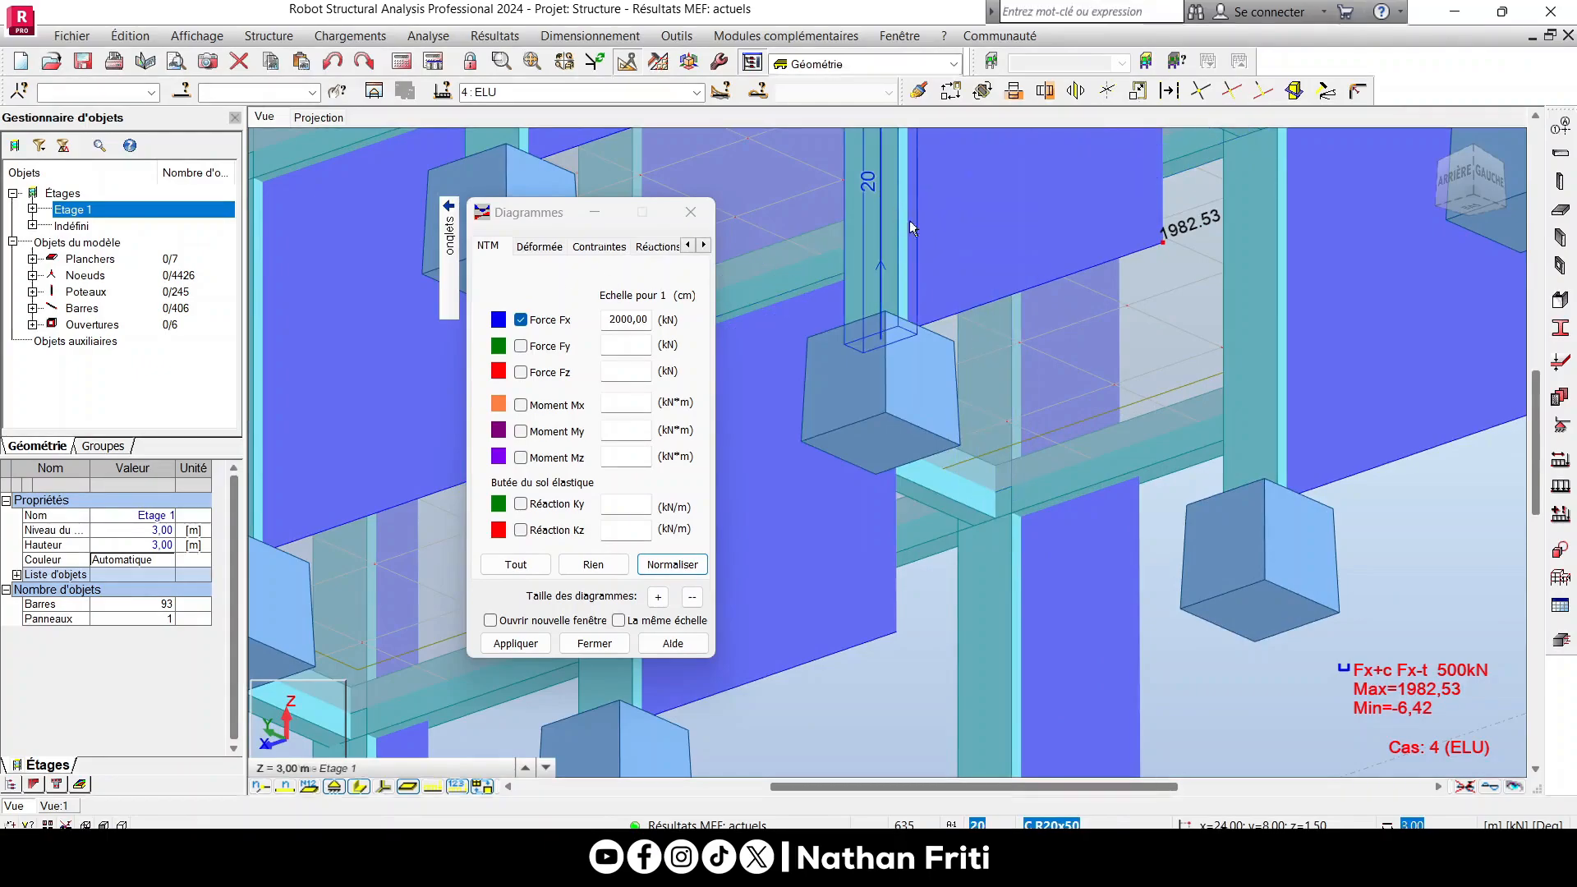
Try local extremes (extrêmes locaux) for the diagram value labels, and return them to global extremes (extrêmes globaux).
mouse_move(449, 238)
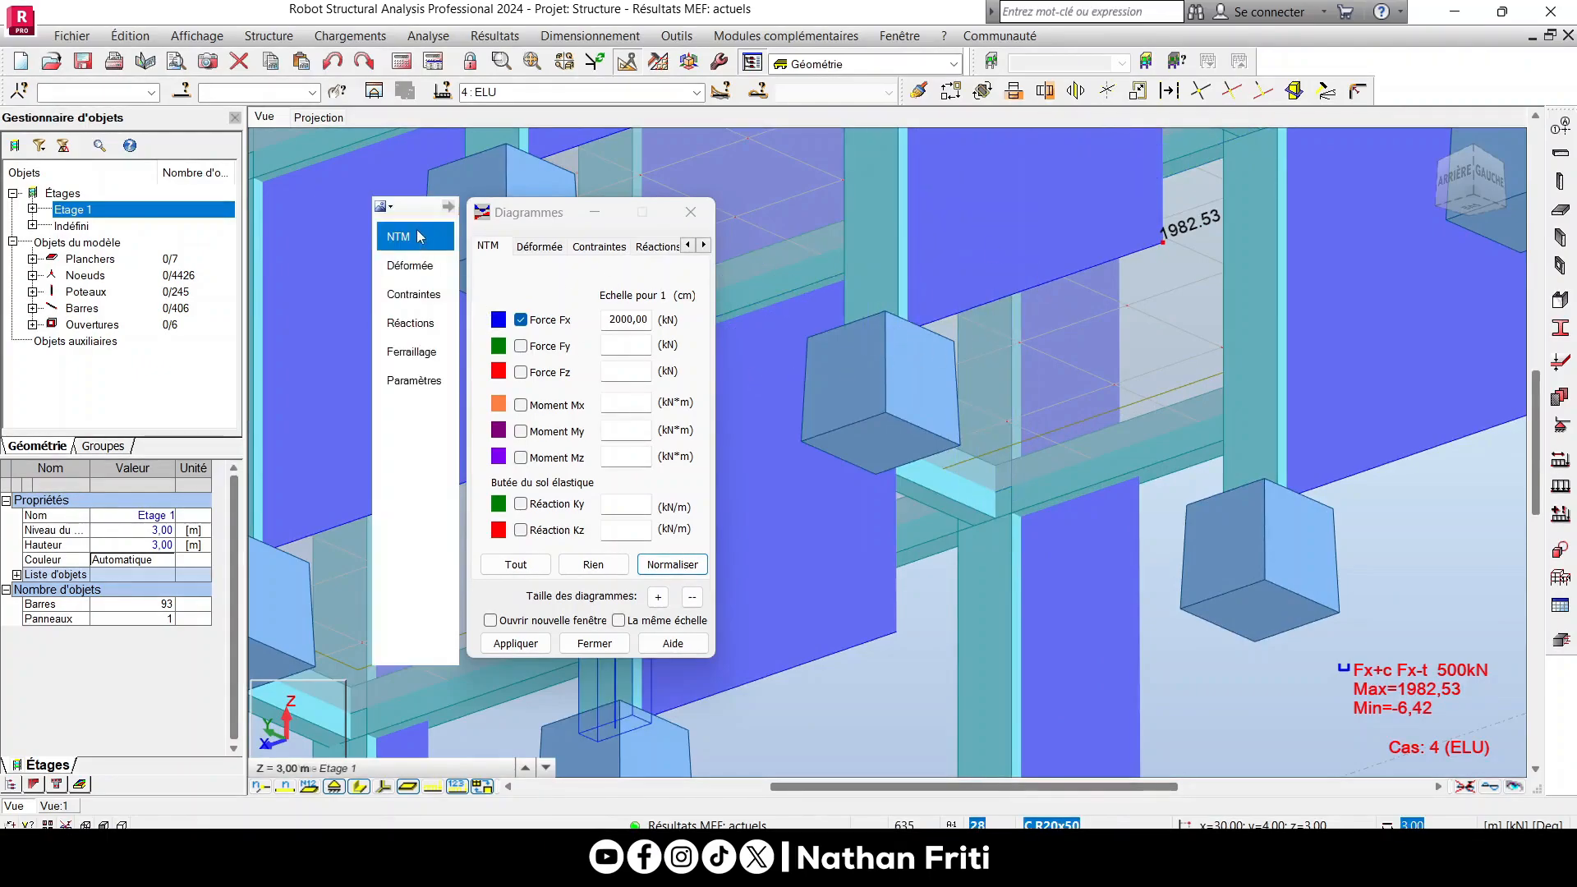
left_click(425, 380)
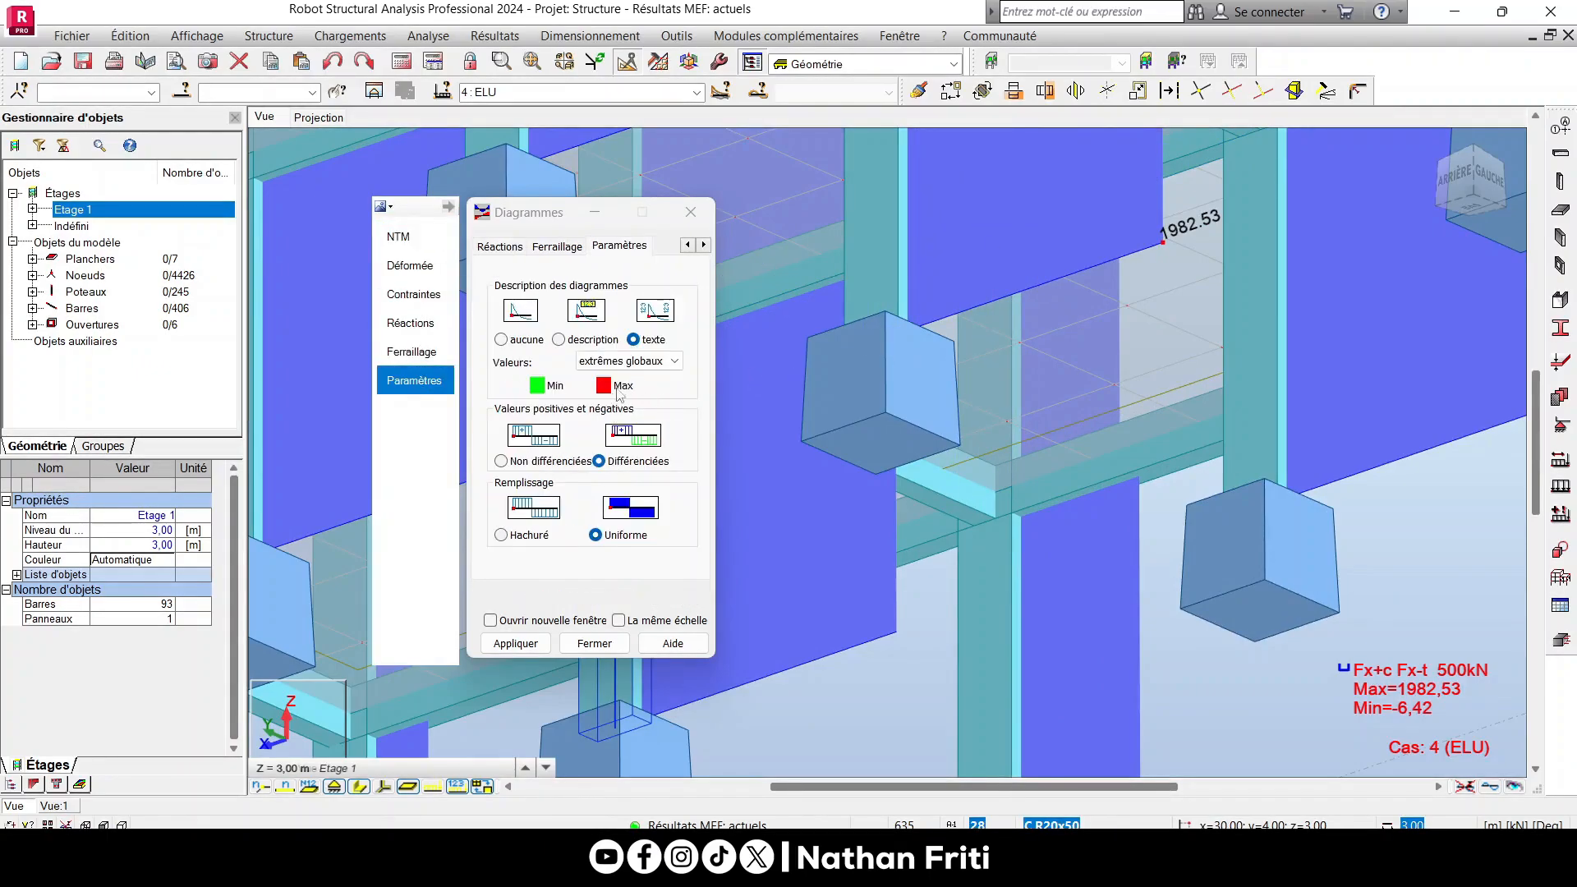
left_click(628, 361)
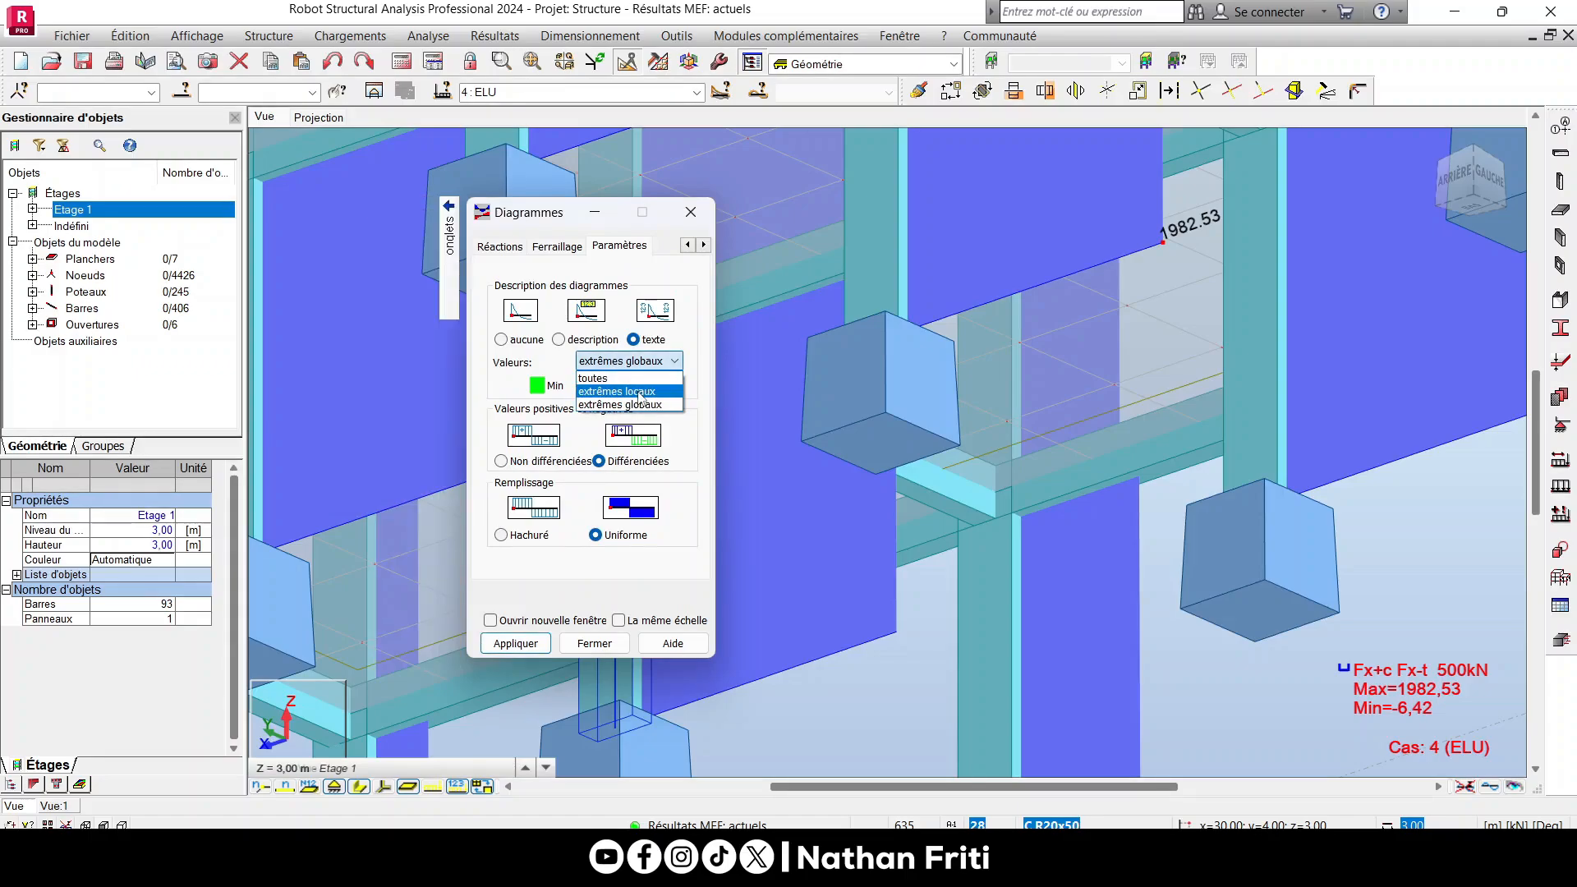
left_click(616, 391)
left_click(628, 361)
left_click(643, 403)
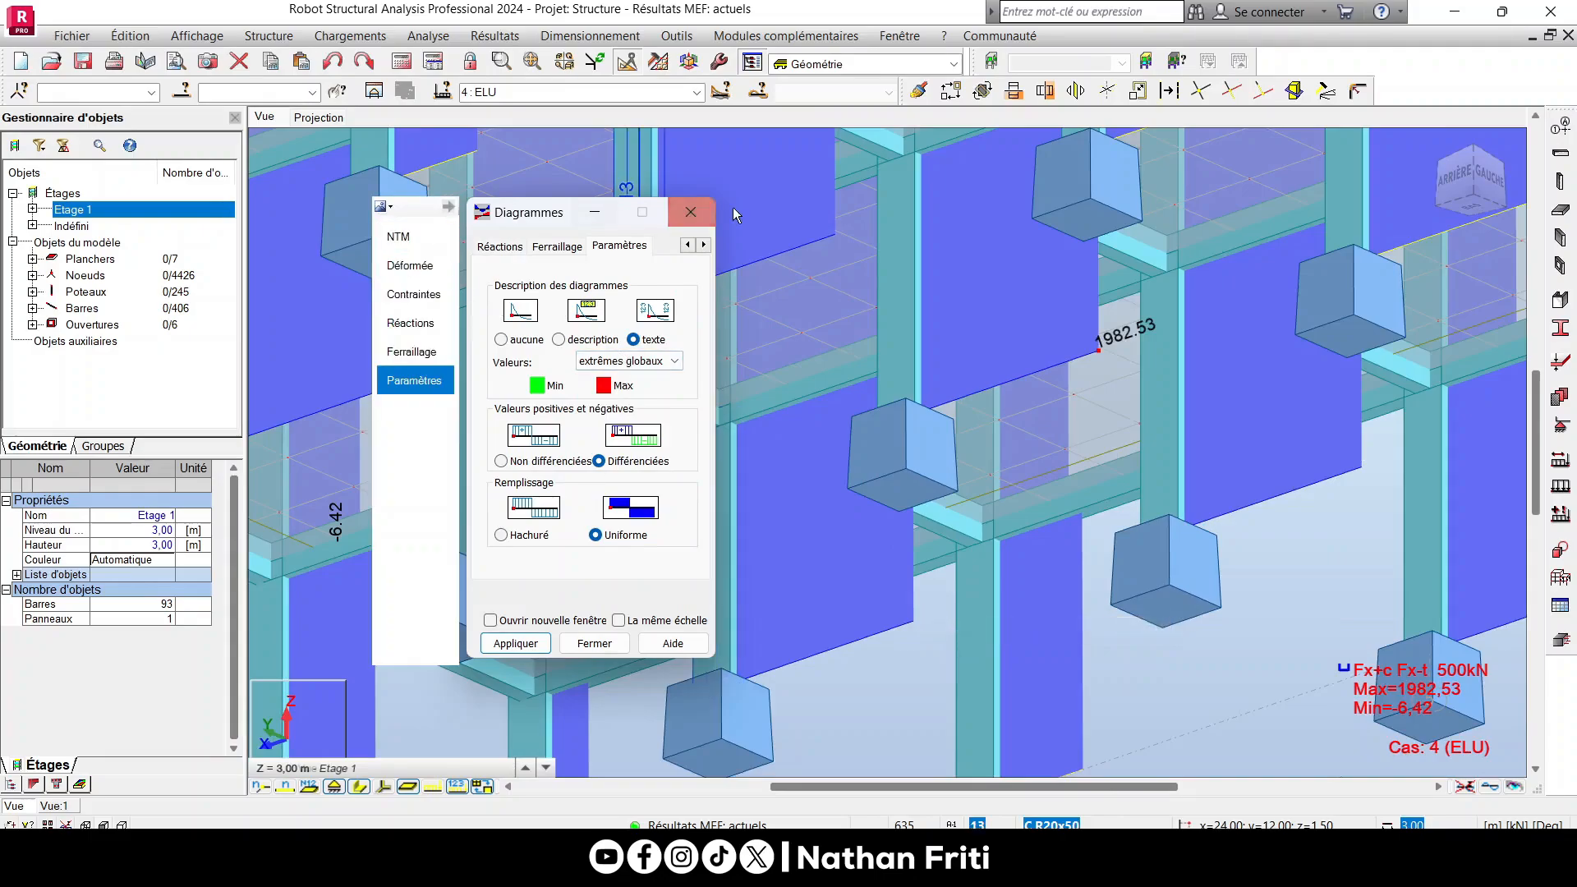
Return to the NTM diagram settings and select support node 37 under the column with the maximum Fx.
left_click(408, 236)
left_click_drag(543, 214, 306, 310)
scroll(986, 377, "down", 4)
middle_click_drag(985, 377, 830, 589, "shift")
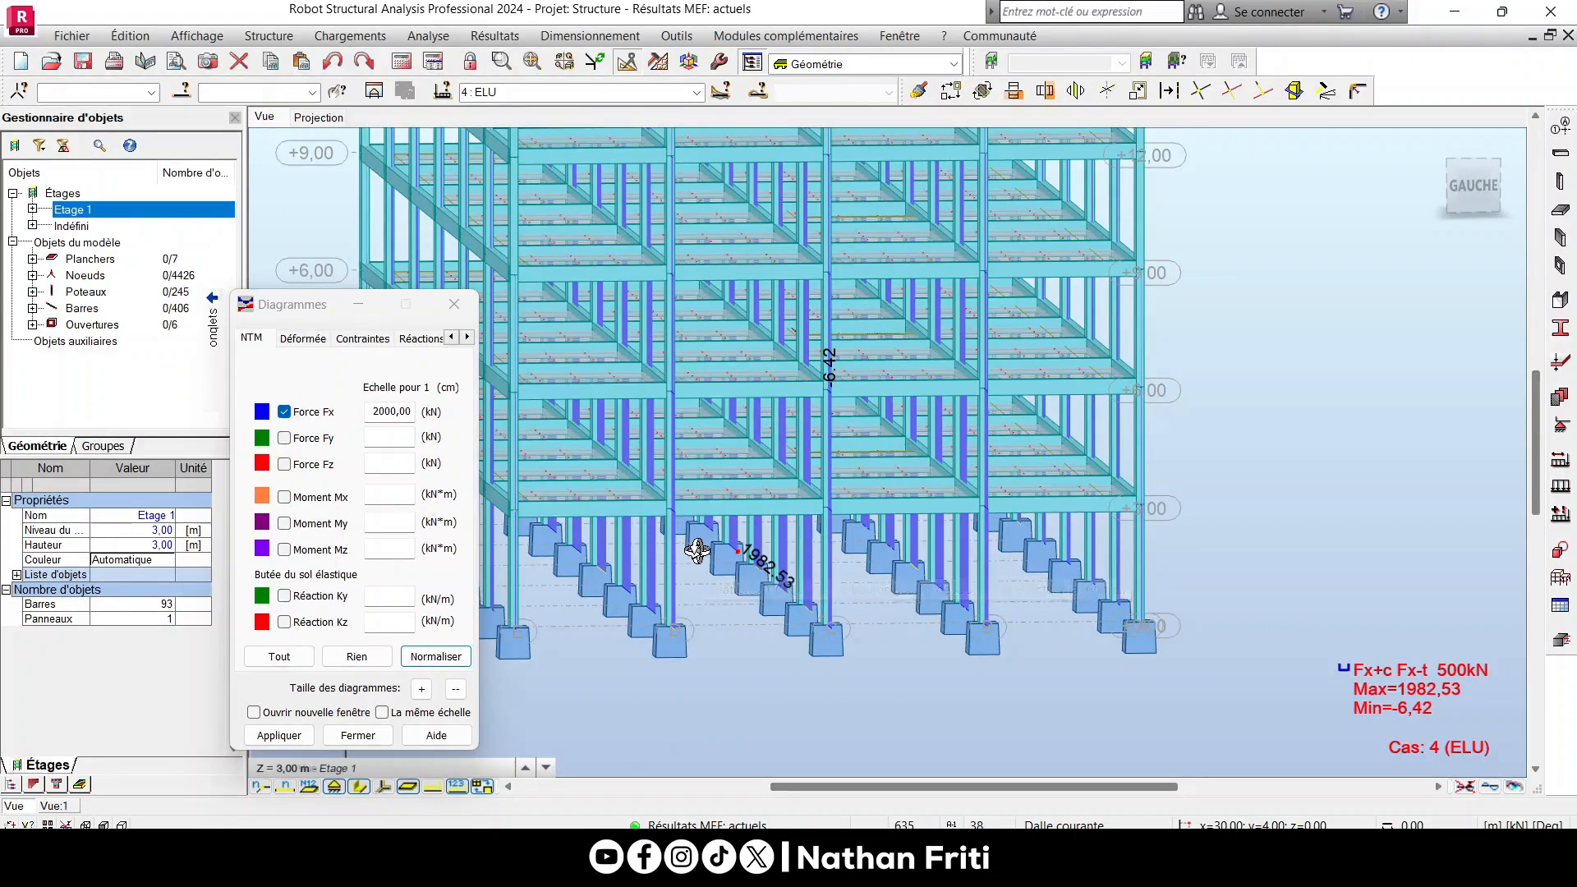
scroll(699, 566, "up", 6)
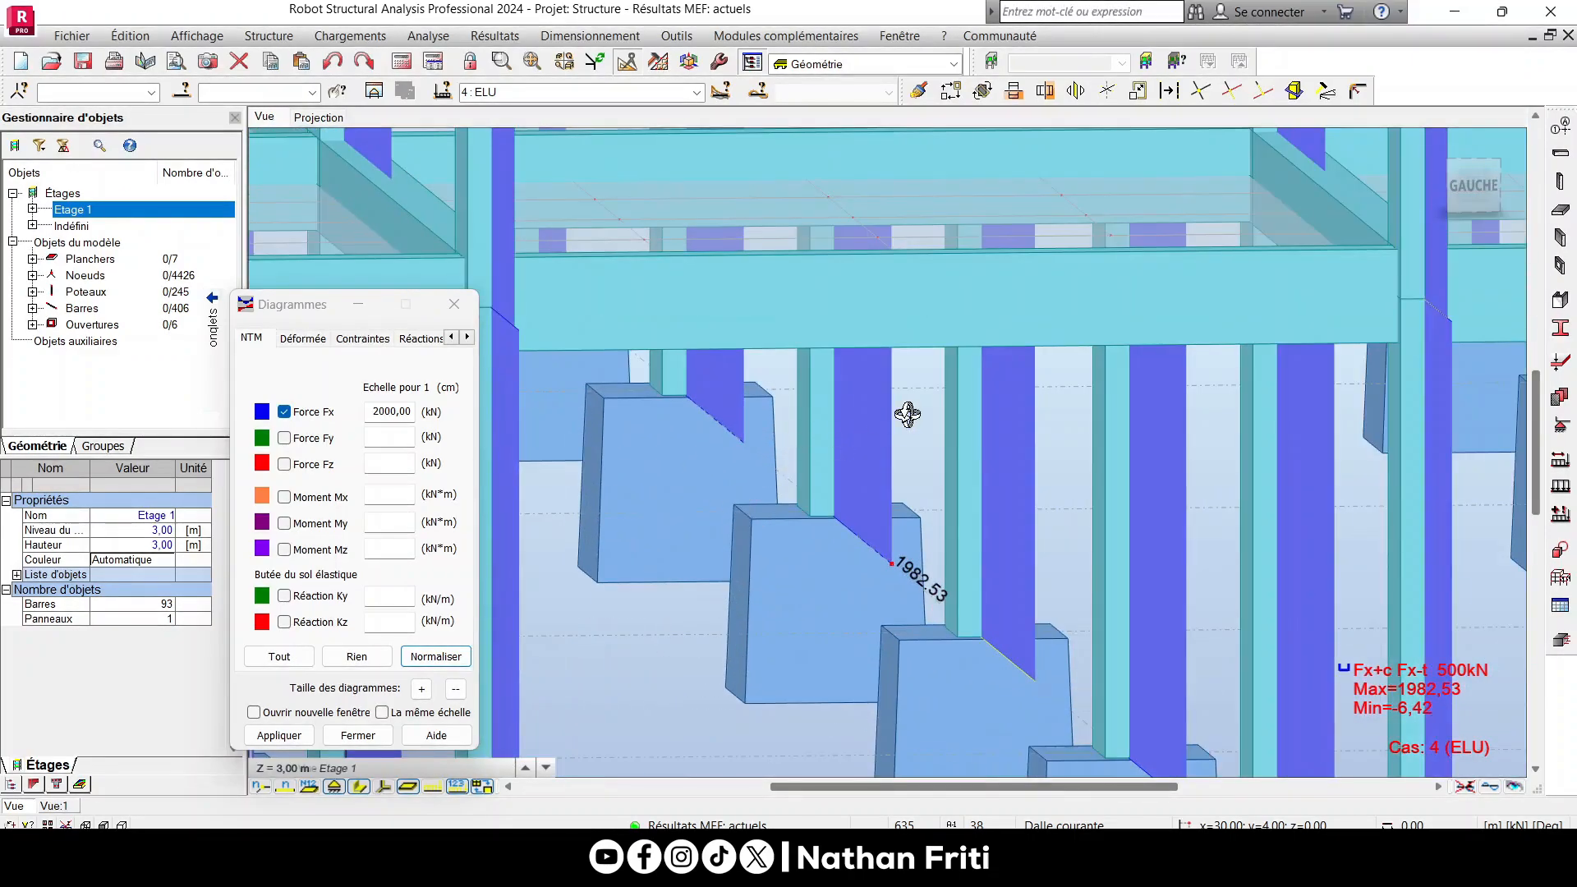
right_click(907, 414)
left_click(928, 424)
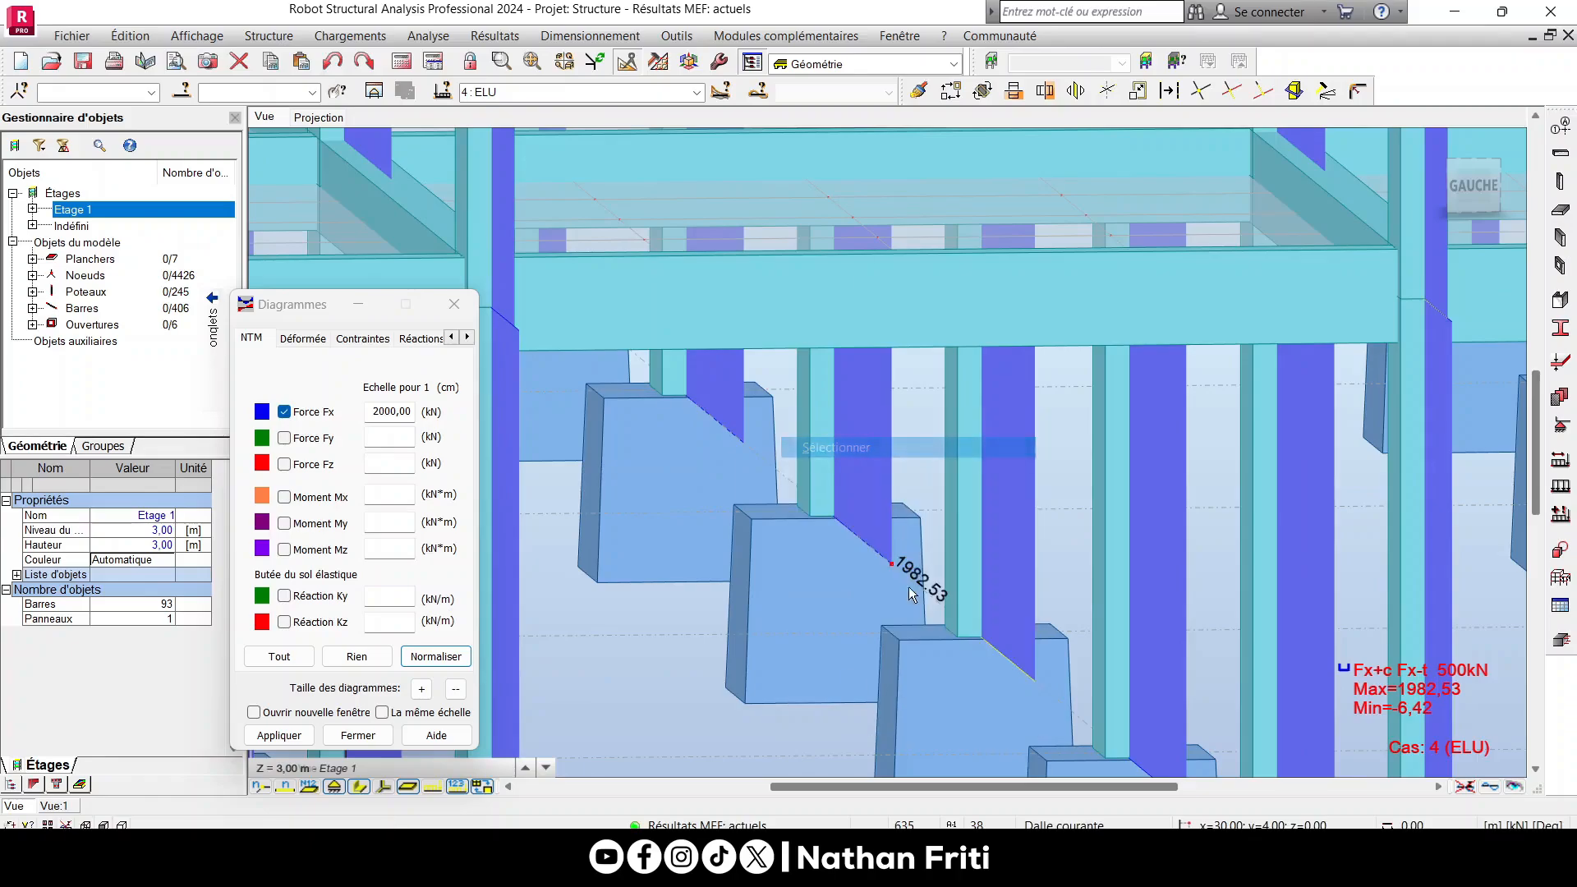
left_click(826, 517)
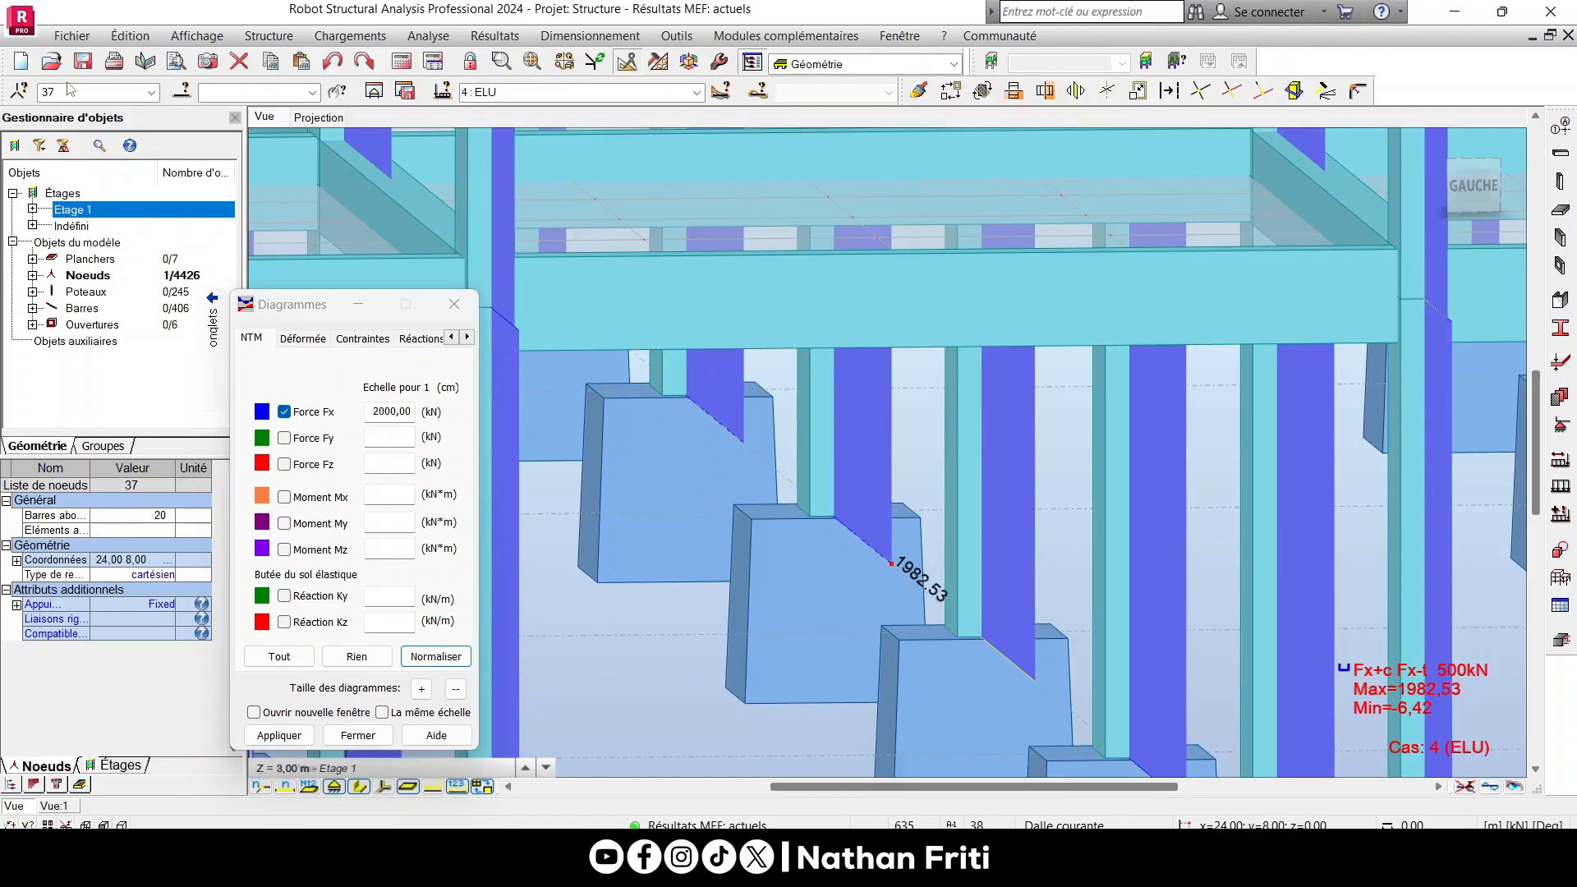
type("3")
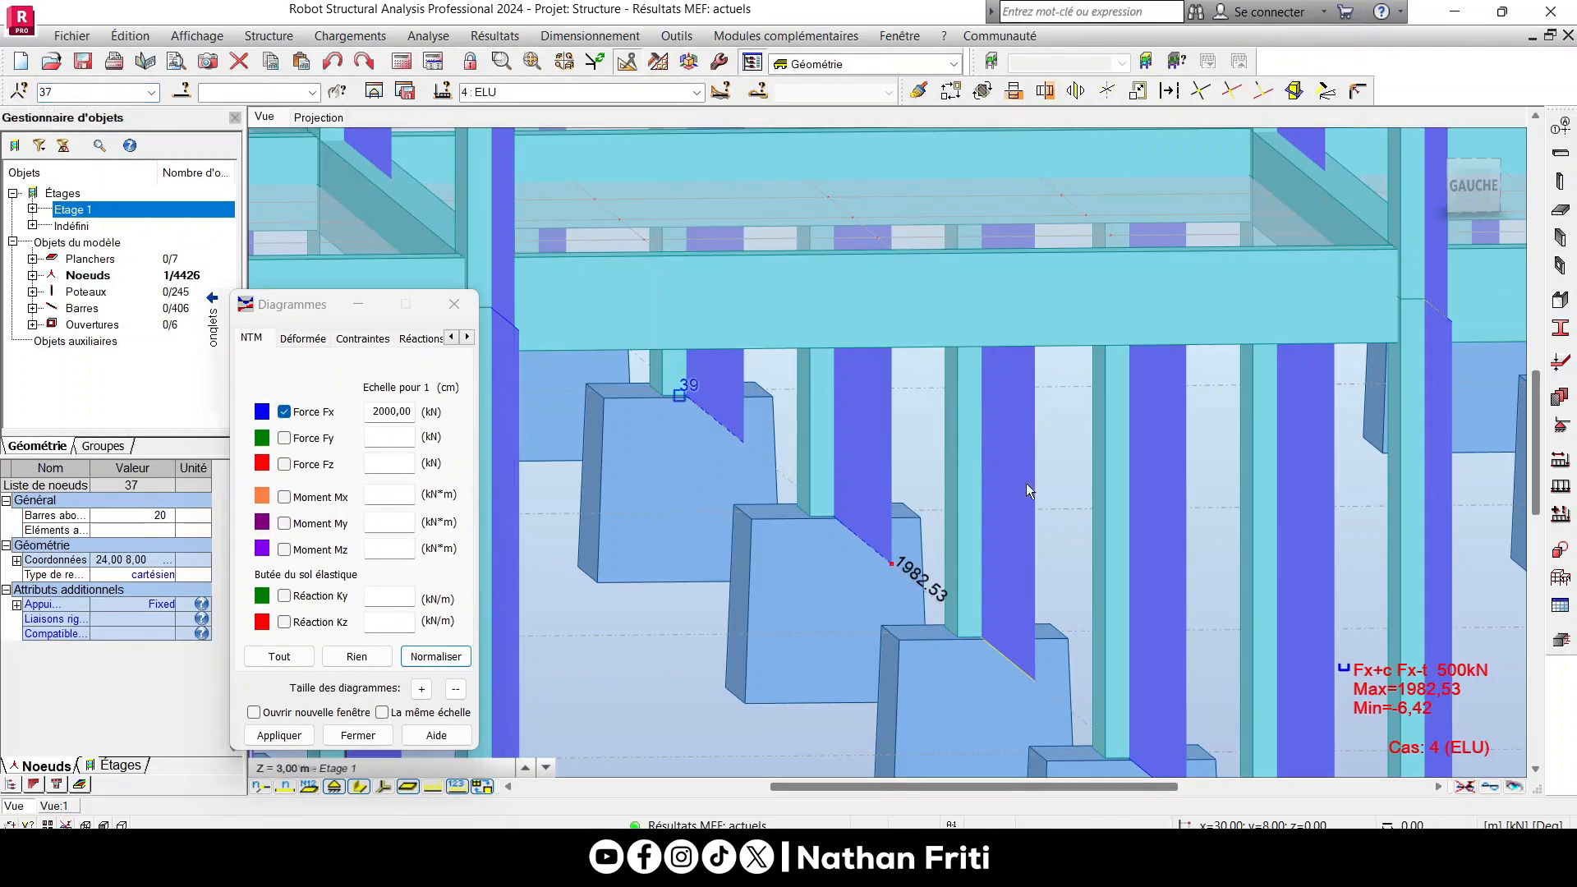
Clear the Fx force diagram from the structure view.
left_click(279, 735)
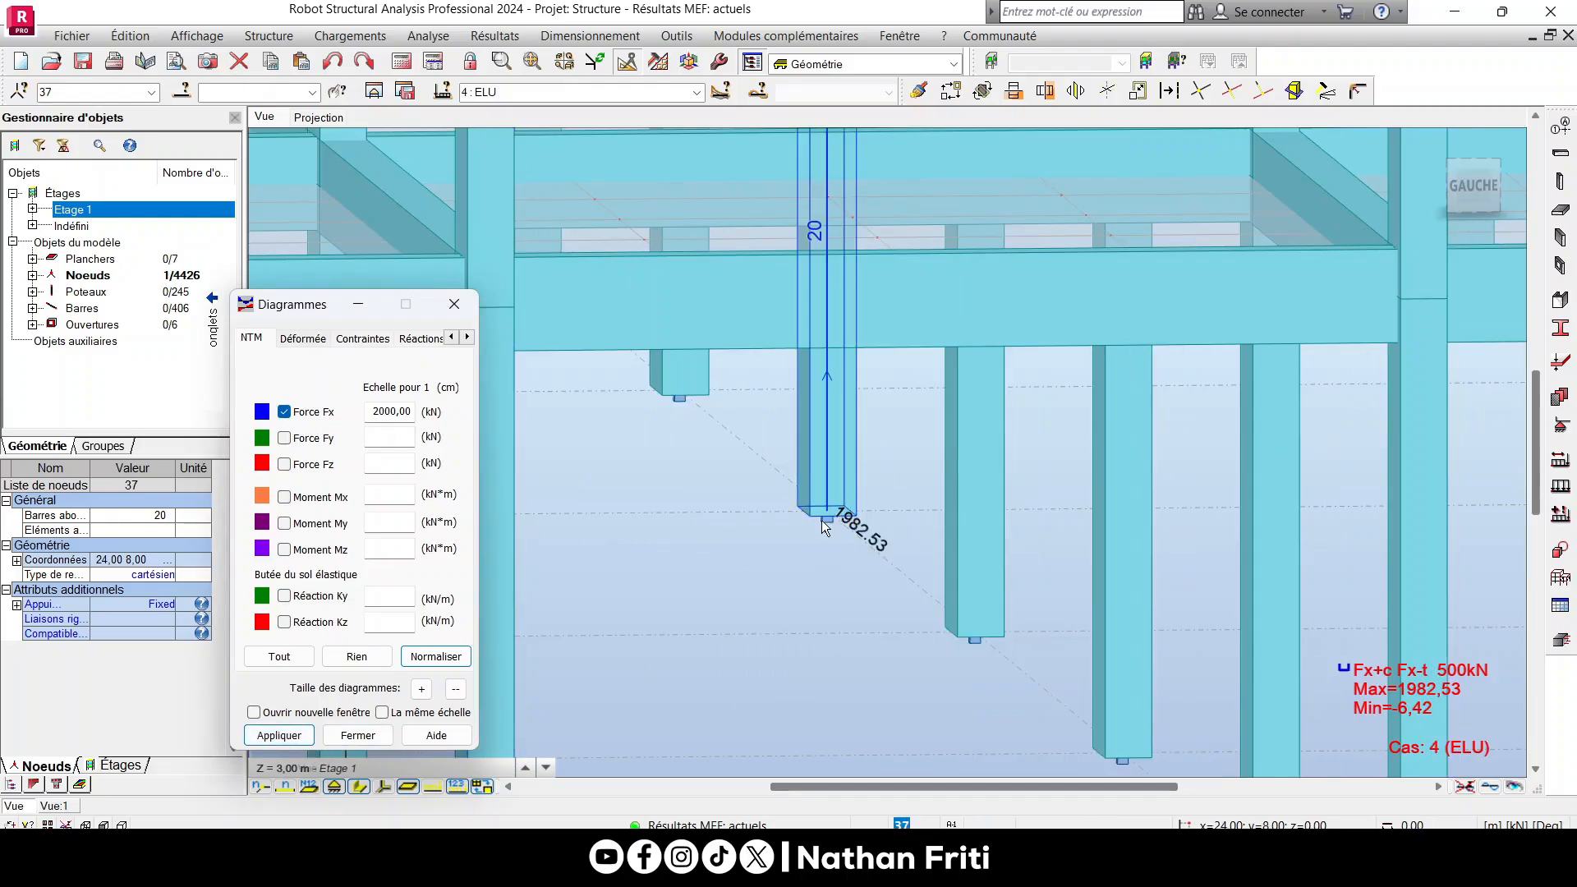
left_click(280, 735)
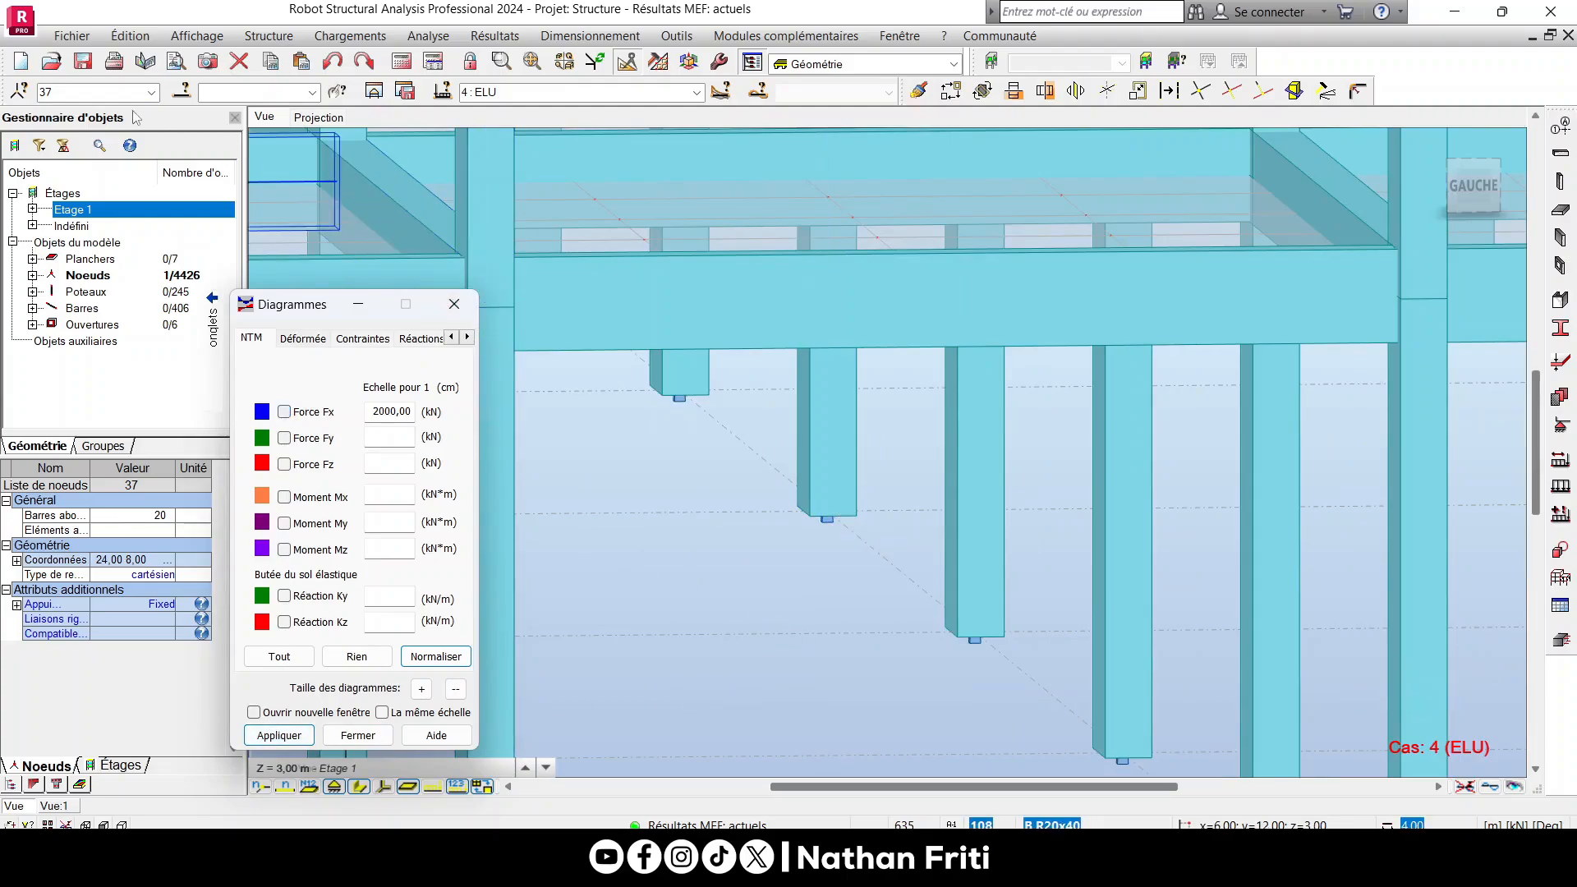
Isolate the selected support node 37 in a separate view, close the diagram settings, and check its node number.
left_click(97, 92)
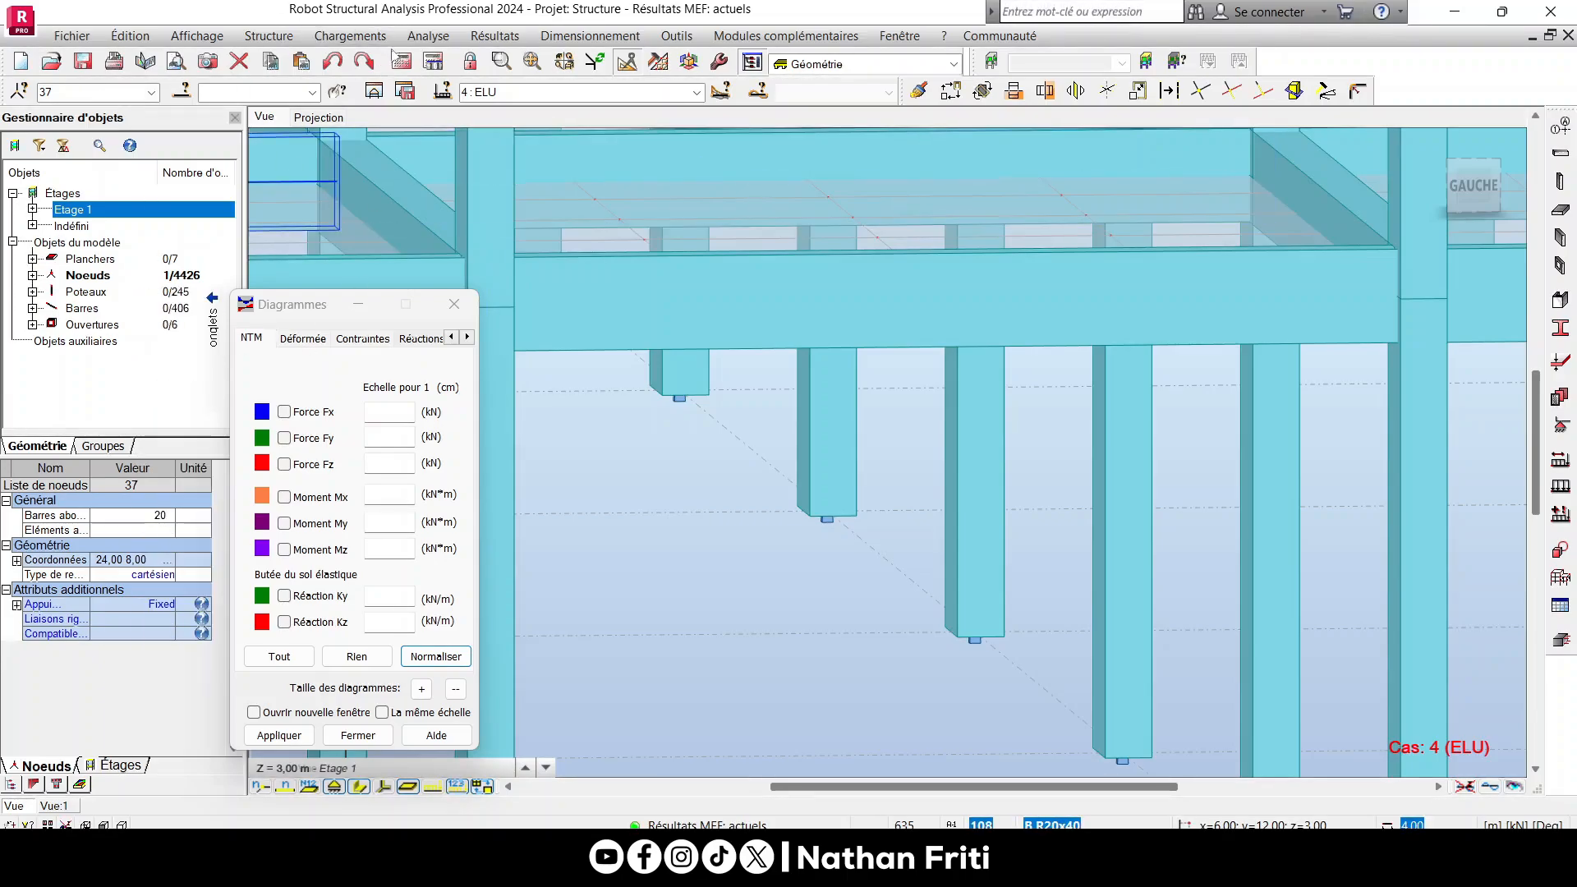
left_click(376, 91)
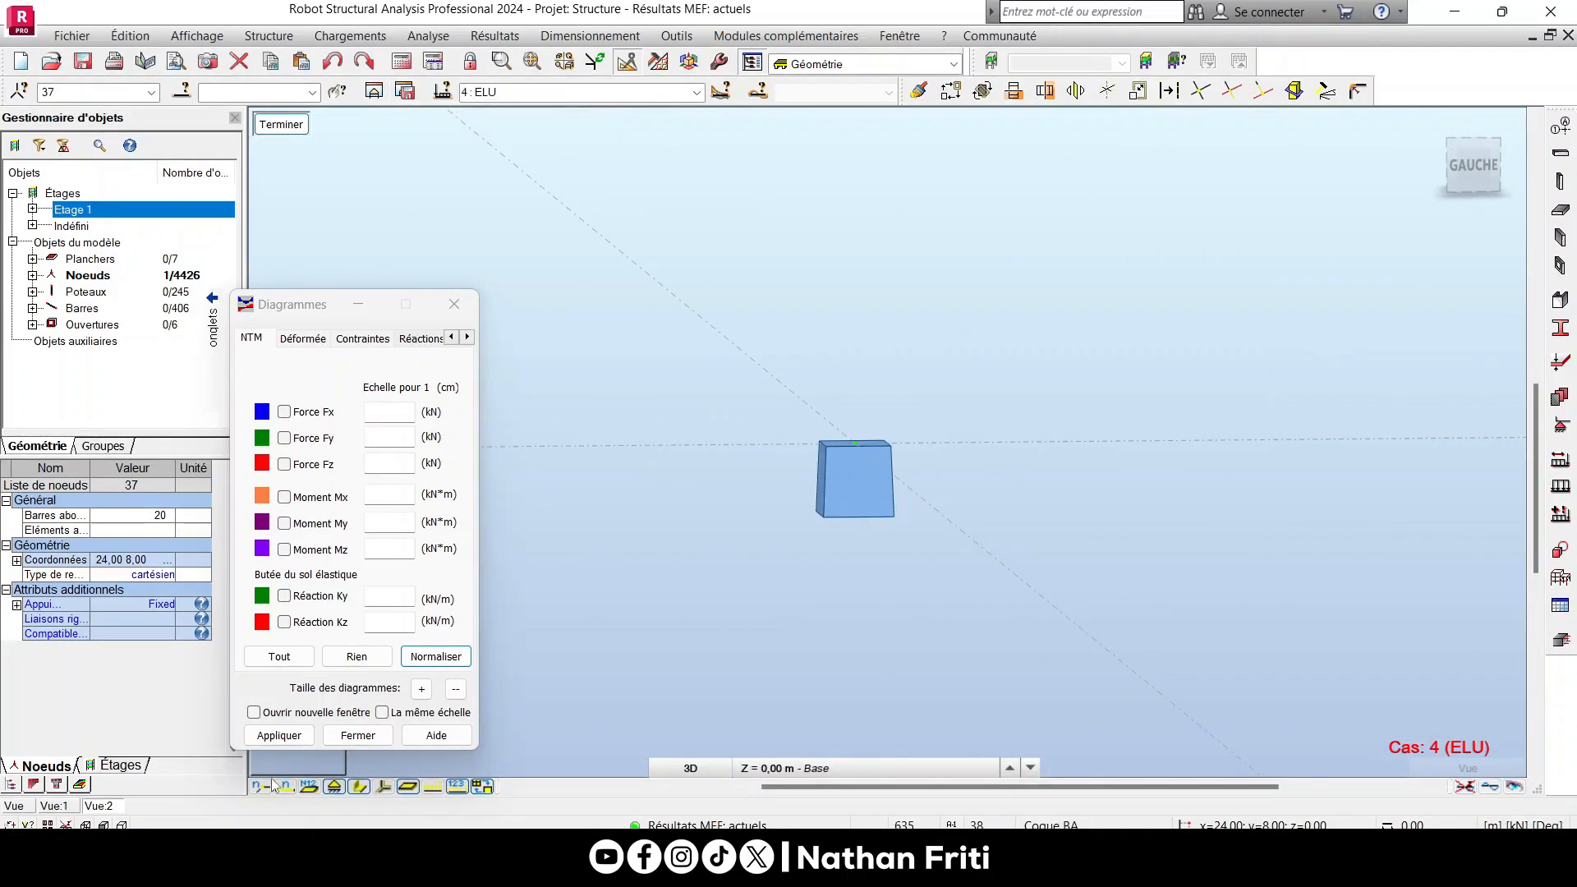
left_click(359, 735)
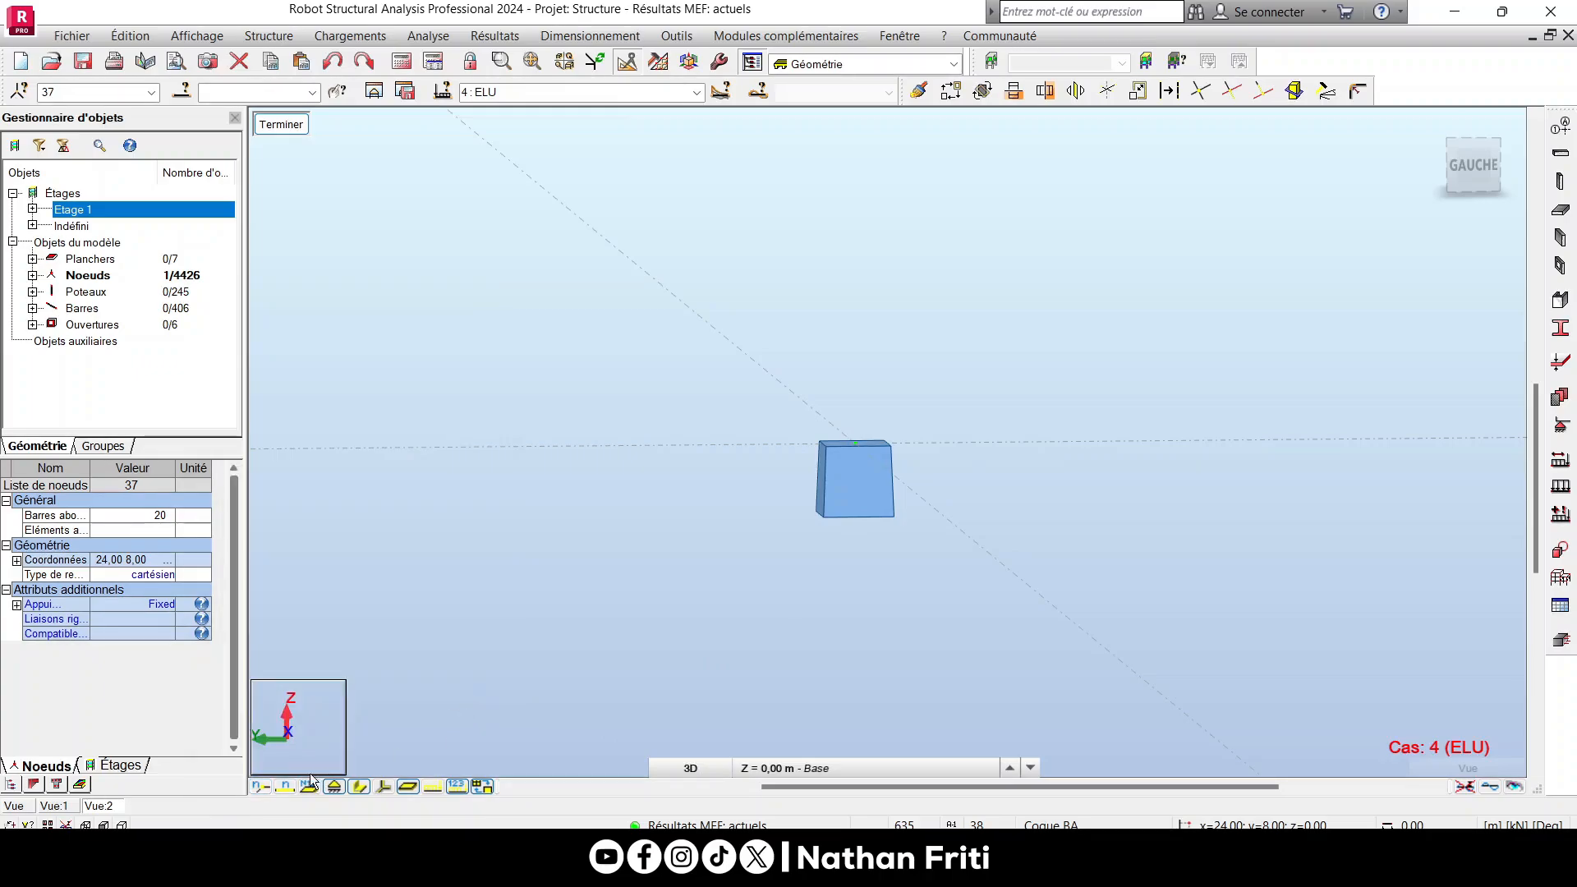
left_click(261, 787)
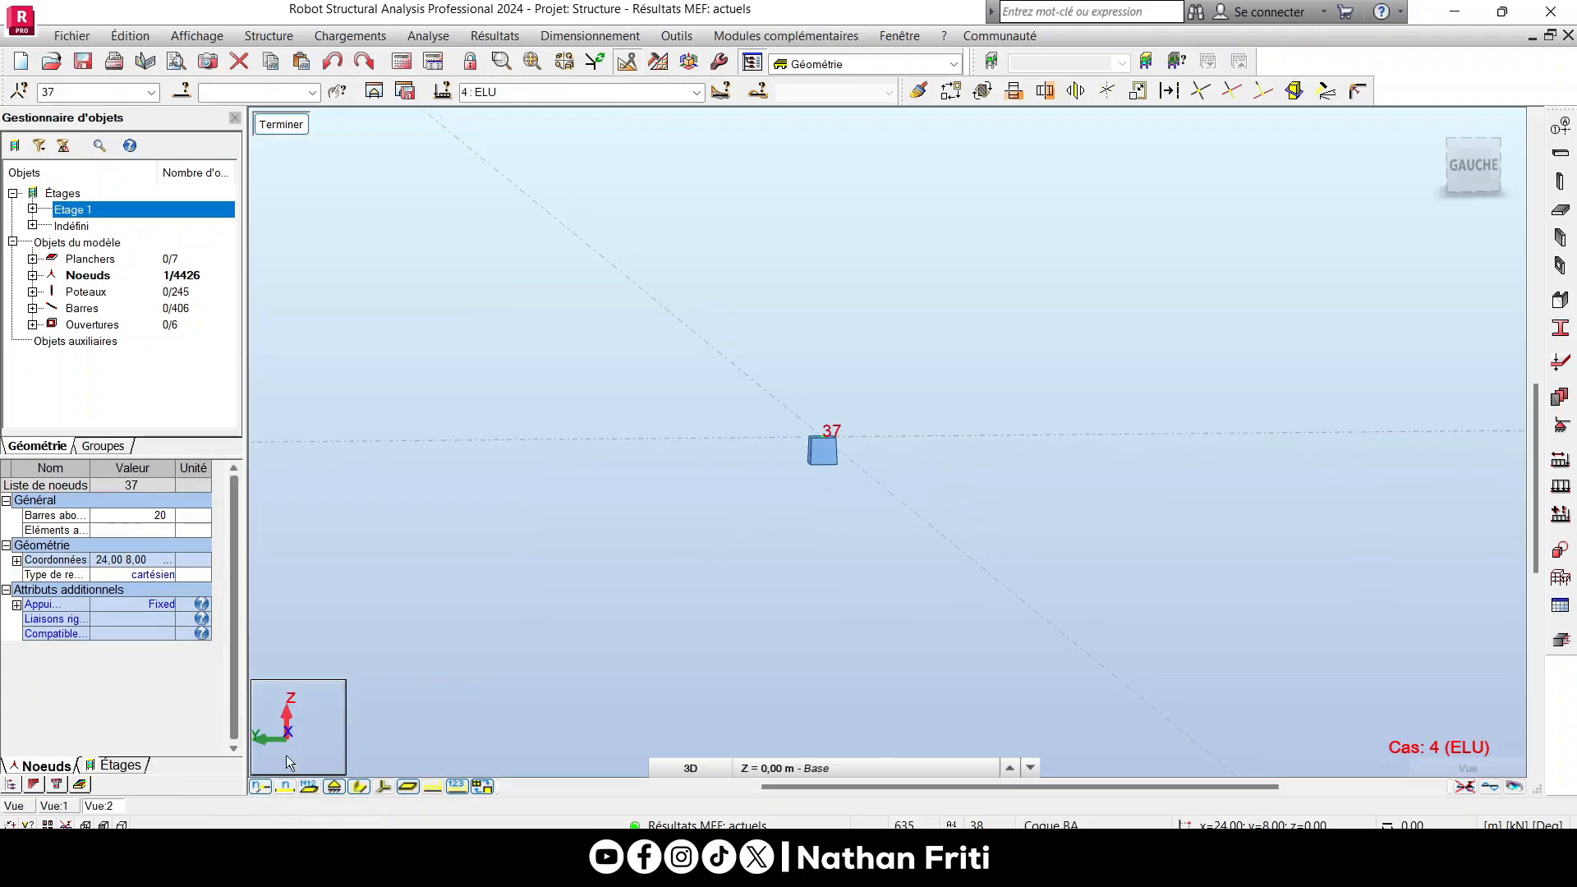
left_click(255, 792)
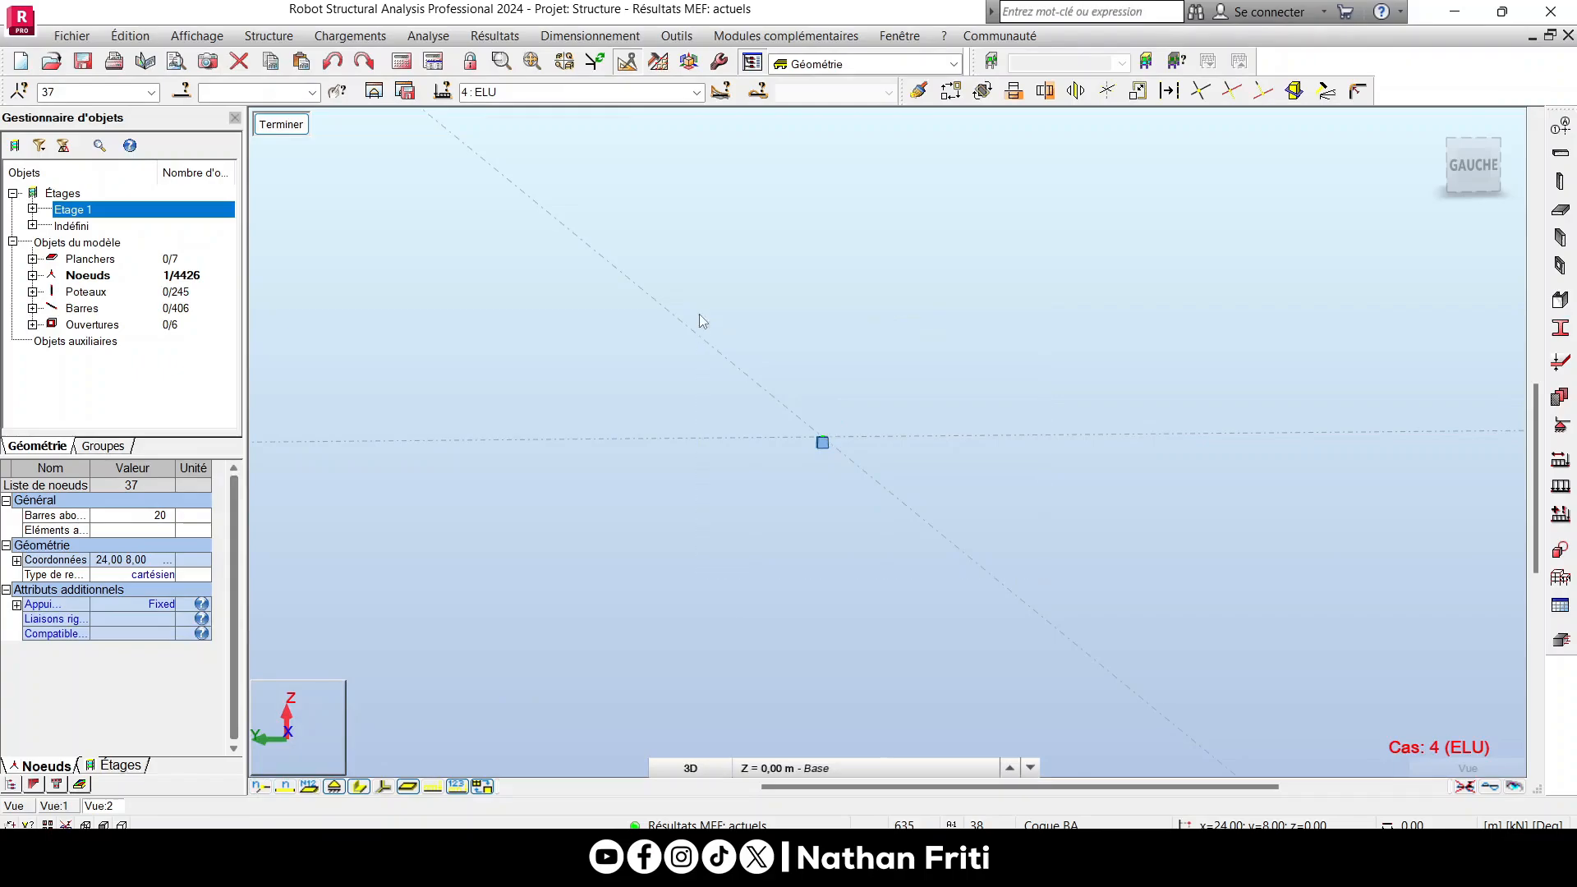
Start the real RC reinforcement design (Ferraillage réel éléments BA) for the support, using manual combinations ELS and ELU.
left_click(556, 37)
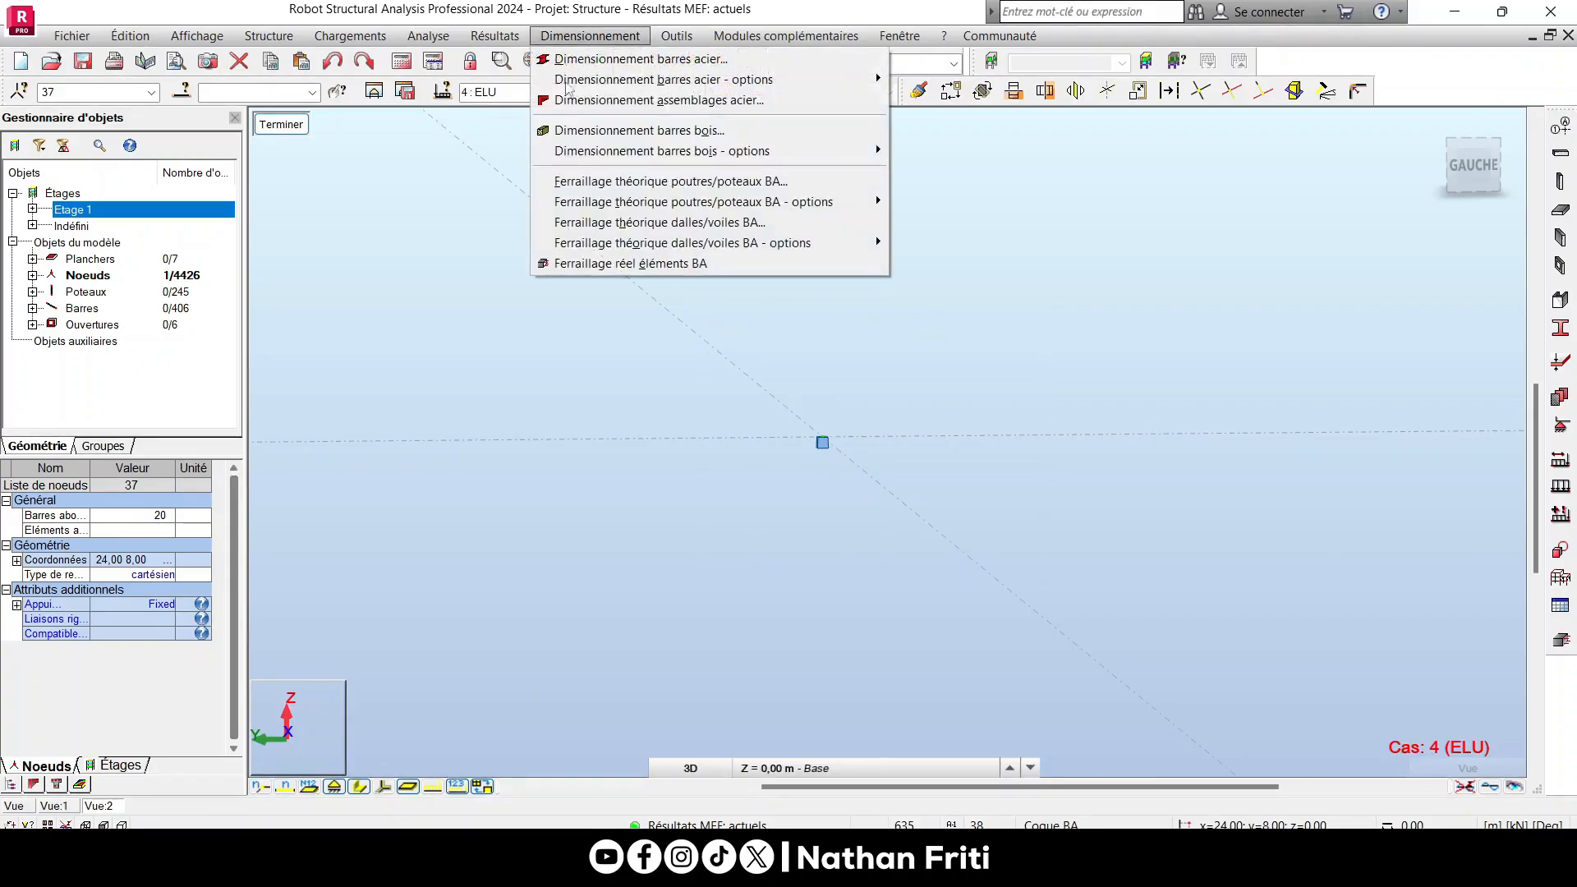
left_click(554, 264)
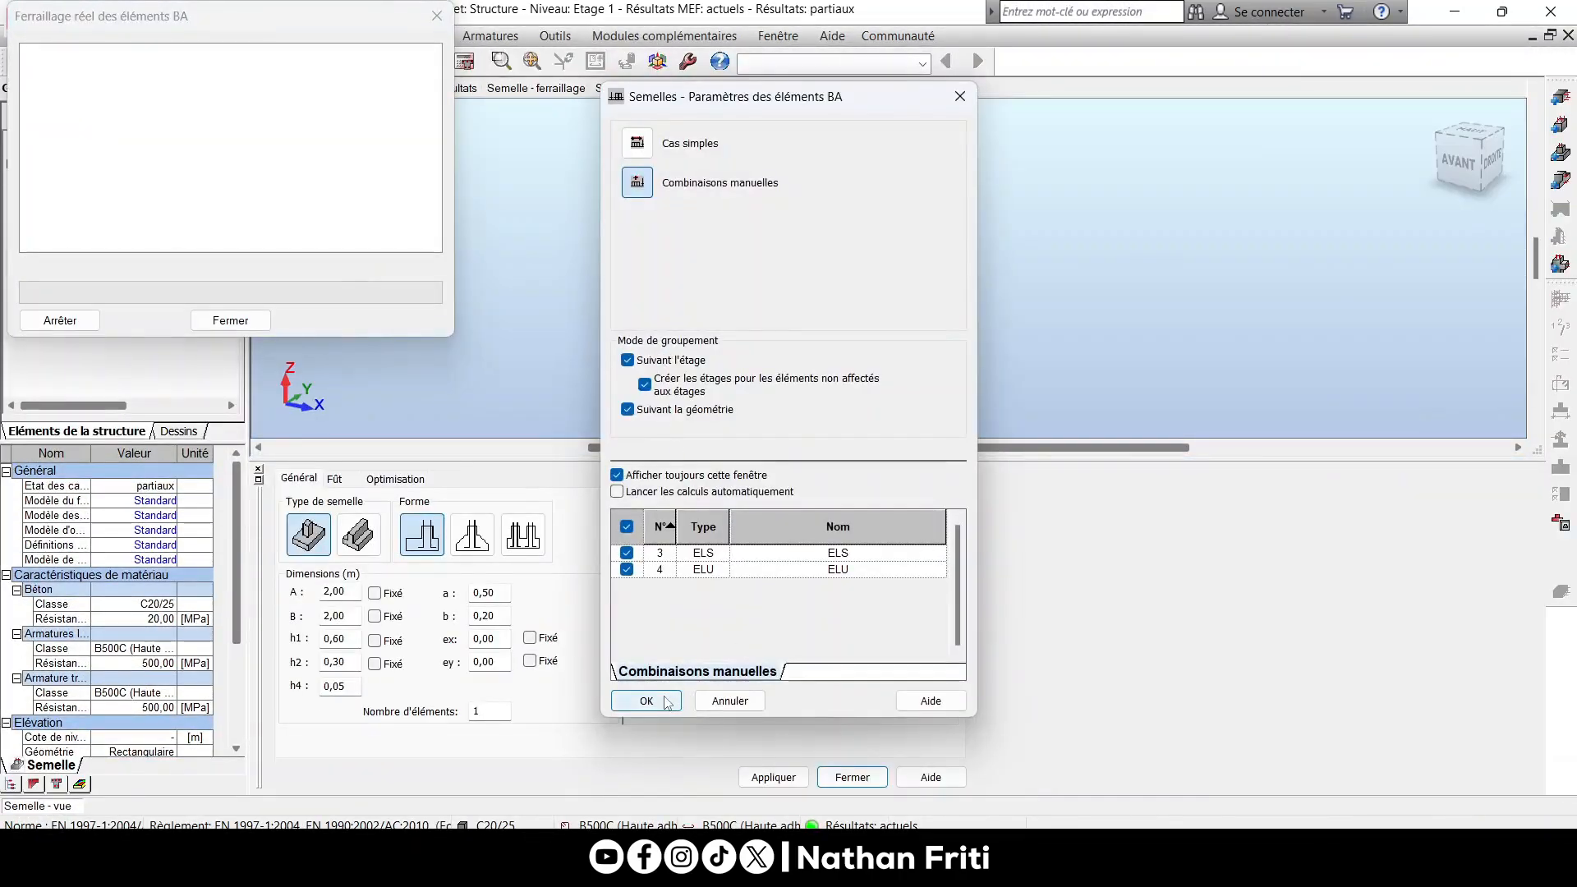
left_click(646, 700)
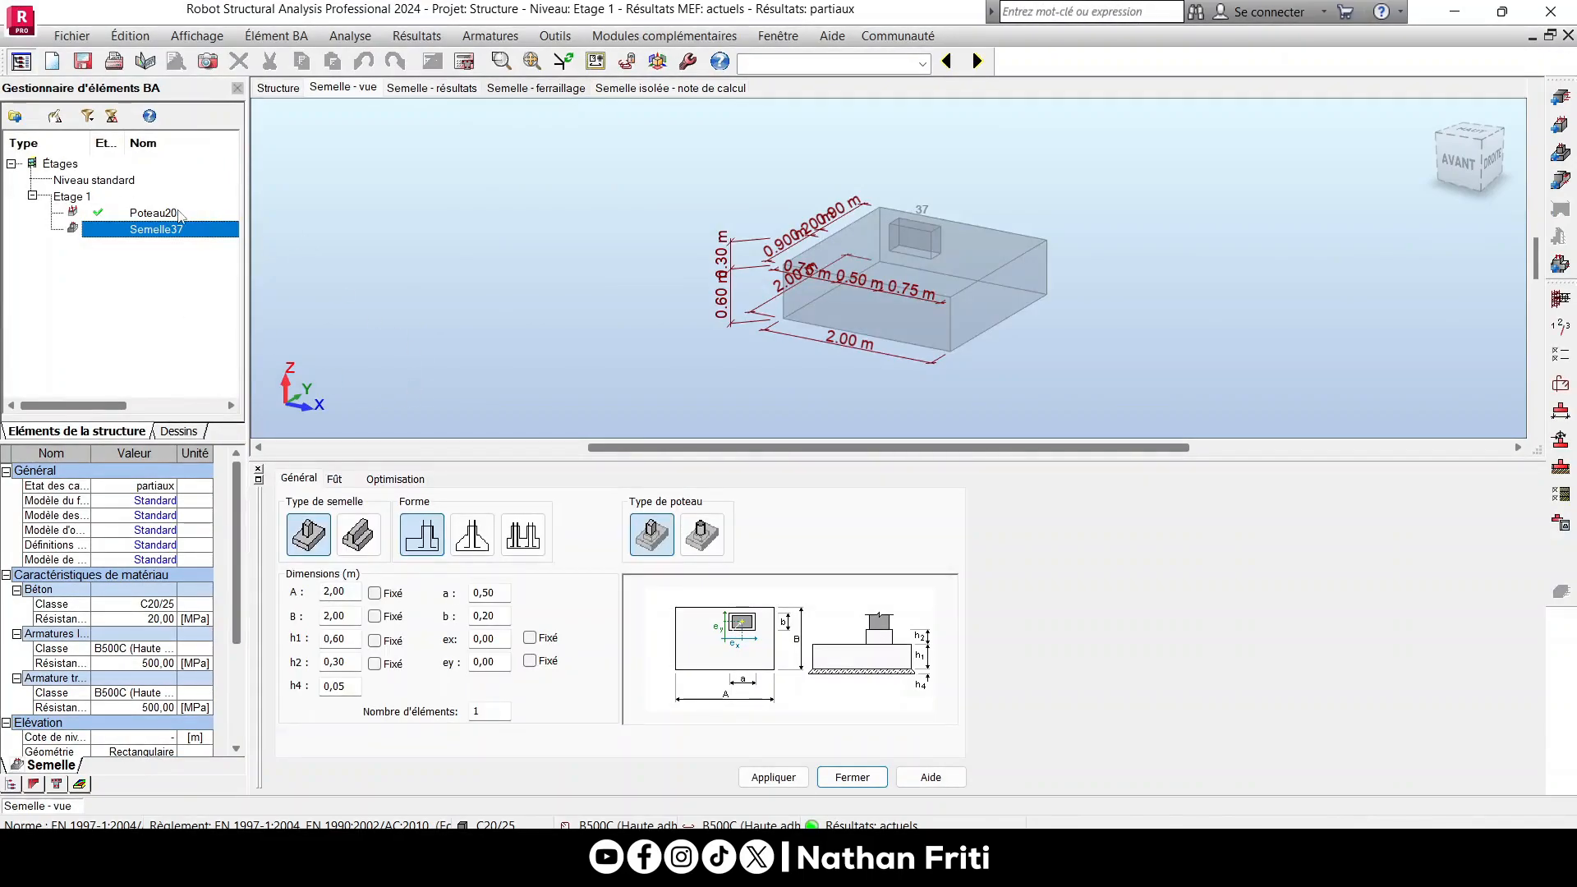
Review the Semelle37 footing model and its general dimensions, pedestal (Fût) and optimisation settings.
scroll(728, 211, "up", 1)
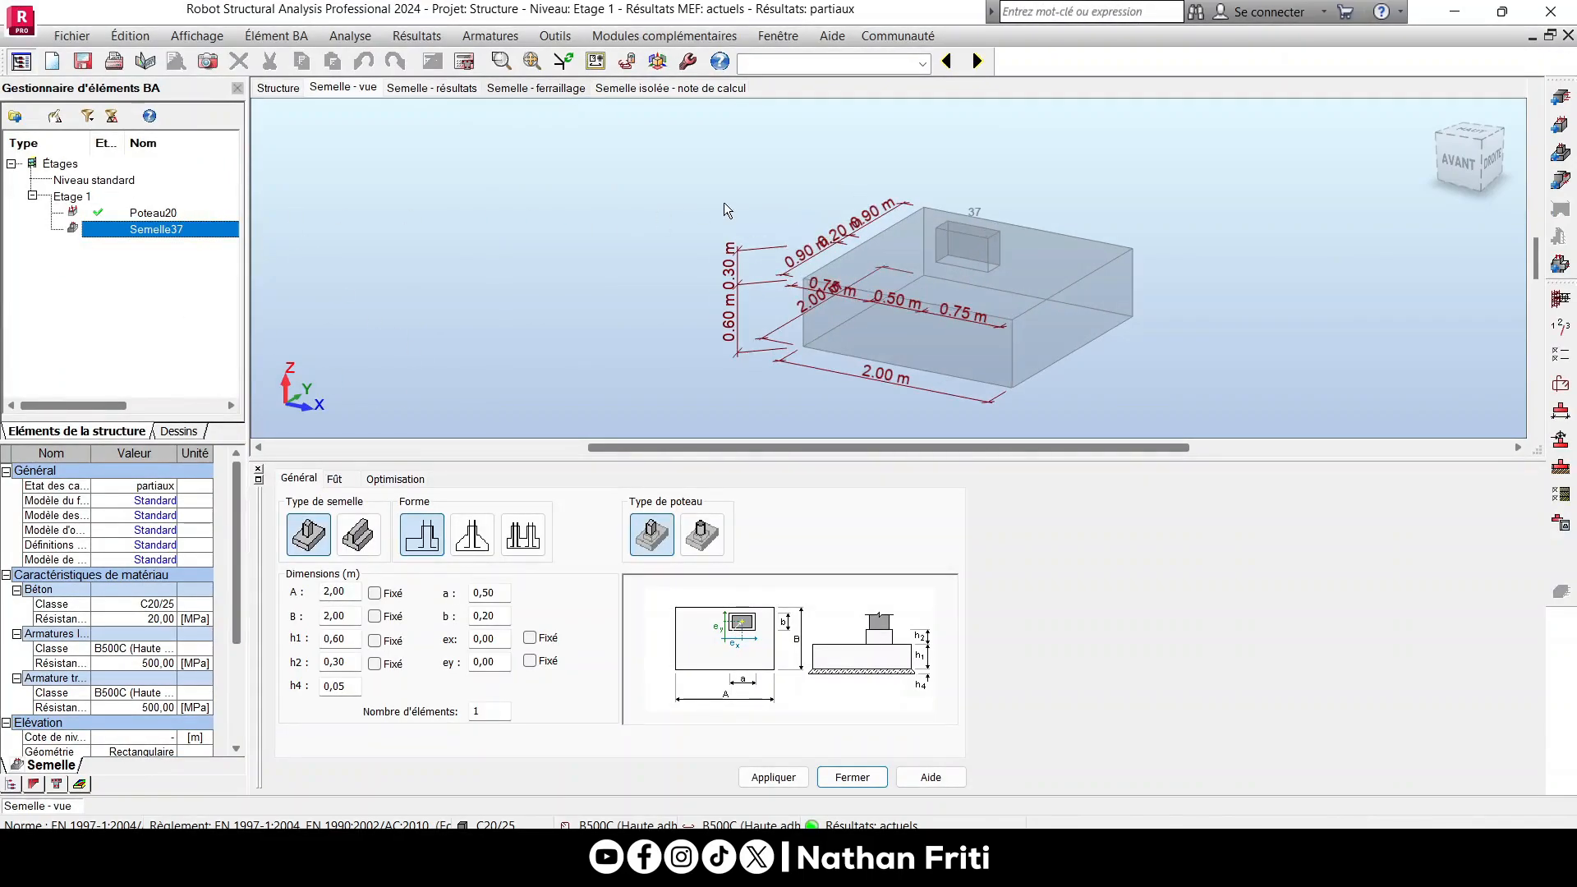
scroll(737, 220, "up", 2)
scroll(737, 220, "down", 2)
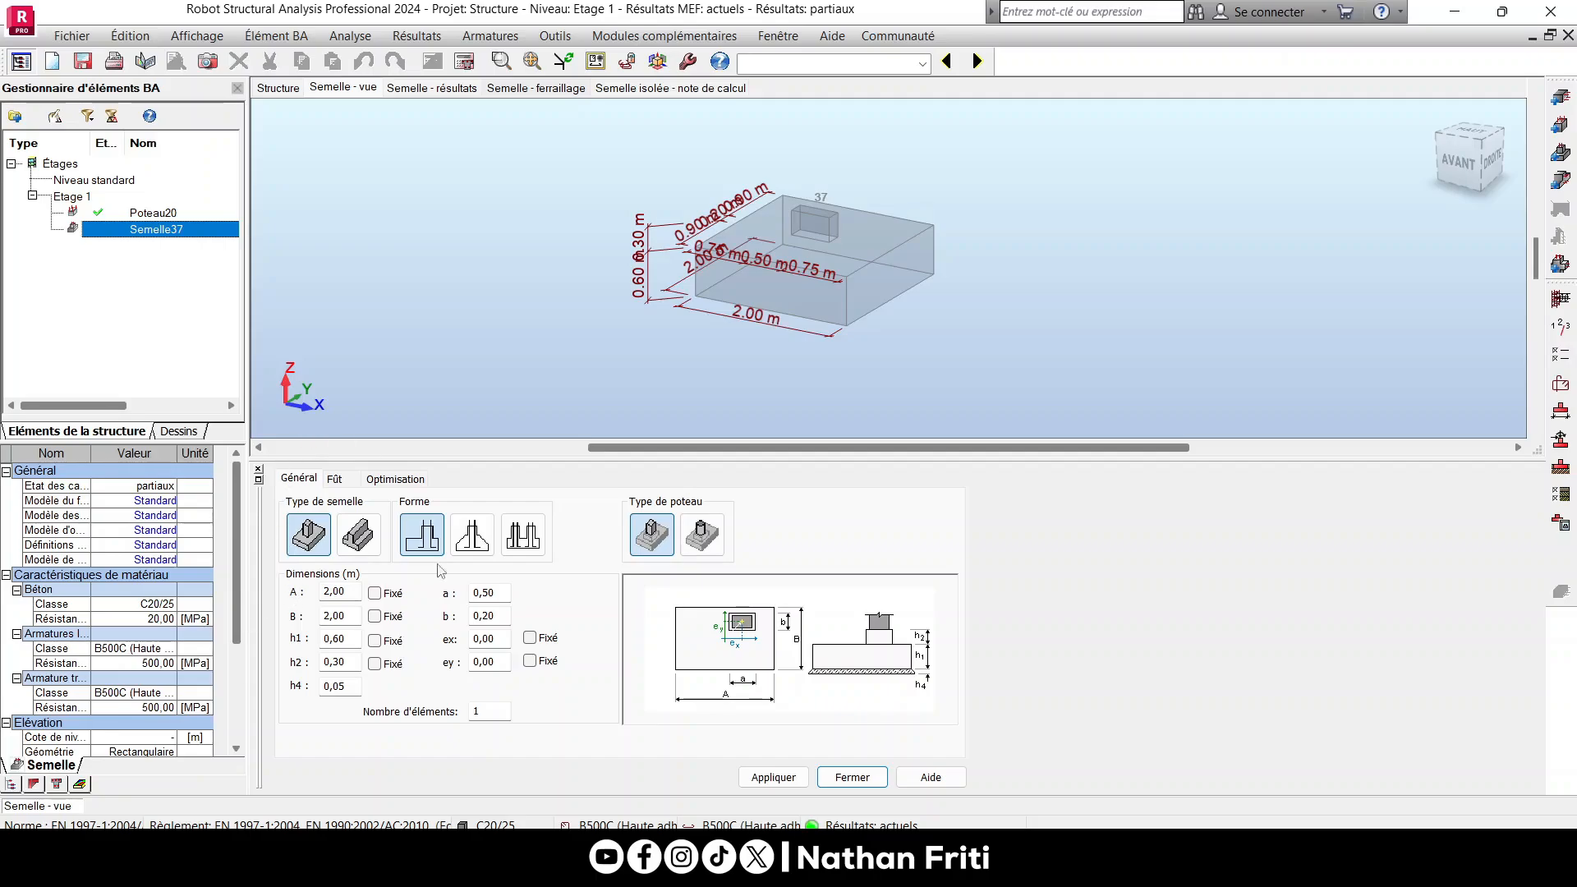
left_click(335, 478)
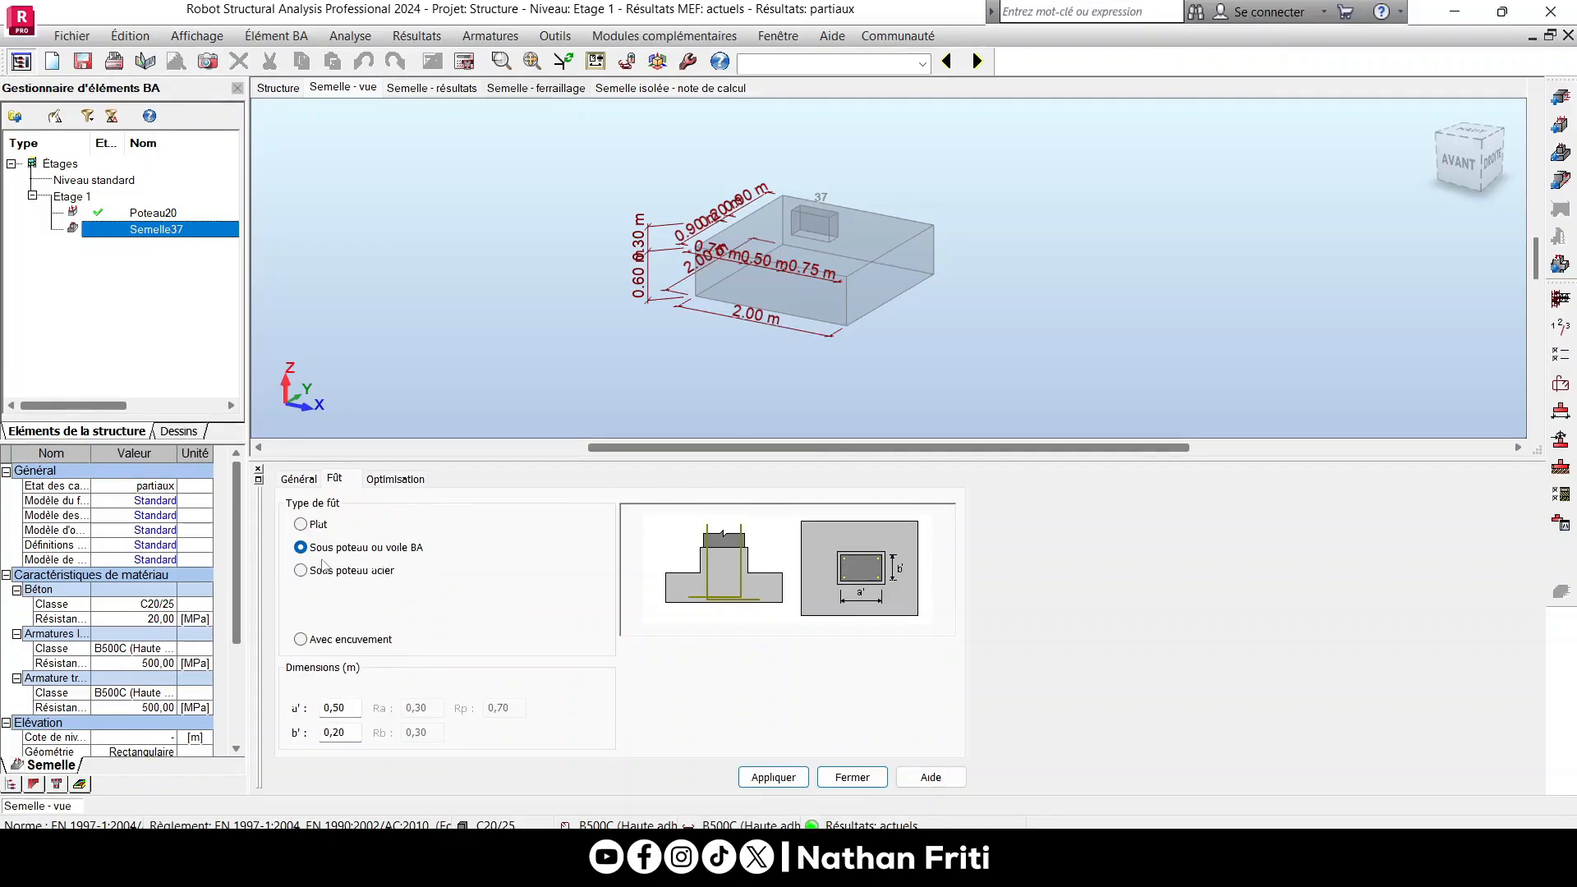
left_click(406, 480)
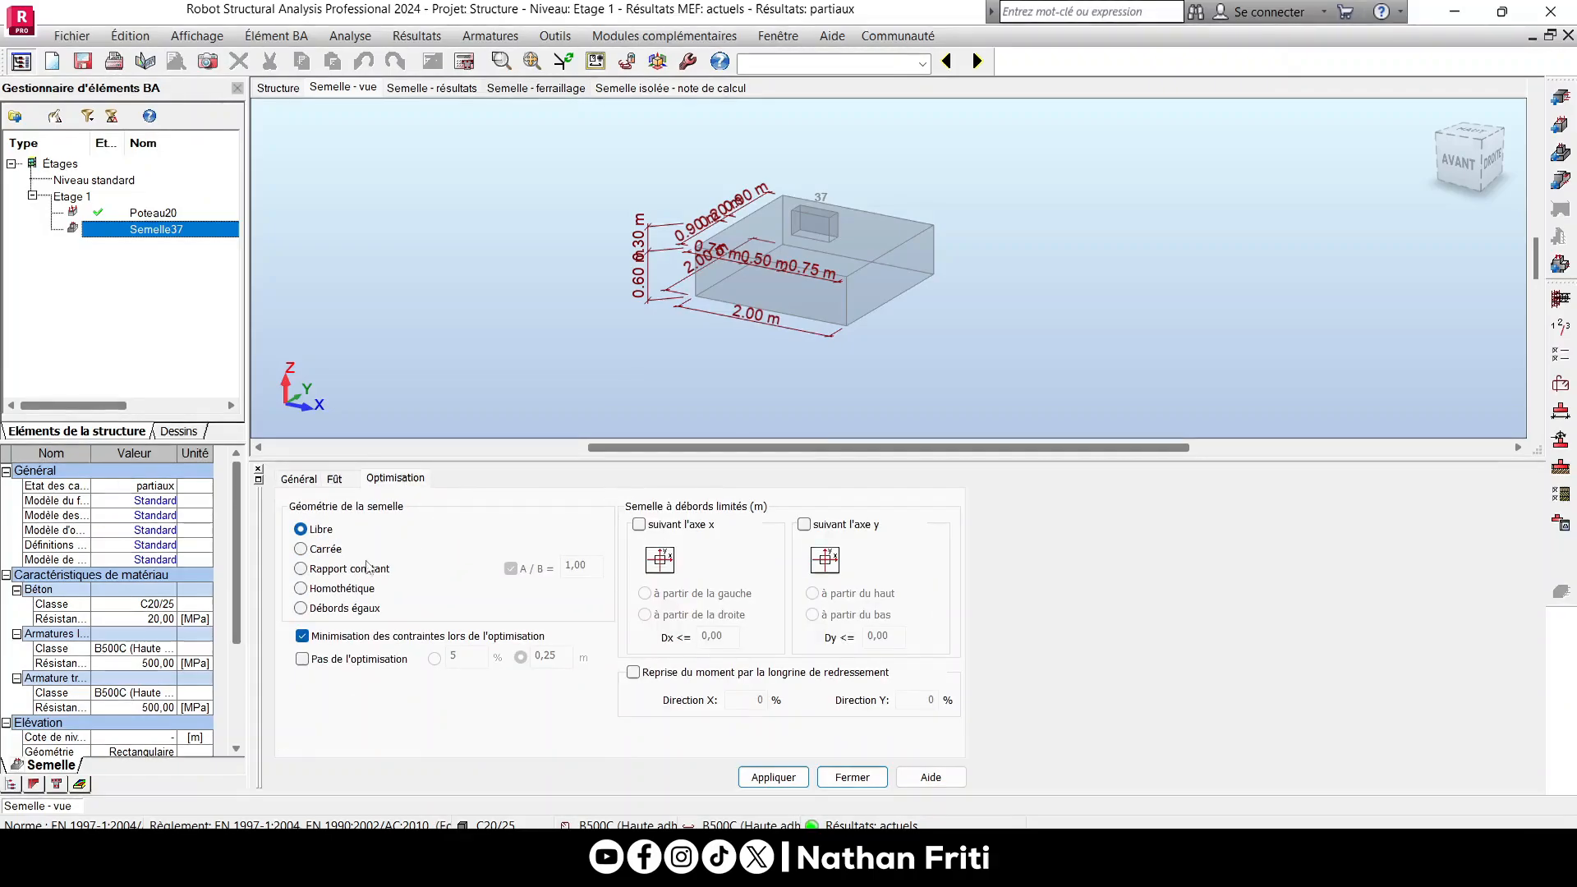
left_click(296, 481)
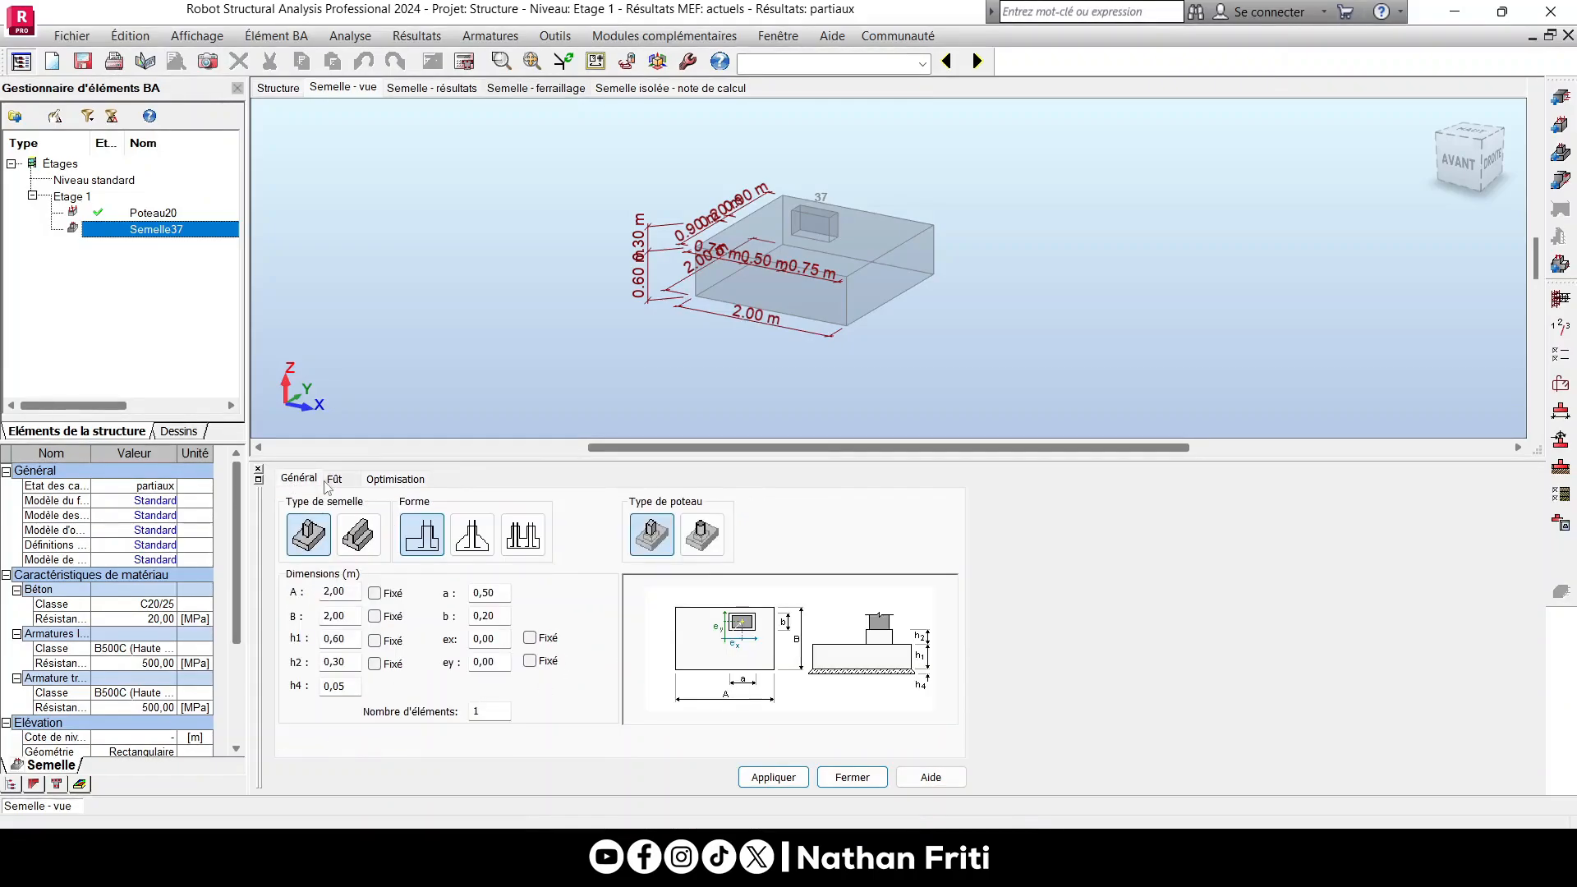
Try the Carrée and Rapport constant footing geometry optimisations, settle on Débords égaux, and return to the general dimensions.
left_click(393, 480)
left_click(322, 550)
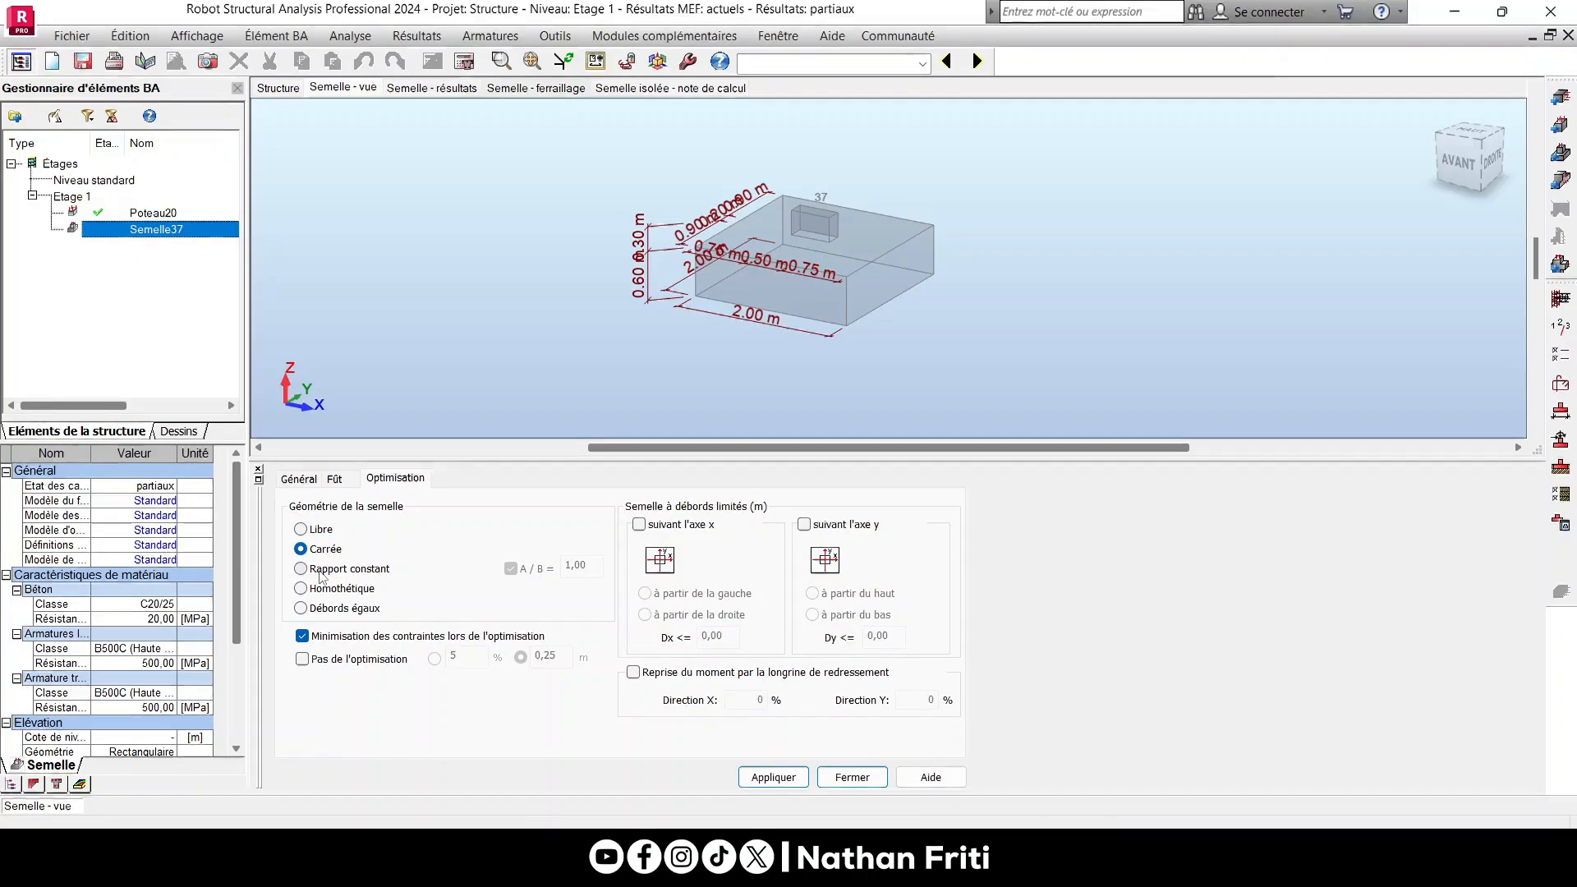
left_click(324, 568)
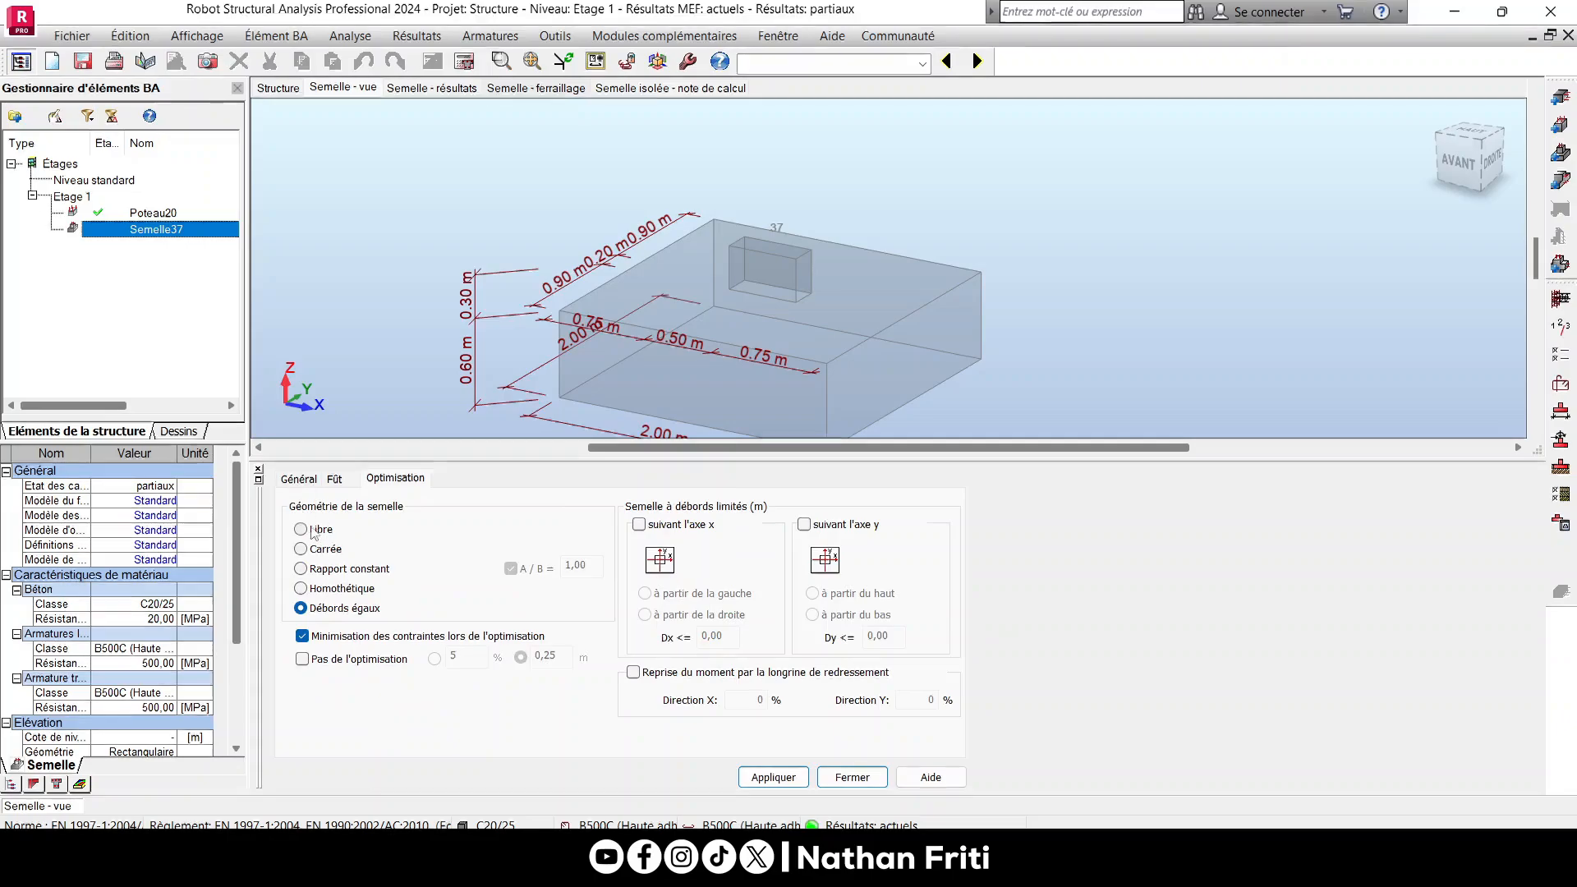
left_click(298, 478)
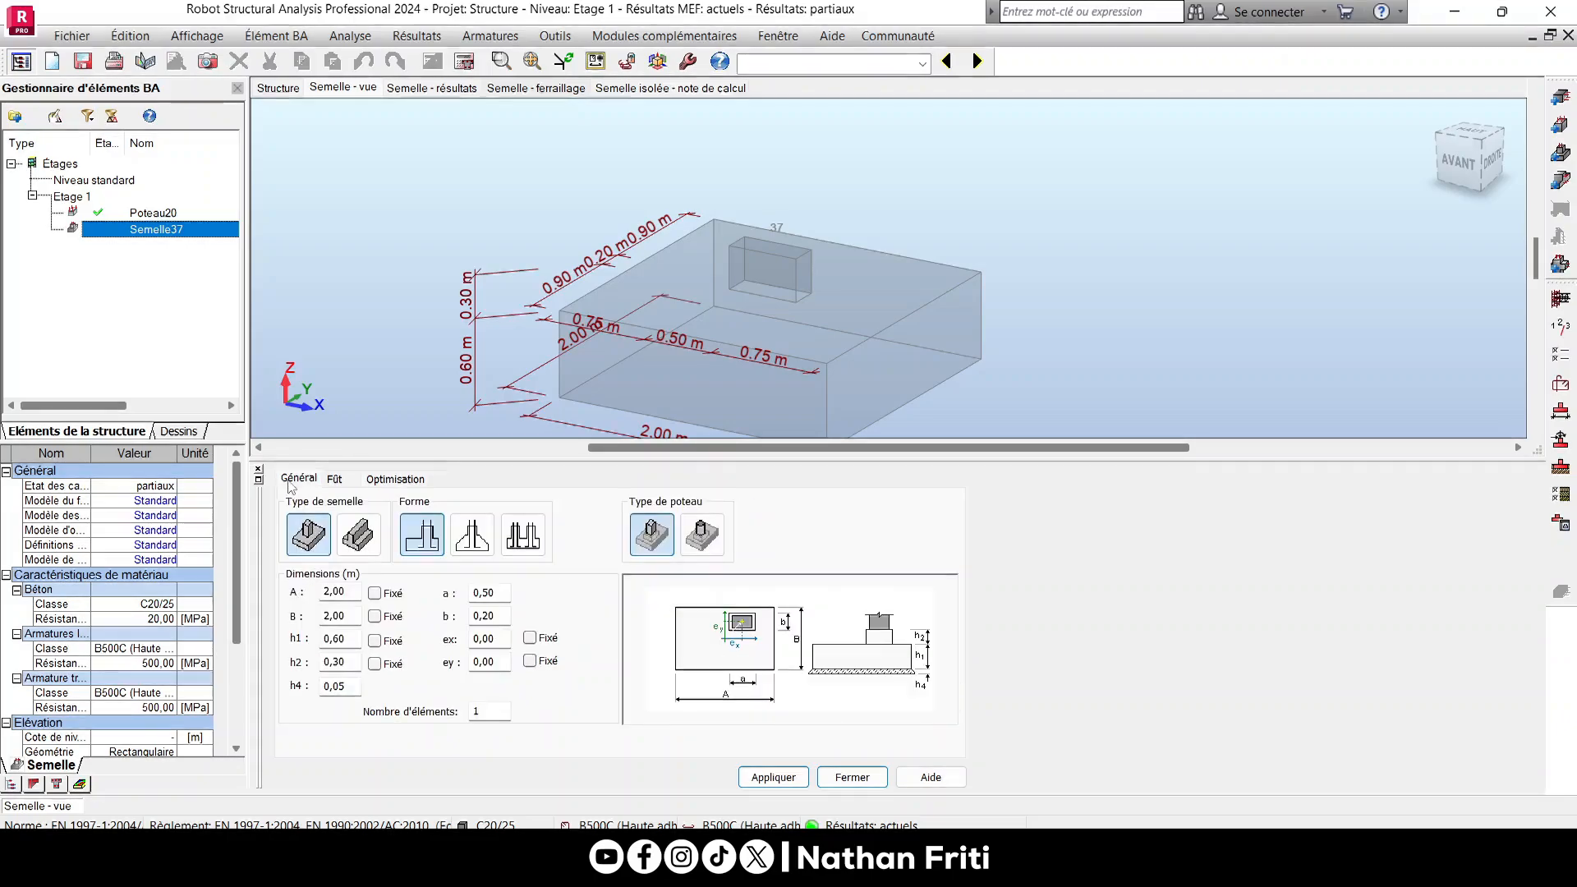
Set the level parameters for the footing to exposure class XC1, choose the structure class, and accept them.
left_click(470, 538)
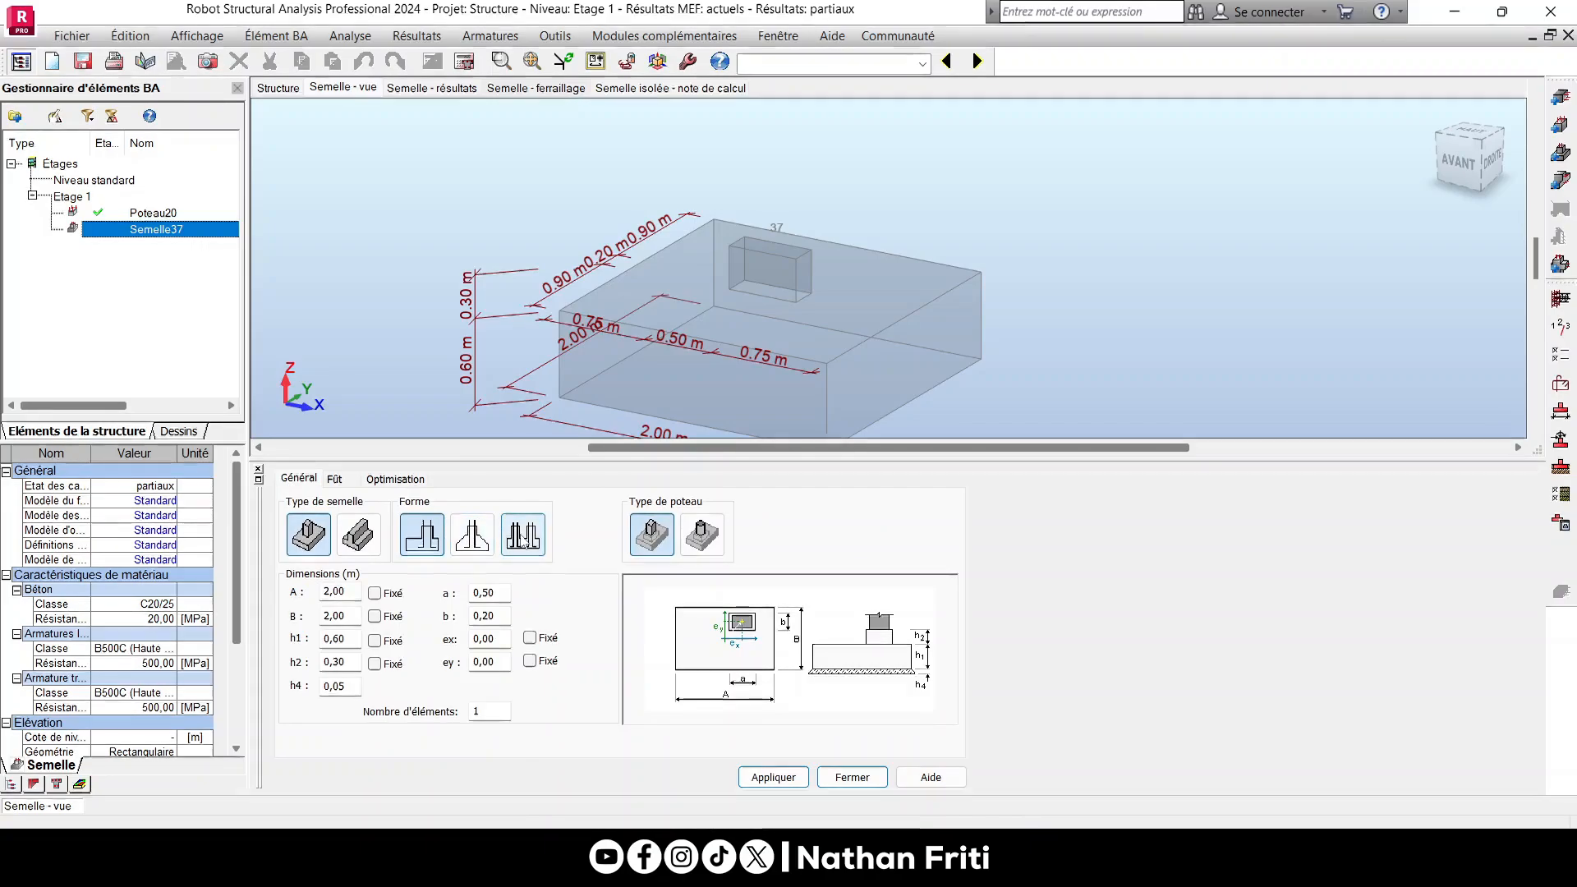
left_click(1563, 327)
left_click(821, 376)
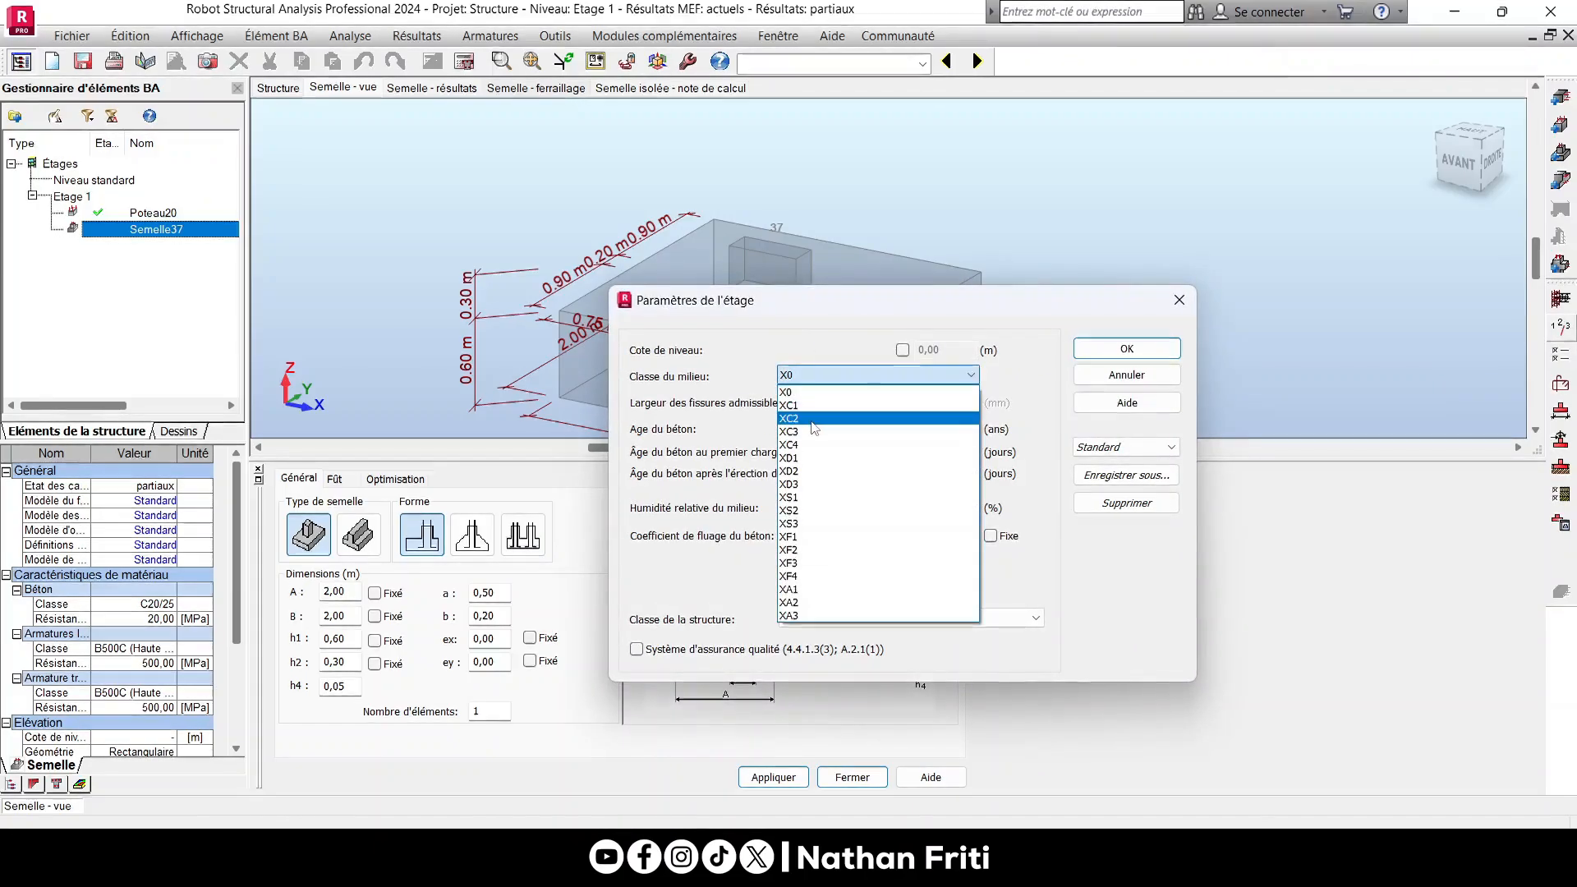
left_click(816, 408)
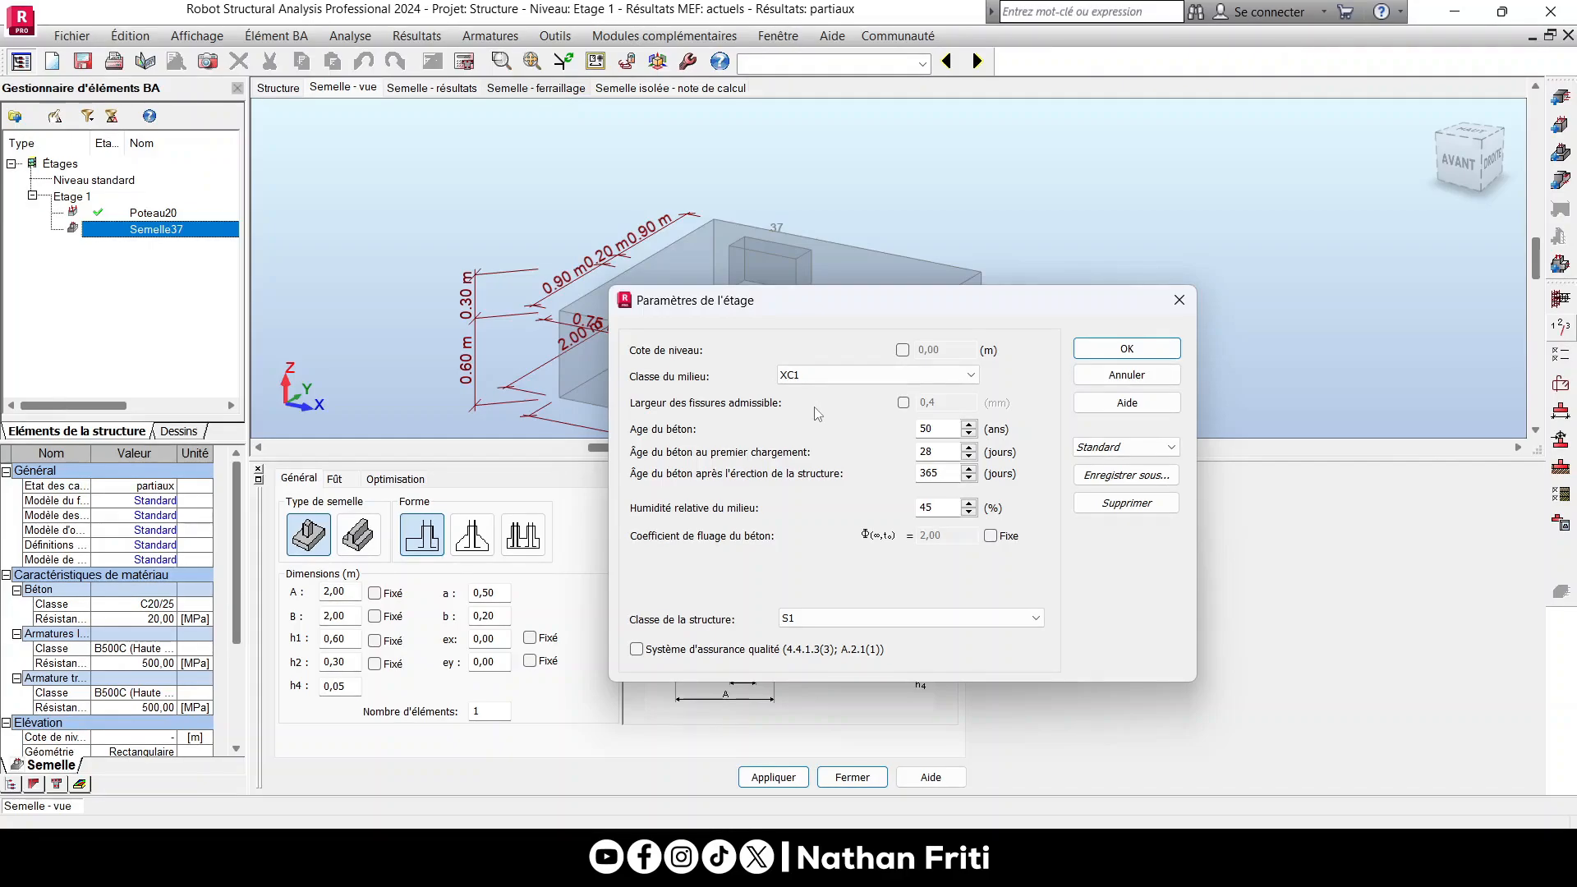
left_click(786, 619)
left_click(790, 675)
left_click(1137, 353)
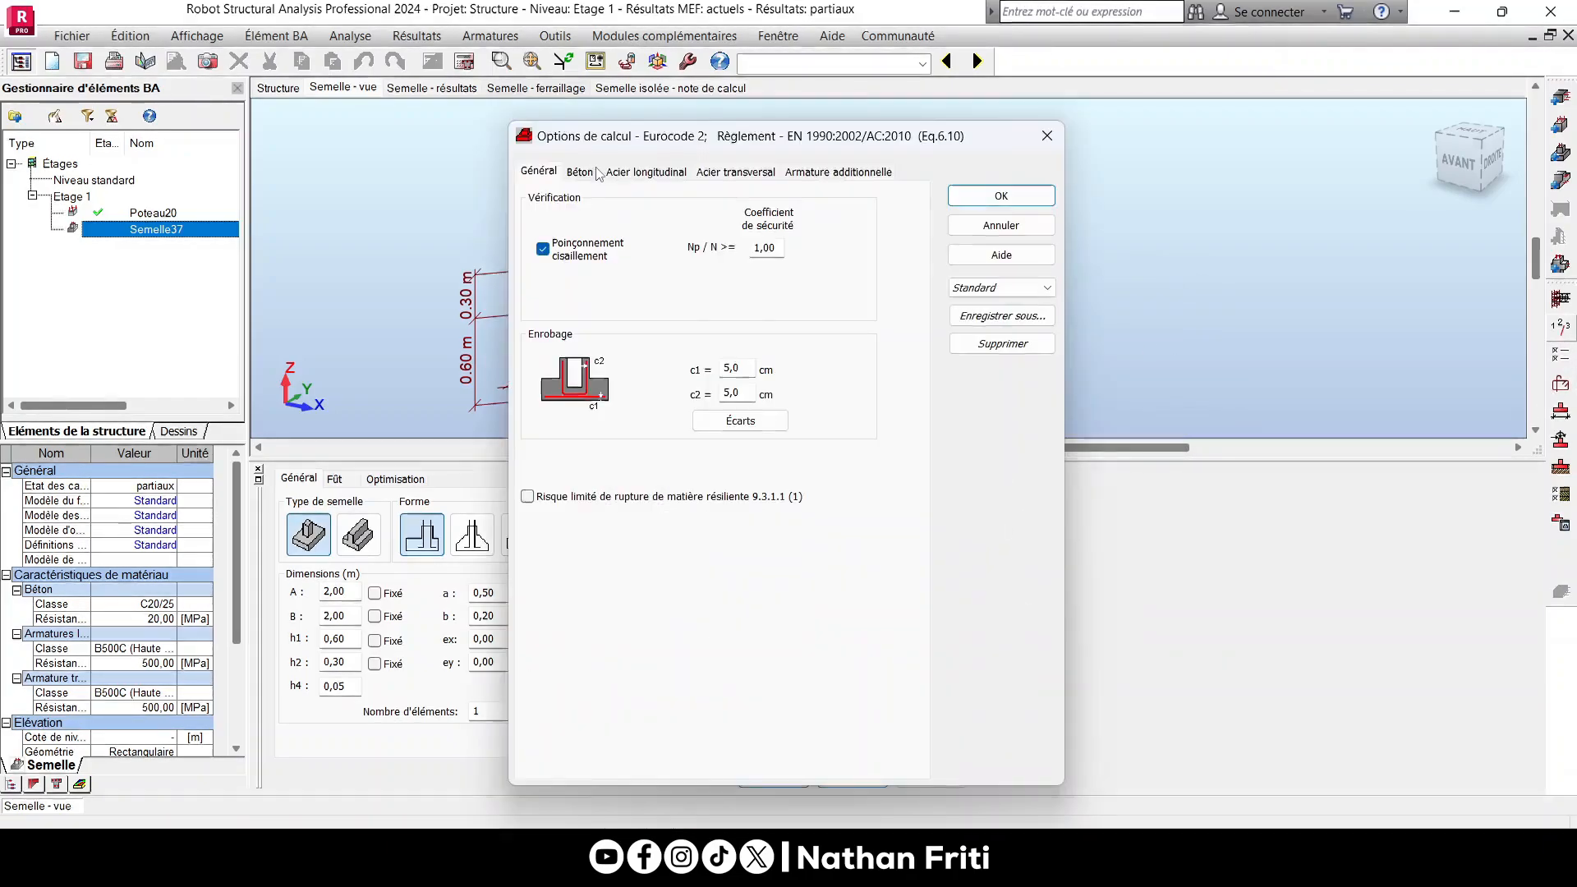
In the footing's calculation options, set the concrete to C25/30 and the longitudinal steel class to B500B.
left_click(580, 170)
left_click(738, 245)
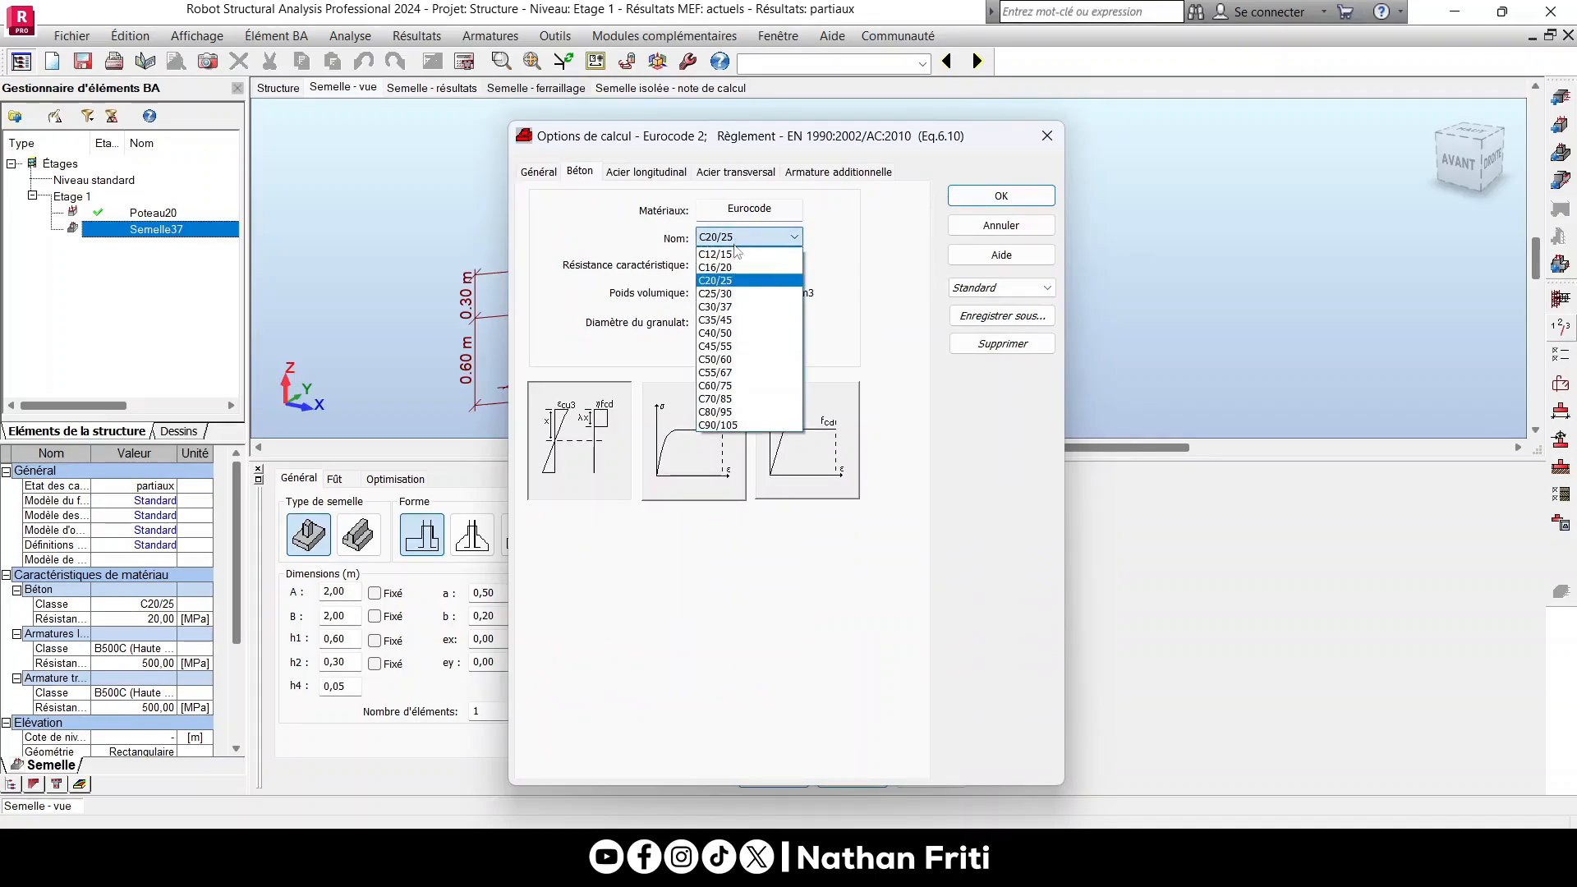
left_click(735, 297)
left_click(648, 172)
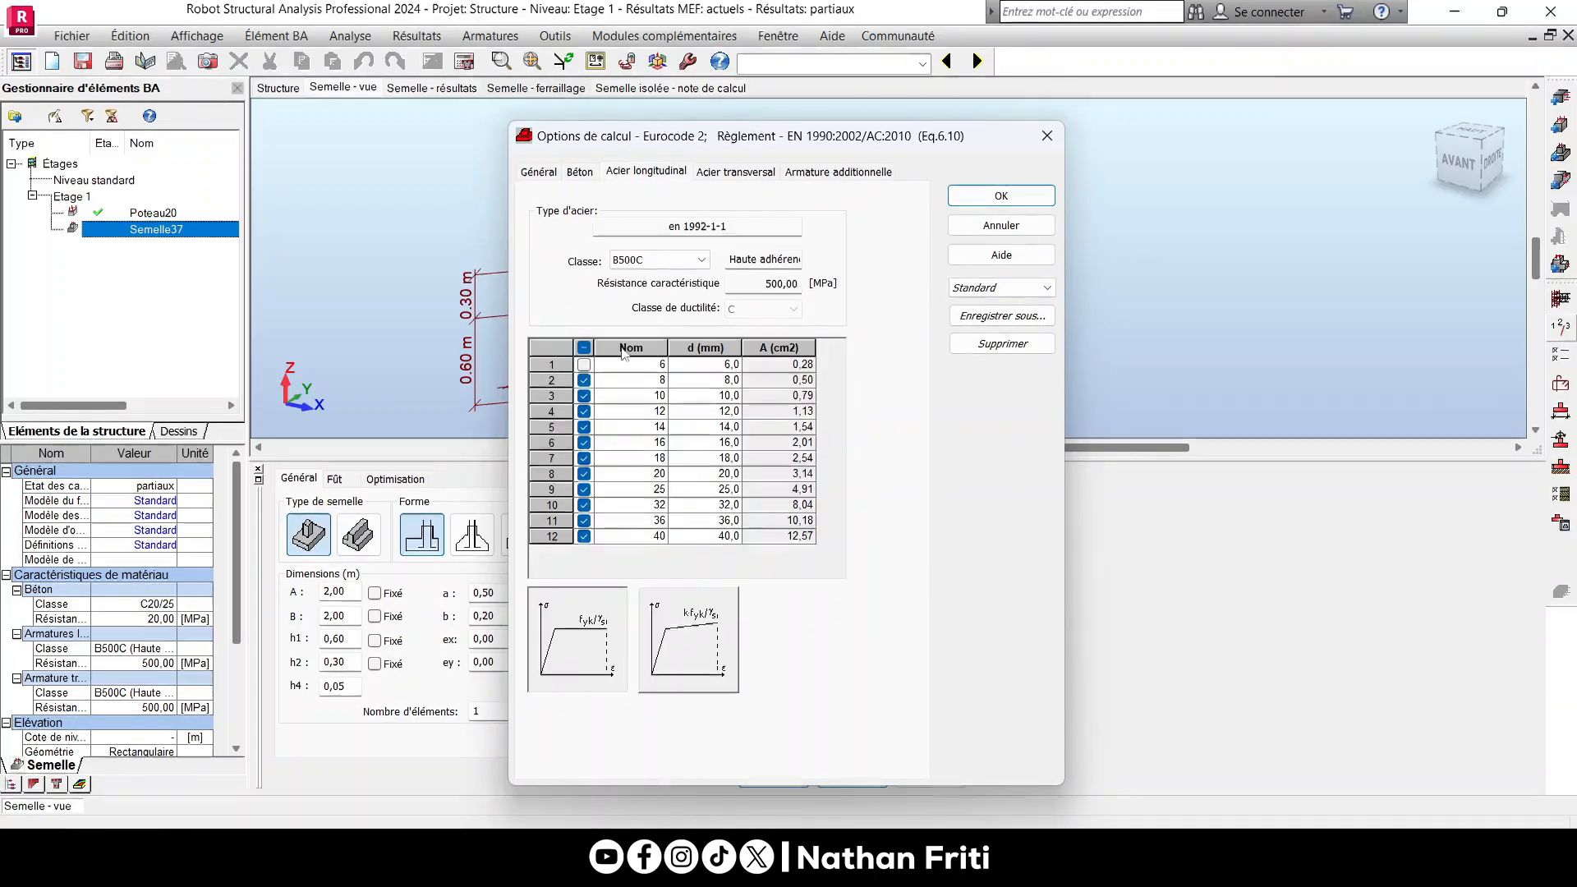
left_click(633, 265)
left_click(632, 279)
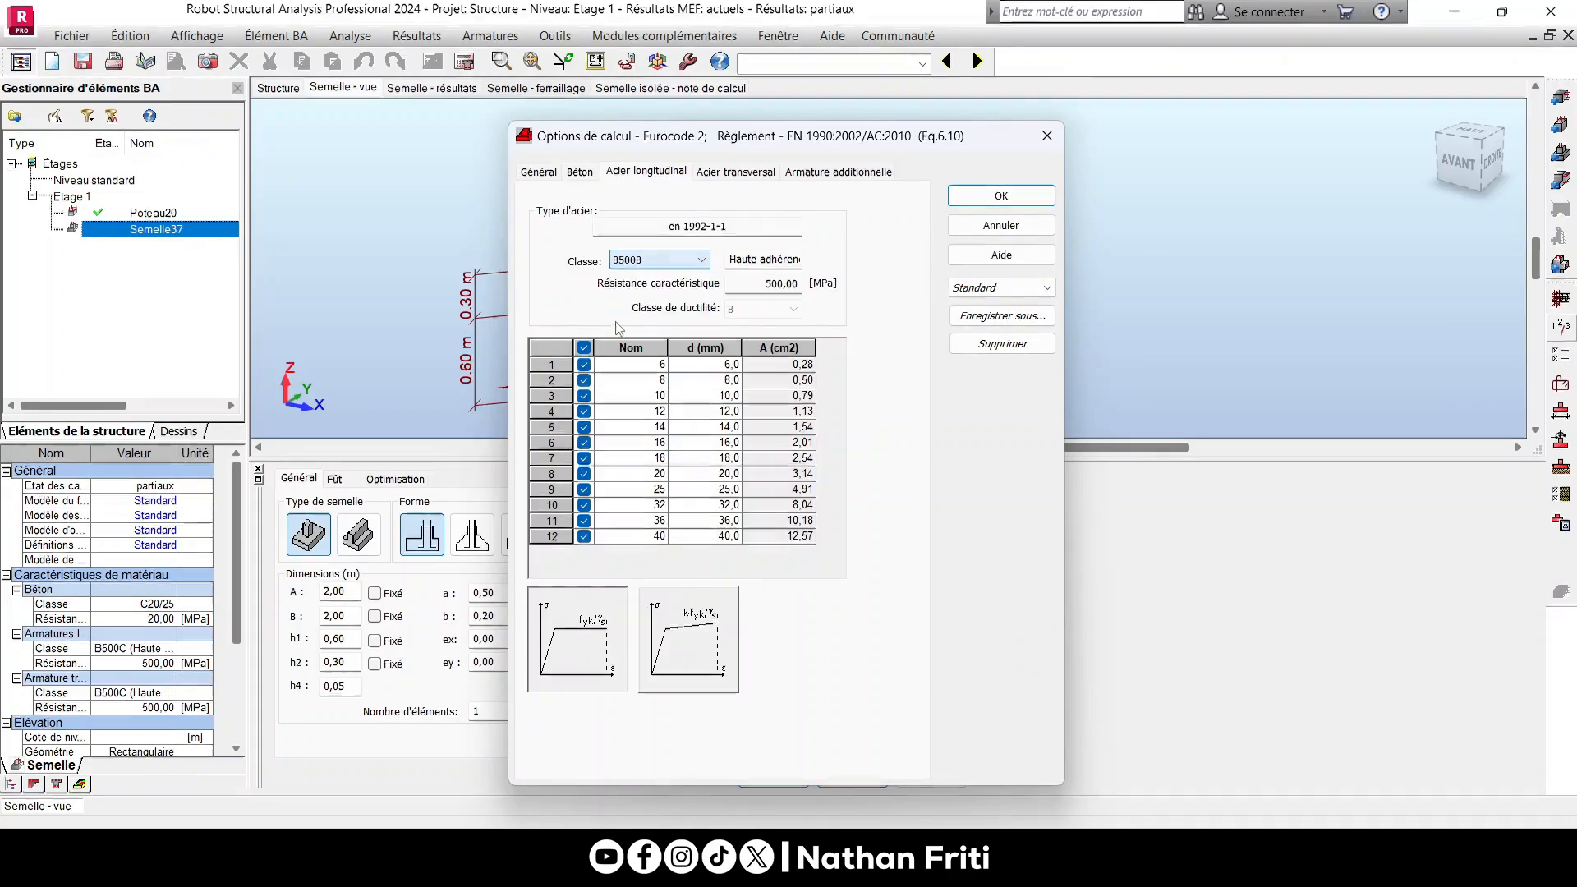
Set the transverse and additional reinforcement steel classes to B500B and accept the calculation options.
left_click(715, 175)
left_click(657, 260)
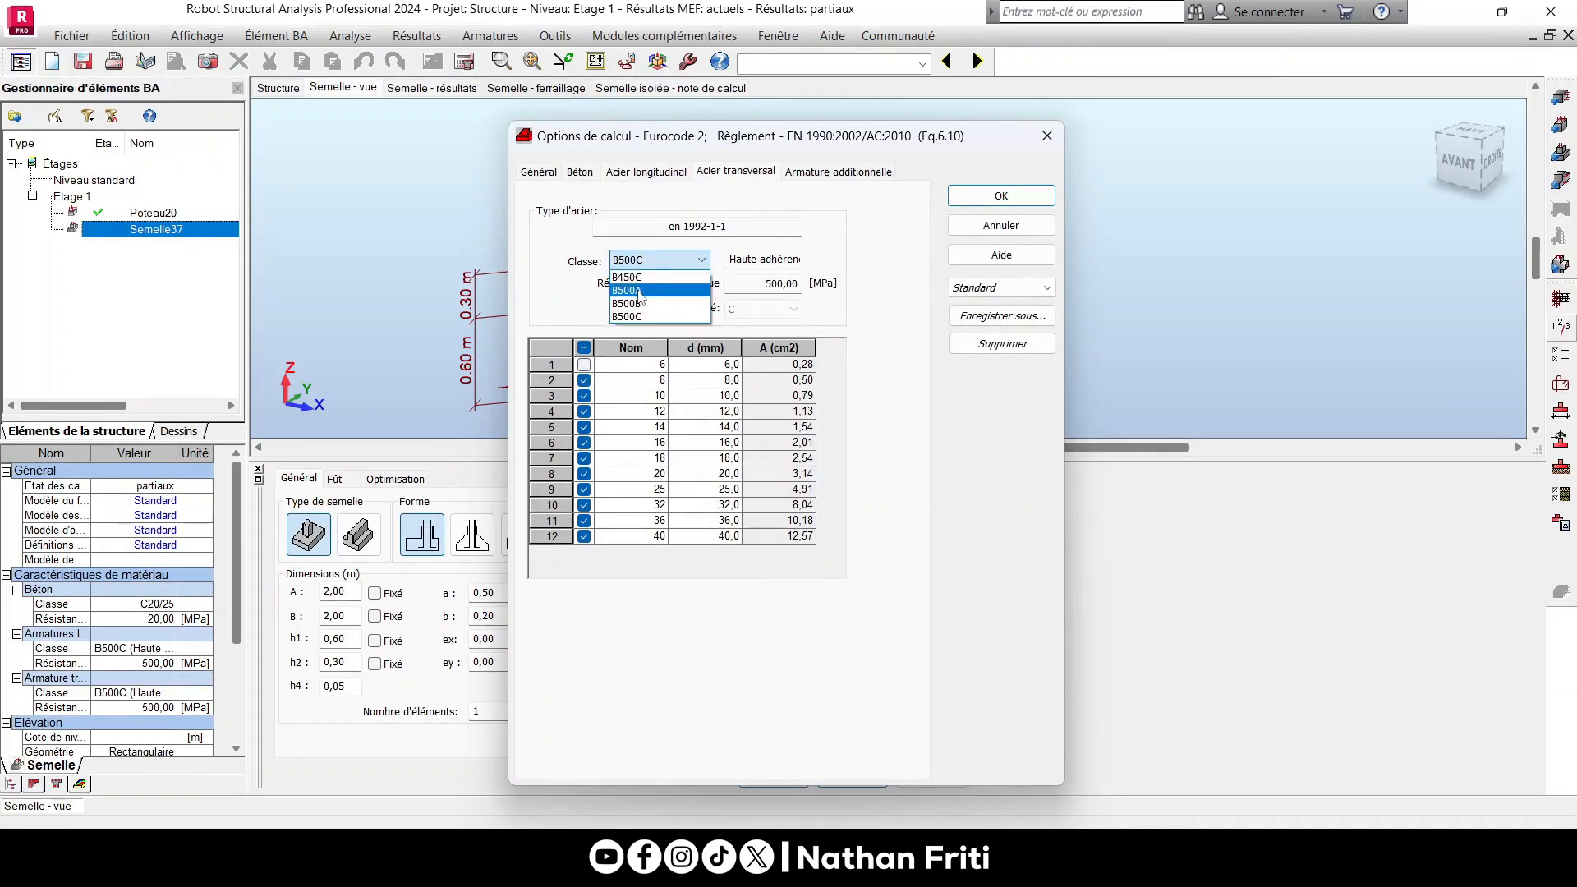
left_click(633, 280)
left_click(838, 171)
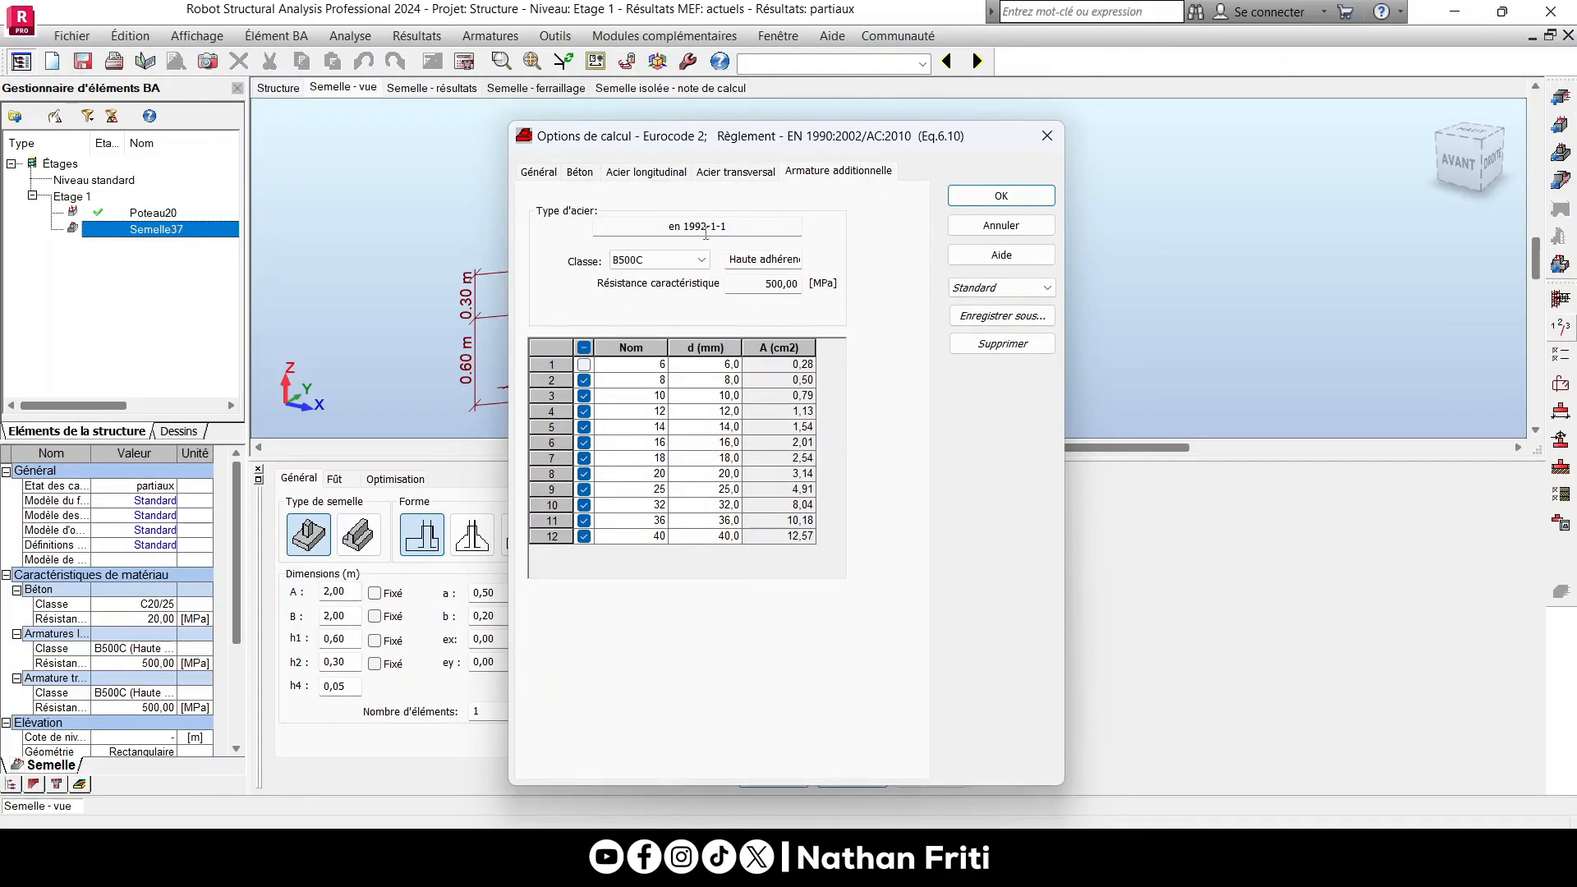
left_click(657, 261)
left_click(645, 308)
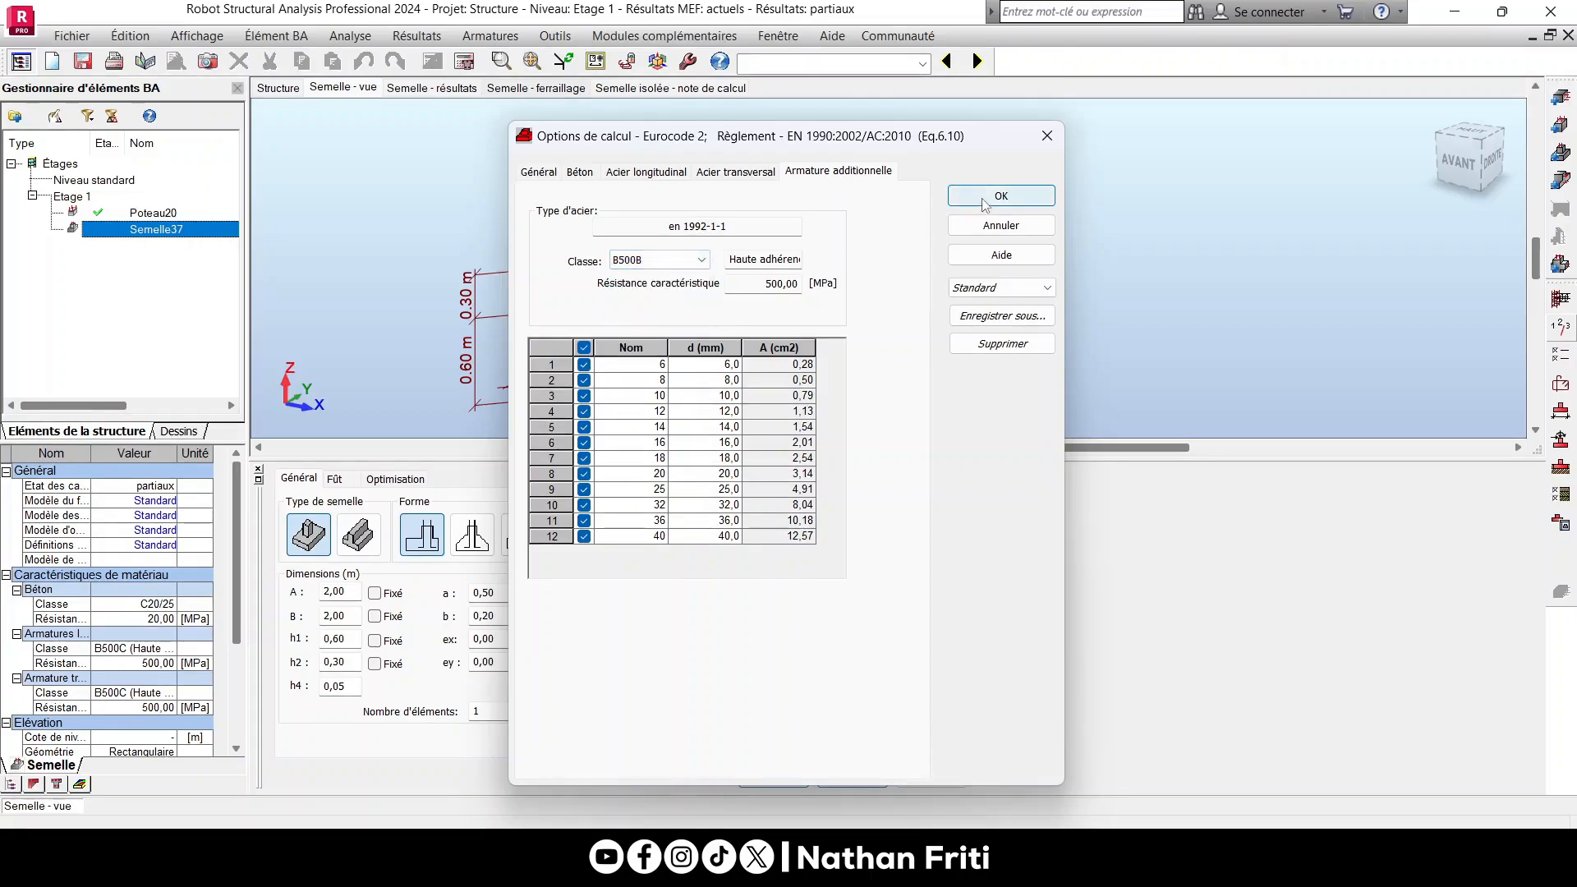
left_click(983, 199)
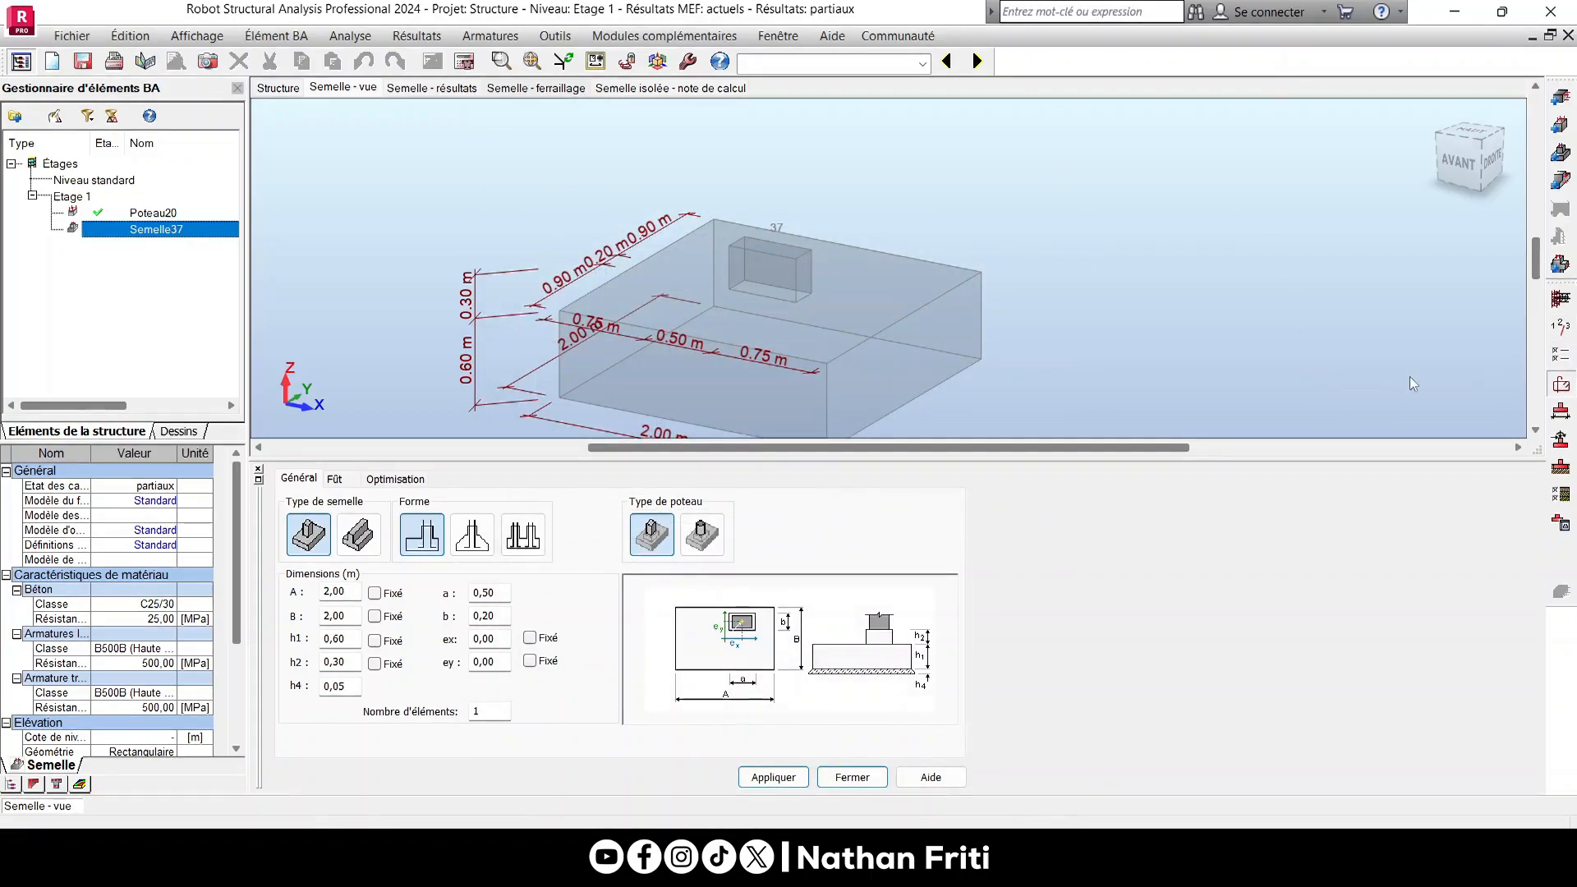
Review the reinforcement arrangement settings (Attentes, Formes) and the soil parameters, keeping both as they are.
left_click(1562, 386)
left_click(658, 252)
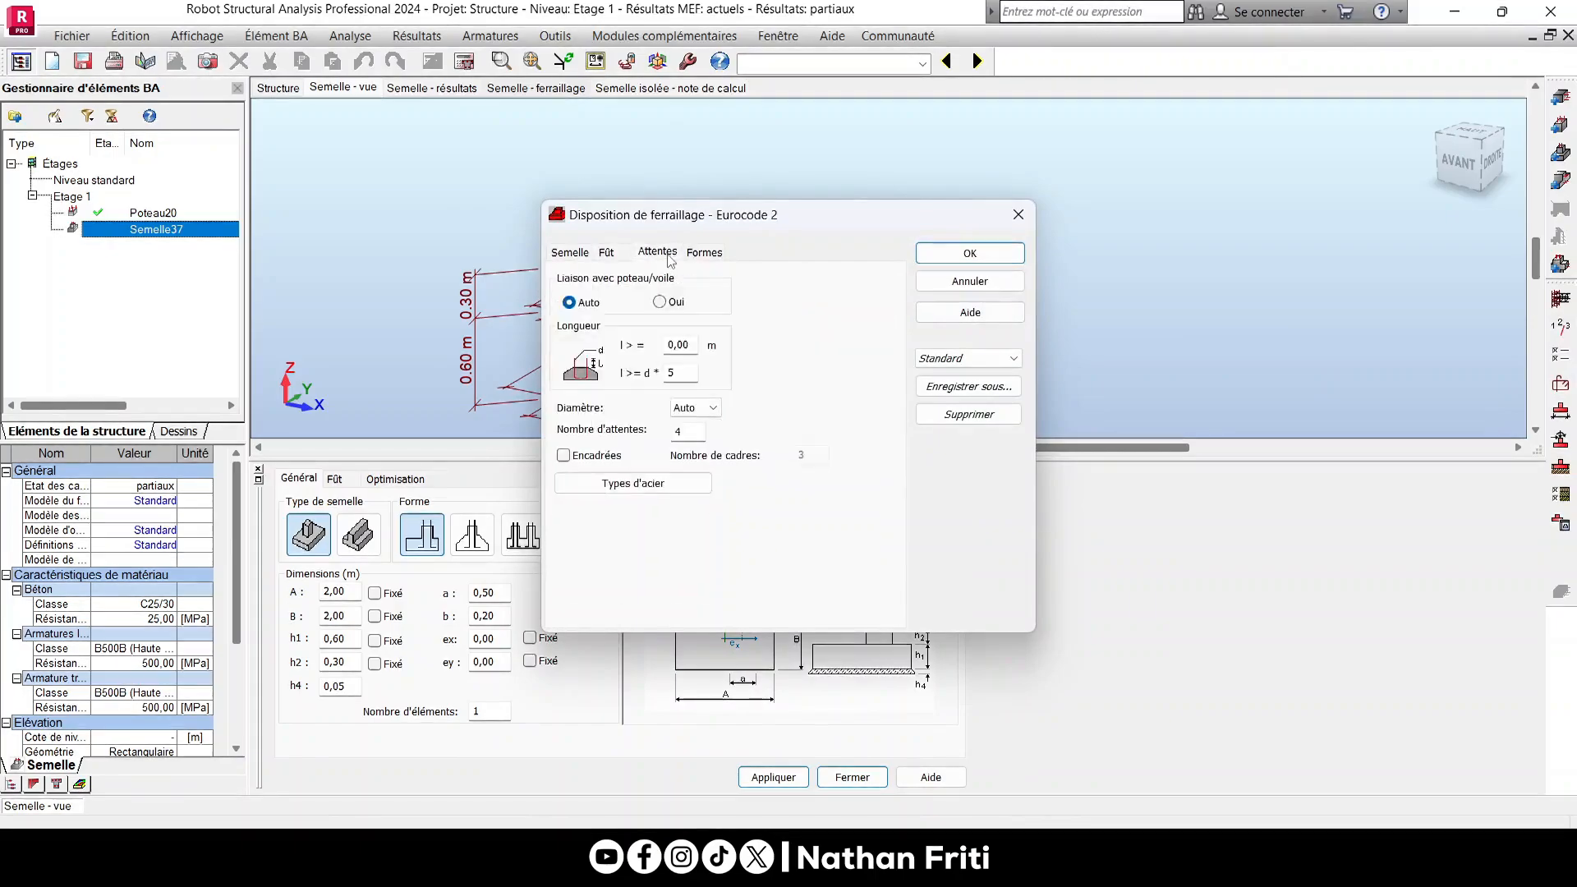
left_click(703, 252)
left_click(970, 253)
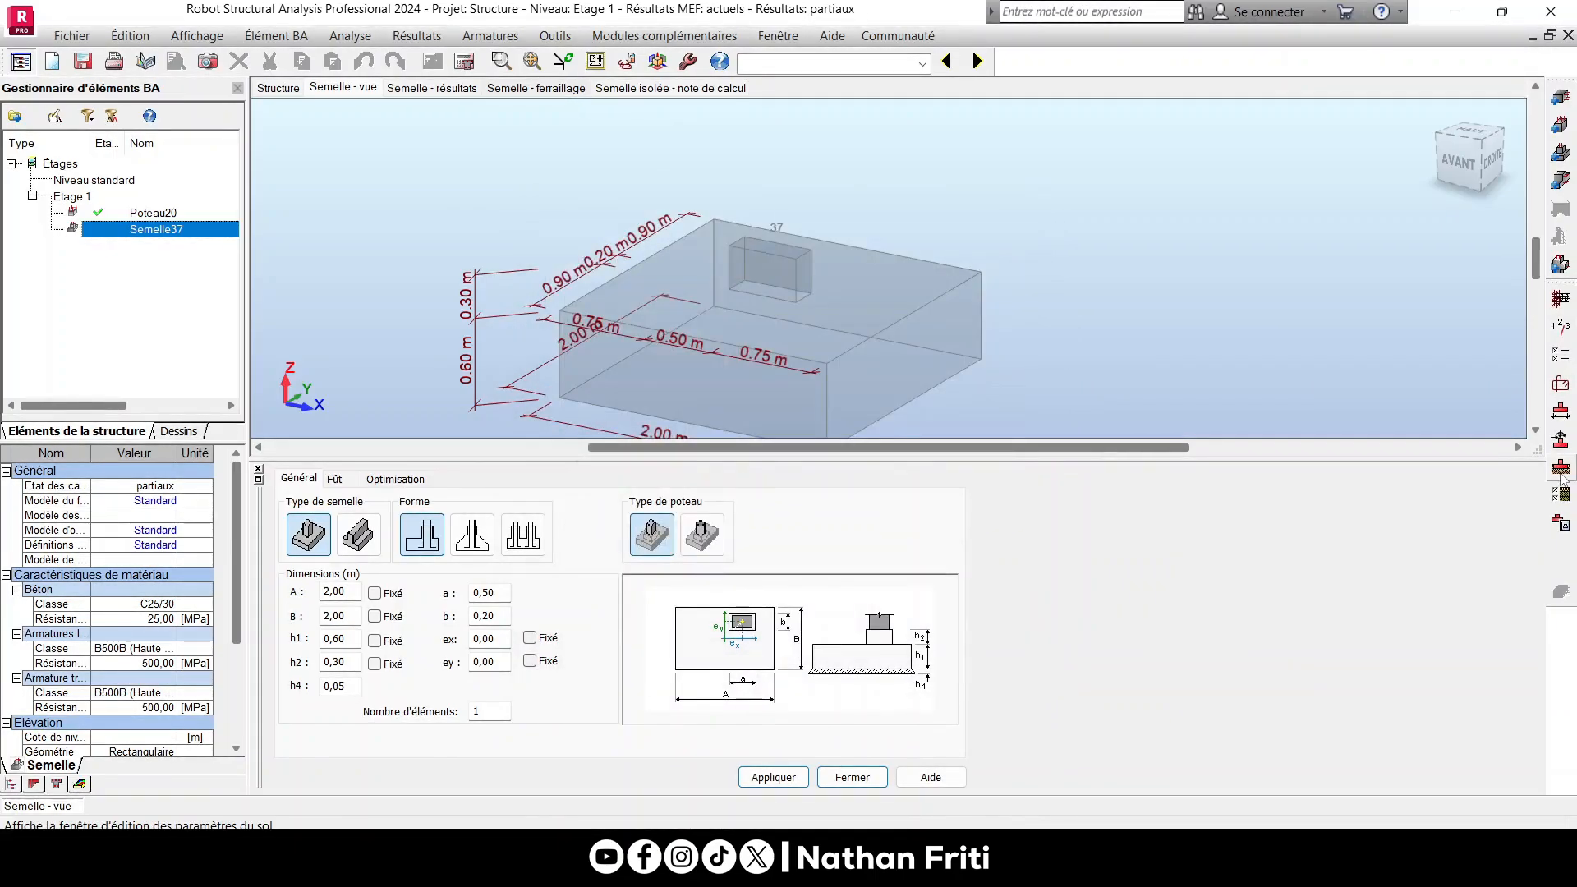
left_click(1561, 470)
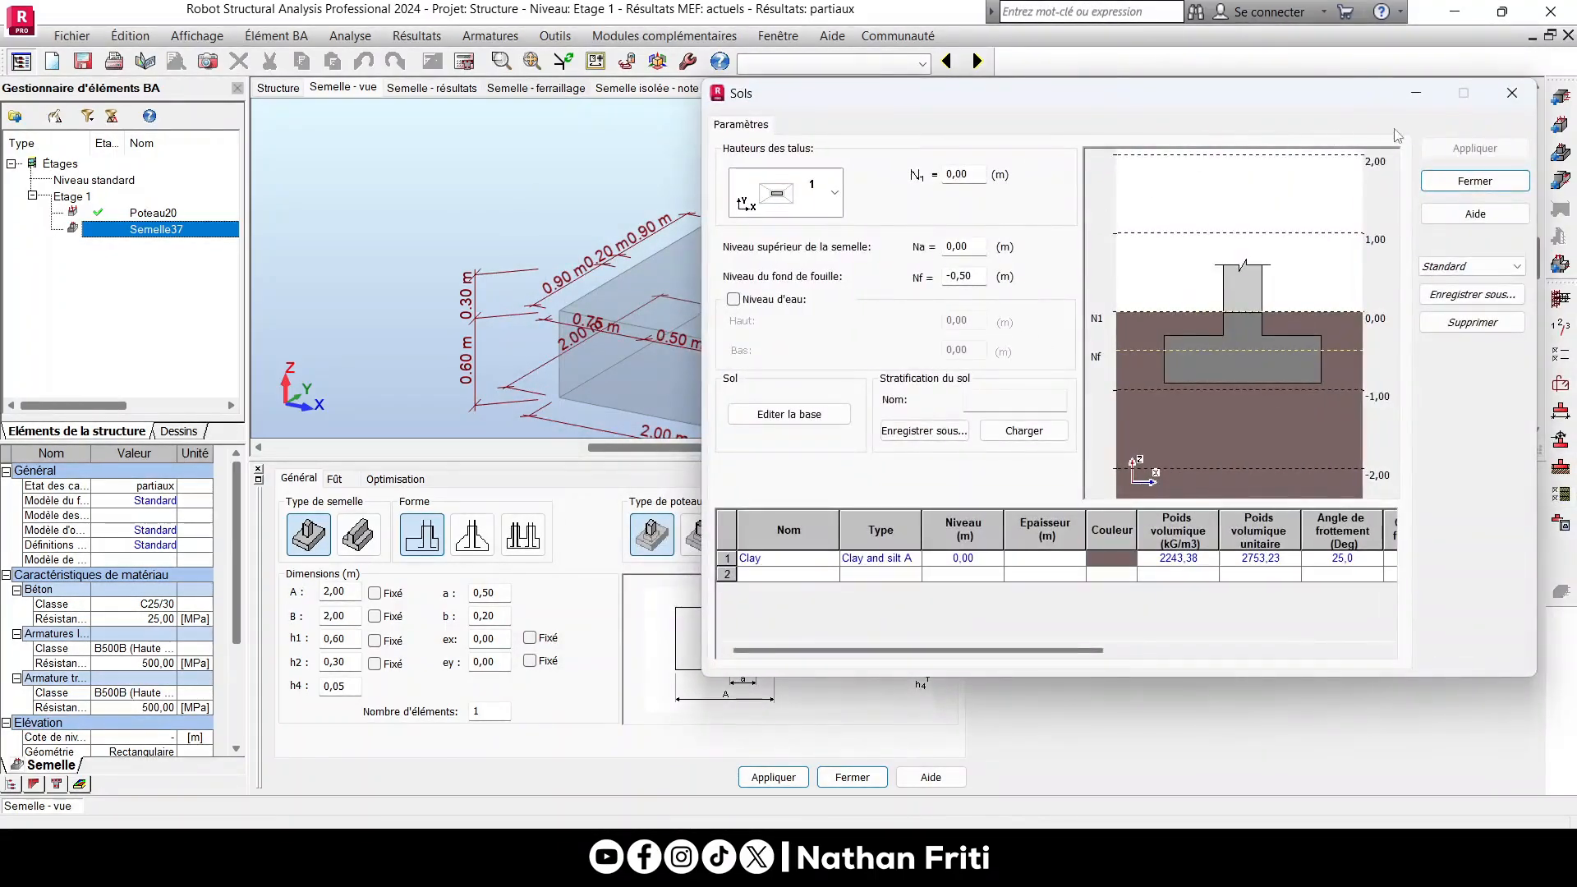
left_click(1508, 98)
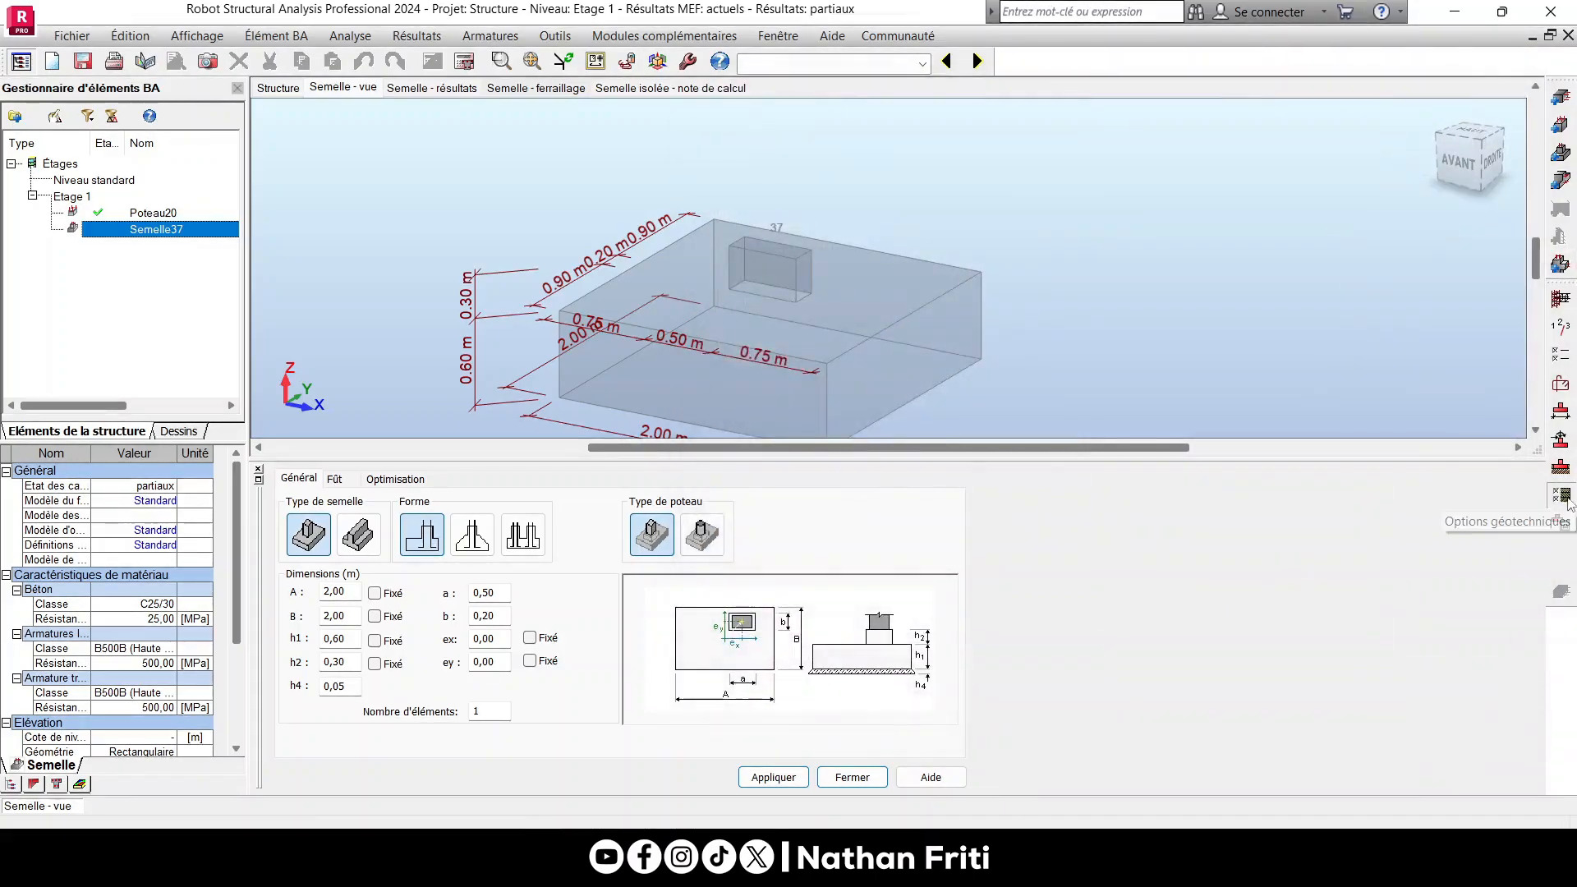
Review the geotechnical options and compare the stress calculation methods, keeping Semi-empirique - limite de contrainte and Approche de calcul 1.
left_click(1560, 496)
left_click_drag(797, 314, 838, 215)
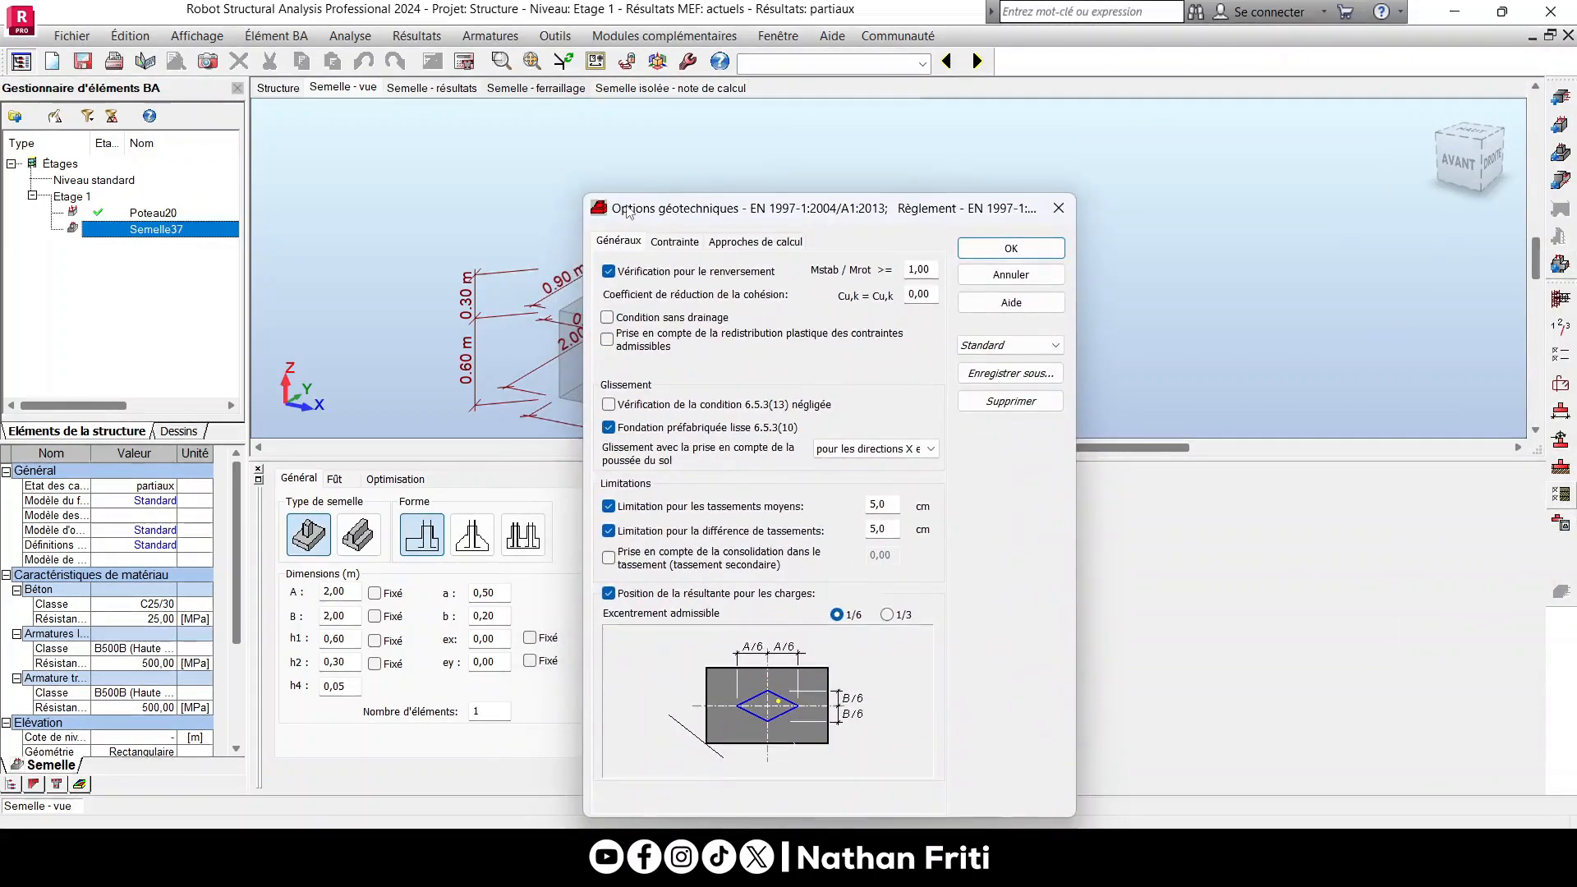
left_click(657, 239)
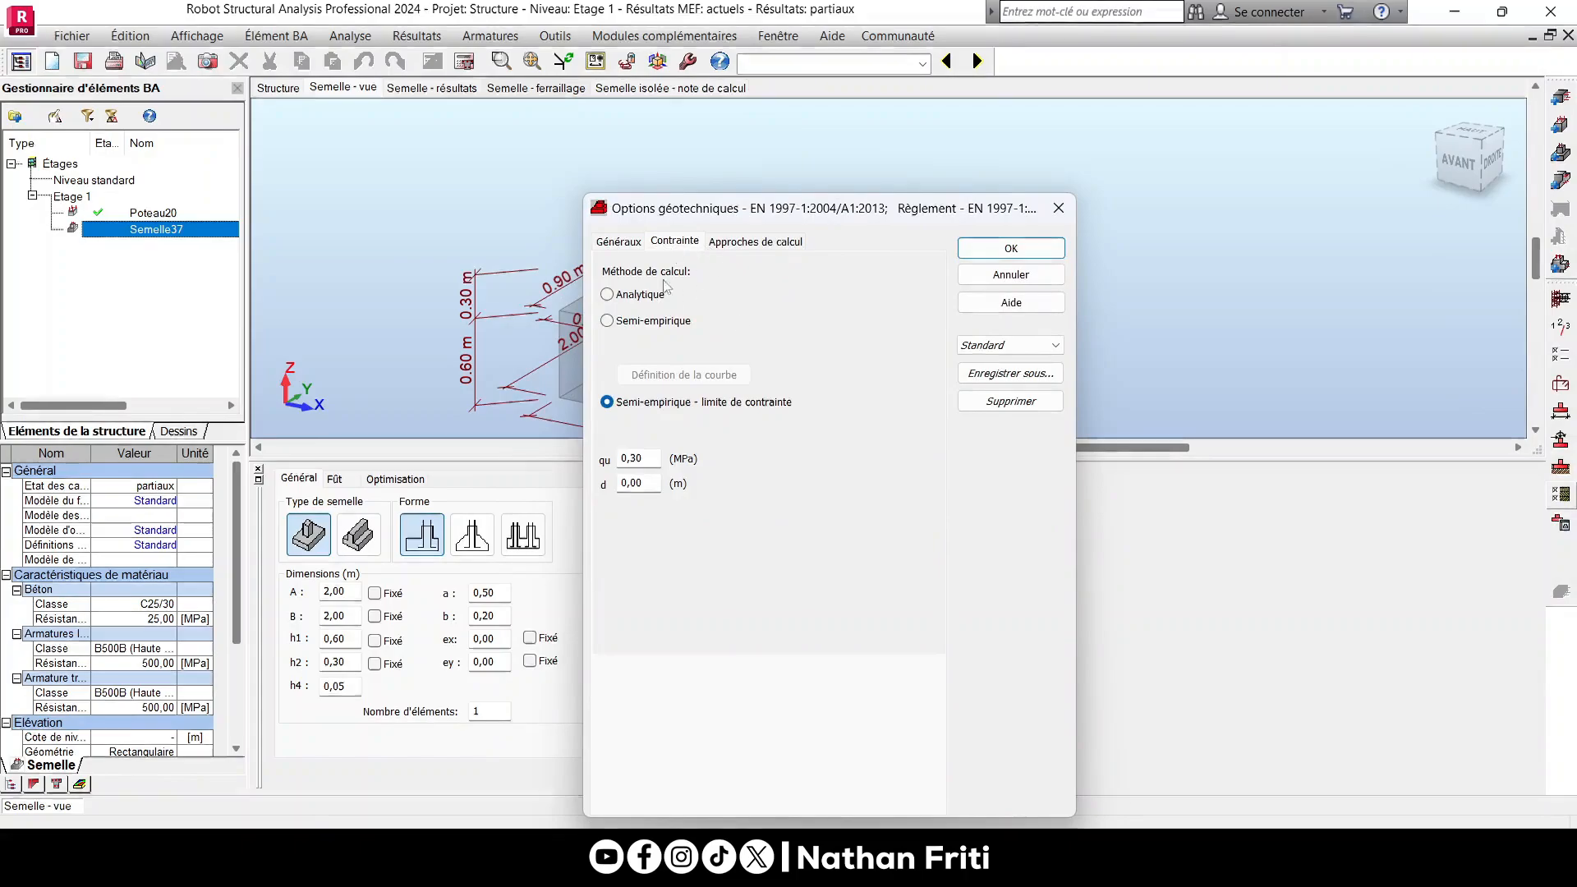
left_click(636, 297)
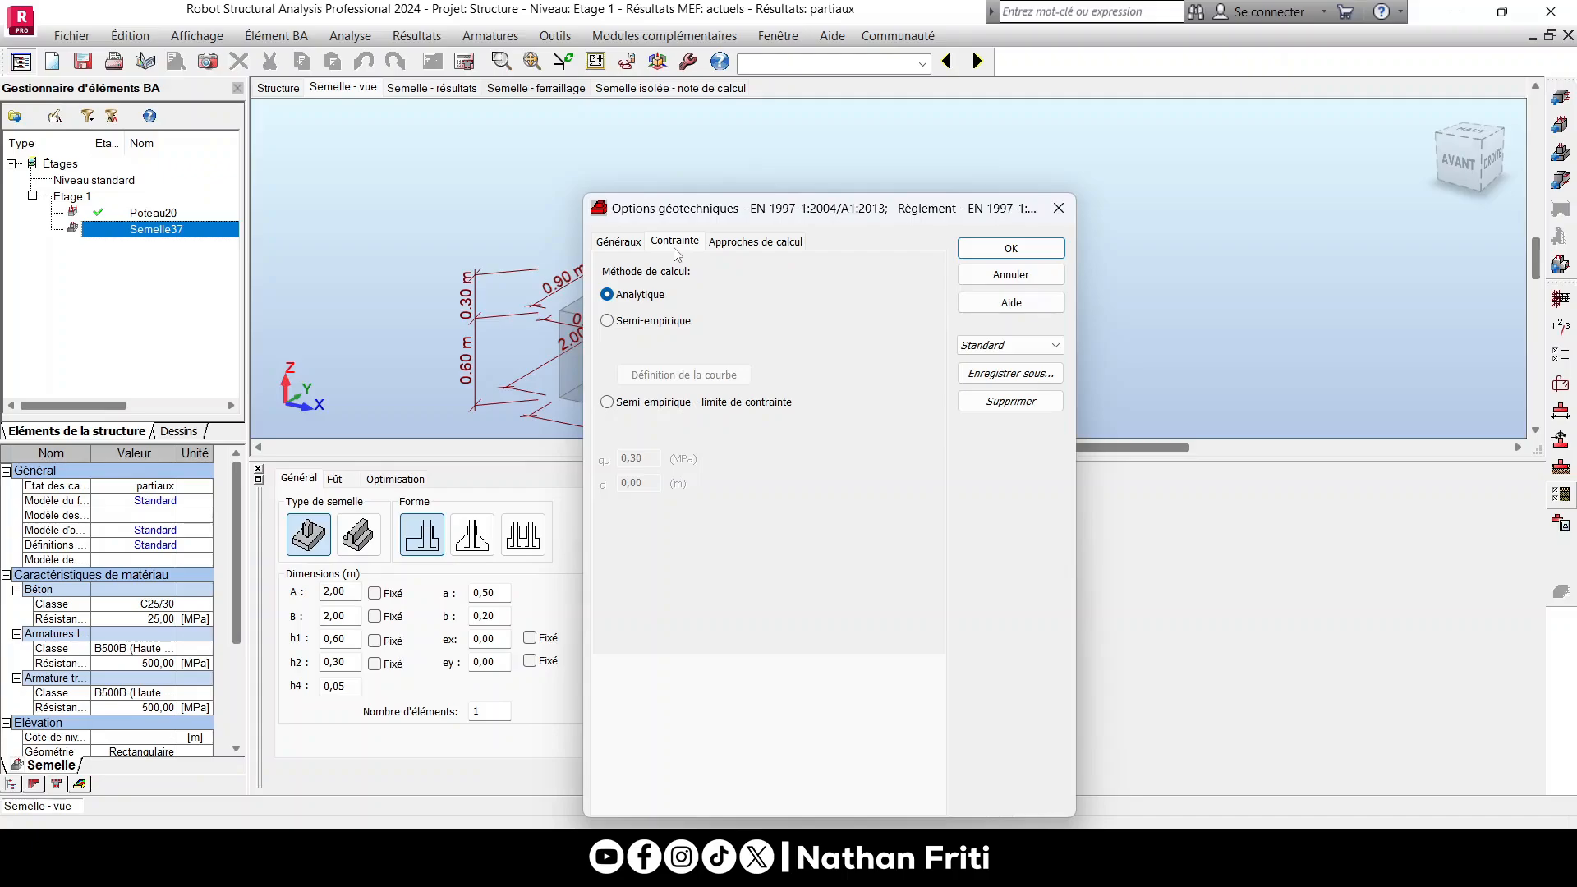
left_click(608, 322)
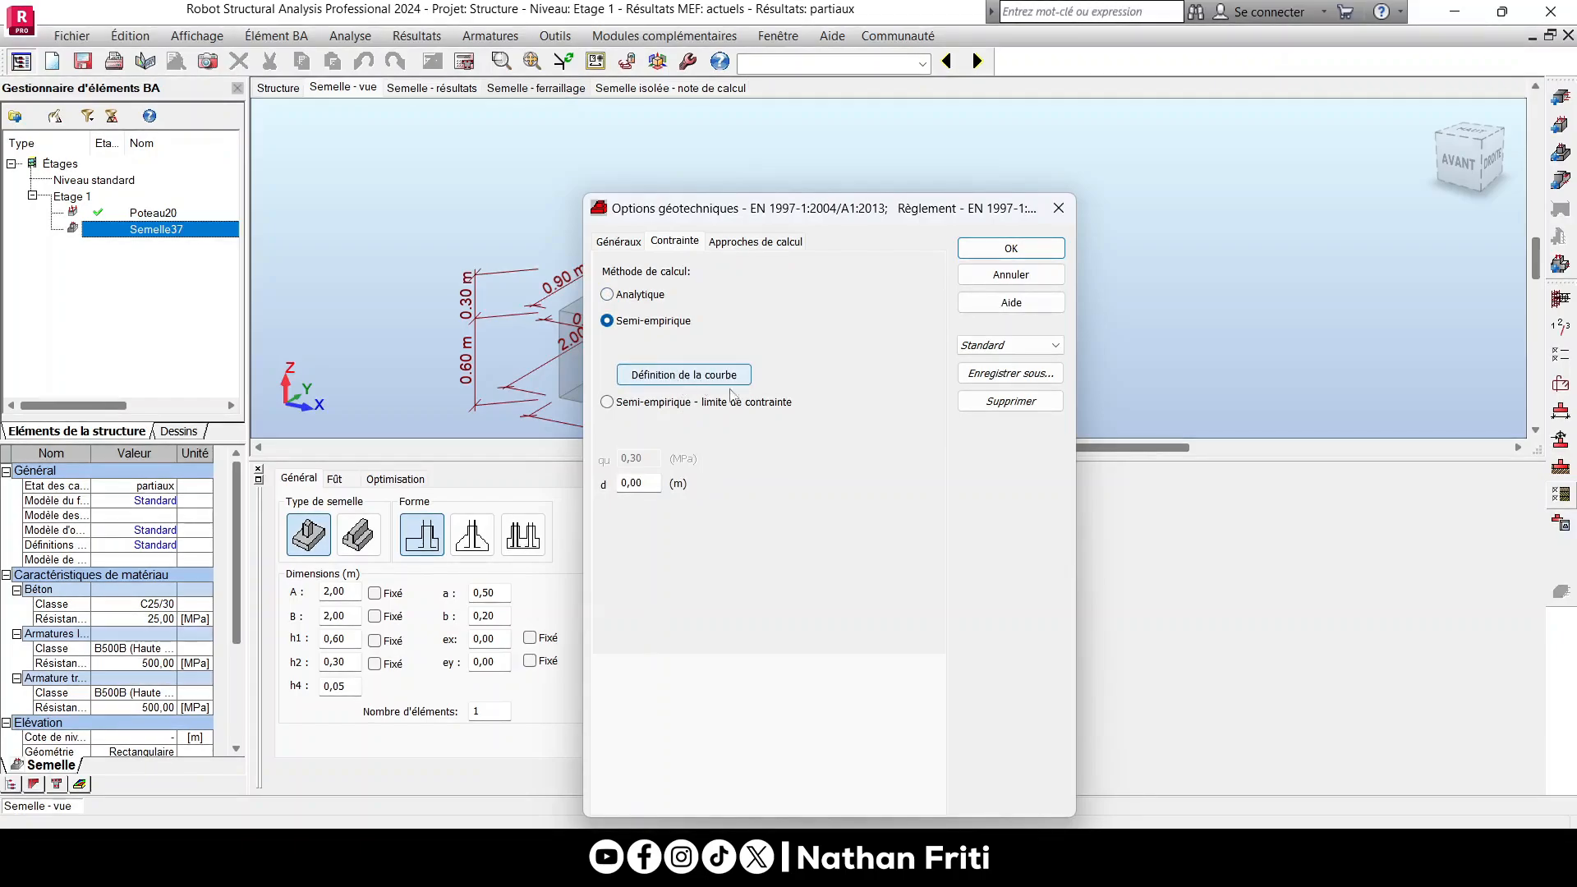
left_click(613, 403)
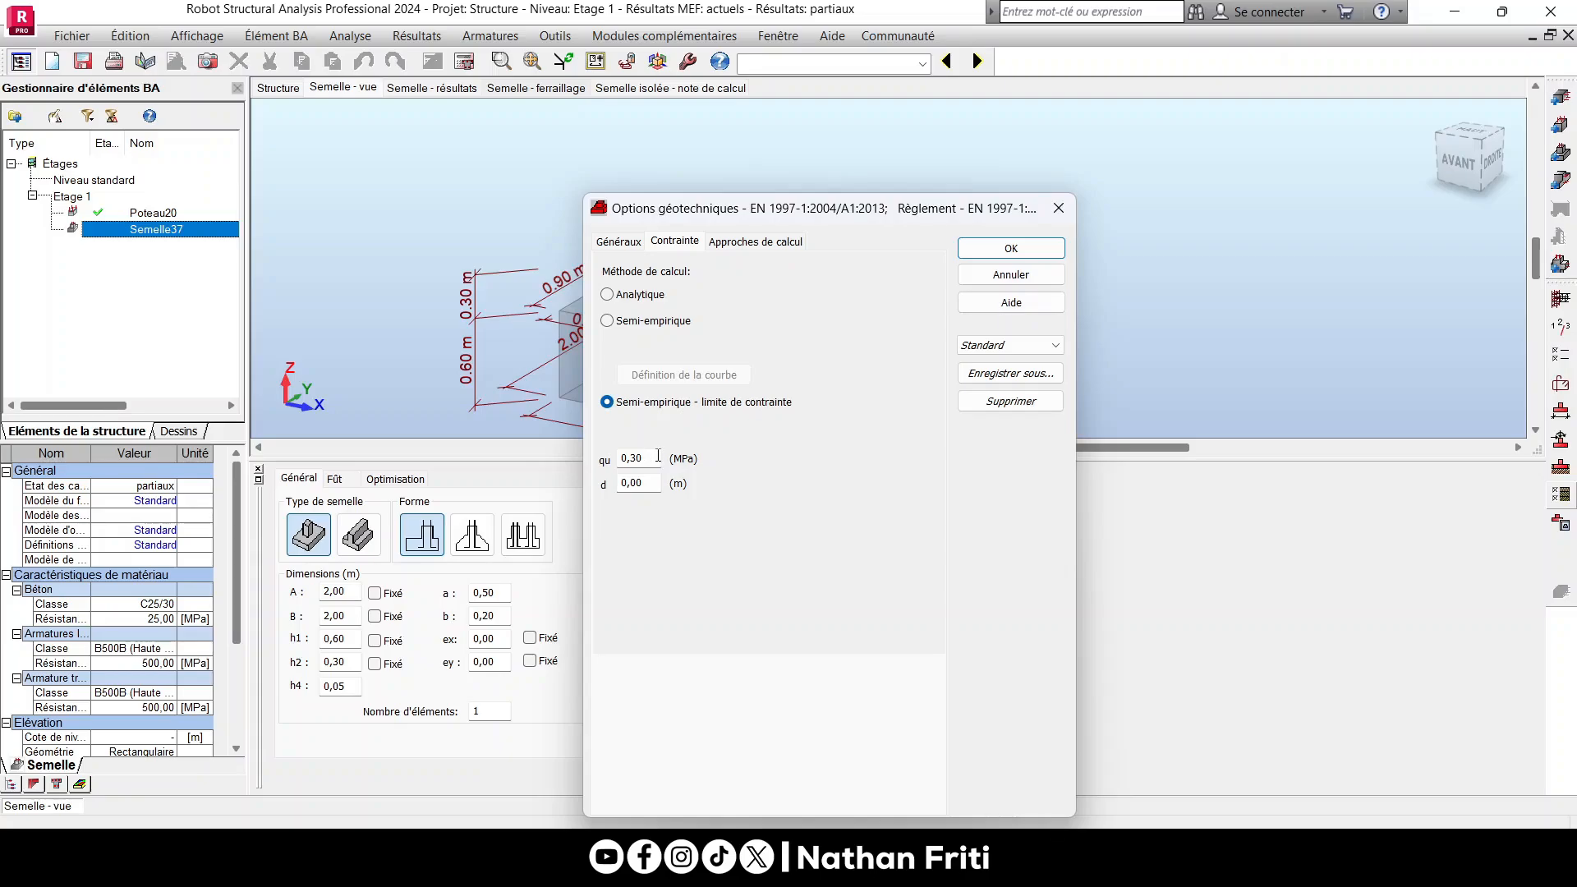
left_click(747, 245)
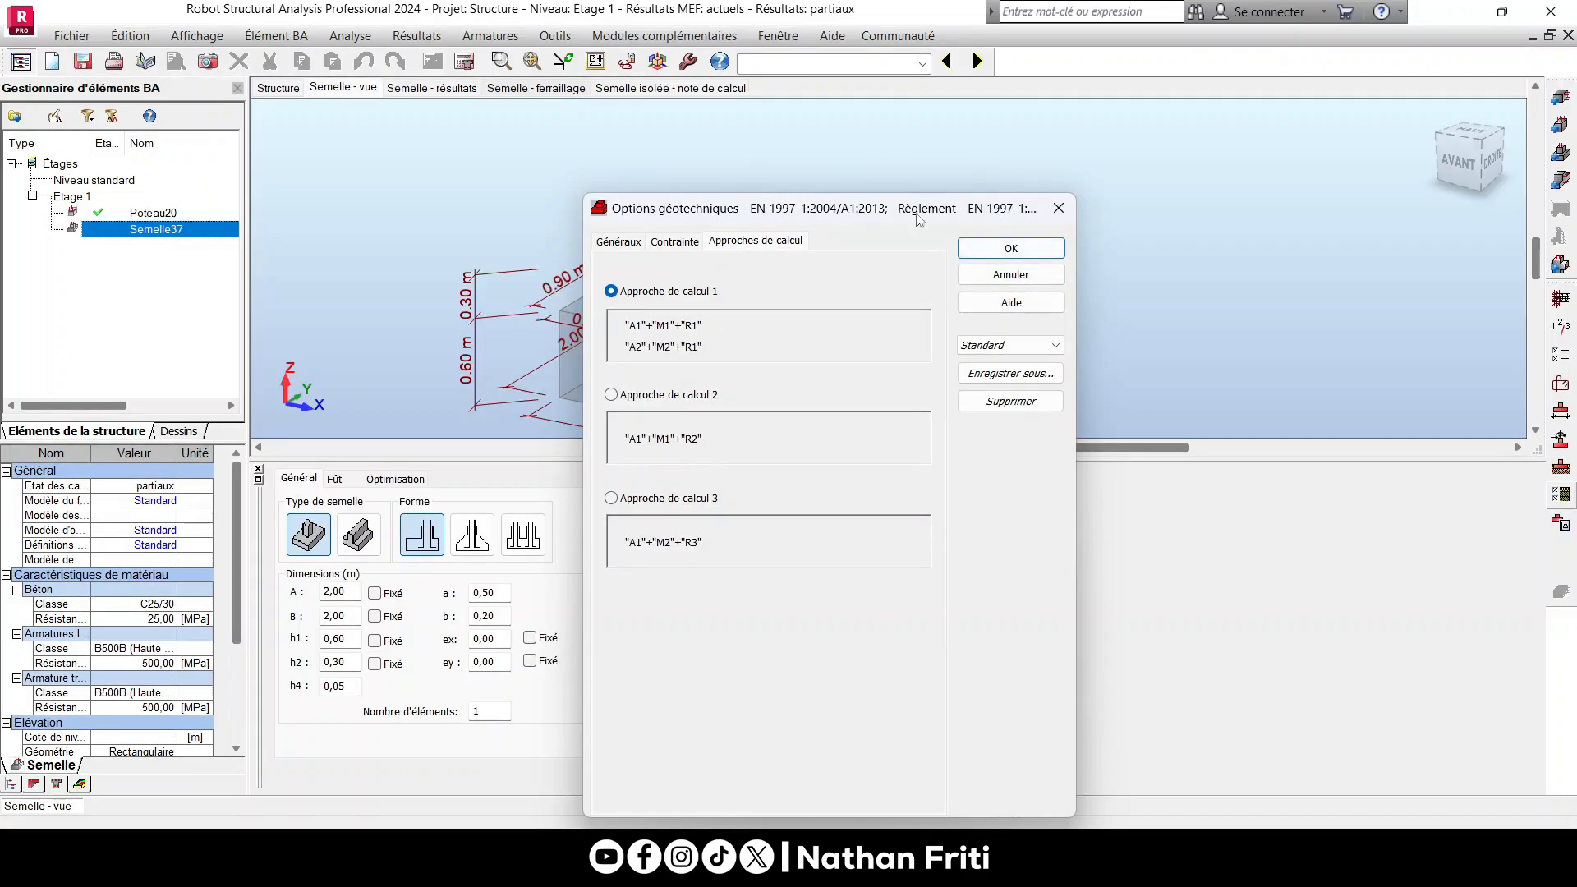
left_click(988, 247)
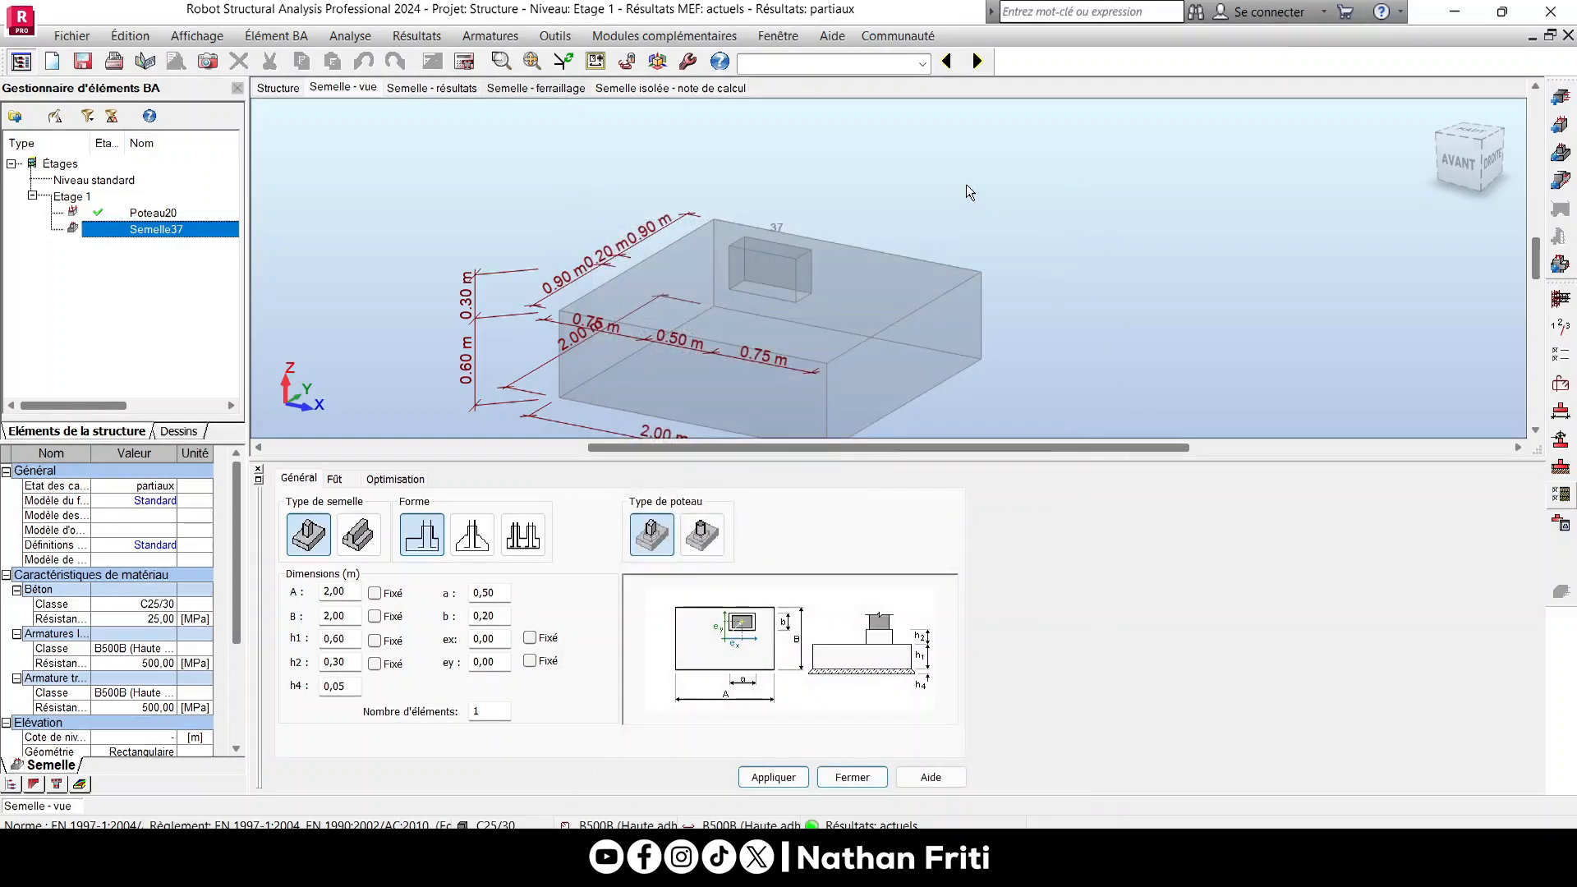
Run the reinforcement calculation for Semelle37 and inspect the resized footing model.
scroll(953, 213, "down", 2)
left_click(467, 63)
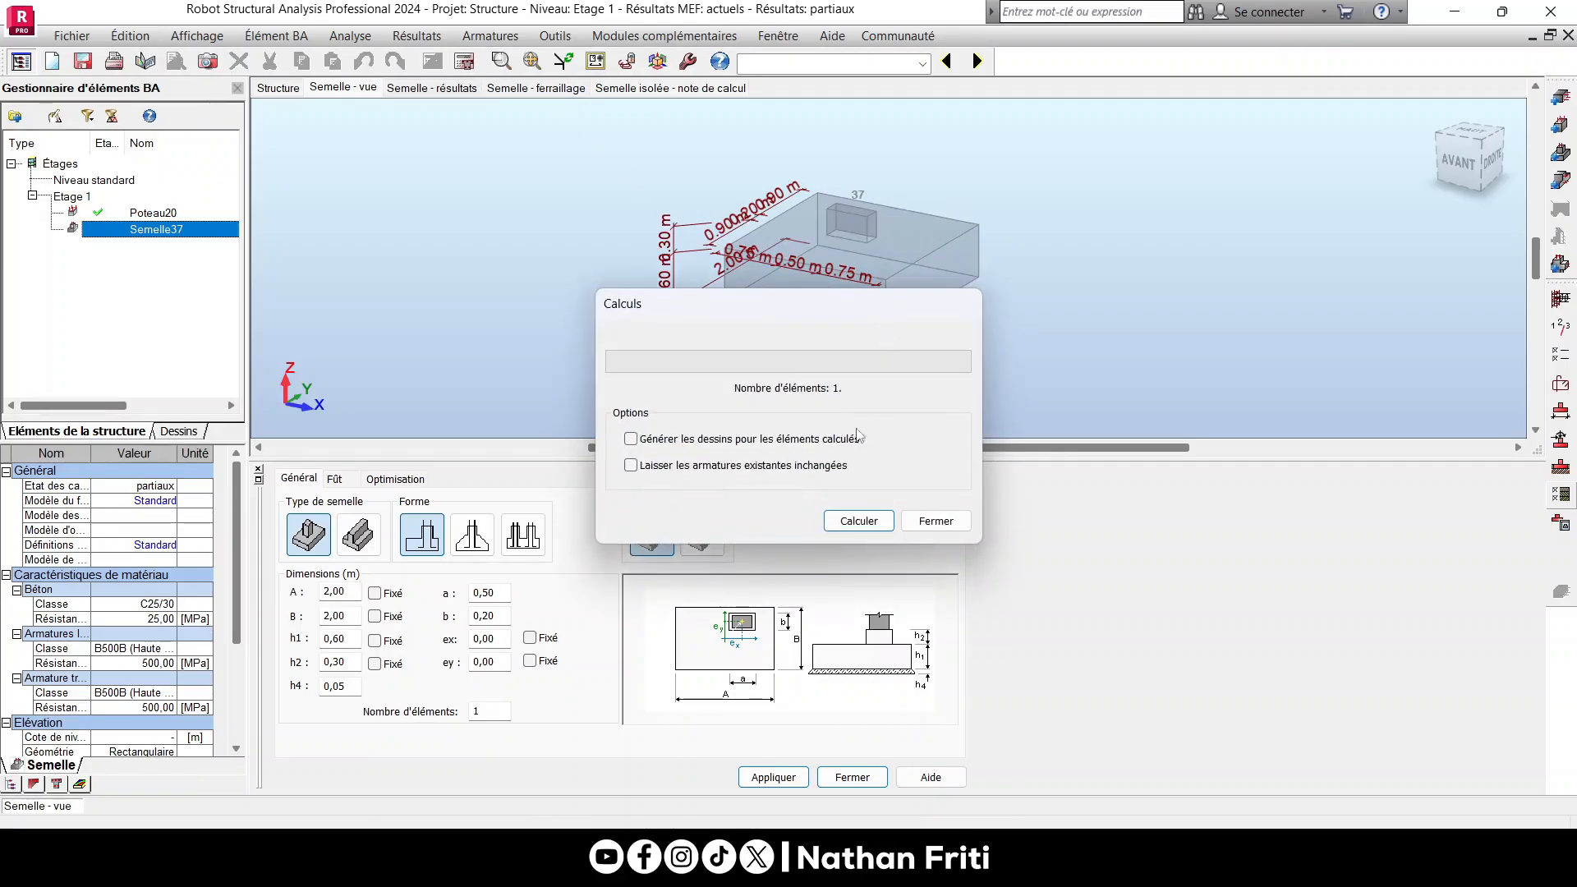
left_click(846, 522)
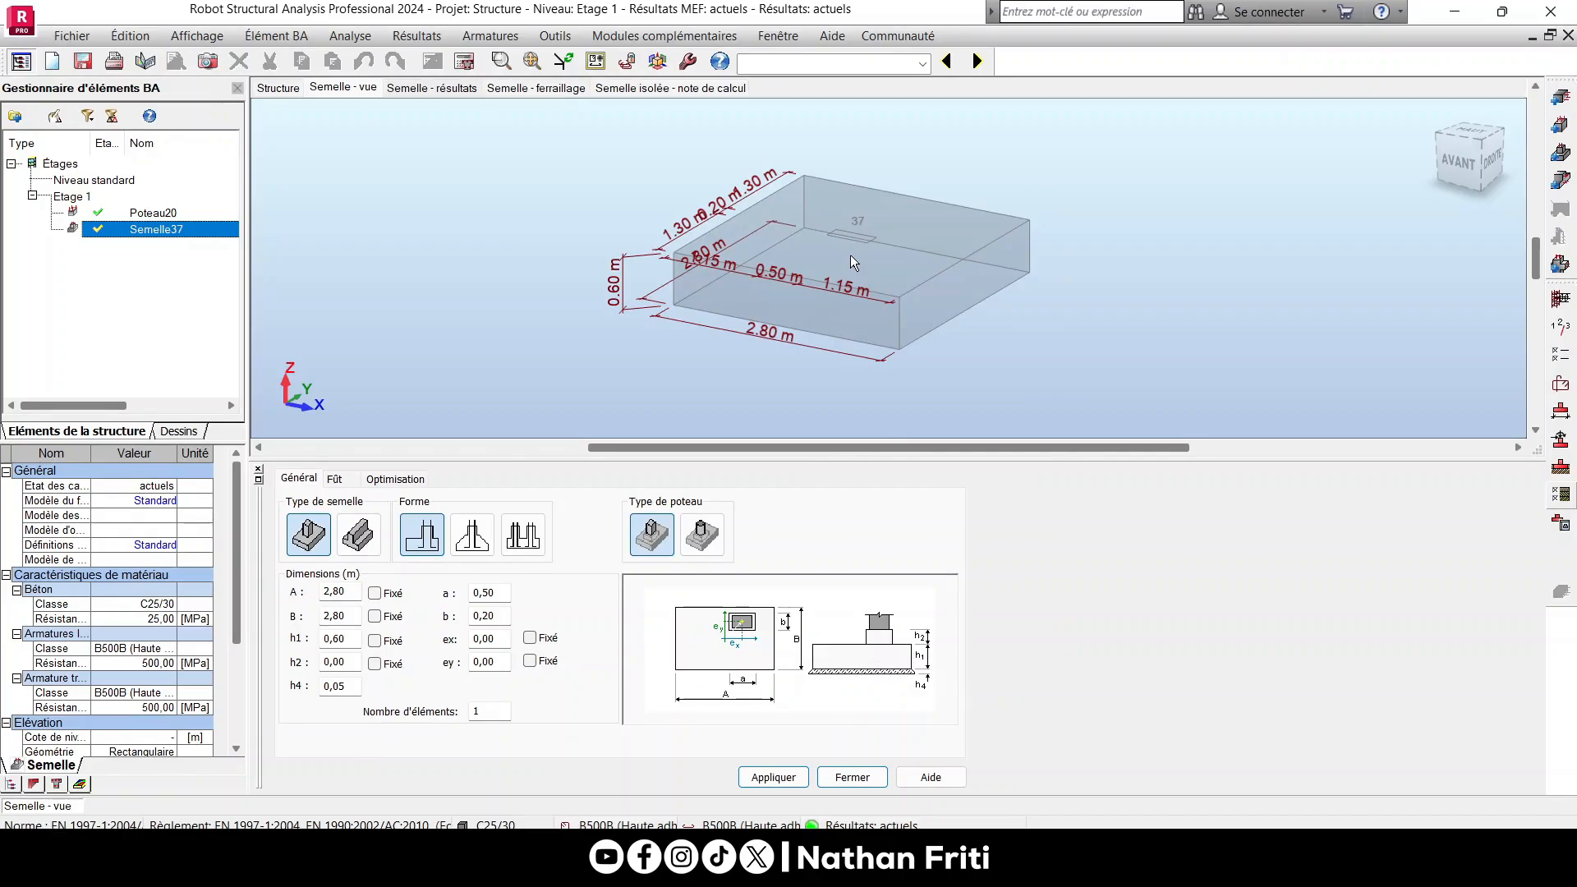
right_click(514, 182)
left_click(667, 153)
scroll(749, 262, "up", 4)
scroll(738, 254, "down", 5)
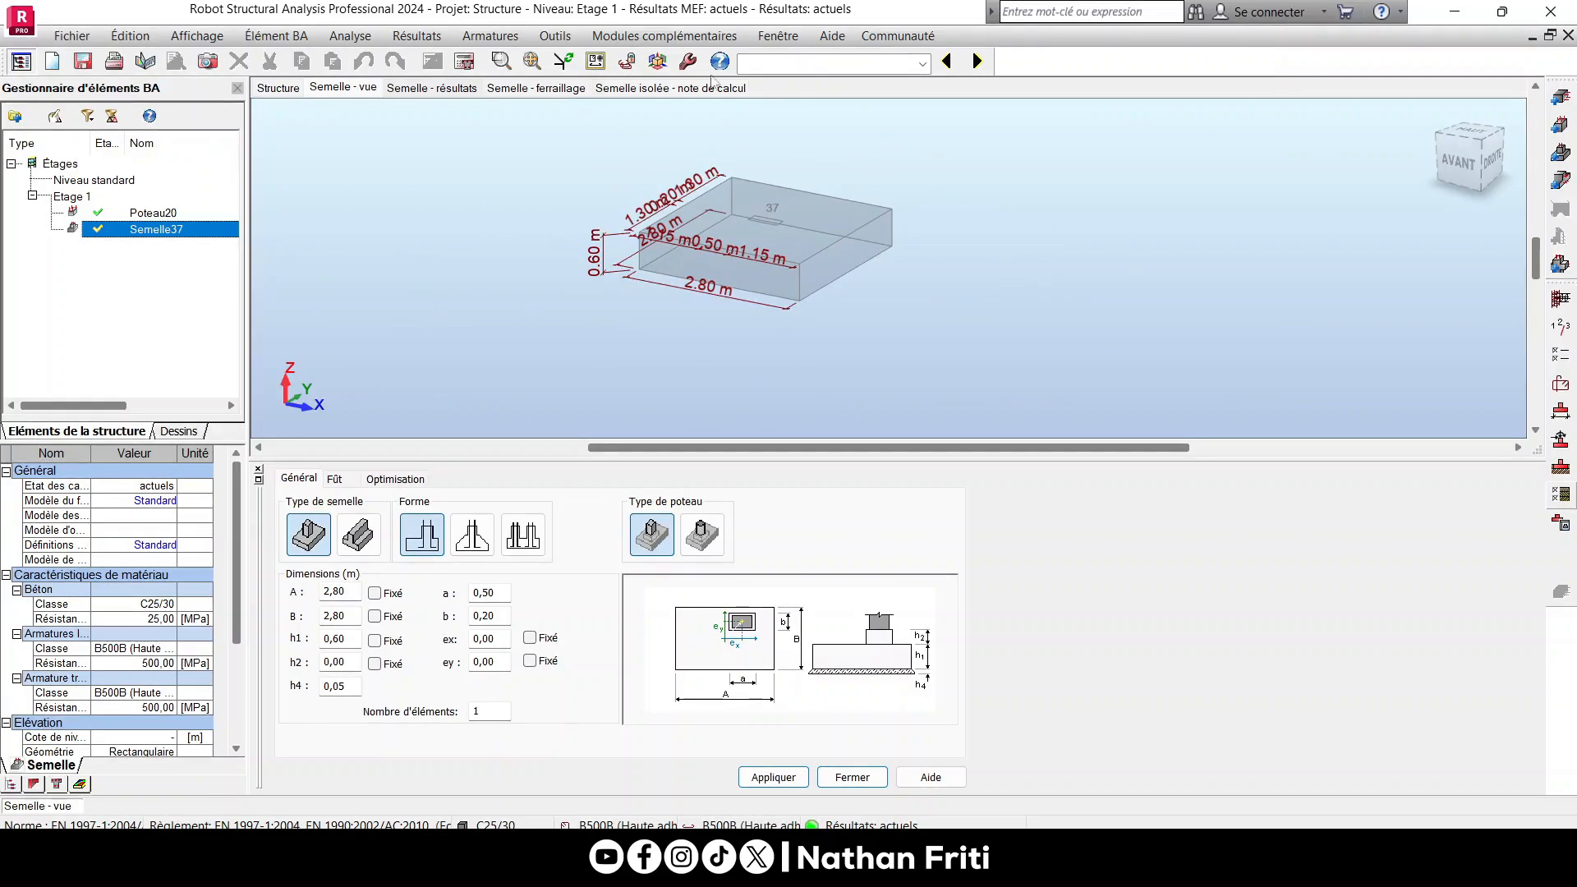
Return to the Géométrie layout of the structure, maximise the 3D view, and display the plan projection.
left_click(913, 66)
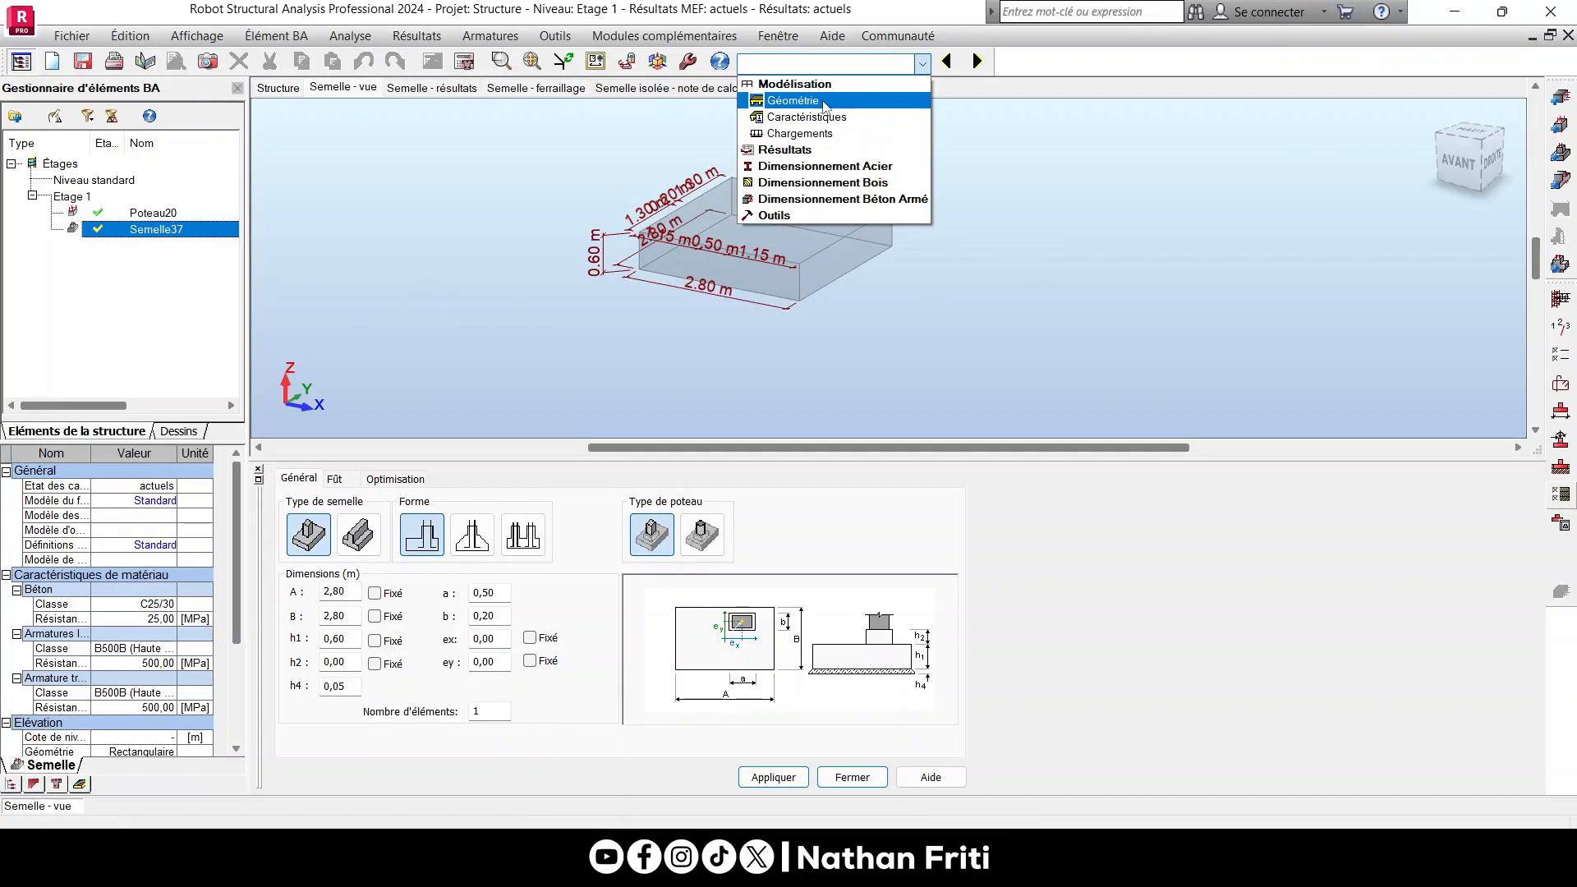
left_click(823, 102)
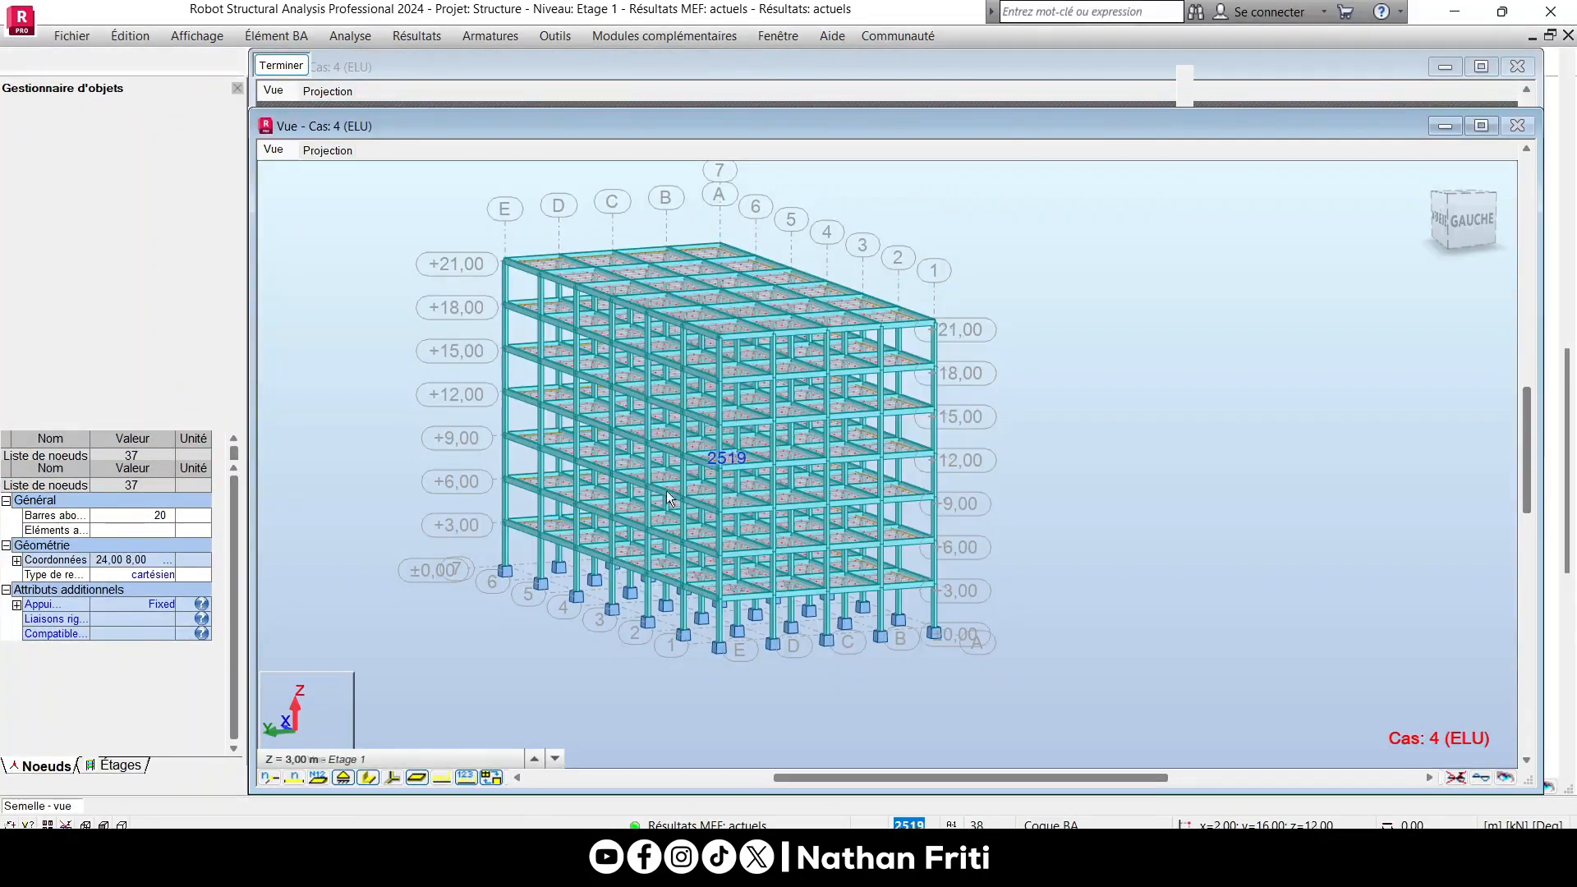
right_click(1154, 287)
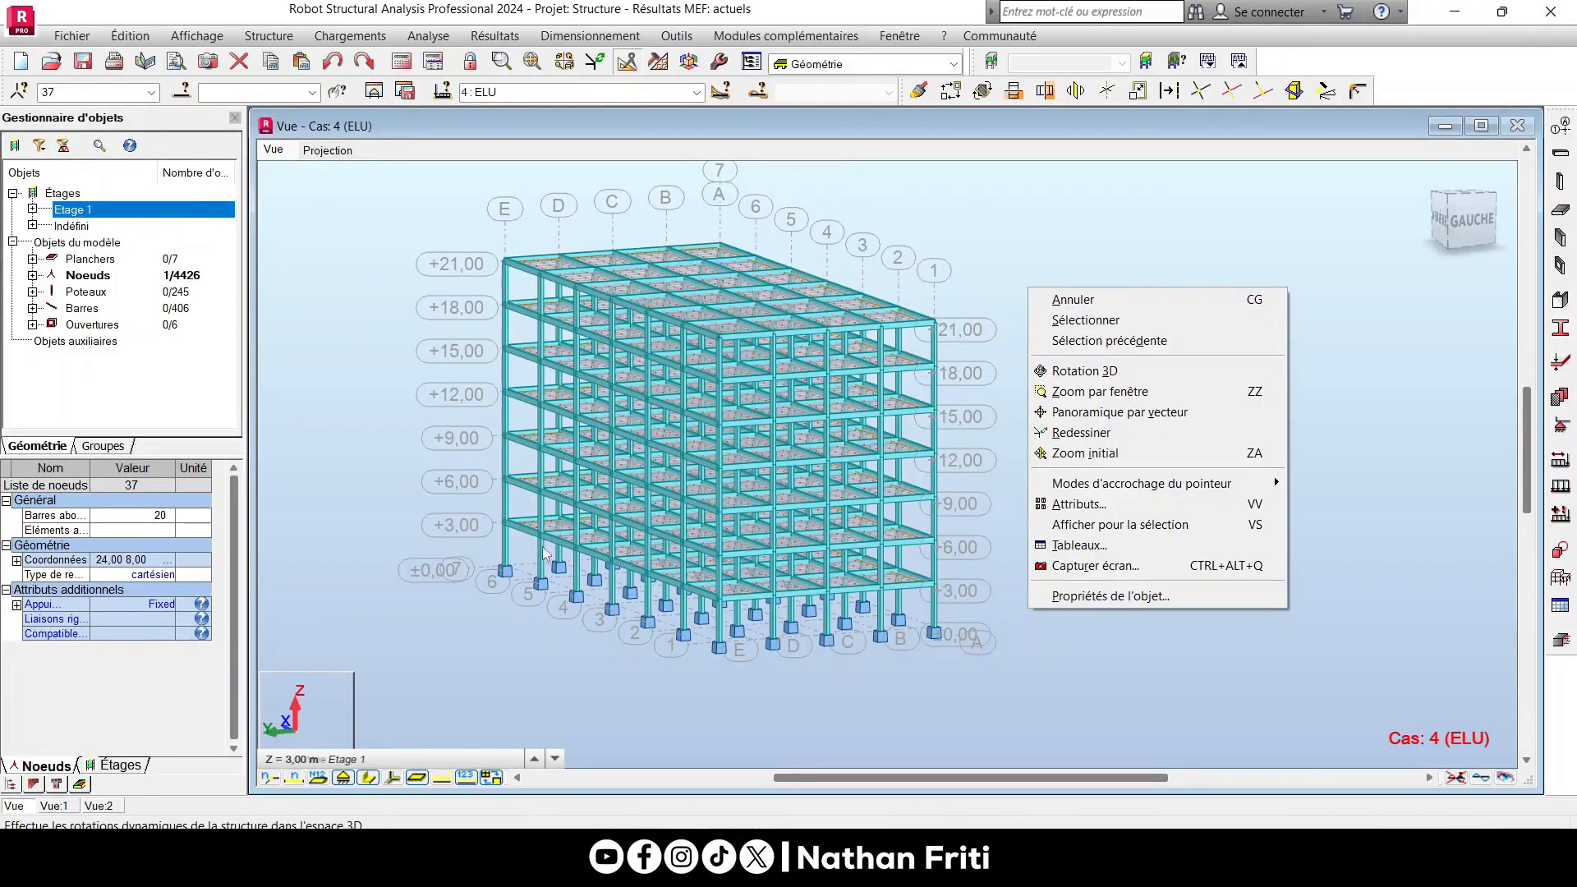
left_click(1487, 124)
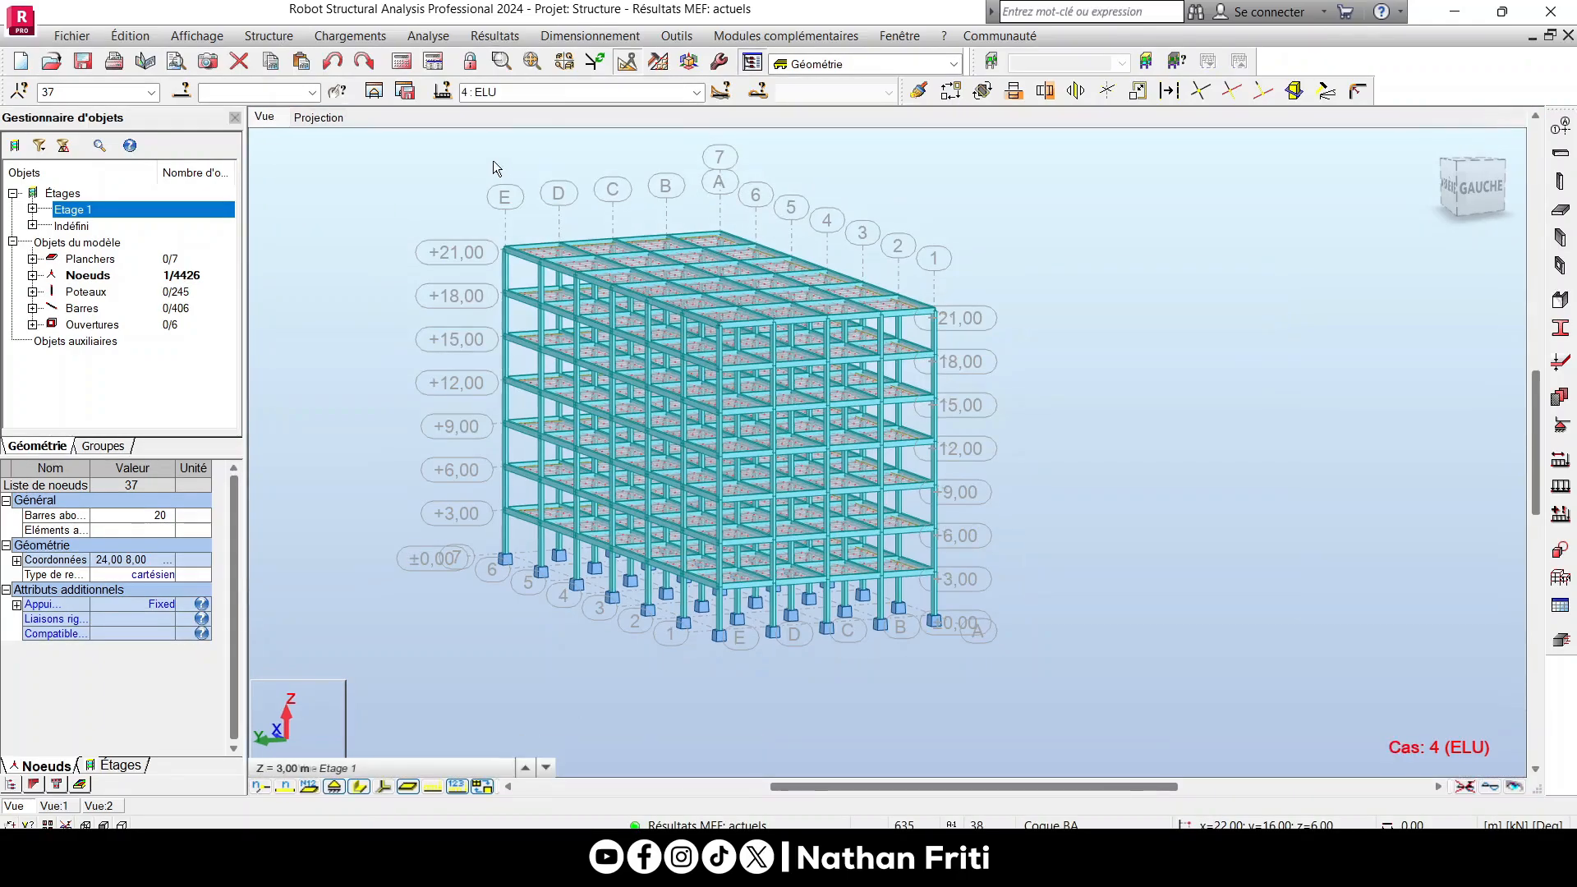
left_click(318, 117)
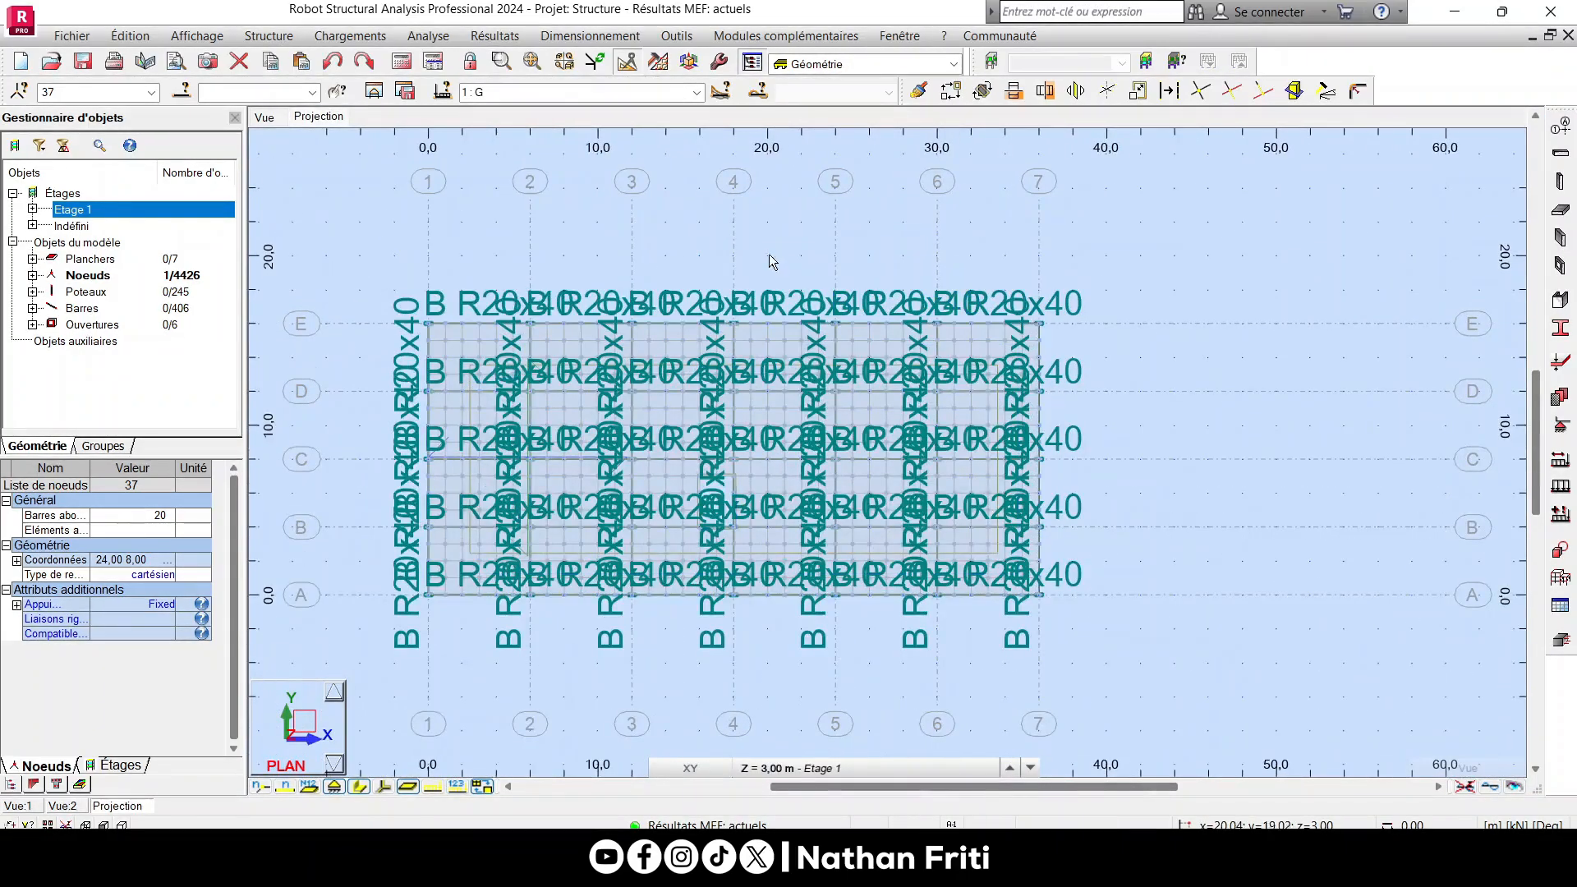
Turn off all bar descriptions (Description des barres) in the display attributes of the plan projection.
right_click(767, 198)
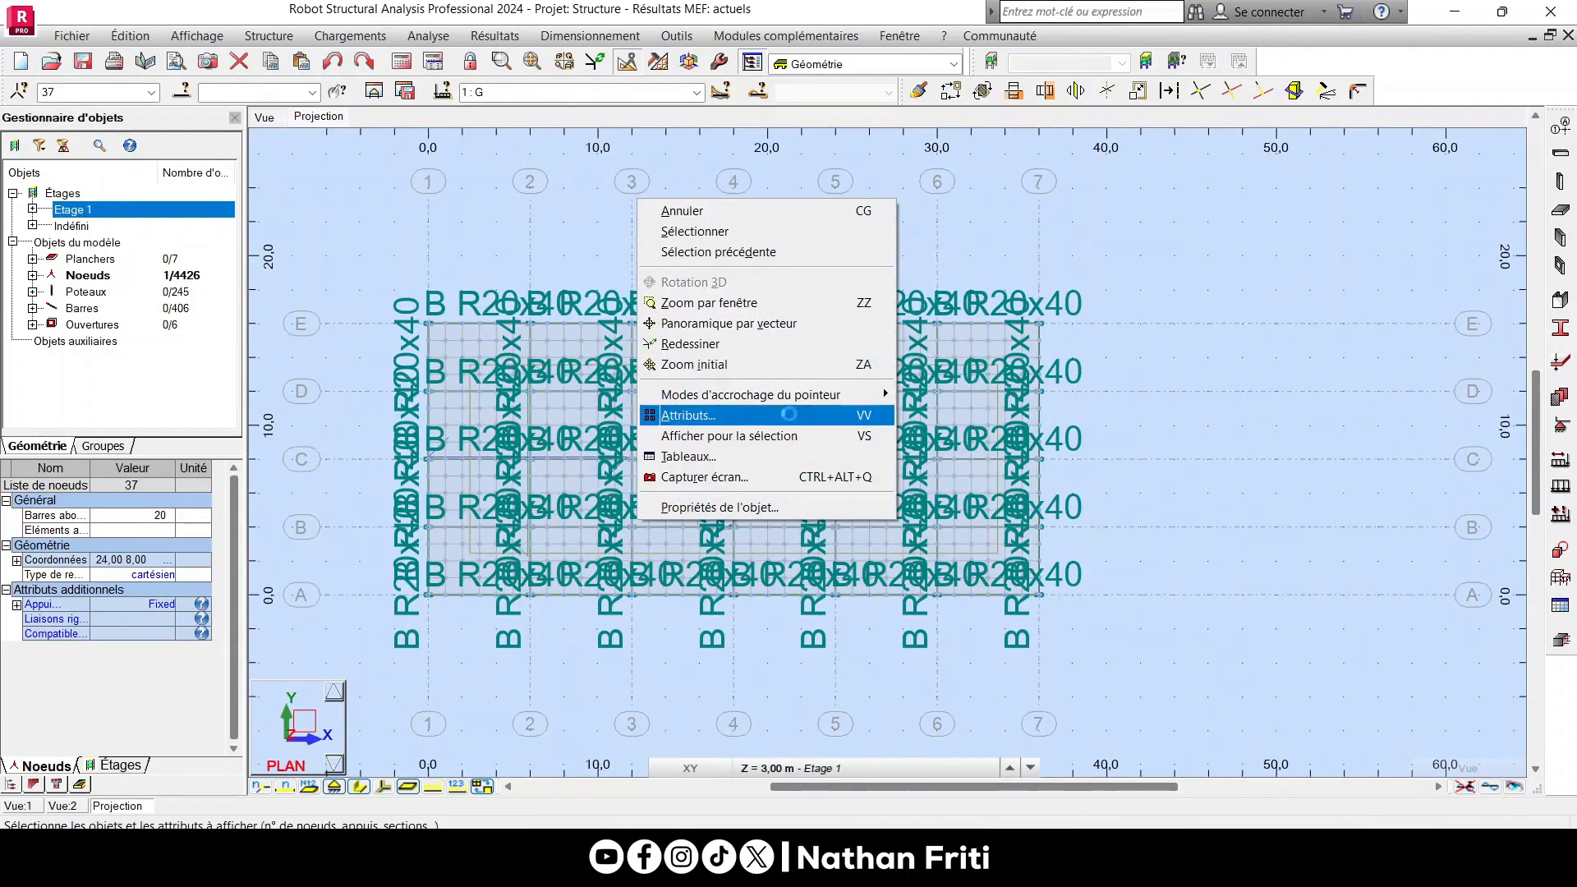
left_click(789, 413)
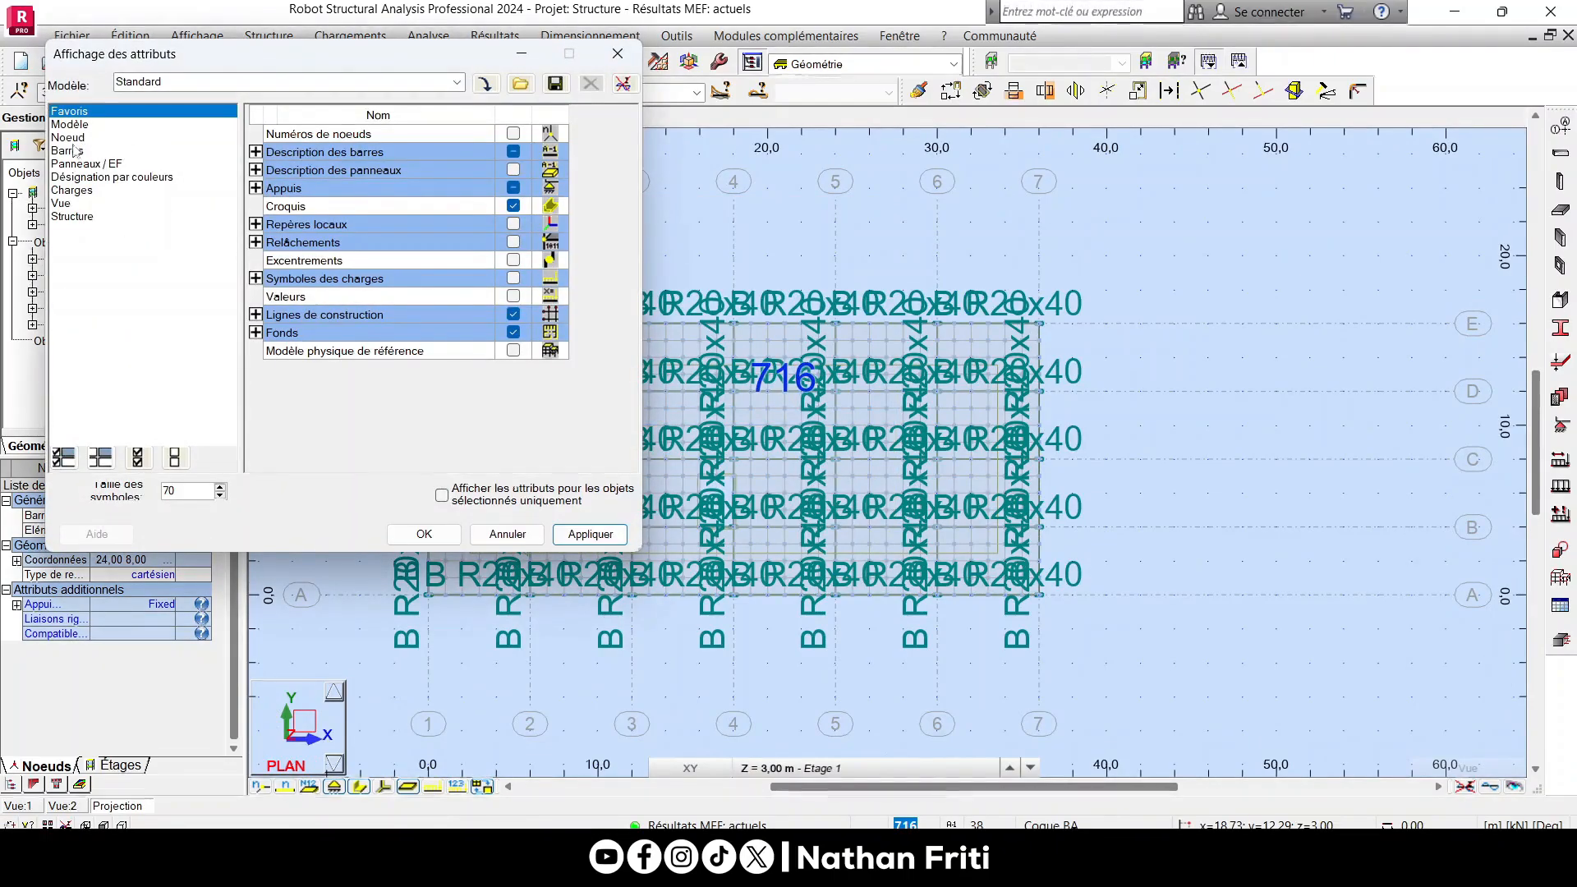
left_click(124, 153)
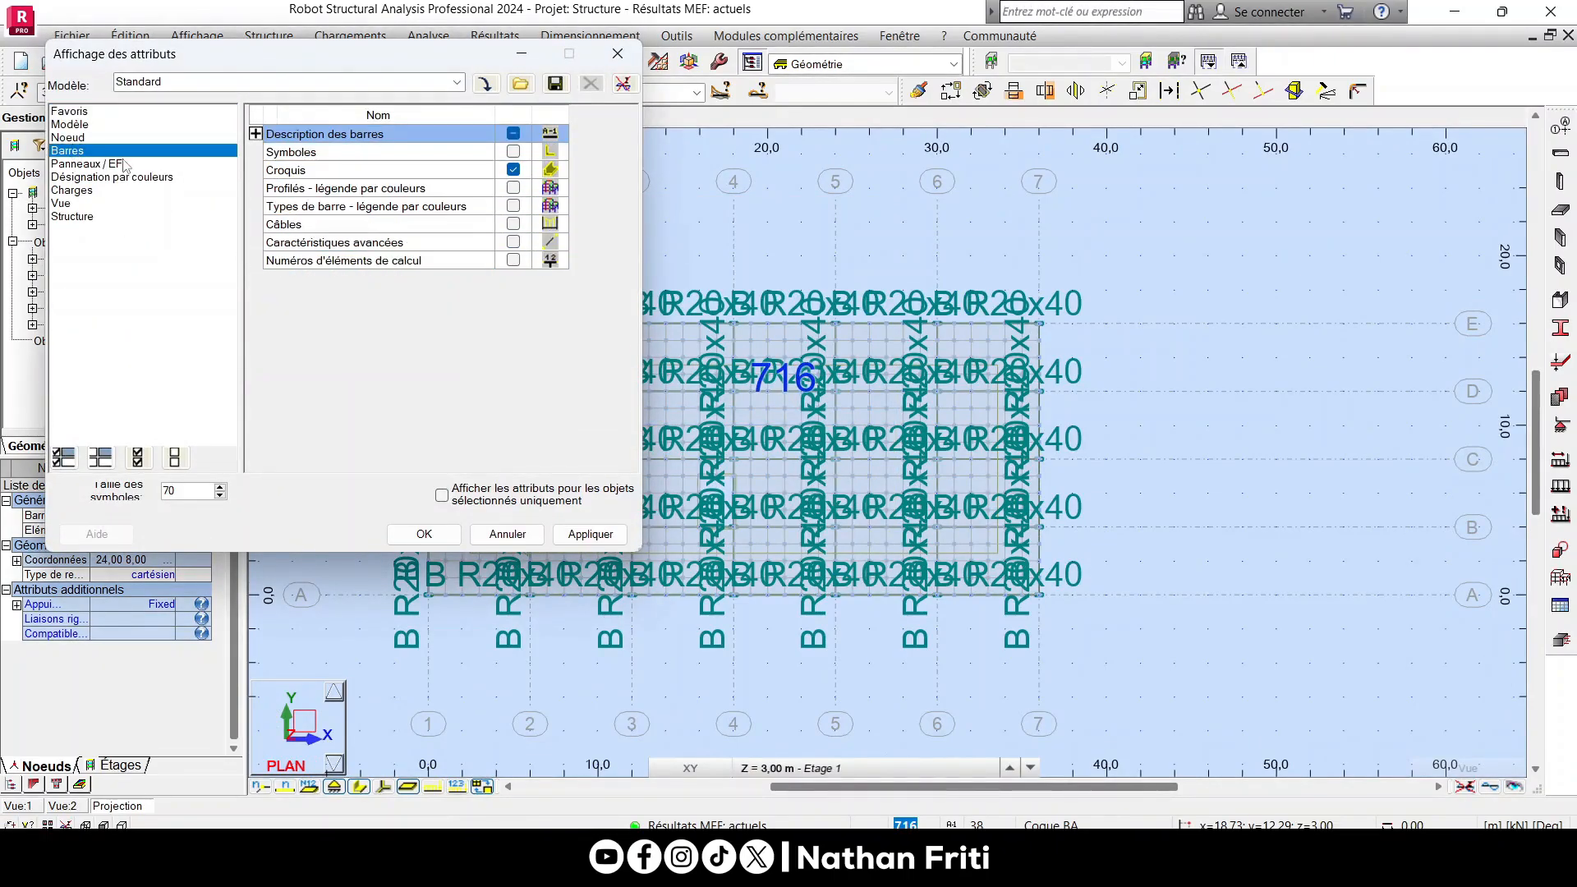
left_click(256, 134)
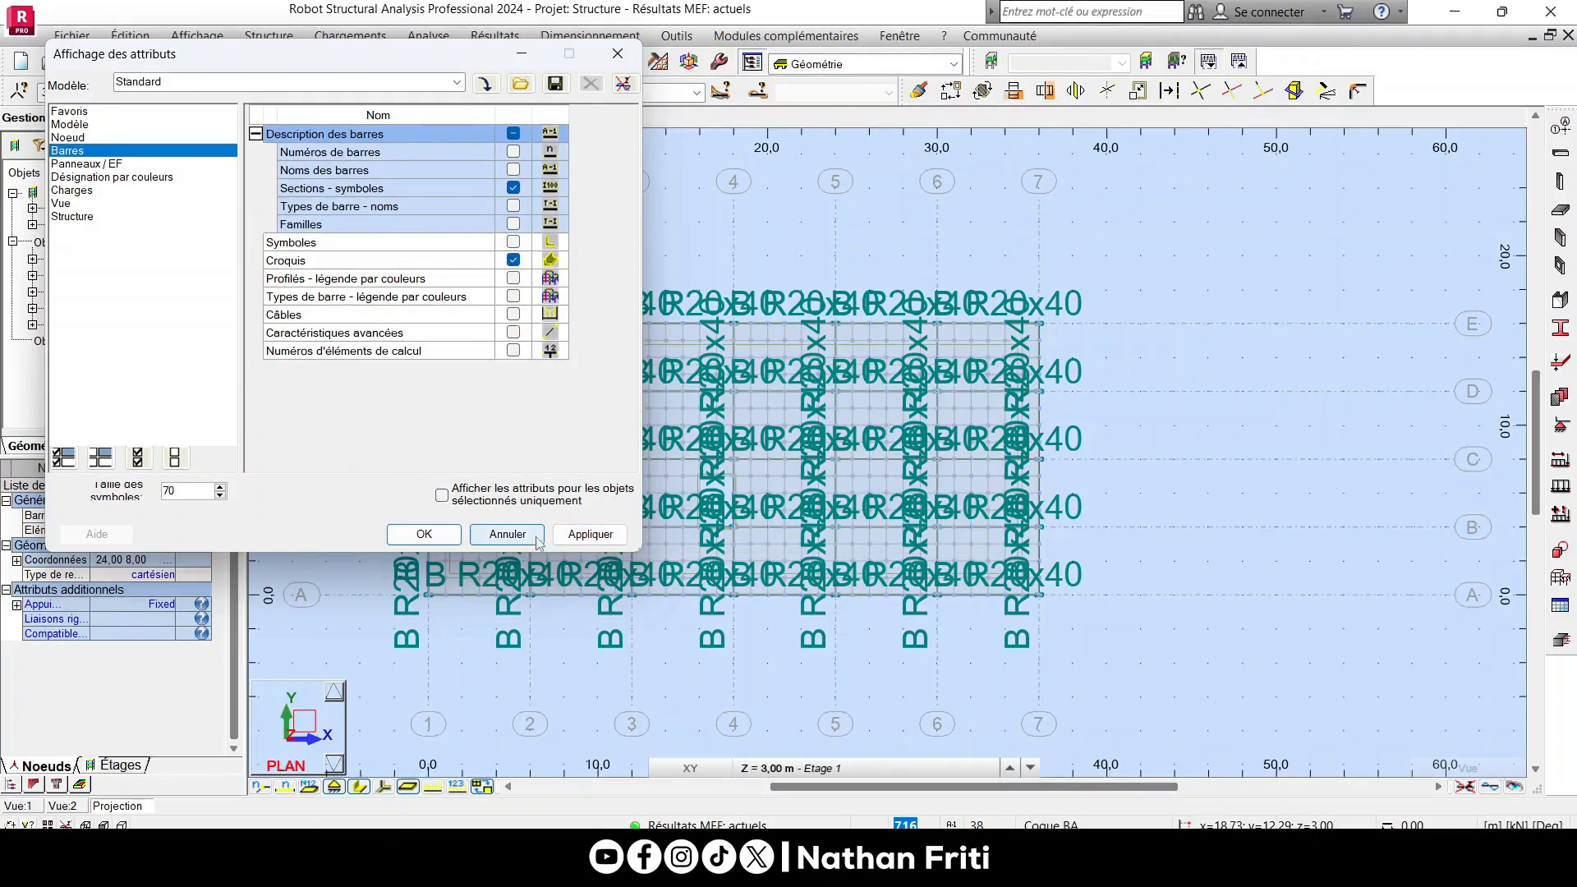
left_click(513, 134)
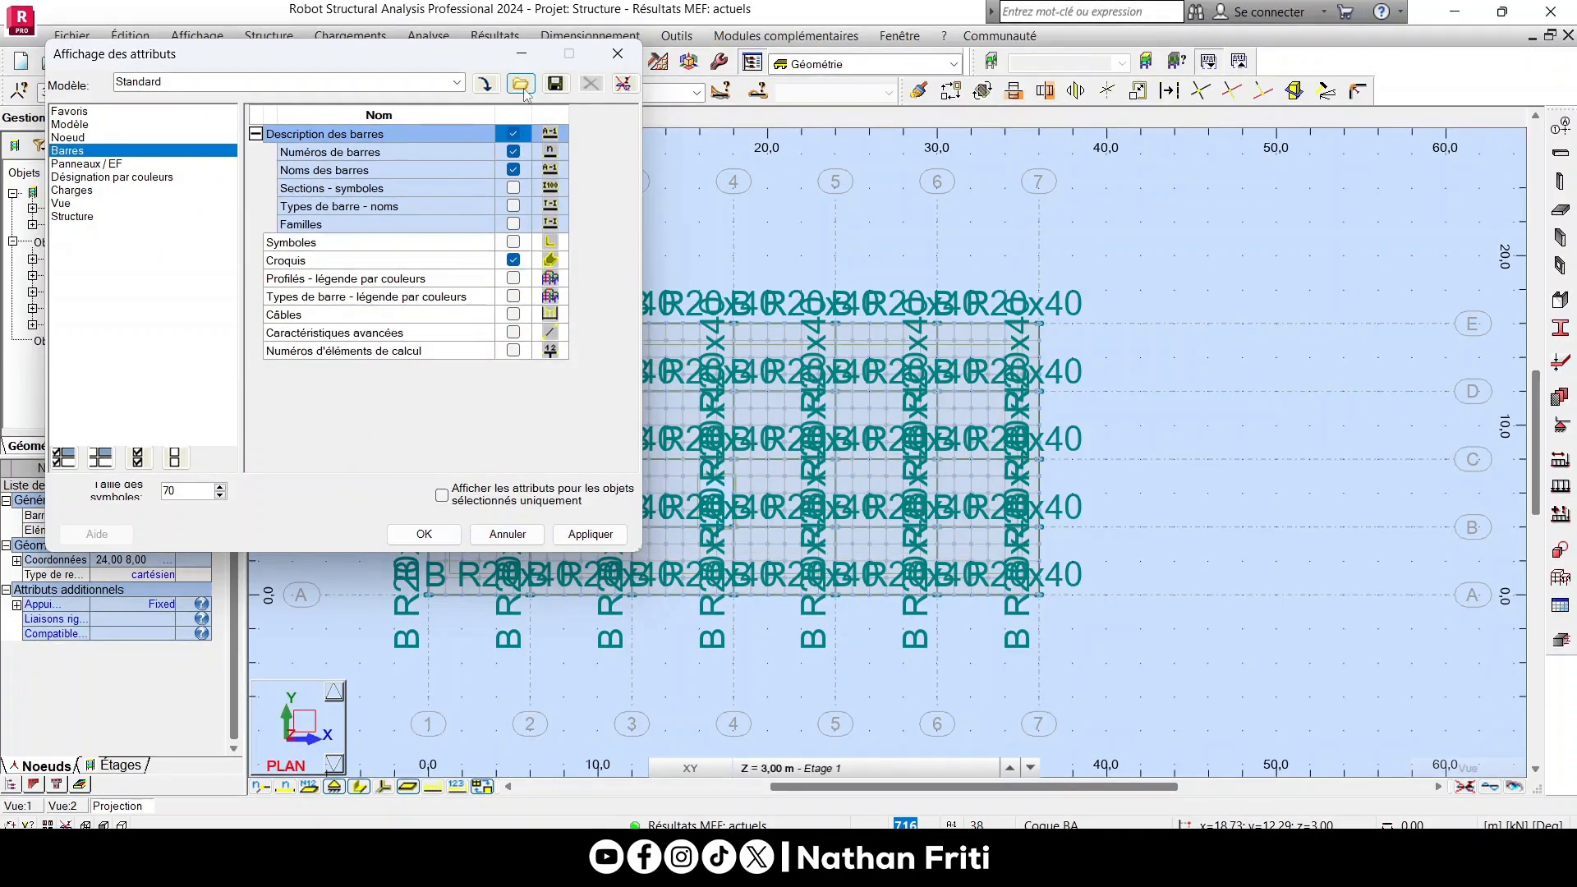
left_click(596, 532)
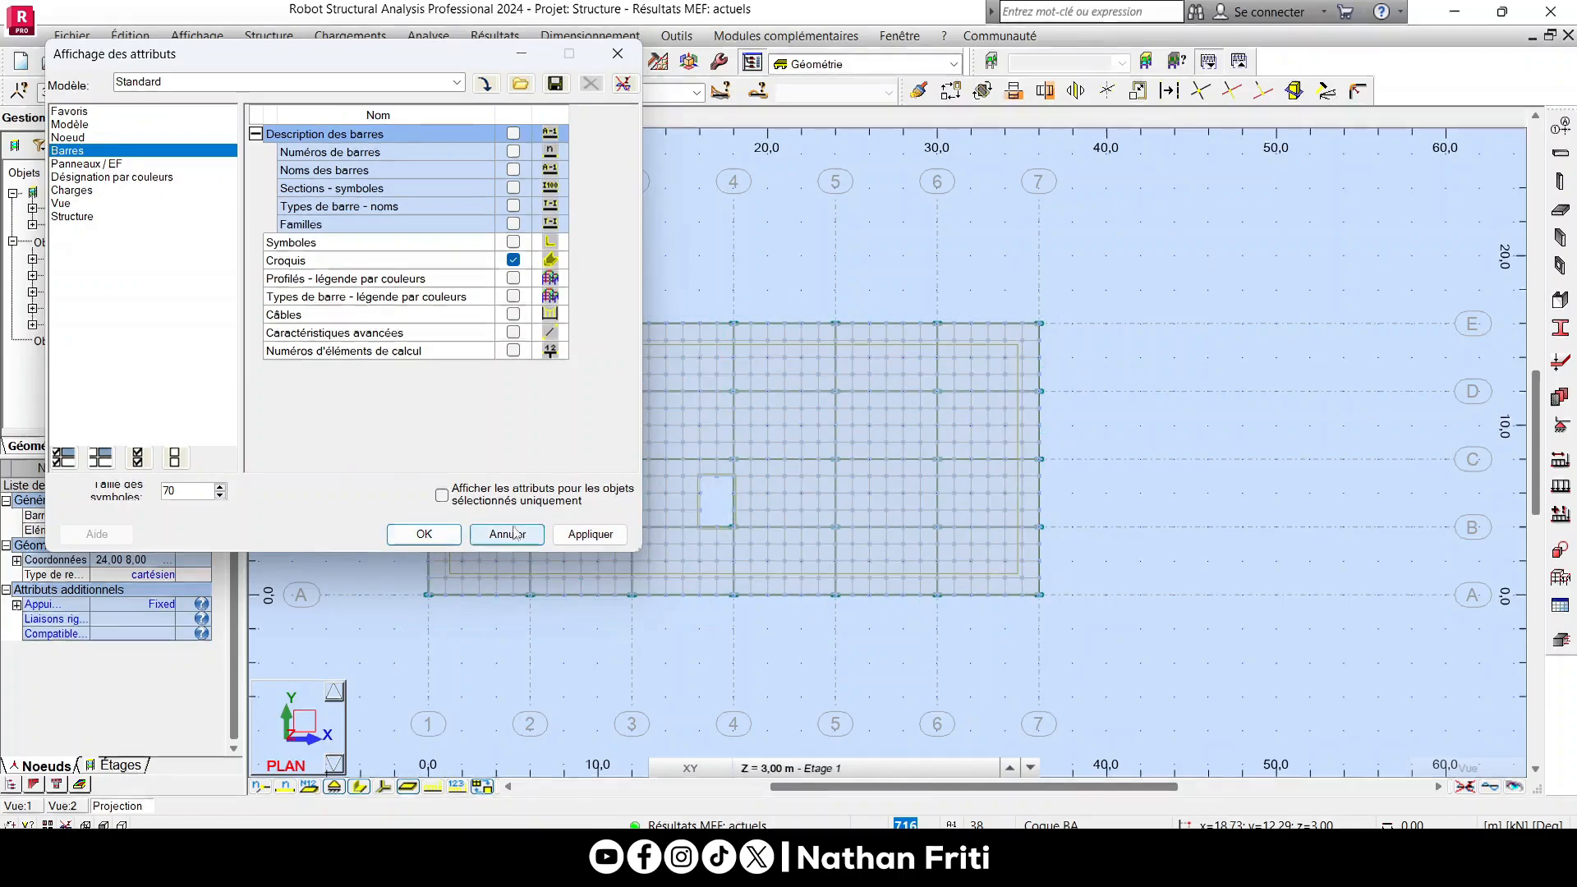
scroll(1065, 393, "down", 1)
left_click(420, 538)
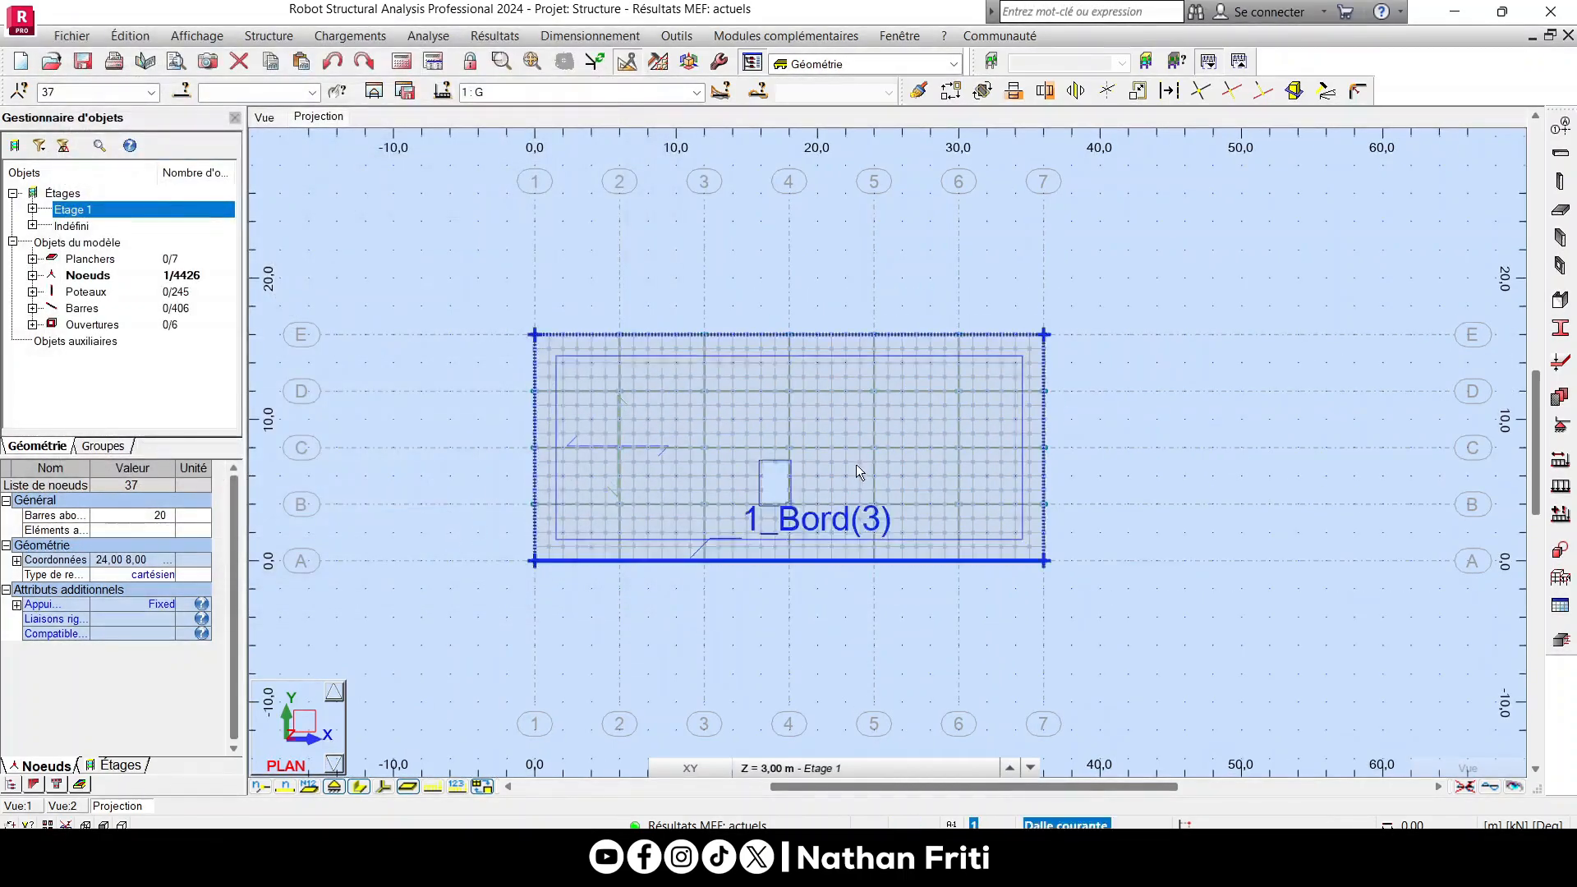
Open Semelle37 to check its plan dimensions A and B, and return to the structure's plan projection.
scroll(691, 548, "up", 2)
scroll(701, 530, "down", 3)
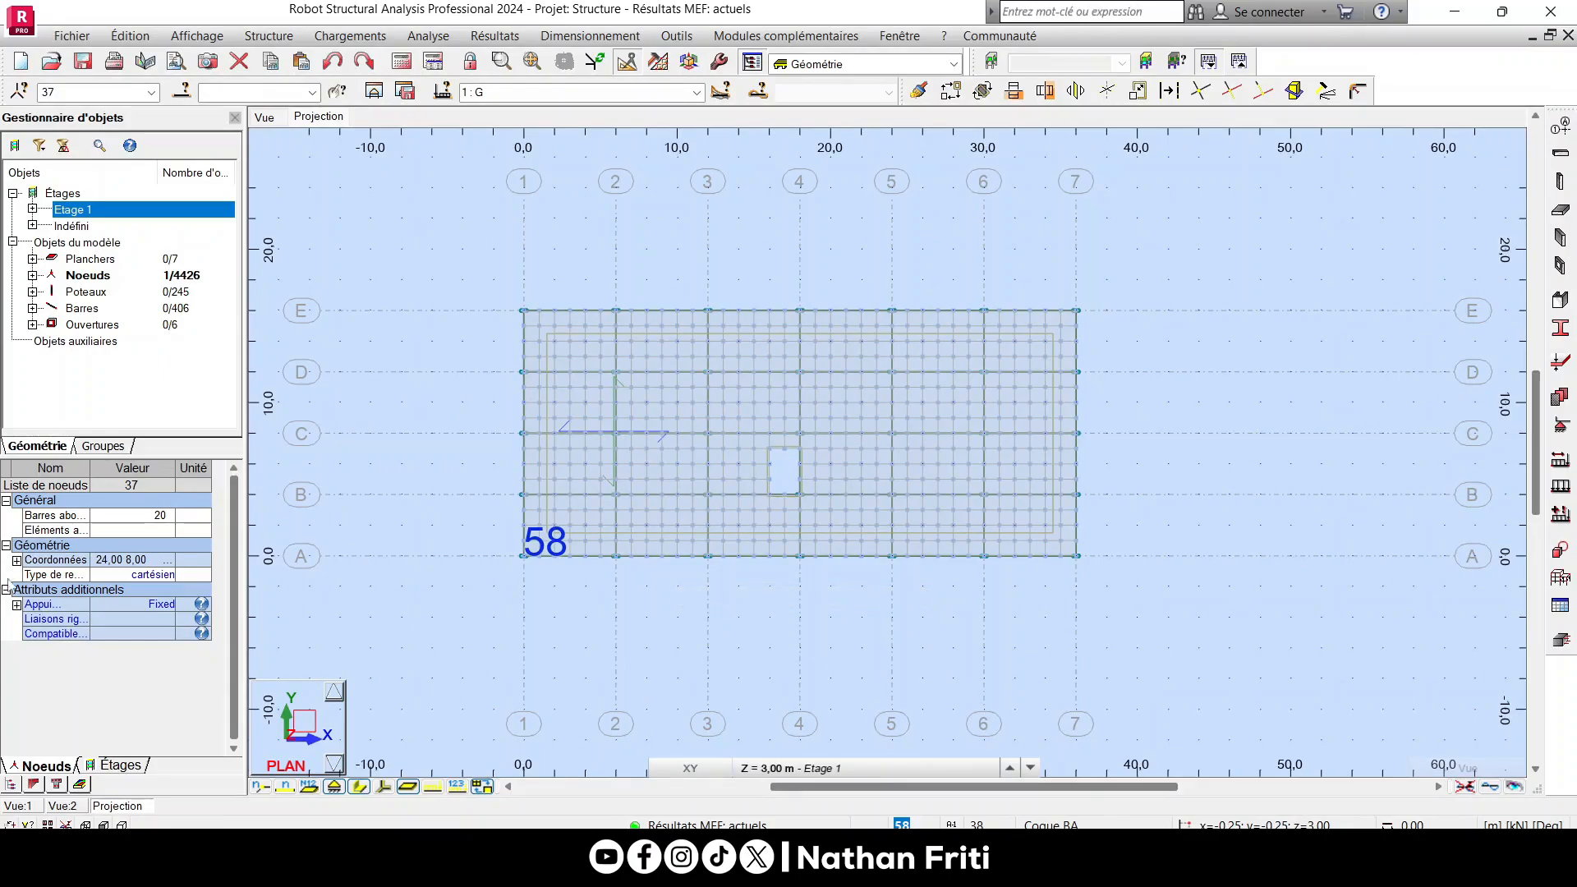
left_click(56, 784)
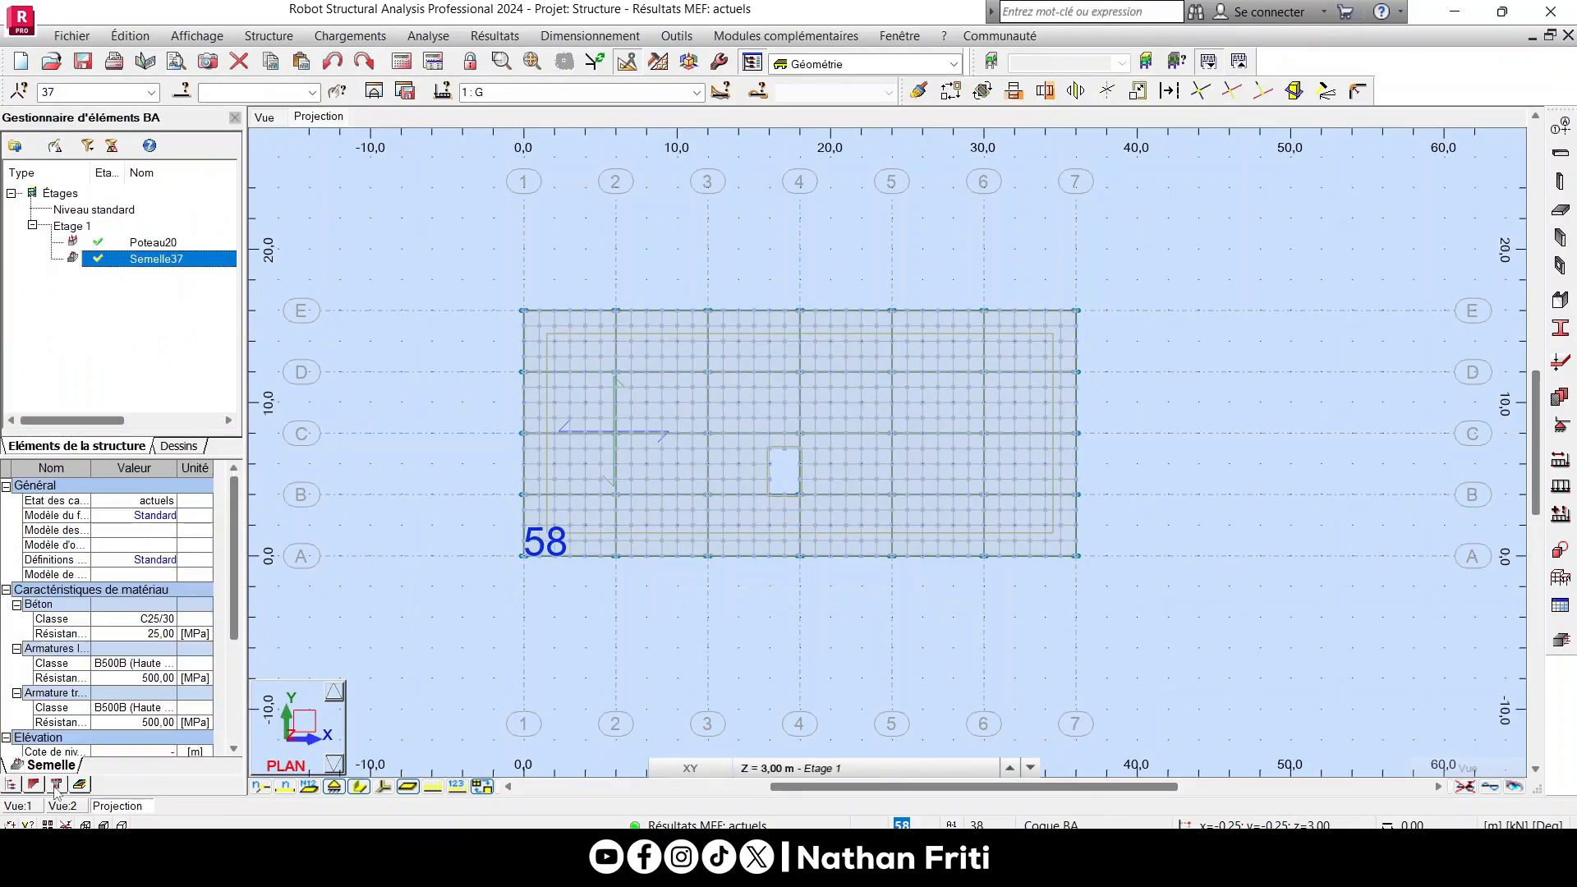
double_click(134, 260)
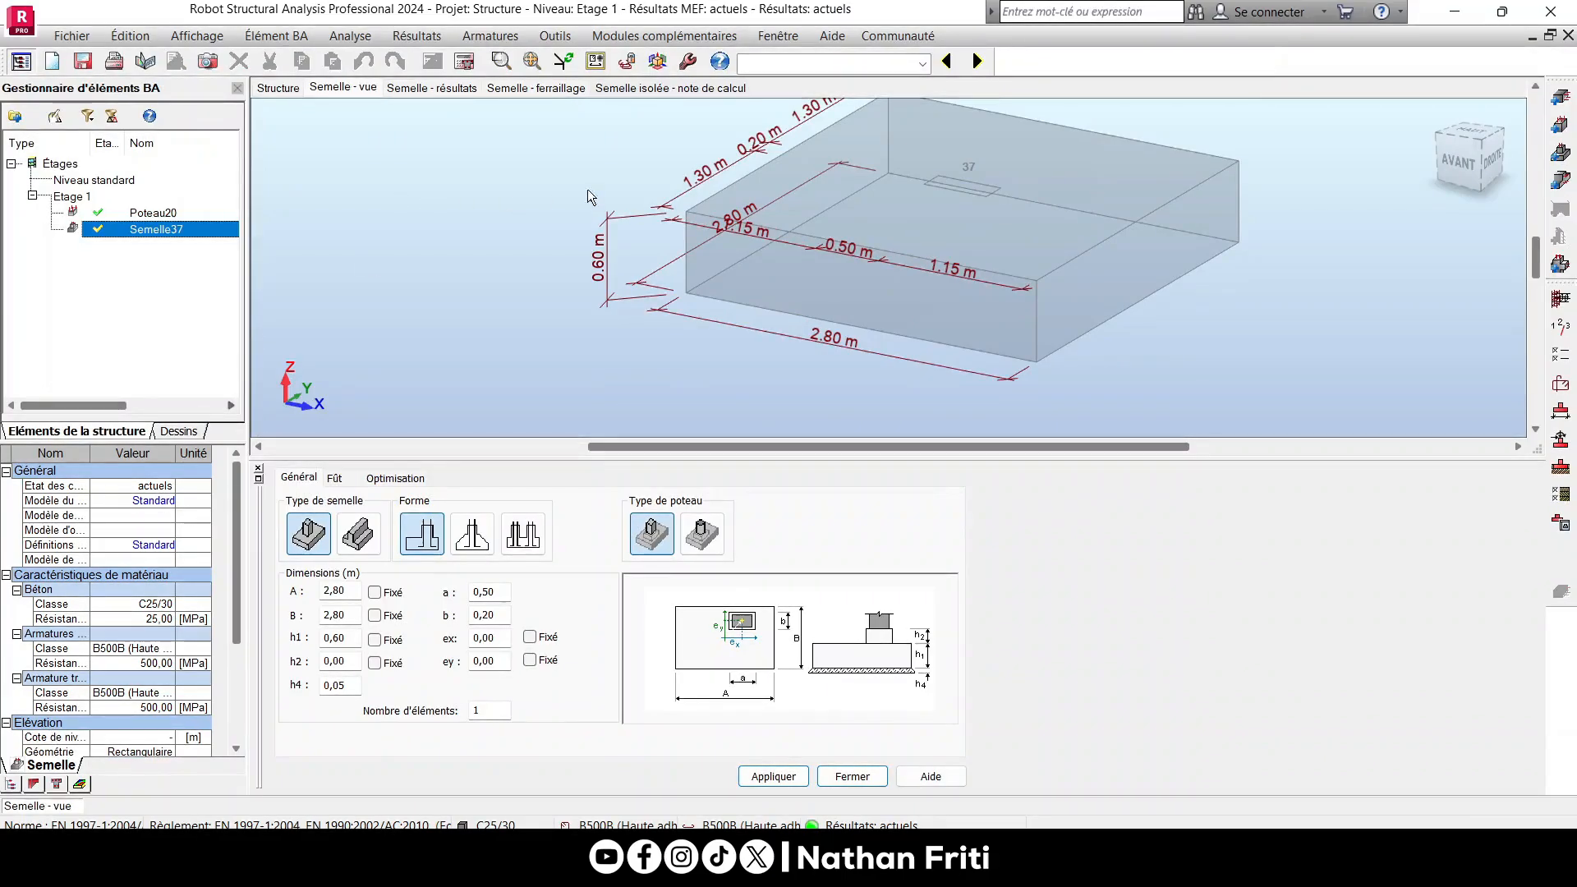
left_click(838, 63)
left_click(804, 89)
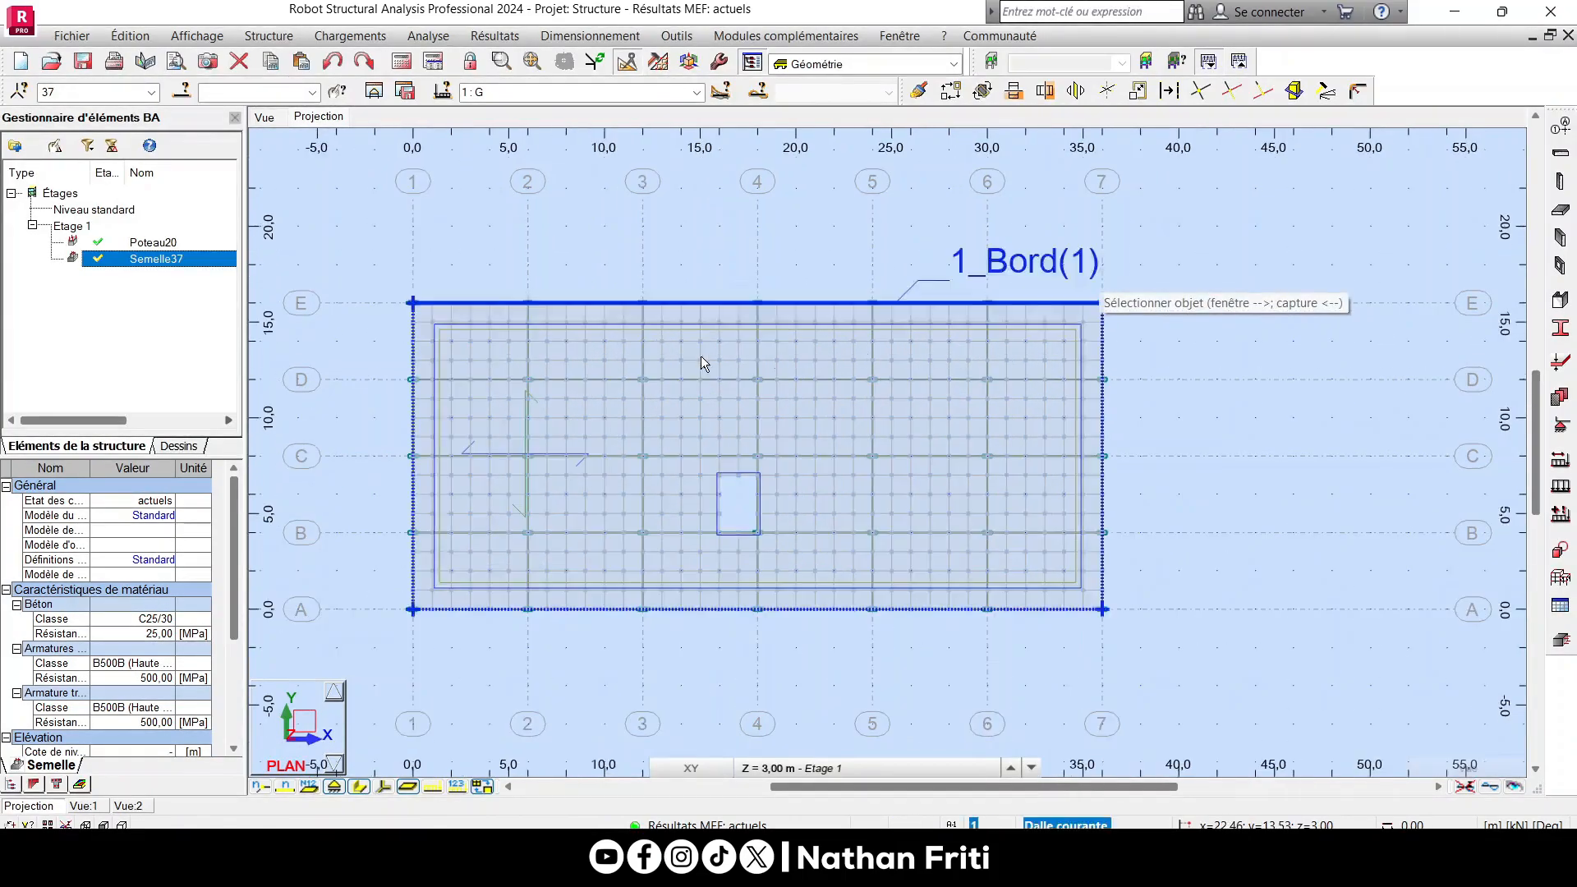
scroll(701, 357, "up", 1)
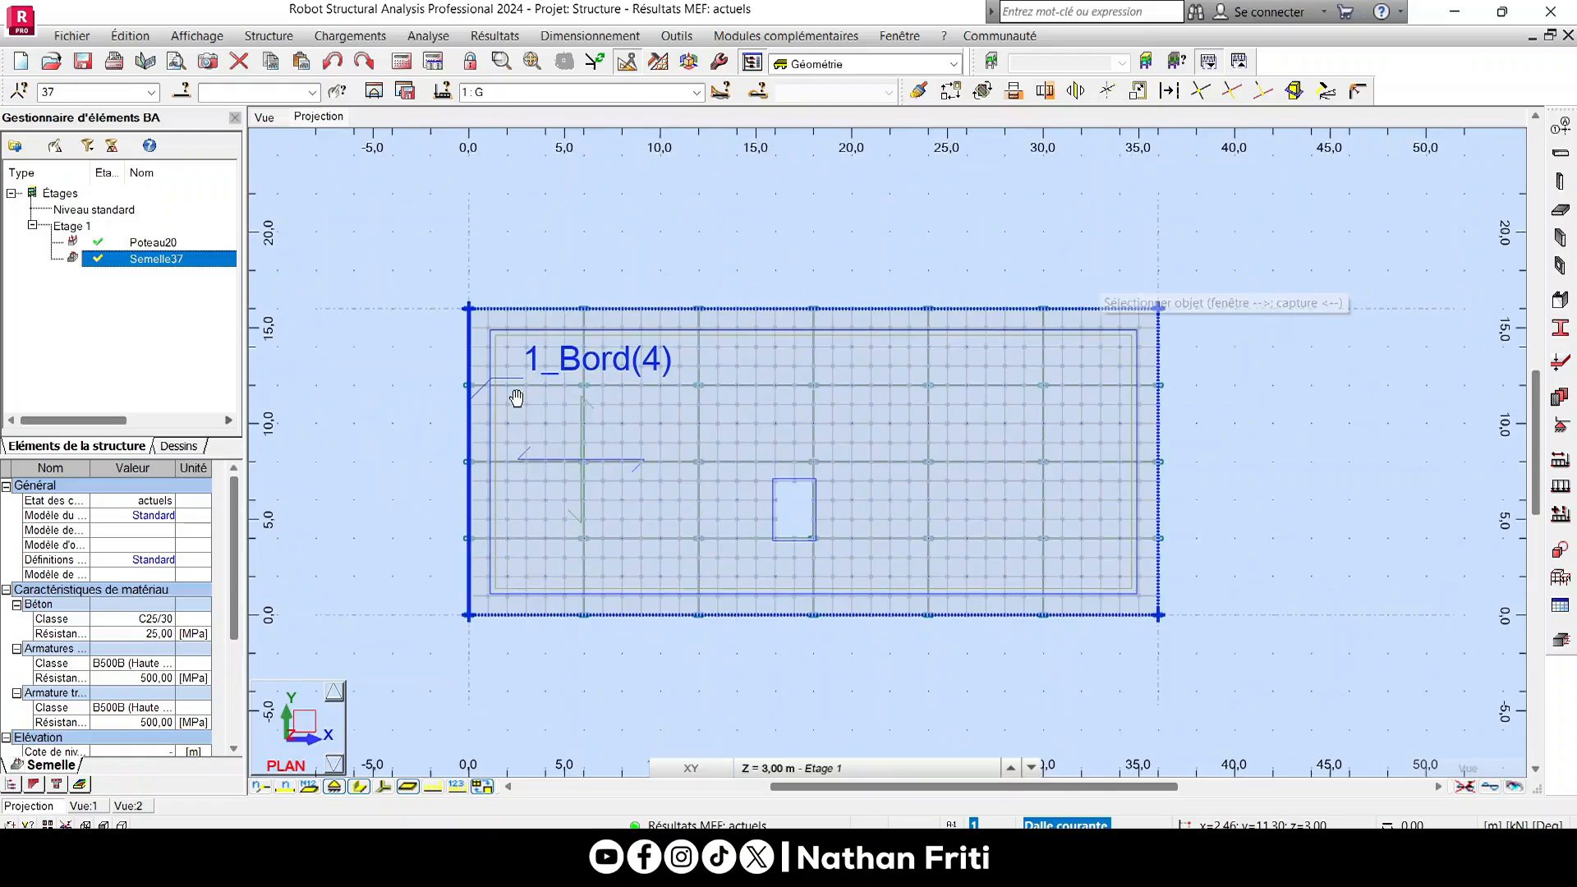
Calculate the base area of one footing by squaring 2.8 m in the calculator, keeping the plan in view.
left_click(677, 36)
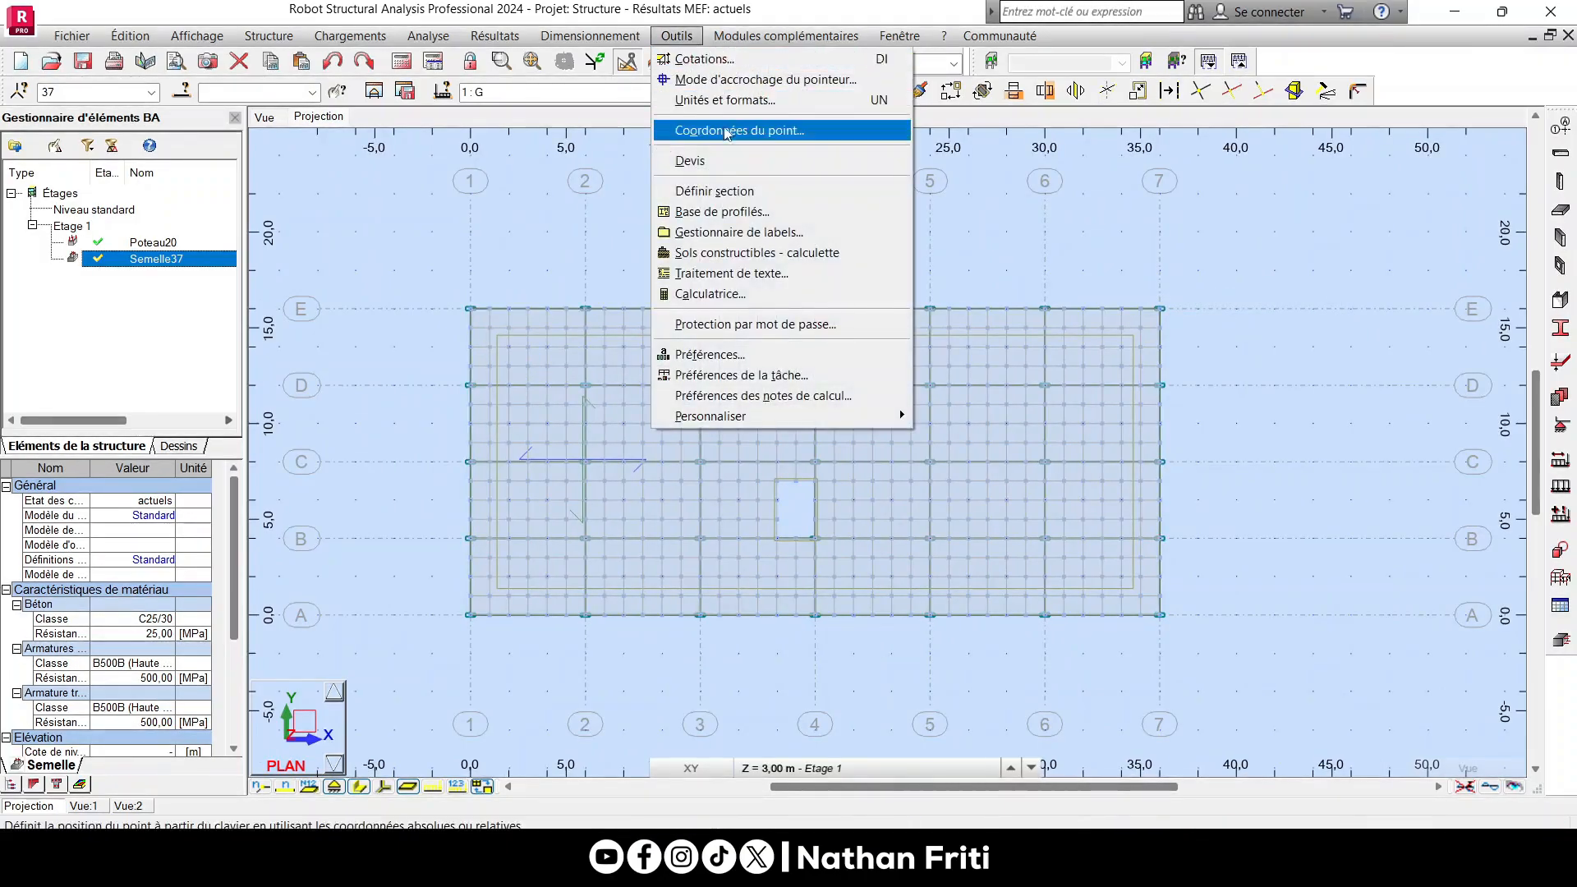
left_click(704, 294)
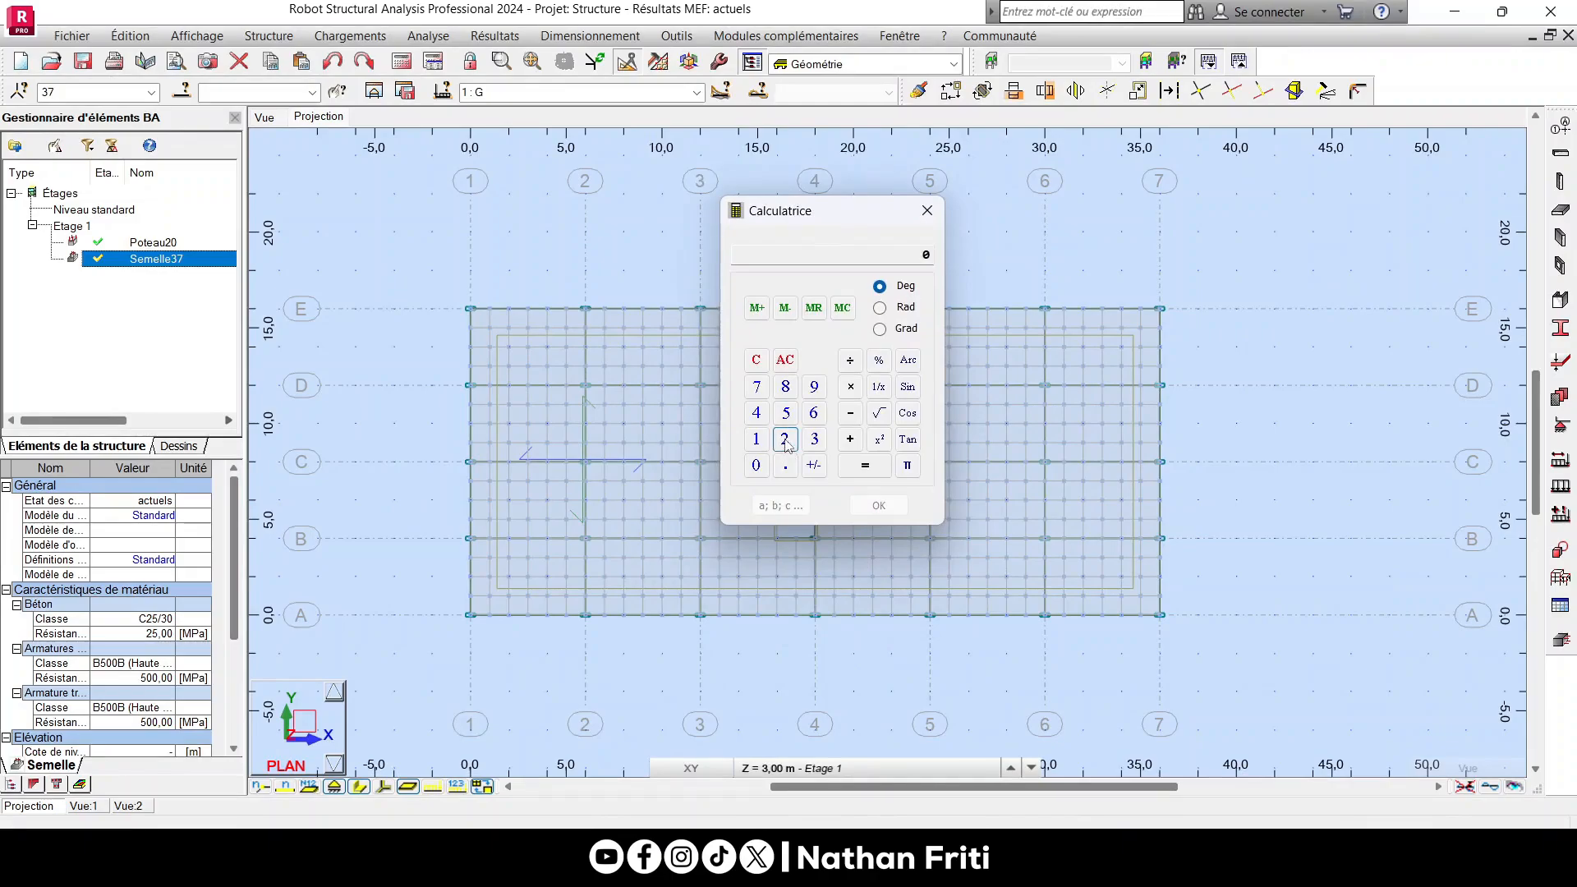
left_click(793, 388)
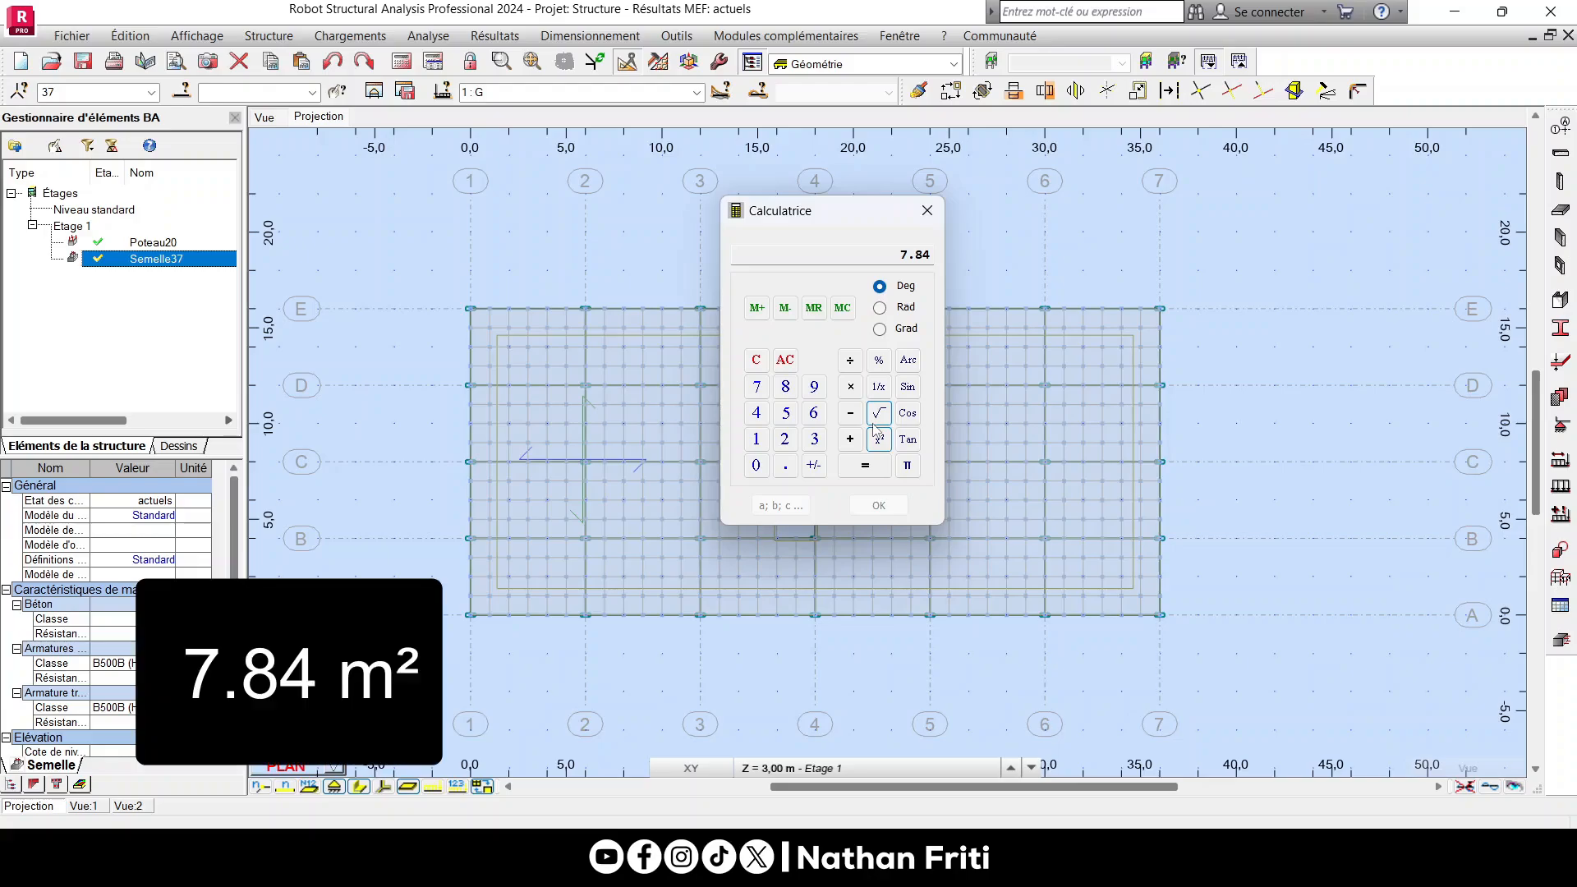
left_click_drag(821, 216, 1283, 298)
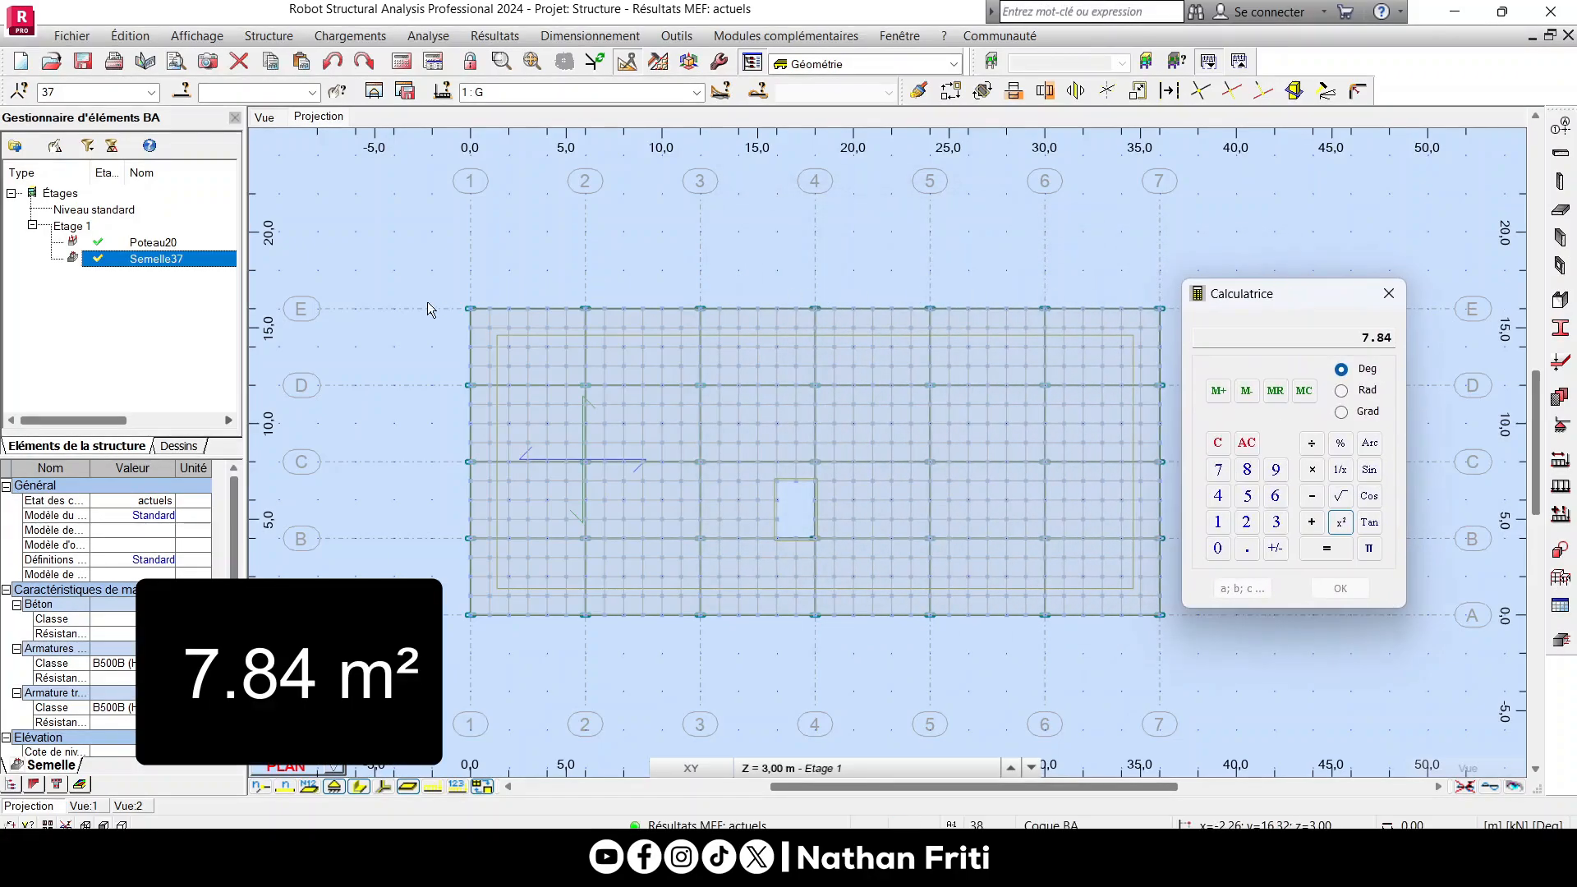
Examine the column grid on the plan, counting the footings along axes 1 to 7 and A to E.
scroll(431, 304, "down", 1)
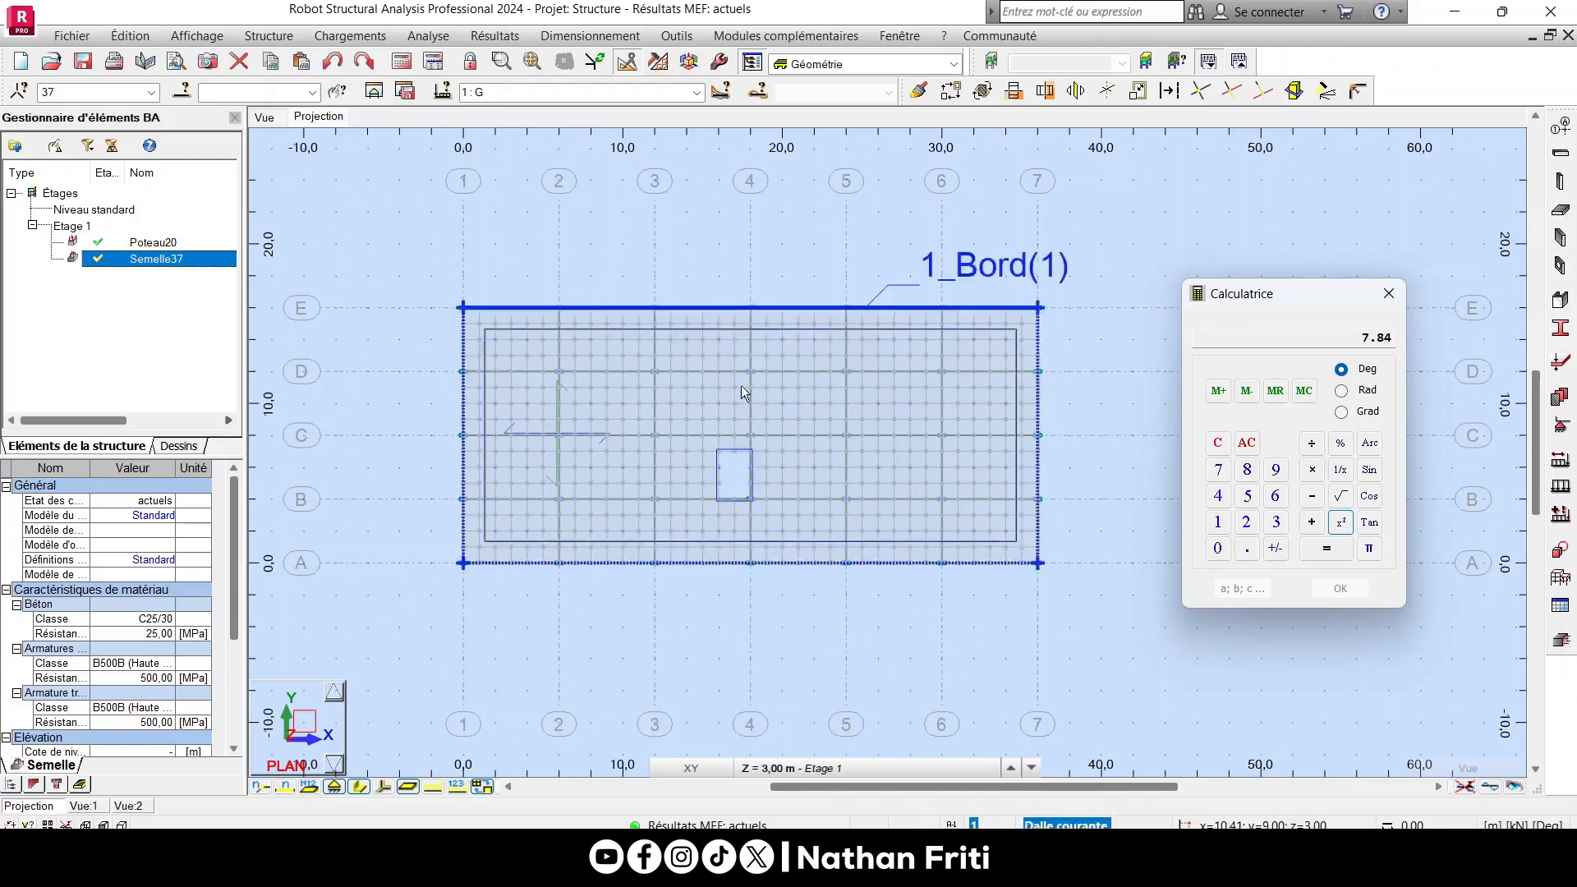
scroll(683, 506, "up", 1)
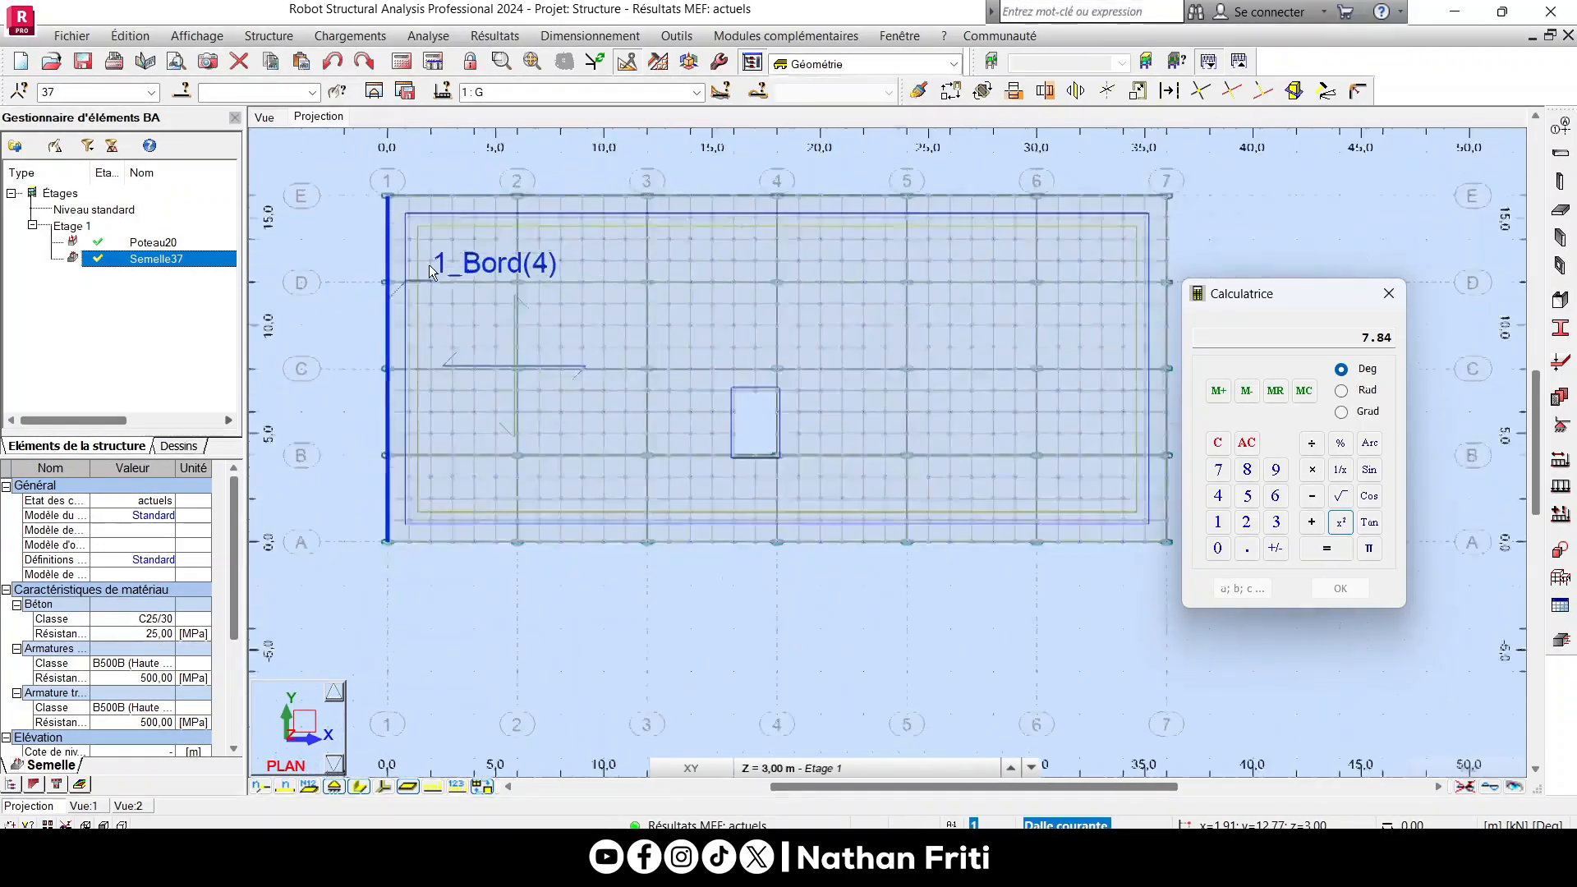
scroll(869, 230, "up", 2)
scroll(1020, 333, "down", 4)
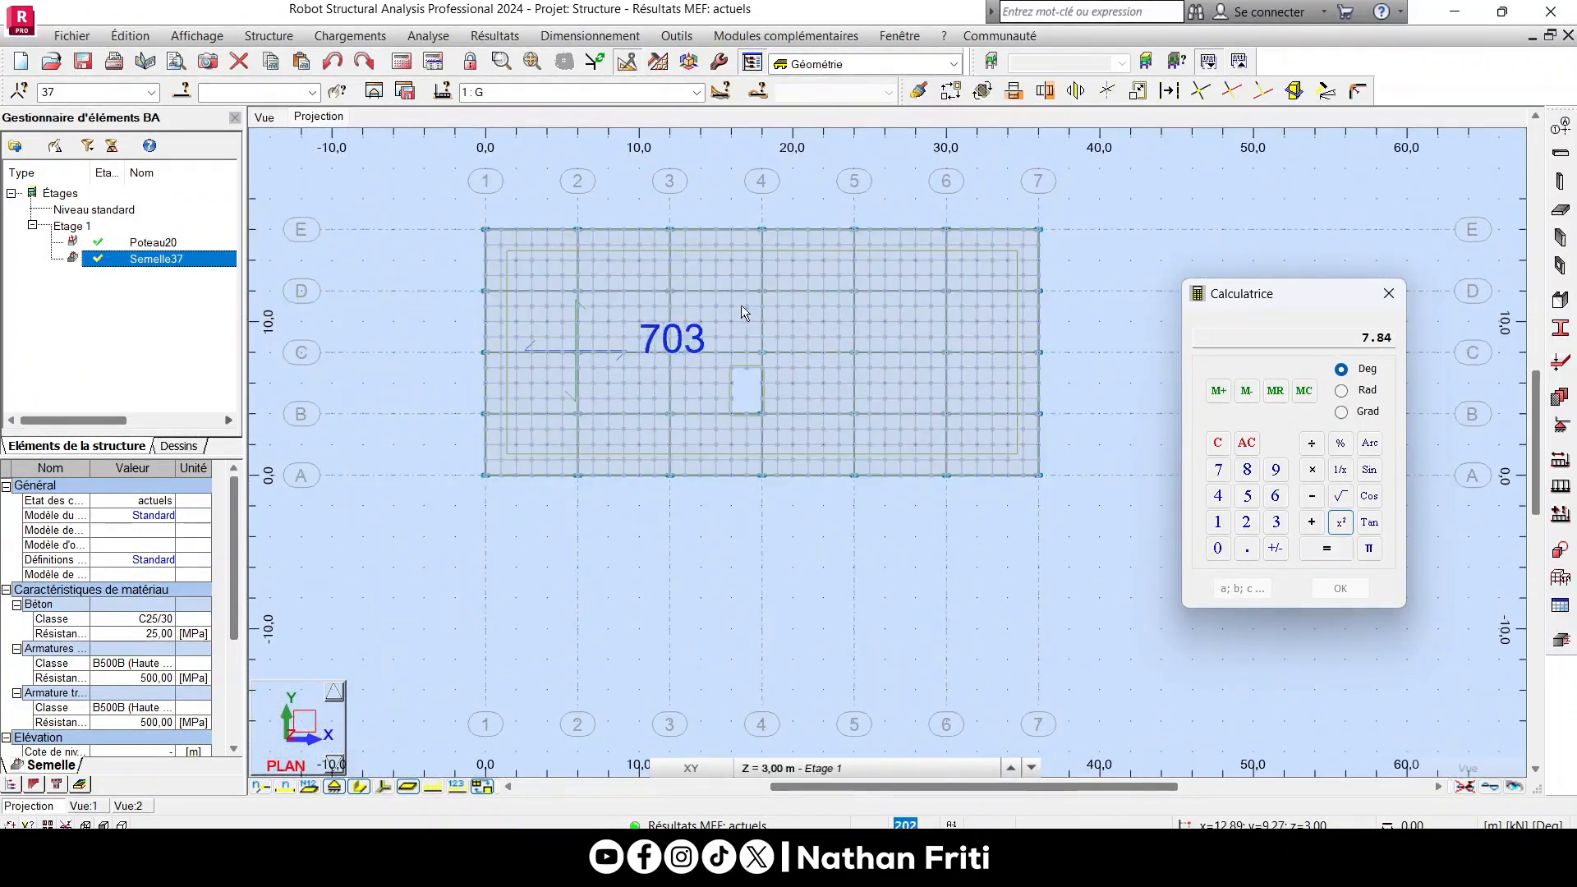
scroll(741, 304, "up", 3)
scroll(756, 248, "down", 1)
scroll(732, 396, "down", 2)
scroll(890, 398, "up", 2)
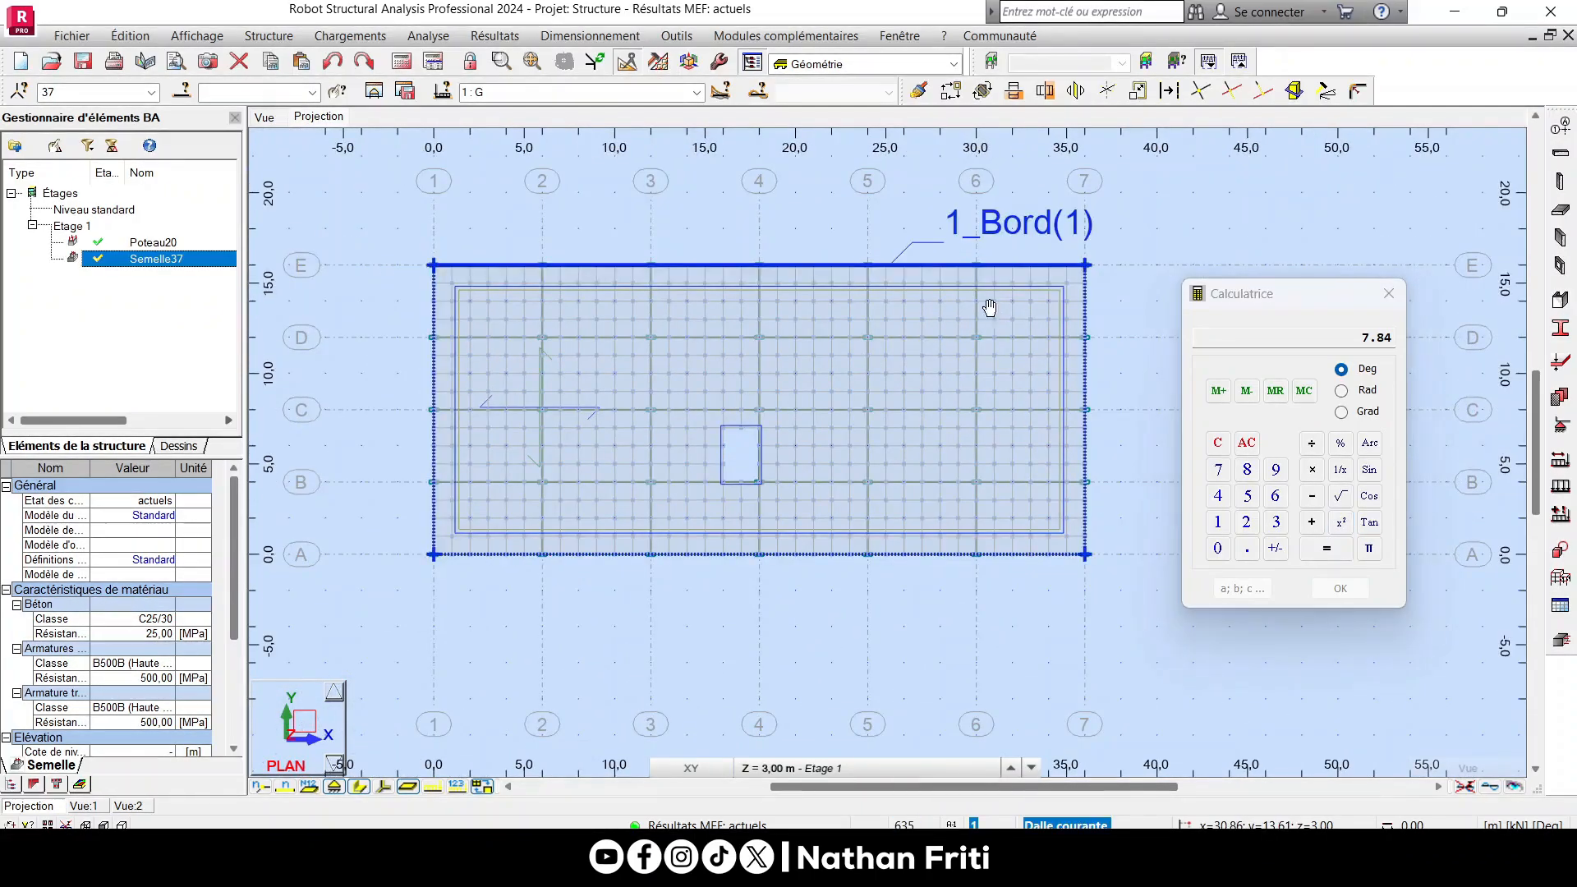
scroll(704, 345, "down", 3)
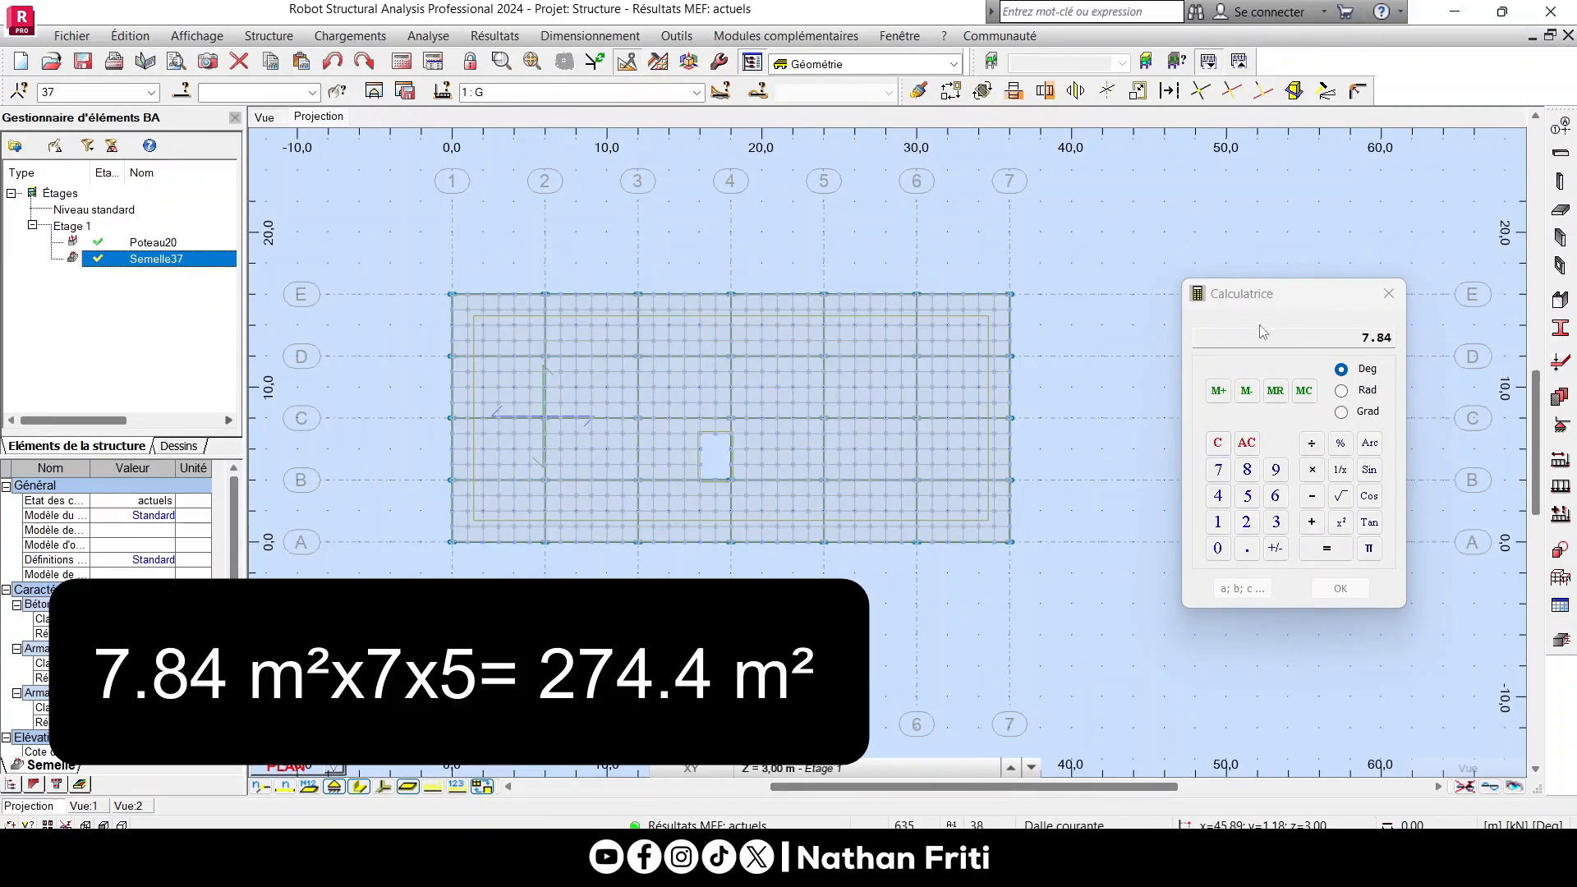
Multiply the 7.84 m² footing area by 7 and by 5 for the total footing surface, and reset the calculator.
left_click_drag(1275, 297, 1071, 284)
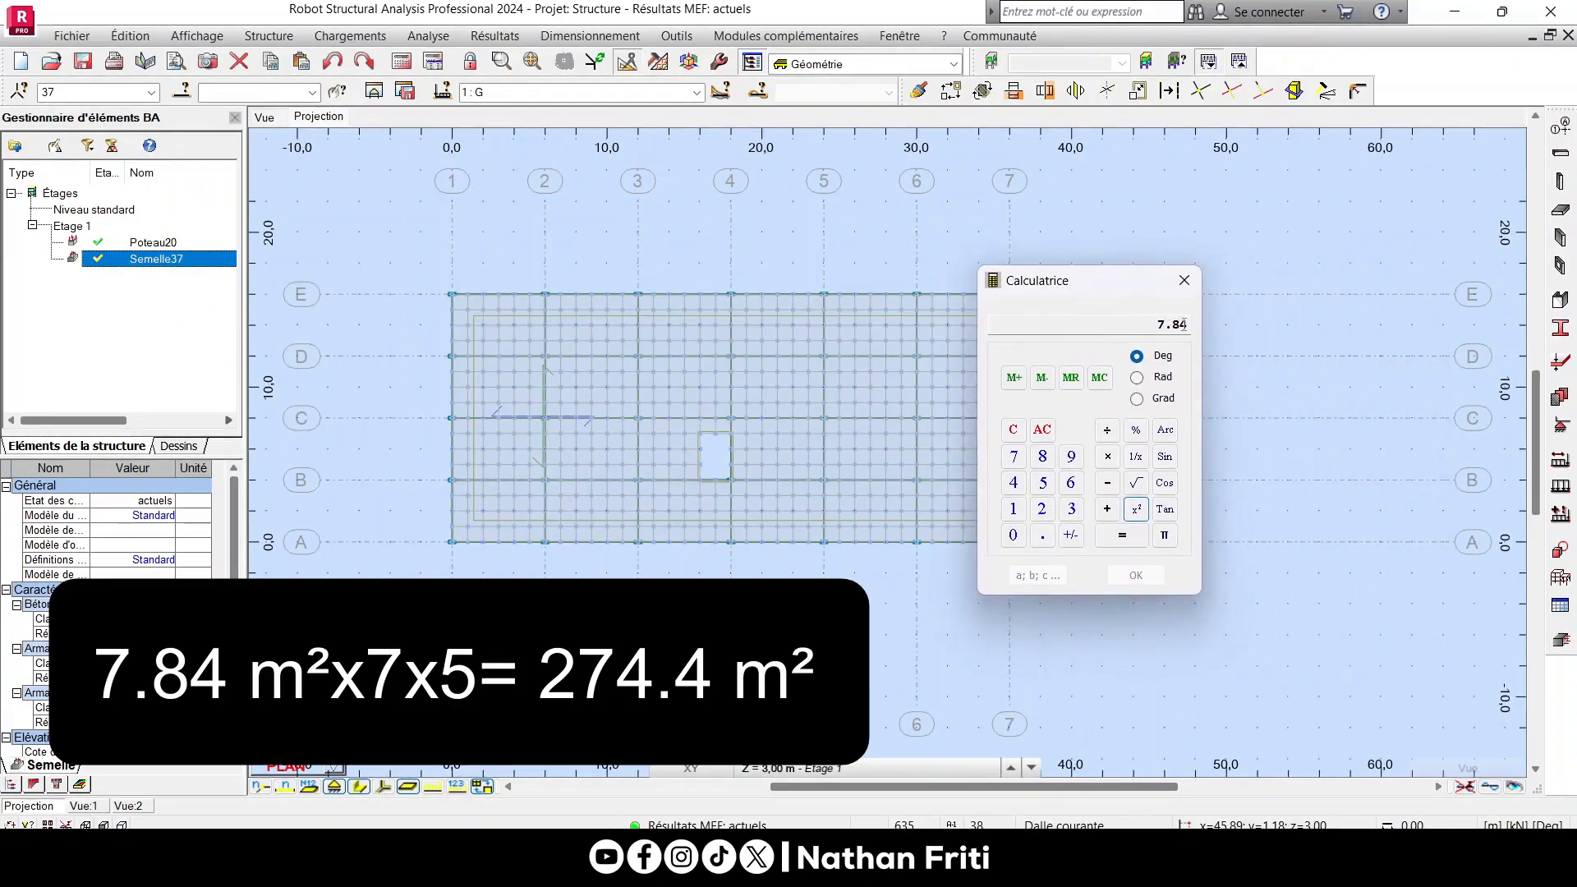
left_click(1108, 457)
left_click(1108, 538)
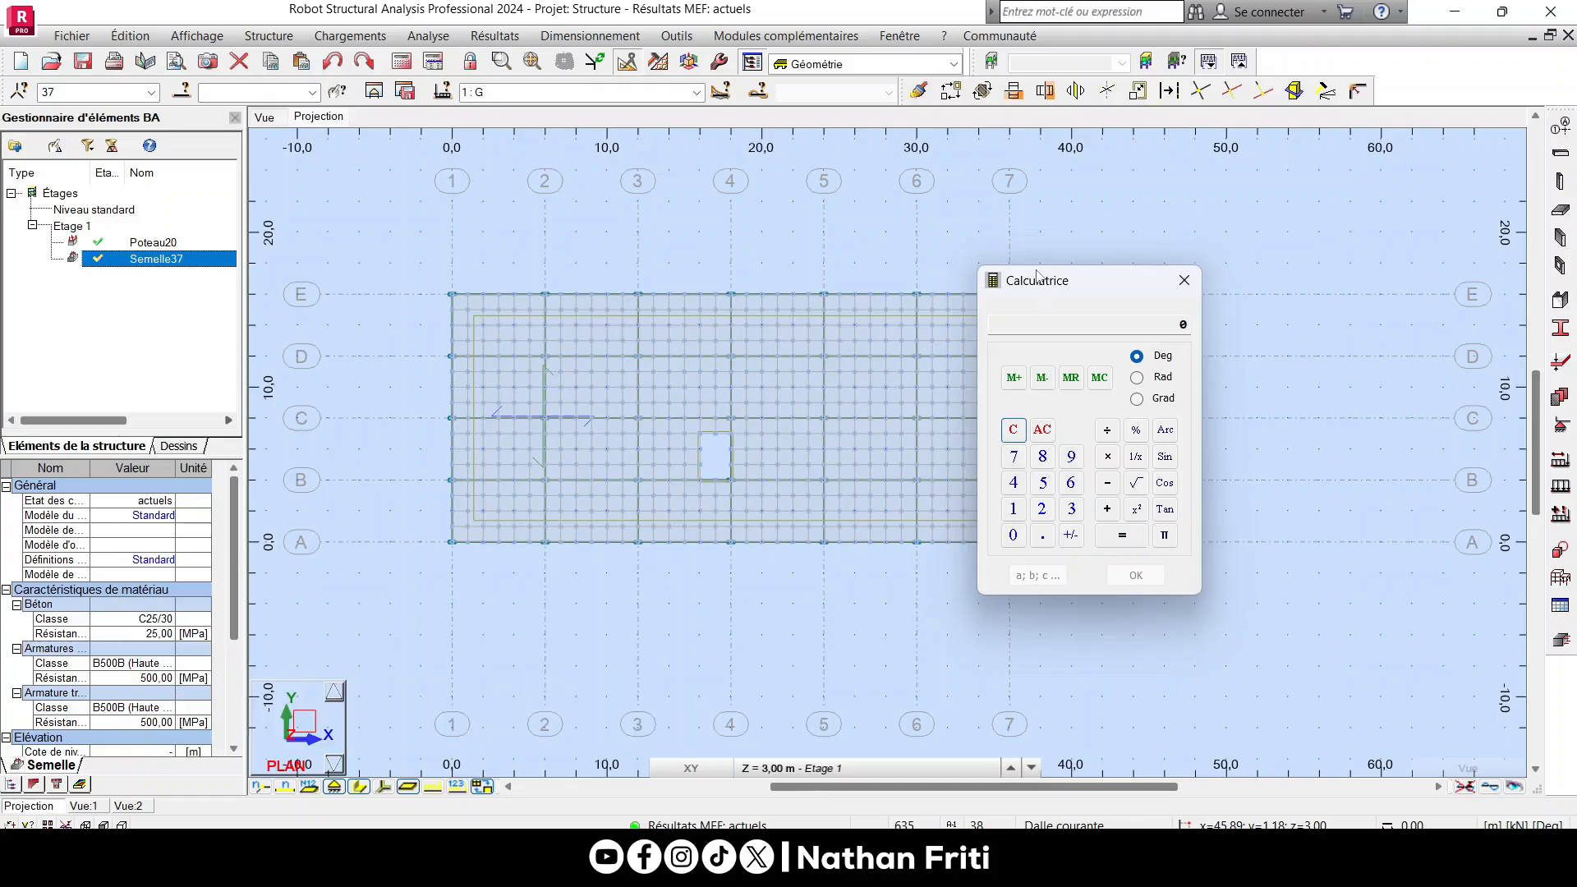
left_click_drag(1038, 277, 1230, 335)
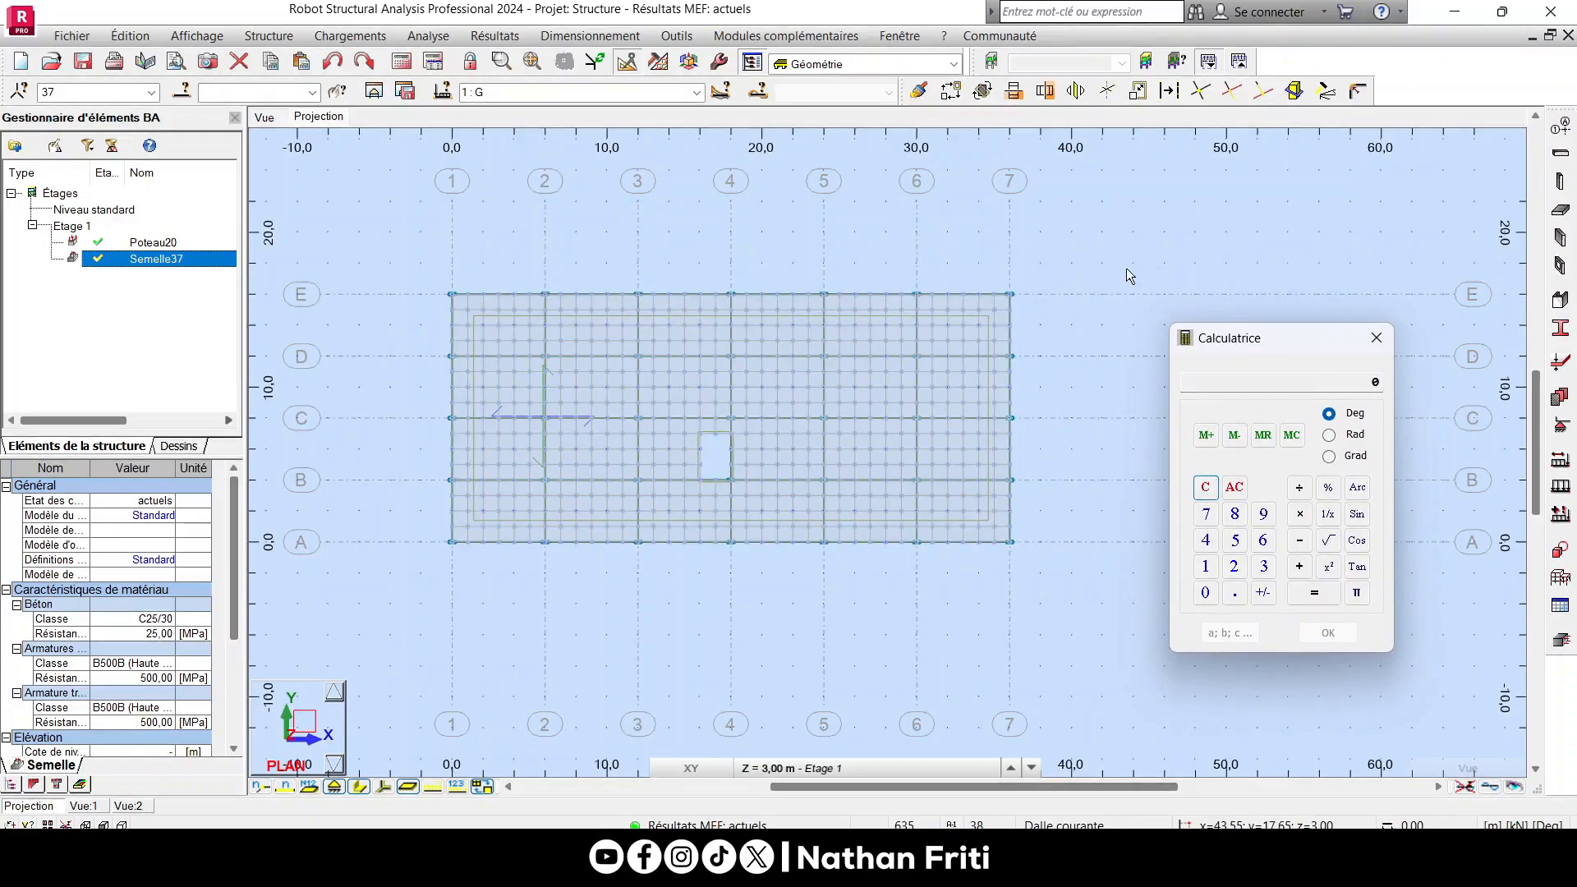
Add a dimension line for the building's length along axis E, from axis 1 to axis 7.
scroll(871, 287, "up", 1)
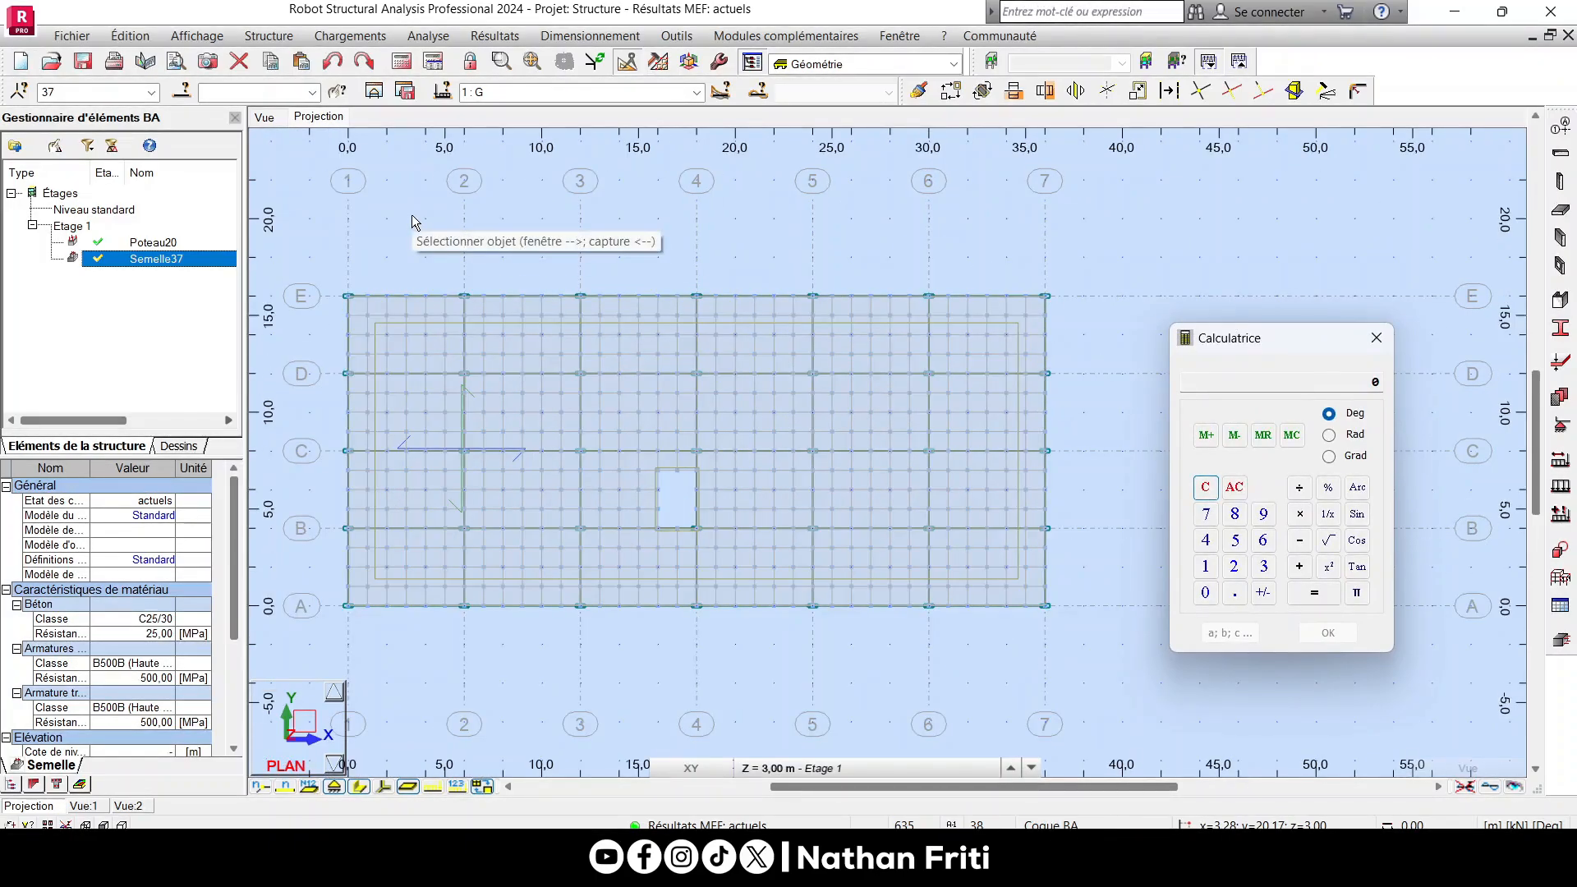
scroll(336, 214, "up", 4)
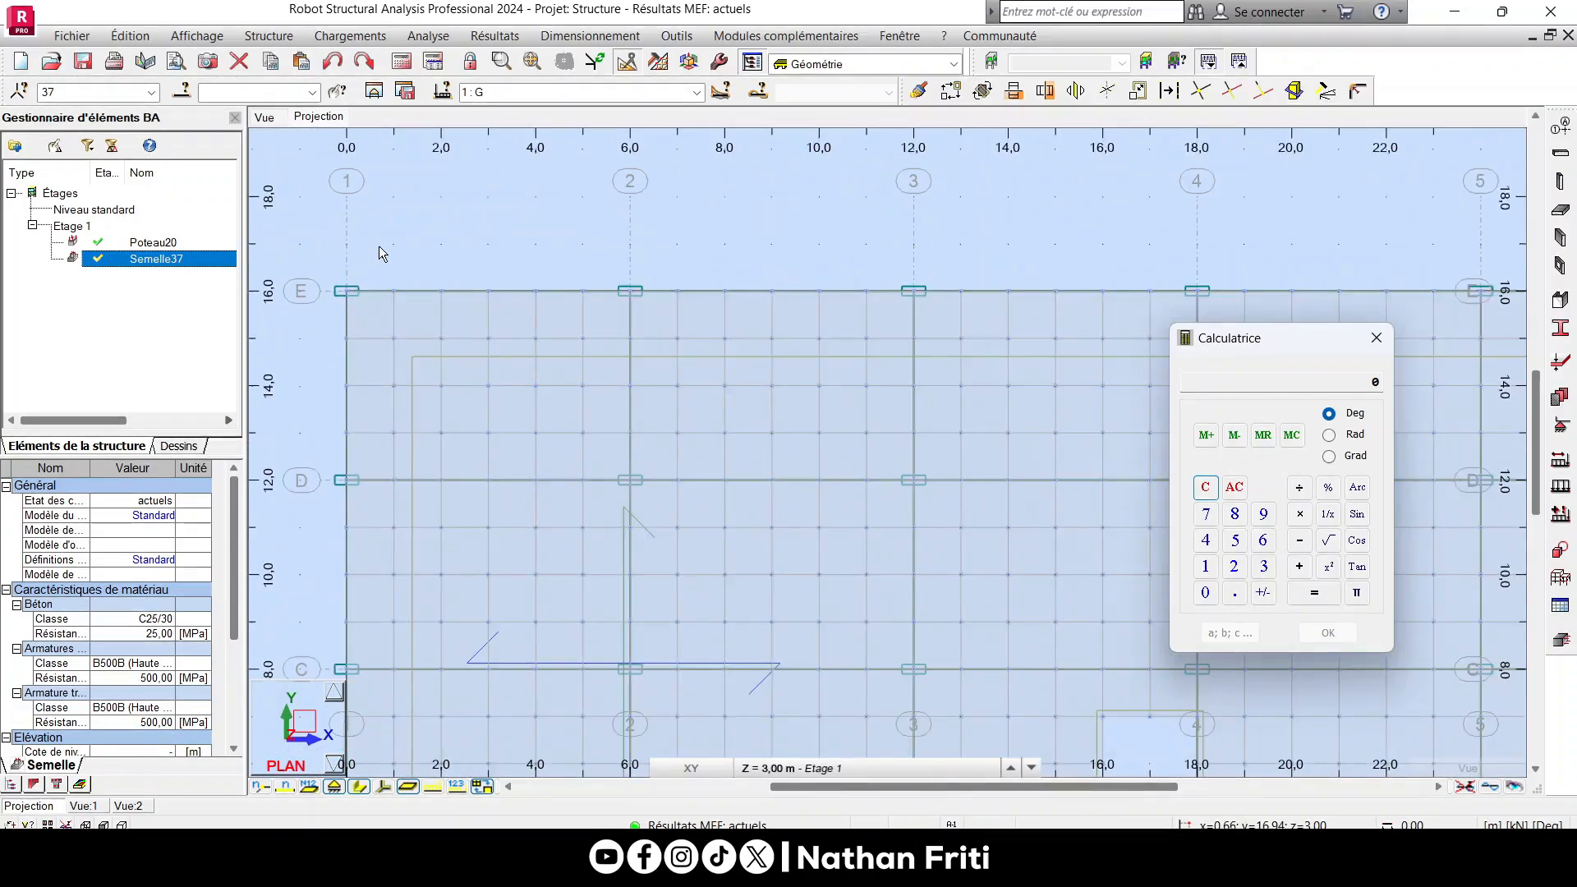
scroll(685, 176, "down", 3)
left_click(677, 35)
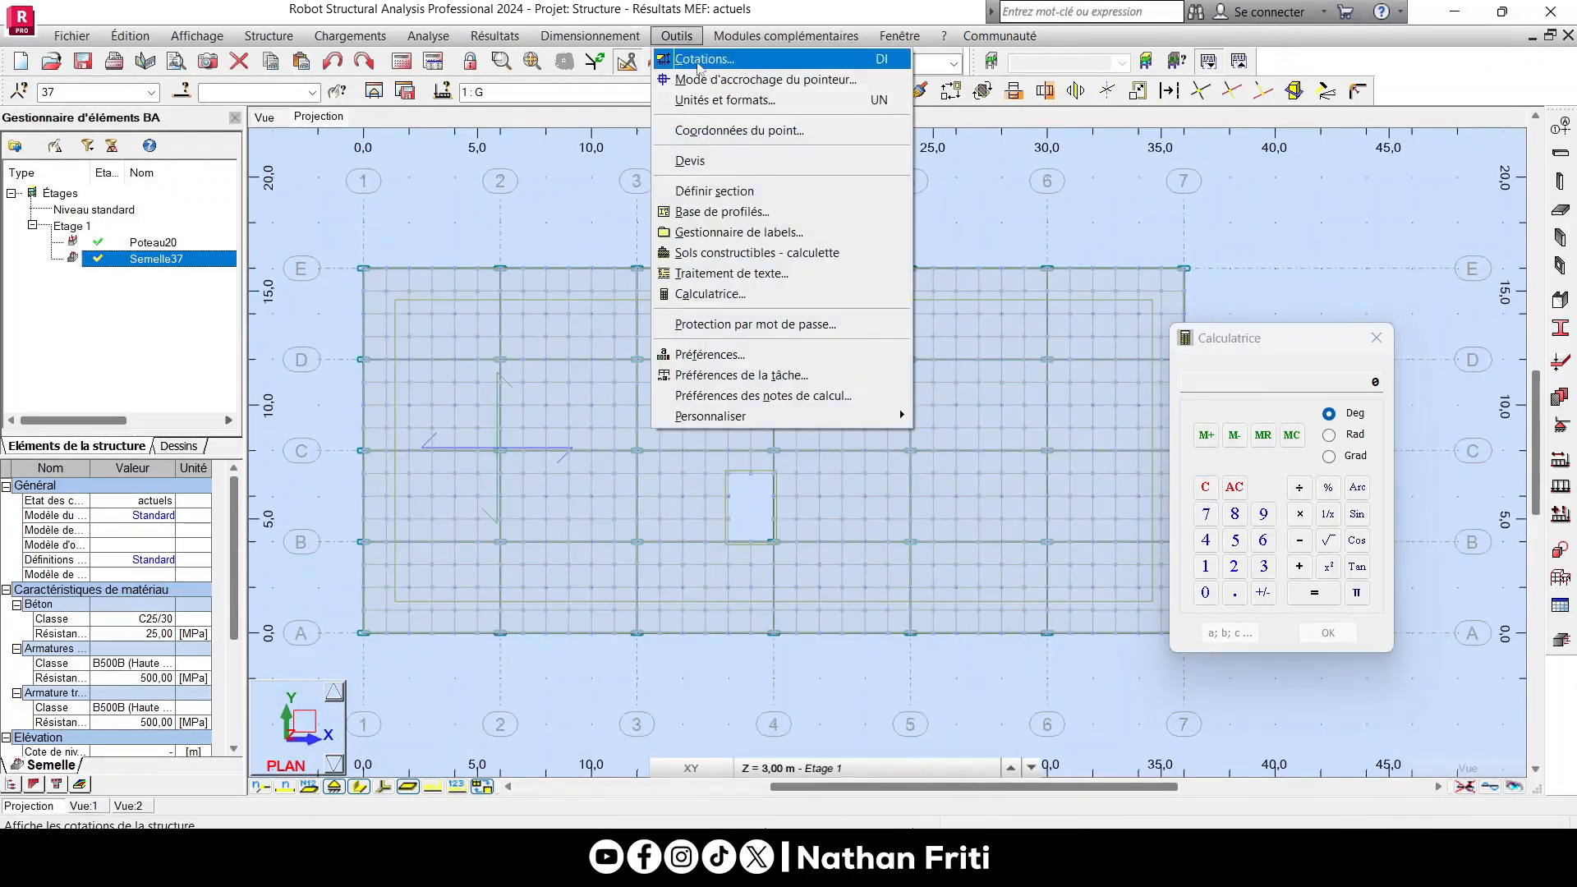
left_click(703, 59)
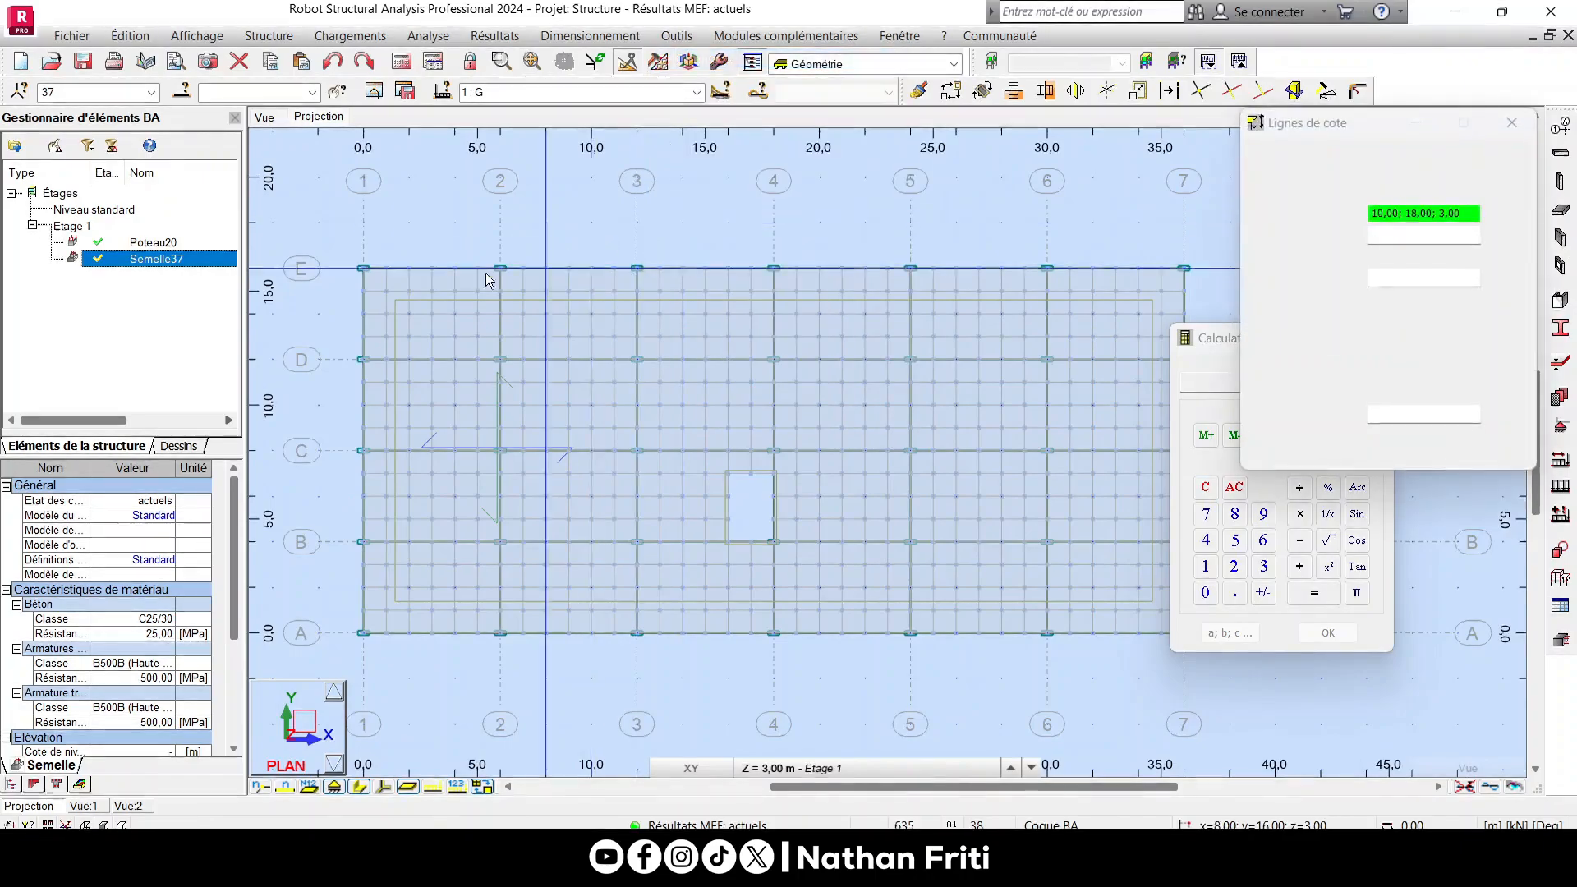
left_click(362, 268)
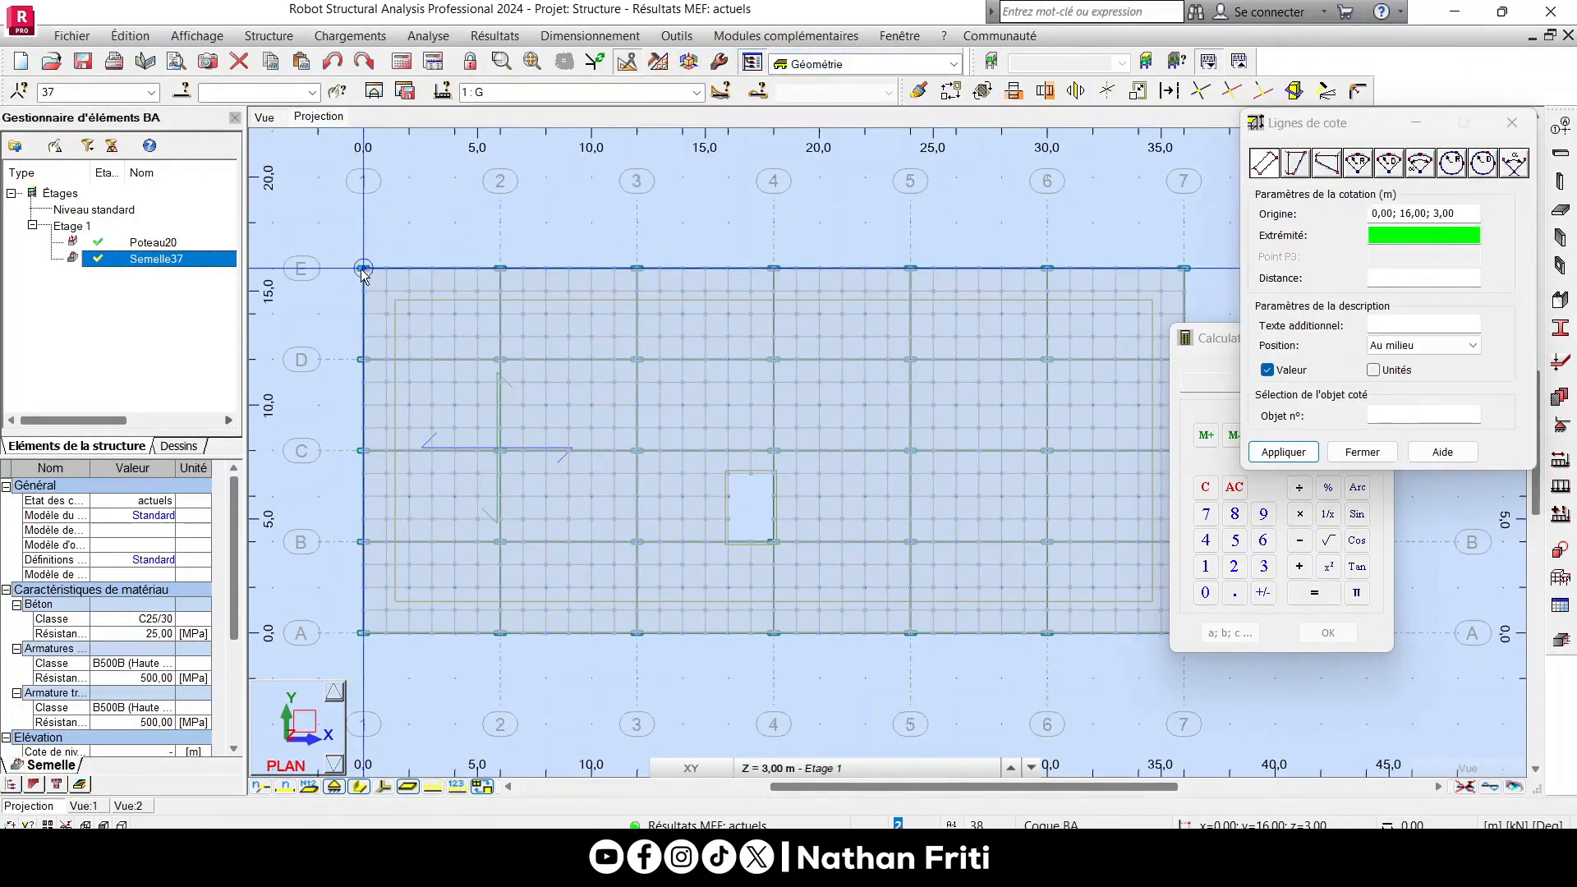
left_click(1183, 267)
left_click(1129, 226)
Add a dimension line for the building's width along axis 1, from axis E to axis A, and end the placement.
scroll(649, 261, "down", 3)
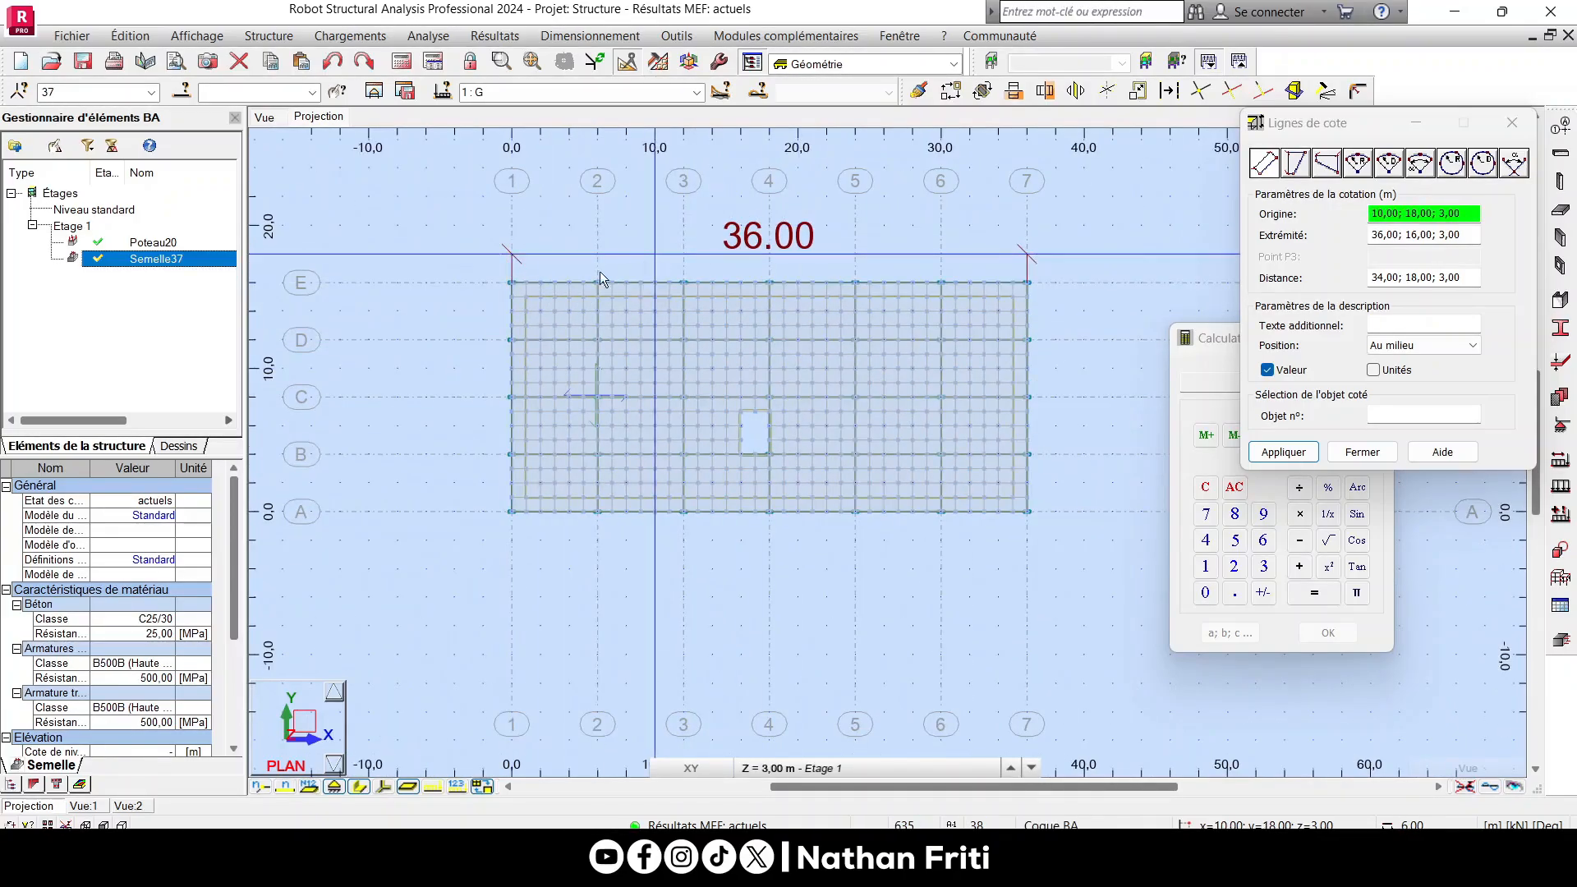
scroll(599, 271, "up", 2)
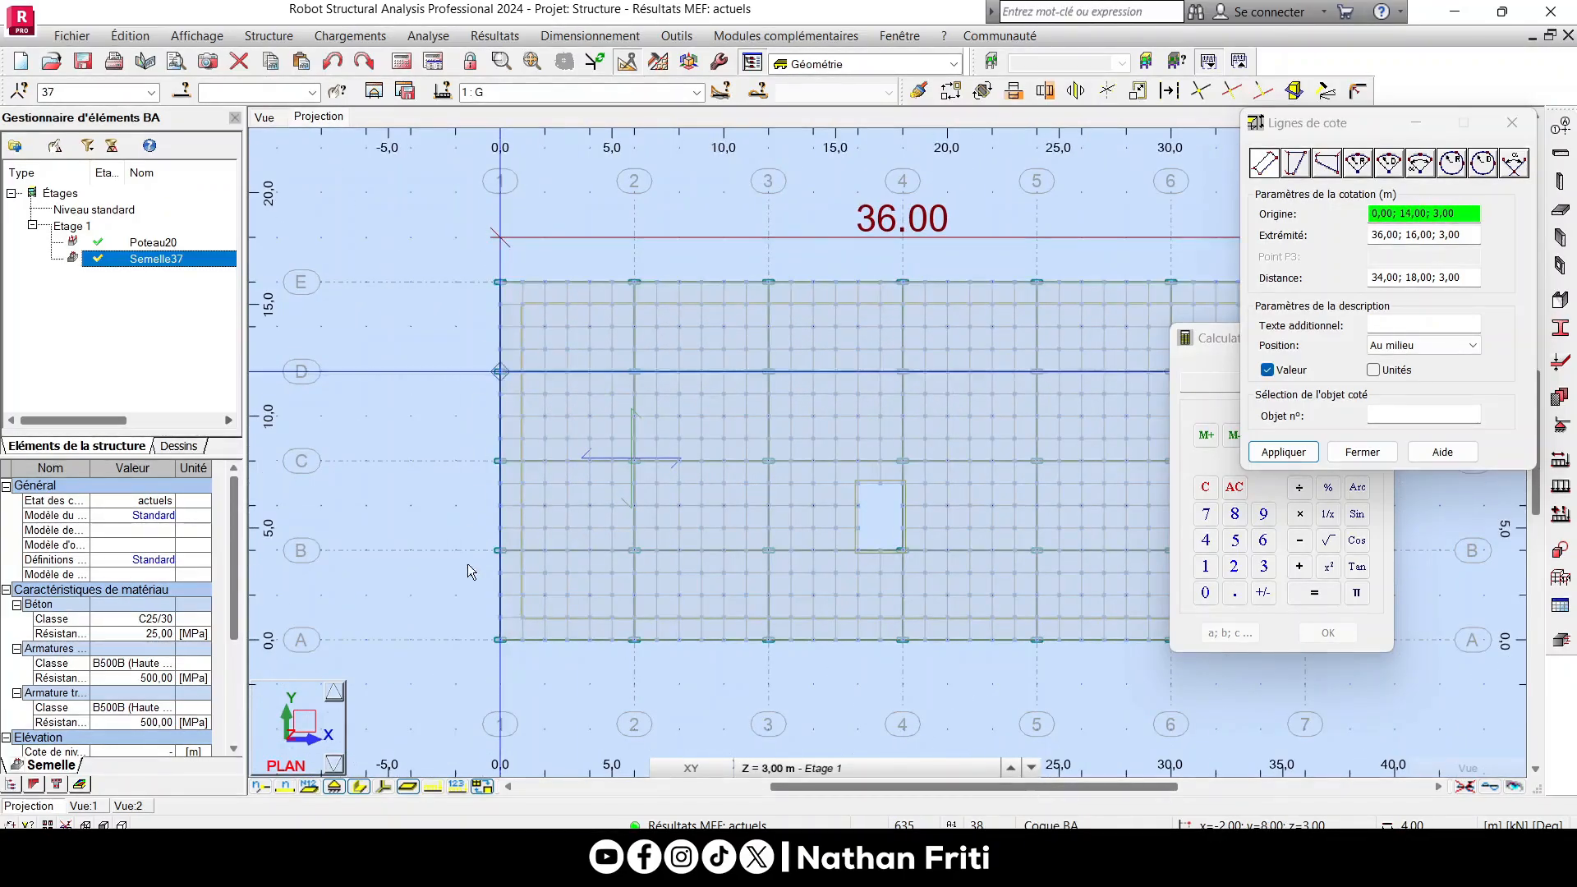
scroll(495, 320, "down", 1)
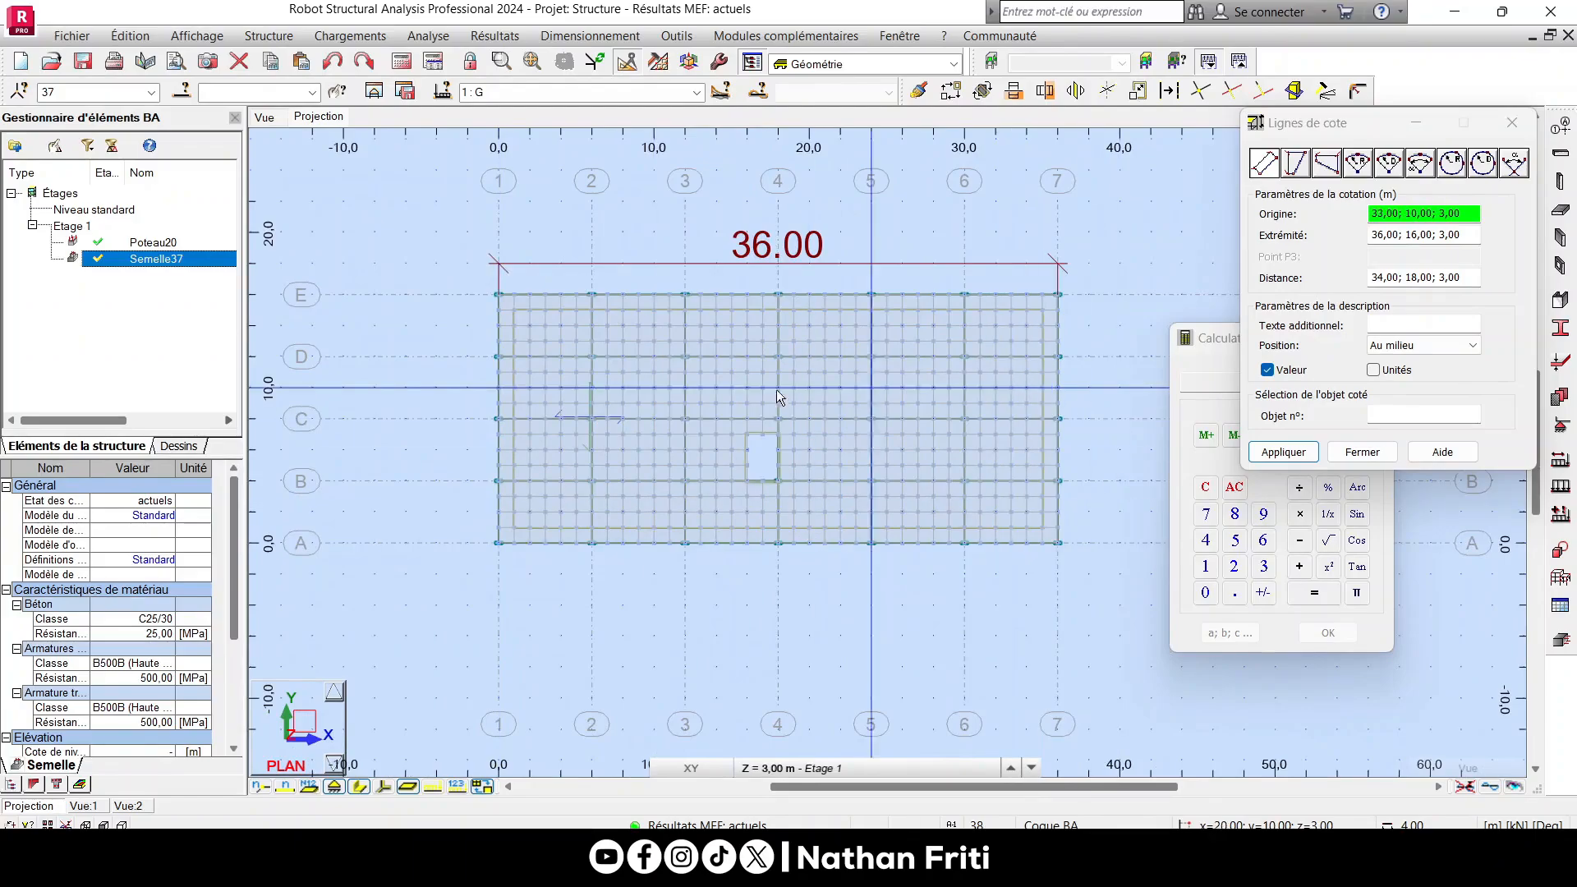
left_click(500, 295)
left_click(498, 542)
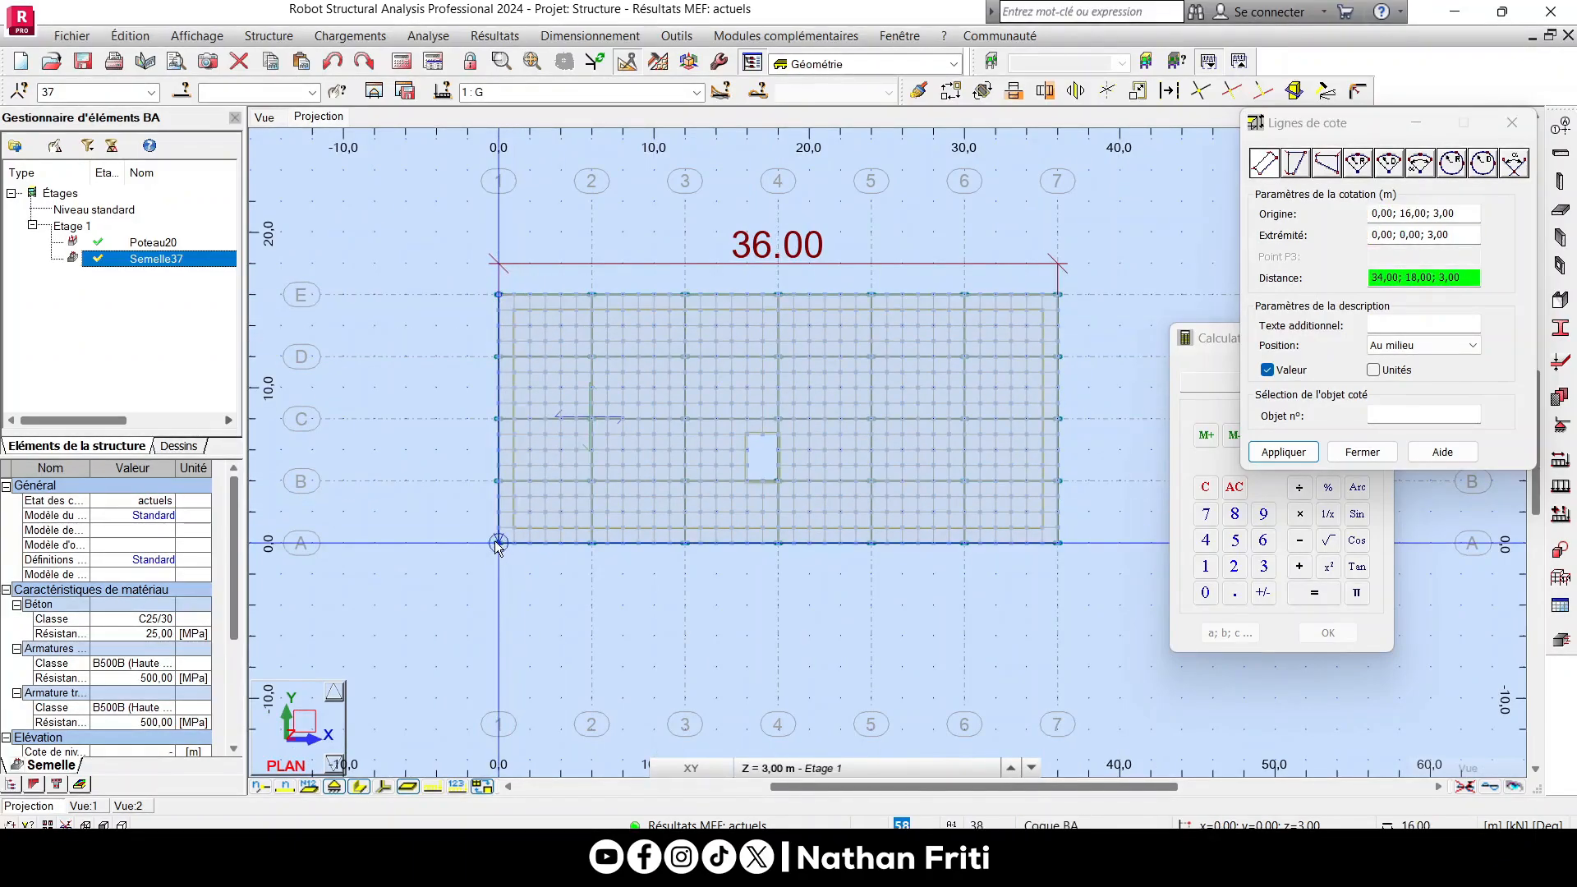
left_click(402, 512)
right_click(359, 277)
left_click(367, 306)
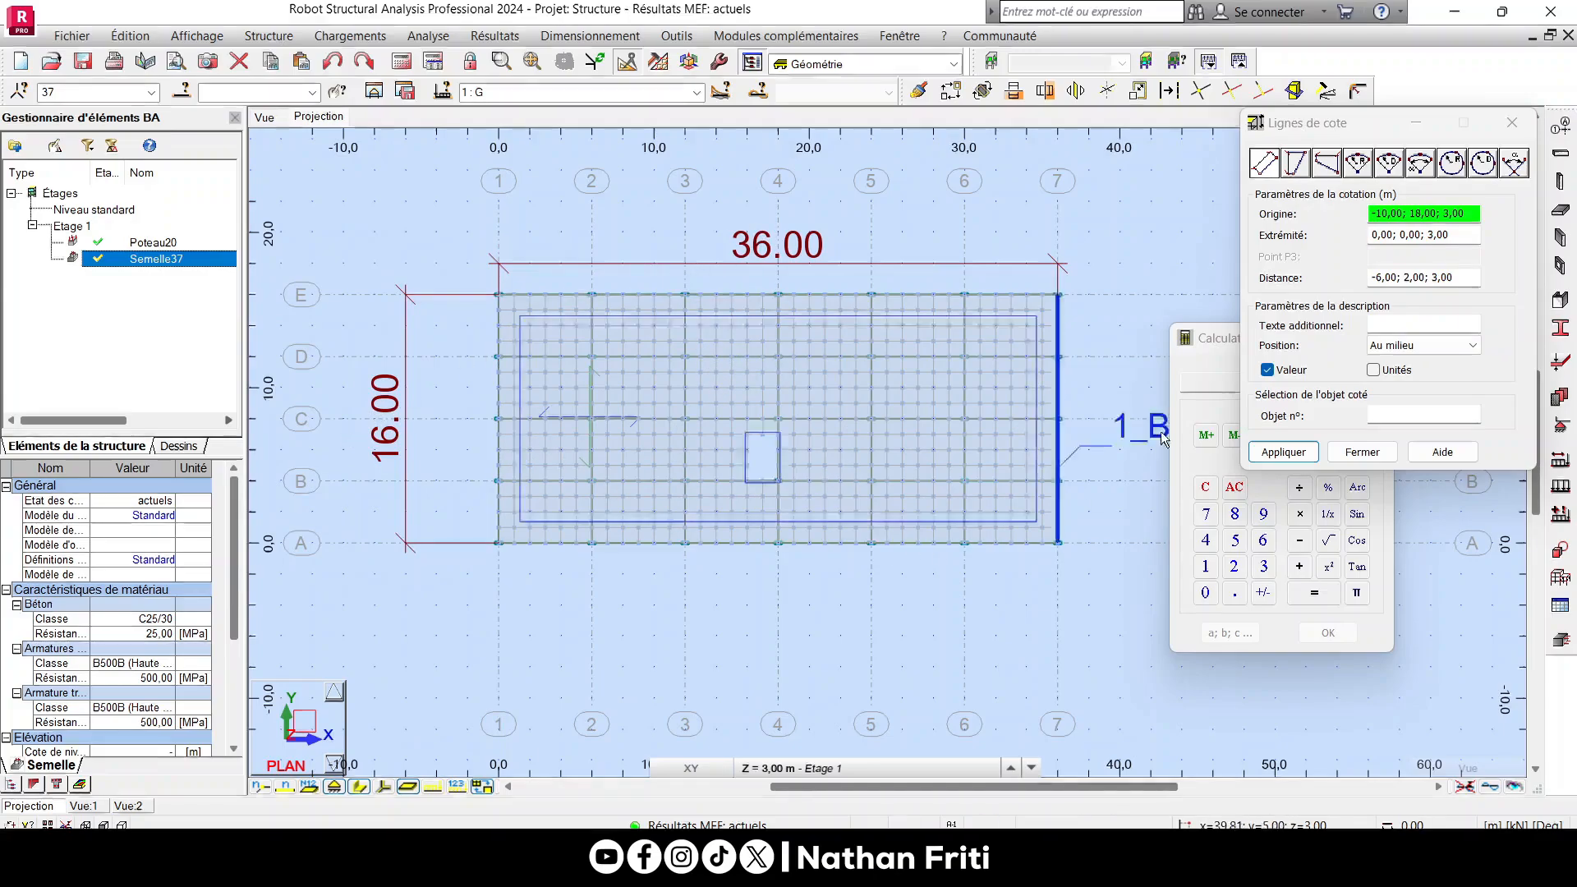
Multiply 36 by 16 in the calculator for the building's total ground area, and close the calculator.
left_click_drag(1207, 346, 764, 386)
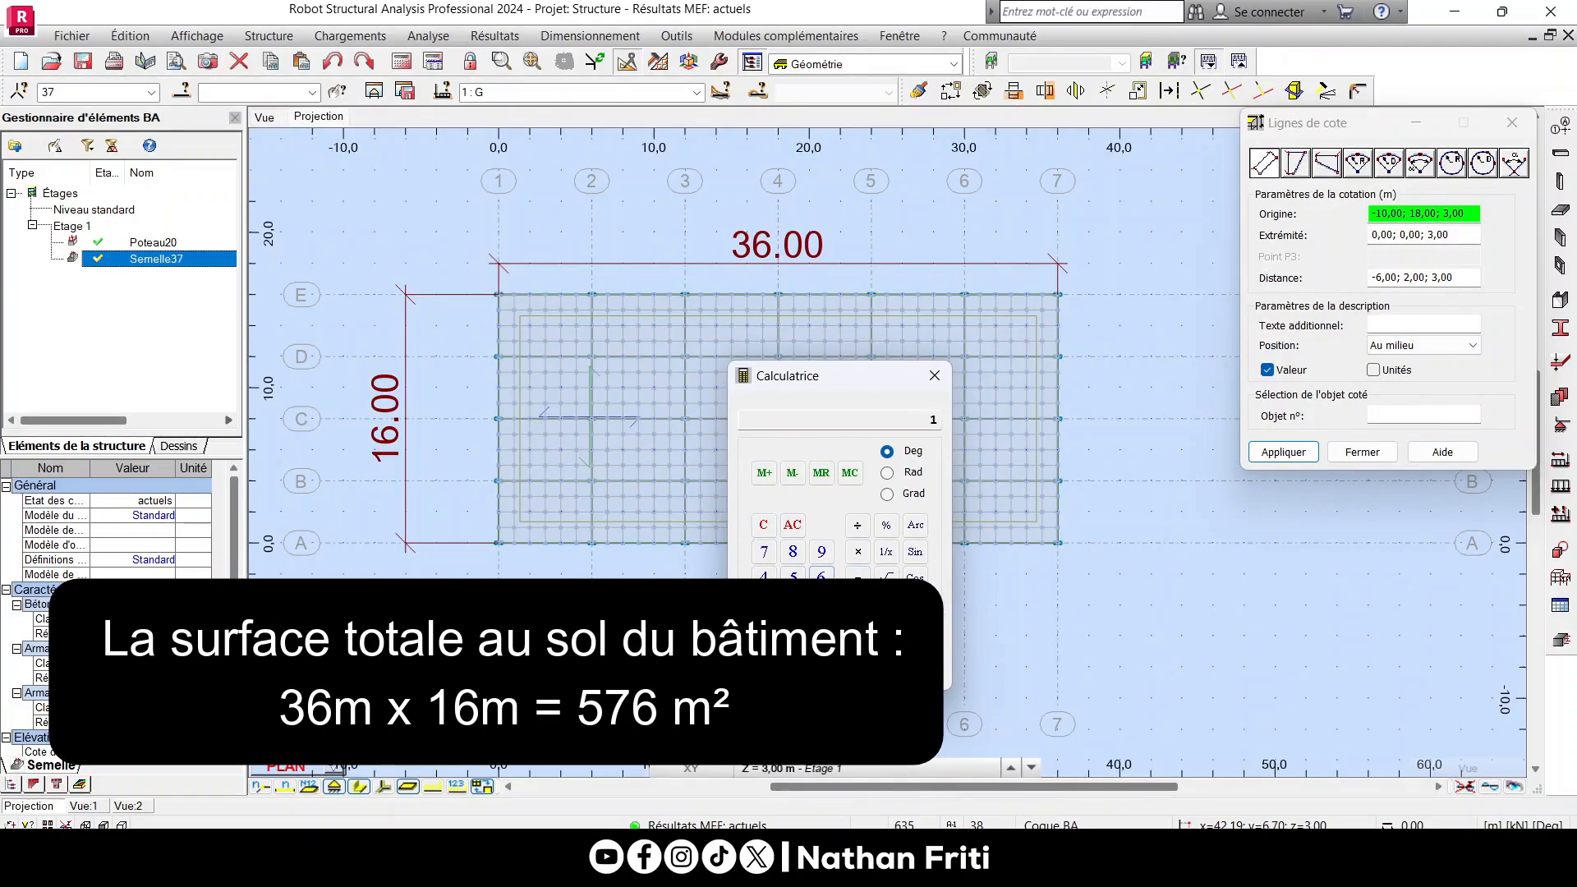
left_click_drag(825, 391, 832, 411)
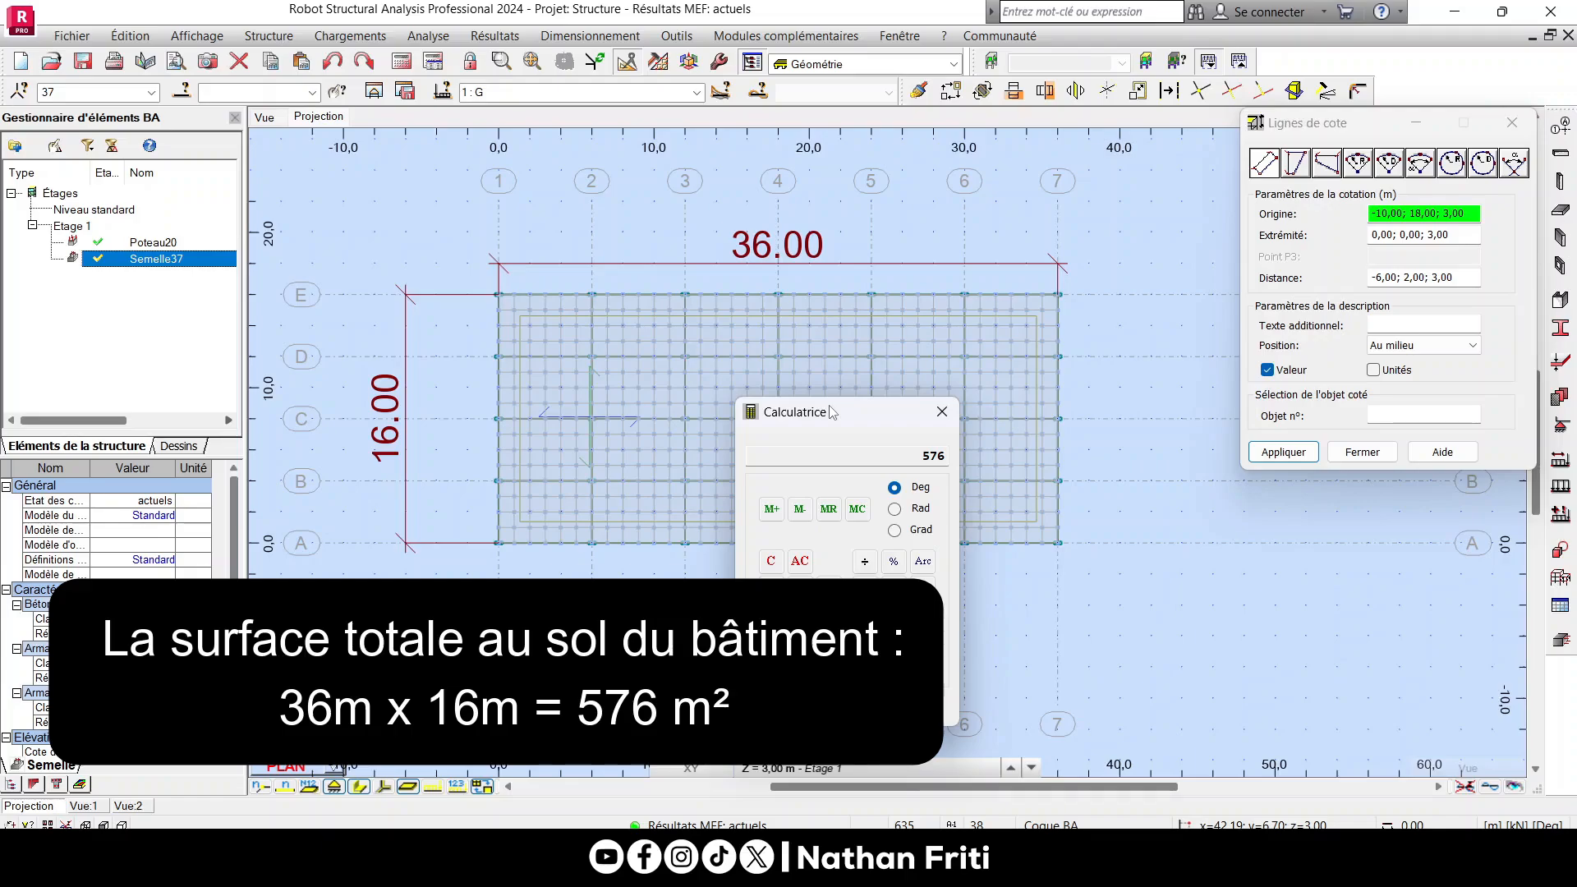
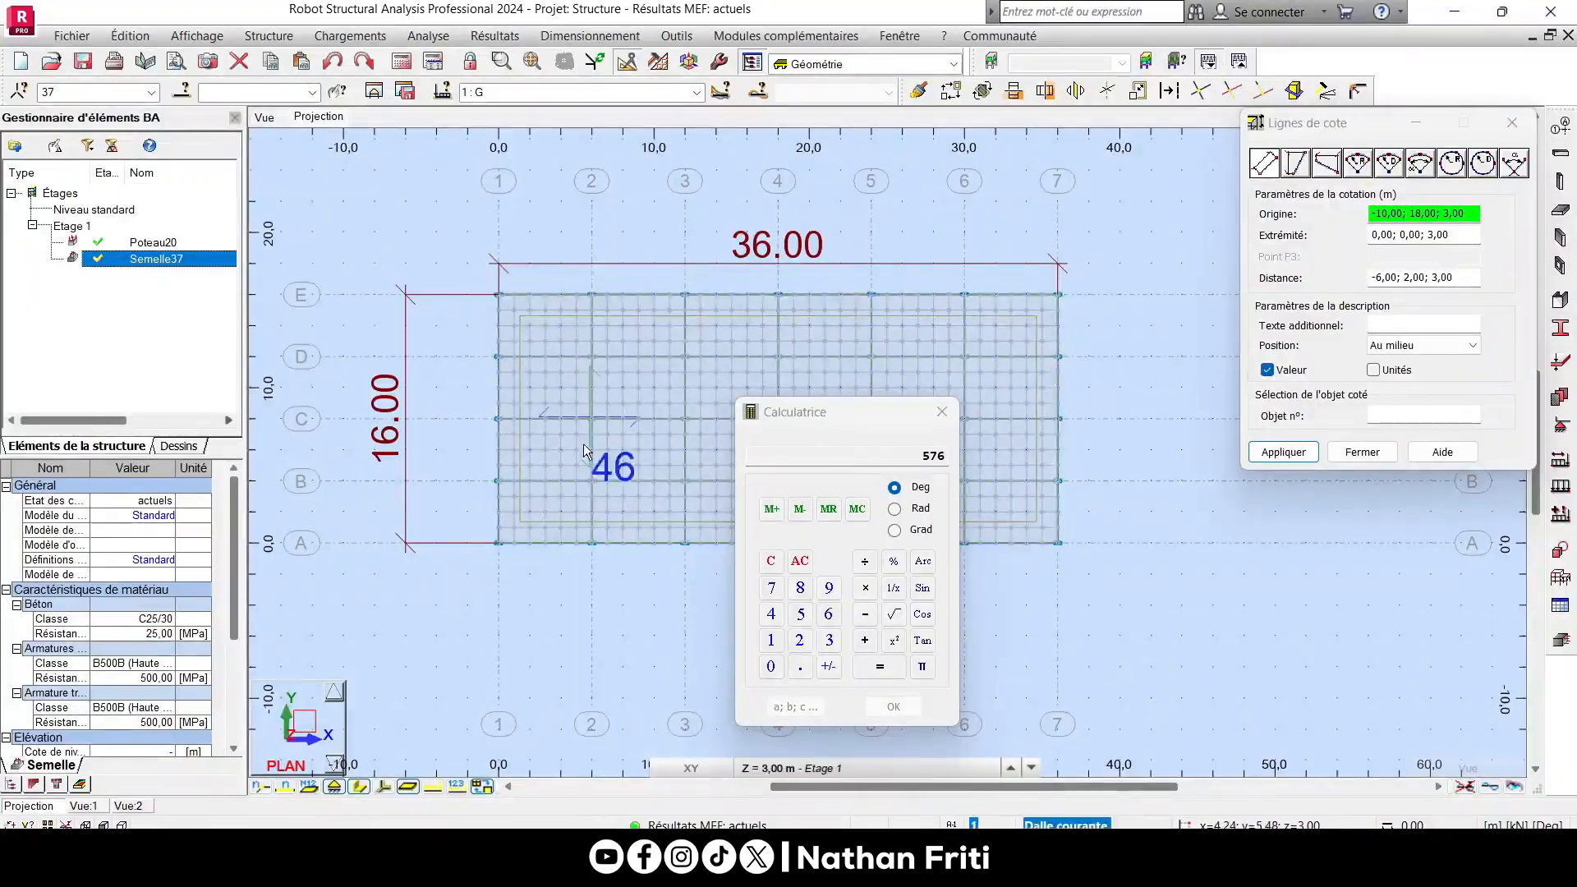
left_click(944, 410)
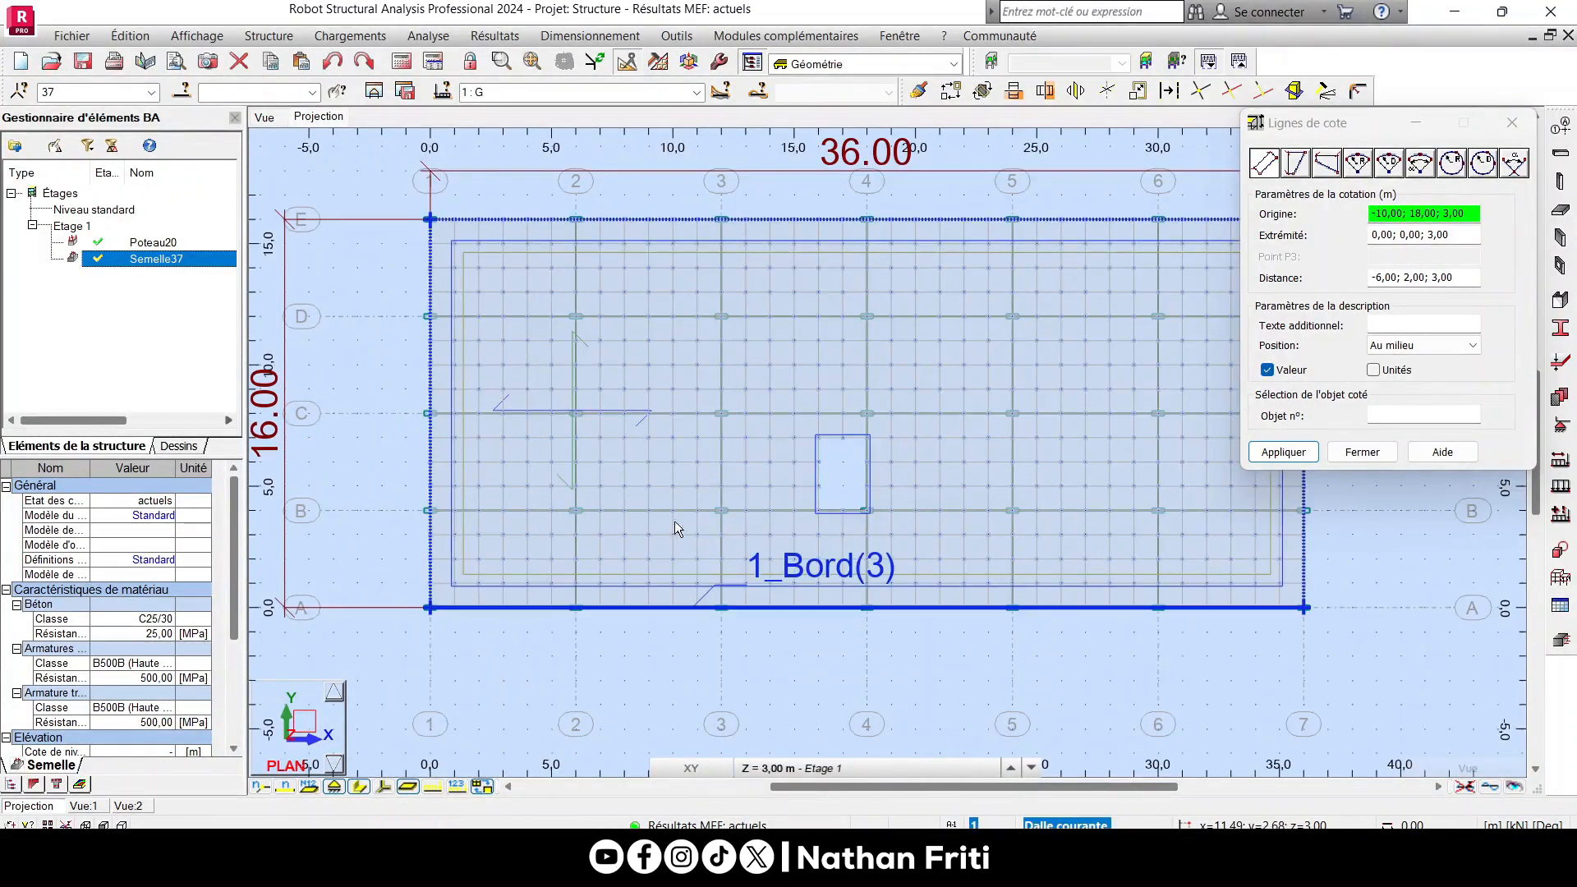
Add a dimension line between axes E and D, placed just beside axis 3.
scroll(731, 609, "up", 2)
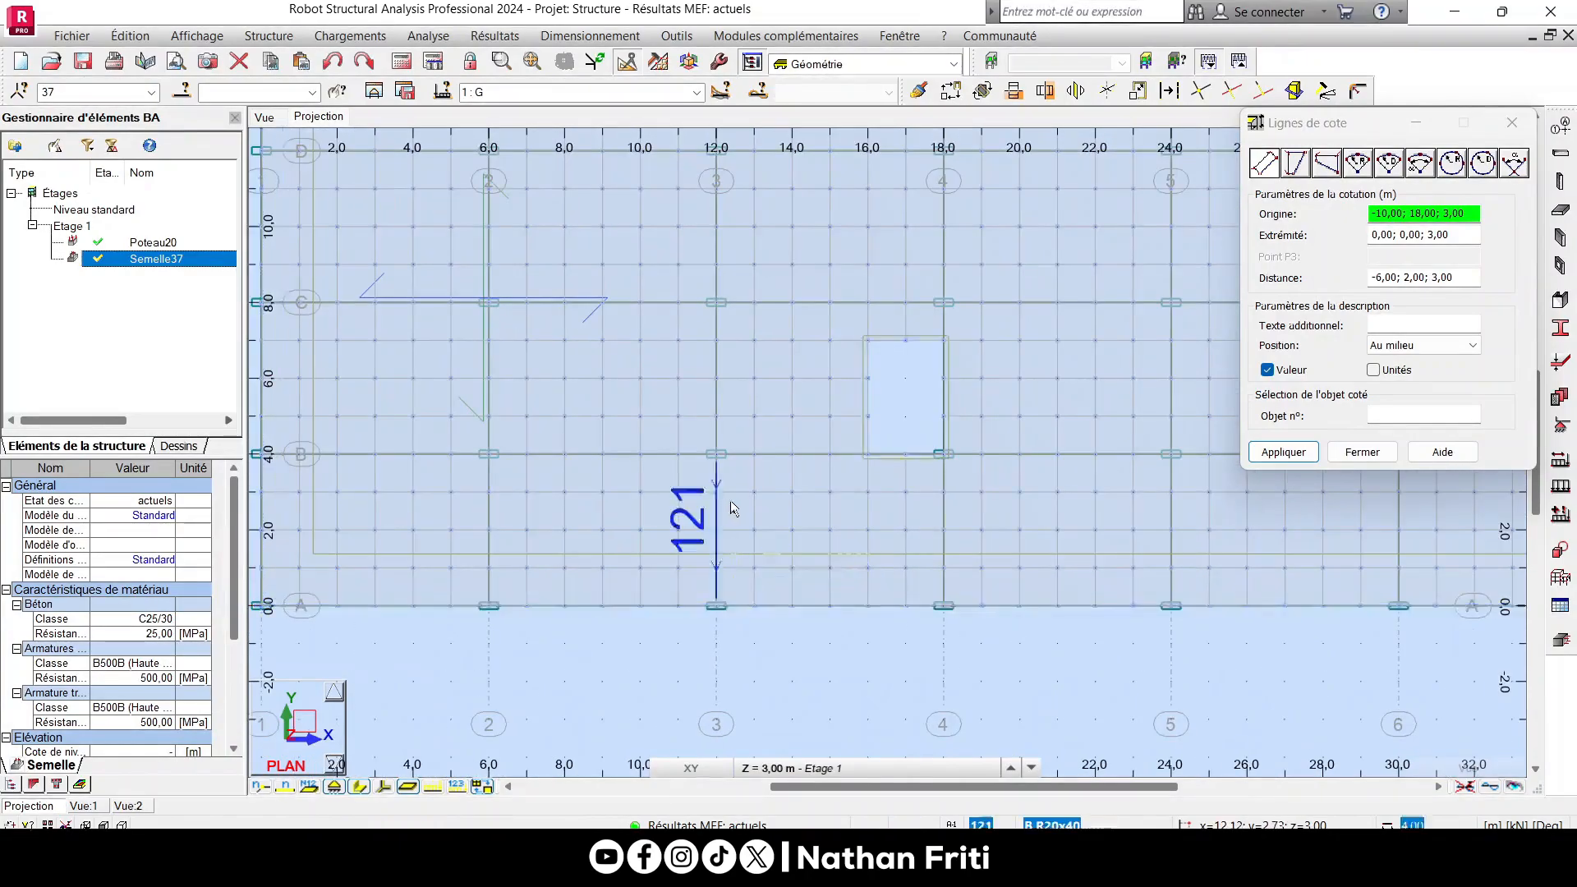
scroll(667, 378, "down", 2)
scroll(657, 328, "up", 2)
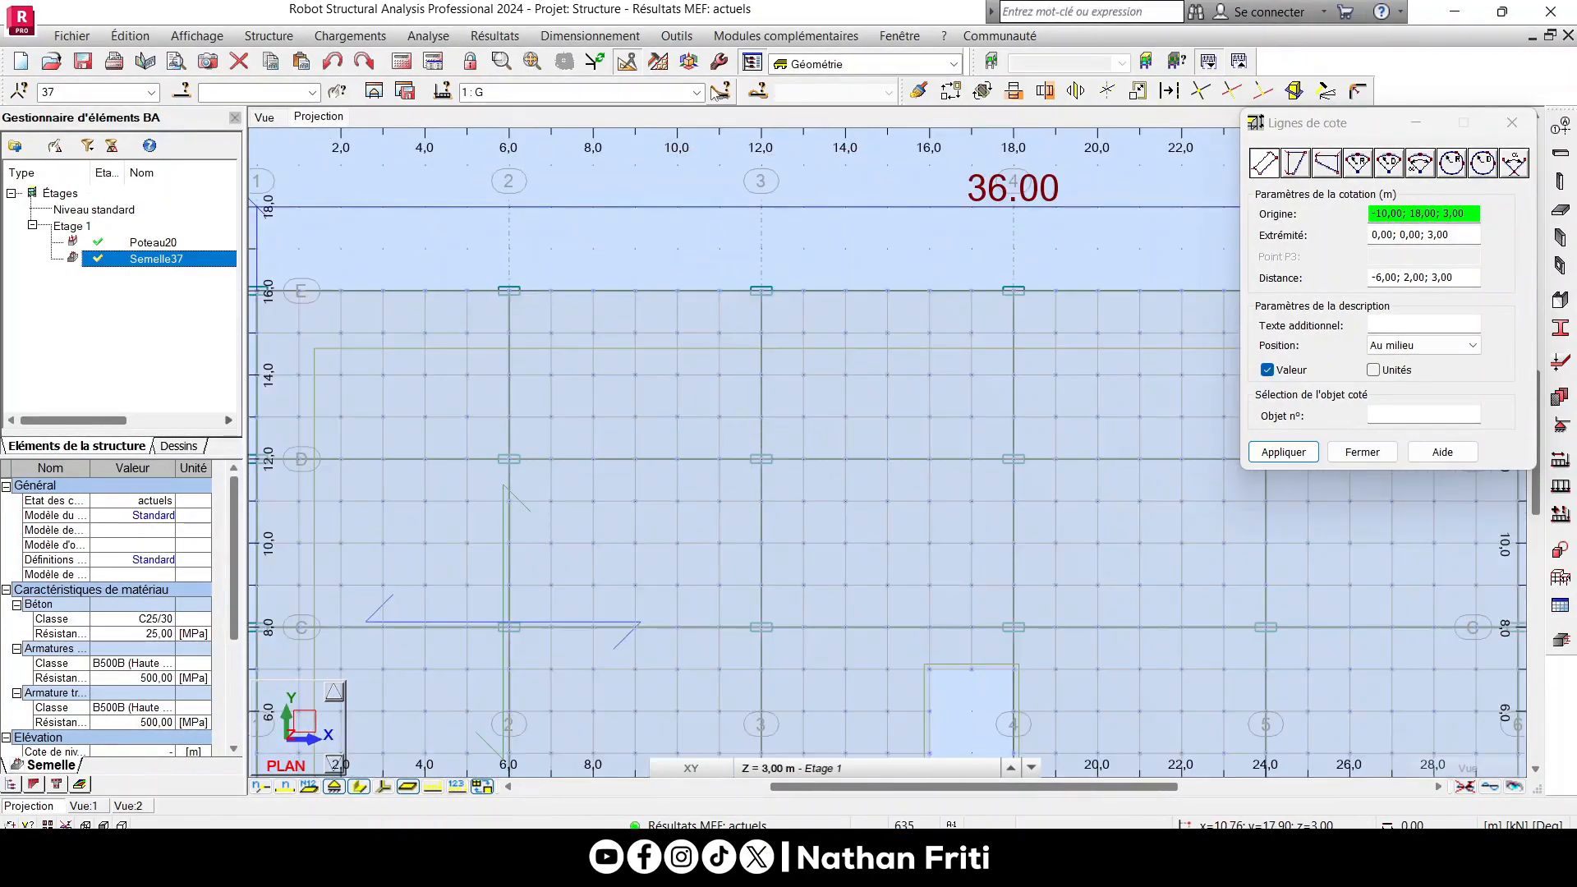
left_click(687, 39)
left_click(701, 58)
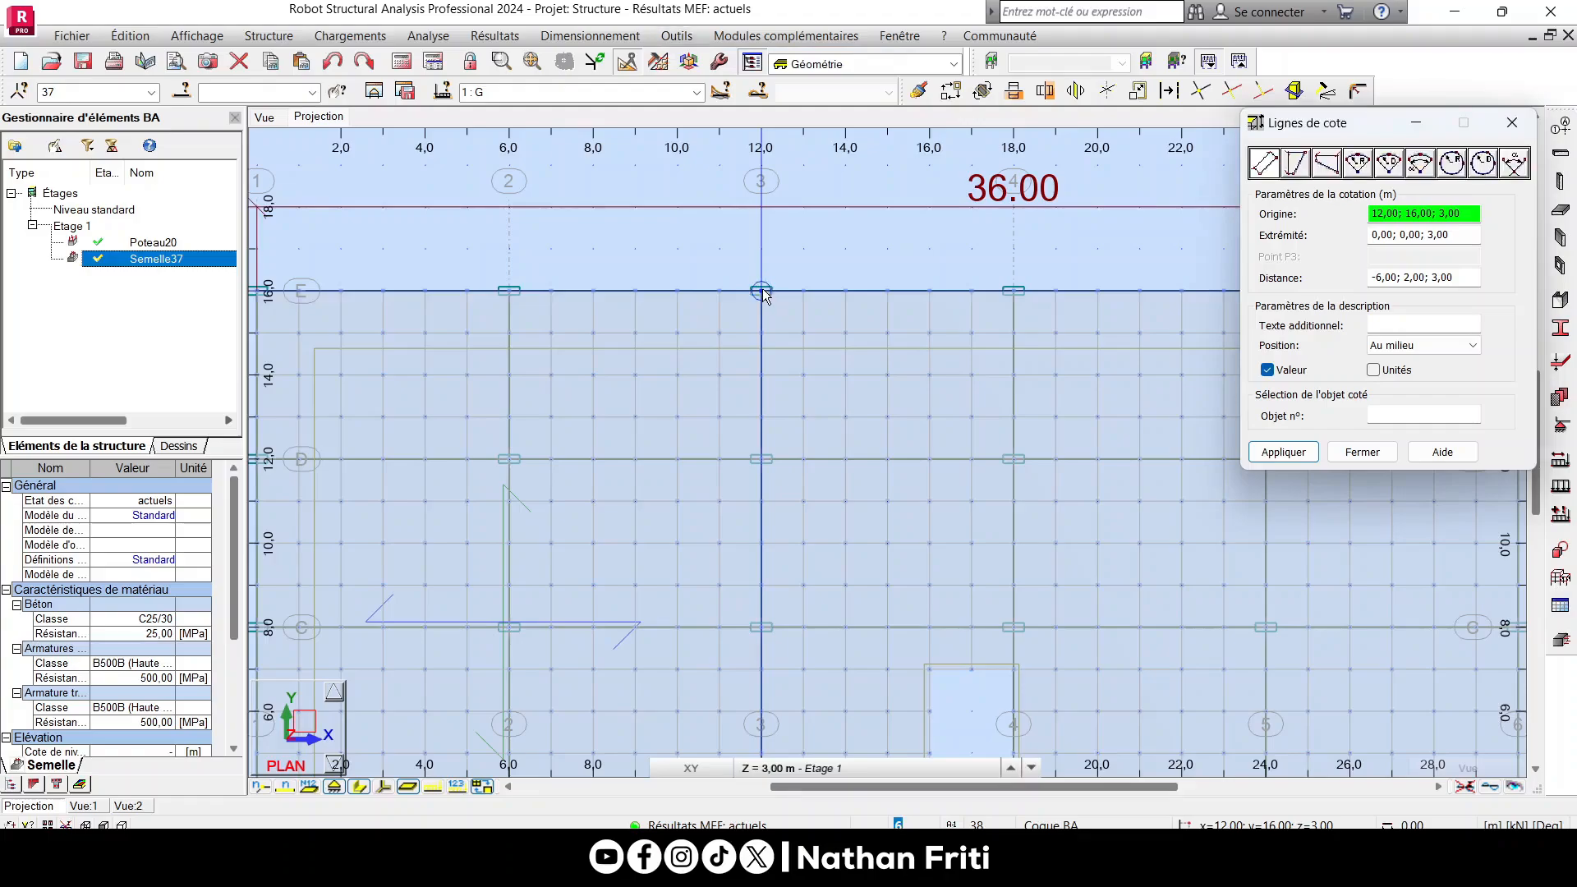
left_click(763, 291)
left_click(766, 455)
left_click(805, 447)
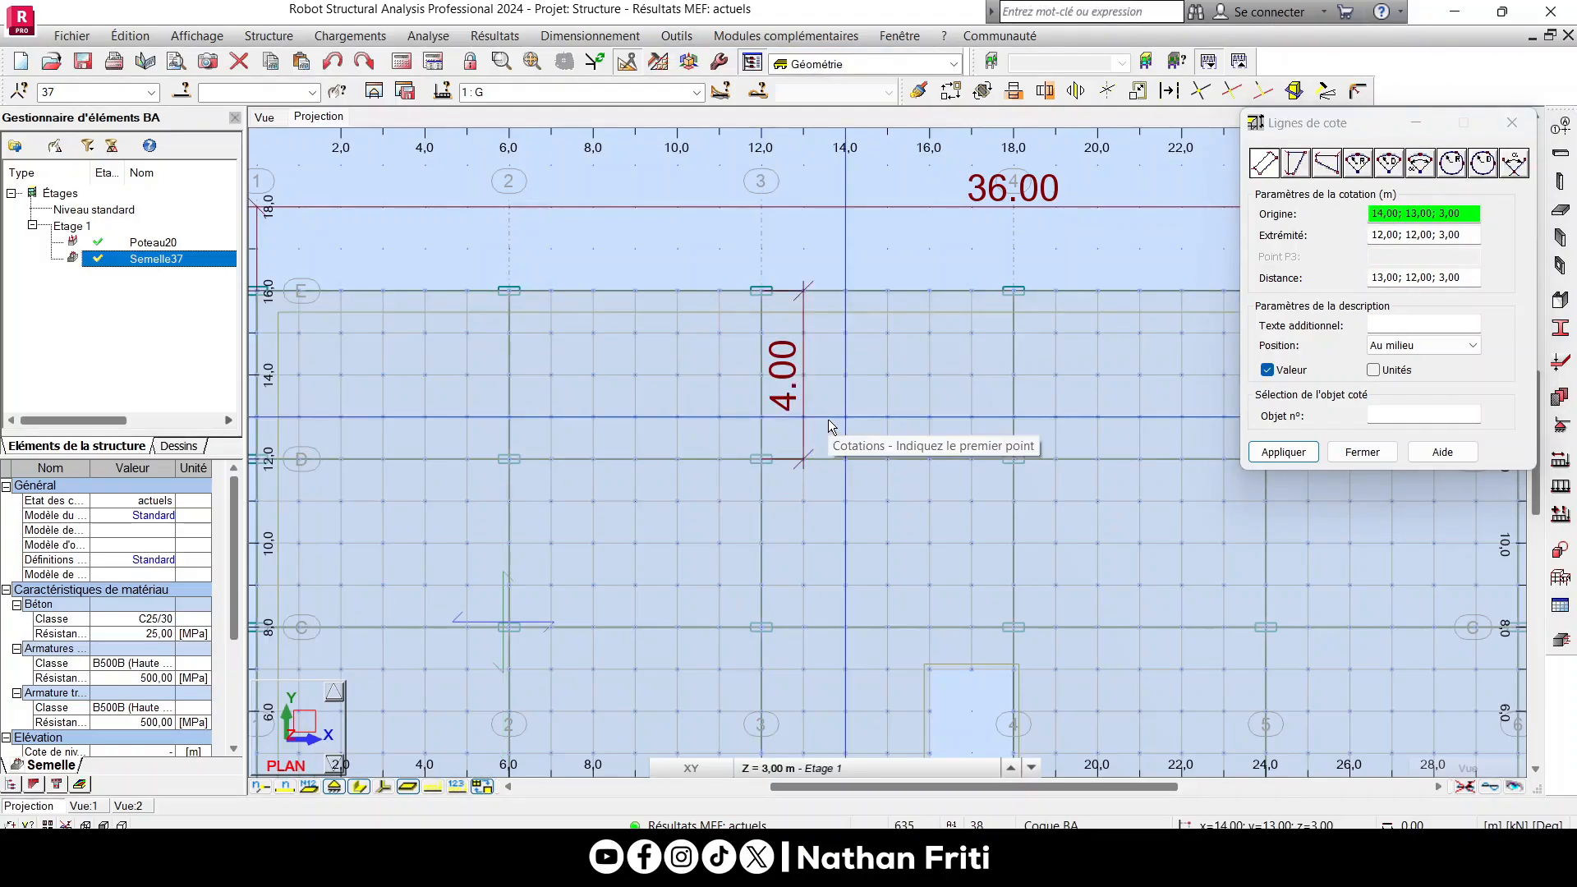
Examine the bay spacing against the building's overall length and width on the dimensioned plan.
scroll(829, 422, "down", 3)
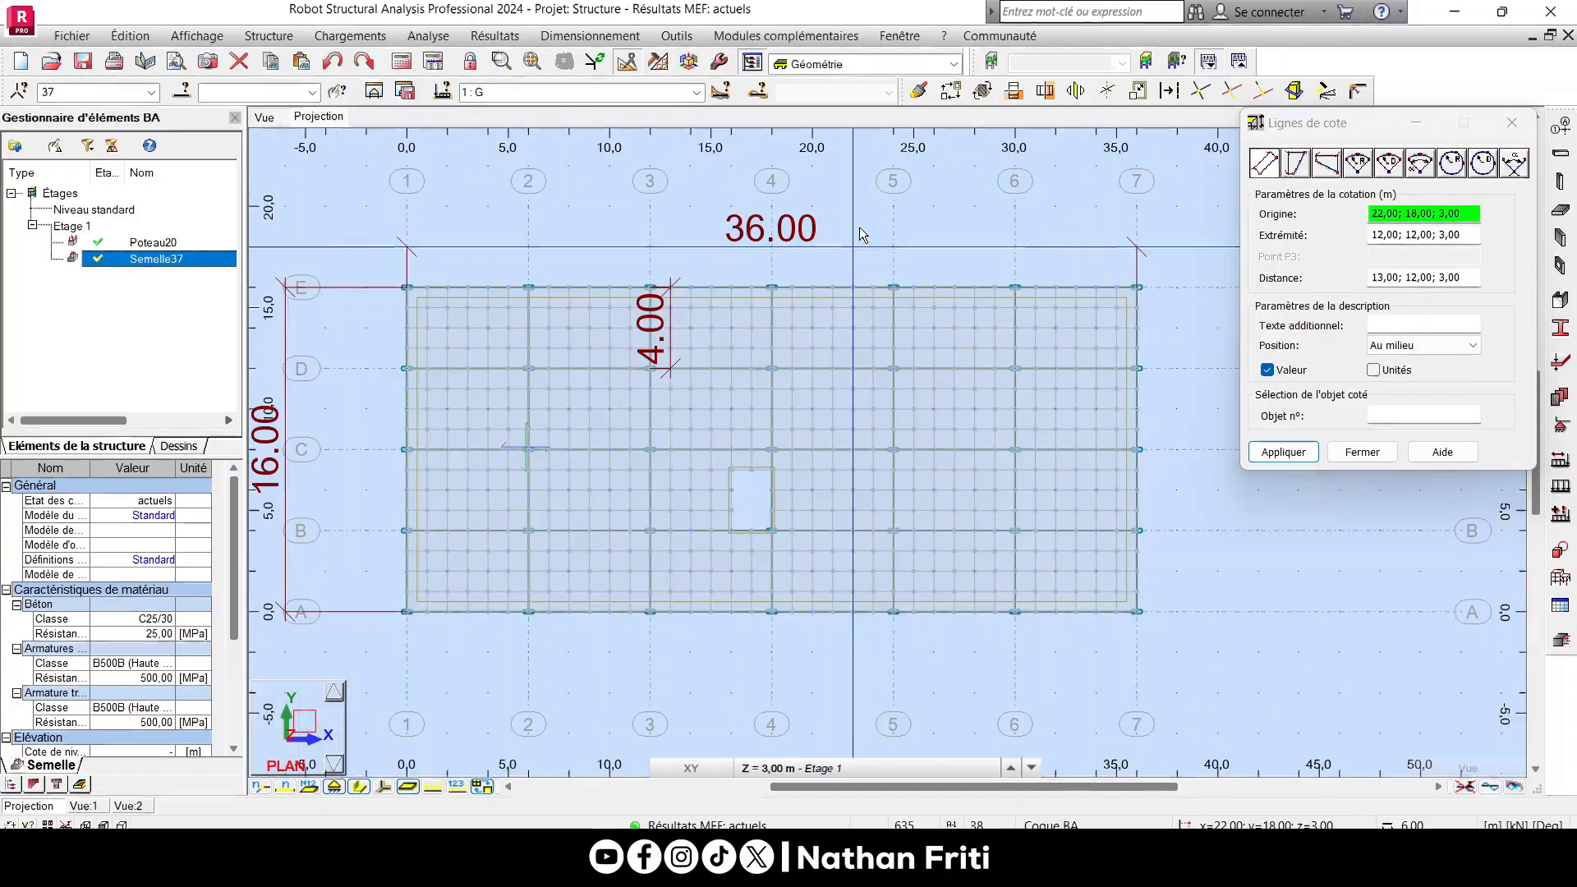
middle_click_drag(590, 372, 600, 436)
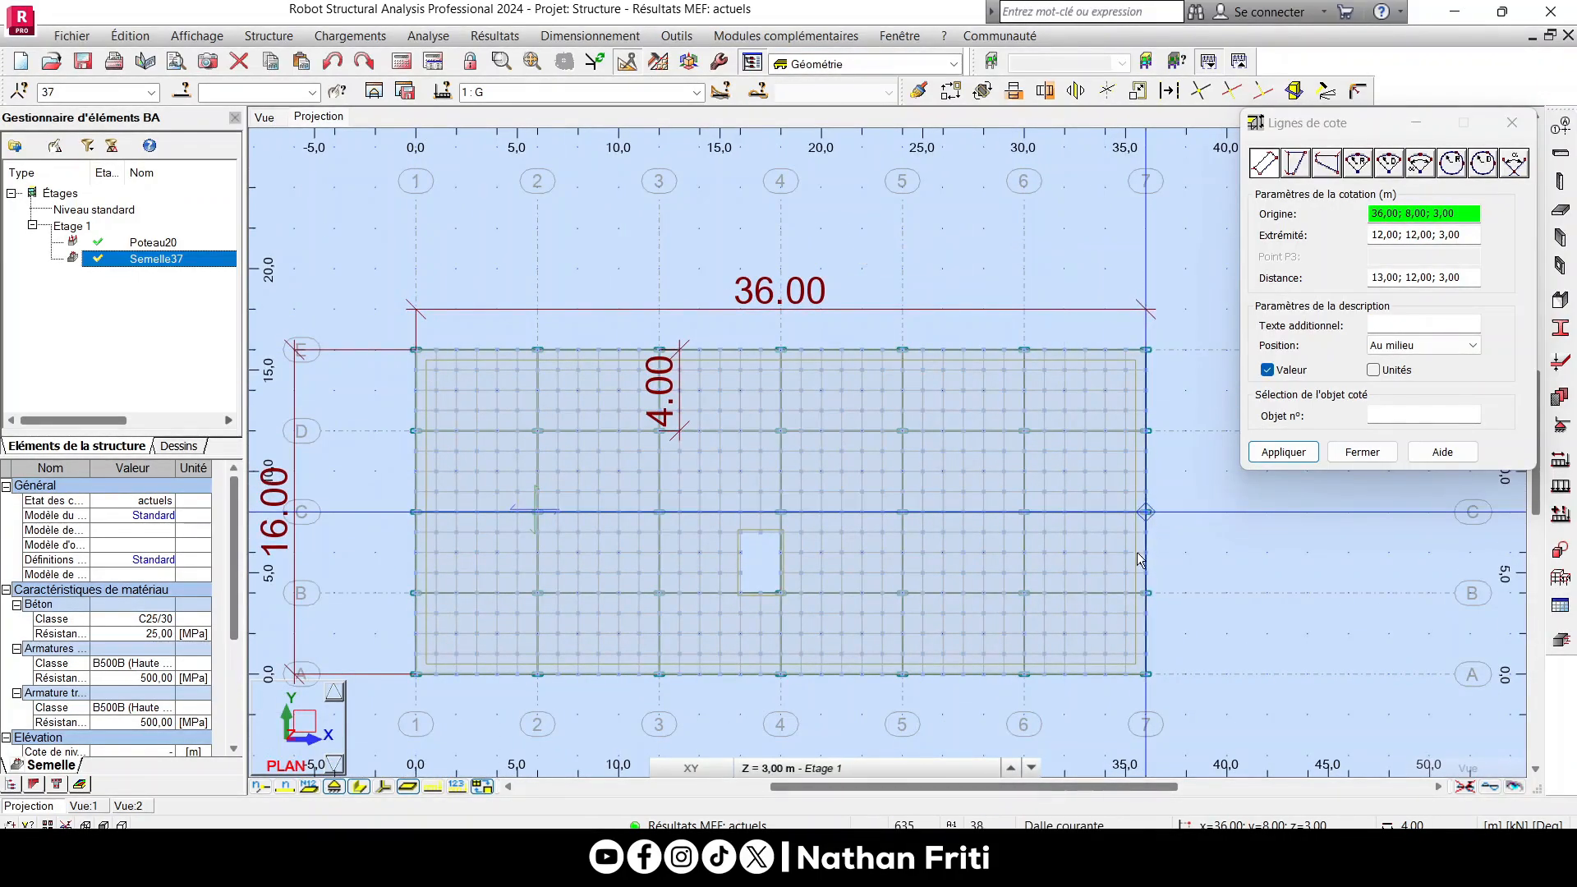
scroll(1066, 620, "up", 4)
scroll(919, 493, "down", 4)
scroll(995, 525, "down", 1)
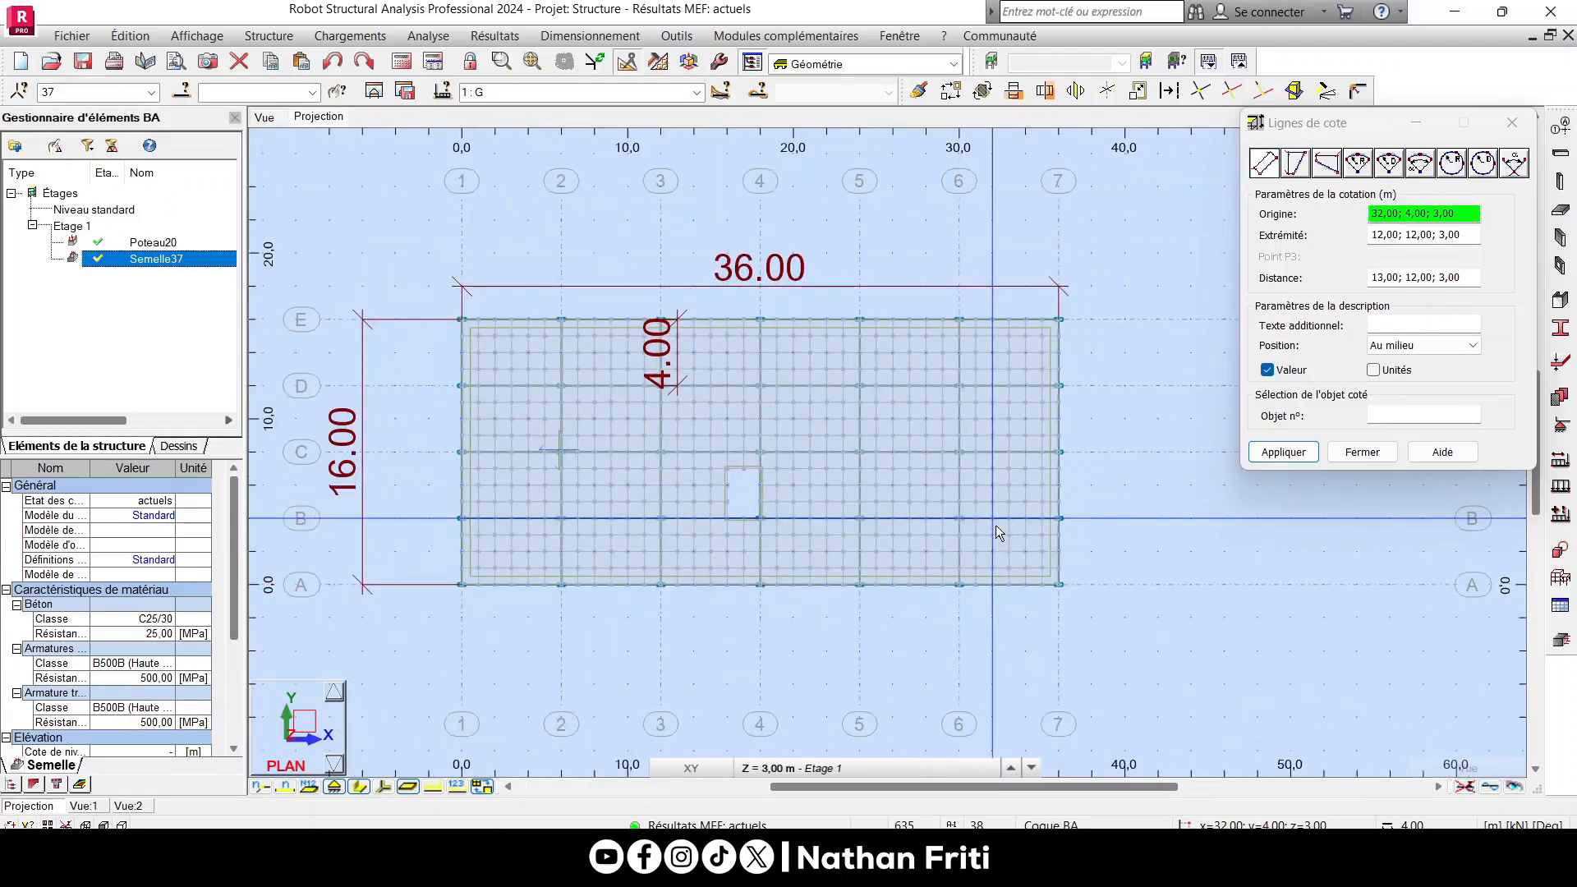
scroll(621, 322, "up", 1)
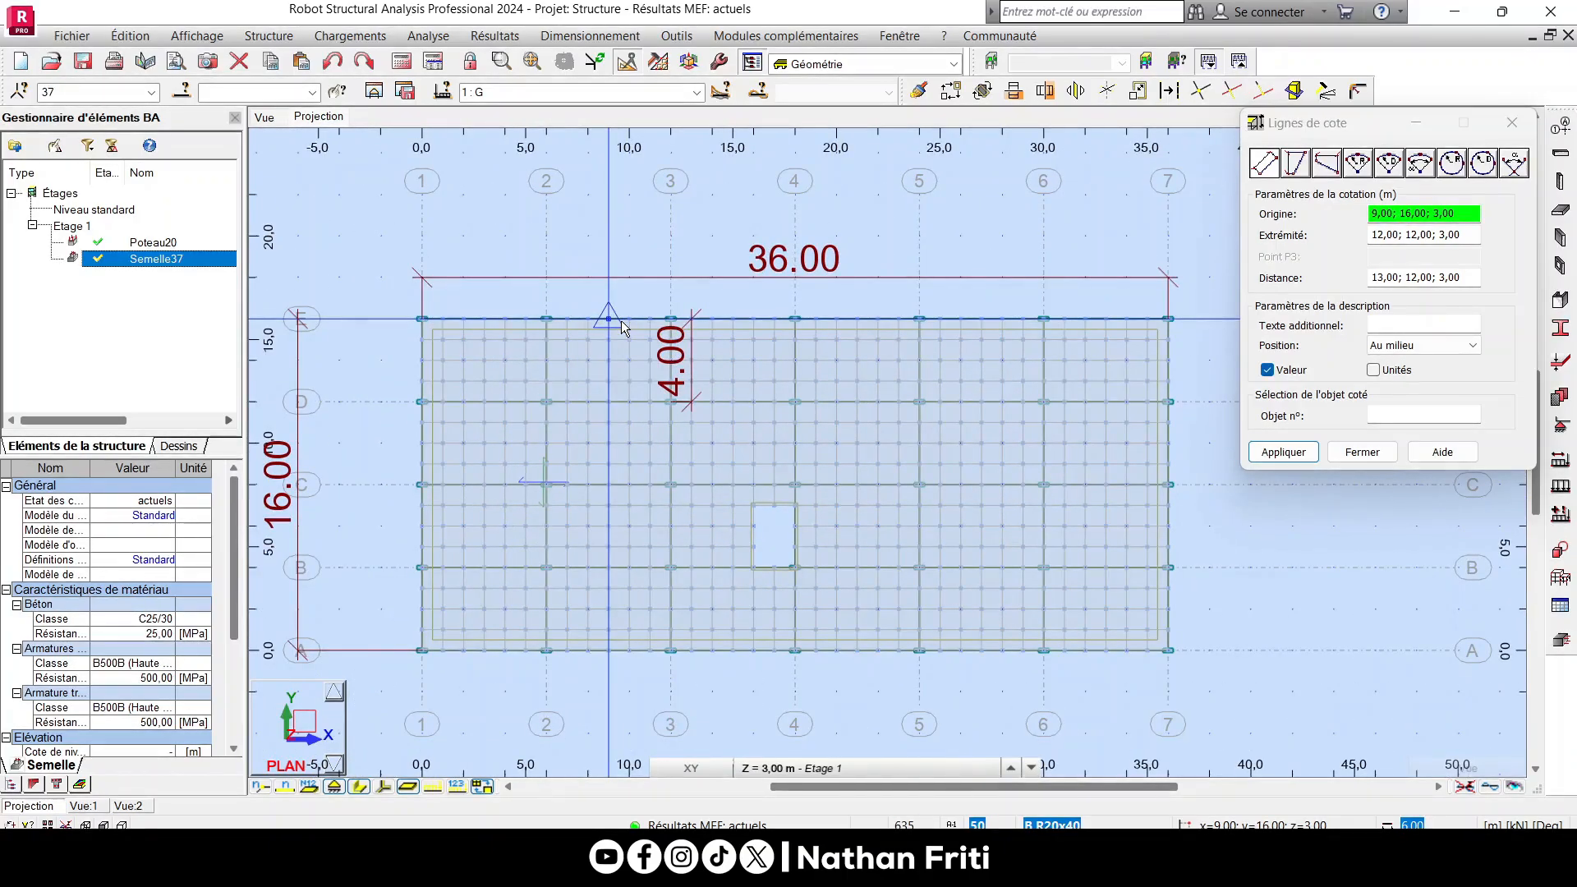
scroll(788, 651, "up", 3)
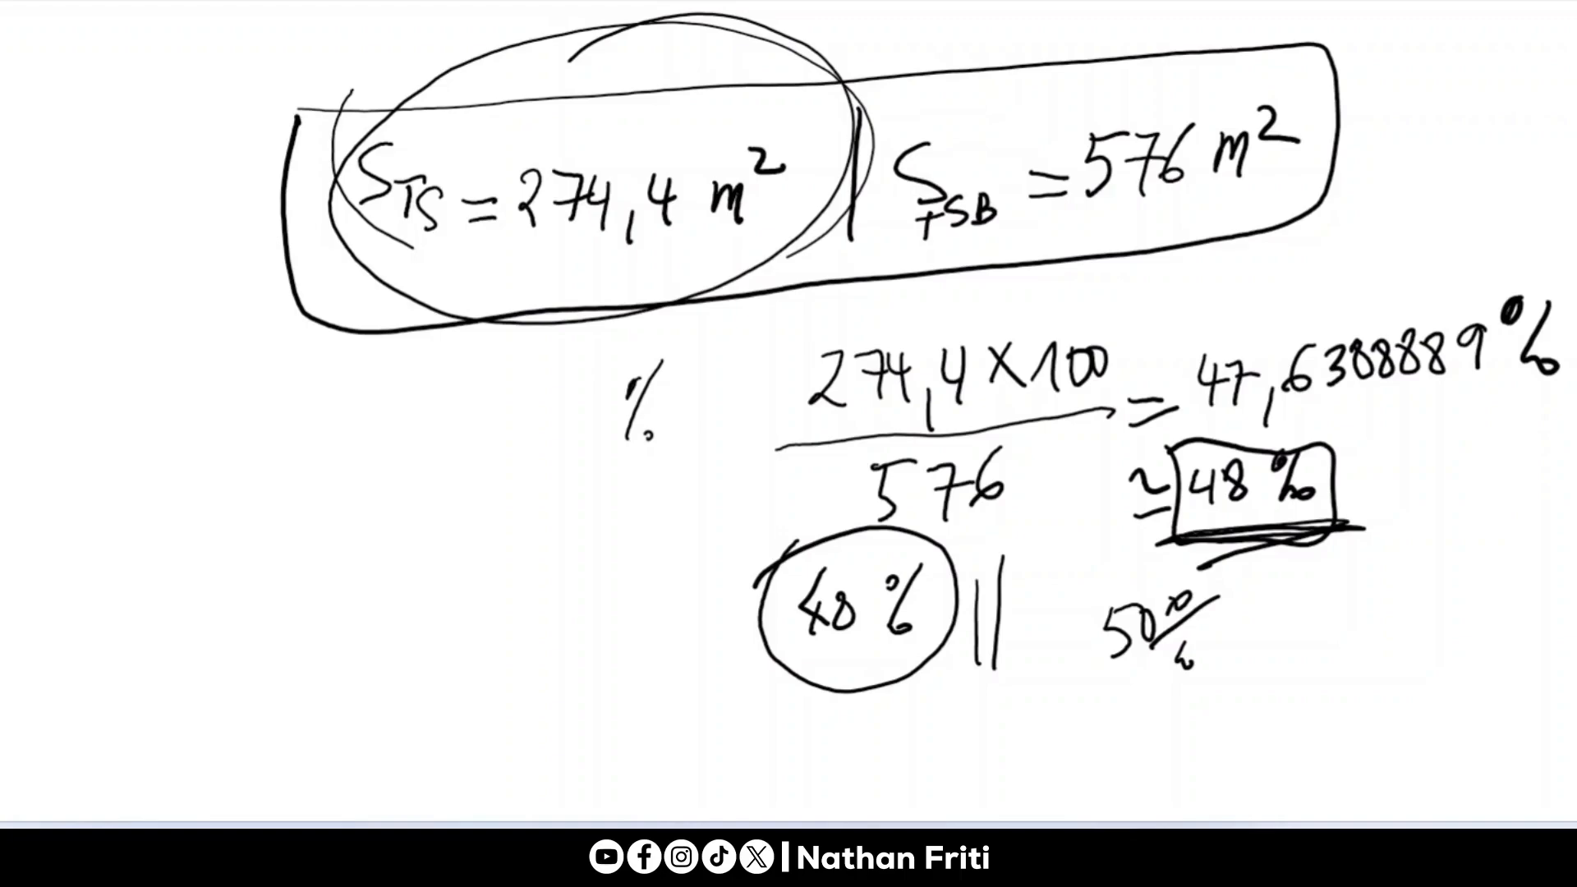
On the whiteboard, link the circled 48 % to the 50 % limit with a curved stroke and mark the limit.
left_click_drag(909, 689, 1107, 676)
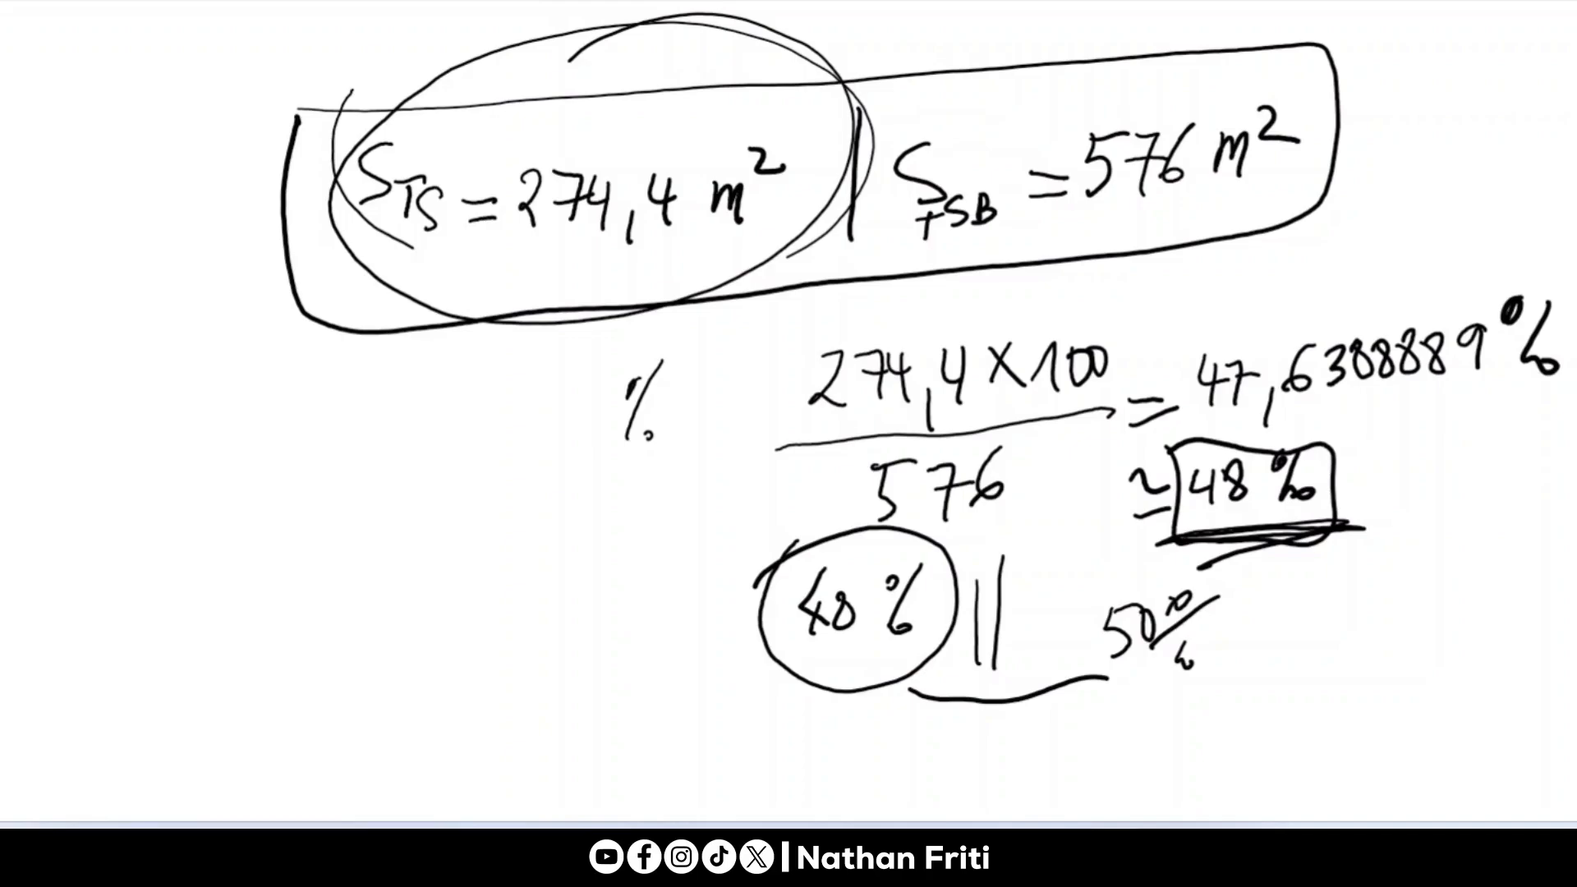
left_click_drag(1057, 612, 1200, 566)
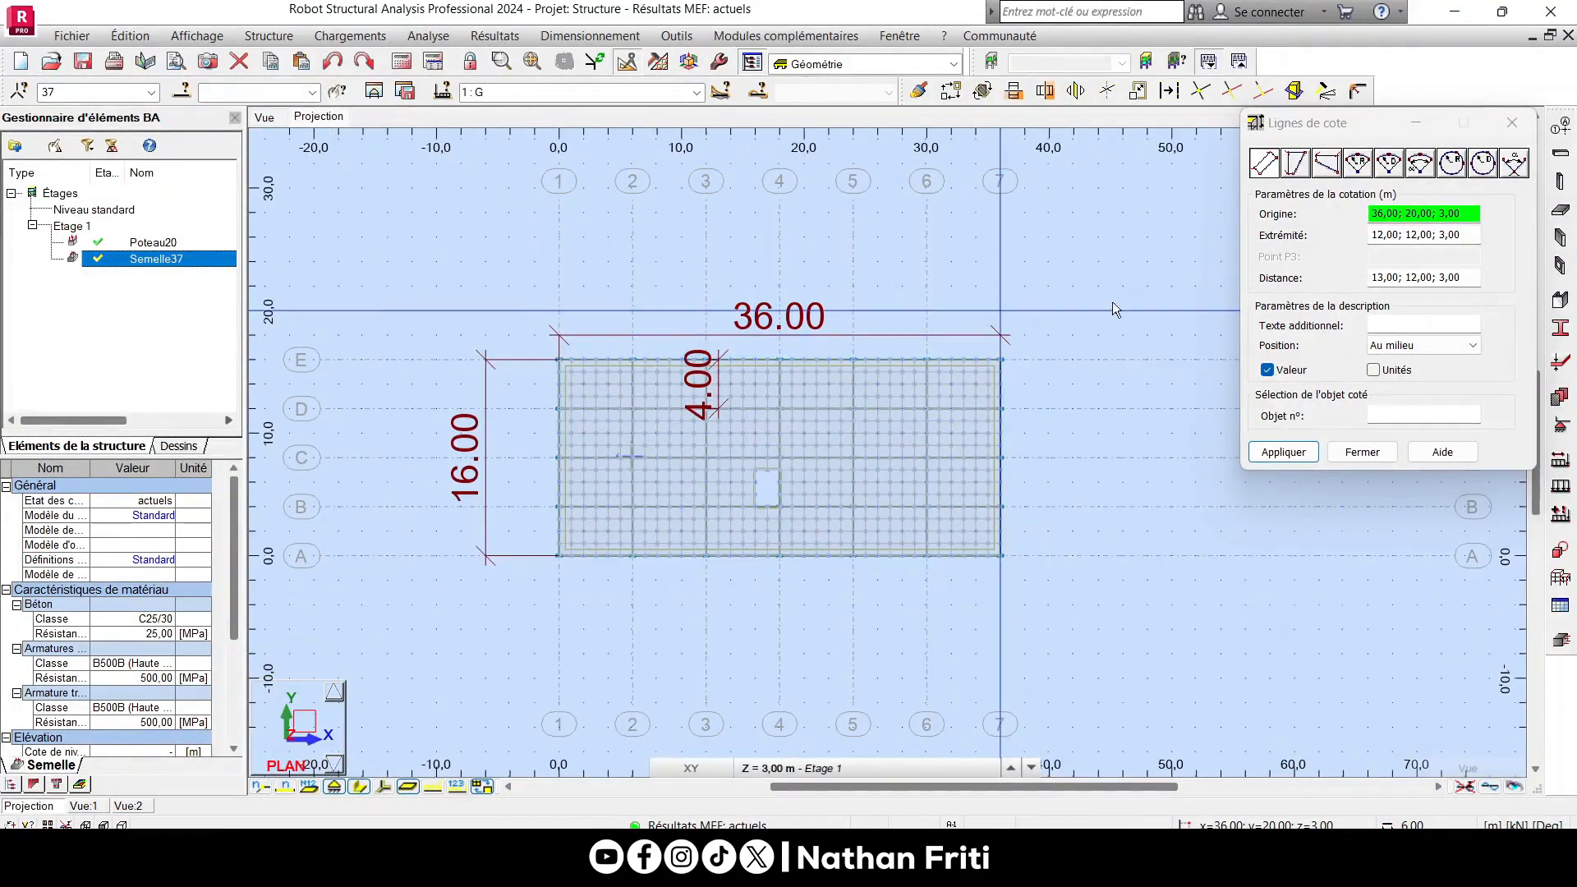
Delete the bay, length and width dimension lines from the plan, end dimensioning, and save the project.
right_click(786, 241)
left_click(891, 275)
scroll(661, 388, "up", 3)
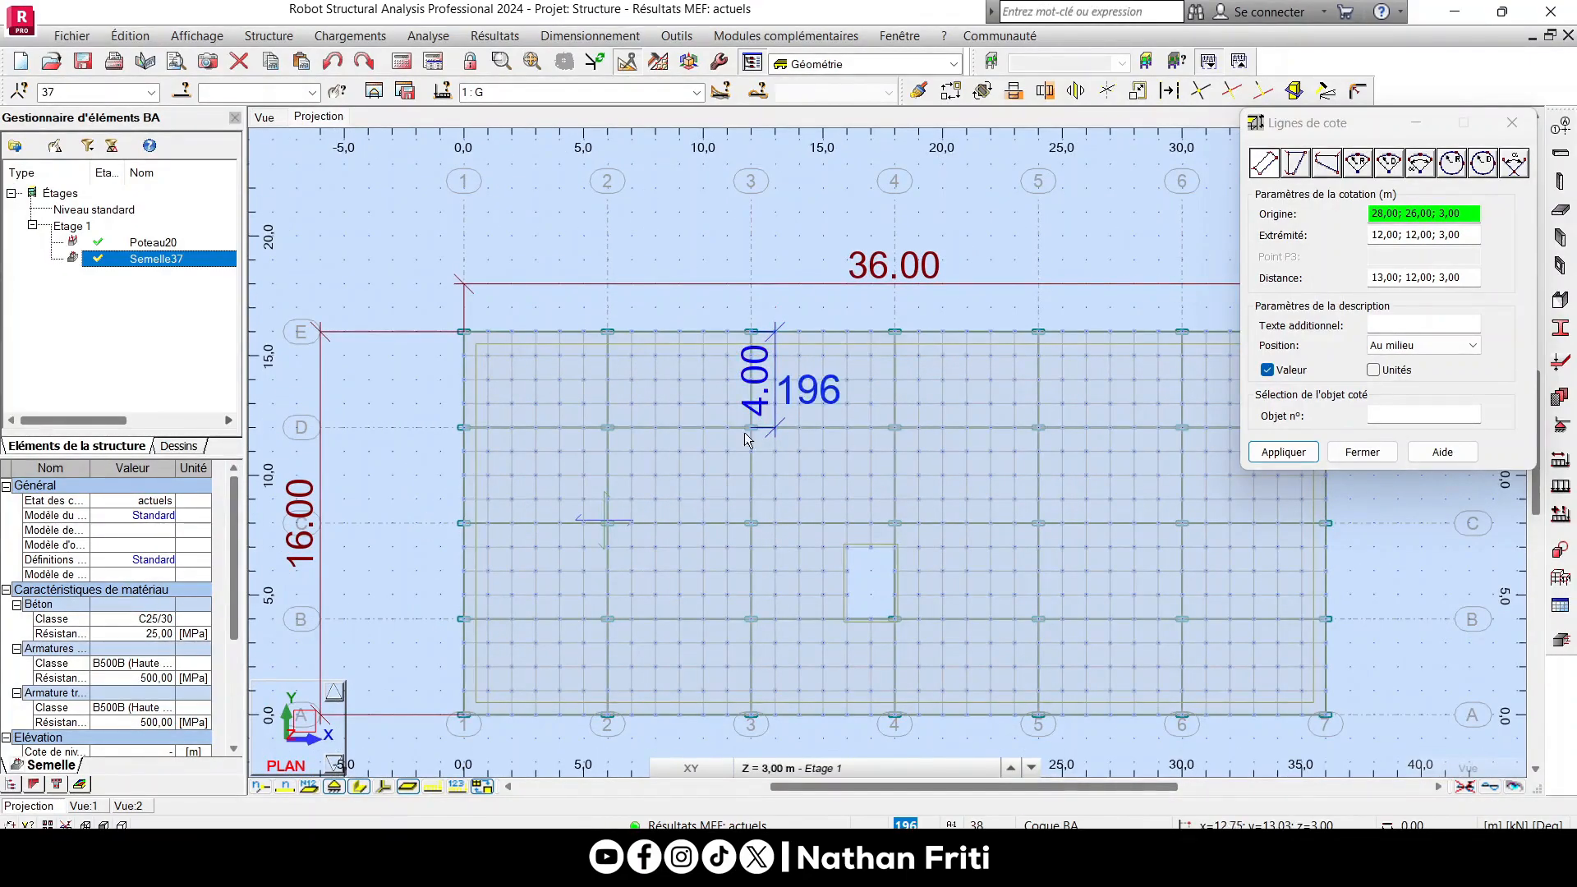
left_click(239, 62)
left_click(949, 281)
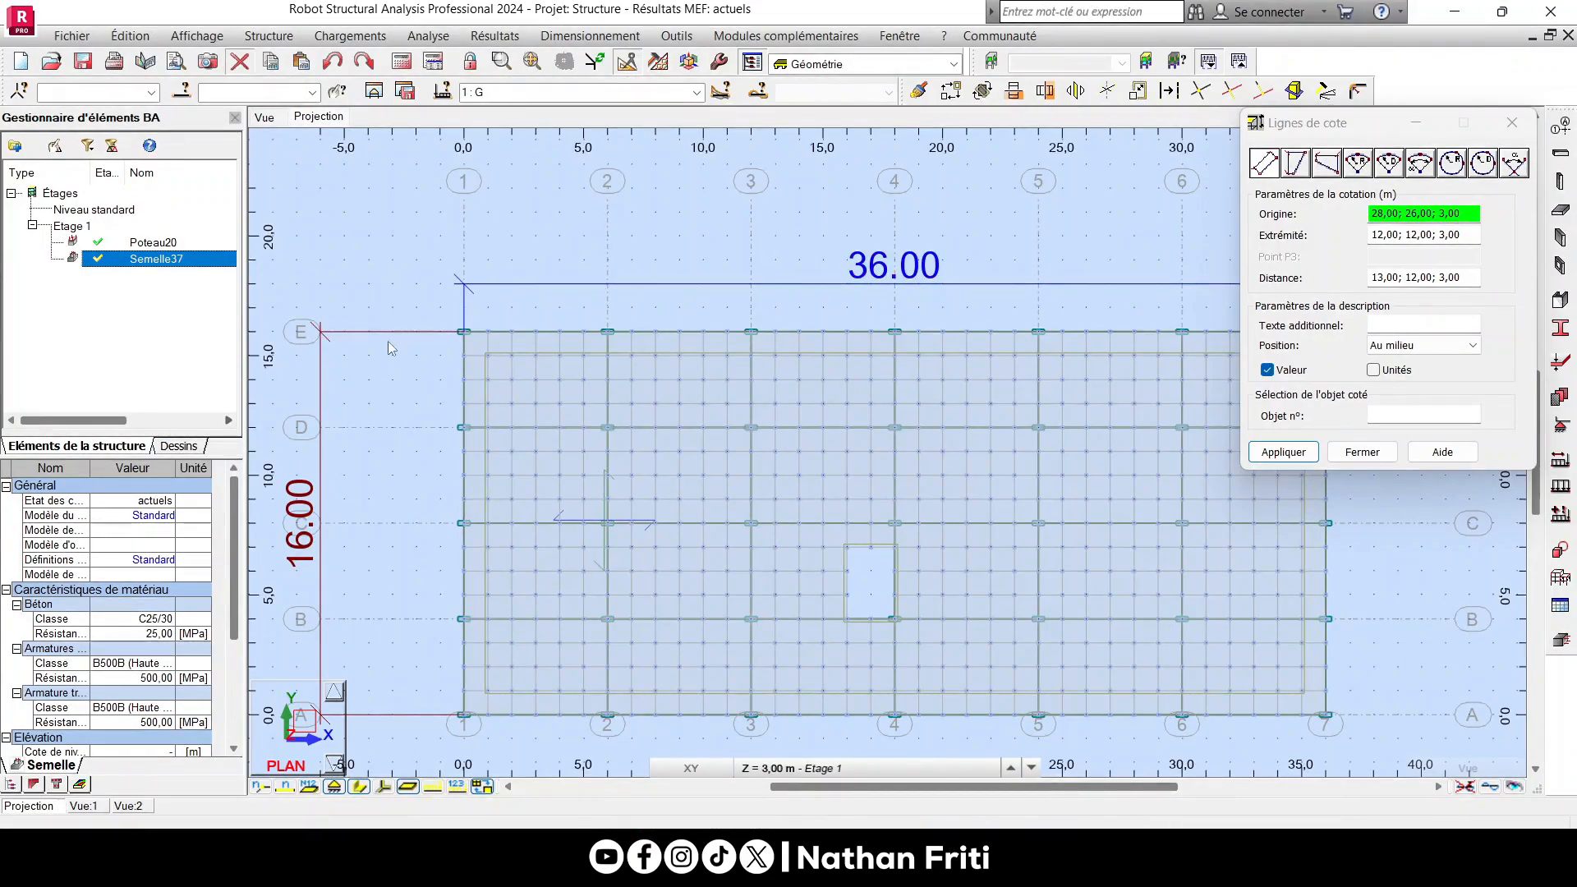
key("Delete")
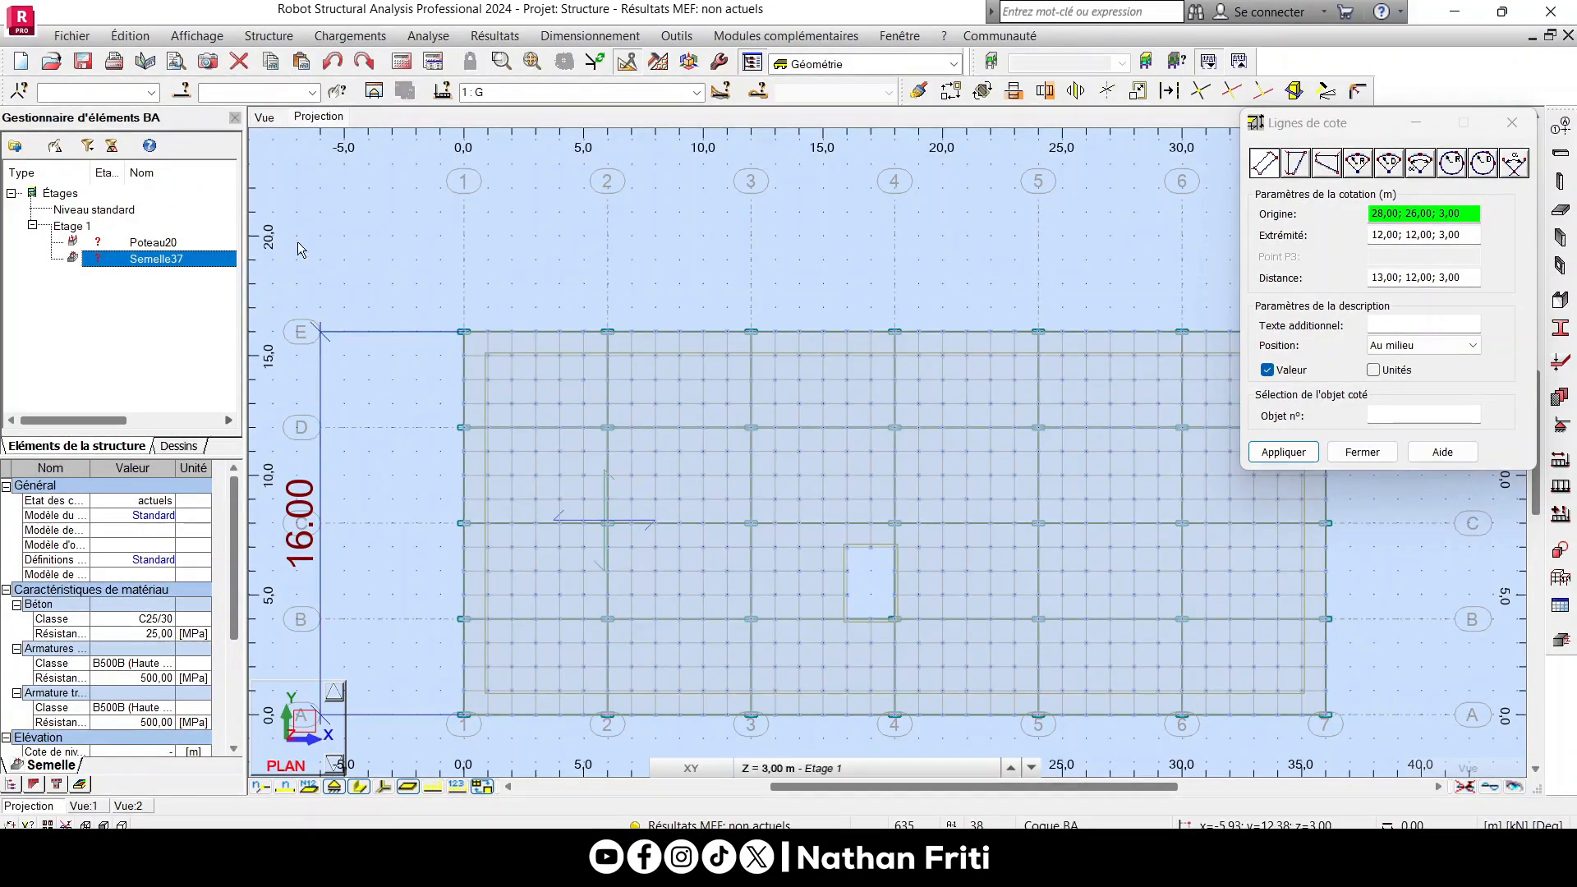
left_click(239, 62)
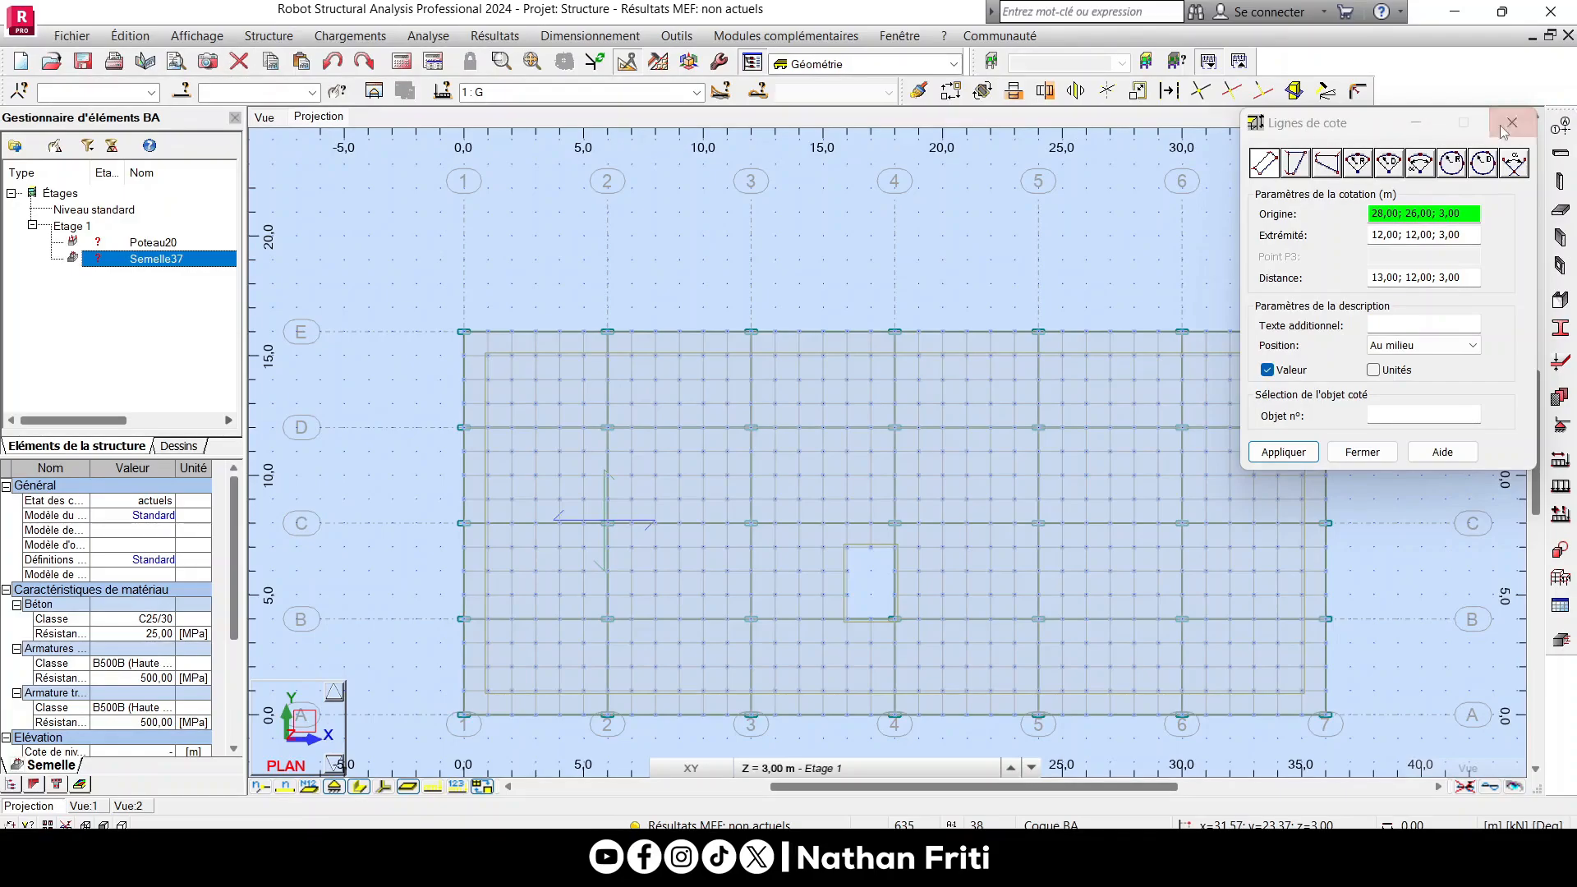
left_click(1512, 122)
left_click(81, 64)
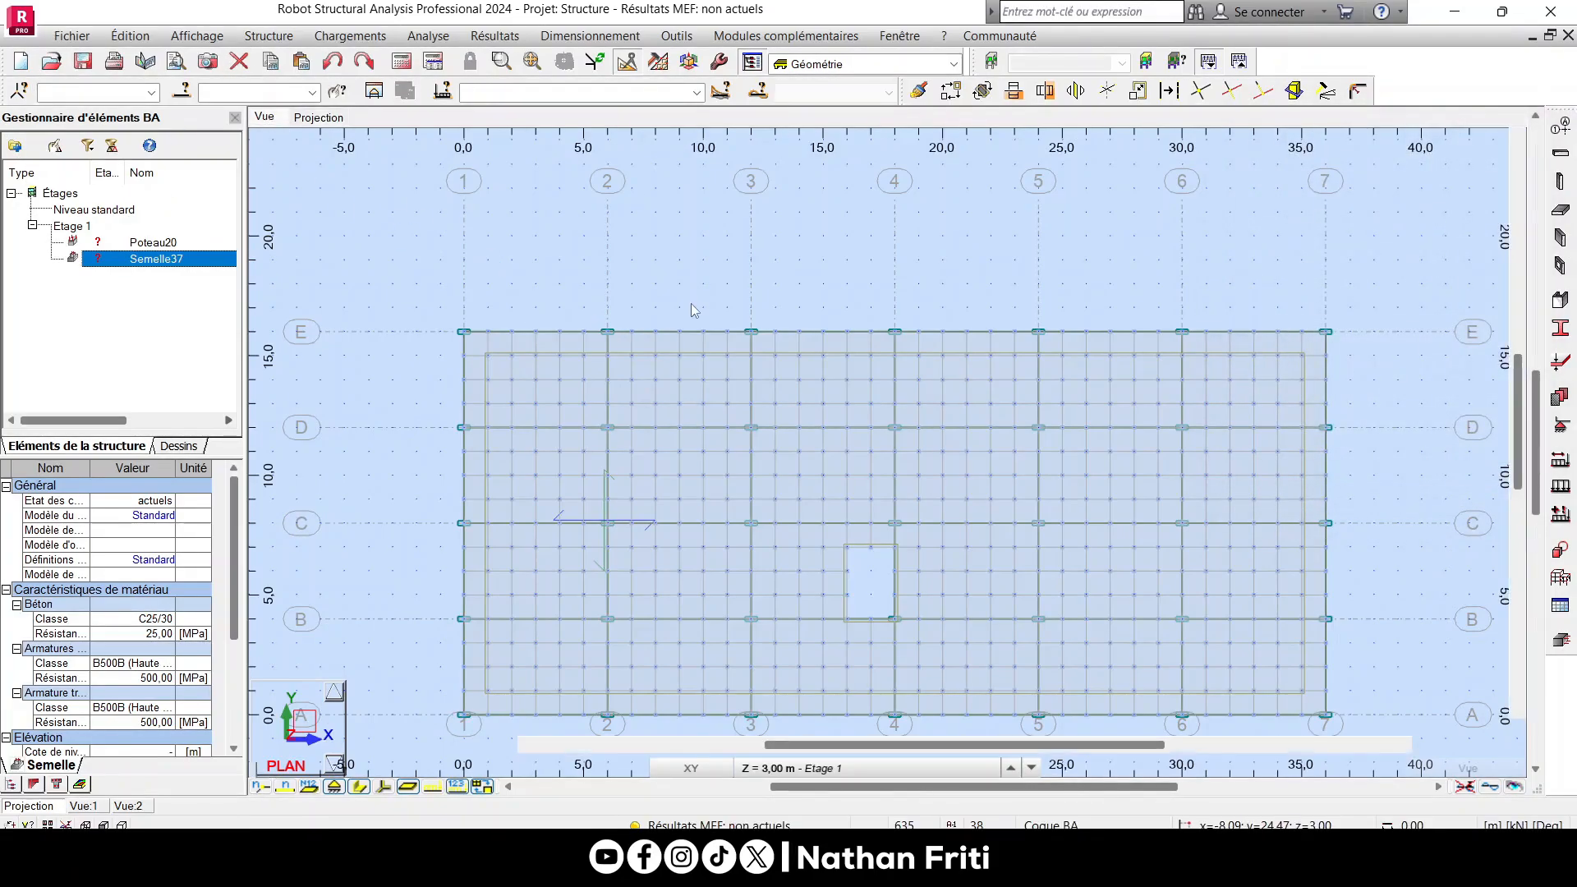
Switch to the 3D view of the whole building and orbit it to face its front side.
key("ctrl+alt+0")
scroll(721, 312, "down", 3)
scroll(575, 304, "up", 4)
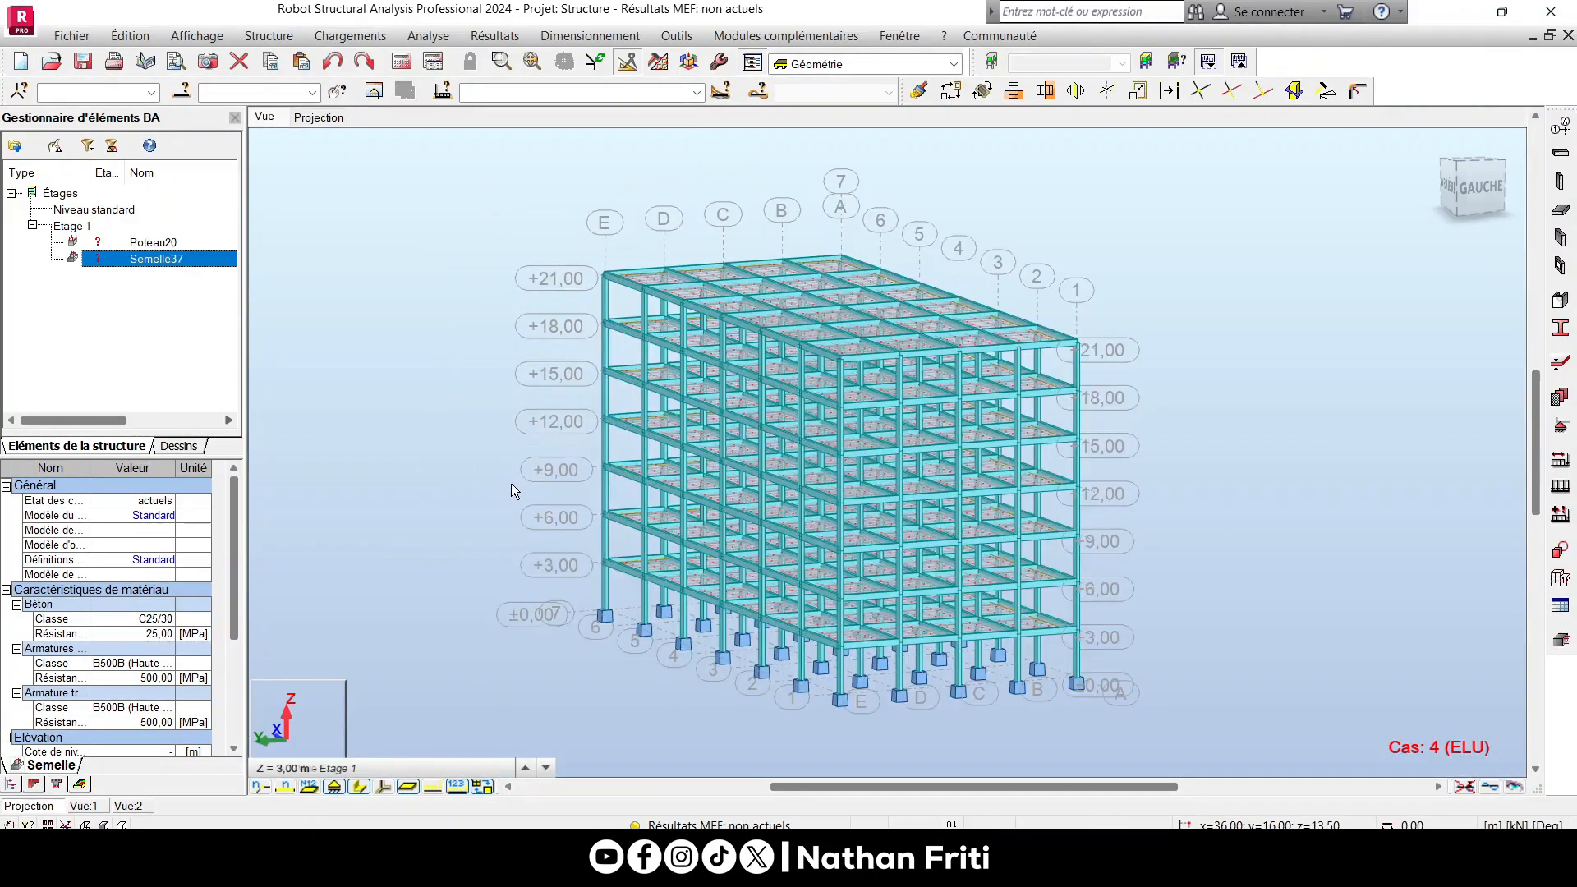
right_click(1082, 339)
left_click(1133, 416)
left_click_drag(1133, 415, 844, 460)
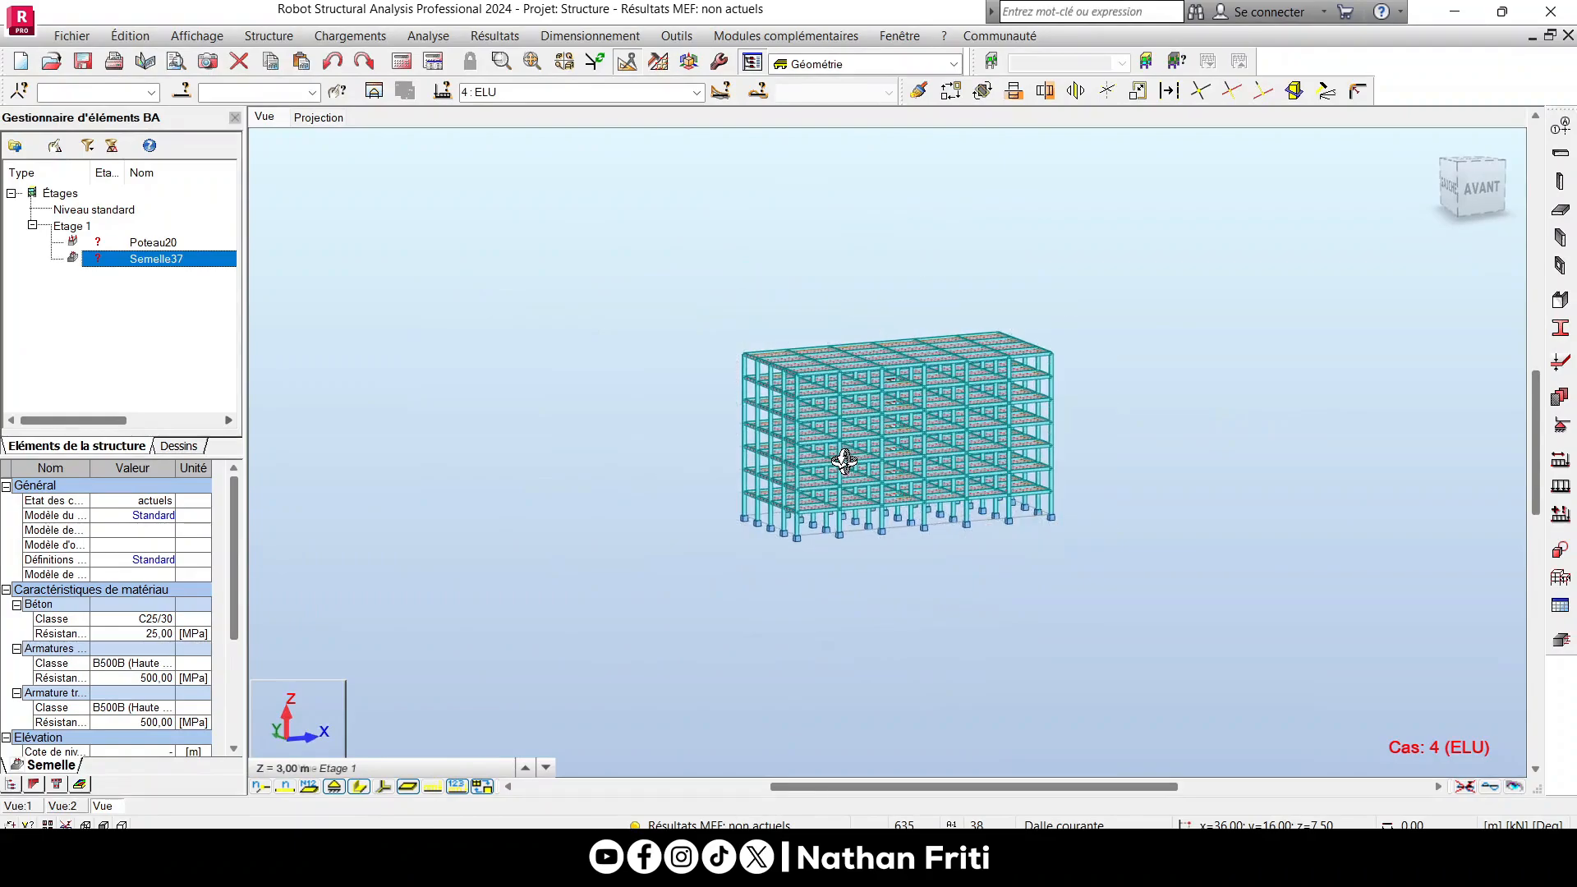
Try to add one Z construction line from position 0,00 with 3 m spacing and Valeur labelling, and apply it.
left_click(1565, 129)
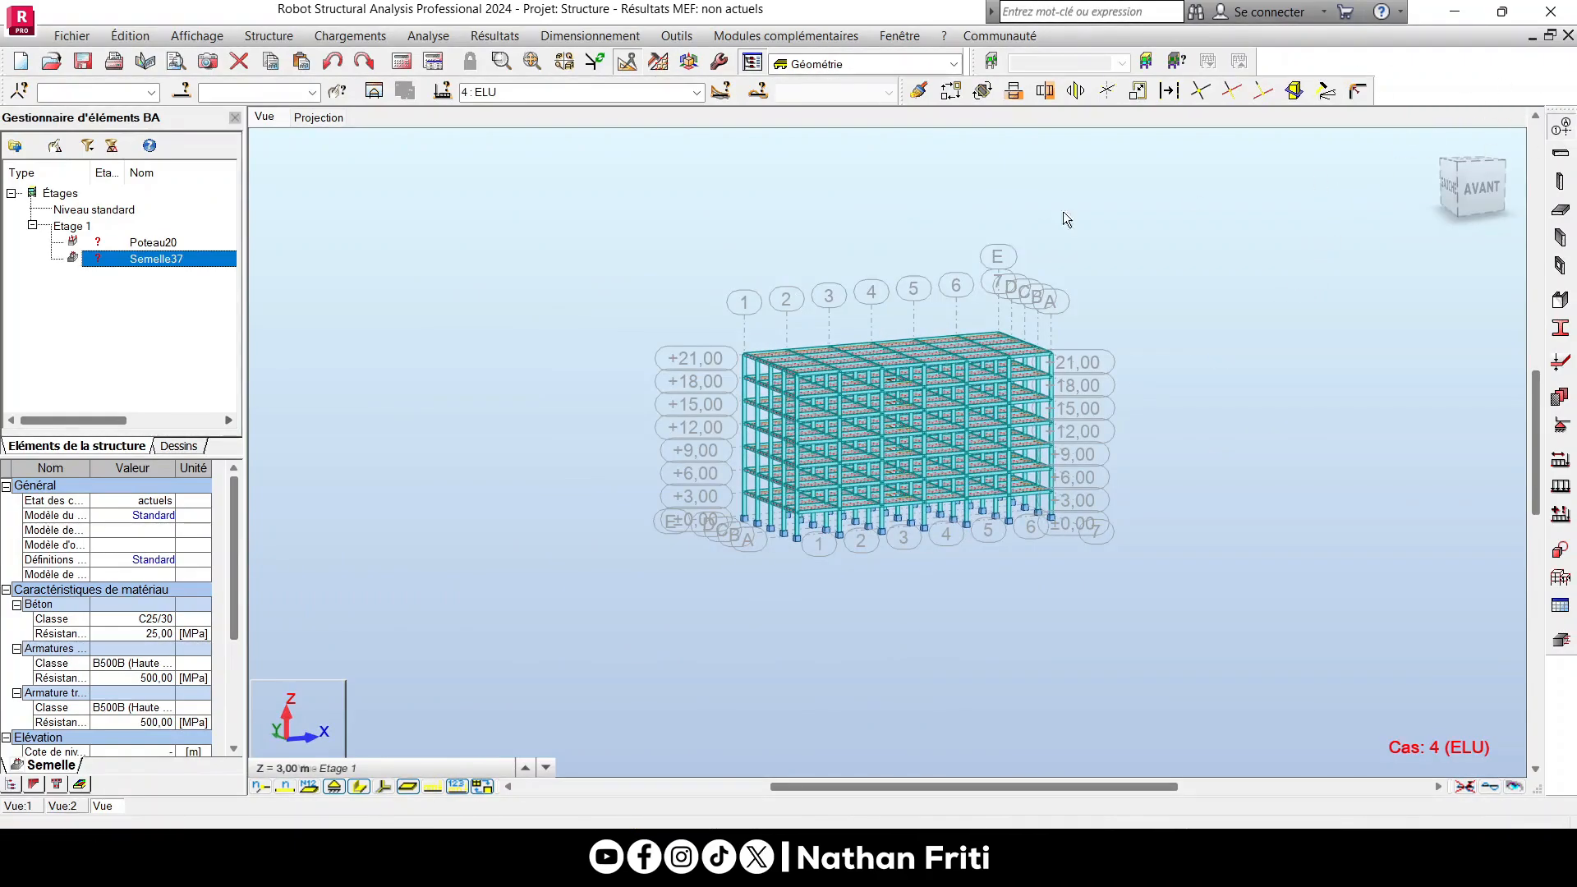
left_click(669, 241)
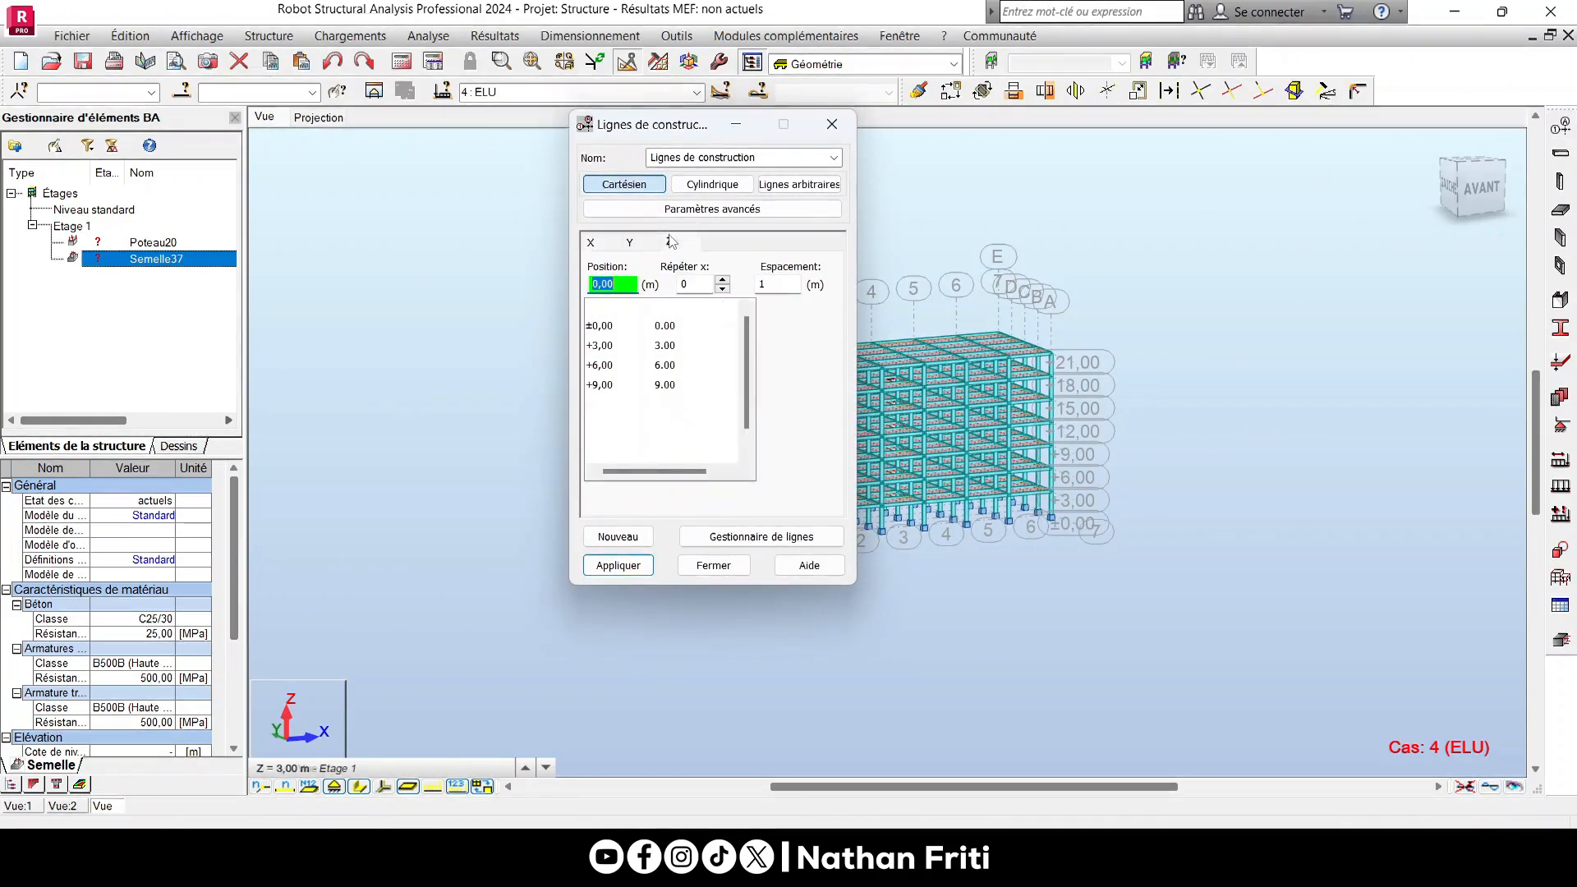
left_click(723, 280)
key("Tab")
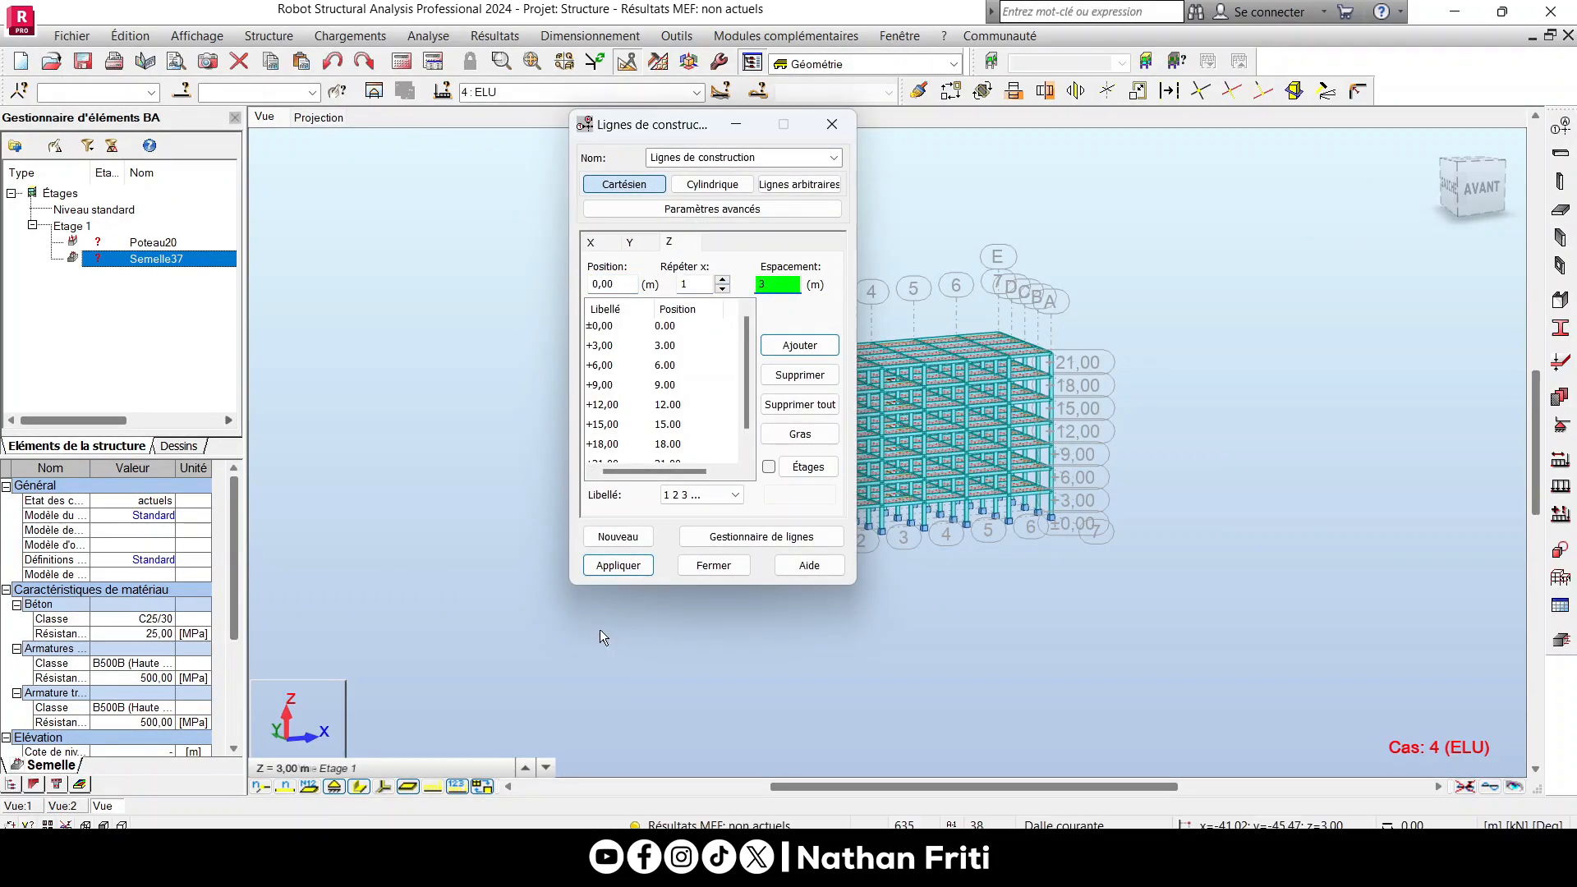
left_click(701, 494)
left_click(678, 538)
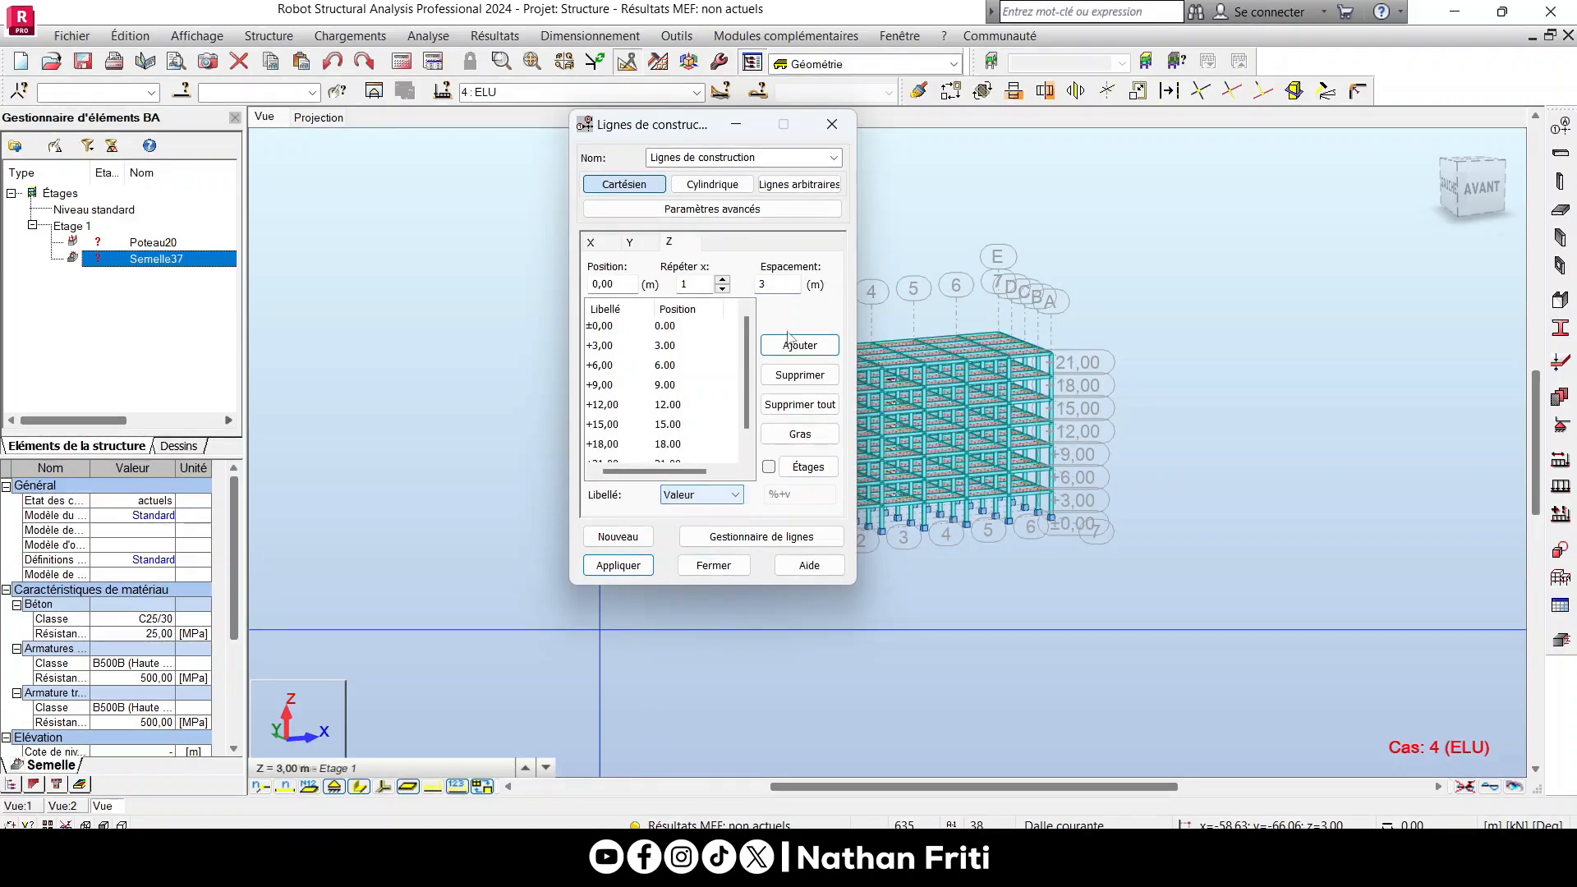
left_click(800, 345)
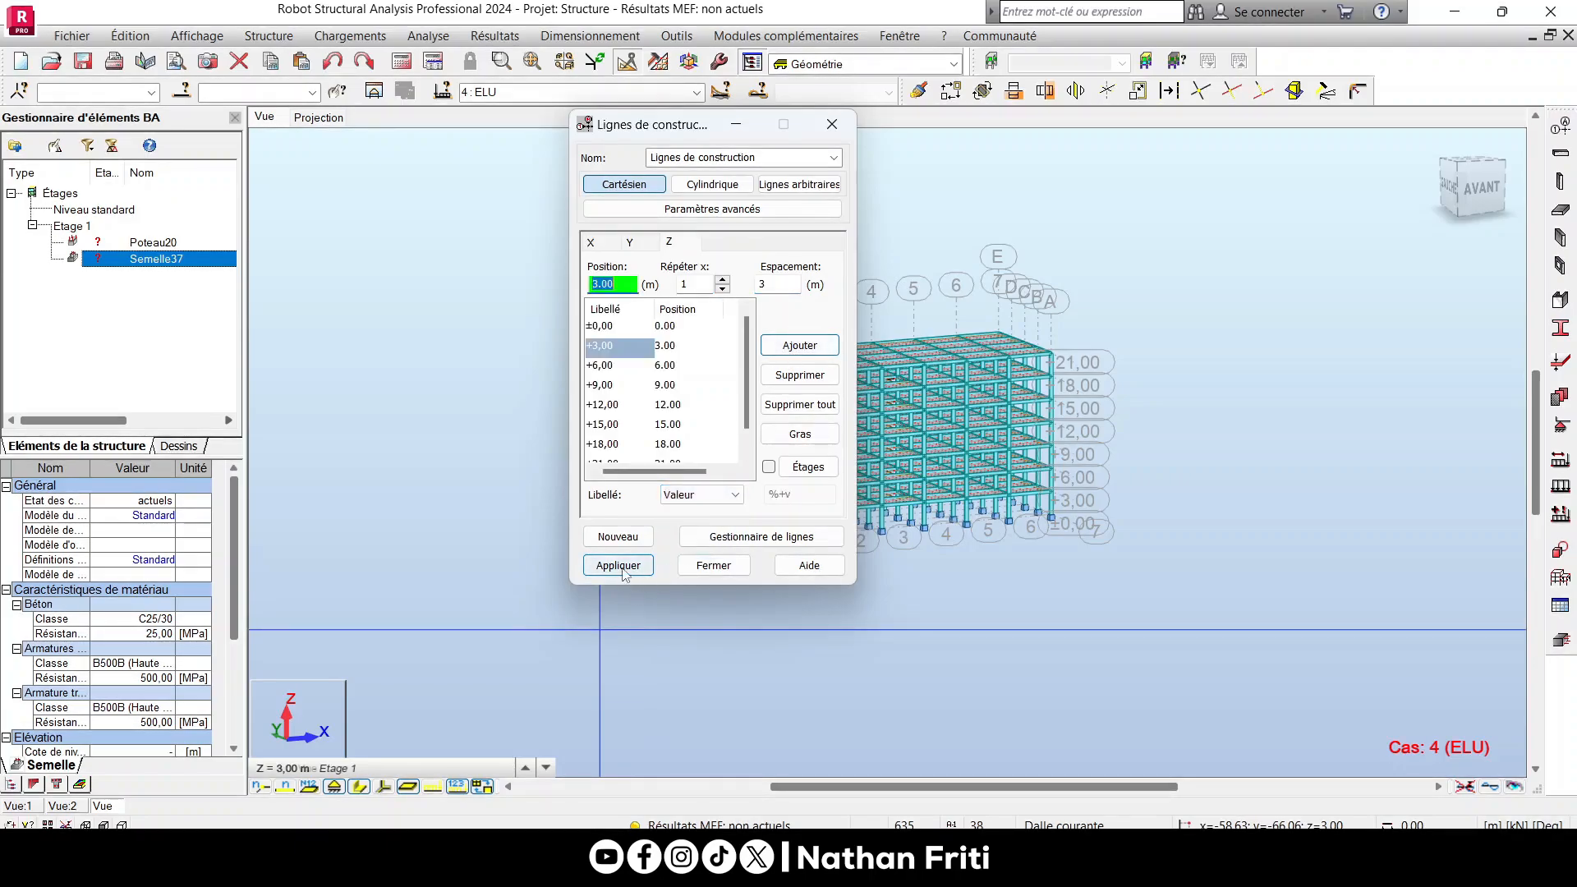
left_click(622, 567)
left_click(713, 565)
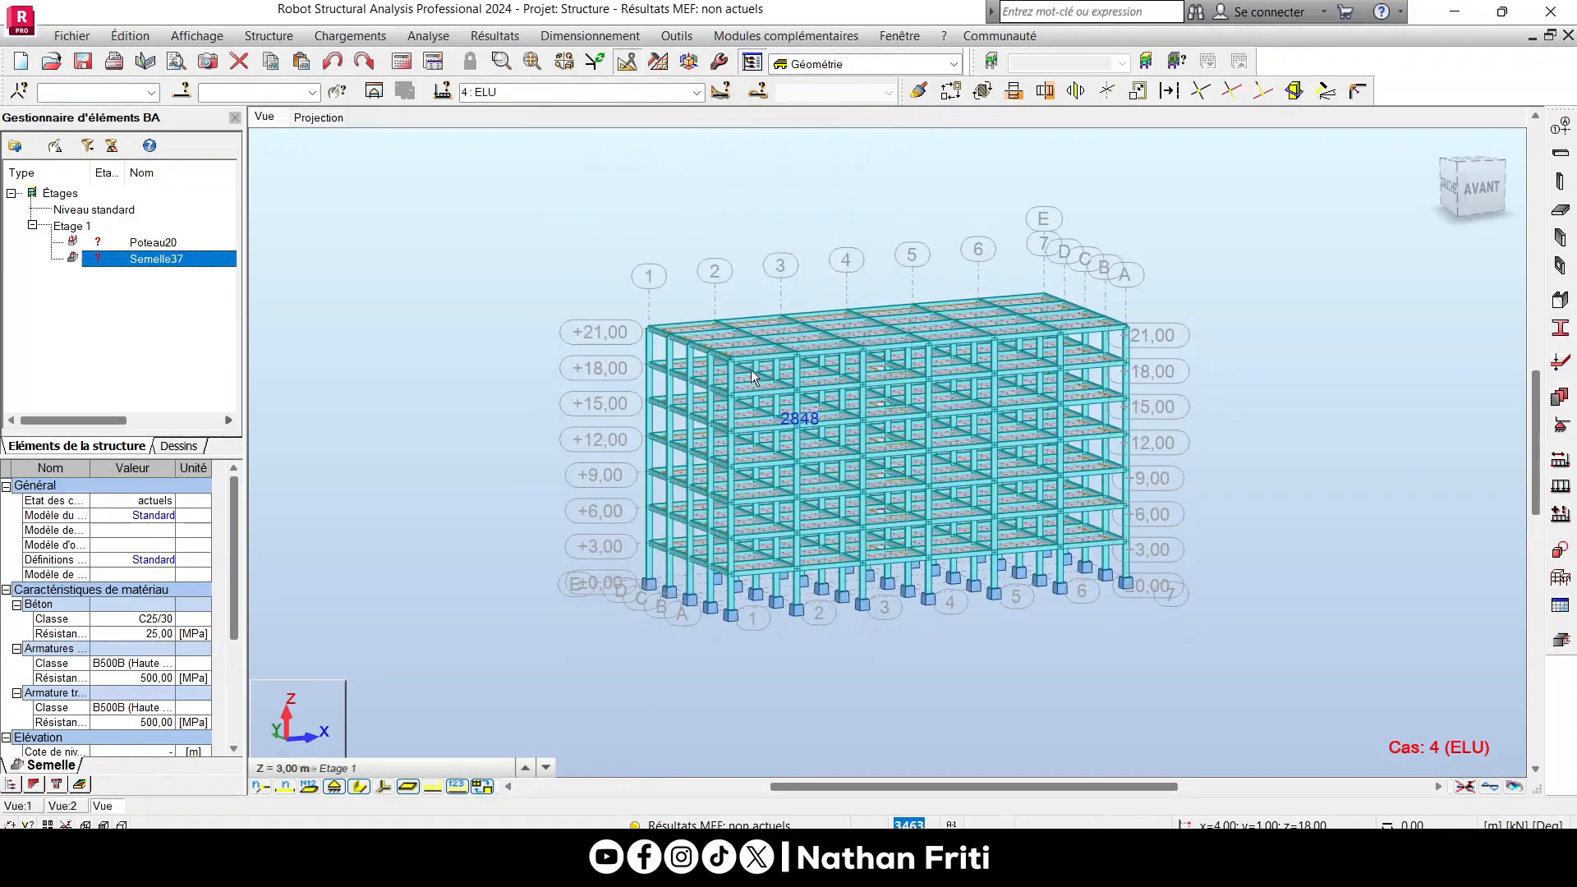
For the construction lines in the Z direction, set one repetition with a spacing of 3 m.
scroll(702, 353, "up", 3)
scroll(622, 289, "down", 2)
scroll(623, 286, "up", 2)
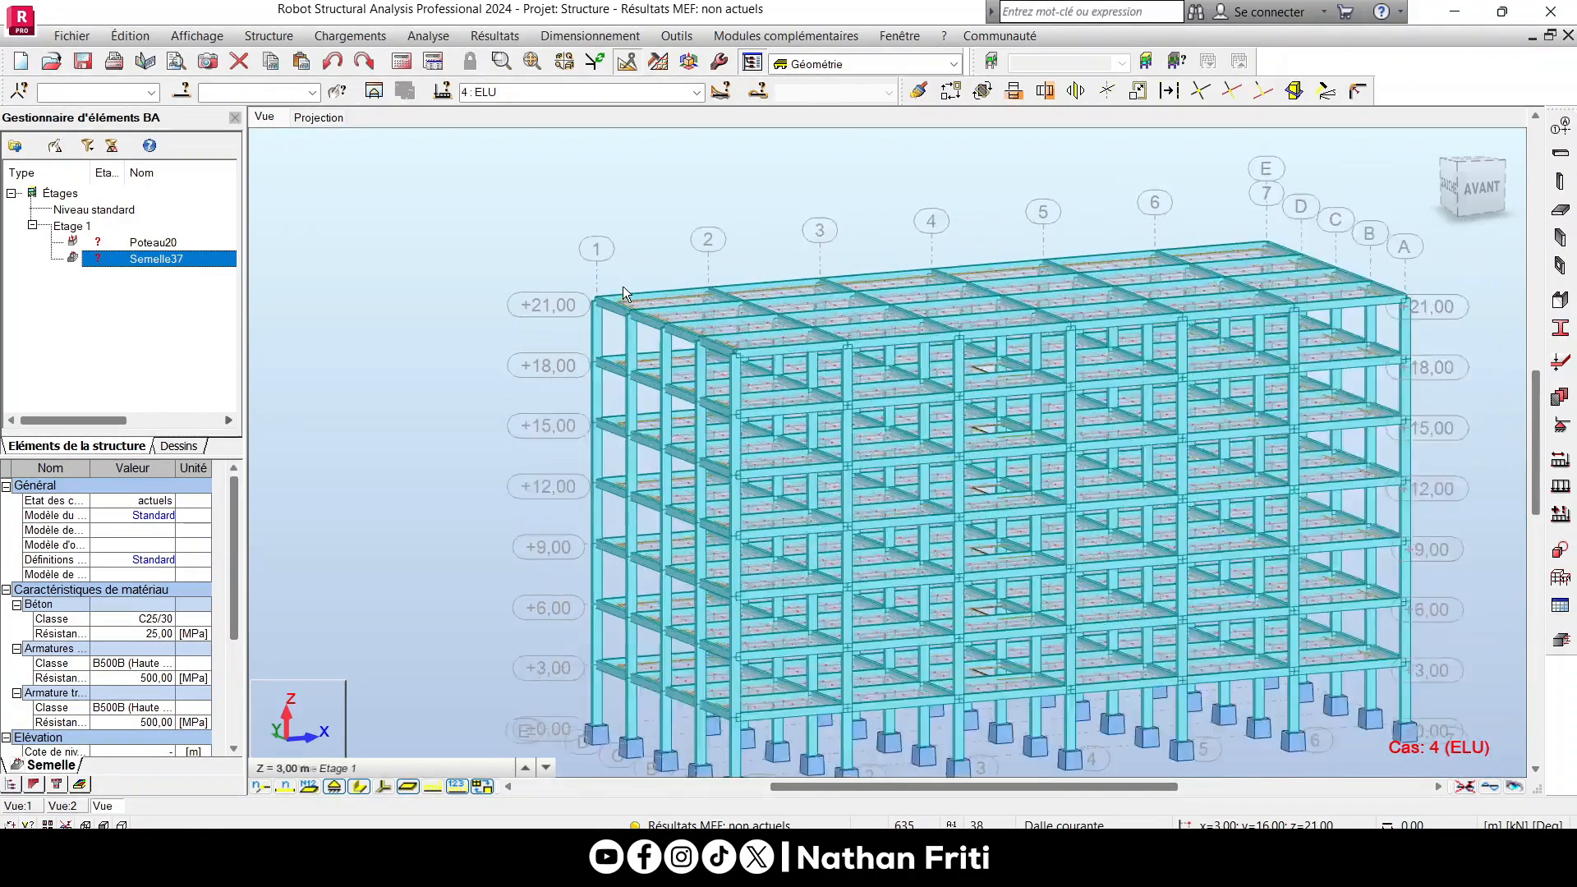
scroll(622, 286, "up", 1)
scroll(621, 283, "down", 3)
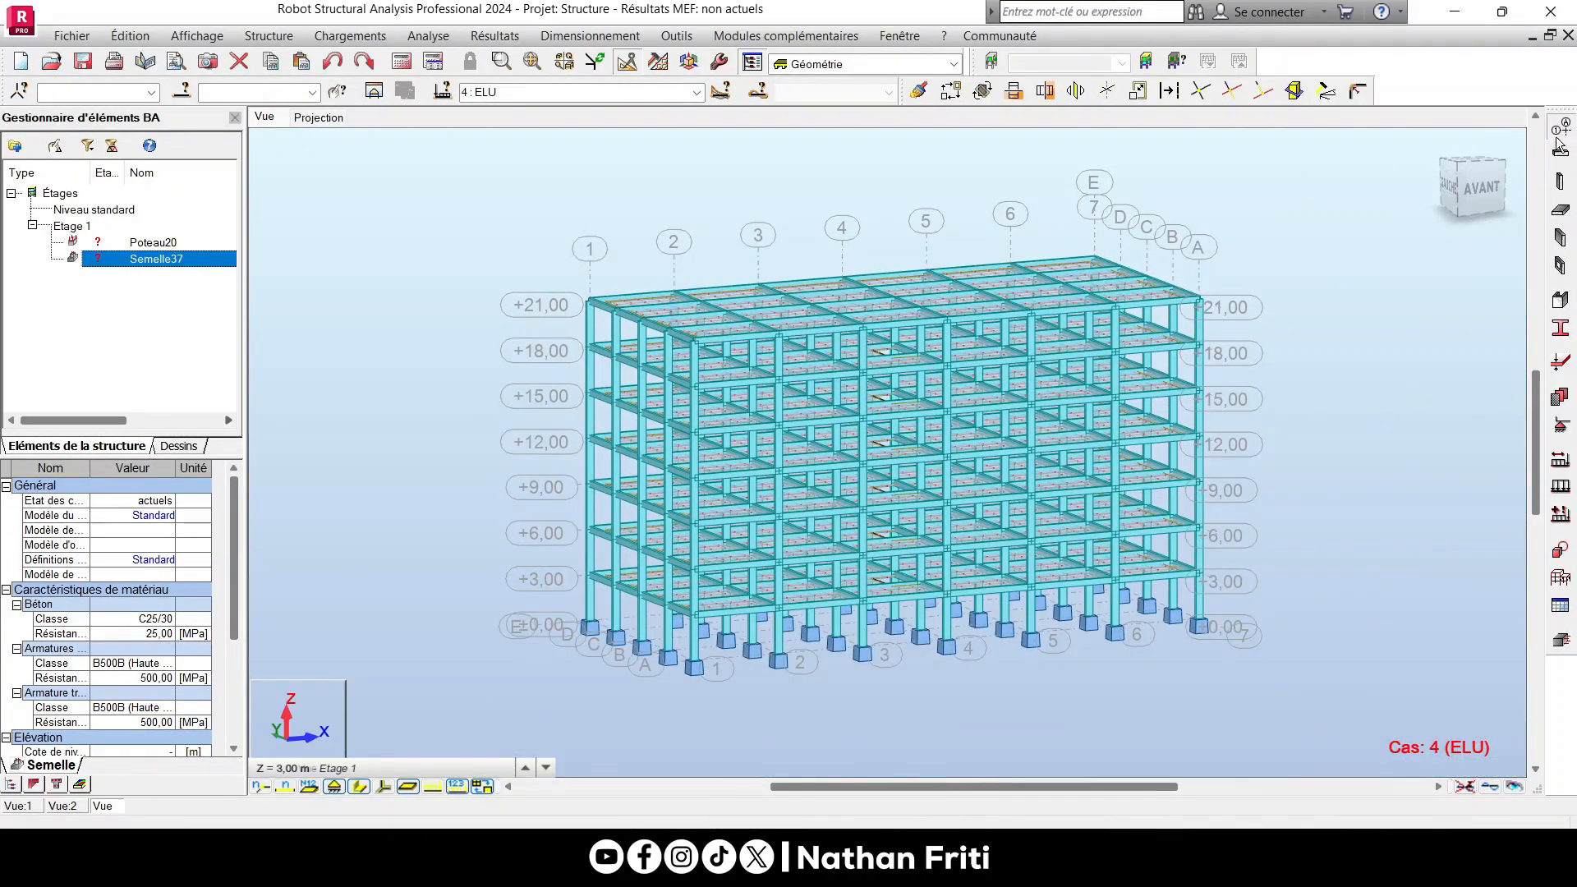
left_click(1559, 145)
left_click_drag(706, 135, 680, 217)
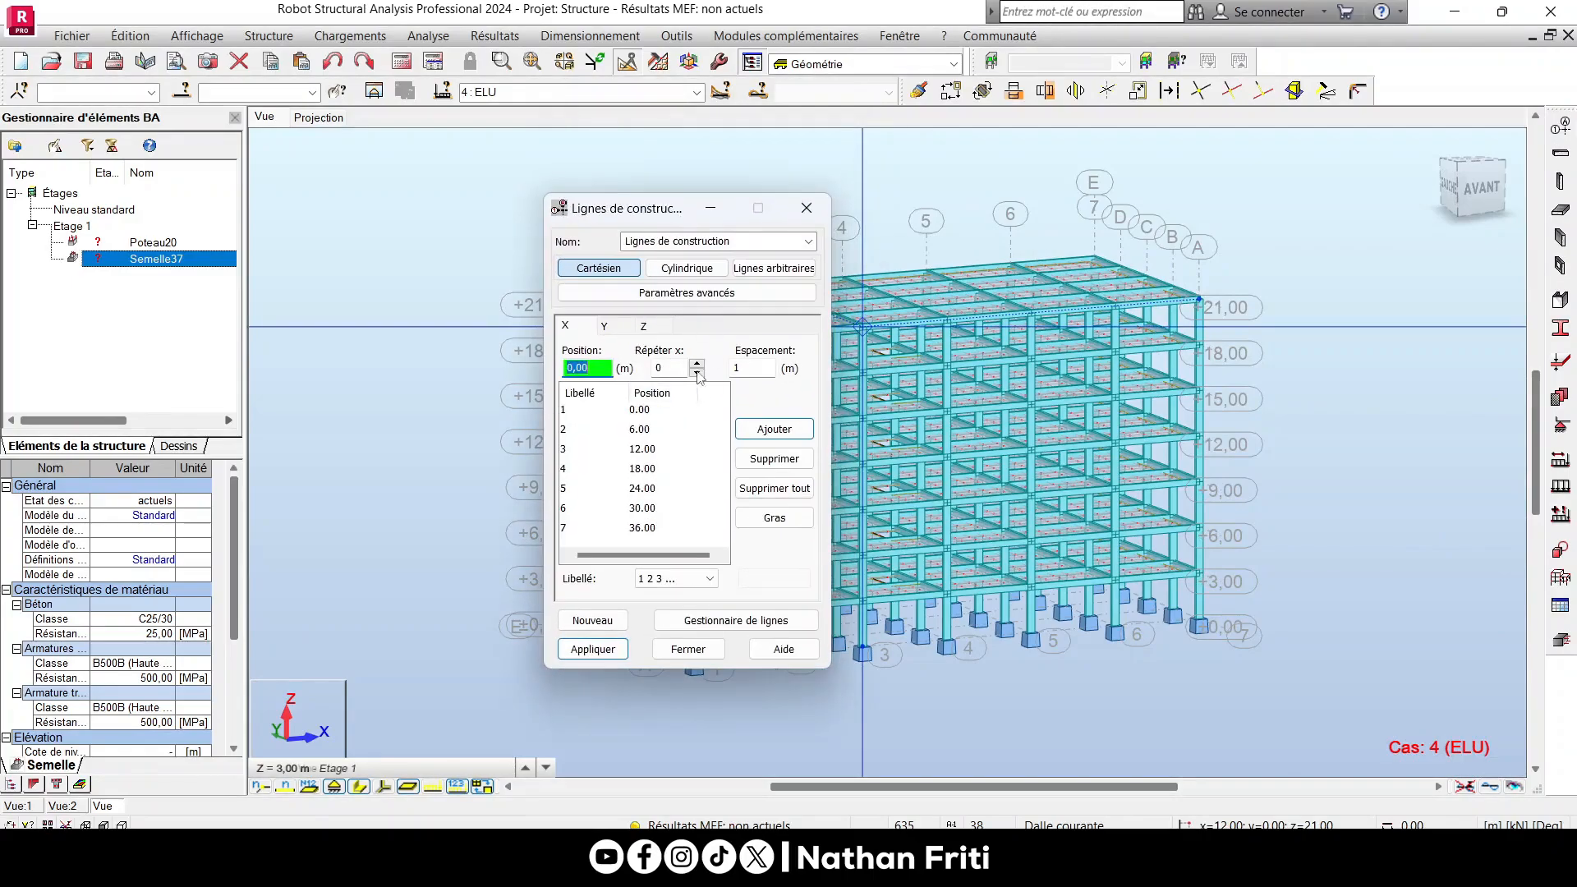
left_click(644, 326)
left_click(696, 364)
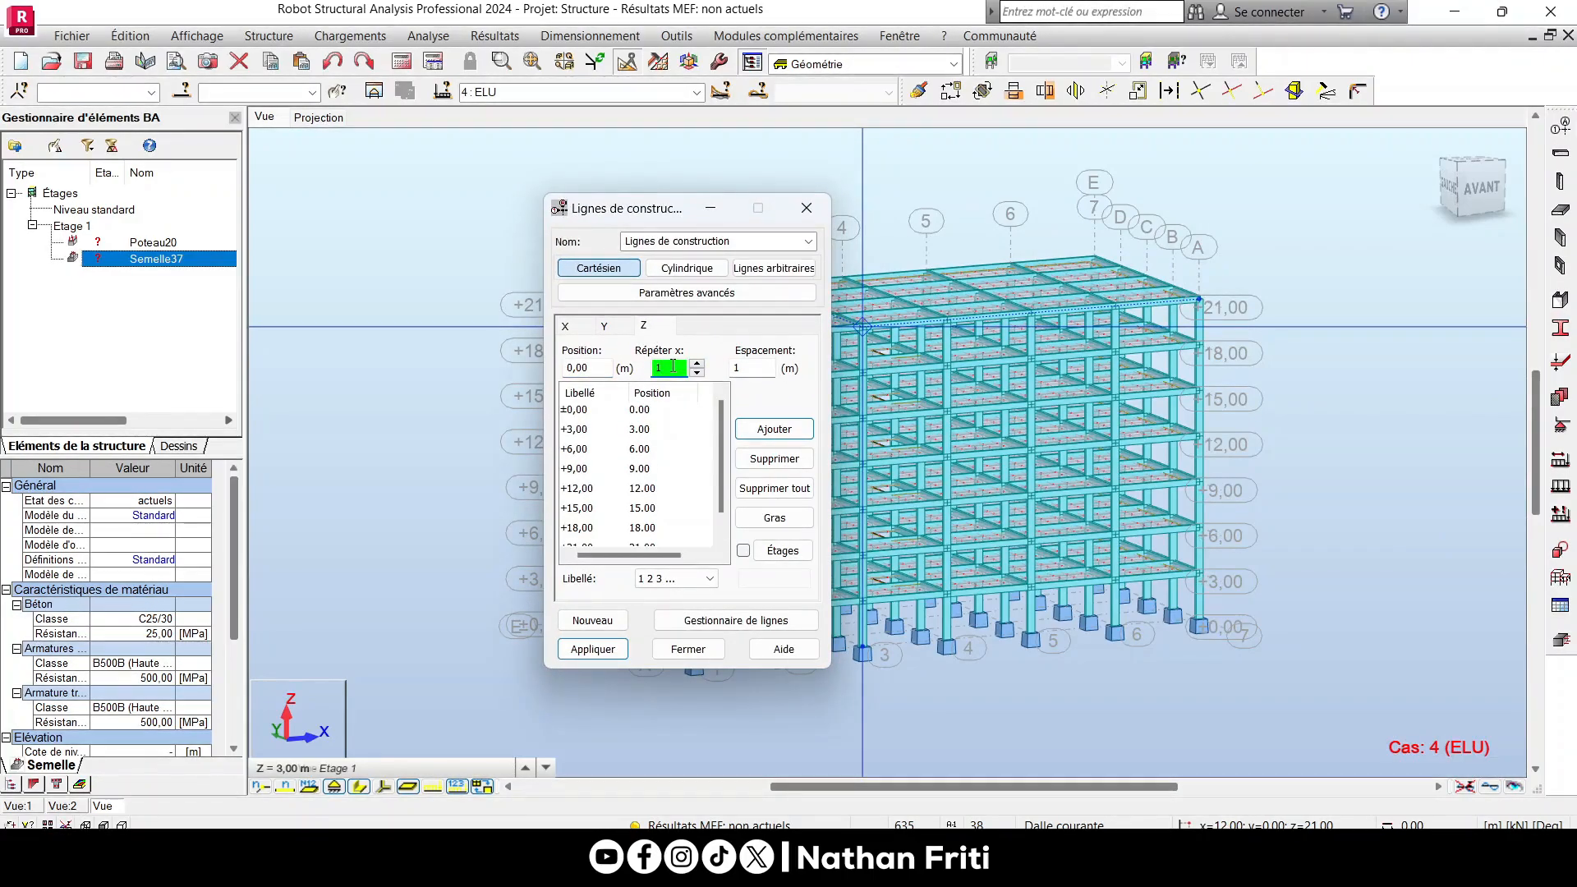
left_click(738, 368)
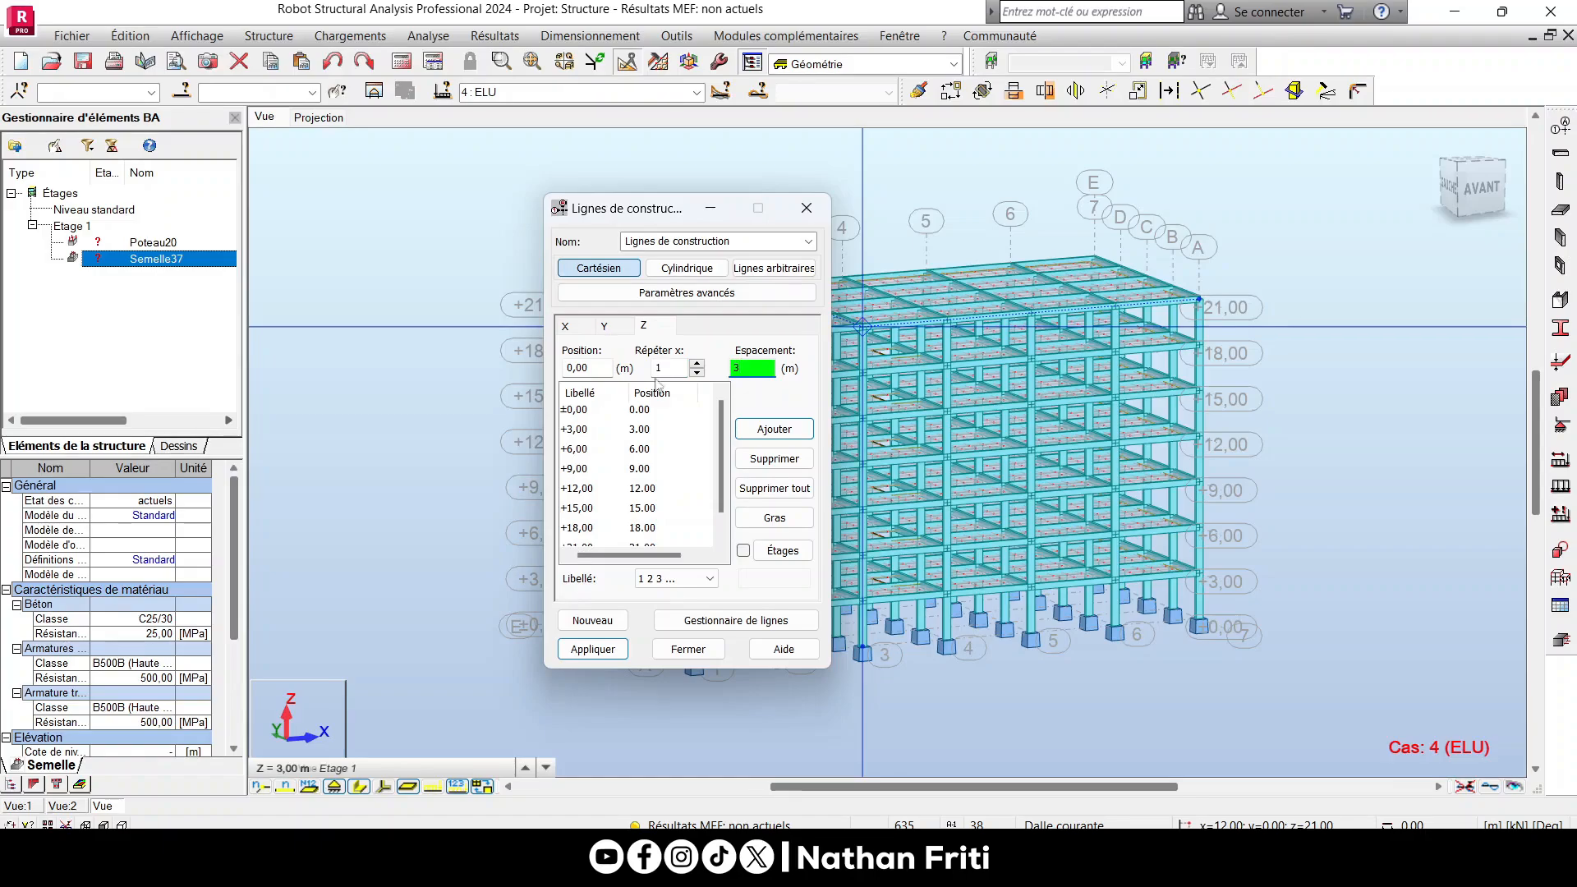
Starting from the +21,00 level, add a Z construction line at 24.00 m with Valeur labelling, apply it and close the definition.
scroll(687, 459, "down", 1)
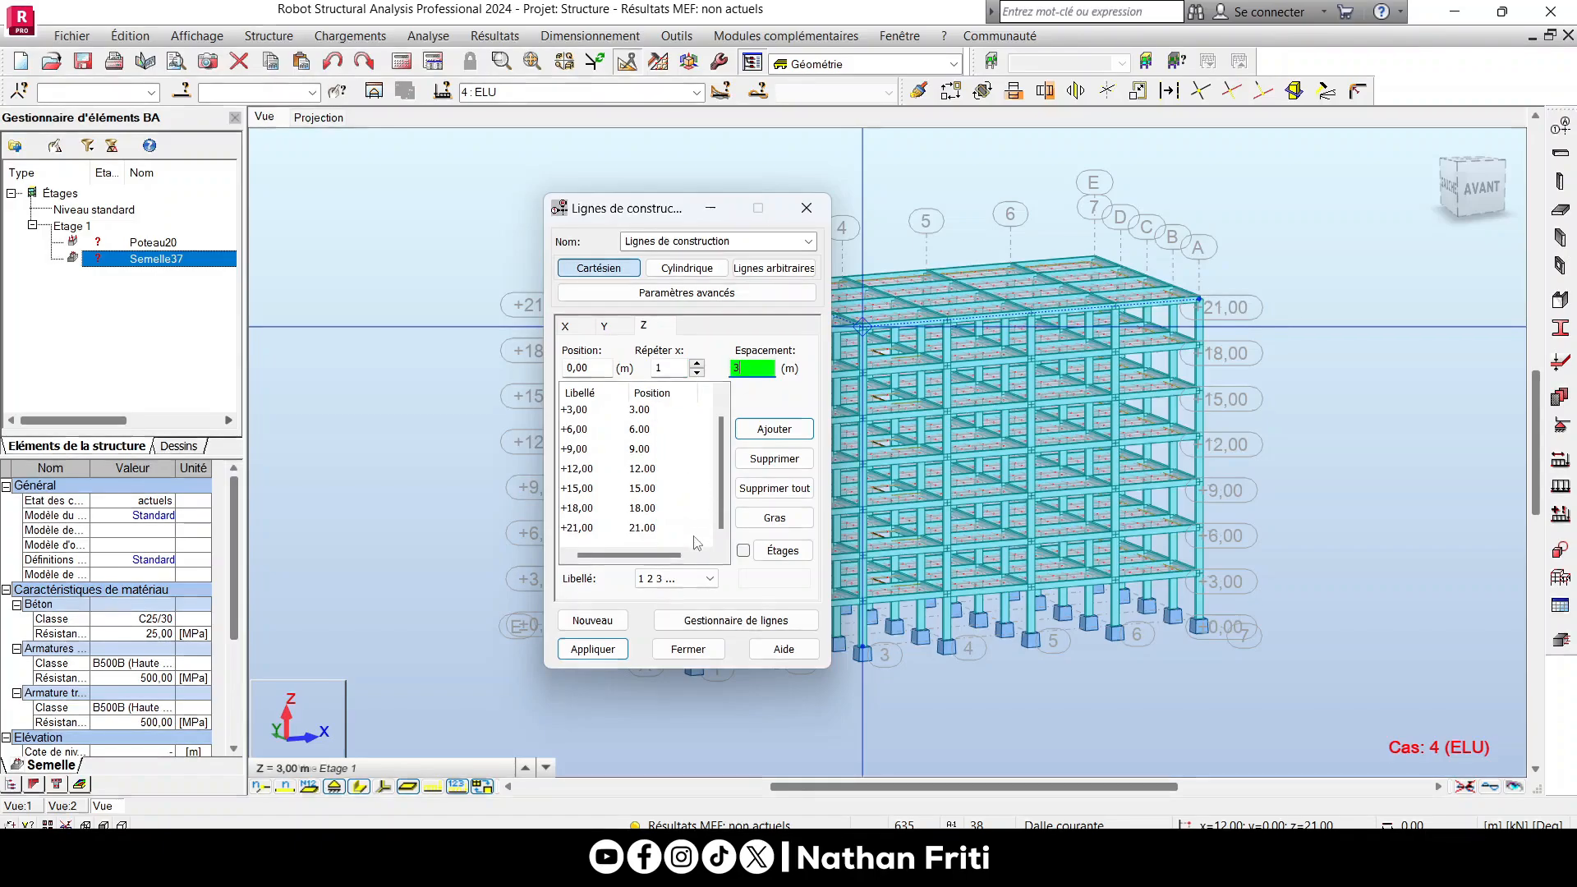
left_click(599, 526)
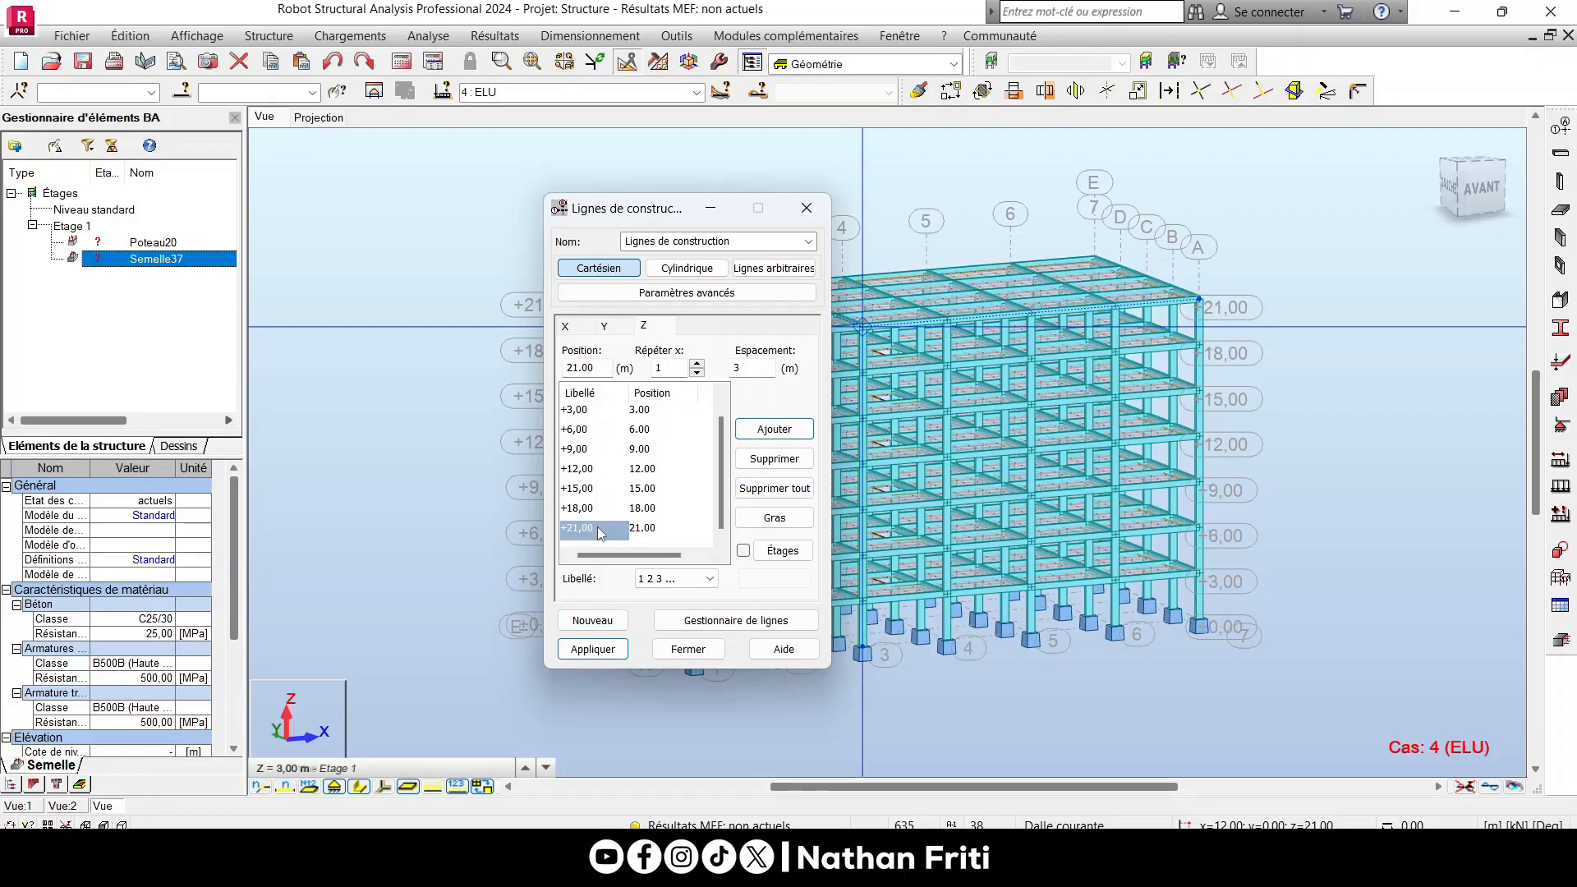
left_click(675, 578)
left_click(657, 618)
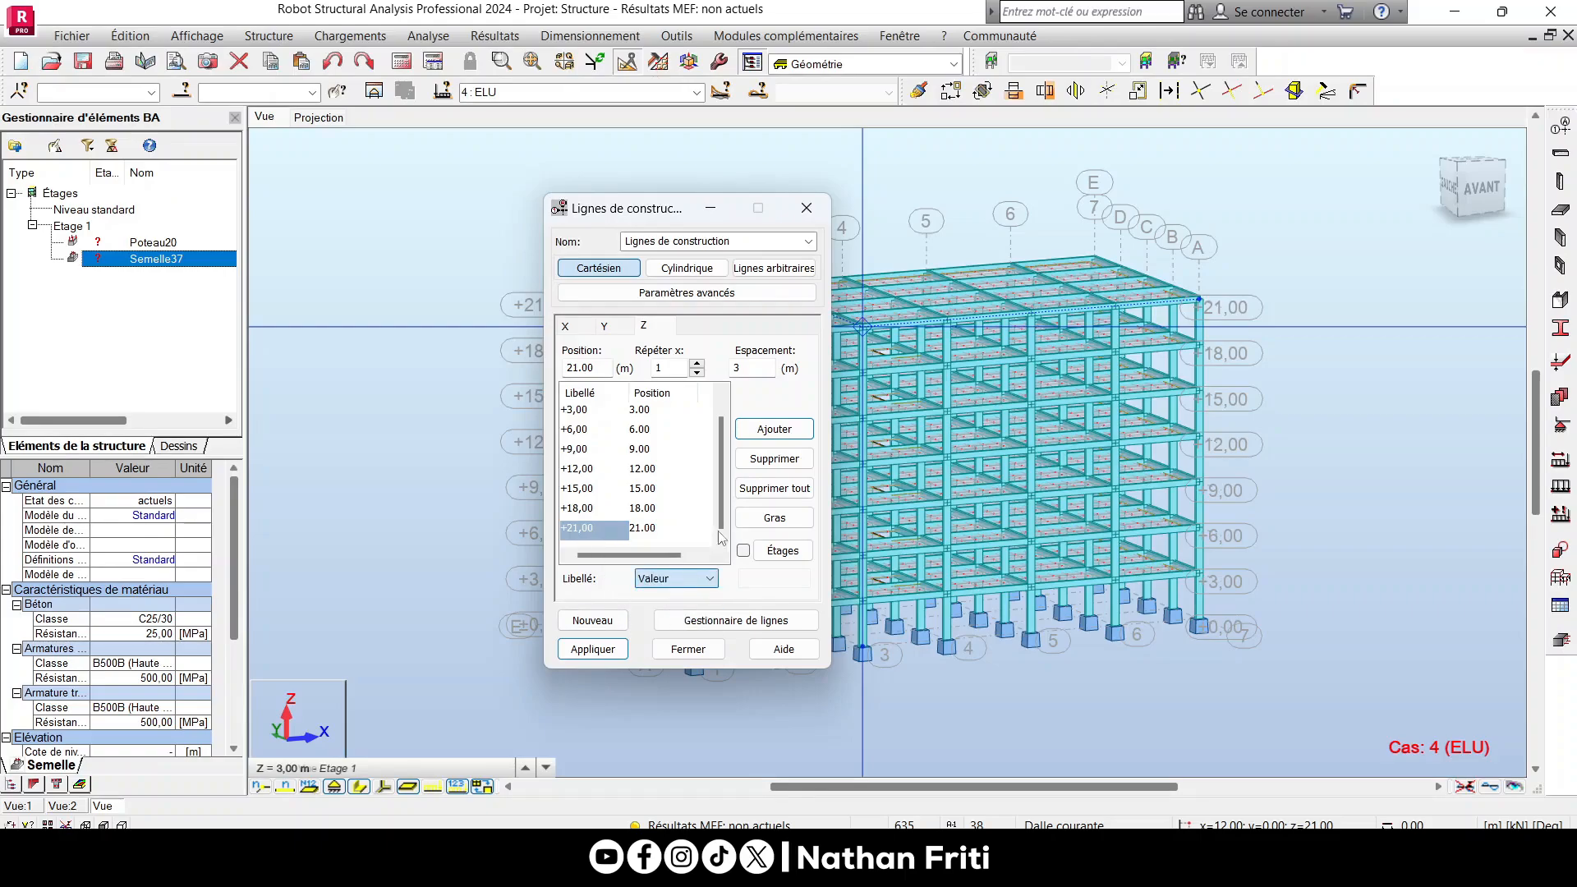
left_click(776, 430)
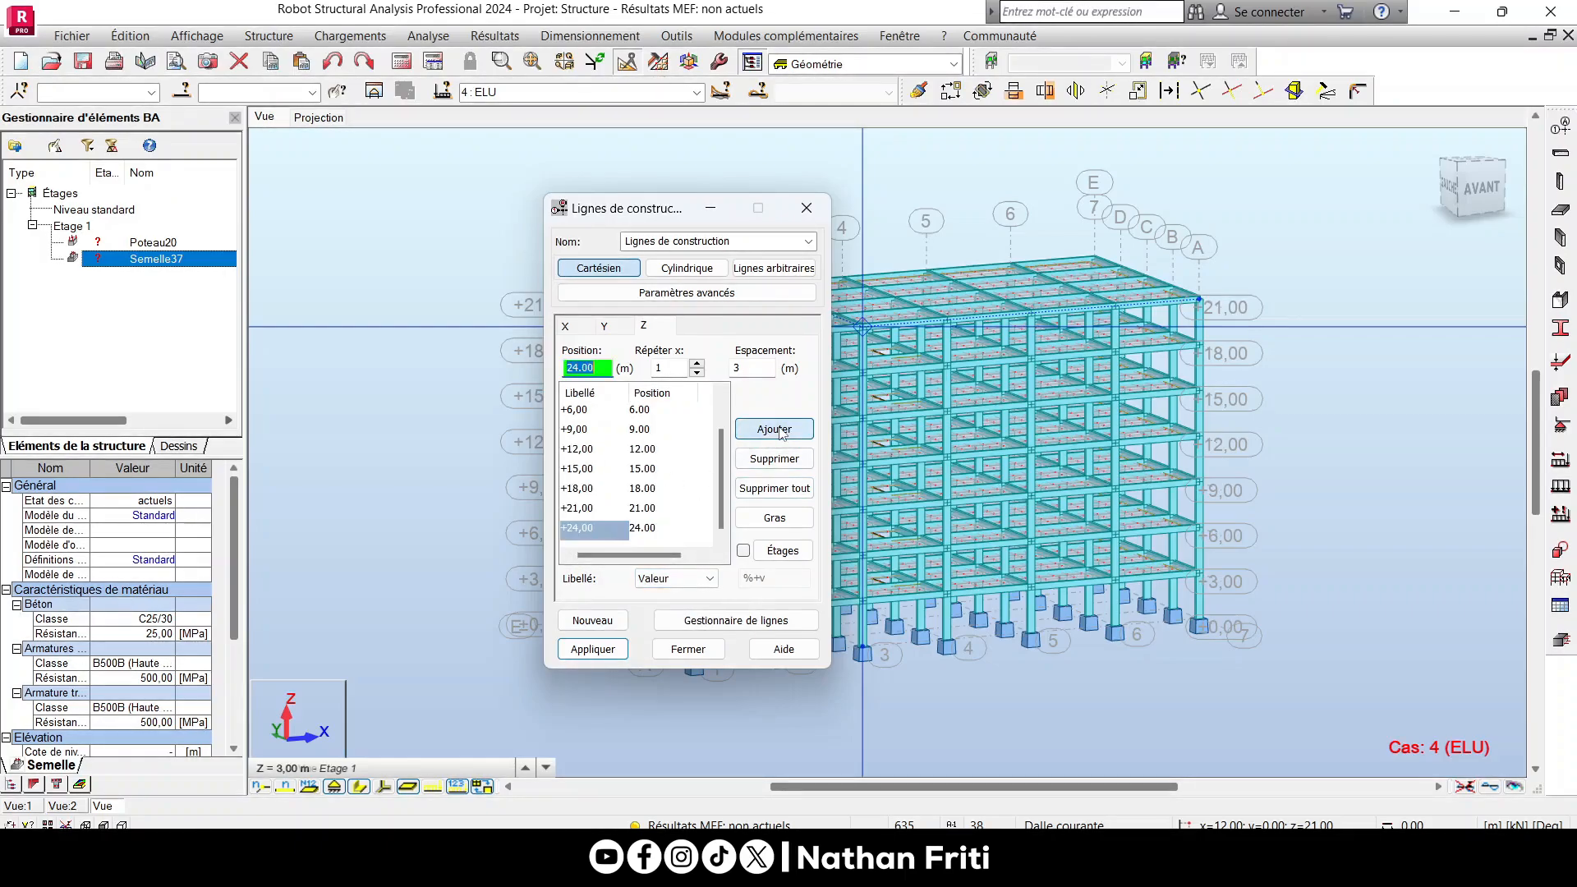
left_click(592, 649)
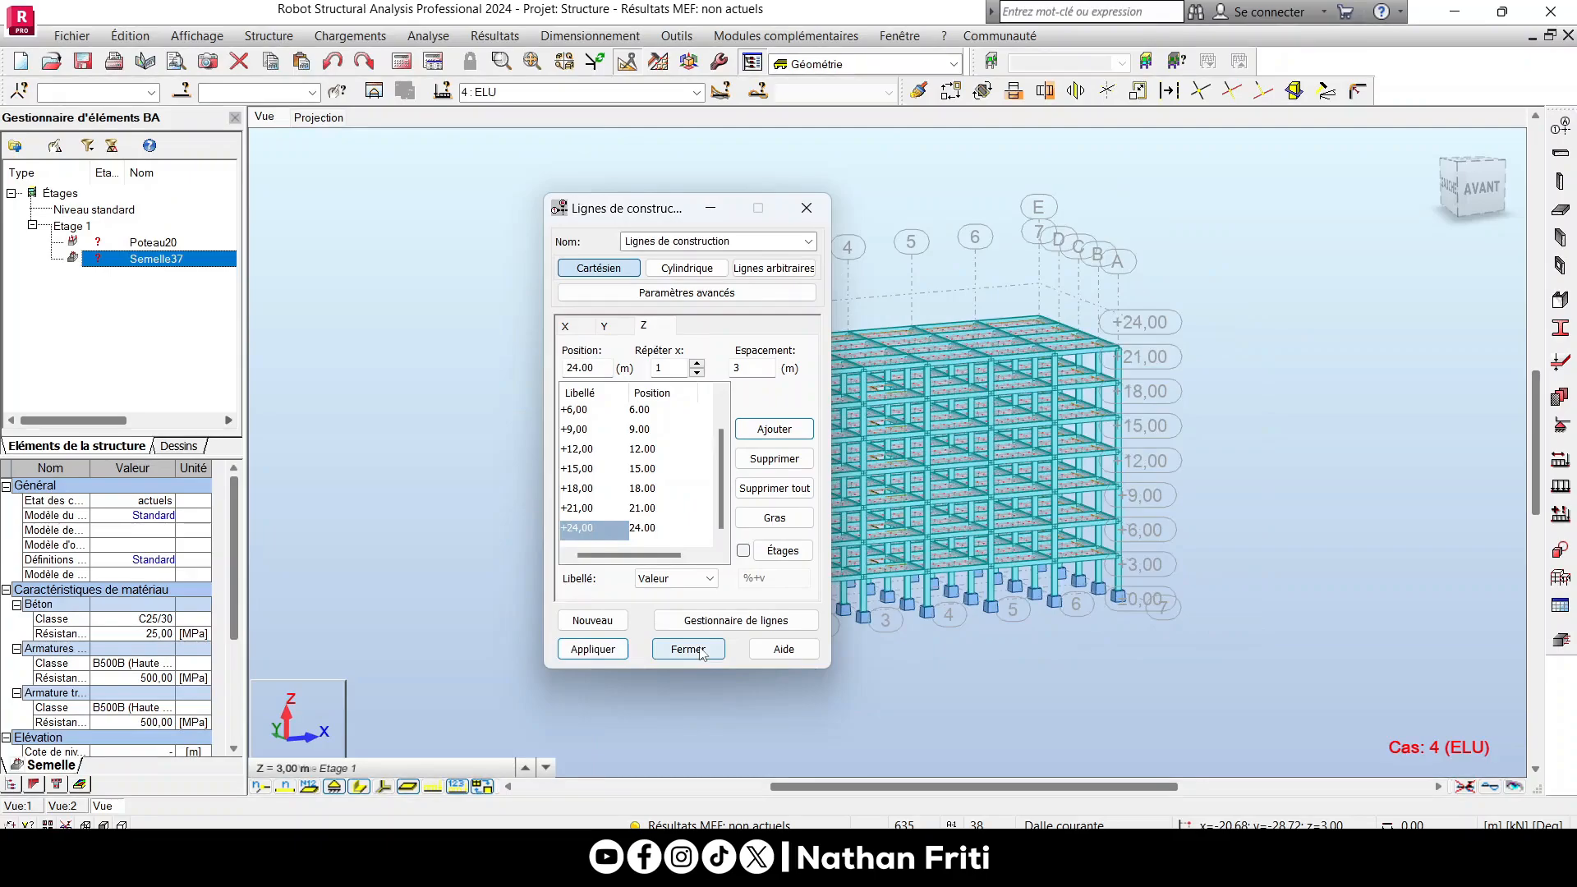
left_click(688, 649)
Show the building from the front (AVANT) and turn off the display of the bar section shapes.
scroll(603, 304, "down", 3)
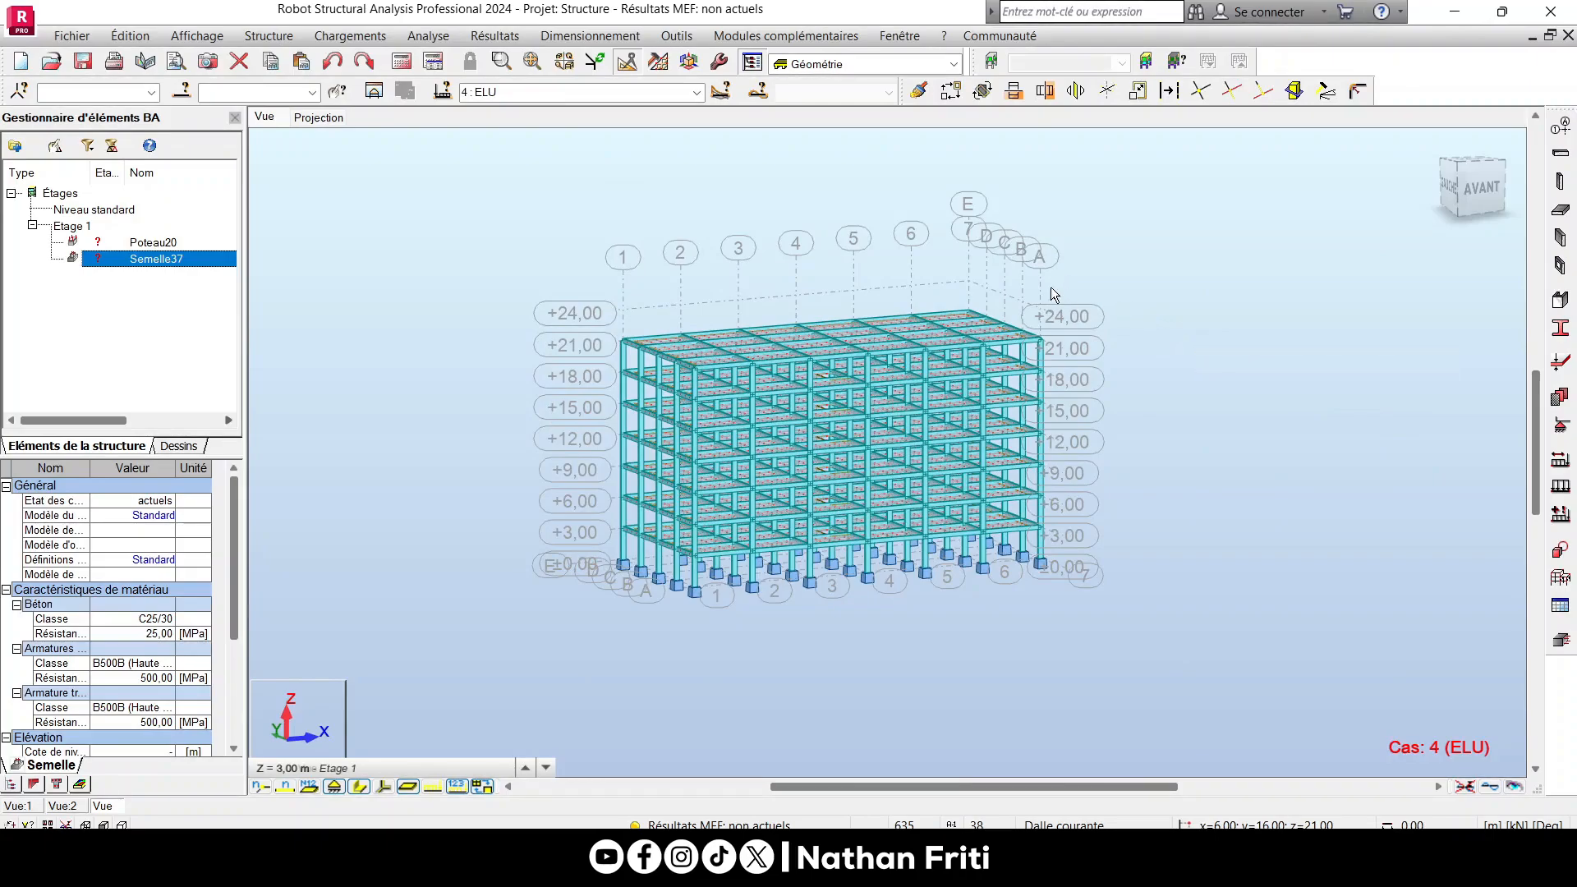
scroll(668, 368, "up", 2)
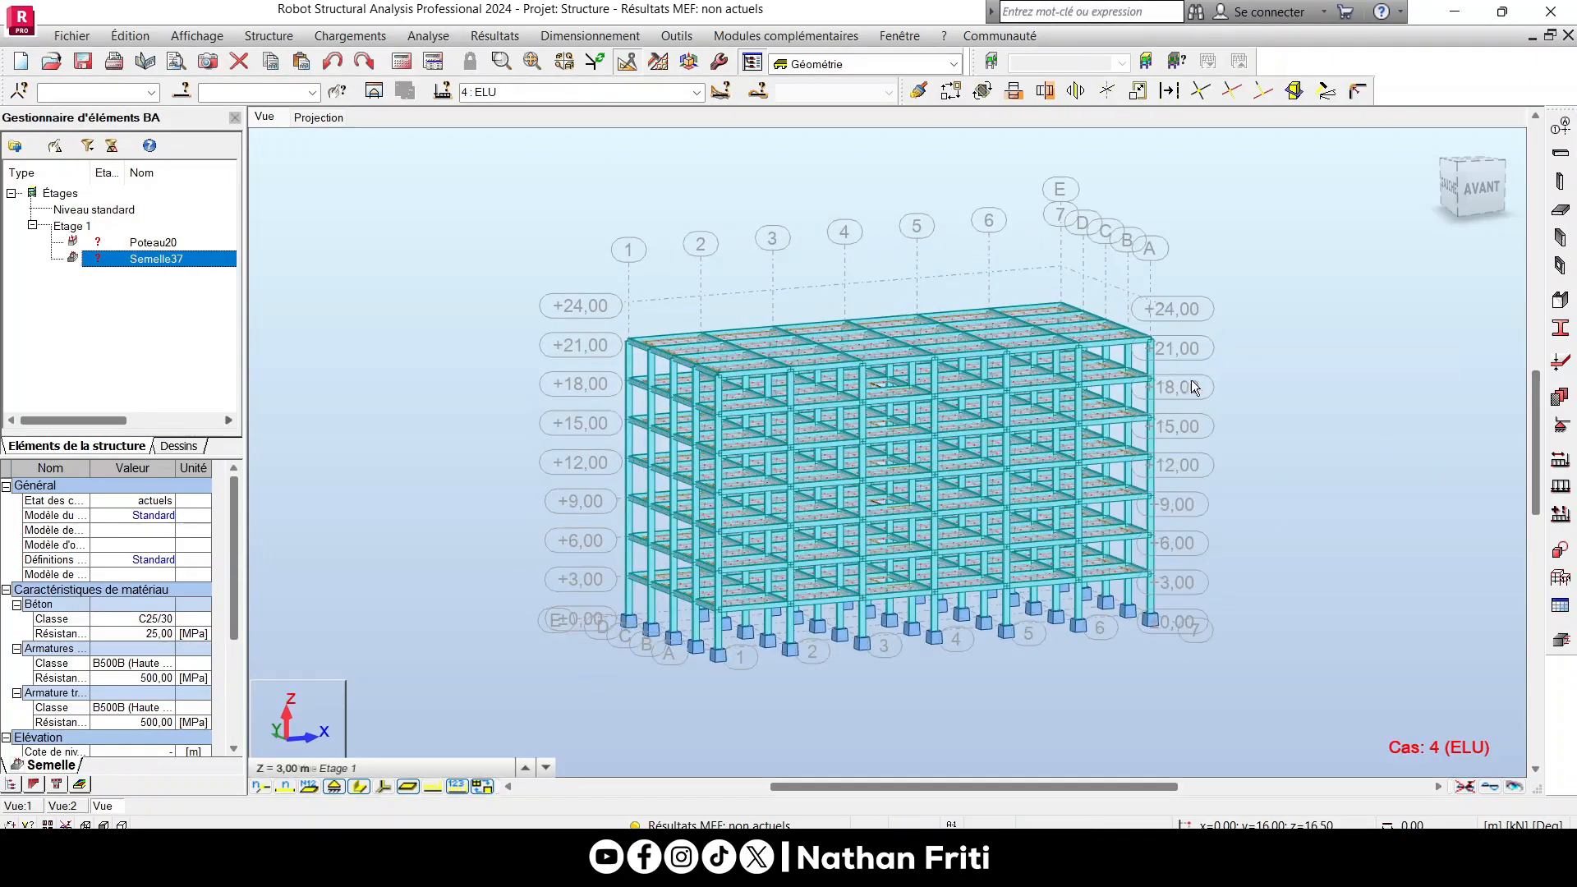
left_click(1485, 191)
scroll(764, 308, "up", 2)
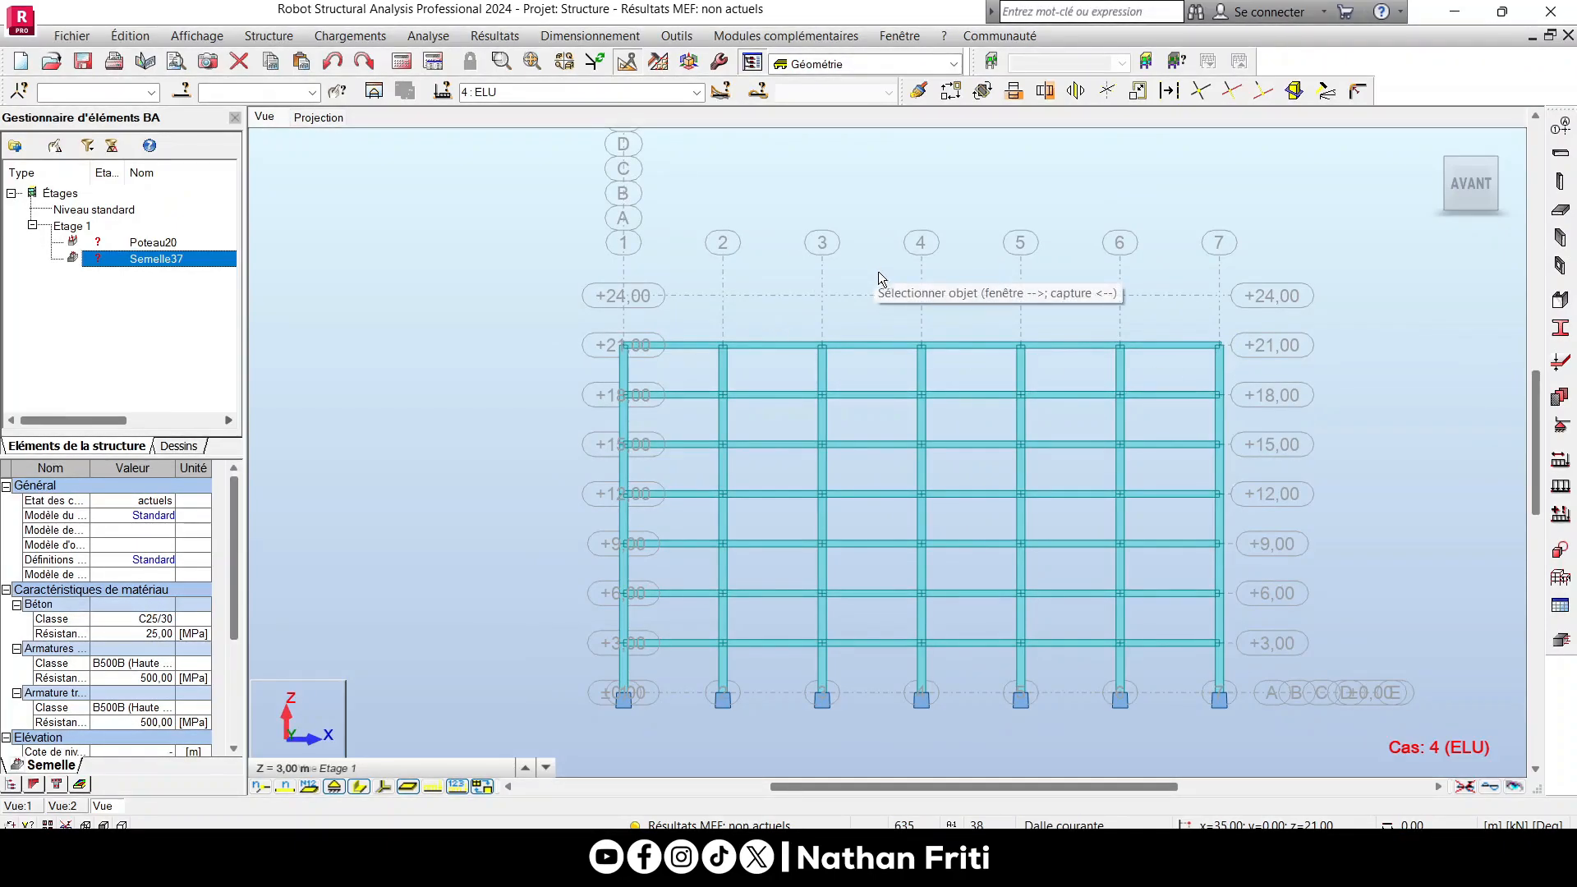
scroll(686, 293, "down", 1)
left_click(359, 786)
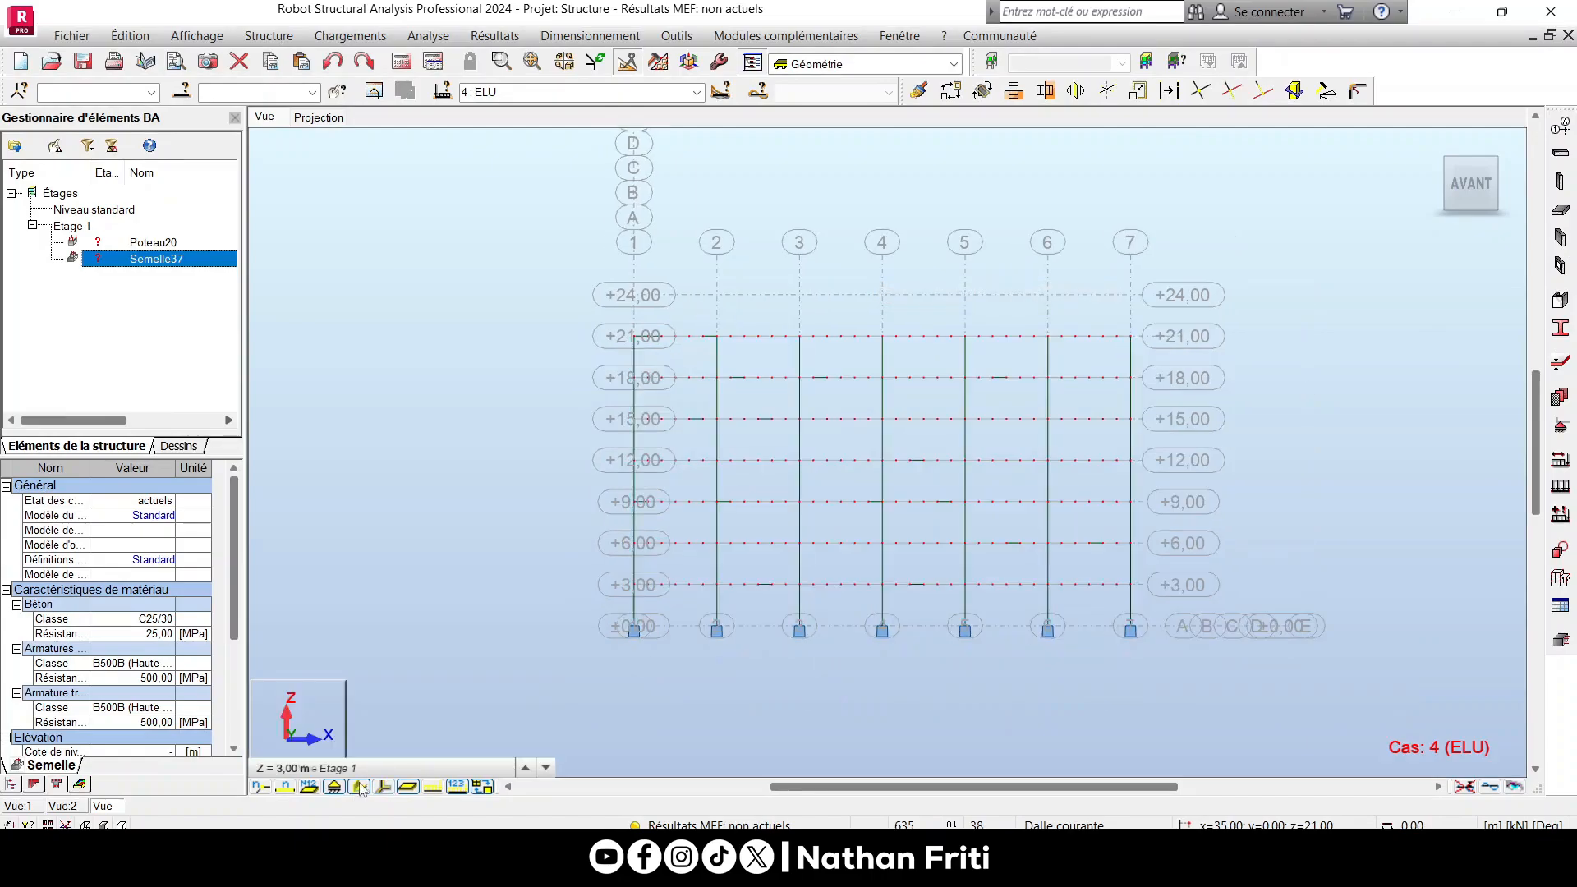
Move the top storey, between +18,00 and +21,00, upward with a translation of 0,00; 0,00; 3,00 m.
scroll(730, 337, "up", 1)
left_click_drag(1278, 371, 529, 235)
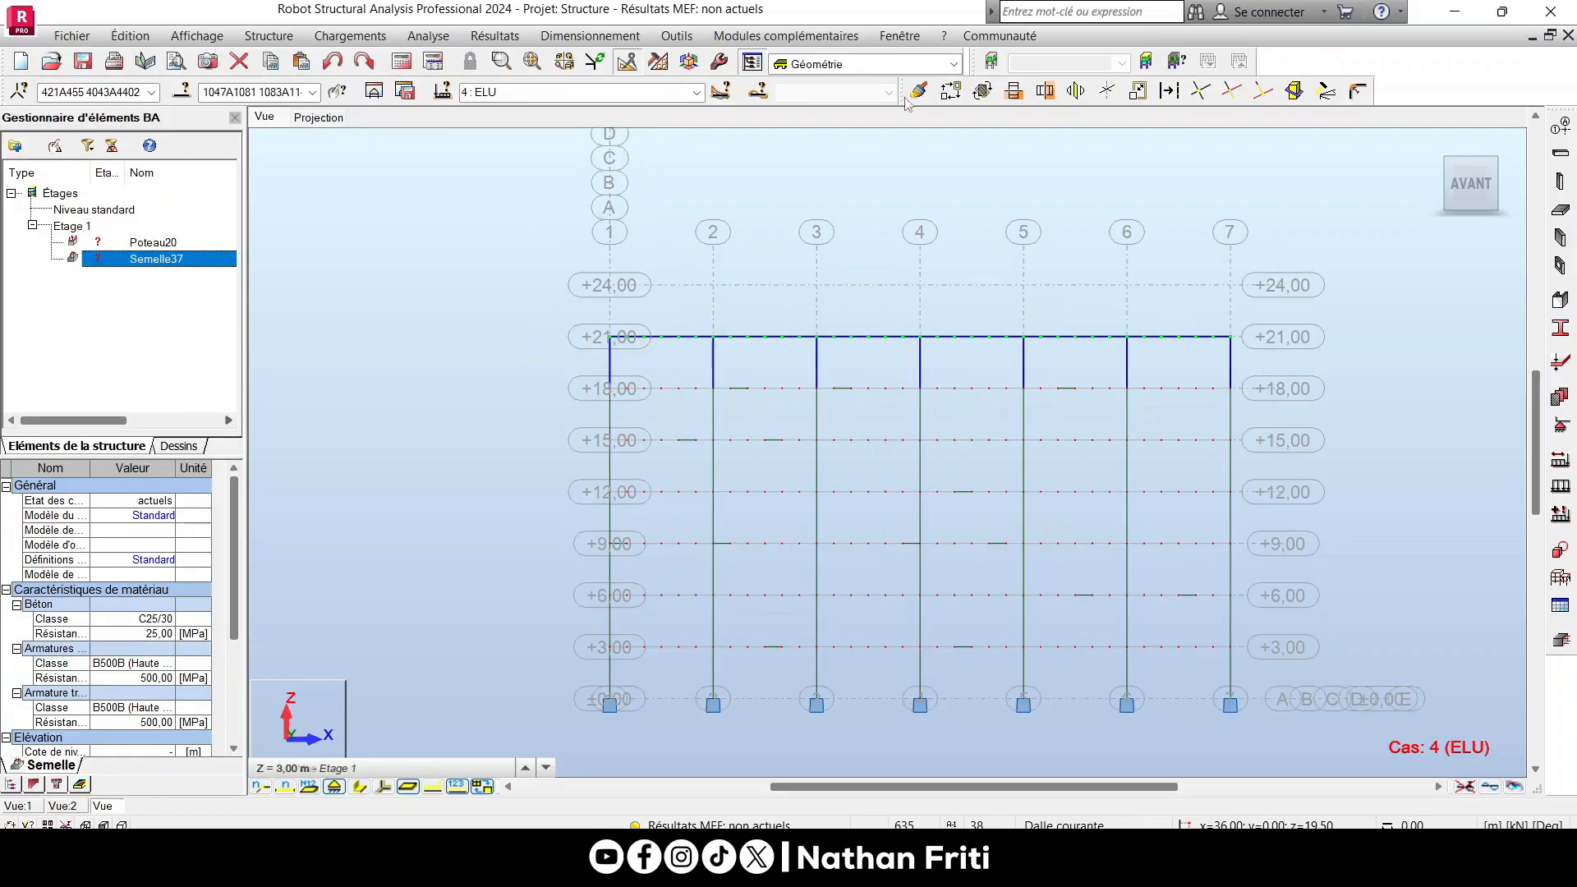
left_click(950, 91)
left_click(1326, 338)
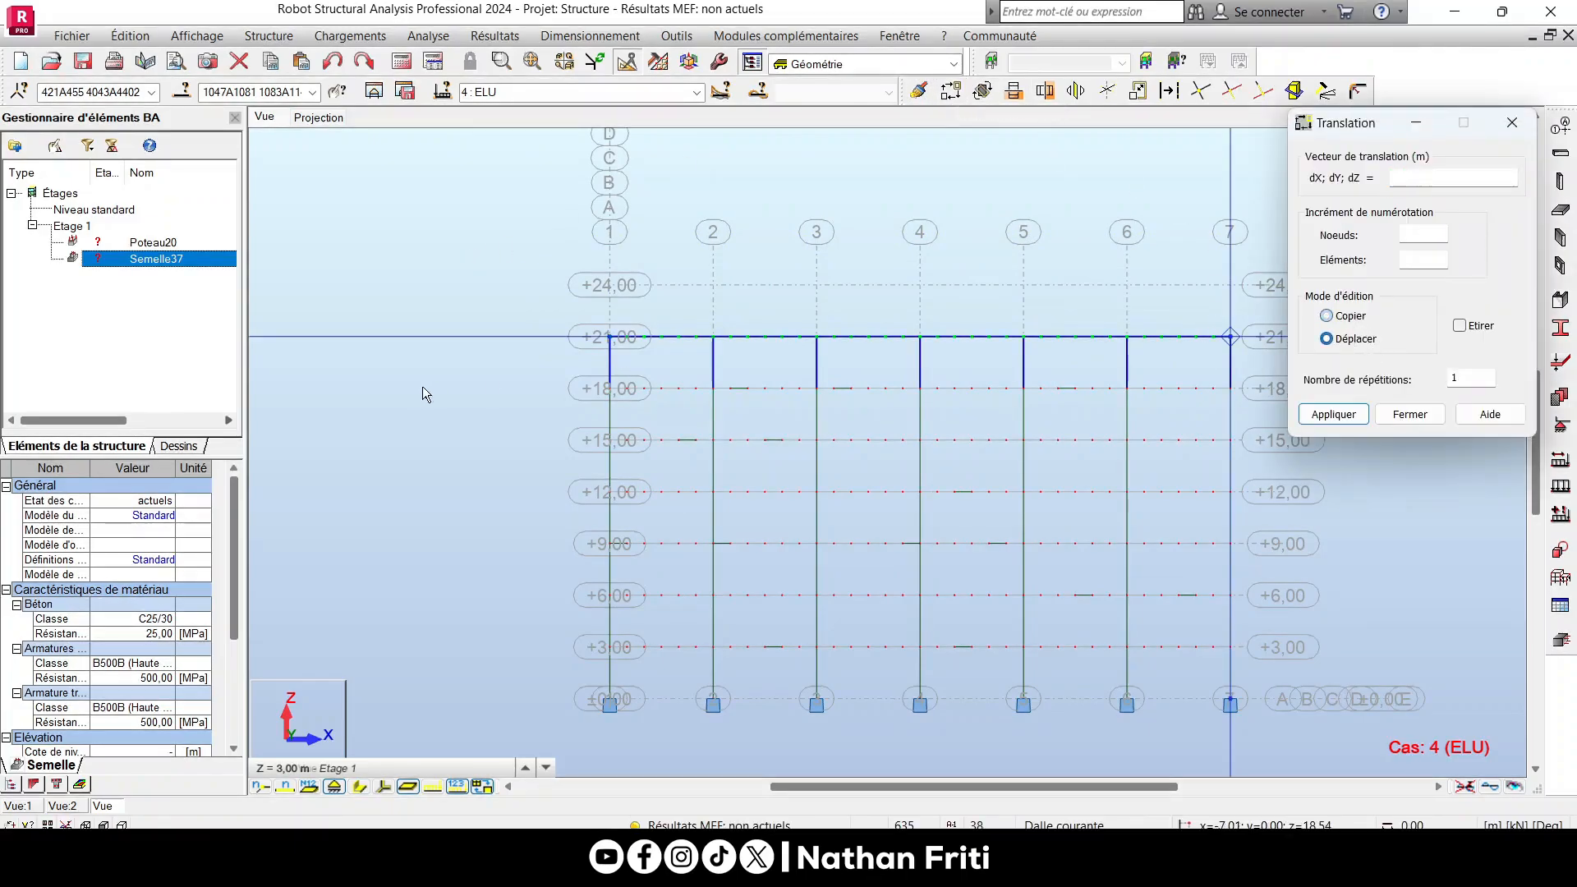
left_click(611, 338)
left_click(613, 337)
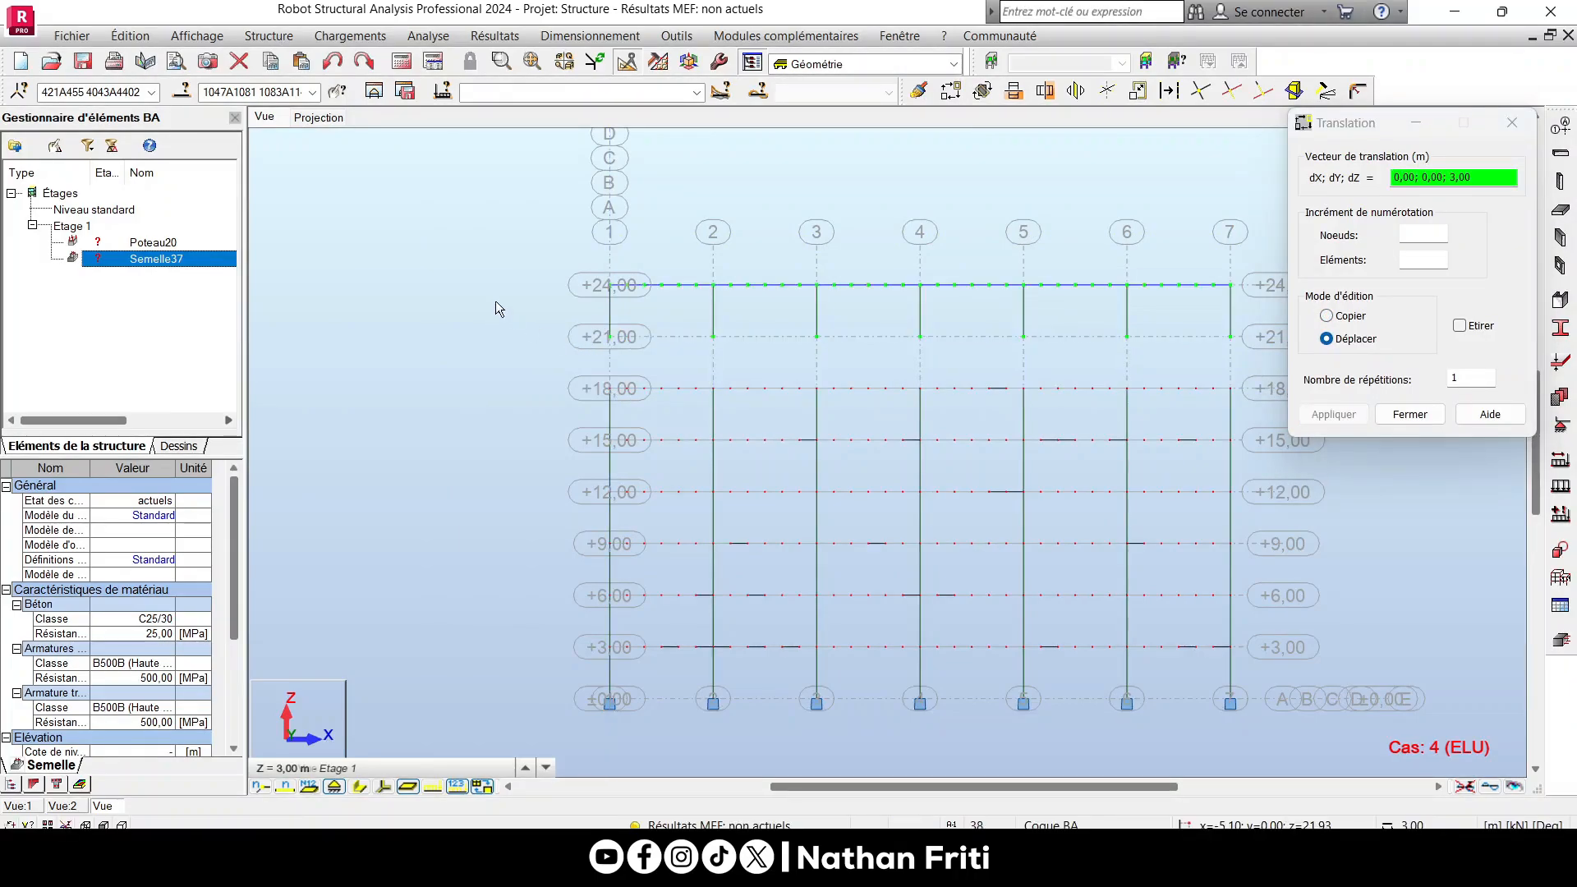
right_click(431, 273)
left_click(437, 294)
Copy the storey between +15,00 and +18,00 upward with a translation of 0,00; 0,00; 3,00 m to fill the gap.
scroll(423, 315, "down", 1)
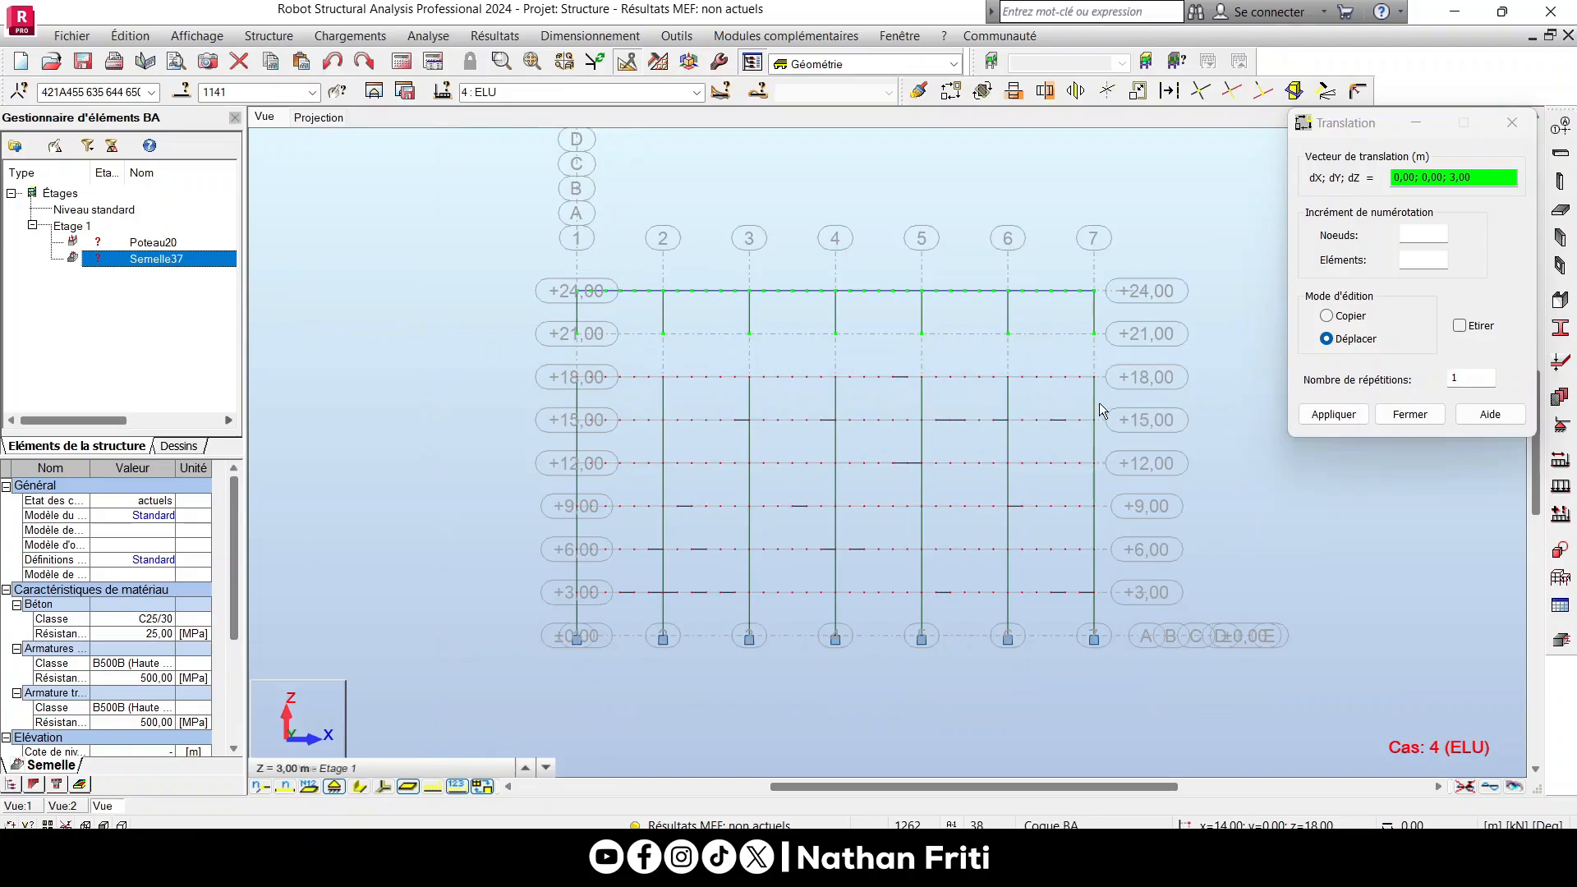
left_click_drag(963, 374, 512, 356)
left_click(1328, 319)
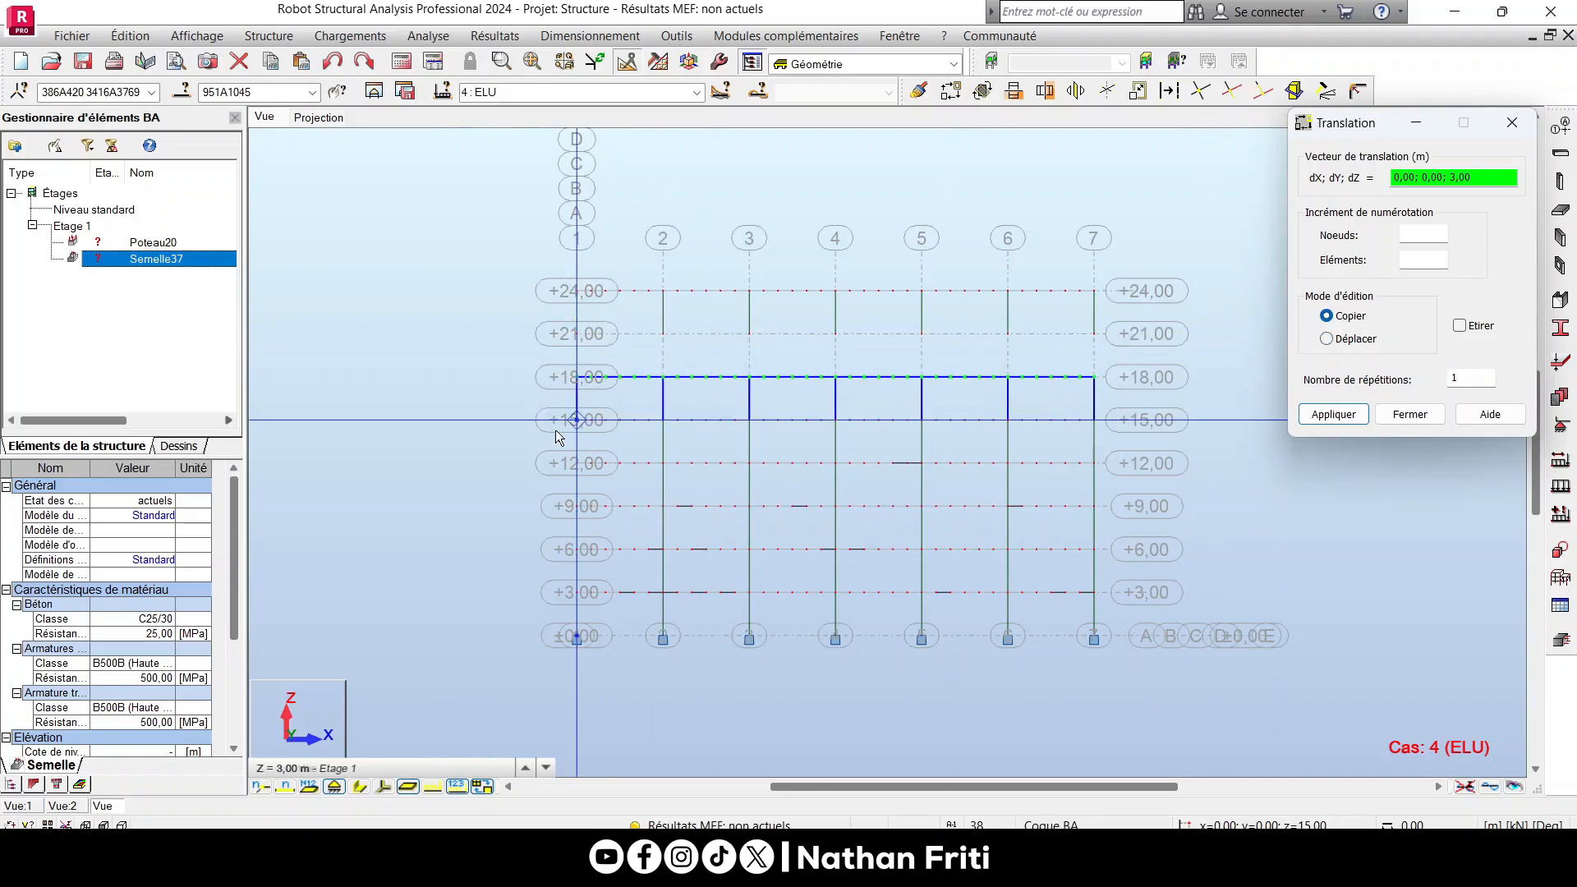
left_click(578, 421)
left_click(577, 378)
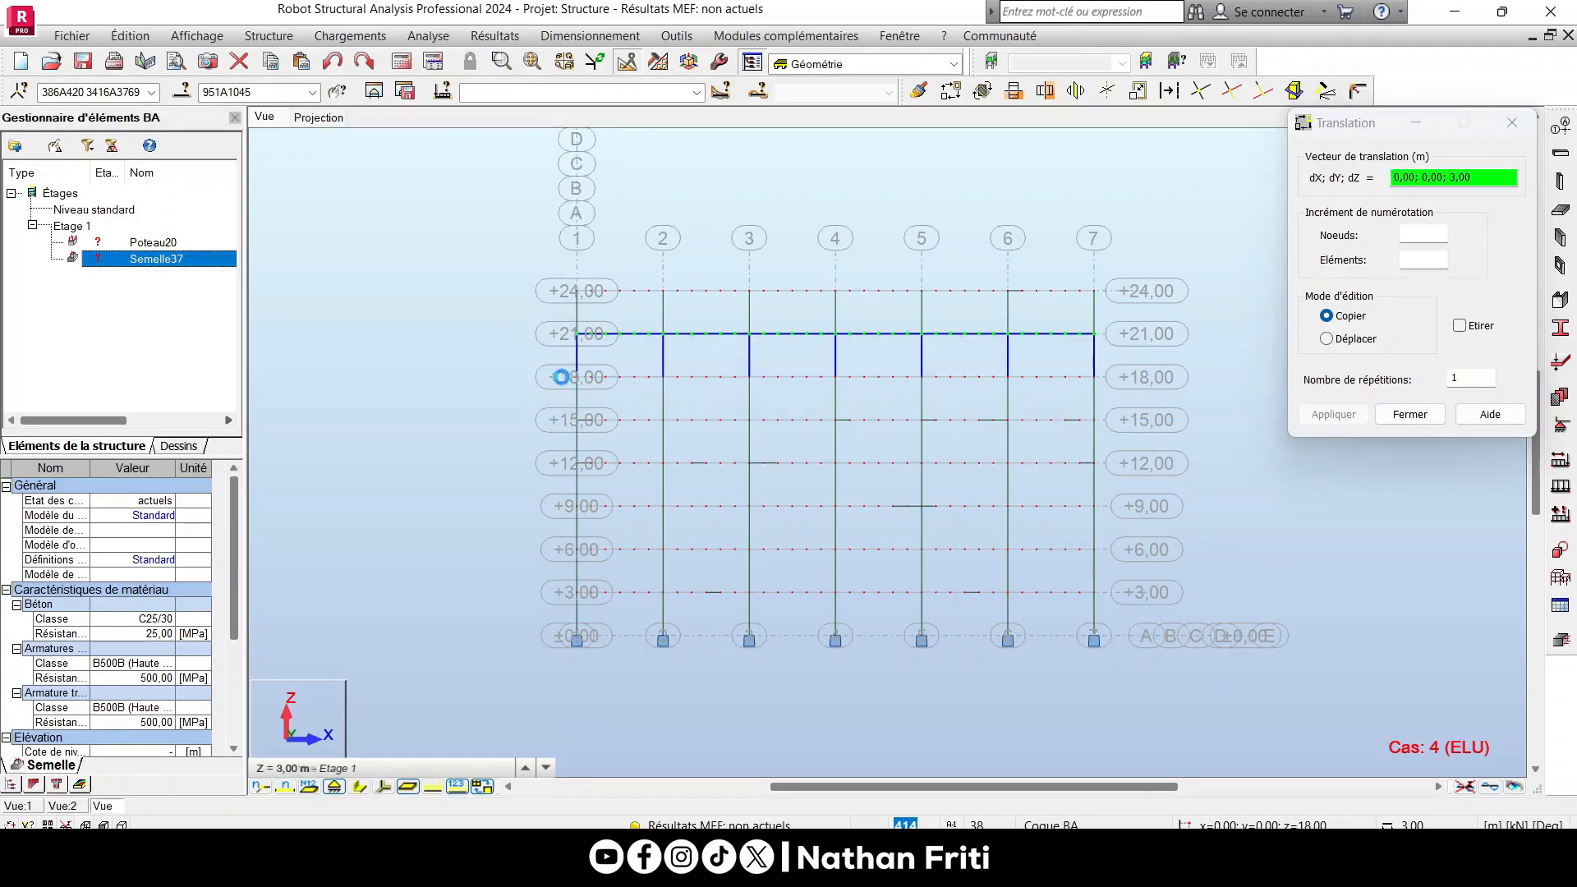
right_click(489, 362)
left_click(475, 392)
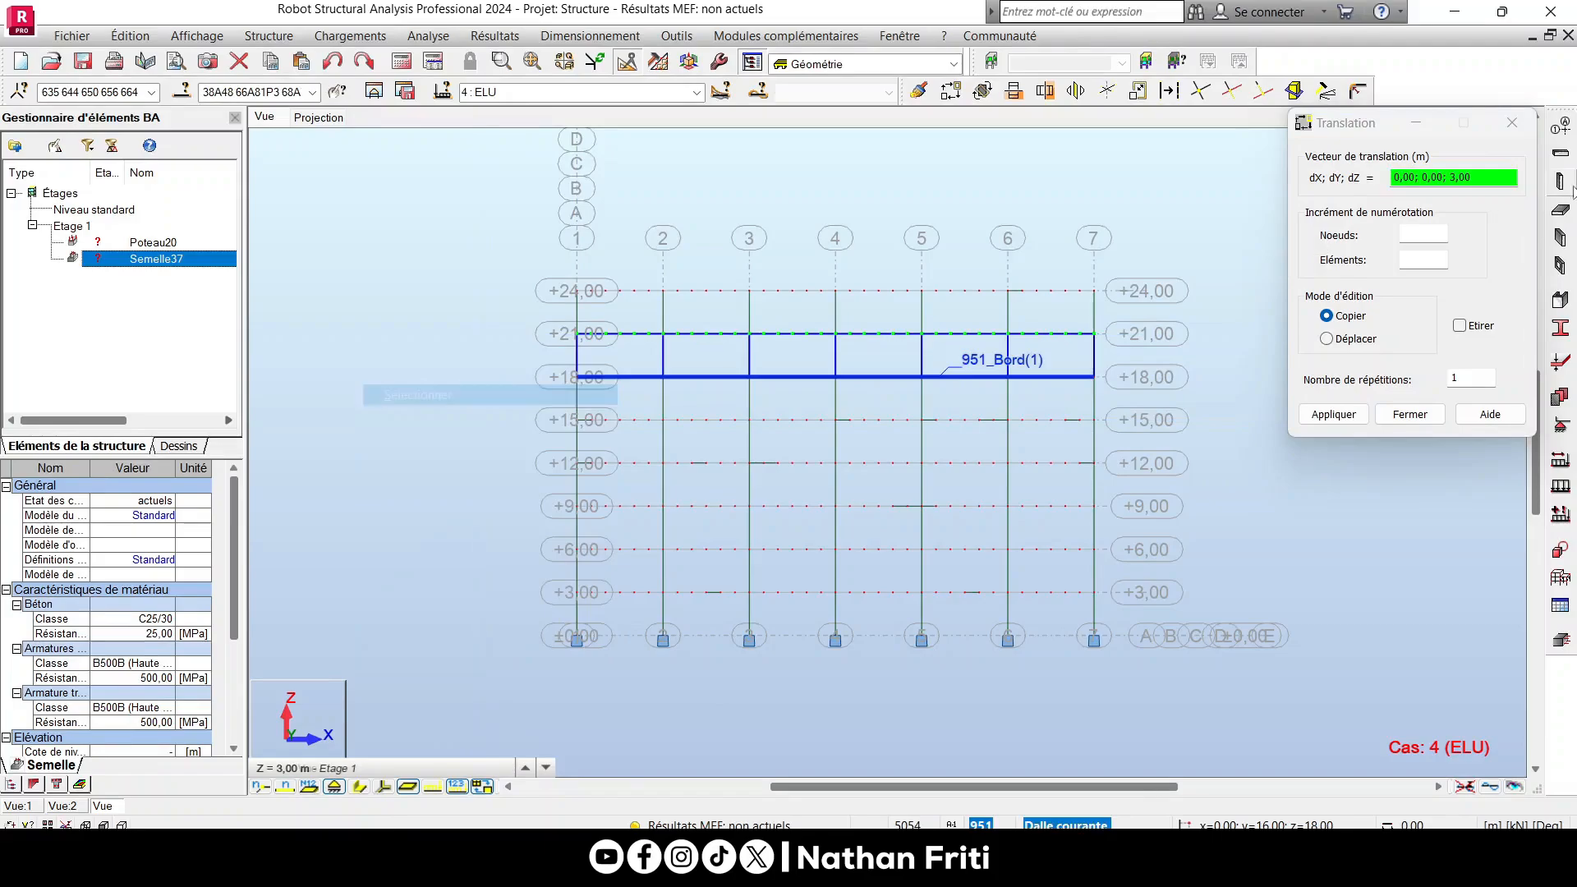
End the translation, clear the selection and return the model to the default 3D view.
left_click(1512, 122)
left_click(1347, 166)
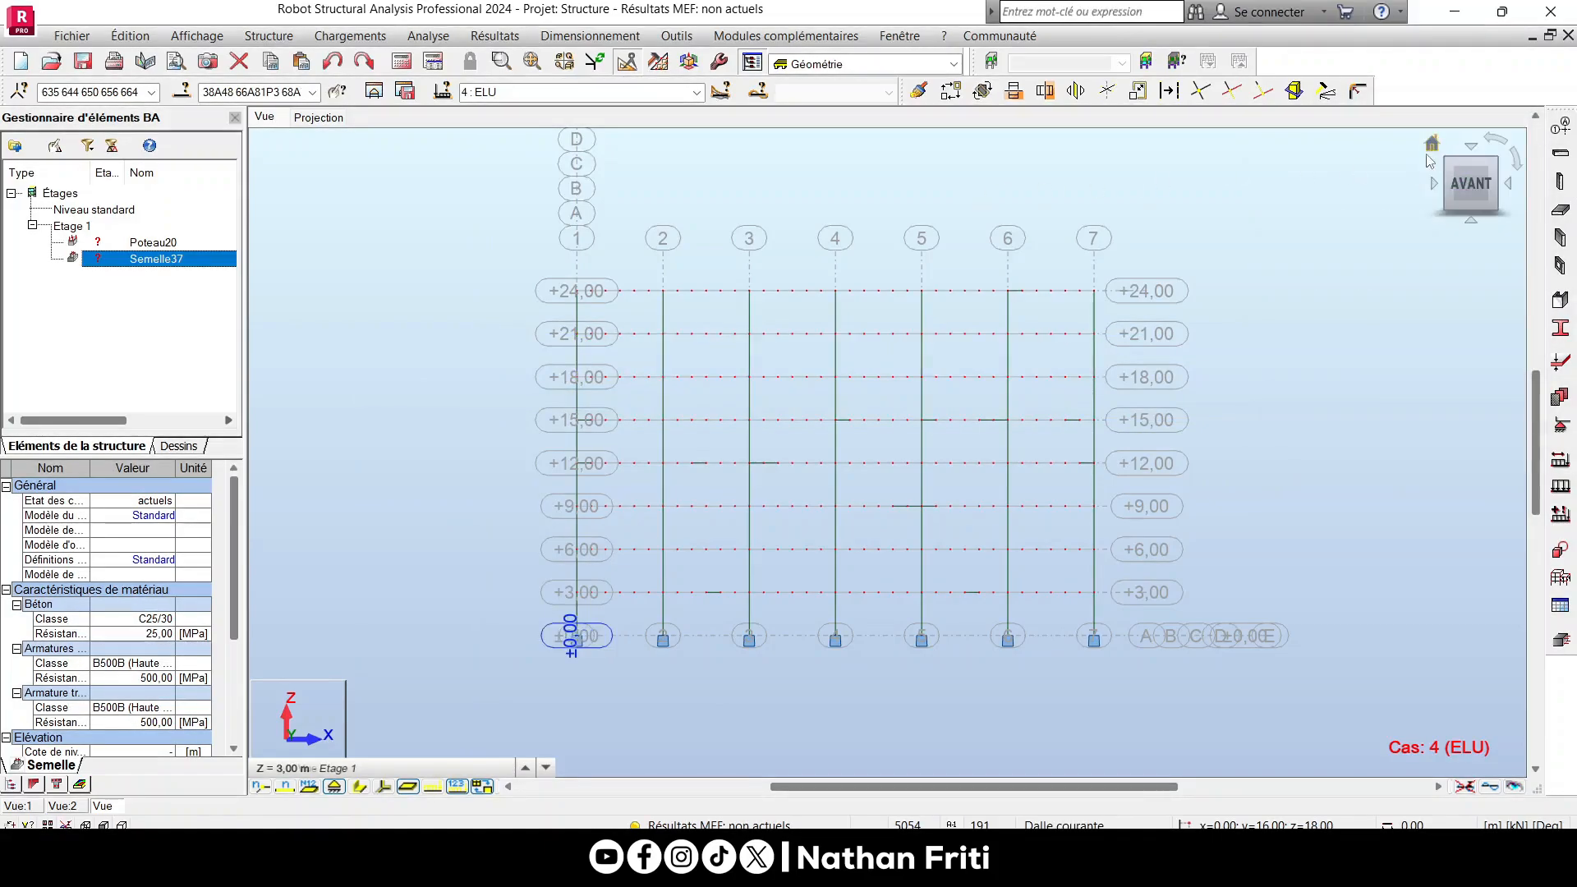
left_click(1431, 147)
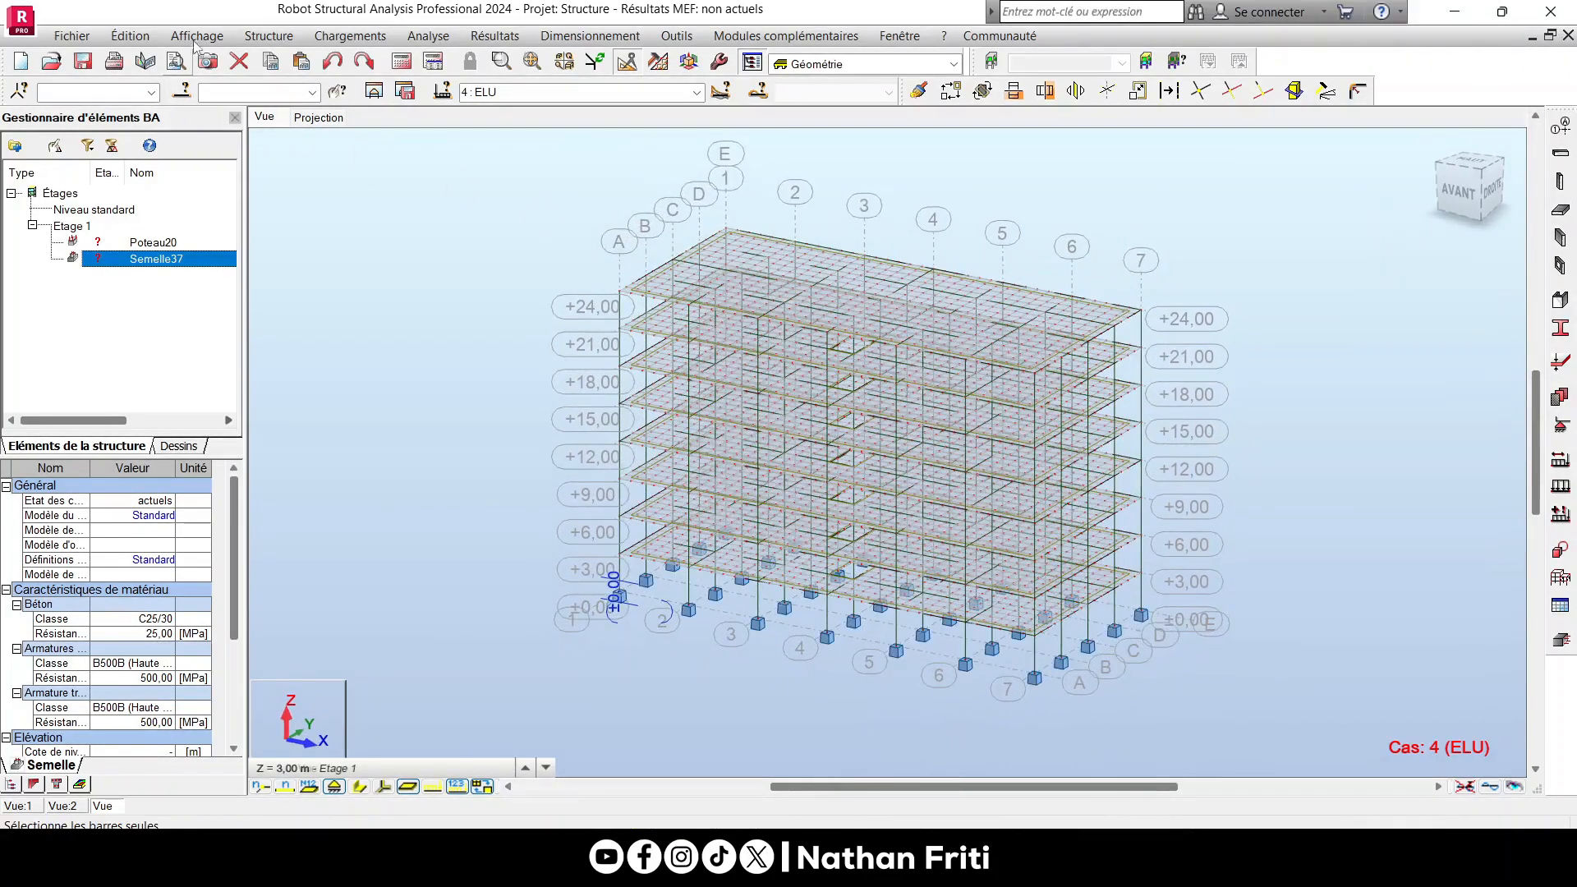
left_click(268, 35)
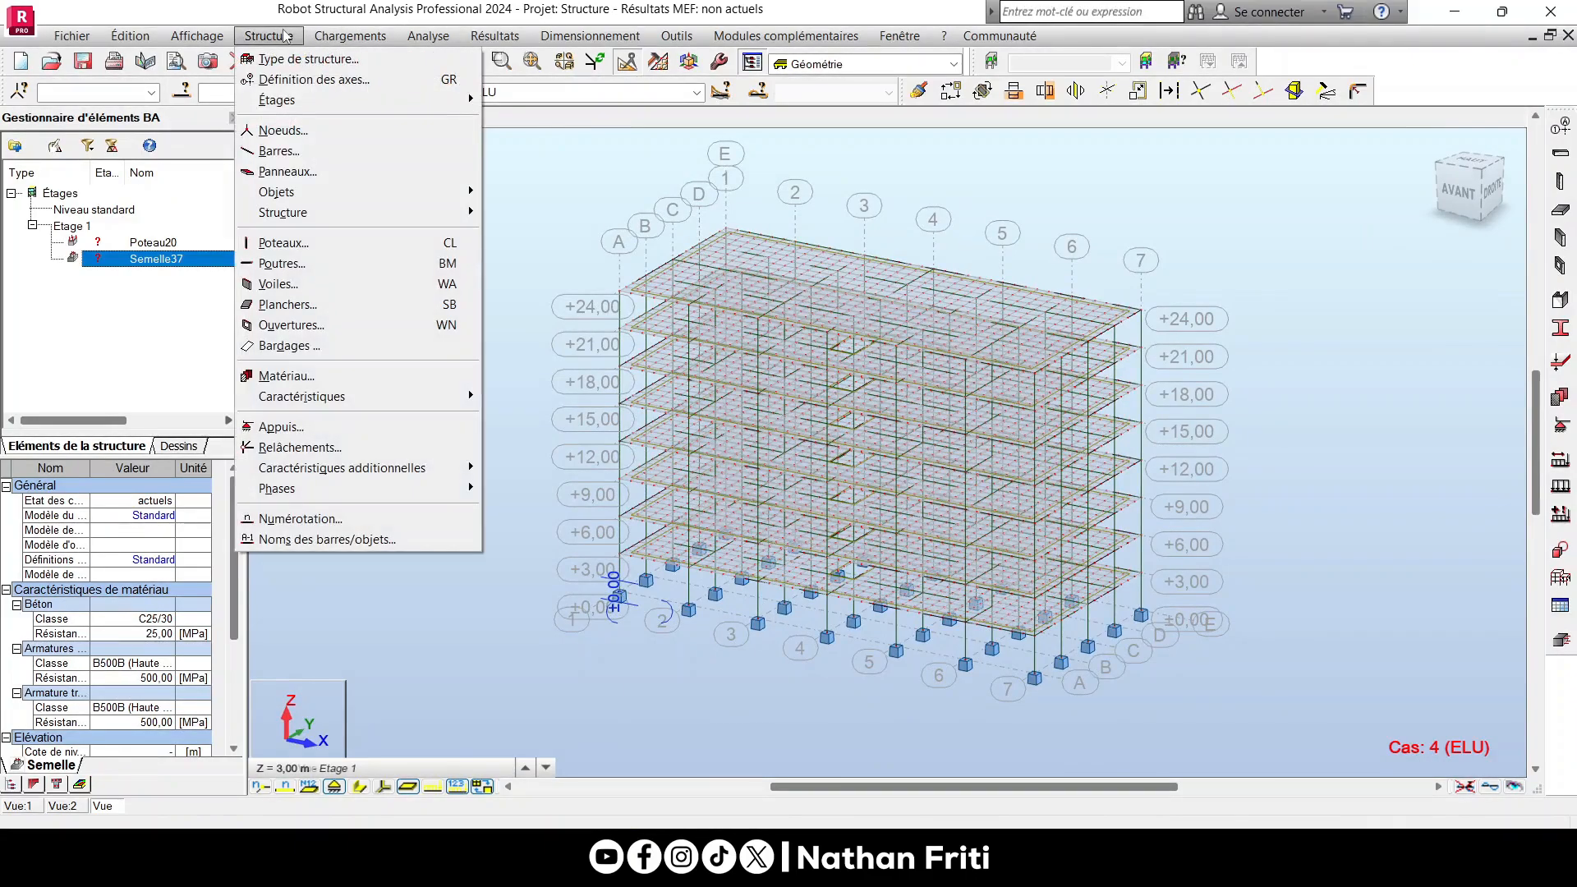
mouse_move(443, 99)
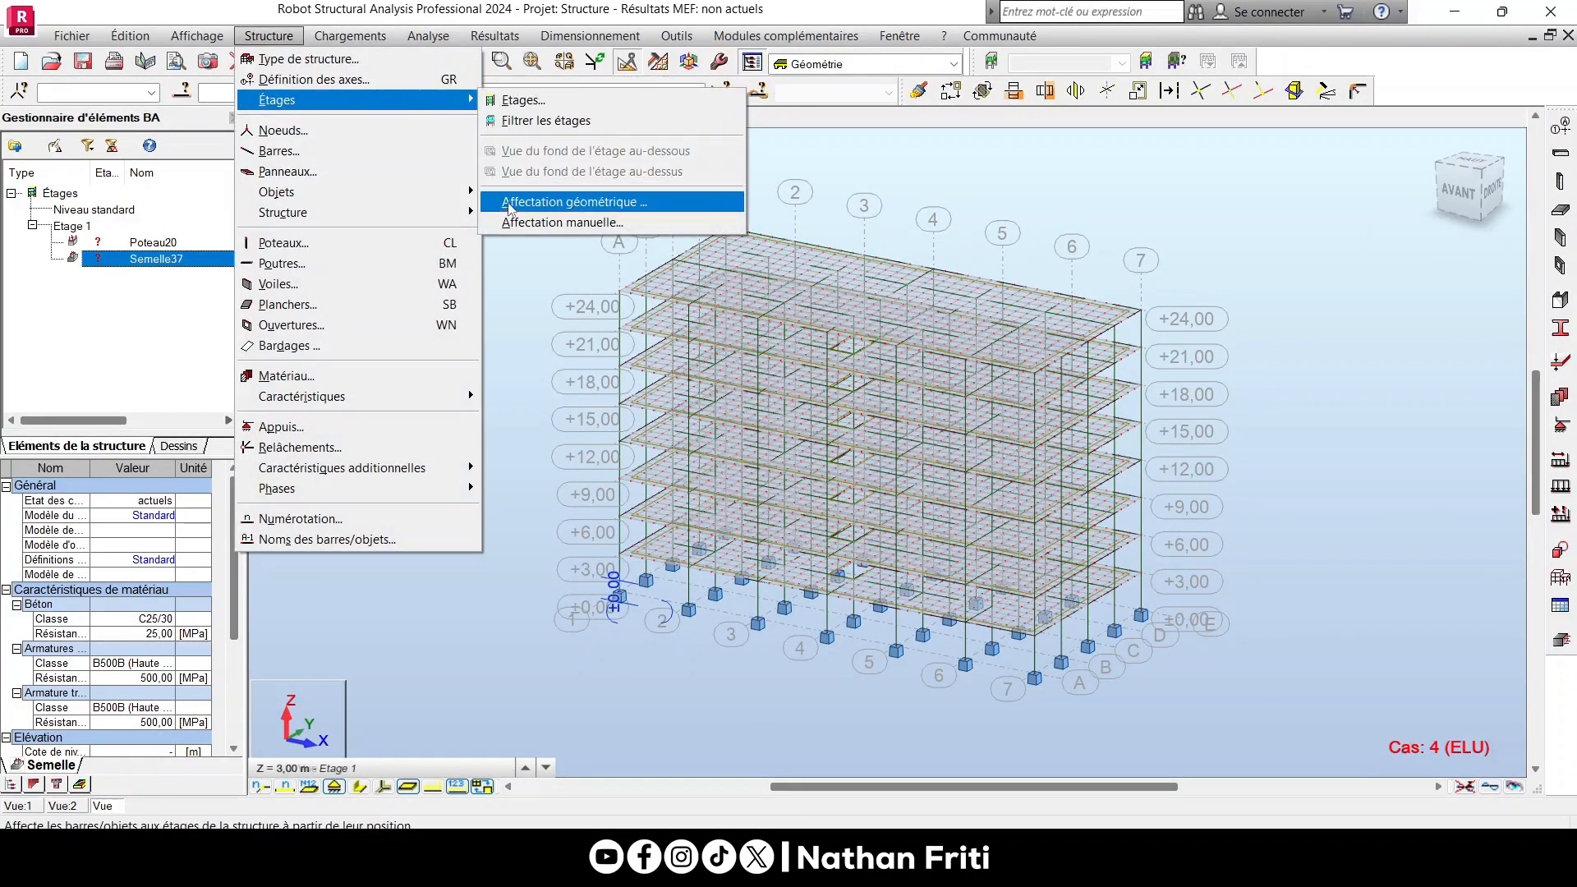
left_click(515, 222)
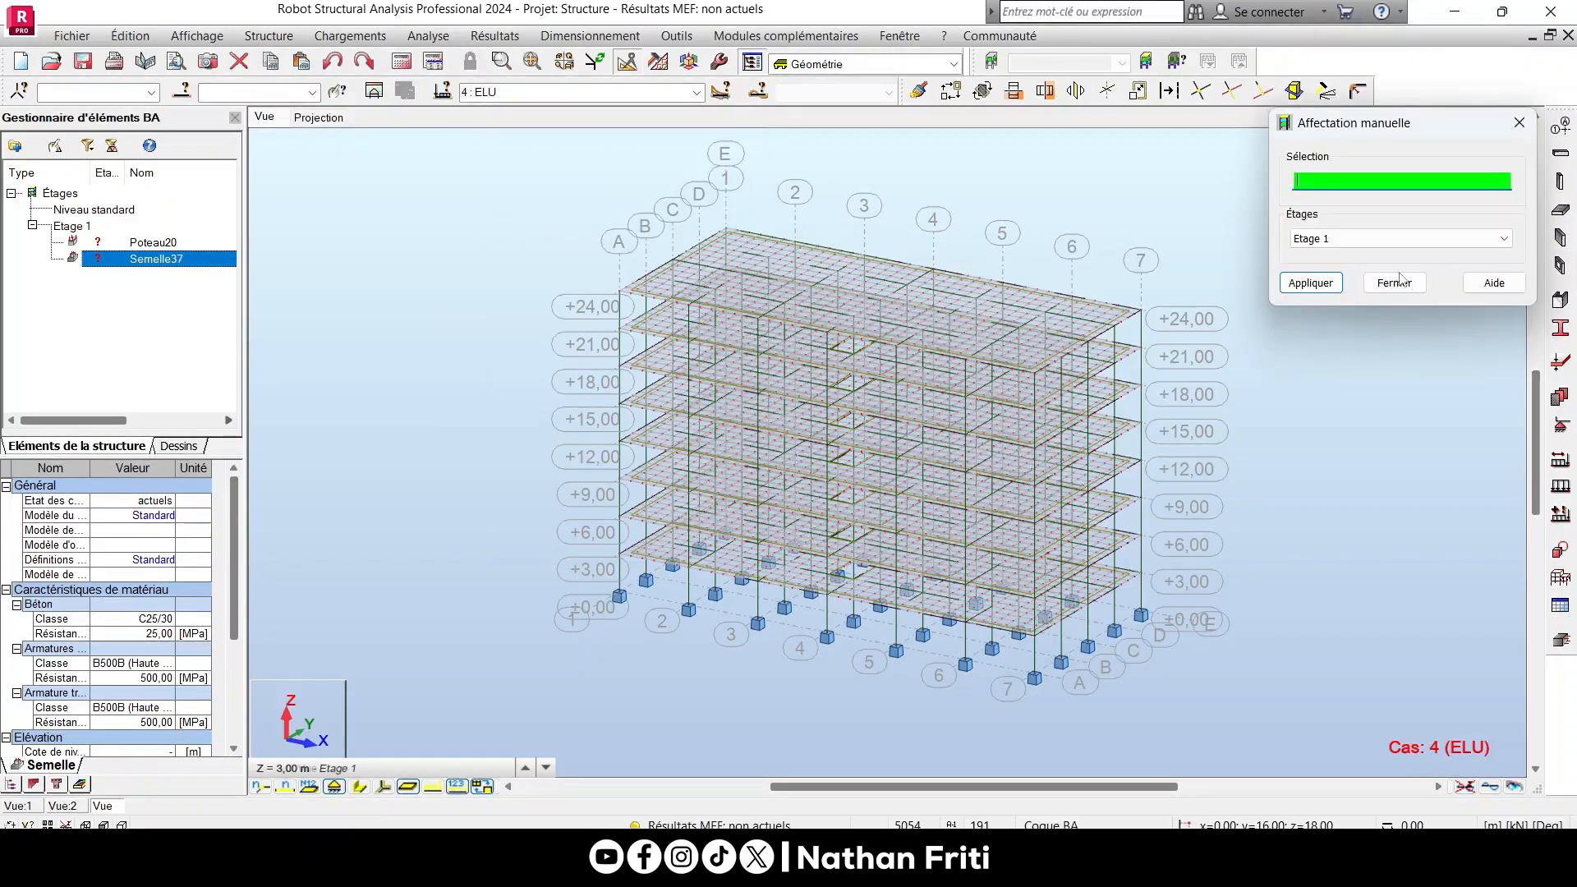
left_click(1396, 282)
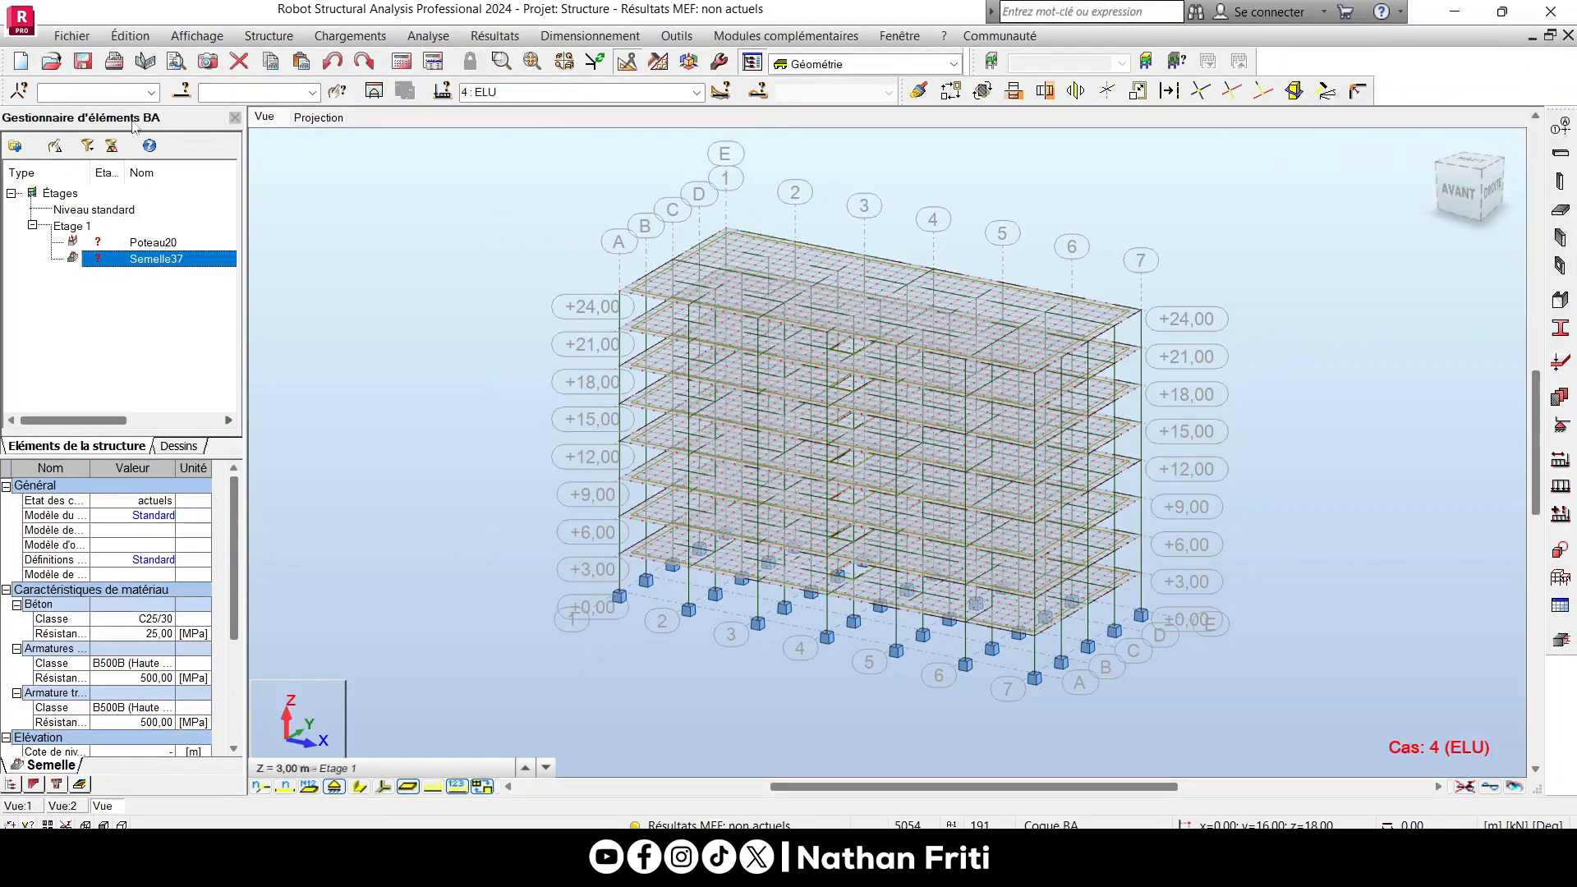
Run the geometric storey assignment (Affectation géométrique) on the entire structure and close it.
left_click(271, 36)
mouse_move(444, 99)
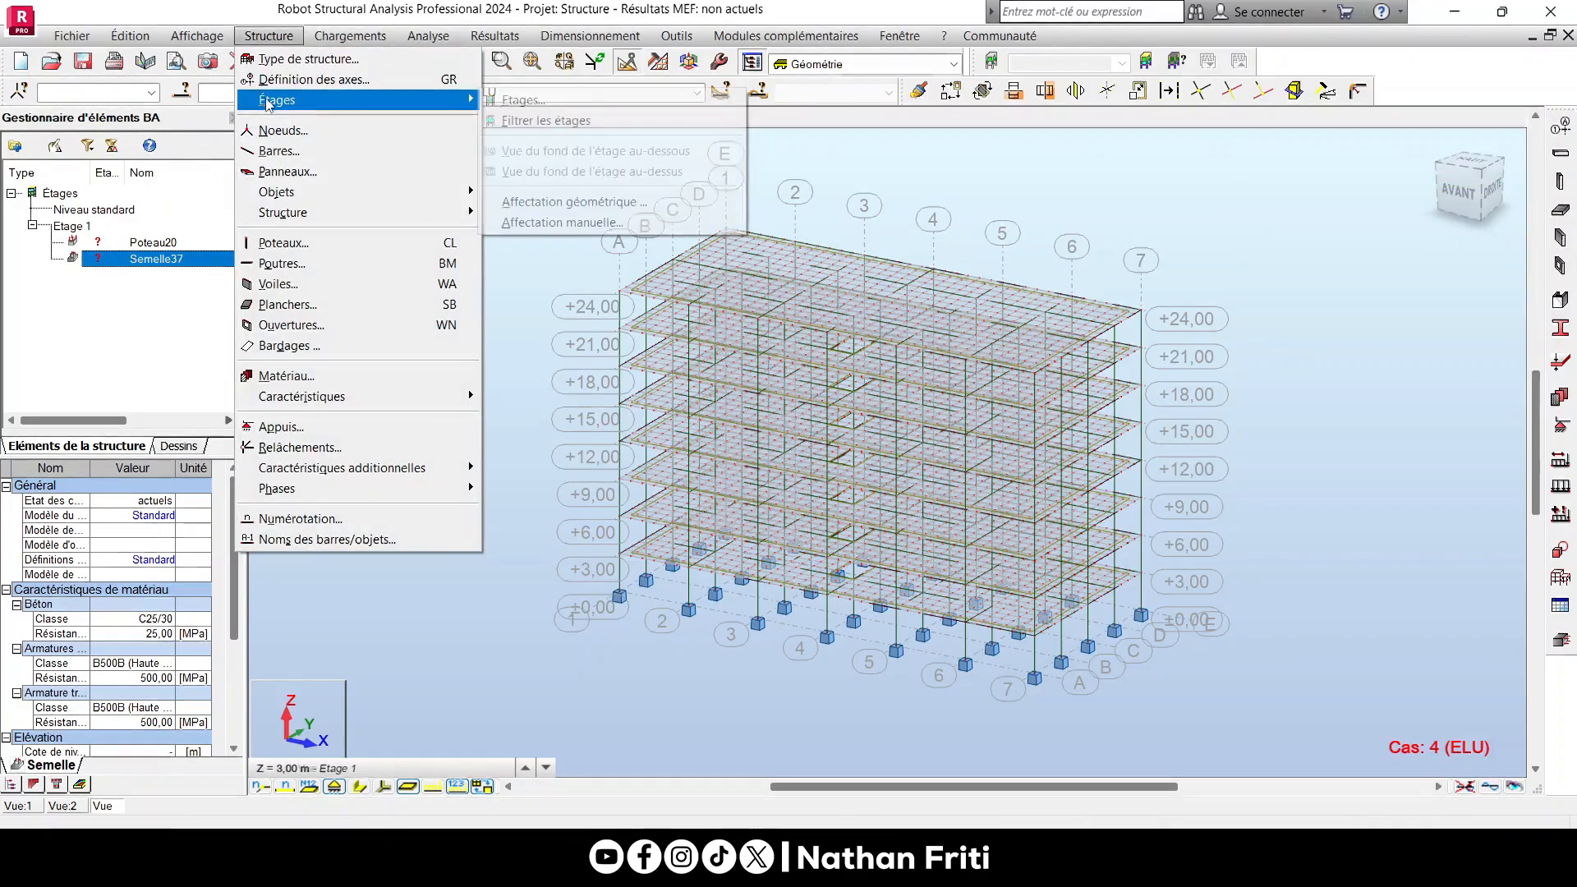
left_click(536, 202)
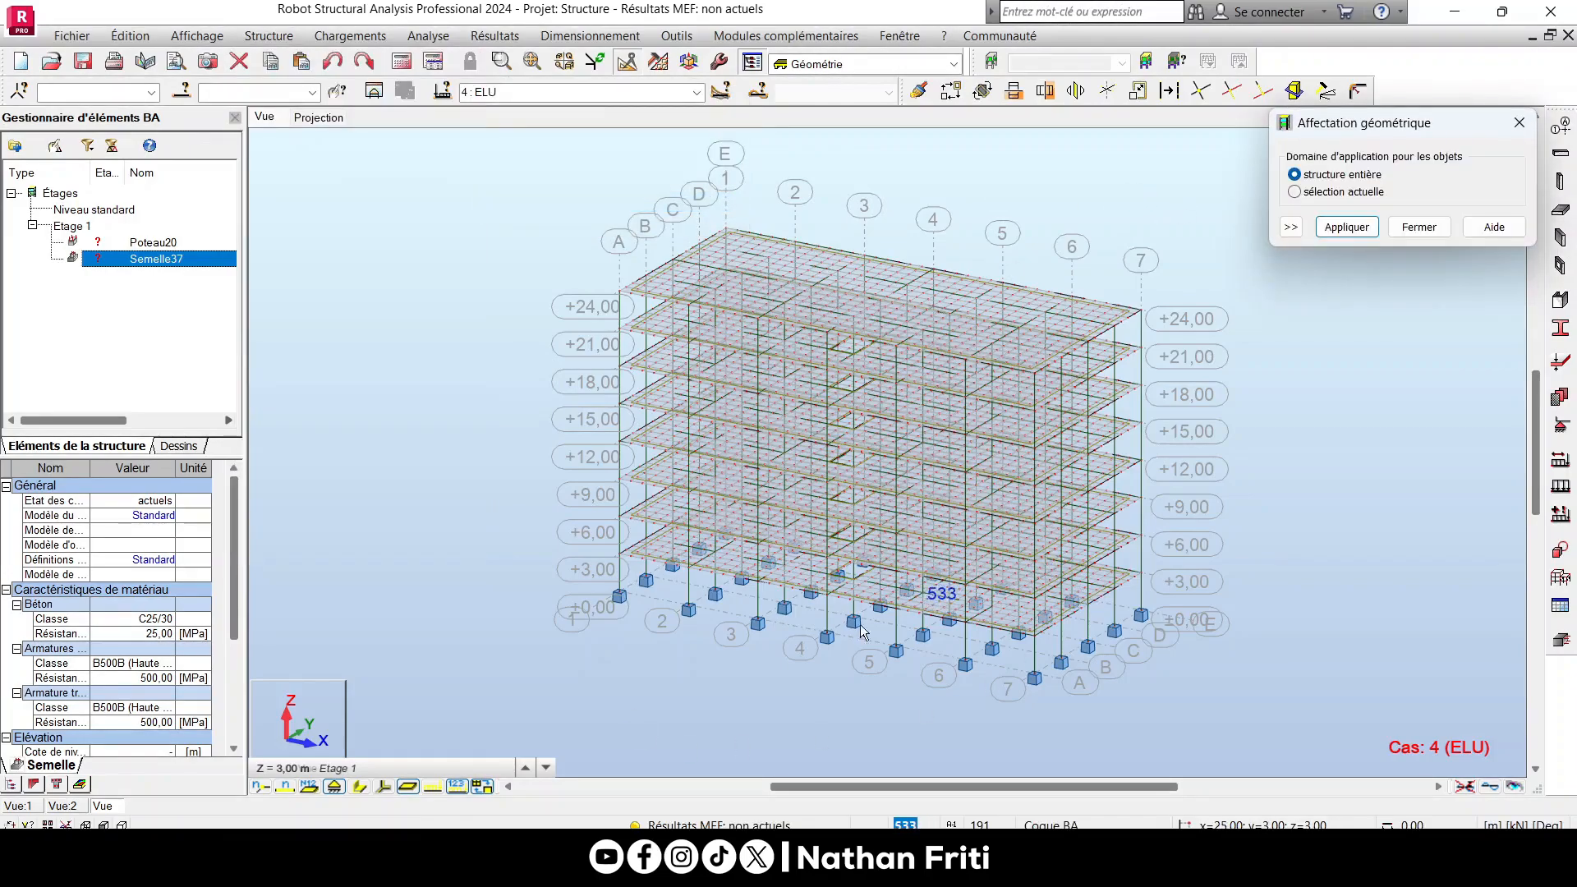
left_click(447, 775)
mouse_move(664, 772)
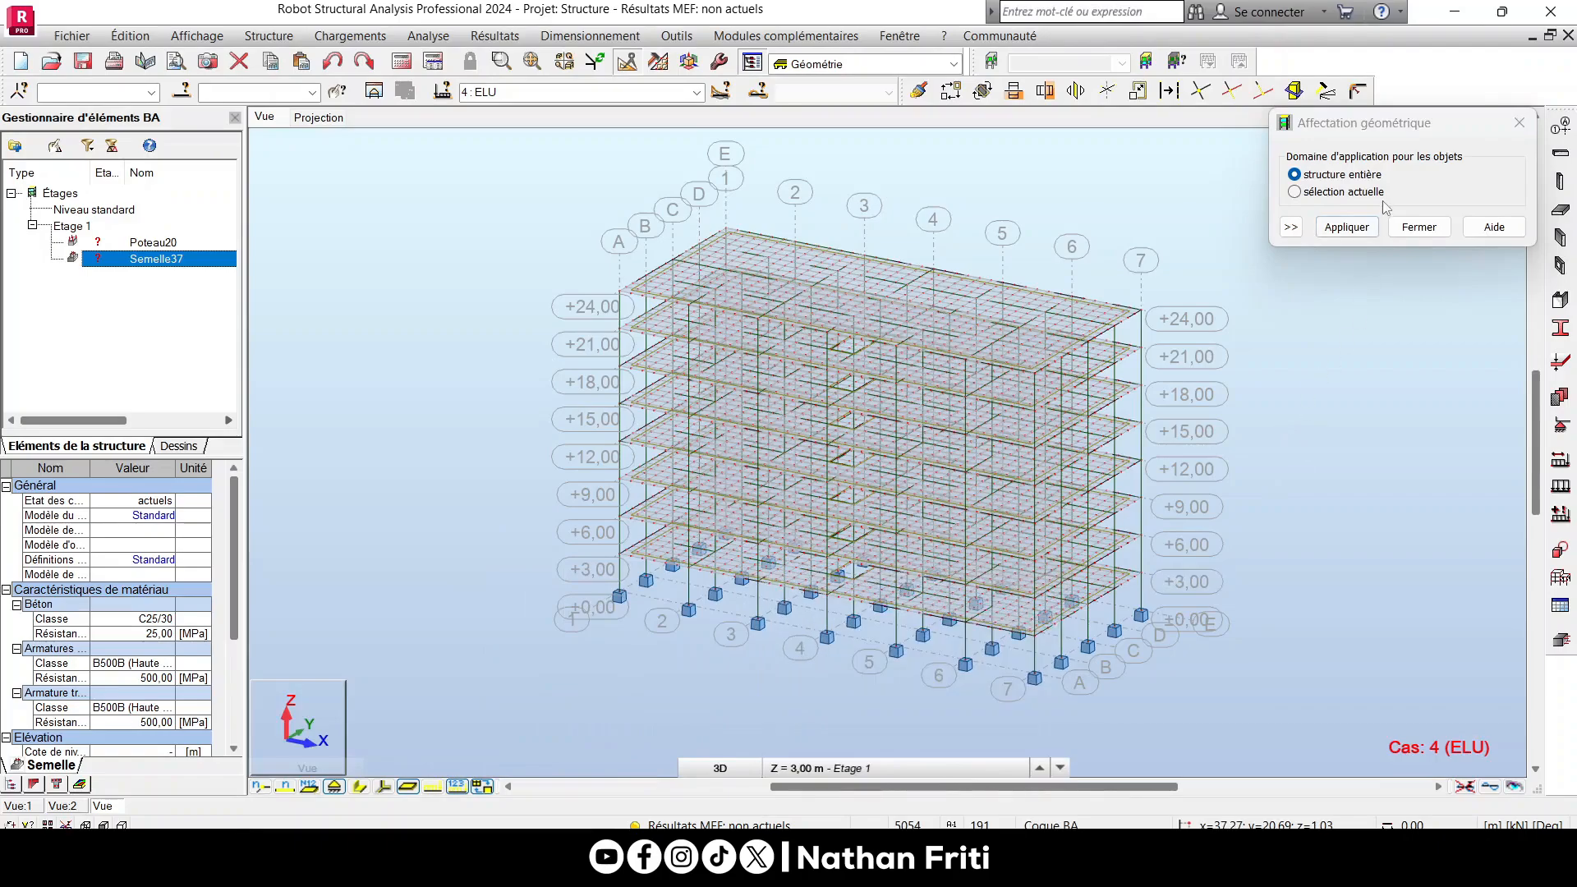
left_click(1345, 227)
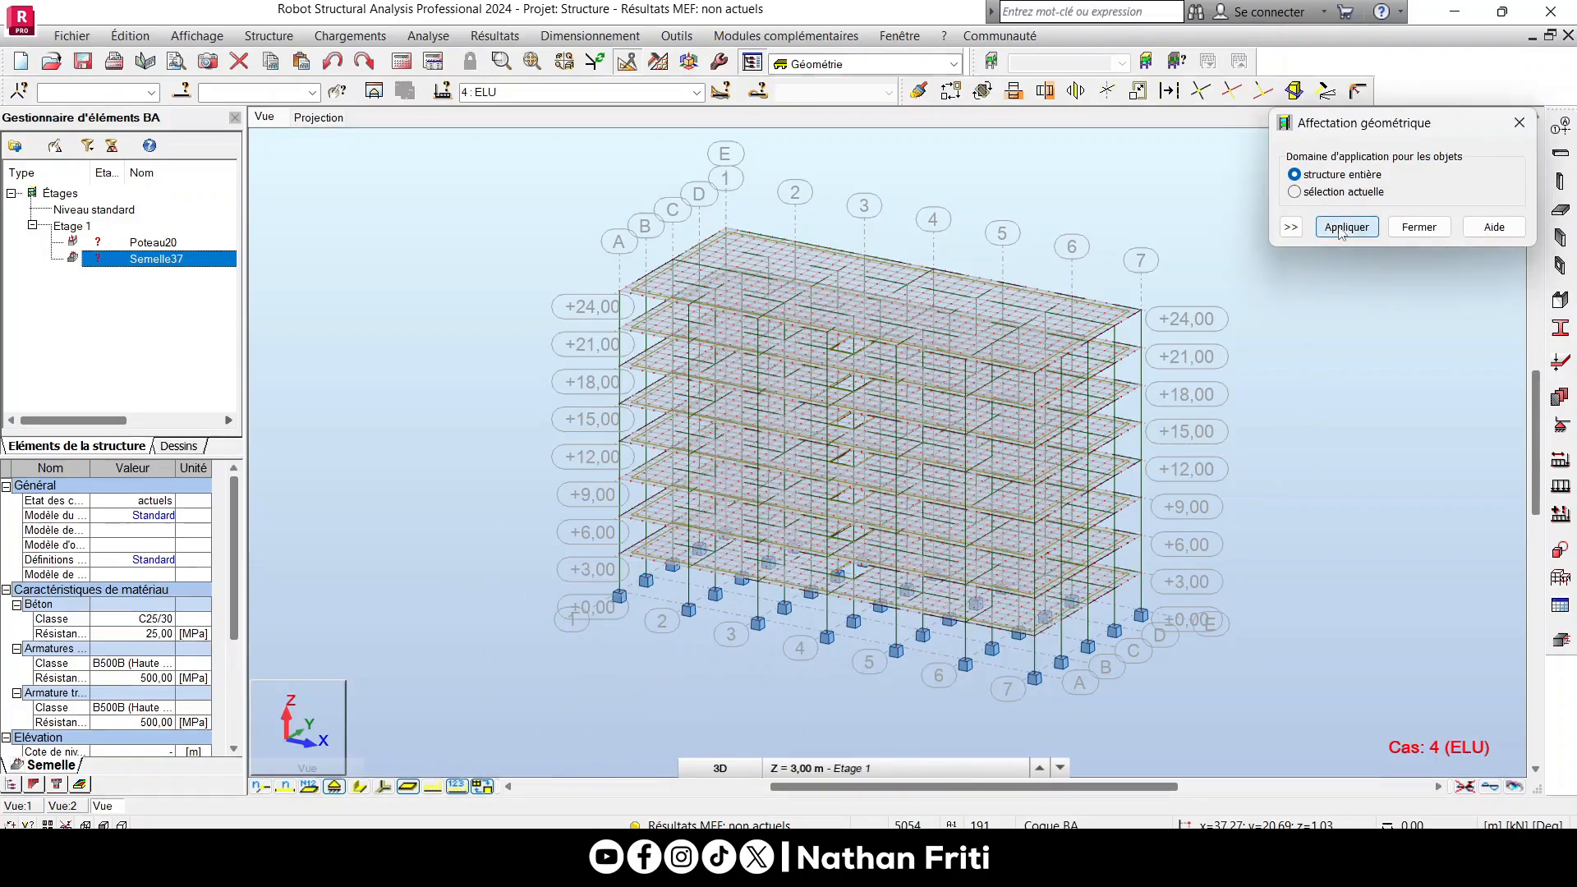
left_click(1411, 230)
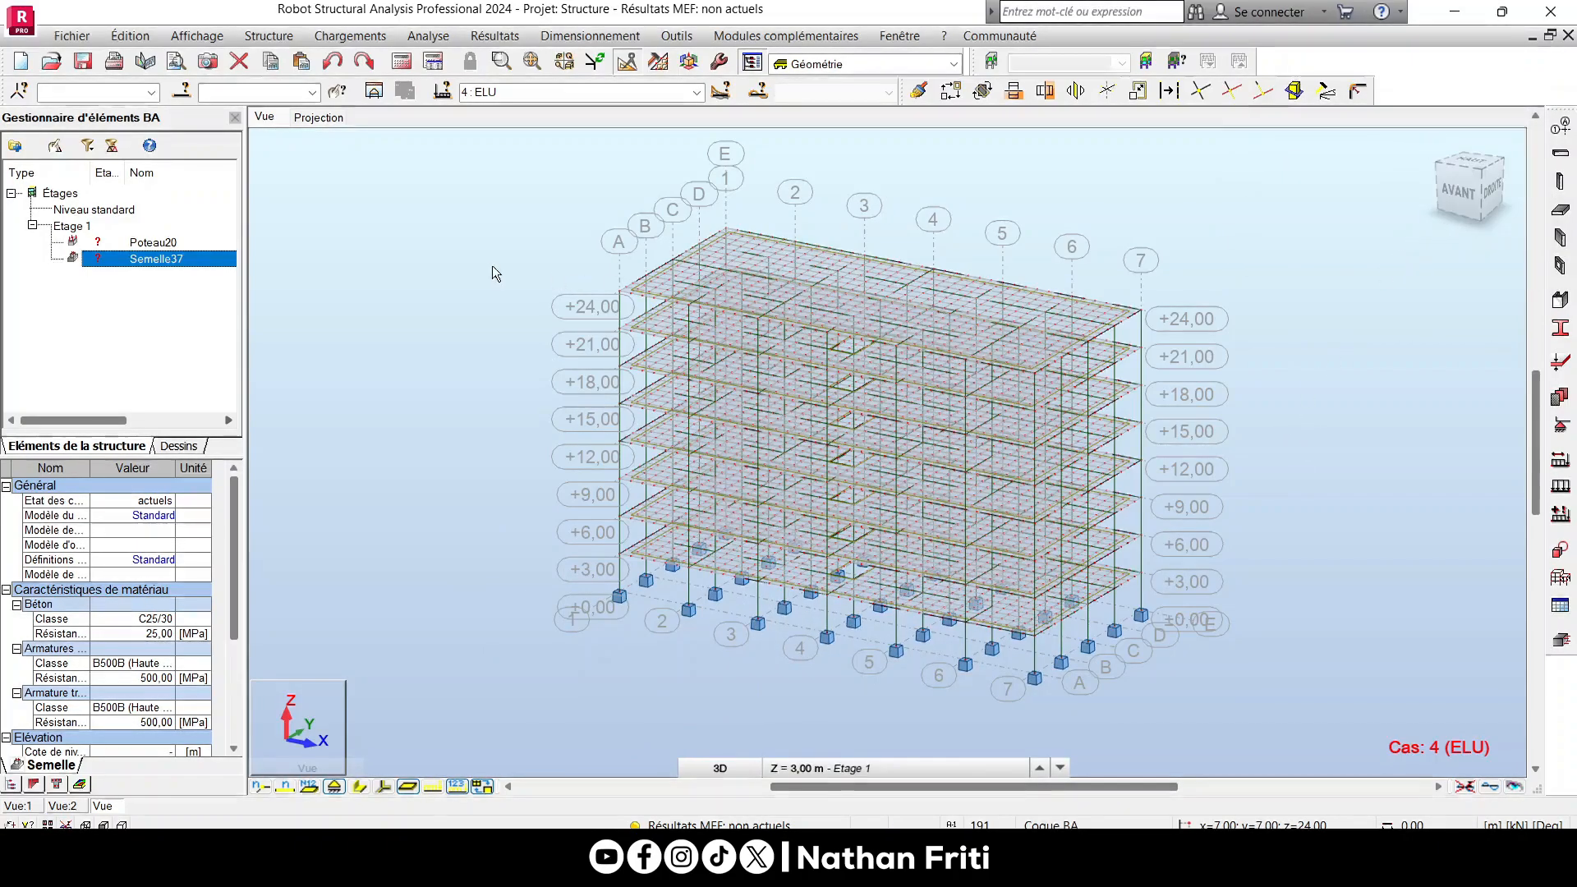
Display the bar section shapes again and rotate the building in 3D to face its rear side (ARRIÈRE).
left_click(362, 788)
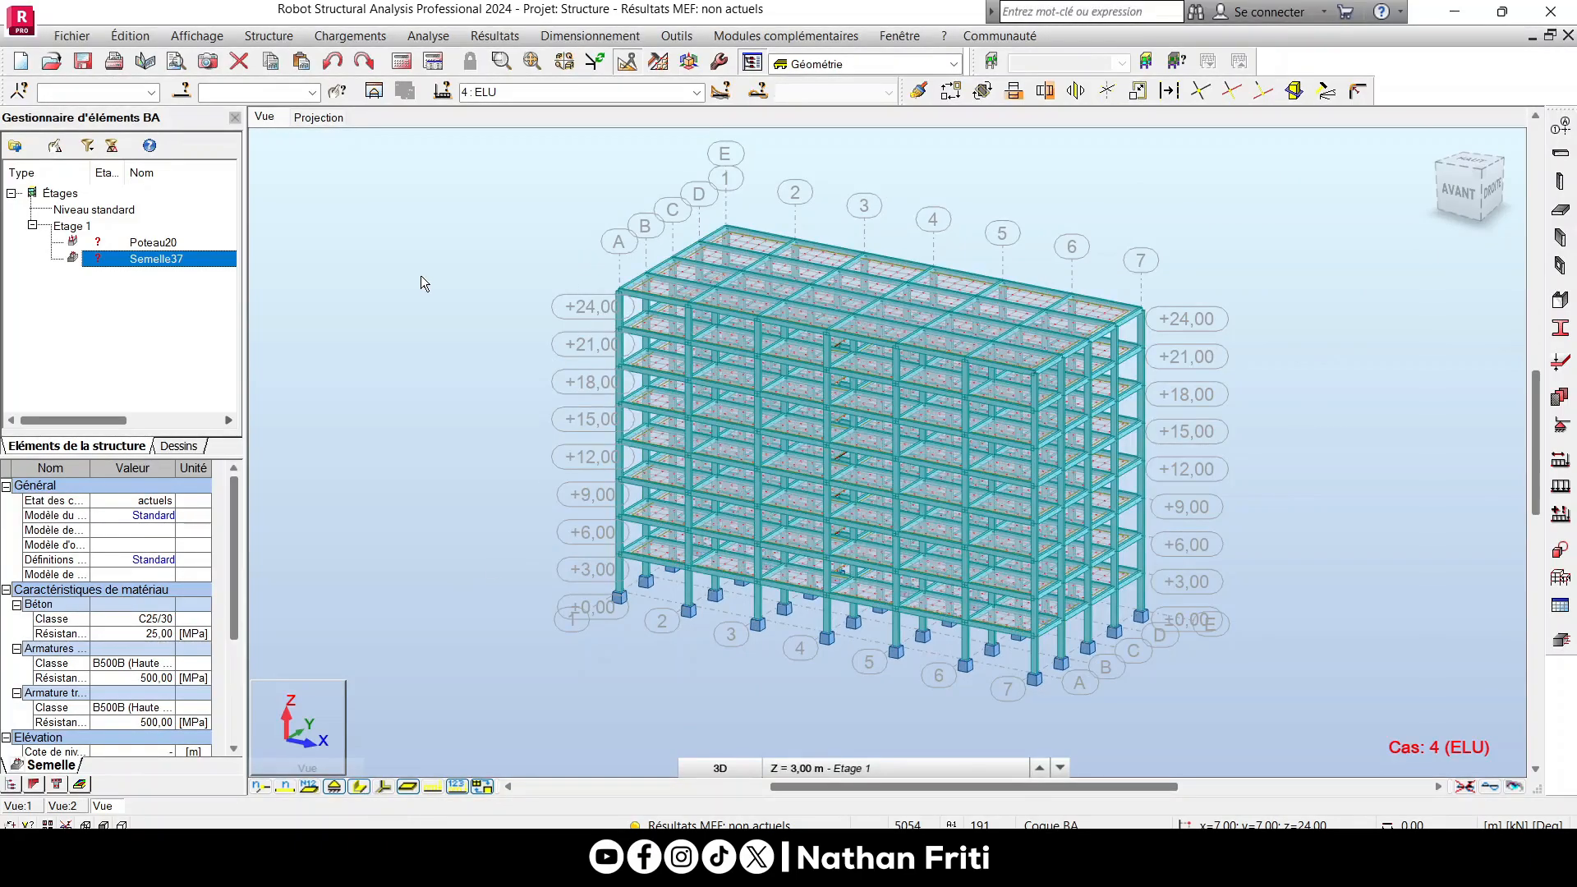
right_click(420, 275)
left_click(370, 362)
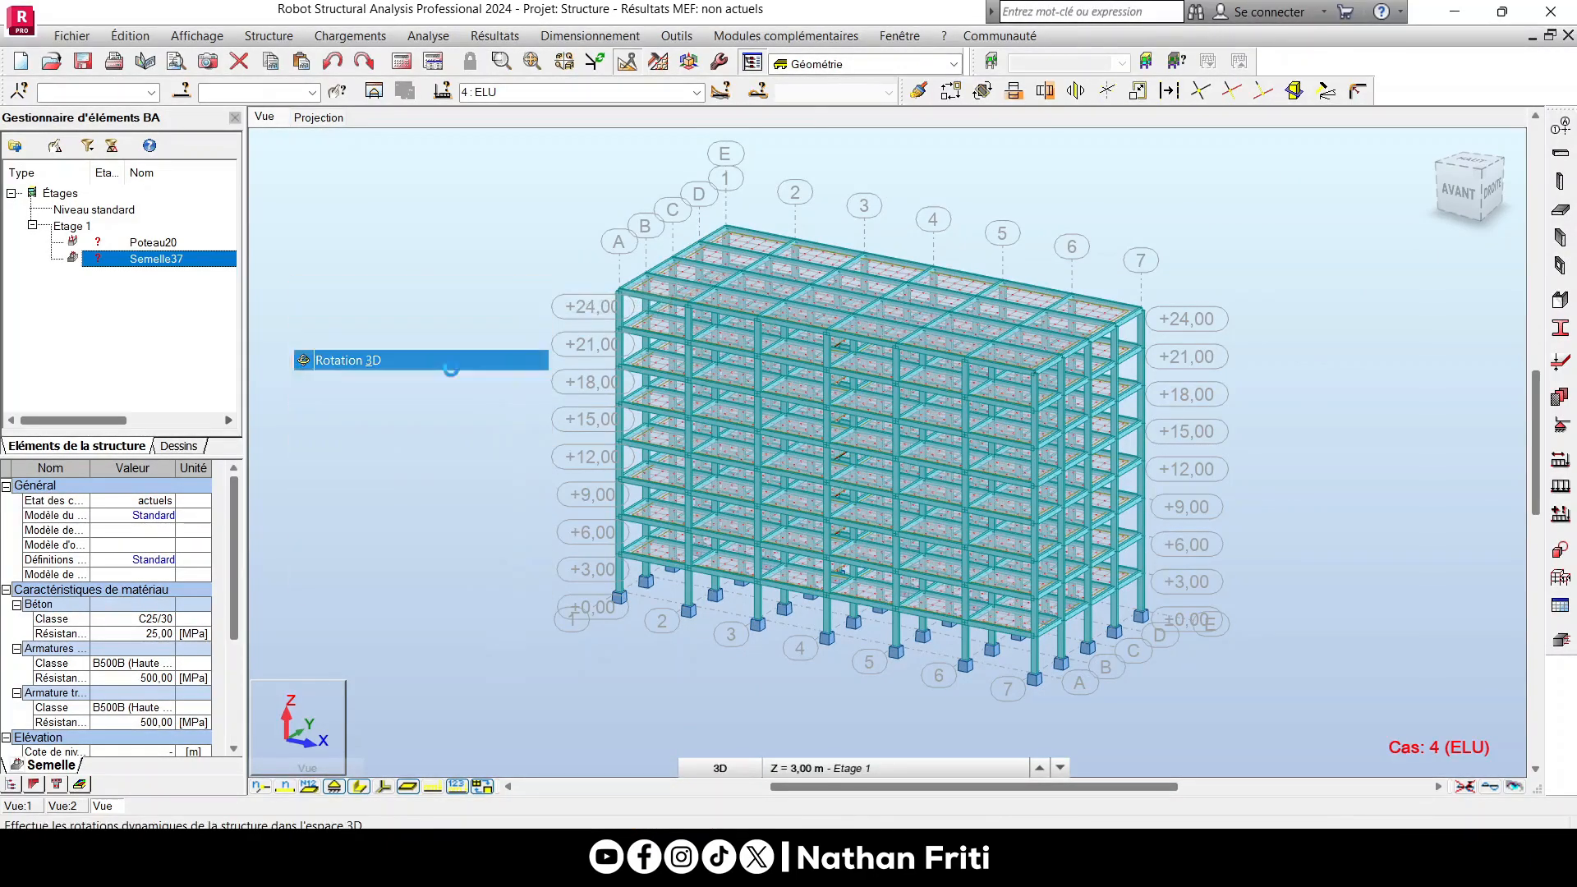
mouse_move(575, 370)
left_mouse_down()
mouse_move(693, 377)
mouse_move(636, 402)
mouse_move(426, 419)
mouse_move(471, 433)
mouse_move(700, 422)
mouse_move(630, 424)
mouse_move(581, 377)
mouse_move(701, 309)
left_mouse_up()
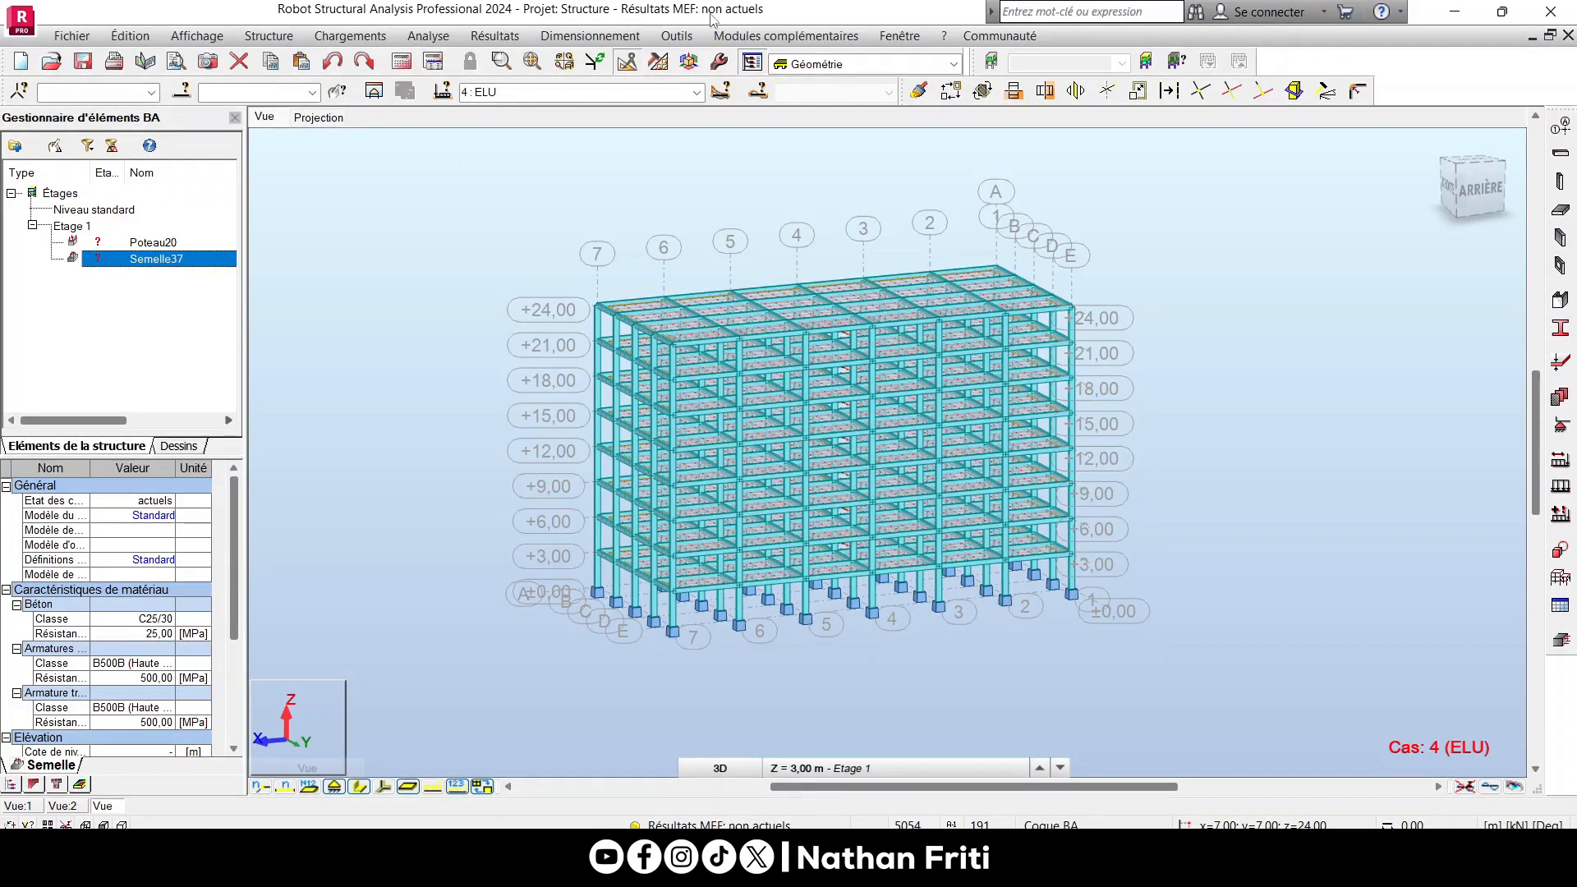
Recalculate the structure, close the calculation messages and rotate the building in 3D to see it from higher up.
left_click(401, 62)
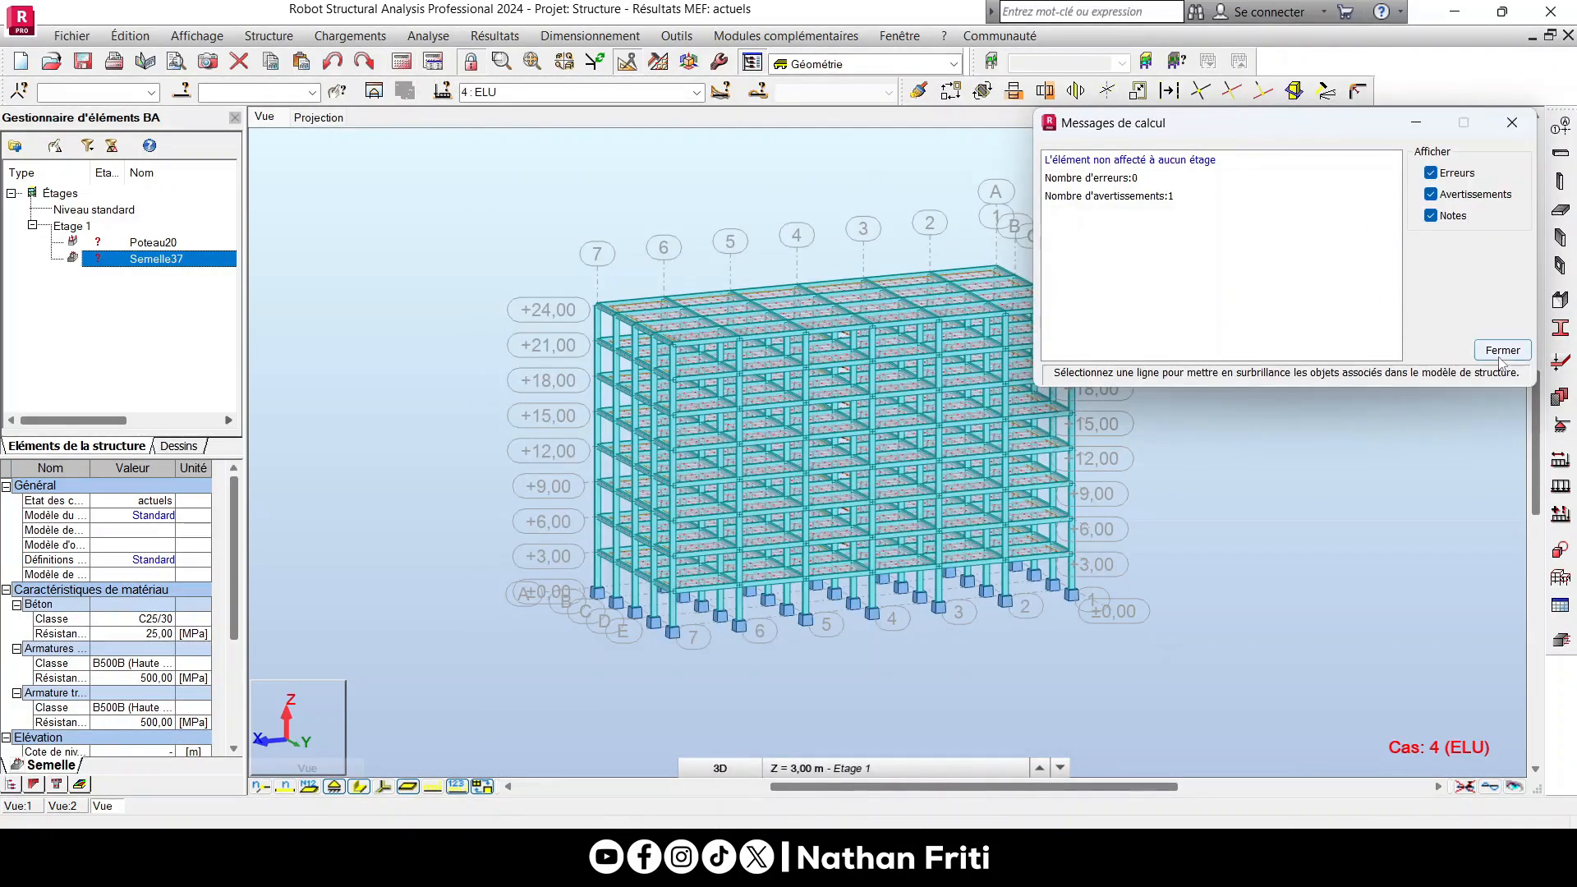
left_click(1502, 349)
right_click(327, 277)
left_click(549, 365)
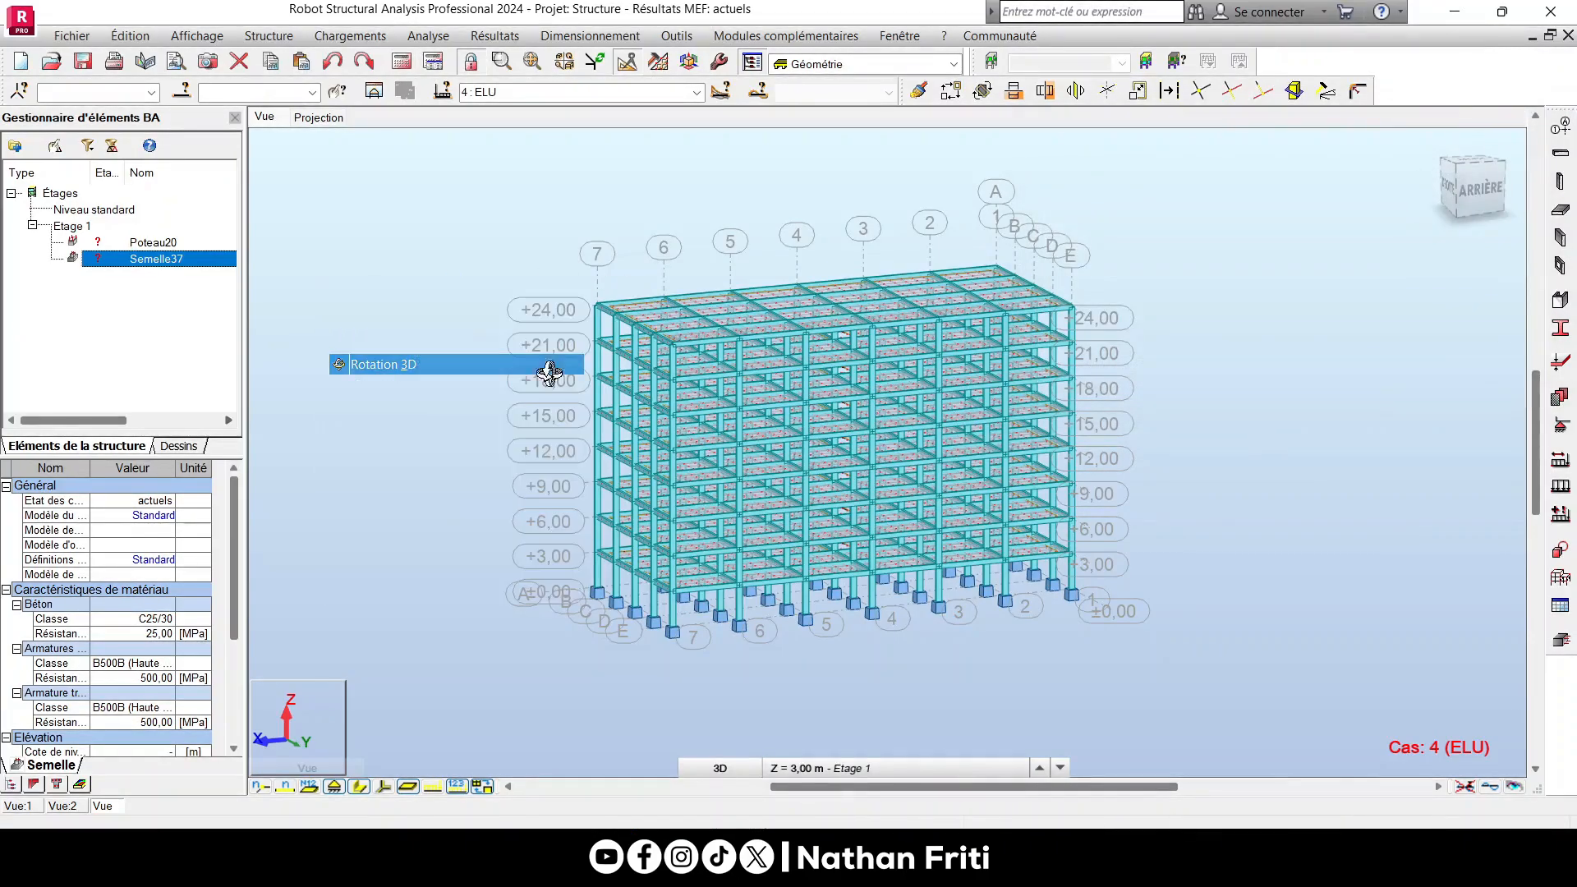
left_click_drag(548, 372, 539, 225)
left_click(494, 35)
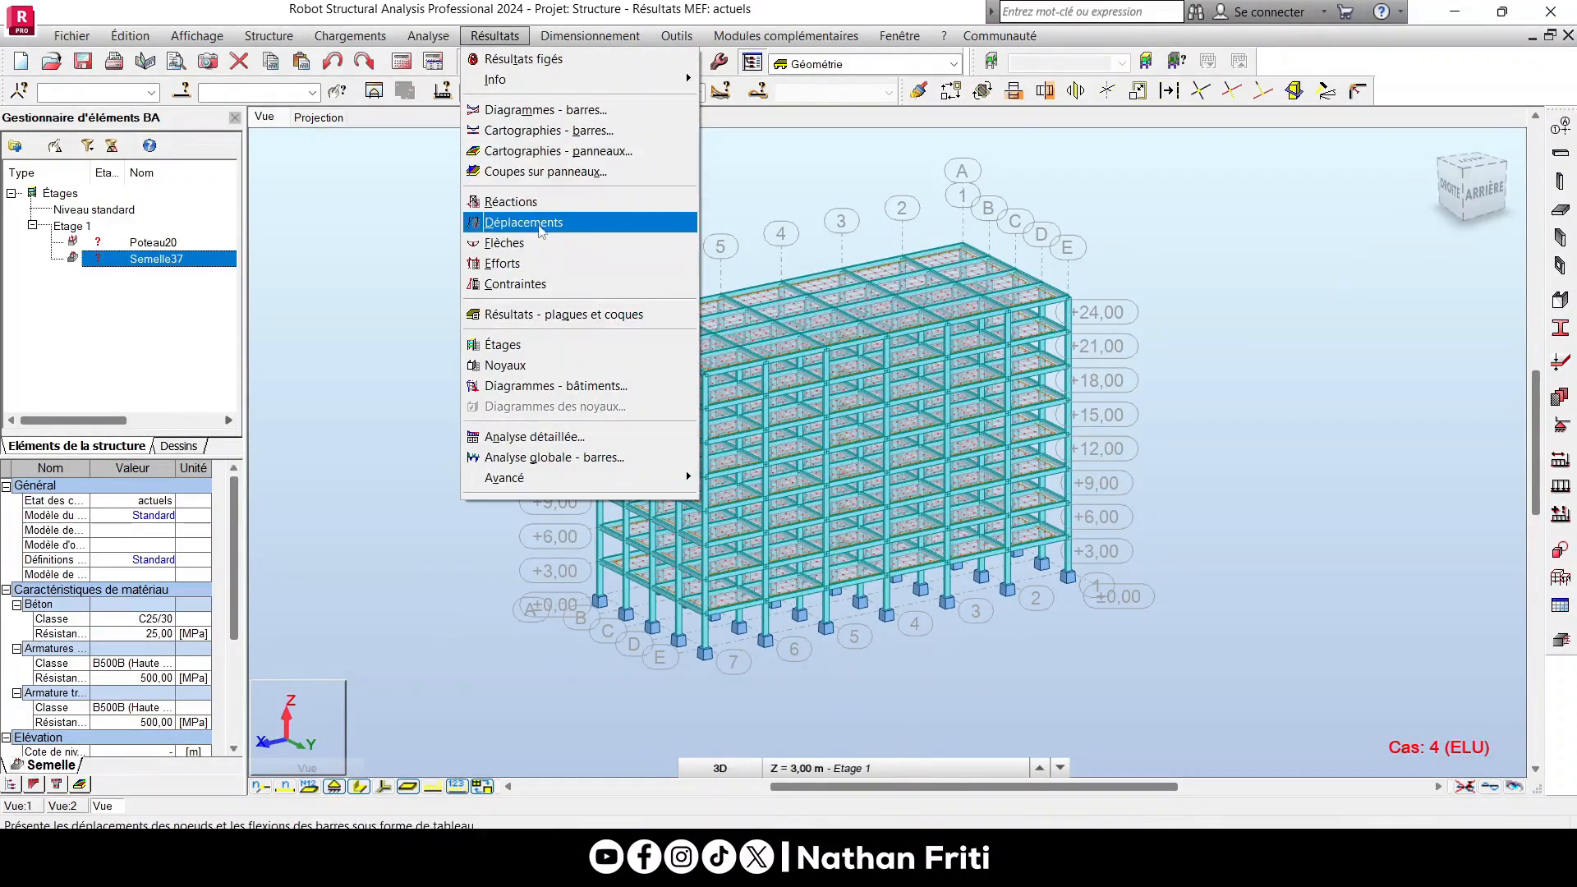
left_click(813, 191)
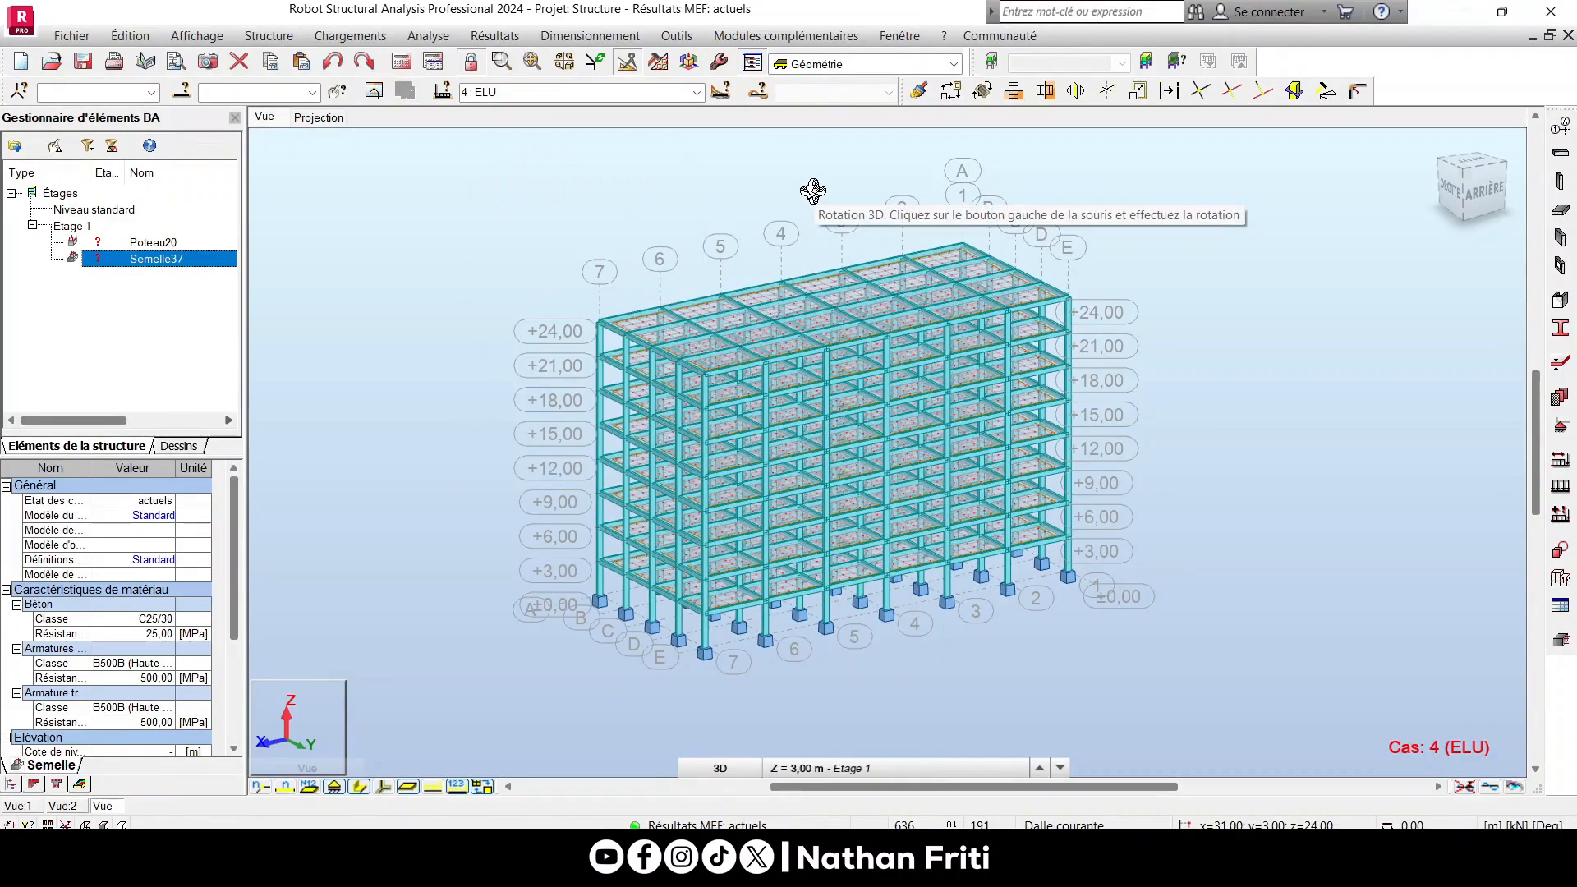
Try to add Z construction lines from position 0,00 with 3 repetitions at 3 m spacing and value labels (Valeur).
left_click(1561, 126)
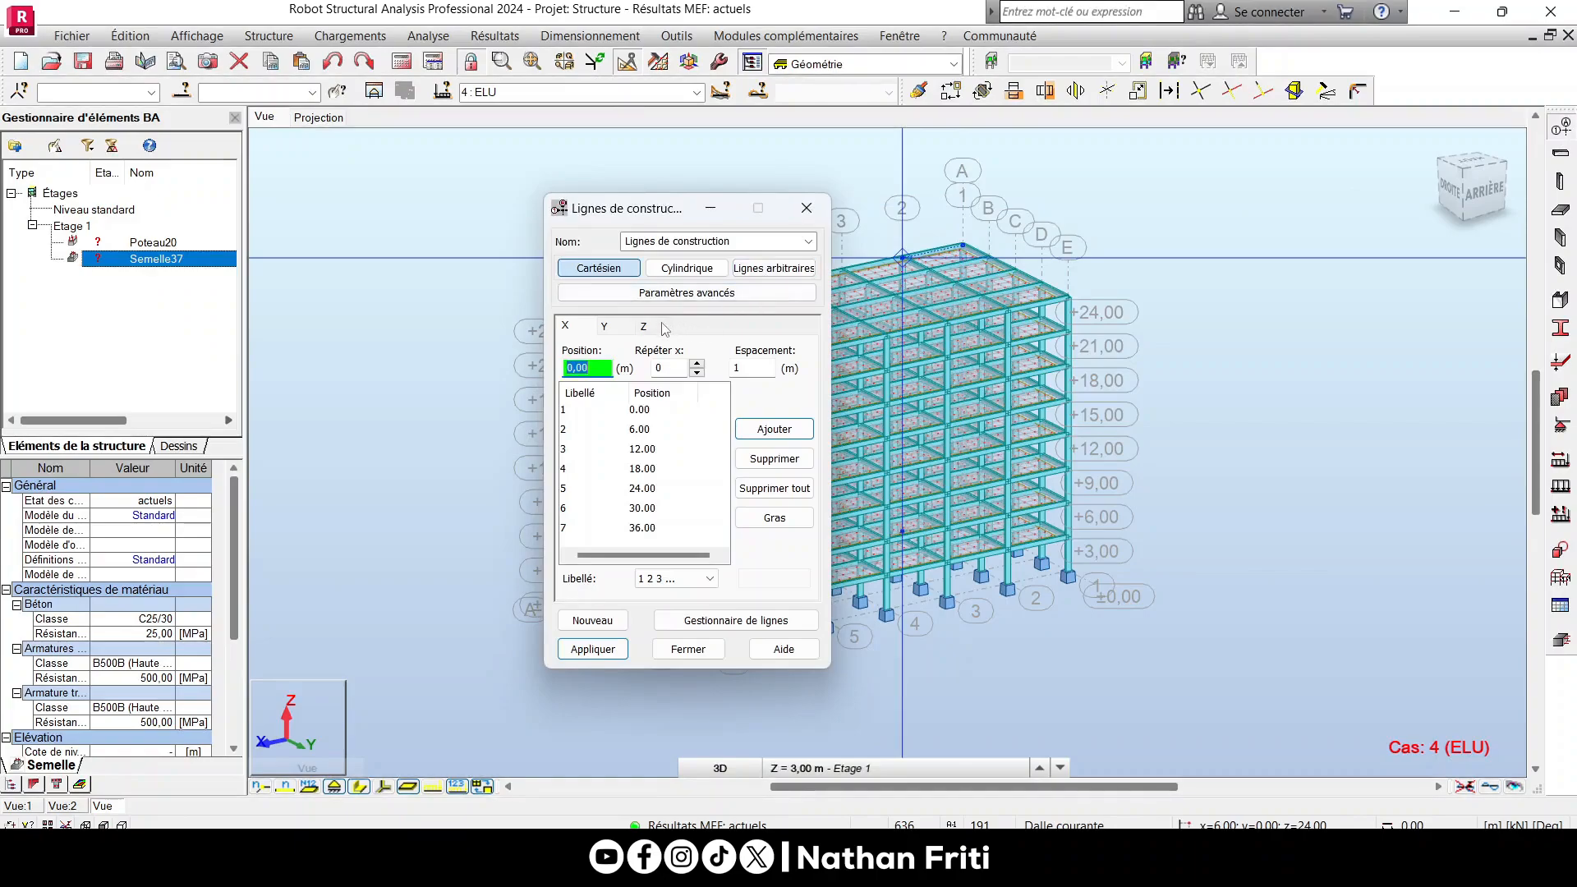
left_click(697, 364)
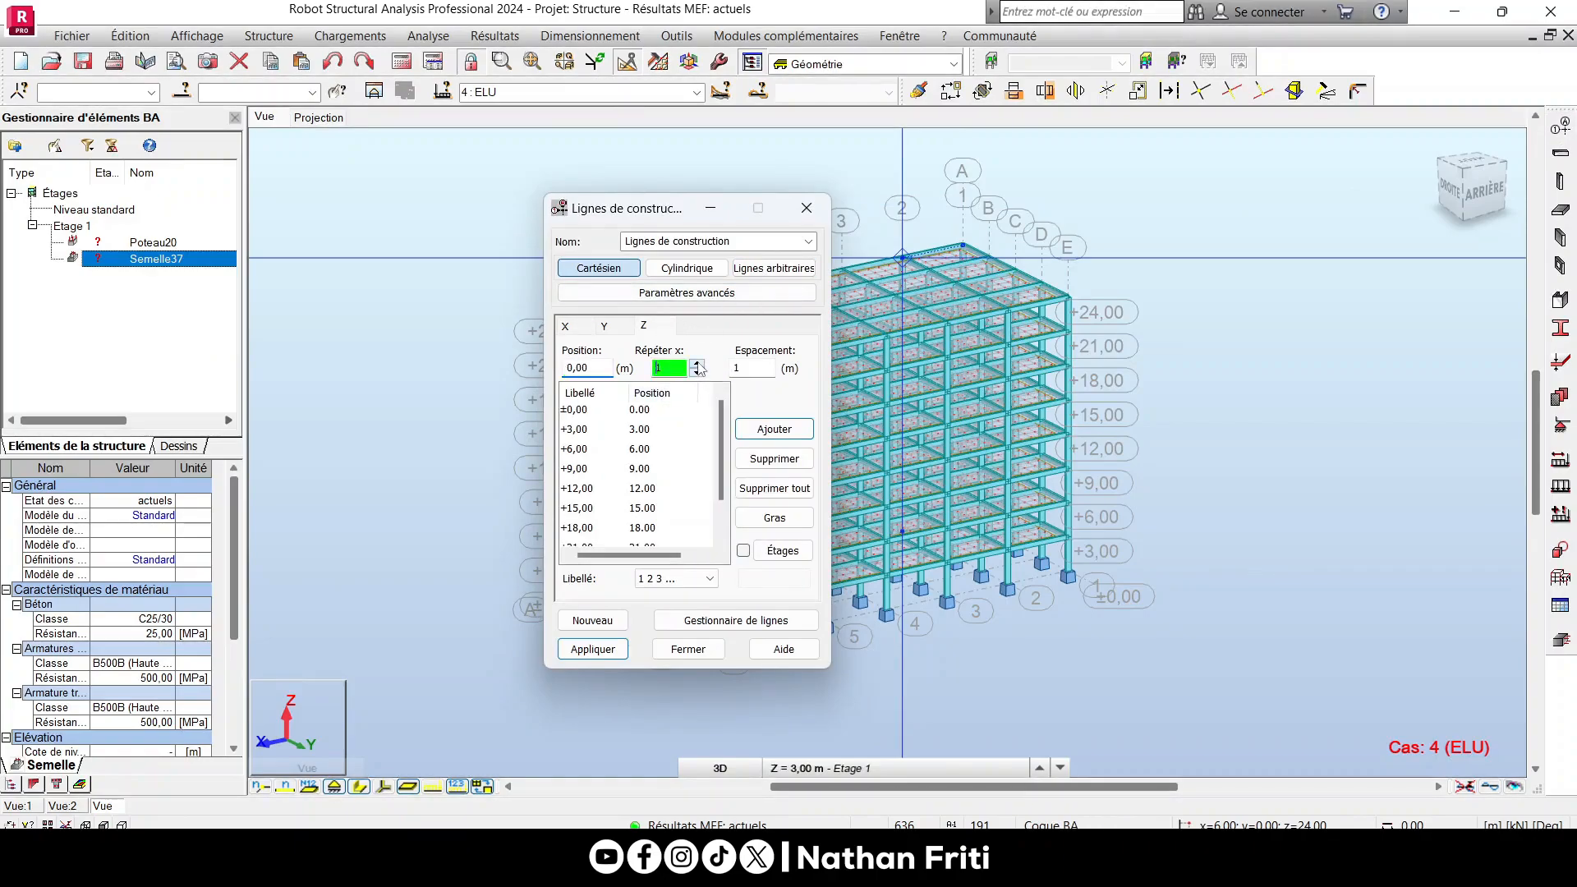
left_click(767, 367)
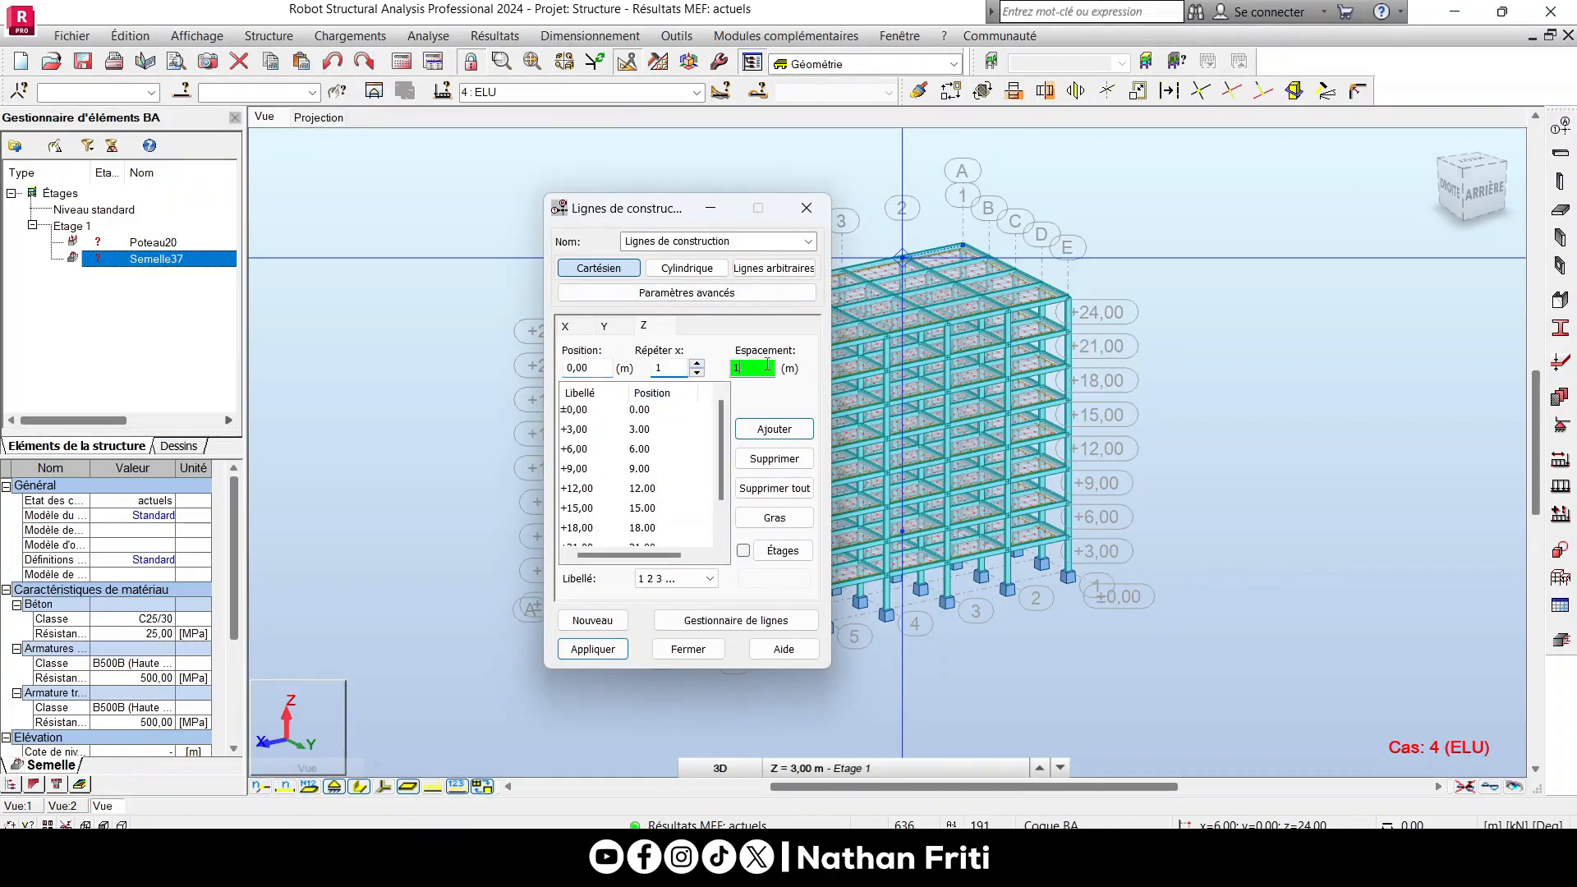
left_click(697, 579)
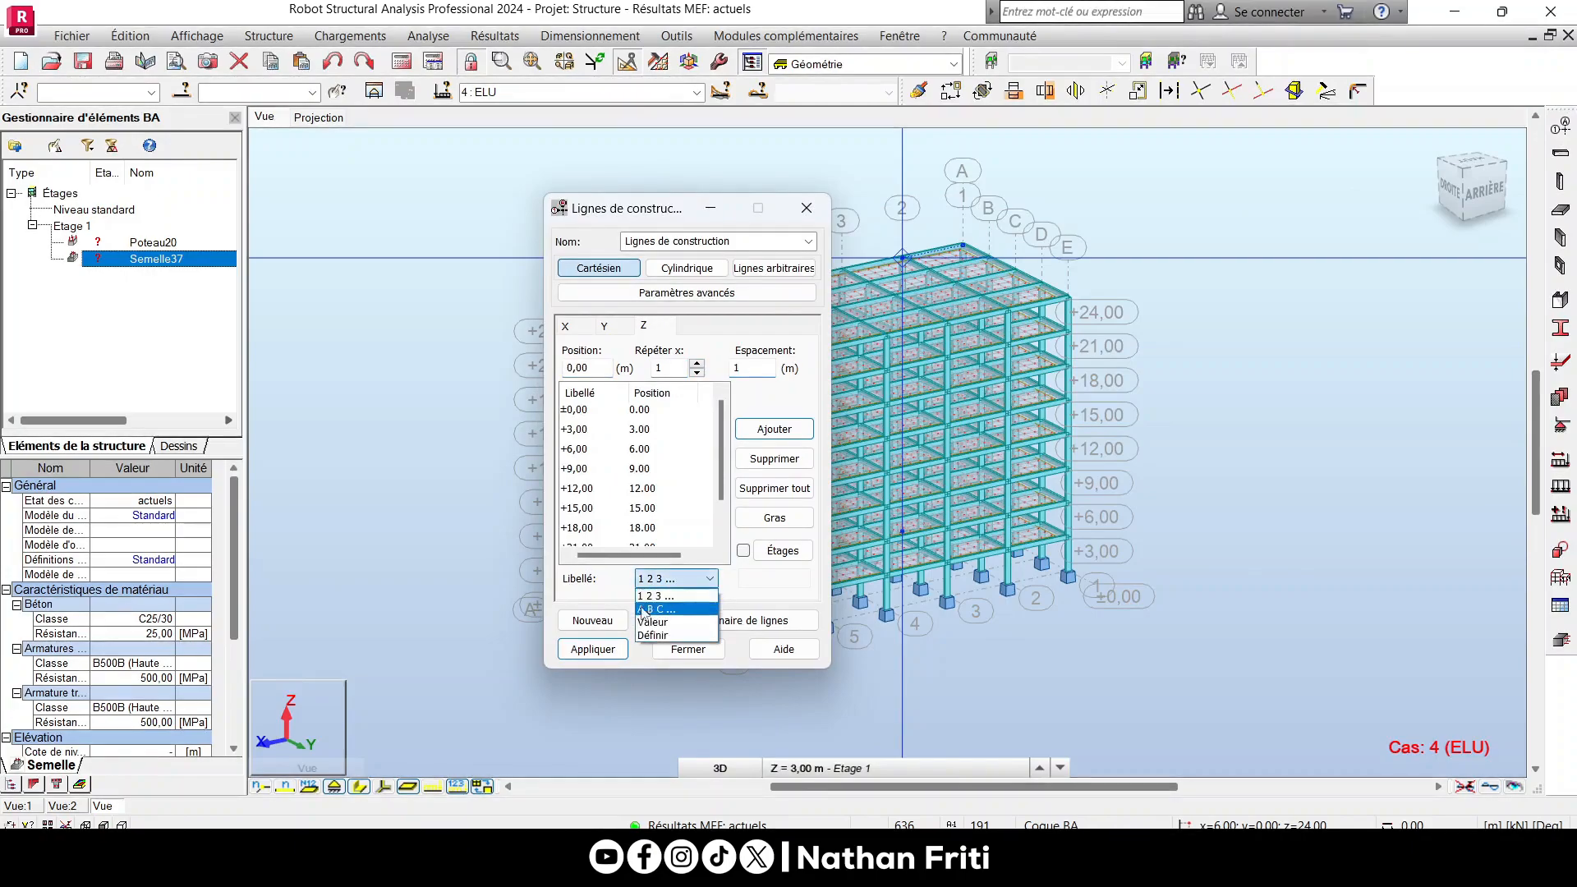
left_click(657, 631)
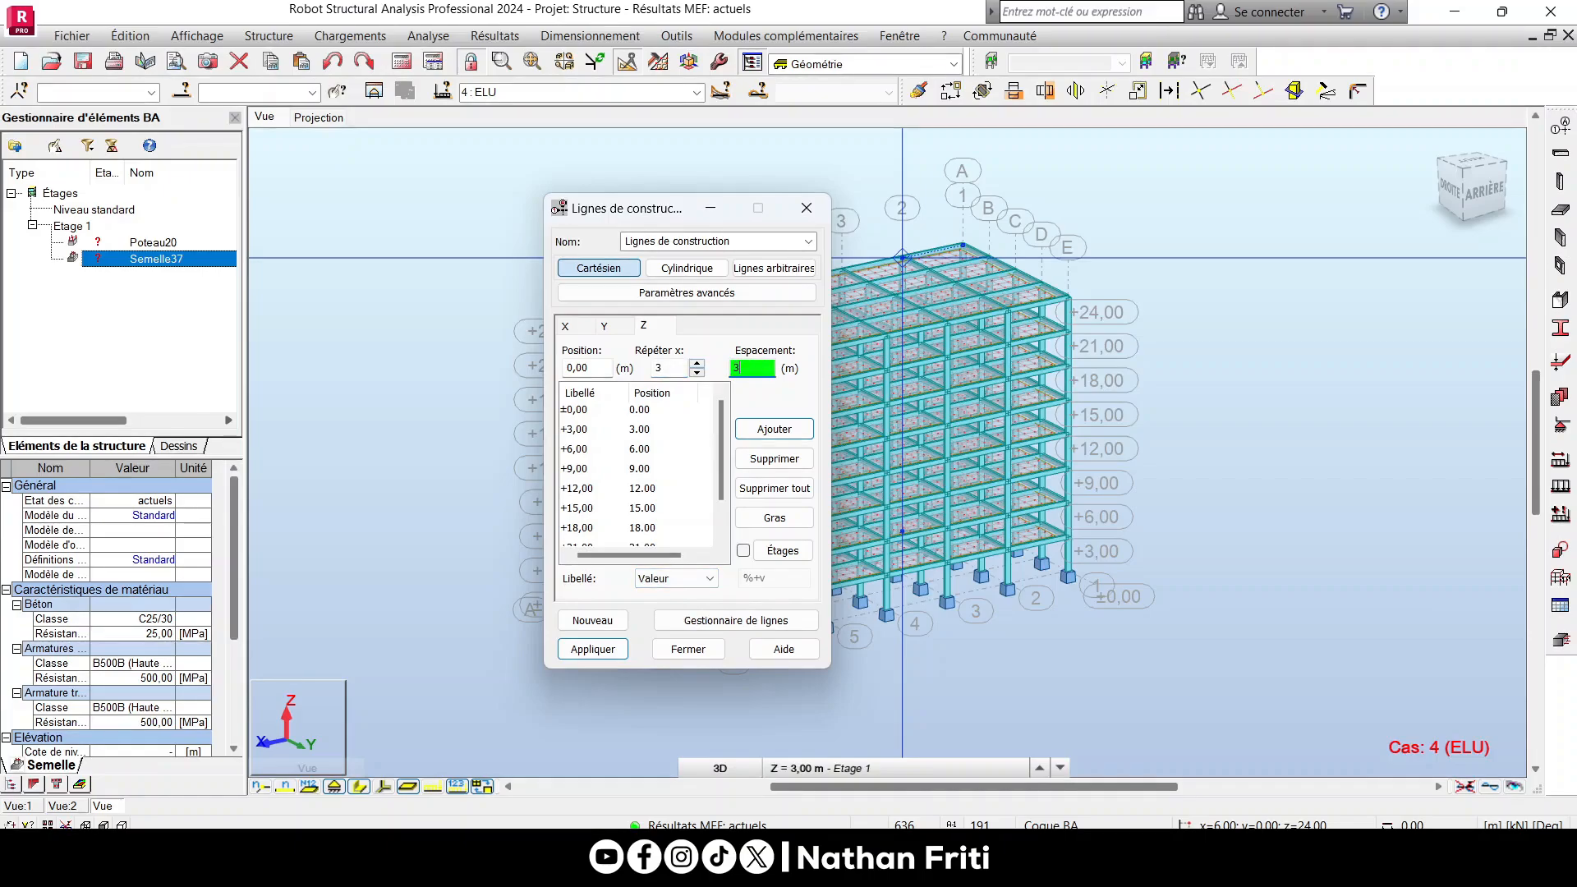
left_click(772, 429)
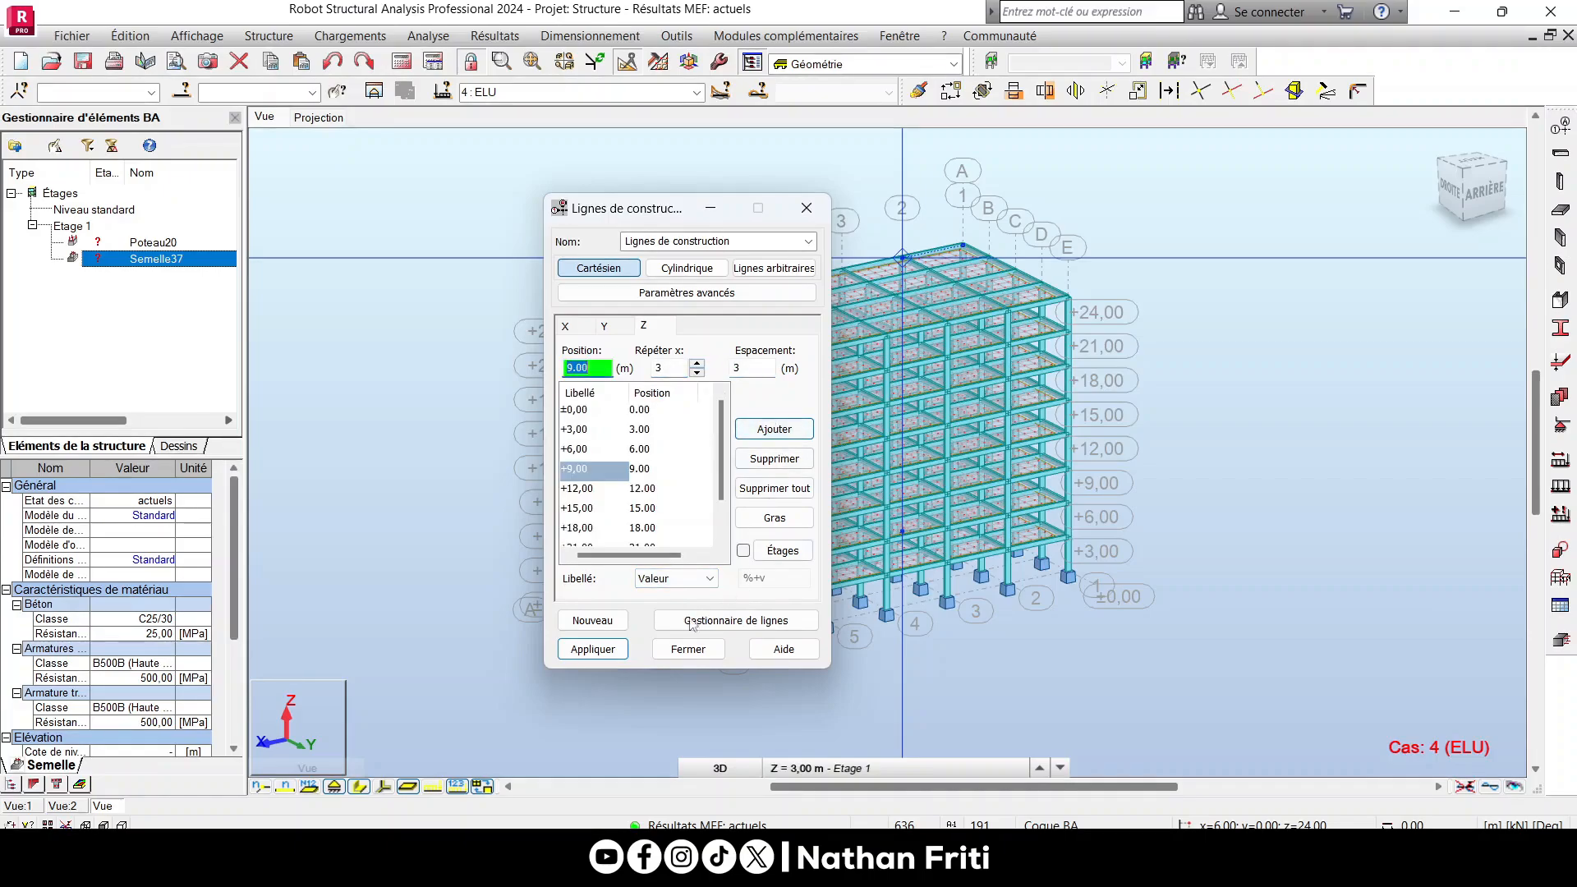
left_click(620, 656)
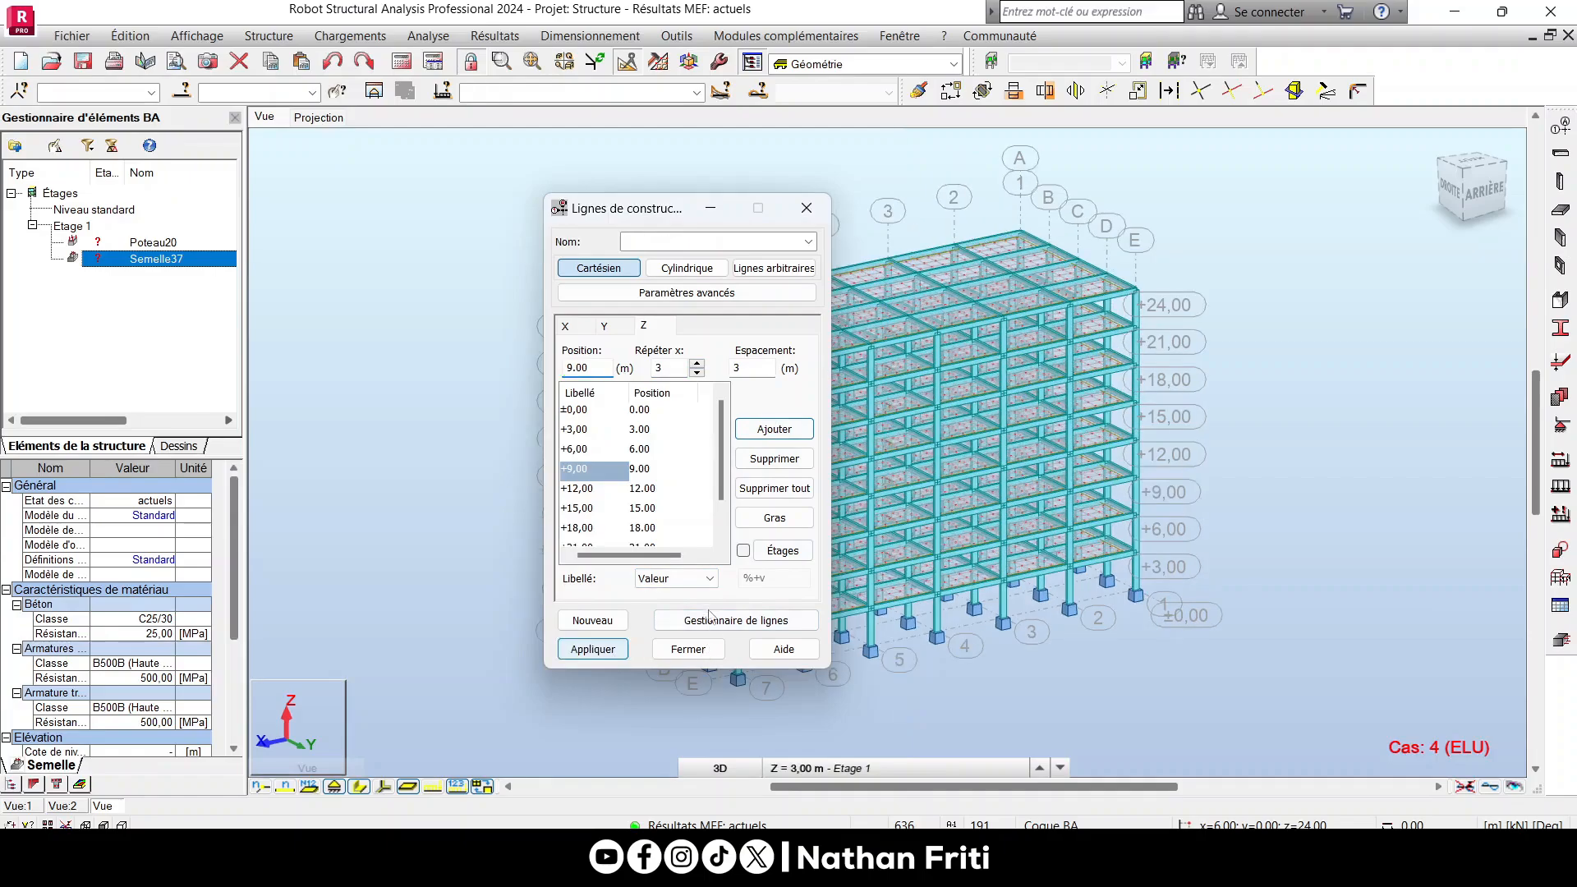
left_click(690, 649)
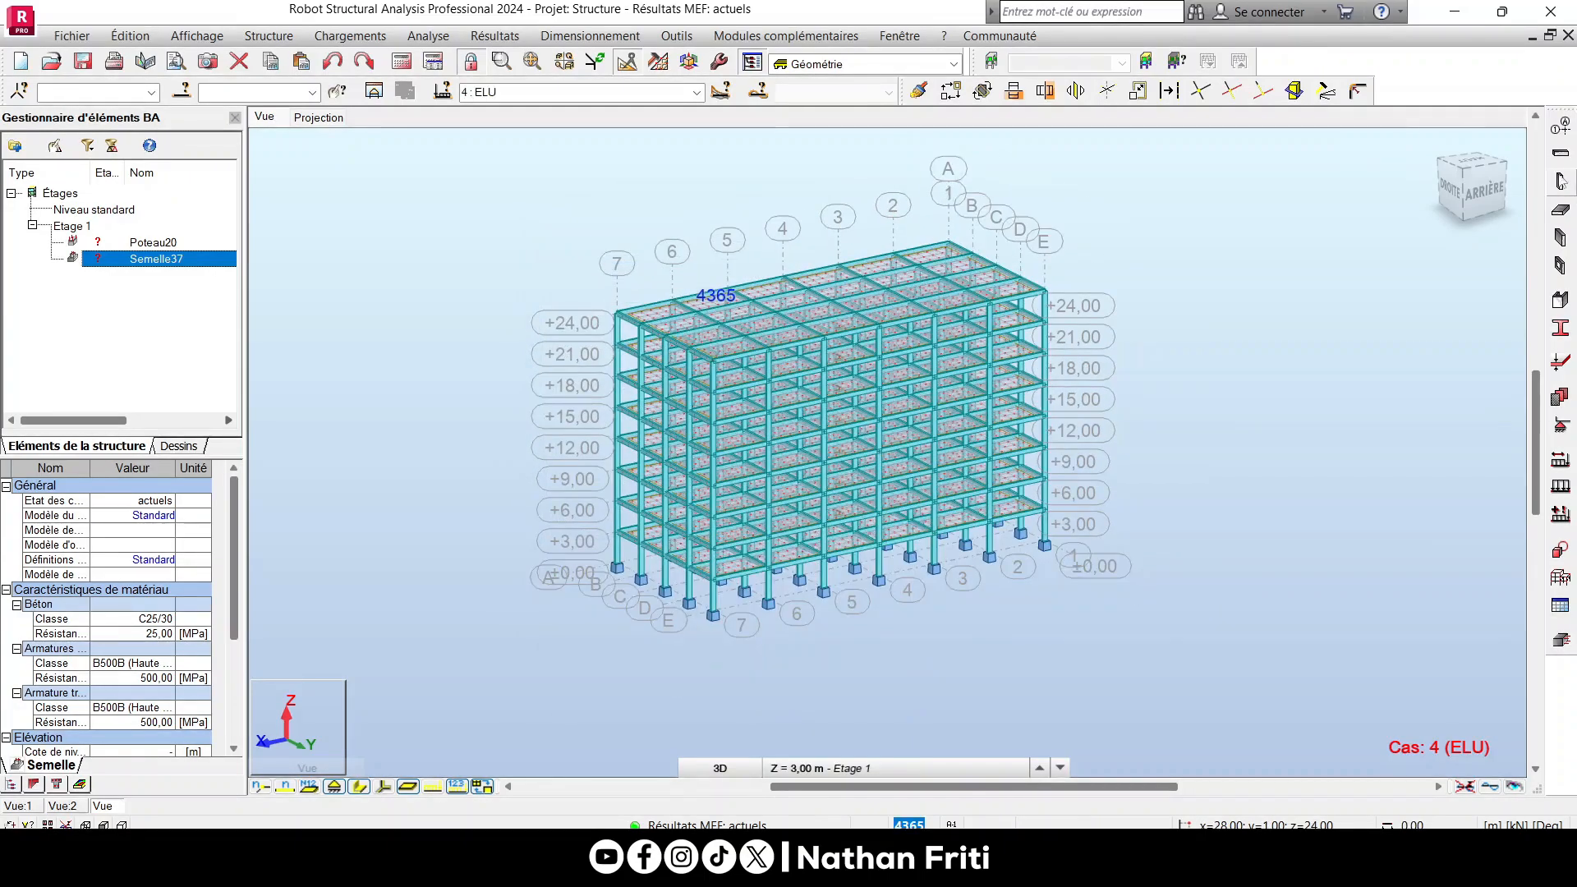
Extend the Z construction lines from 24.00 m with 4 repetitions at 3 m spacing, using A B C labels.
left_click(1560, 127)
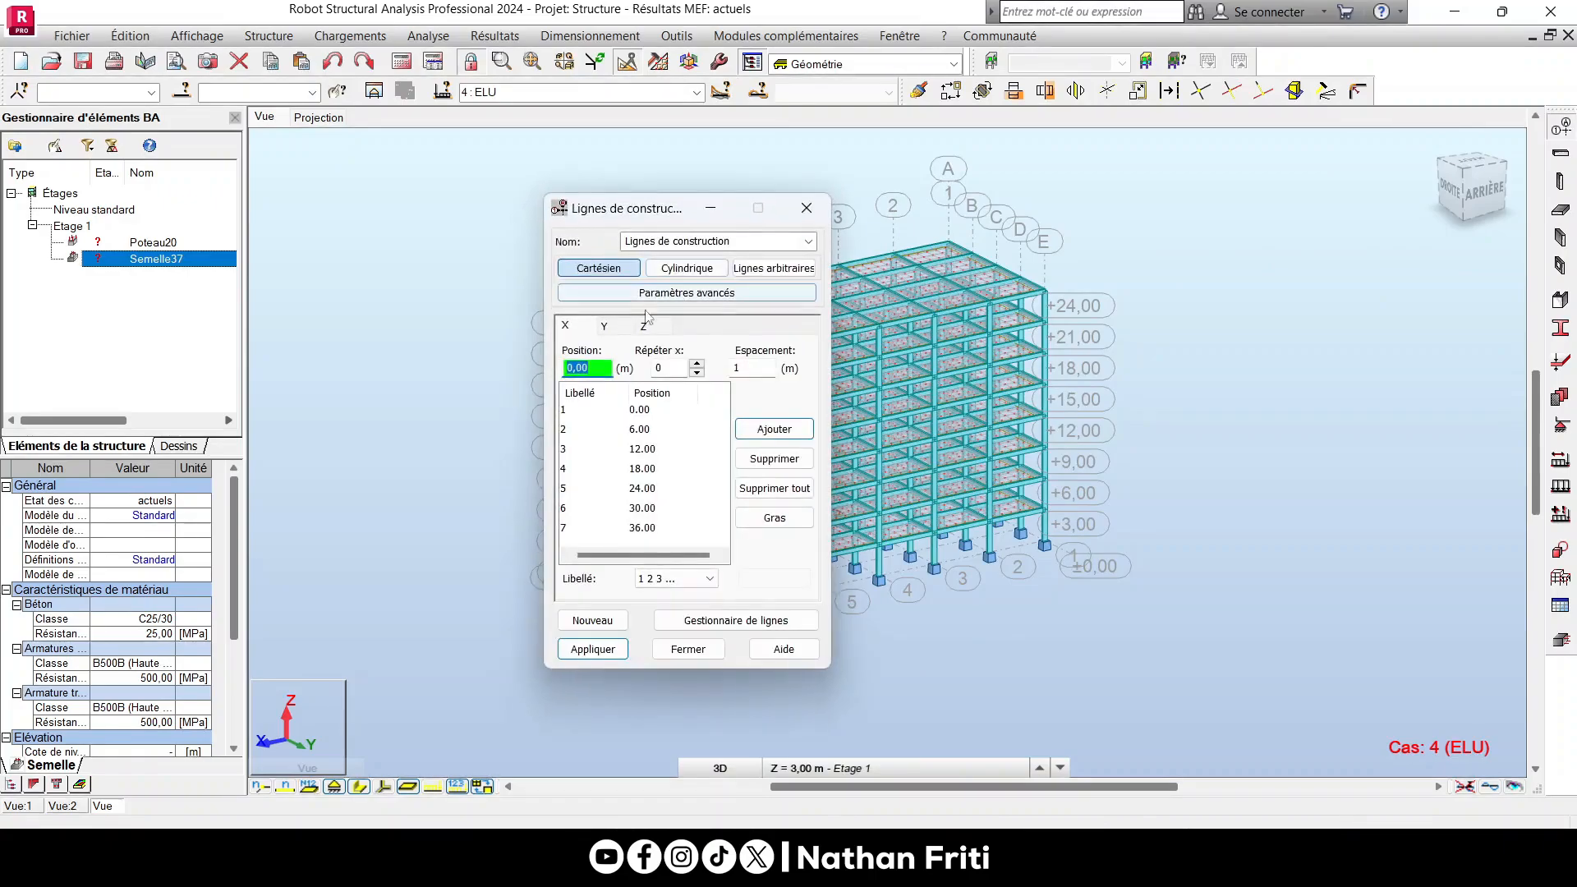
left_click(646, 326)
left_click(697, 363)
scroll(620, 495, "down", 1)
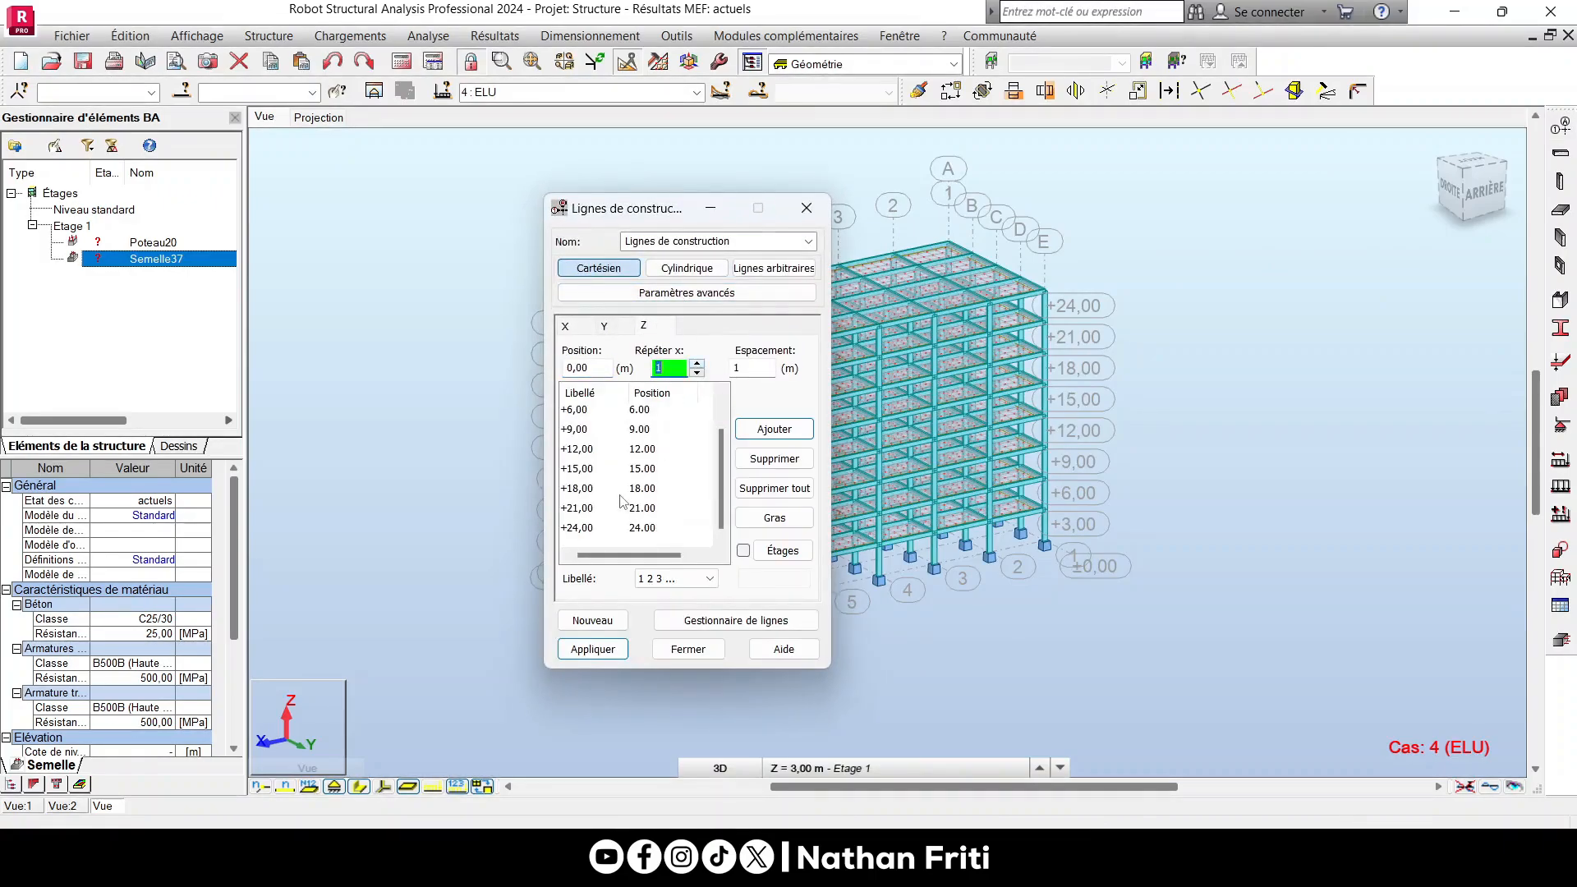
left_click(697, 366)
left_click(697, 365)
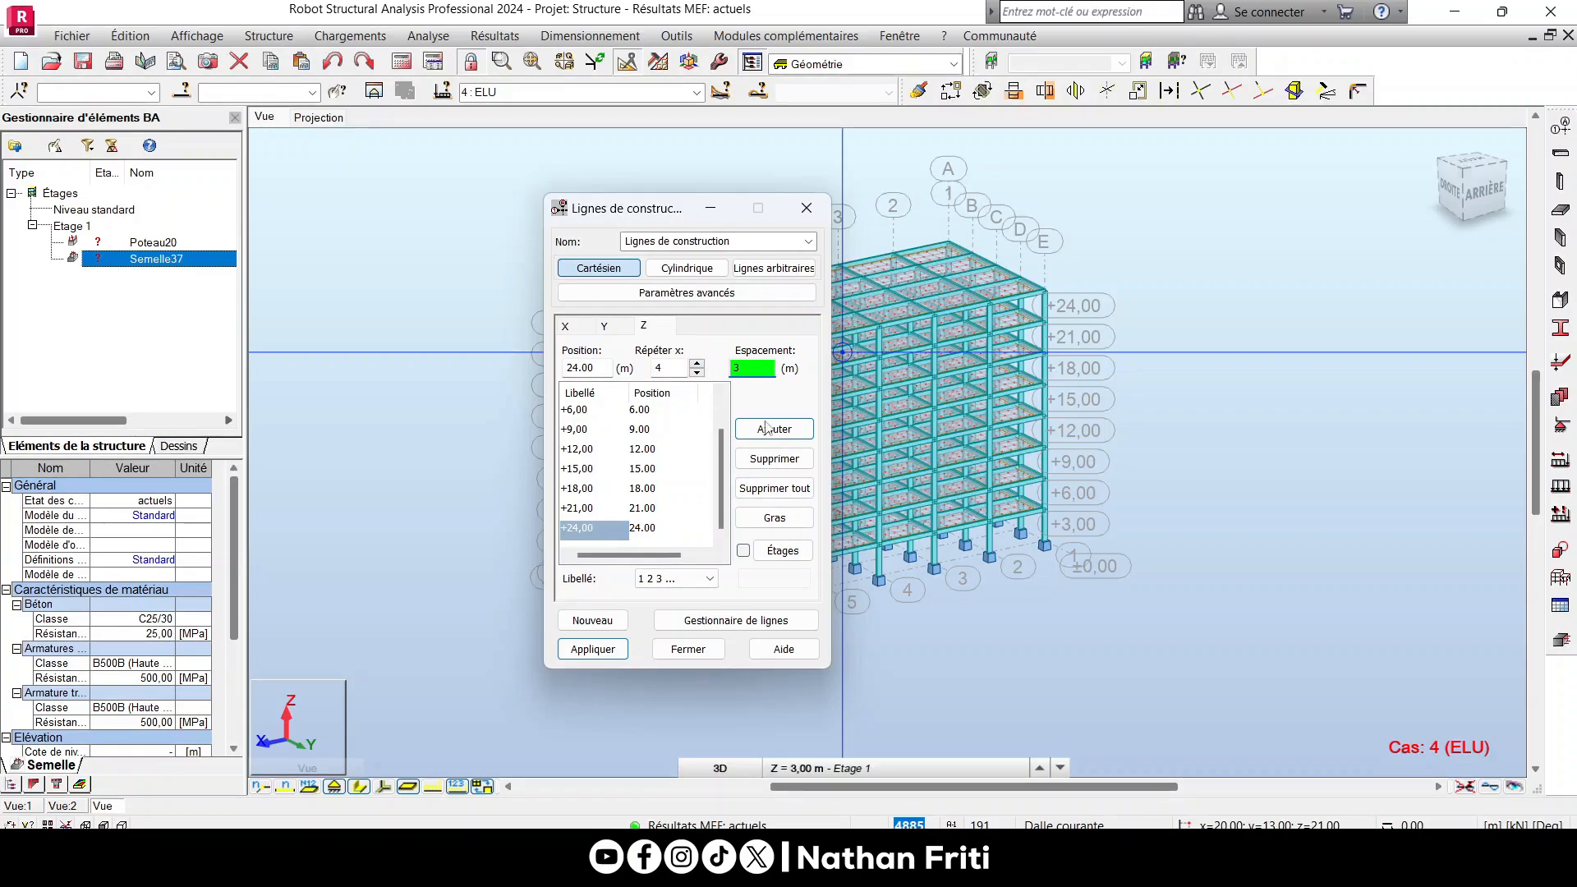
left_click(675, 578)
left_click(657, 608)
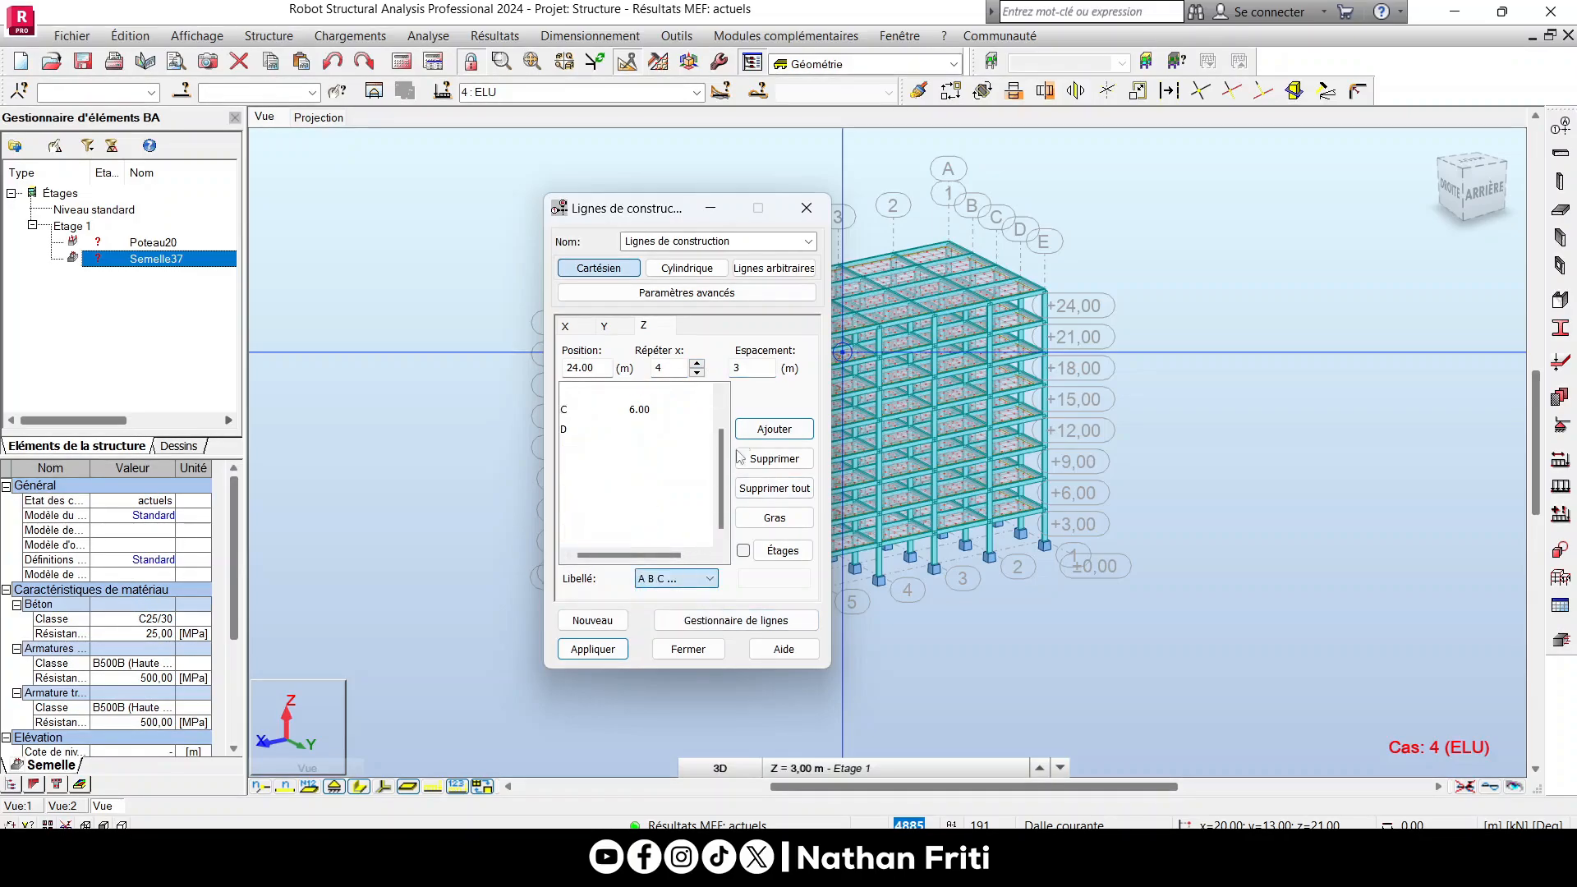
left_click(757, 428)
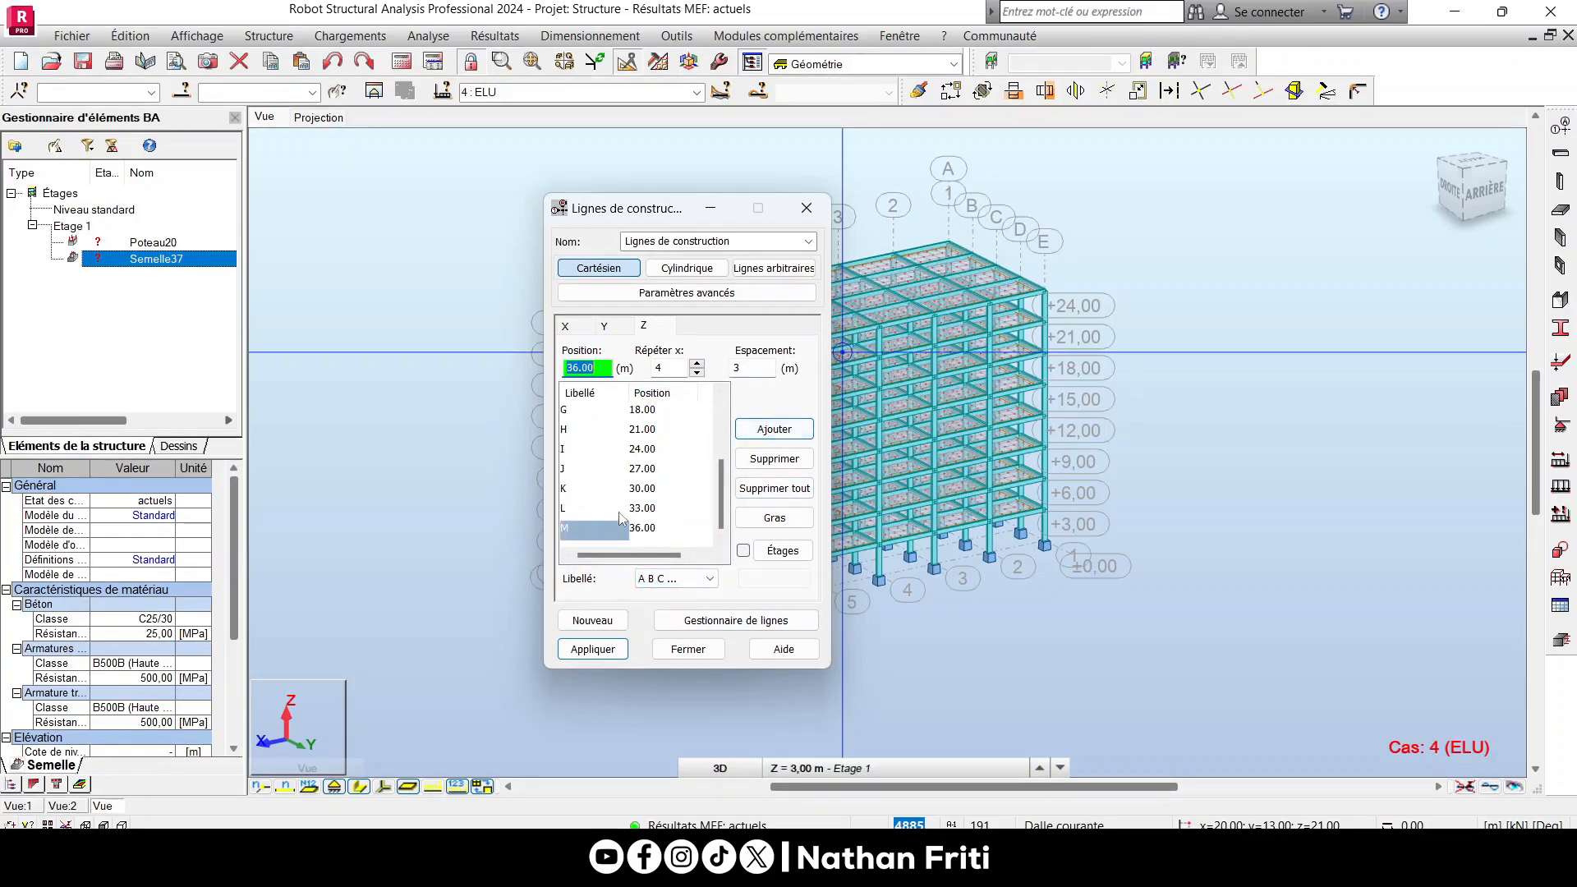
left_click(616, 648)
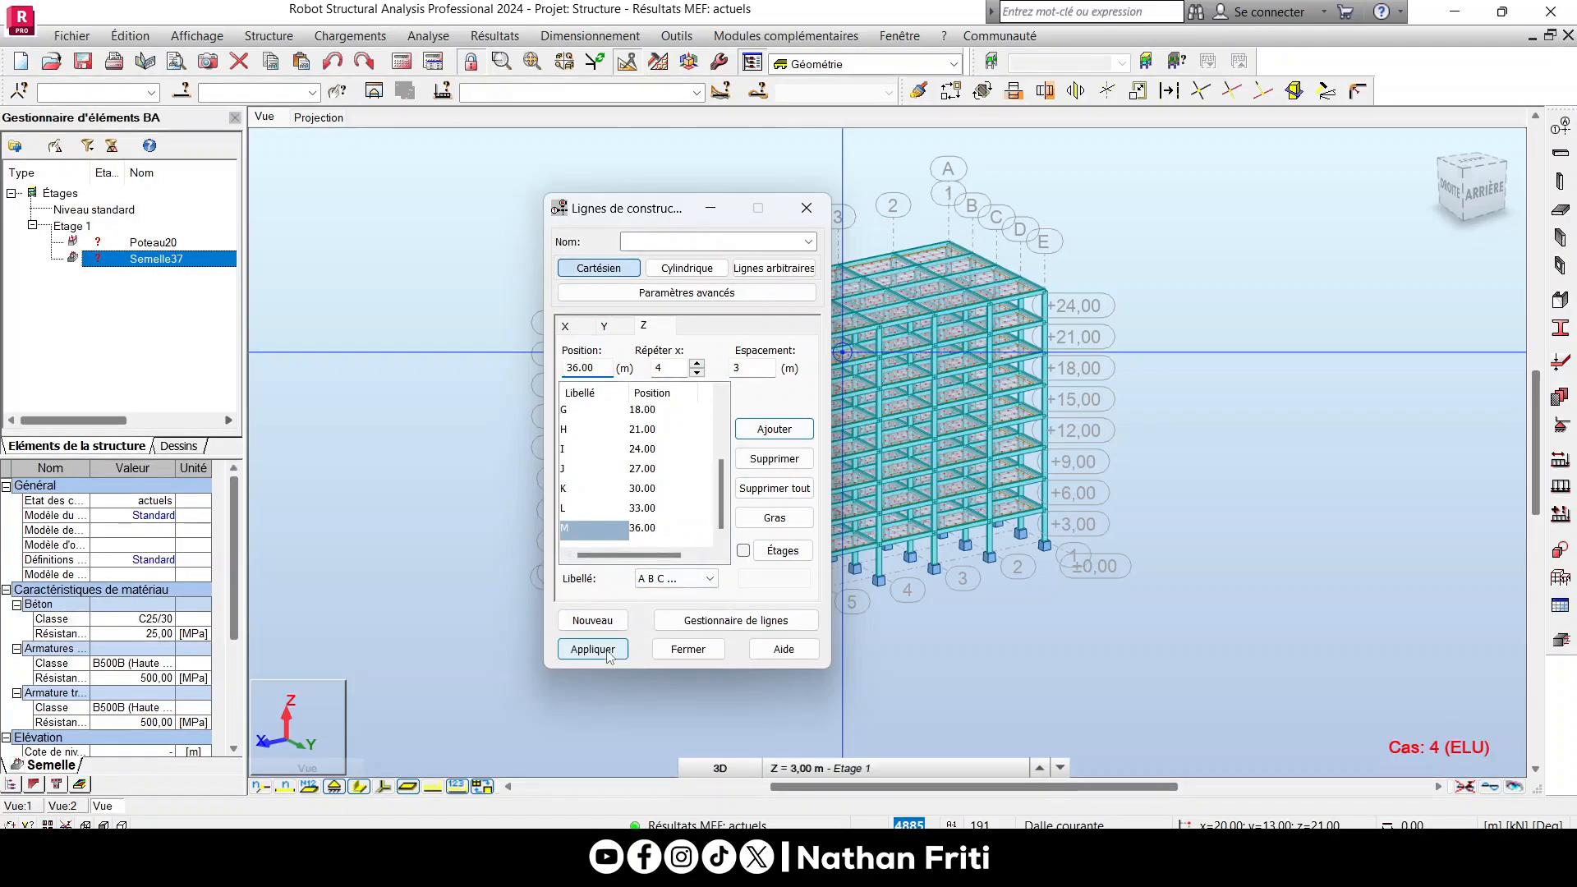
left_click(687, 648)
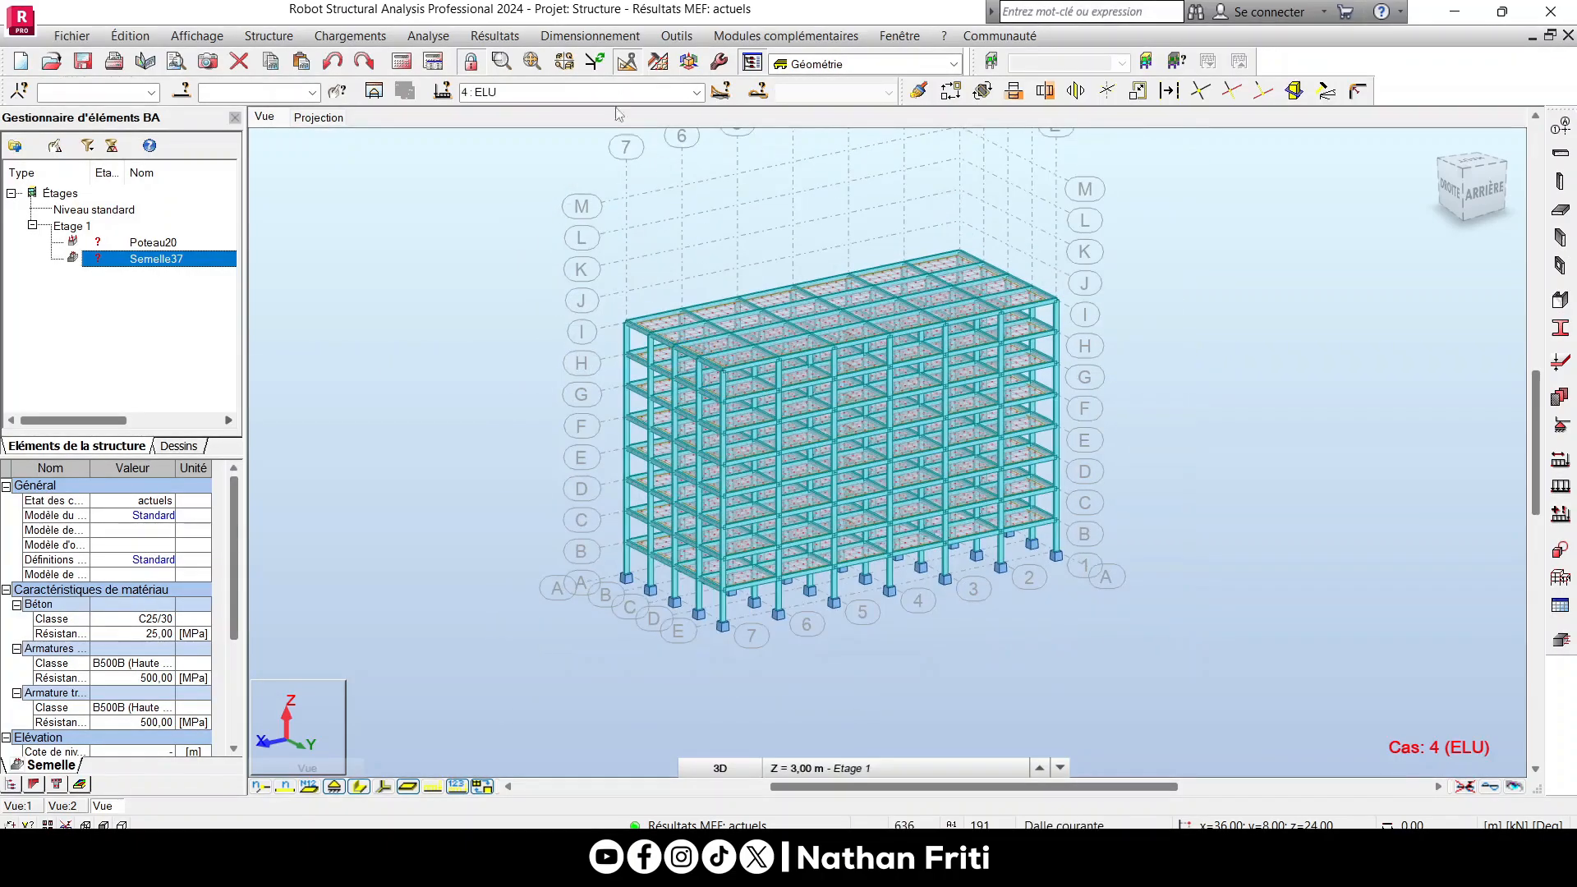
Show the building in the YZ elevation at X = 0,00 m and hide the bar section shapes.
left_click(698, 769)
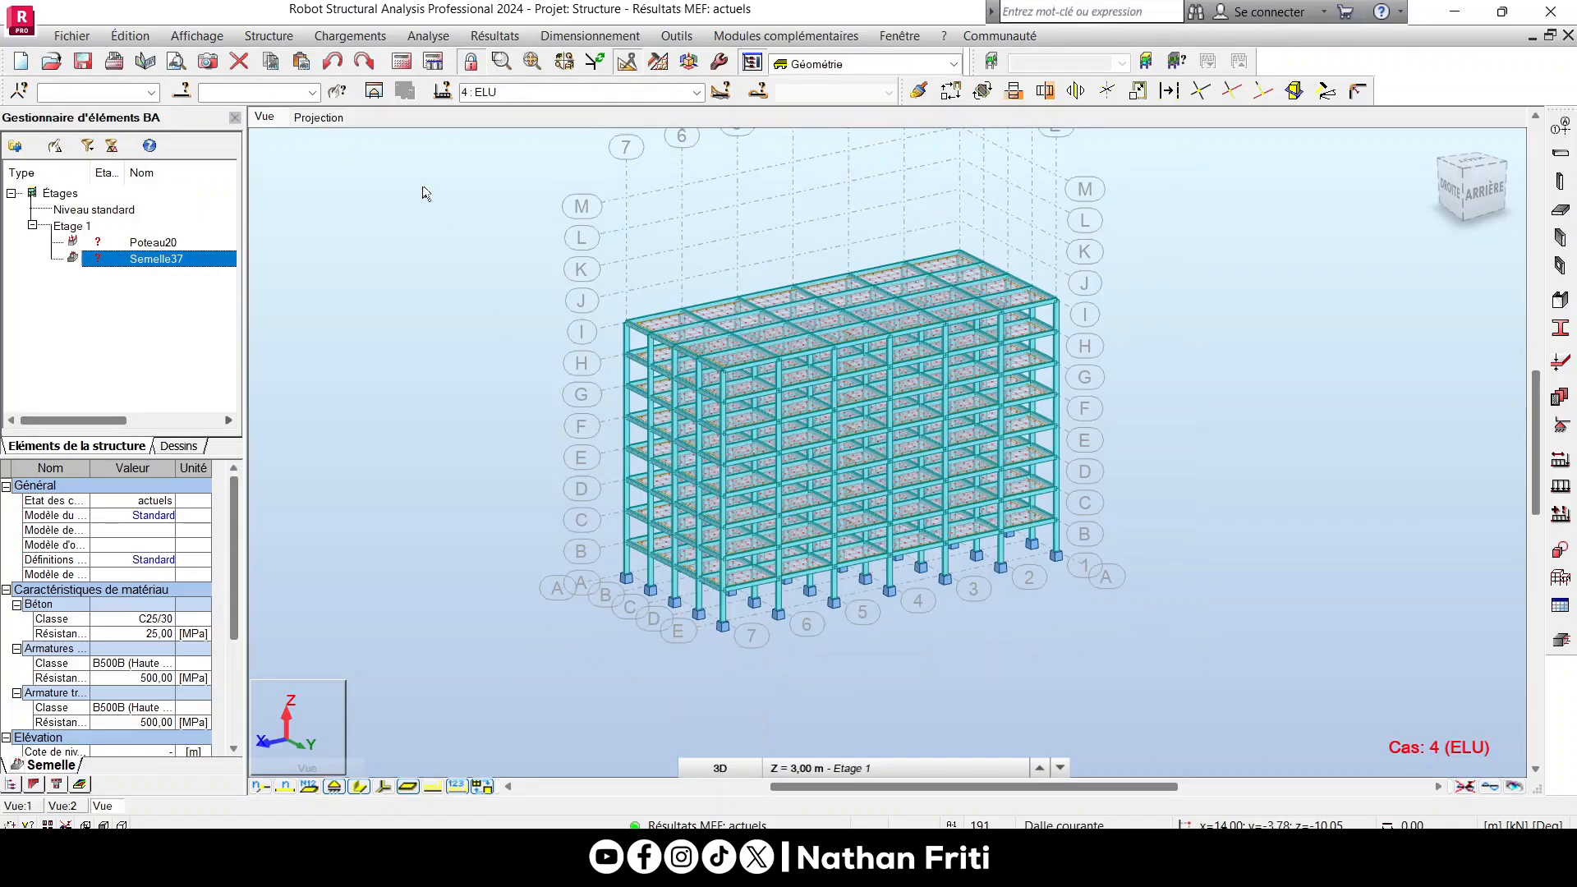
left_click(721, 768)
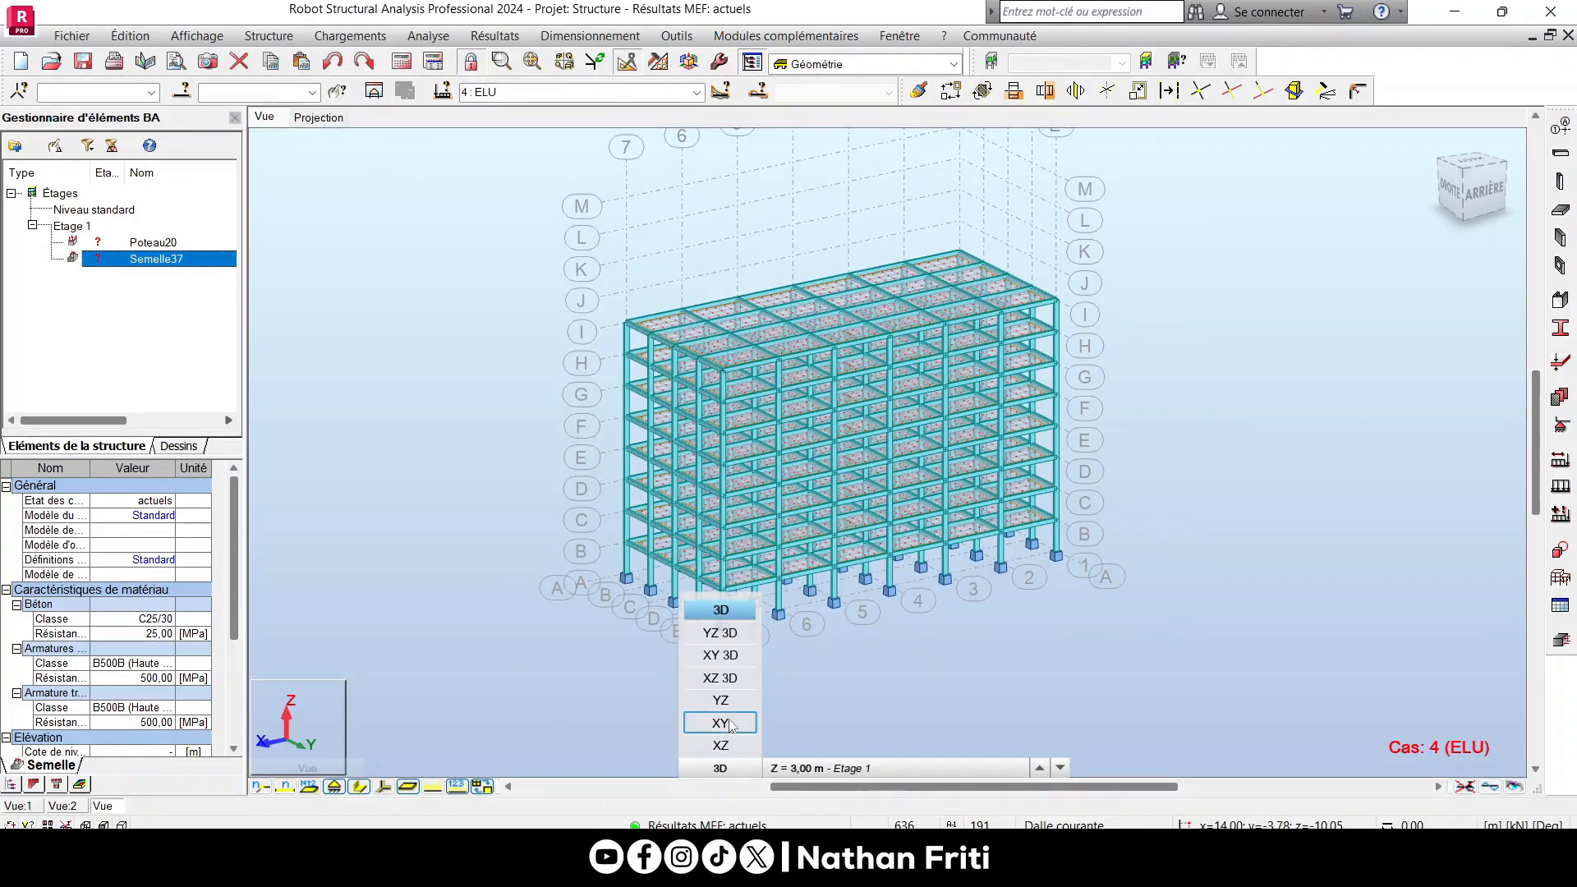
left_click(720, 700)
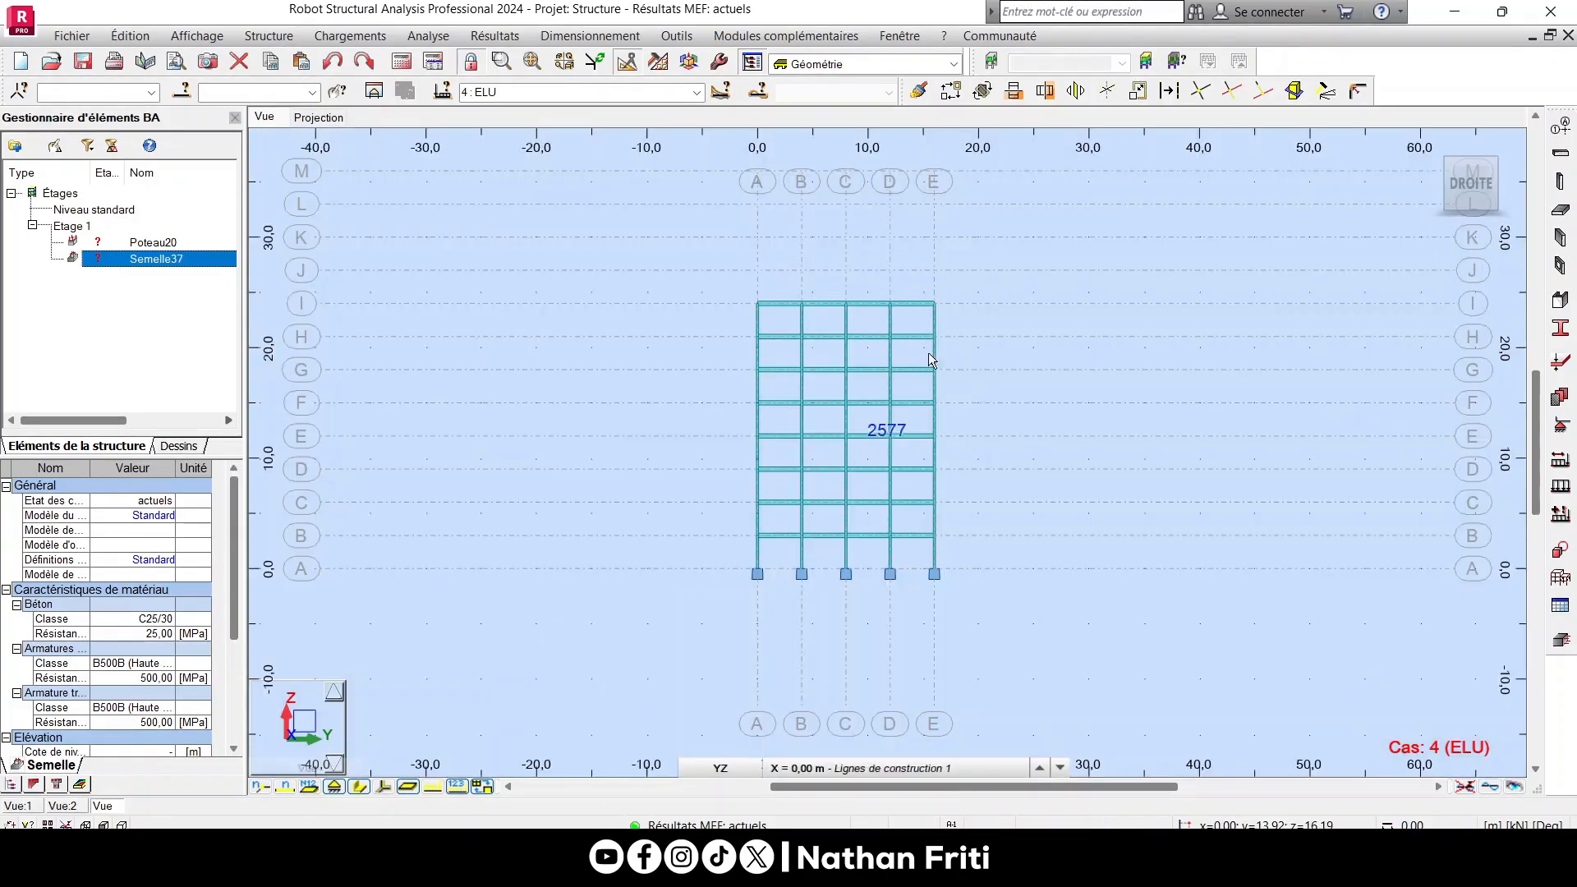
scroll(928, 352, "up", 3)
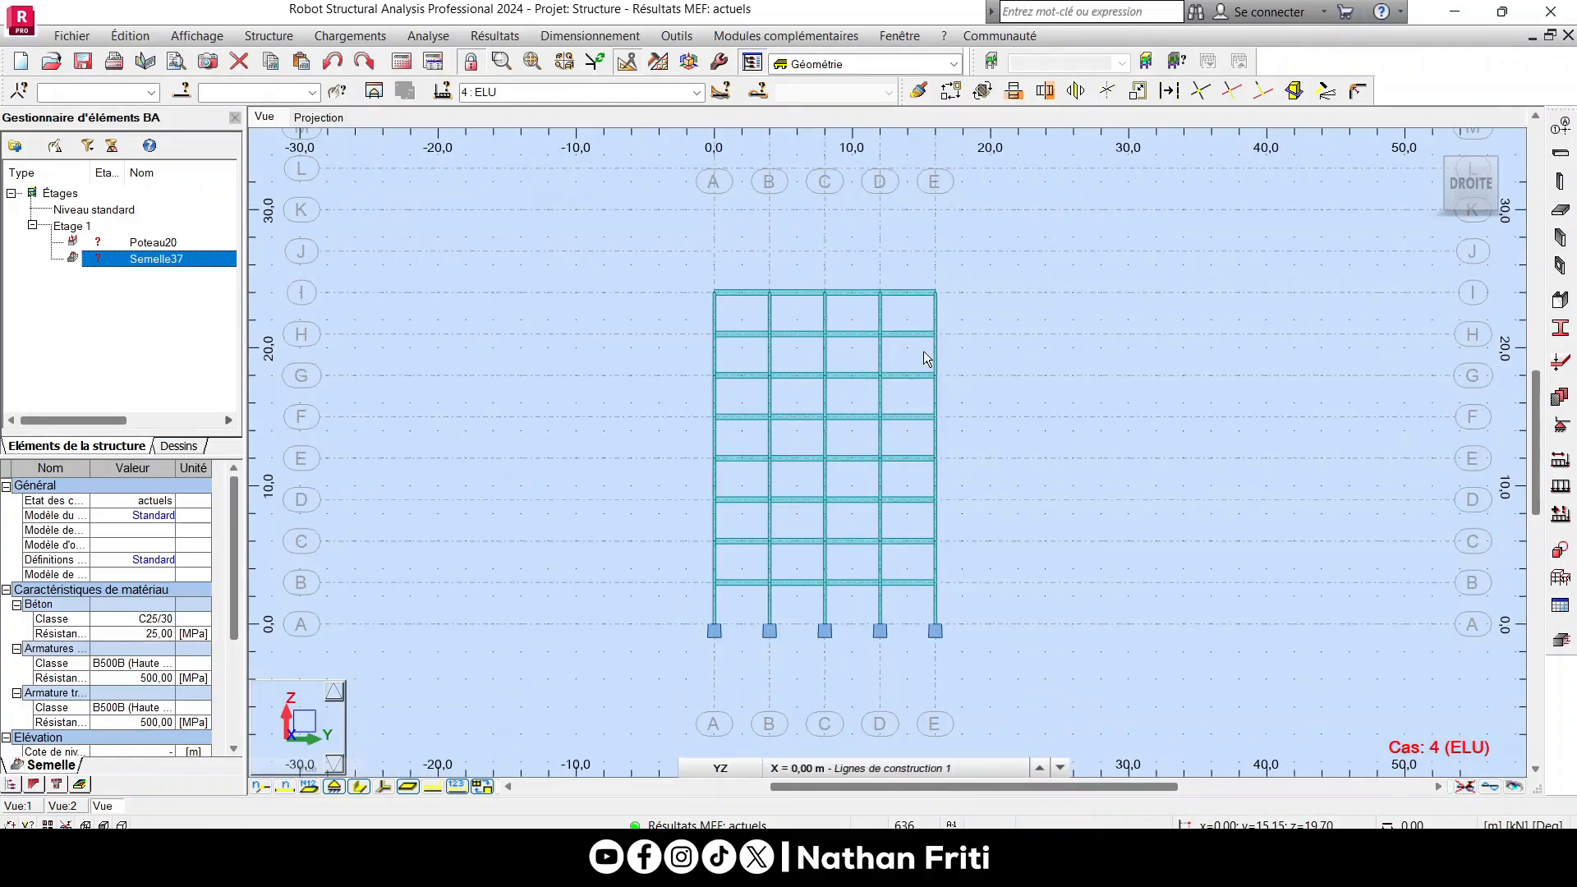
left_click(357, 788)
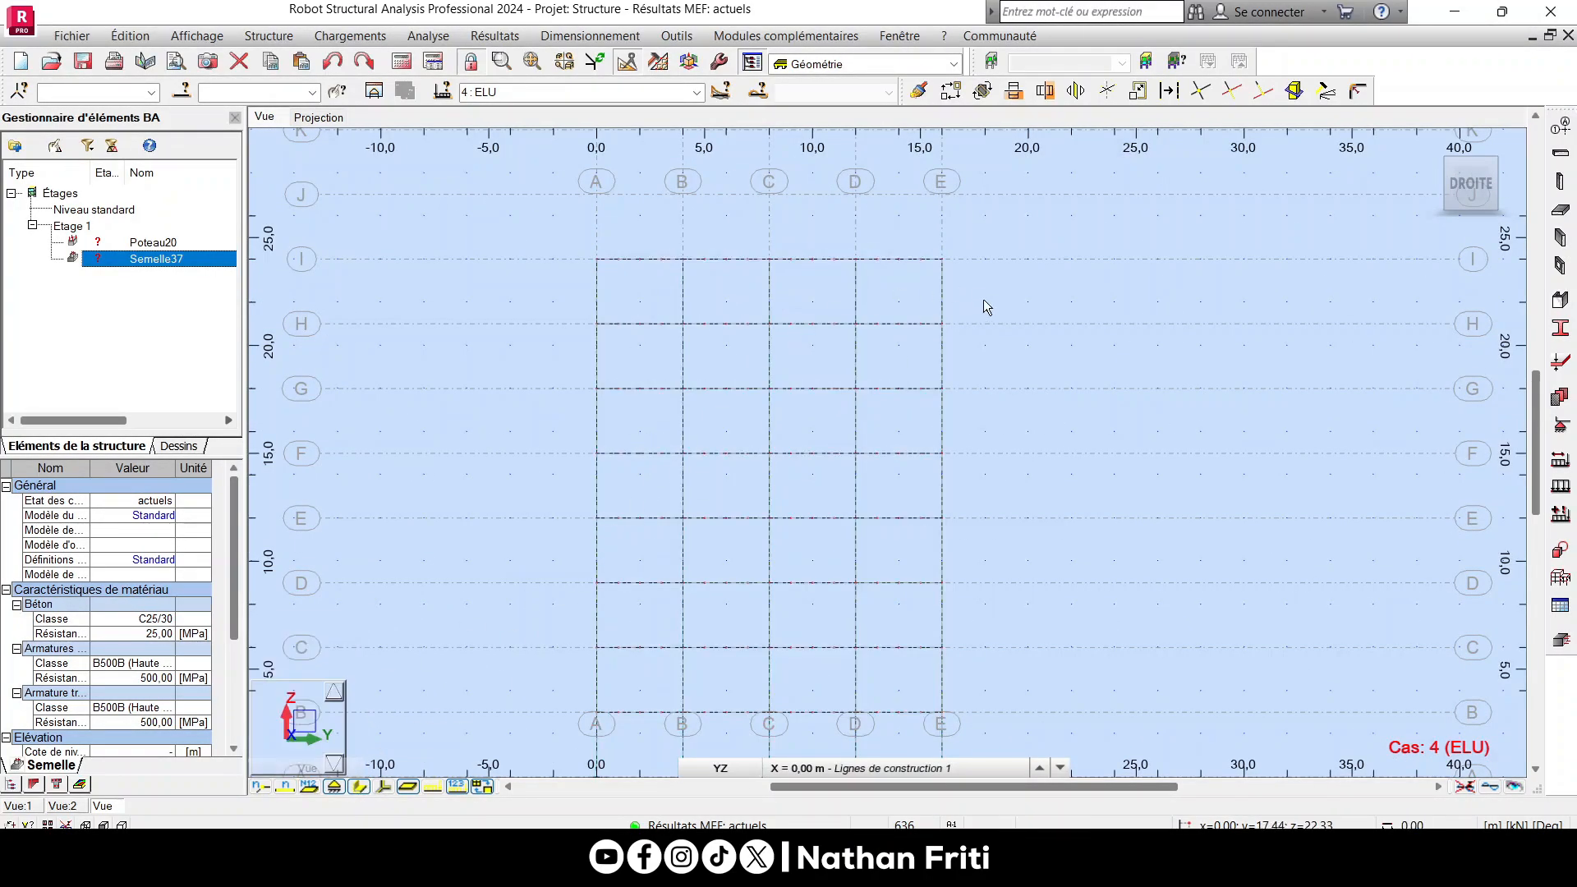
Select the top storey between lines H and I, move it by a translation of 0,00; 0,00; 12,00 m and clear the selection.
left_click_drag(489, 182, 488, 180)
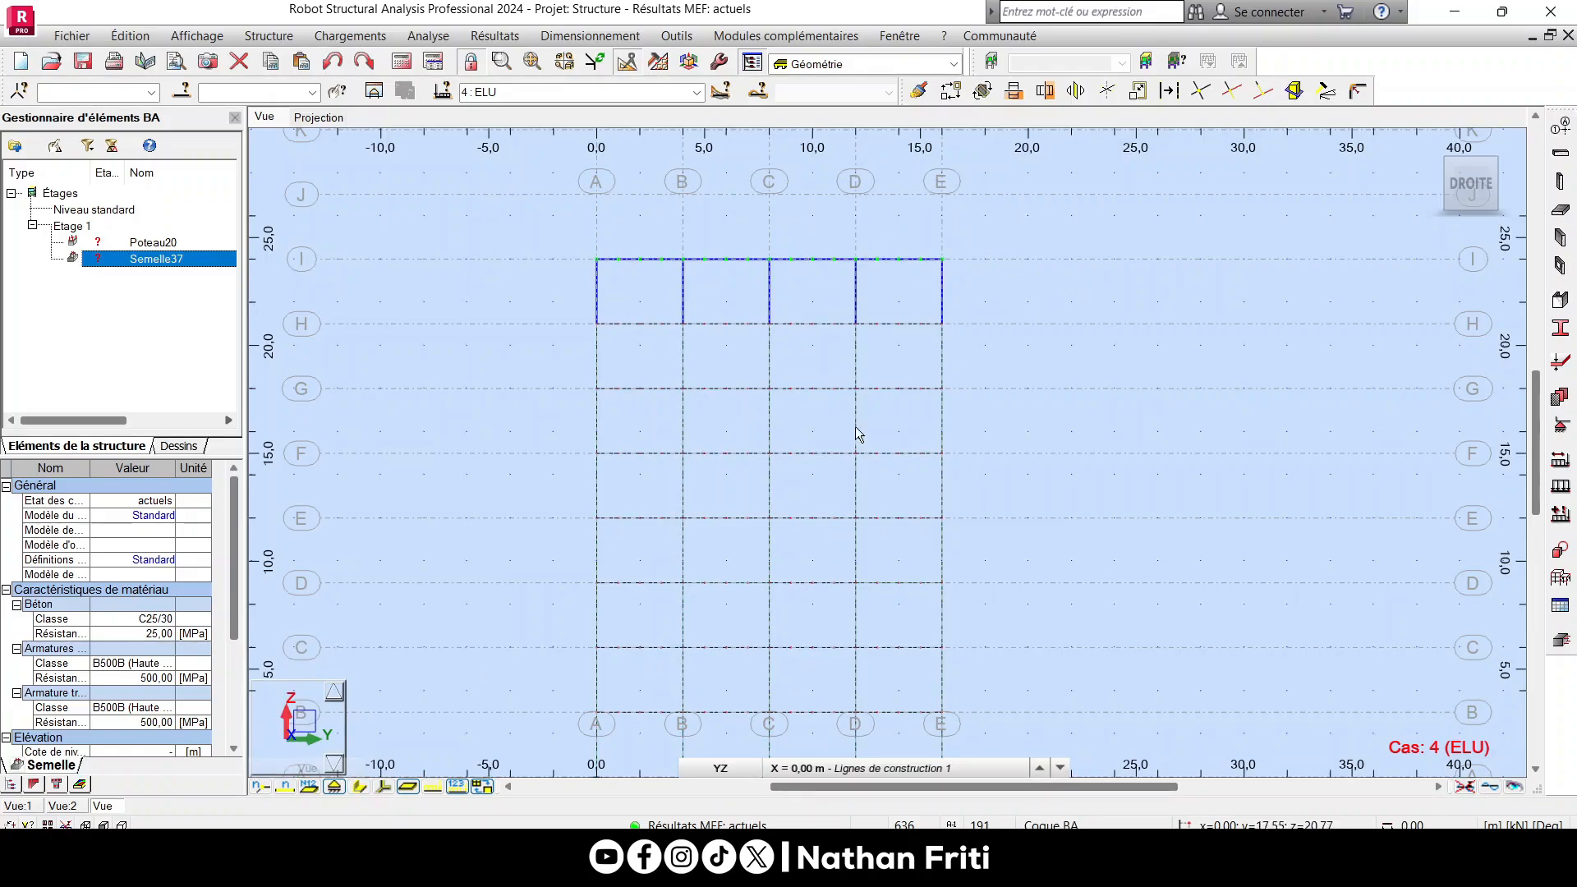
scroll(754, 584, "down", 2)
scroll(753, 585, "down", 2)
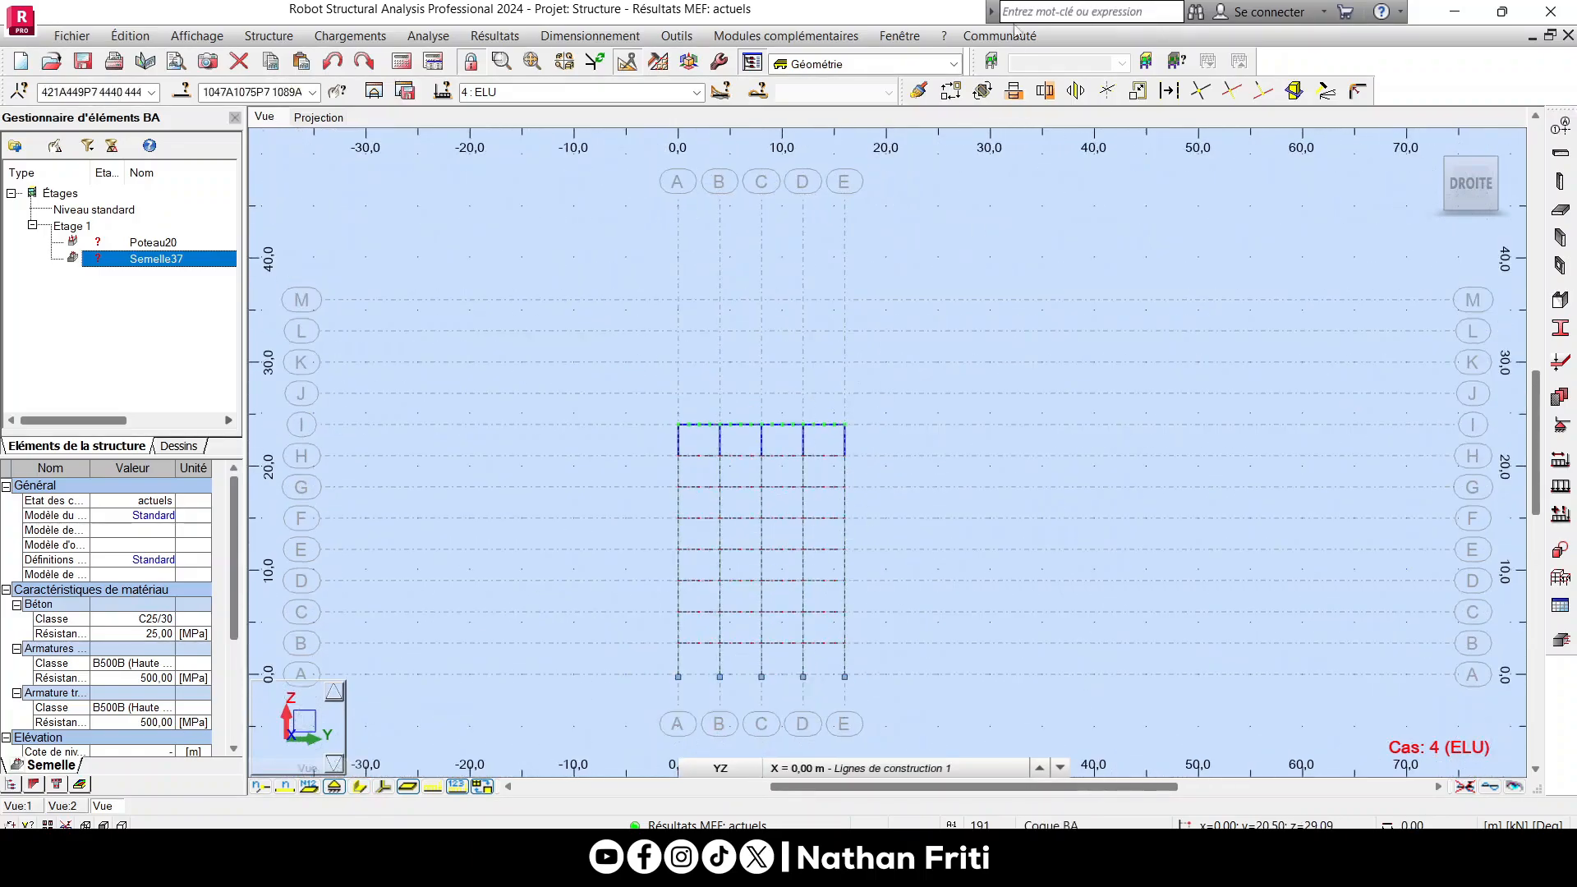
left_click(972, 90)
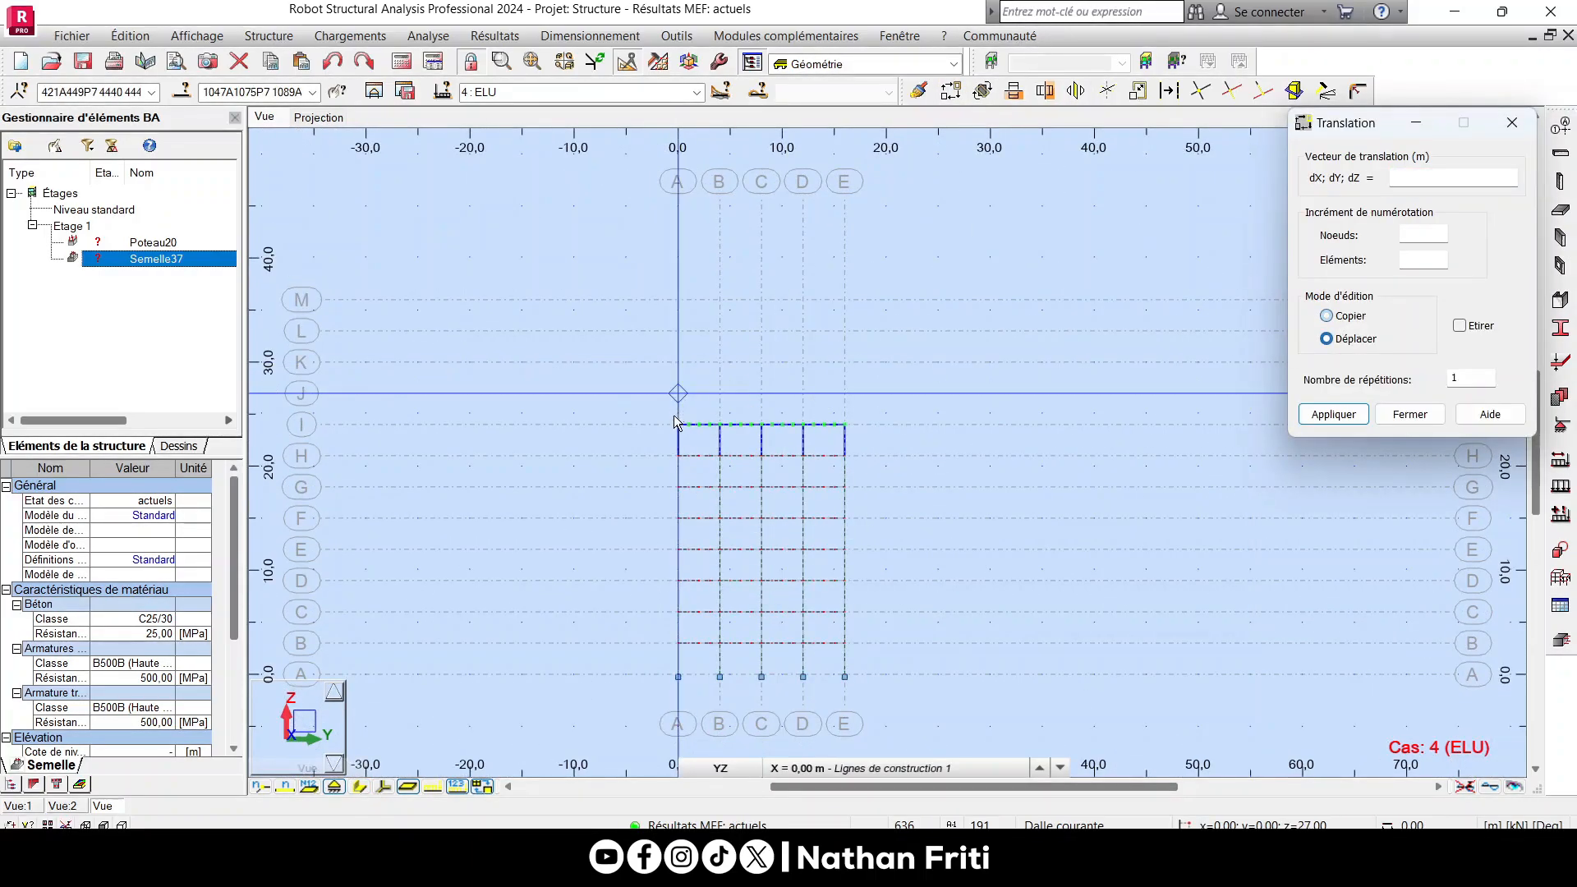
left_click(679, 456)
left_click(685, 330)
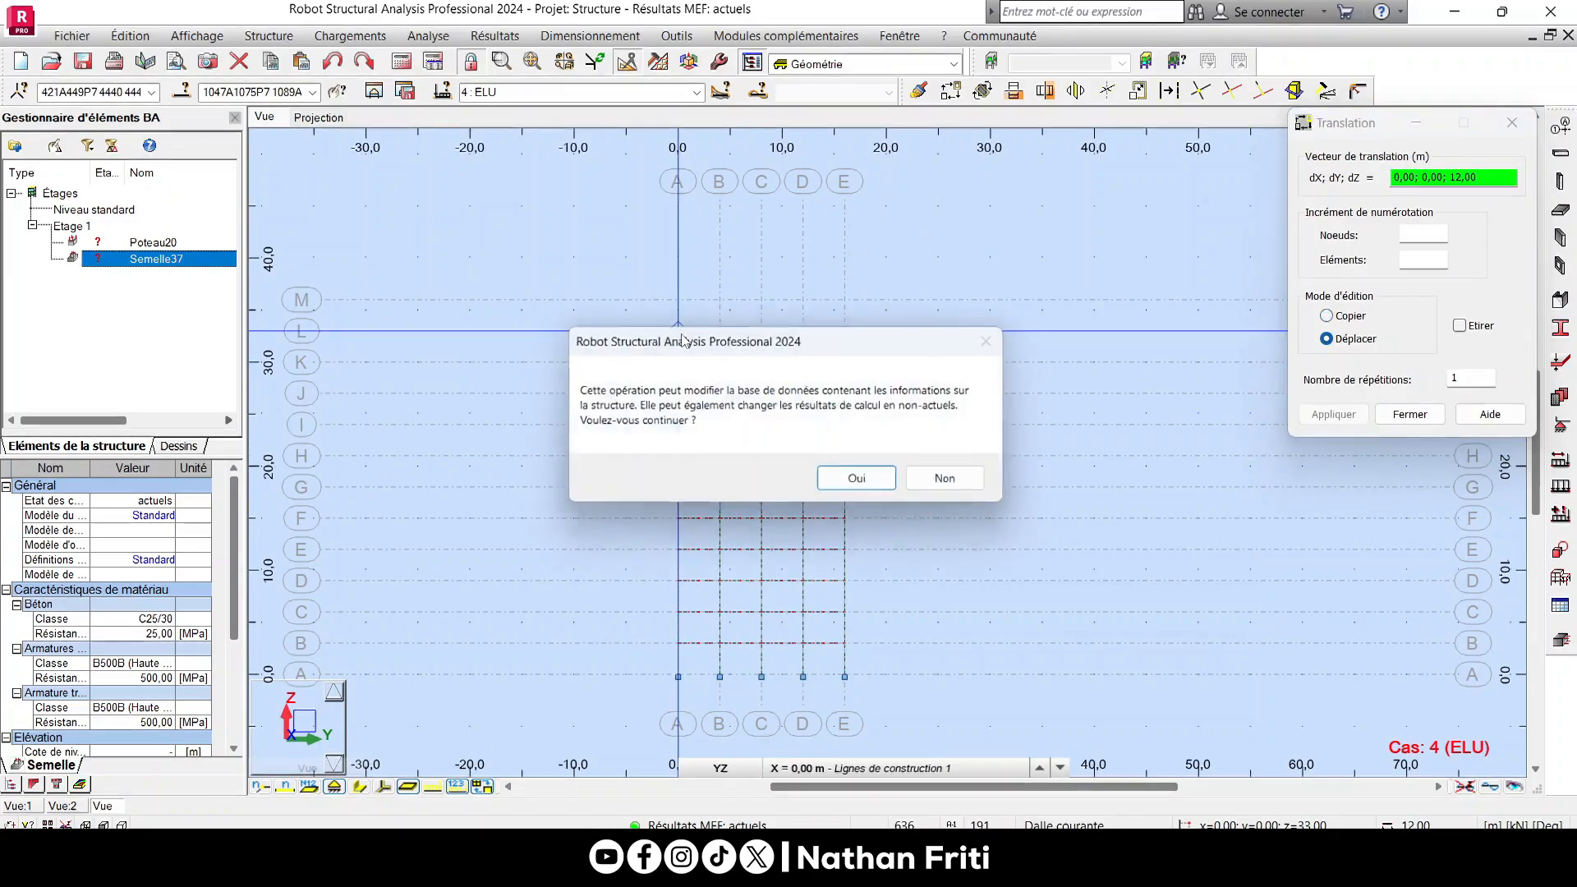
left_click(856, 478)
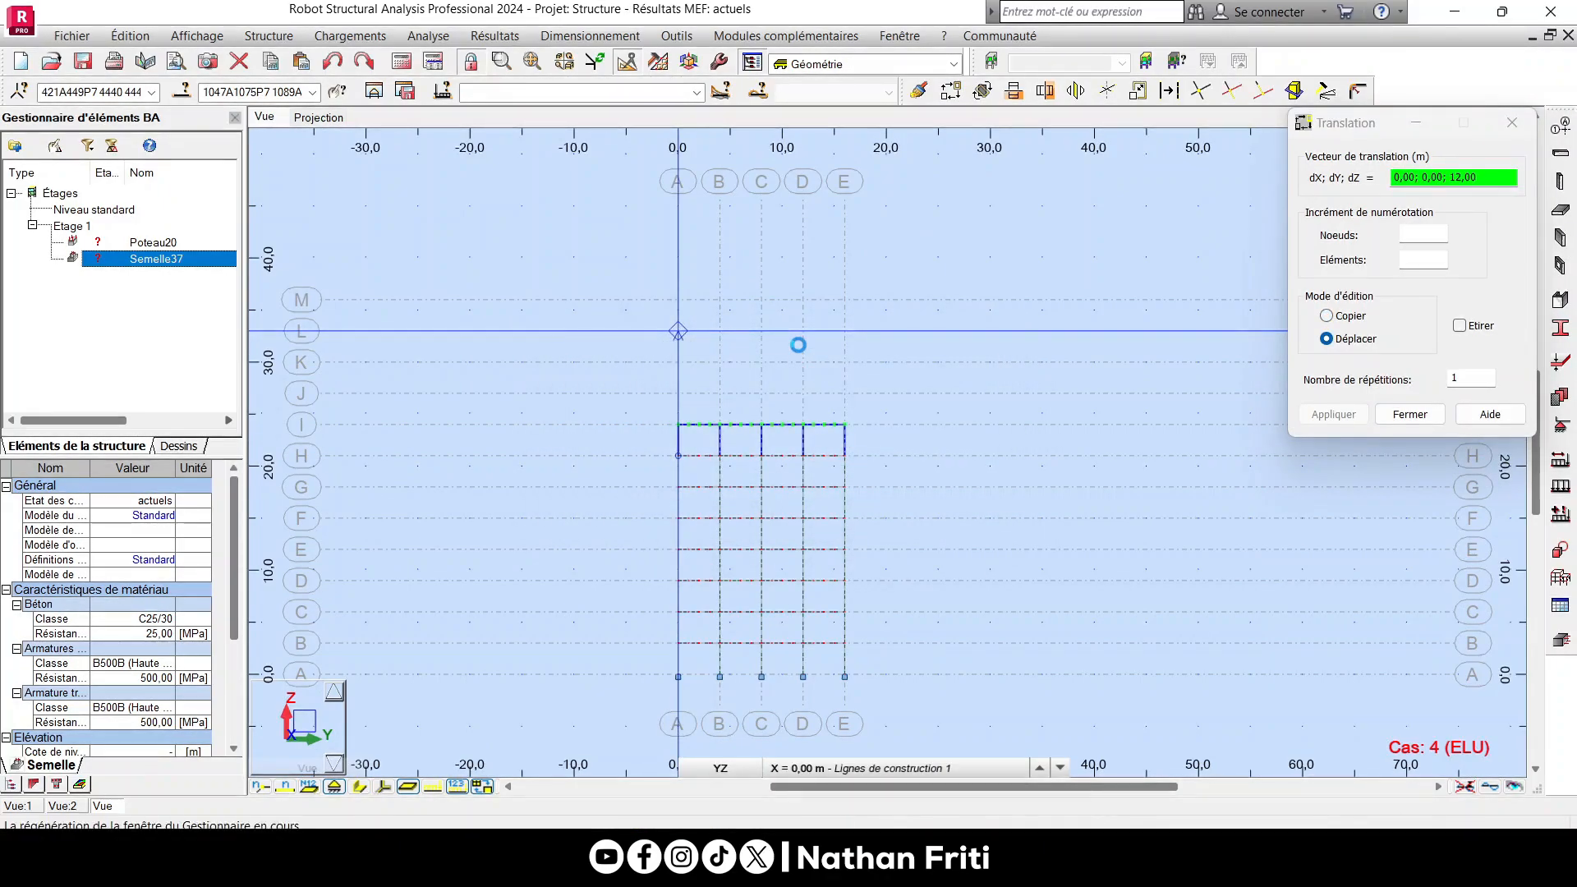
right_click(912, 364)
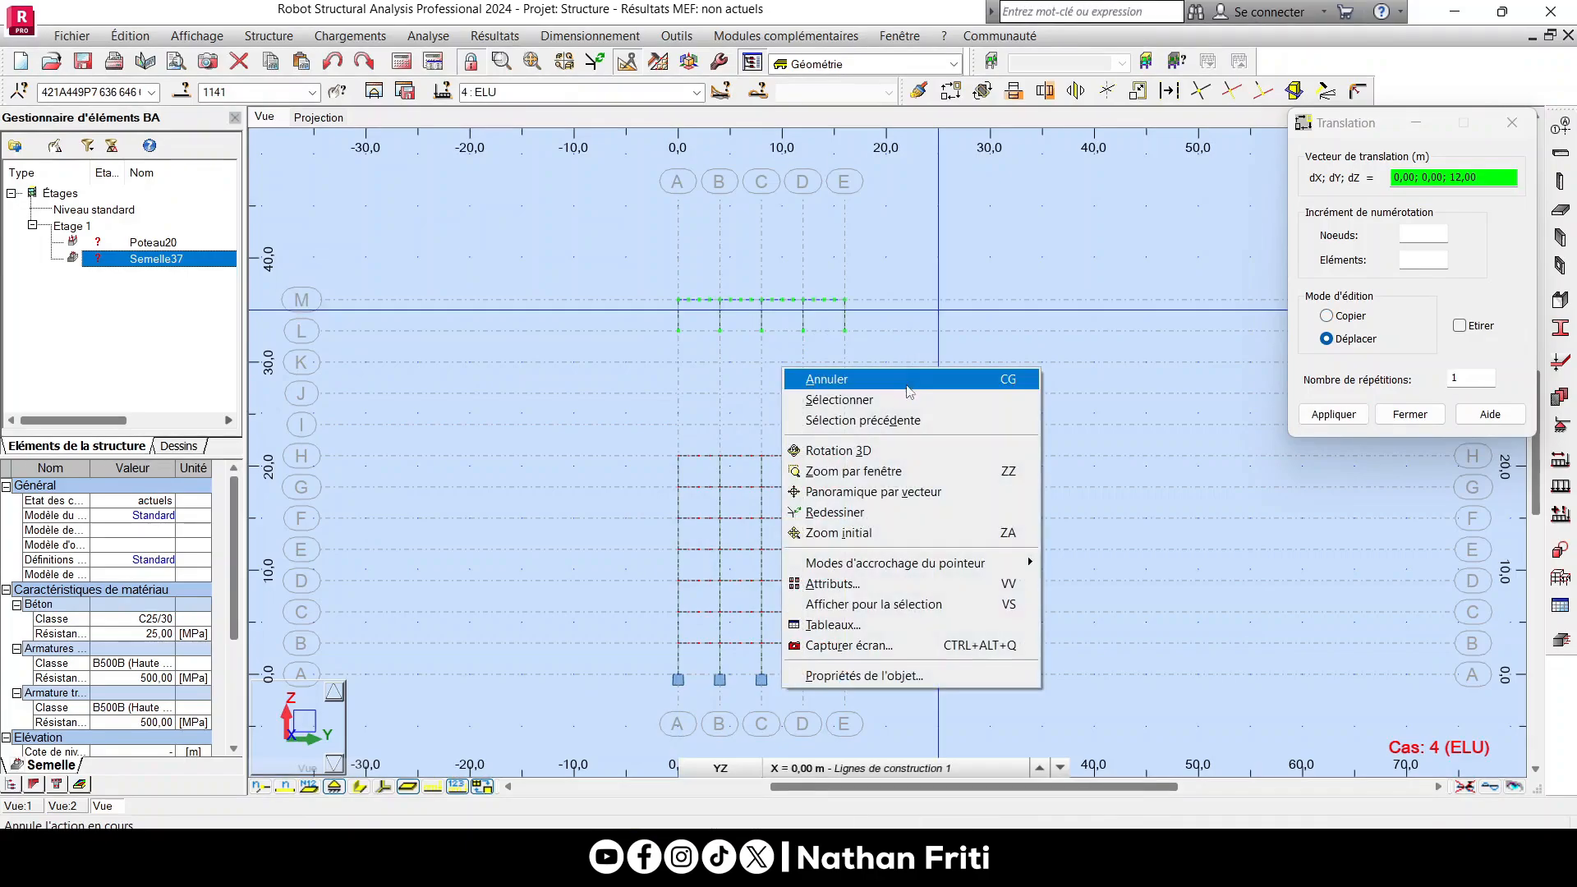
left_click(914, 388)
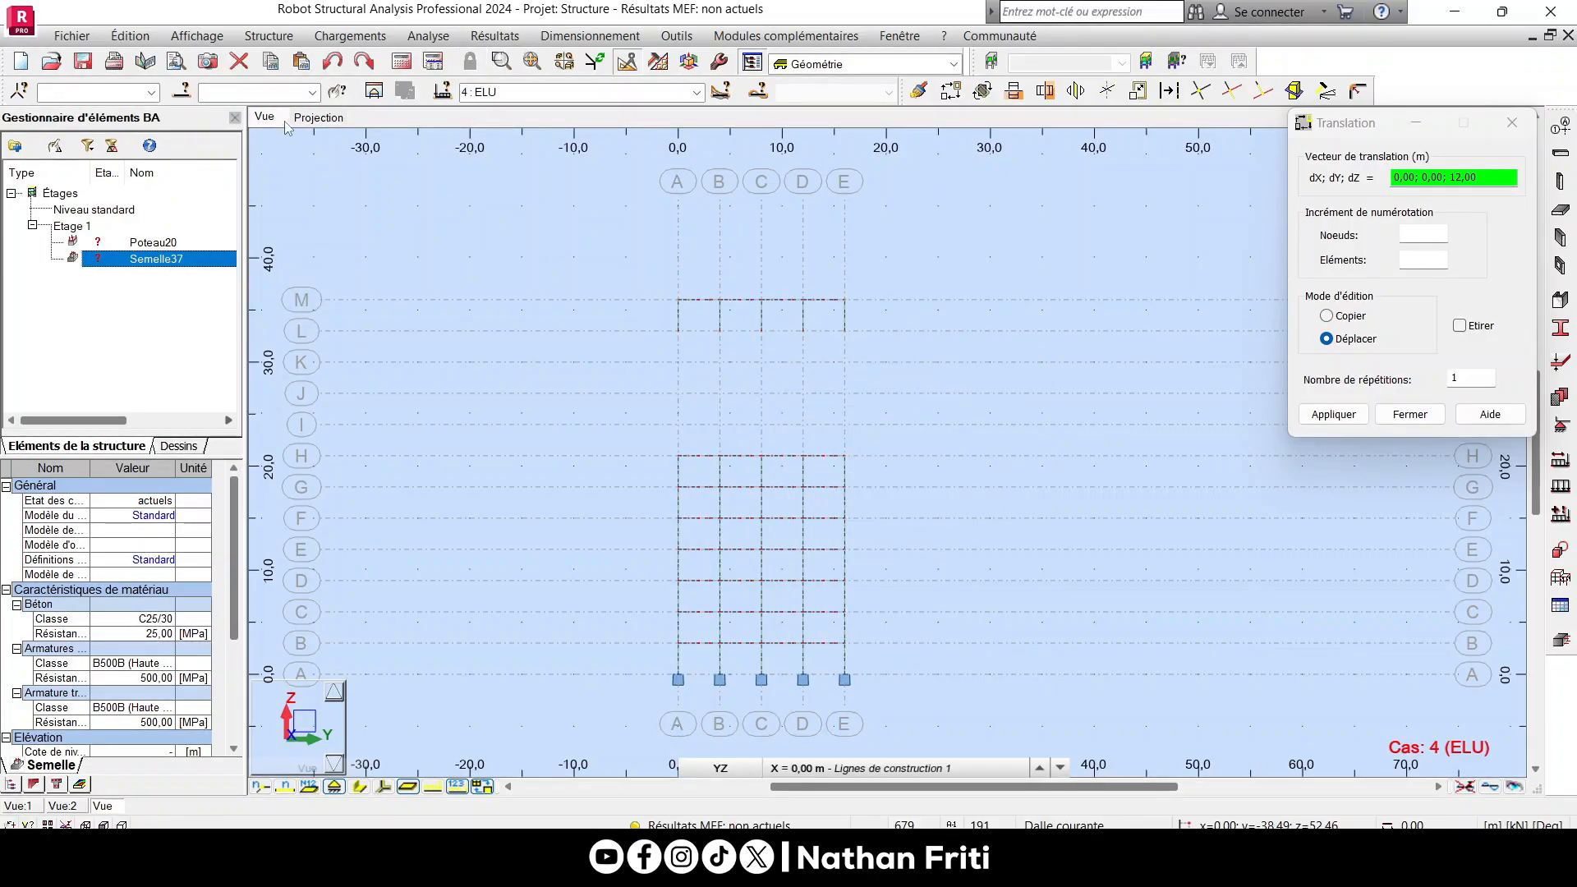
Return to the 3D view and undo the translation of the top storey.
left_click(721, 769)
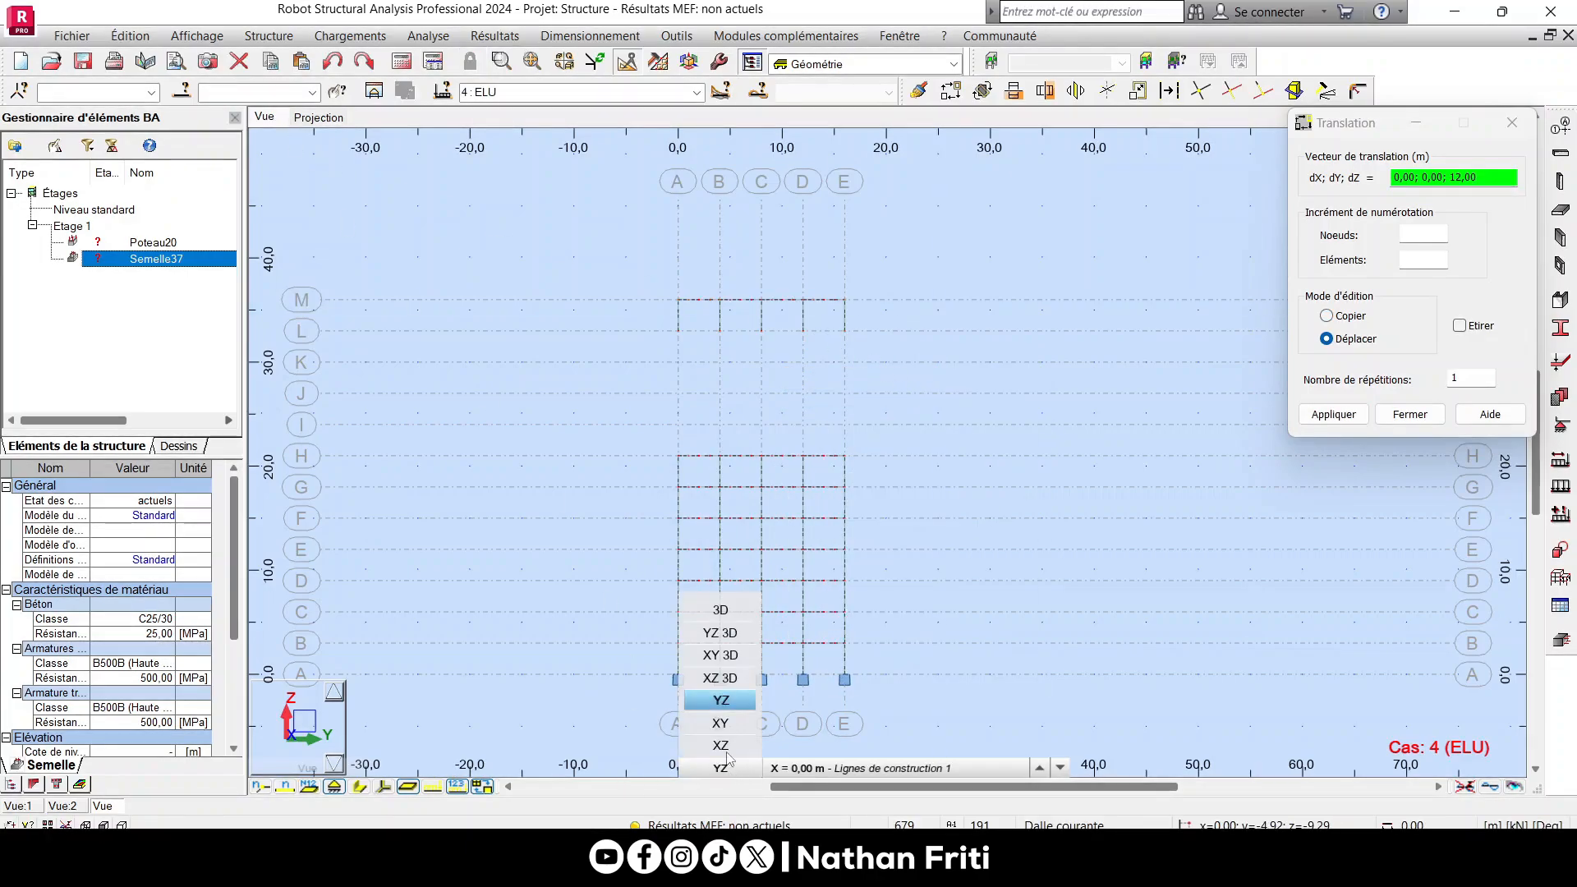
left_click(734, 612)
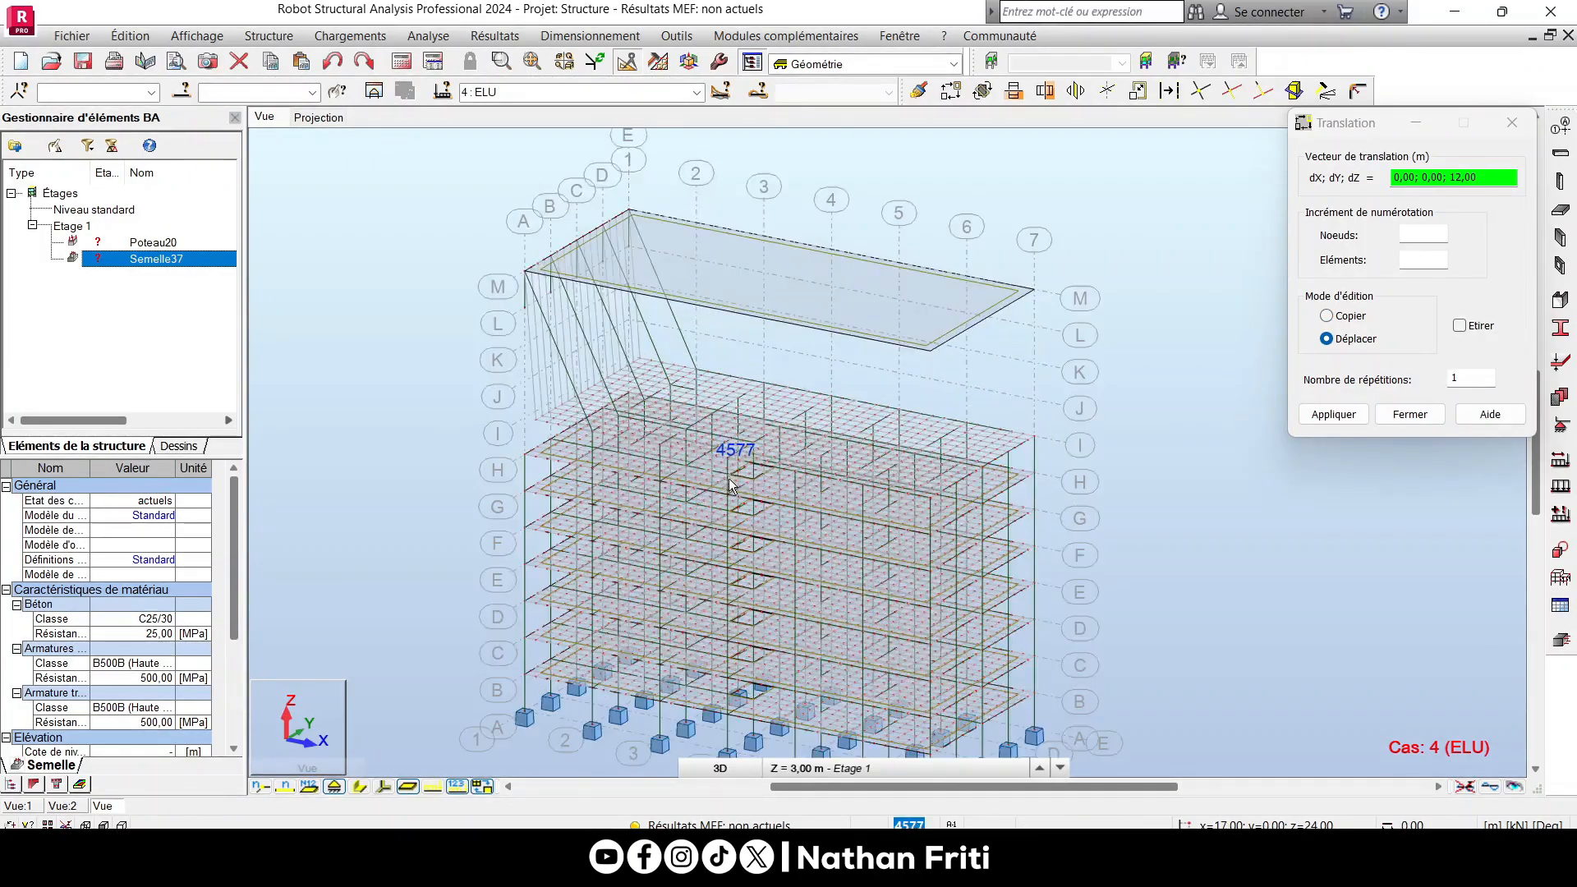
scroll(574, 345, "down", 2)
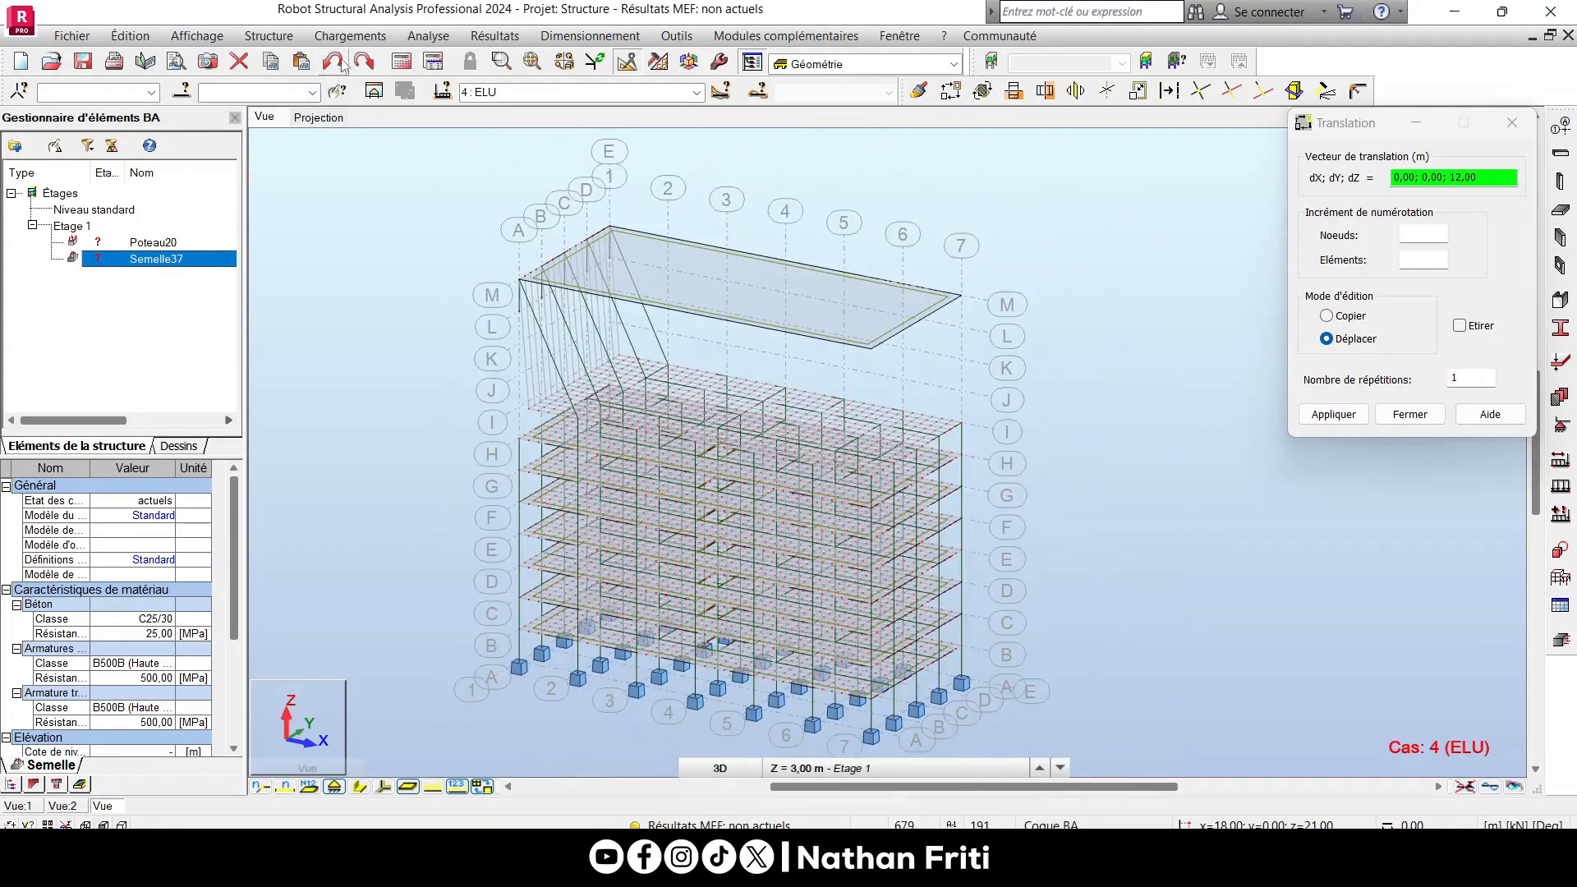
left_click(333, 59)
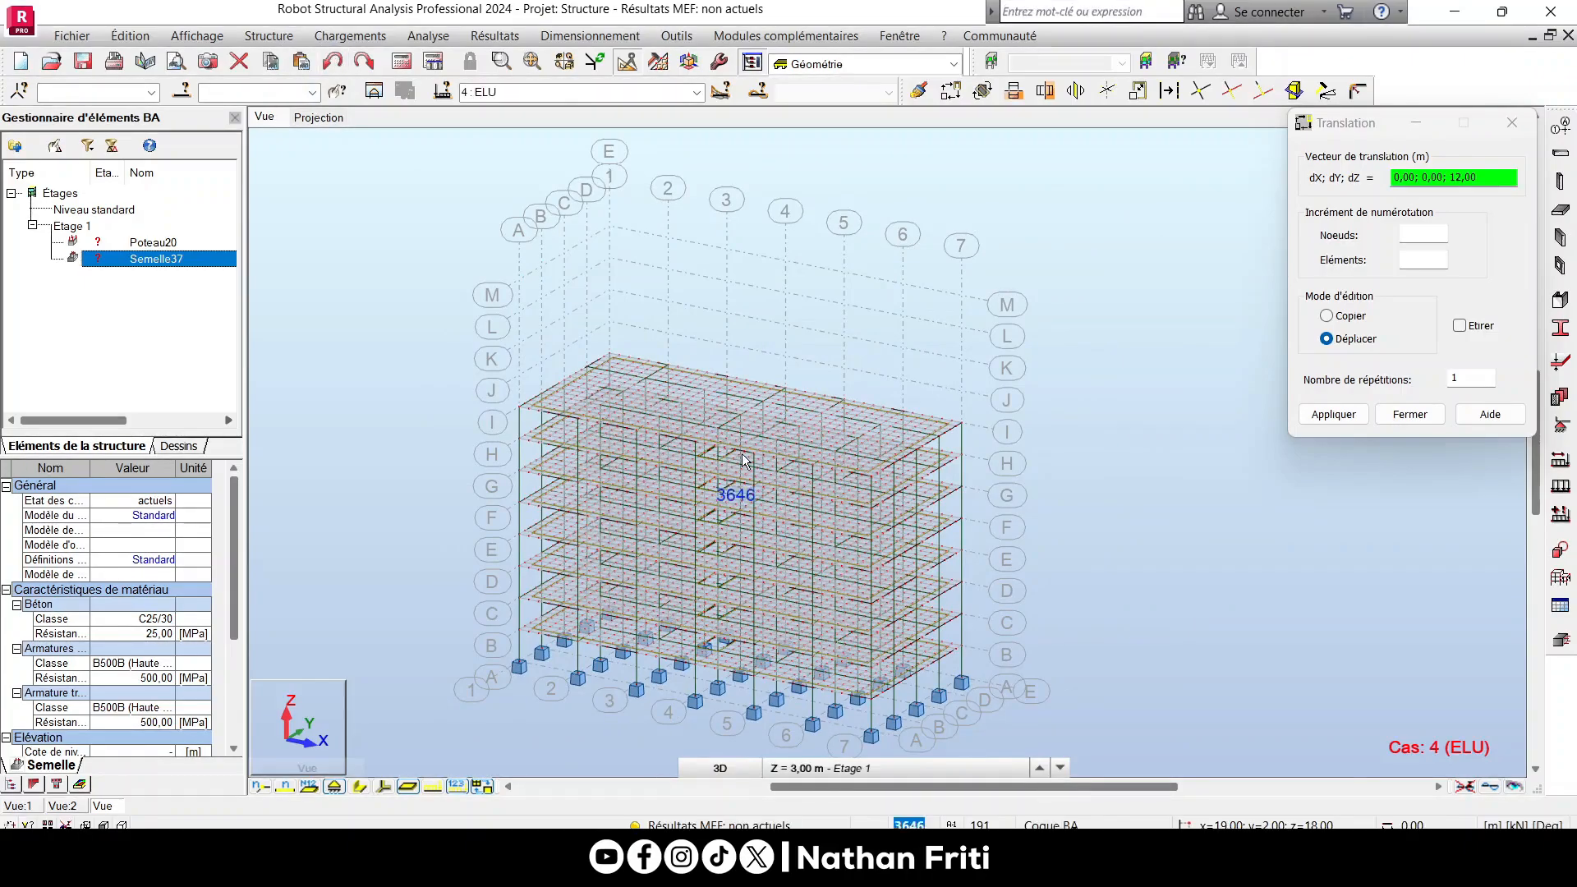
Select the top storey between lines H and I in the right side view and move it by a translation of 36,00; 0,00; 12,00 m.
scroll(678, 353, "down", 2)
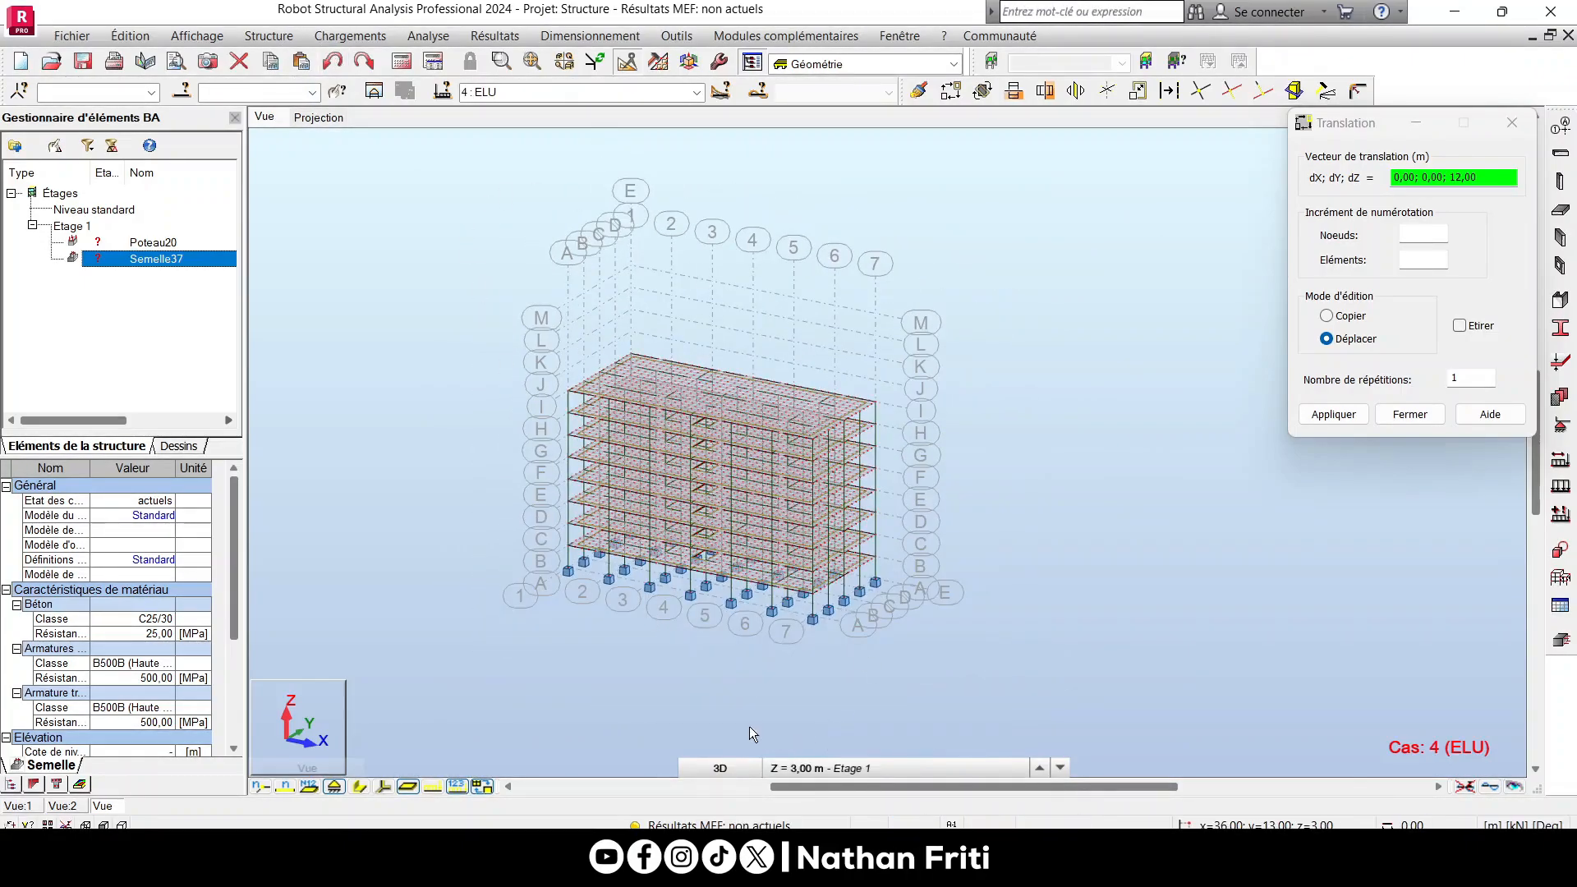
left_click_drag(1396, 123, 1171, 249)
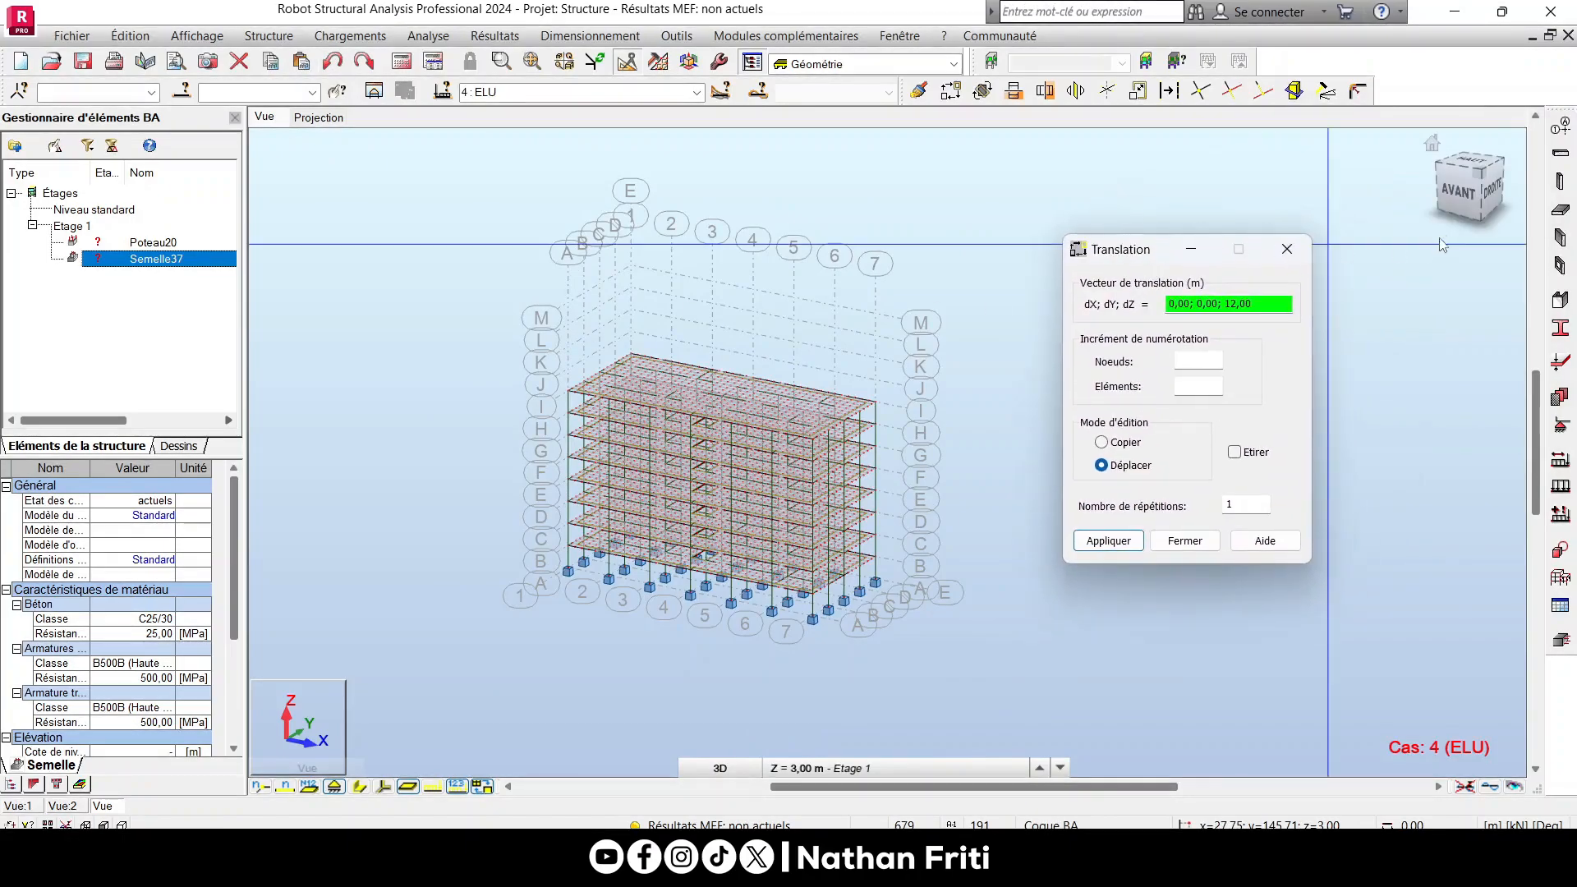
left_click(1490, 194)
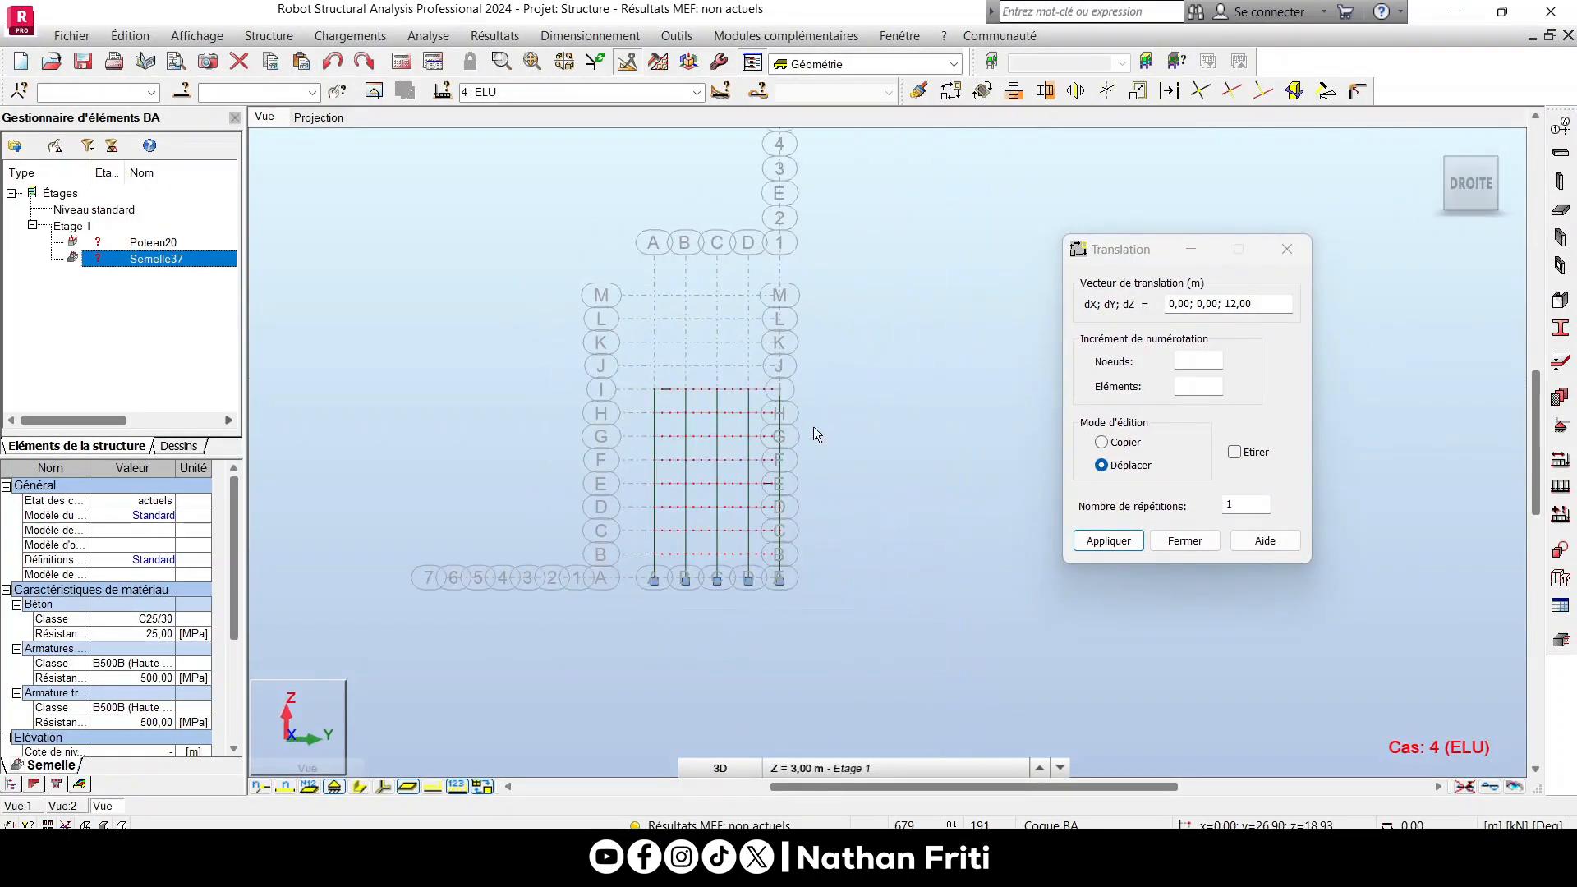
right_click(808, 303)
left_click(862, 334)
left_click_drag(919, 415, 472, 324)
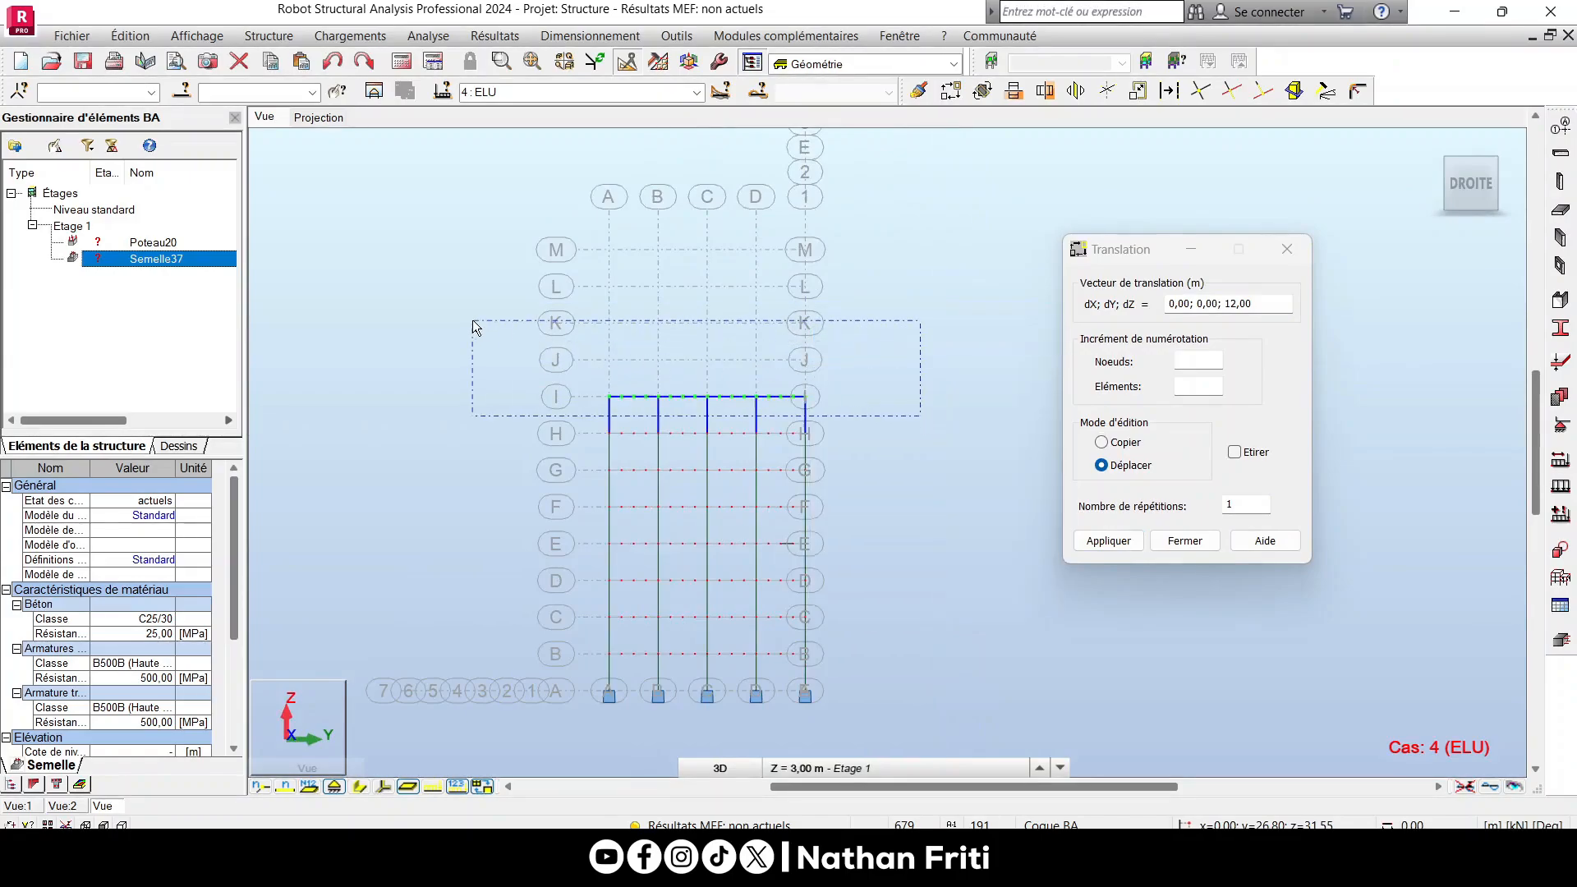
left_click(1125, 486)
left_click(612, 403)
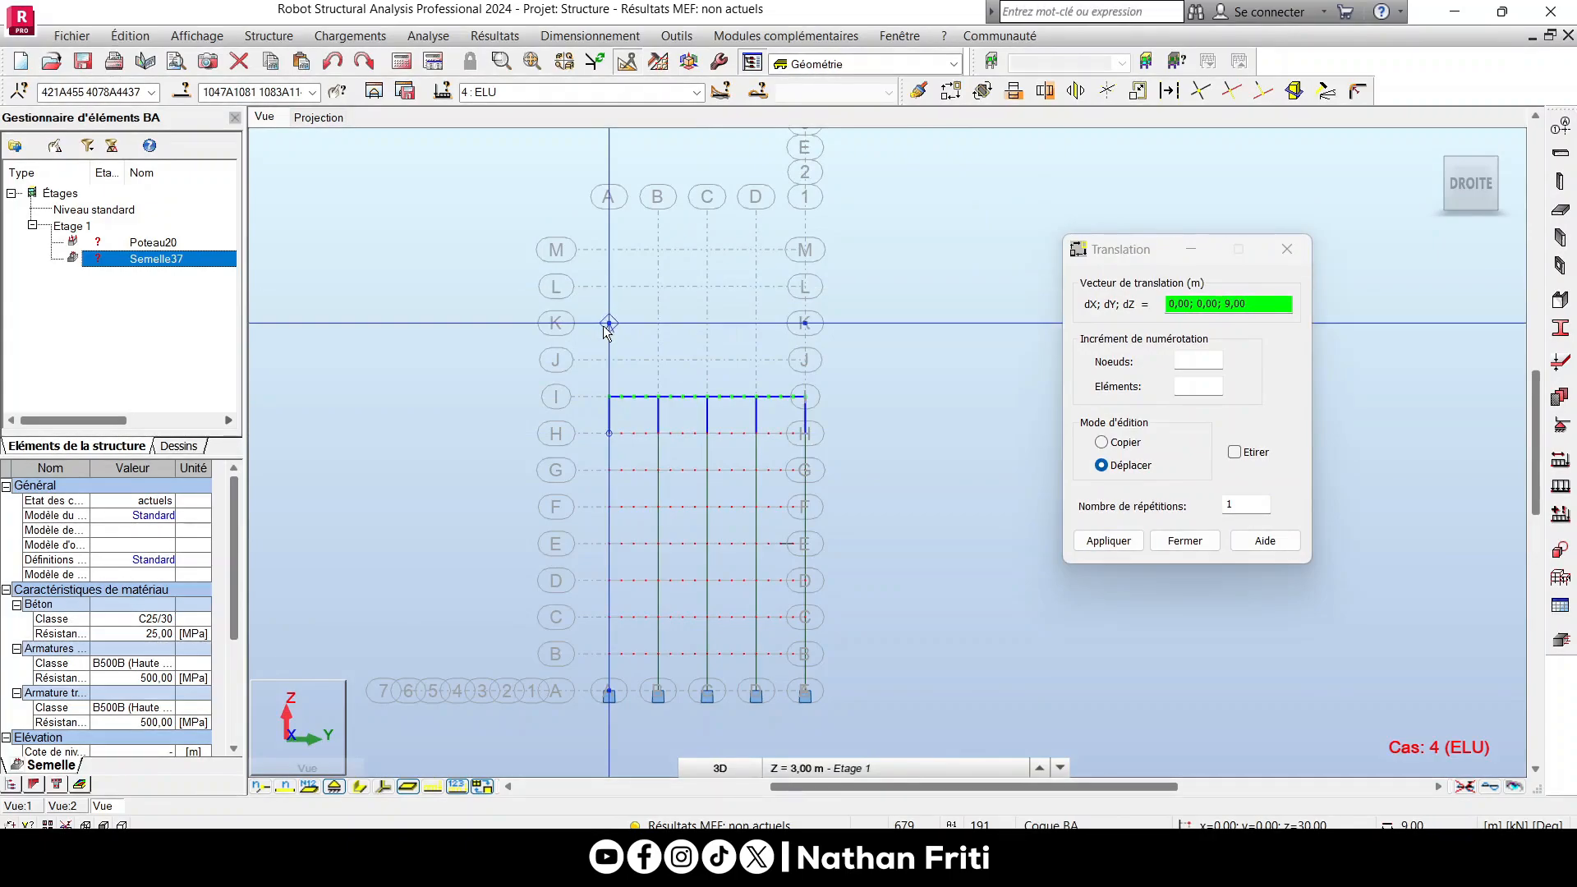
left_click(613, 282)
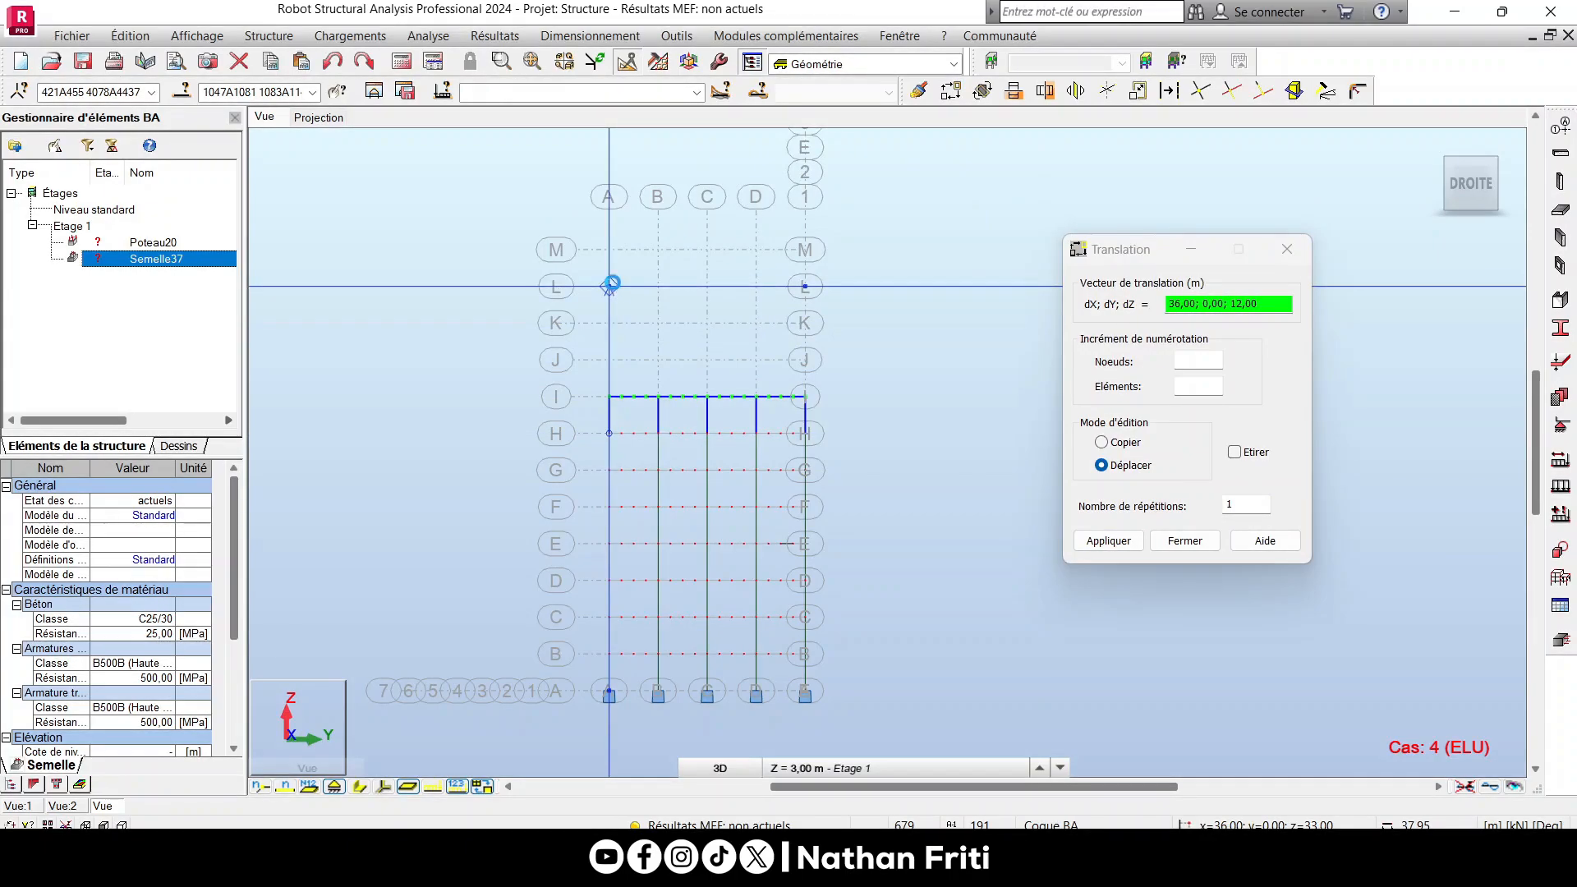
right_click(731, 317)
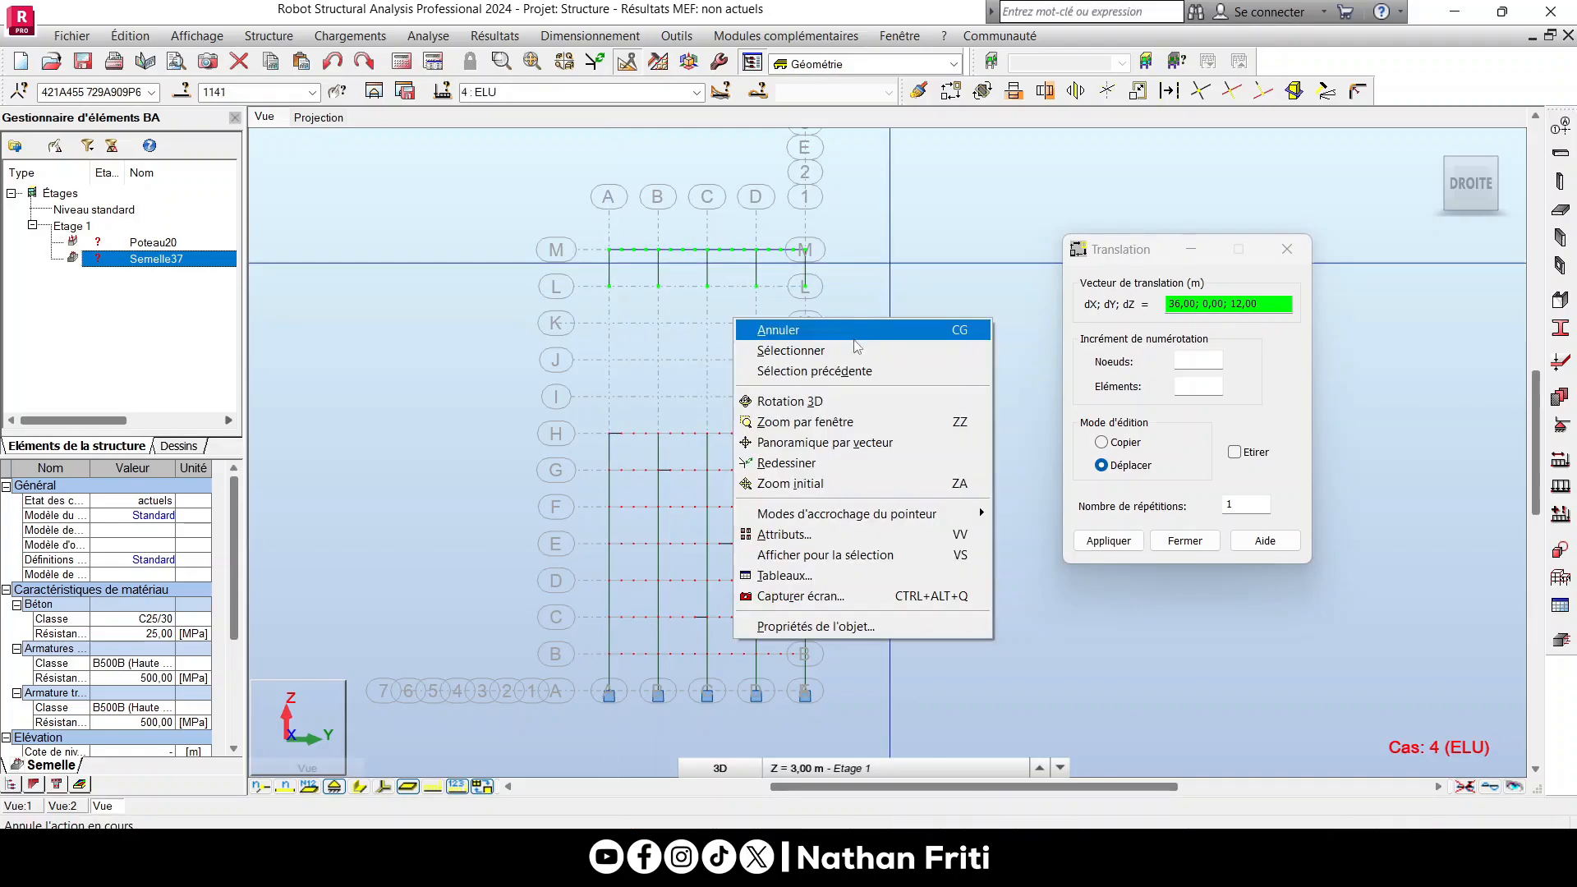
left_click(768, 345)
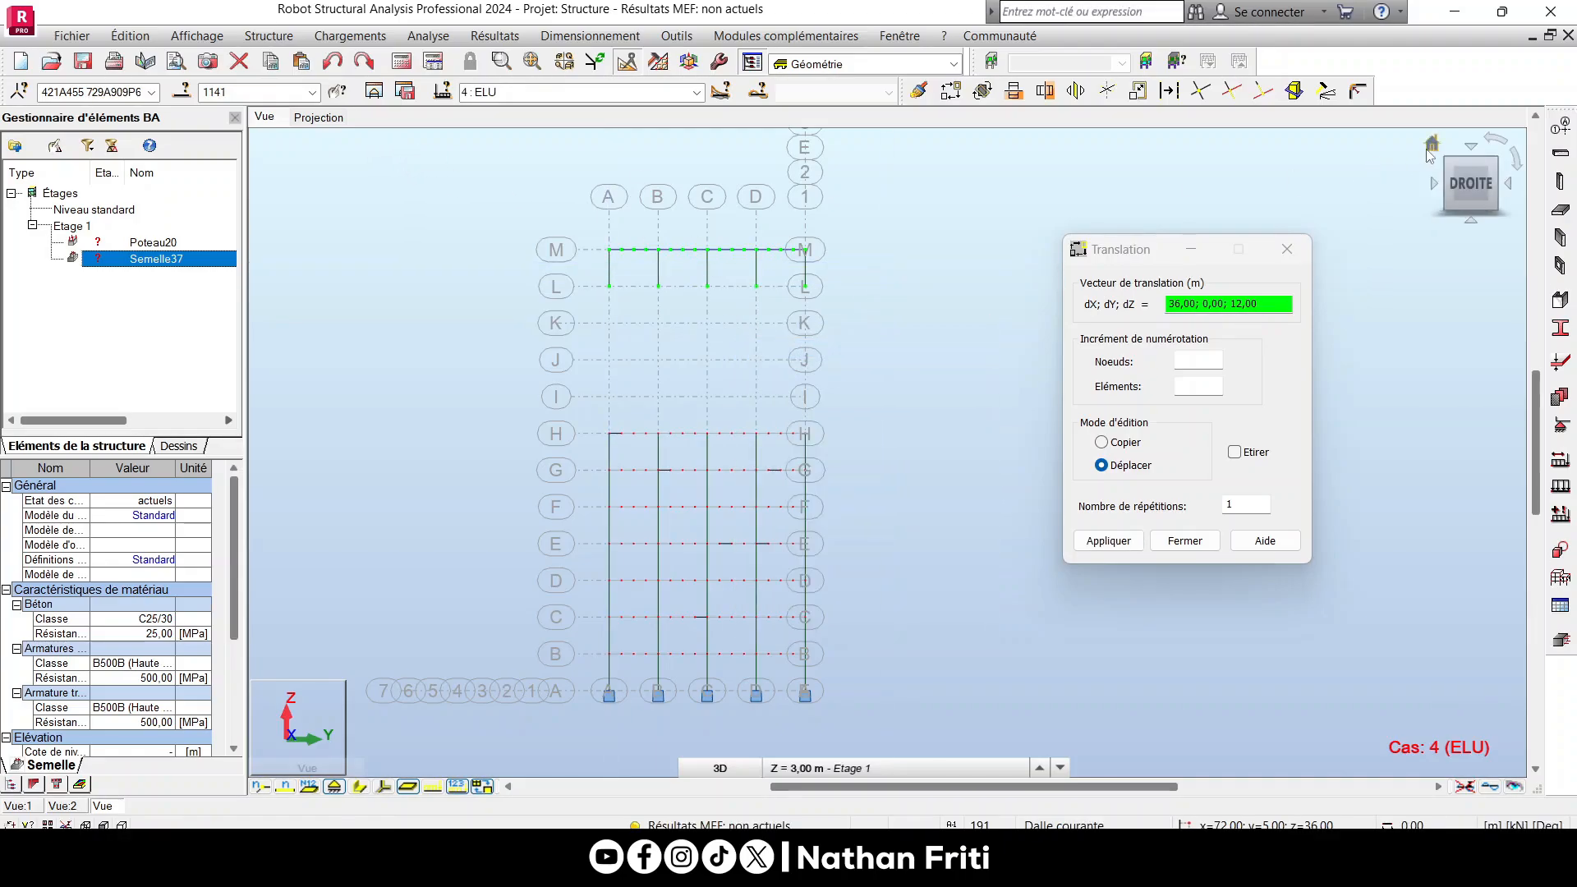
Return to the 3D view and examine the moved storey's position relative to the building and the construction lines from several sides.
left_click(1432, 144)
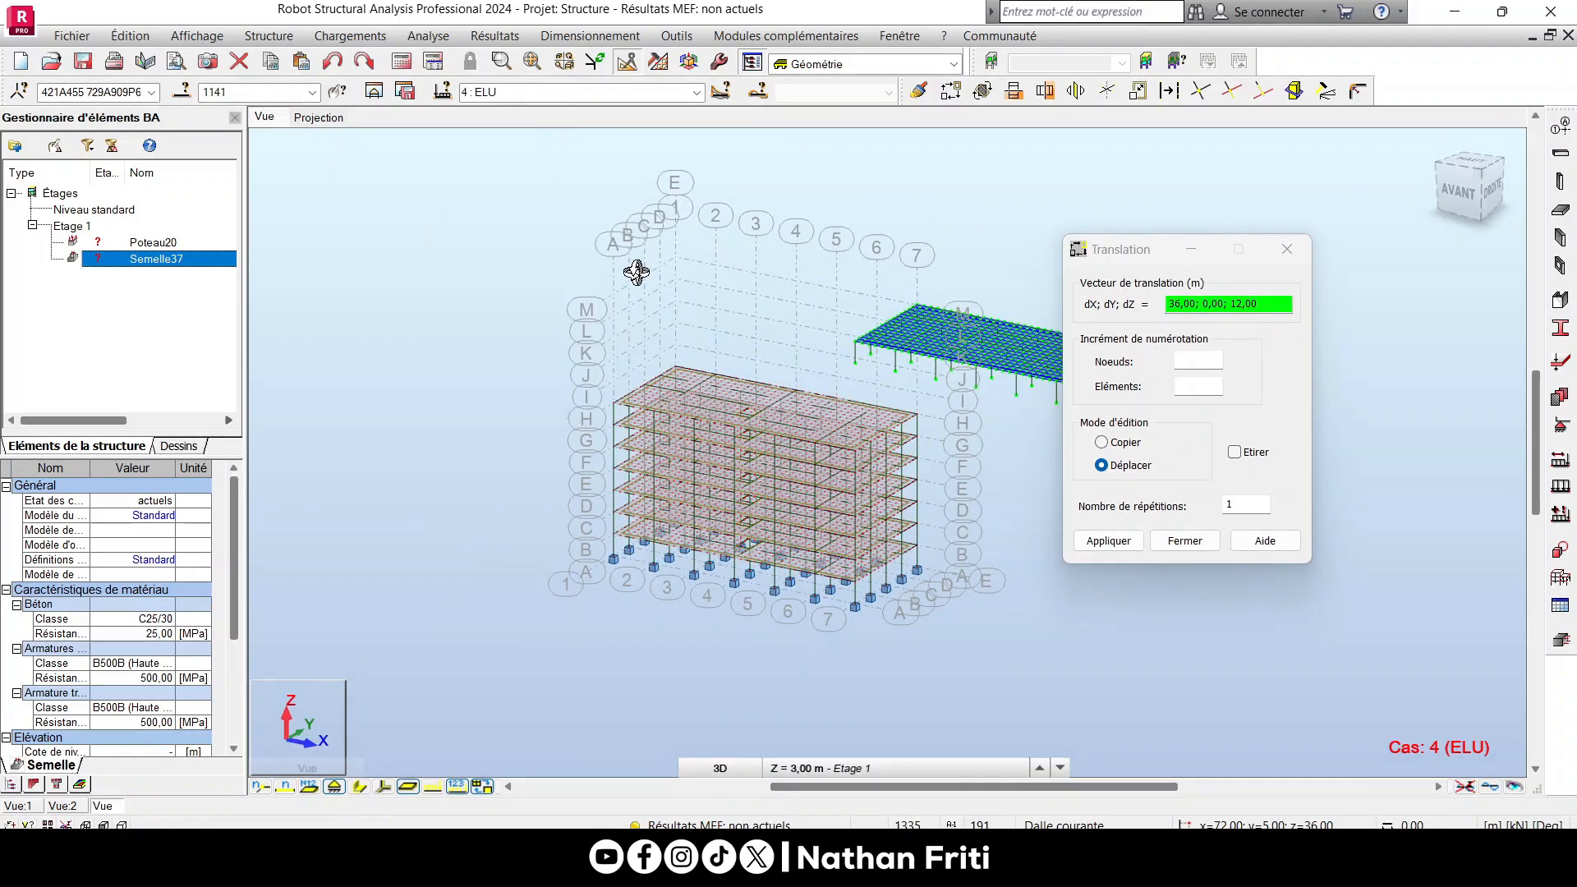
middle_click_drag(636, 273, 604, 274, "shift")
scroll(535, 307, "down", 3)
middle_click_drag(809, 339, 646, 227, "shift")
right_click(884, 182)
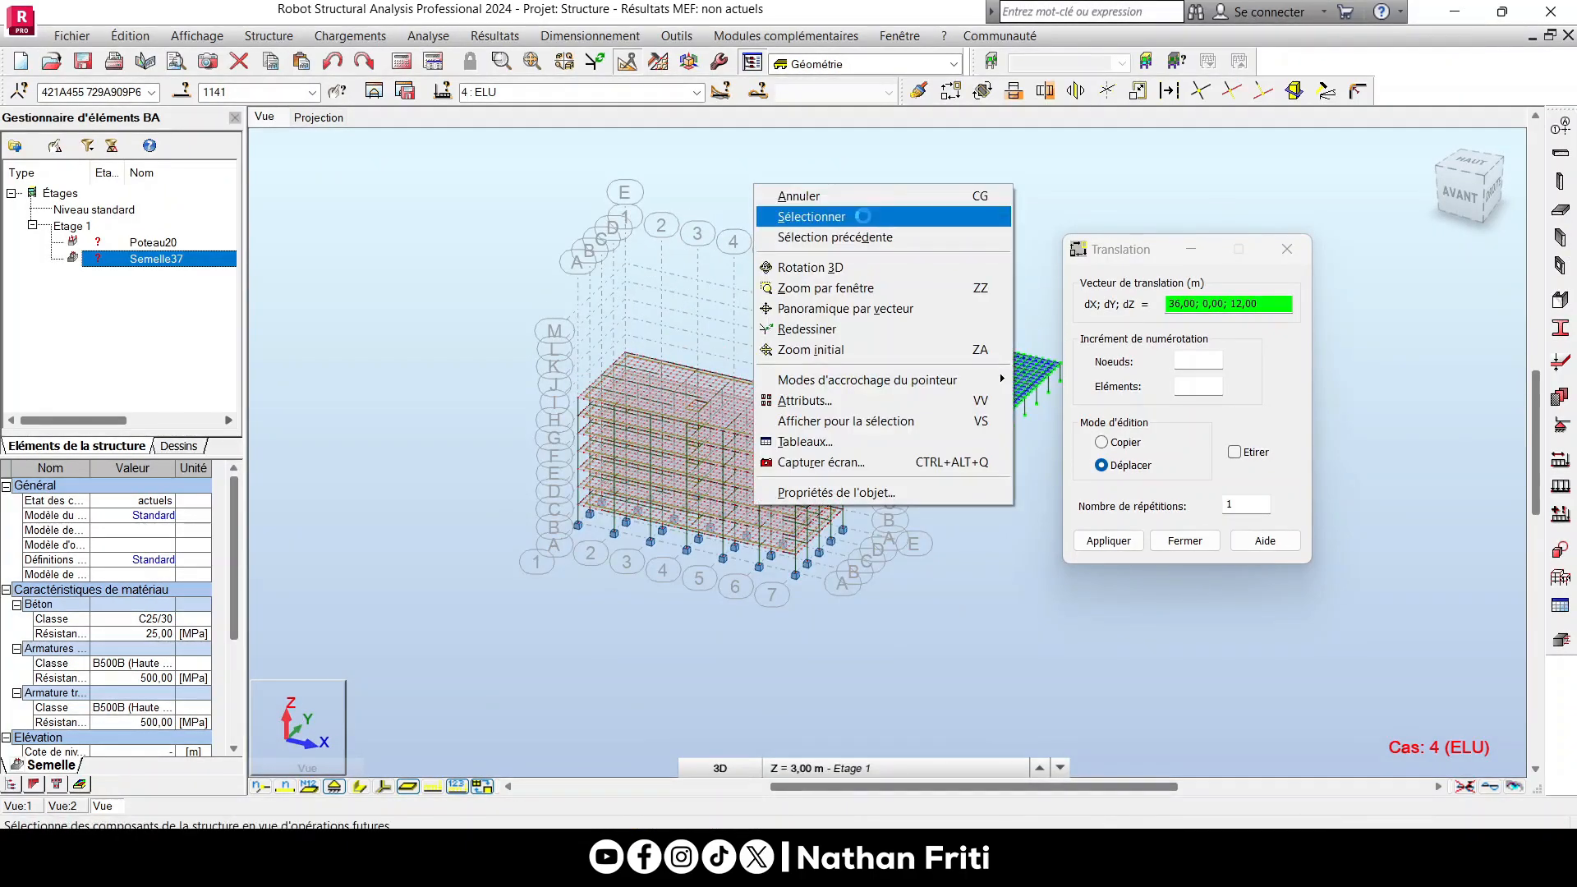
left_click(859, 217)
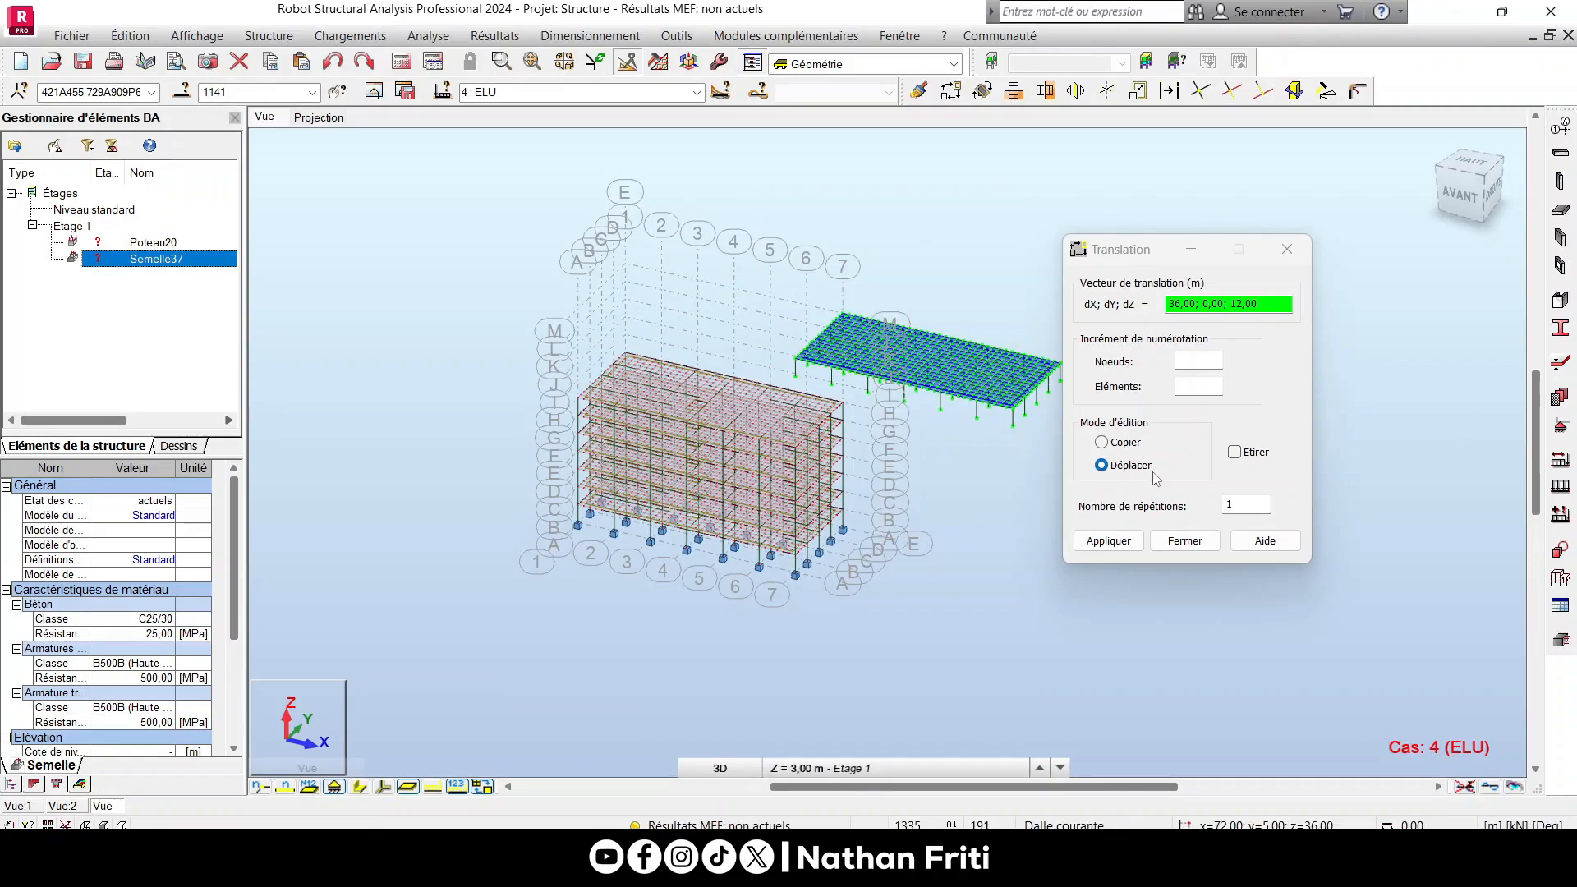
scroll(761, 267, "up", 2)
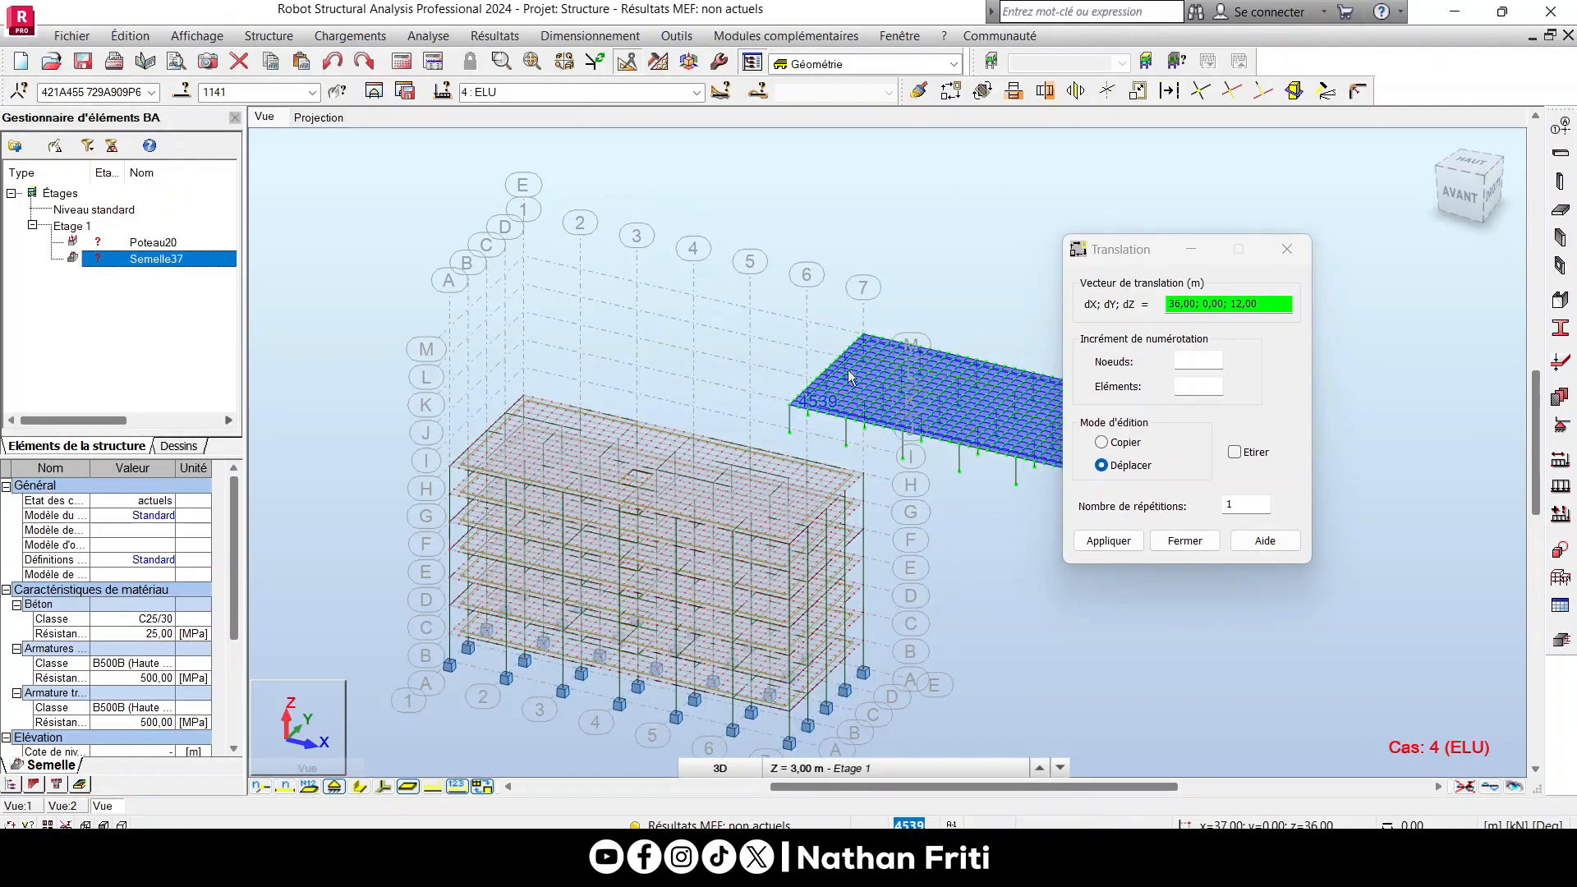
scroll(867, 339, "up", 3)
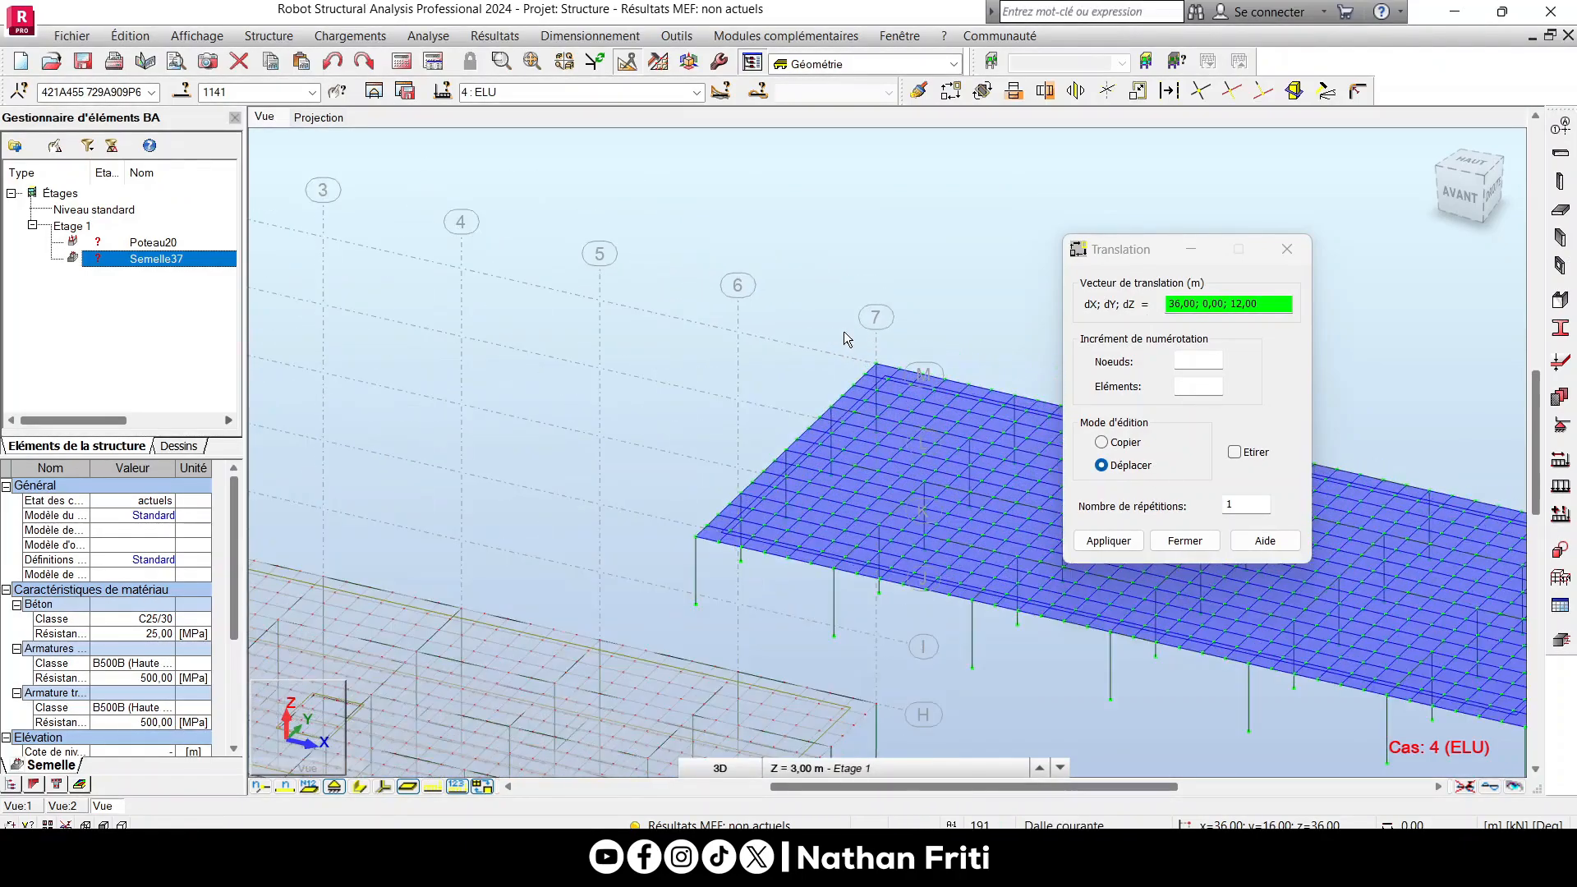
right_click(663, 210)
left_click(708, 294)
left_click_drag(686, 329, 939, 401)
scroll(938, 401, "up", 3)
scroll(906, 302, "down", 2)
right_click(811, 244)
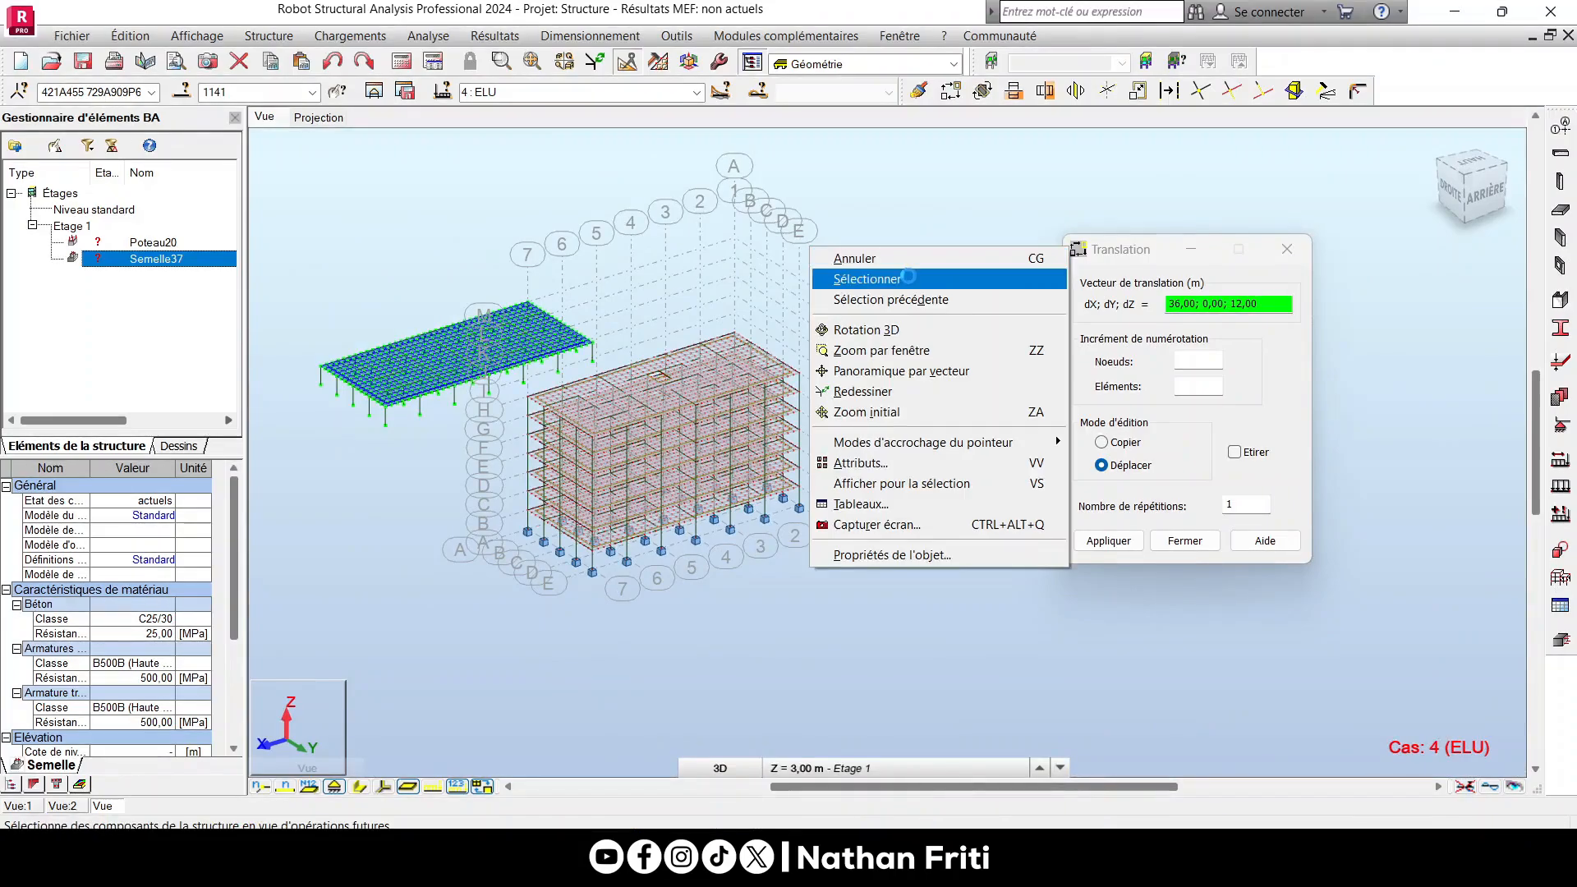
left_click(903, 278)
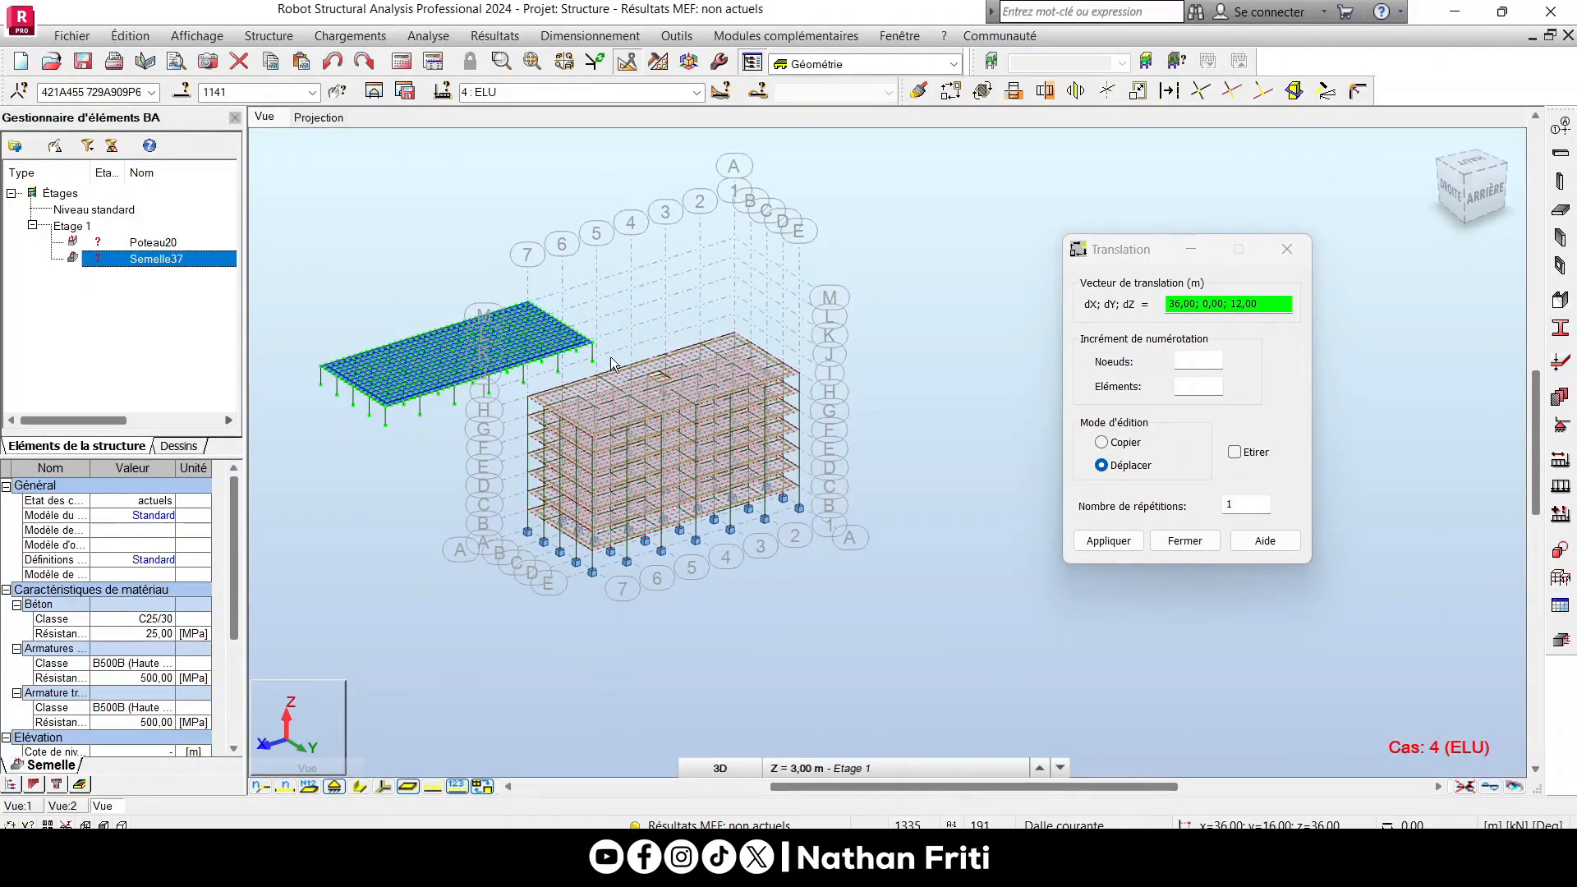
left_click(724, 336)
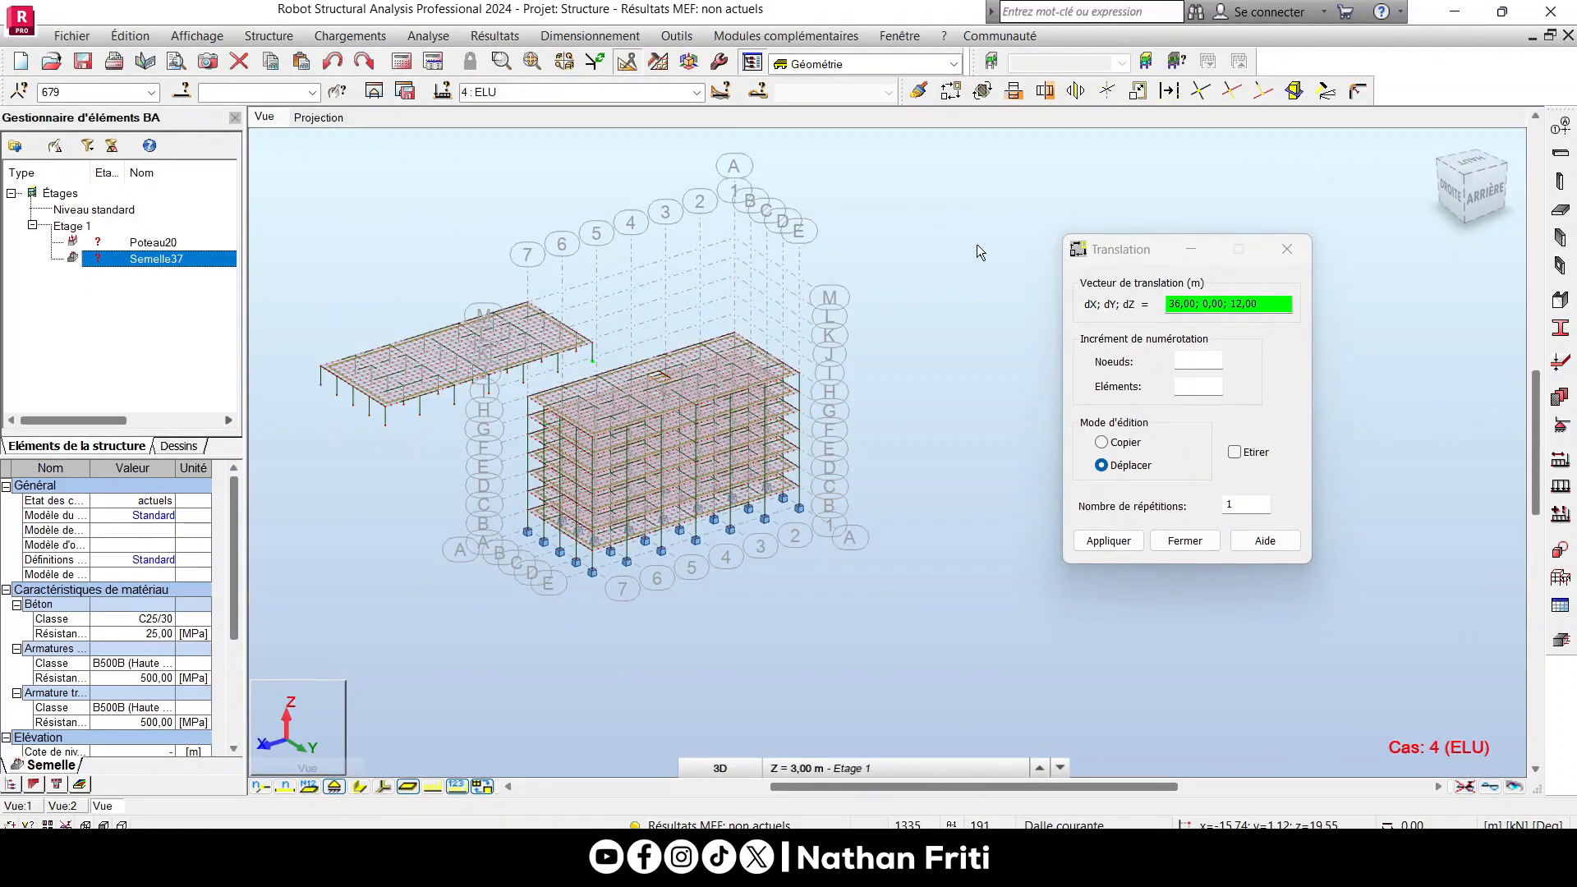
Select the displaced storey and move it back over the building by a translation of -36,00; 0,00; -3,00 m.
right_click(816, 247)
left_click(920, 331)
left_click_drag(920, 331, 899, 270)
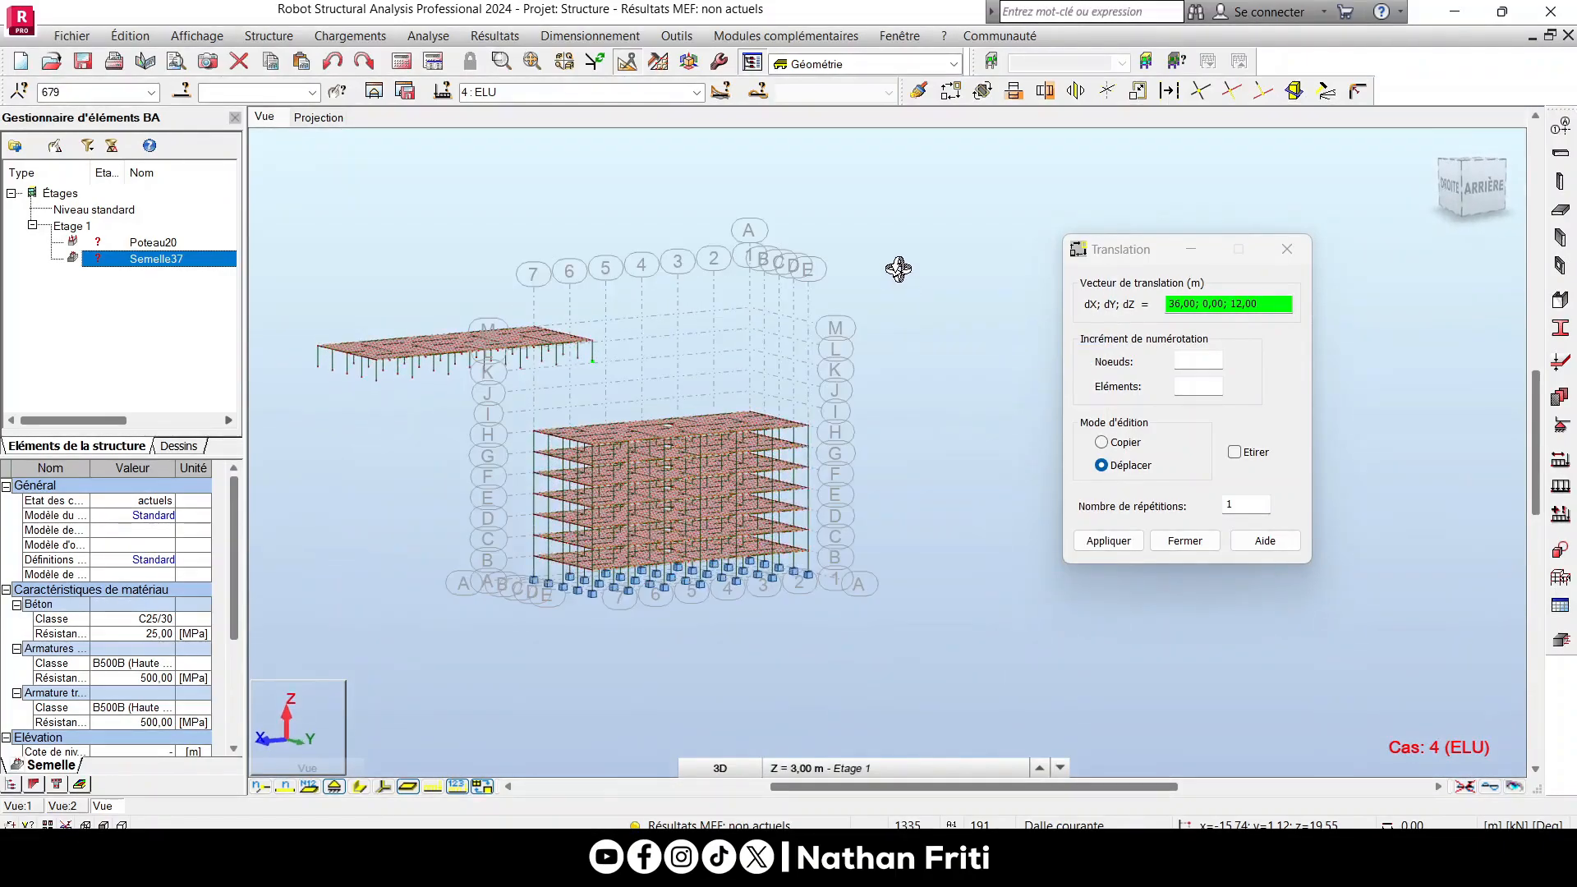
right_click(767, 324)
left_click(836, 358)
left_click_drag(636, 393, 294, 217)
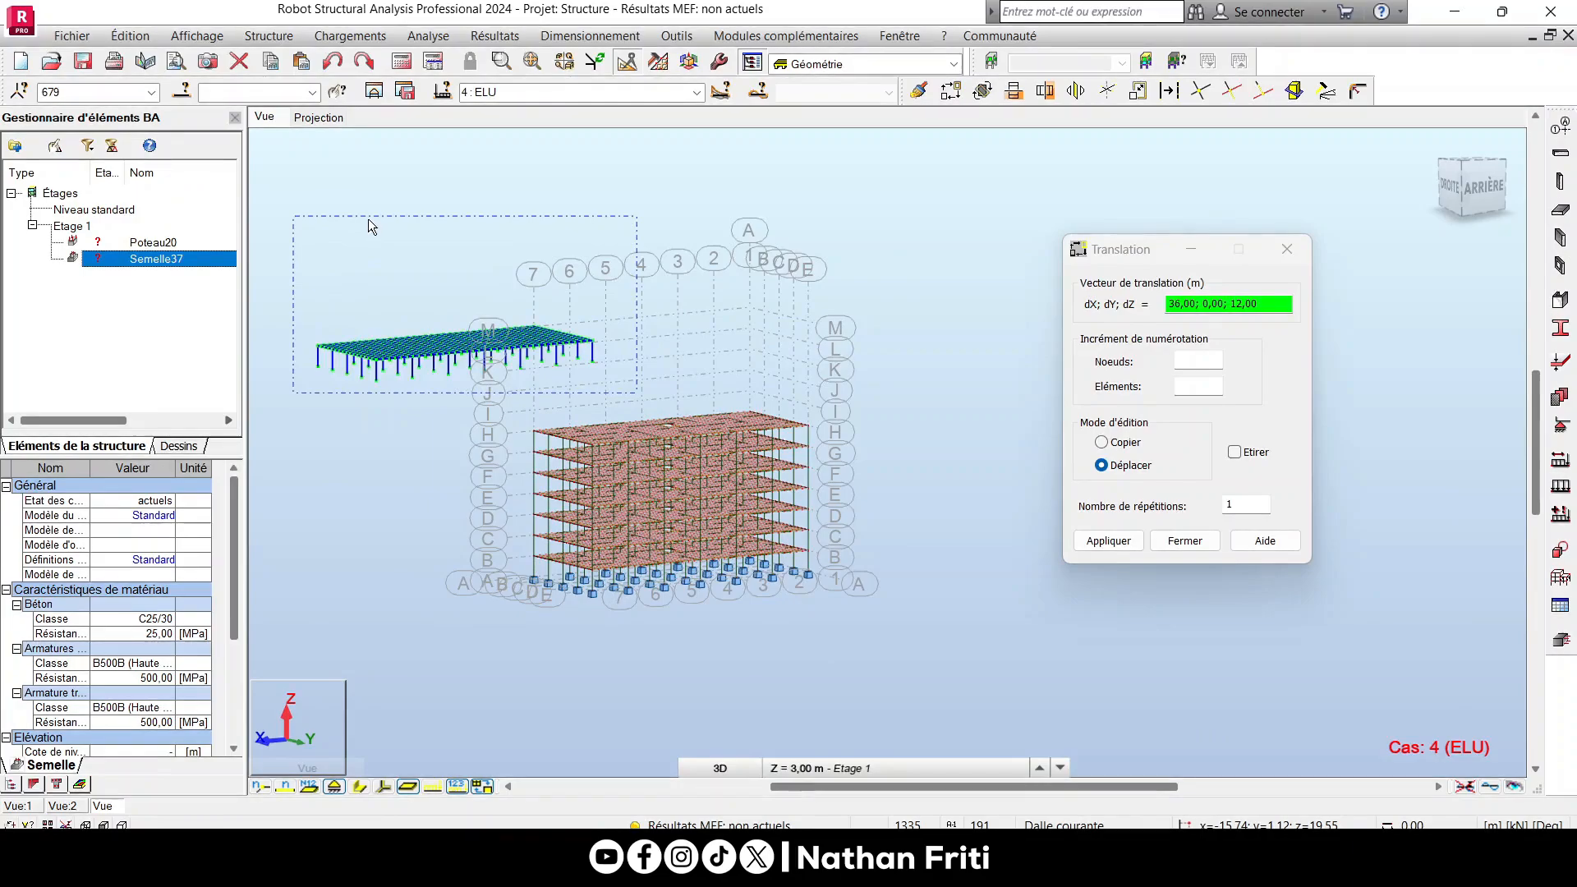
left_click(593, 361)
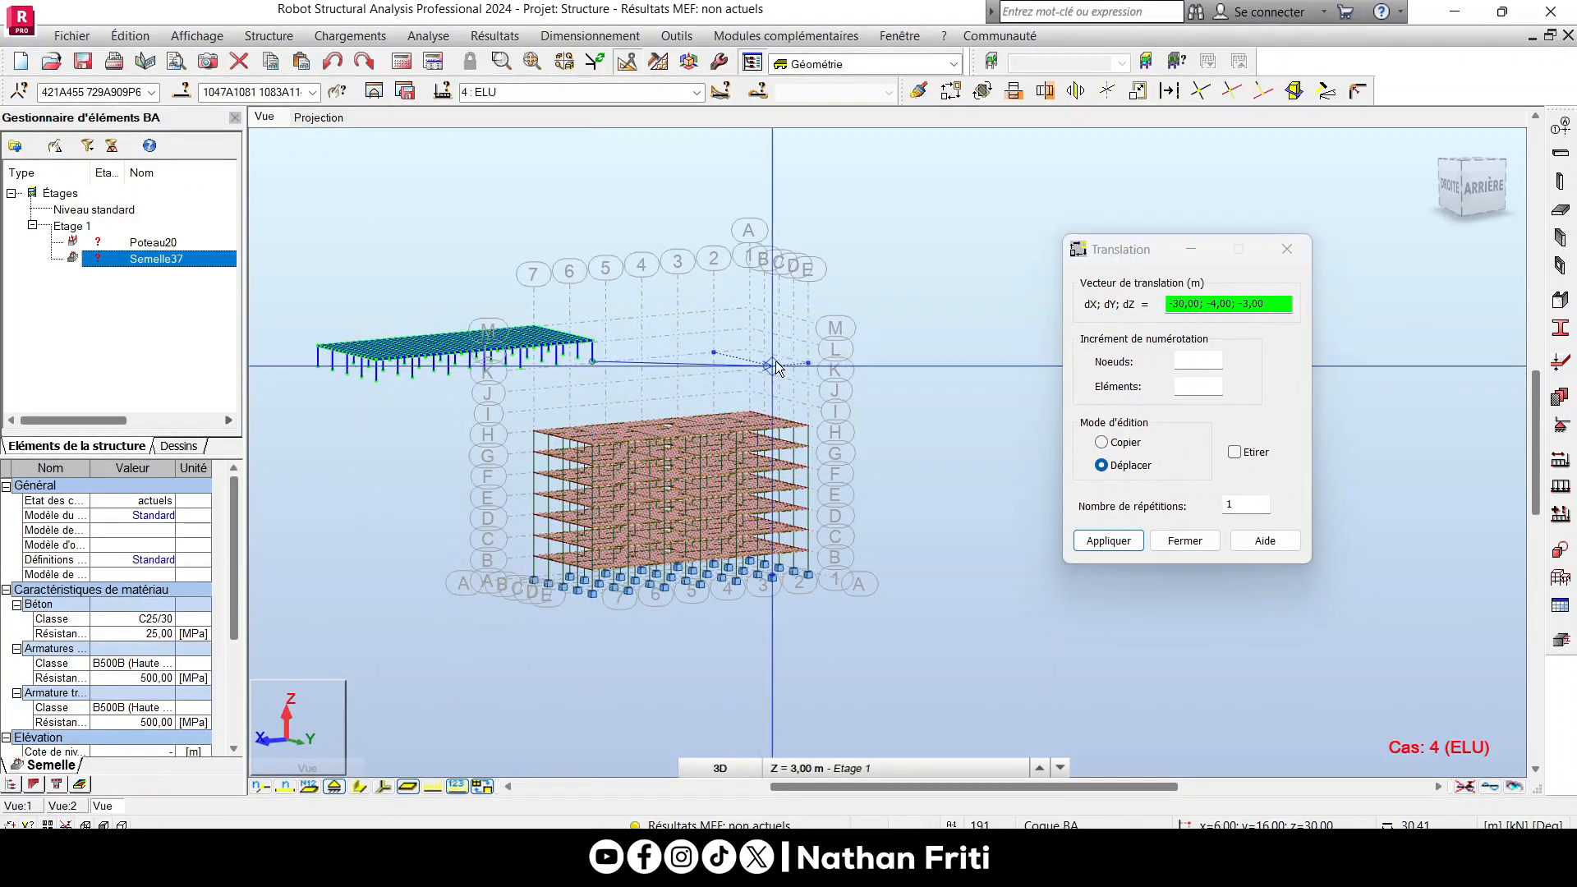
left_click(806, 363)
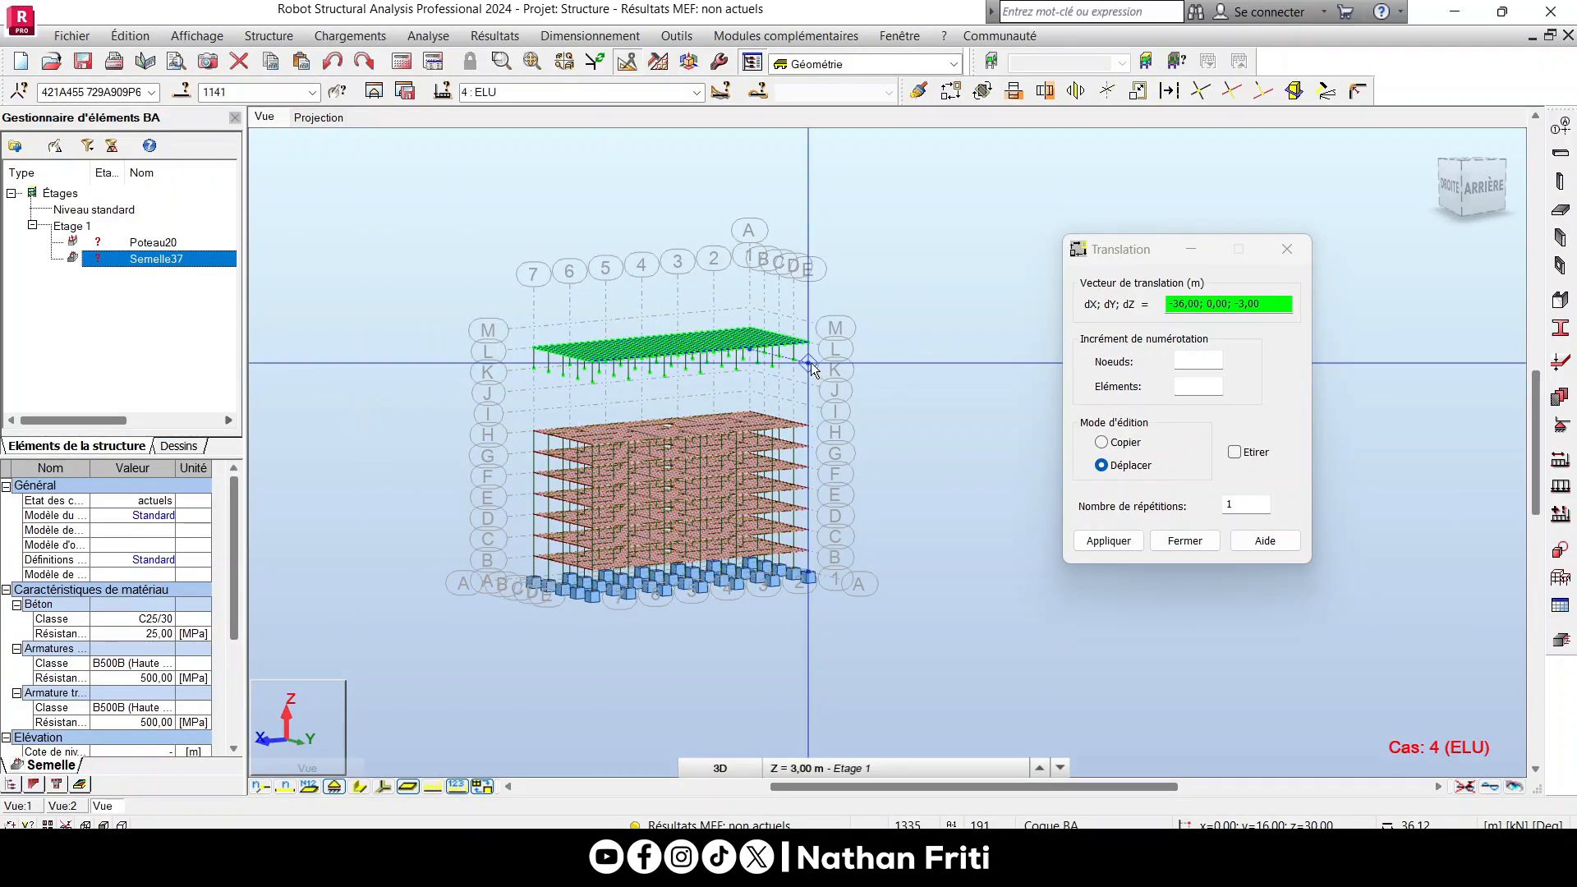
Raise the detached storey up to line M by a translation of 0,00; 0,00; 3,00 m and clear the selection.
scroll(811, 362, "up", 2)
left_click(809, 363)
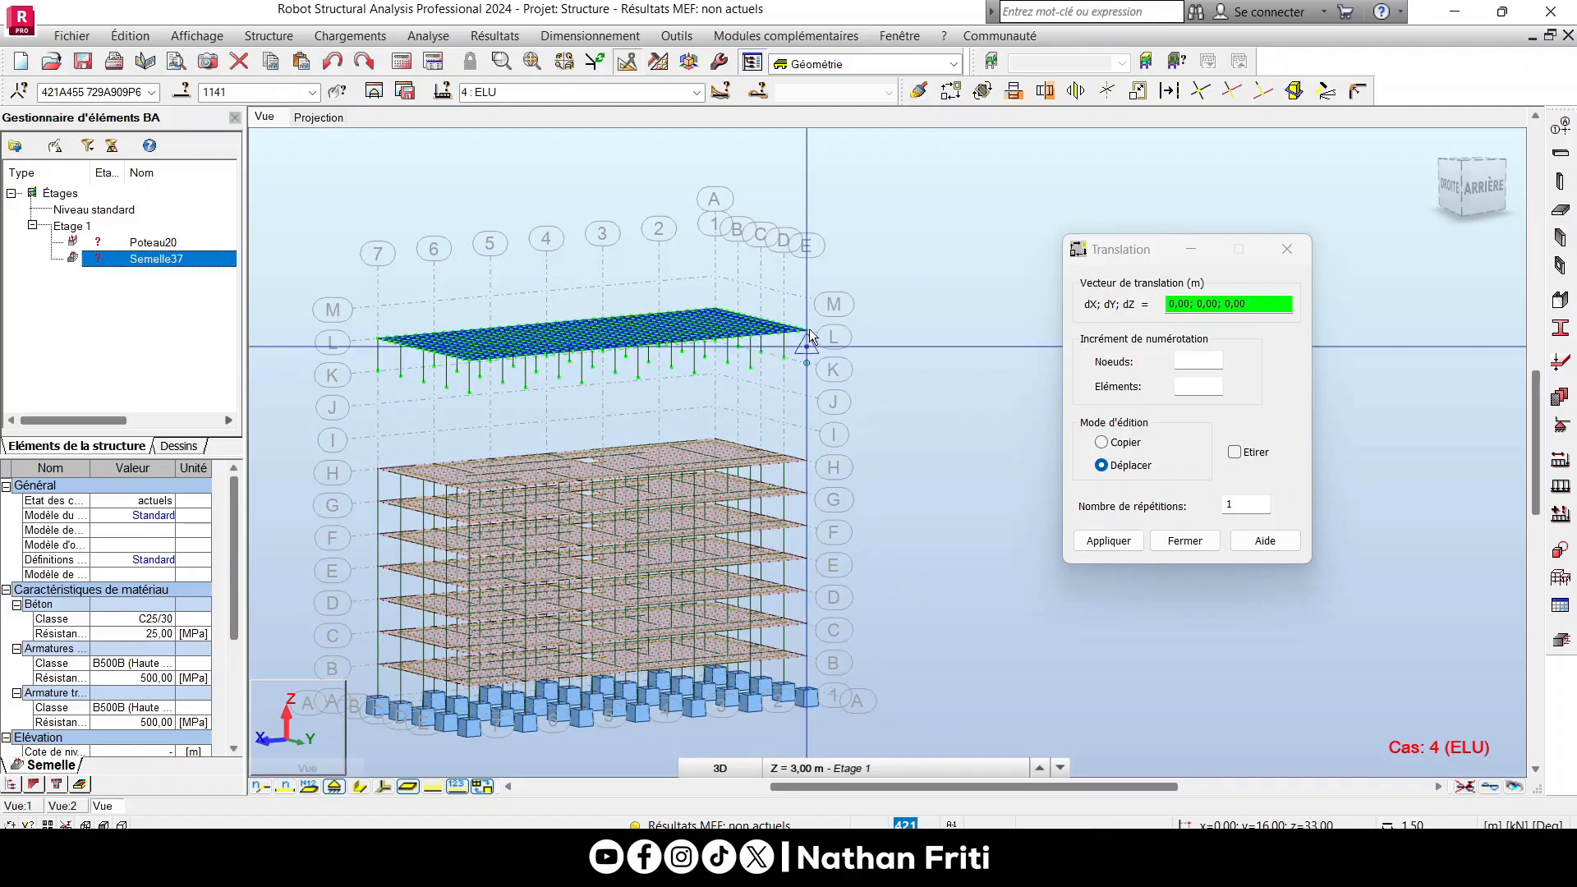
left_click(806, 325)
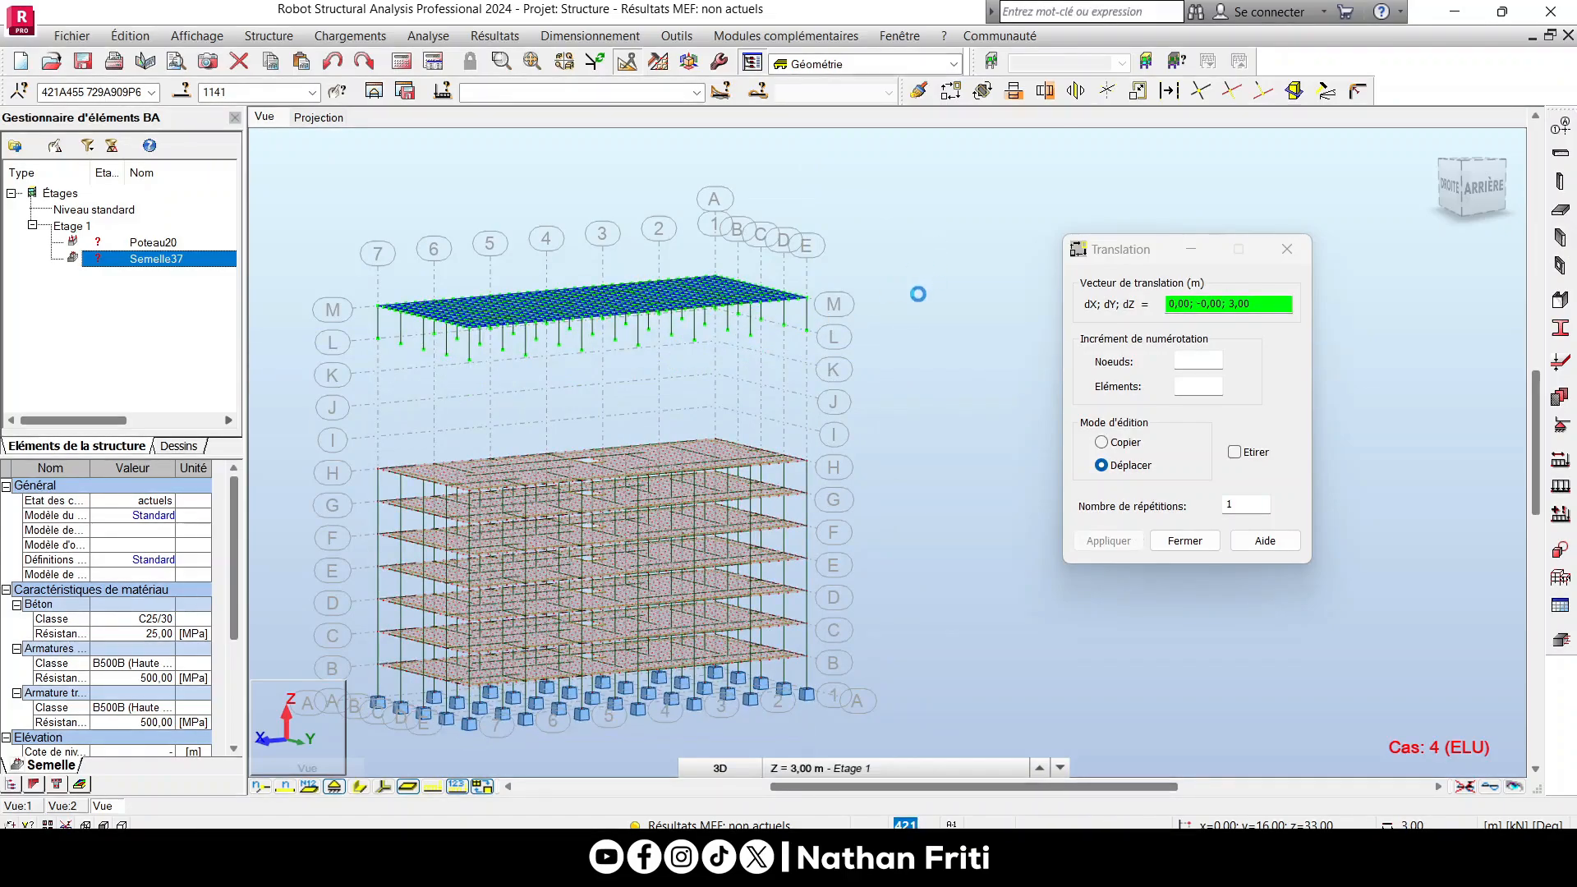
right_click(900, 321)
left_click(899, 358)
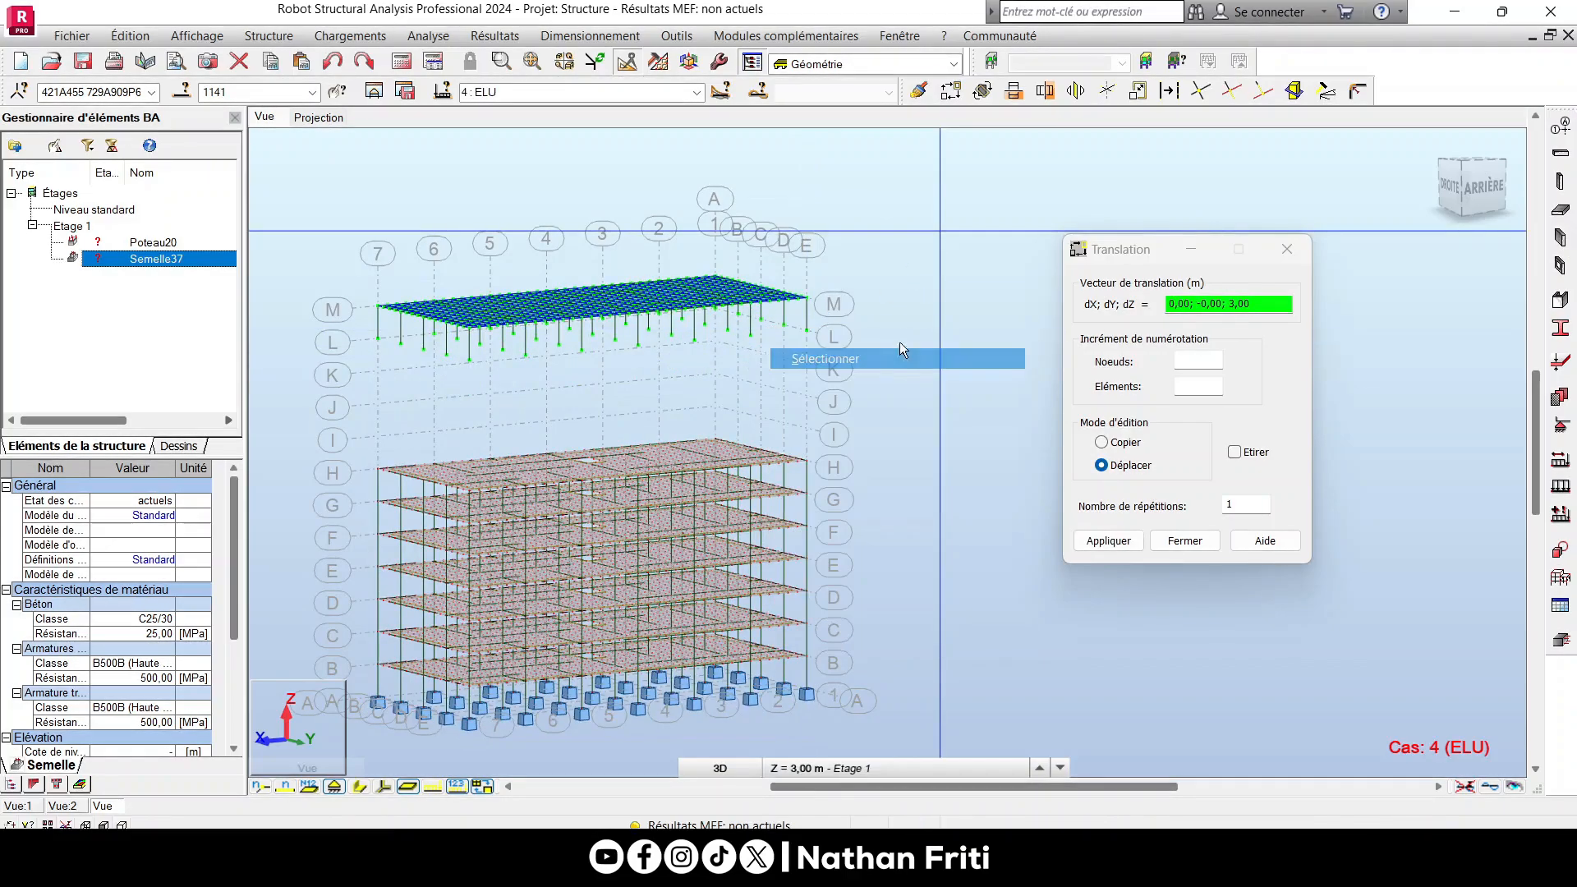
left_click(943, 268)
Select the storey between lines G and H and copy it upward by 0,00; 0,00; 3,00 m with 4 repetitions.
right_click(764, 375)
left_click(877, 456)
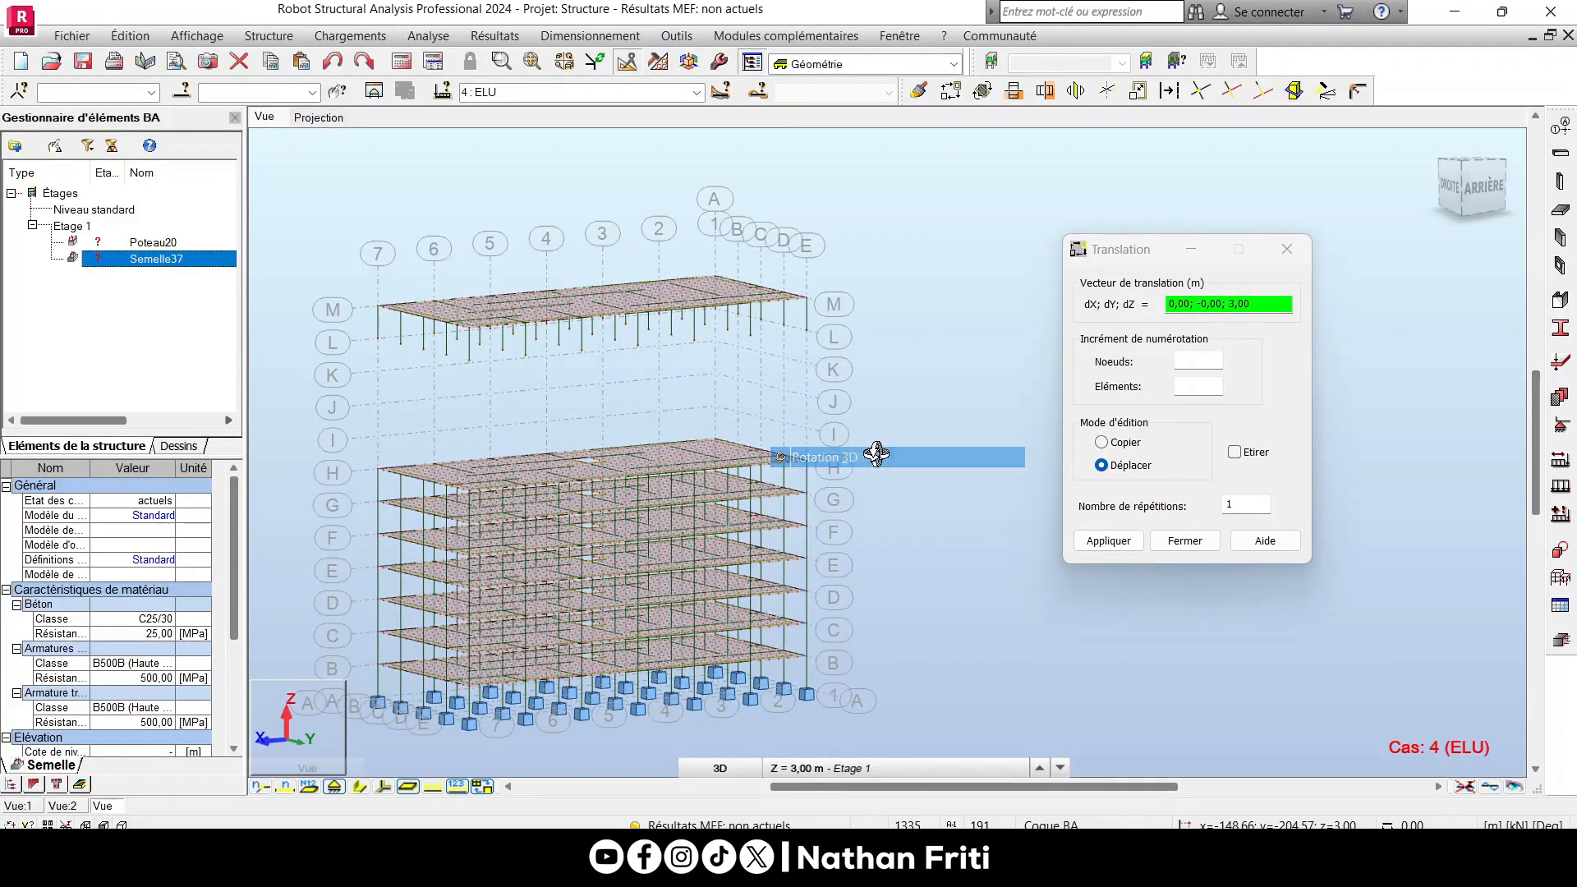
mouse_move(877, 454)
left_mouse_down()
mouse_move(879, 395)
mouse_move(693, 443)
mouse_move(737, 468)
mouse_move(729, 433)
mouse_move(742, 447)
mouse_move(562, 326)
mouse_move(605, 493)
mouse_move(591, 401)
mouse_move(513, 431)
left_mouse_up()
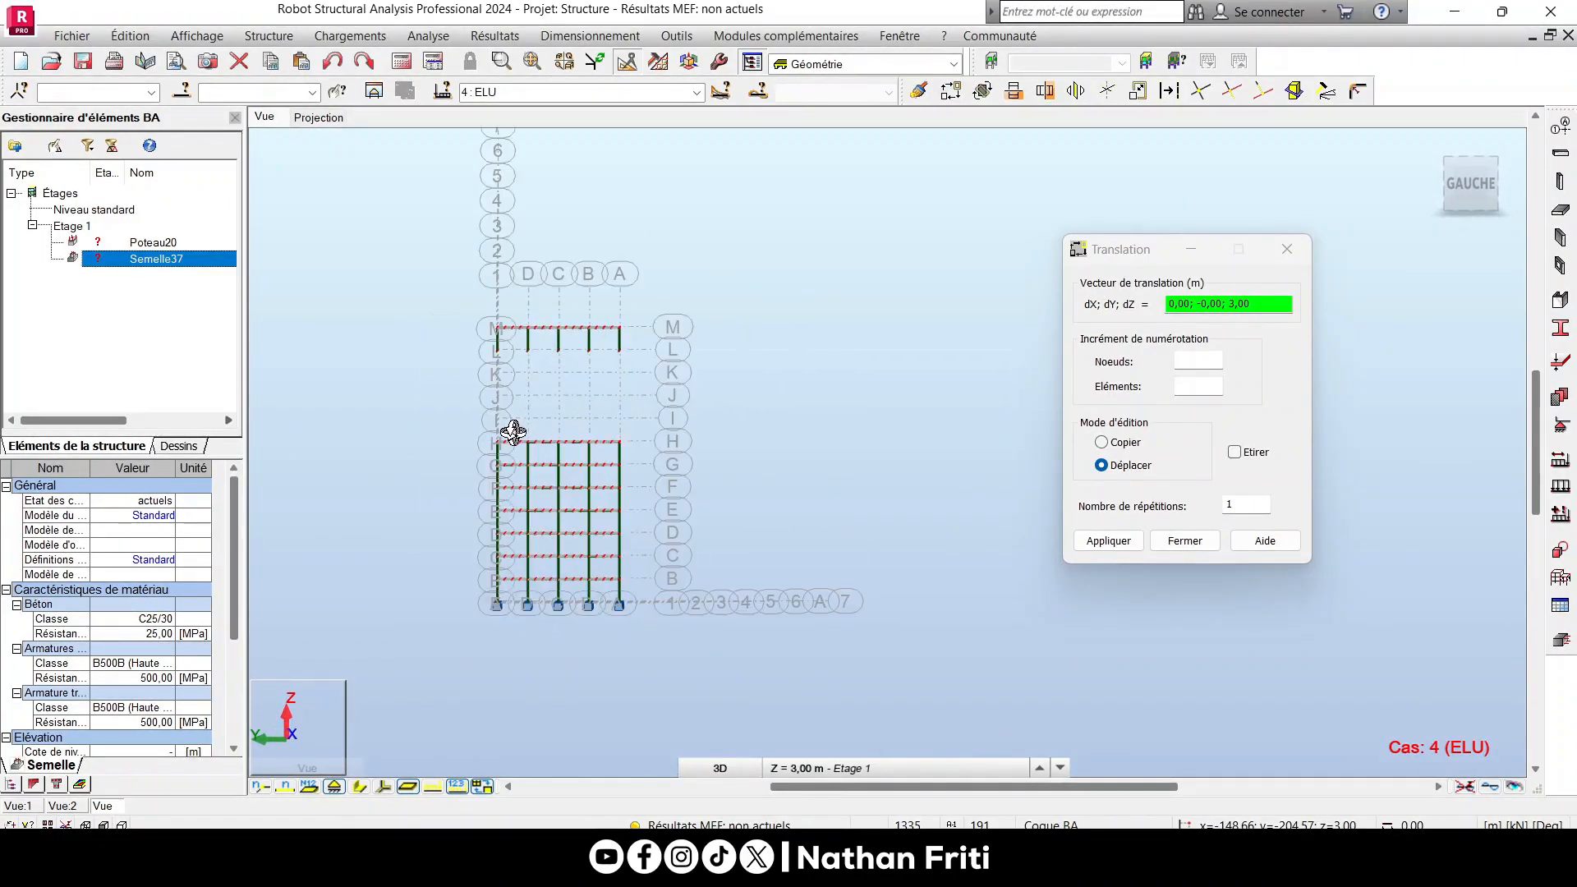
scroll(513, 432, "up", 3)
right_click(635, 371)
left_click(616, 403)
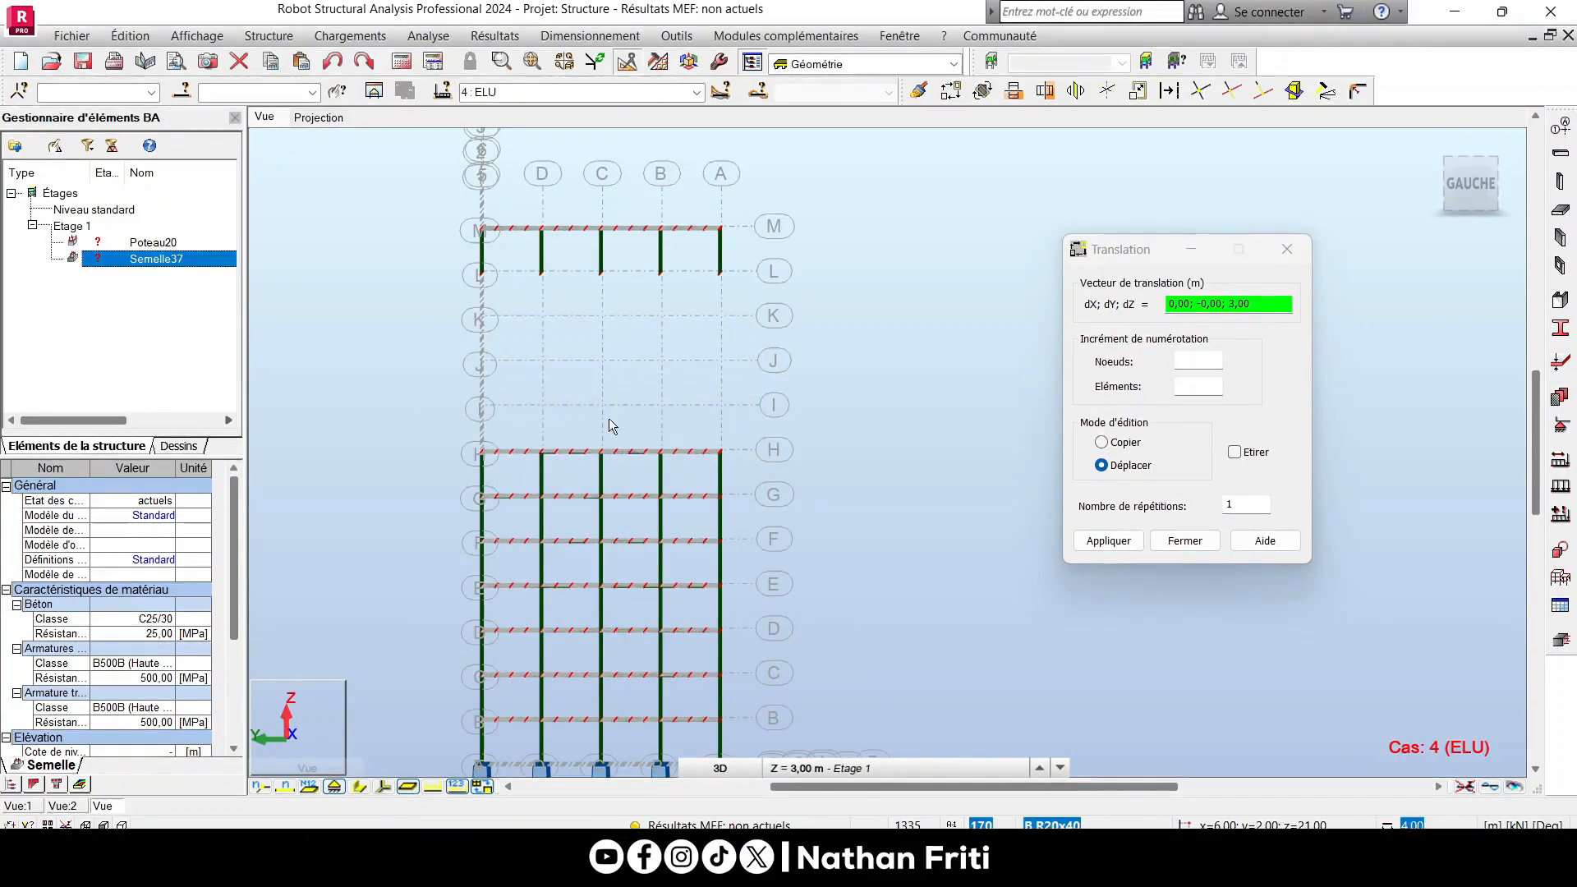
left_click_drag(740, 476, 729, 440)
right_click(386, 331)
left_click(359, 407)
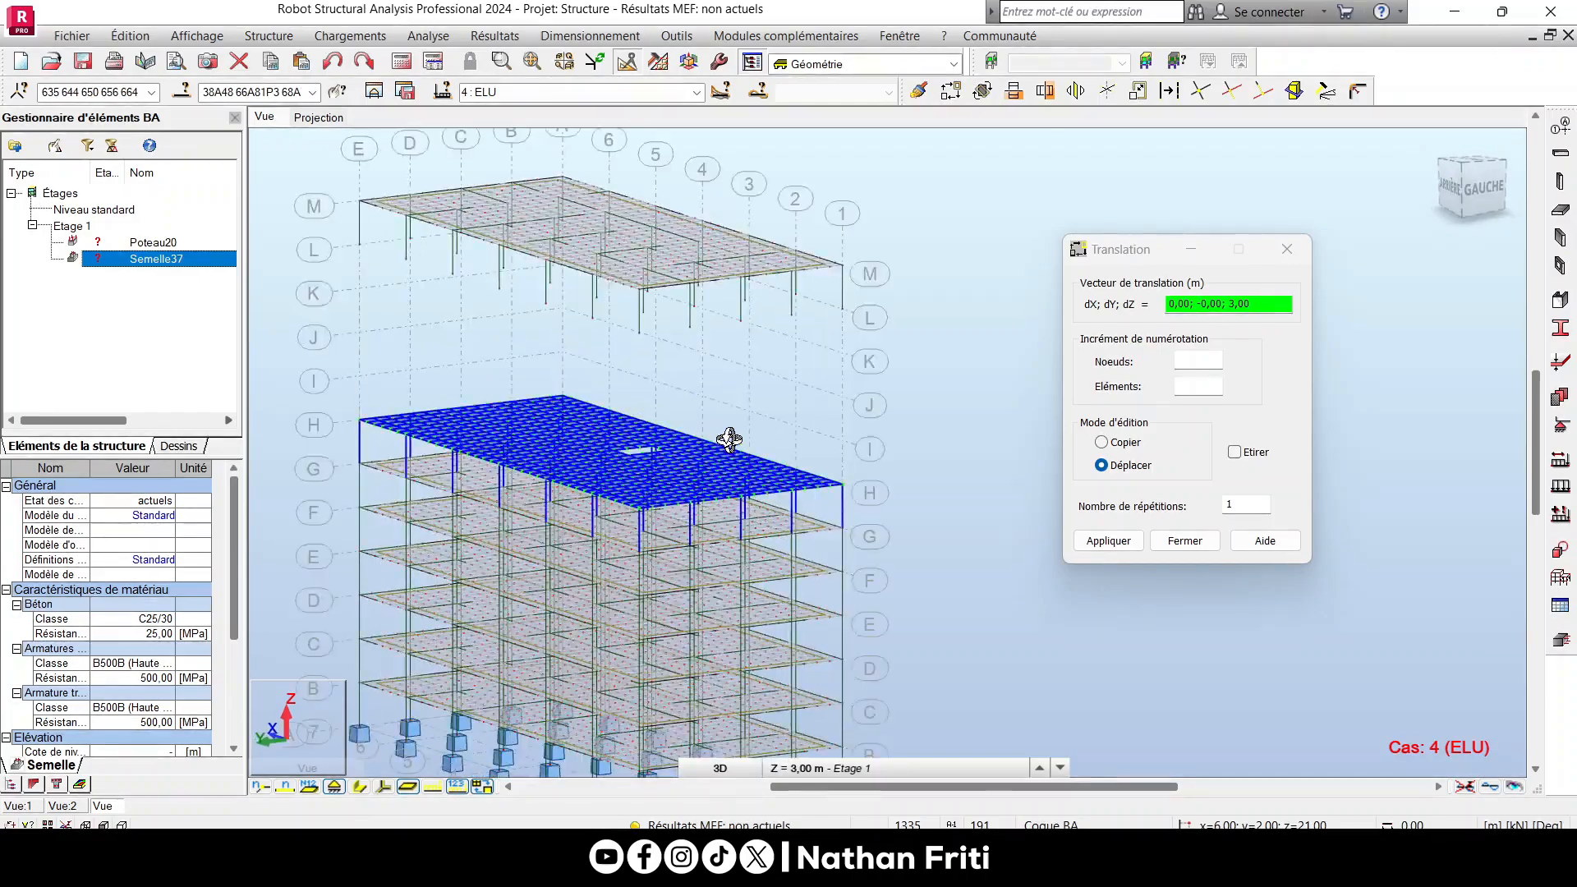
scroll(729, 440, "down", 2)
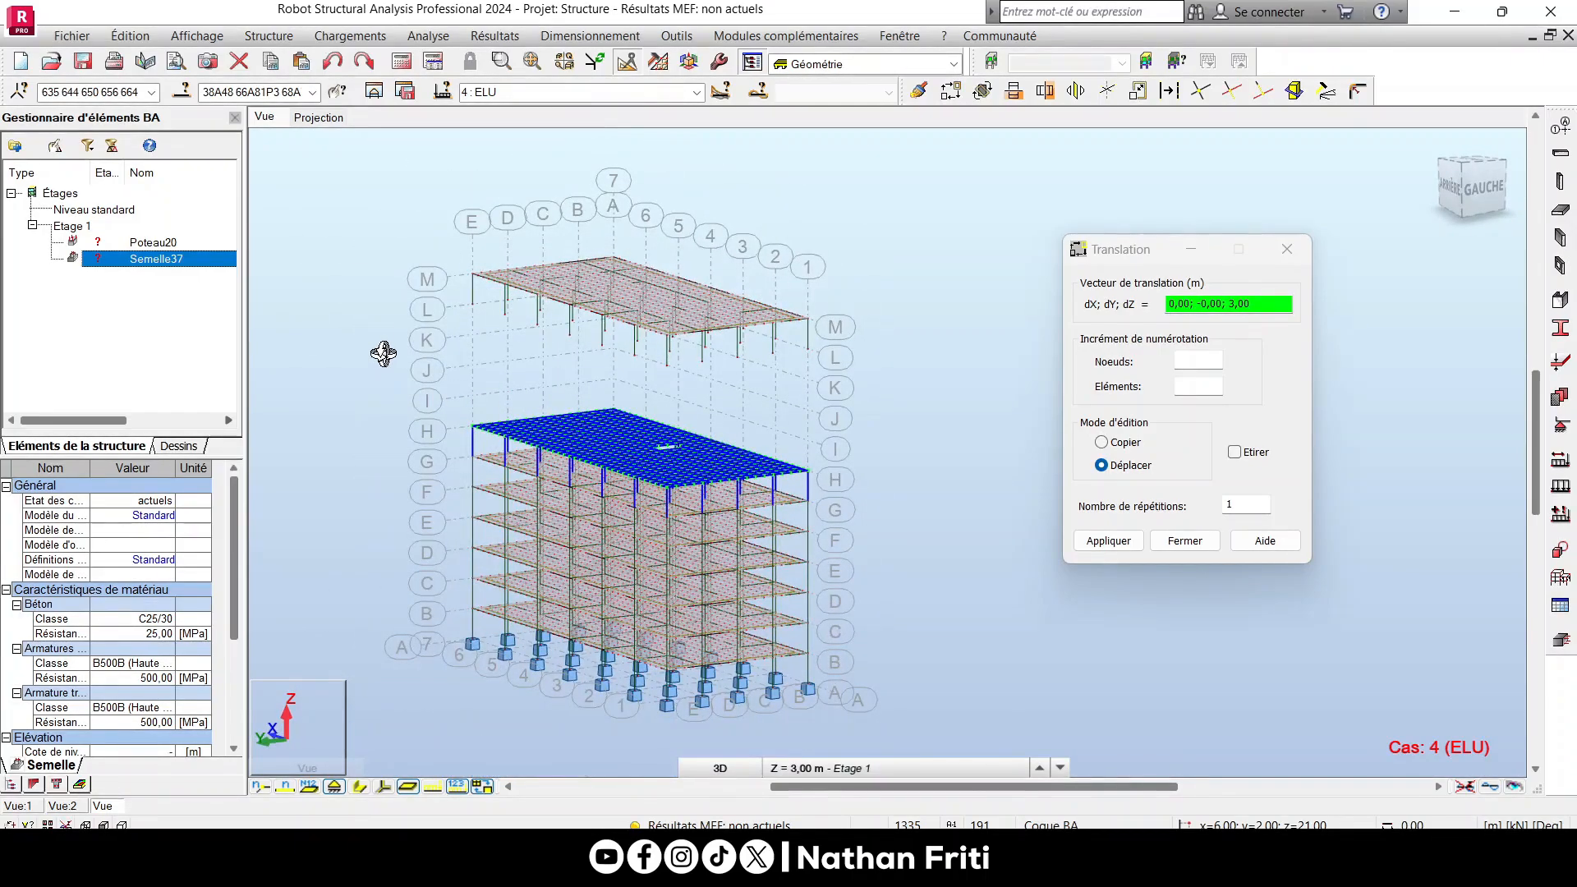
left_click(1127, 441)
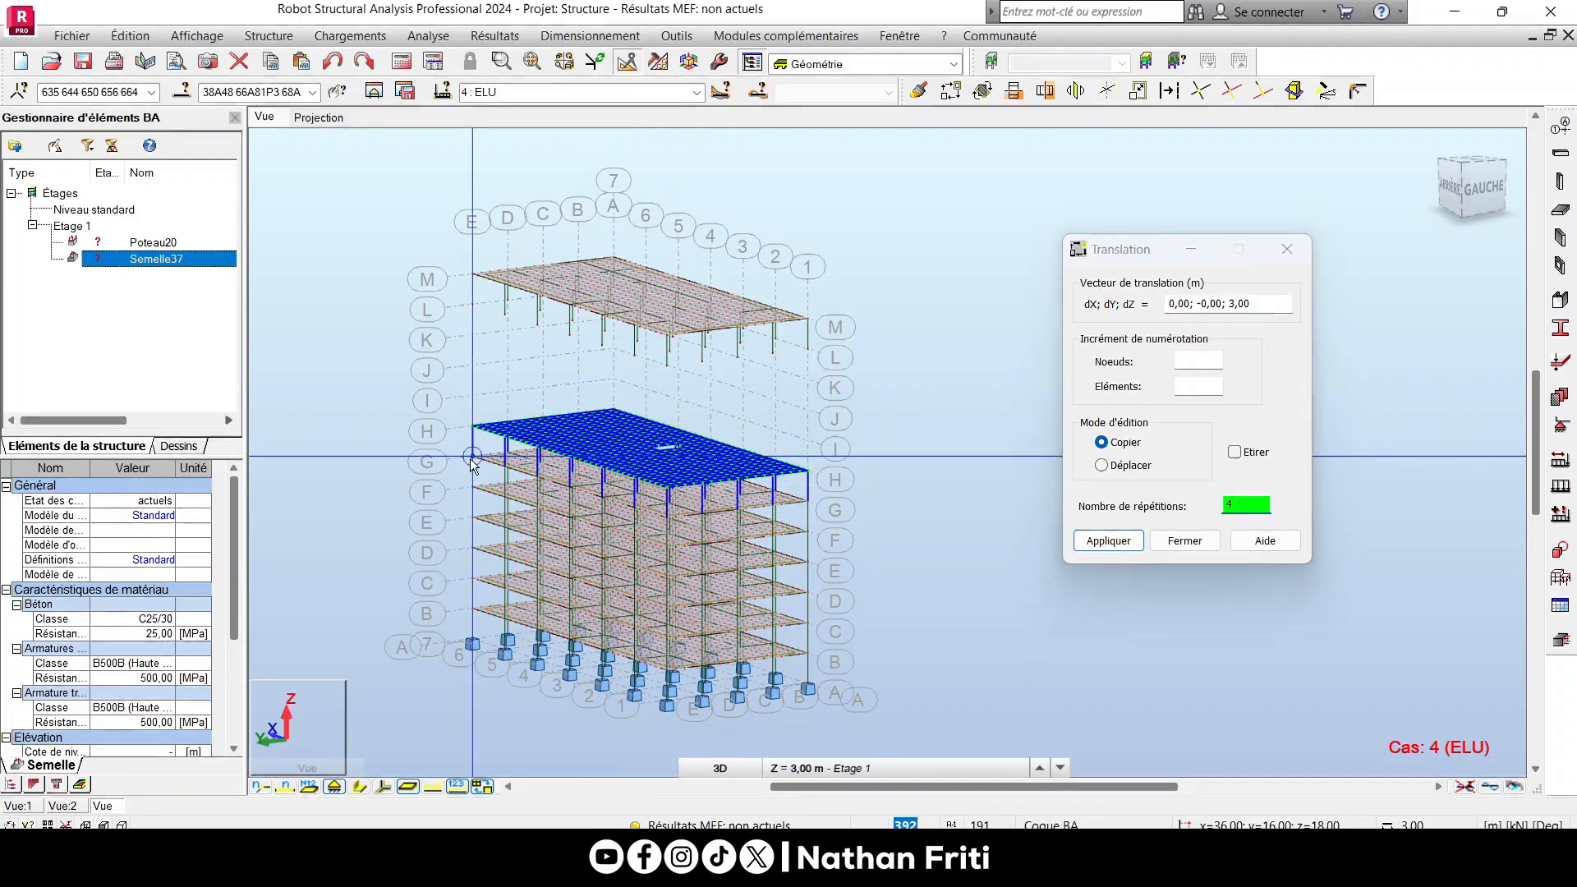
key("Return")
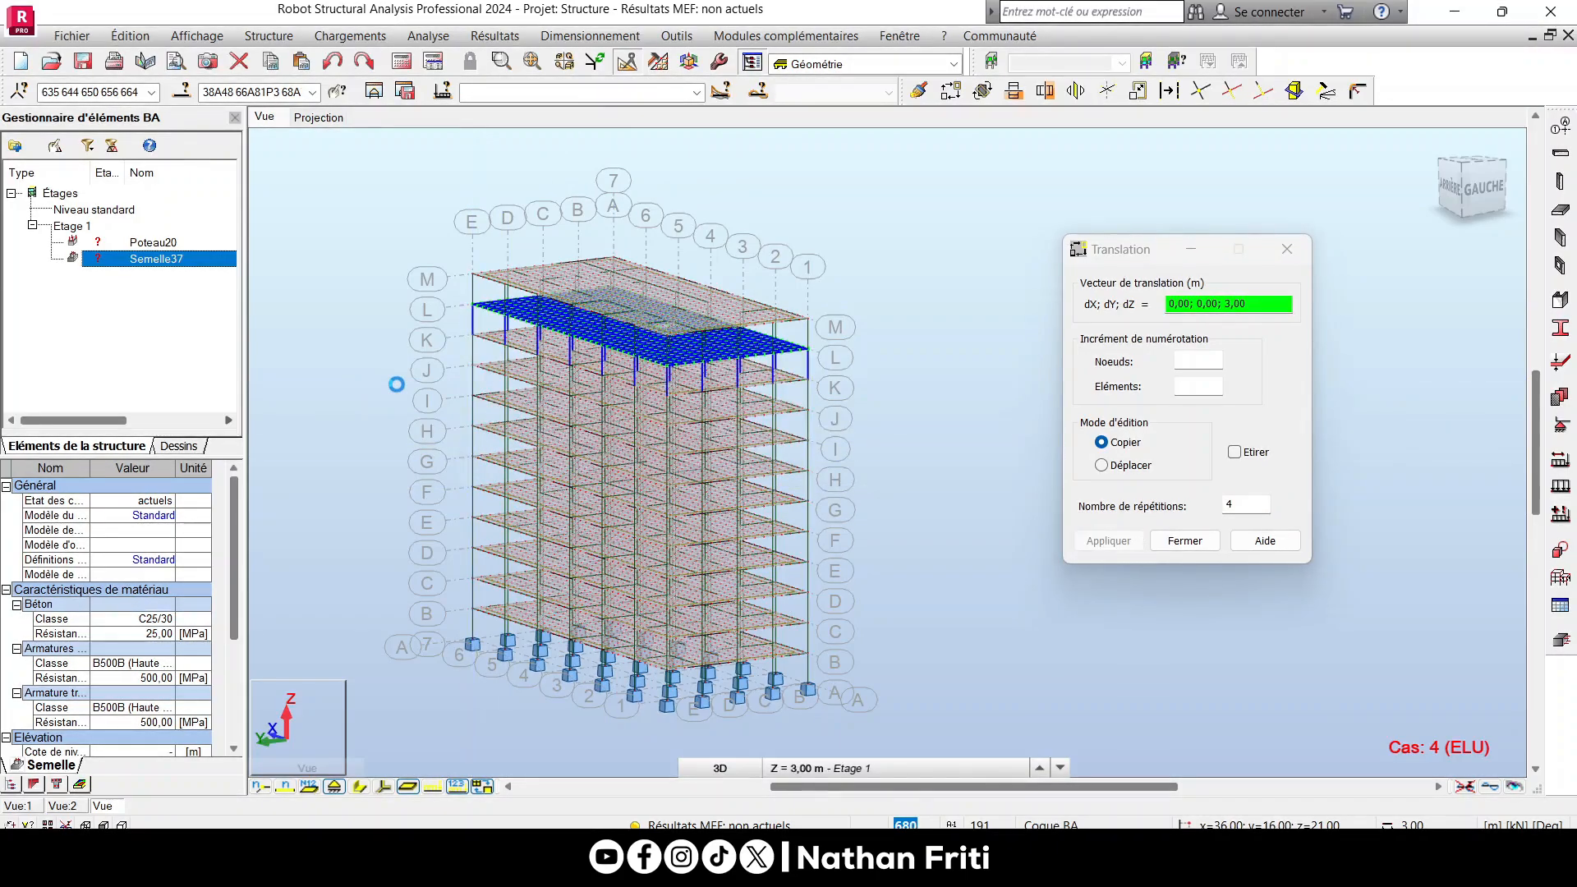
Clear the storey selection and display the bar section shapes.
right_click(320, 279)
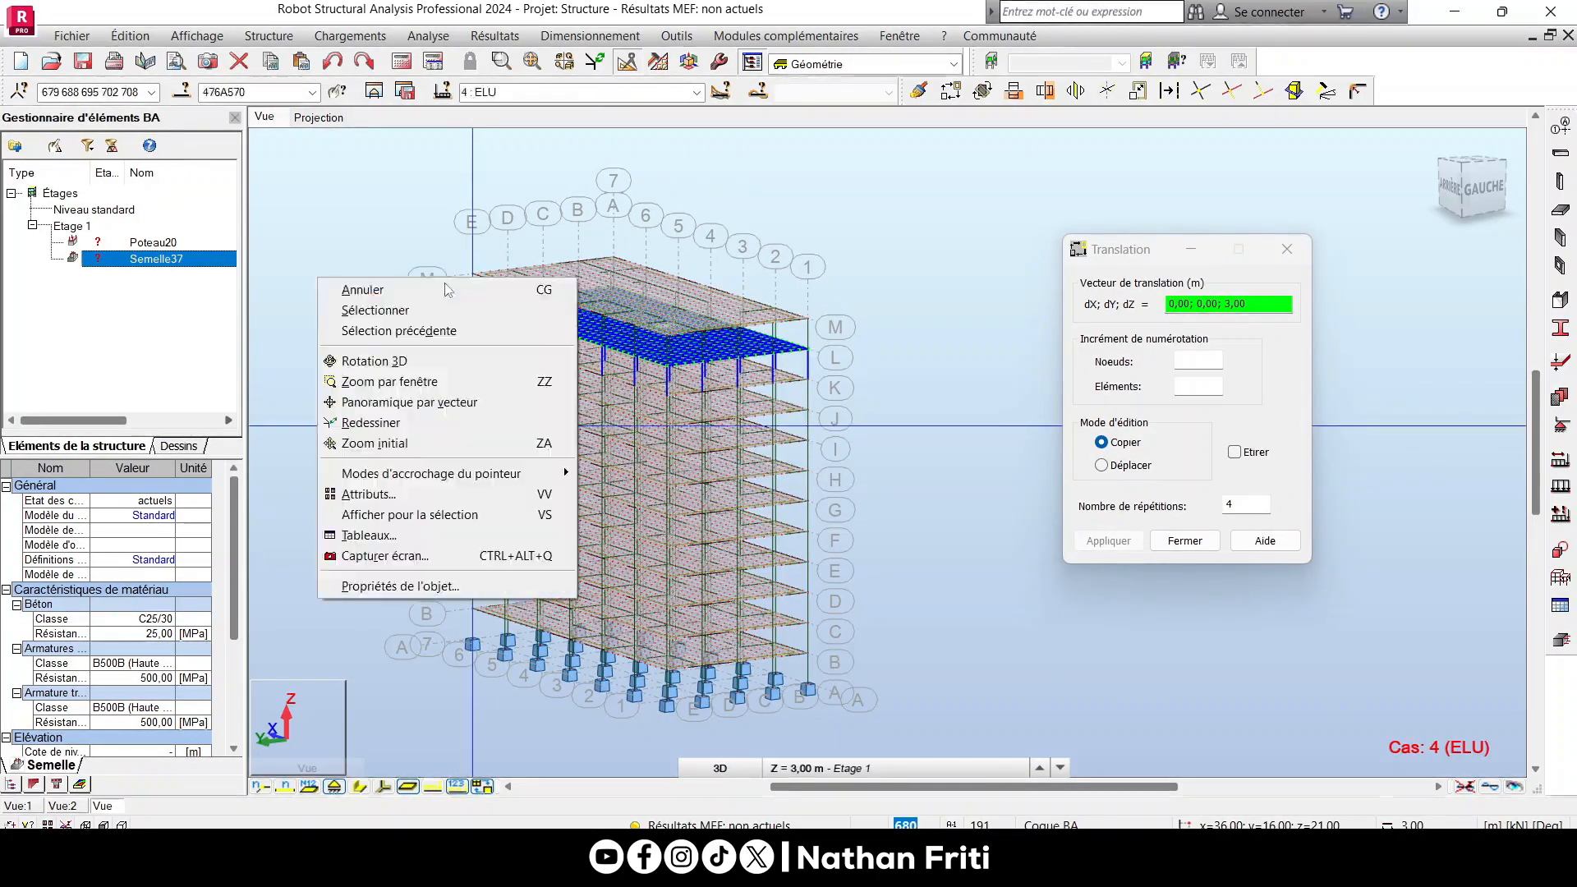
left_click(404, 356)
right_click(250, 320)
left_click(353, 329)
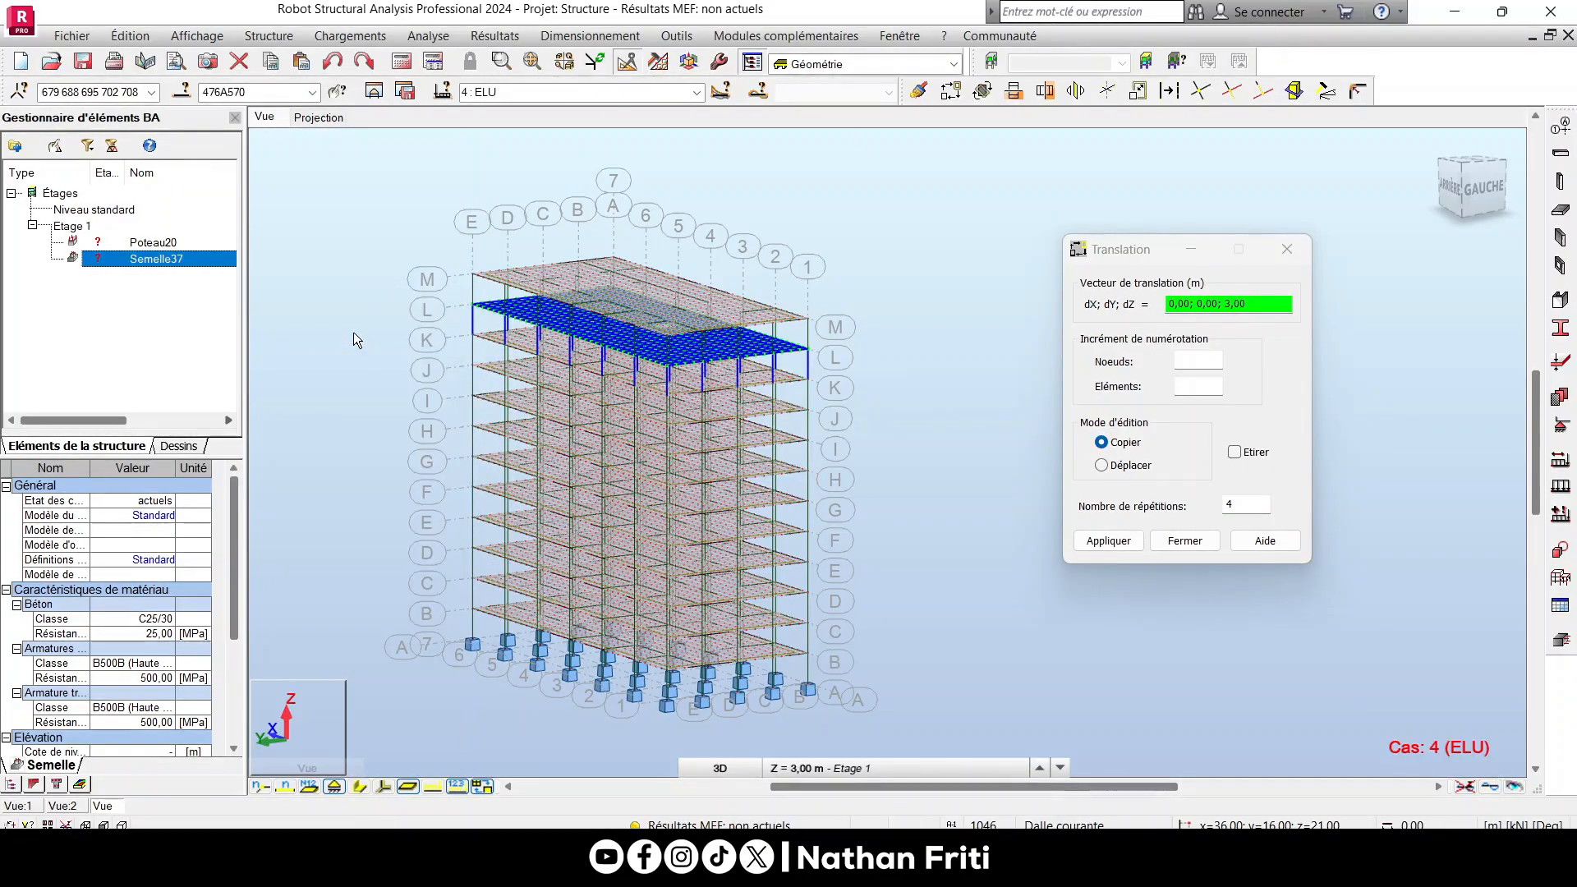
left_click(362, 787)
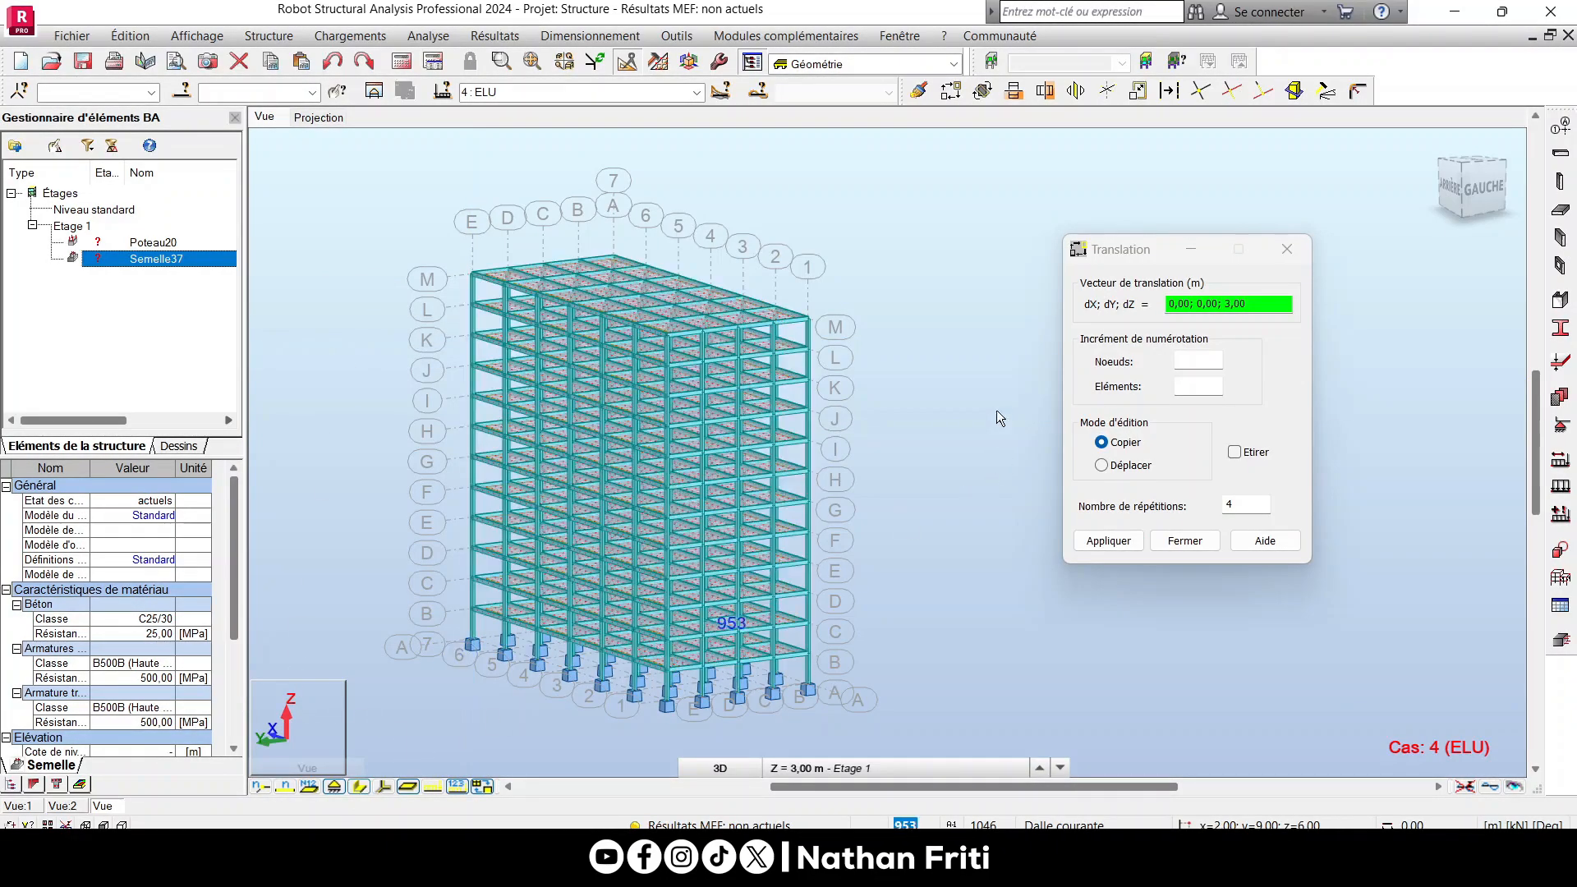
Close the Translation dialog and rotate the 3D view to examine the building's added storeys.
left_click(1267, 249)
right_click(961, 403)
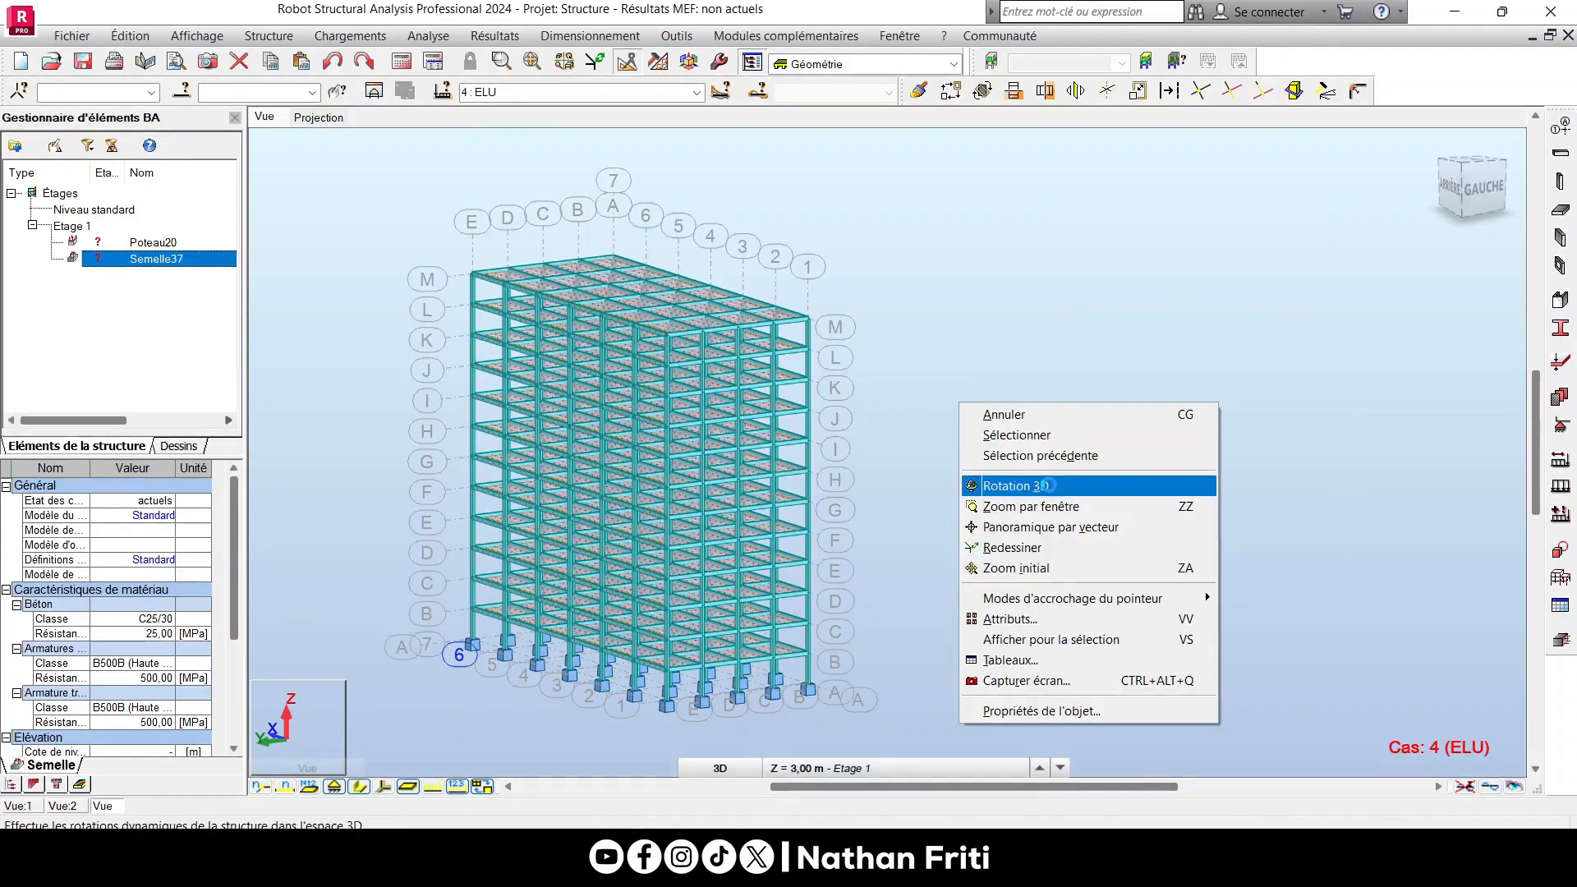
left_click(1031, 484)
left_click_drag(1039, 501, 794, 512)
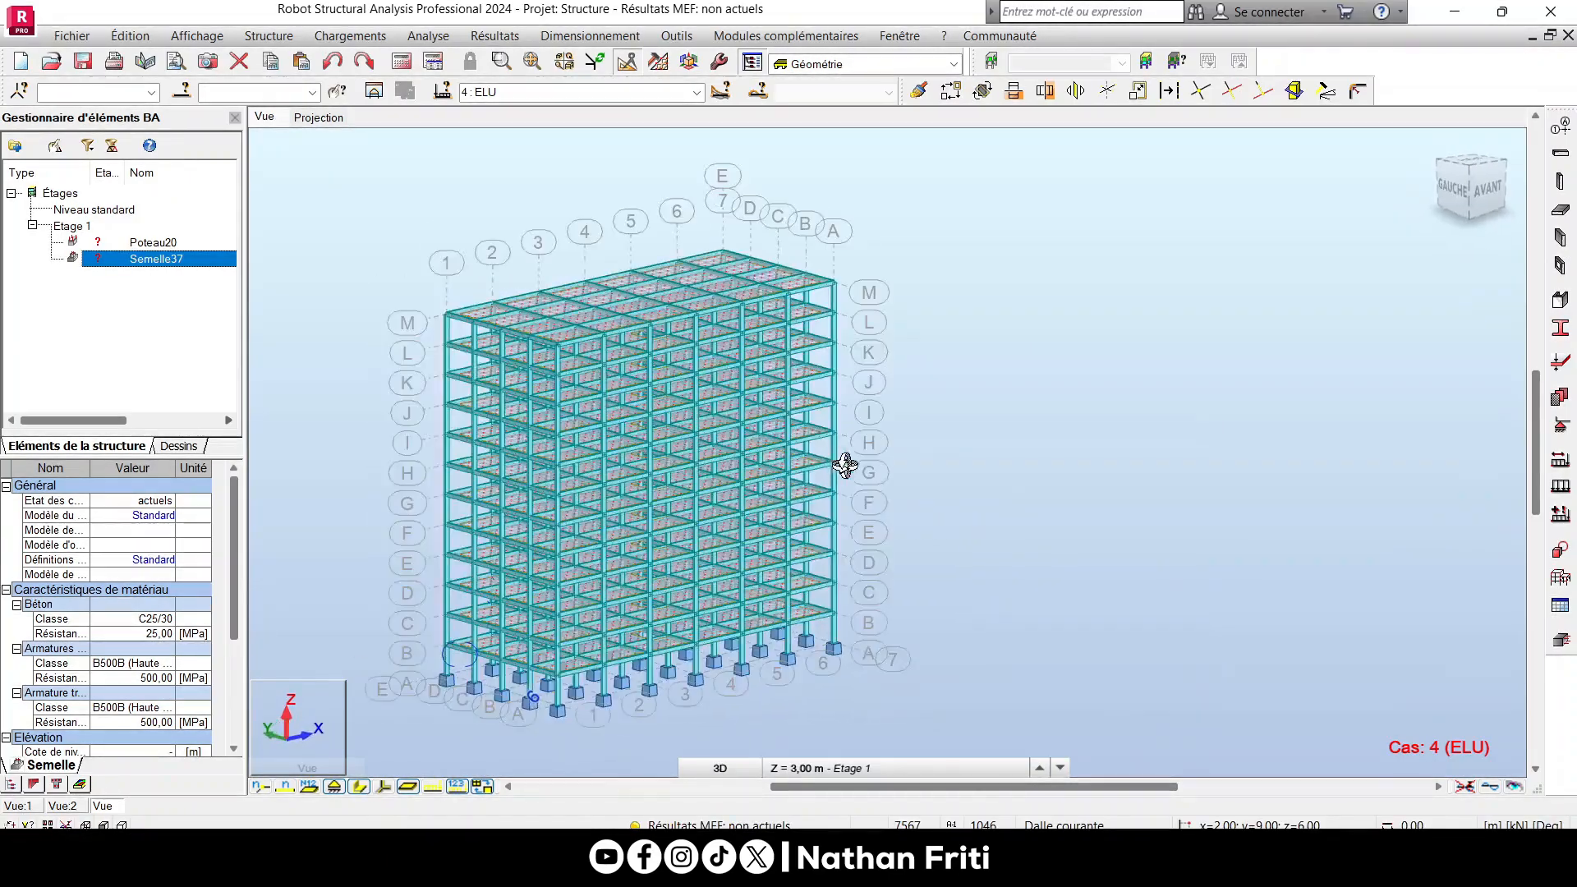
Calculate the extended structure and close the calculation messages.
left_click_drag(850, 462, 771, 474)
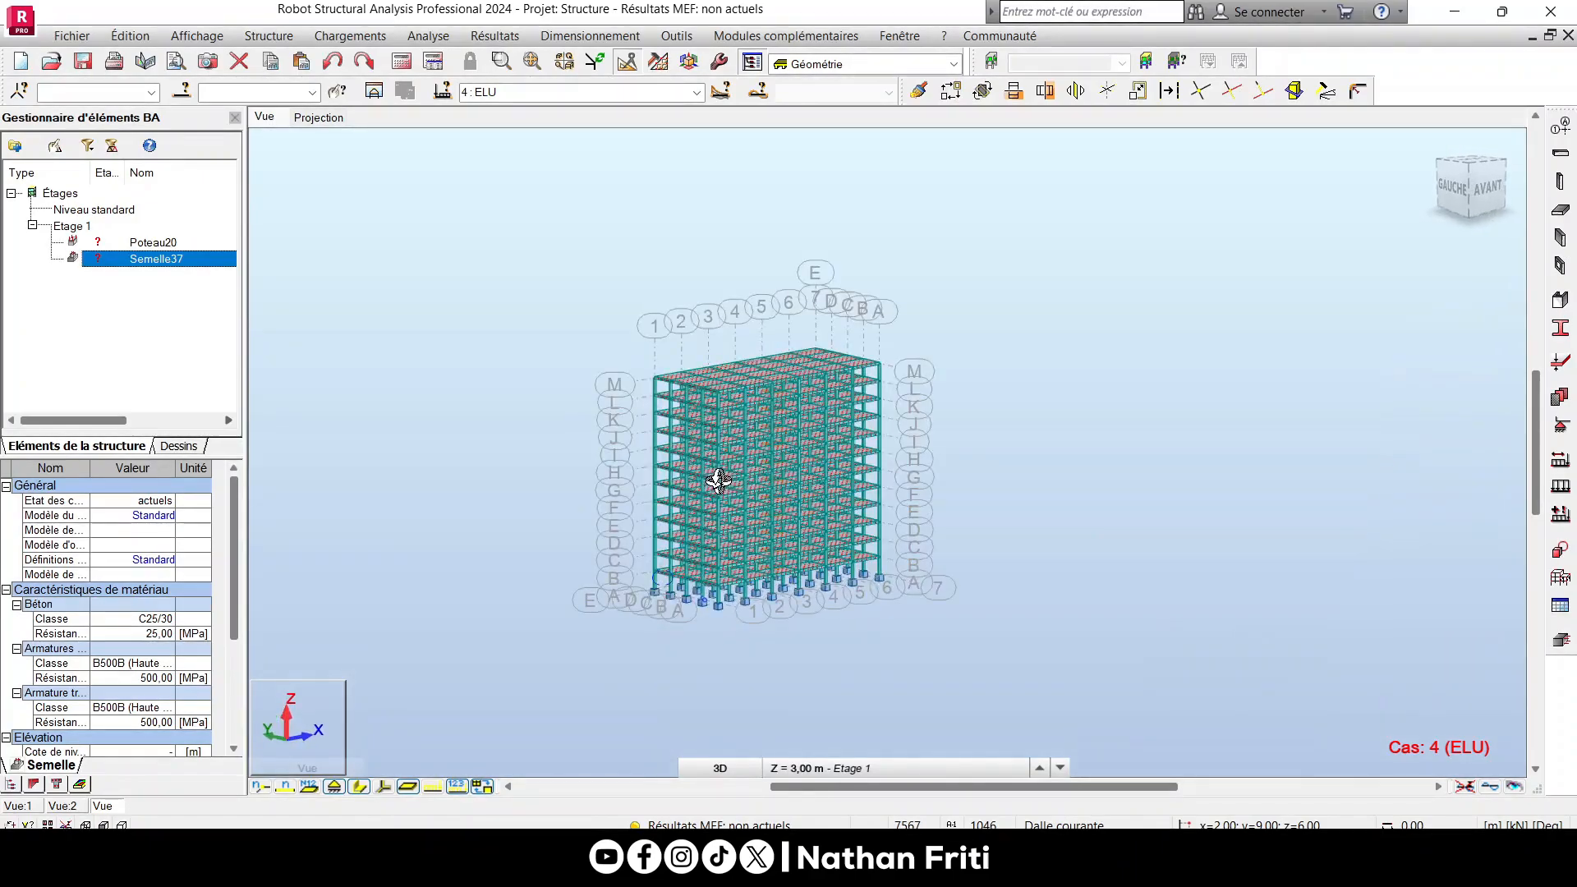
scroll(719, 480, "up", 2)
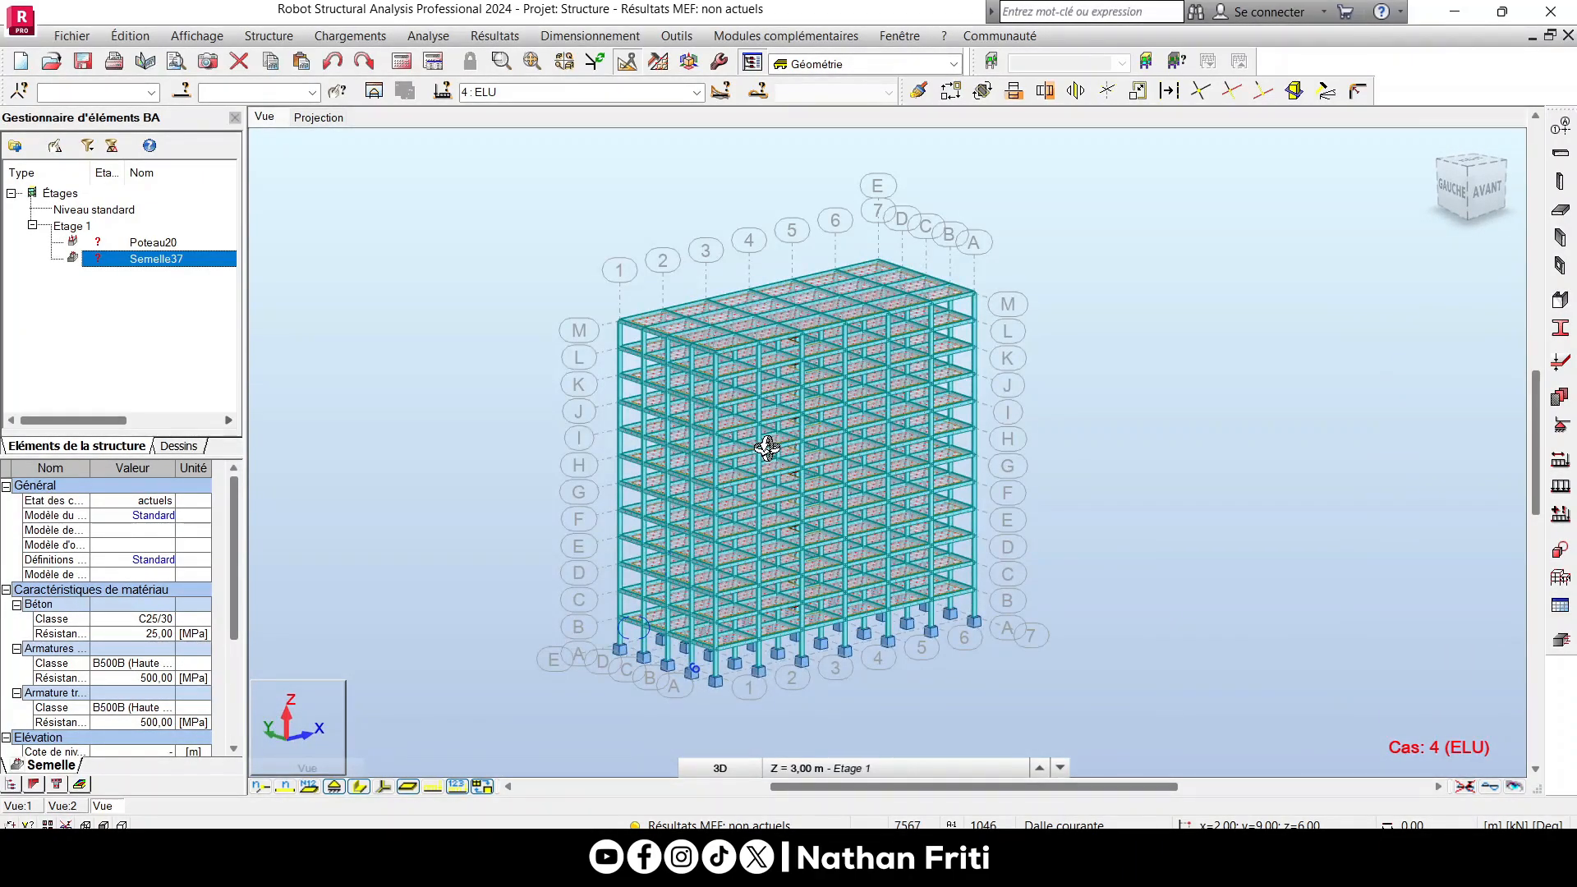
middle_click_drag(763, 439, 741, 415, "shift")
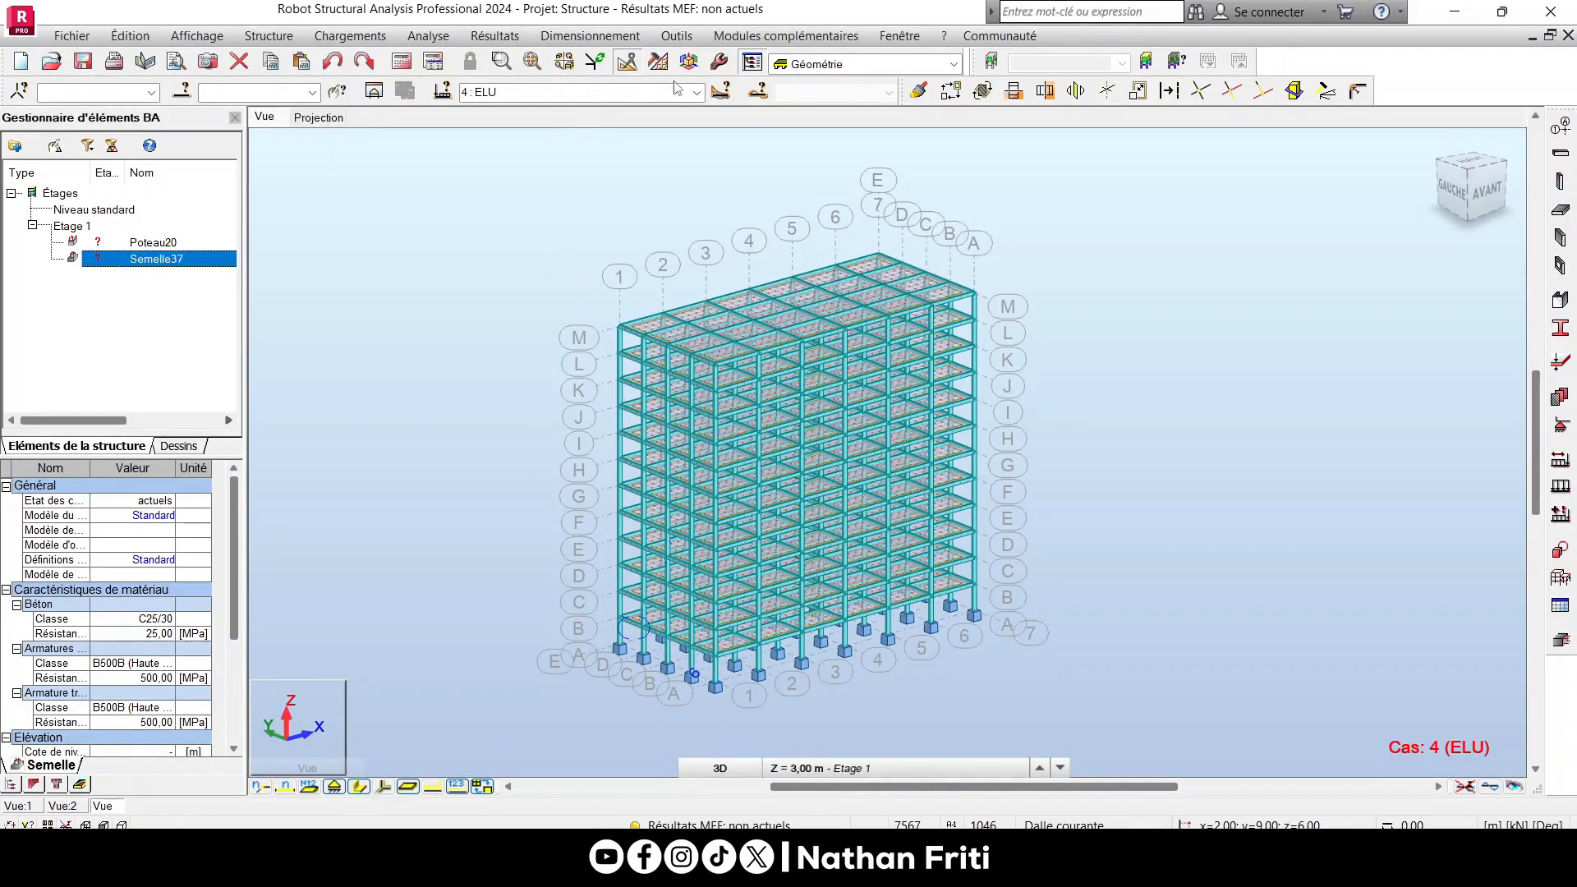
left_click(402, 62)
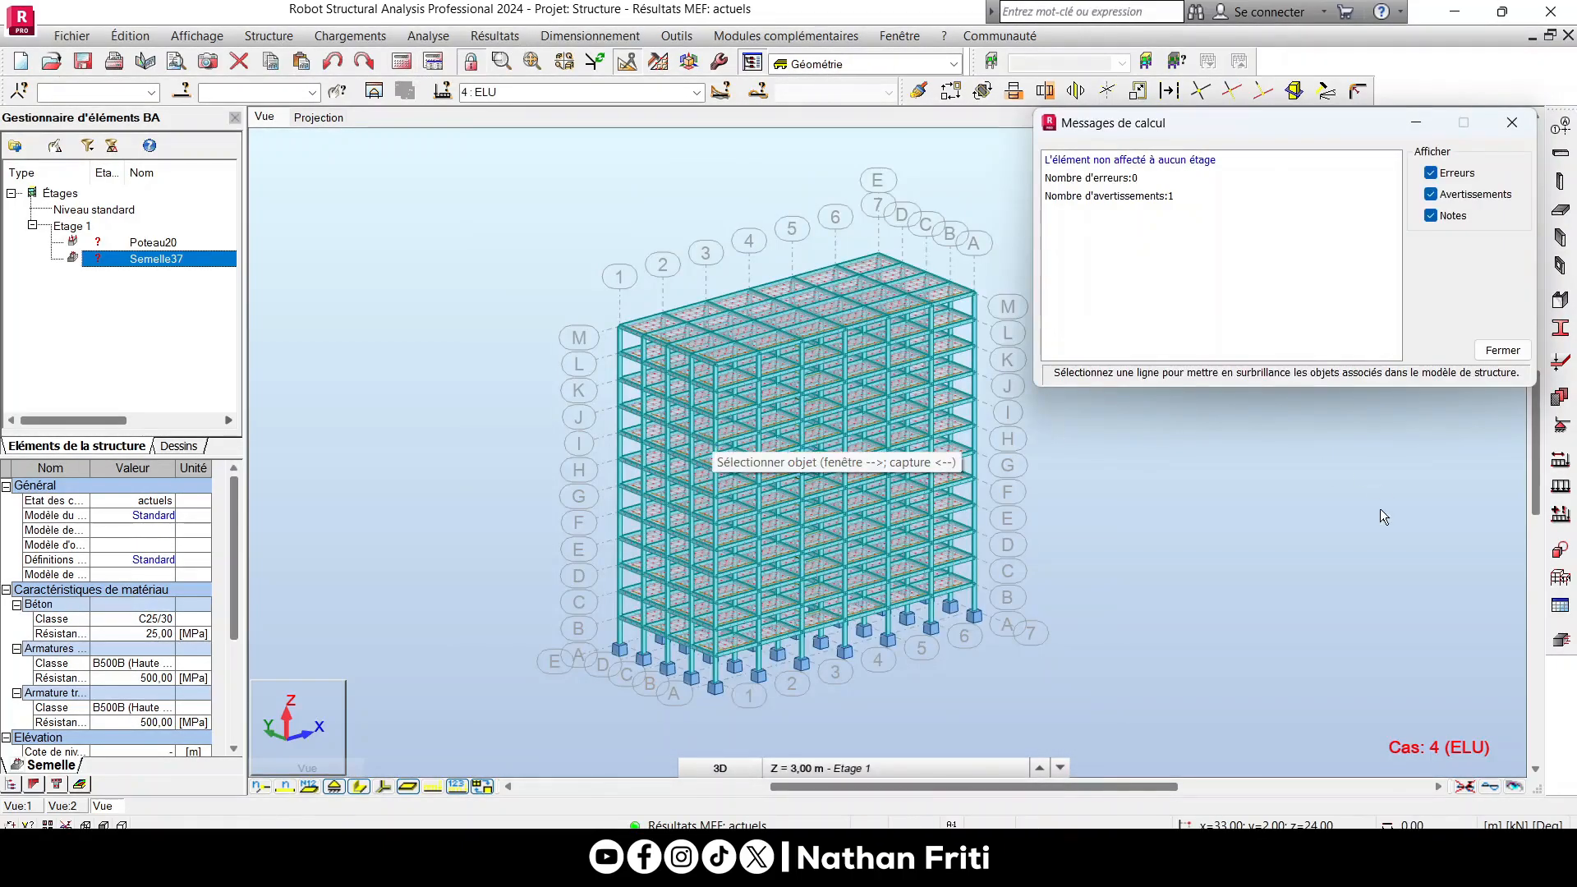
left_click(1488, 354)
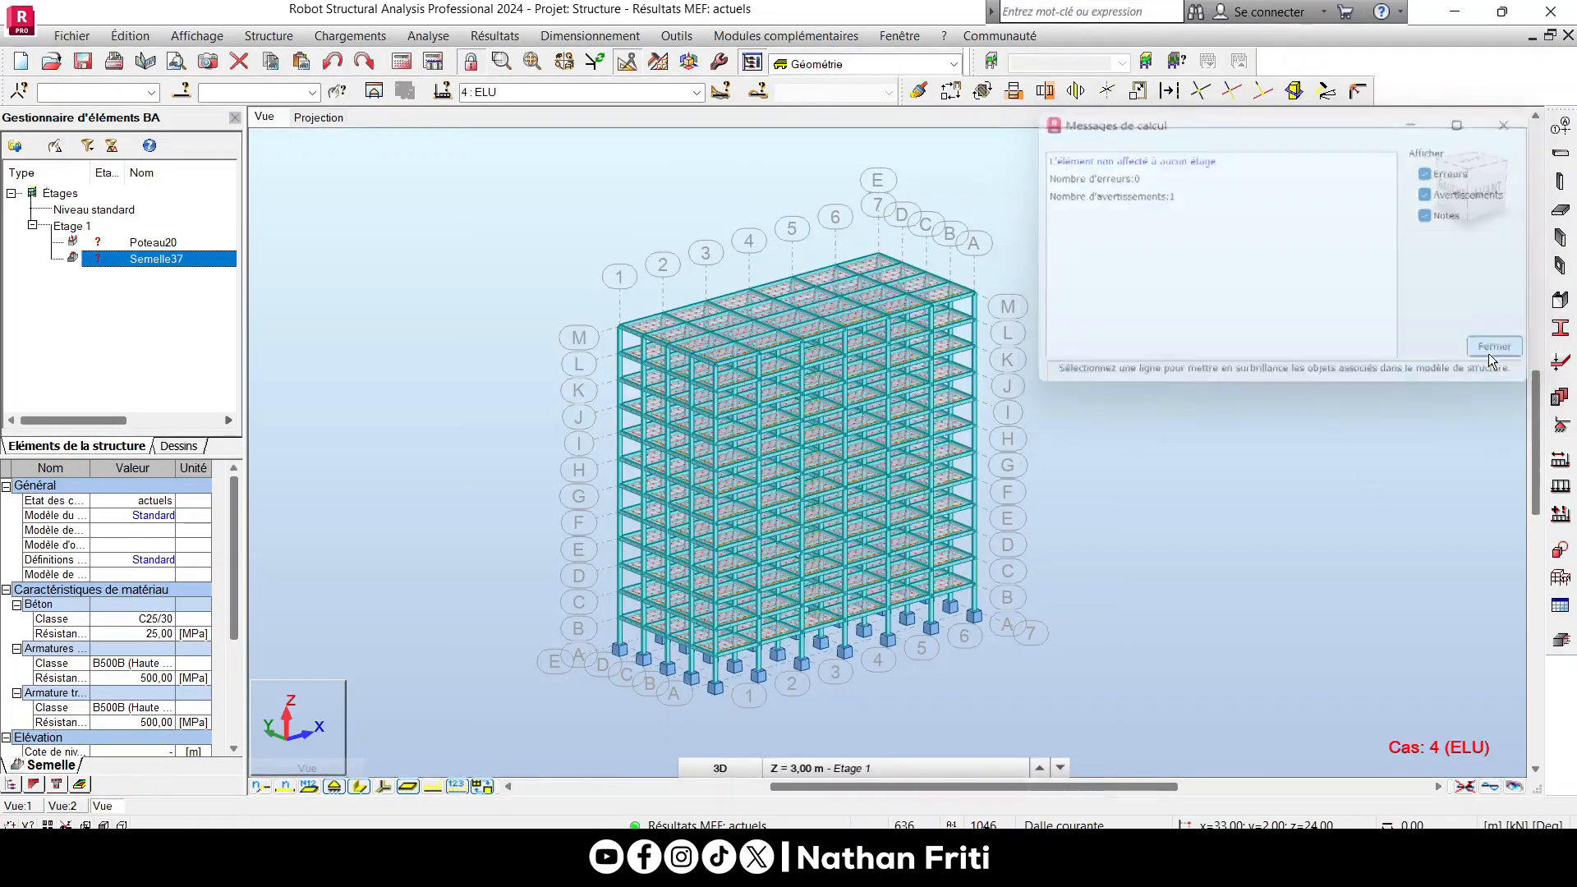
Set the mesh element size to 0,5 m for all panels, keeping automatic selection of the meshing method.
right_click(447, 240)
left_click(517, 320)
left_click_drag(750, 415, 609, 414)
right_click(360, 304)
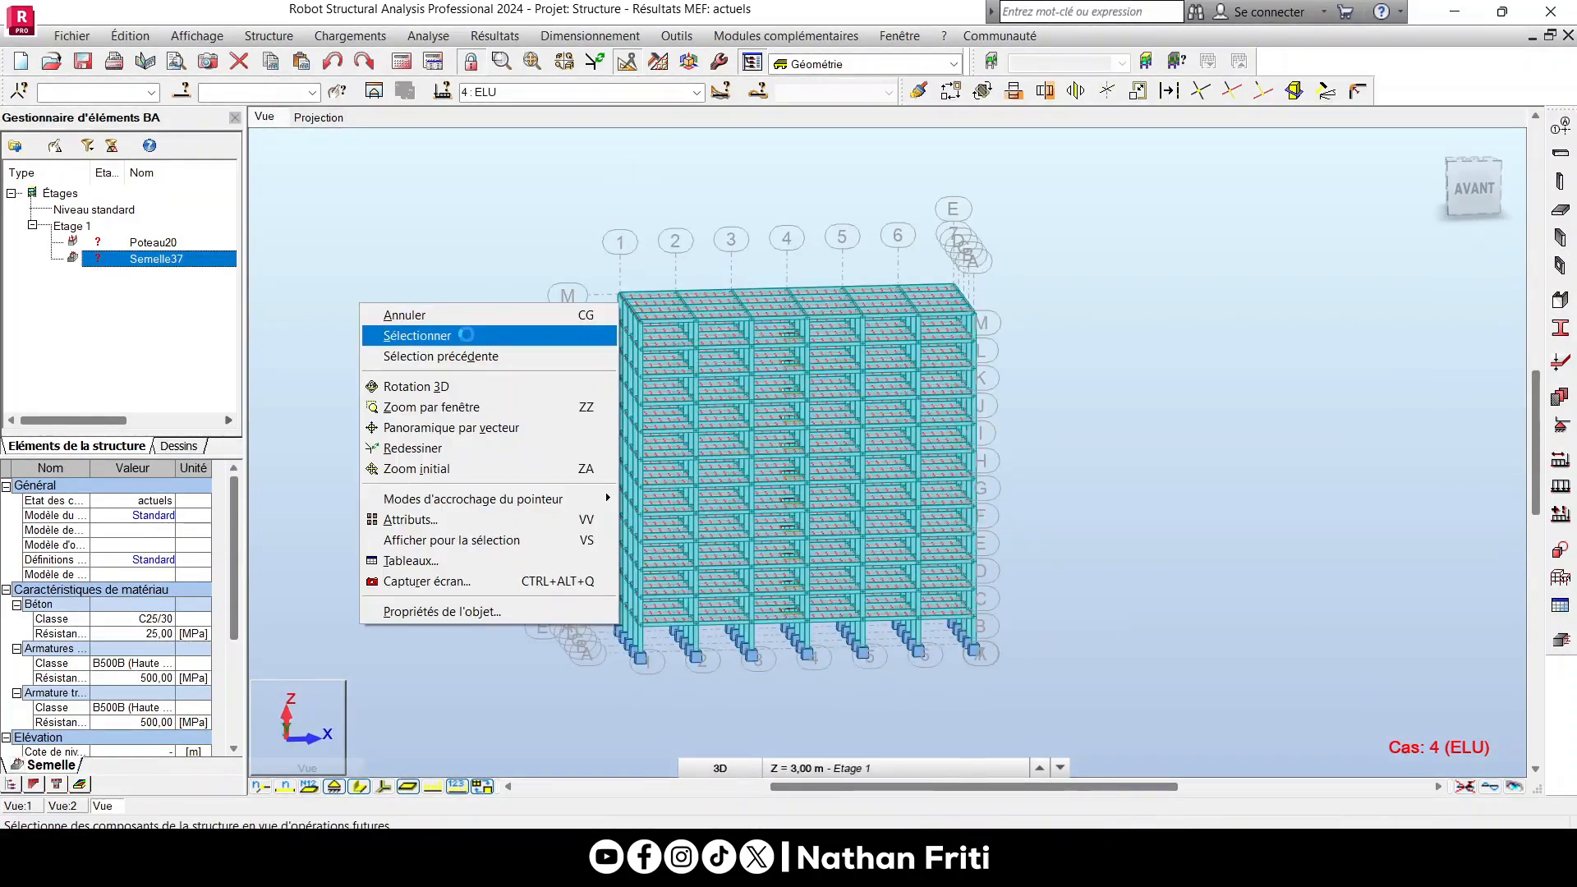
left_click(464, 336)
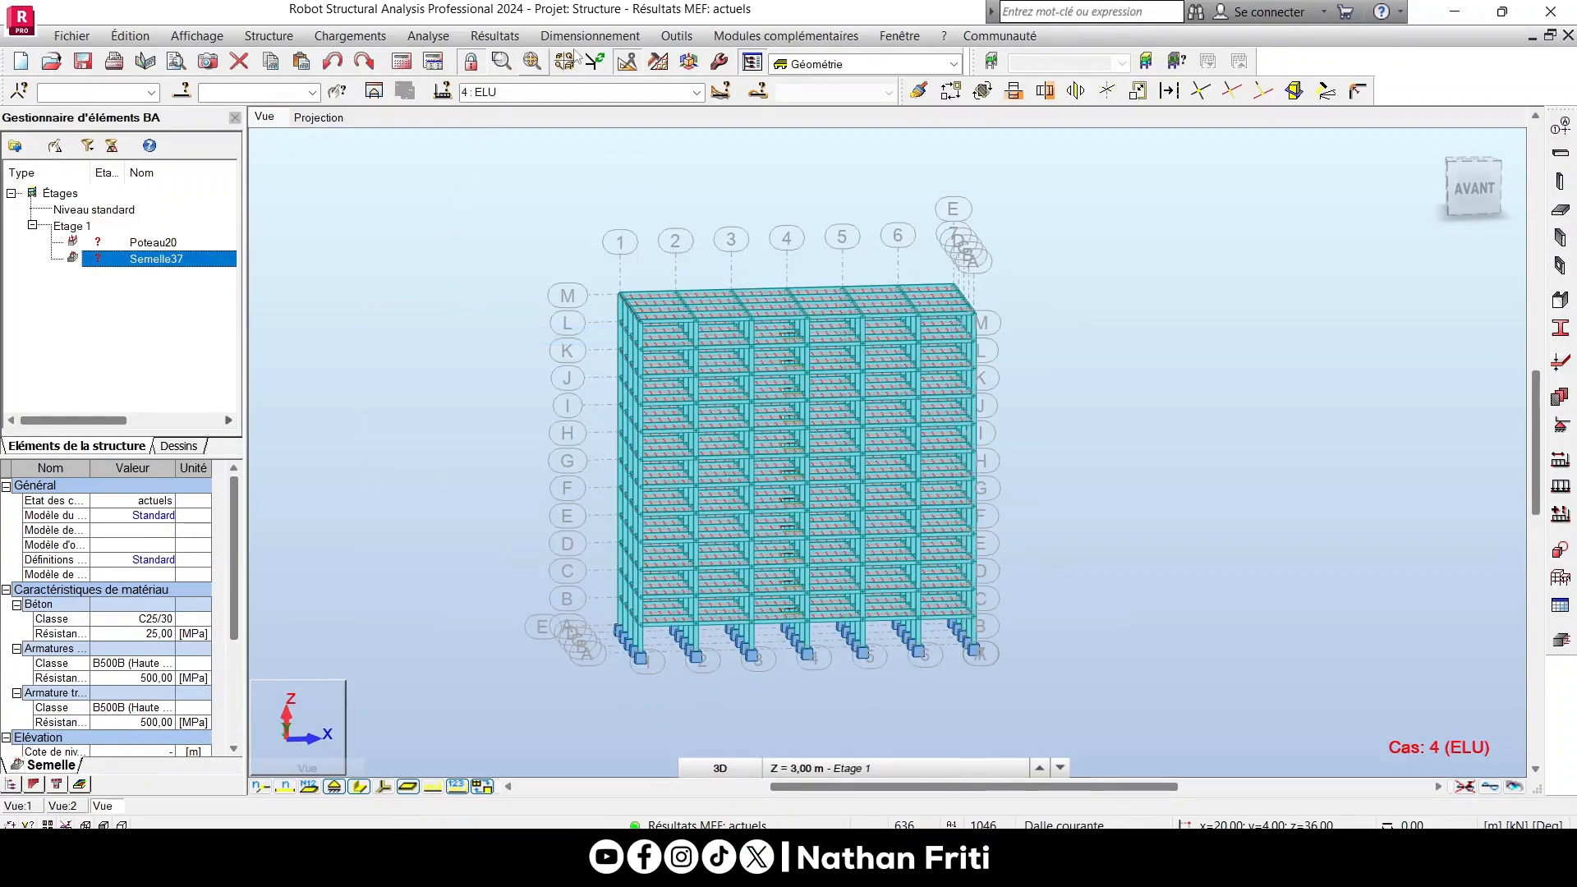
left_click(688, 62)
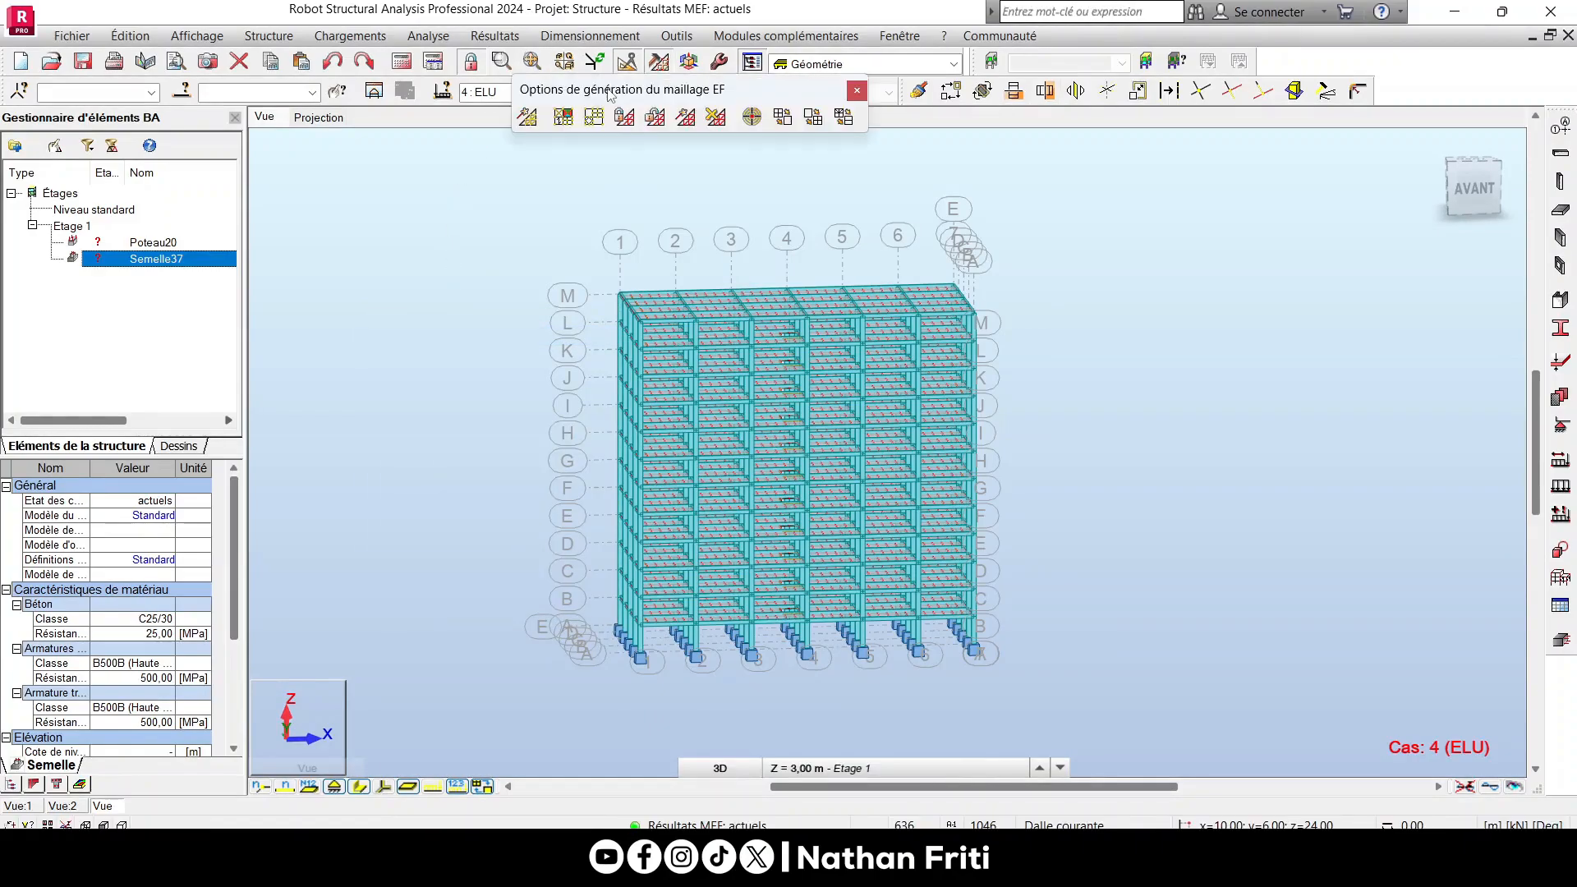
left_click(608, 162)
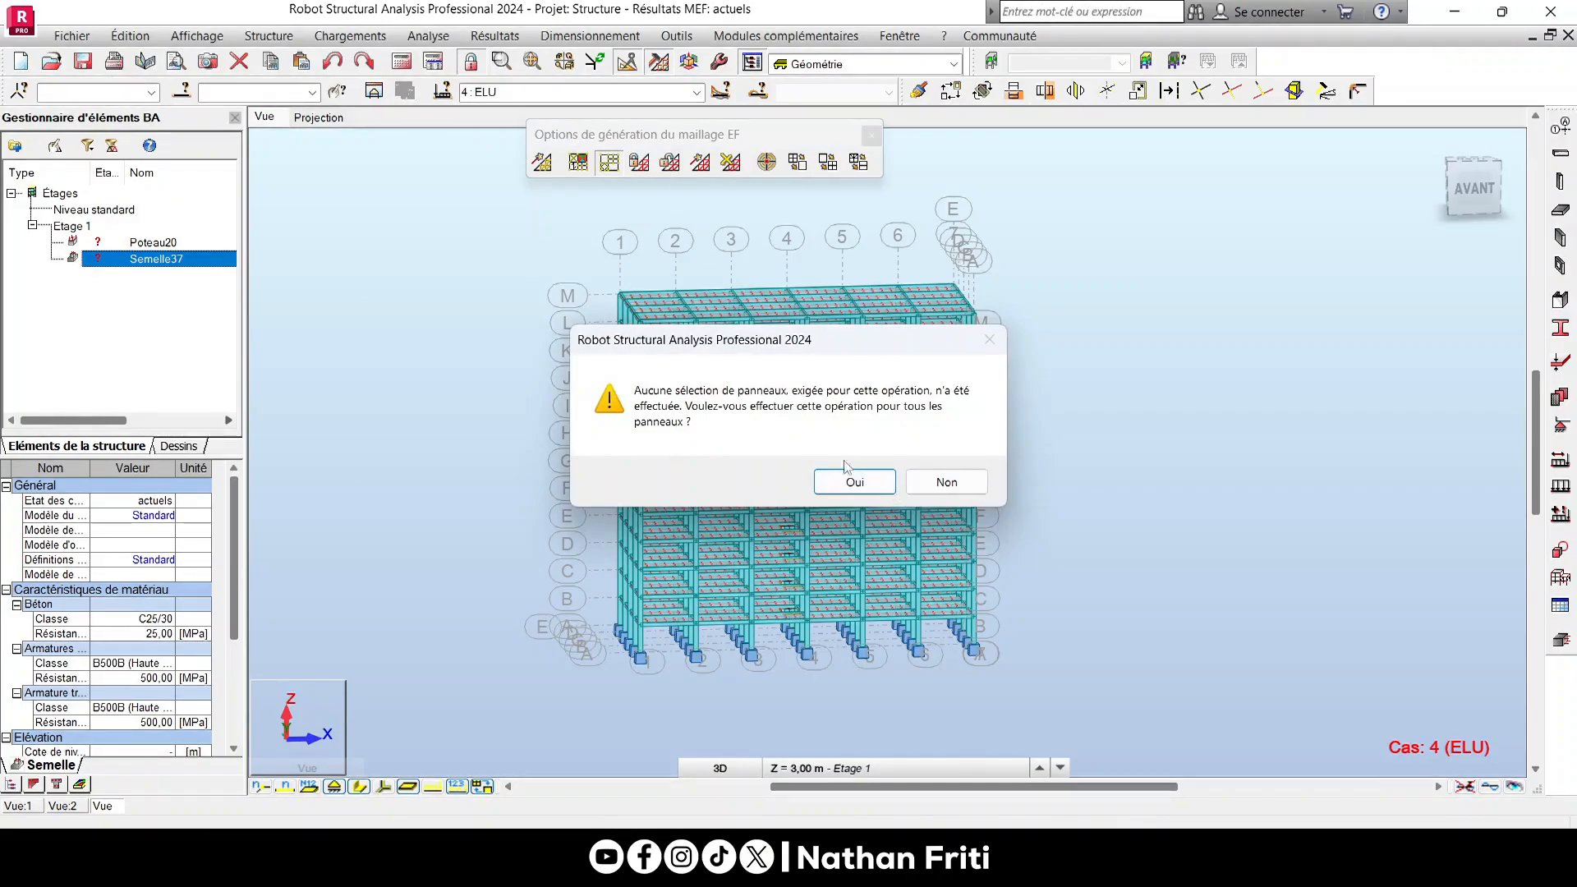
left_click(853, 483)
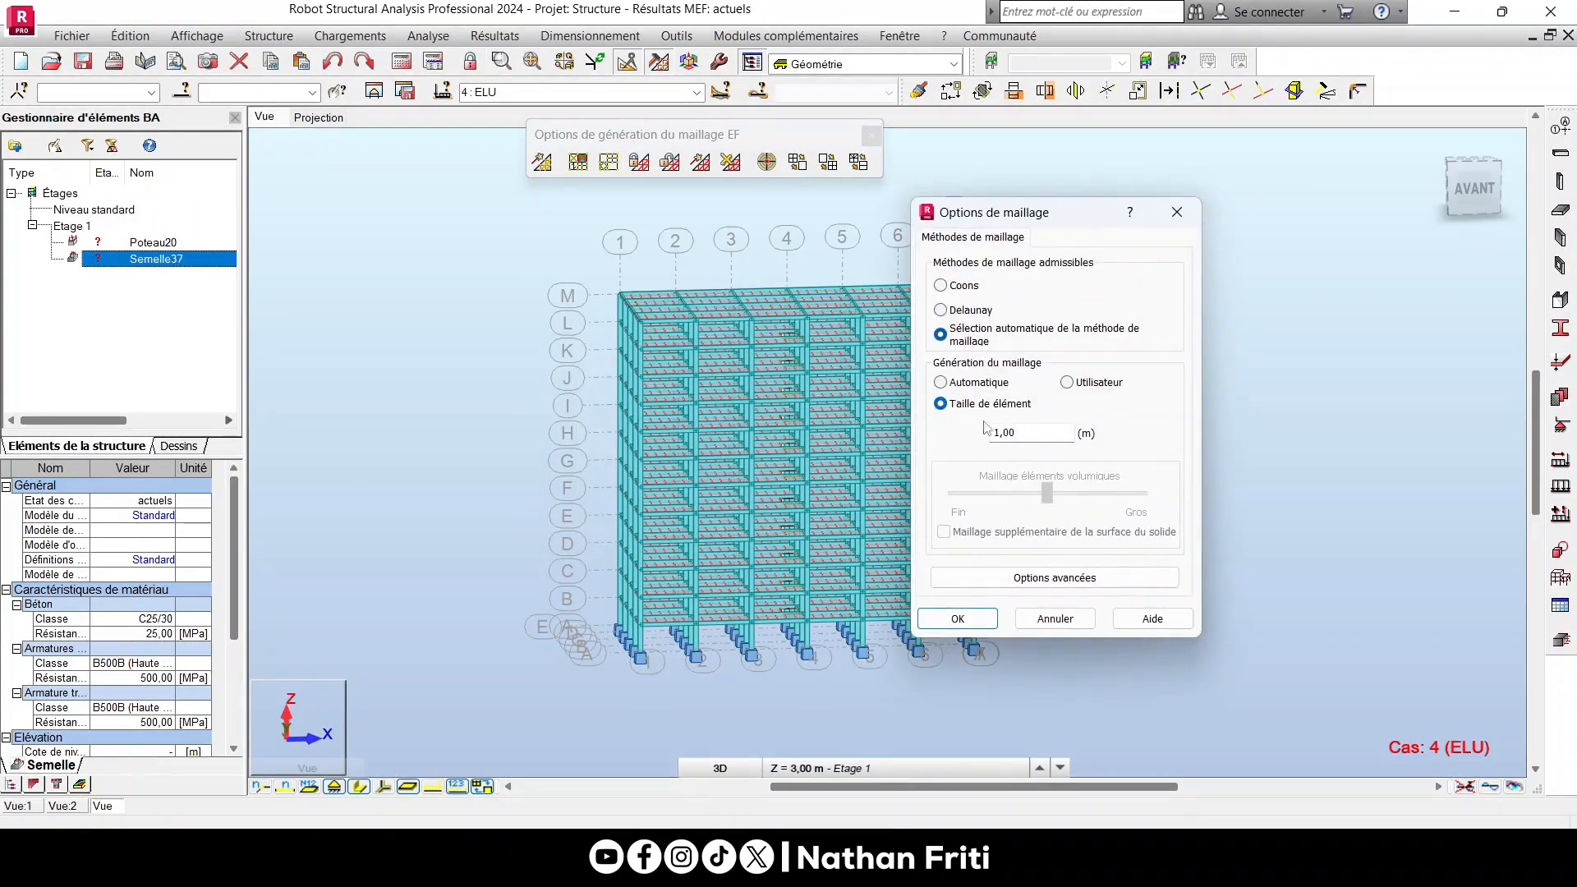
double_click(1005, 430)
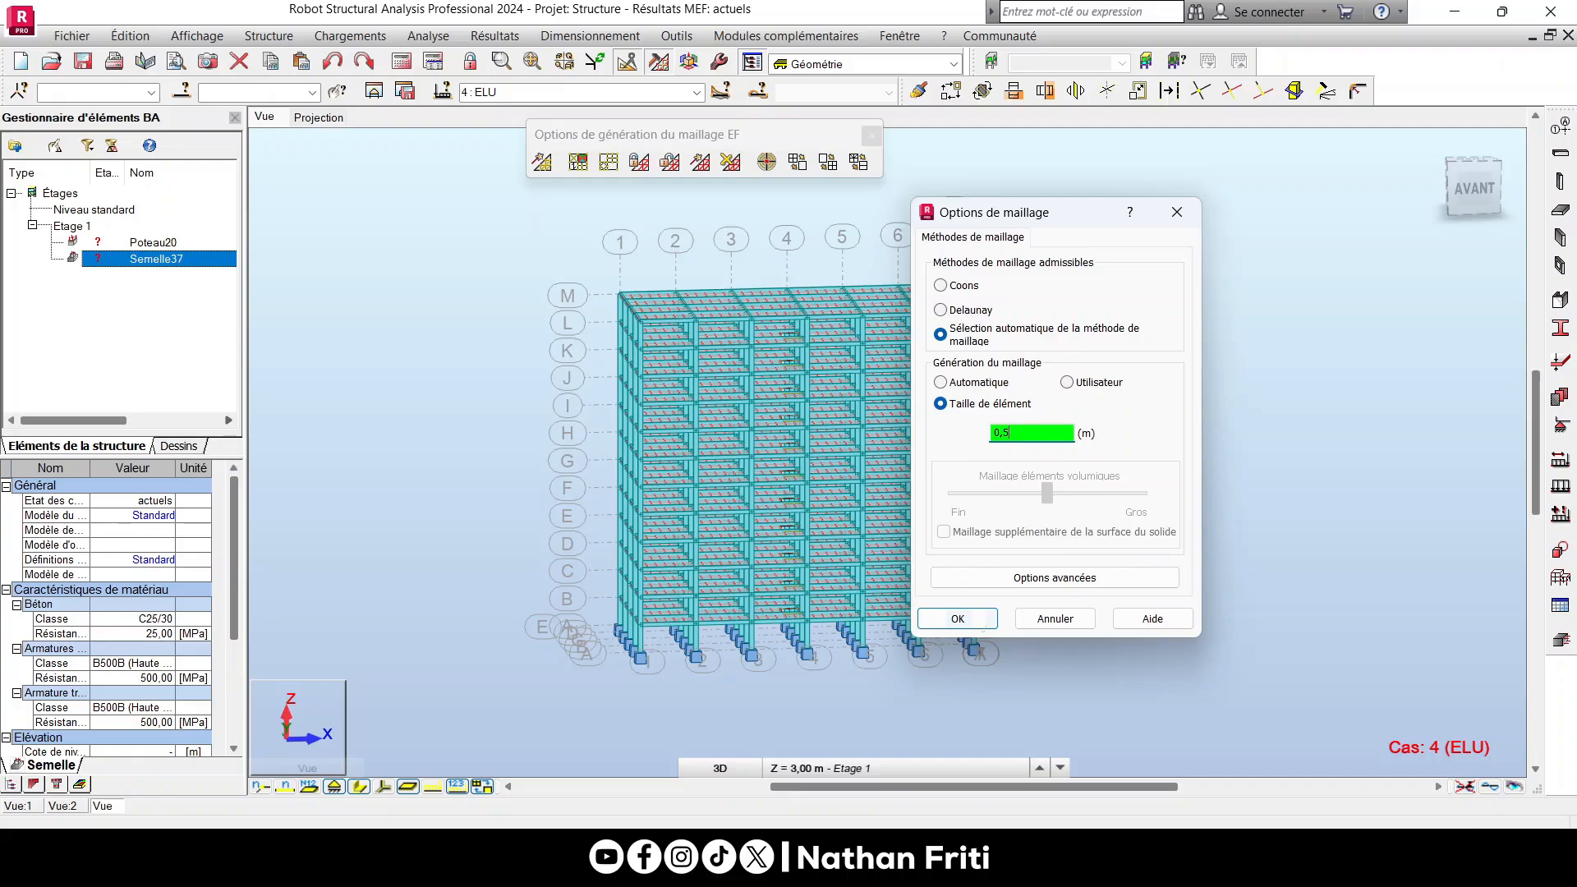
left_click(958, 619)
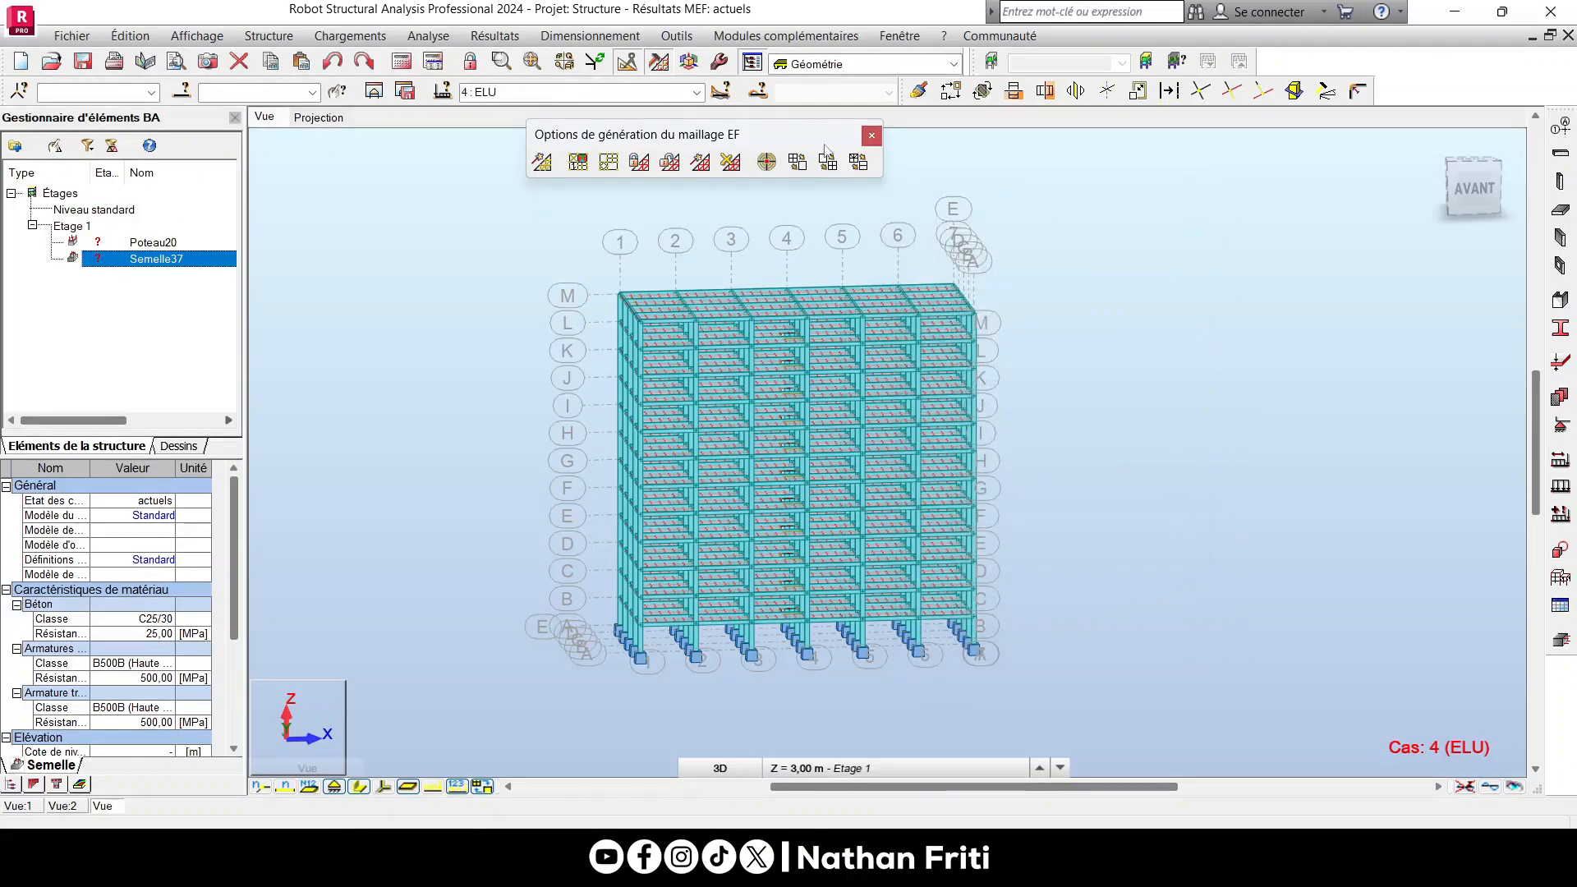
left_click(872, 138)
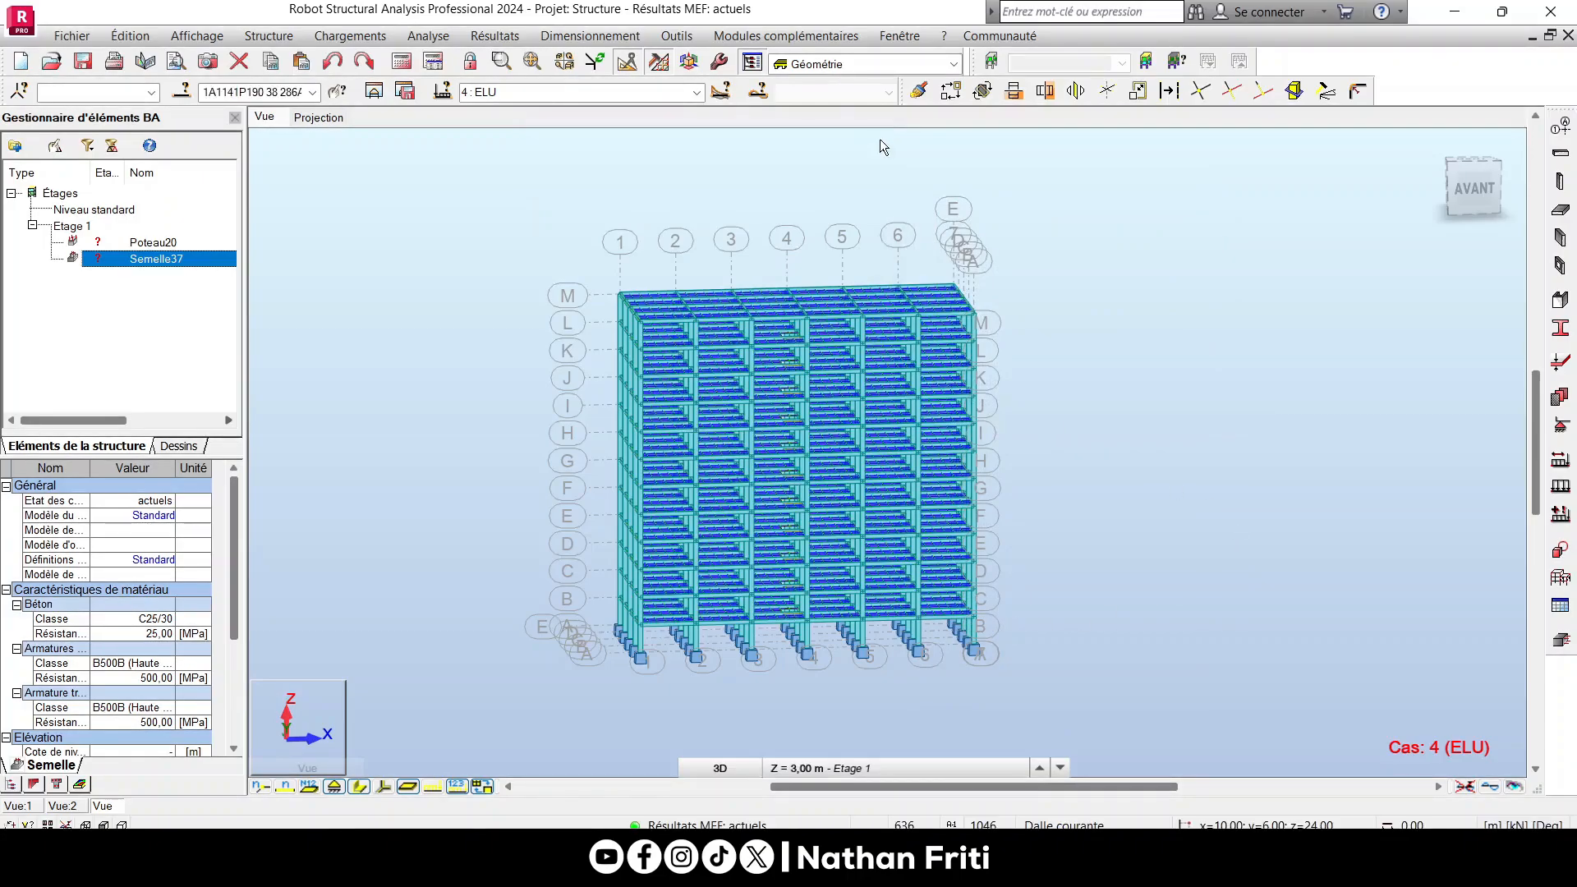
Generate the calculation model with the new mesh, recalculate the structure and close the calculation messages.
left_click(659, 63)
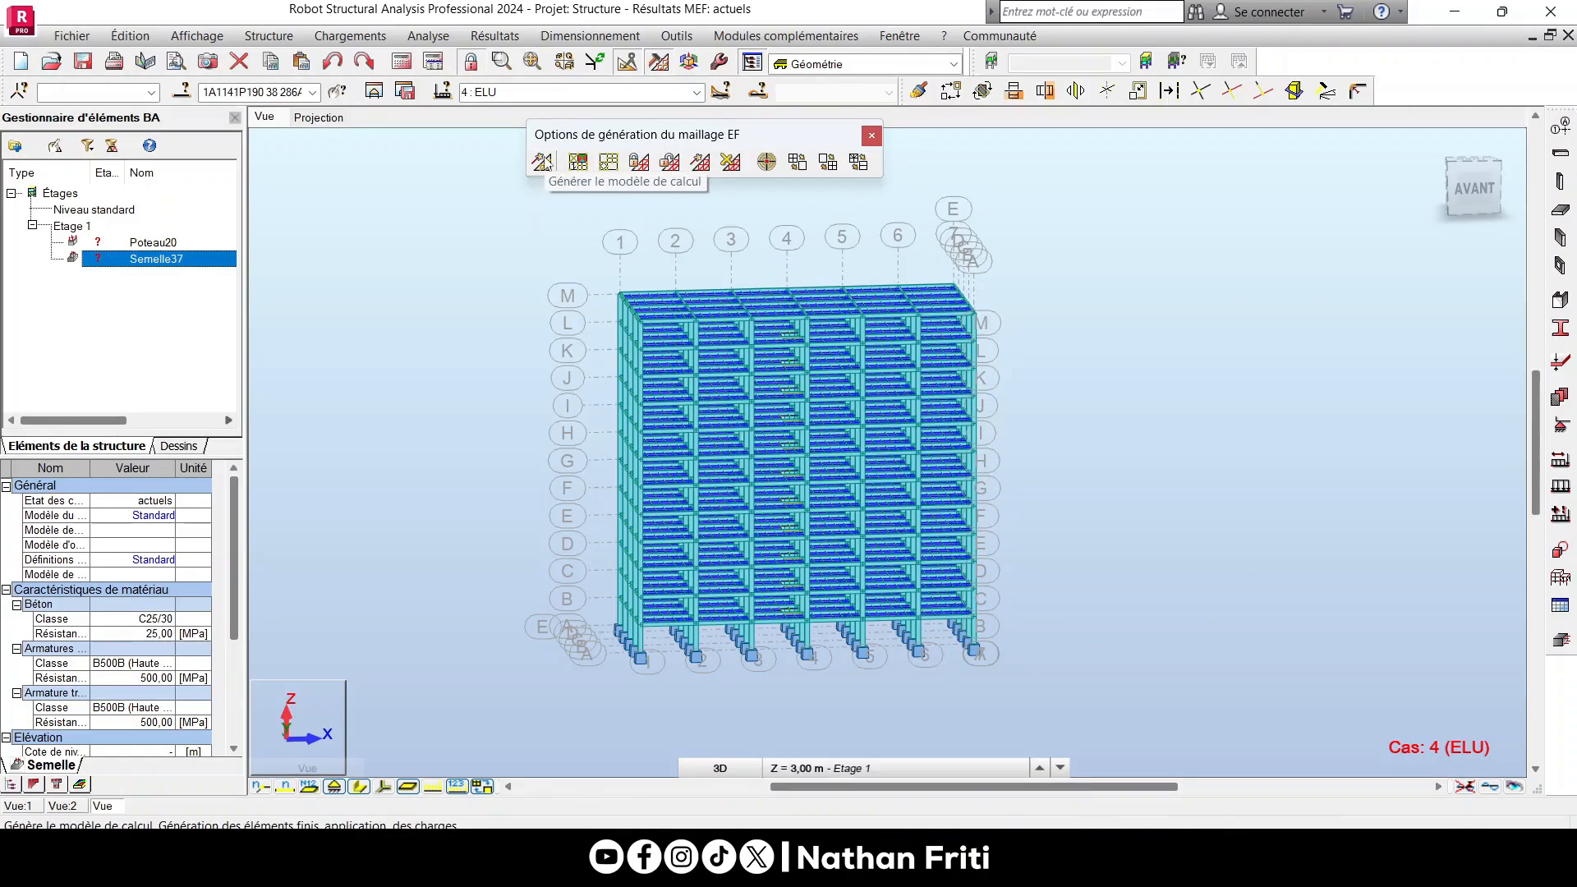
left_click(542, 162)
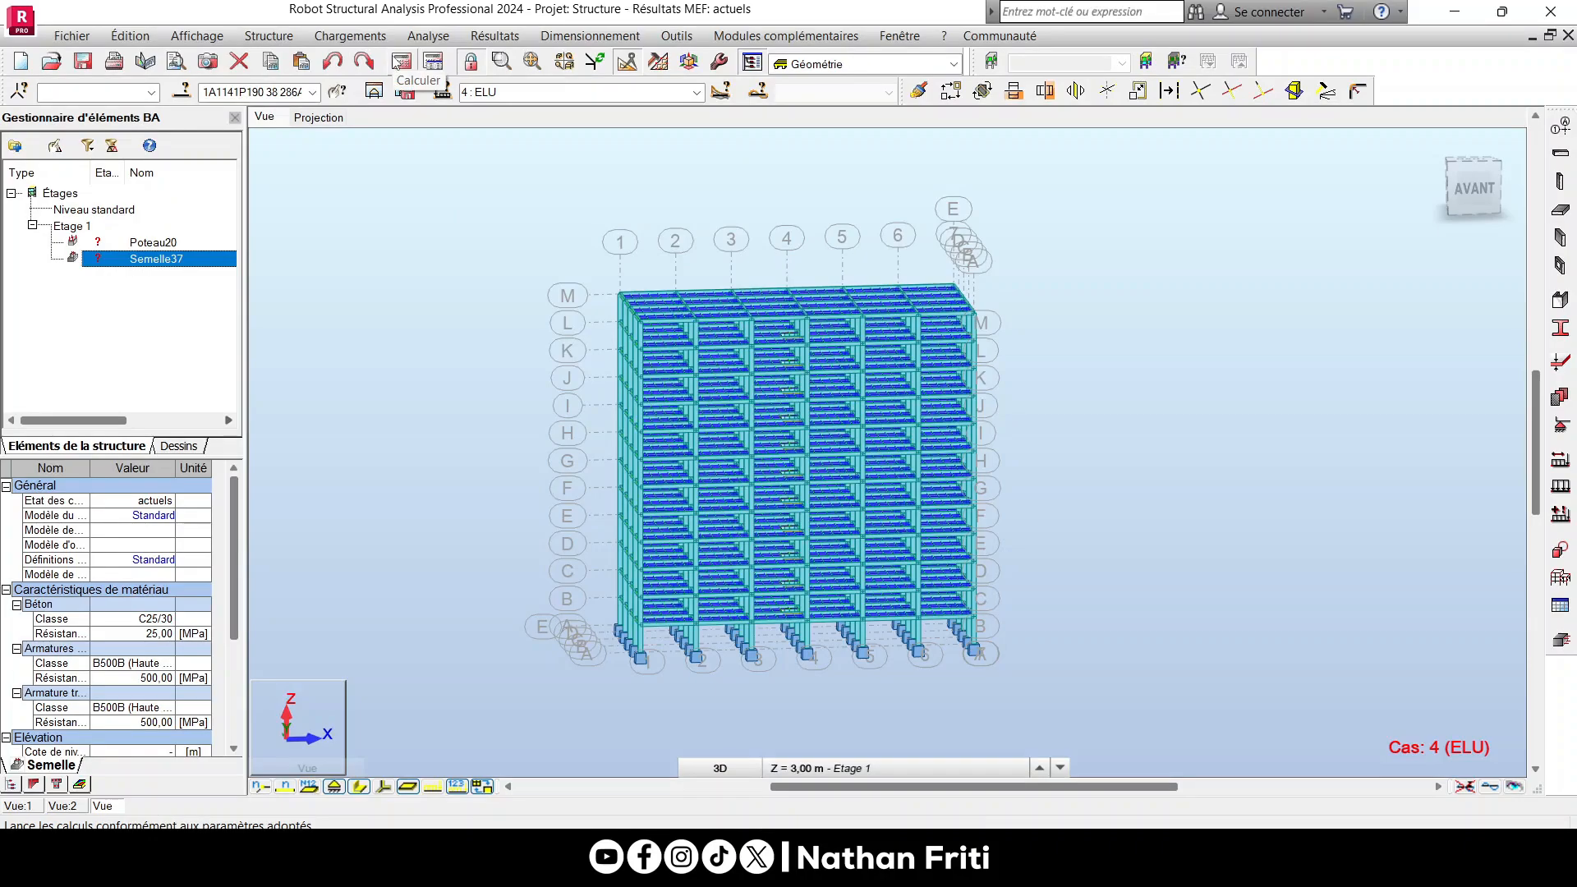
left_click(405, 91)
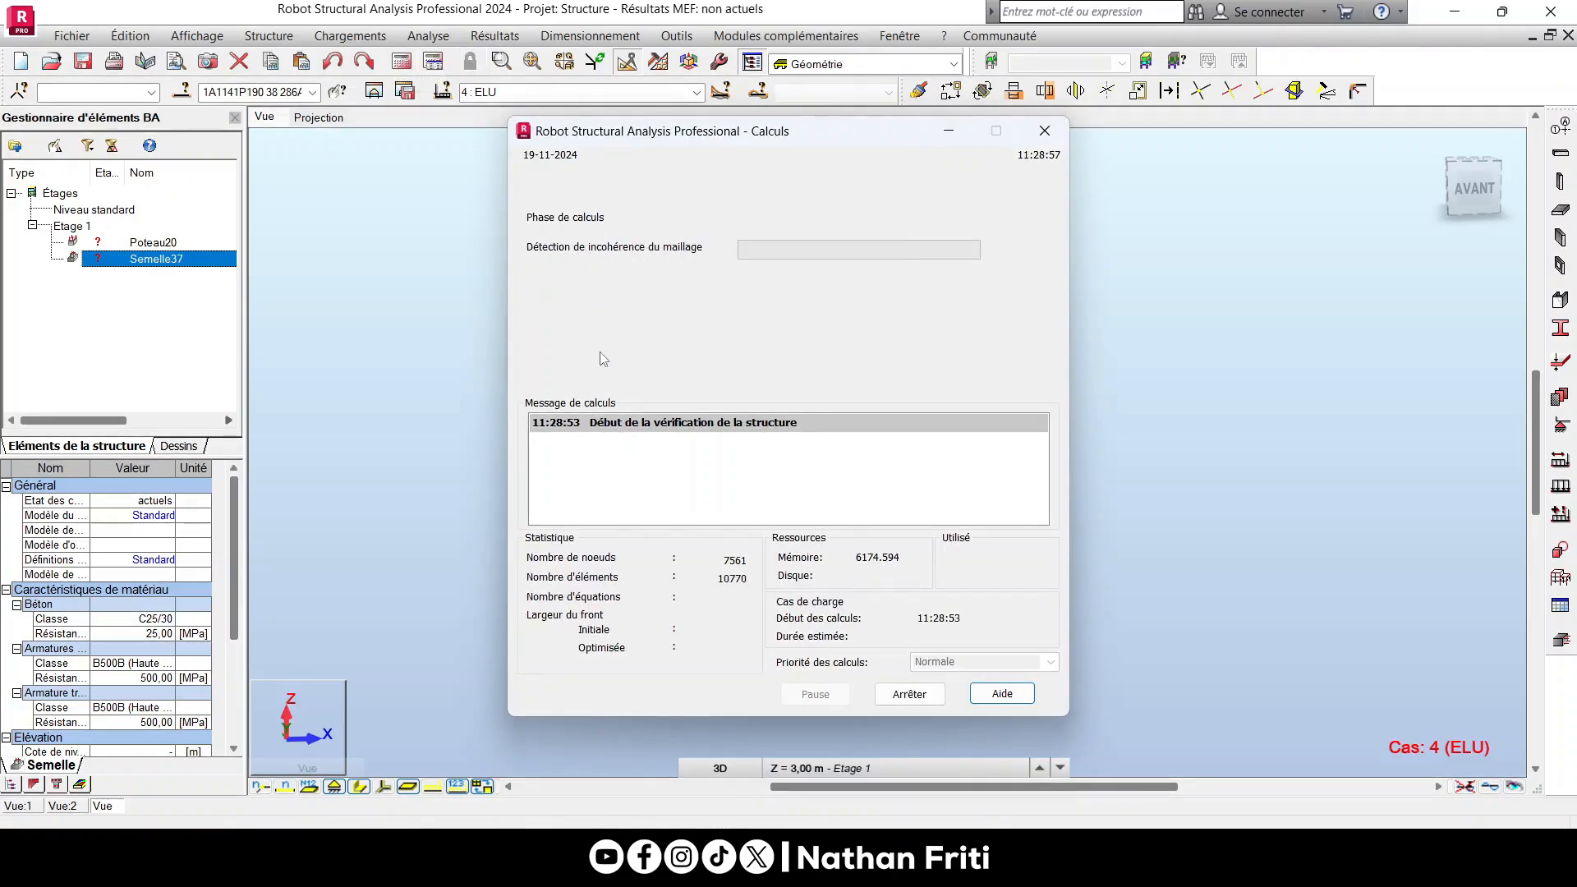
left_click_drag(875, 134, 874, 153)
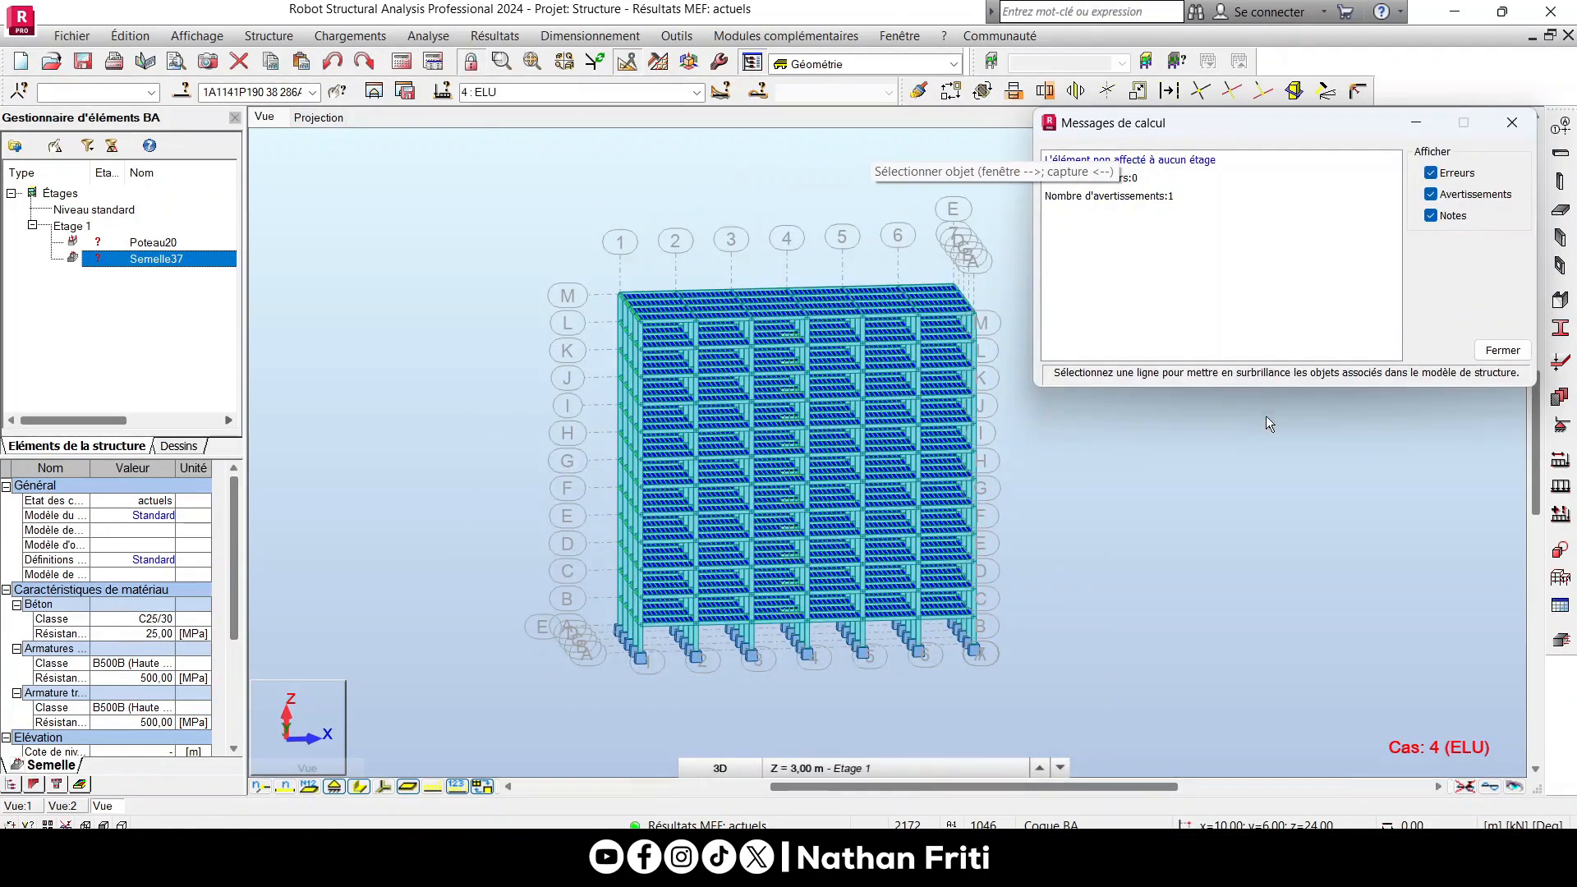
left_click(1503, 350)
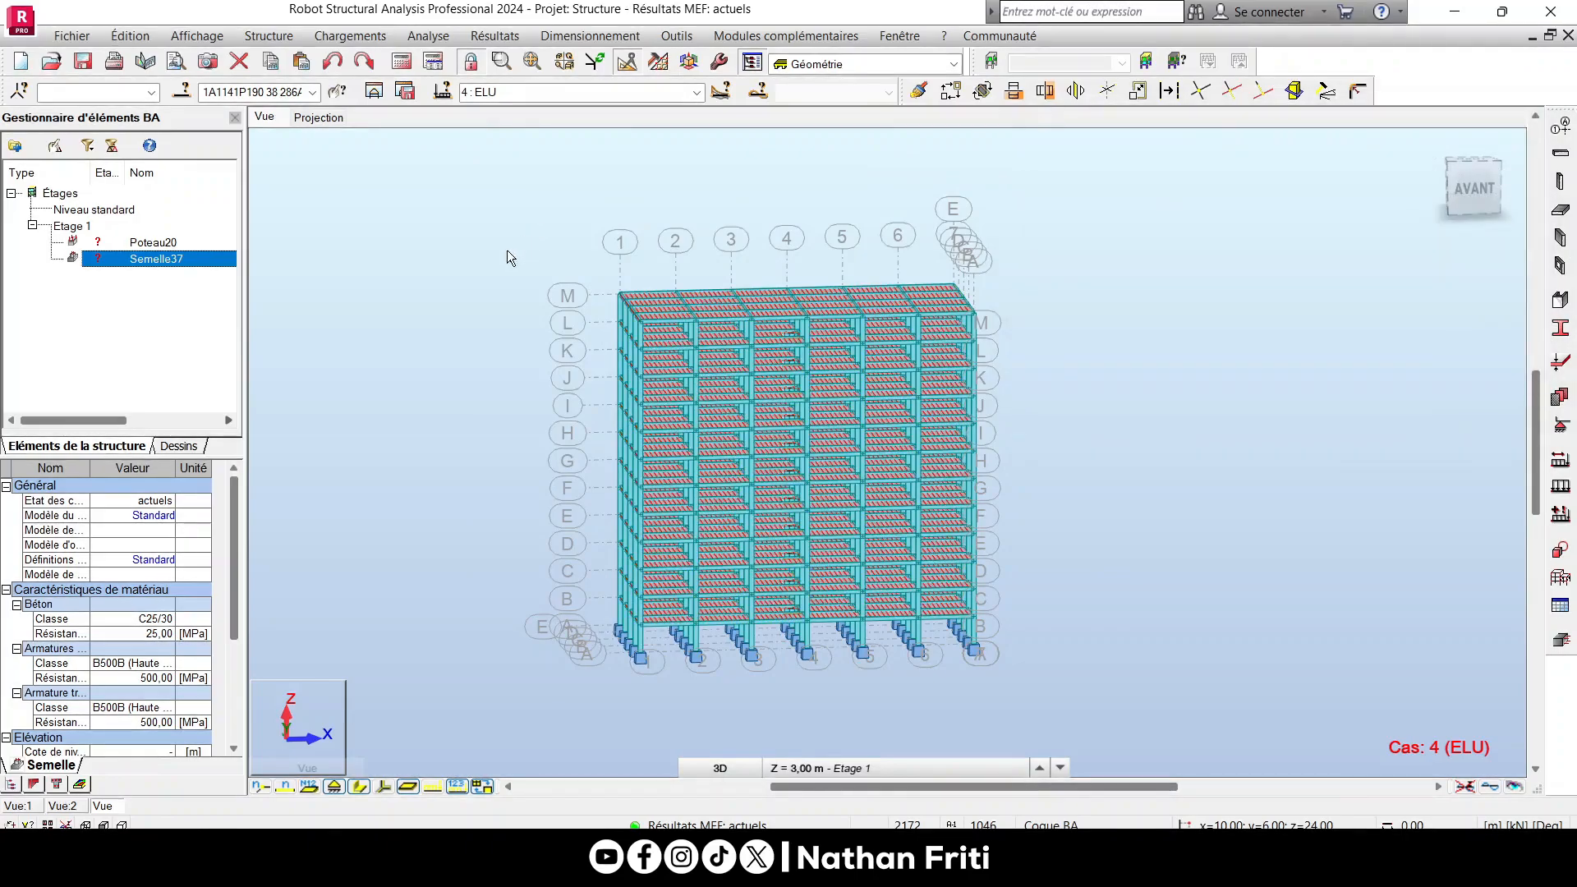
Rotate the 3D view to show the meshed building from above and save the project.
right_click(432, 376)
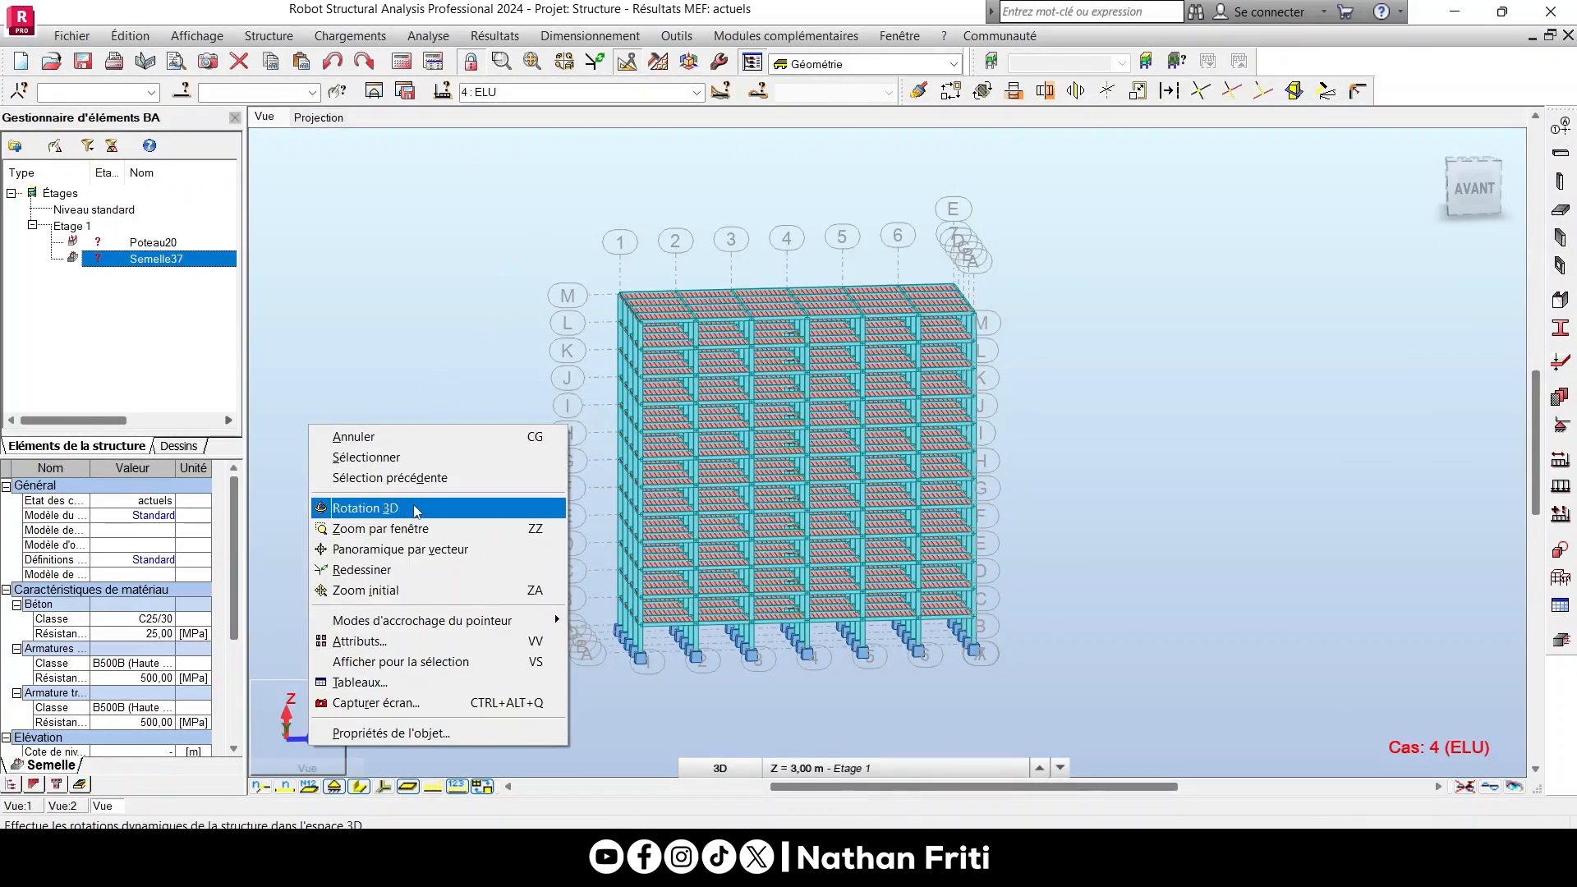
left_click(427, 504)
mouse_move(565, 530)
left_mouse_down()
mouse_move(792, 539)
mouse_move(742, 306)
mouse_move(745, 345)
left_mouse_up()
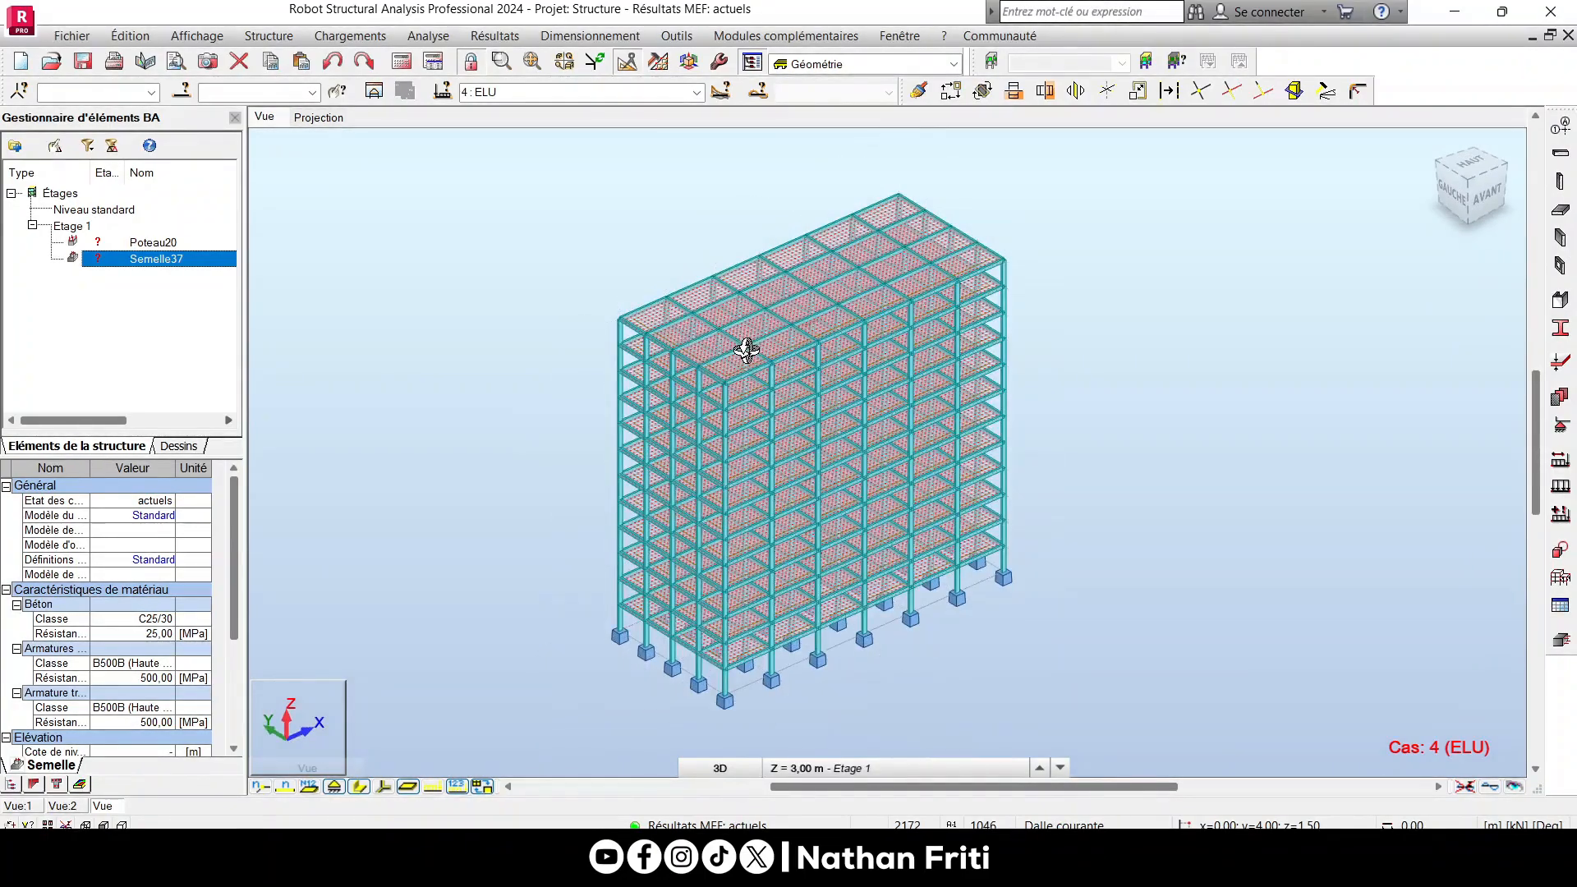
left_click(84, 63)
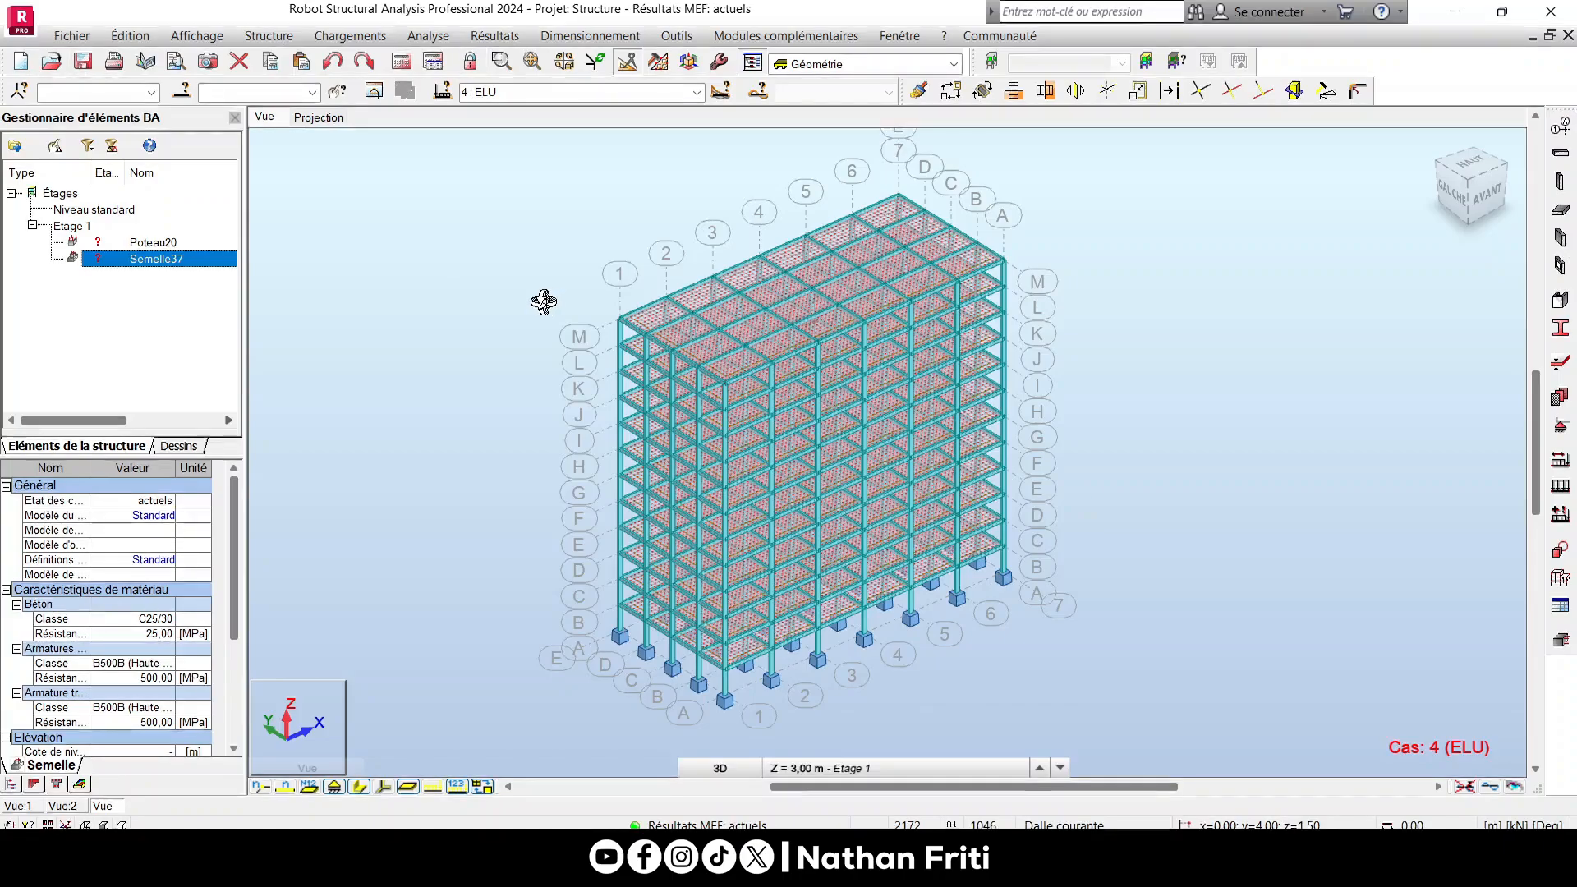
Display the normalised Fx force diagrams on the bars for case 4 (ELU).
left_click(503, 36)
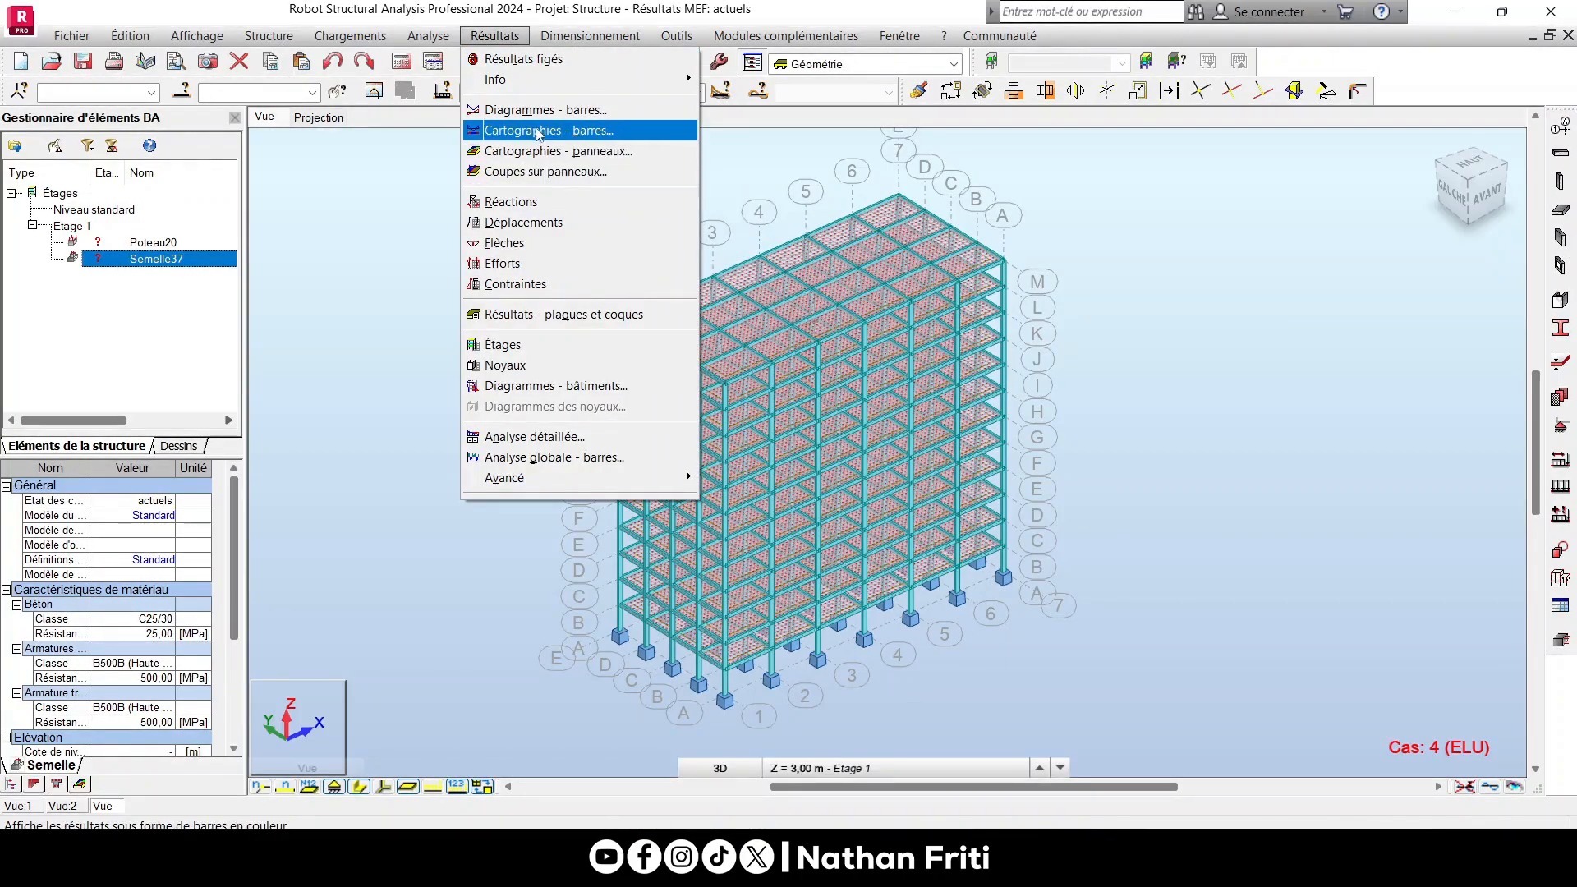
left_click(967, 309)
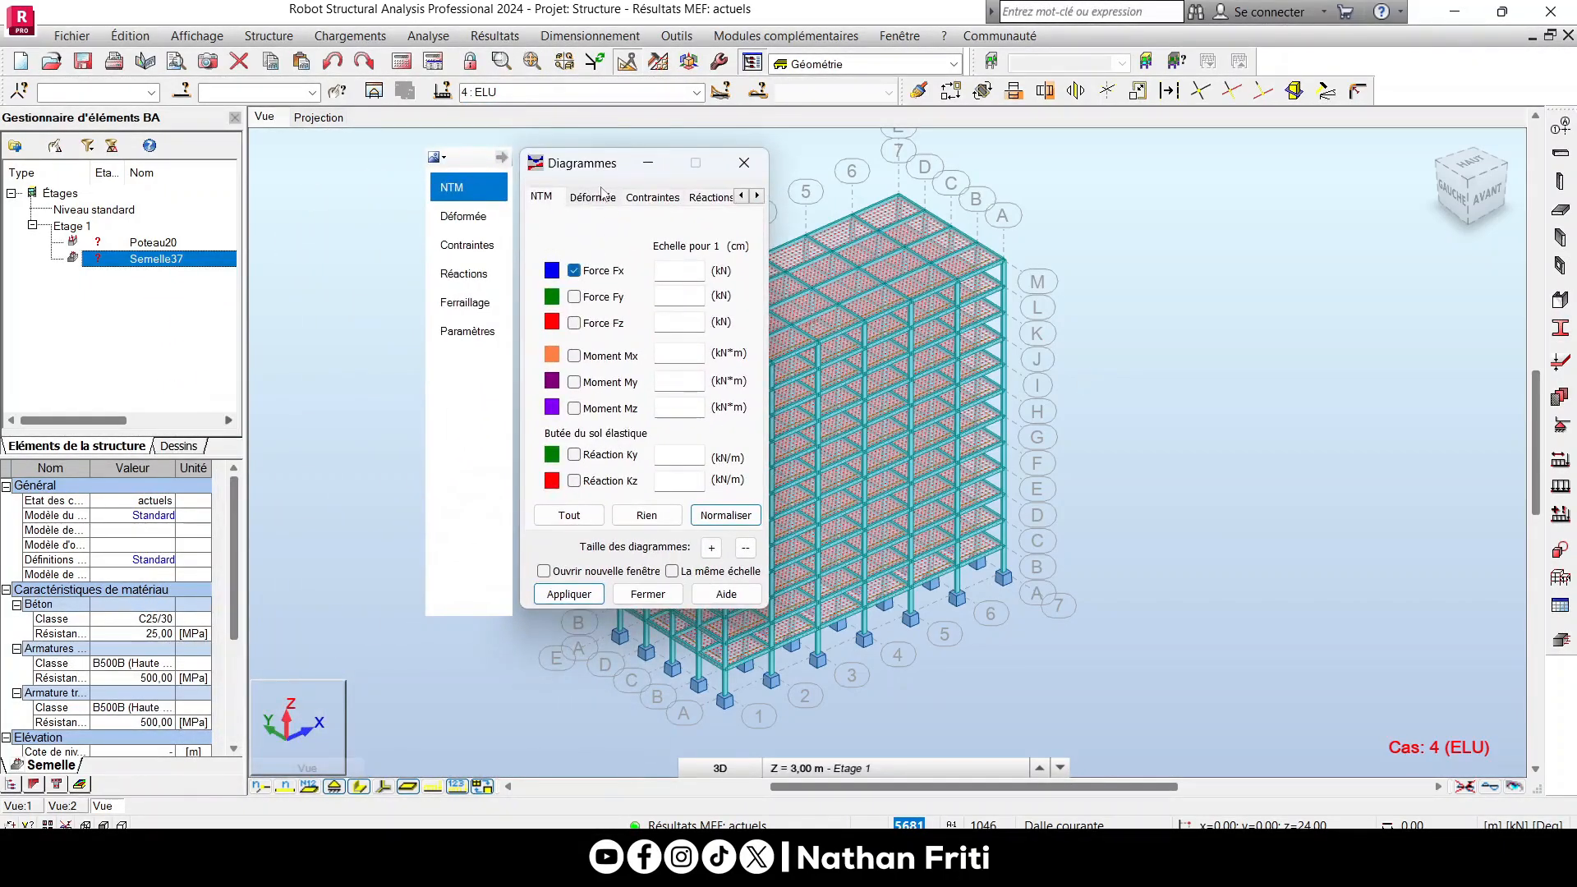
left_click_drag(595, 168, 1219, 228)
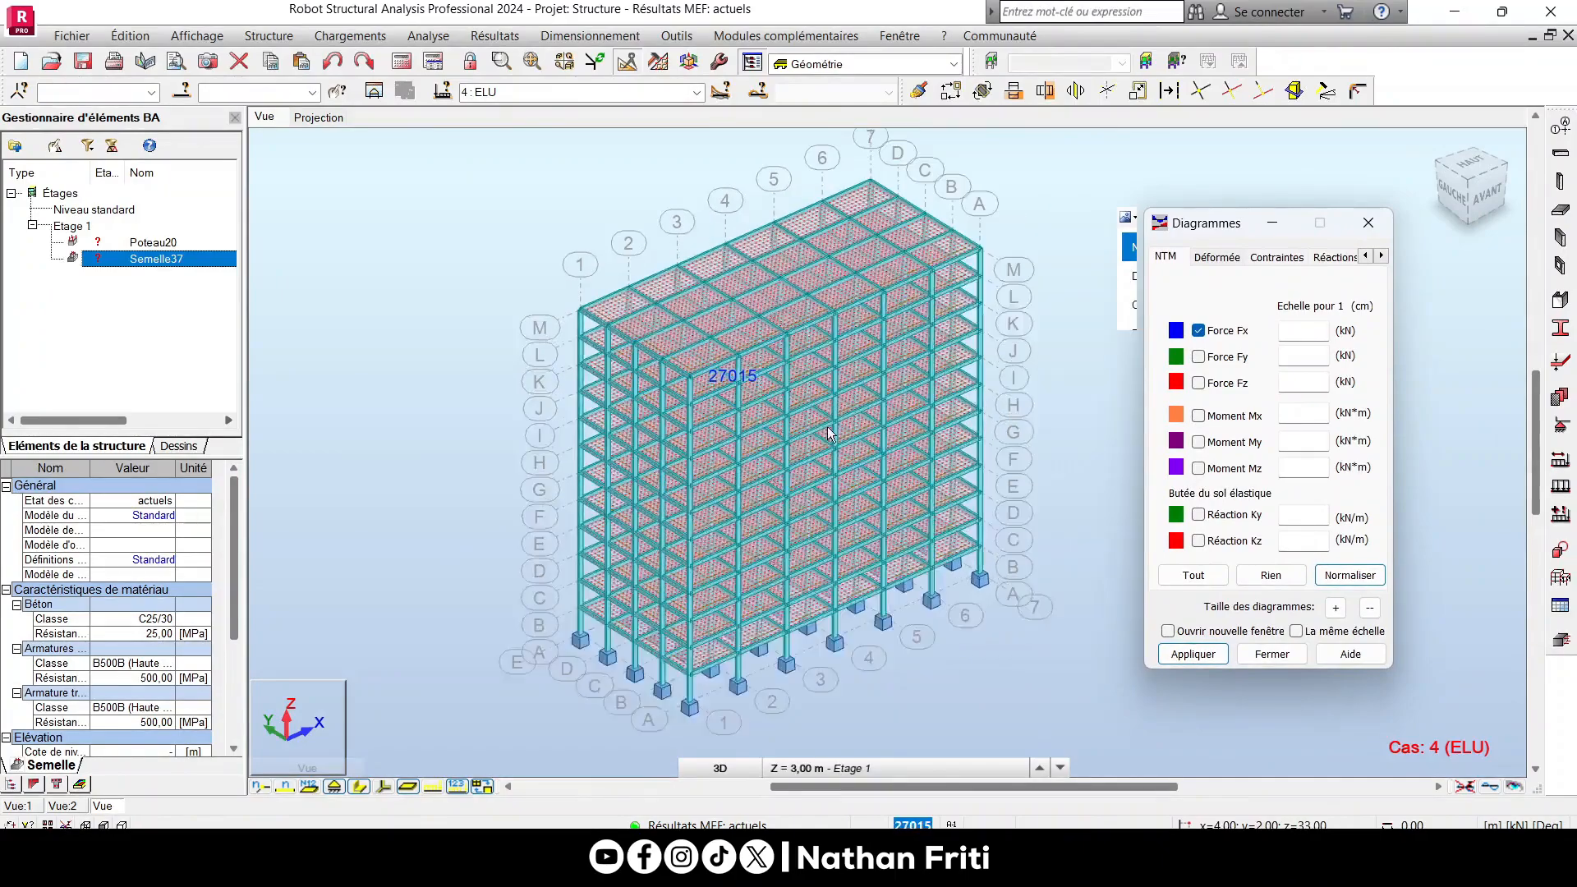
scroll(830, 435, "up", 1)
mouse_move(1135, 264)
left_click(1092, 391)
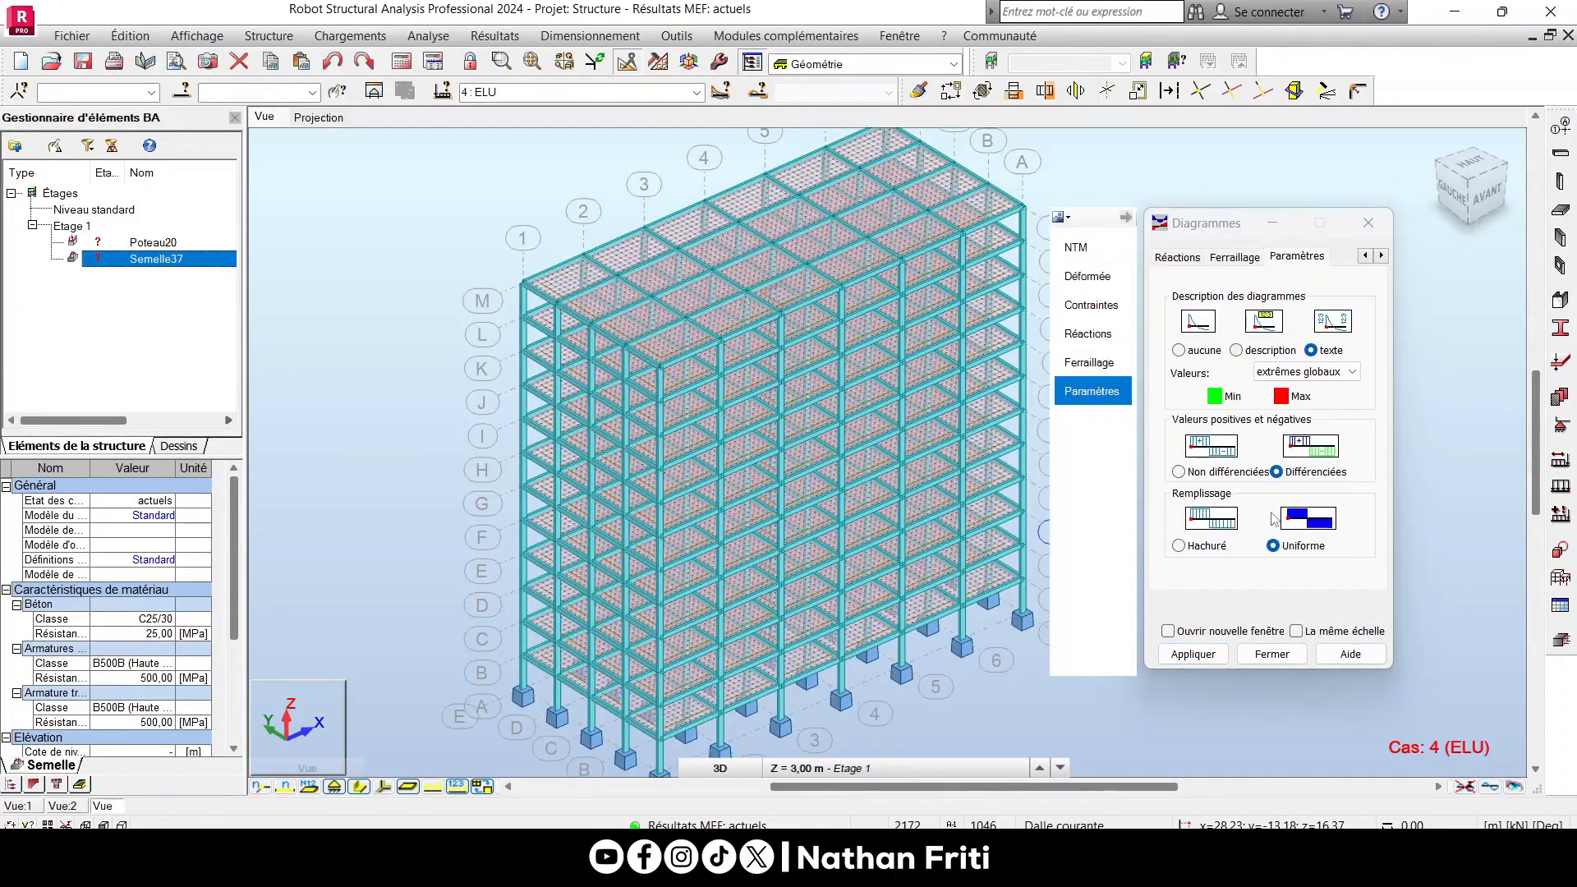
left_click(1093, 246)
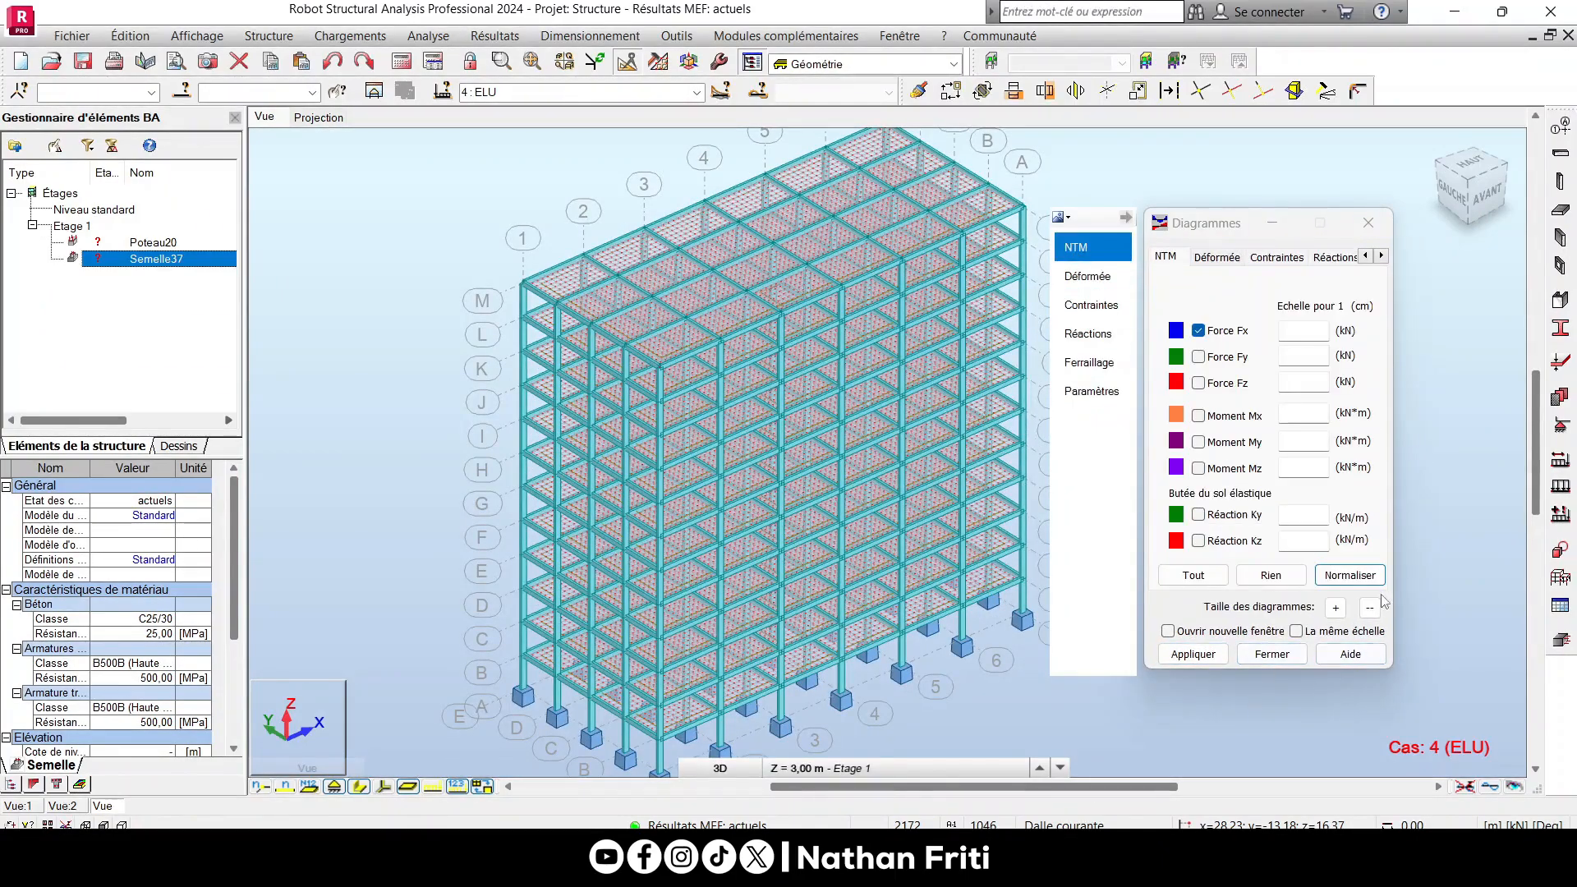
left_click(1367, 574)
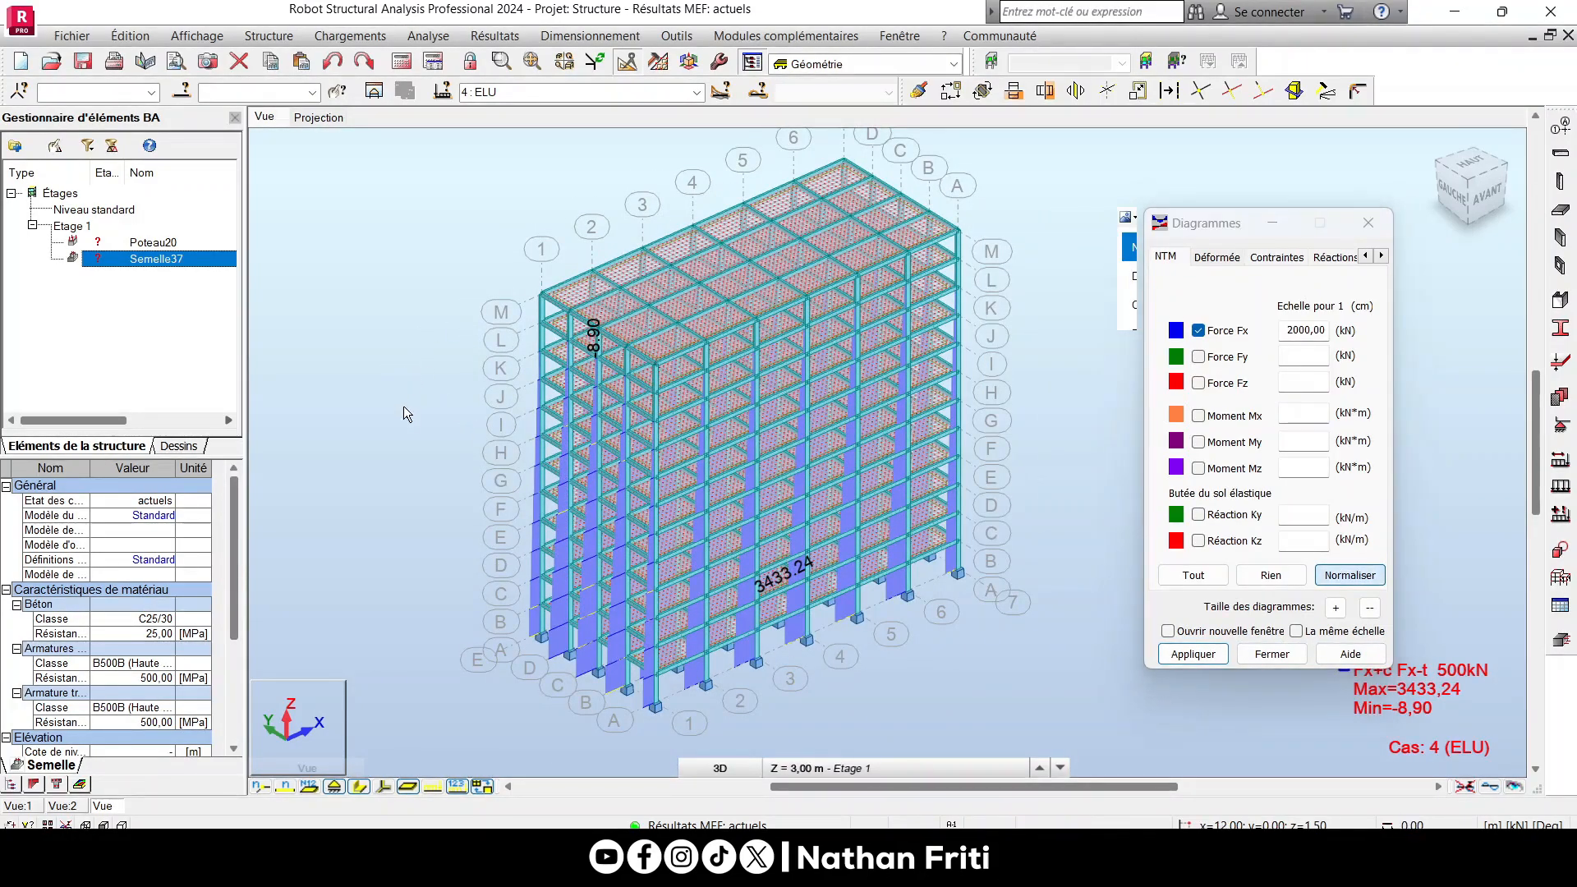
Rotate and zoom in on the column bases to examine the maximum Fx axial force.
right_click(398, 431)
left_click(362, 511)
left_click_drag(781, 521, 762, 451)
scroll(766, 636, "up", 2)
scroll(767, 636, "up", 5)
left_click_drag(637, 625, 923, 599)
scroll(923, 599, "up", 3)
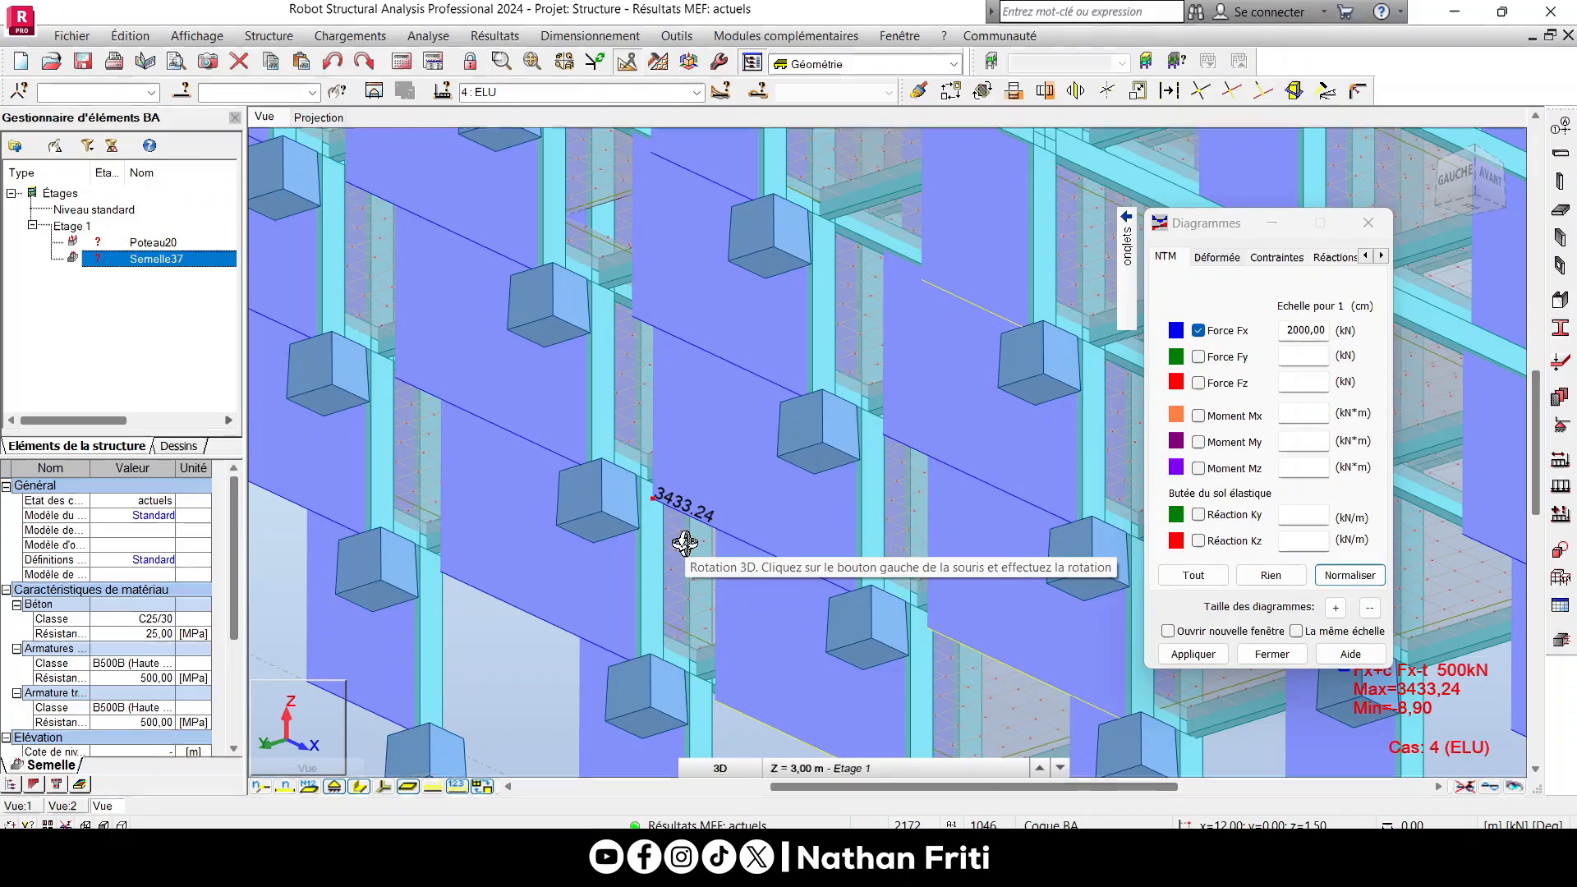
left_click_drag(685, 544, 721, 556)
Normalise the Fx diagram scale again, turn off the Fx diagrams and close the Diagrammes dialog.
left_click(1332, 571)
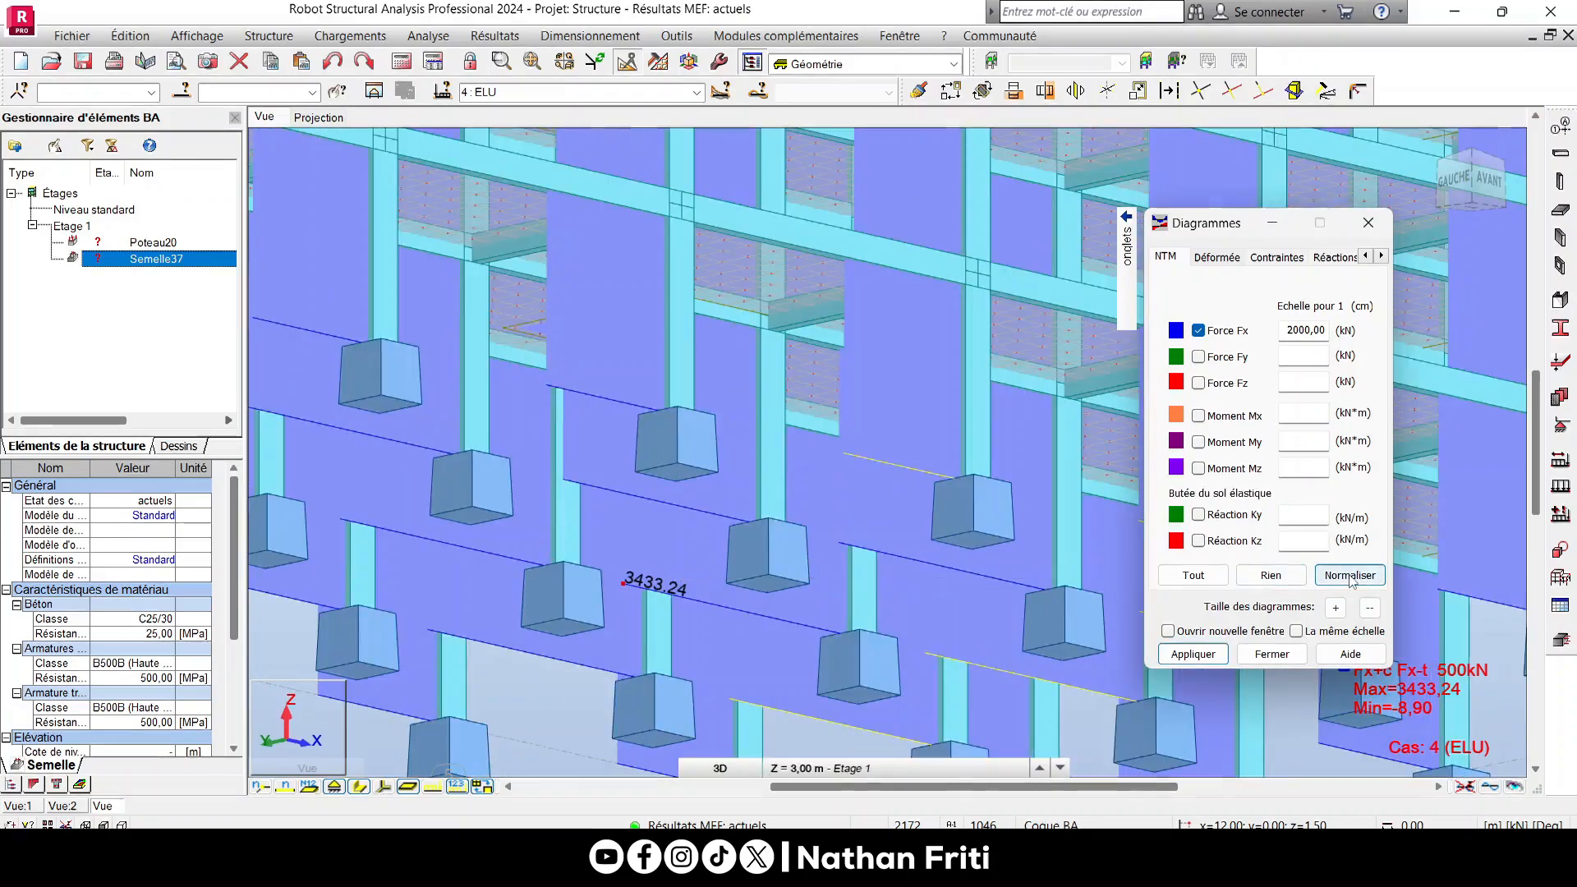
left_click(1198, 331)
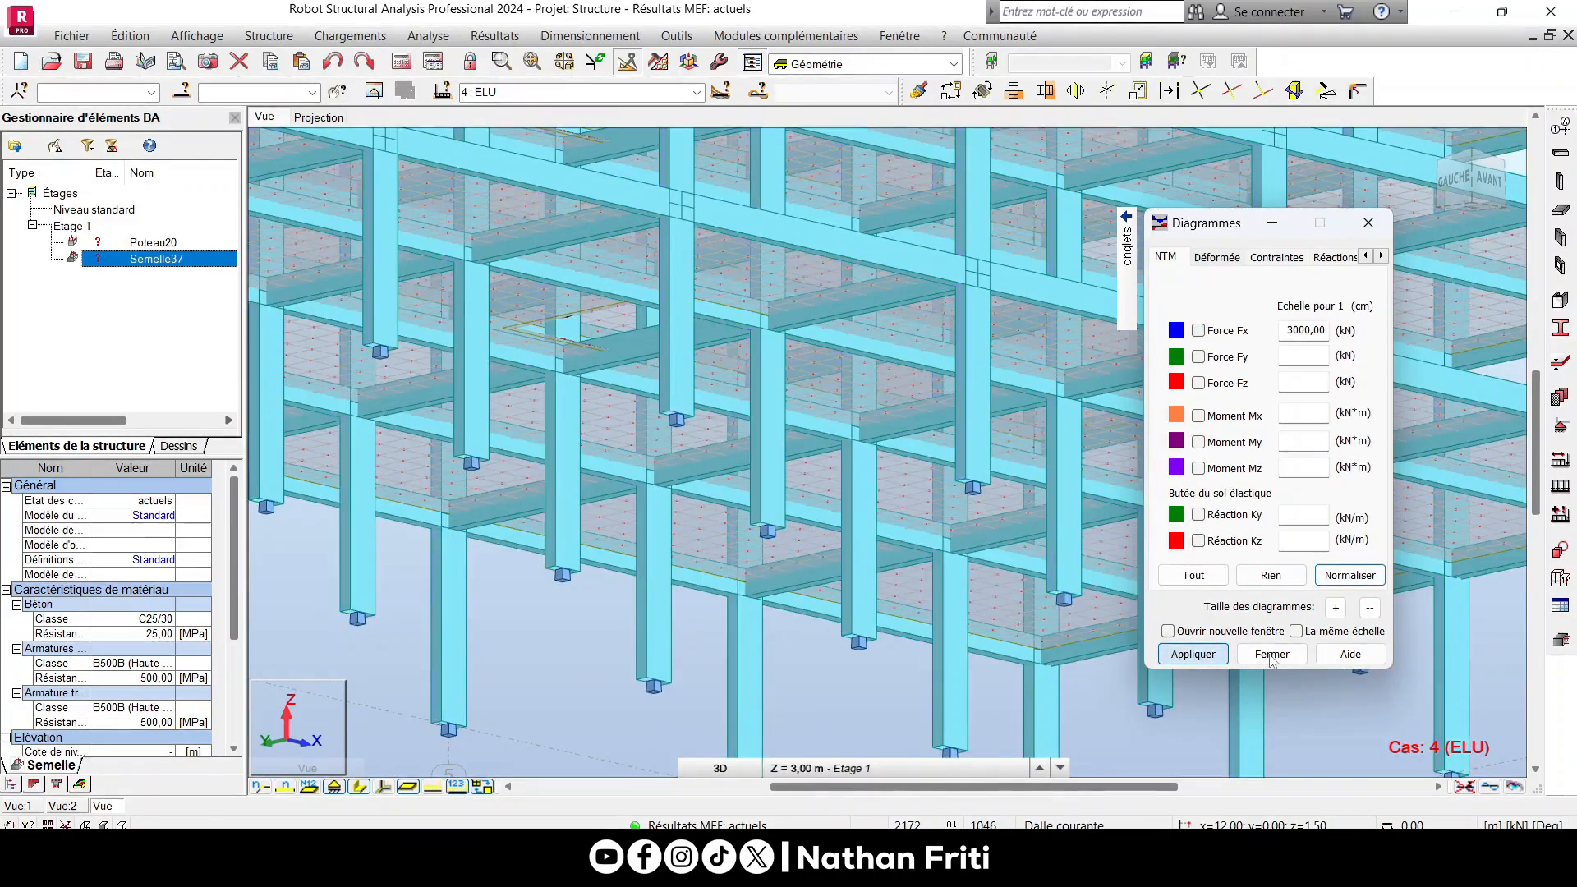
left_click(1271, 654)
Reopen the bar diagrams and redisplay the normalised Fx force on the ground-storey columns.
scroll(812, 634, "down", 3)
scroll(815, 641, "down", 3)
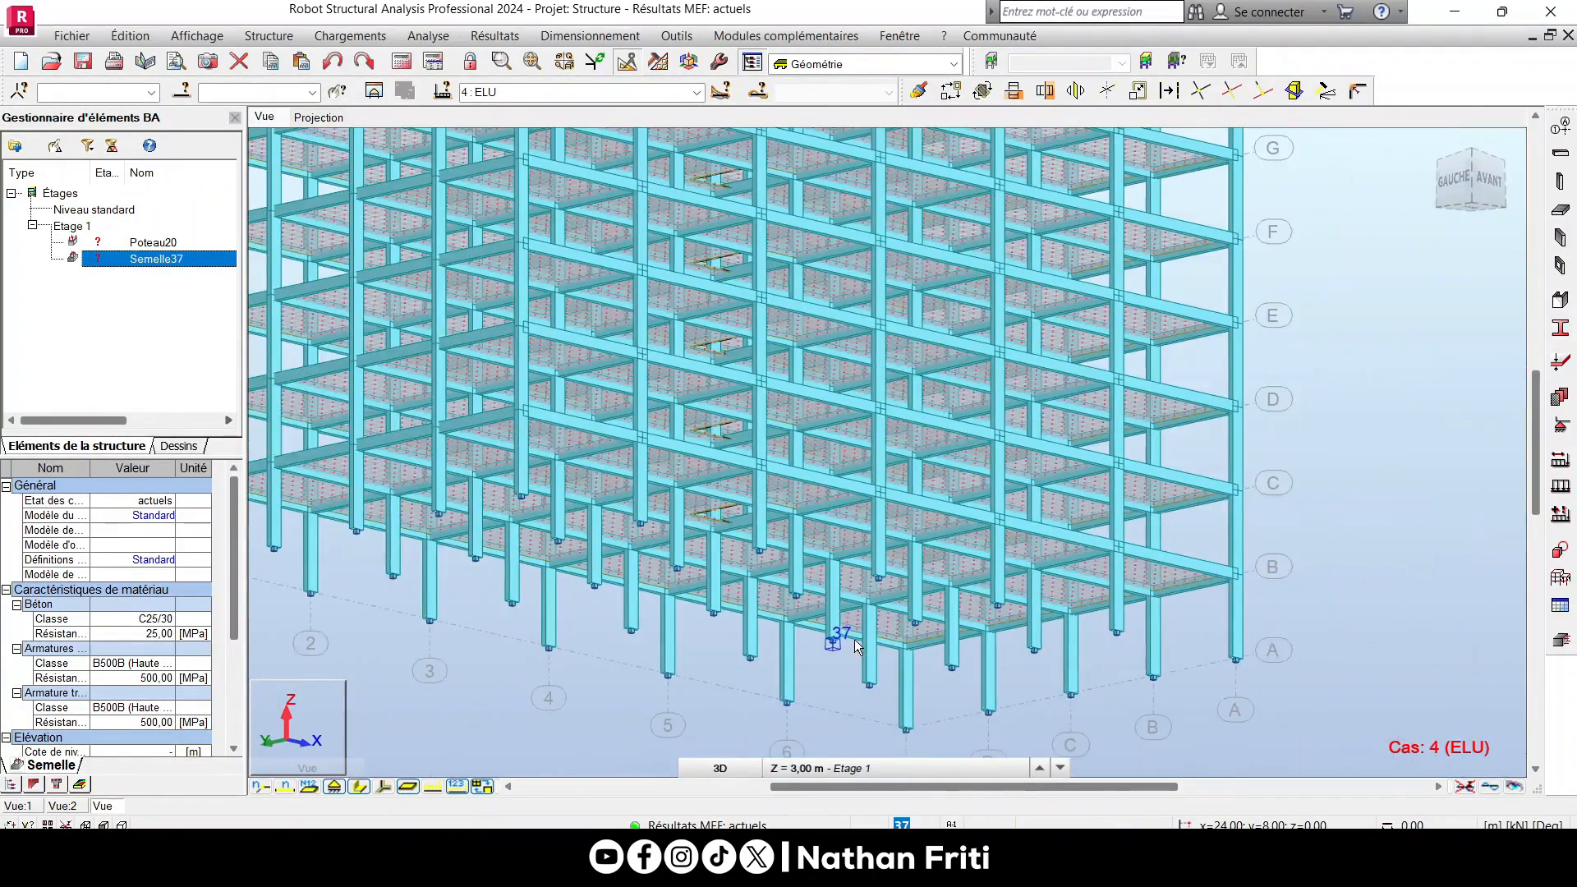
scroll(713, 628, "up", 2)
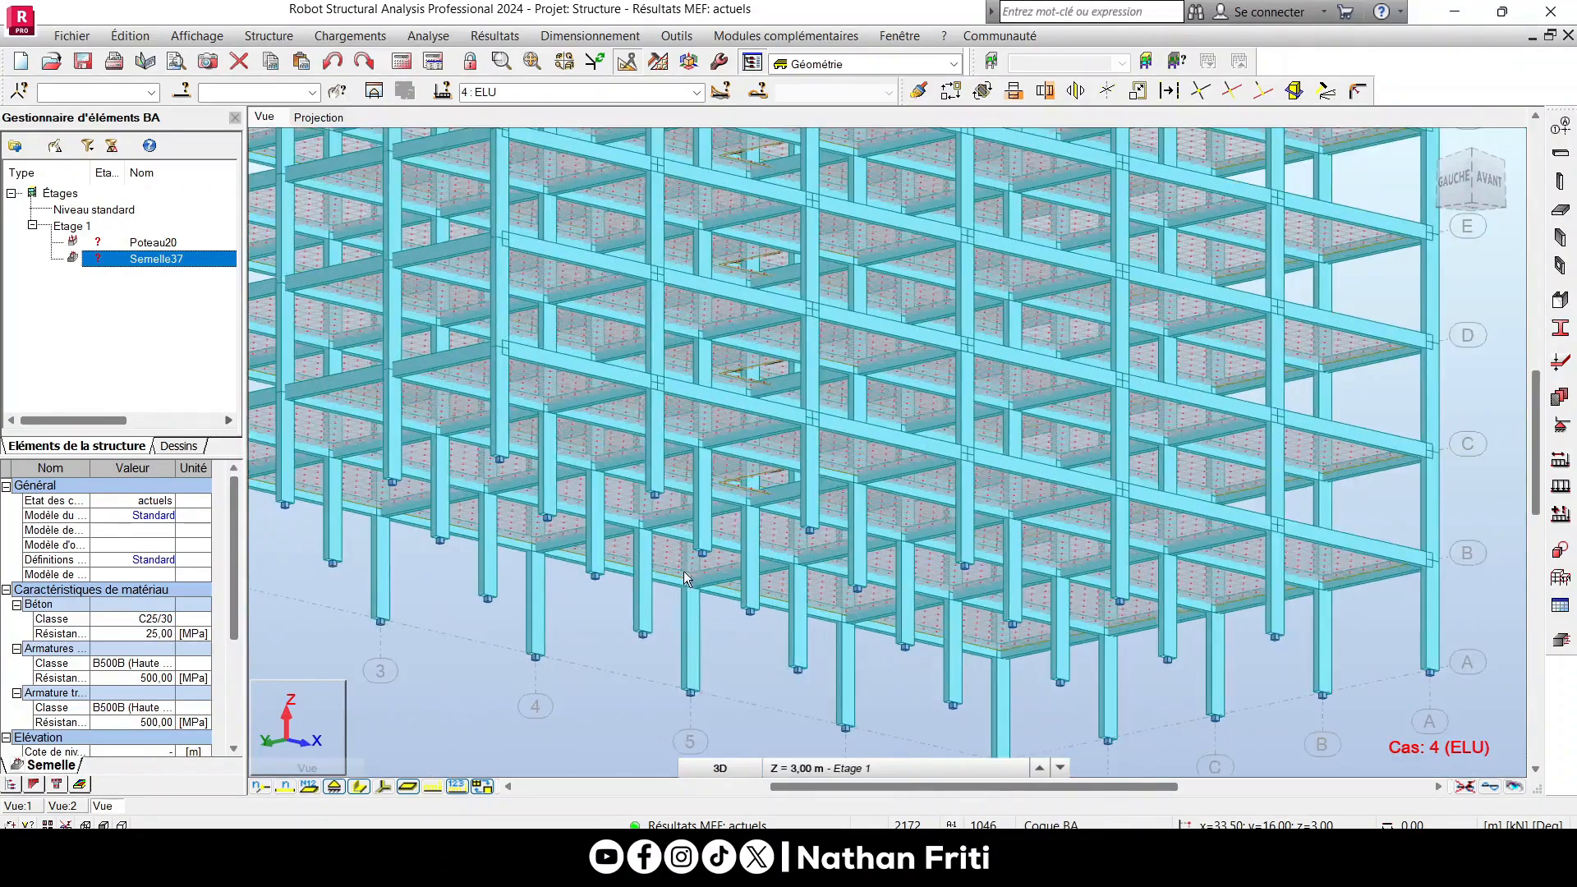
left_click(493, 36)
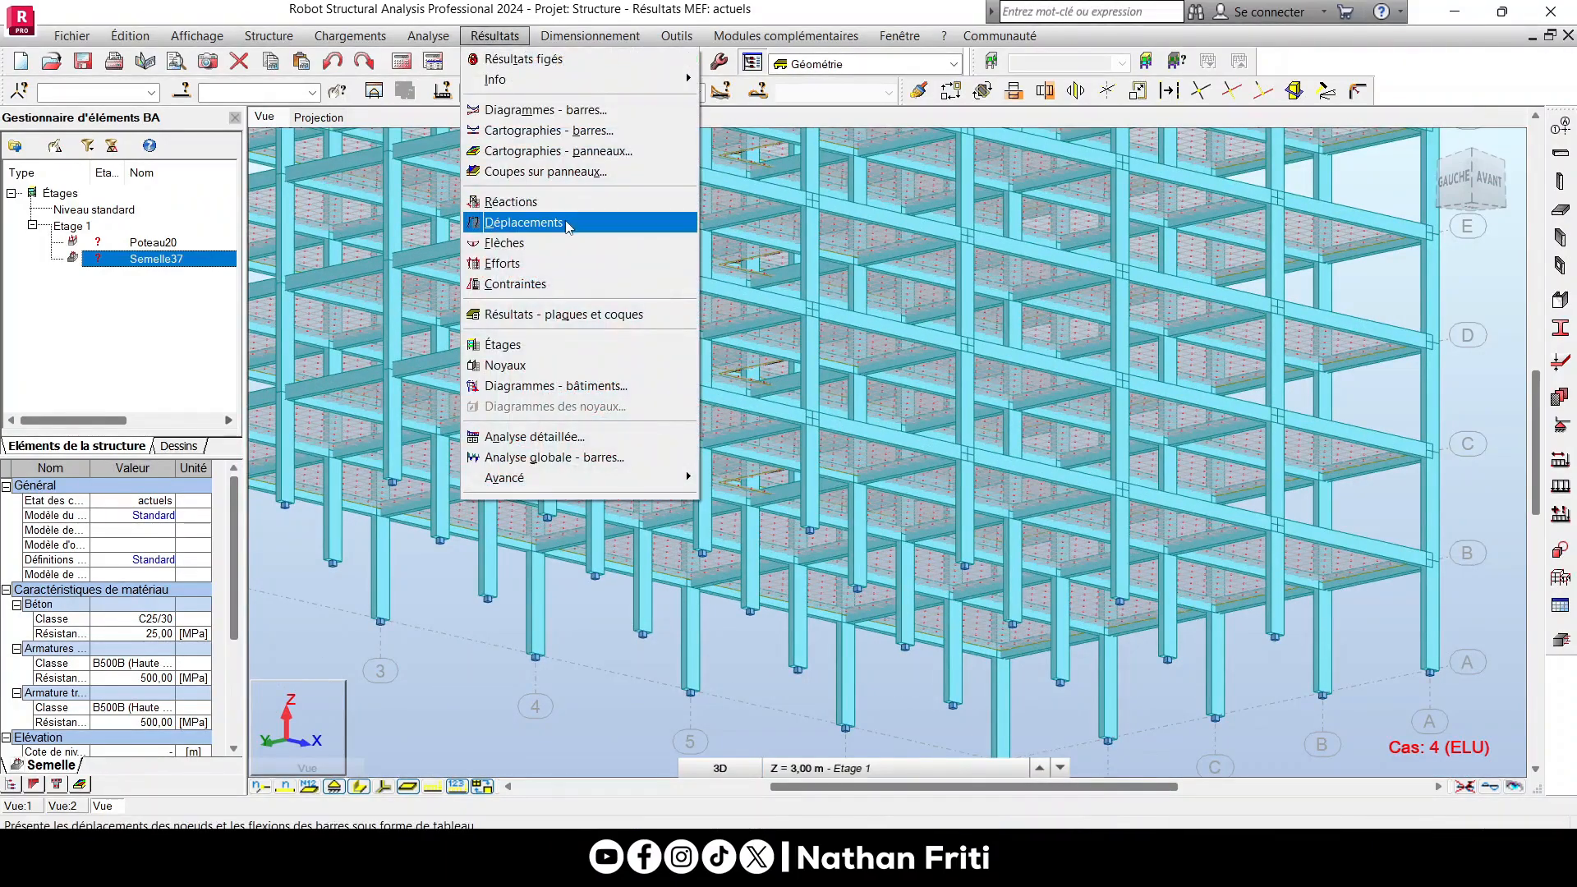
left_click(559, 110)
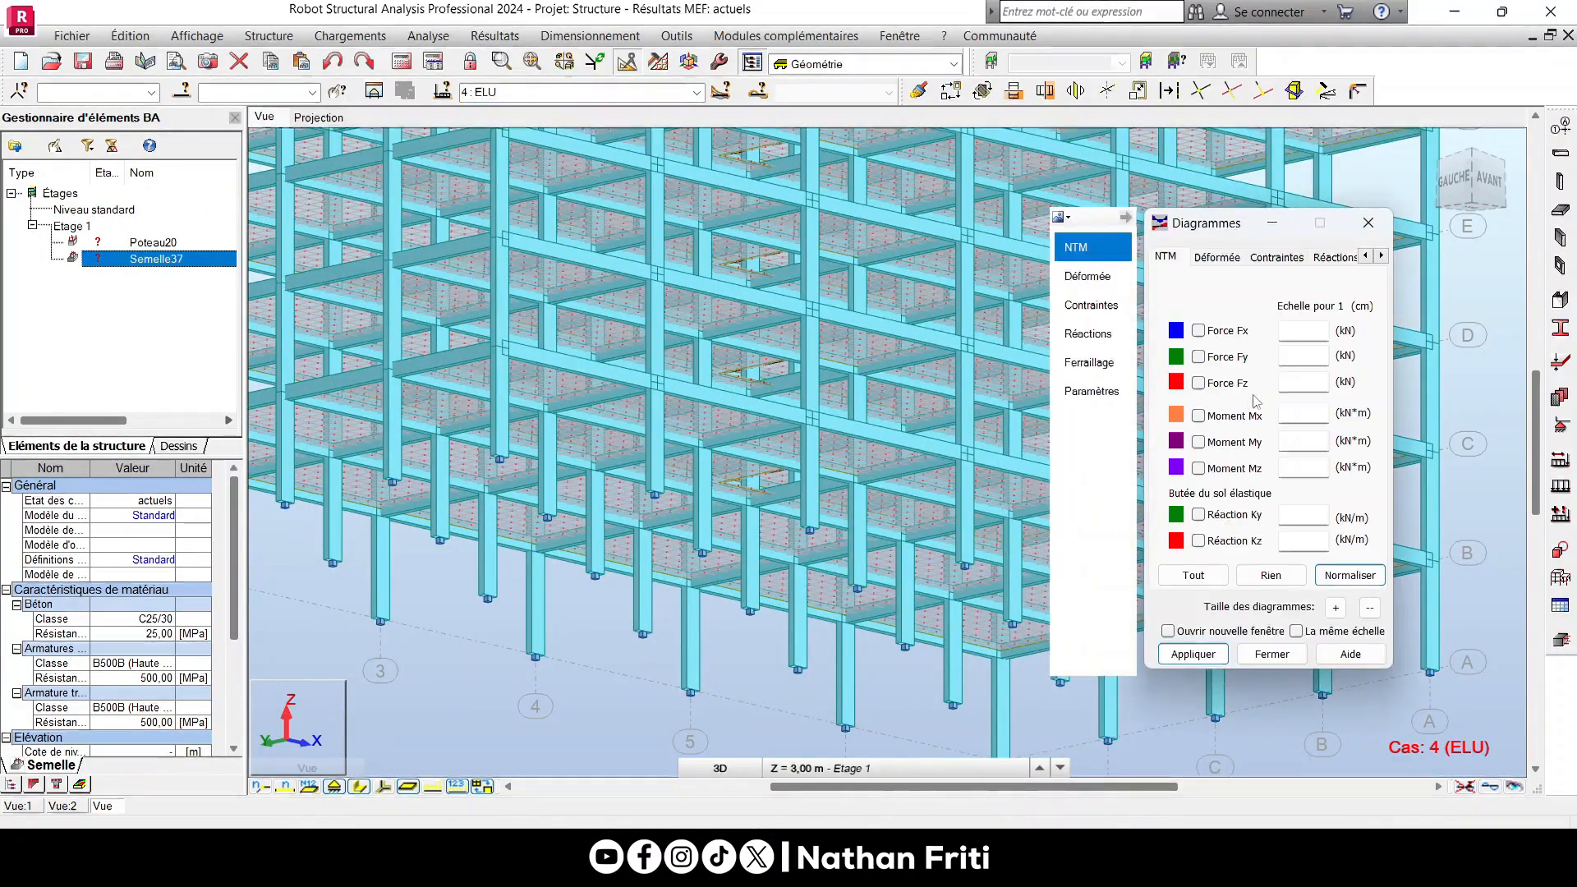
left_click(1199, 331)
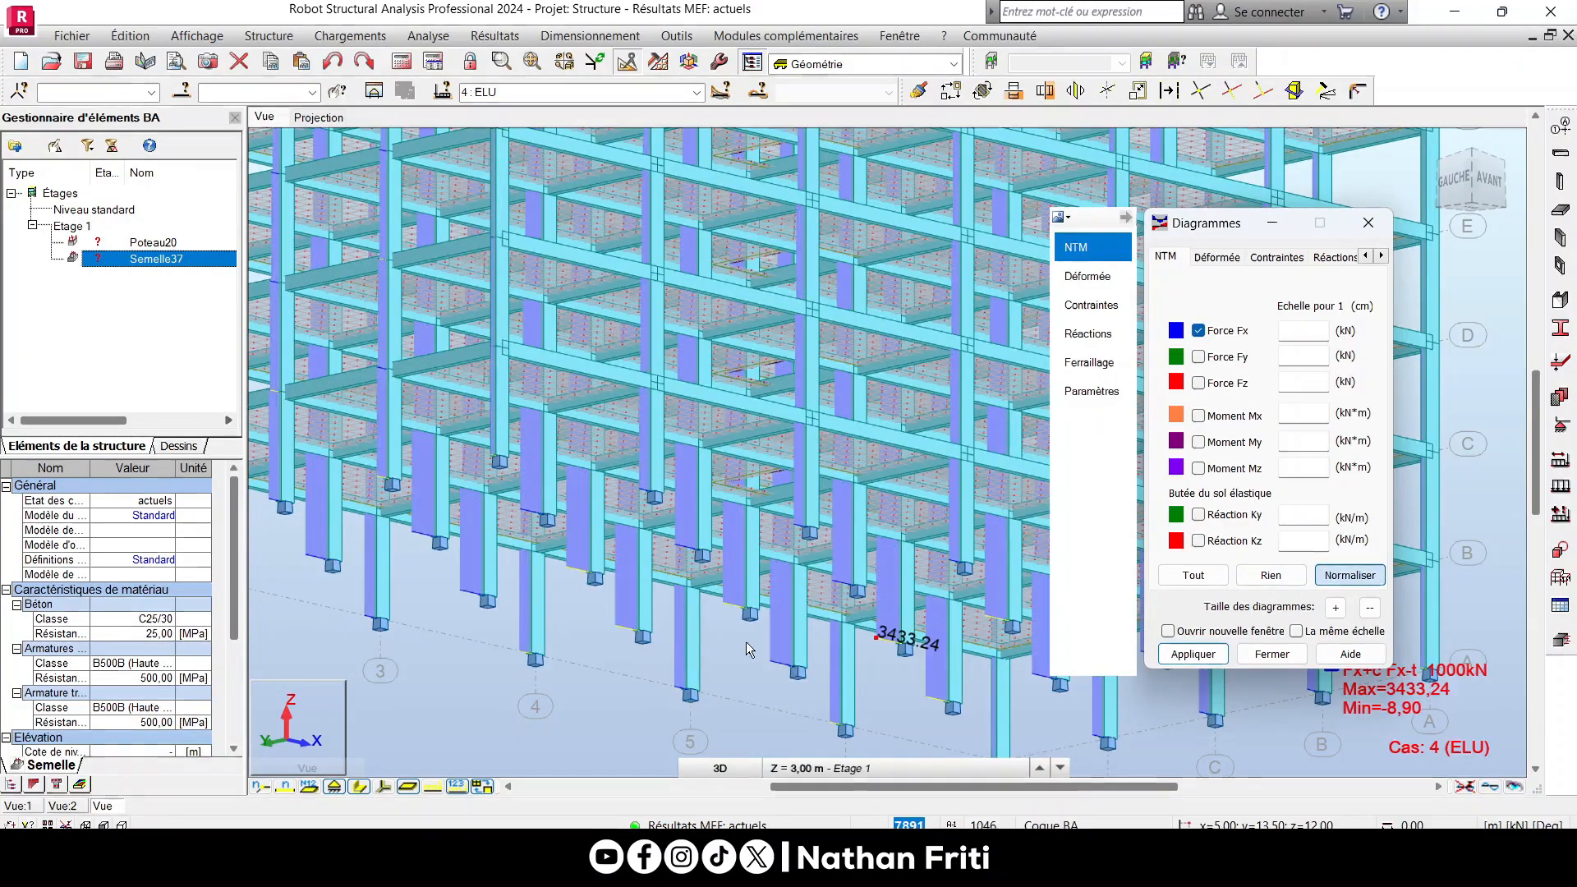
Identify the support node under the most loaded column, turn off the Fx force diagrams and close the Diagrammes dialog.
scroll(887, 649, "up", 5)
scroll(858, 624, "up", 5)
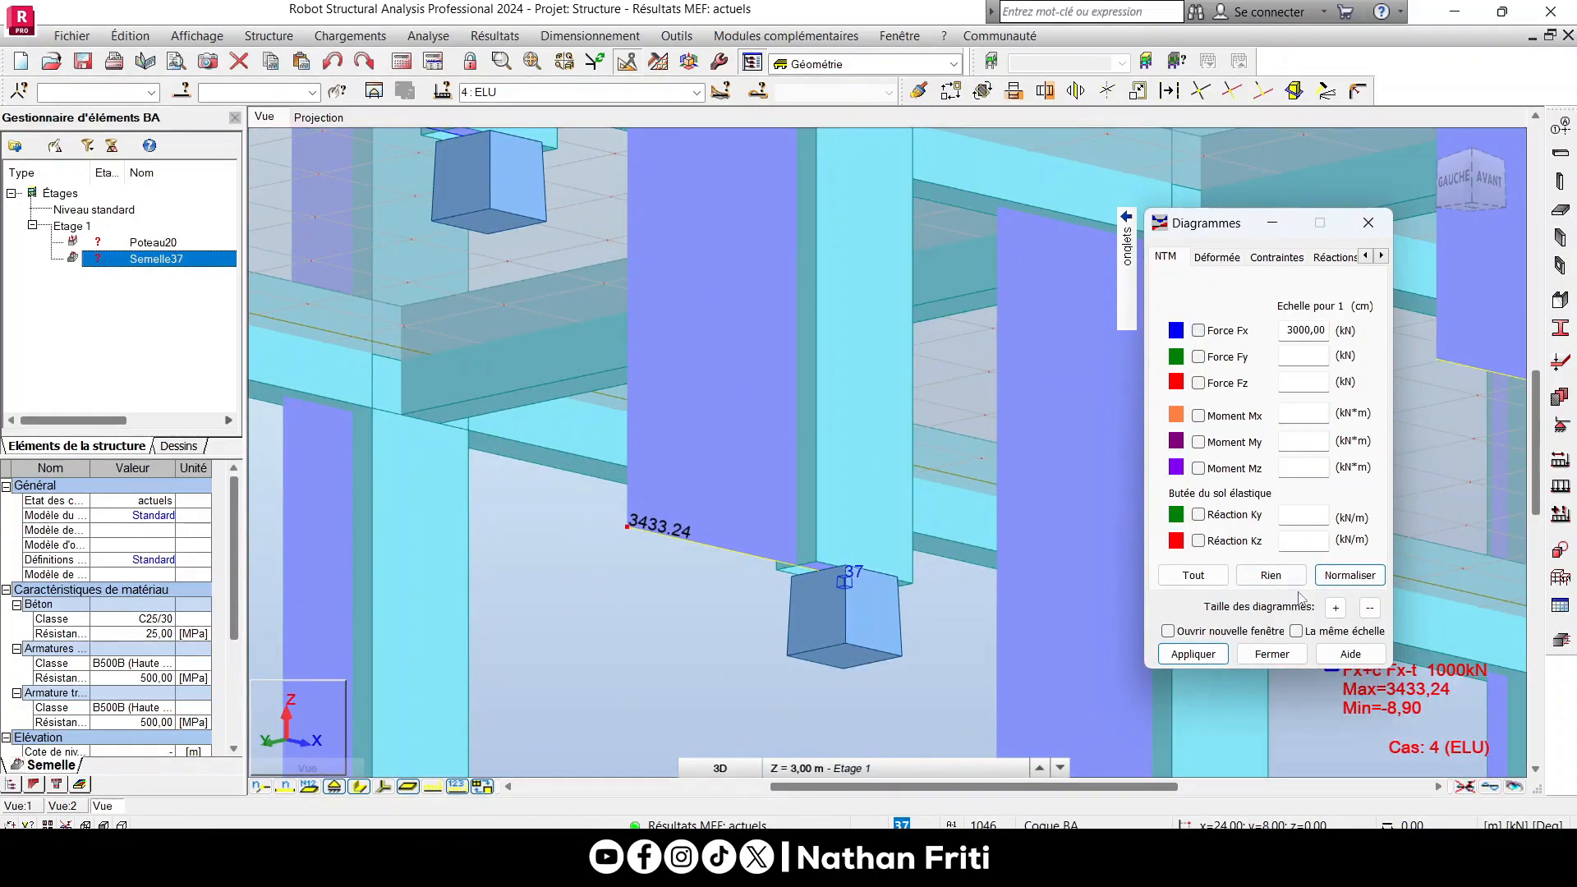
left_click(1347, 576)
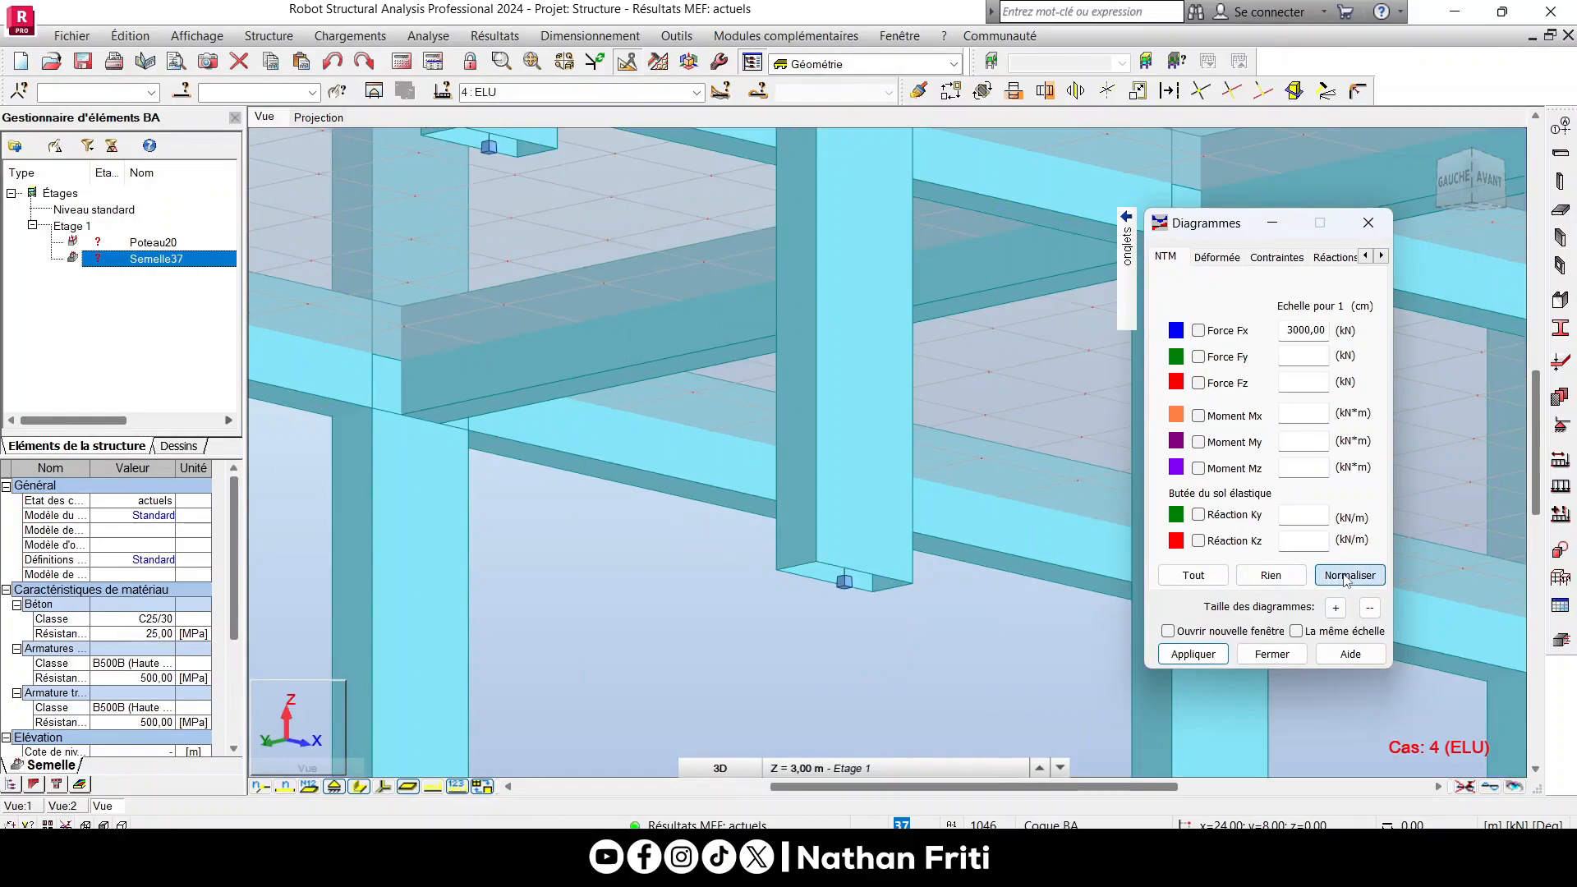
left_click(1271, 653)
scroll(958, 663, "down", 8)
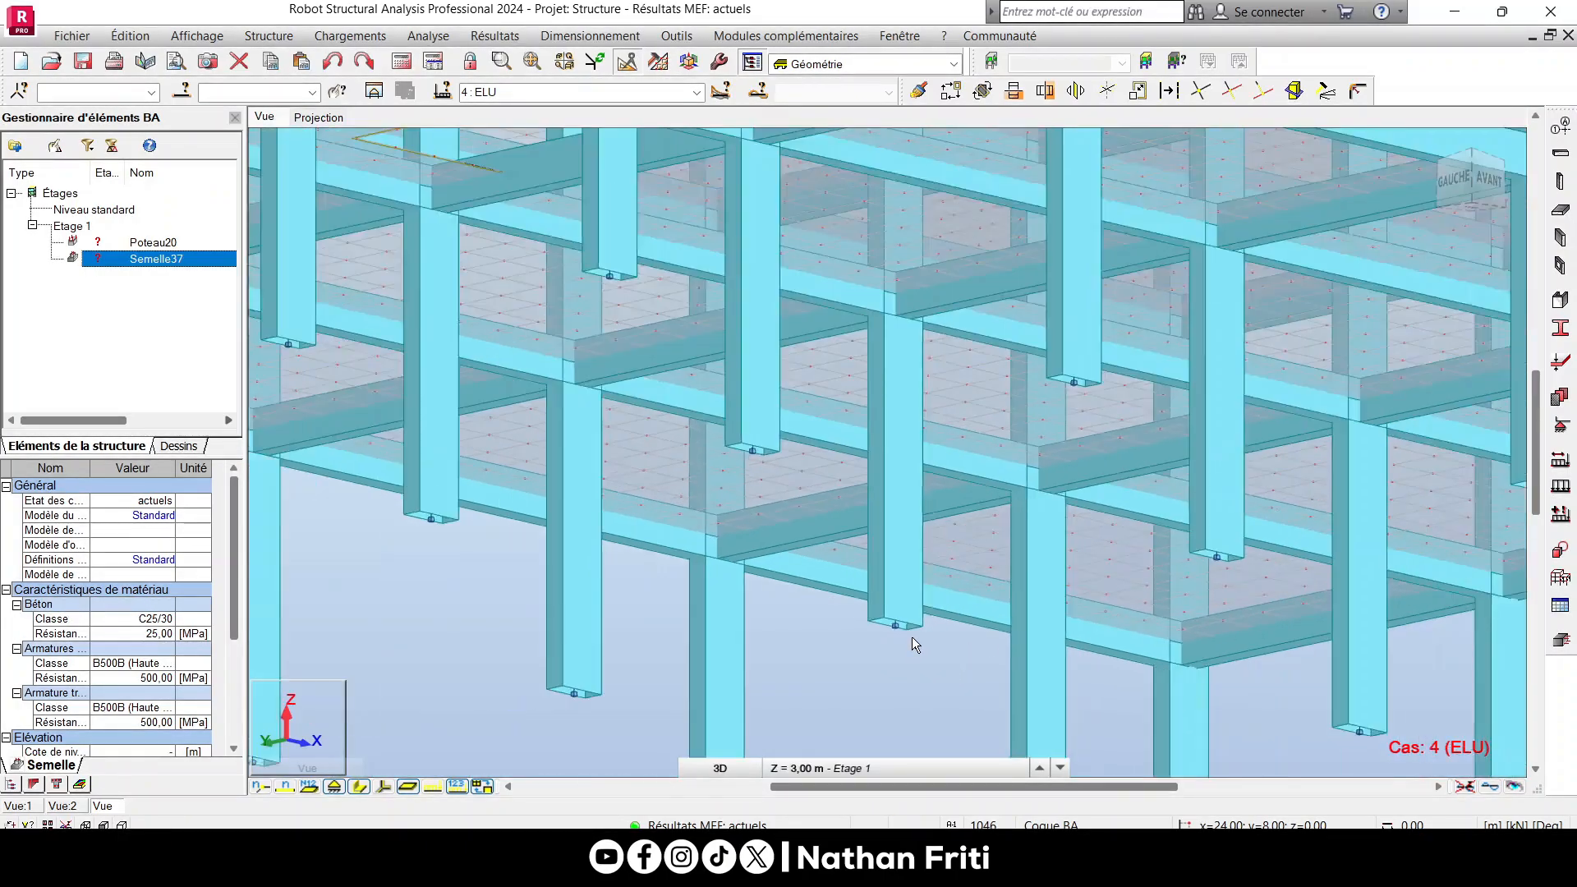
scroll(905, 628, "down", 10)
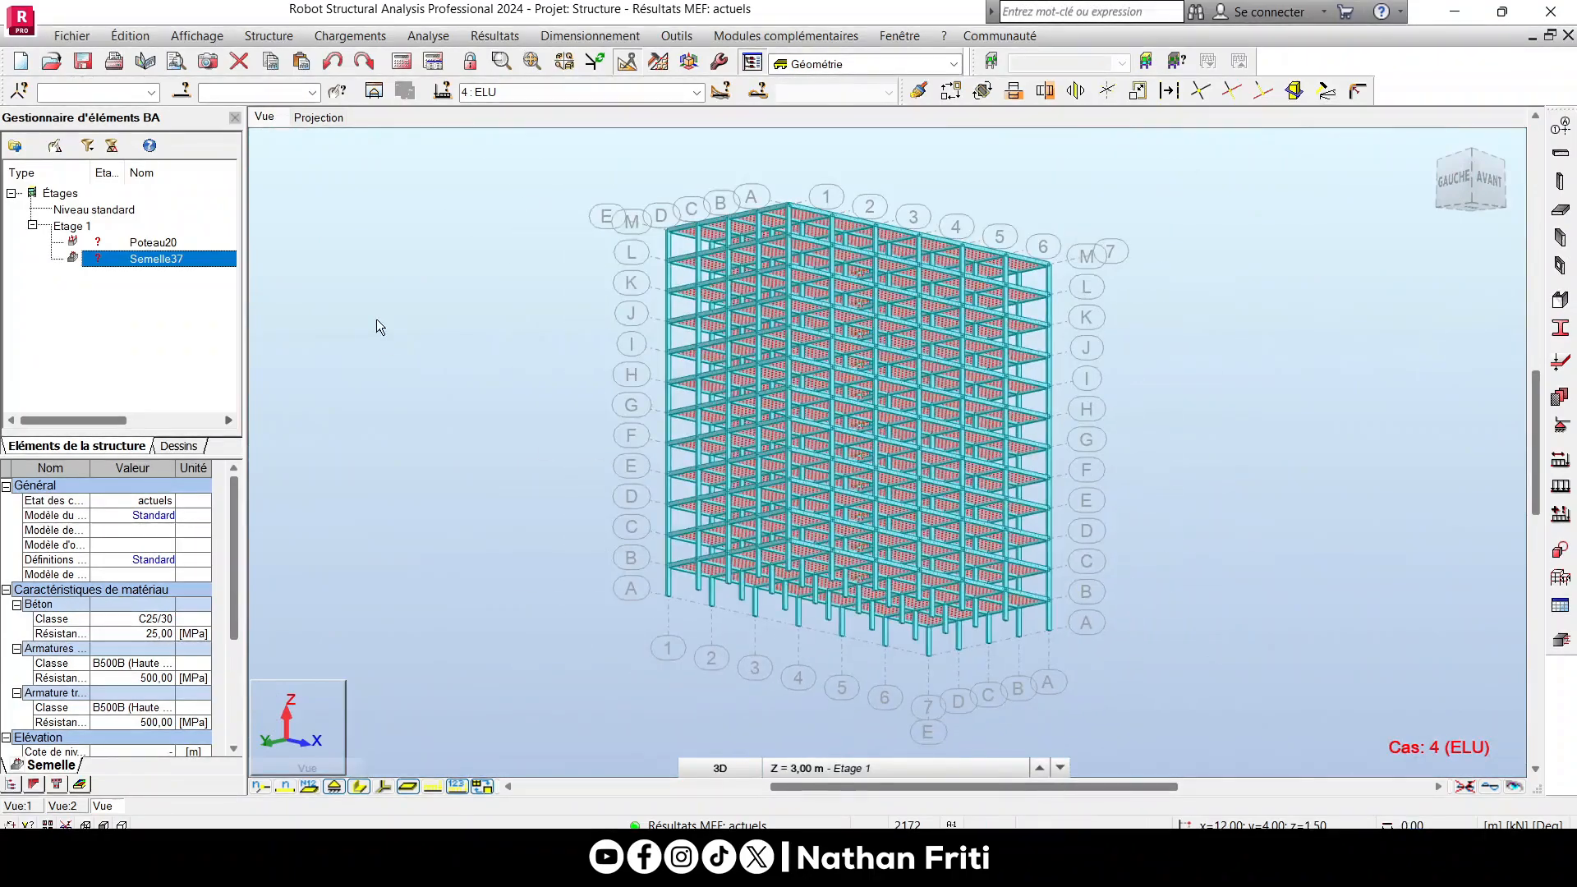
Select node 37, isolate it in a new view window and select its support there.
right_click(376, 319)
left_click(360, 403)
left_click_drag(486, 503, 416, 282)
right_click(396, 317)
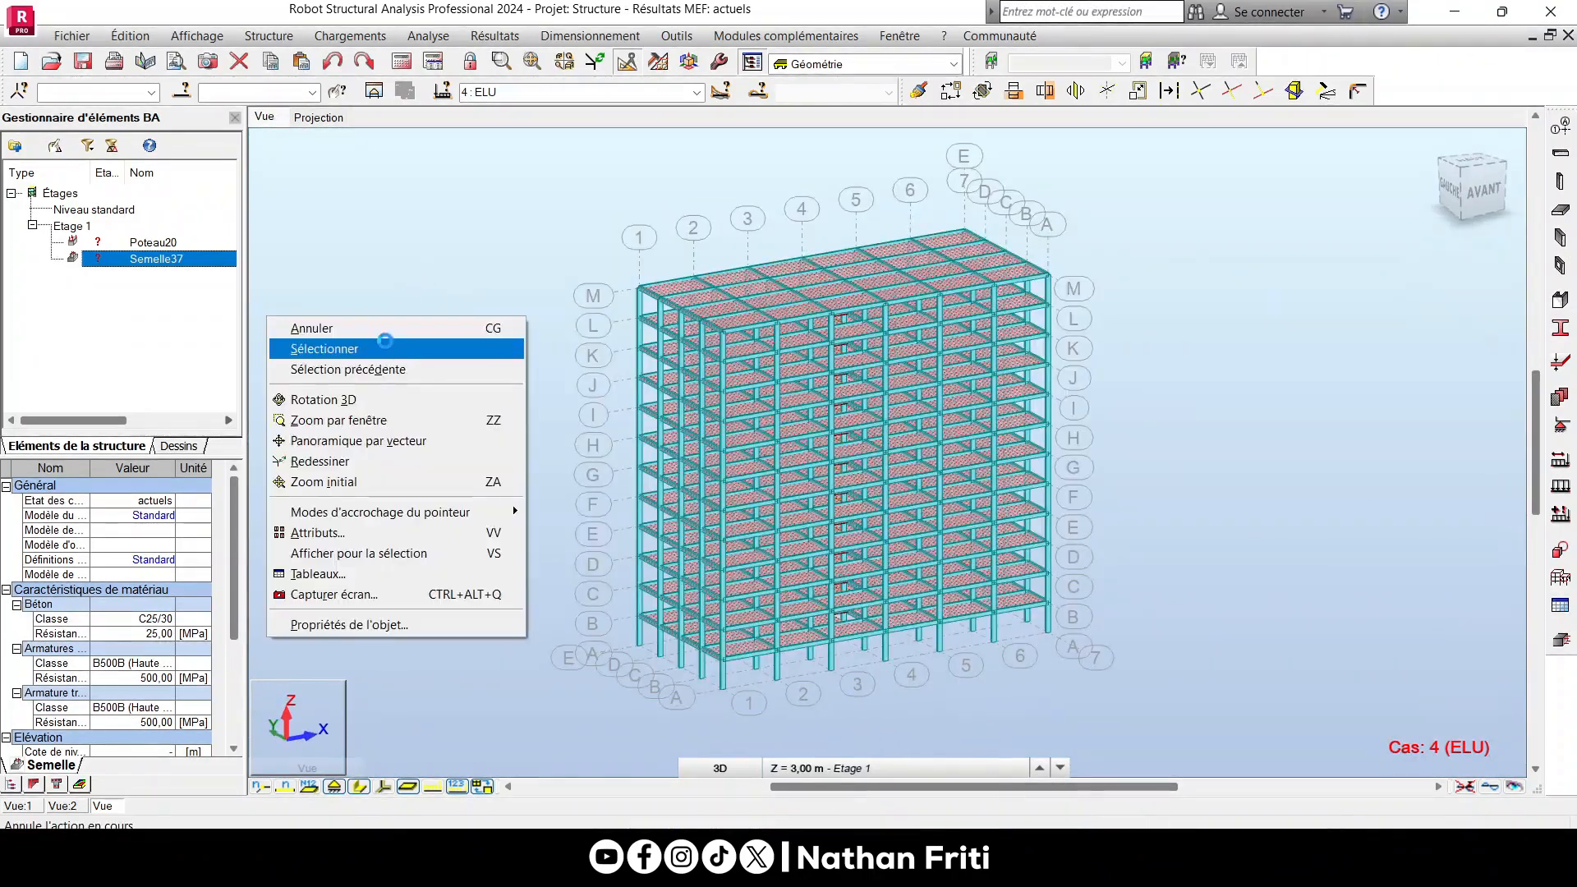
left_click(384, 346)
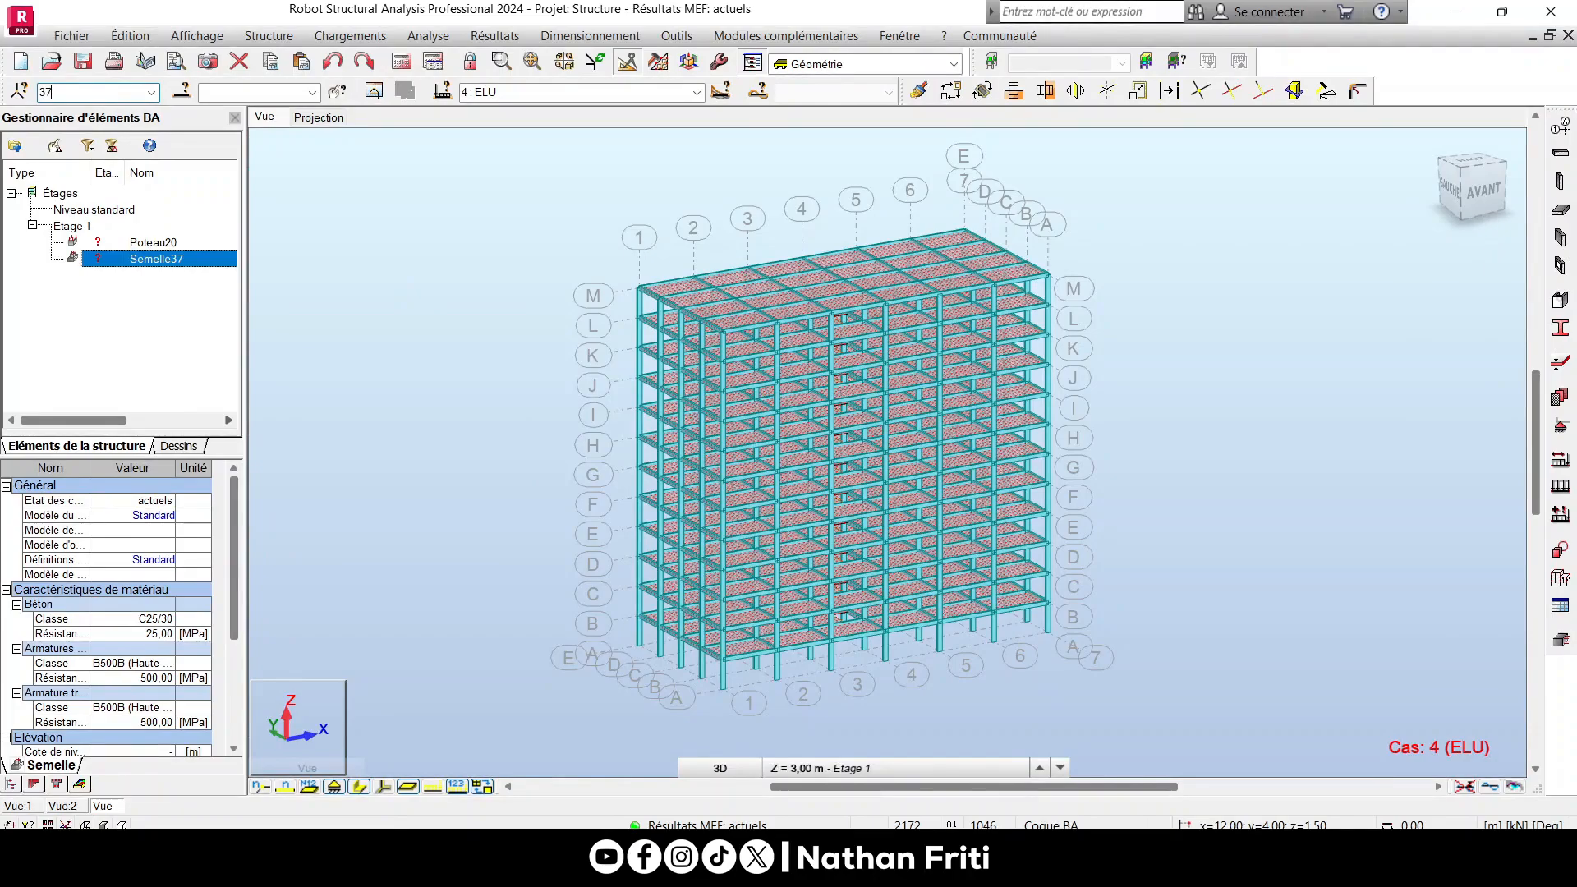
left_click(405, 90)
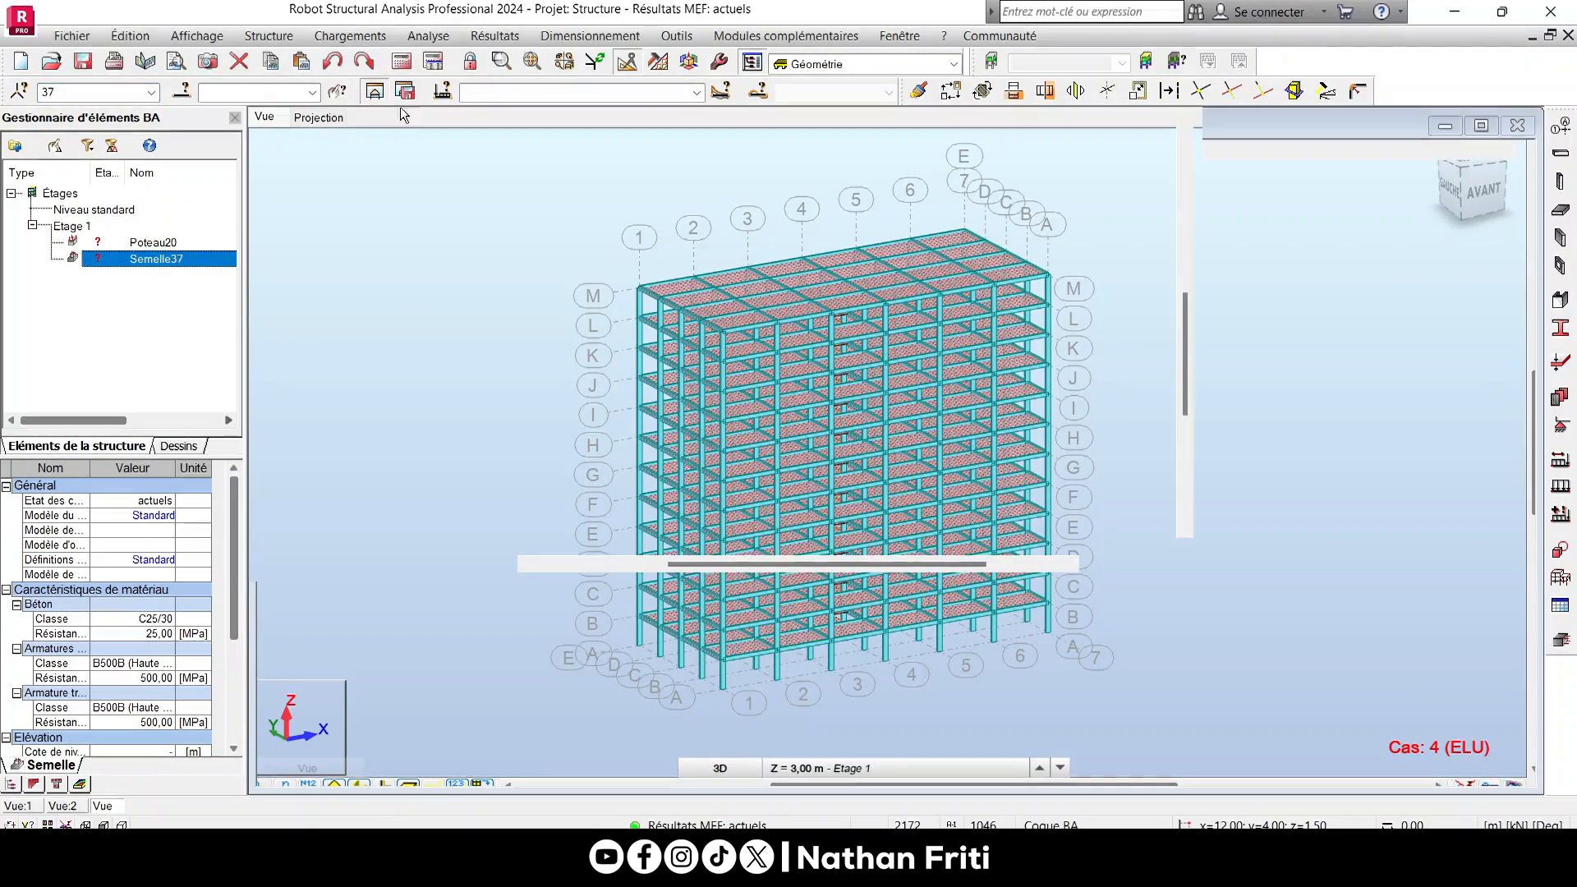
scroll(687, 460, "up", 3)
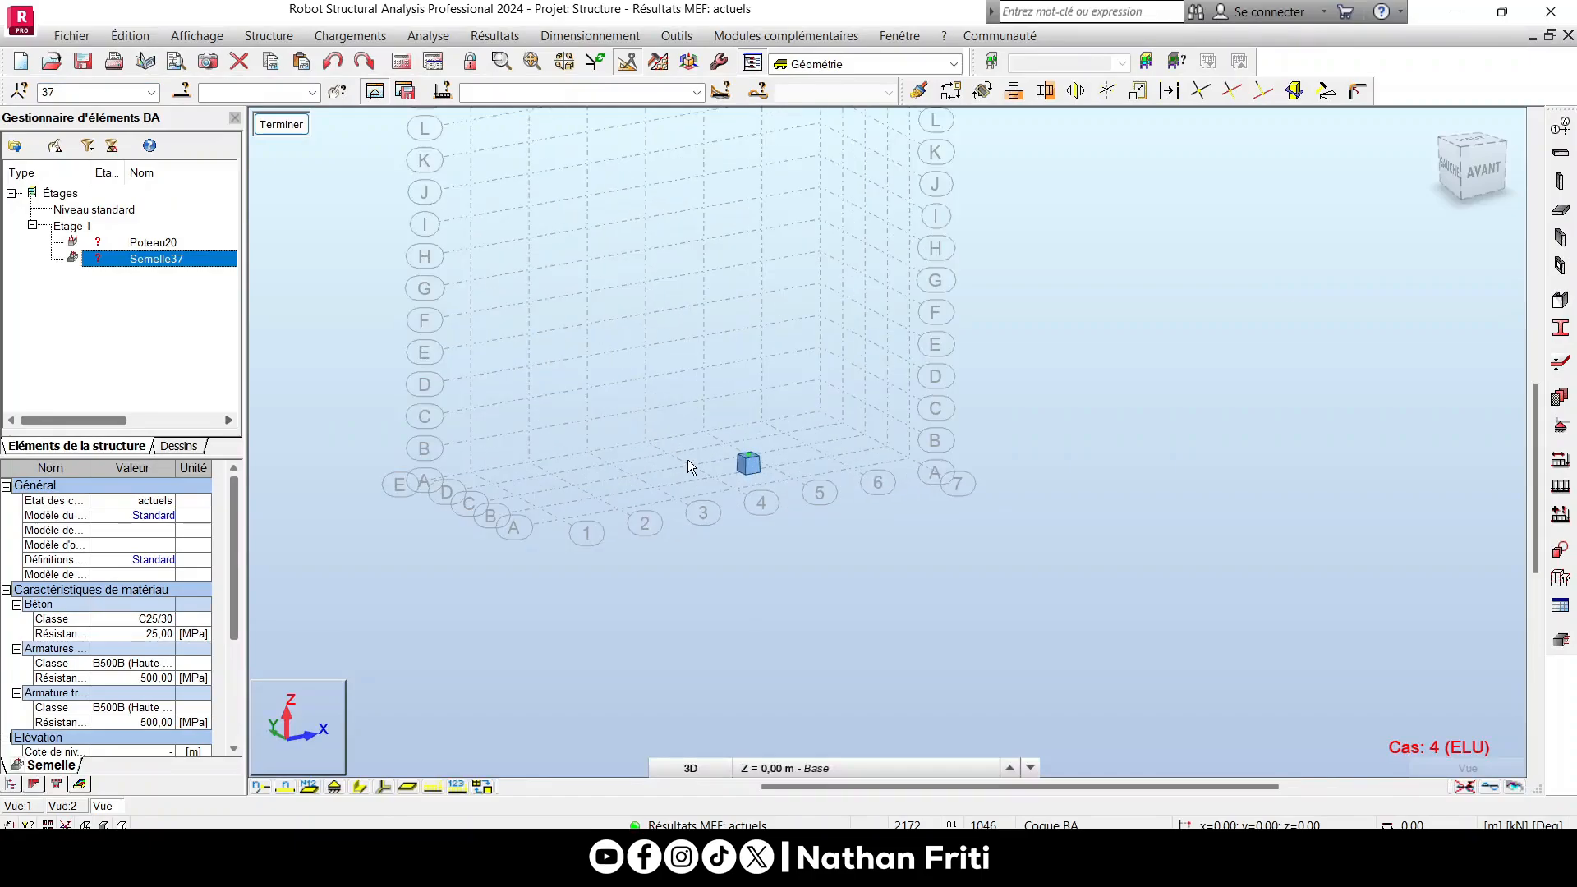
scroll(936, 563, "up", 1)
left_click_drag(940, 563, 600, 371)
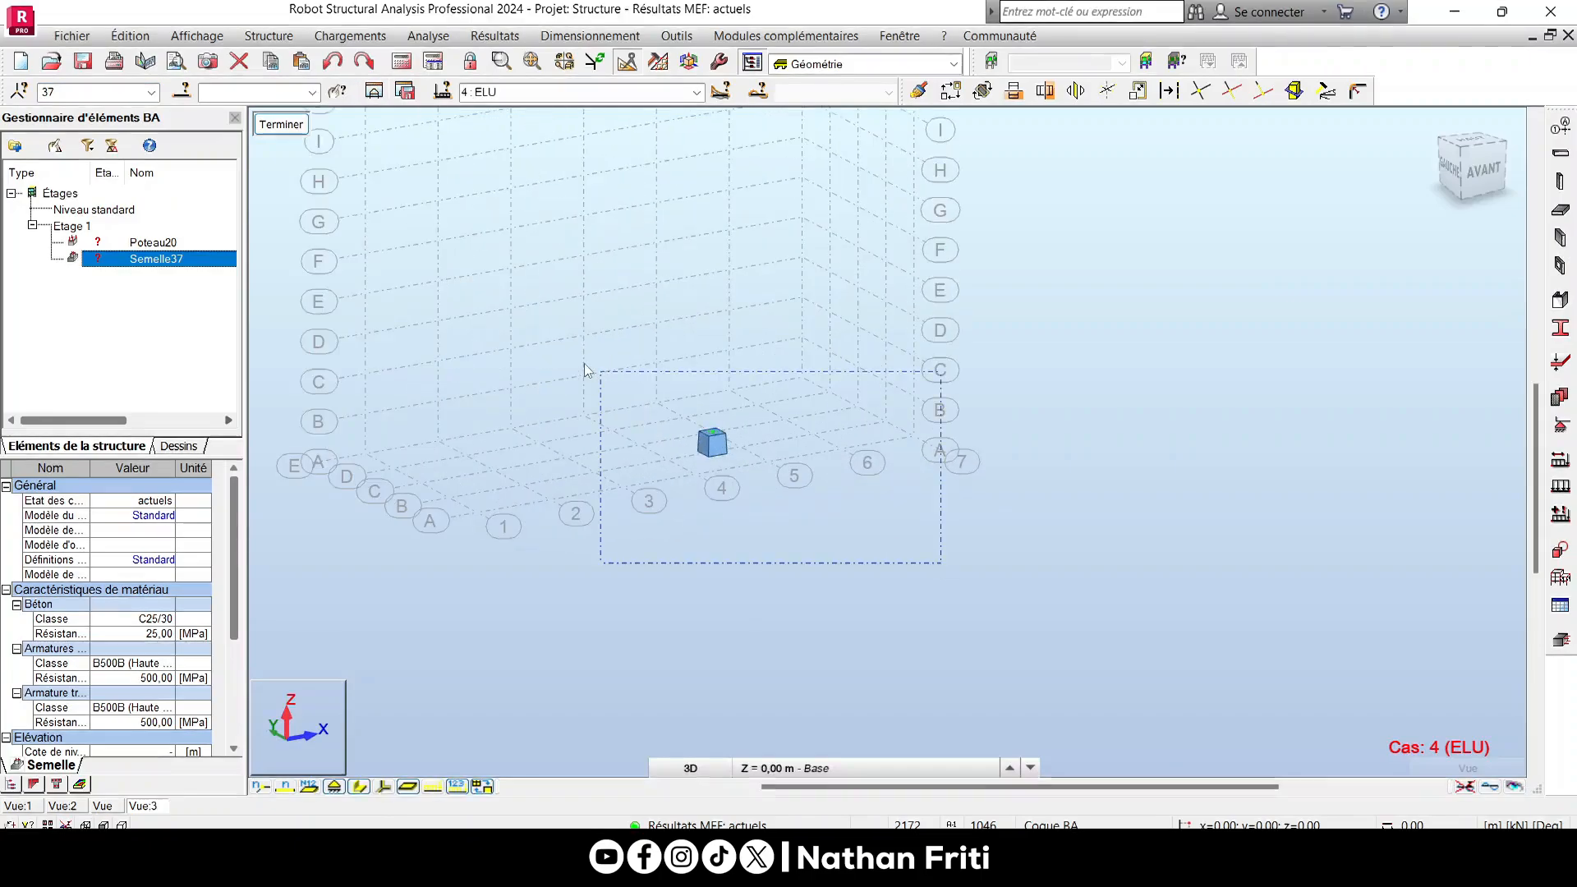
Send the selected support to real RC element reinforcement design as a footing, using manual combinations 3 ELS and 4 ELU.
left_click(567, 36)
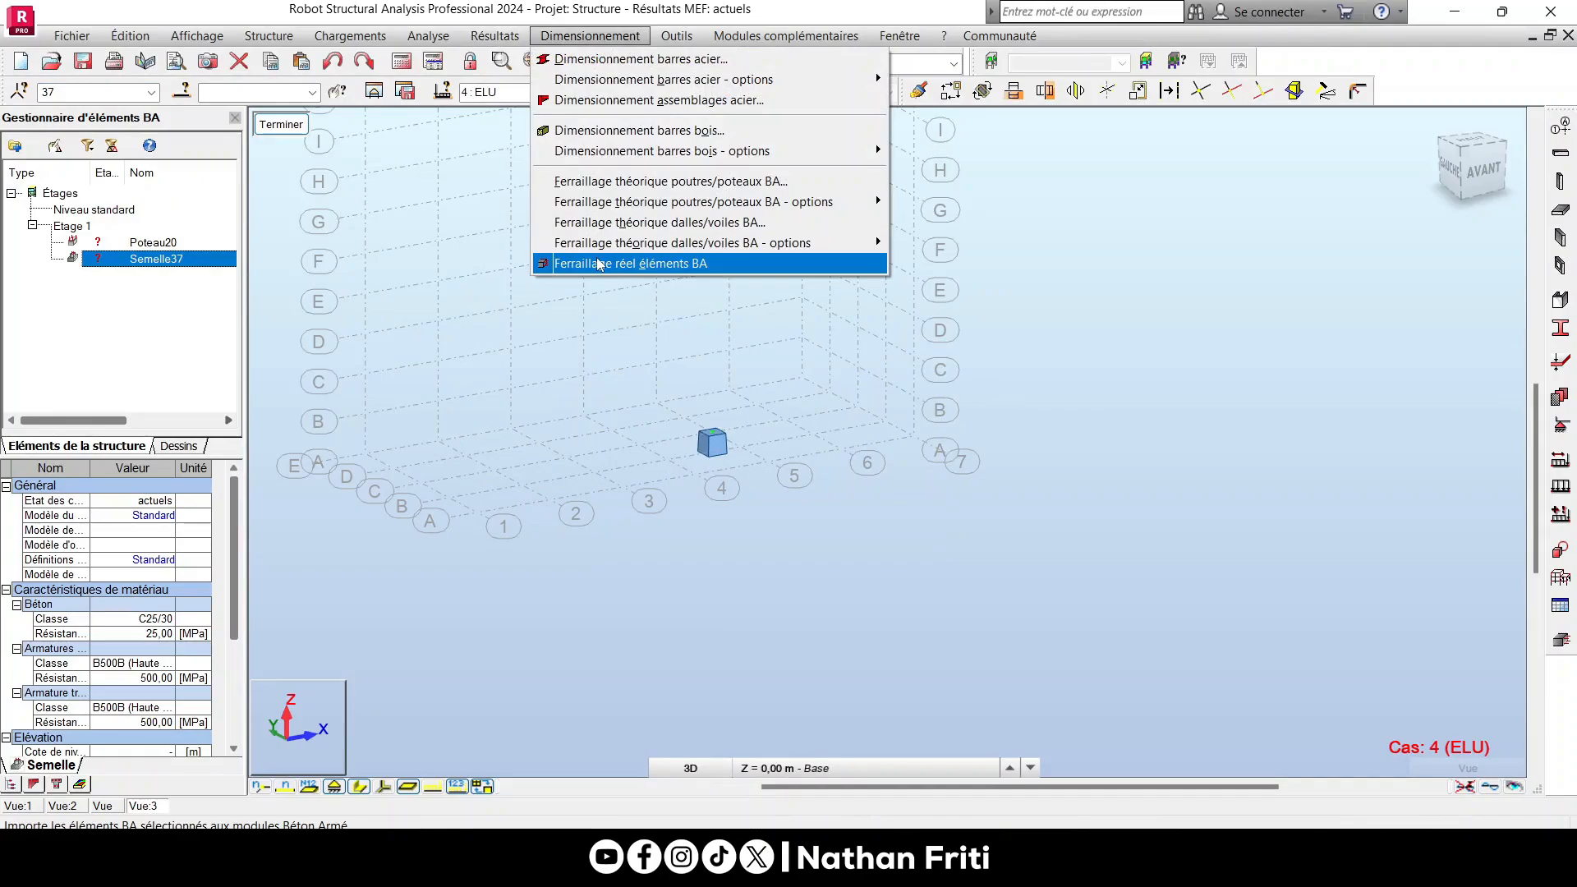
left_click(599, 264)
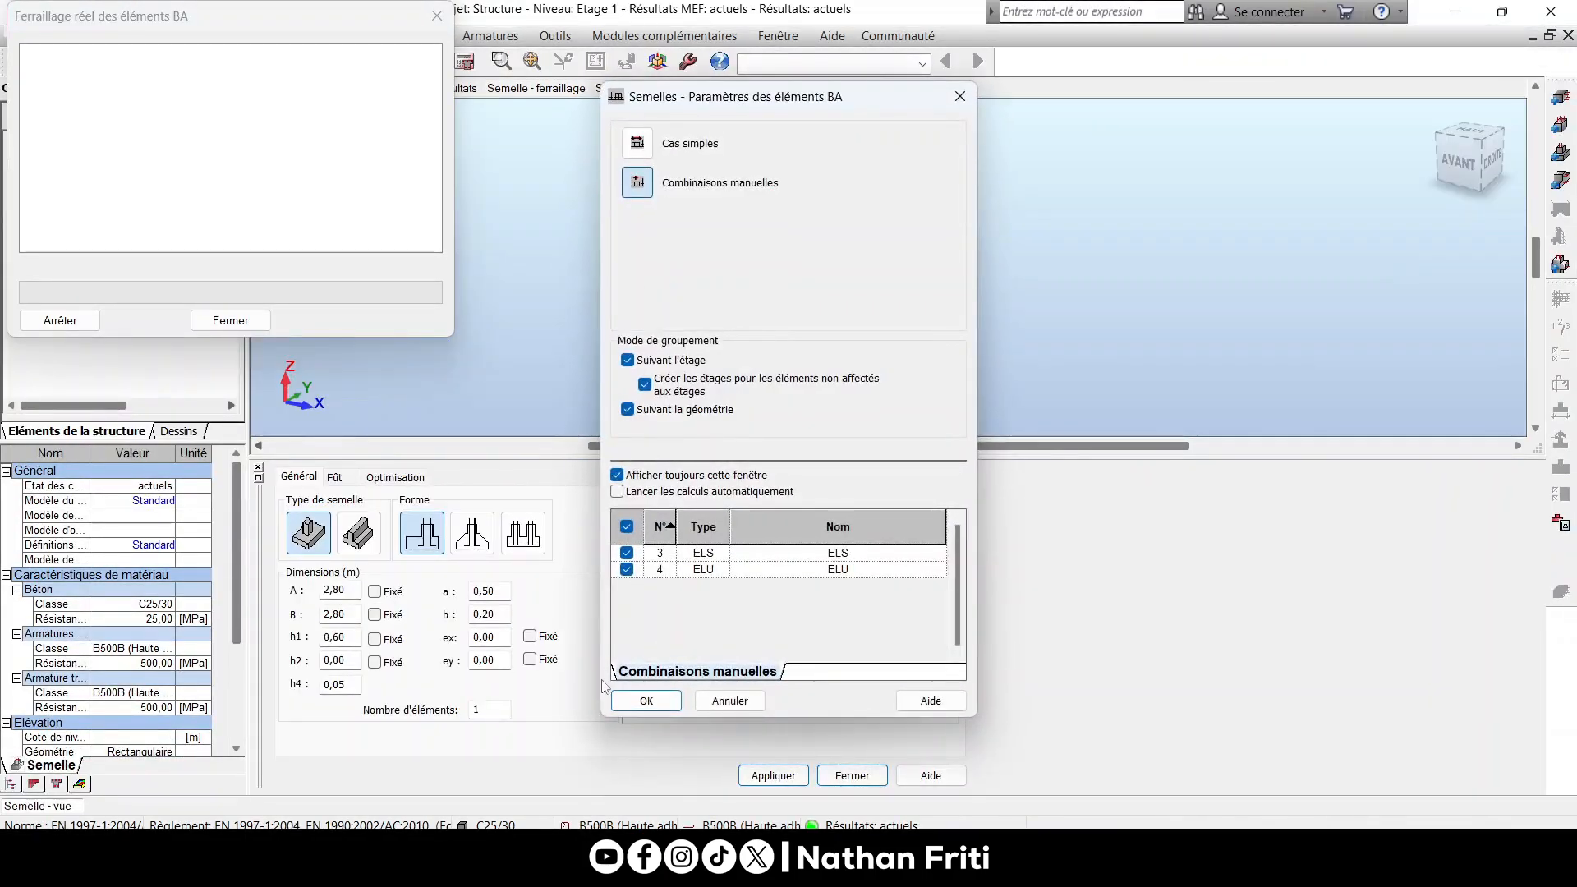
left_click(642, 699)
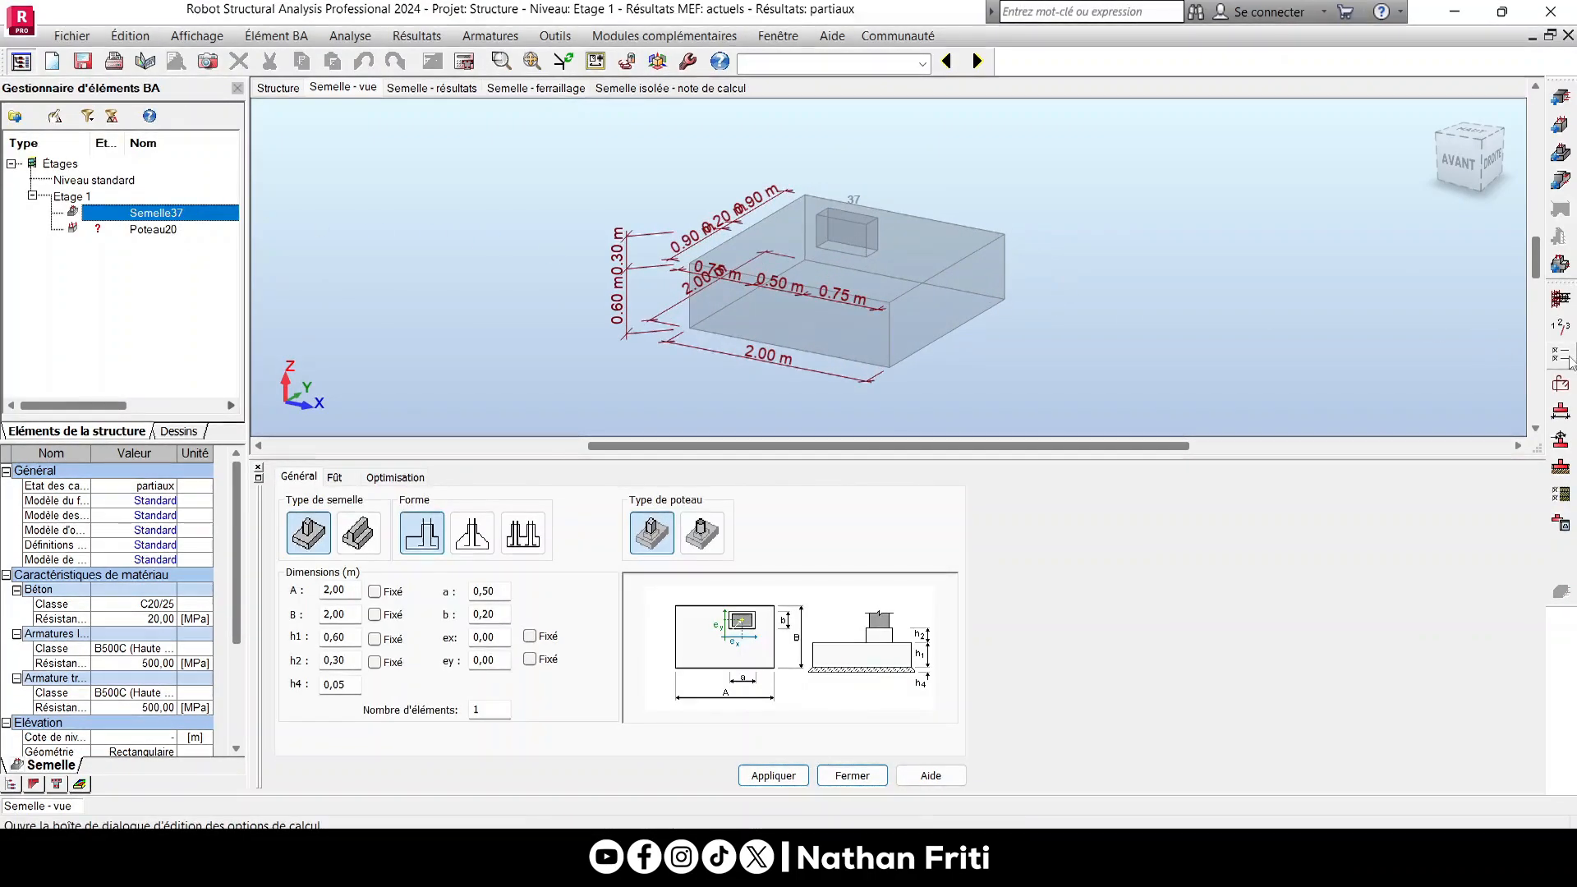
Set the storey parameters to environment class XC1, choose the structure class and confirm.
left_click(1560, 328)
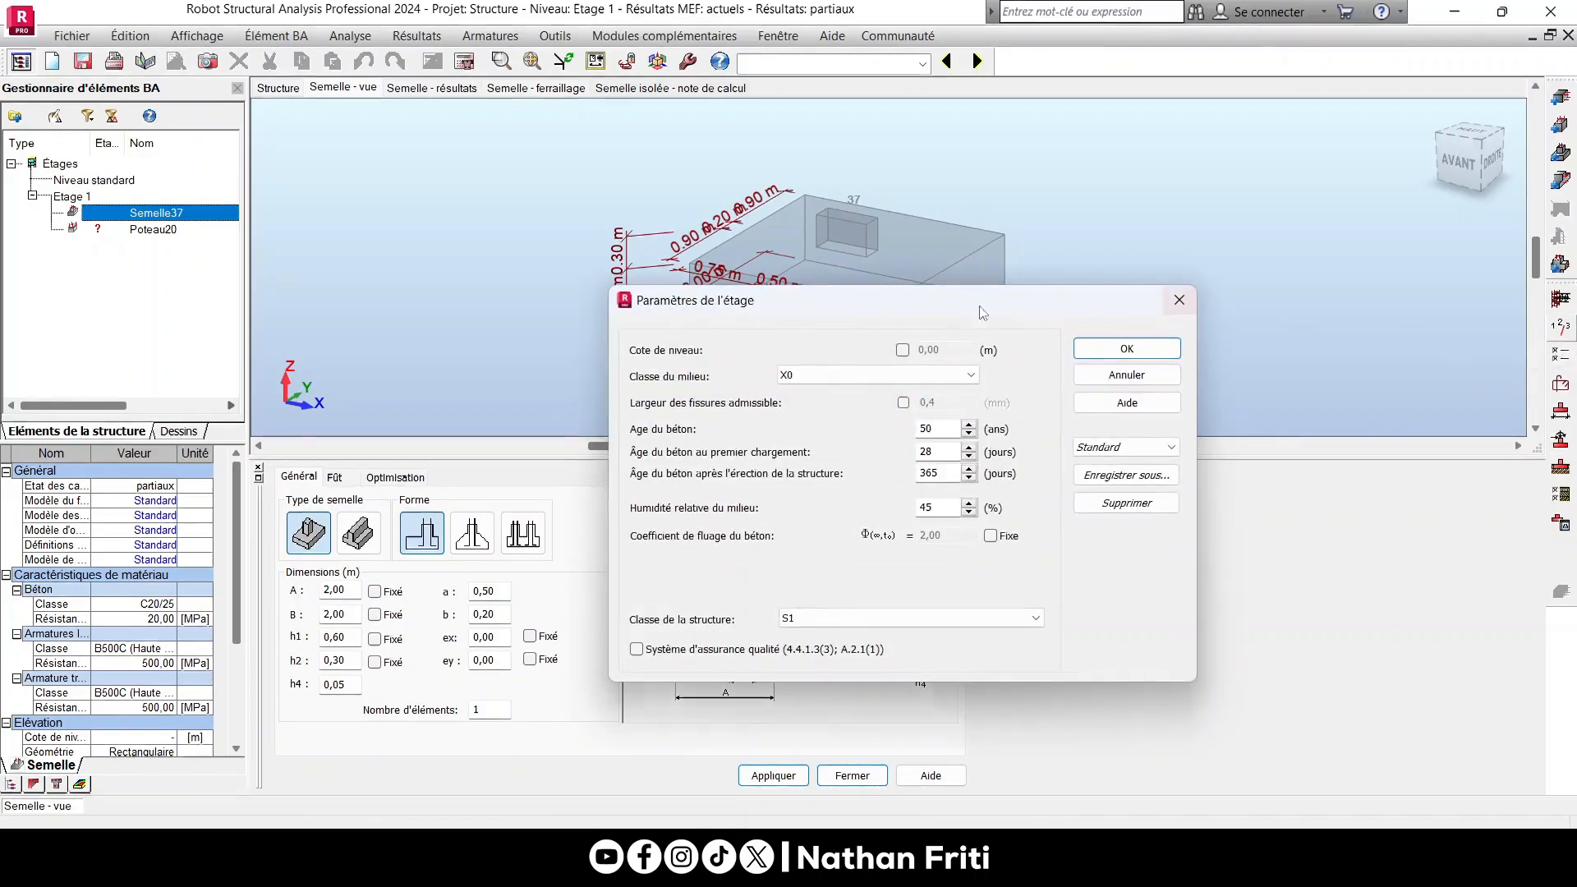
left_click(949, 375)
left_click(951, 409)
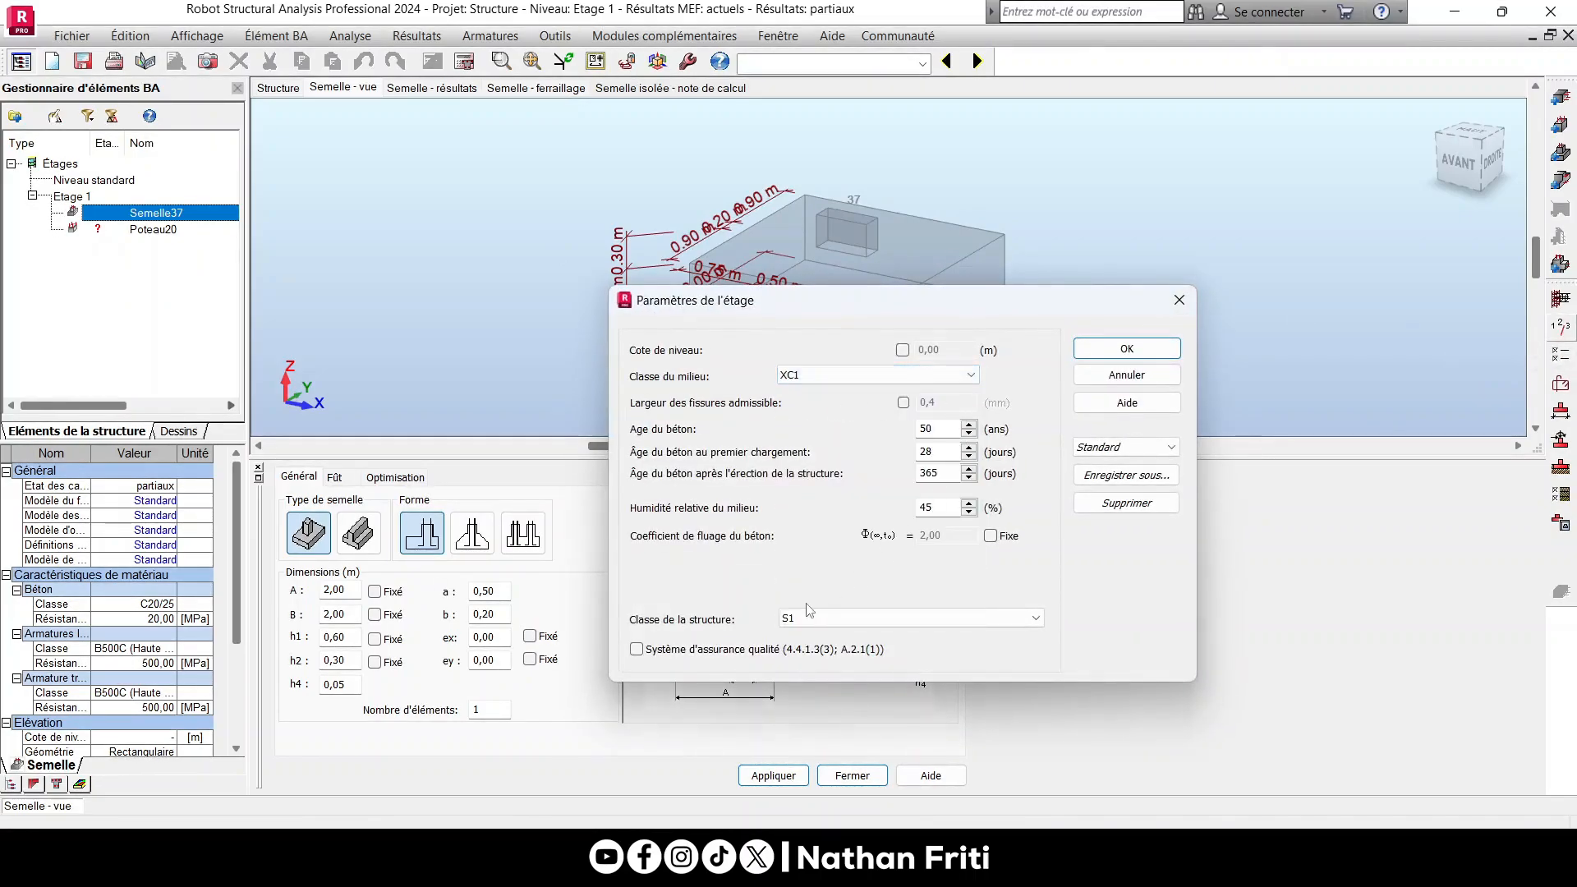
left_click(903, 618)
left_click(904, 680)
left_click(1126, 349)
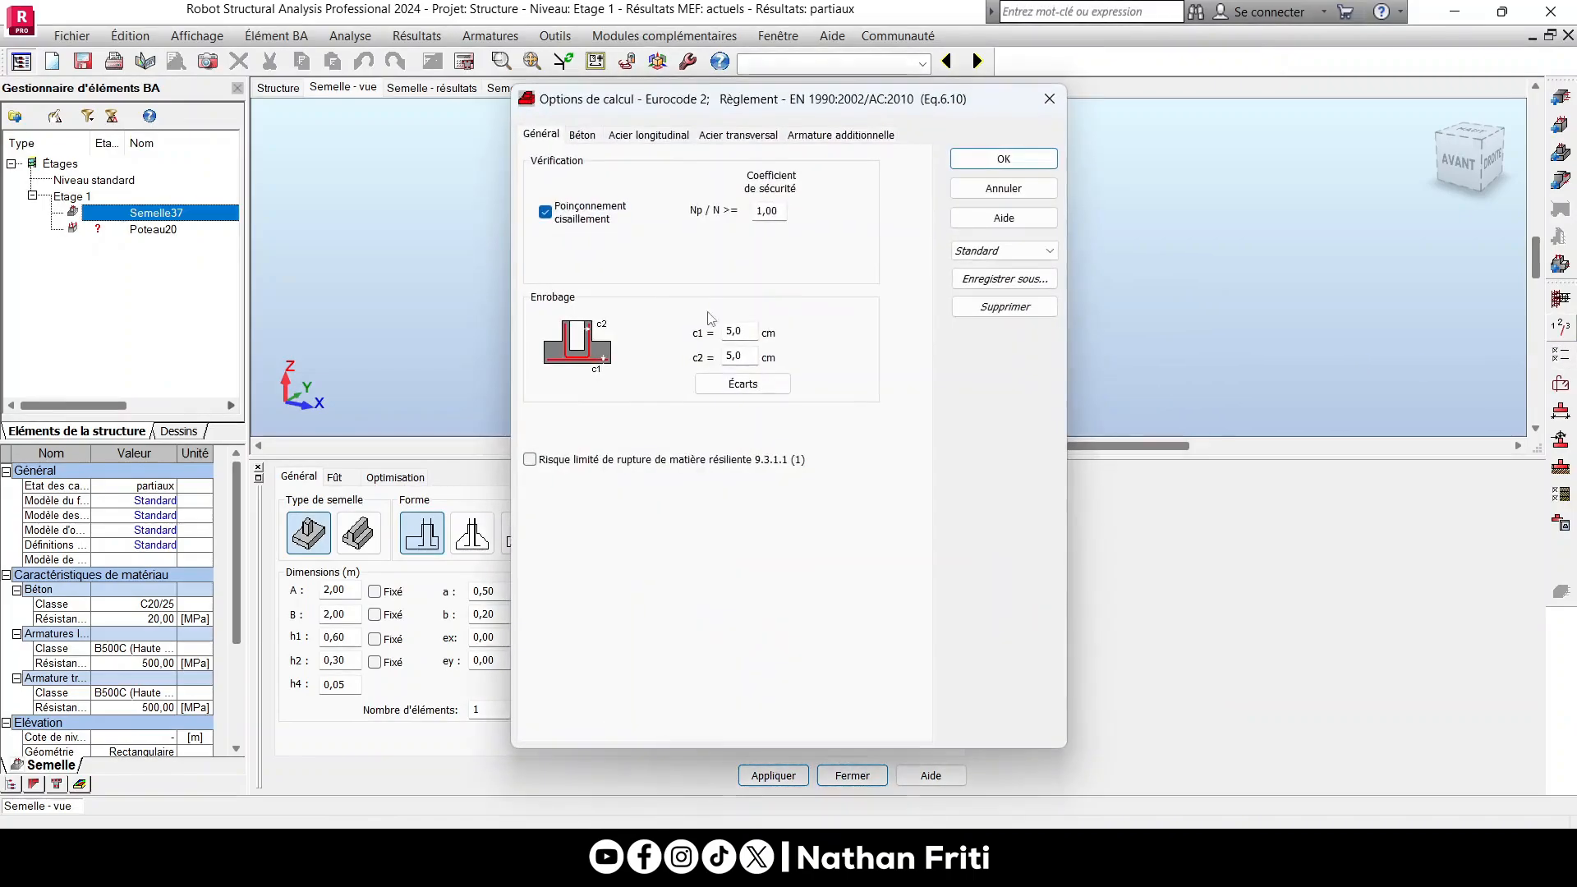
Set the footing's concrete to C25/30 in the calculation options.
left_click(583, 135)
left_click(649, 135)
left_click(582, 135)
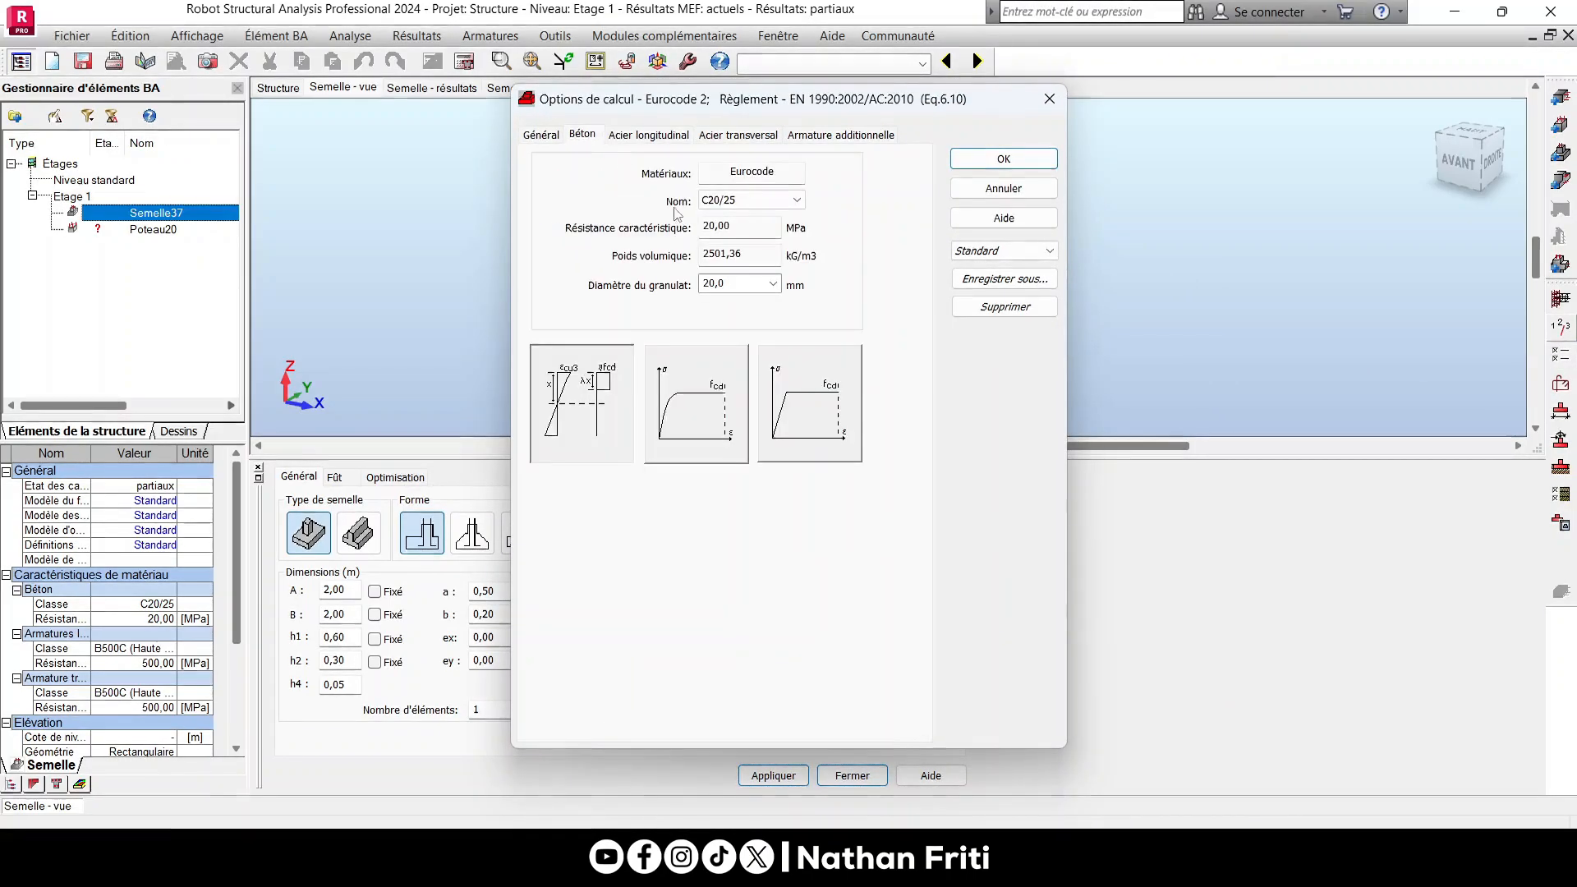
left_click(731, 200)
left_click(736, 256)
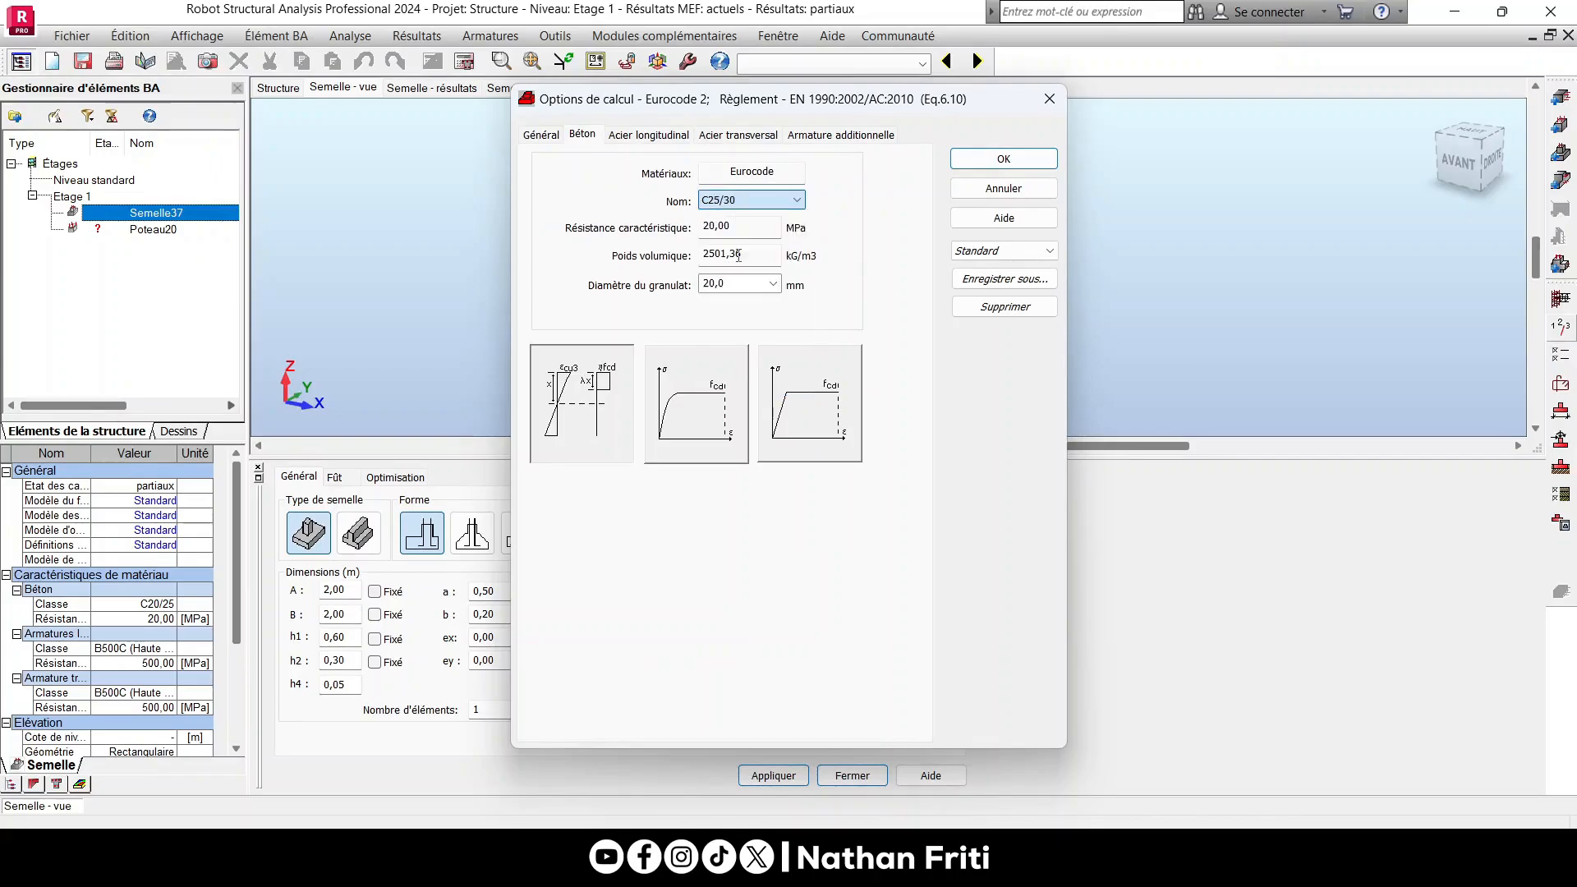
Set the longitudinal steel to class B500B and enable all bar diameters, including 6 mm.
left_click(649, 134)
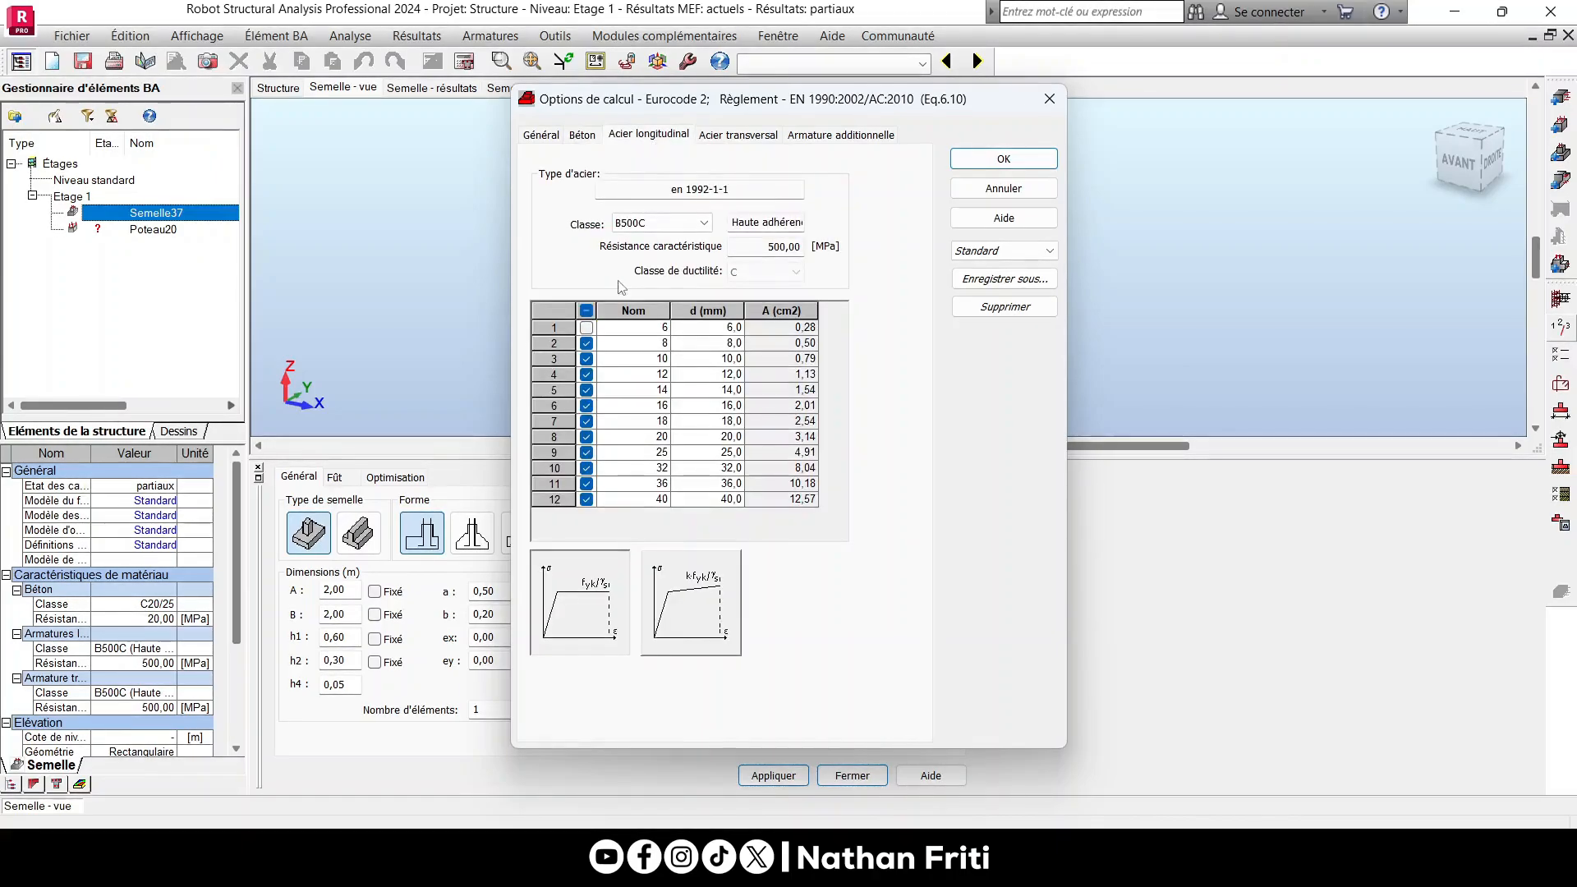
left_click_drag(592, 311, 589, 311)
left_click(690, 223)
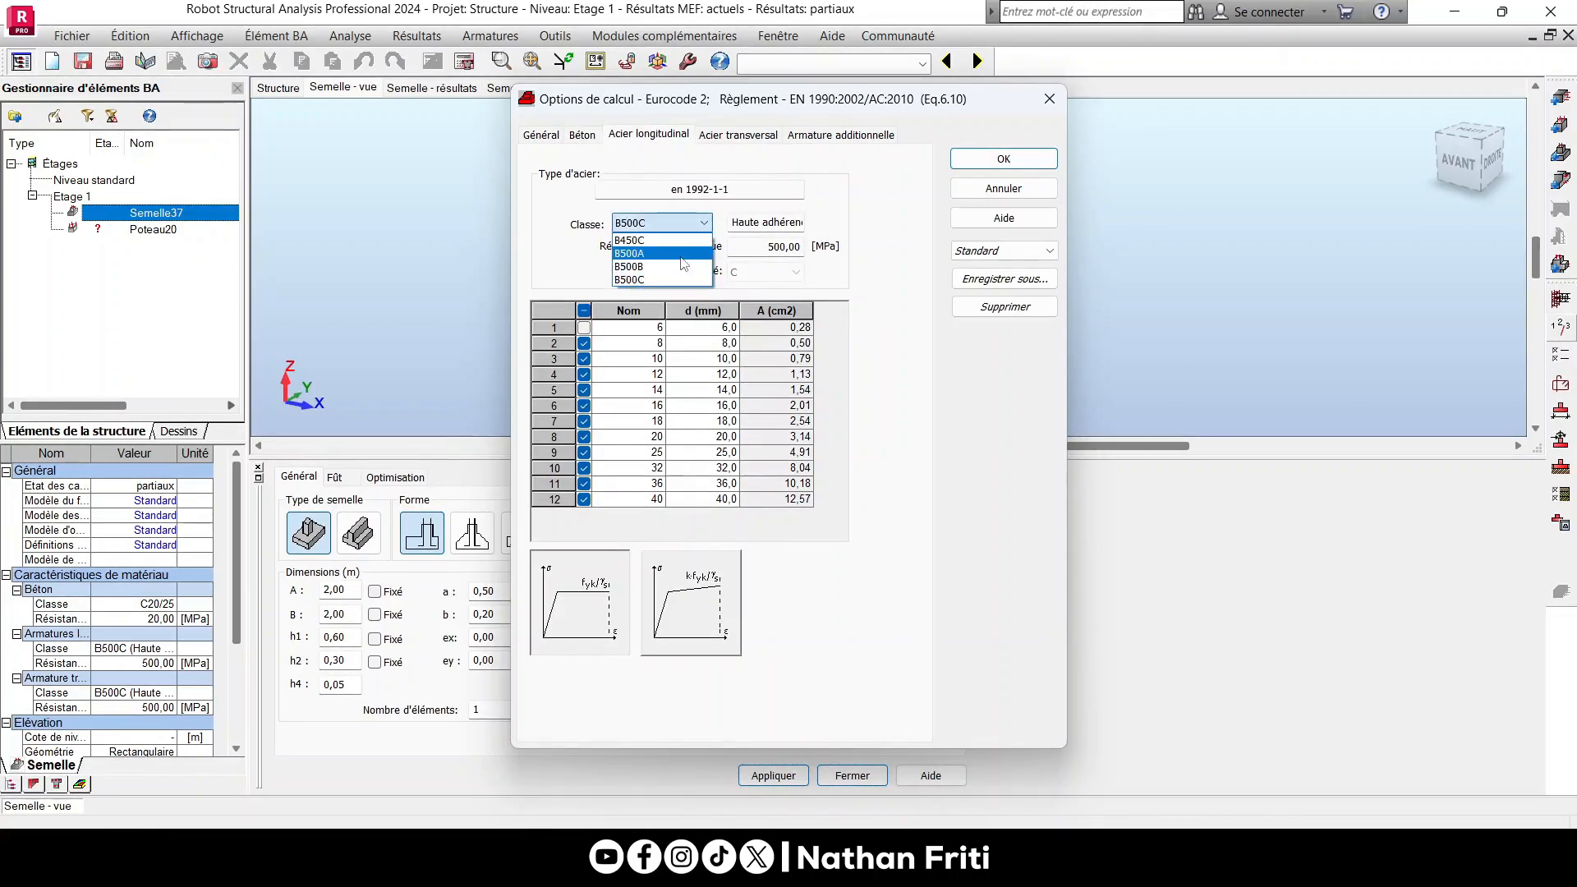
left_click(645, 247)
left_click(584, 327)
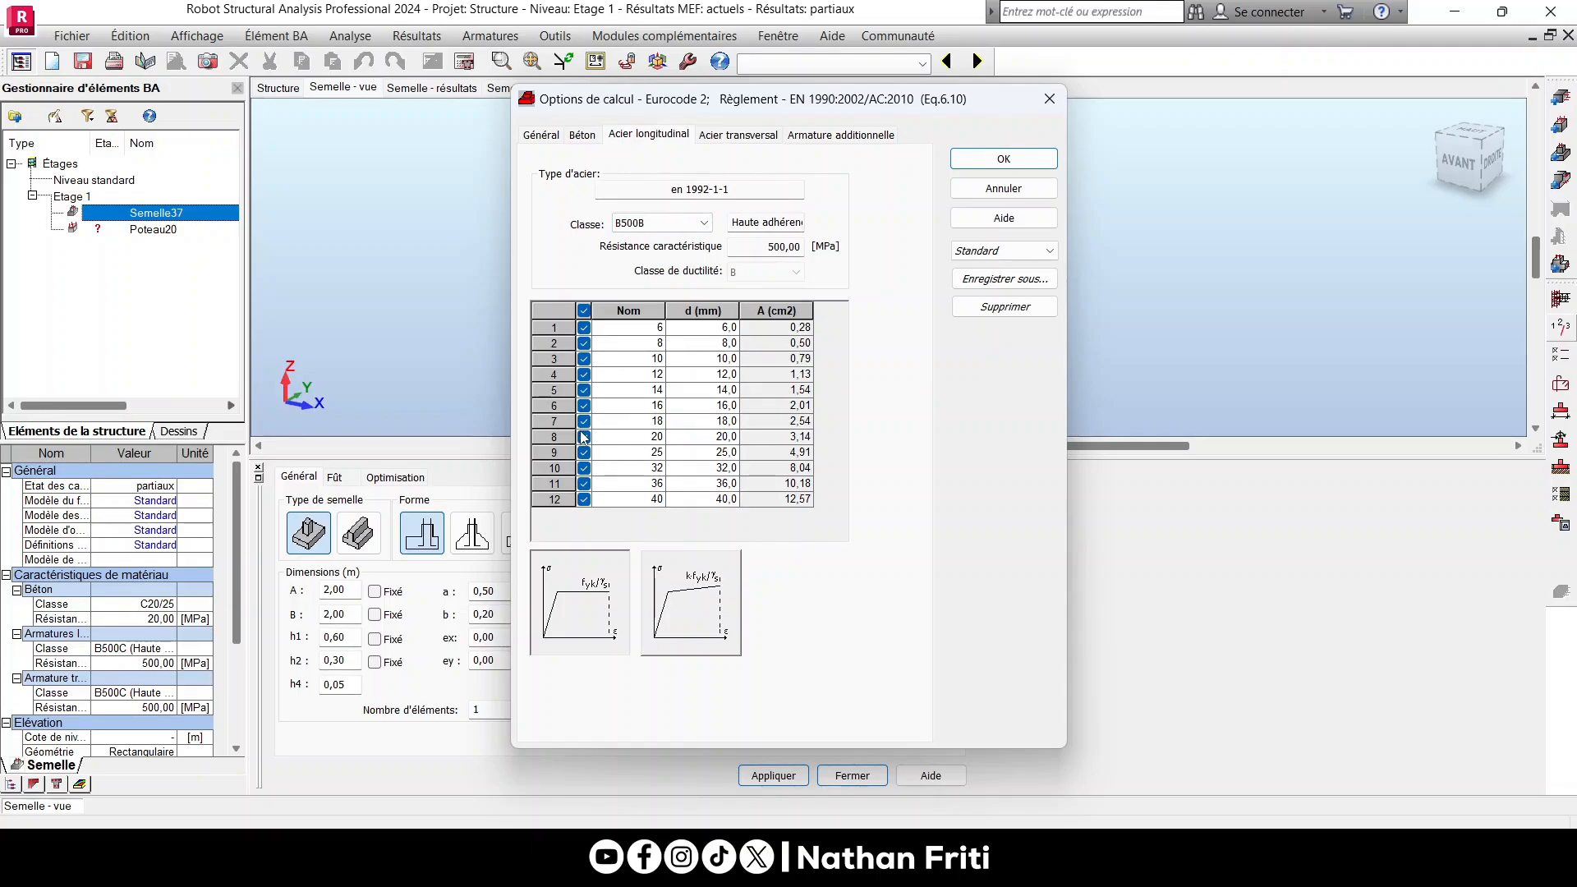
Set the transverse and additional reinforcement to B500B steel, enable all additional bar diameters and confirm the calculation options.
left_click(723, 138)
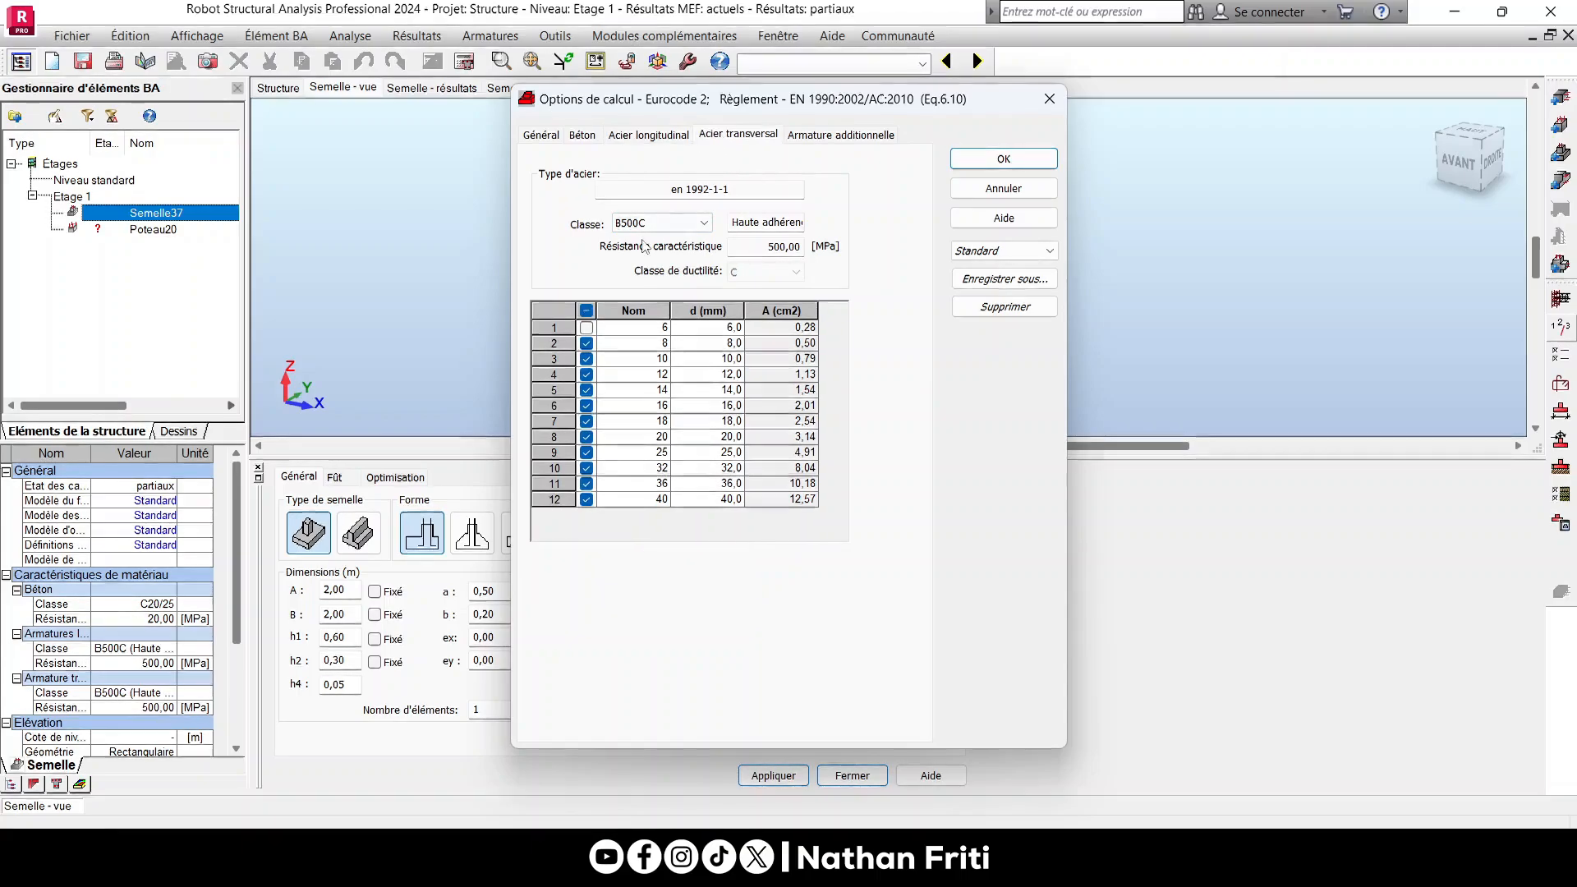
left_click(704, 222)
left_click(645, 273)
left_click(841, 134)
left_click(662, 224)
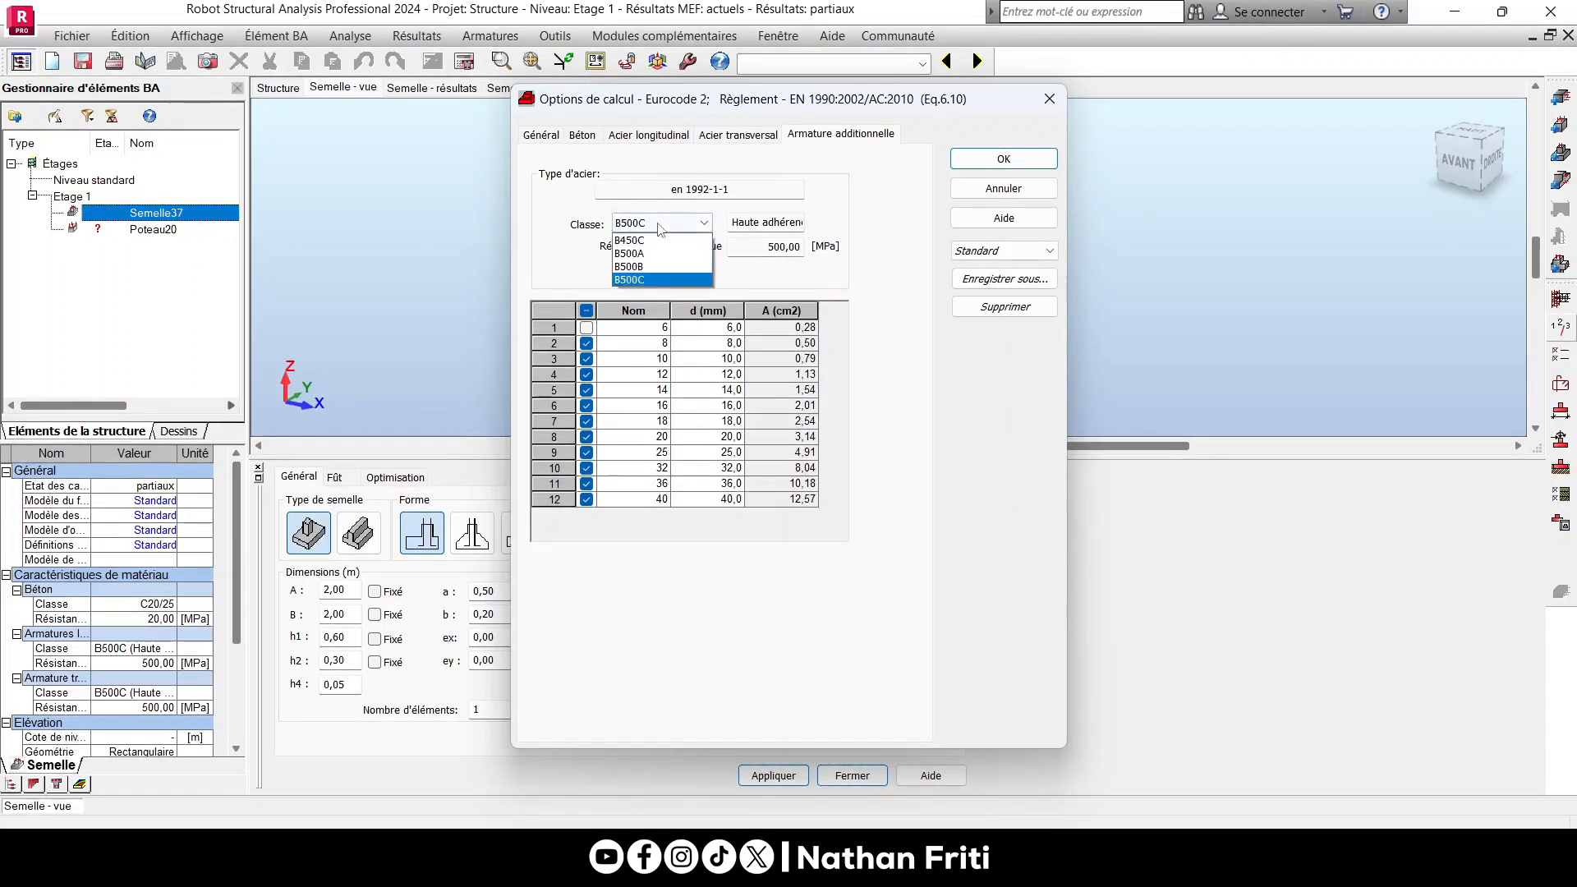
left_click(641, 266)
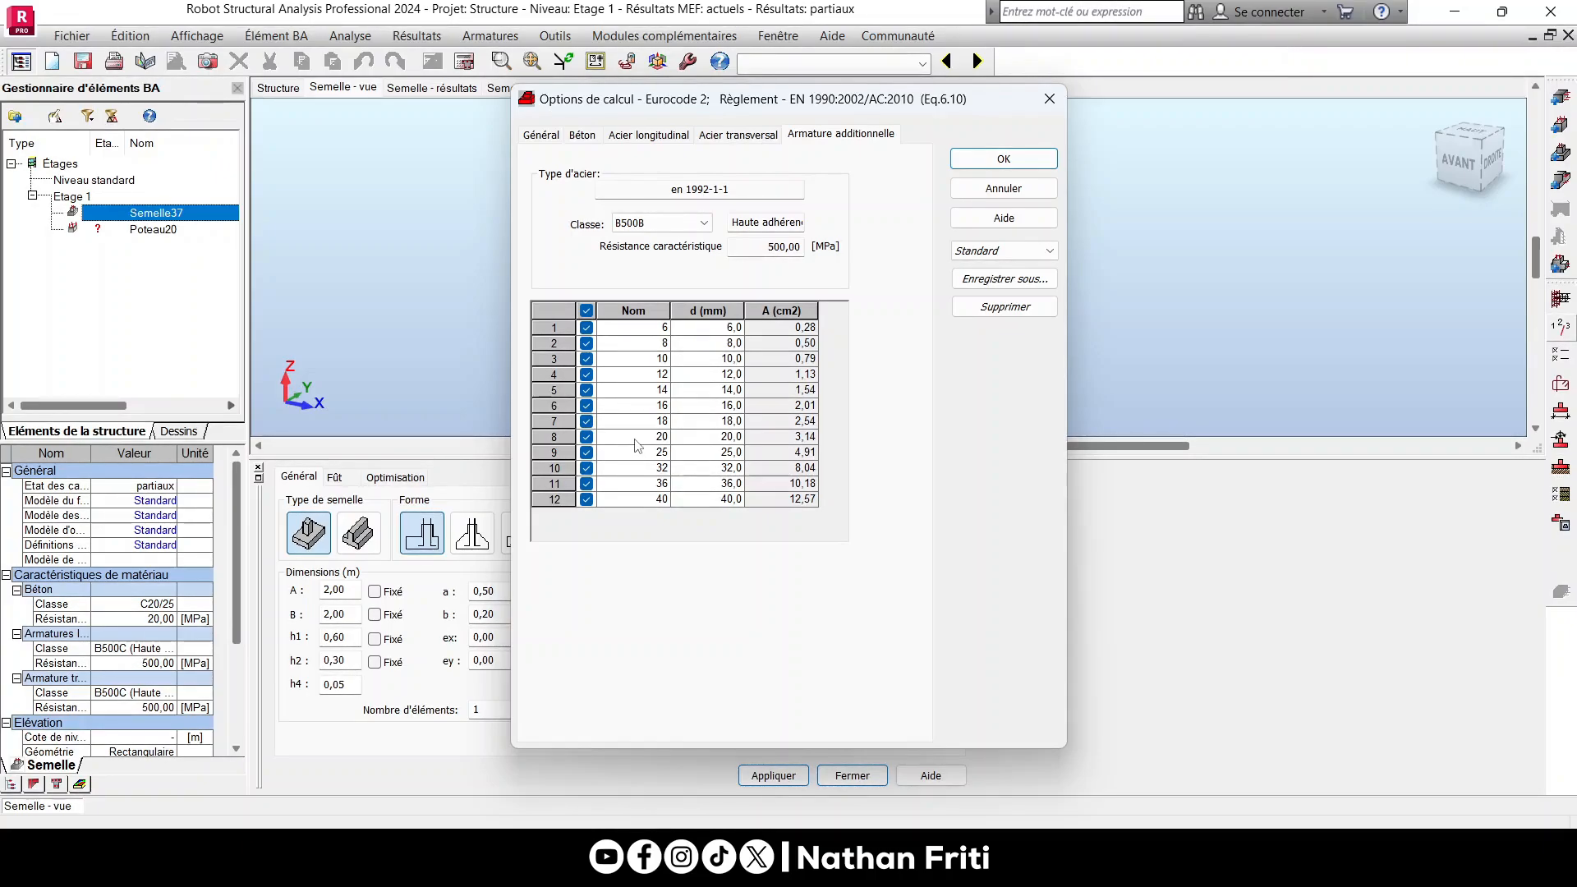
left_click(1019, 157)
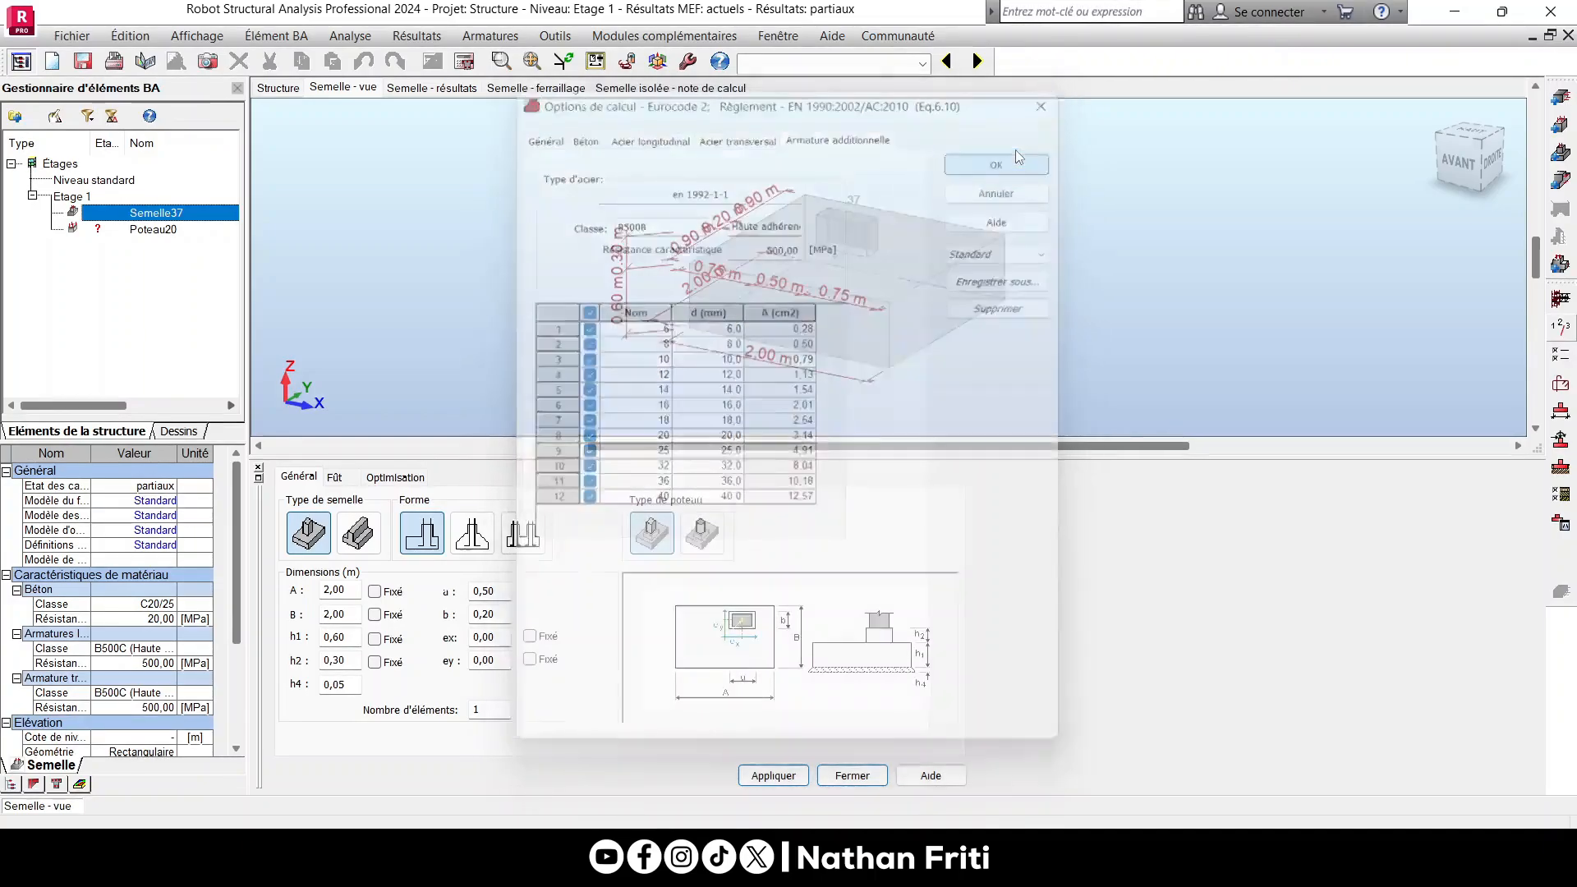
In the footing's reinforcement layout, disable the option limiting hooks to where necessary for the main bars and confirm.
left_click(1544, 387)
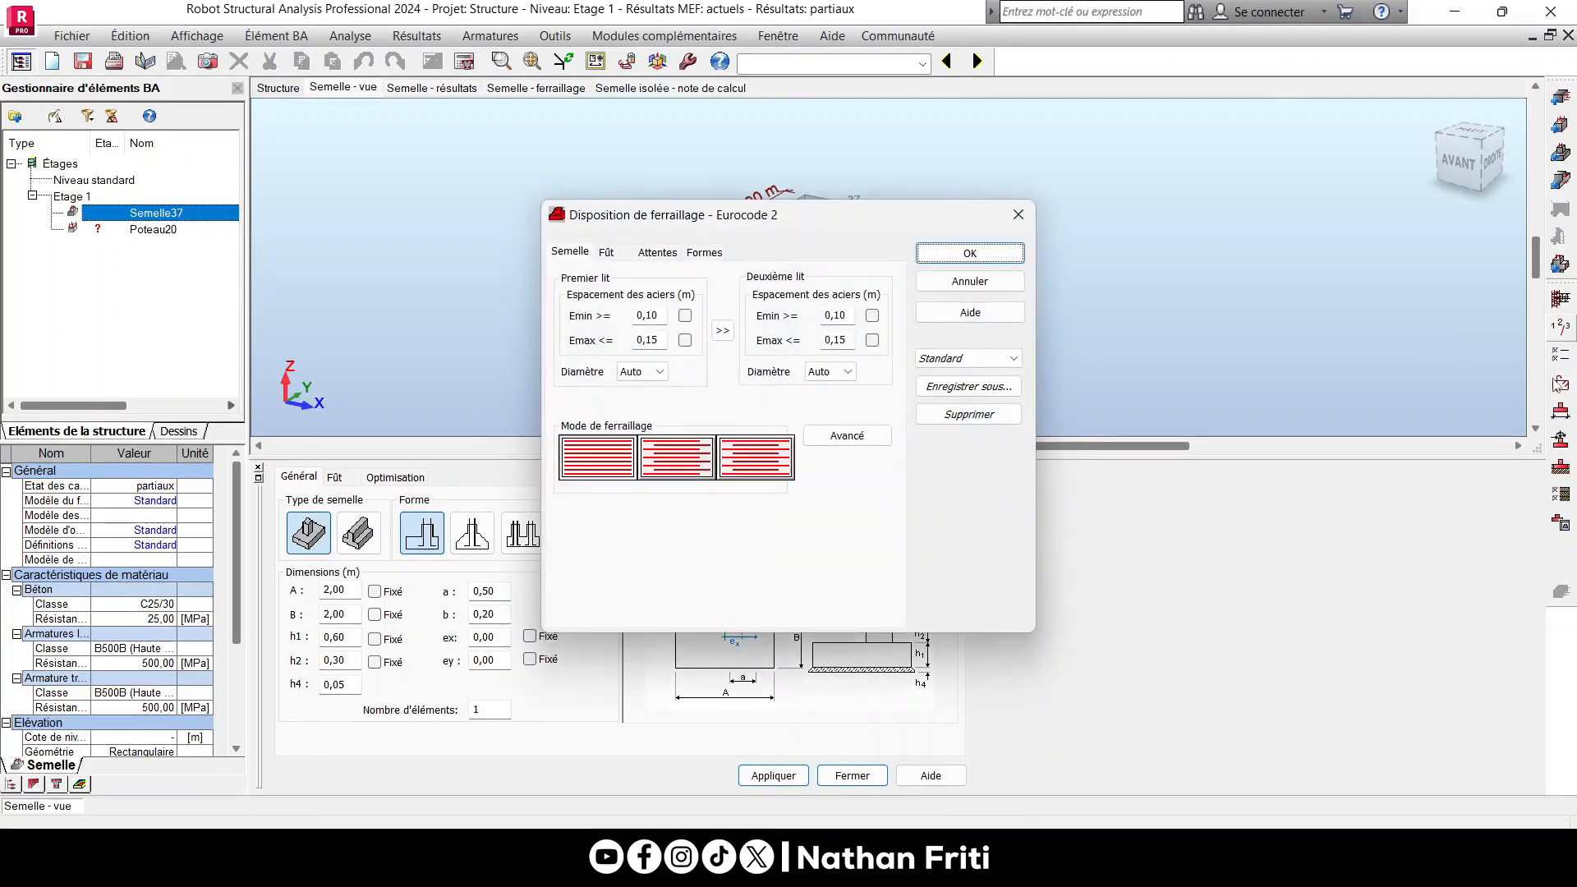
left_click(606, 256)
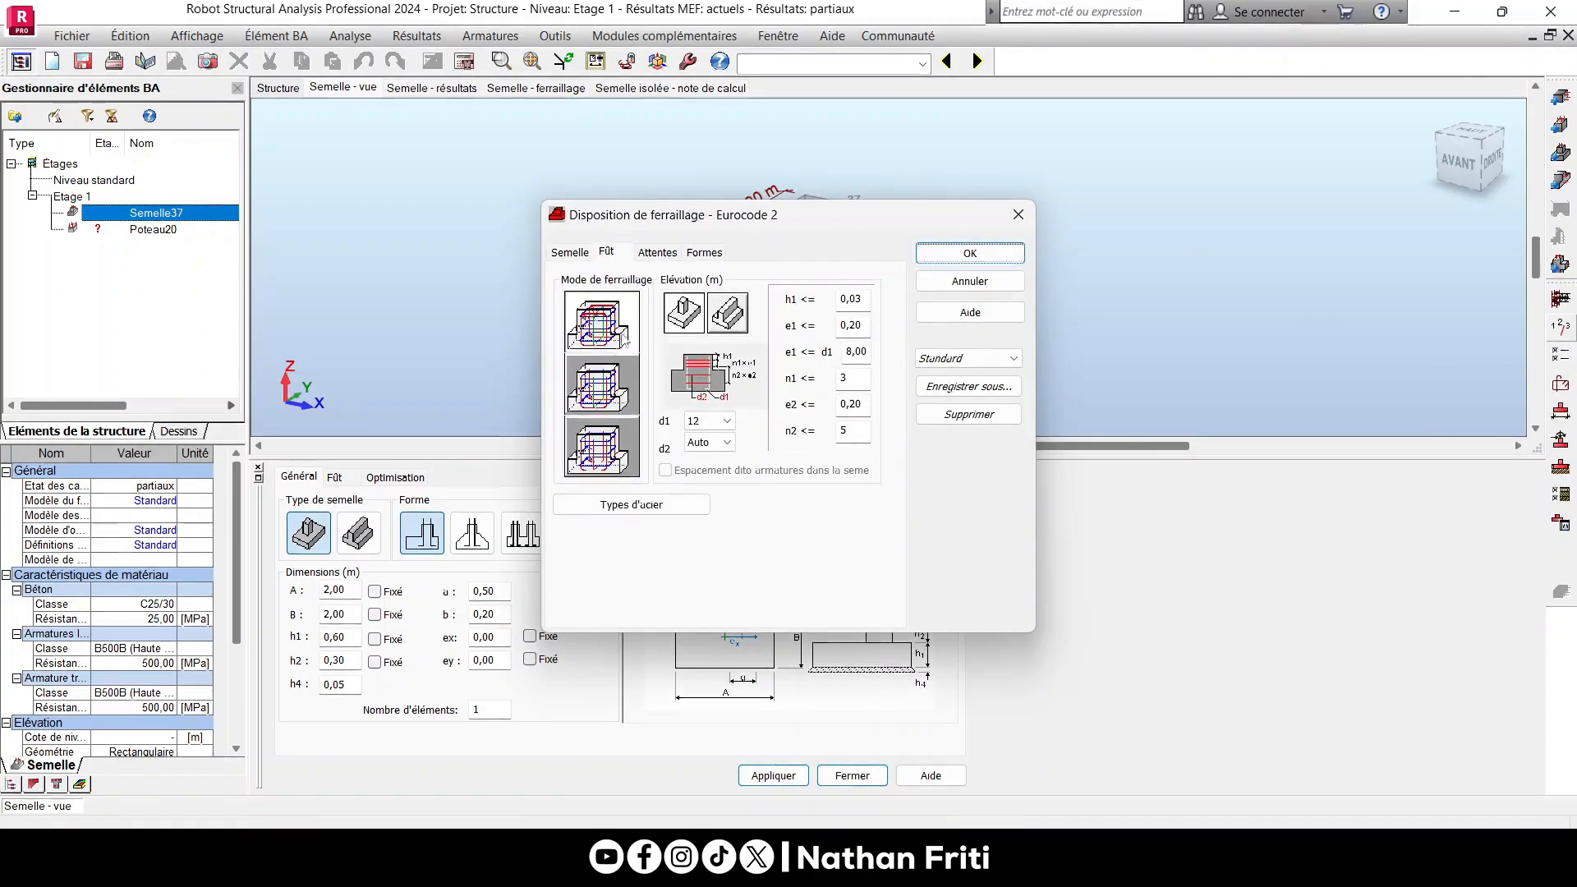
left_click(655, 257)
left_click(707, 254)
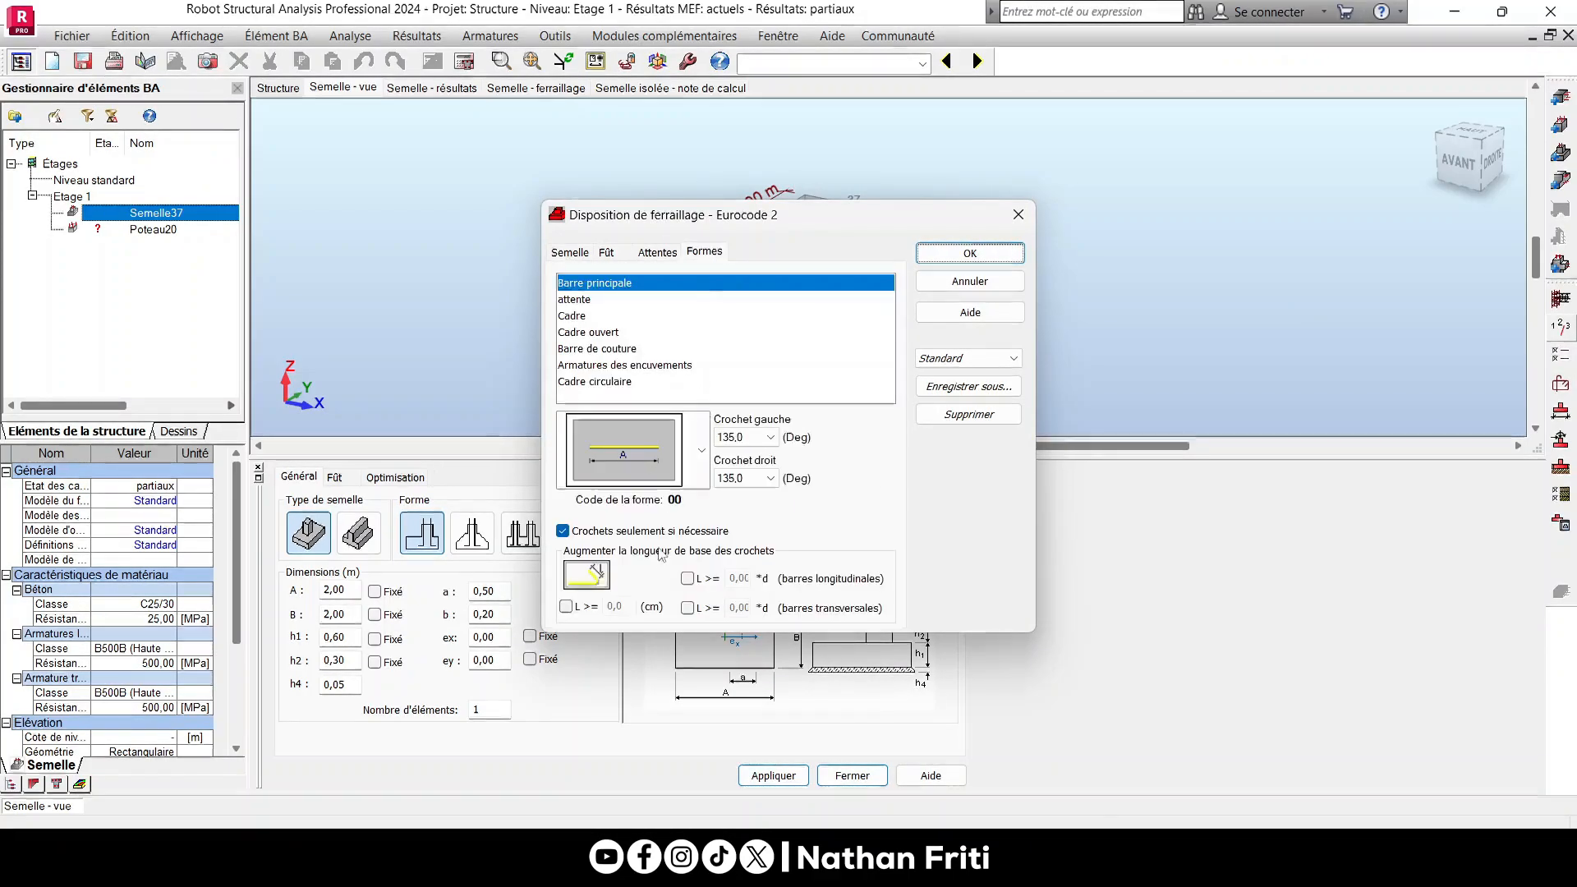
left_click(569, 534)
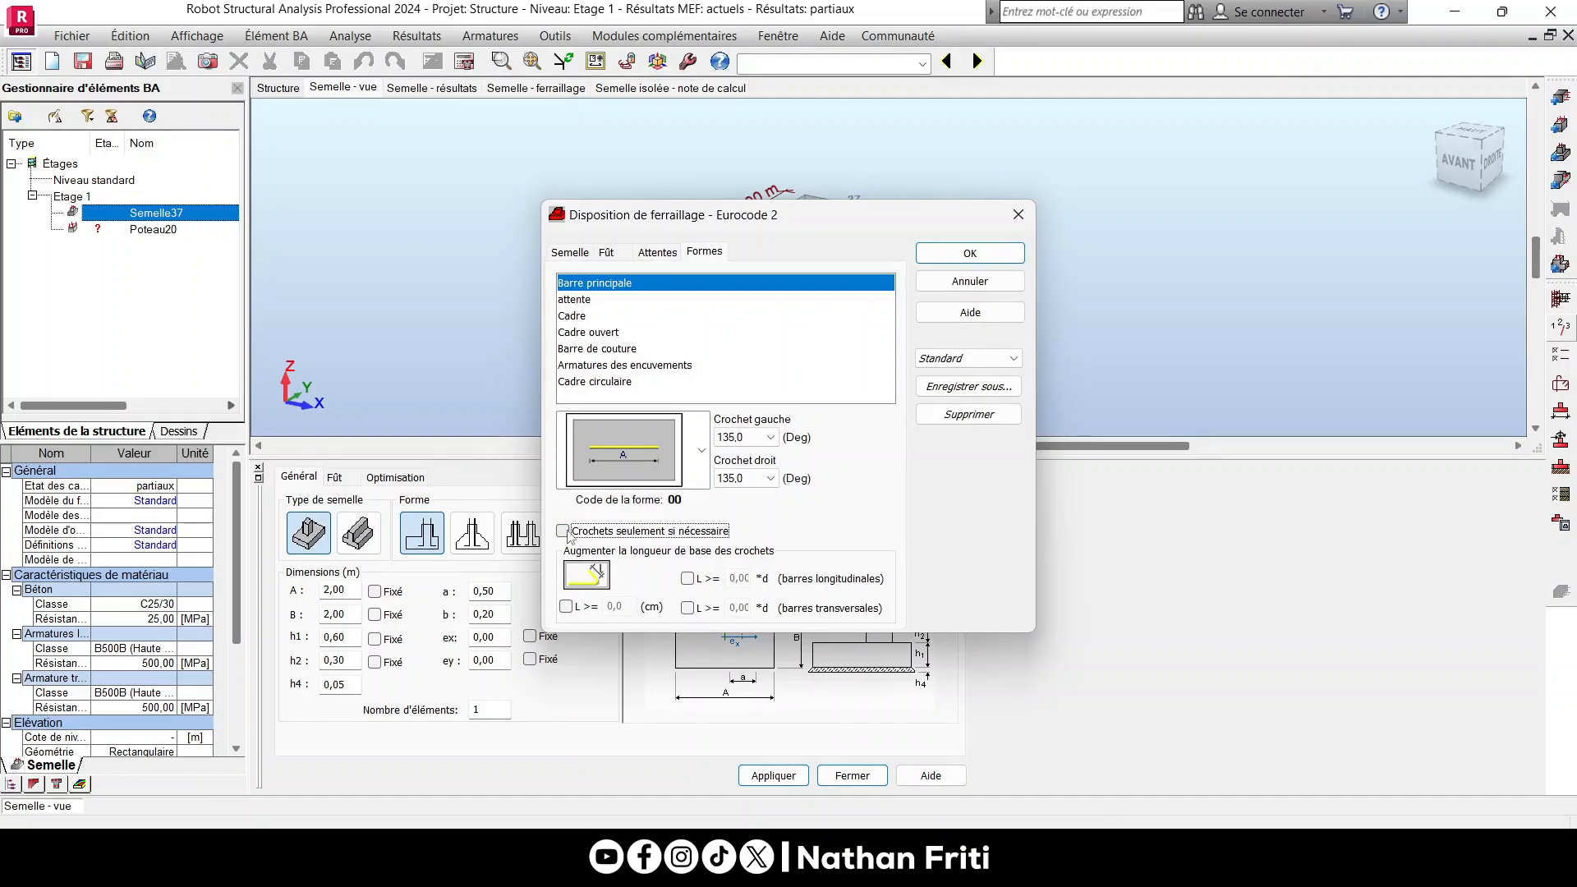
left_click(958, 258)
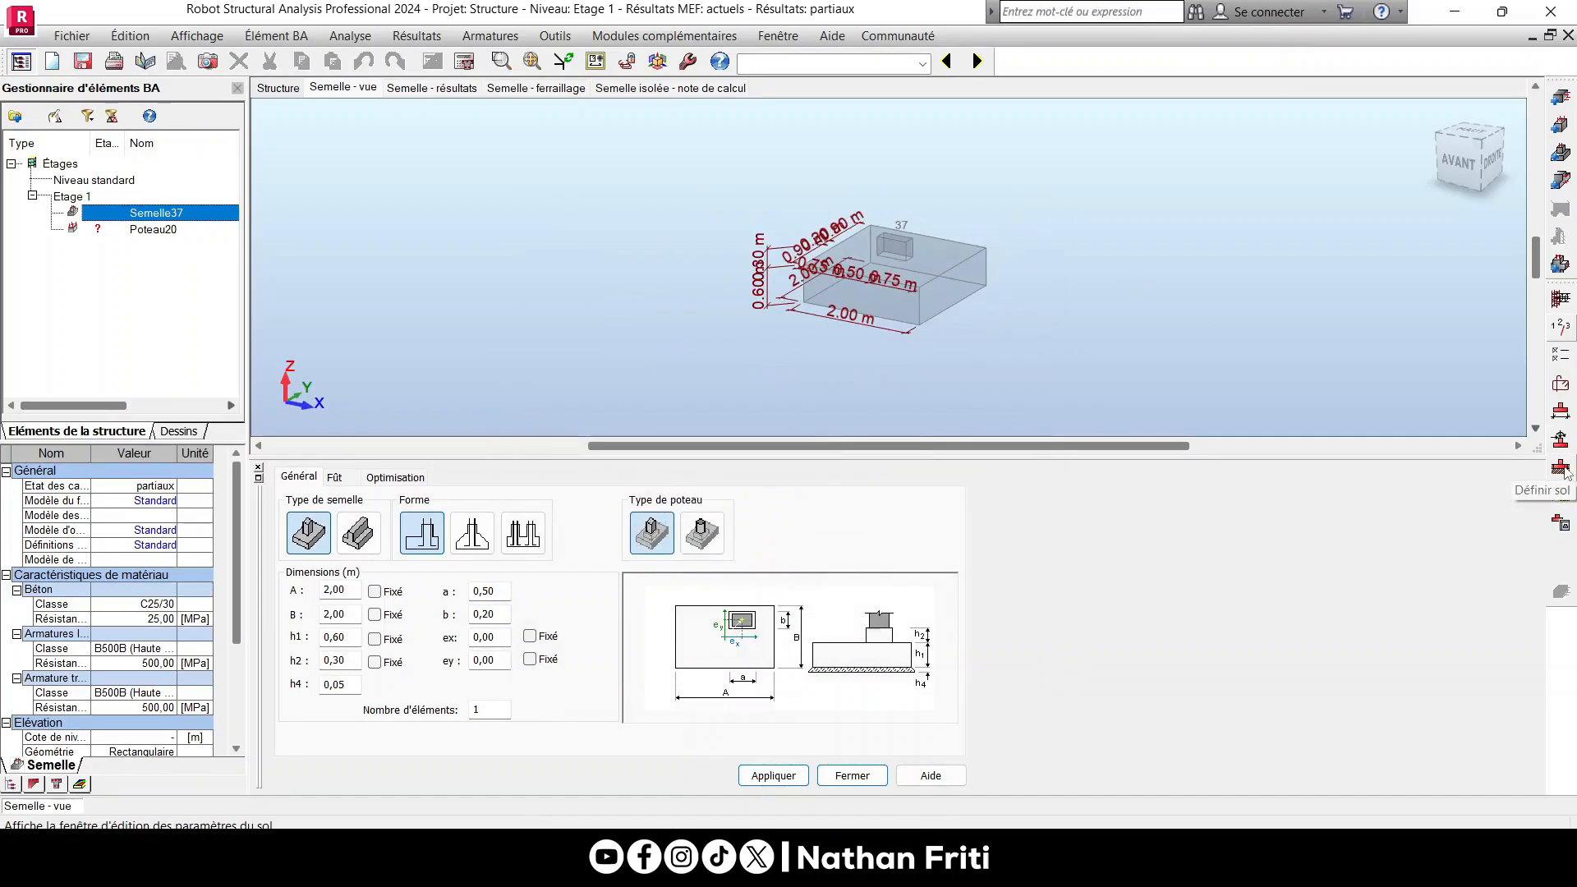
Check the footing's soil definition and the geotechnical stress method with its limit qu, and close the options.
left_click(1563, 470)
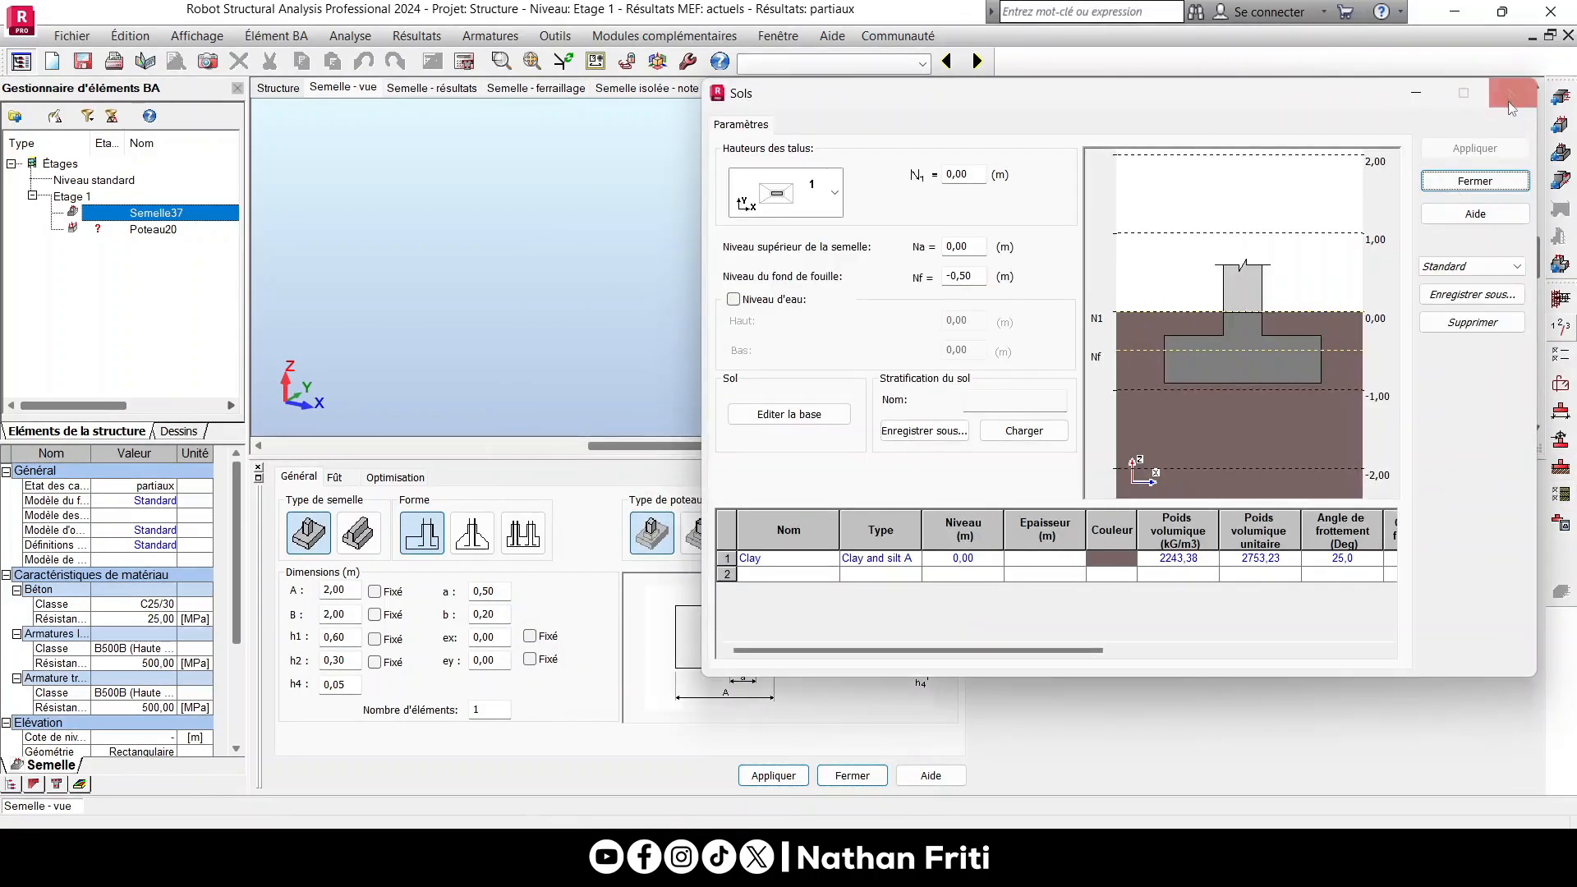
left_click(1504, 102)
left_click(1561, 493)
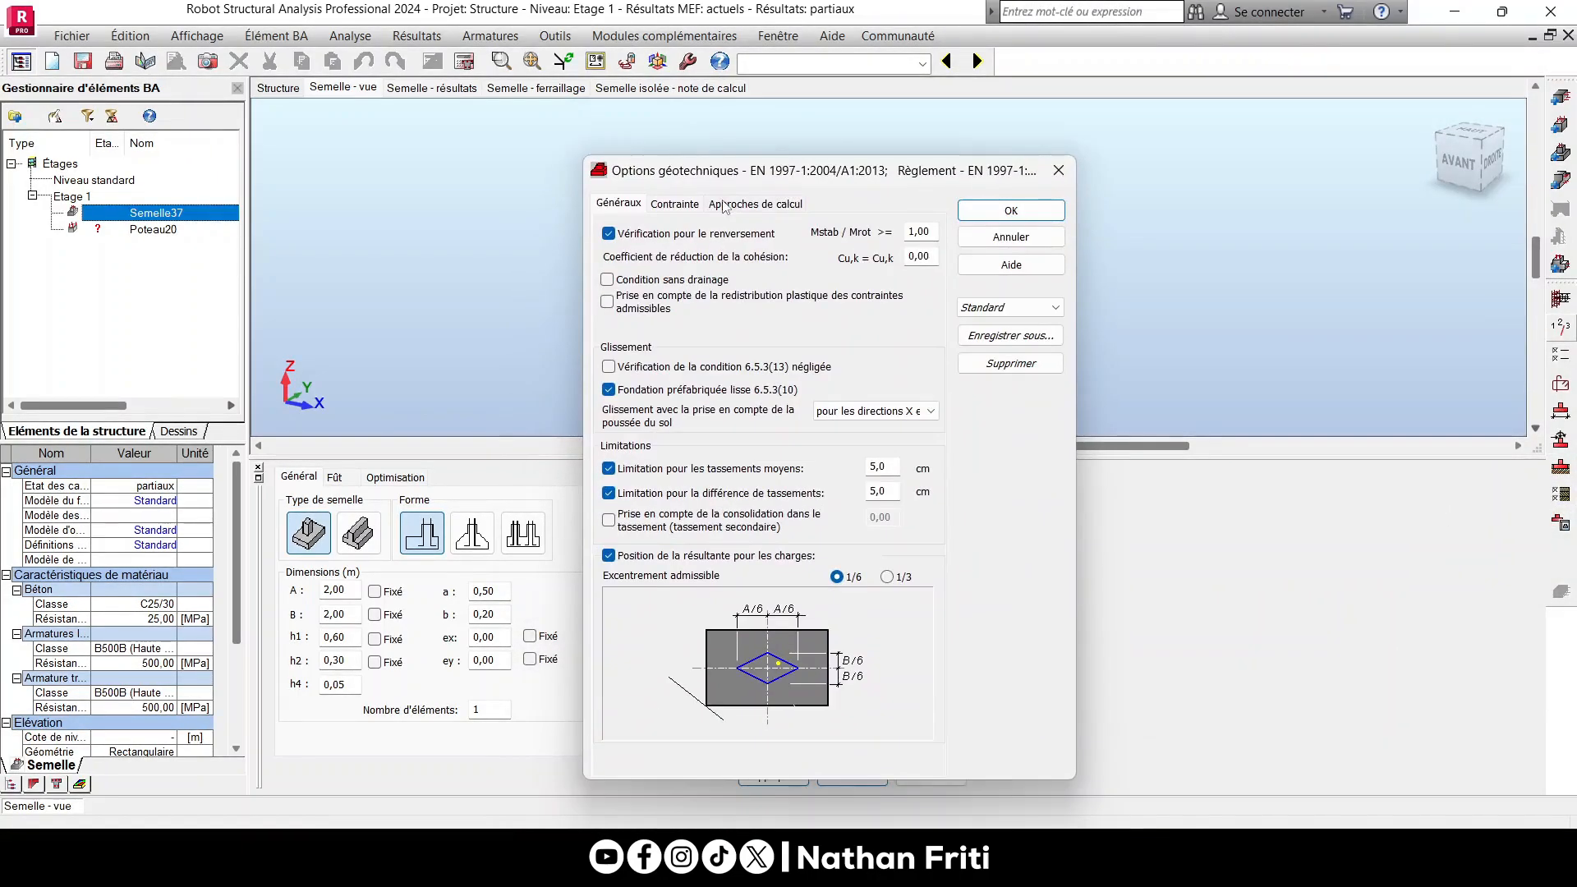
left_click(724, 206)
left_click(678, 205)
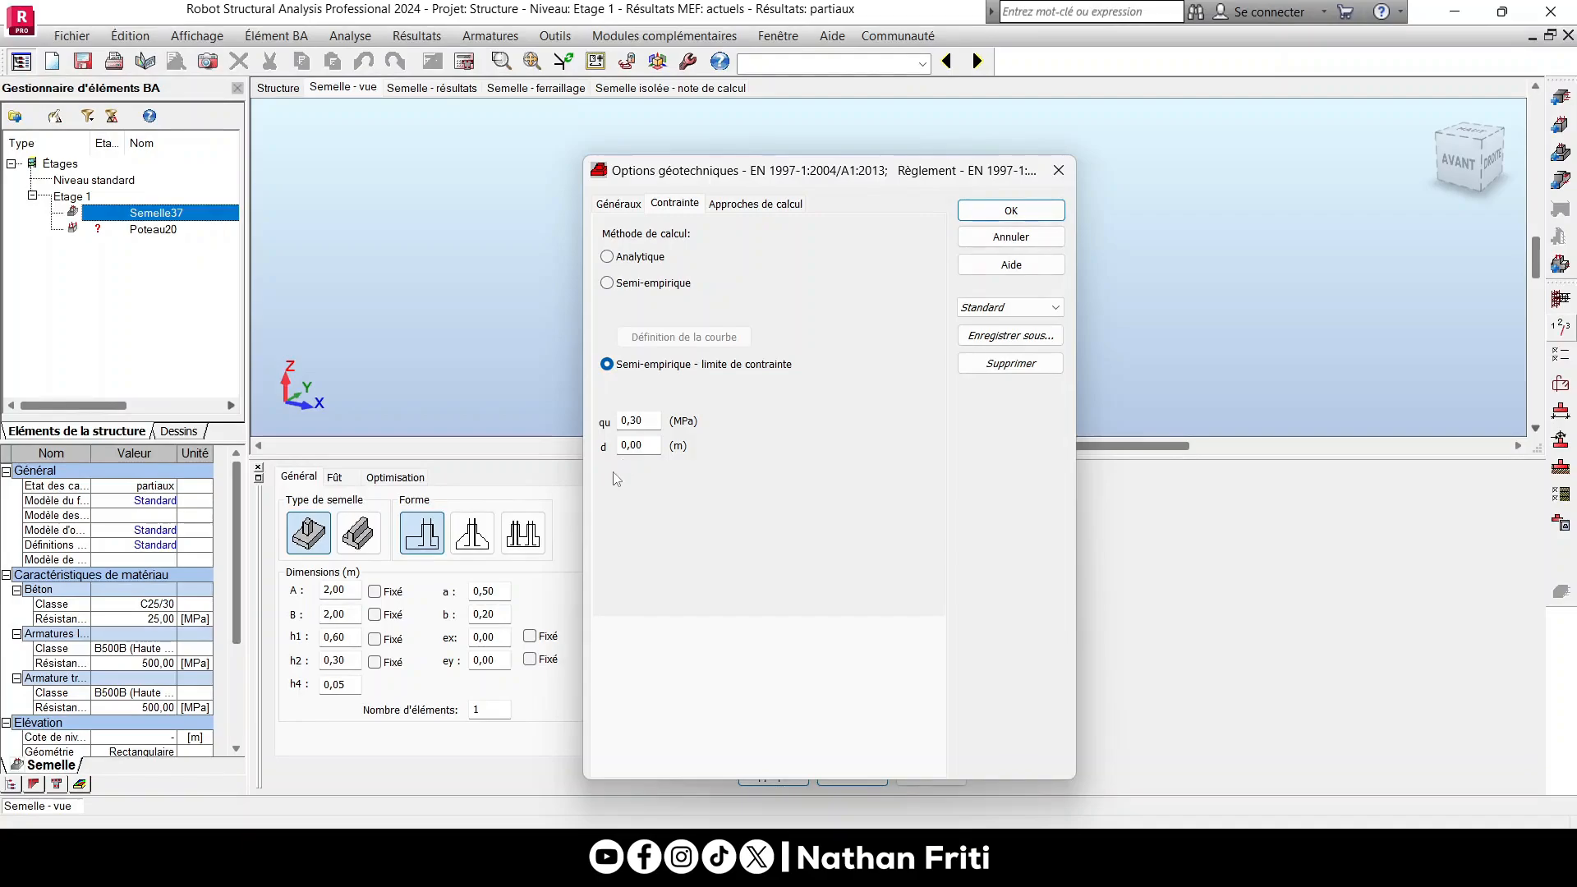
double_click(646, 418)
left_click(646, 419)
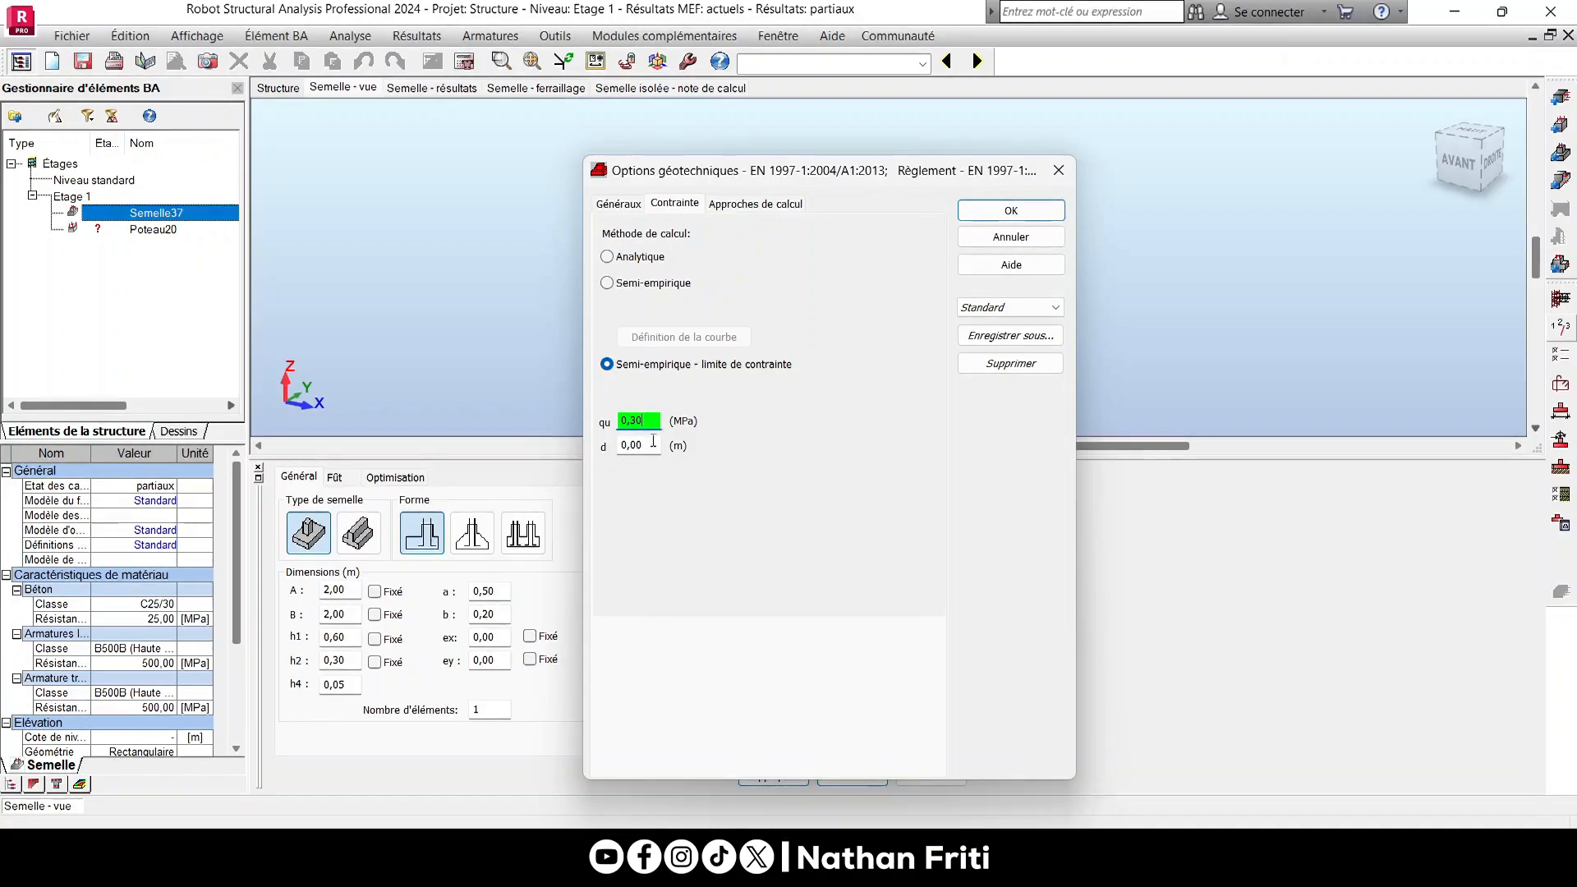
left_click(1011, 211)
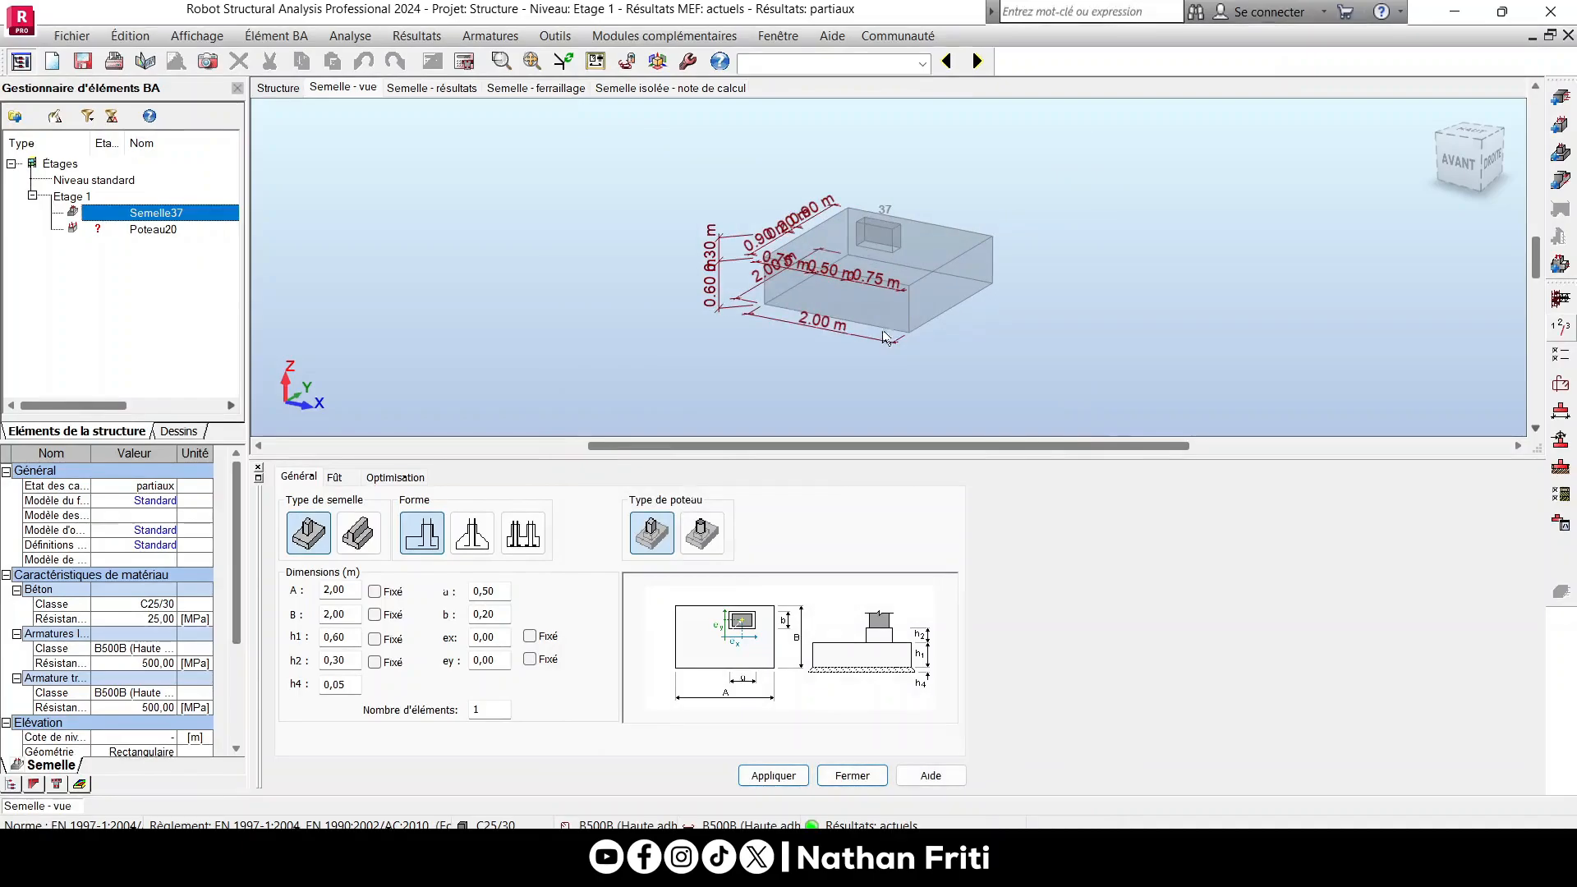
Run the calculation for the node 37 footing without generating drawings, close the error report and inspect the computed footing dimensions.
left_click(466, 64)
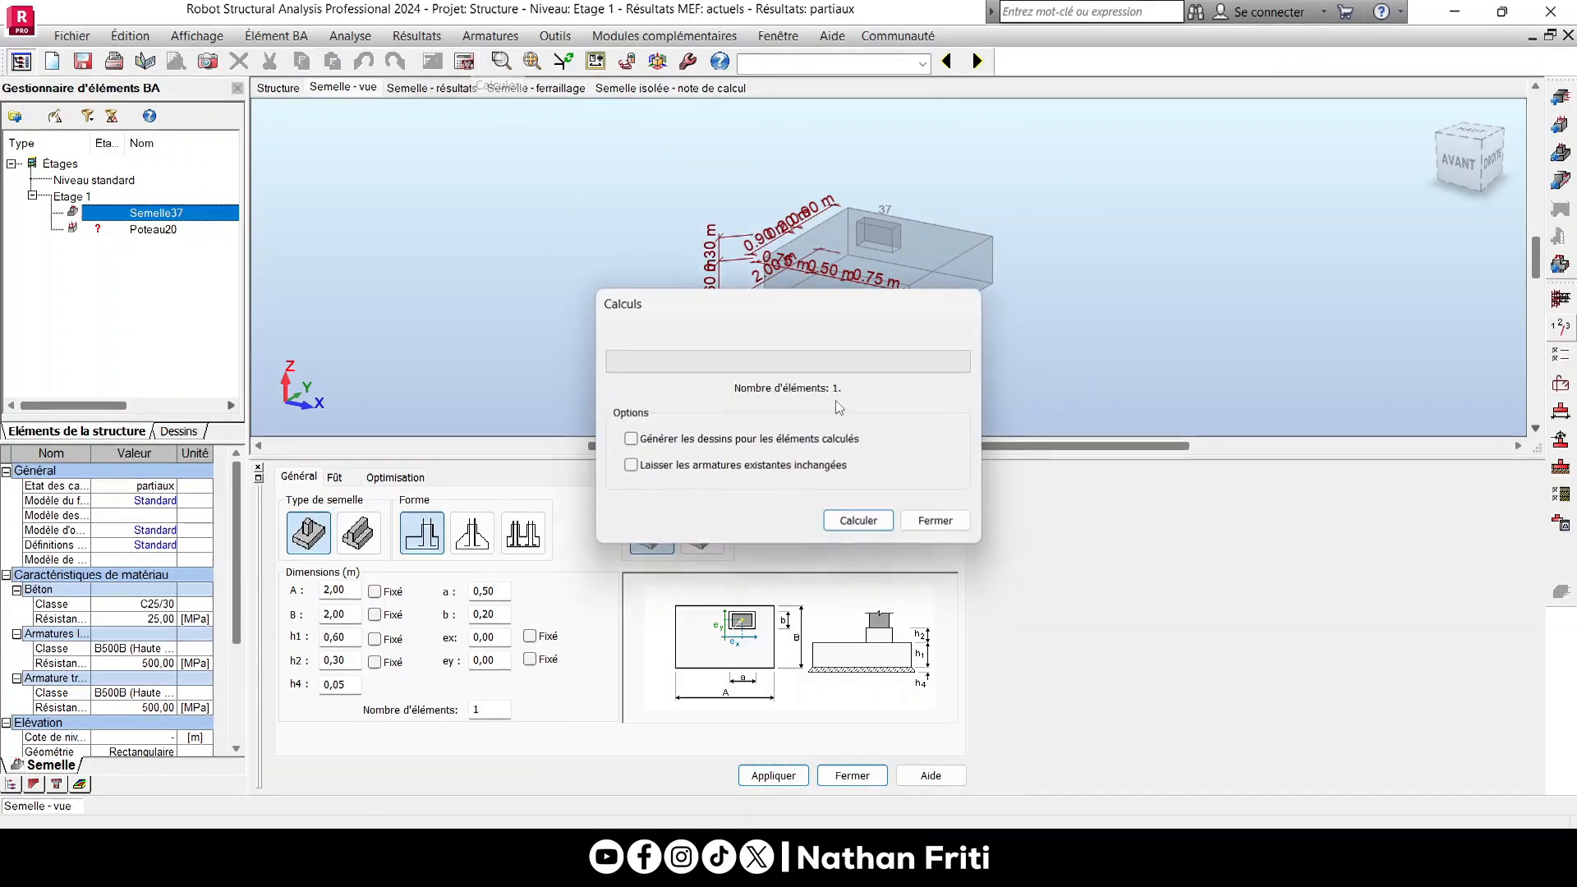
left_click(852, 521)
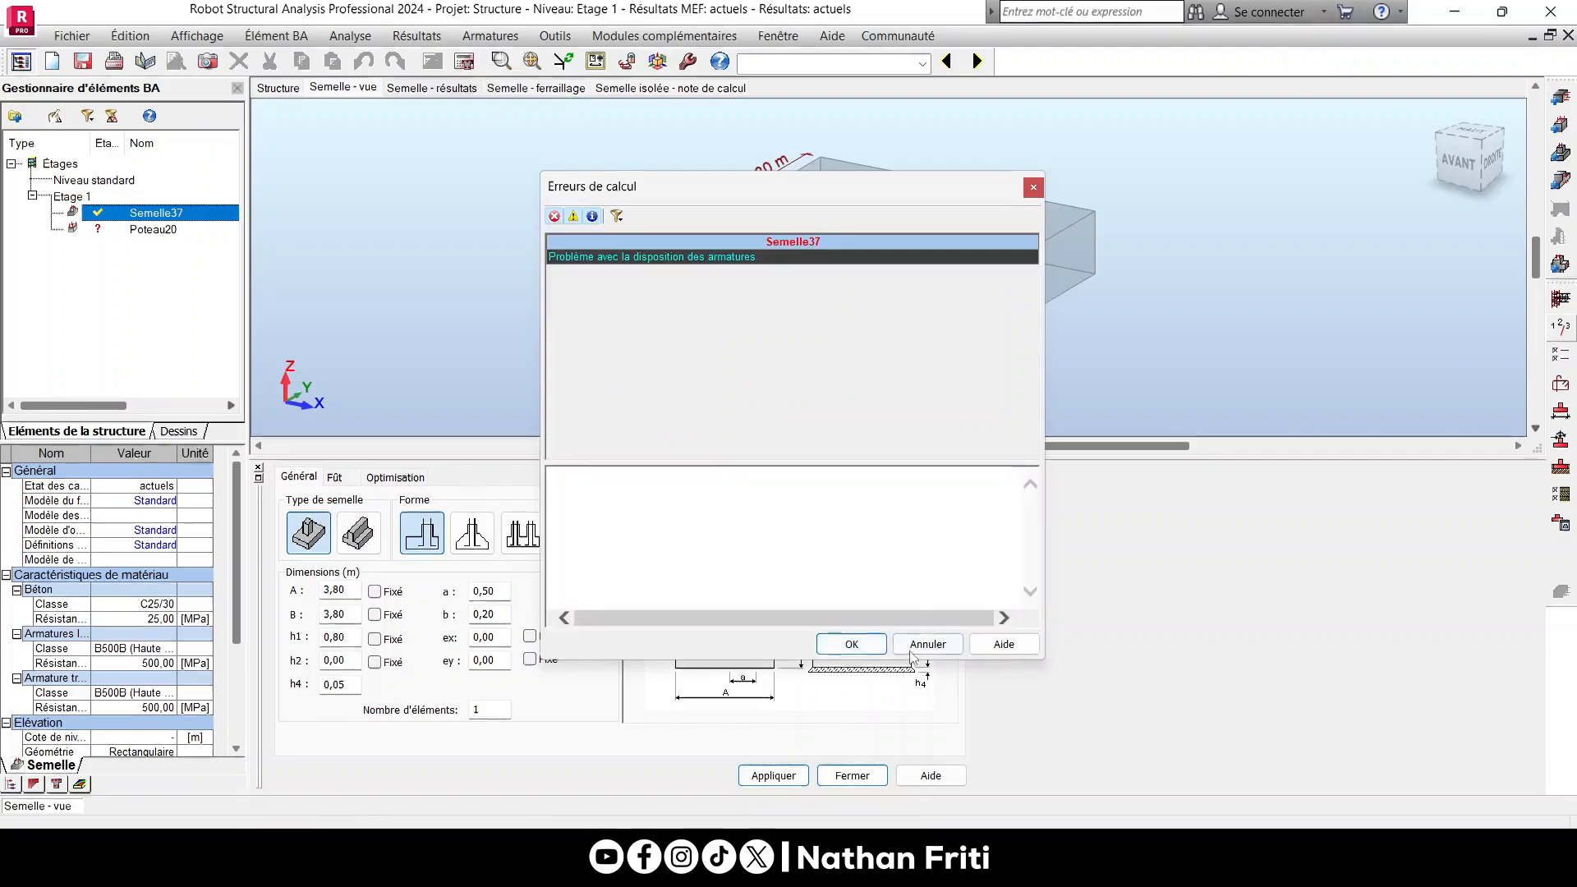
left_click(859, 645)
scroll(832, 347, "up", 2)
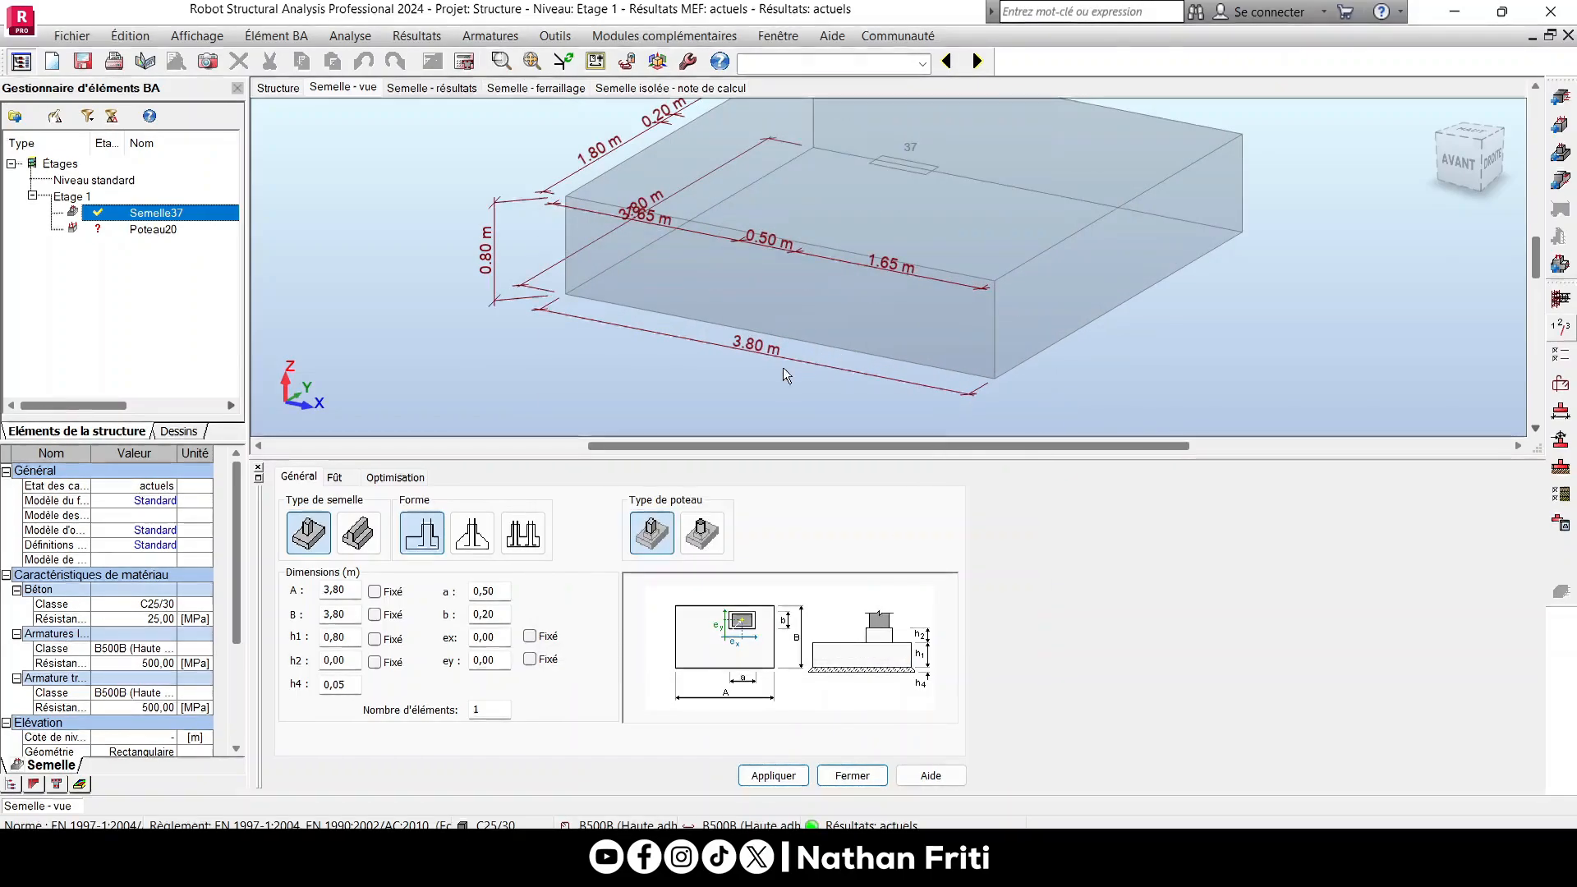
scroll(778, 363, "up", 2)
scroll(731, 358, "up", 1)
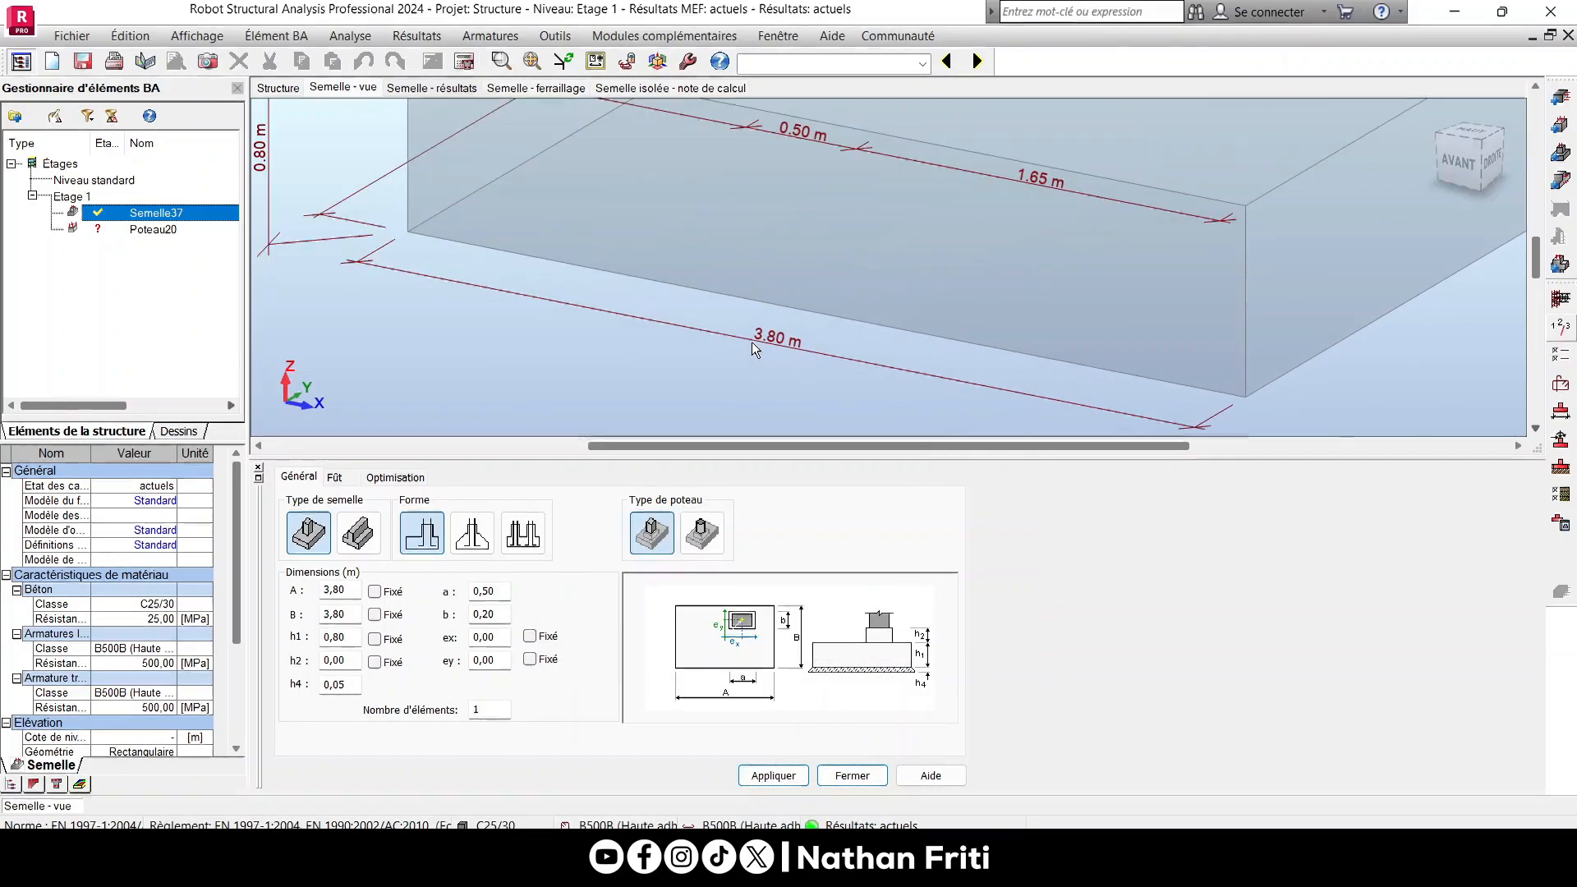
scroll(752, 345, "down", 2)
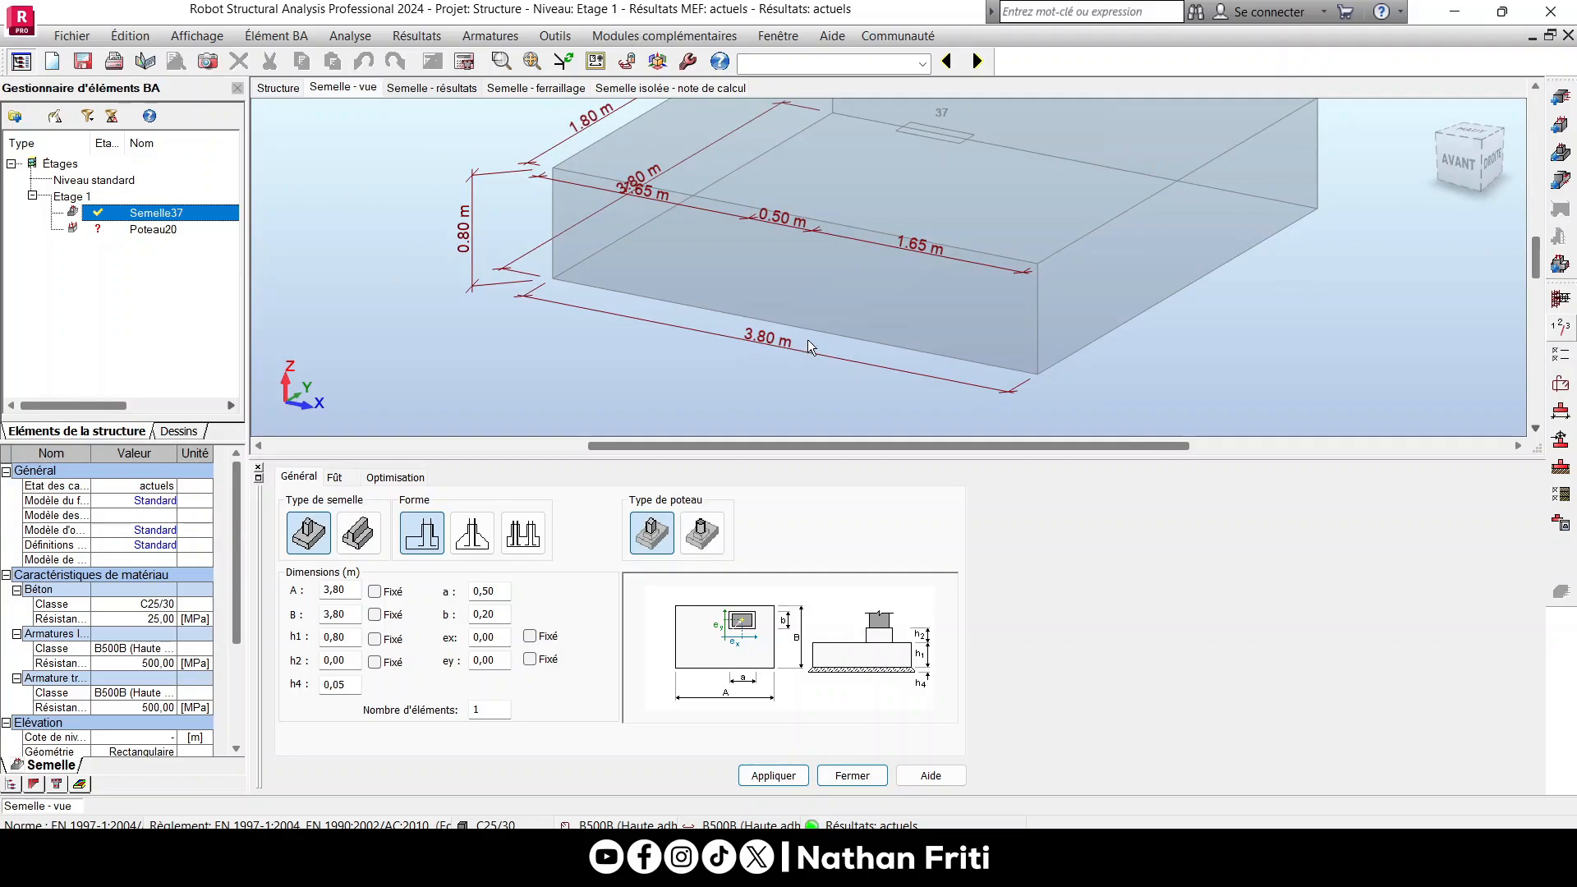
Return to the Géométrie layout, fit the whole building in view and display the XY plan at Z = 3,00 m to examine the column grid.
left_click(922, 64)
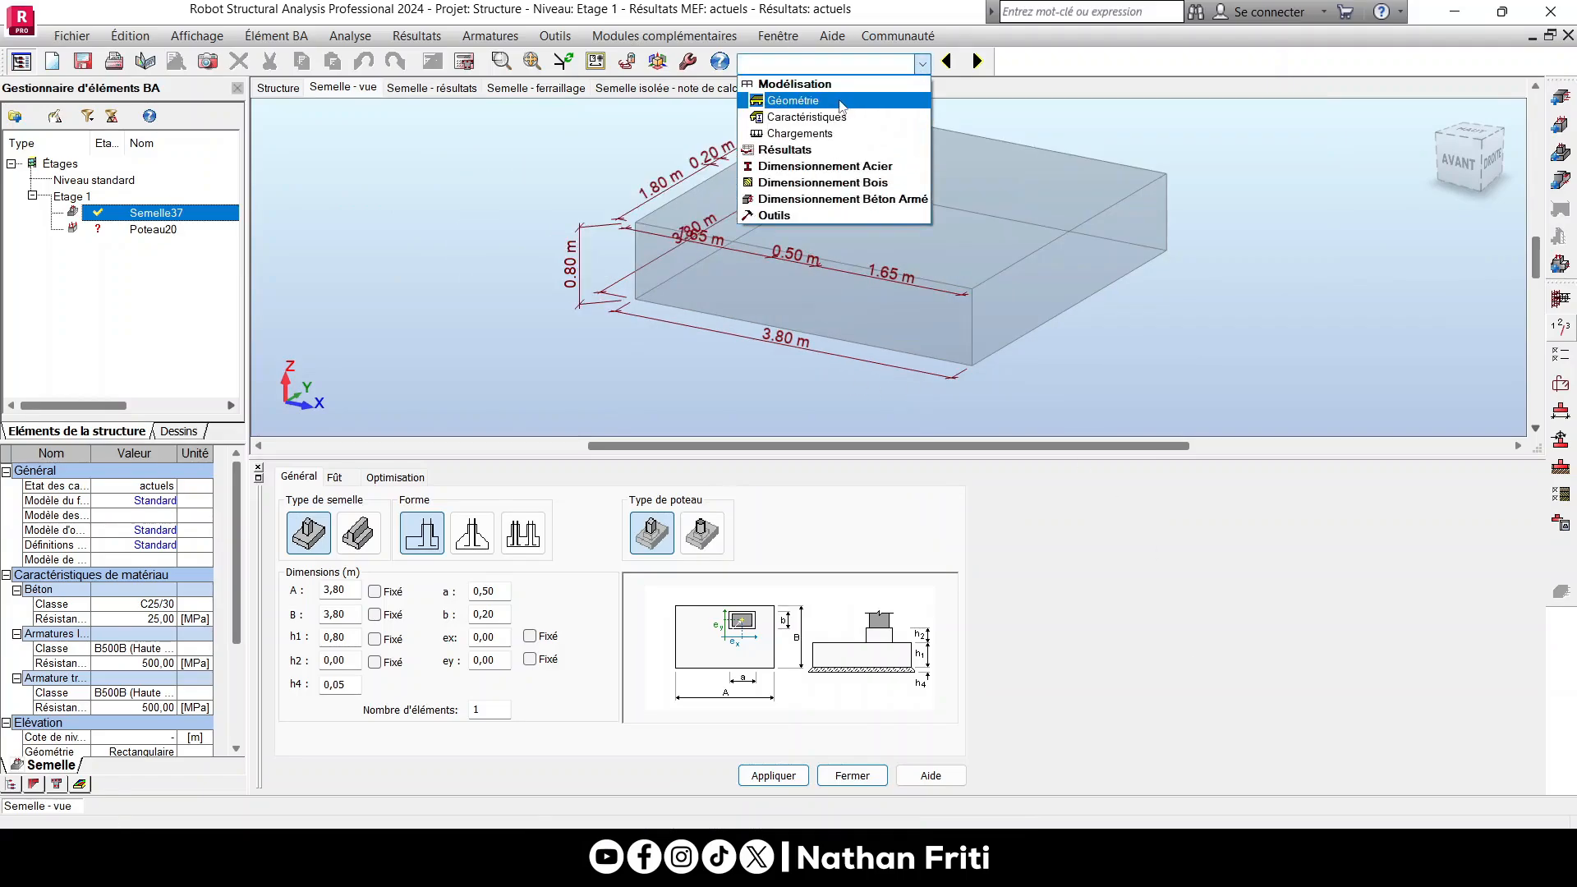
left_click(839, 101)
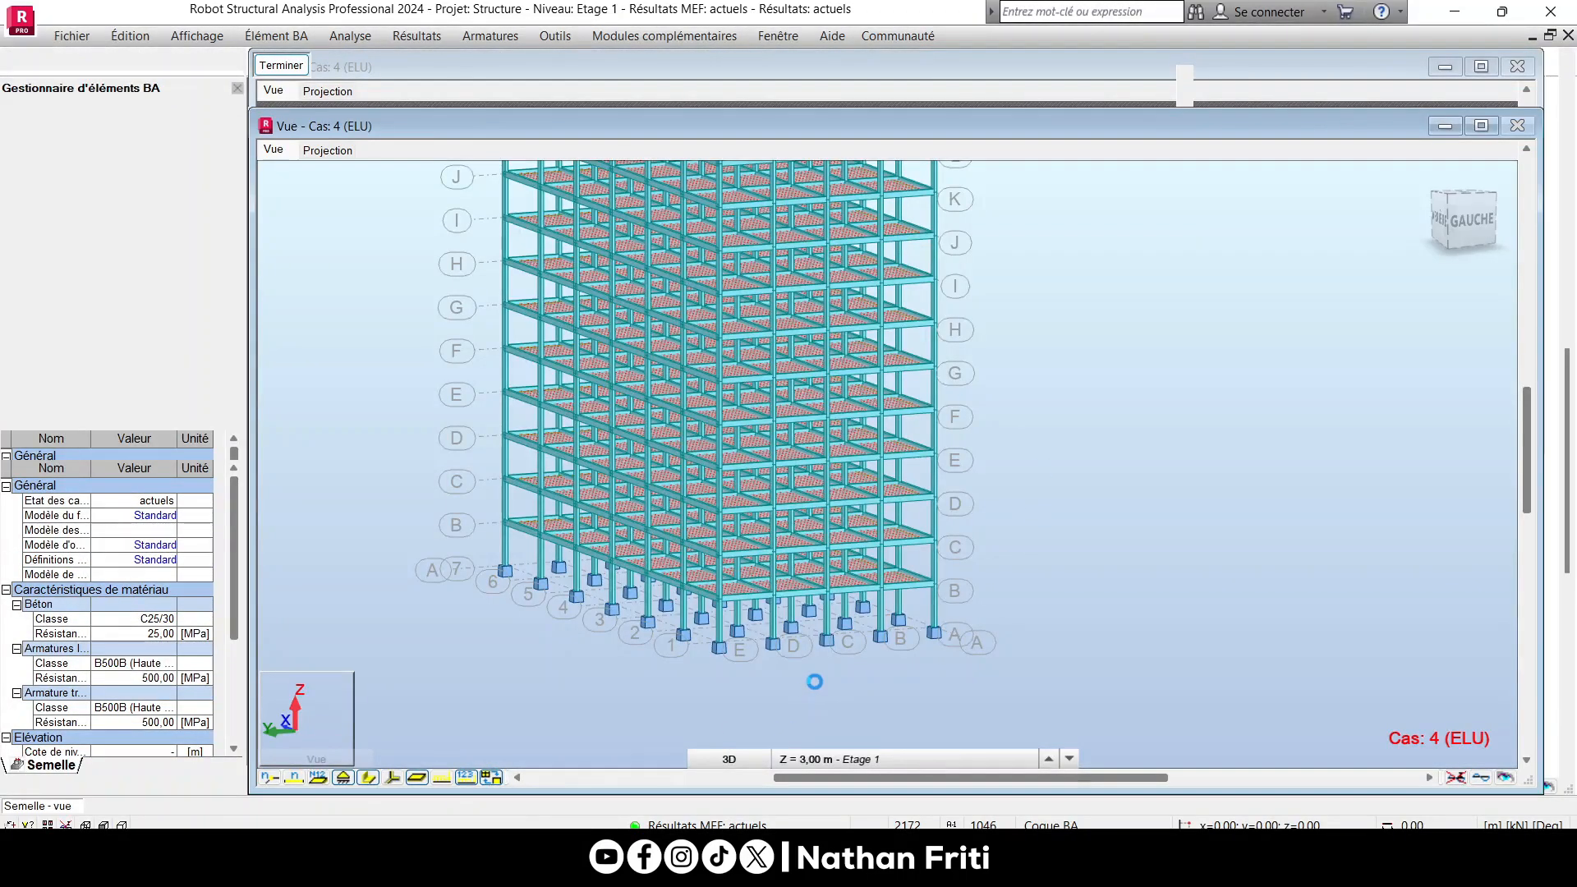
right_click(769, 262)
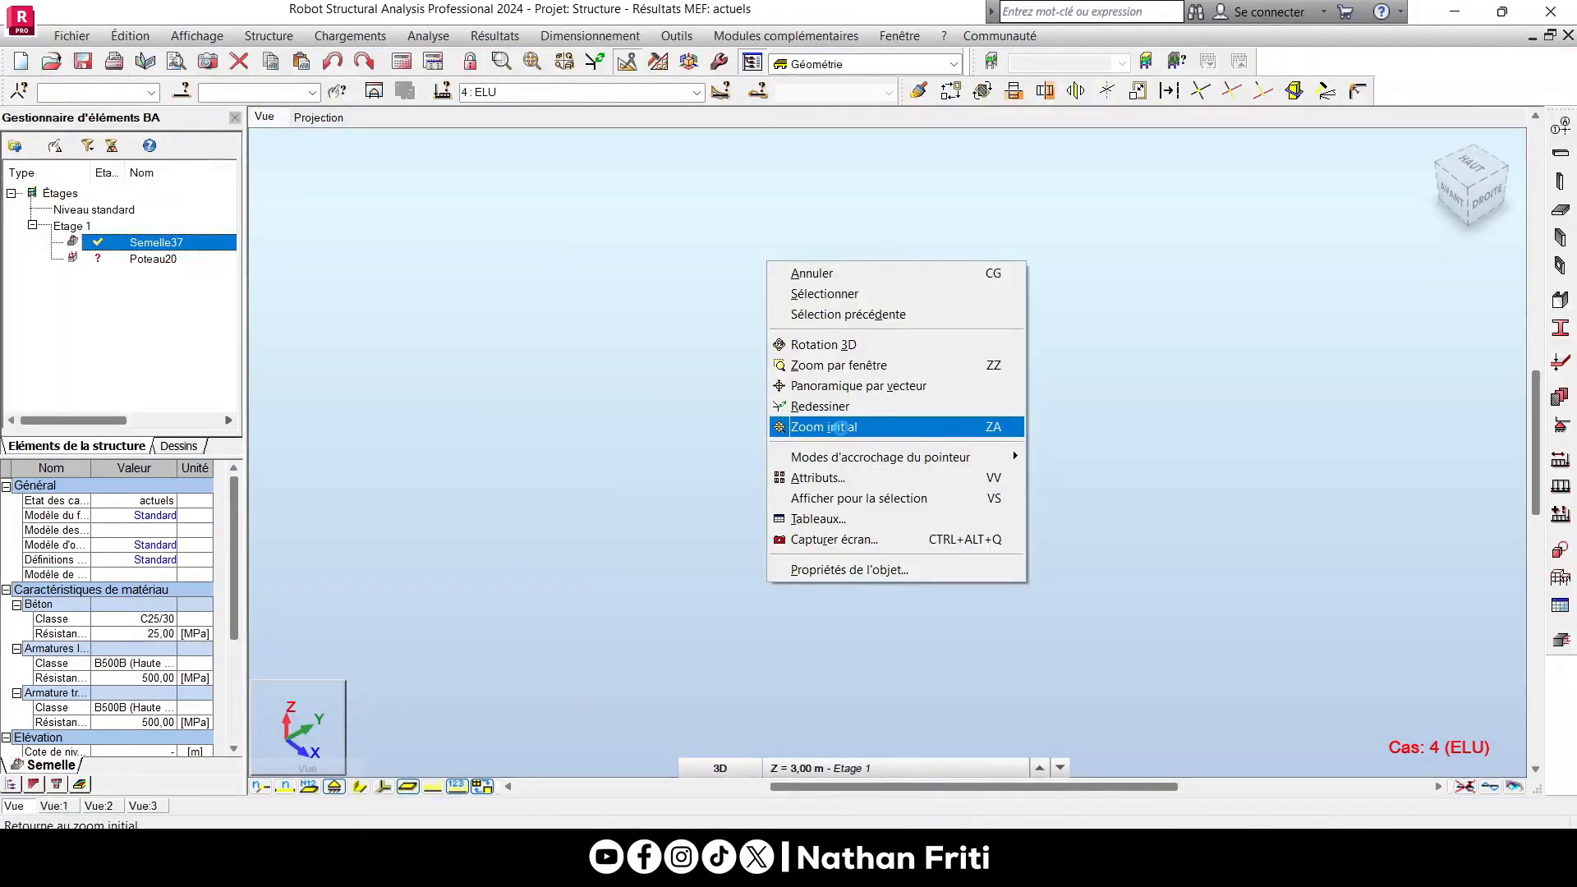
left_click(840, 427)
scroll(527, 344, "down", 2)
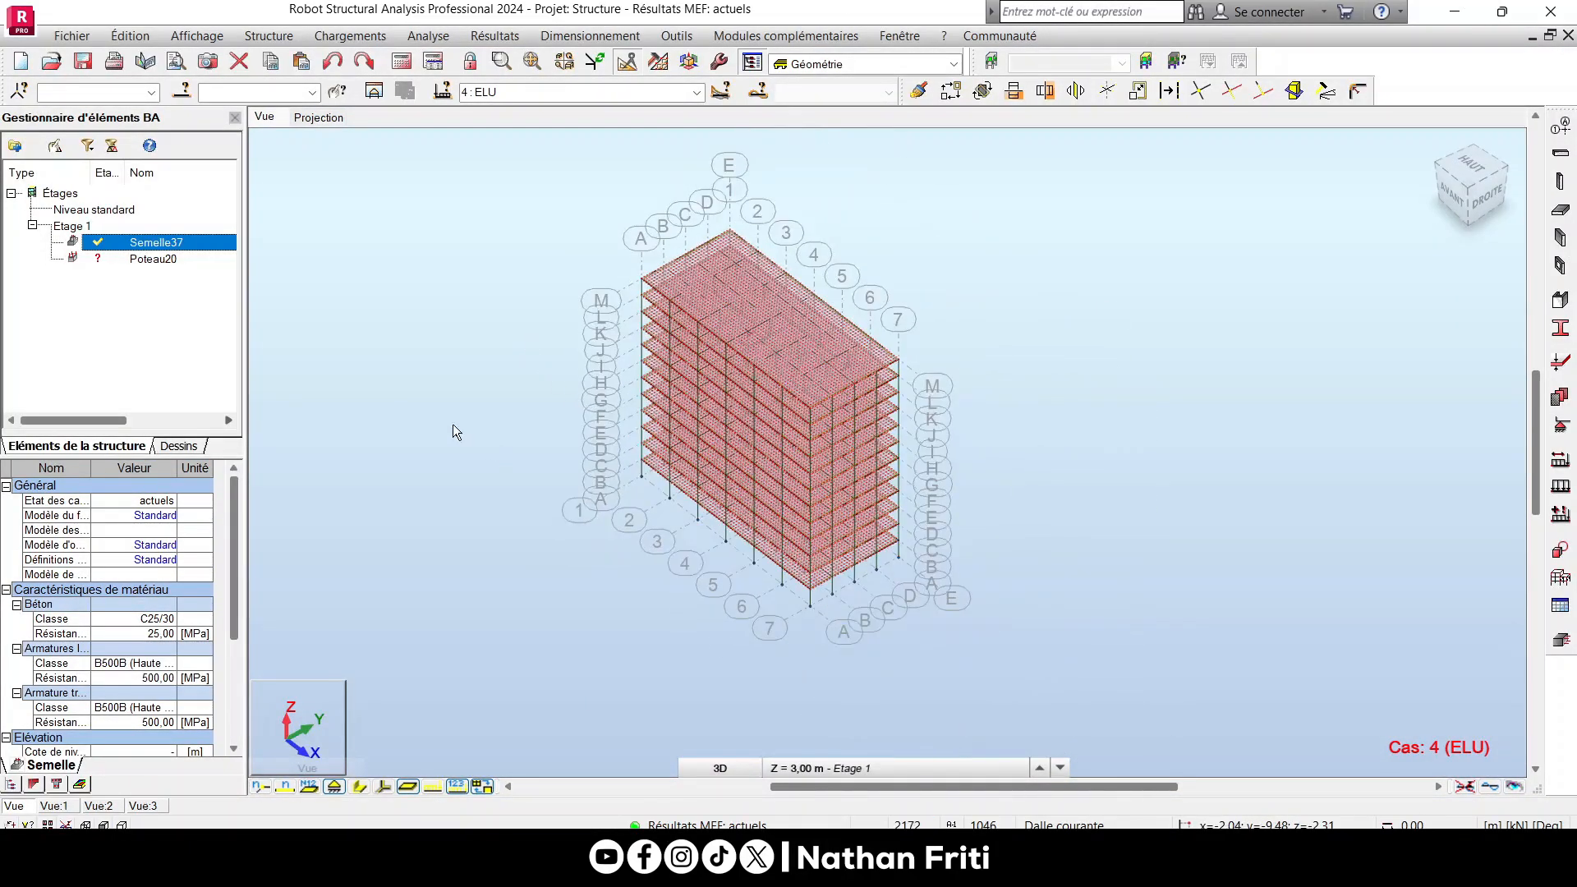
left_click(315, 119)
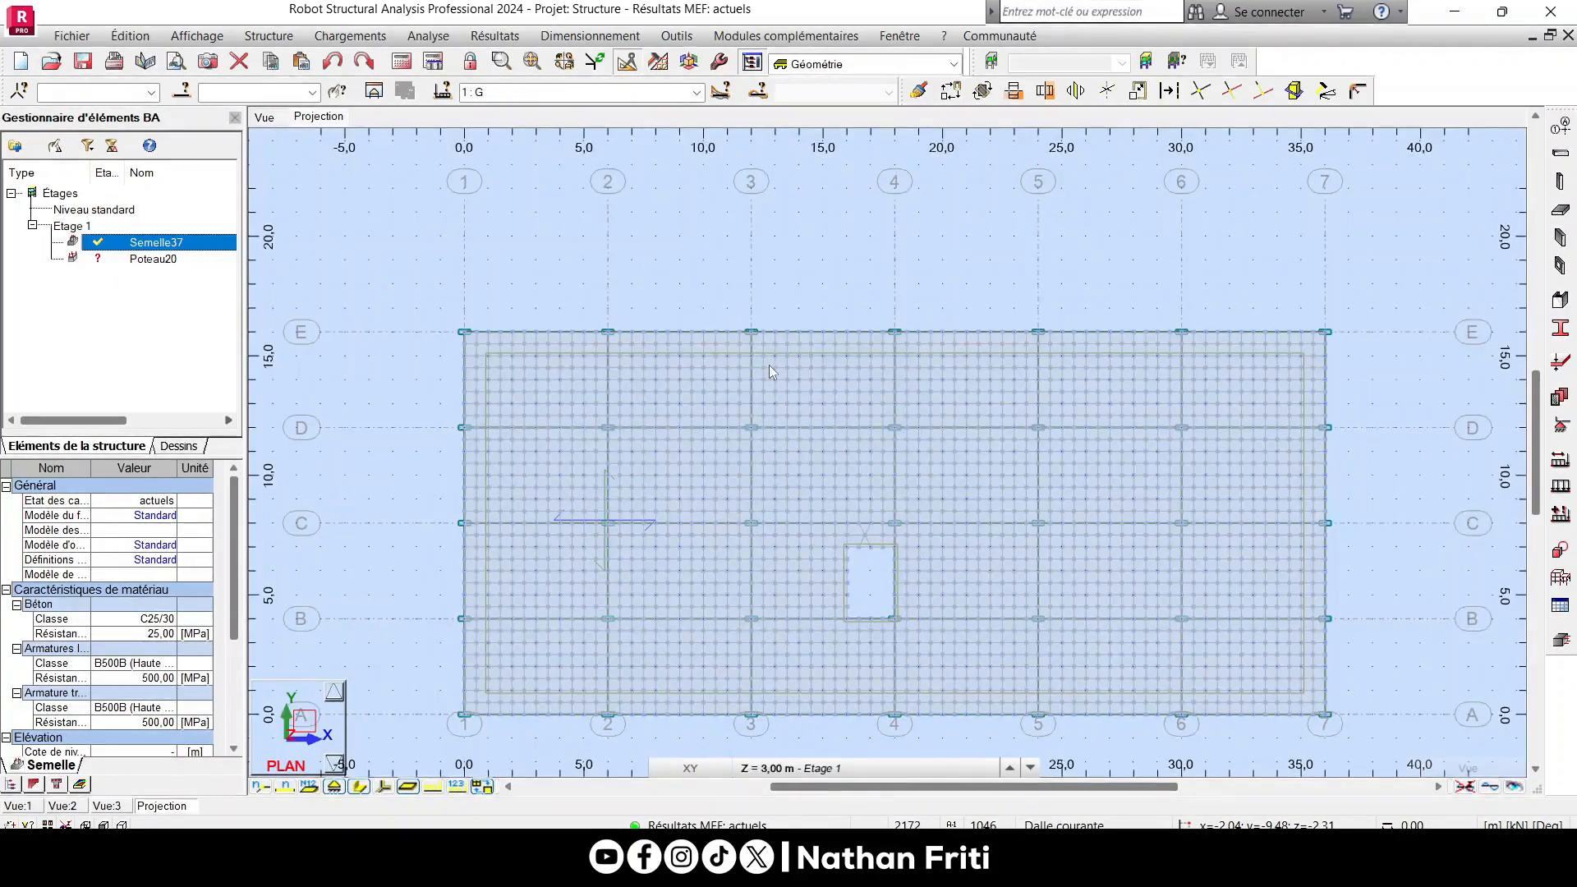
scroll(764, 362, "down", 2)
scroll(875, 444, "up", 2)
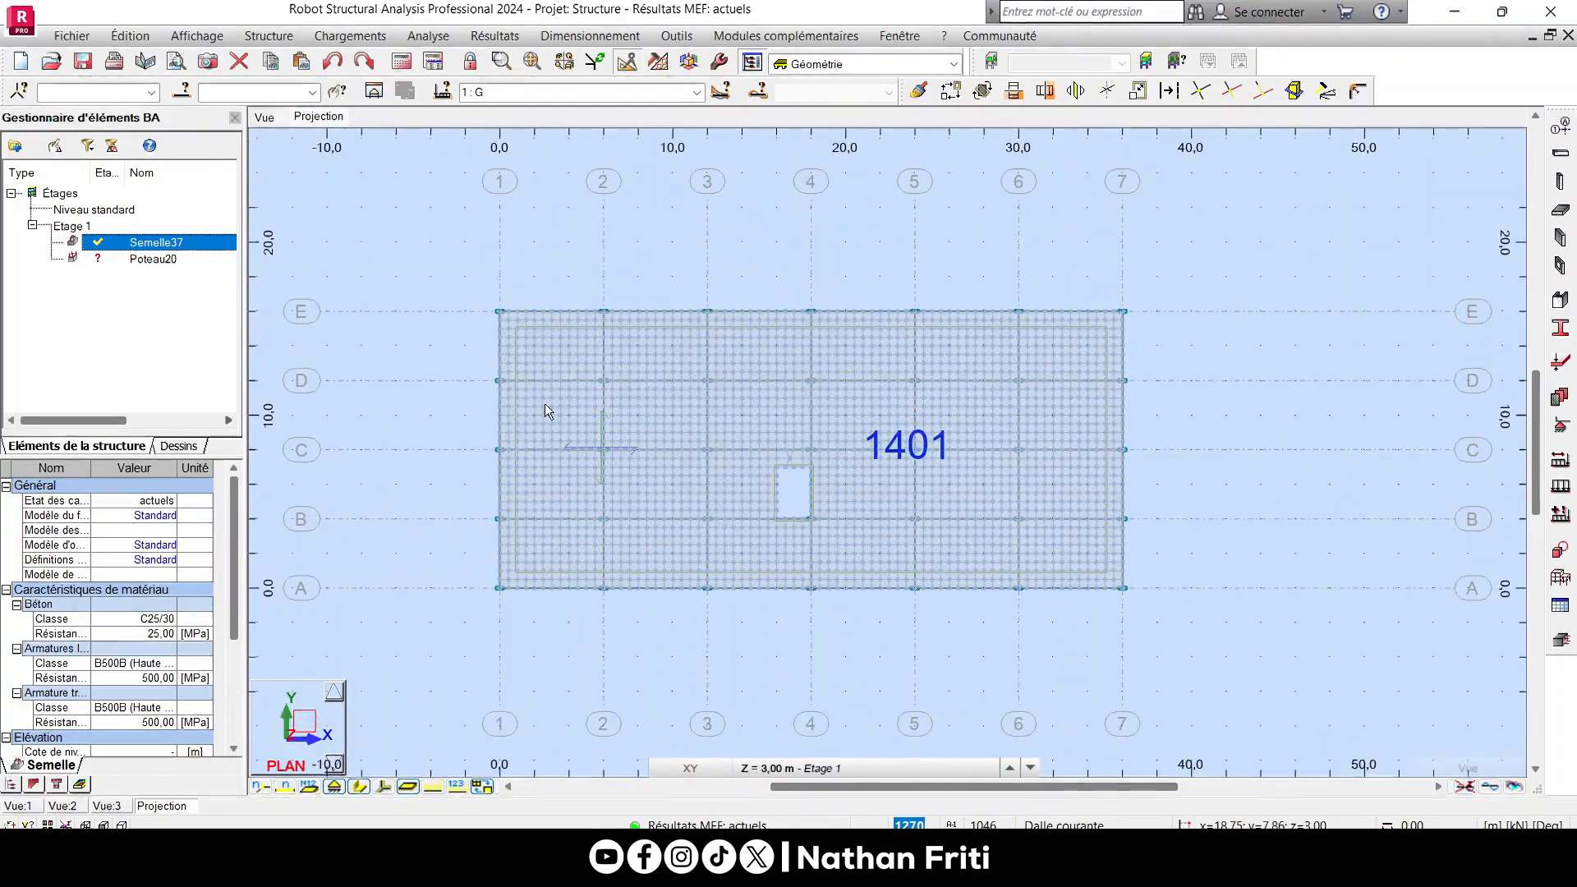
scroll(649, 407, "up", 1)
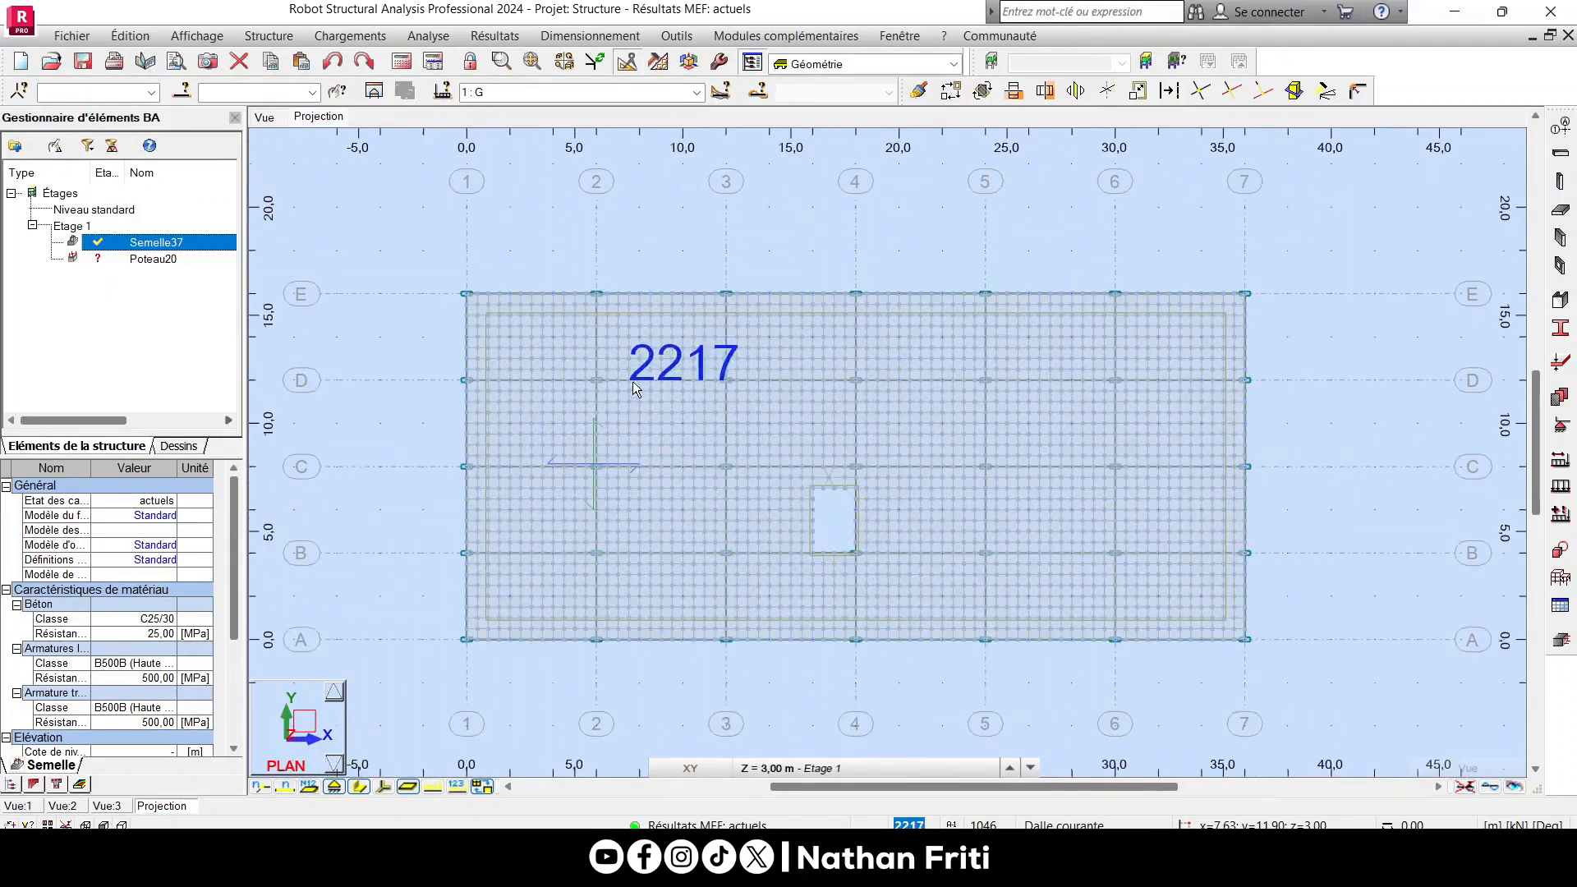
Open the built-in calculator and multiply 7 by 5 to get the number of columns.
left_click(692, 35)
left_click(709, 293)
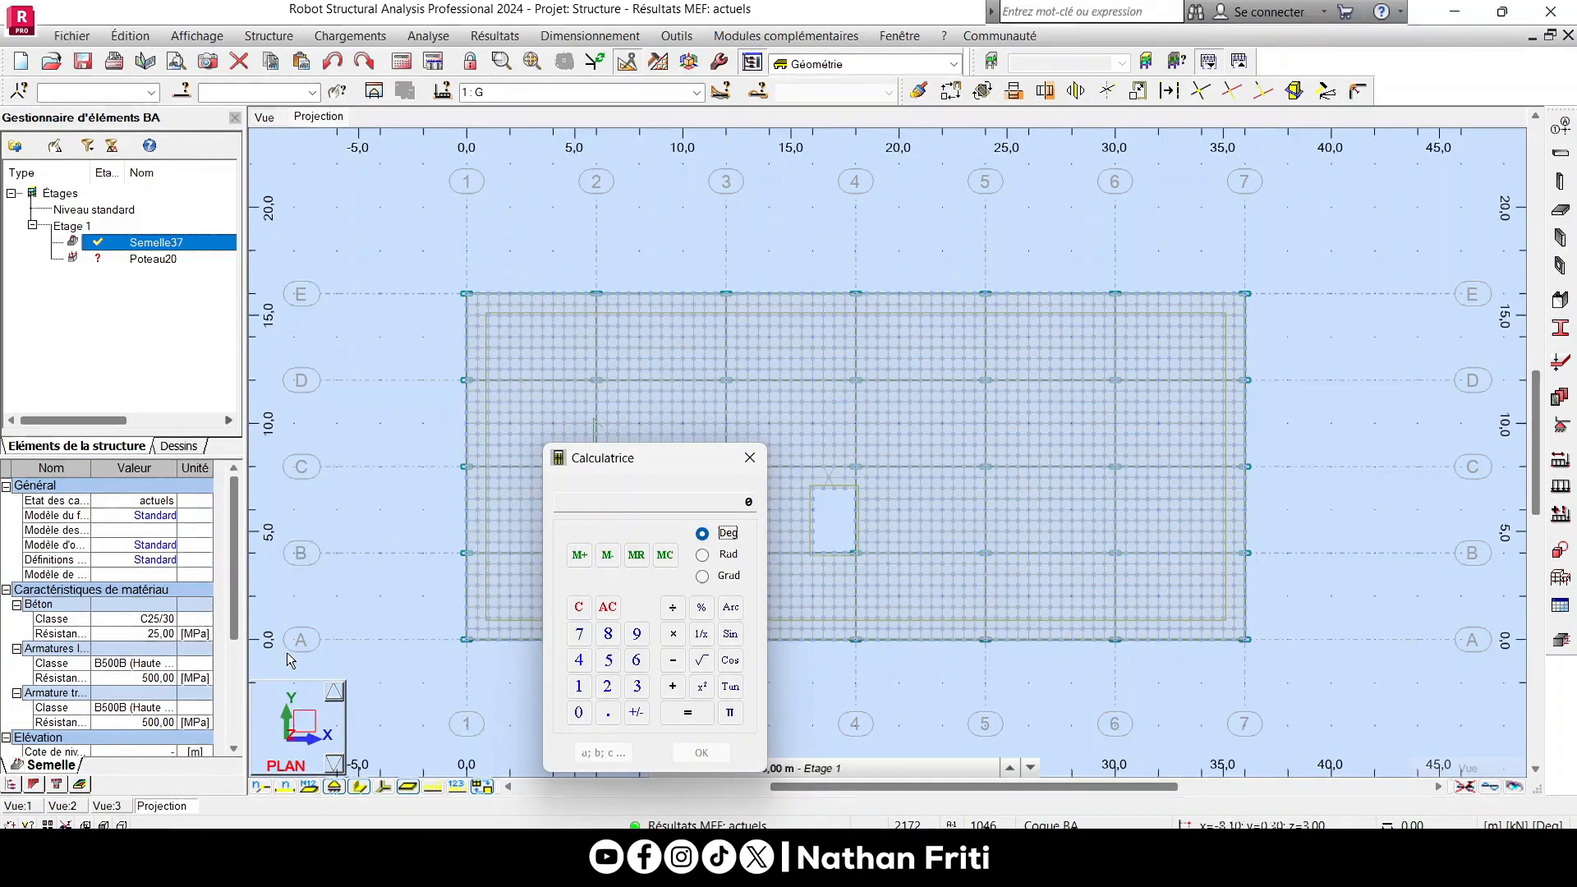
left_click_drag(624, 457, 634, 347)
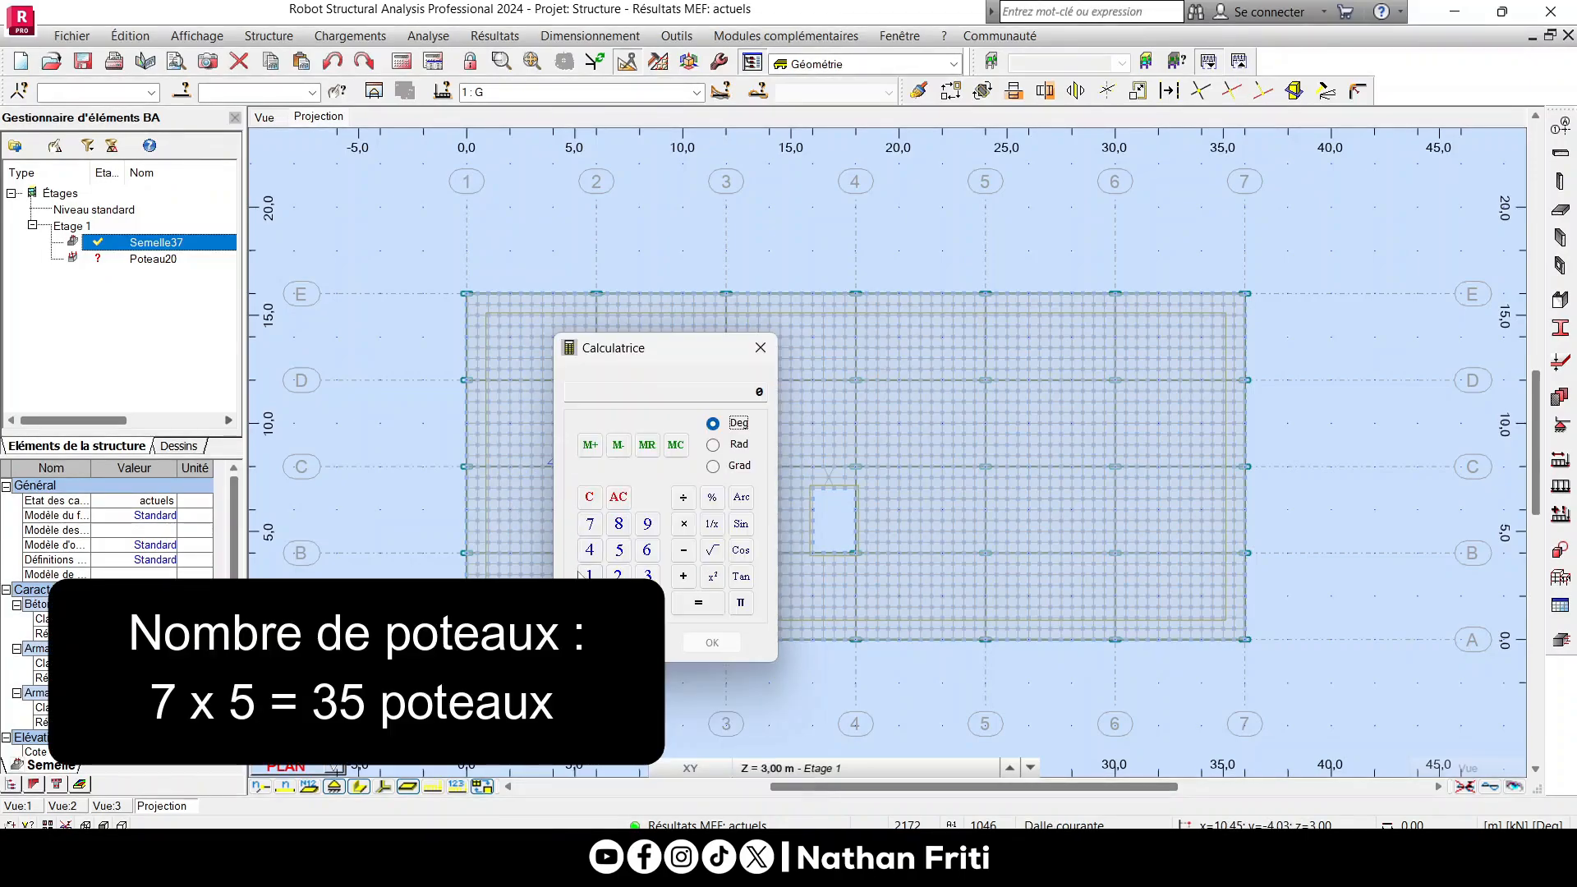
left_click(590, 524)
left_click(683, 523)
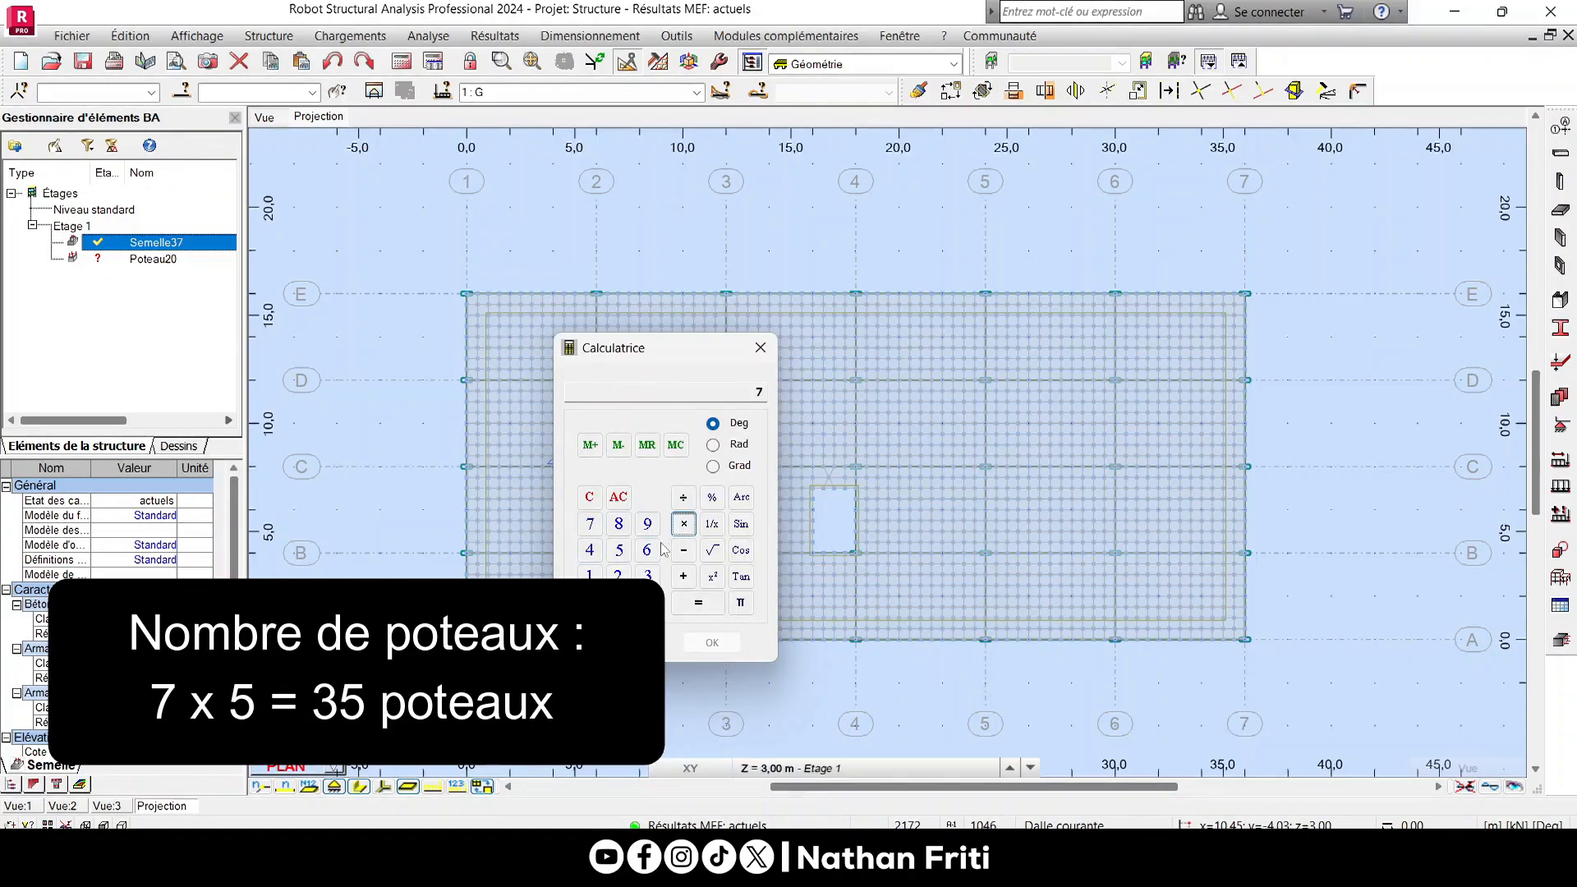
left_click(618, 550)
left_click(697, 603)
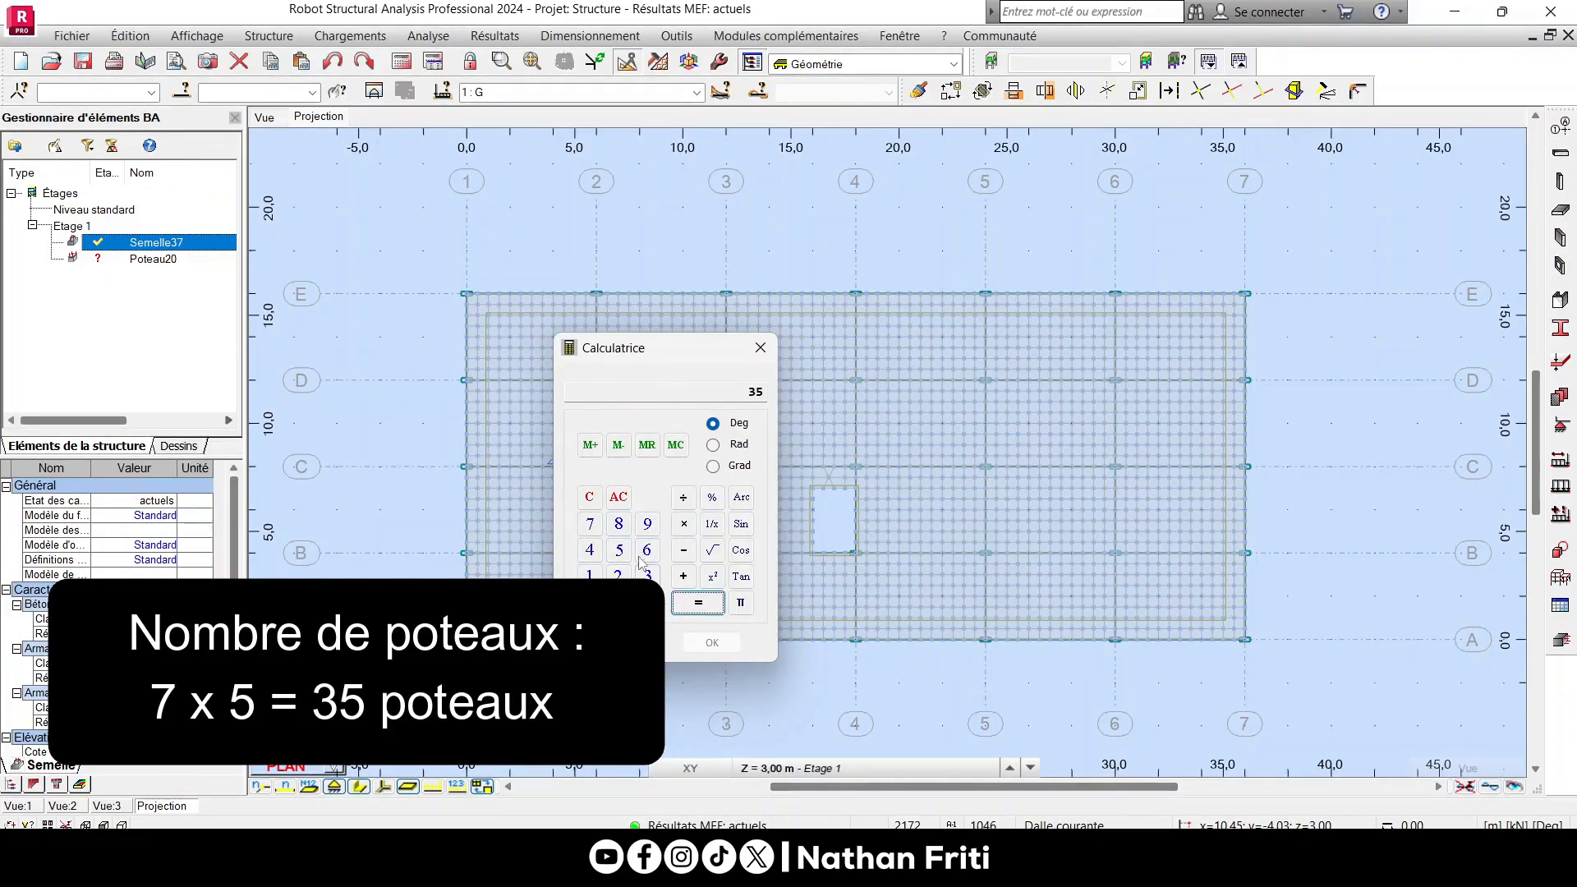
Multiply the column count by 3.8 and again by 3.8 to obtain the total footing surface.
left_click(682, 549)
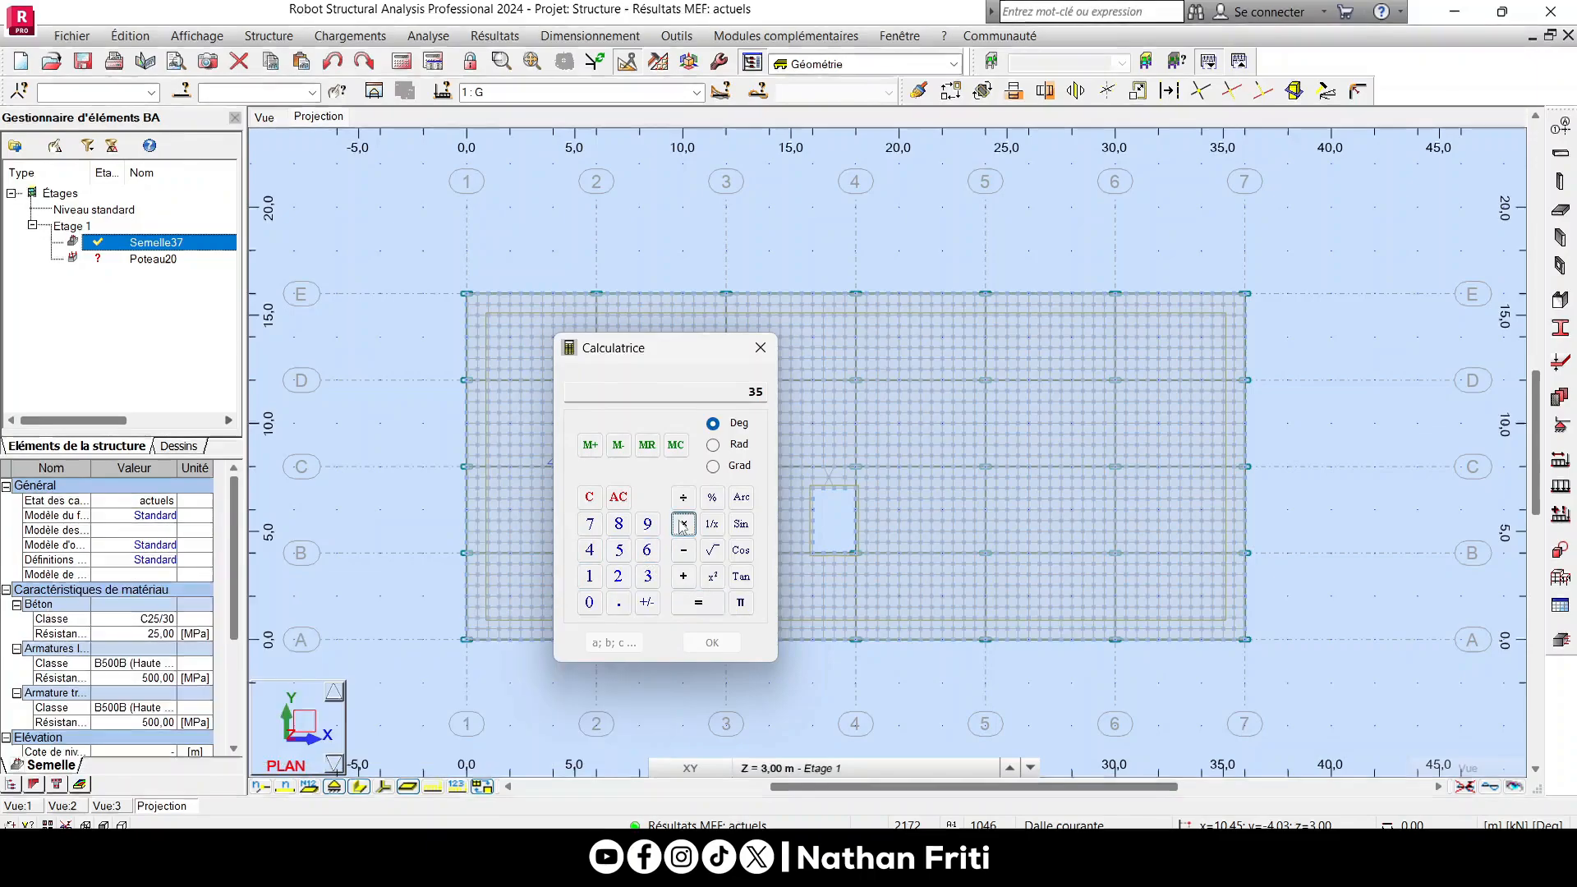
left_click(648, 576)
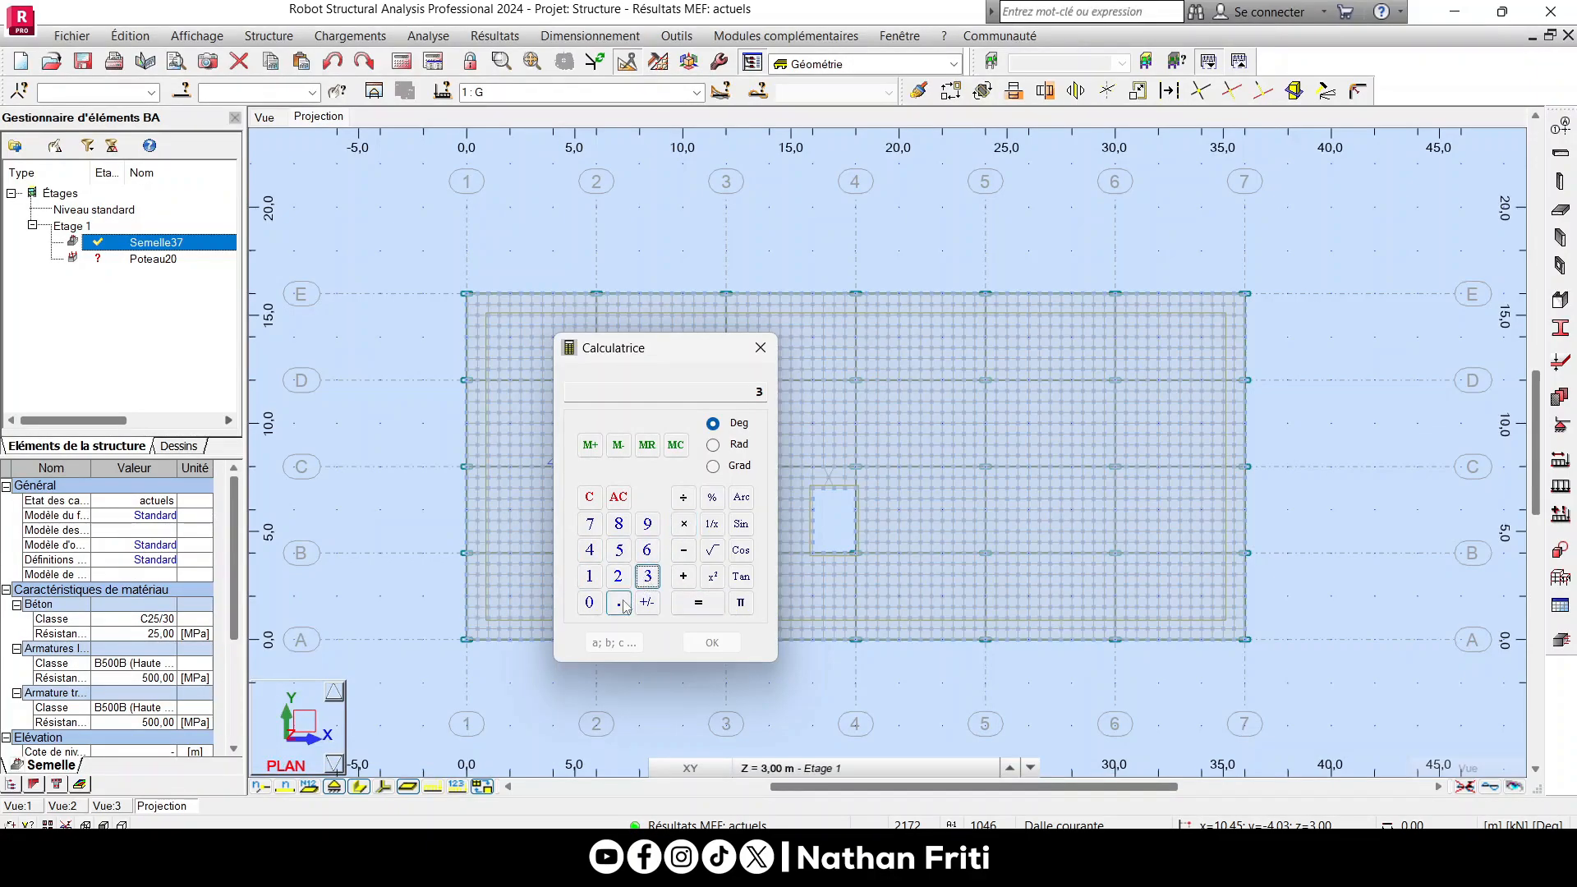
left_click(619, 603)
left_click(618, 523)
left_click(697, 602)
left_click(684, 524)
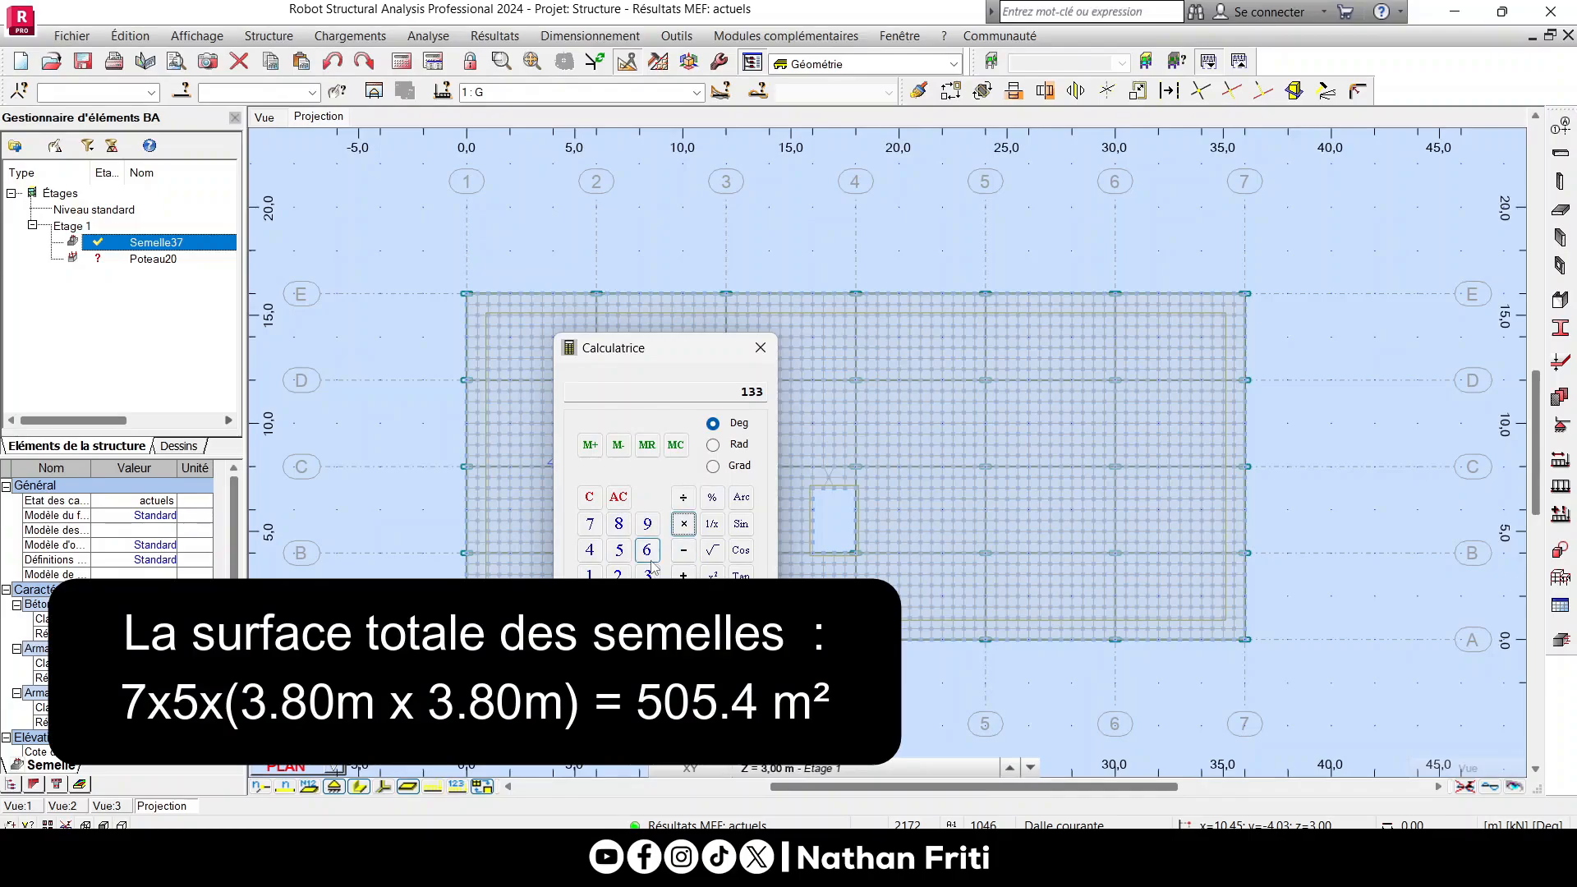
left_click(649, 574)
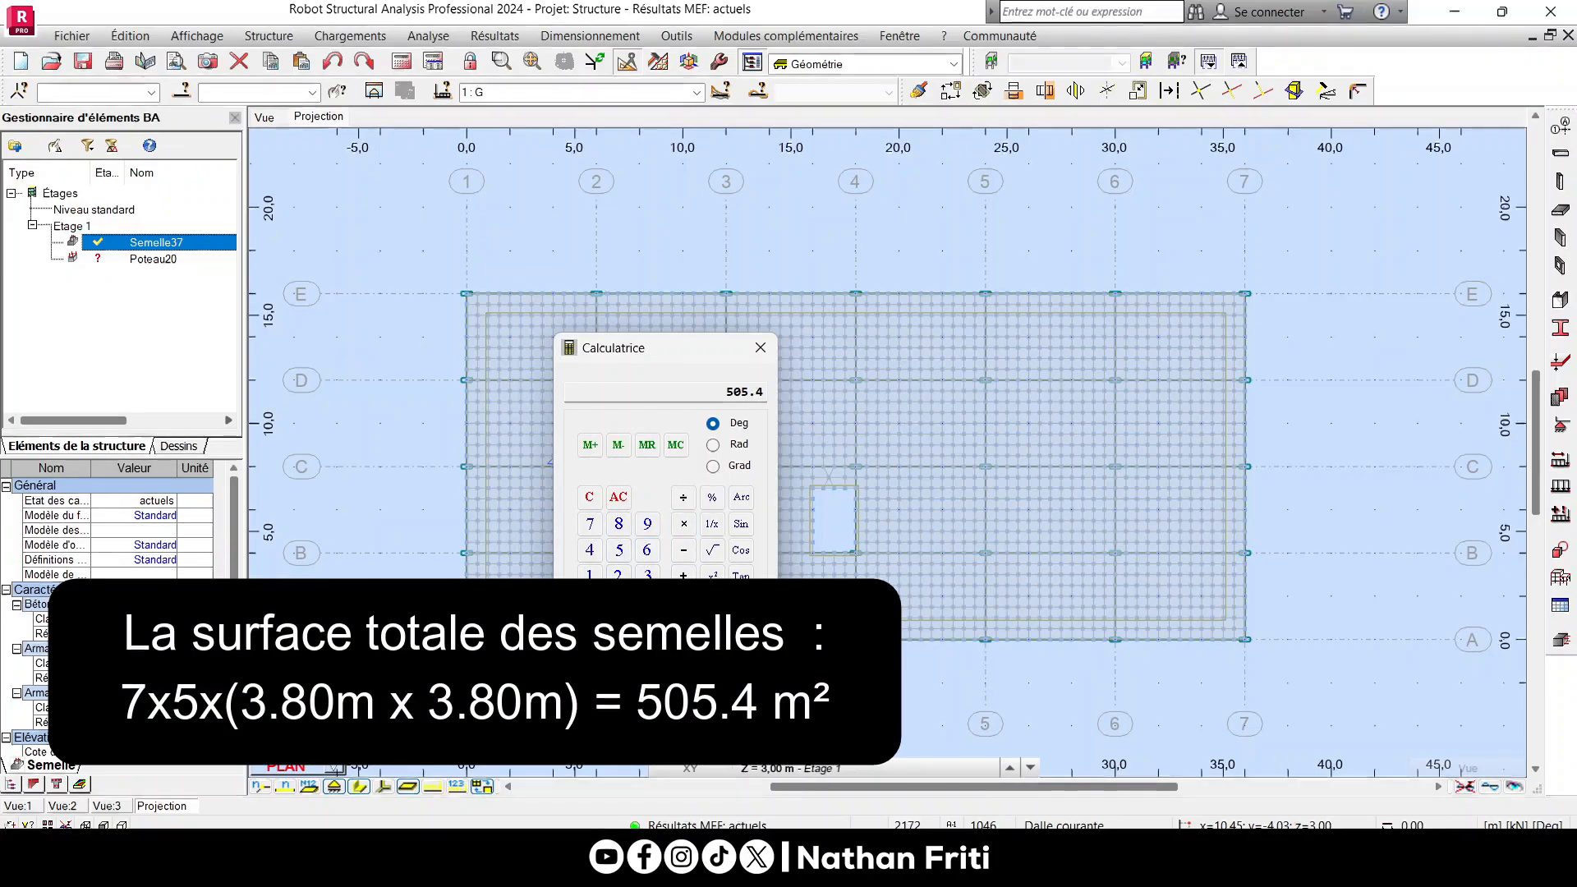
Clear the calculator and check the total footing surface by squaring 3.8 and multiplying by 5 and by 7.
left_click(589, 497)
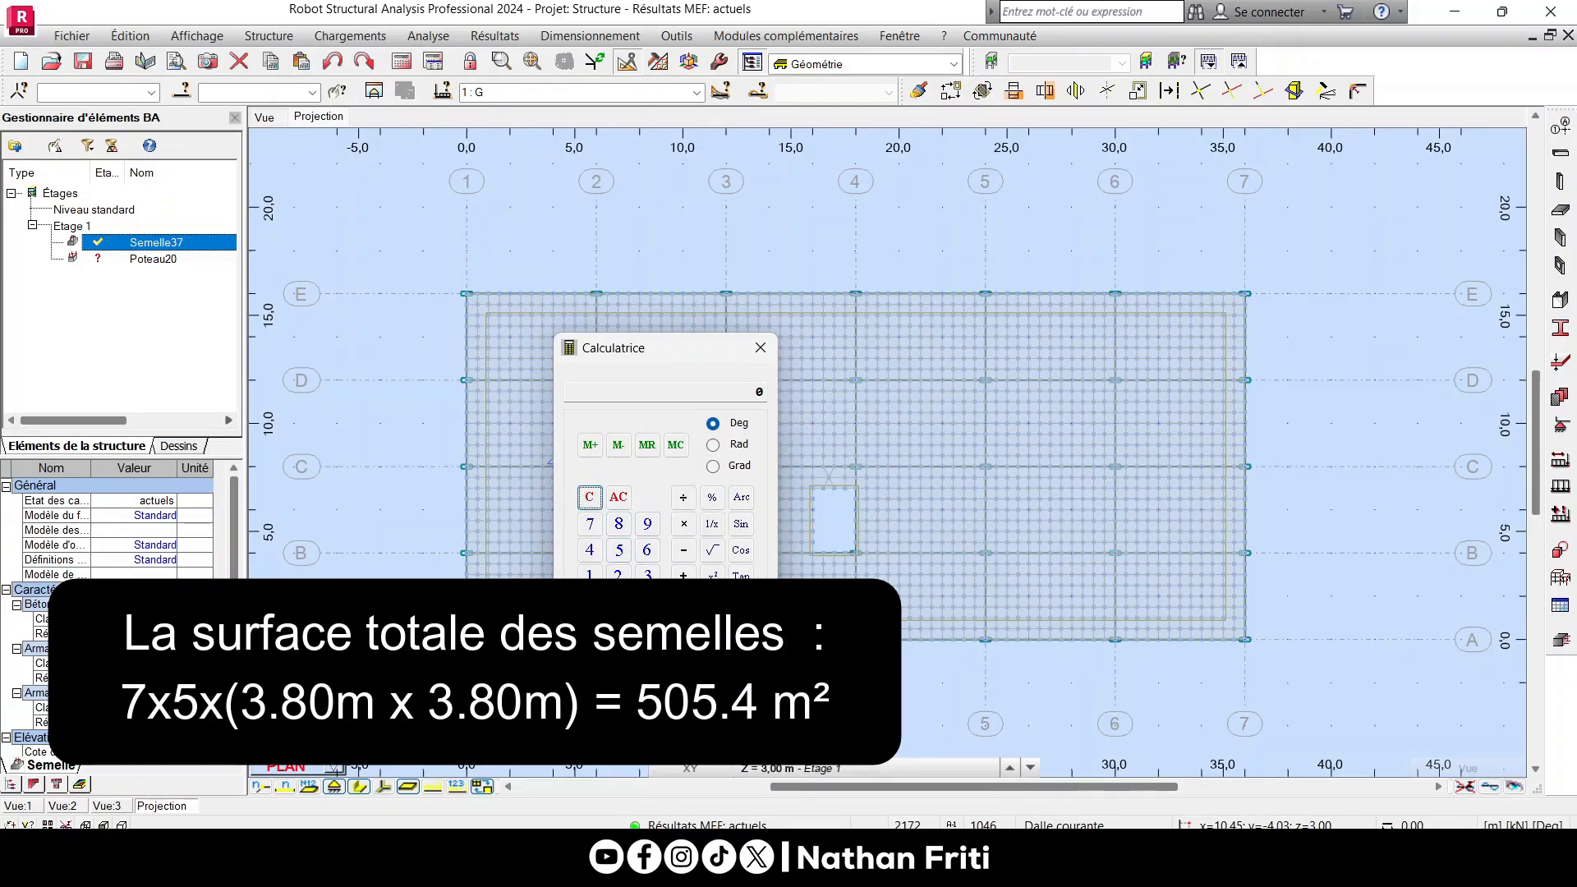
left_click(648, 576)
left_click(618, 602)
left_click(618, 524)
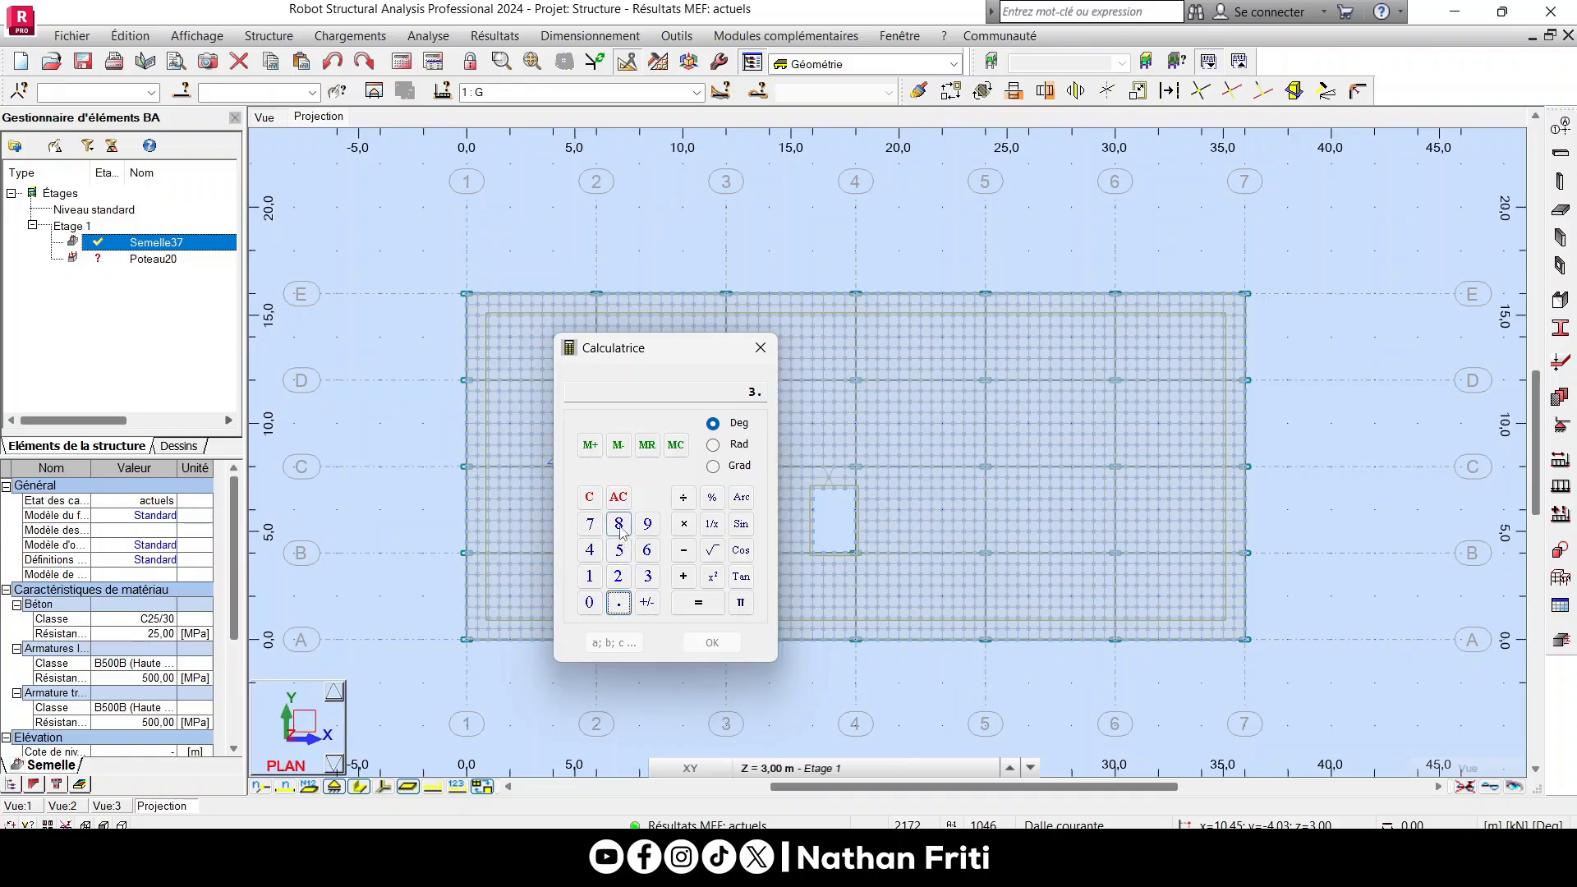
left_click(711, 578)
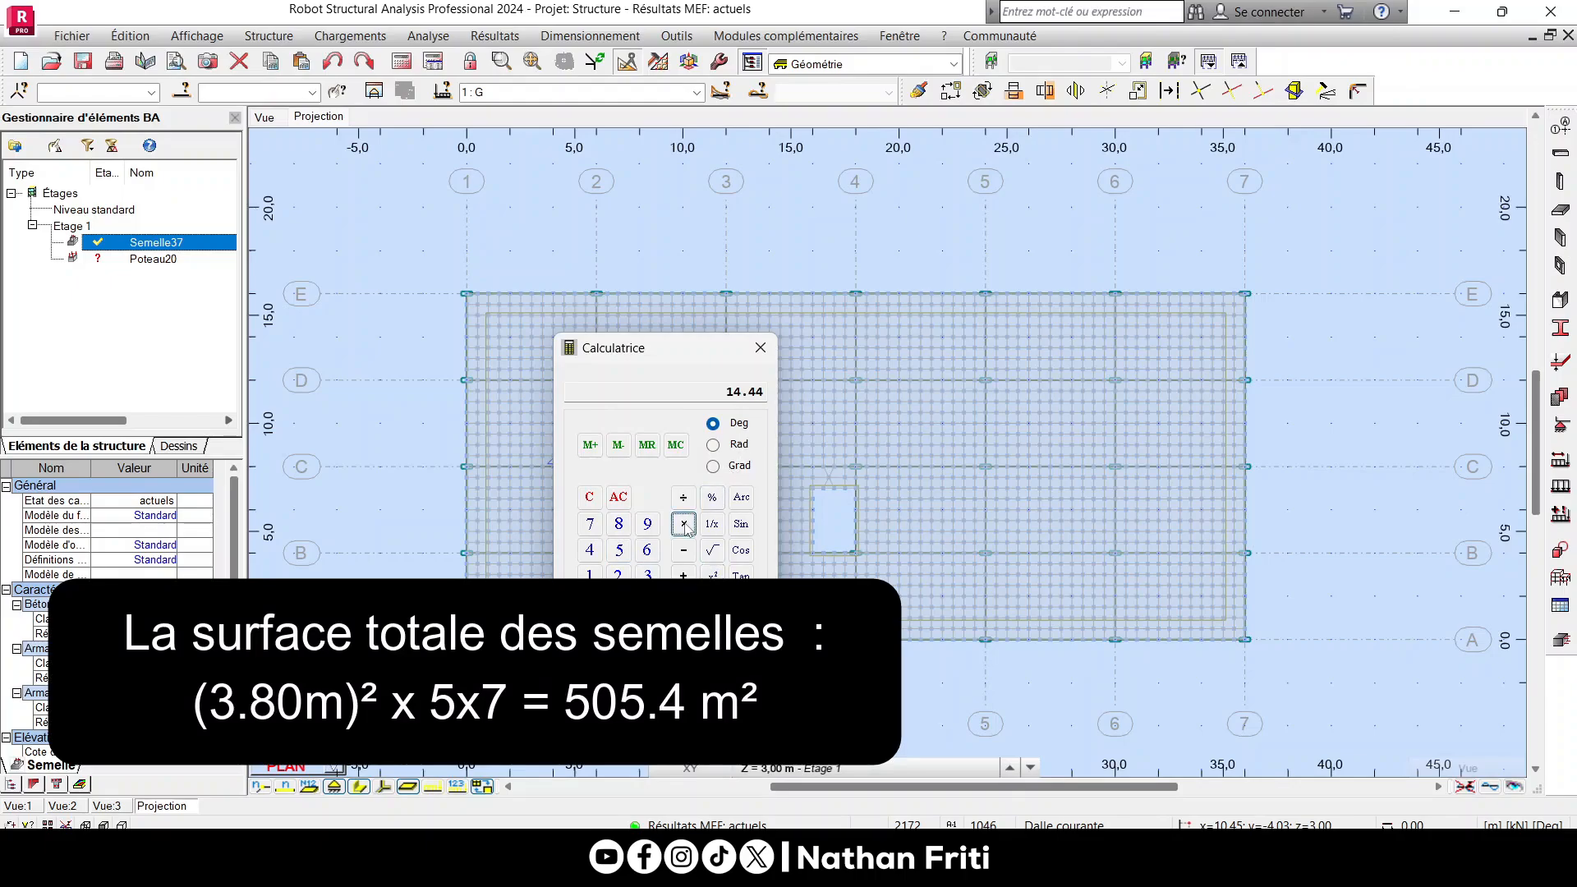
left_click(619, 550)
left_click(590, 523)
left_click(683, 573)
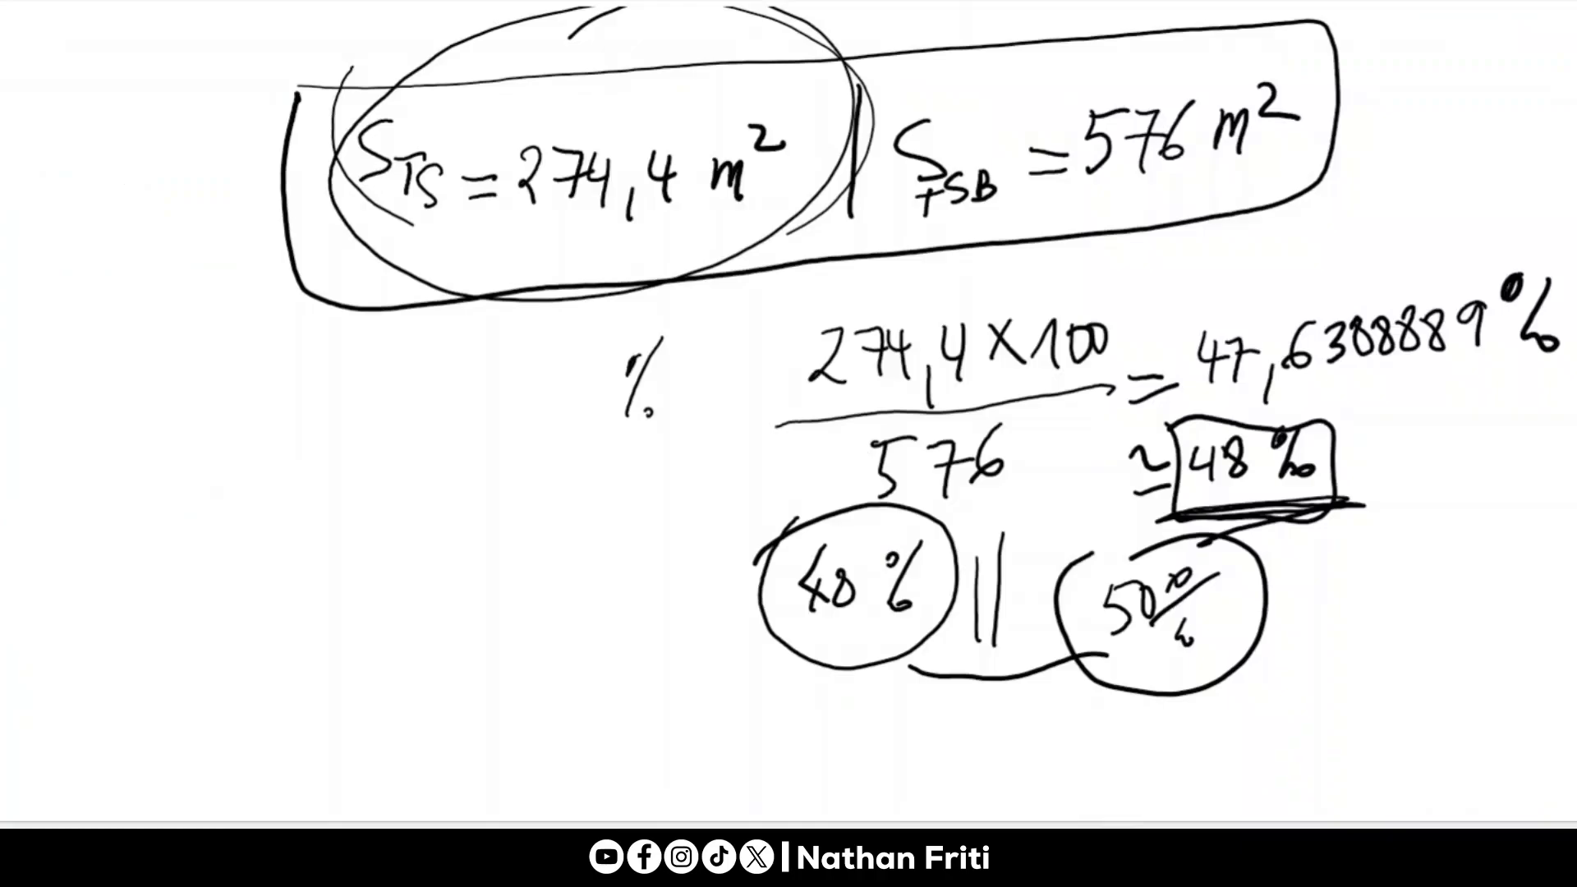
On the handwritten calculation sheet, write the total footing surface "505,4 m²" in pink beside the existing percentage calculation.
left_click_drag(218, 519, 210, 521)
left_click_drag(197, 455, 261, 515)
left_click_drag(300, 464, 291, 522)
left_click_drag(304, 454, 325, 454)
left_click_drag(337, 497, 334, 530)
mouse_move(376, 435)
left_mouse_down()
mouse_move(367, 486)
mouse_move(485, 511)
left_mouse_up()
left_click_drag(472, 423, 492, 441)
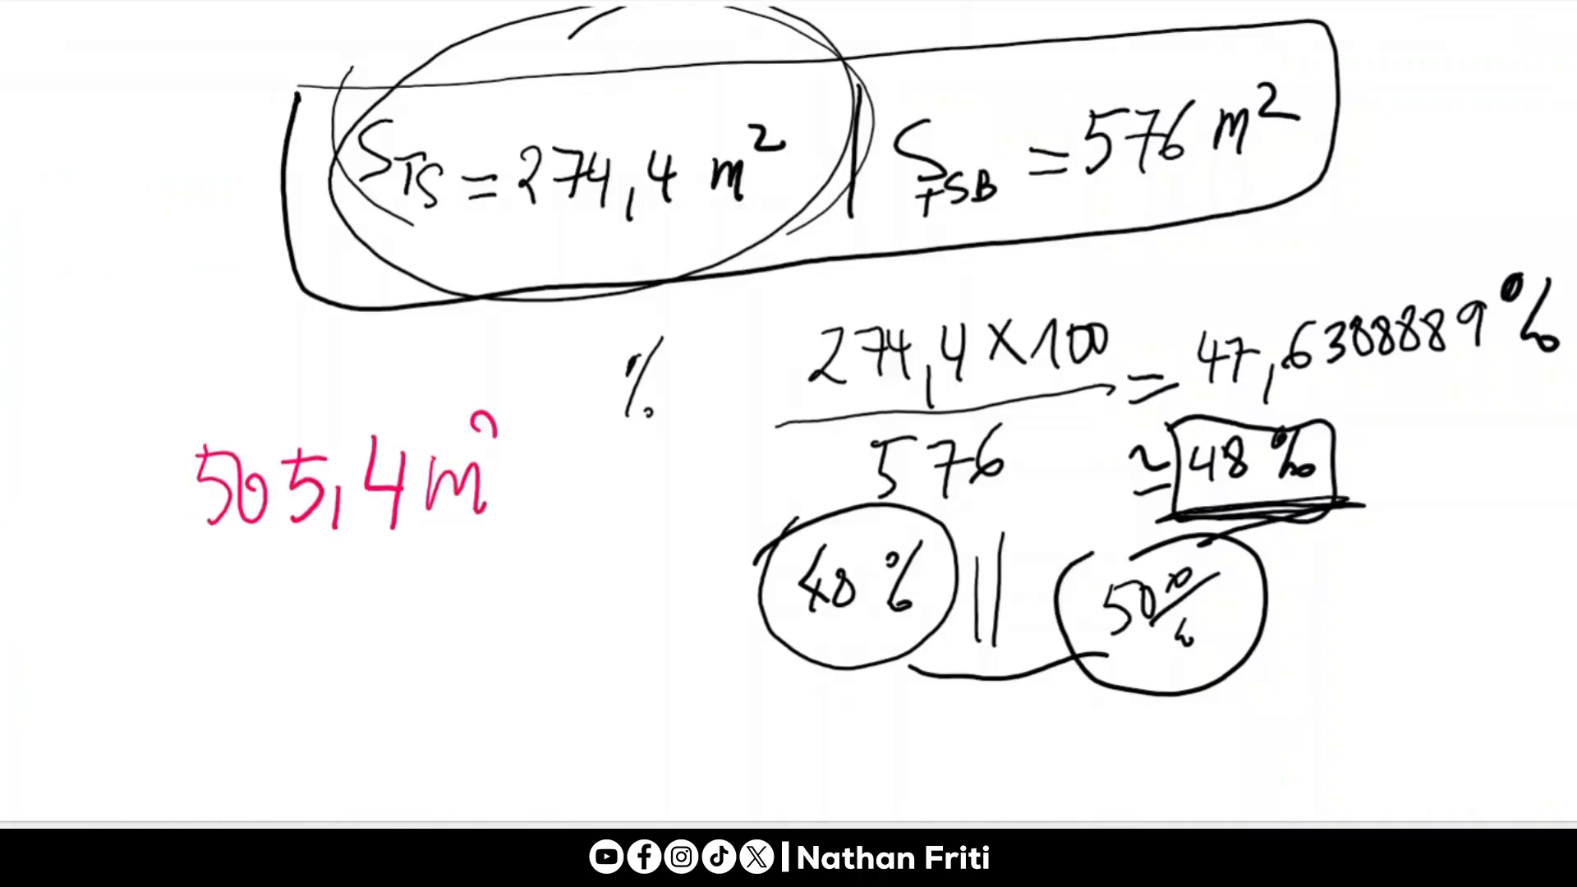
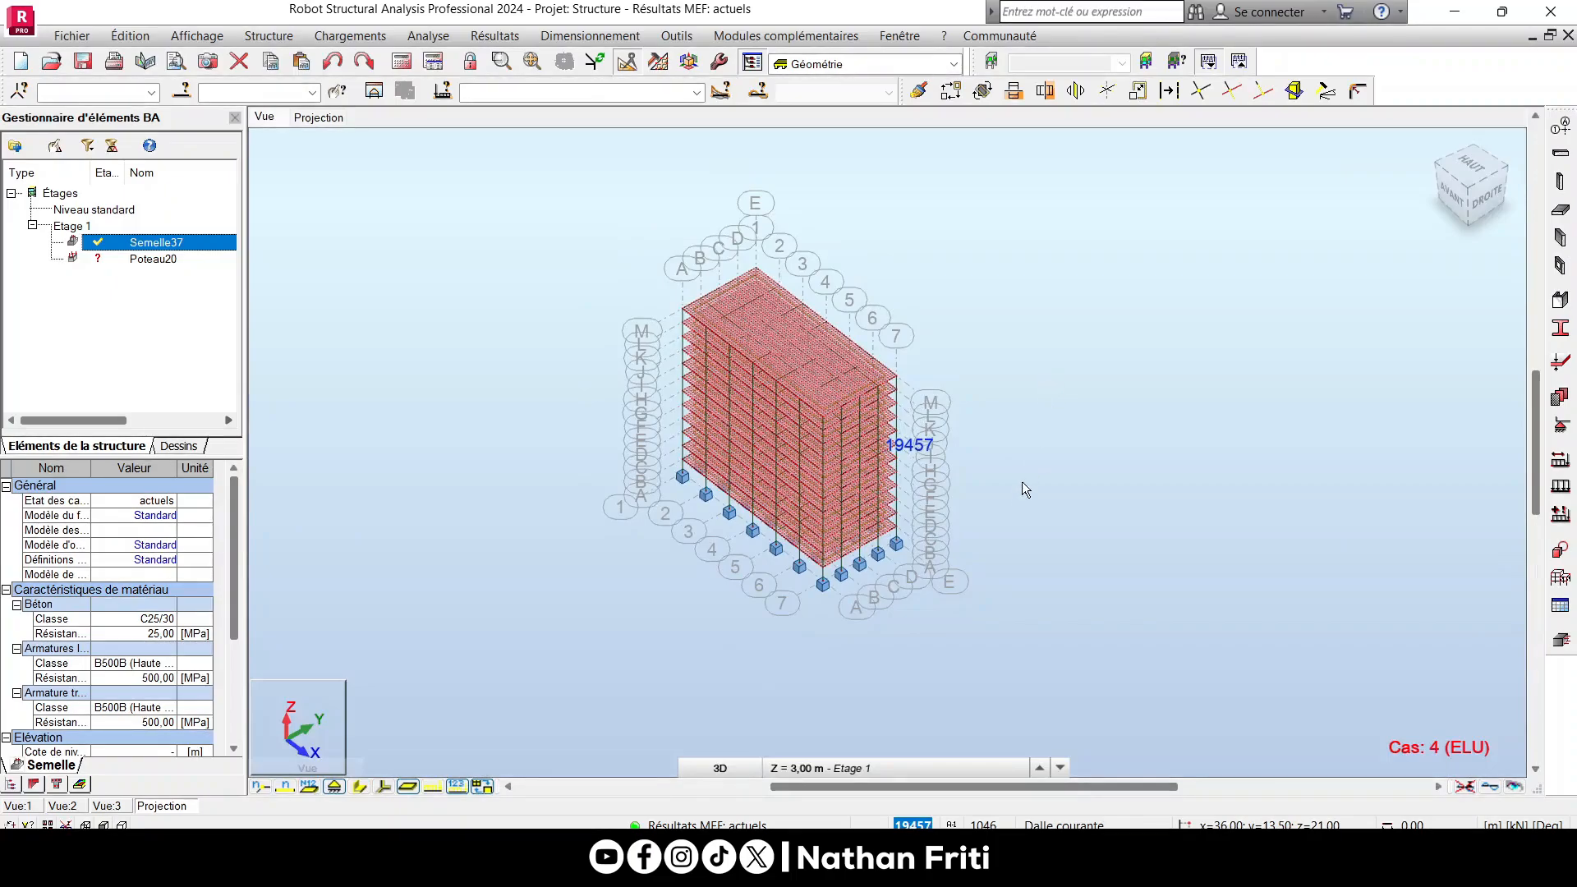
Hide the finite element calculation model in the 3D view and examine the building's column bases and supports.
left_click(482, 786)
left_click(482, 787)
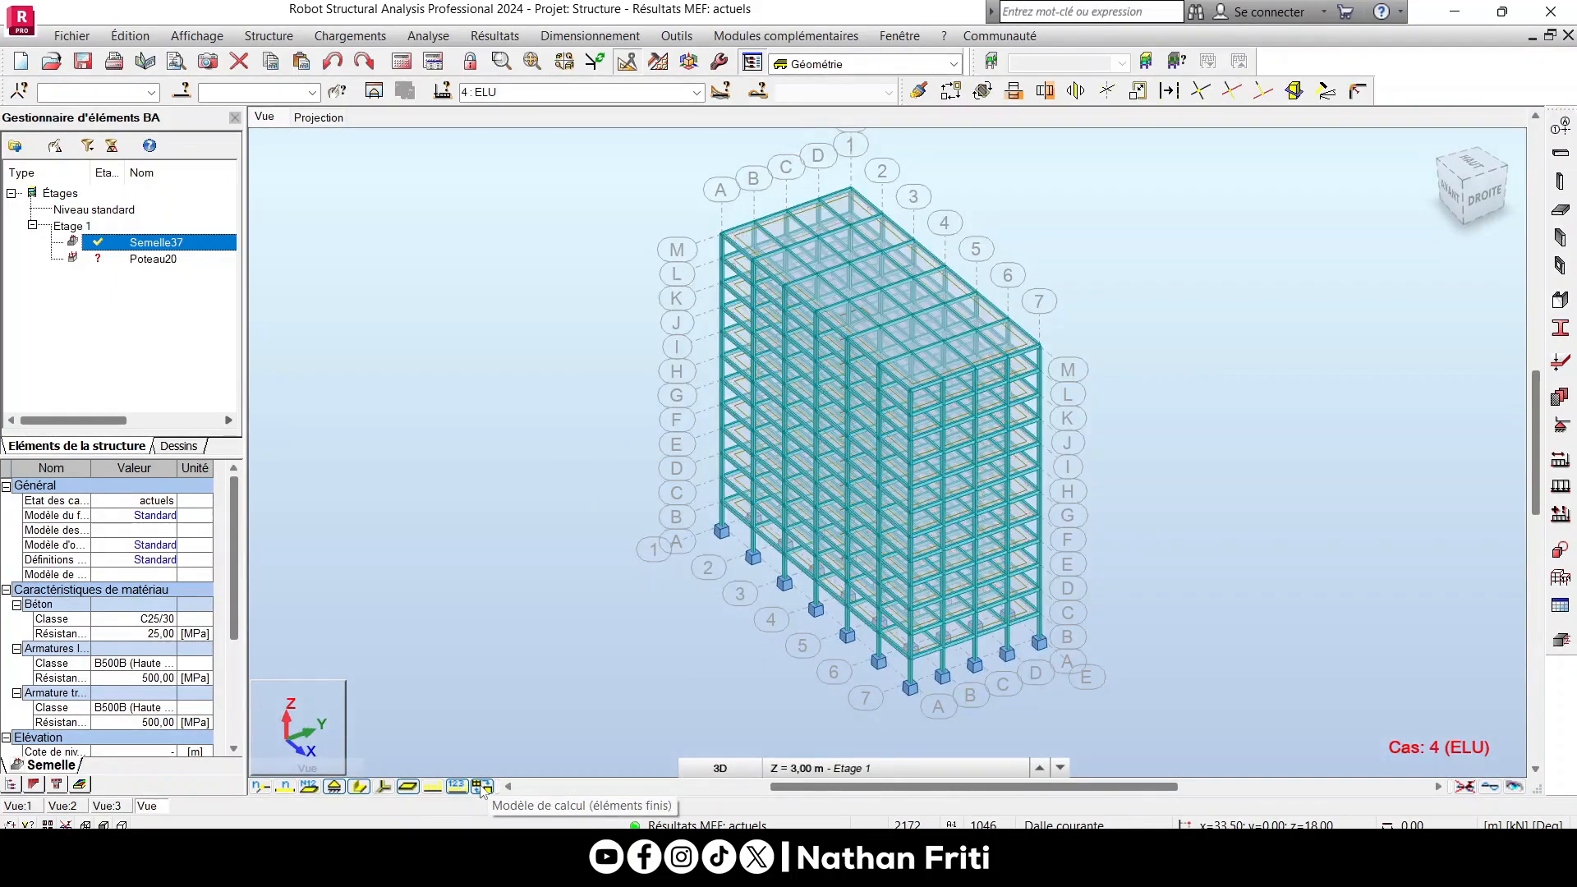
middle_click_drag(462, 380, 722, 553, "shift")
scroll(658, 556, "up", 5)
scroll(614, 518, "down", 3)
mouse_move(613, 518)
middle_mouse_down("shift")
mouse_move(521, 468)
mouse_move(644, 545)
mouse_move(619, 504)
middle_mouse_up("shift")
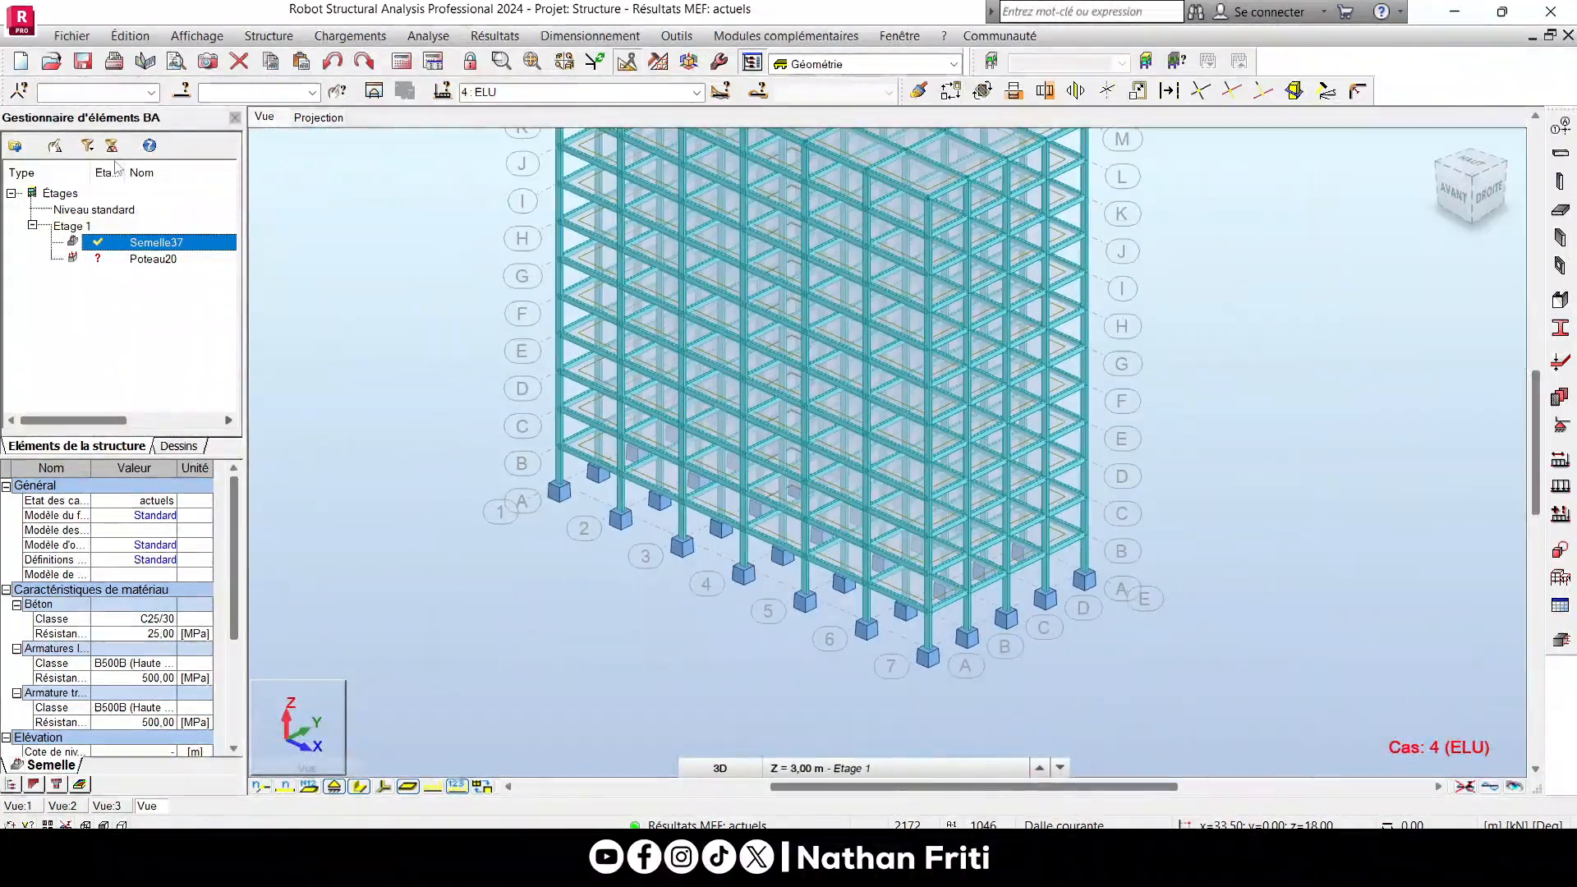
In the XY plan, add one X construction line before line 1 with a spacing of -0.5 m, apply it and check the grid.
left_click(319, 118)
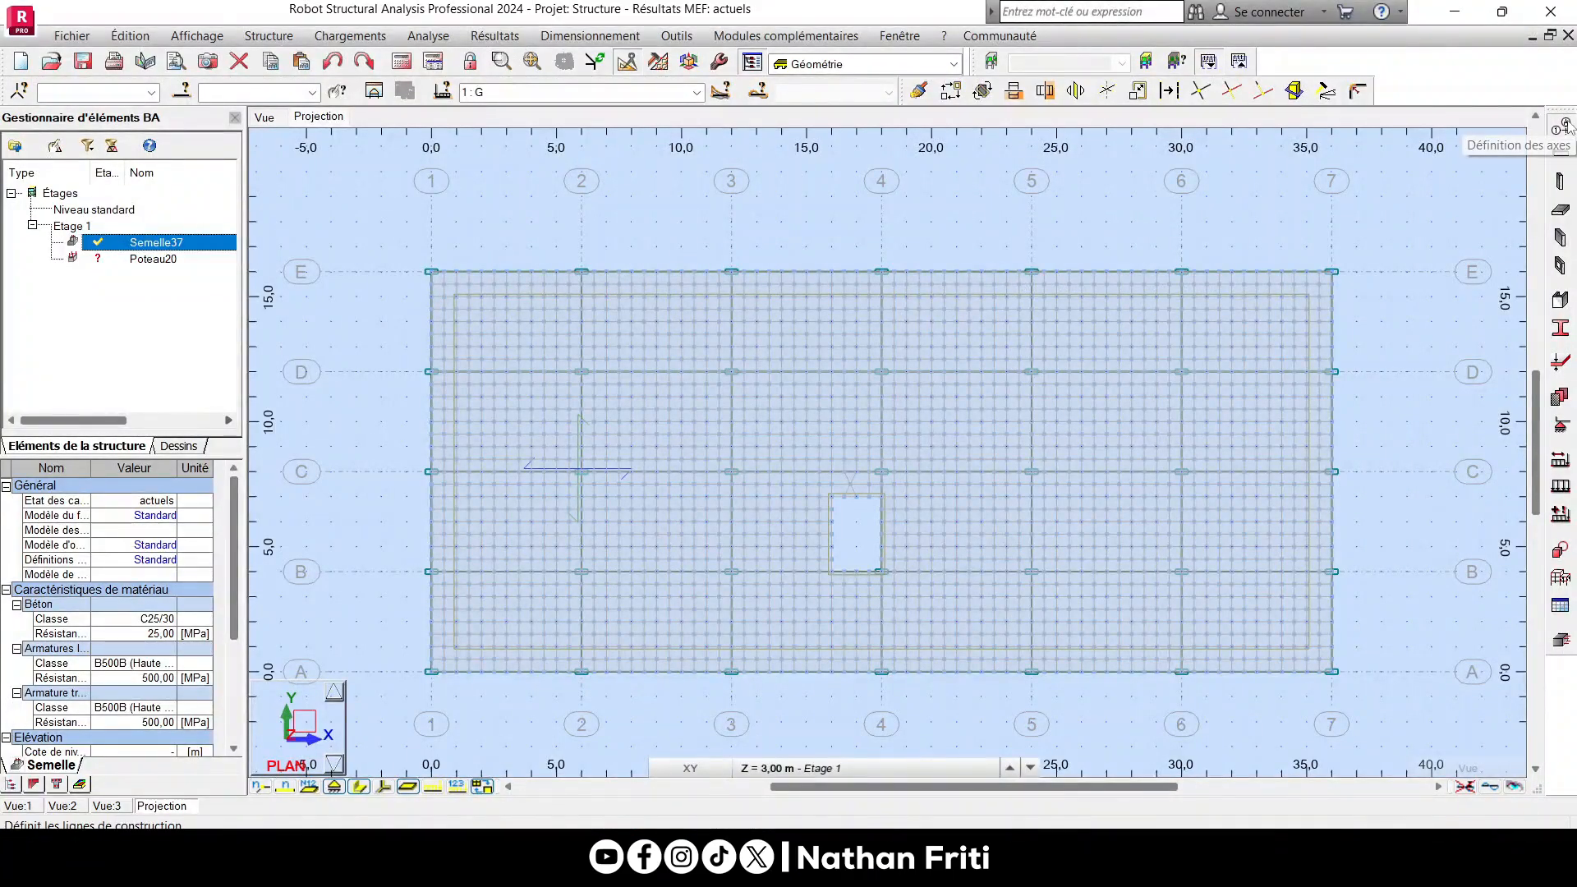
left_click(1566, 124)
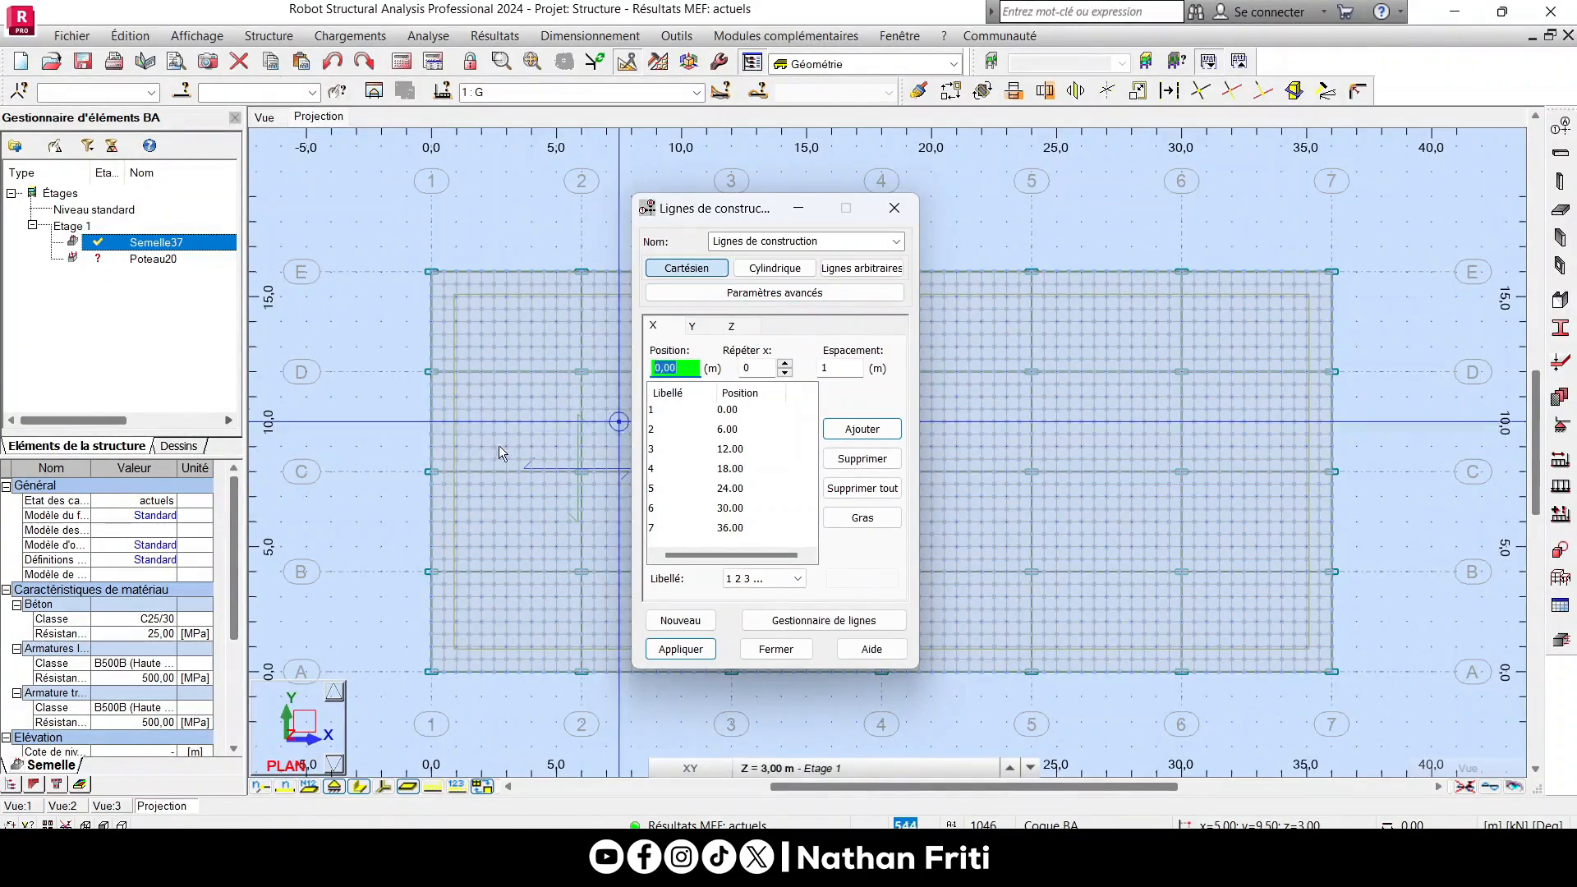
left_click(784, 364)
left_click(832, 364)
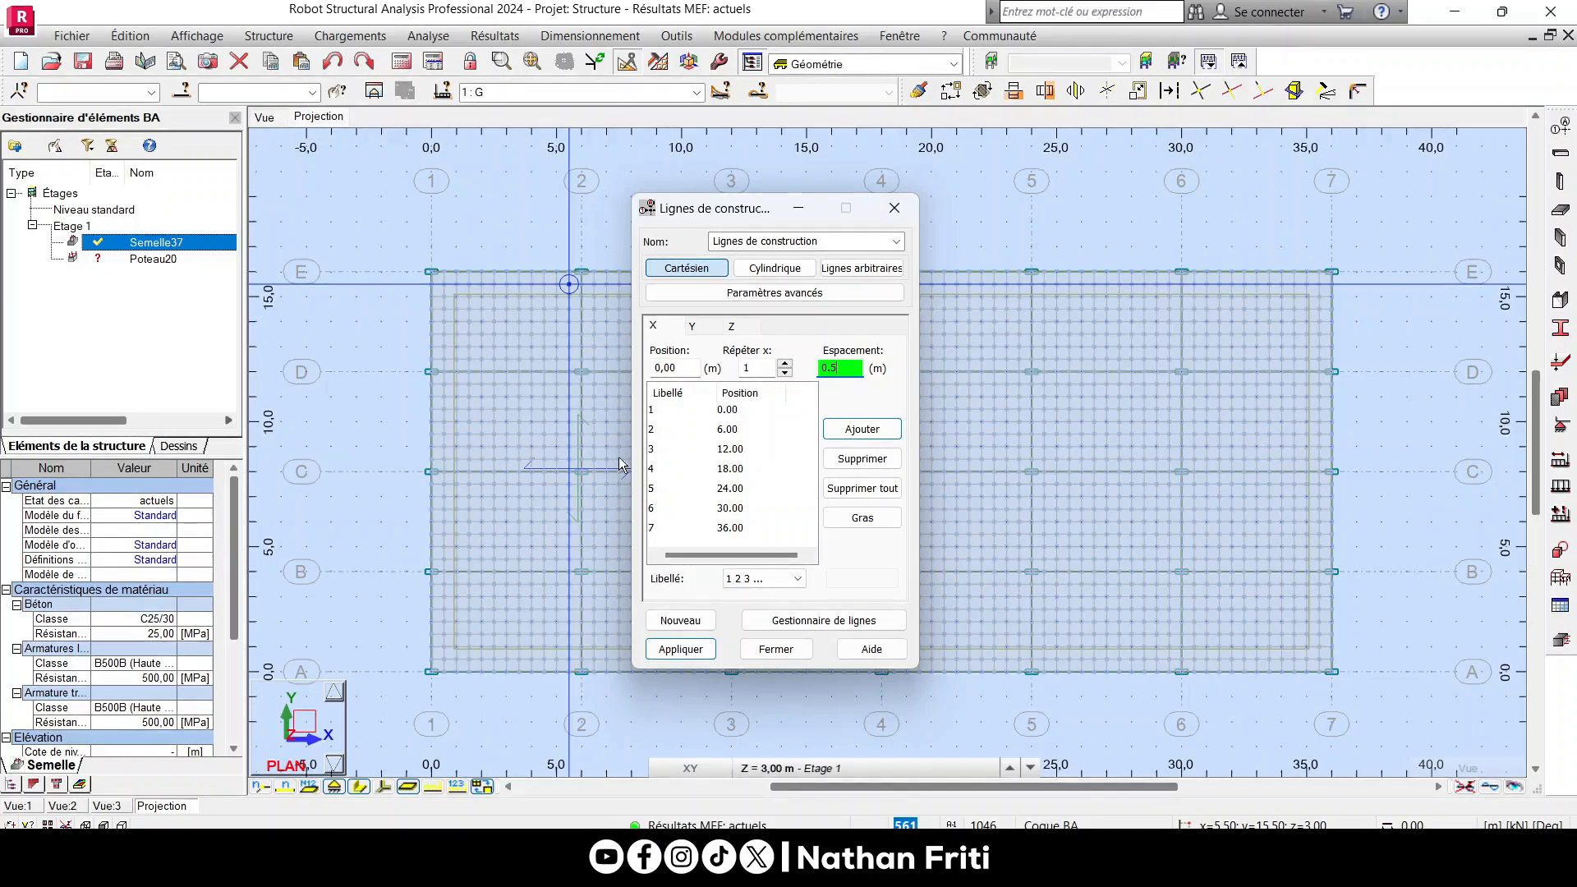
left_click(678, 411)
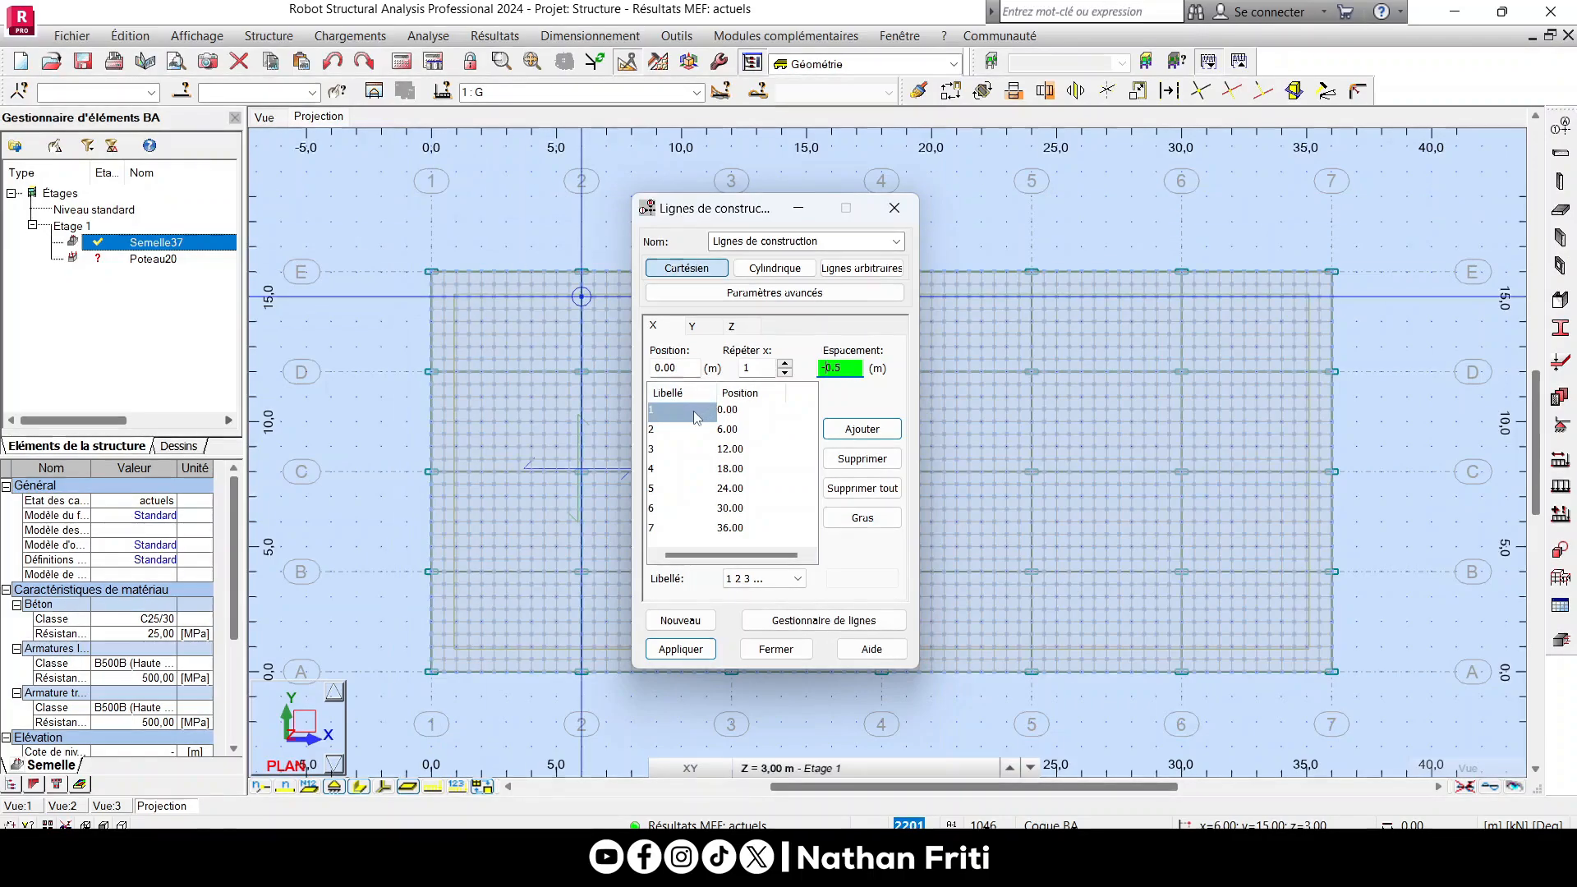
left_click(851, 435)
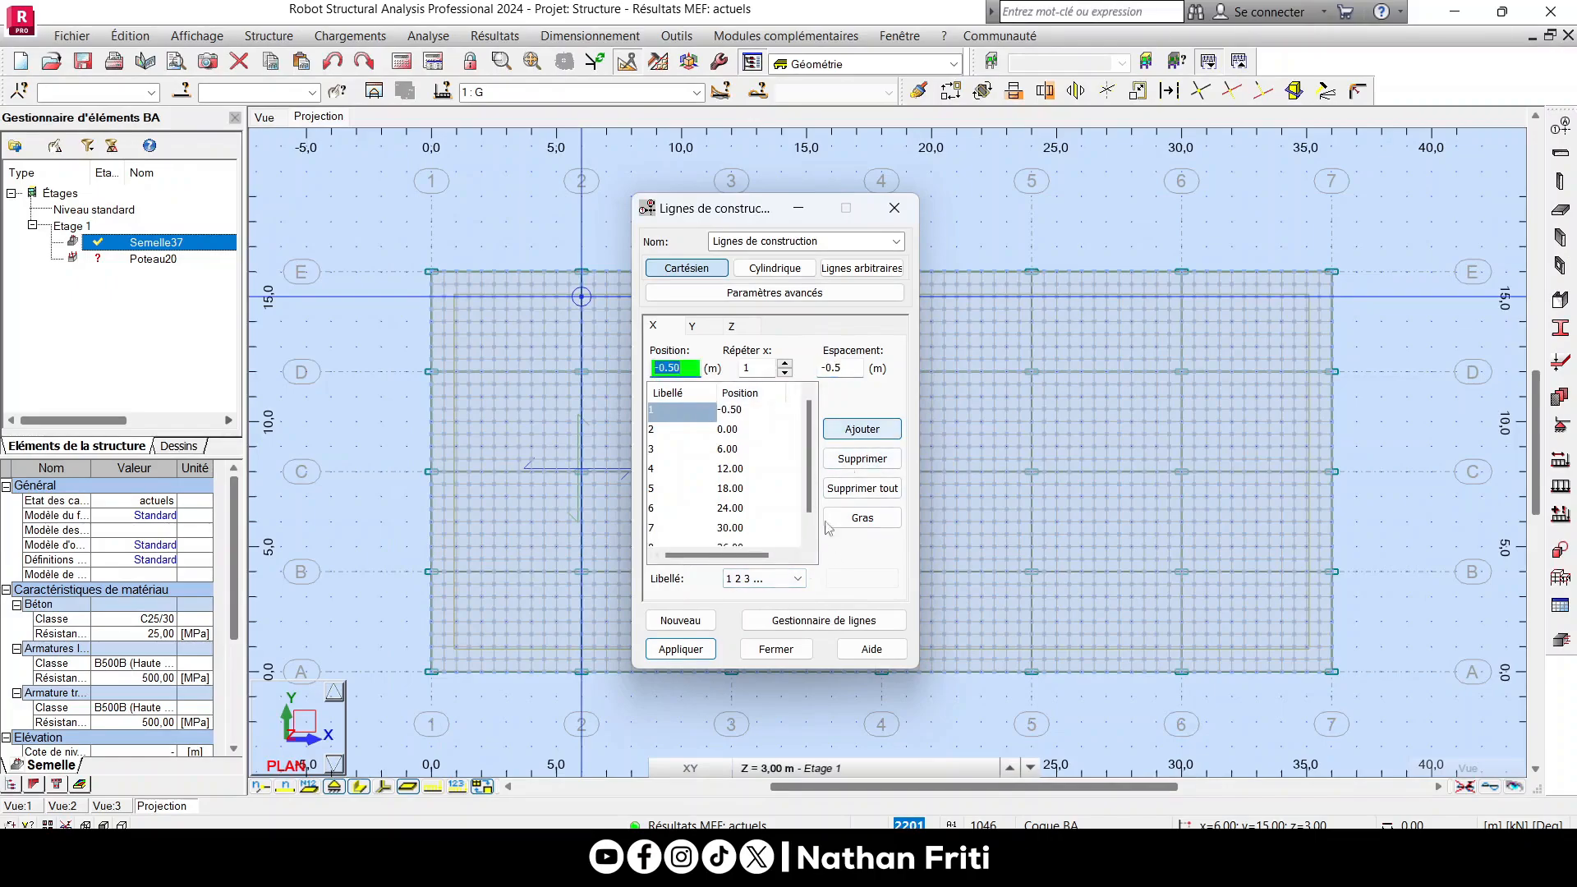
left_click(680, 649)
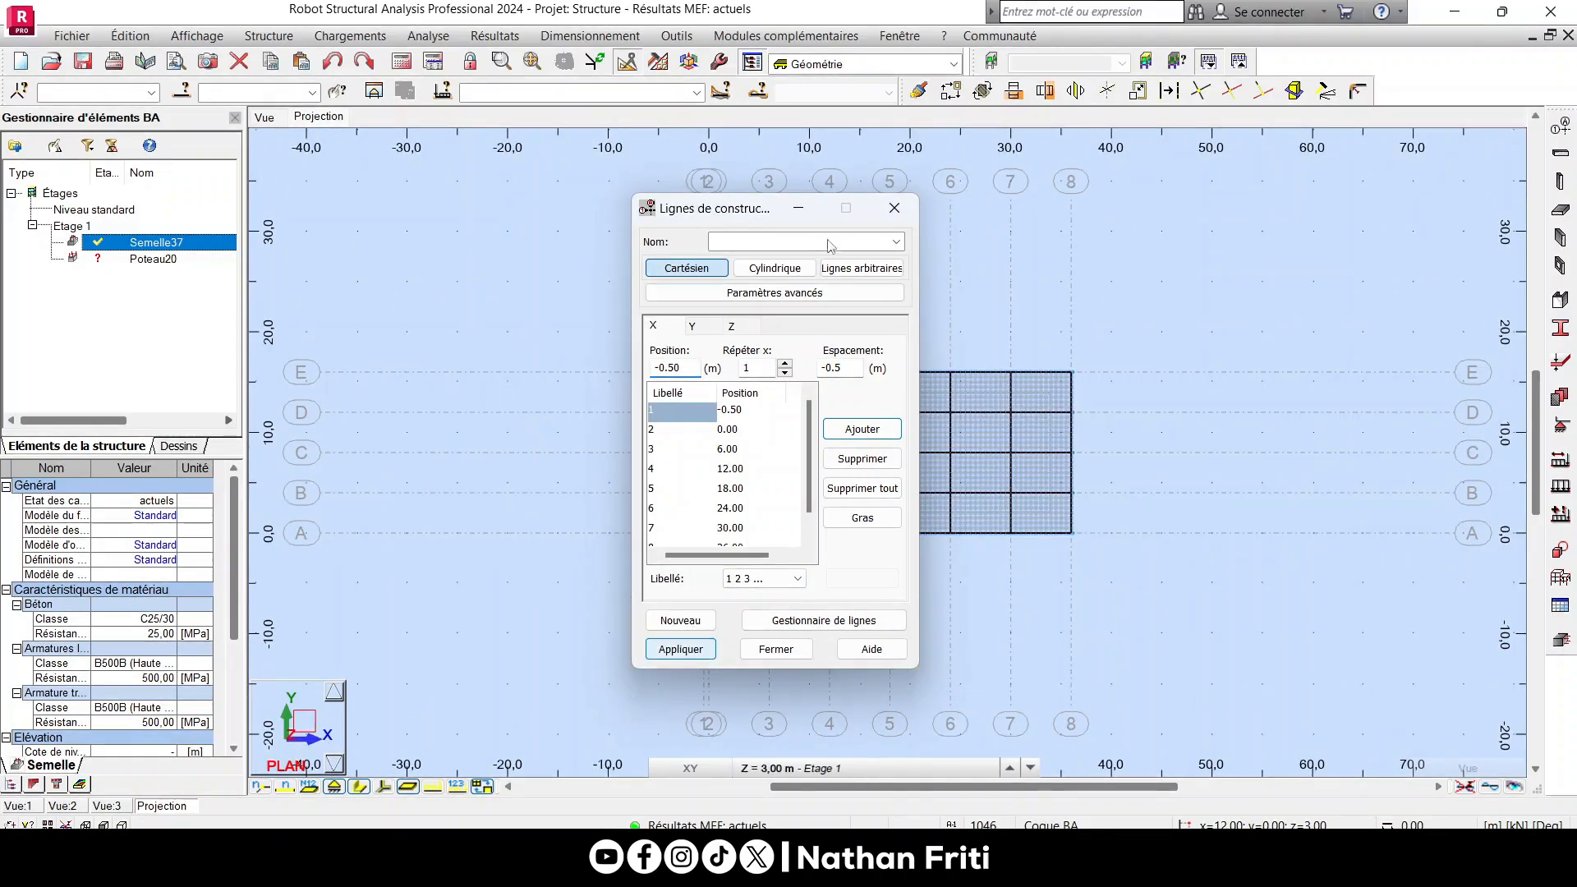
left_click_drag(742, 223, 1050, 289)
scroll(492, 353, "up", 6)
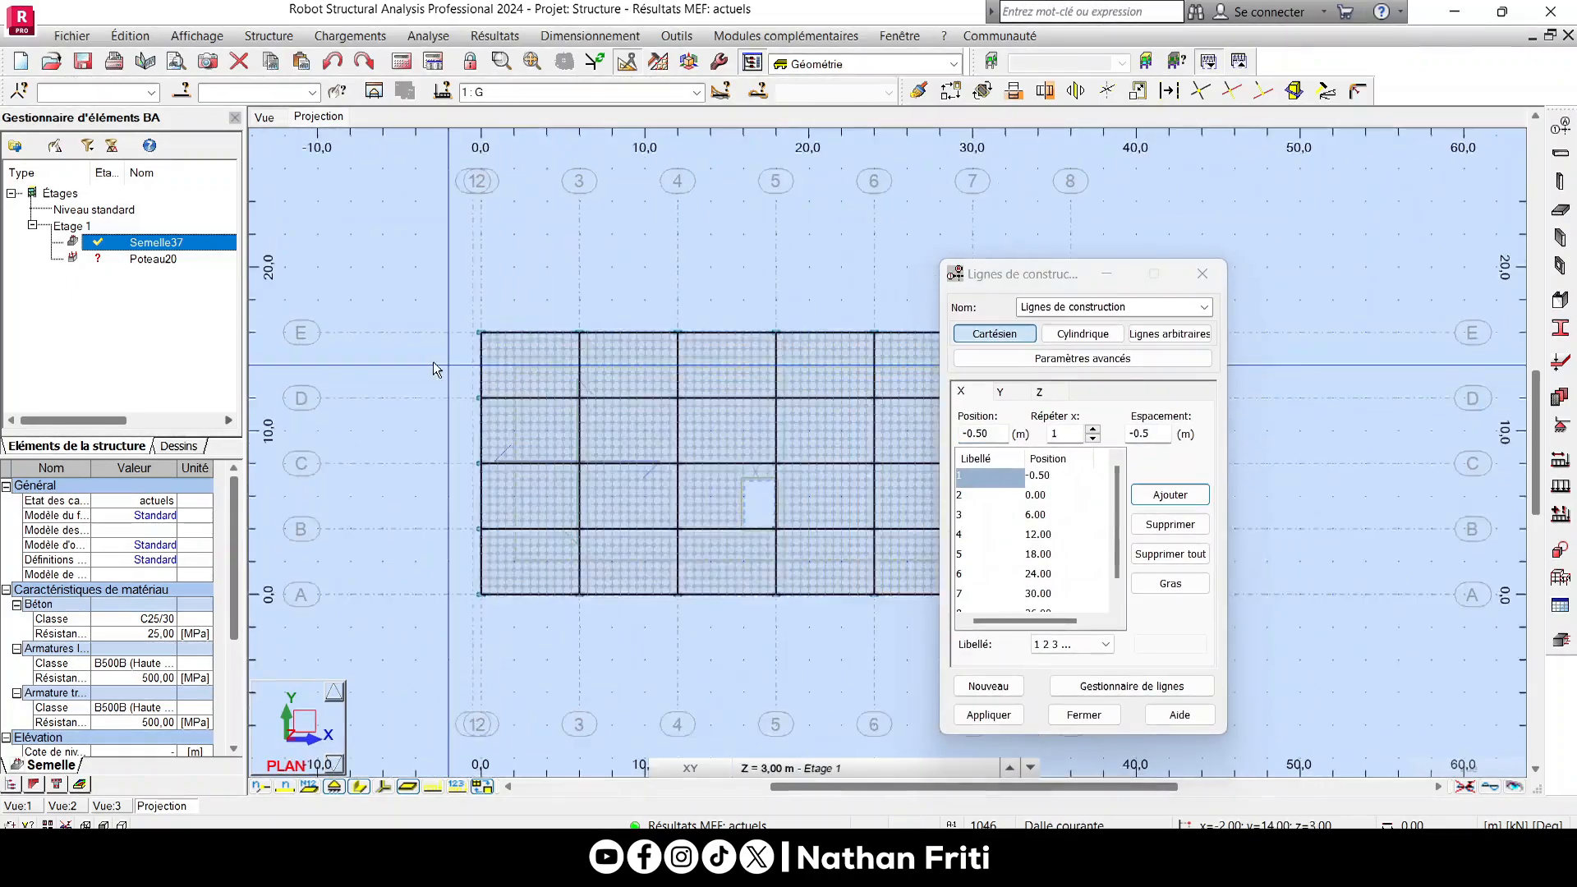
Add one X construction line after line 8 at 36.00 m with a spacing of 0.5 m, apply it and check the grid.
scroll(683, 366, "up", 1)
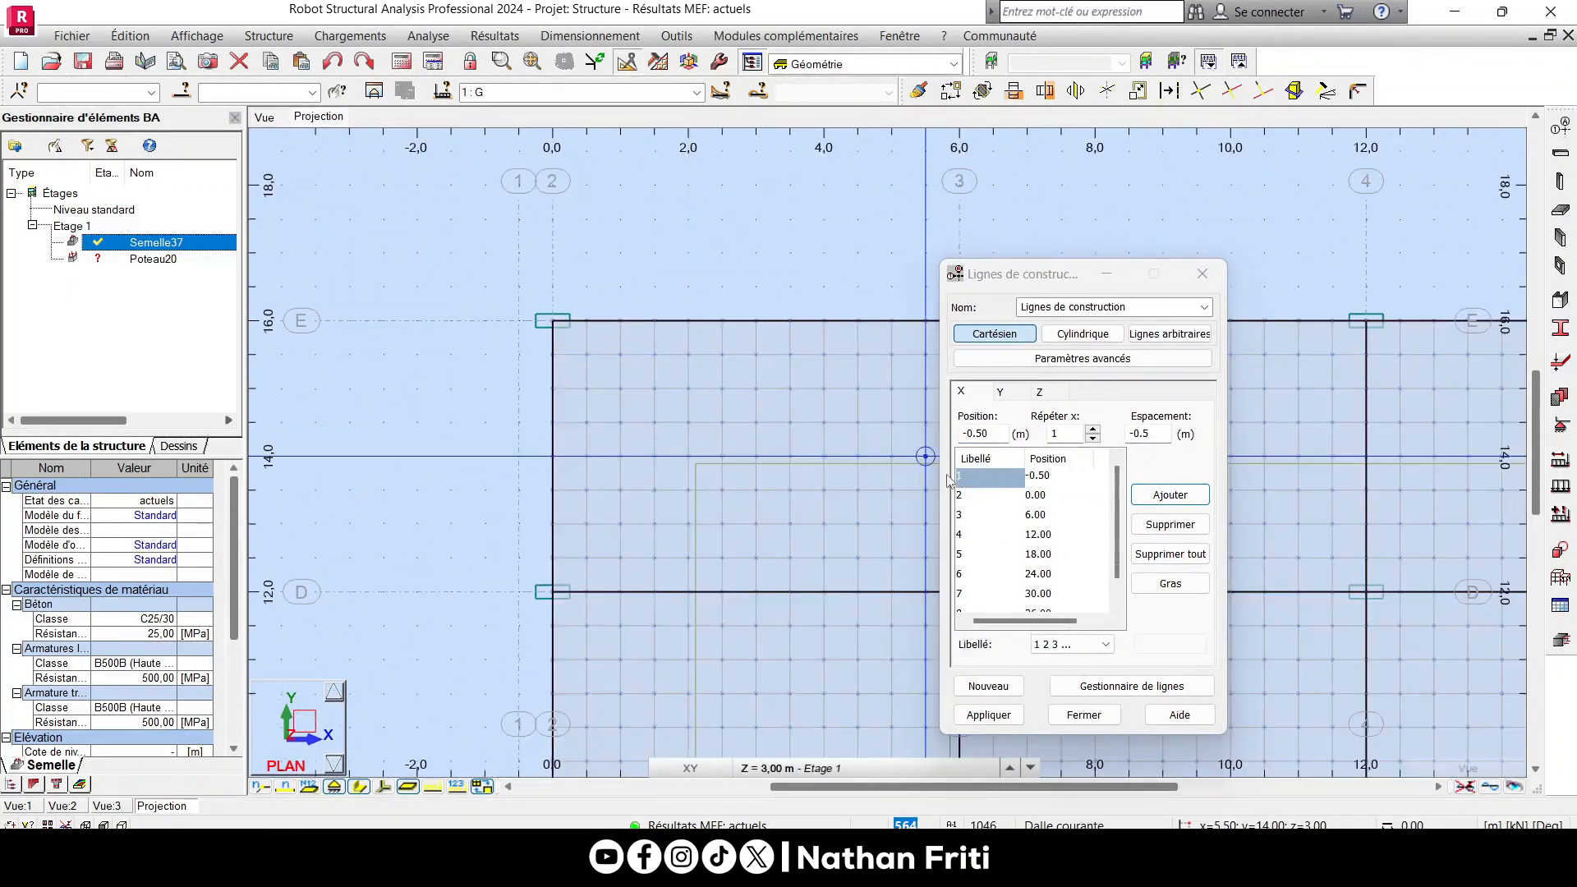
middle_click_drag(563, 421, 377, 424)
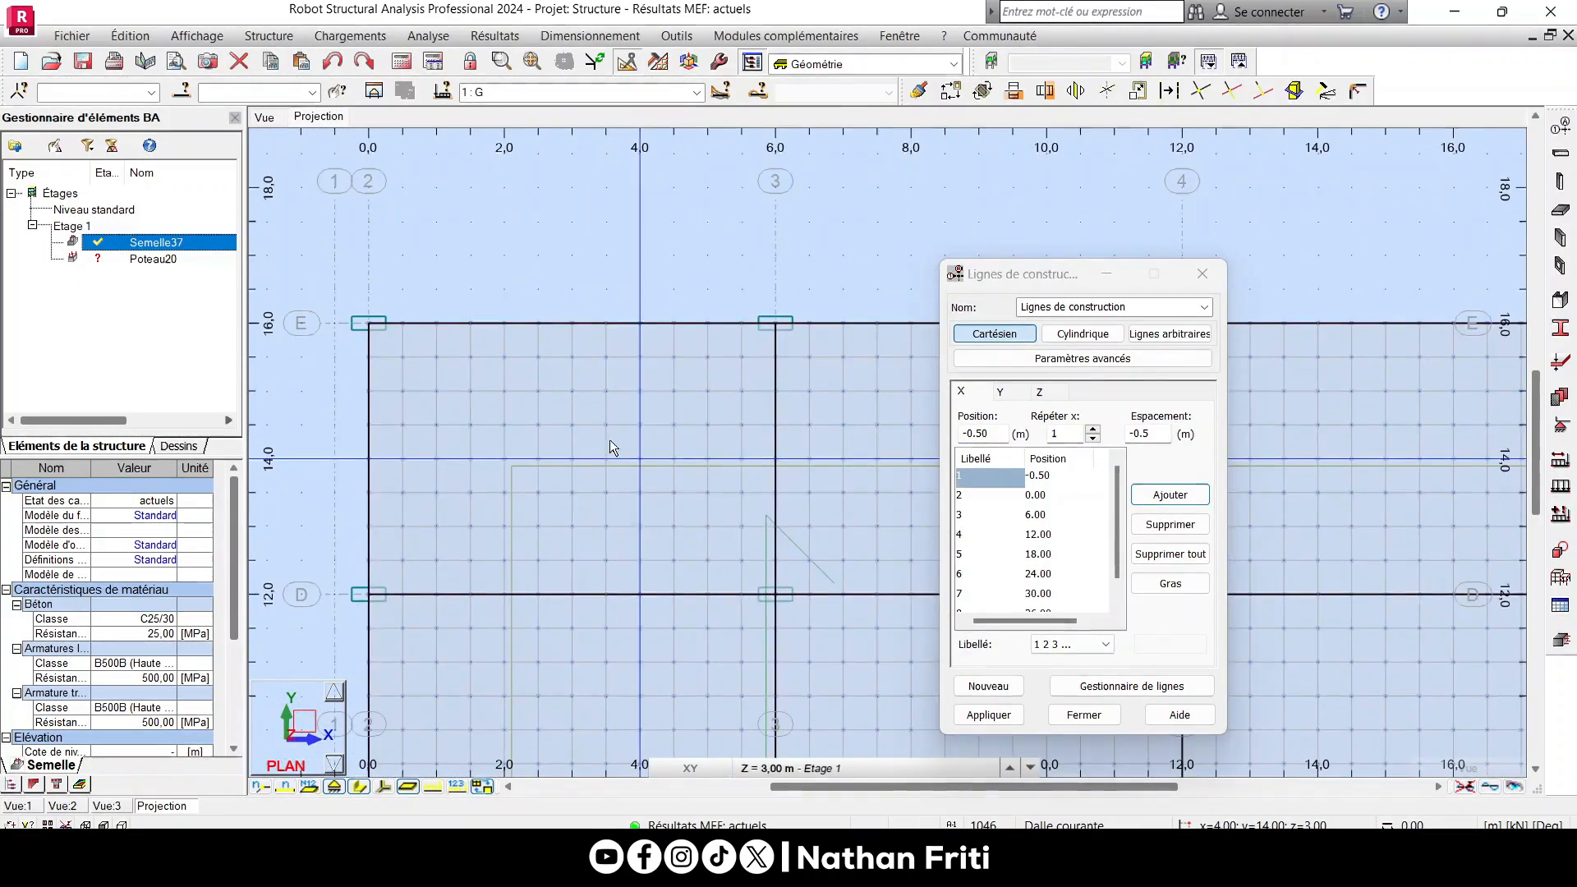
scroll(614, 438, "down", 1)
middle_click_drag(665, 427, 493, 395)
scroll(1059, 583, "down", 1)
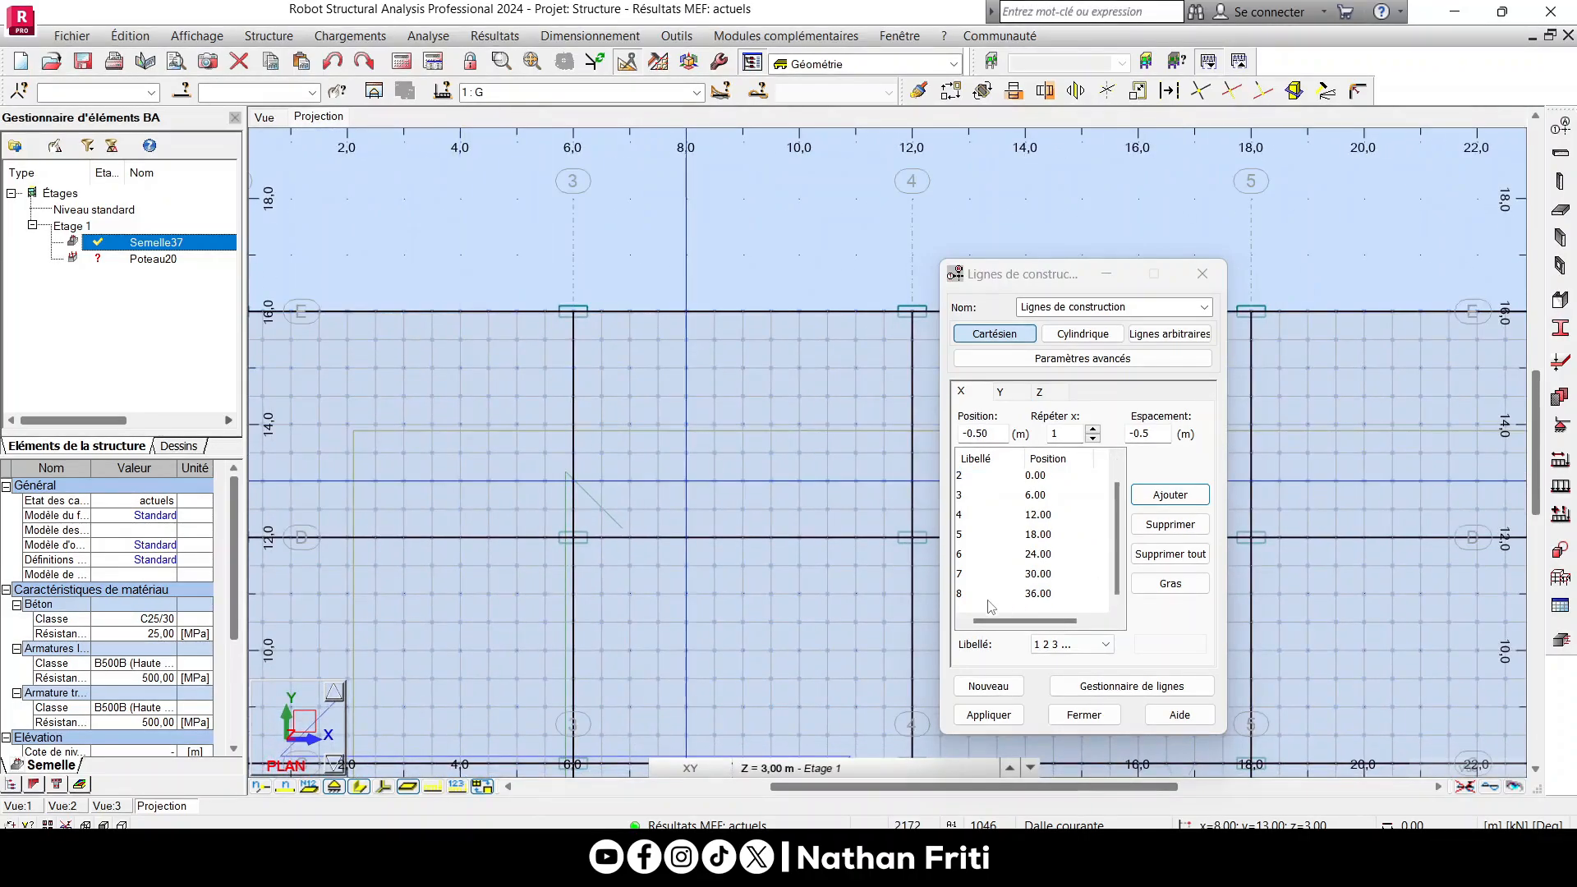
left_click(991, 599)
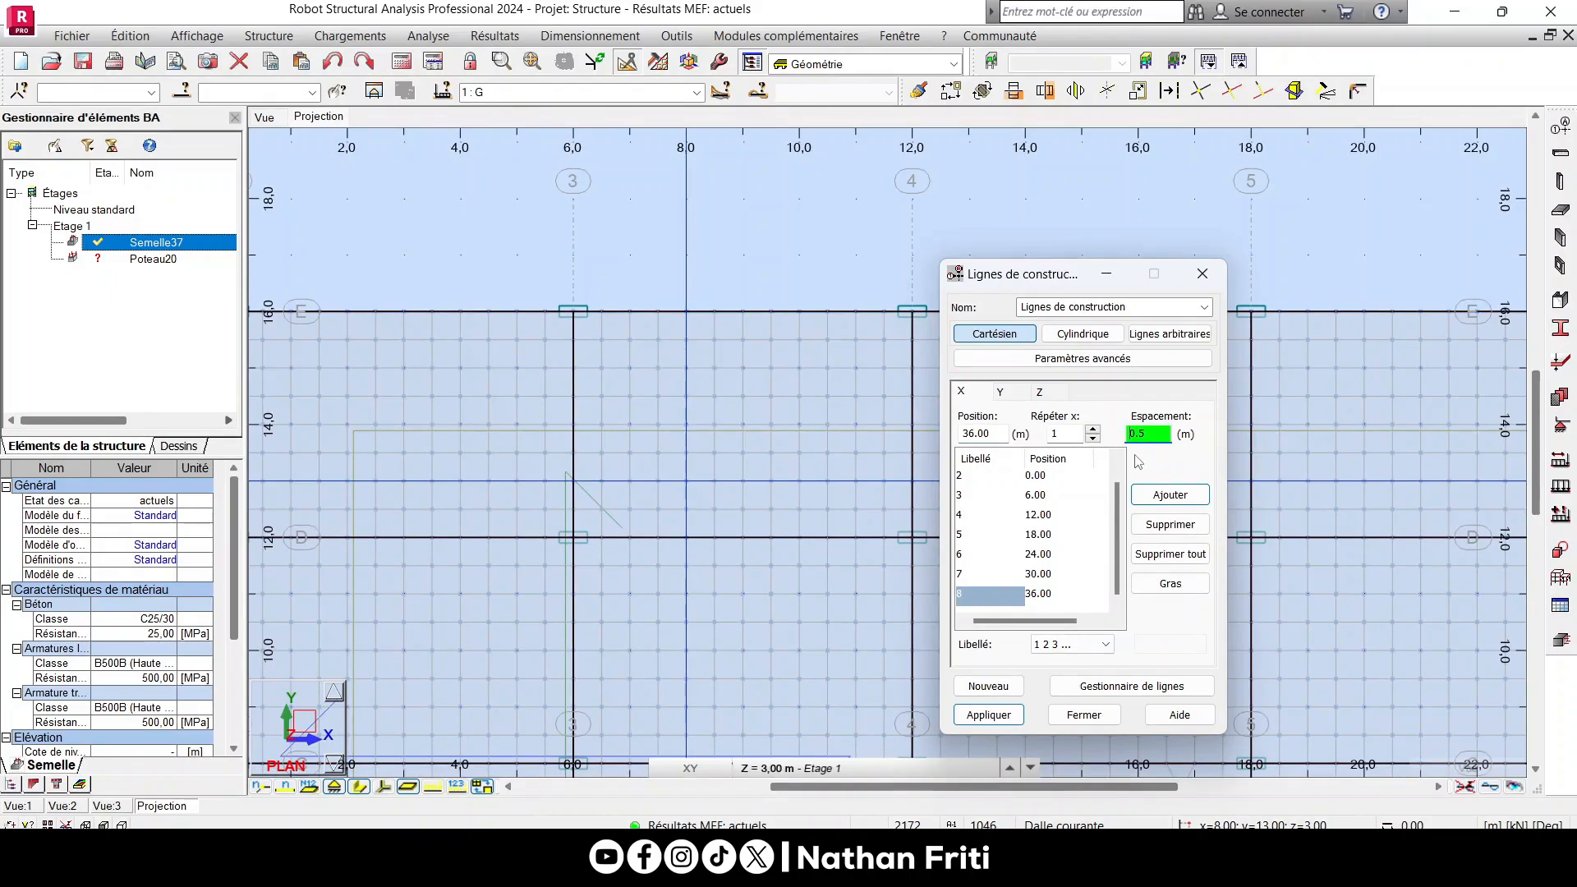
left_click(1164, 496)
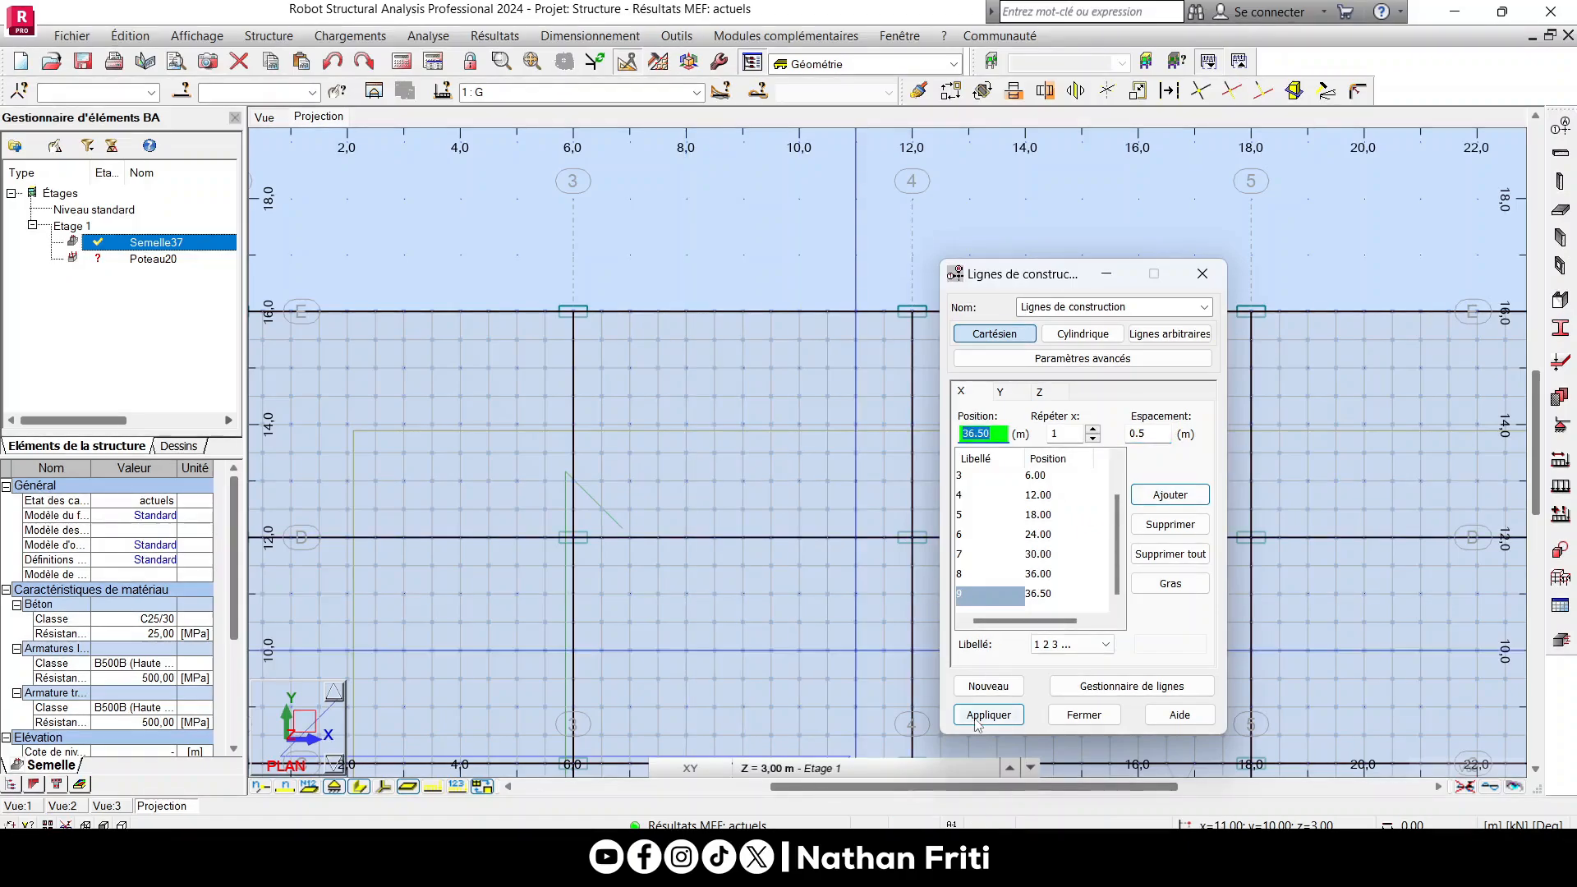
key("Return")
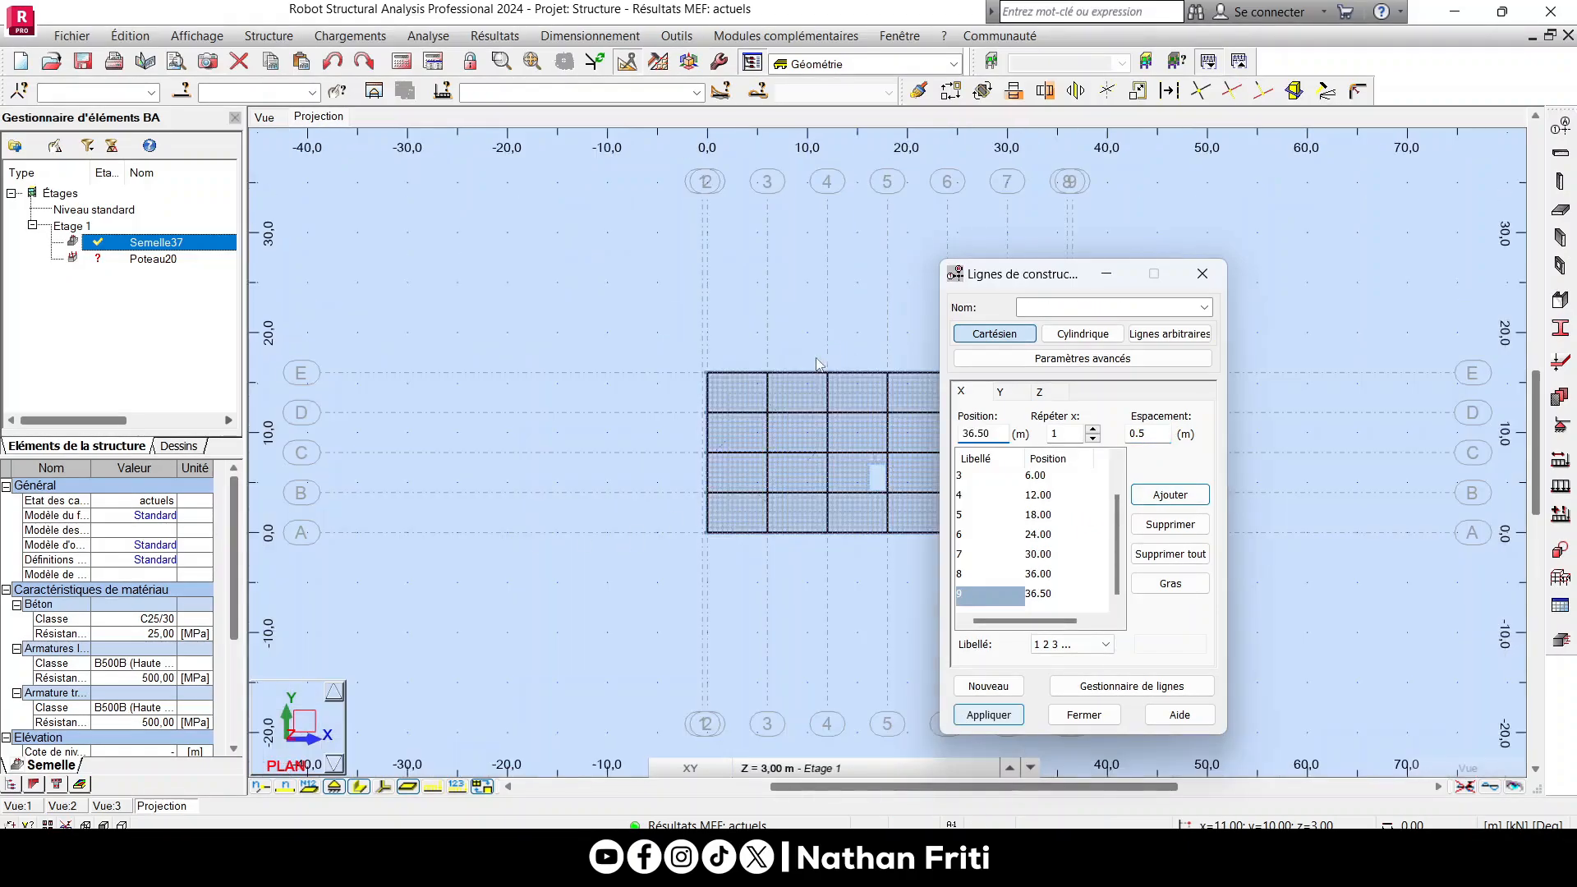
scroll(823, 451, "up", 8)
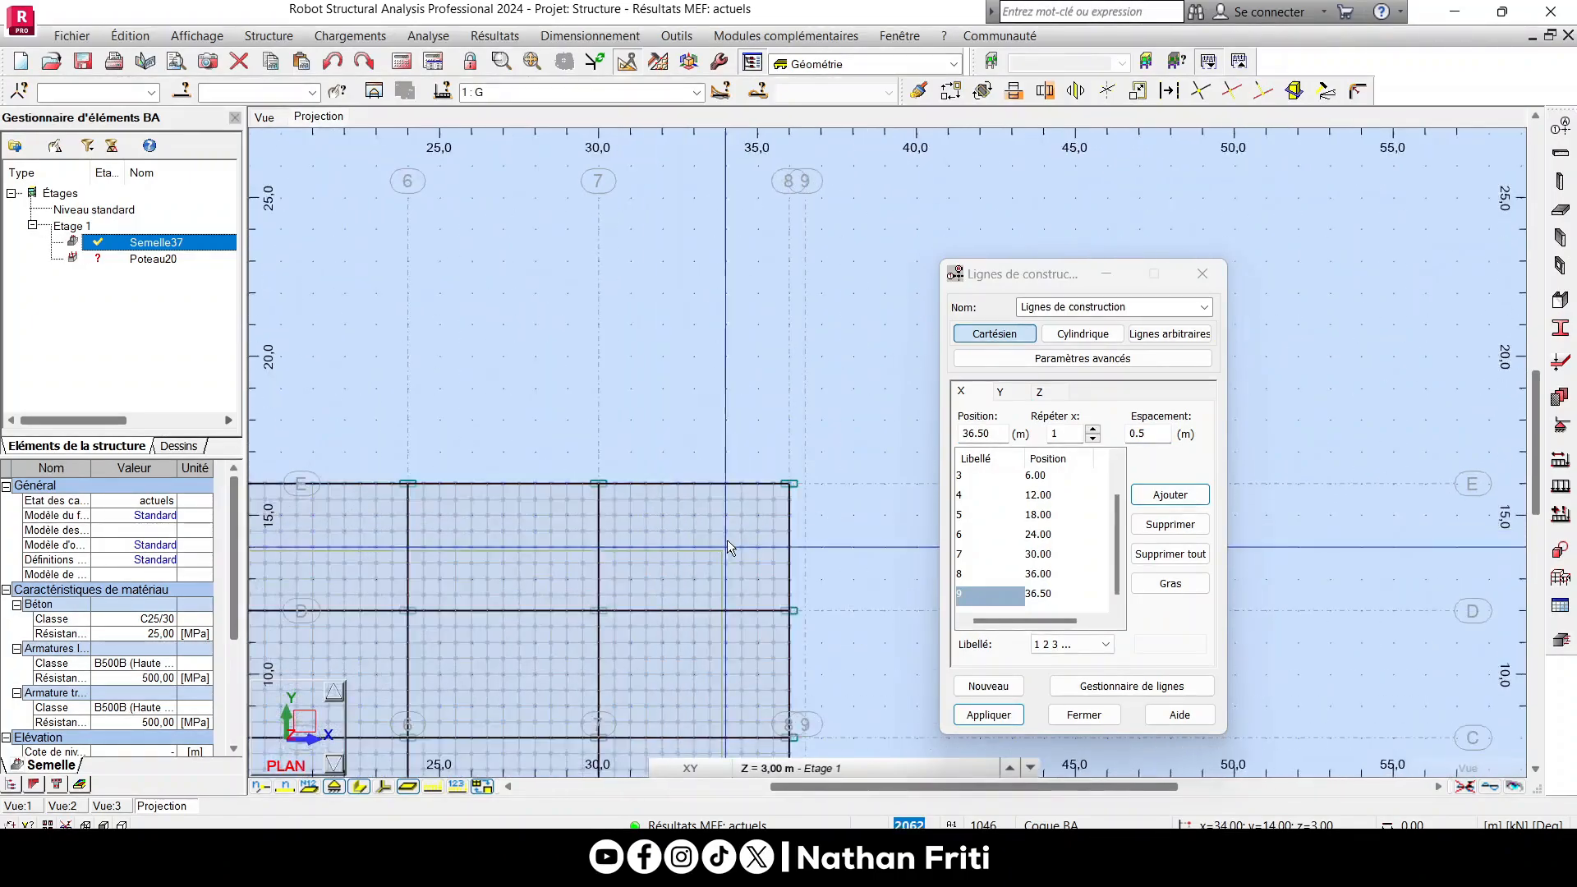
scroll(823, 441, "down", 5)
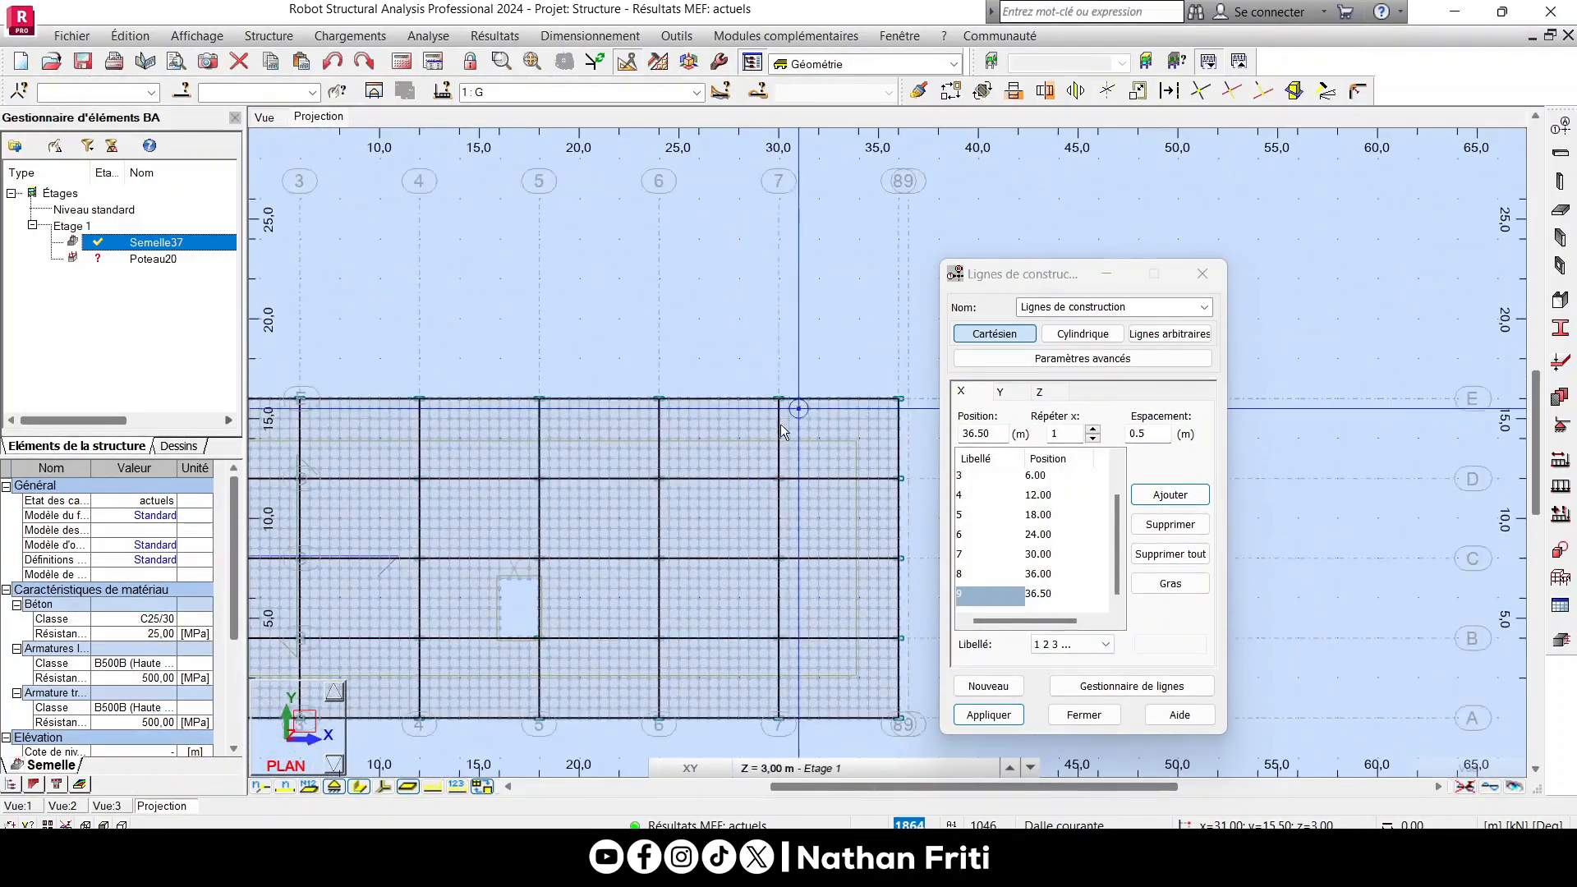
Add a Y construction line at -0.50 m using one repetition at -0.5 m spacing from axis A, with A B C labelling, and apply it.
middle_click_drag(643, 460, 759, 474)
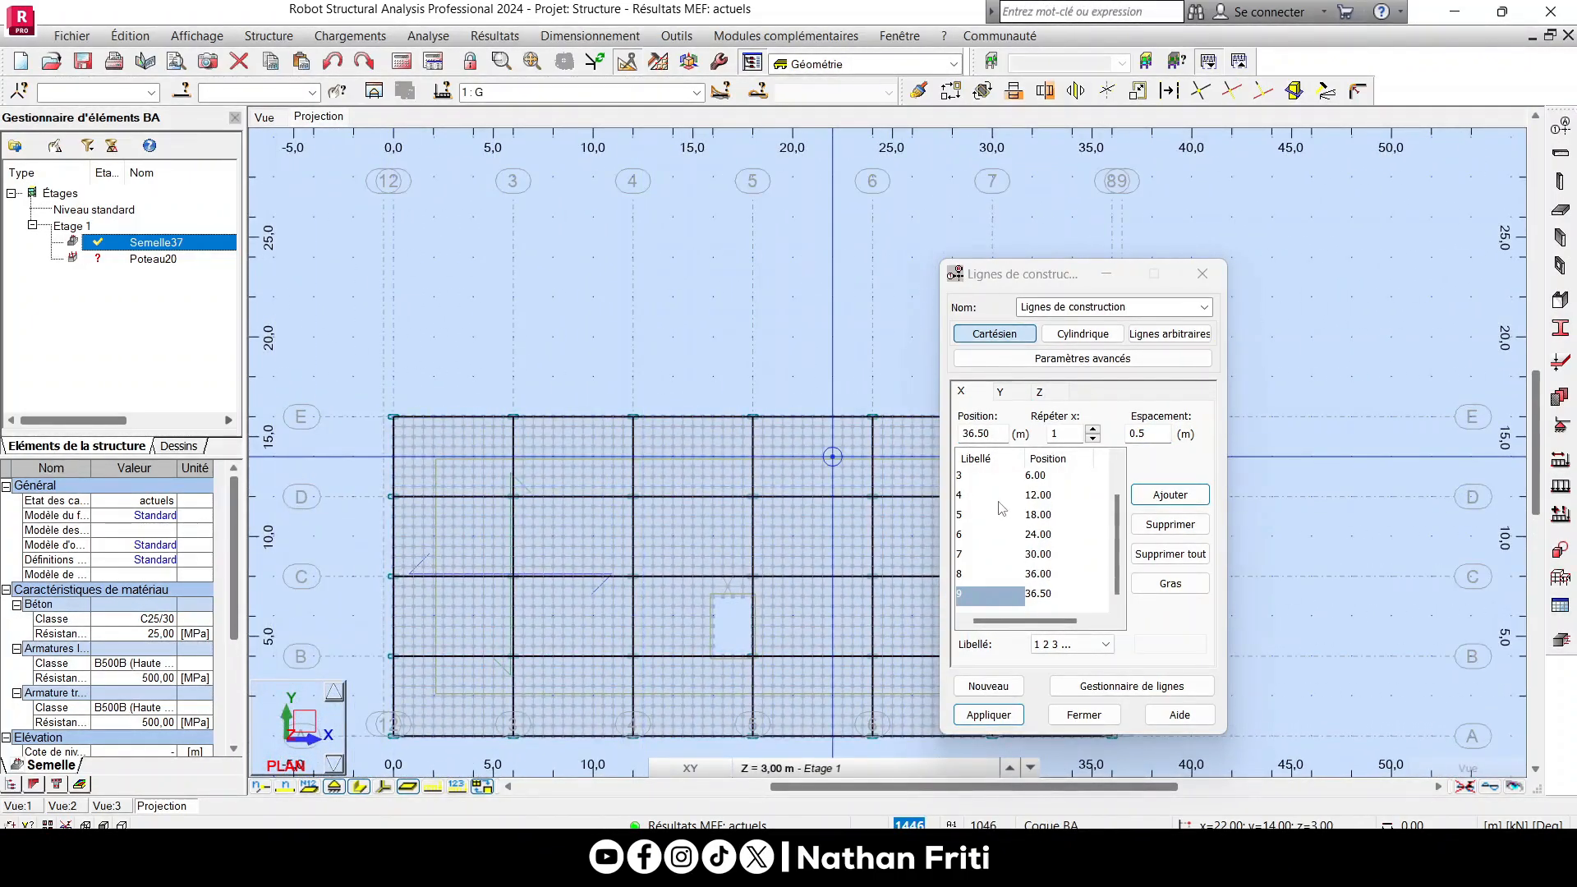
scroll(998, 500, "up", 1)
left_click(999, 394)
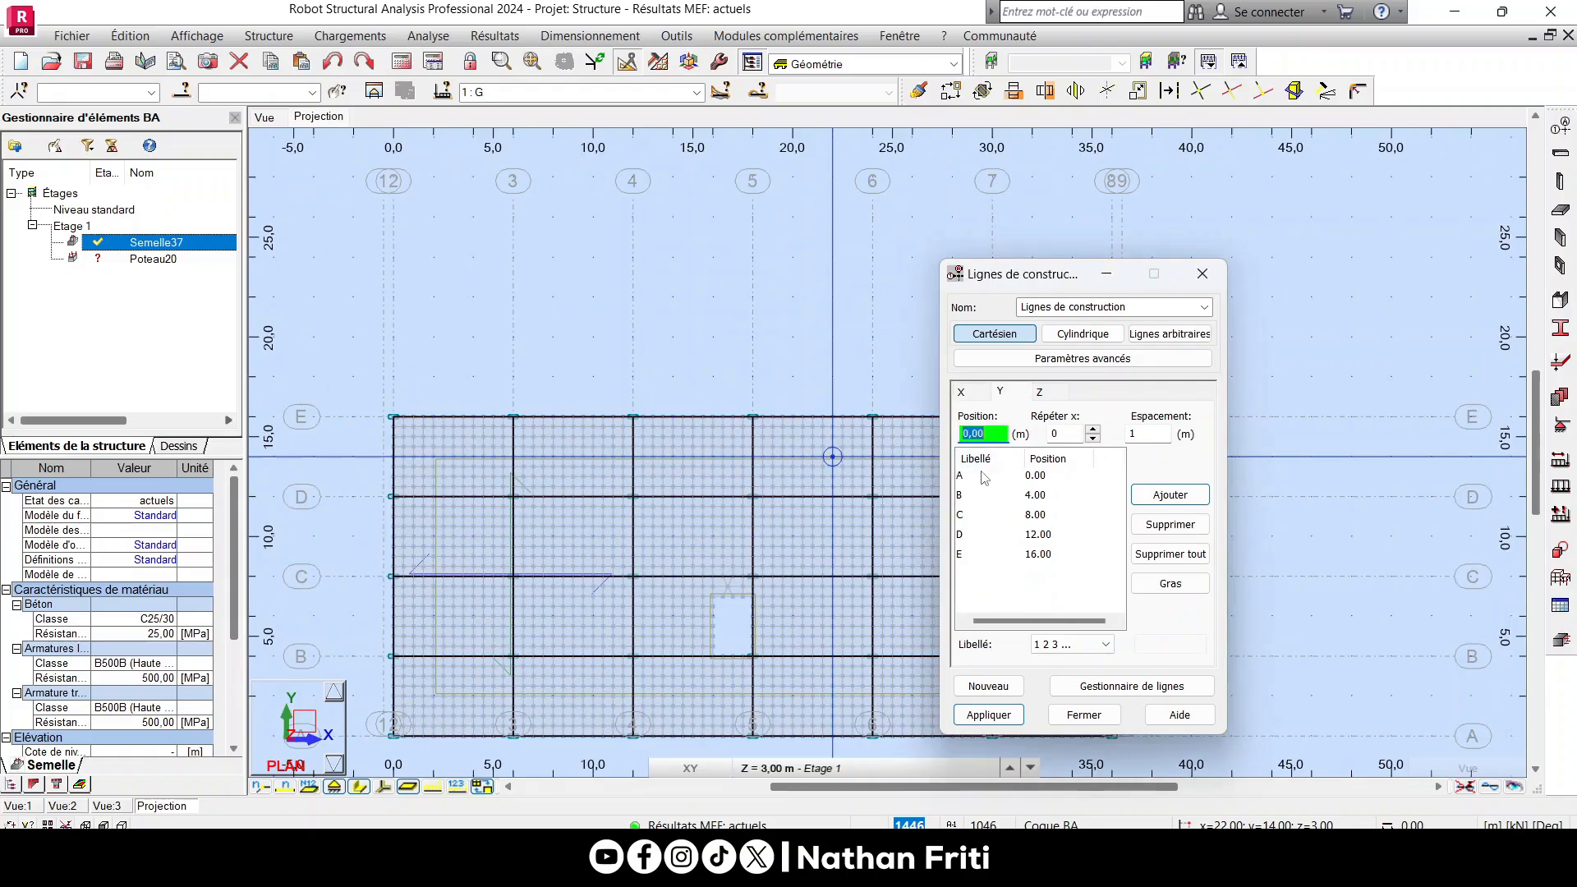
left_click(977, 476)
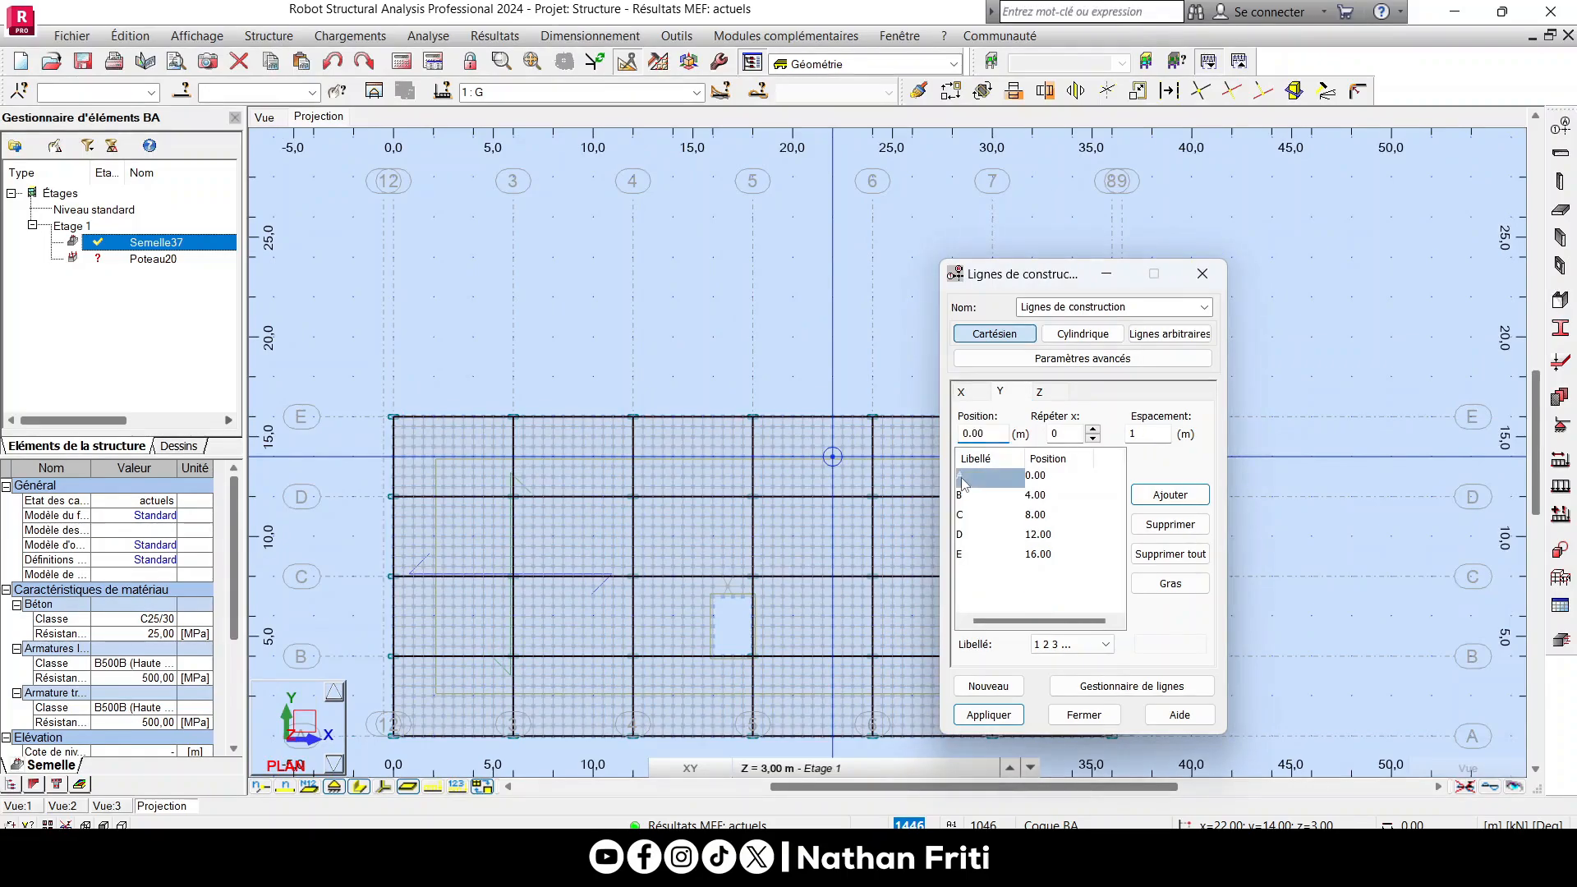
scroll(649, 519, "down", 3)
scroll(503, 636, "up", 3)
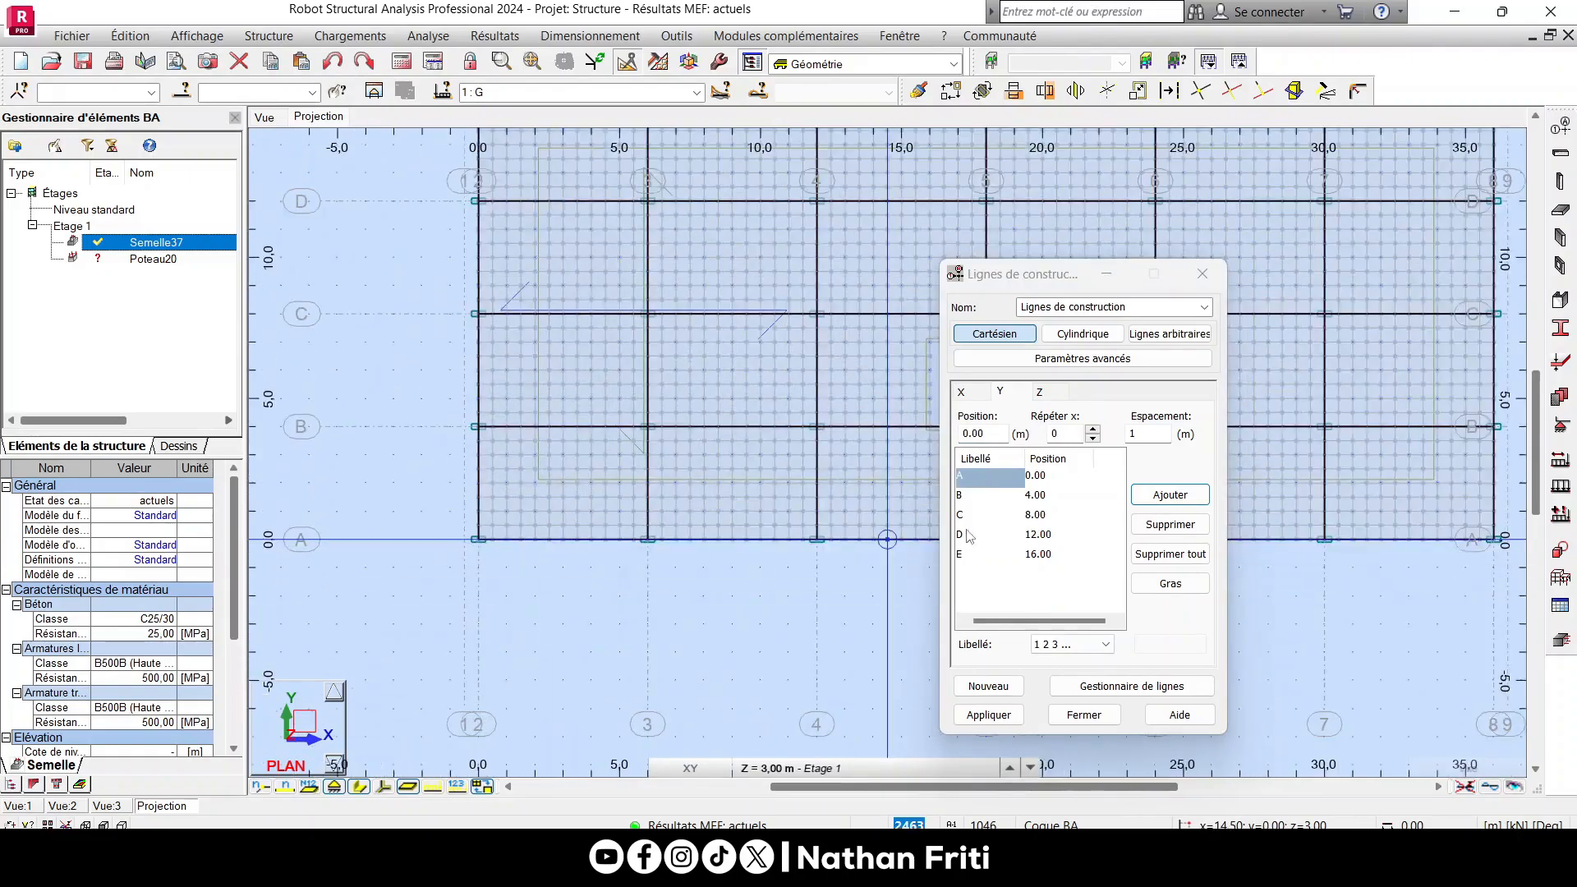
left_click(1092, 429)
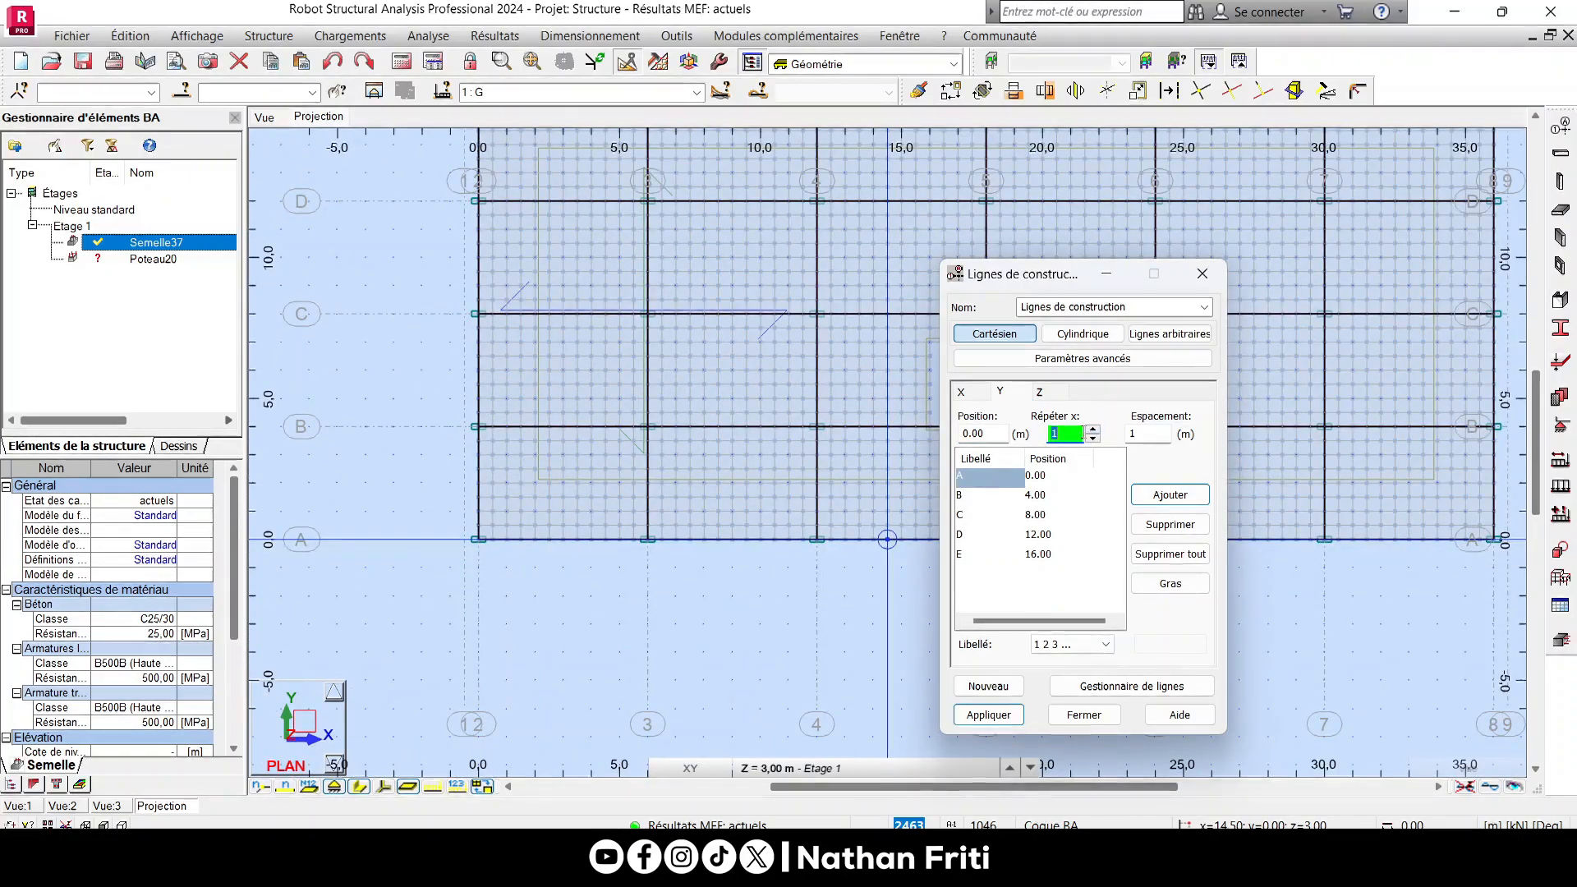
left_click(1148, 433)
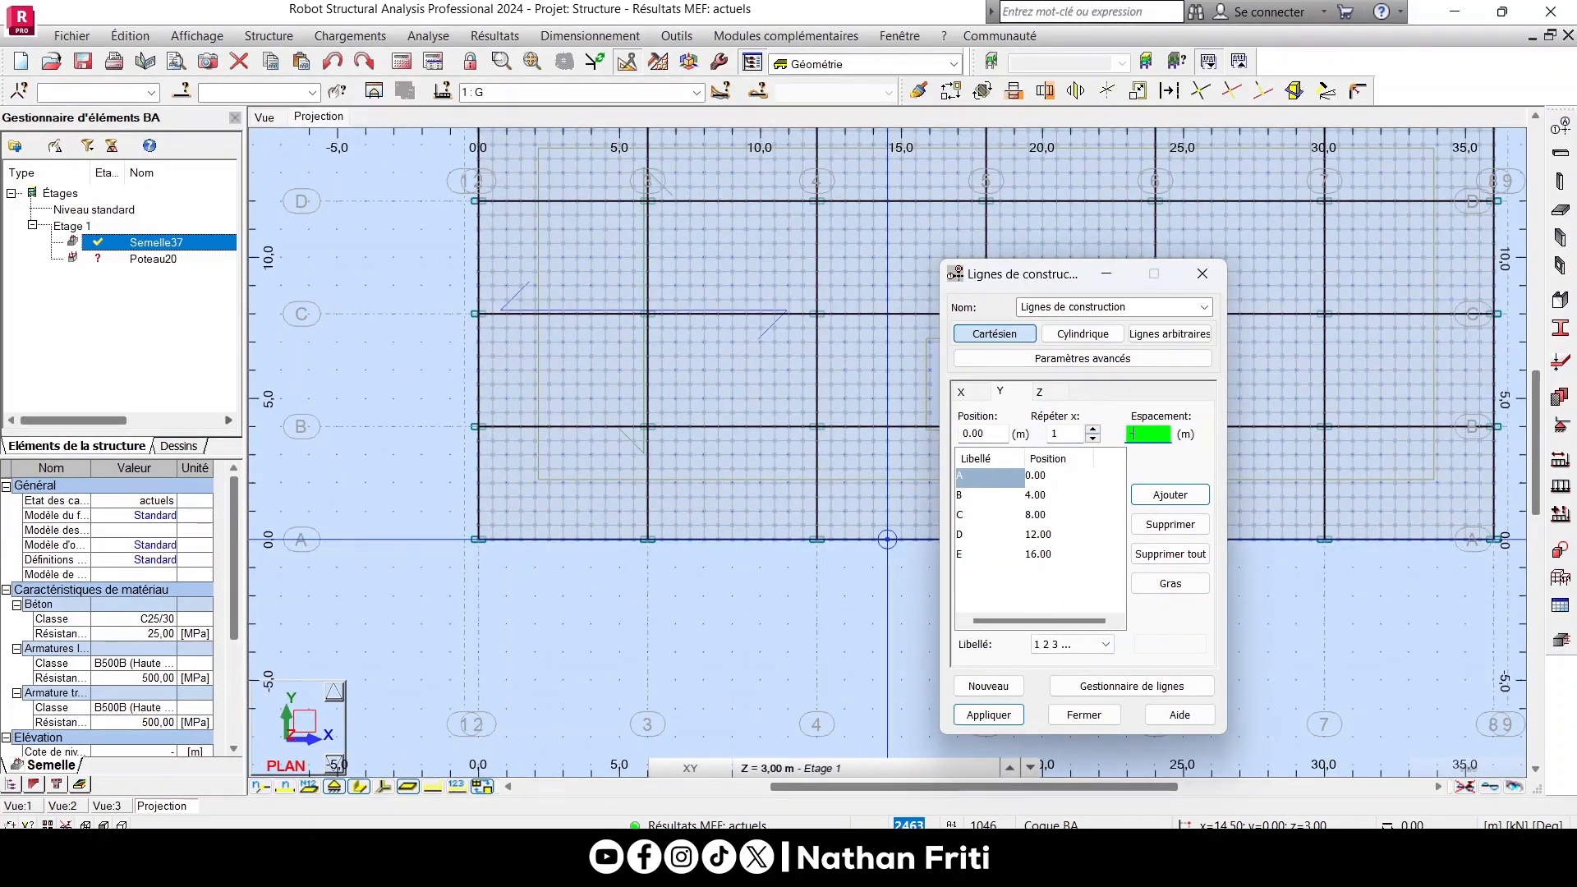
type("-0.5")
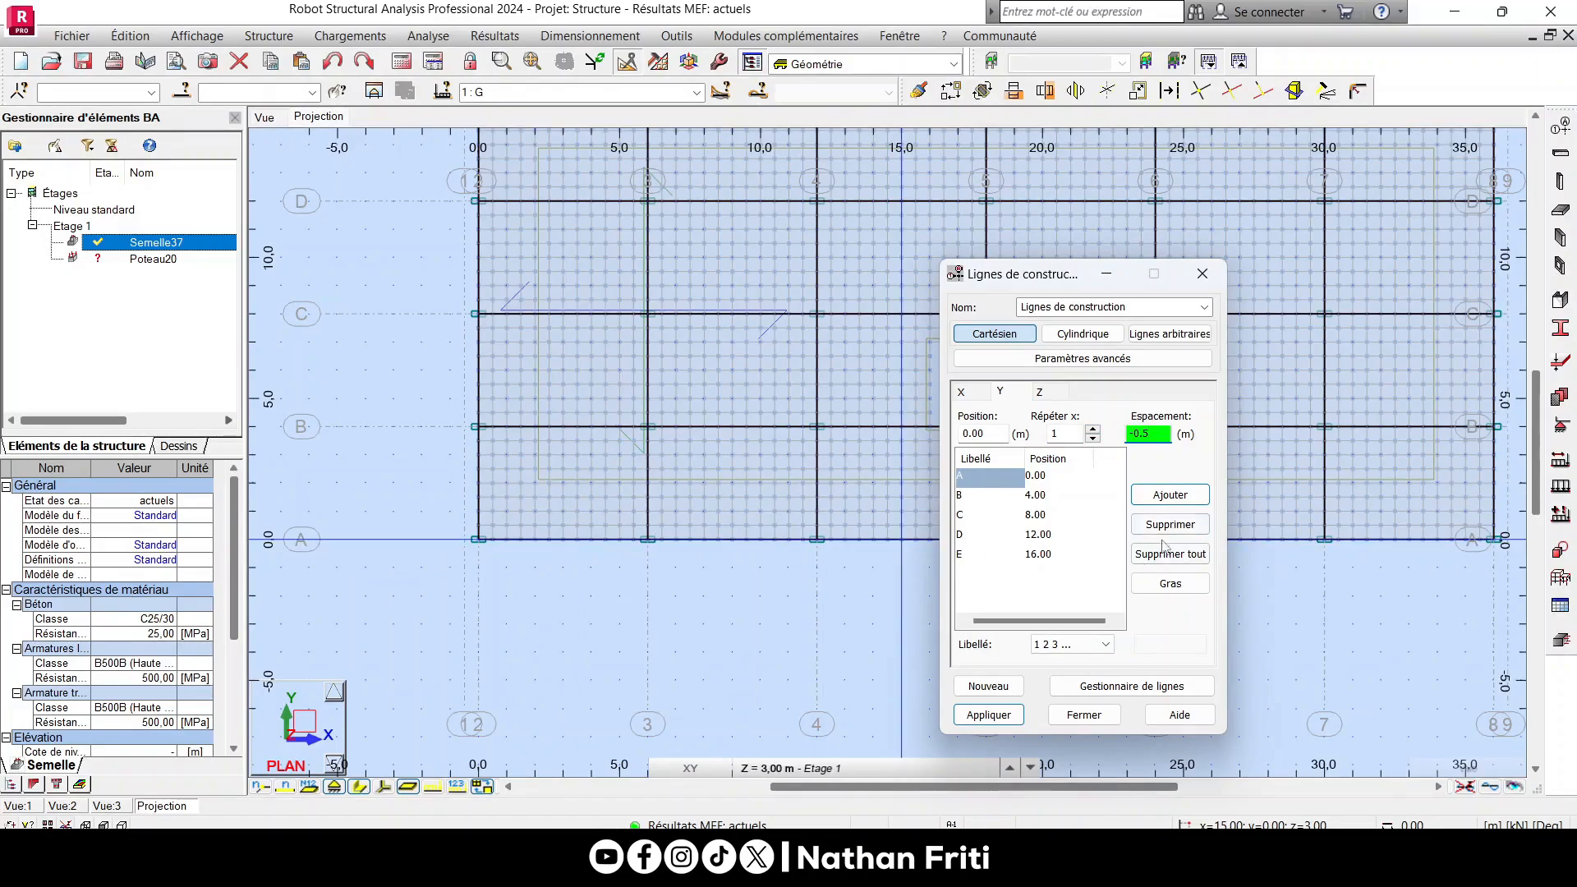
left_click(1060, 644)
left_click(1037, 675)
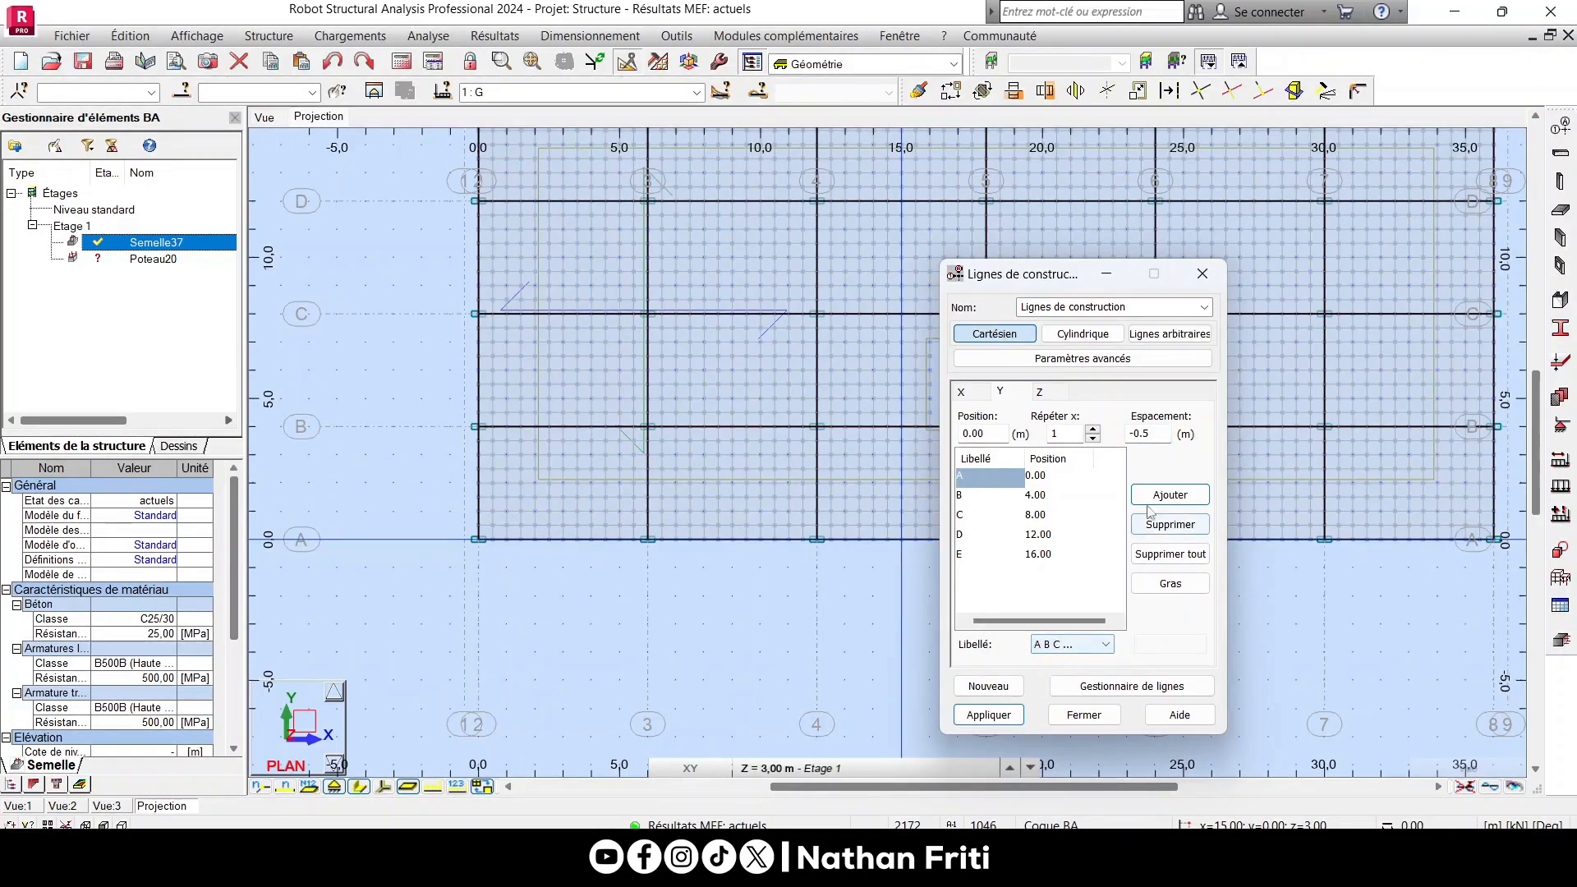
left_click(1170, 495)
left_click(1007, 716)
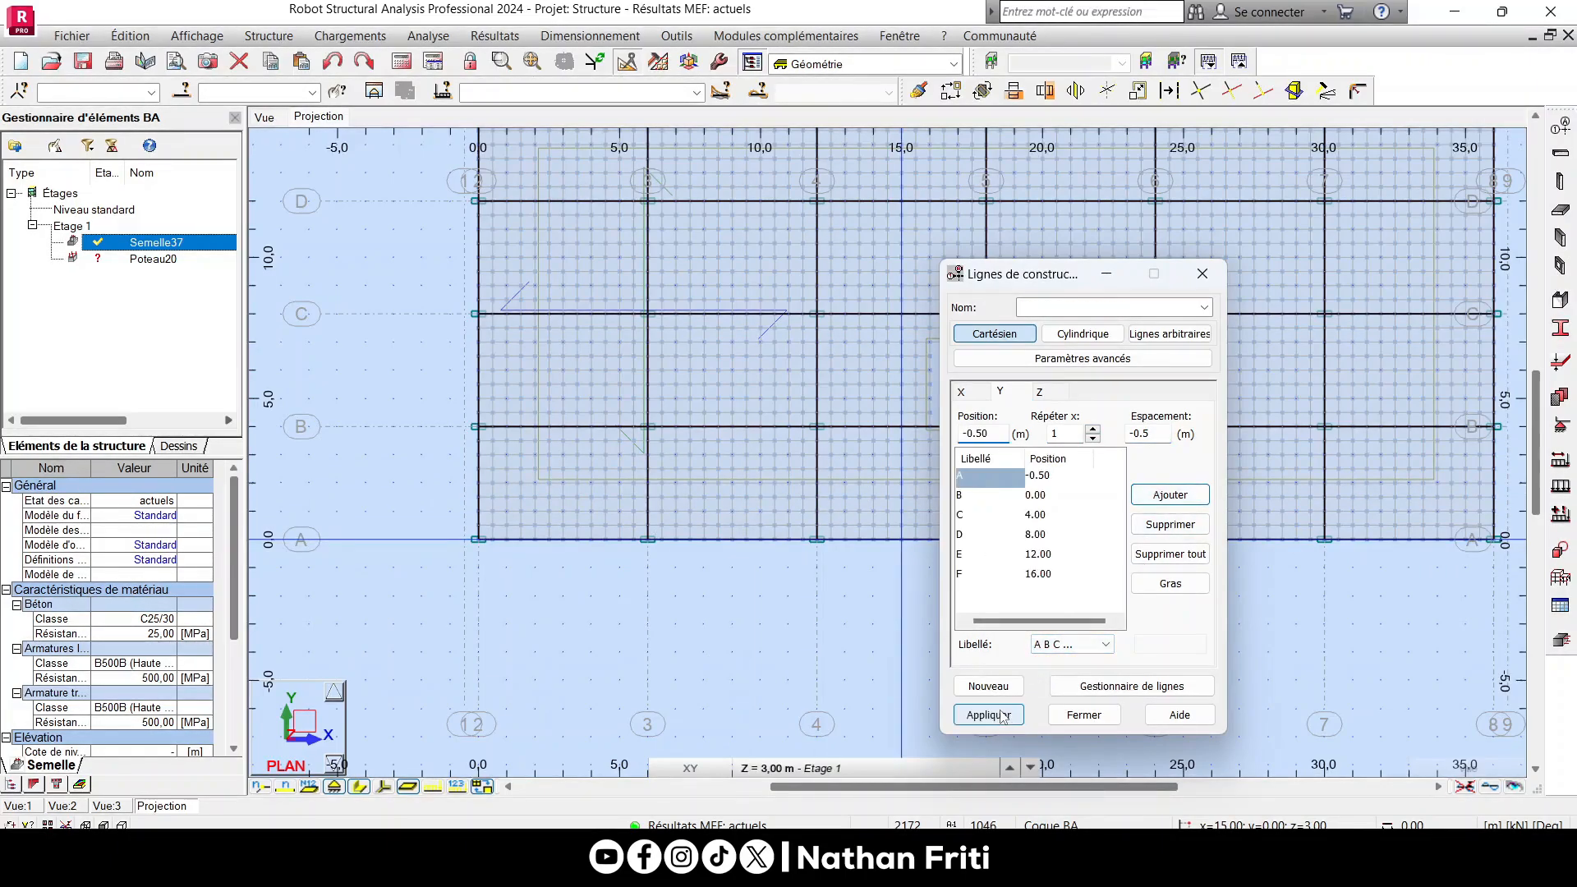
Add a Y construction line at 16.50 m, spaced 0.5 m beyond axis F, and apply the grid.
left_click(971, 574)
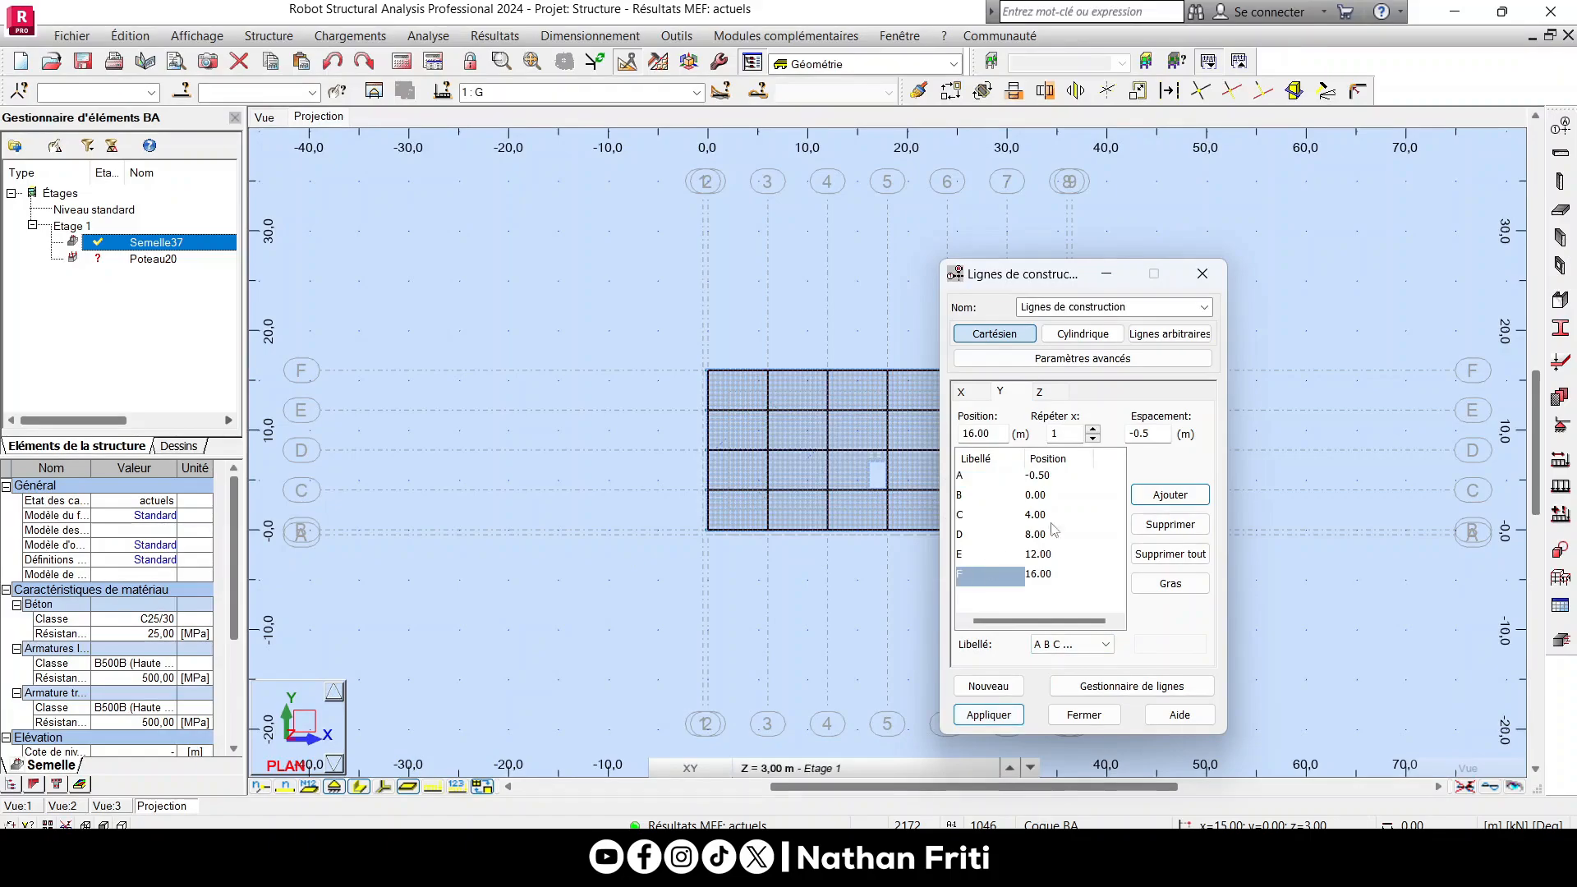
double_click(1134, 435)
left_click(1173, 495)
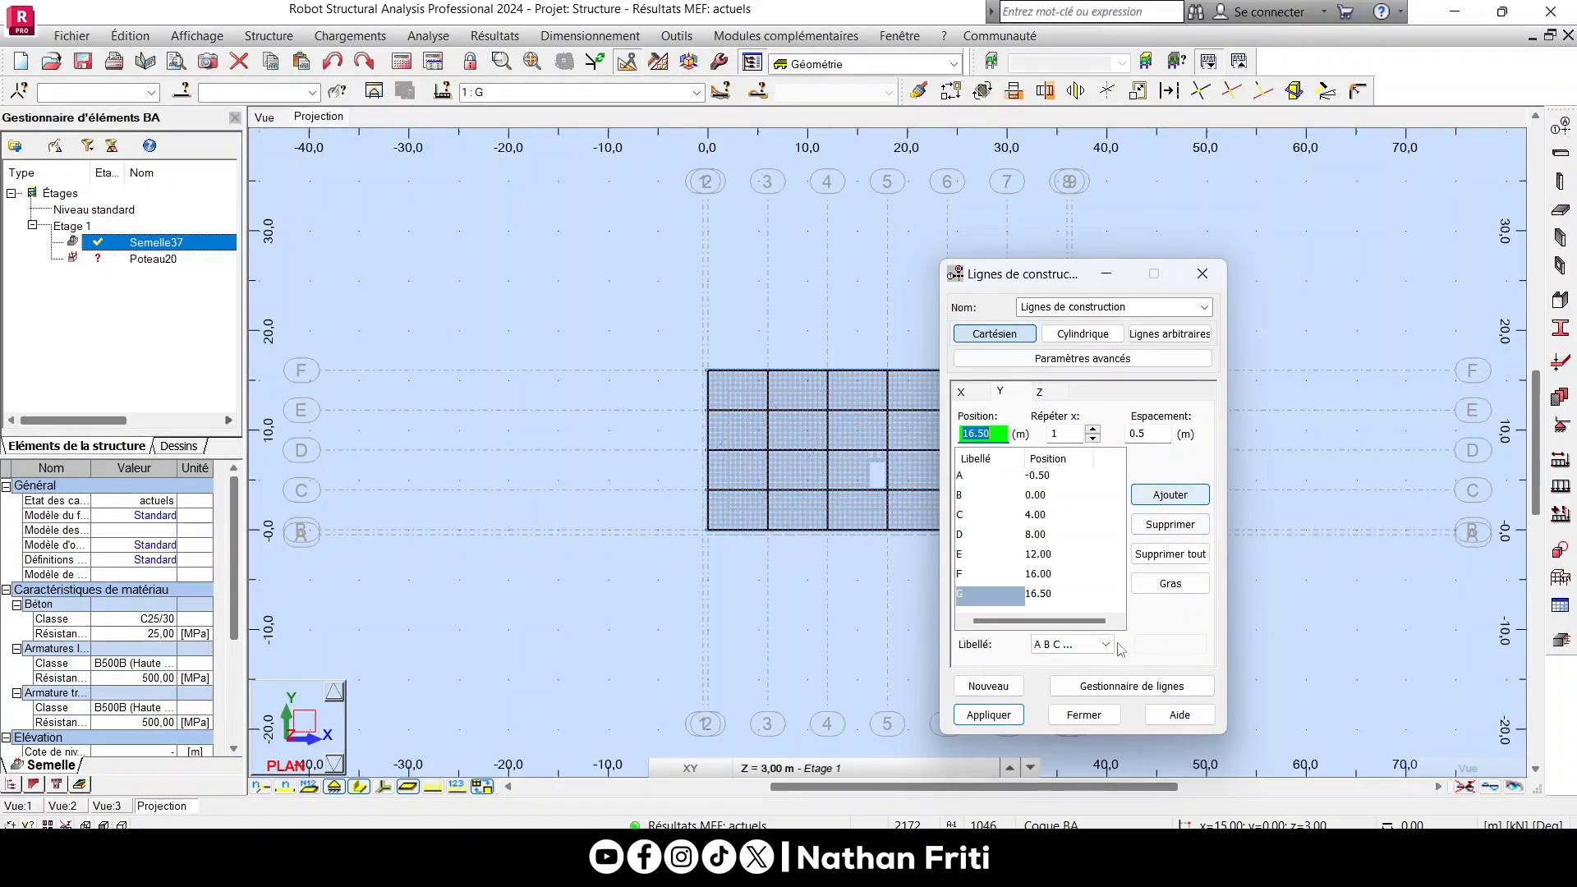
left_click(983, 717)
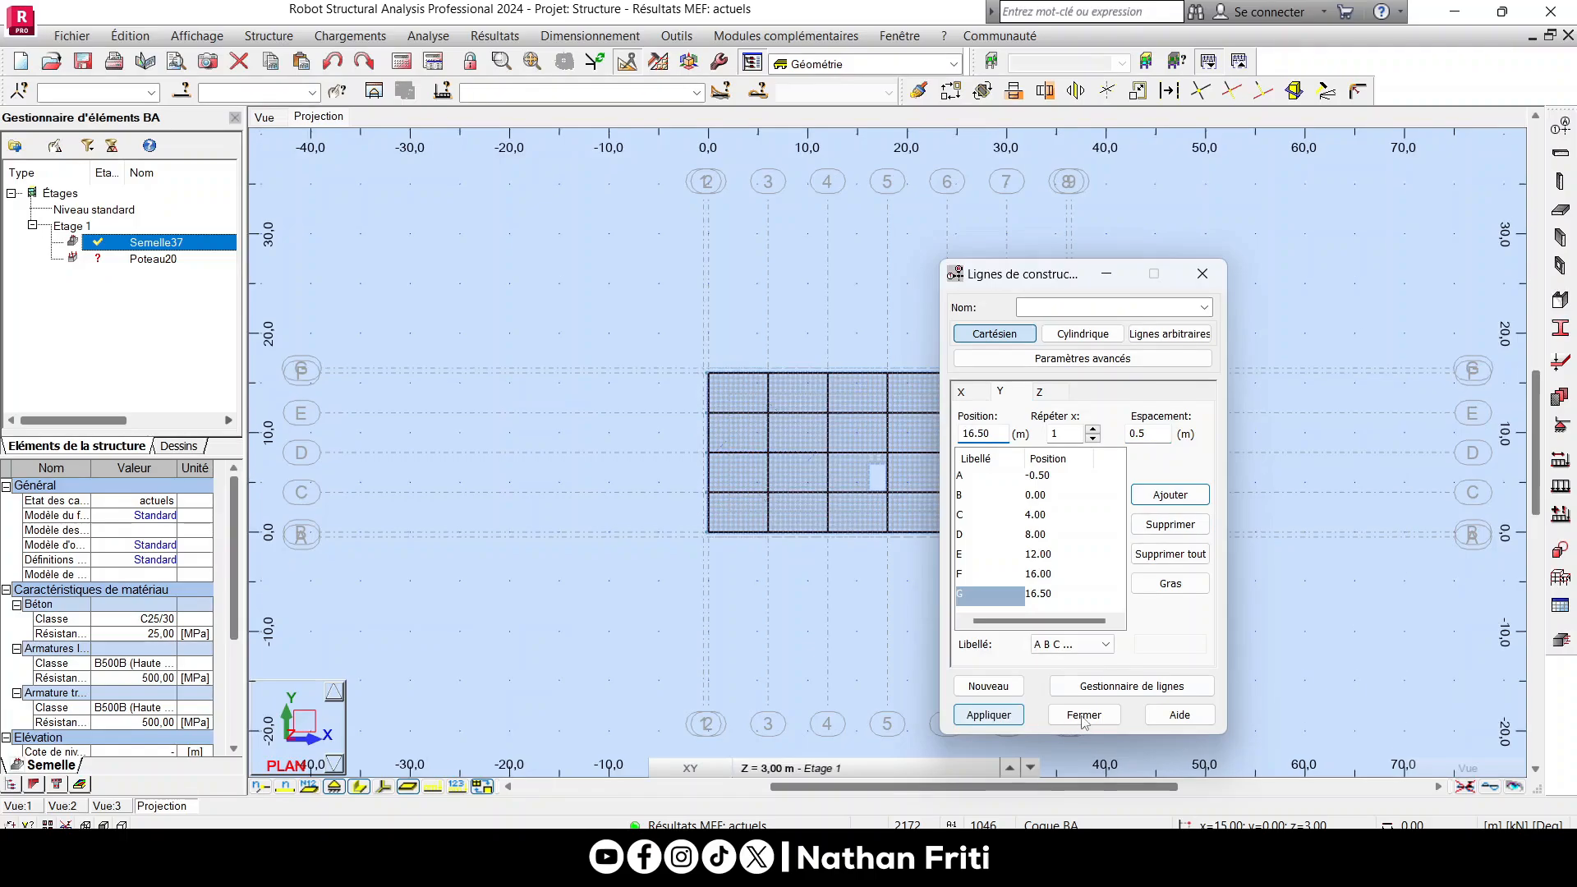
left_click(1084, 716)
Switch the plan view to the Base level at Z = 0.00 m.
scroll(943, 271, "up", 2)
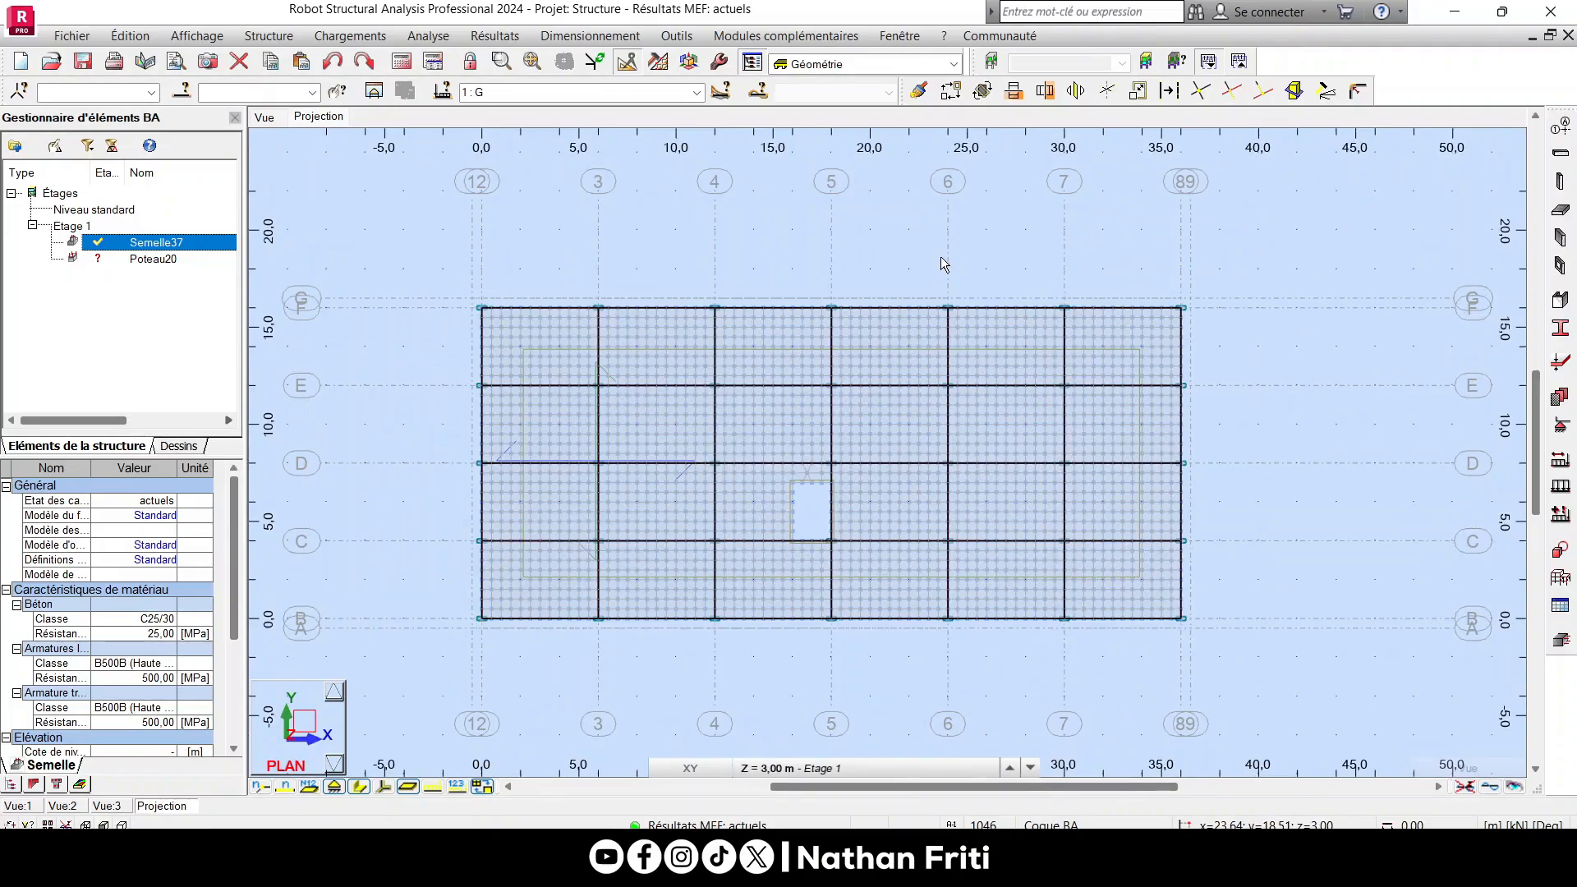
scroll(1176, 295, "up", 4)
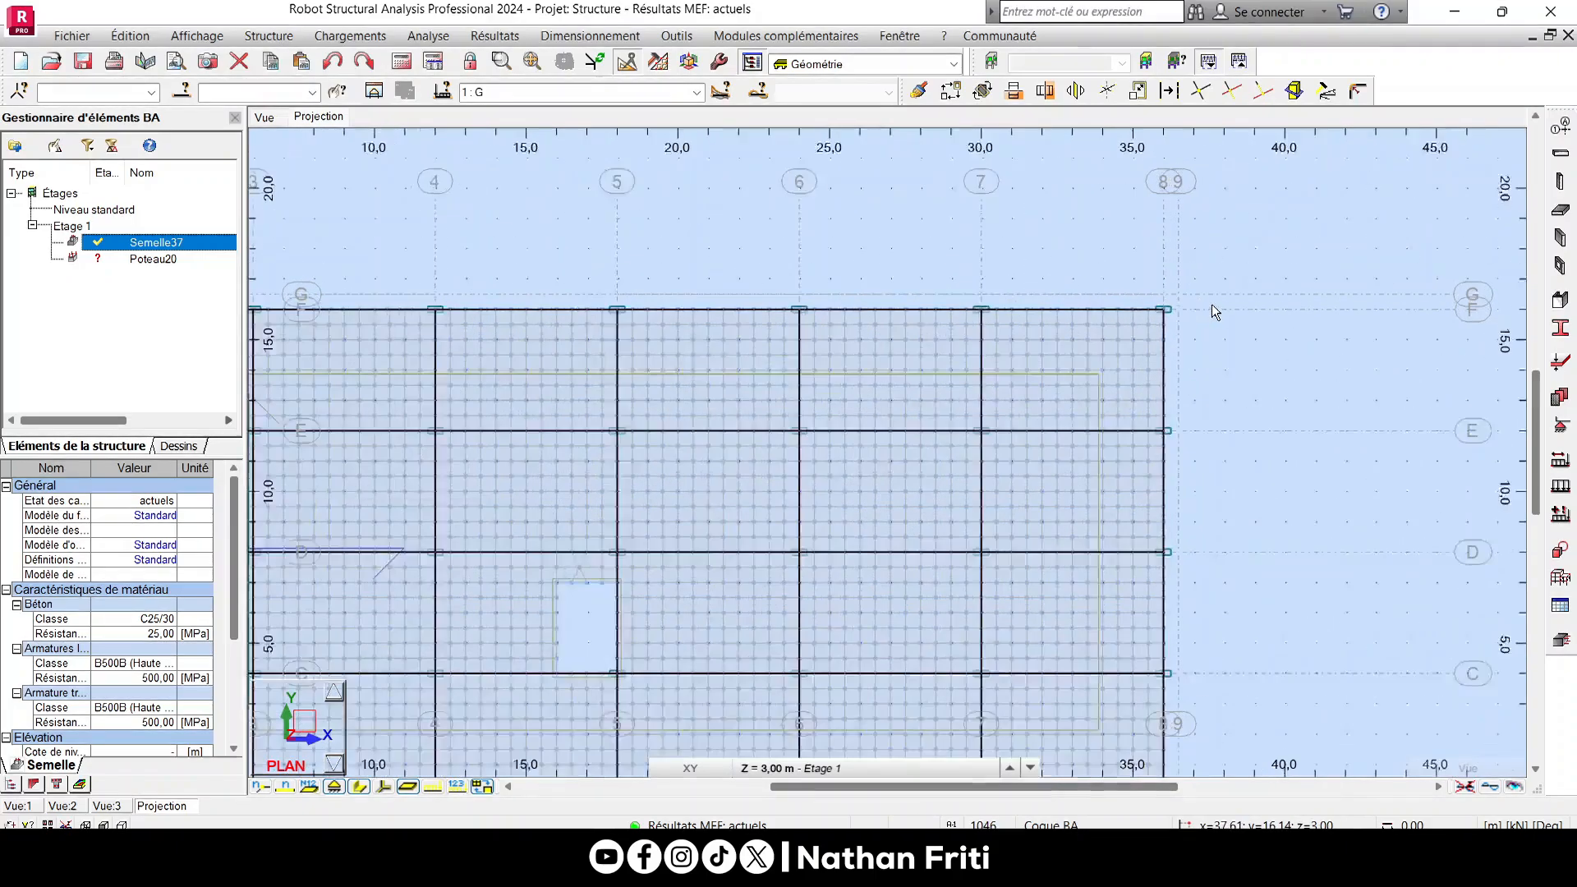
scroll(1149, 273, "down", 4)
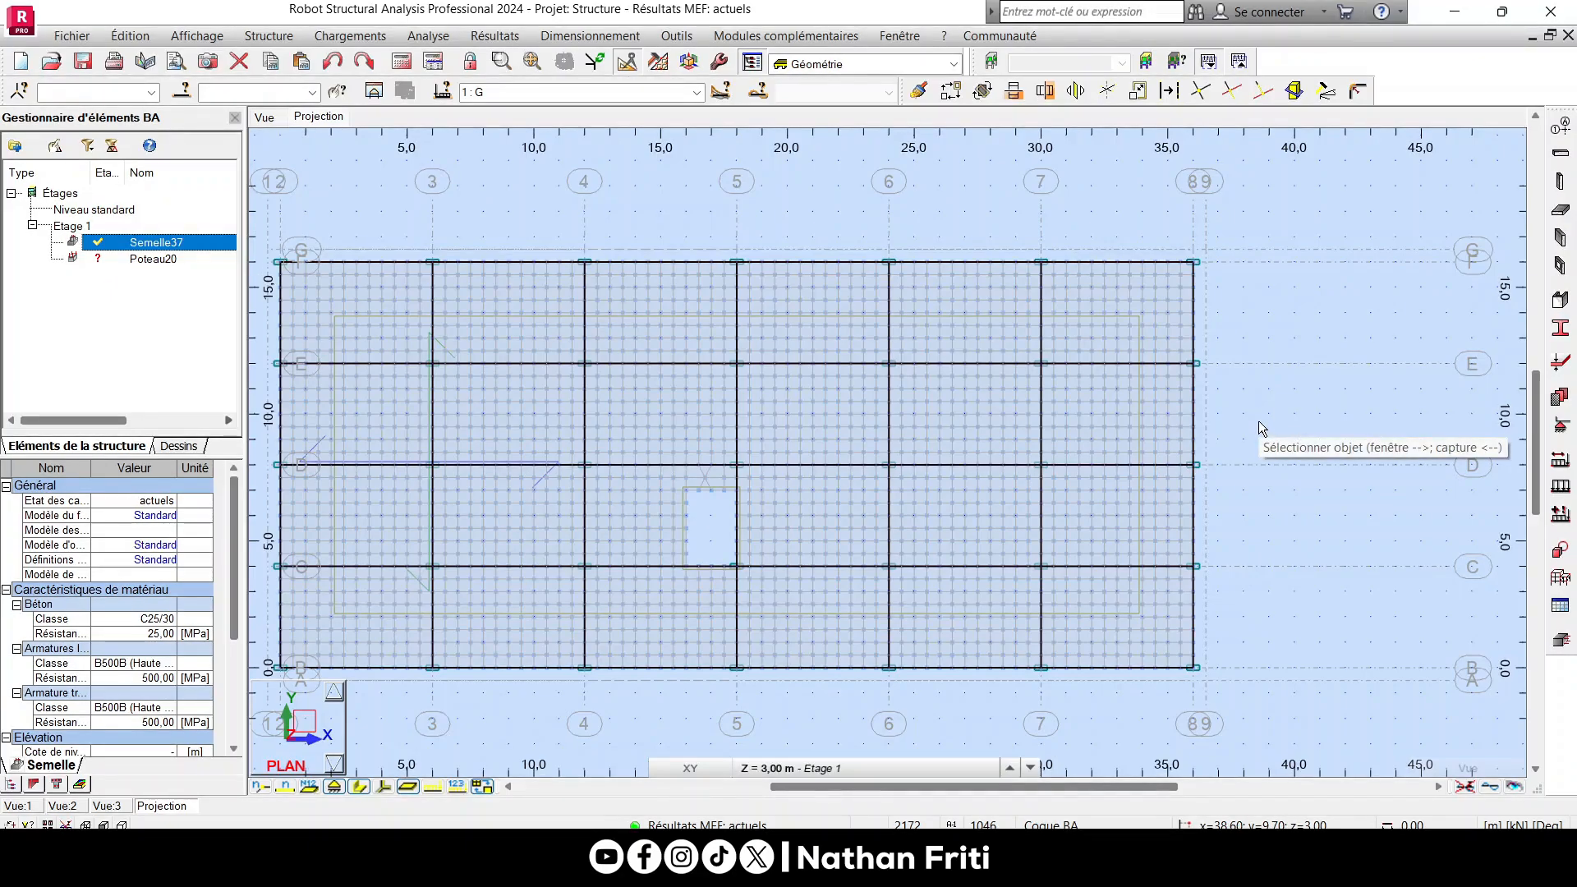
scroll(1258, 421, "down", 2)
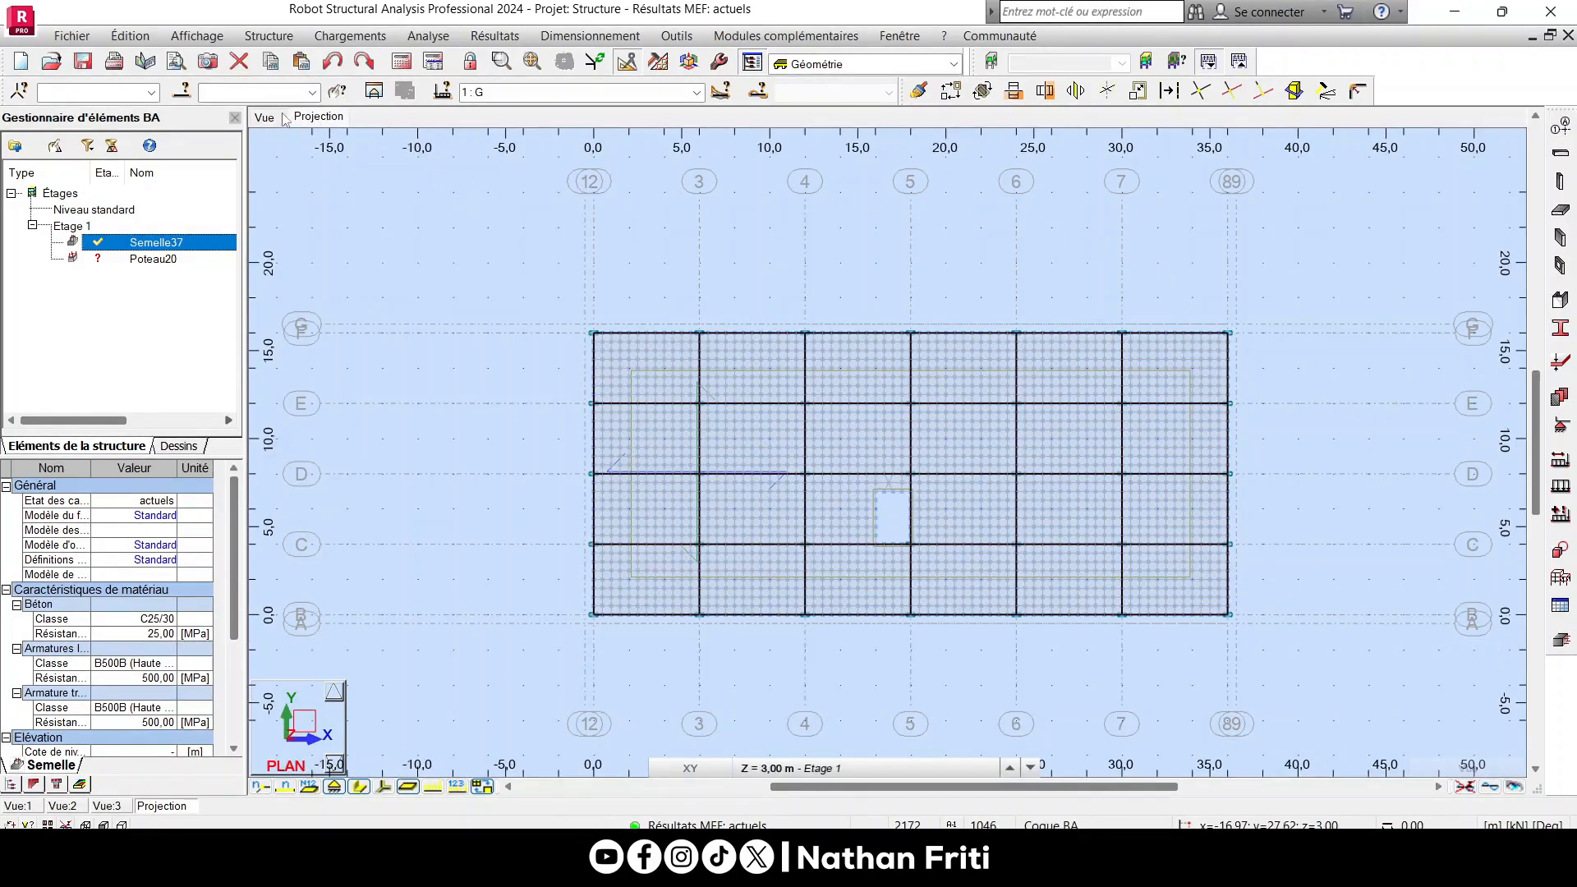
left_click(789, 768)
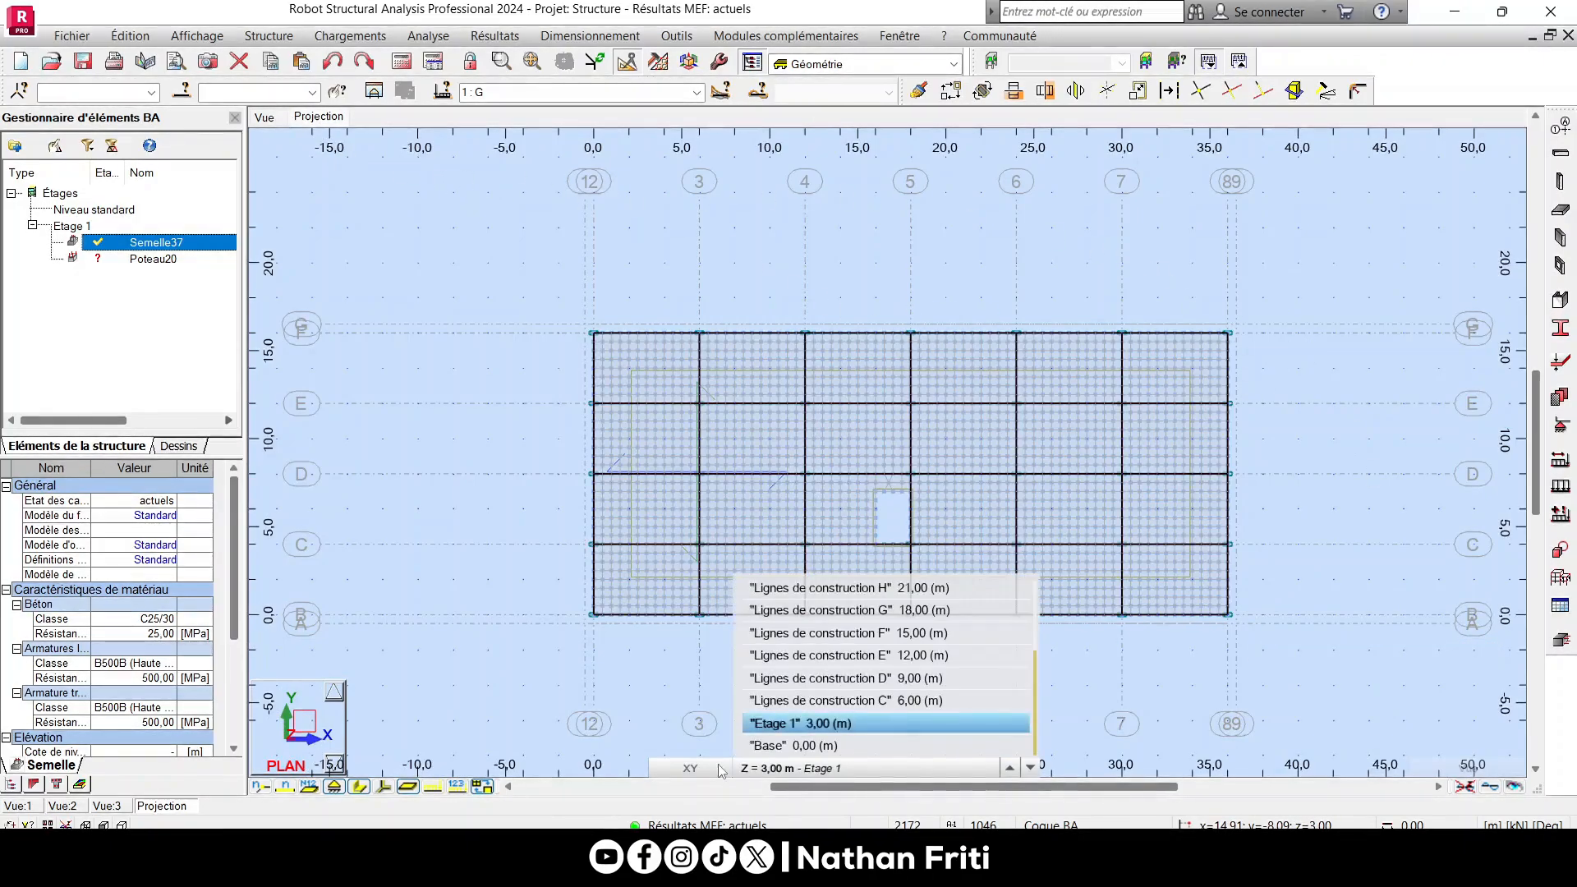
left_click(793, 745)
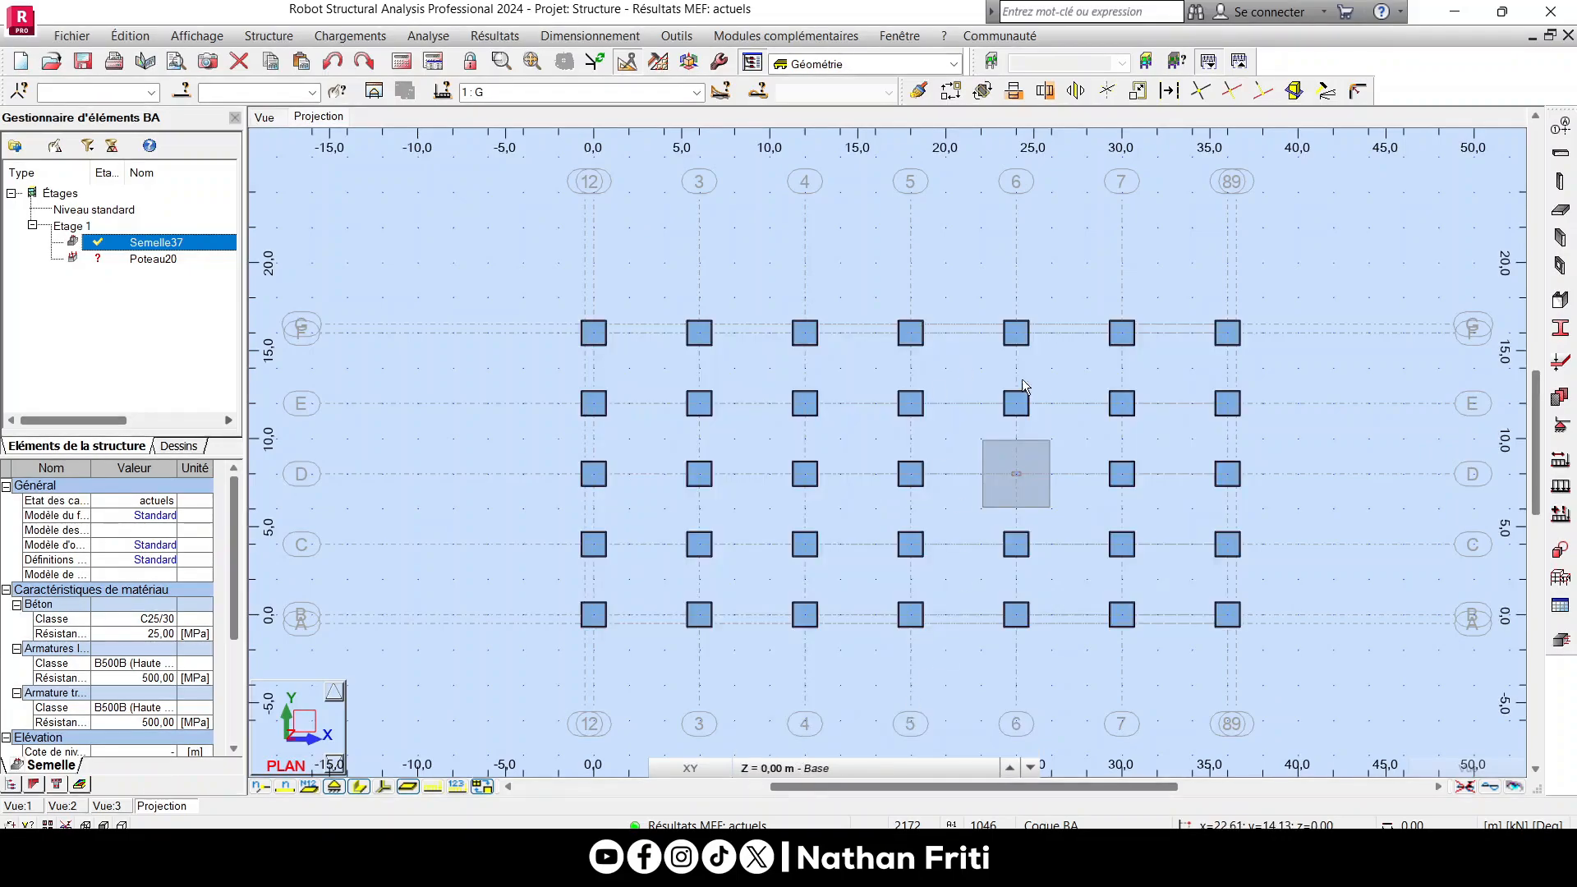
Select all the columns' base nodes in plan and delete their nodal supports.
middle_click_drag(1065, 450, 974, 446)
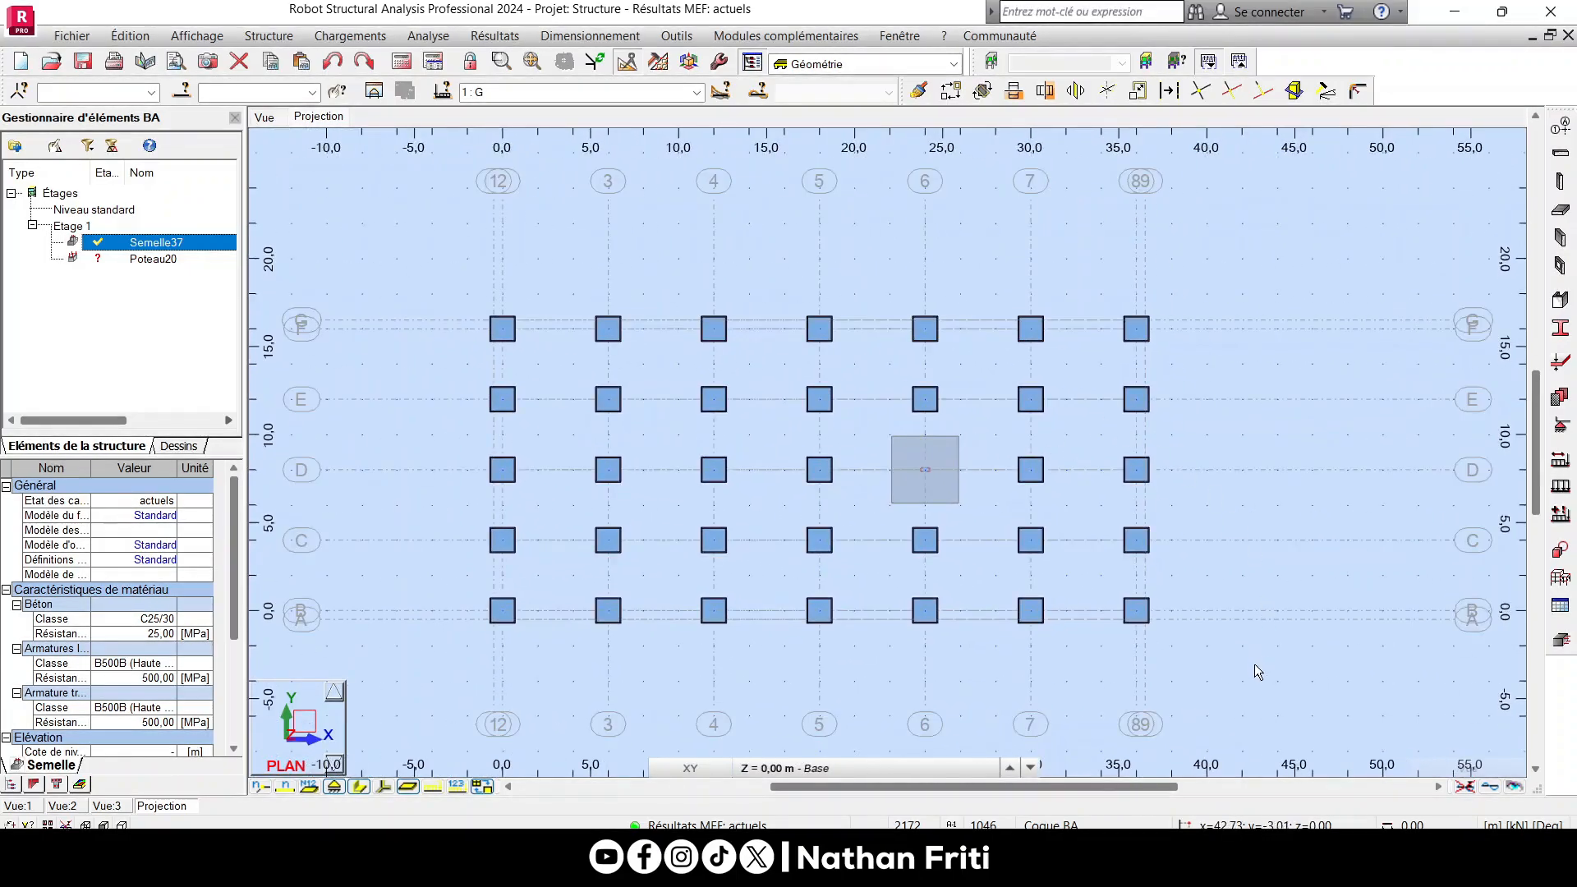
left_click_drag(1314, 706, 470, 248)
left_click(1563, 427)
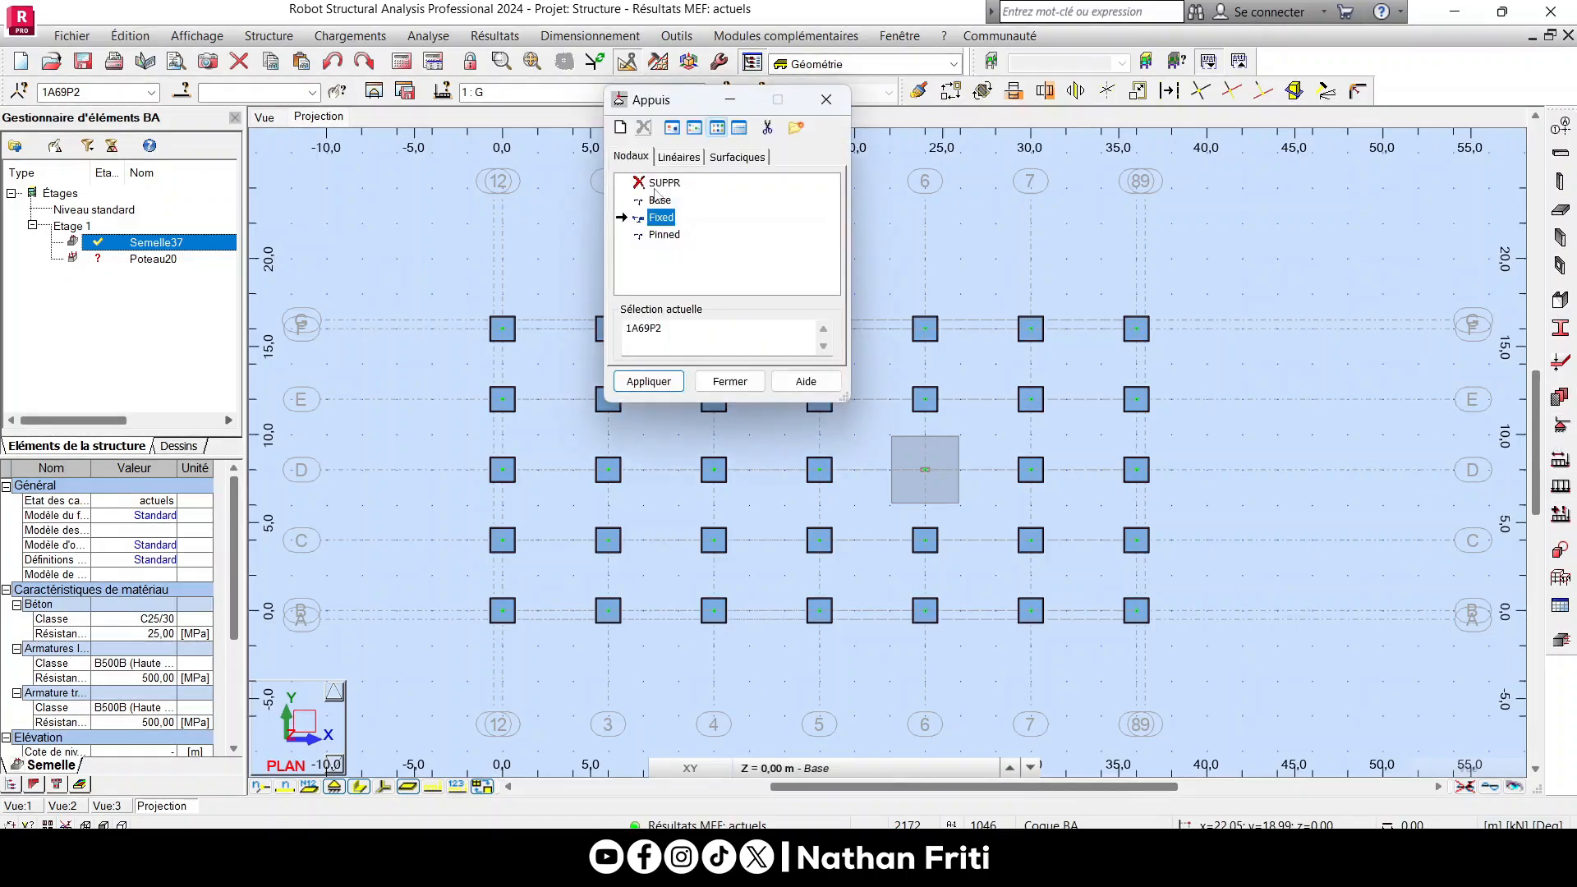
left_click(657, 184)
left_click(648, 381)
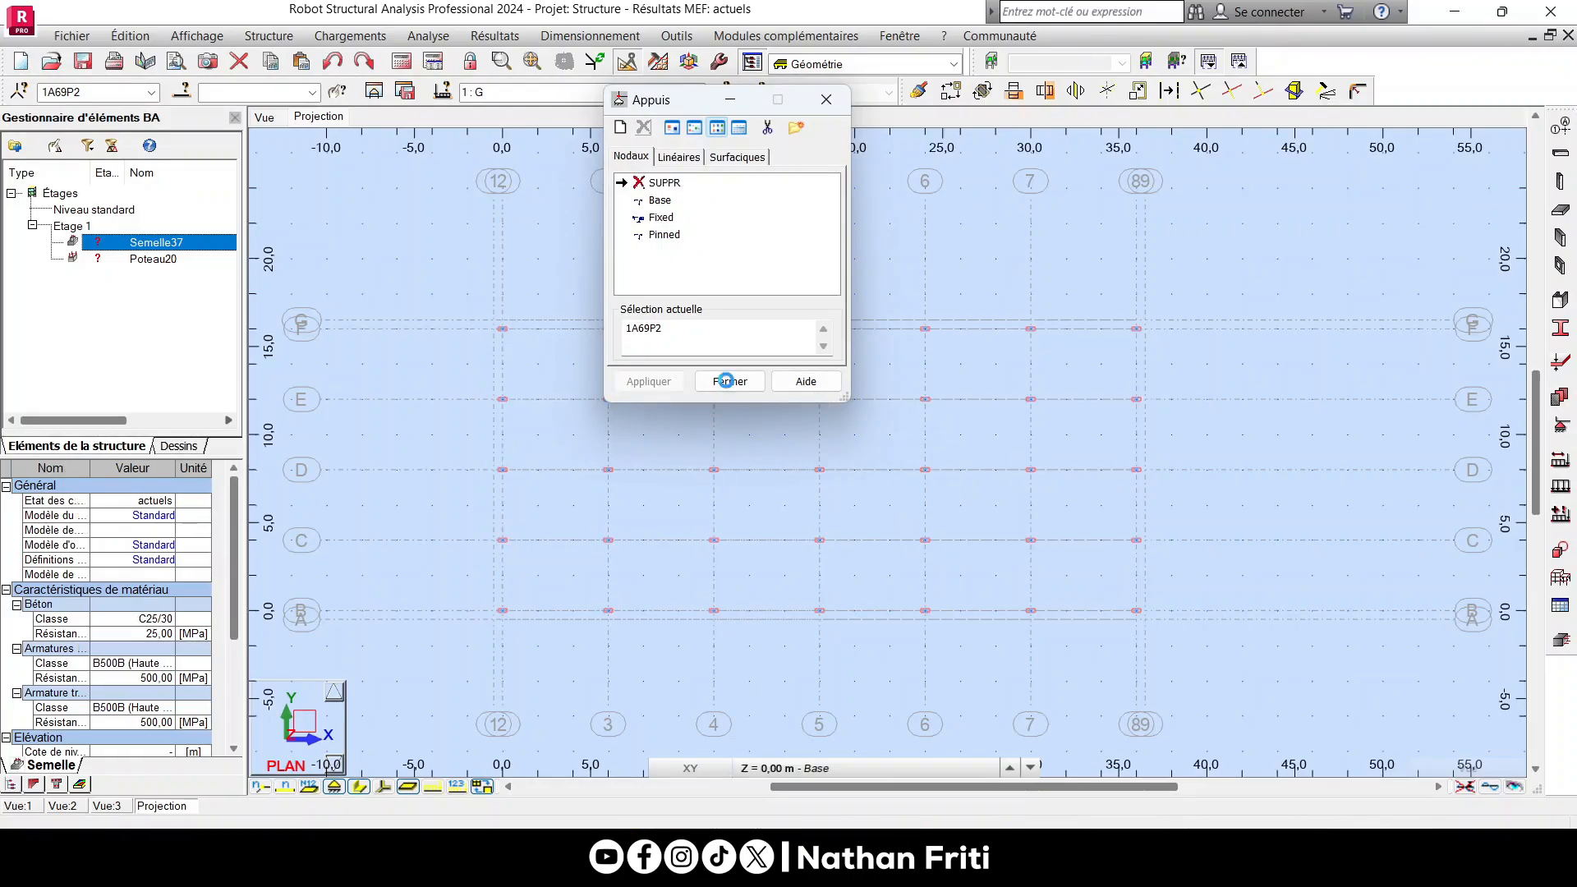
left_click(729, 381)
Examine the column bases in plan and in the 3D view of the building, and return to the base plan.
scroll(850, 400, "down", 1)
middle_click_drag(799, 557, 782, 514)
scroll(754, 467, "up", 1)
middle_click_drag(660, 395, 667, 438)
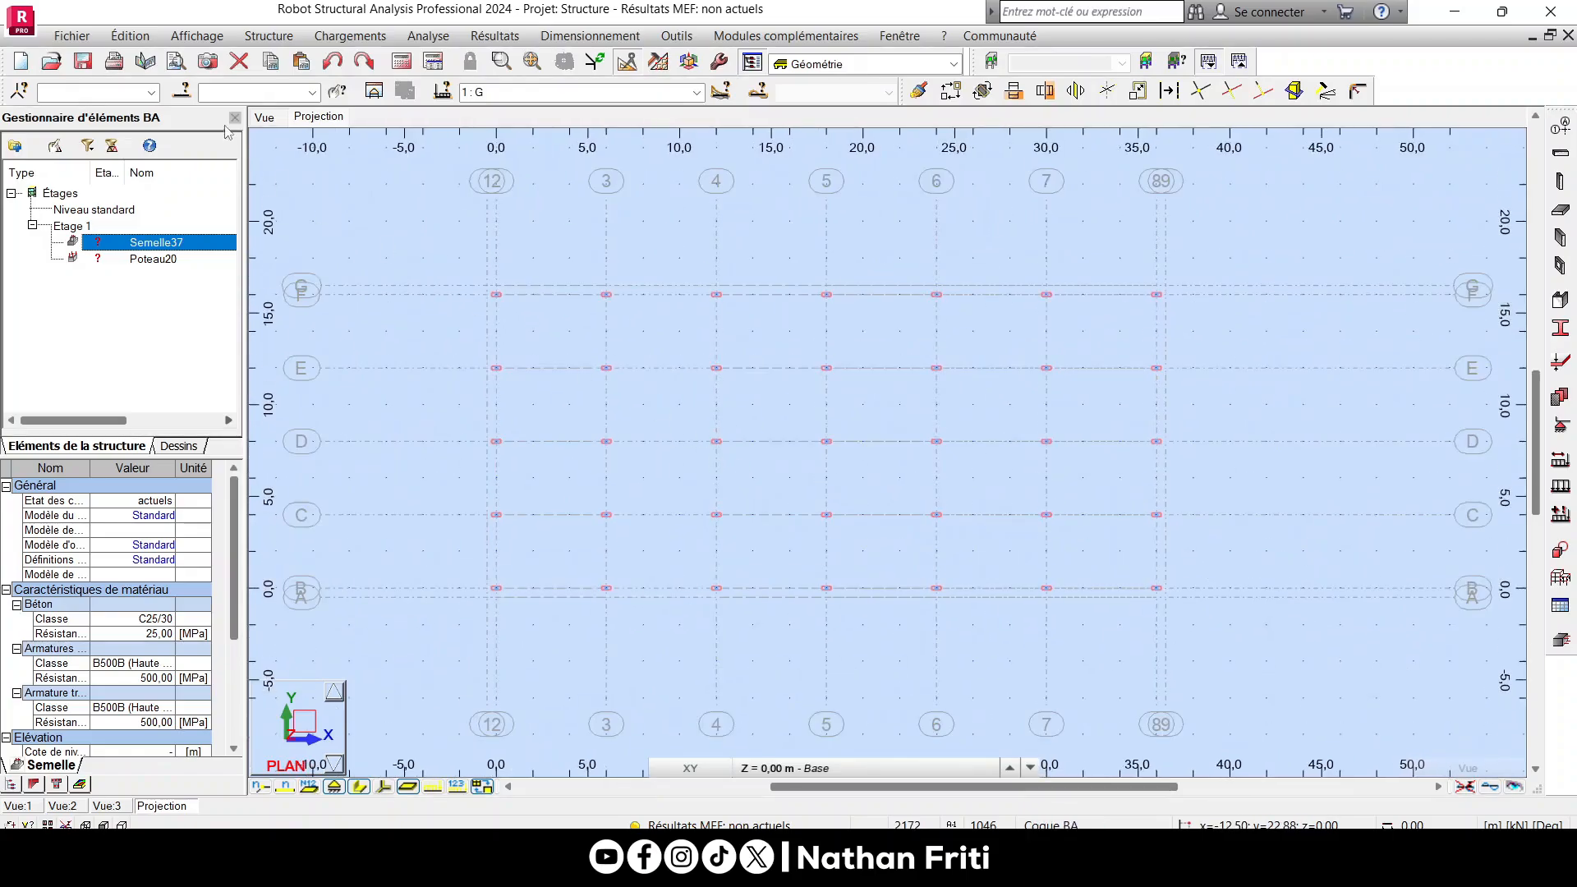
left_click(270, 116)
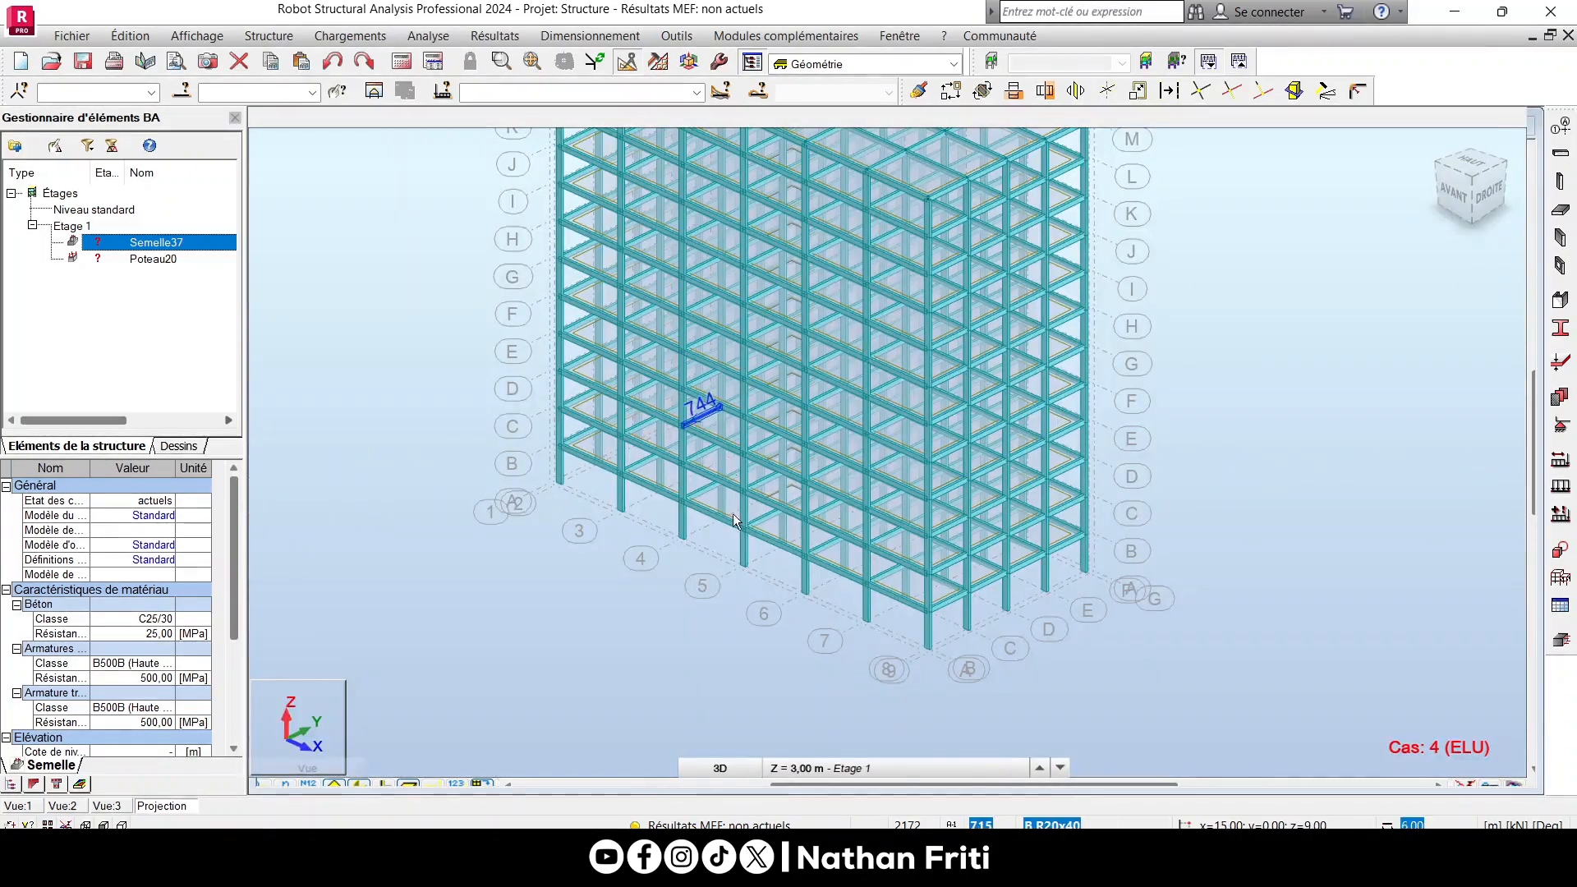
scroll(742, 588, "down", 3)
scroll(772, 585, "up", 3)
mouse_move(316, 116)
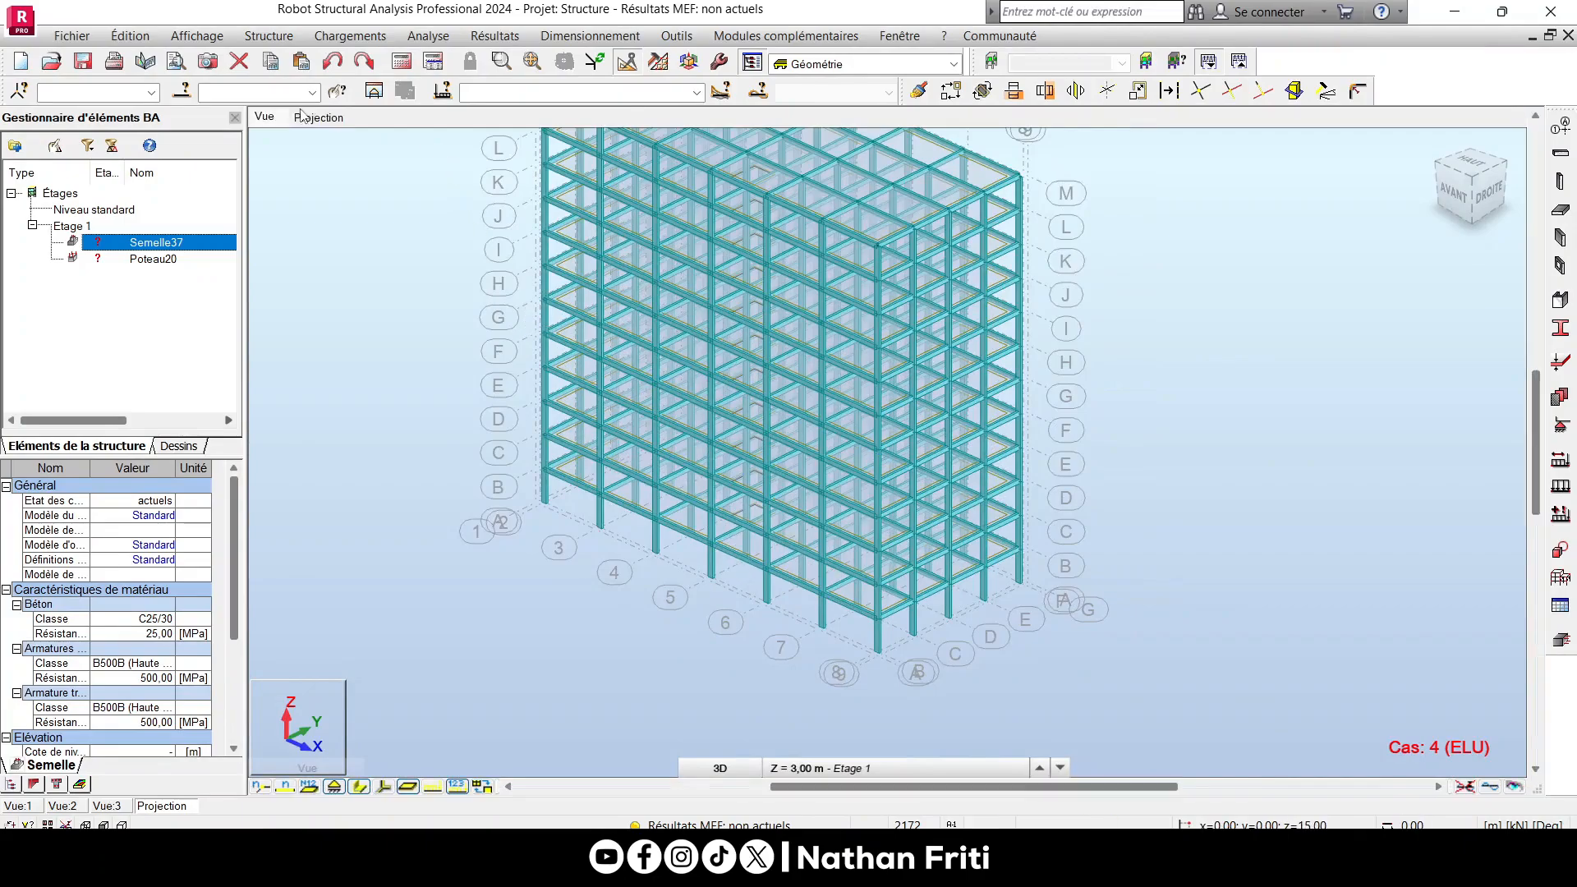
left_click(321, 116)
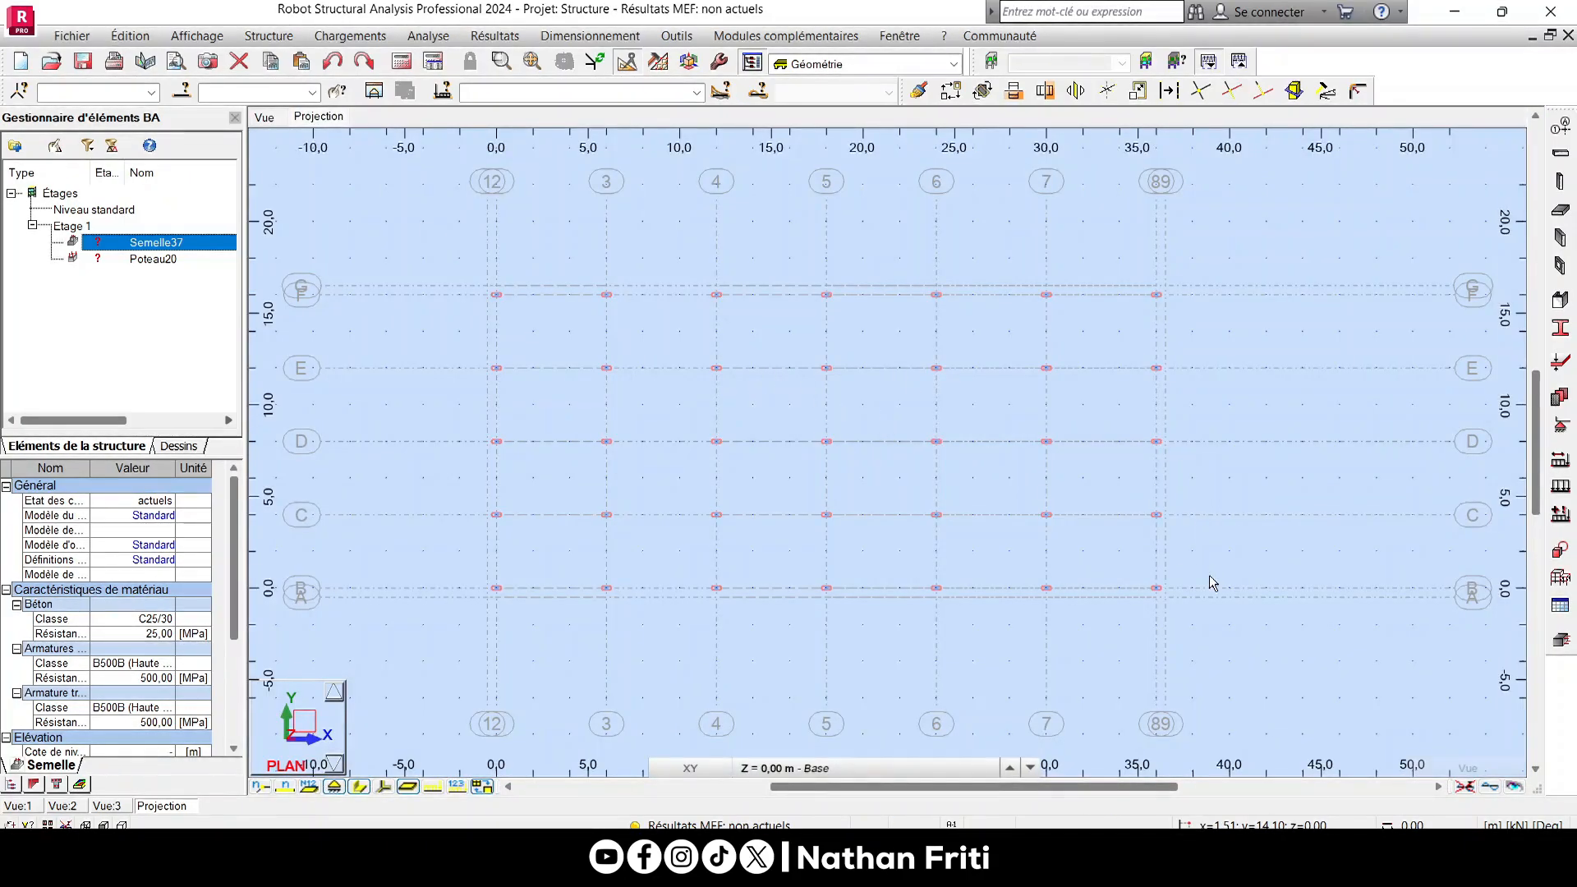
scroll(1212, 592, "down", 1)
middle_click_drag(1212, 593, 1196, 581)
scroll(1086, 531, "up", 1)
middle_click_drag(1109, 535, 1106, 535)
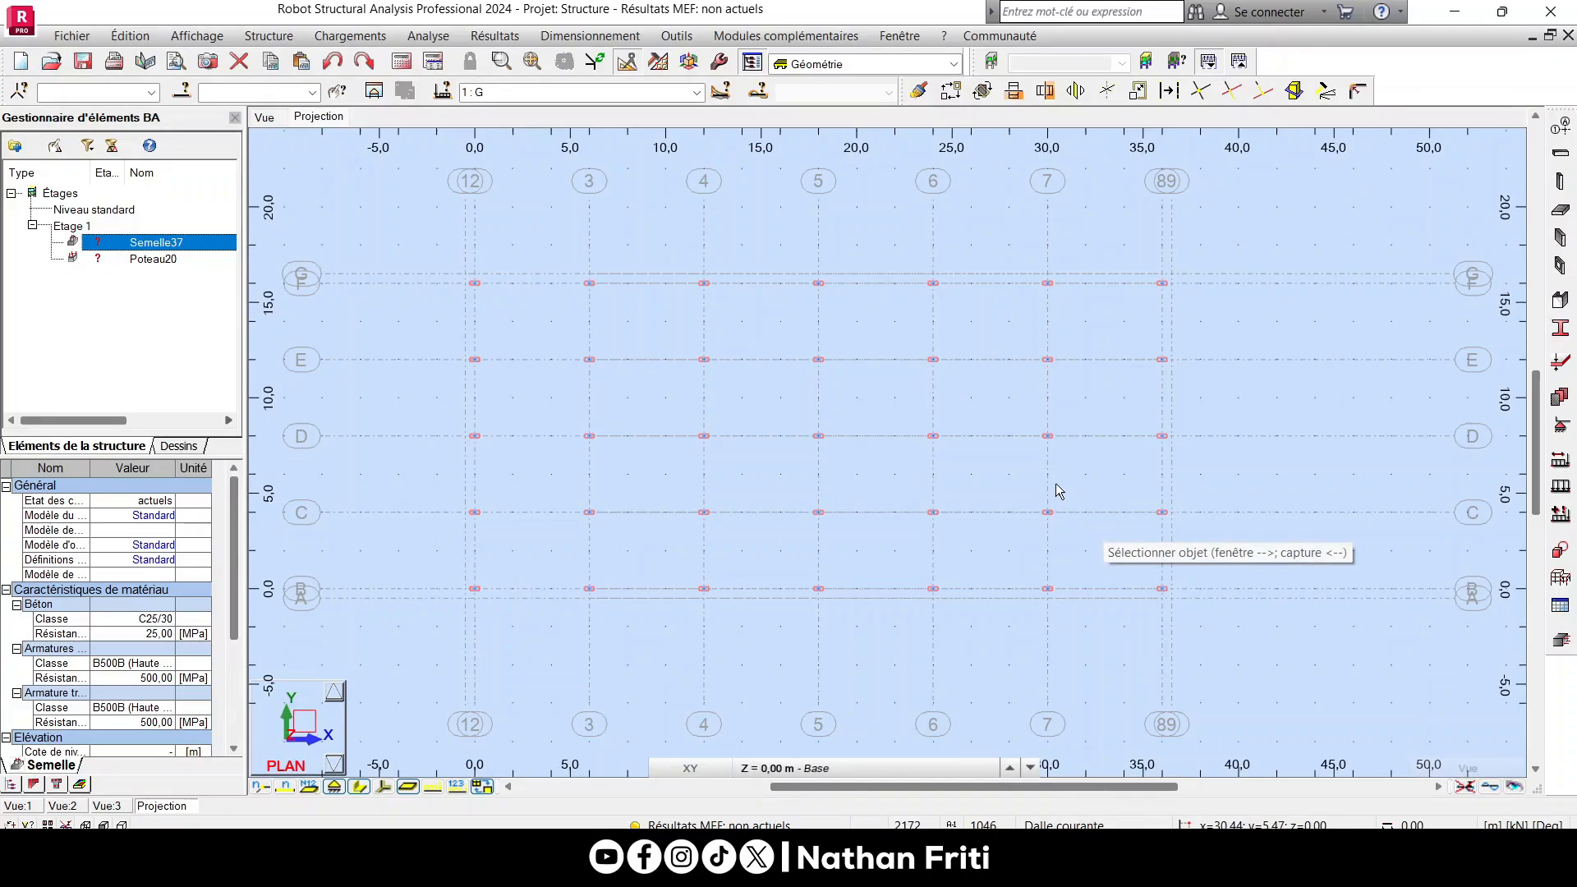
left_click(1562, 212)
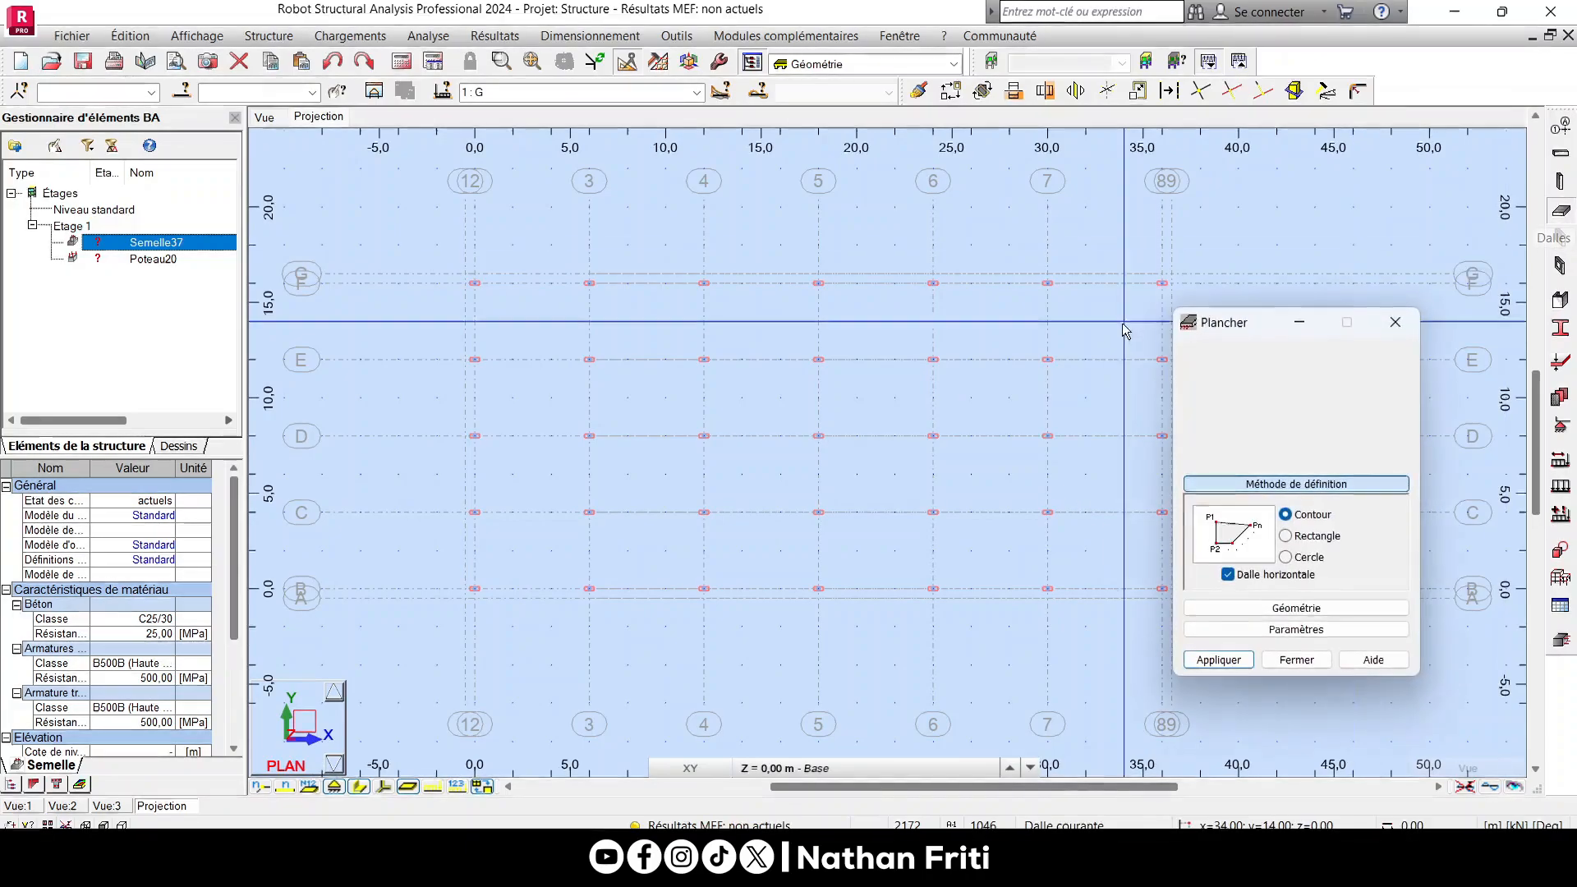
left_click_drag(1206, 318, 874, 260)
left_click(969, 340)
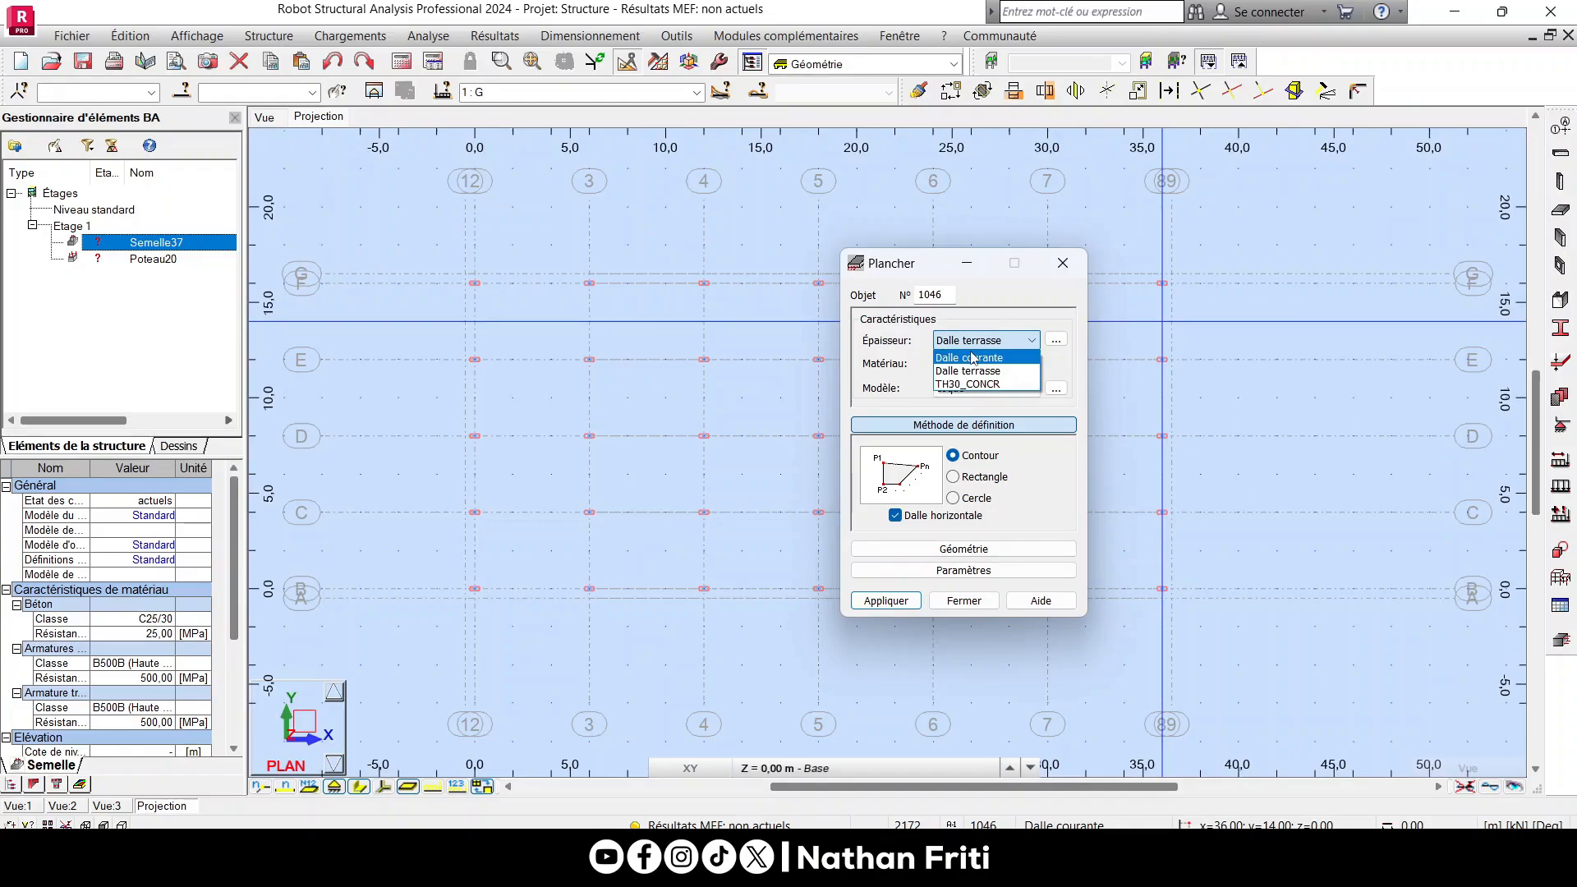
left_click(1062, 263)
left_click(1062, 263)
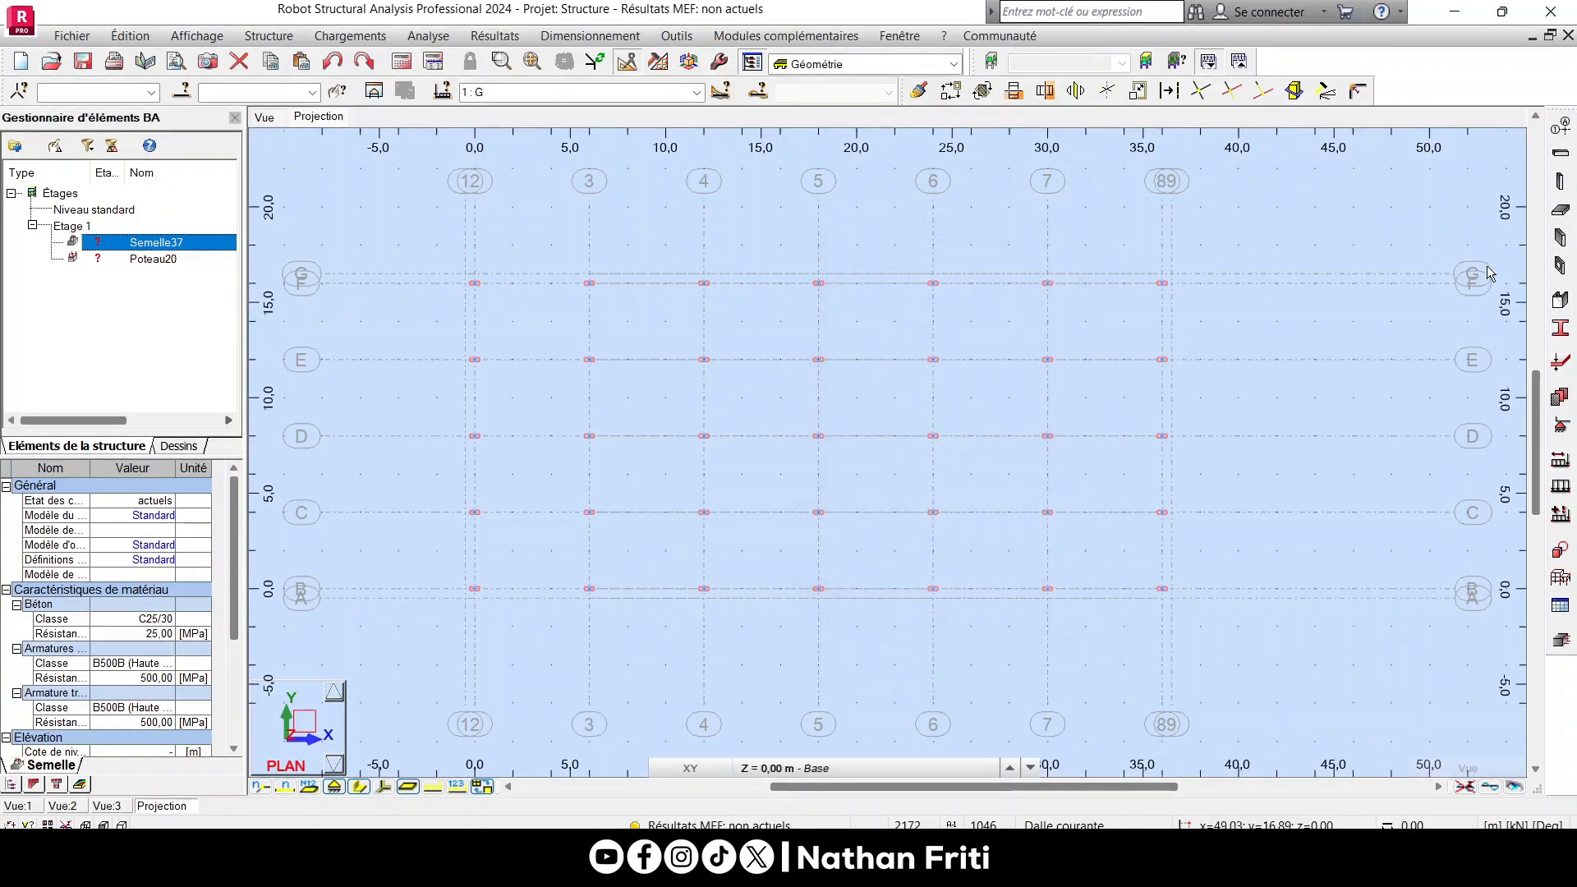
Start a new uniform FE thickness named Radier with a thickness of 30 cm.
left_click(1559, 363)
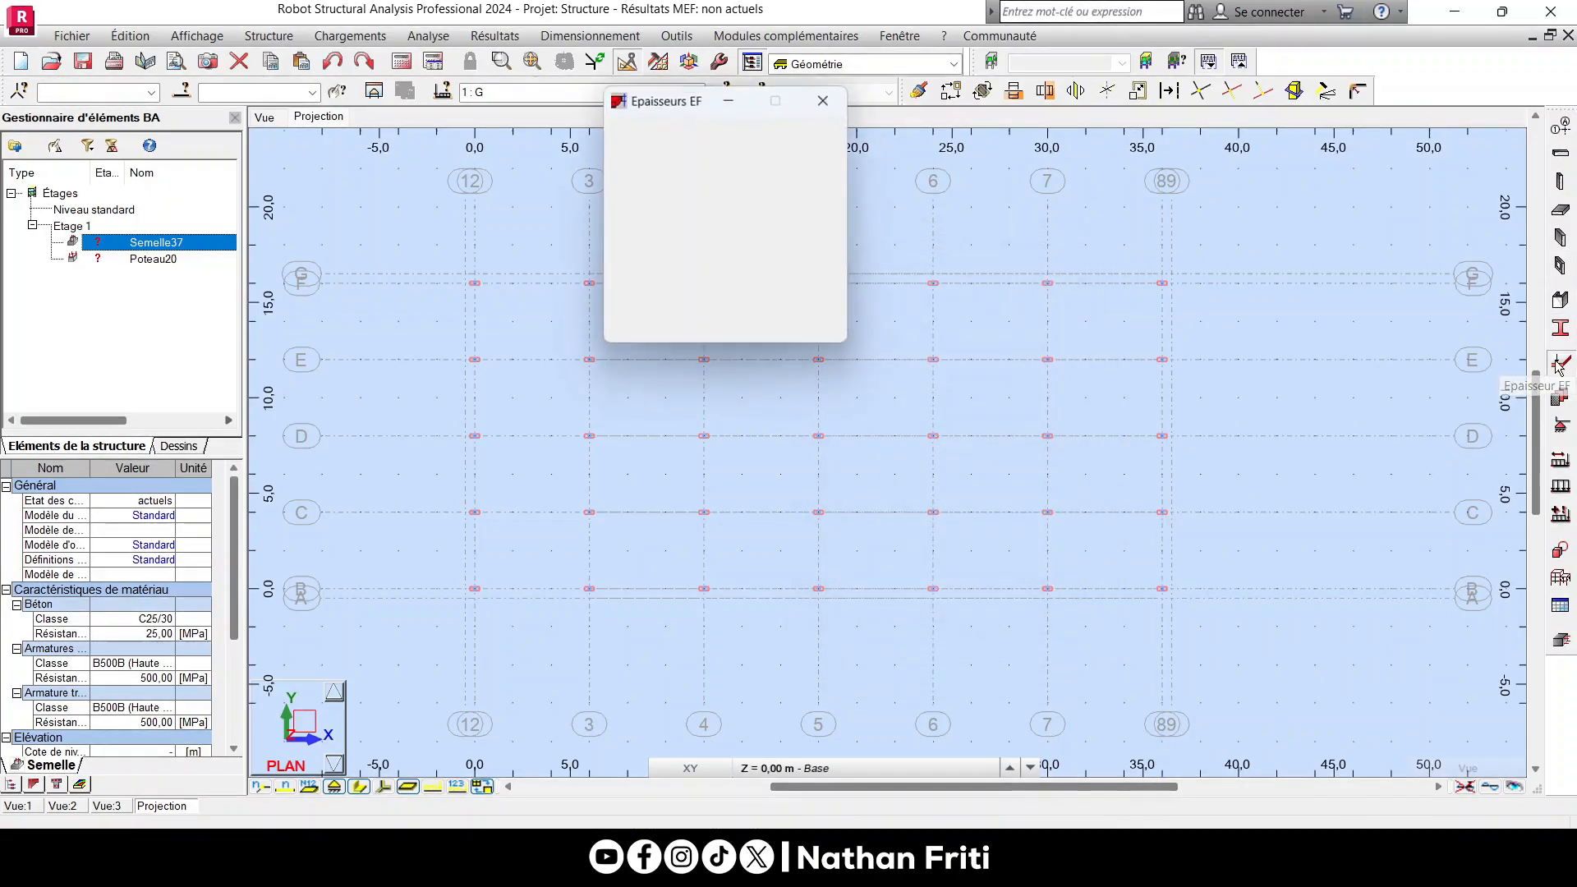
left_click_drag(695, 100, 755, 220)
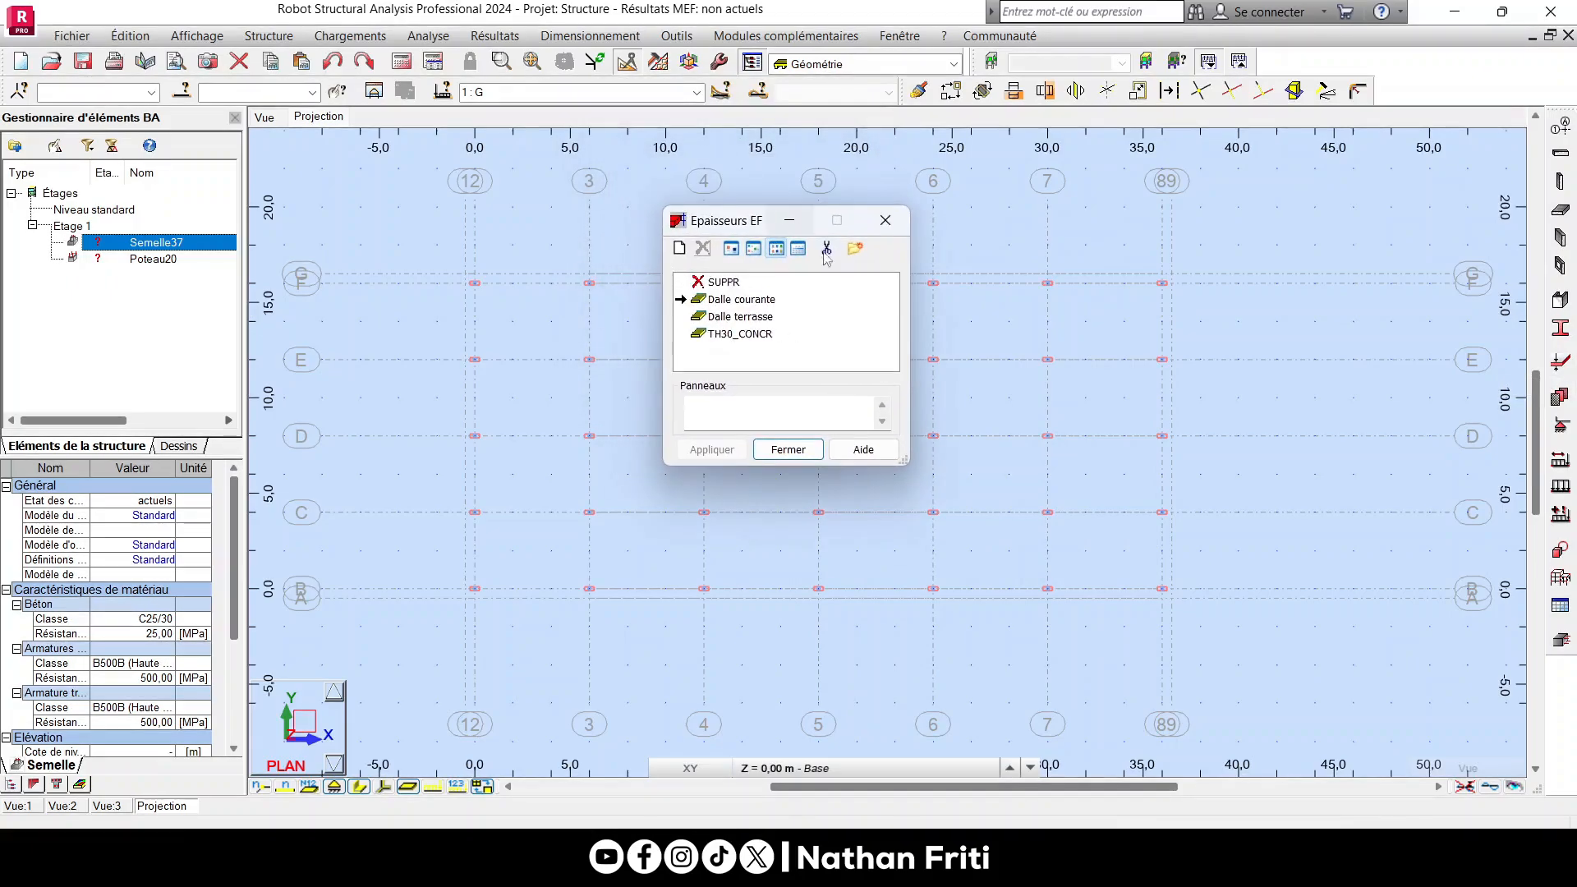
left_click(675, 255)
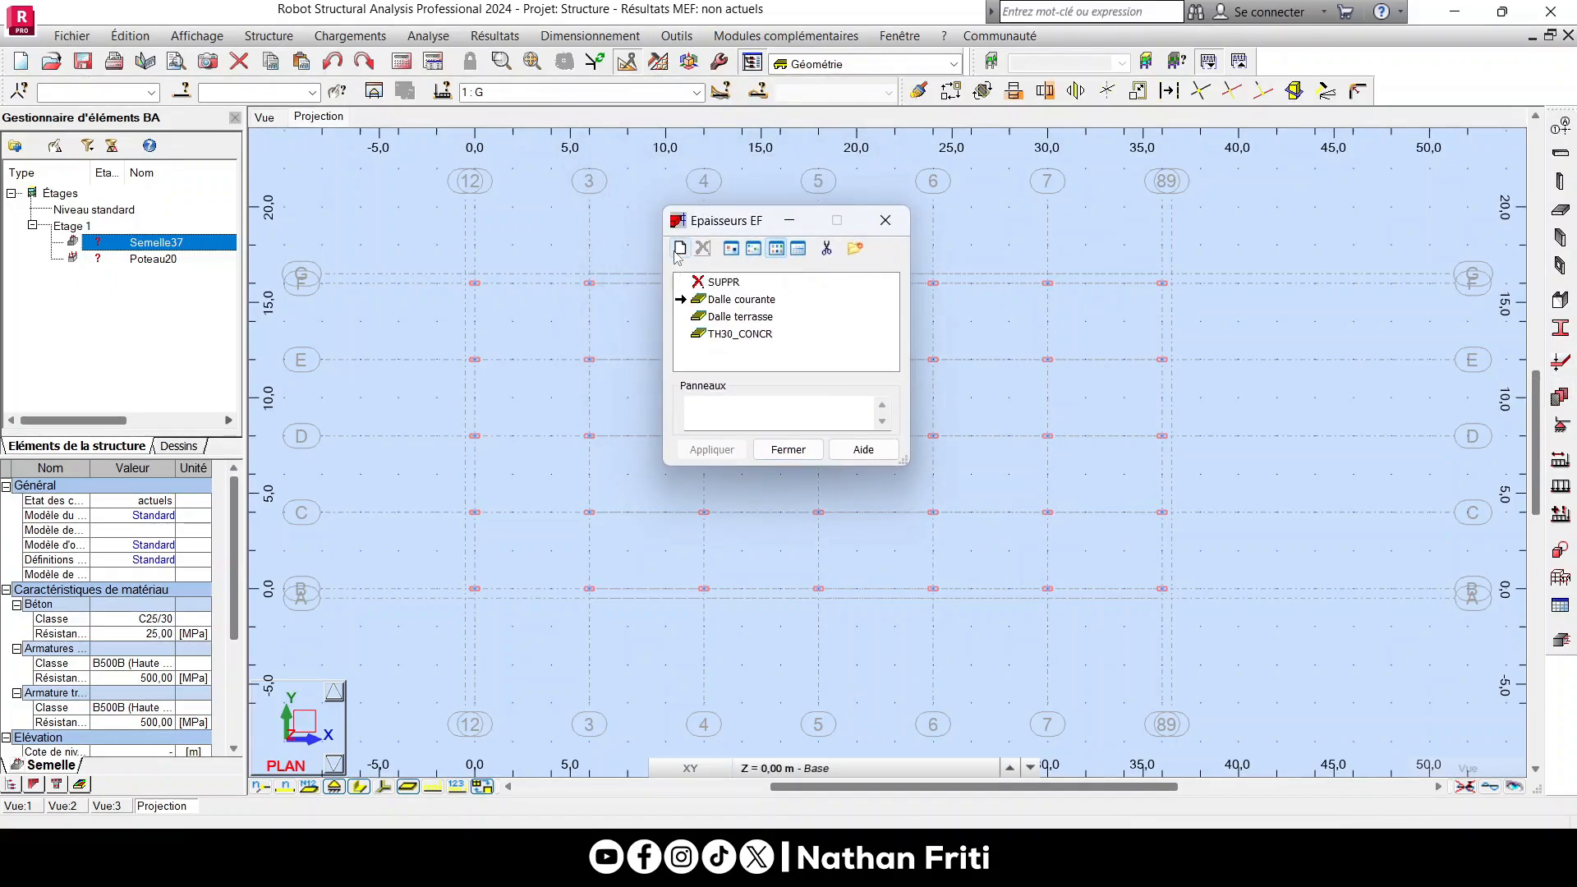
left_click_drag(1001, 300, 895, 204)
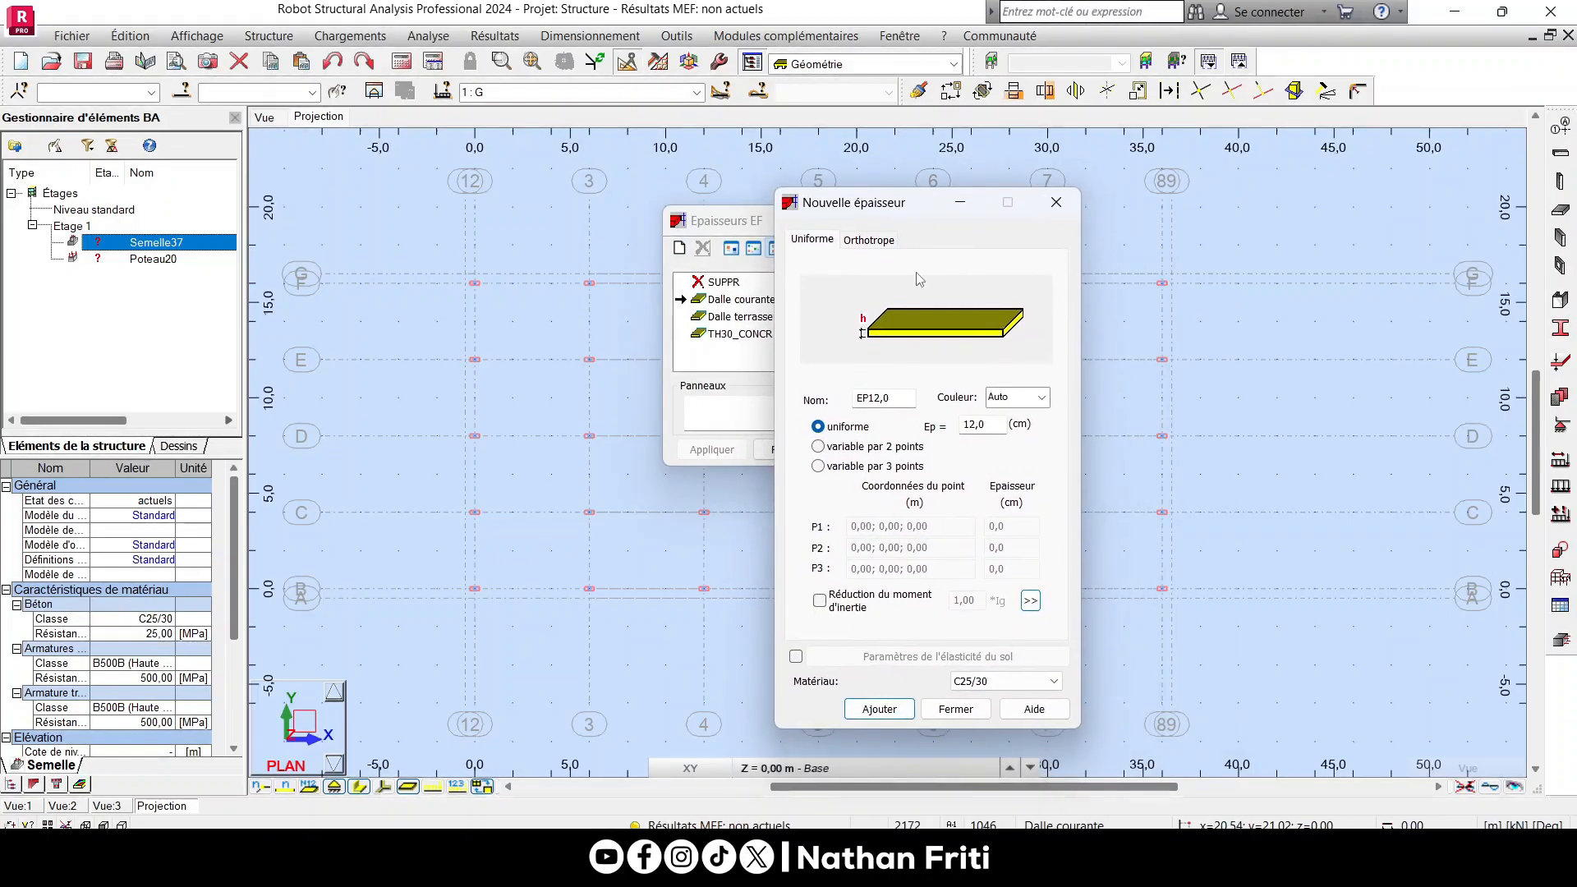
double_click(886, 396)
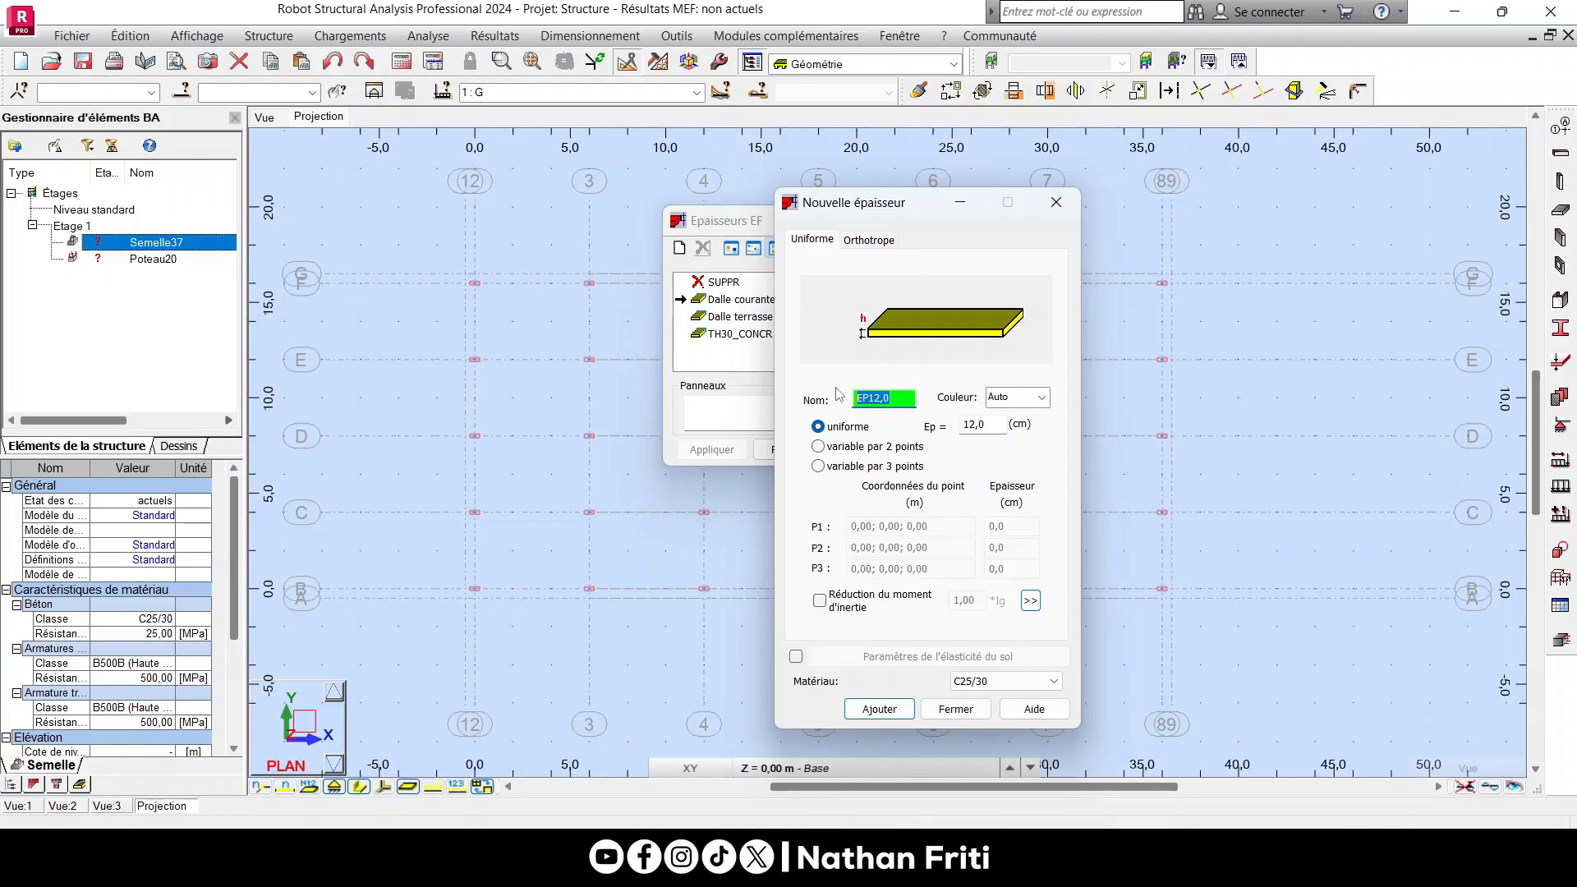
type("Radier")
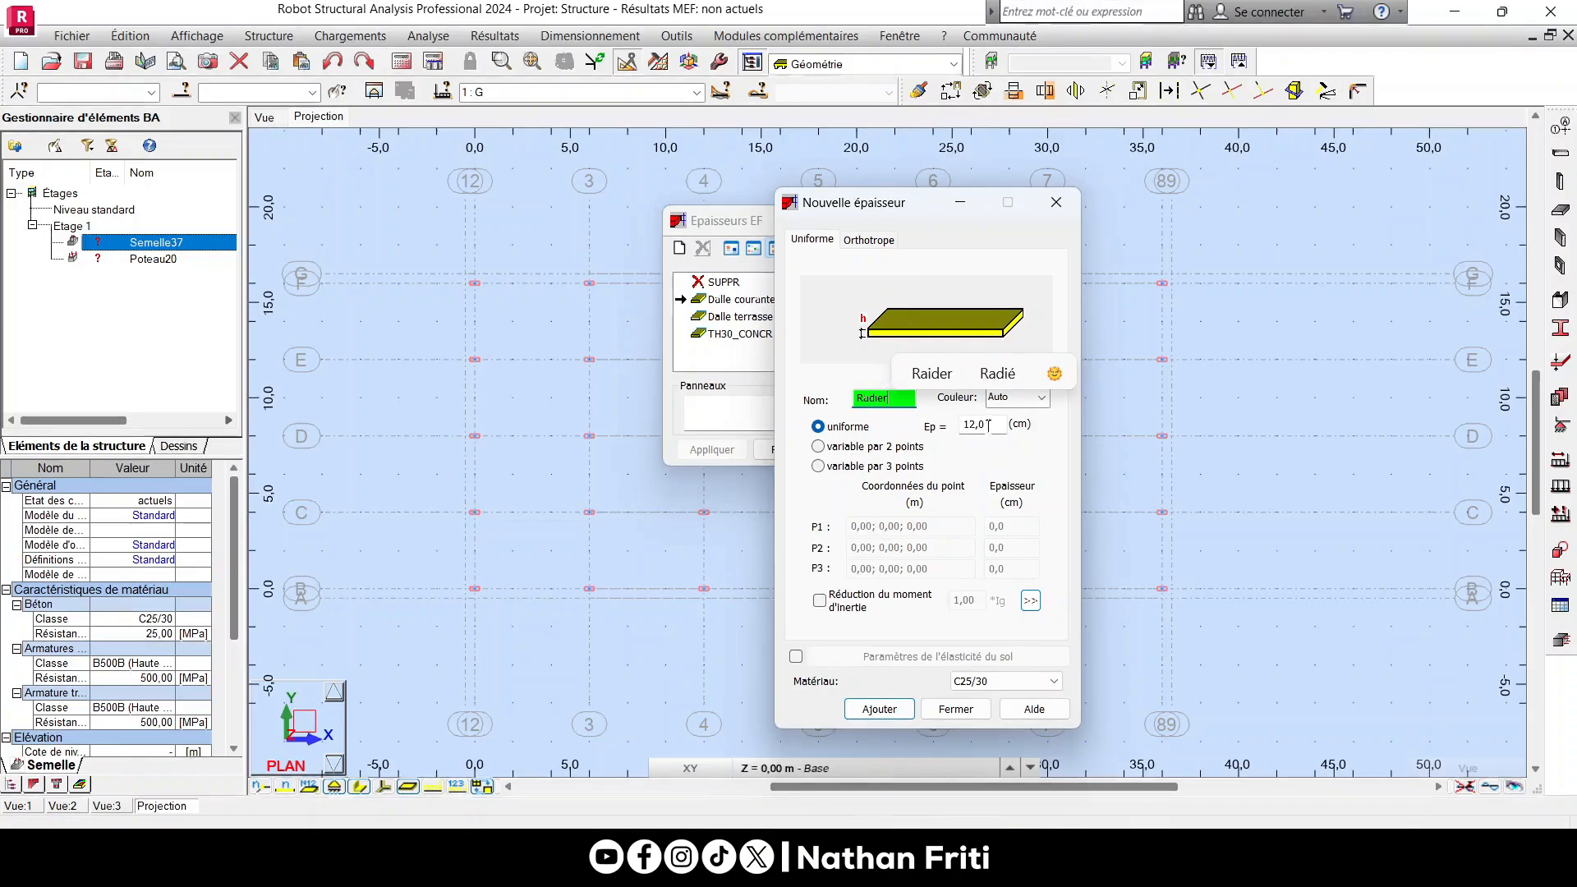
double_click(964, 420)
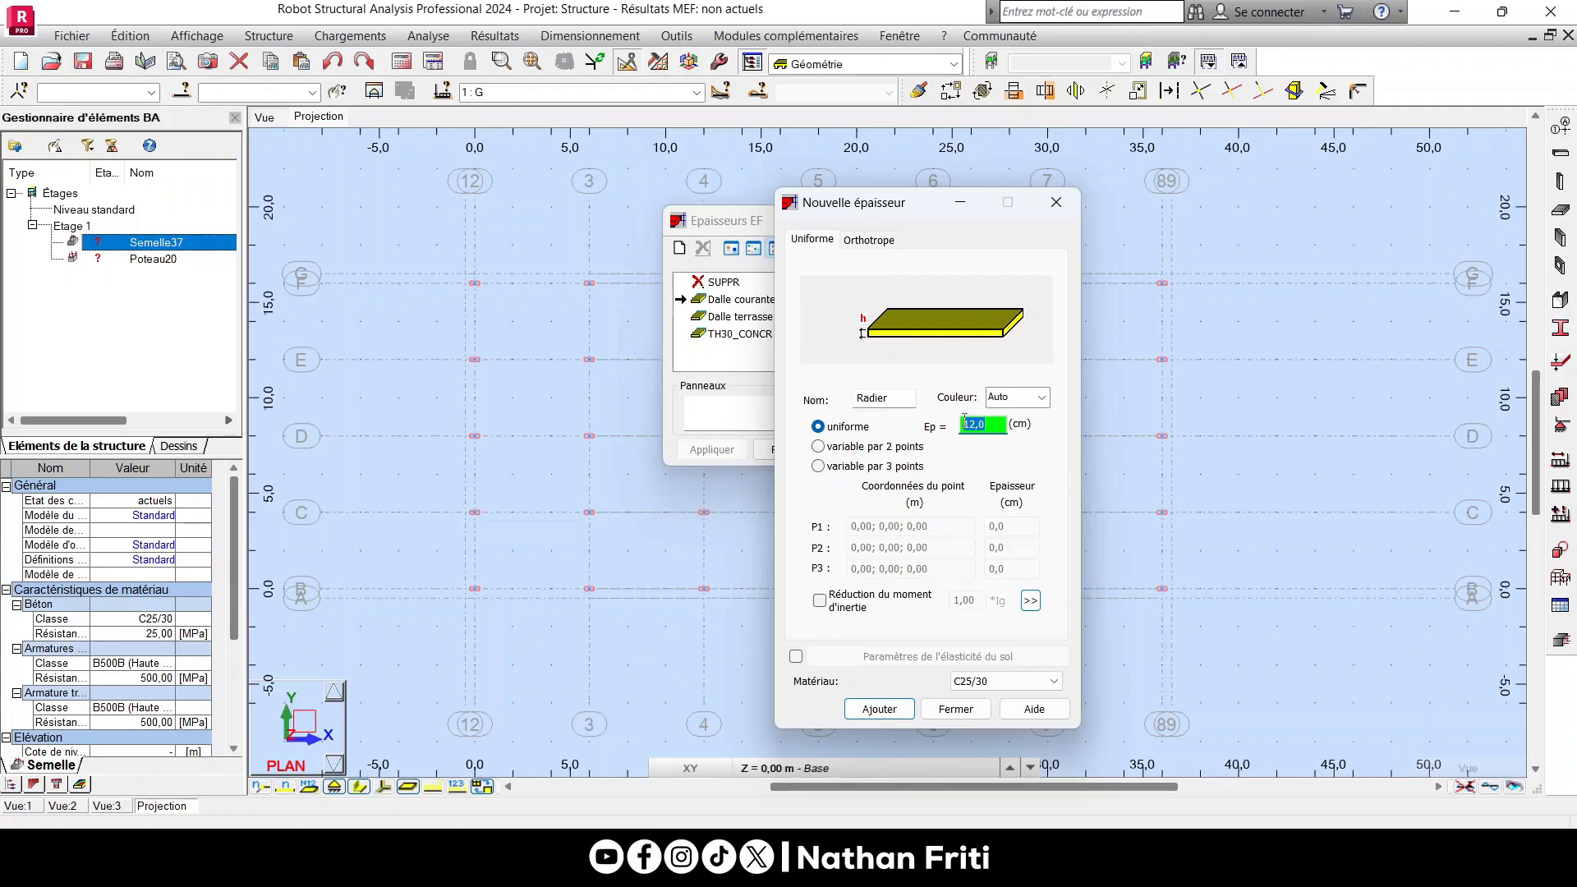
type("0")
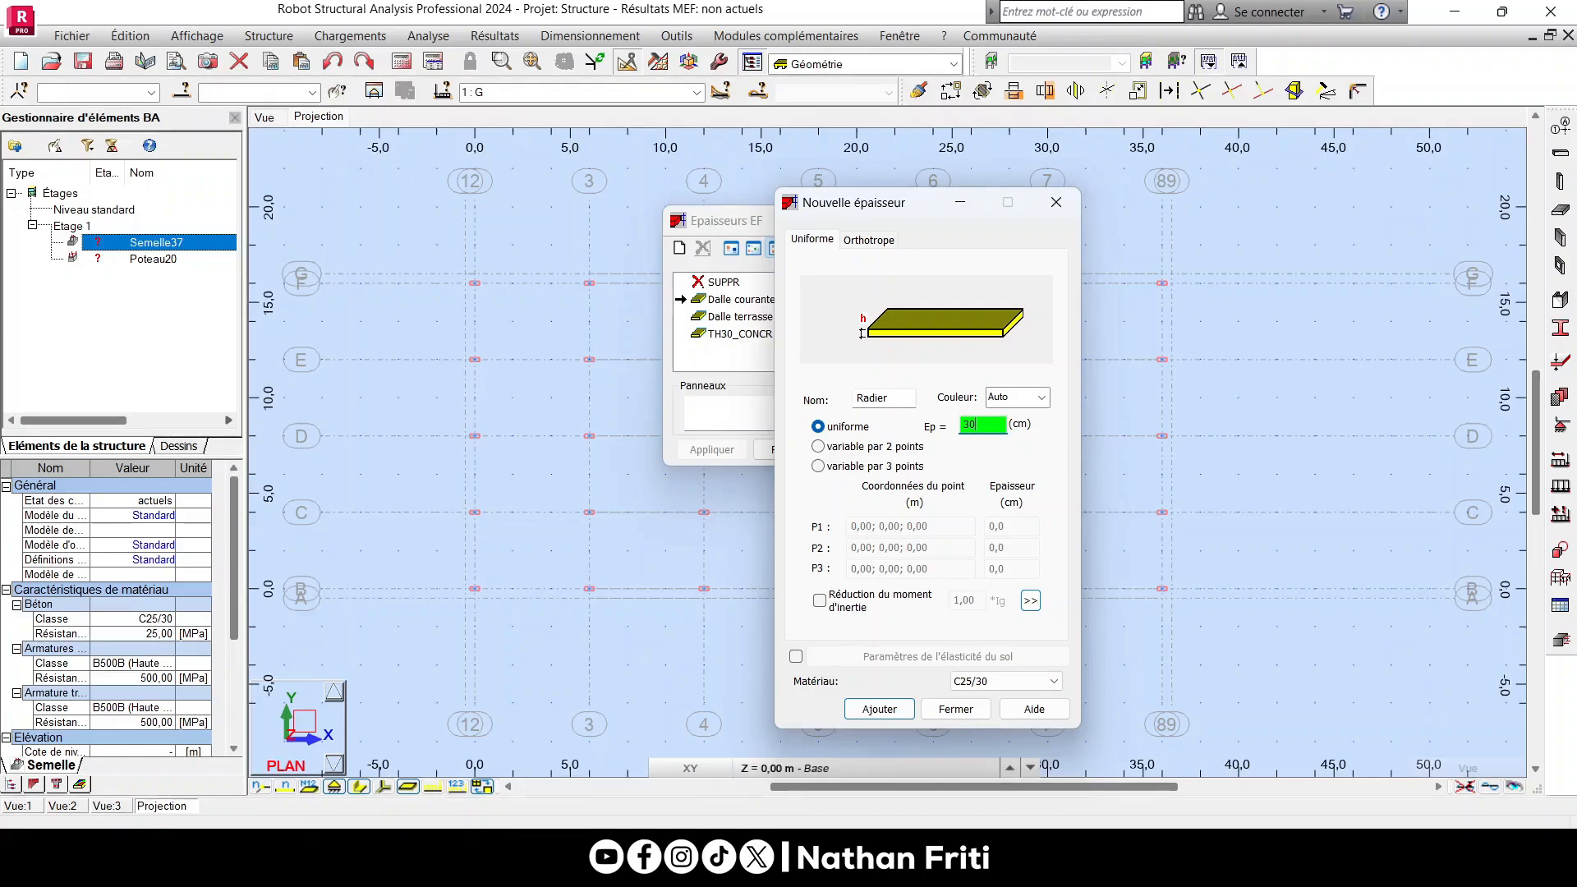
Enable soil elasticity for the Radier thickness with Kz = 150000 kN/m3 and uplift set to Aucun.
left_click(795, 656)
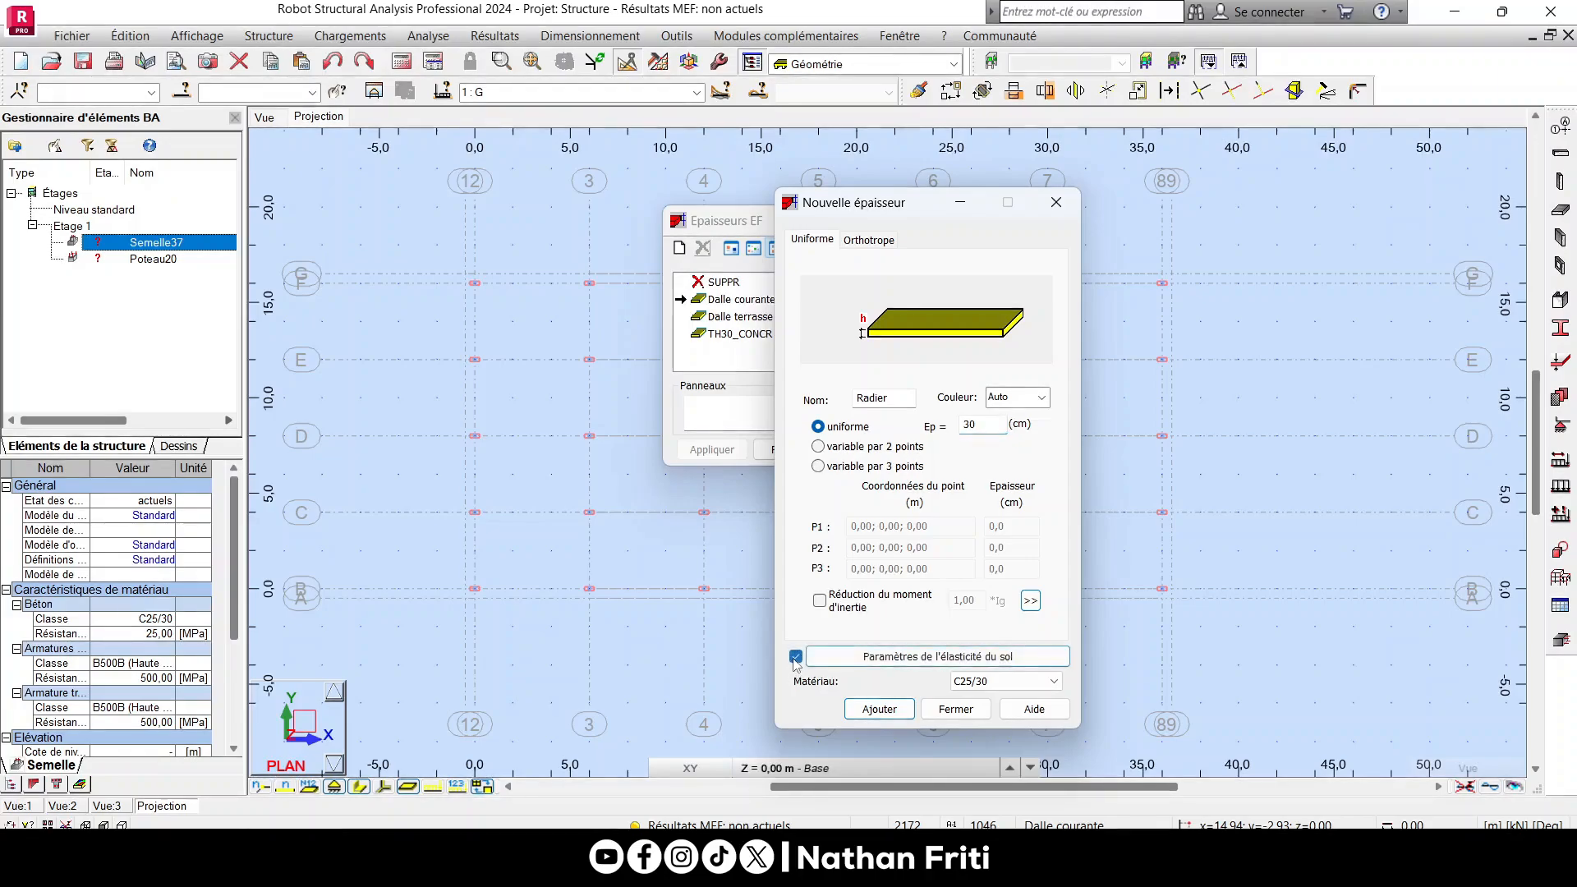
left_click(859, 657)
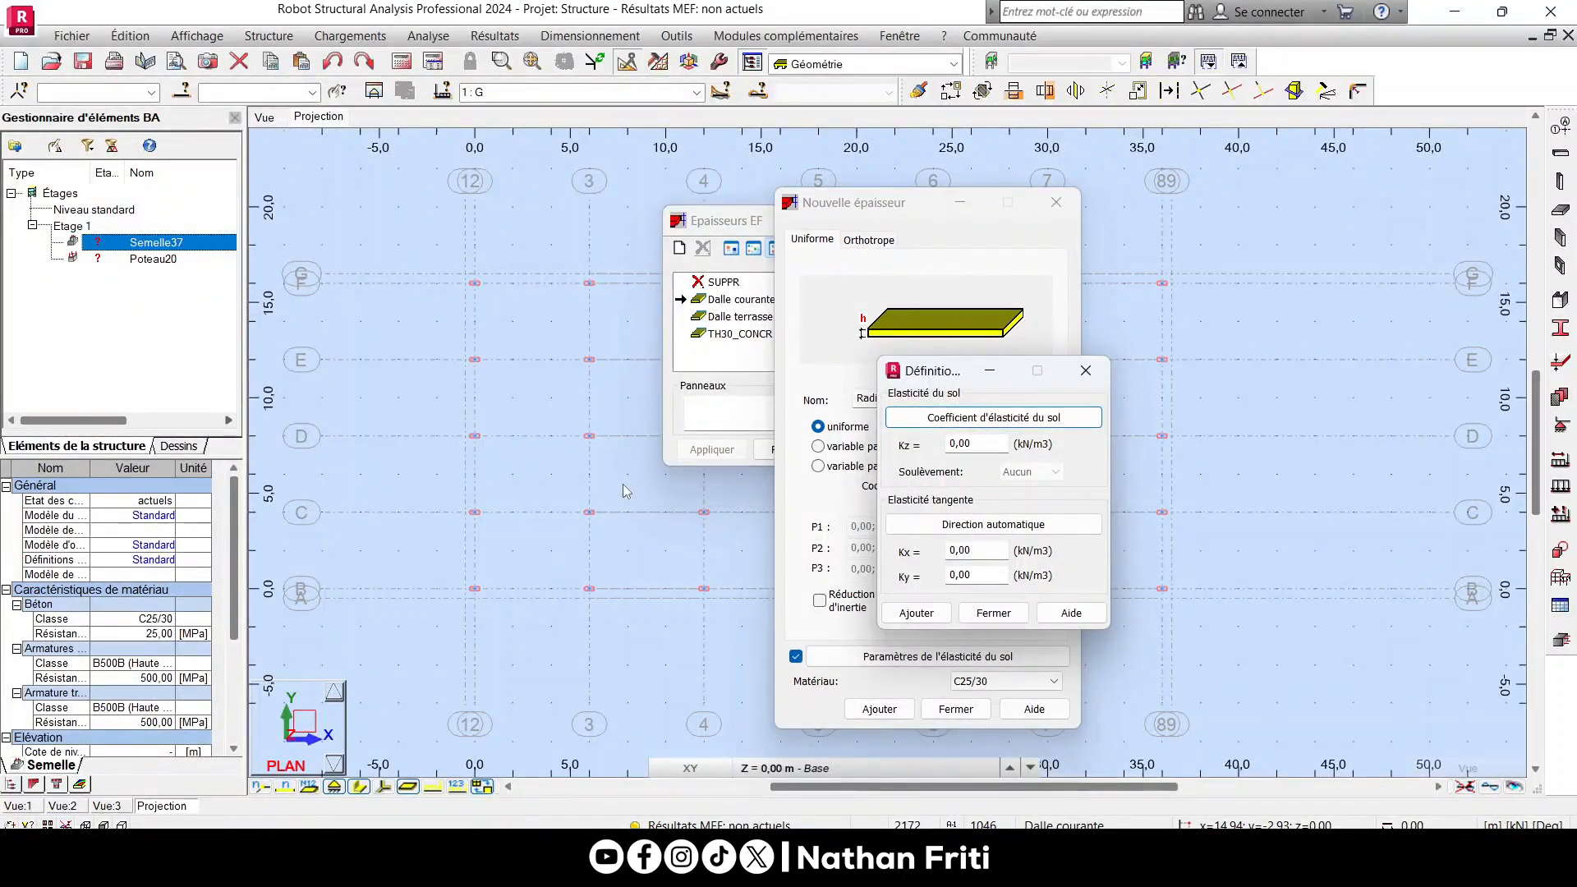
double_click(965, 444)
type("150000")
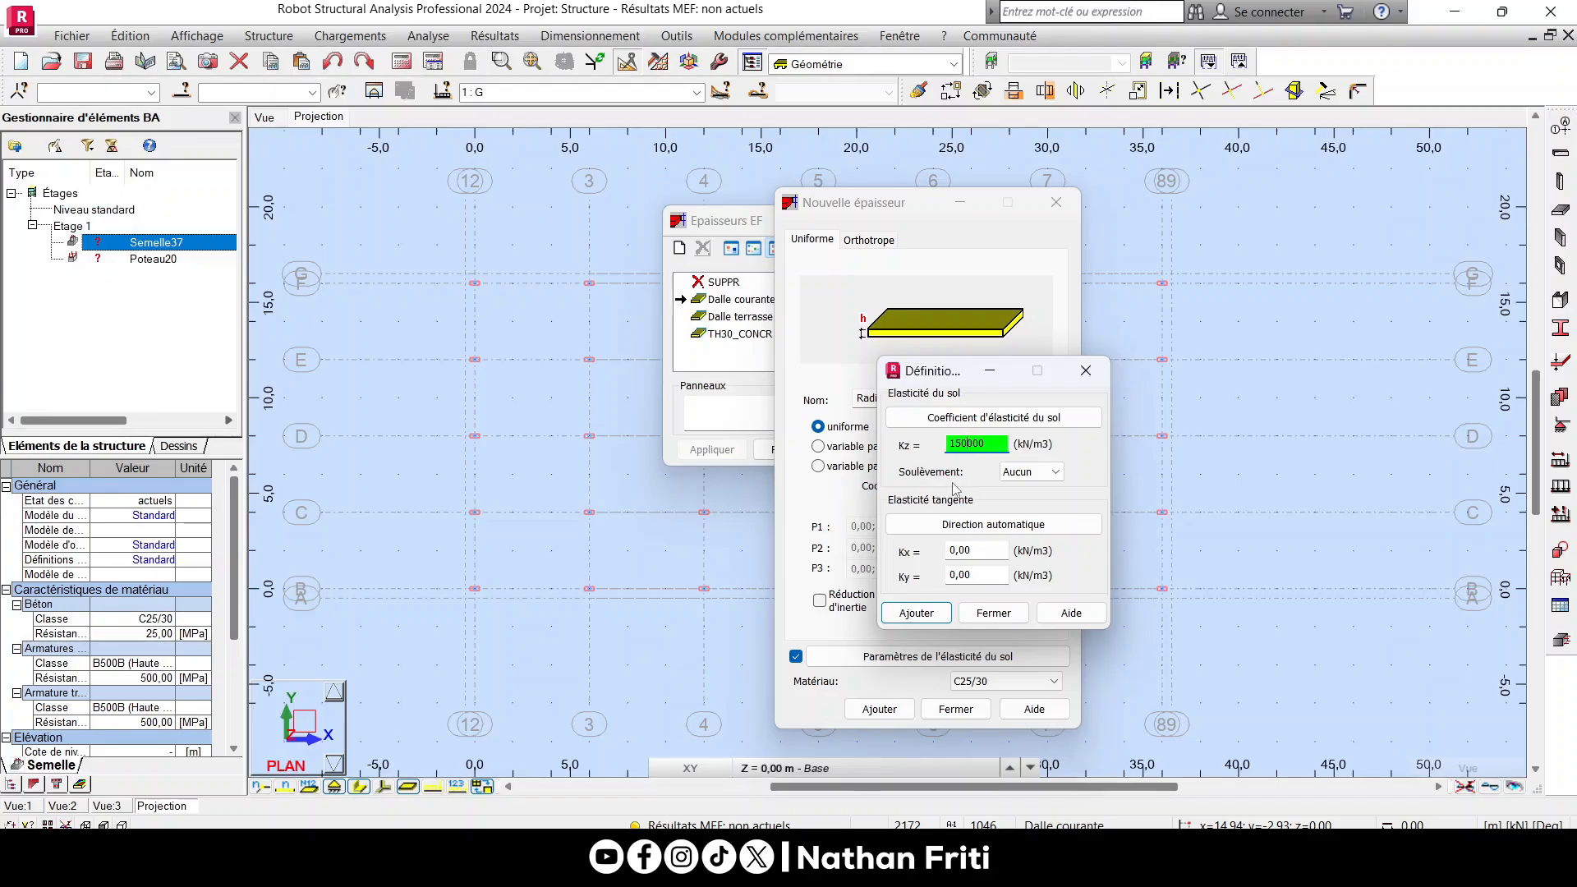
left_click(946, 420)
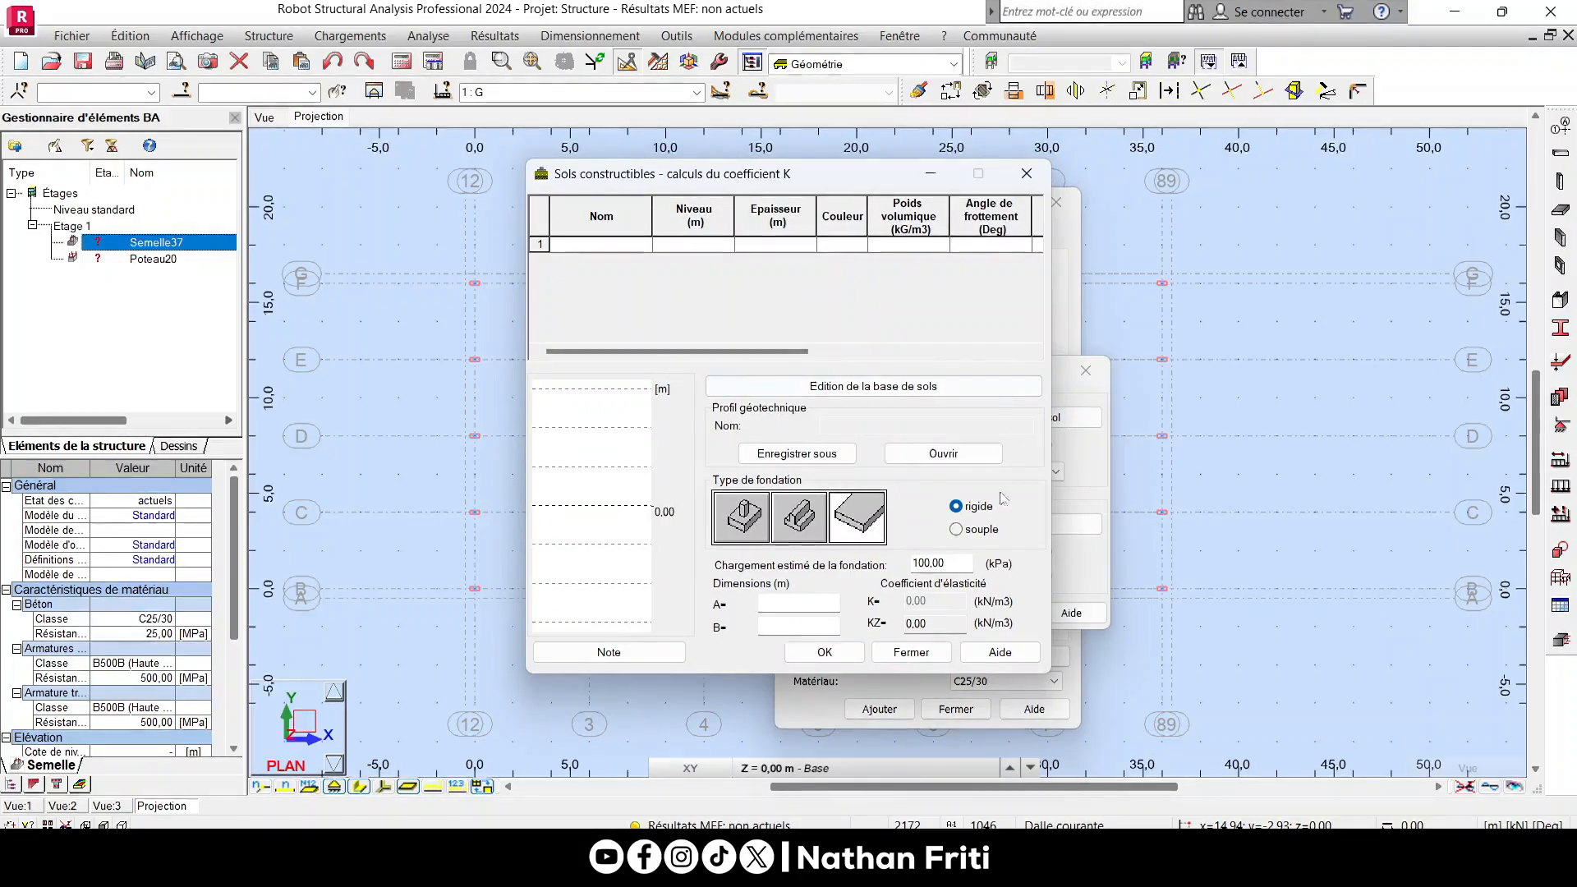
left_click(1027, 174)
left_click(990, 445)
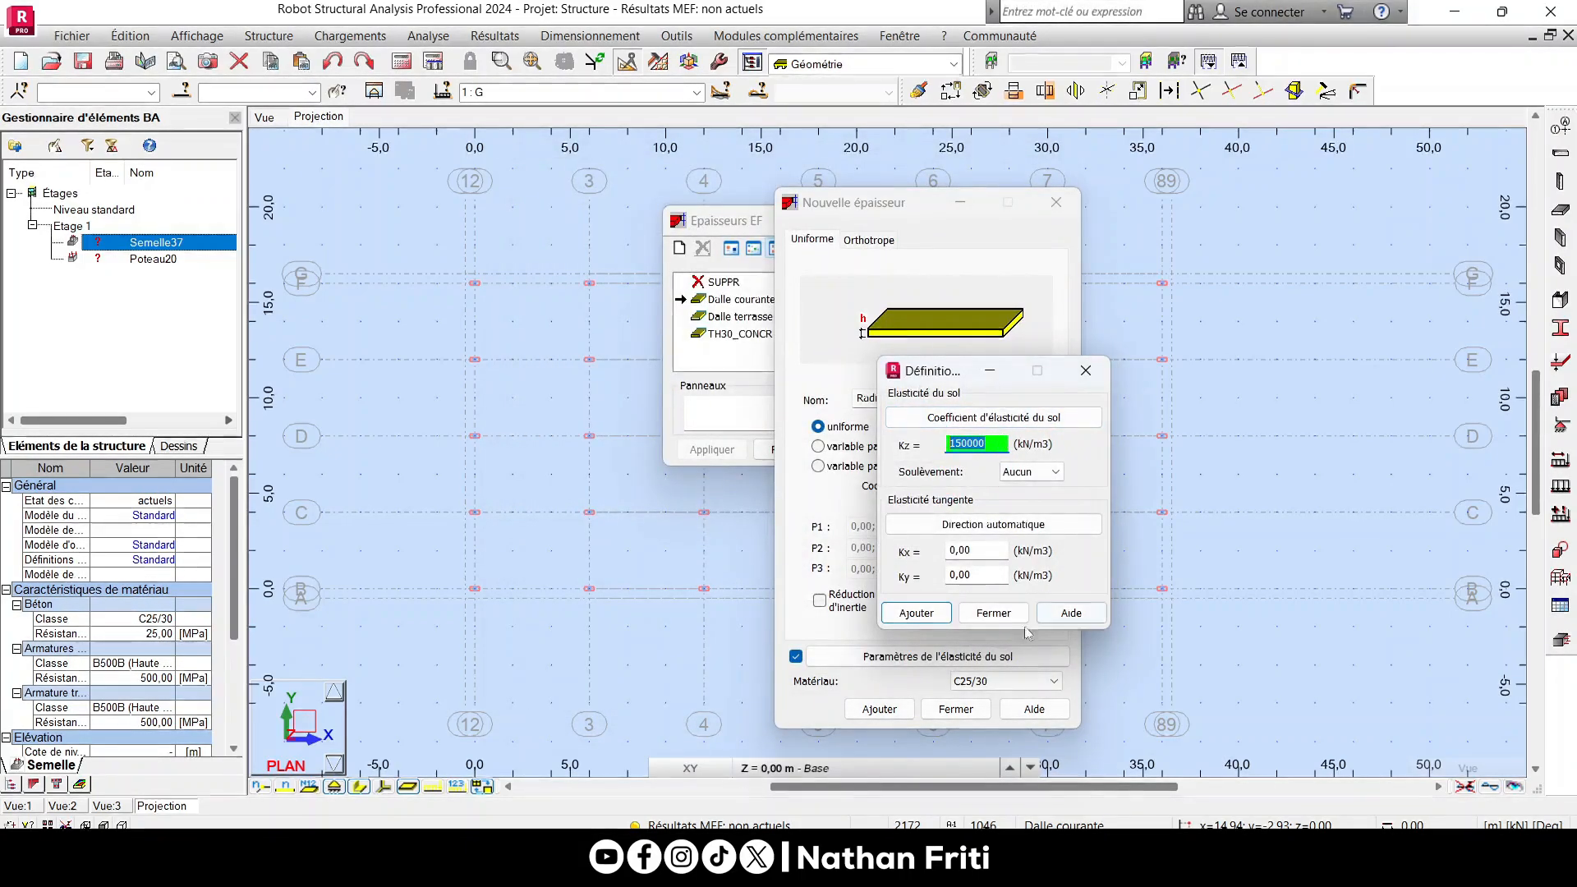
left_click(1023, 475)
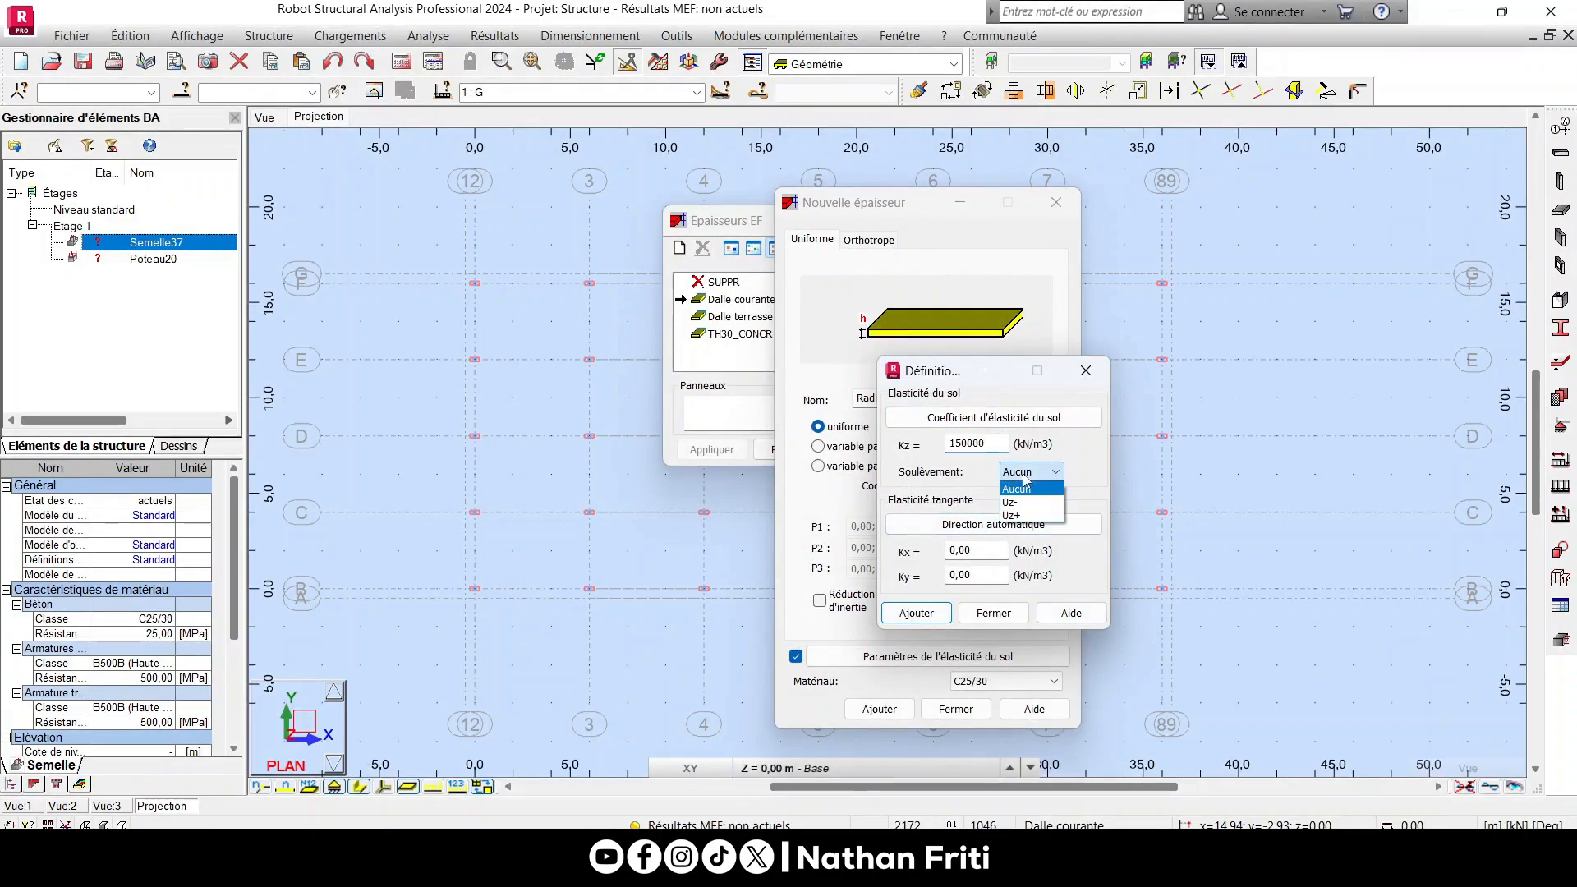
left_click(1010, 488)
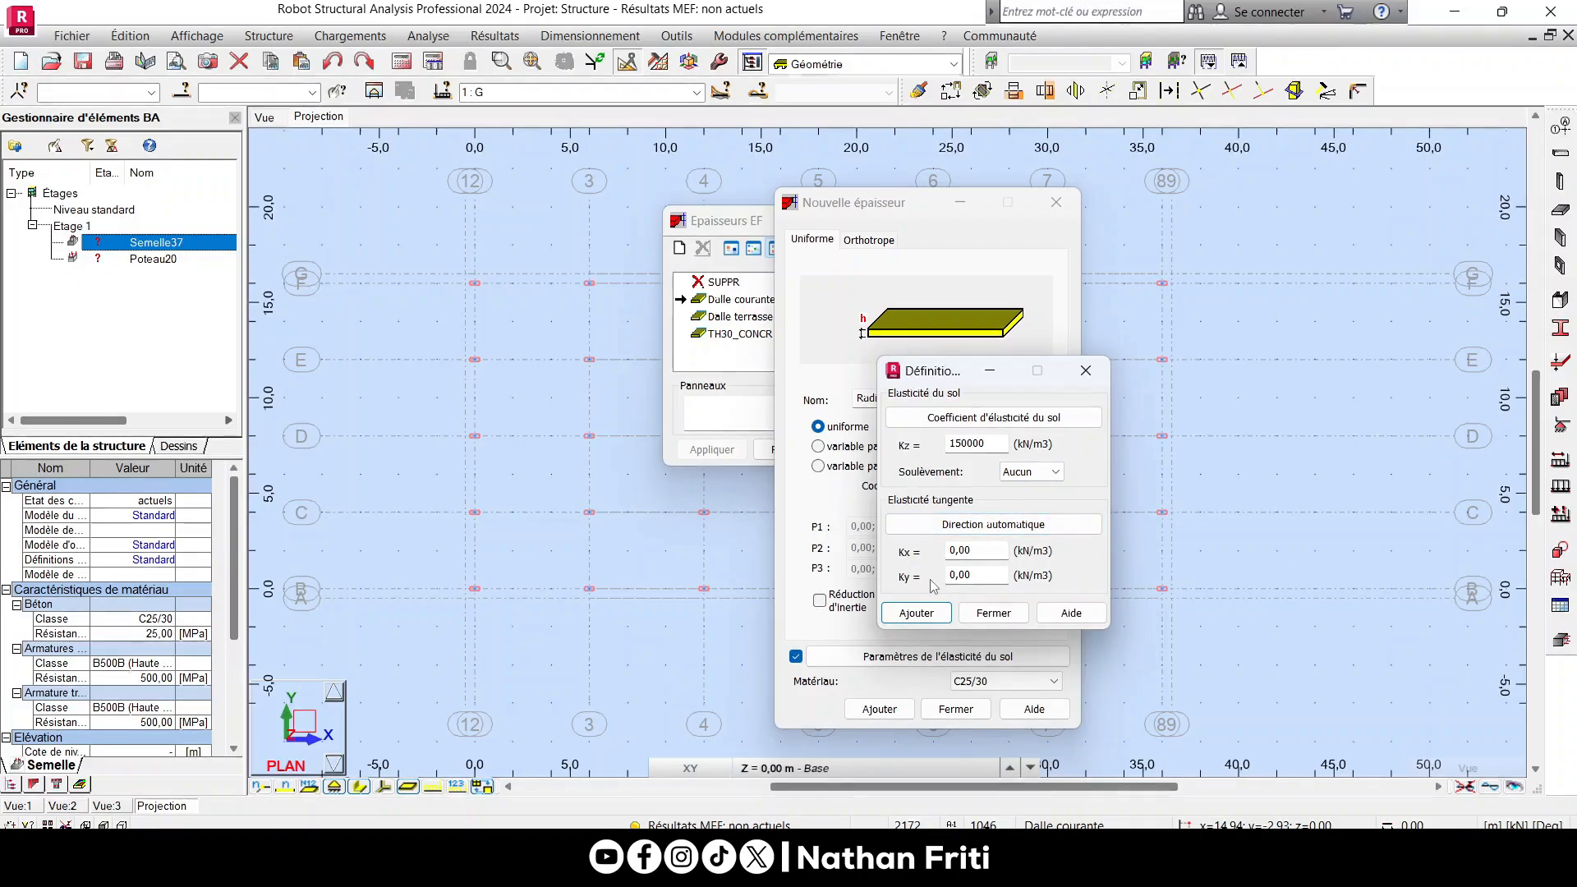
left_click(916, 613)
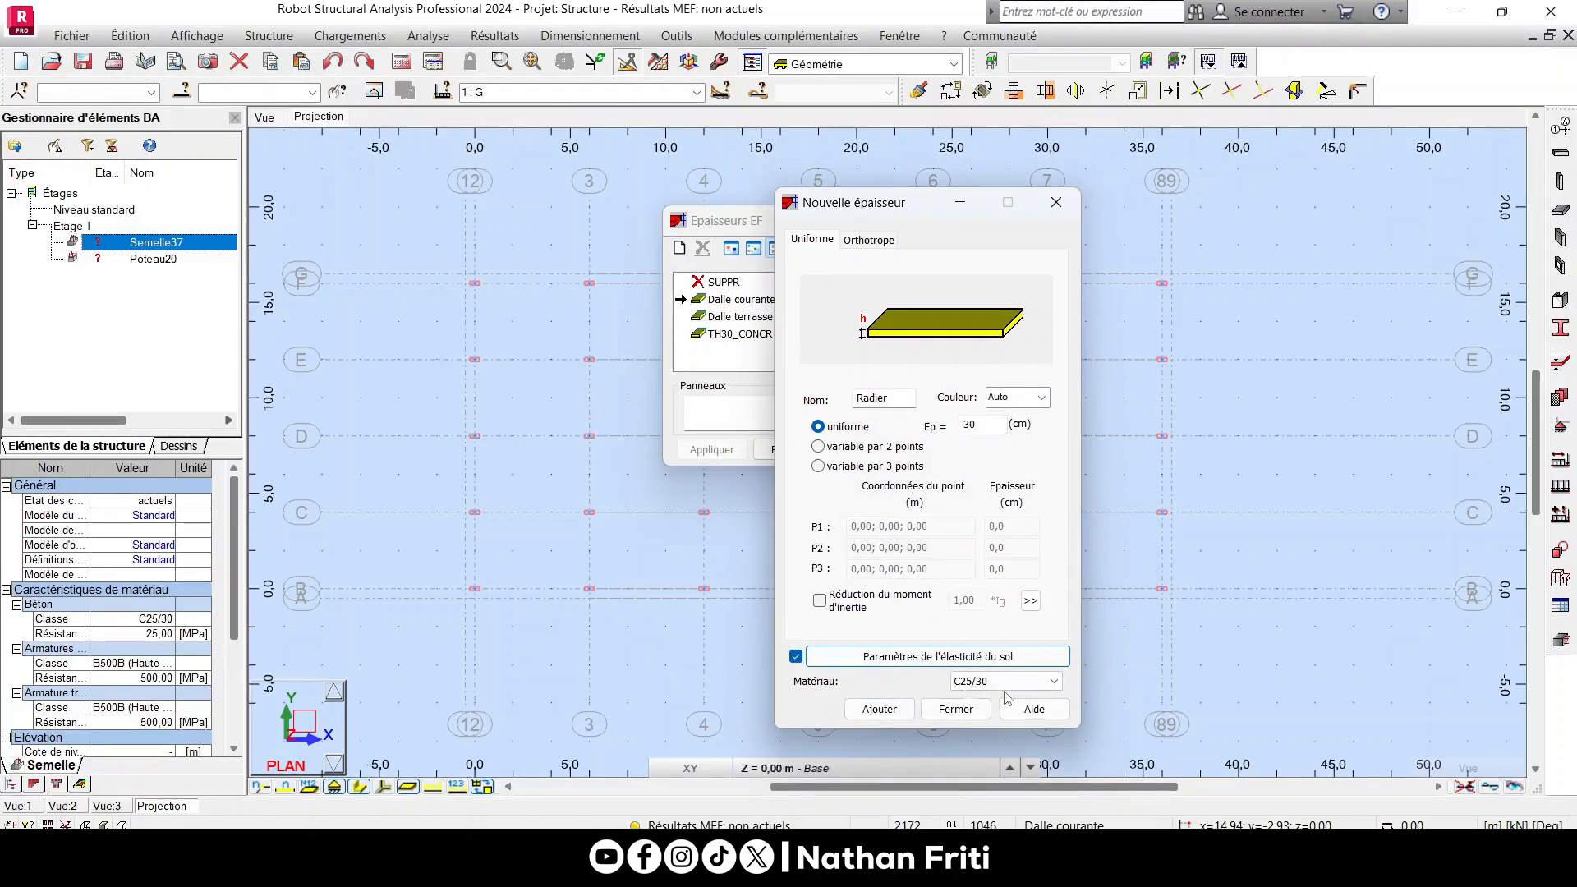
Add the Radier thickness in C25/30 concrete to the FE thickness list and finish defining thicknesses.
left_click(898, 711)
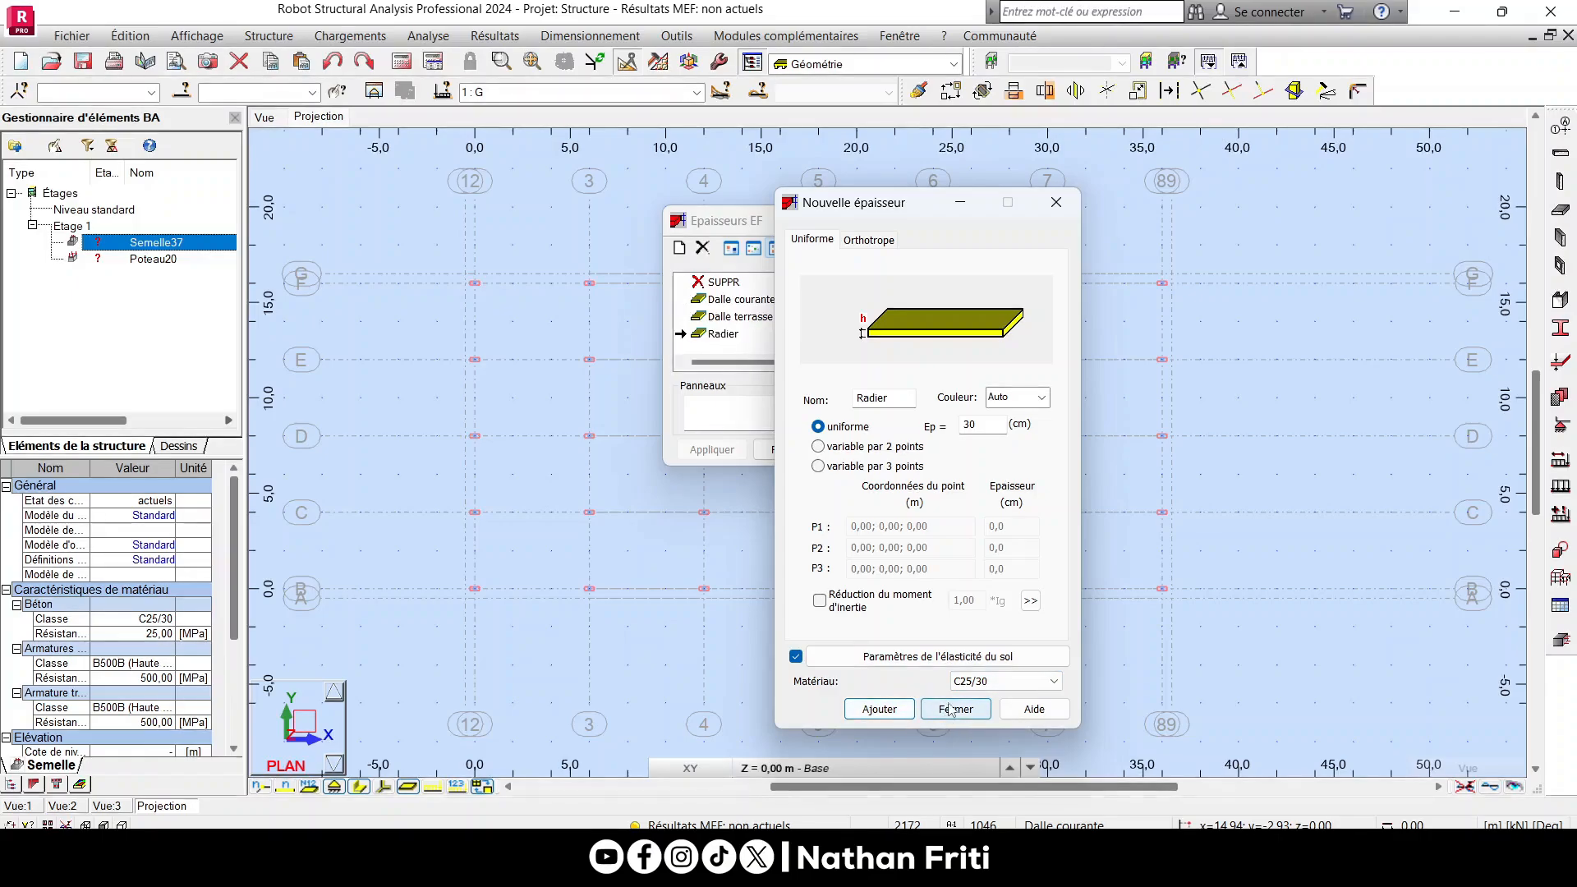
left_click(959, 708)
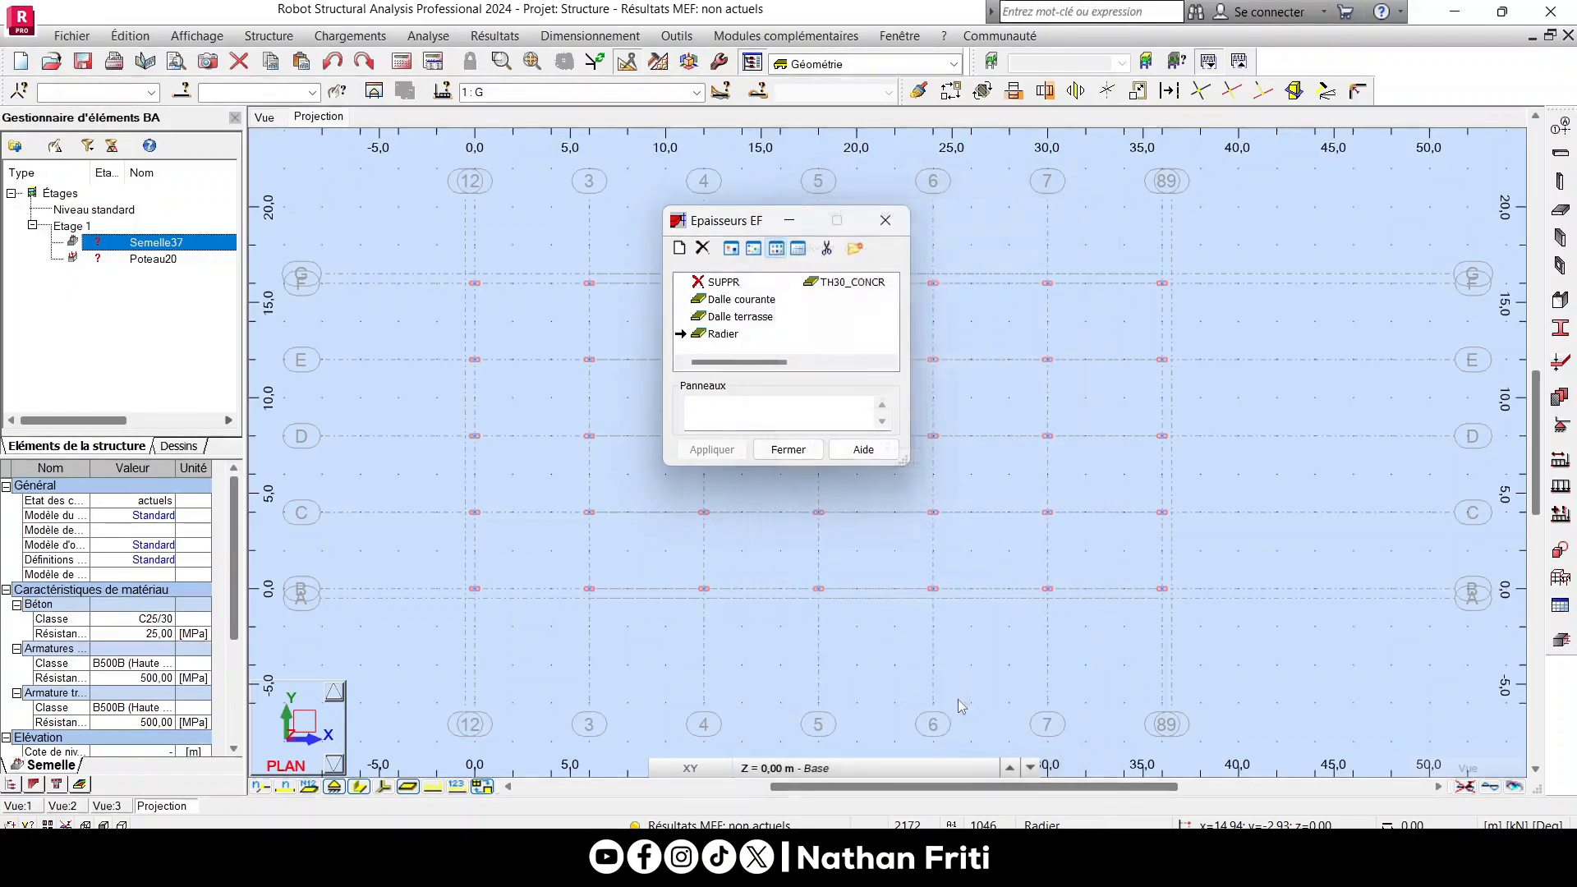
left_click(885, 222)
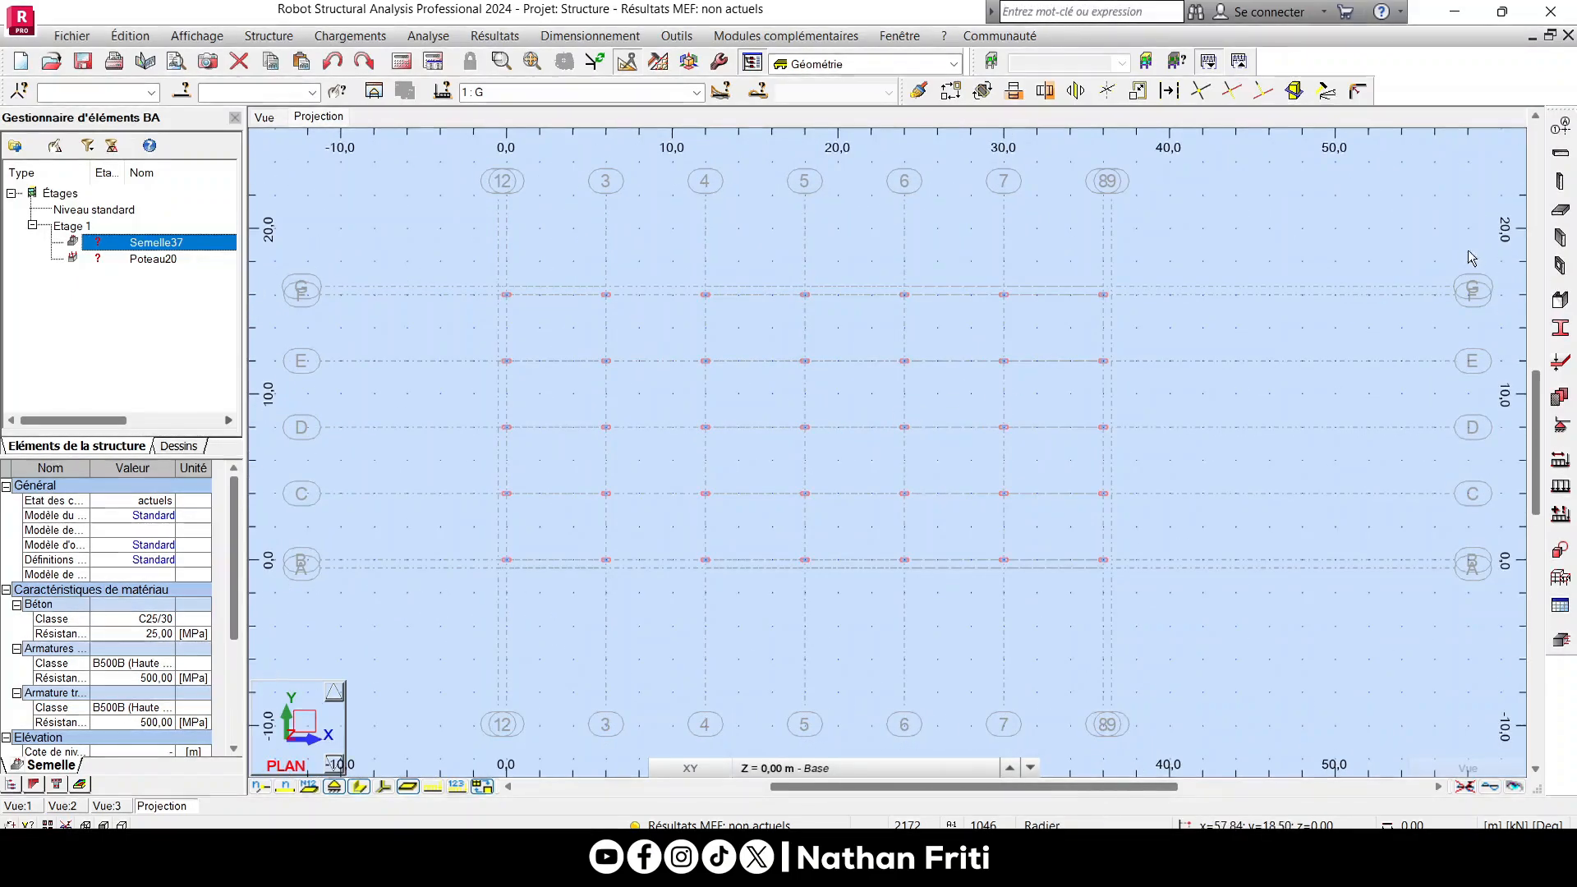
Create a rectangular horizontal slab with Dalle terrasse thickness and coque model at the base, through axis intersections 1-G, 9-G and 9-A.
left_click(1560, 210)
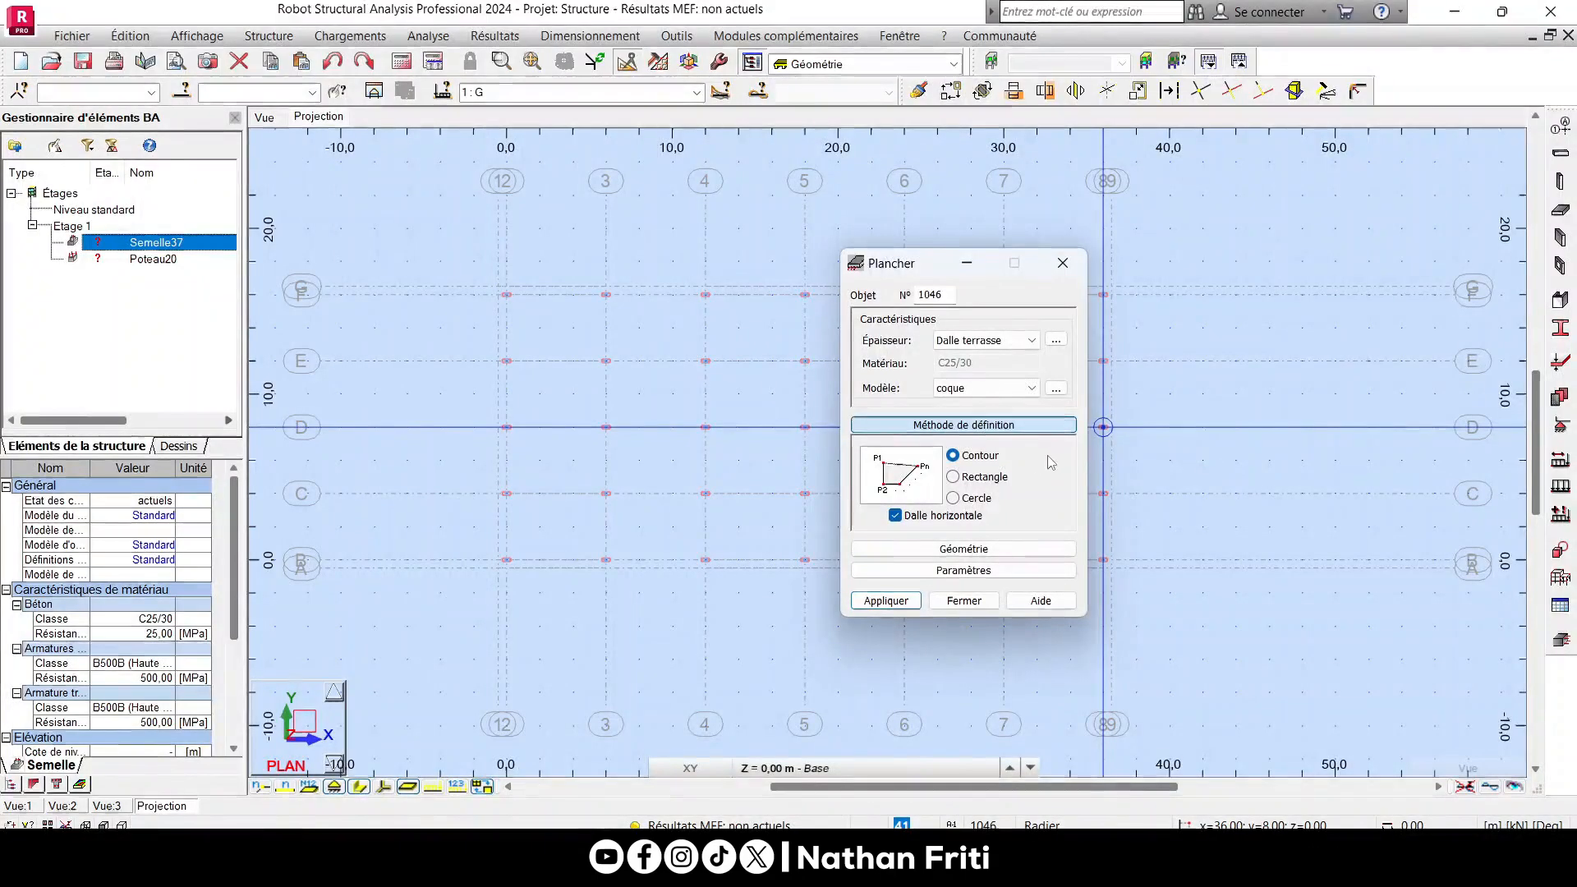
left_click(985, 479)
left_click_drag(967, 264, 1303, 343)
scroll(503, 305, "down", 2)
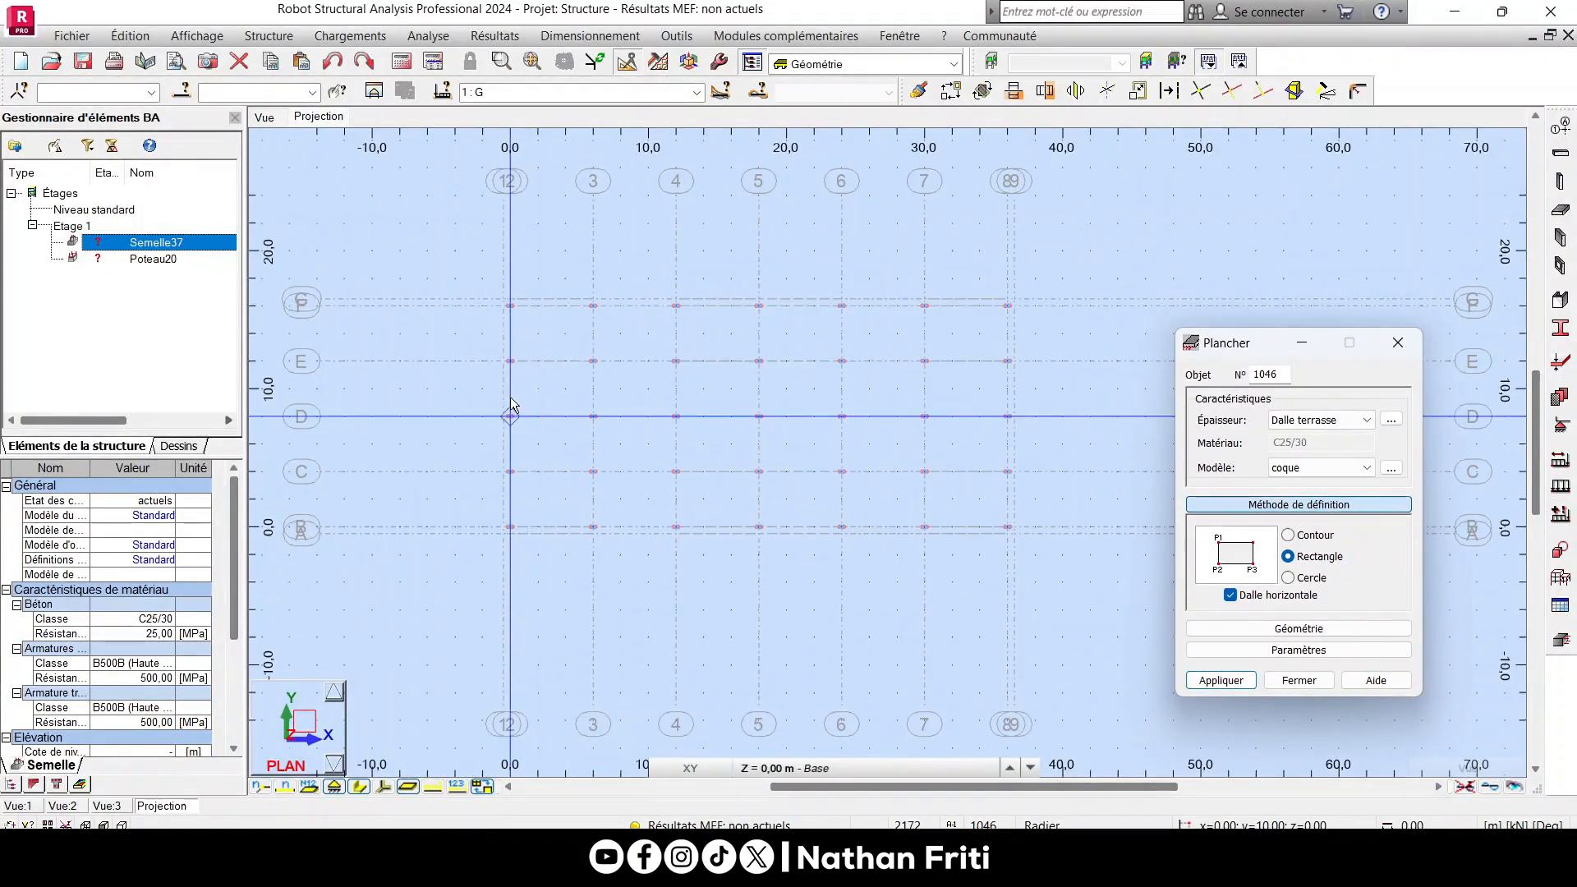
left_click(502, 299)
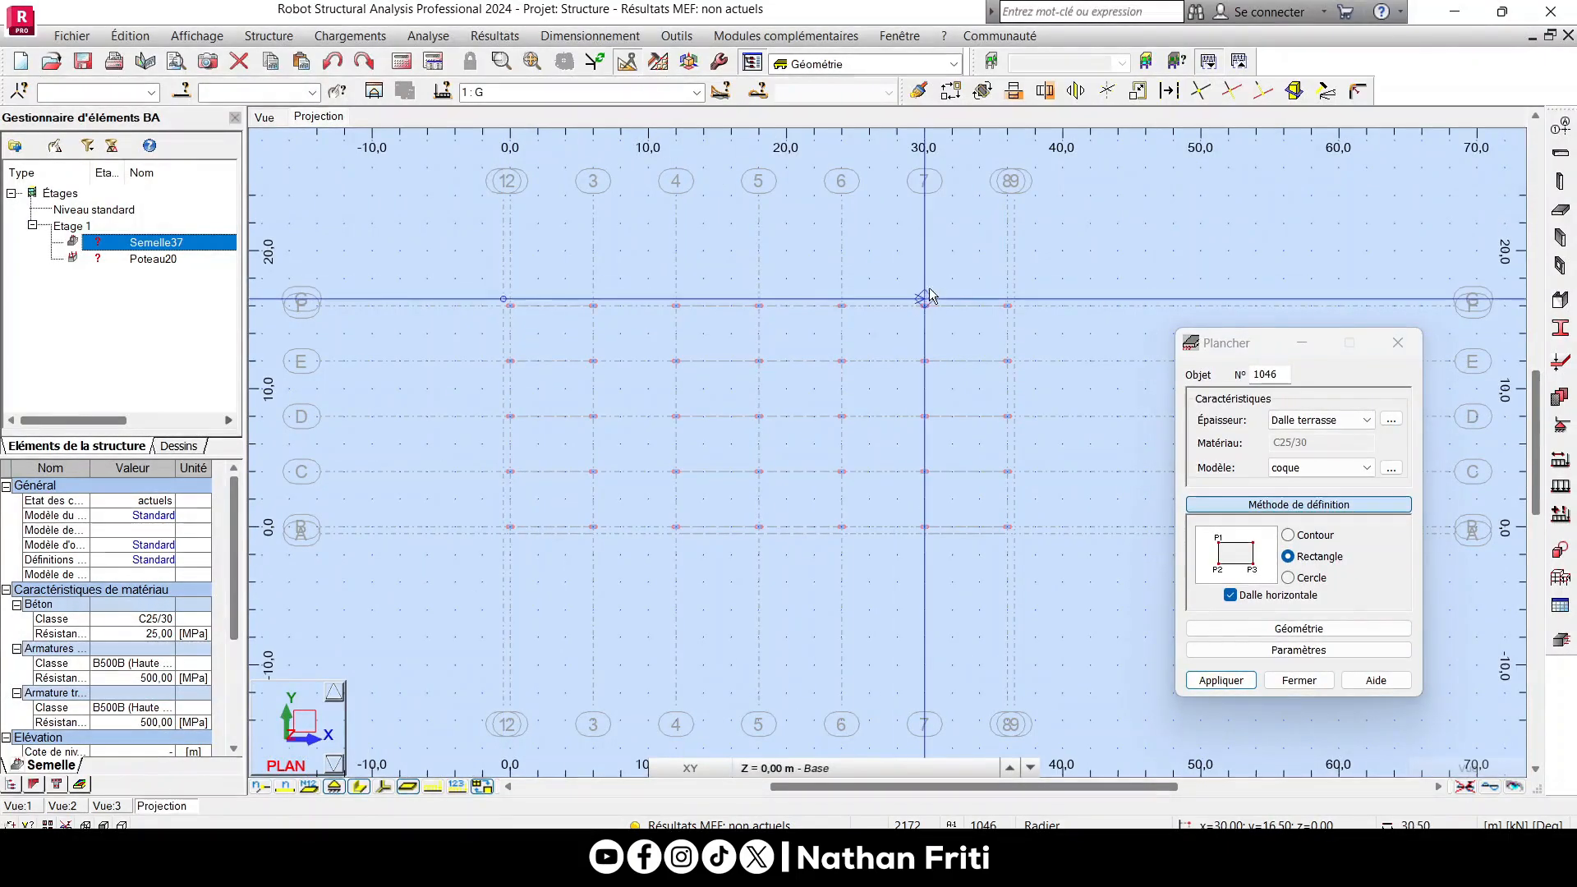
left_click(1016, 298)
left_click(1014, 534)
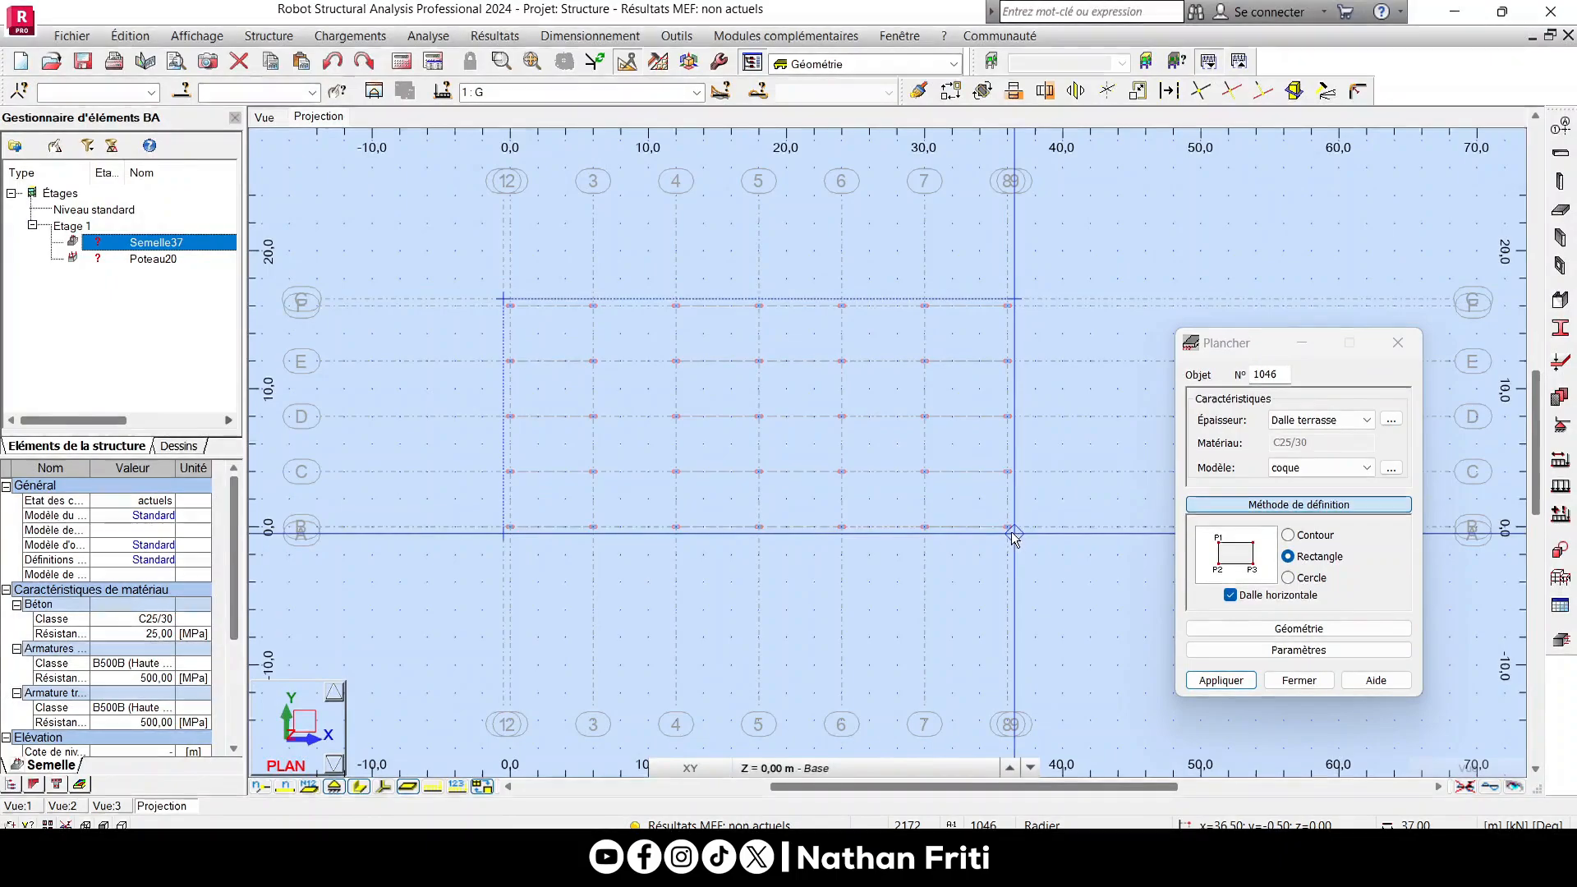
left_click(1298, 680)
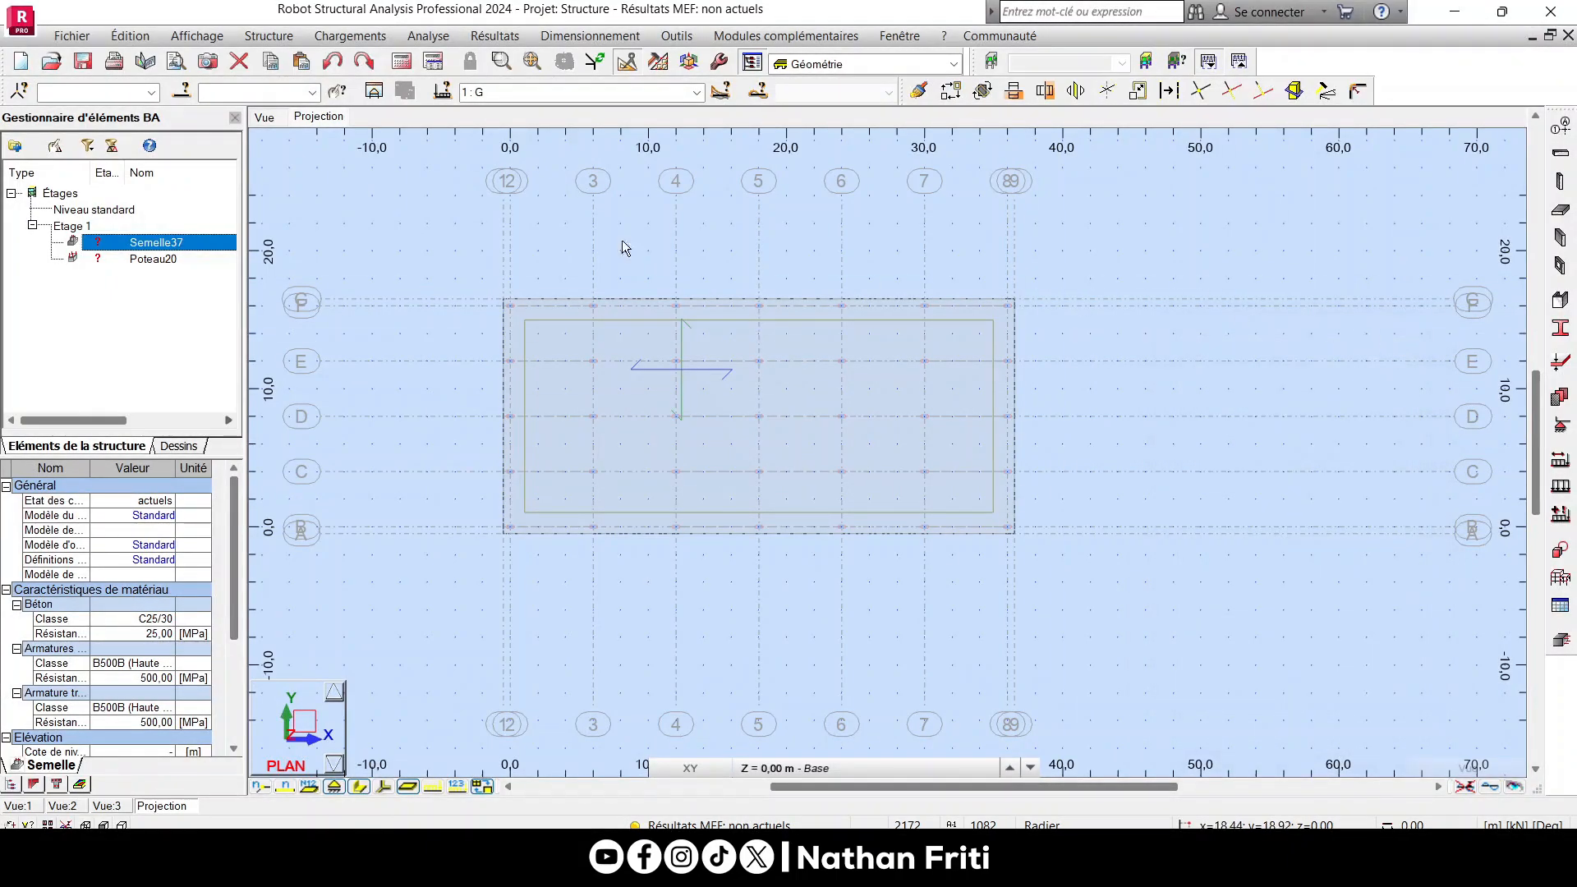
Show the building in 3D, look at the column bases from below the first storey, and select the new base slab.
left_click(265, 117)
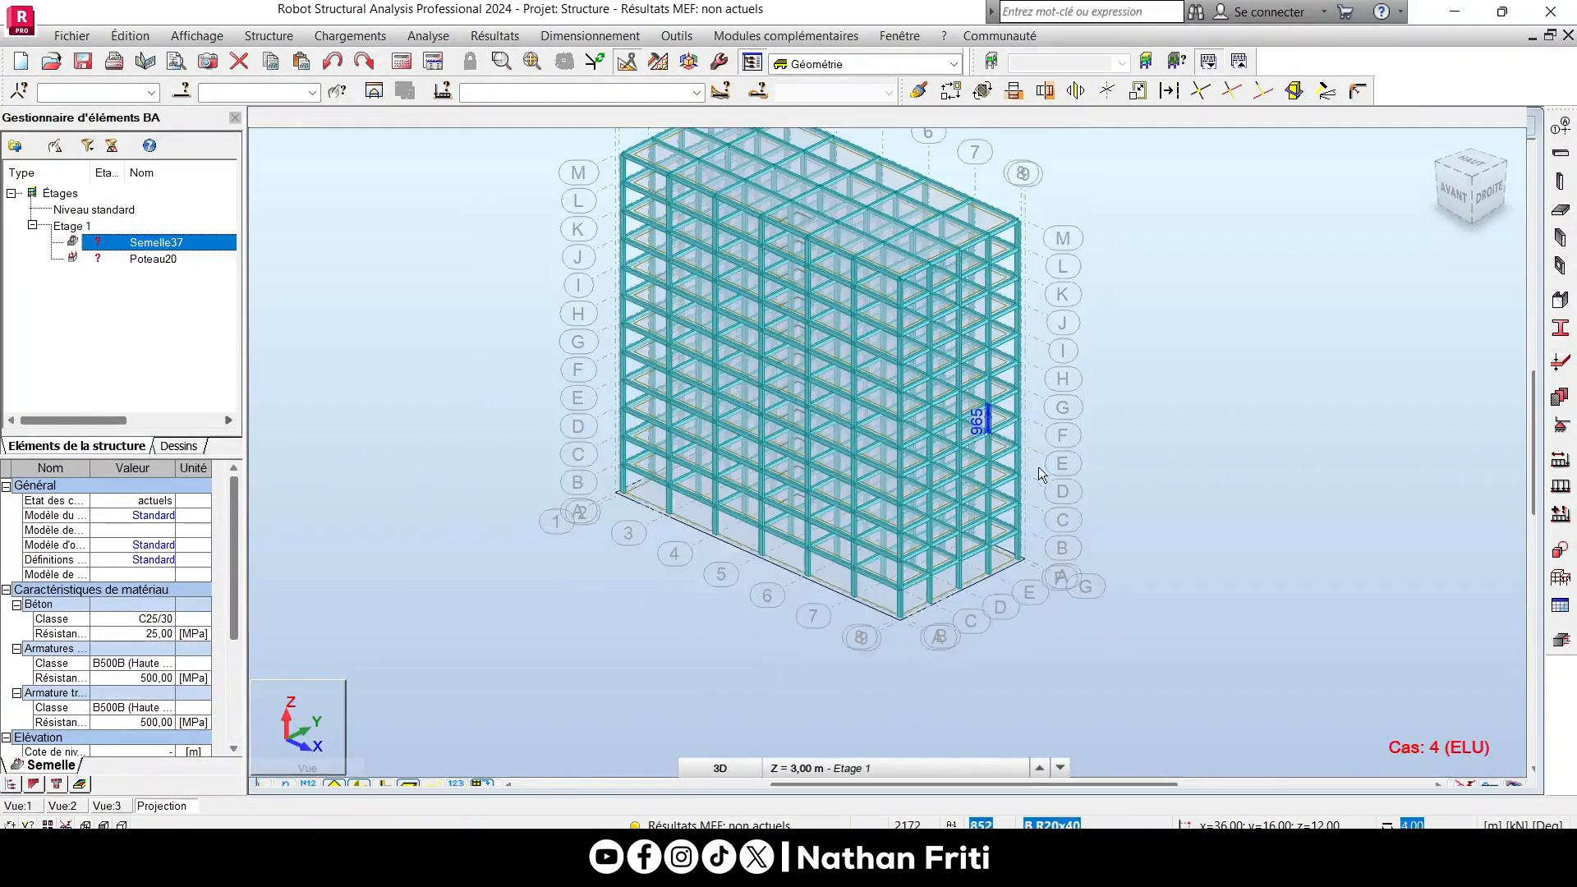
right_click(376, 327)
left_click(386, 408)
left_click_drag(821, 460, 860, 609)
scroll(860, 610, "up", 8)
left_click_drag(975, 588, 944, 545)
scroll(944, 545, "up", 3)
right_click(793, 459)
left_click(854, 469)
left_click(893, 493)
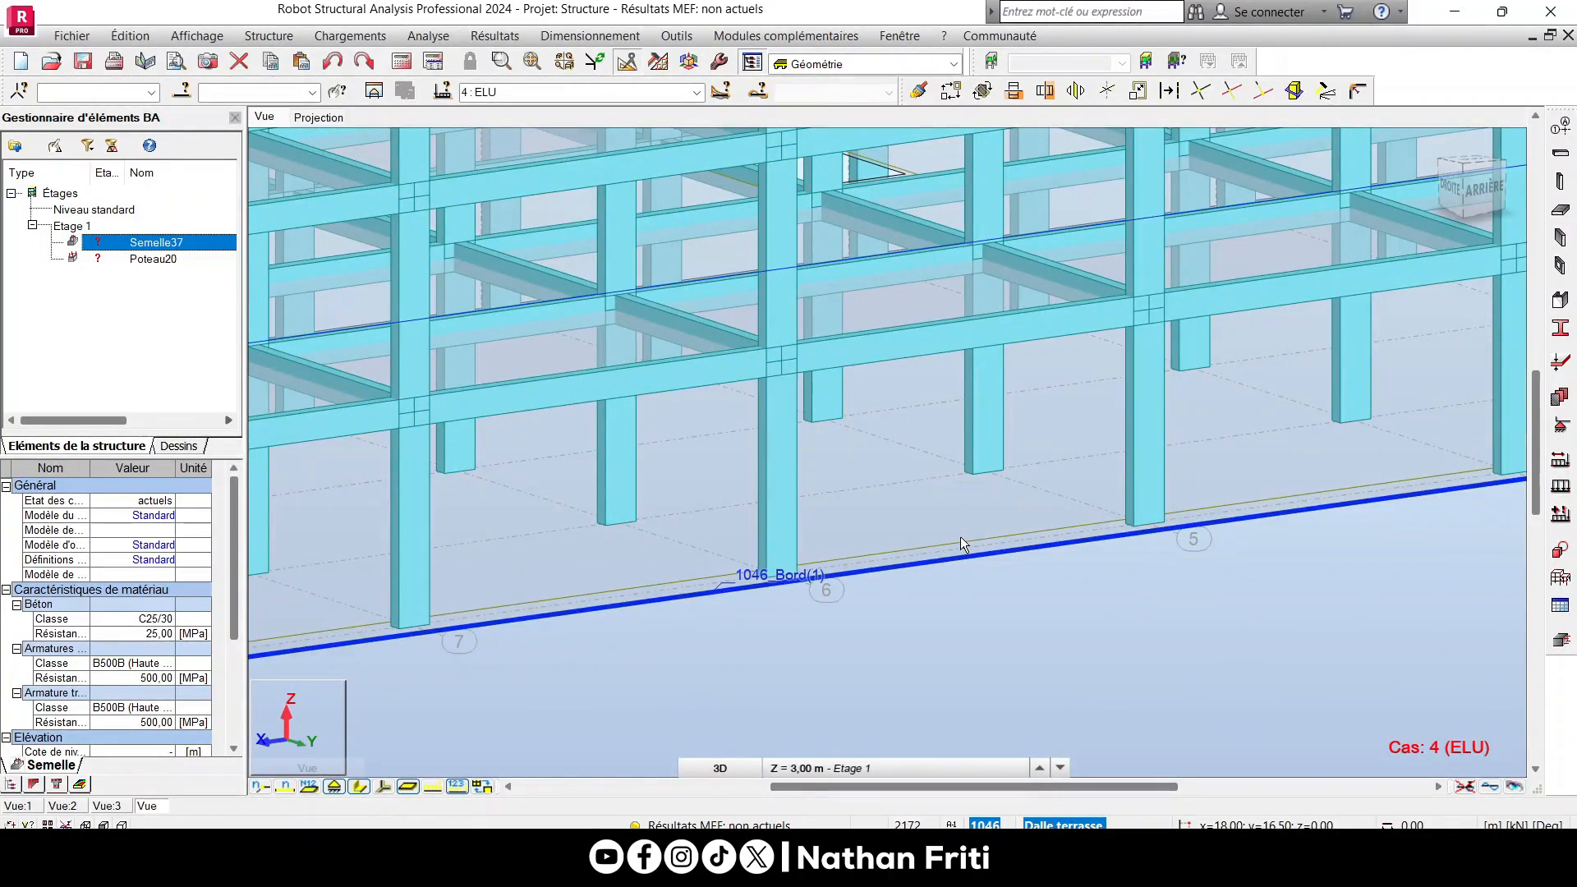
left_click(906, 601)
Examine the base slab's overhang around the corner column near axes 1 and A and under the whole building, and clear the selection.
scroll(906, 604, "down", 6)
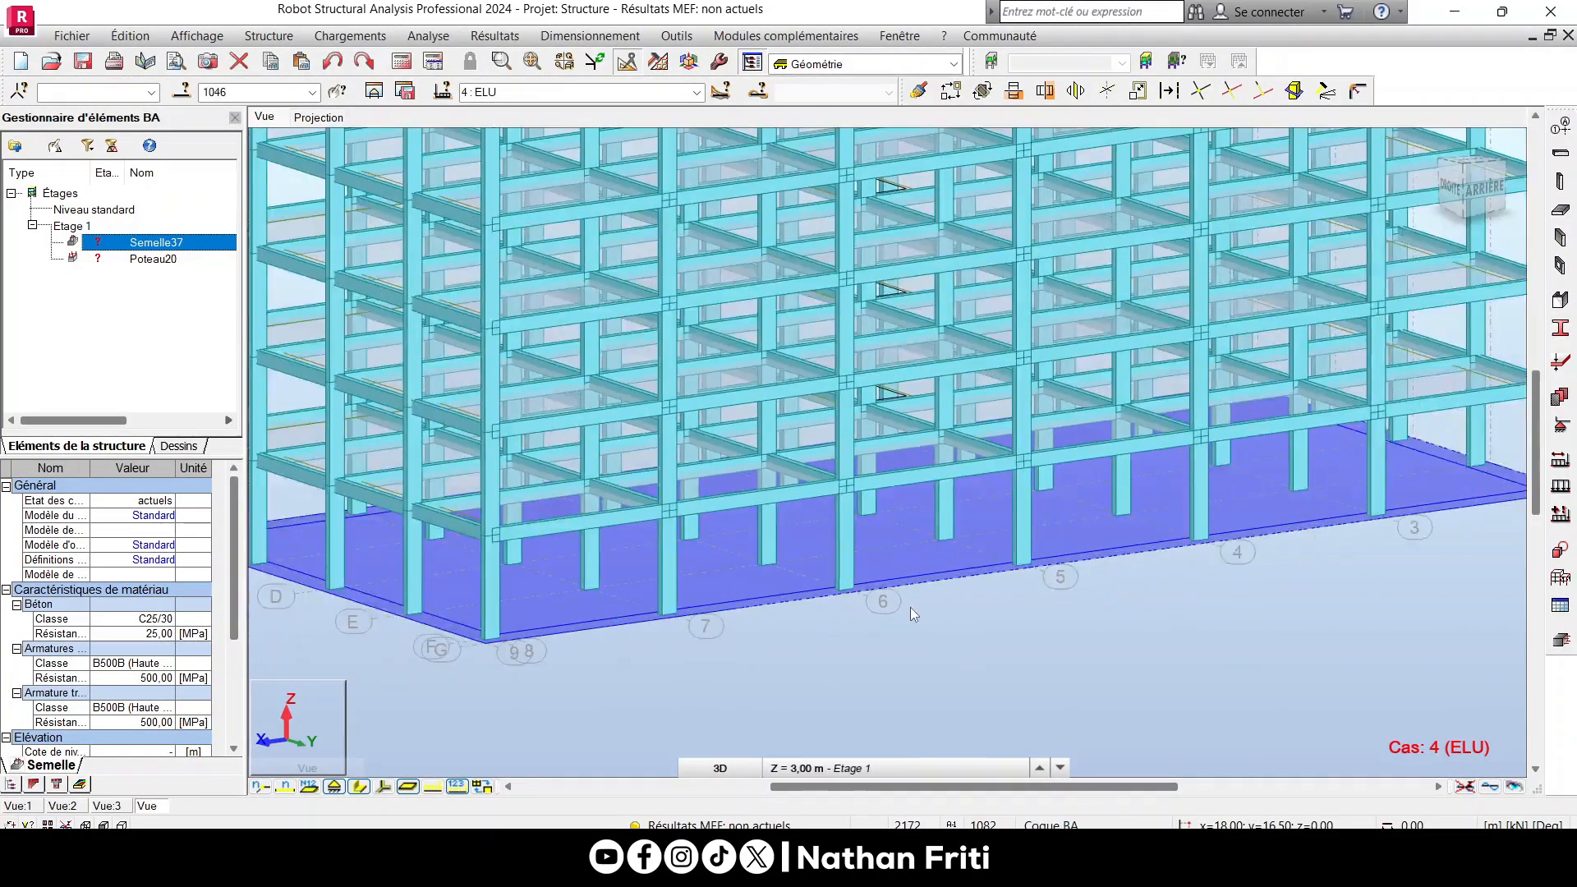
scroll(898, 646, "down", 2)
scroll(784, 590, "up", 3)
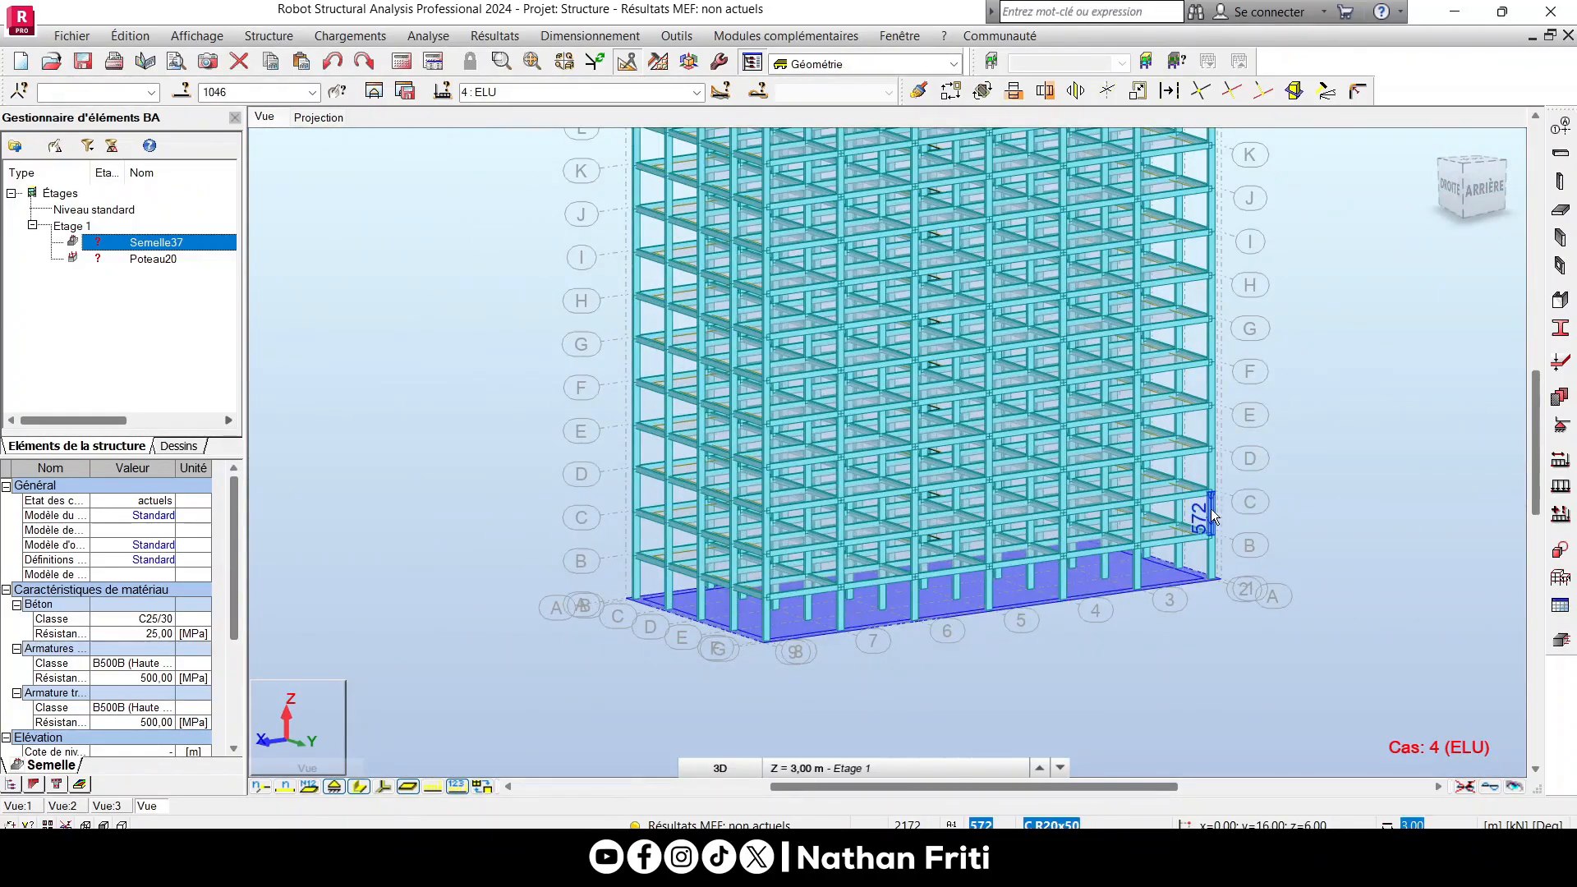
scroll(1240, 557, "up", 2)
scroll(1240, 556, "up", 6)
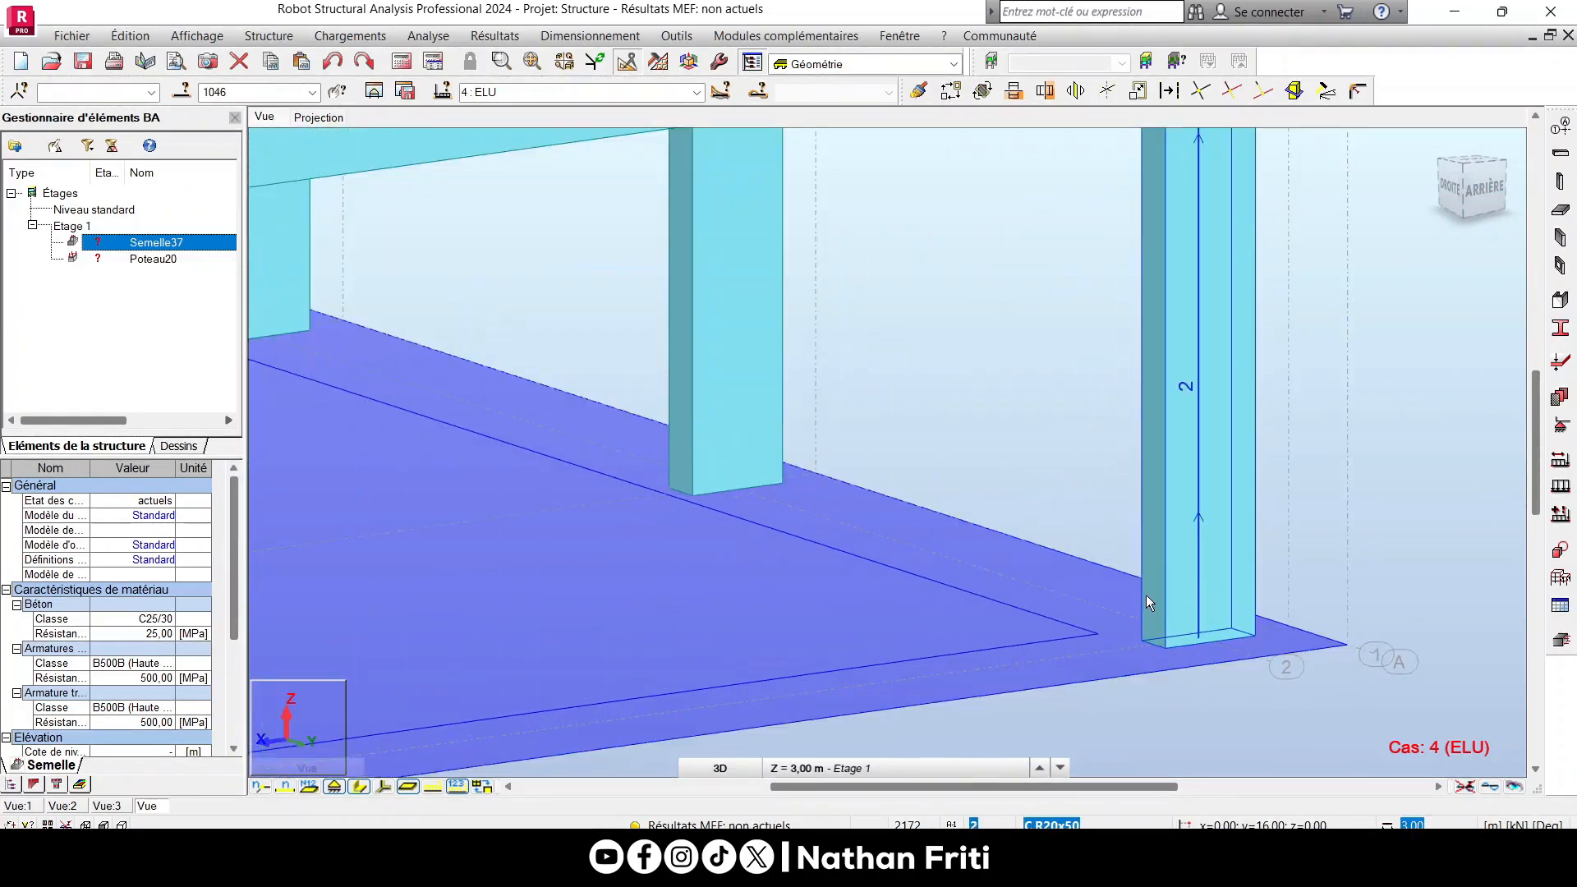
scroll(1150, 614, "down", 8)
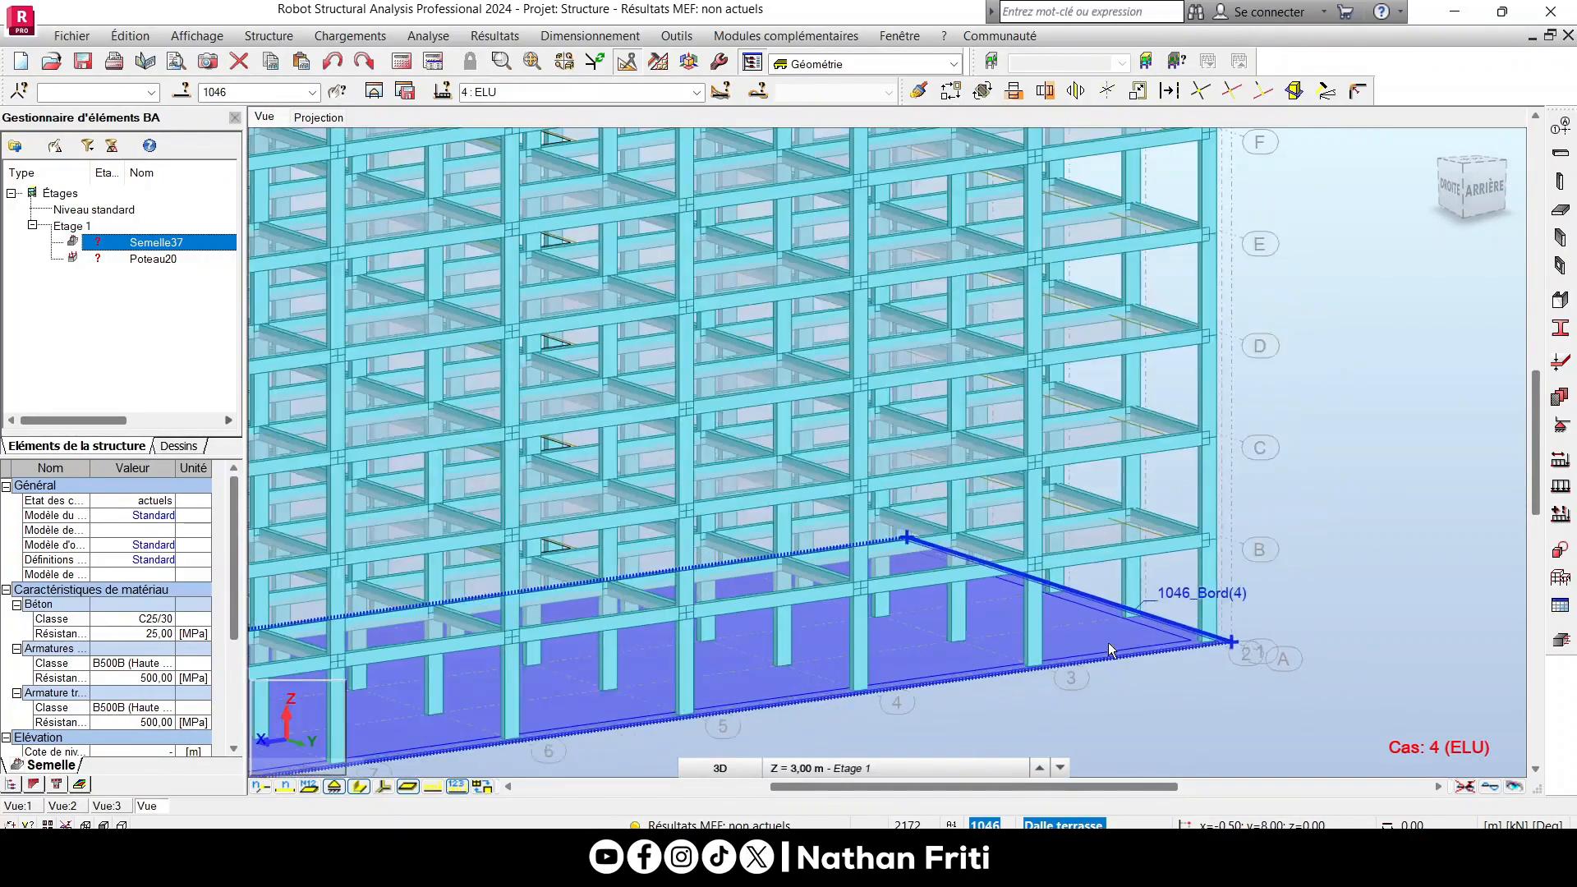
scroll(890, 659, "down", 6)
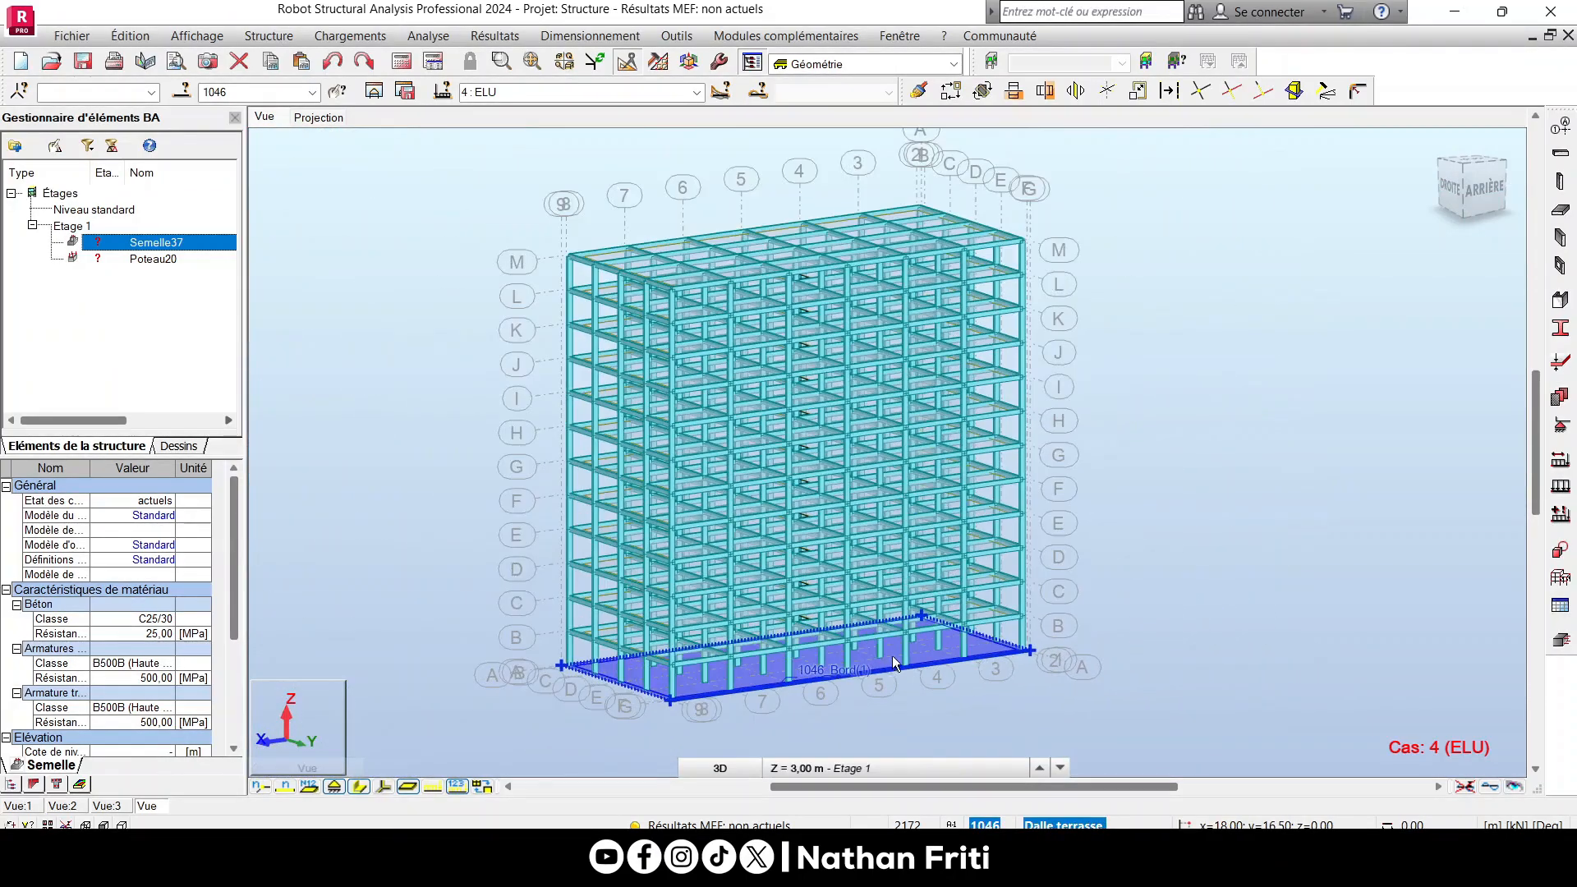
left_click(426, 201)
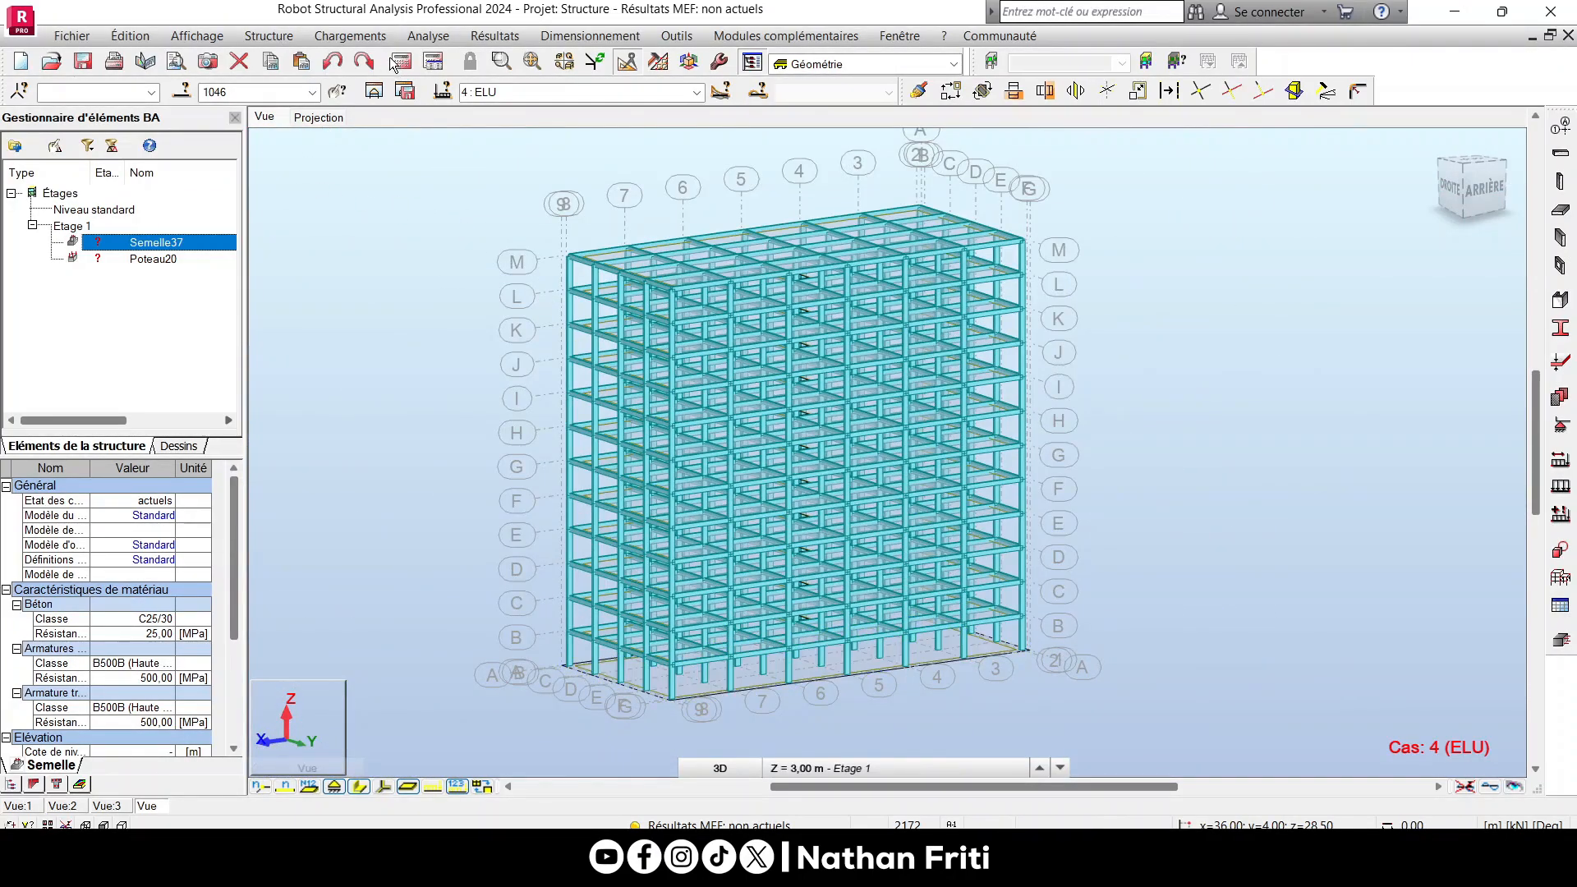
Run the structural calculation, continuing past the instability warning, and dismiss the calculation messages.
left_click(400, 63)
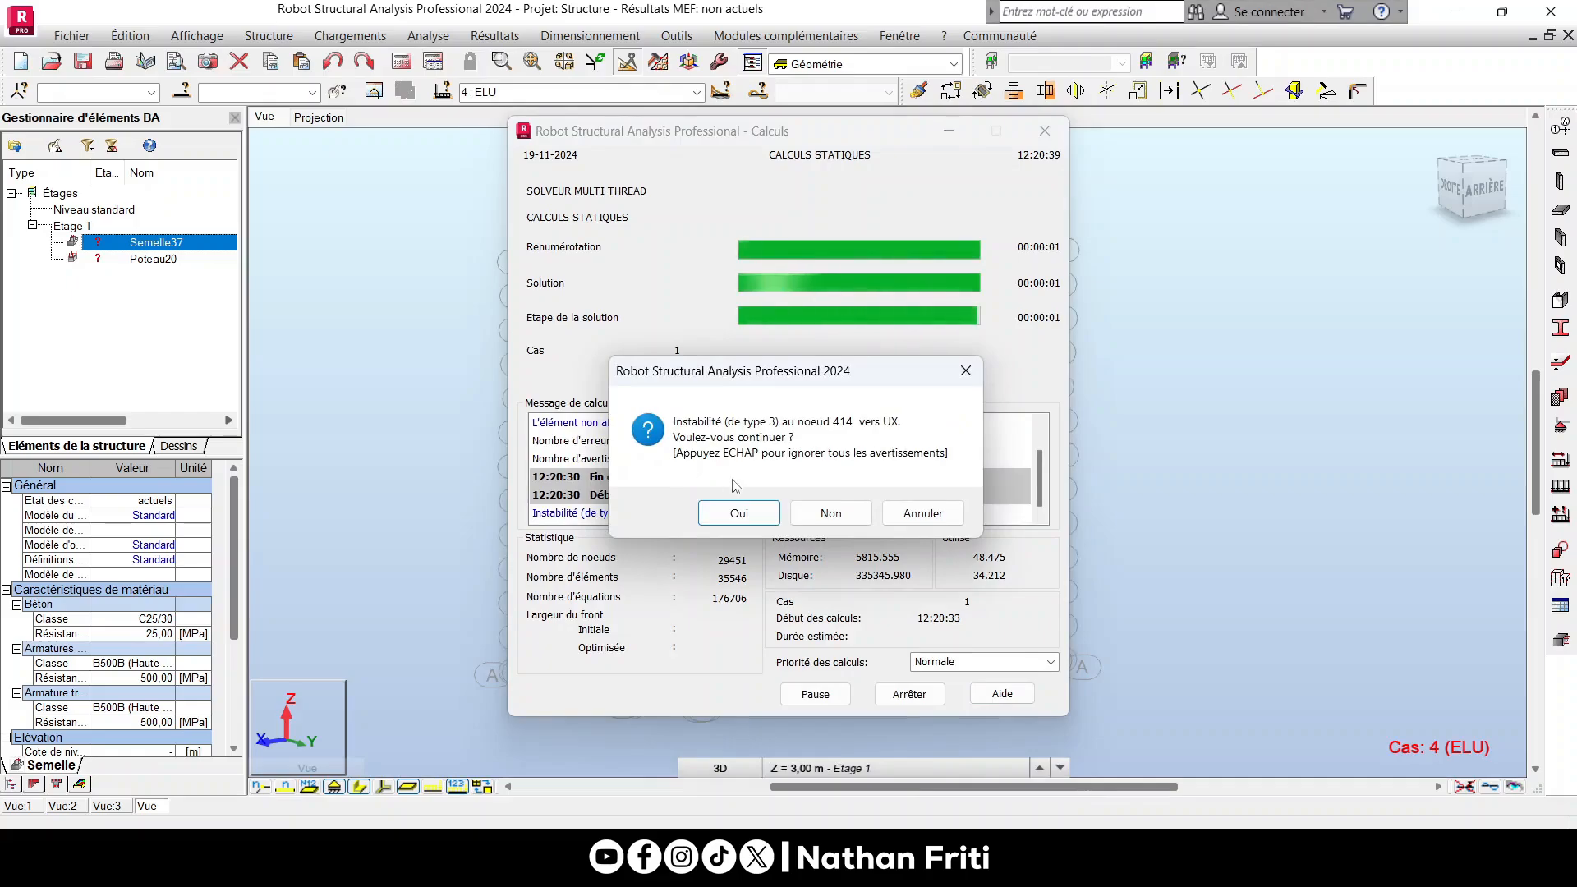
key("Return")
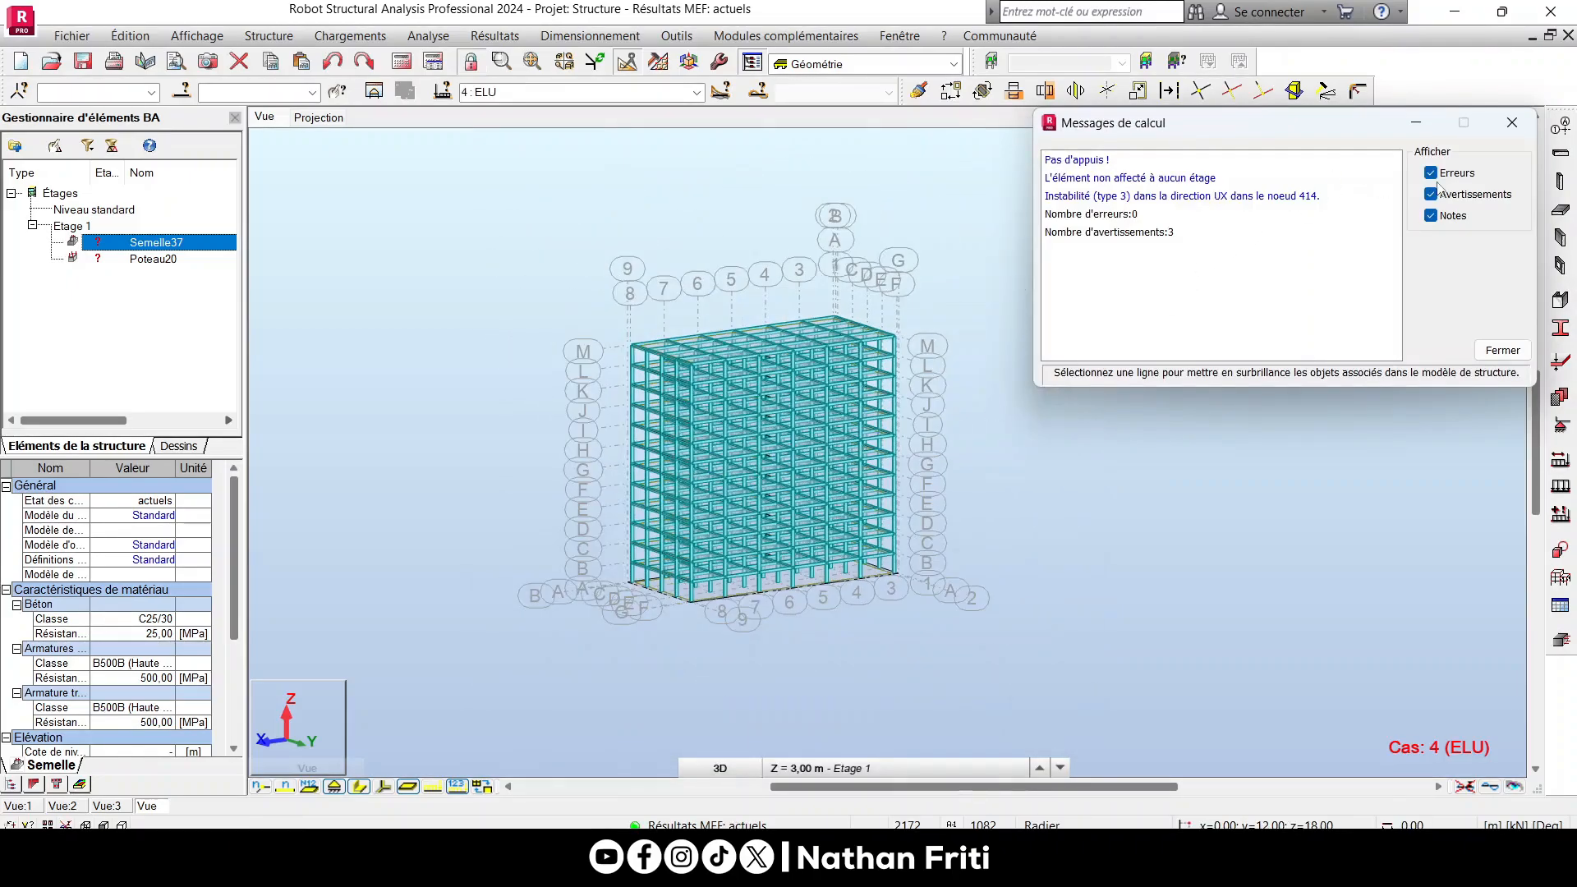
left_click(1511, 123)
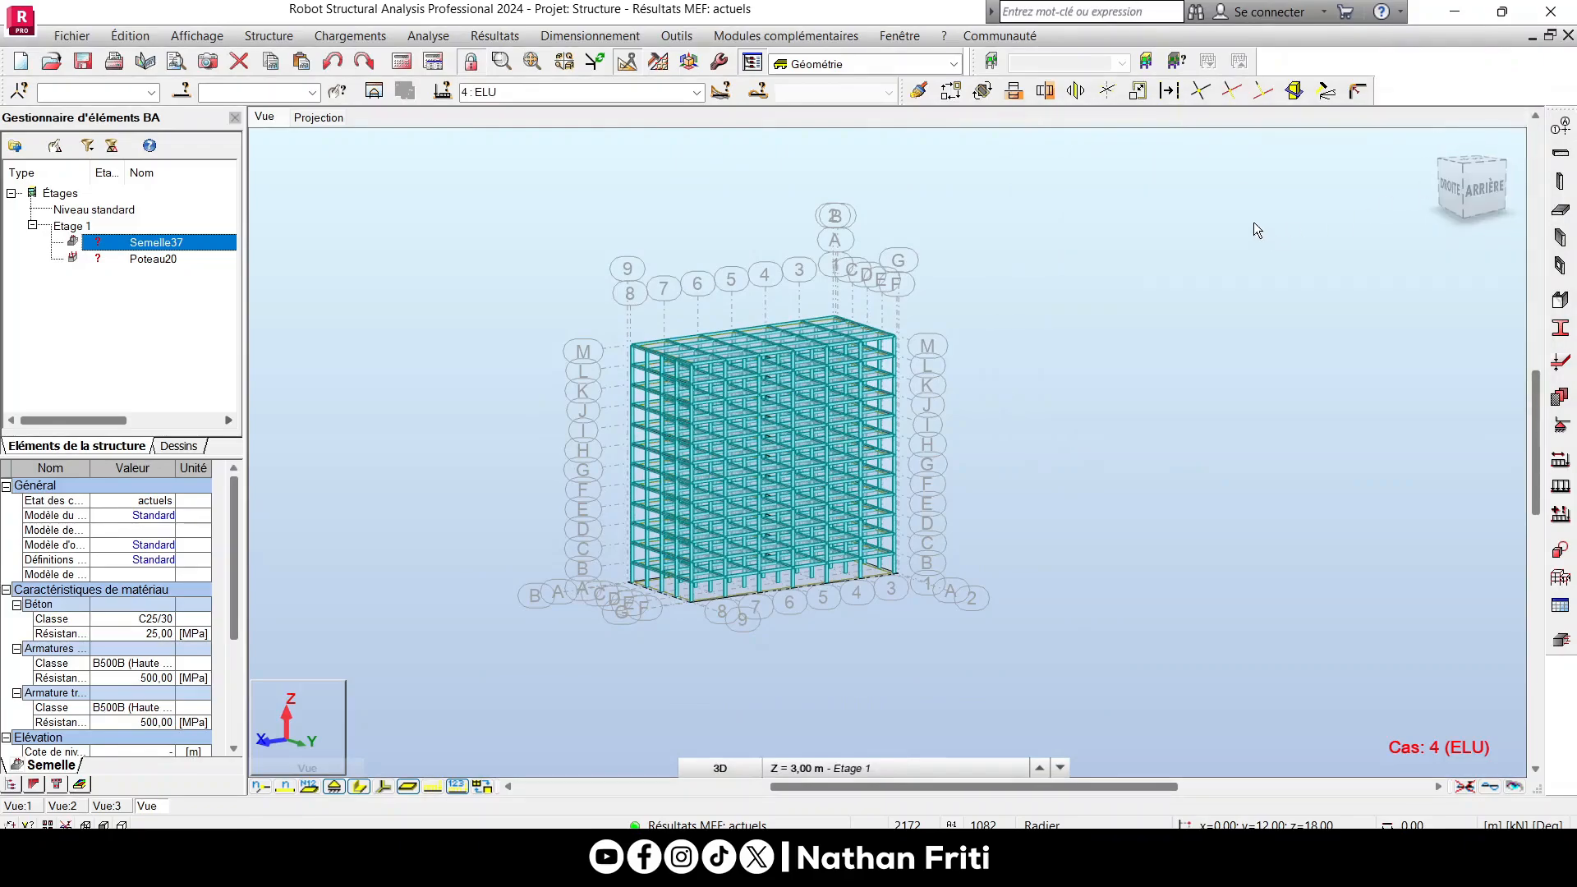
Select the base slab and isolate it from the rest of the building in a tilted 3D view.
scroll(1208, 517, "up", 5)
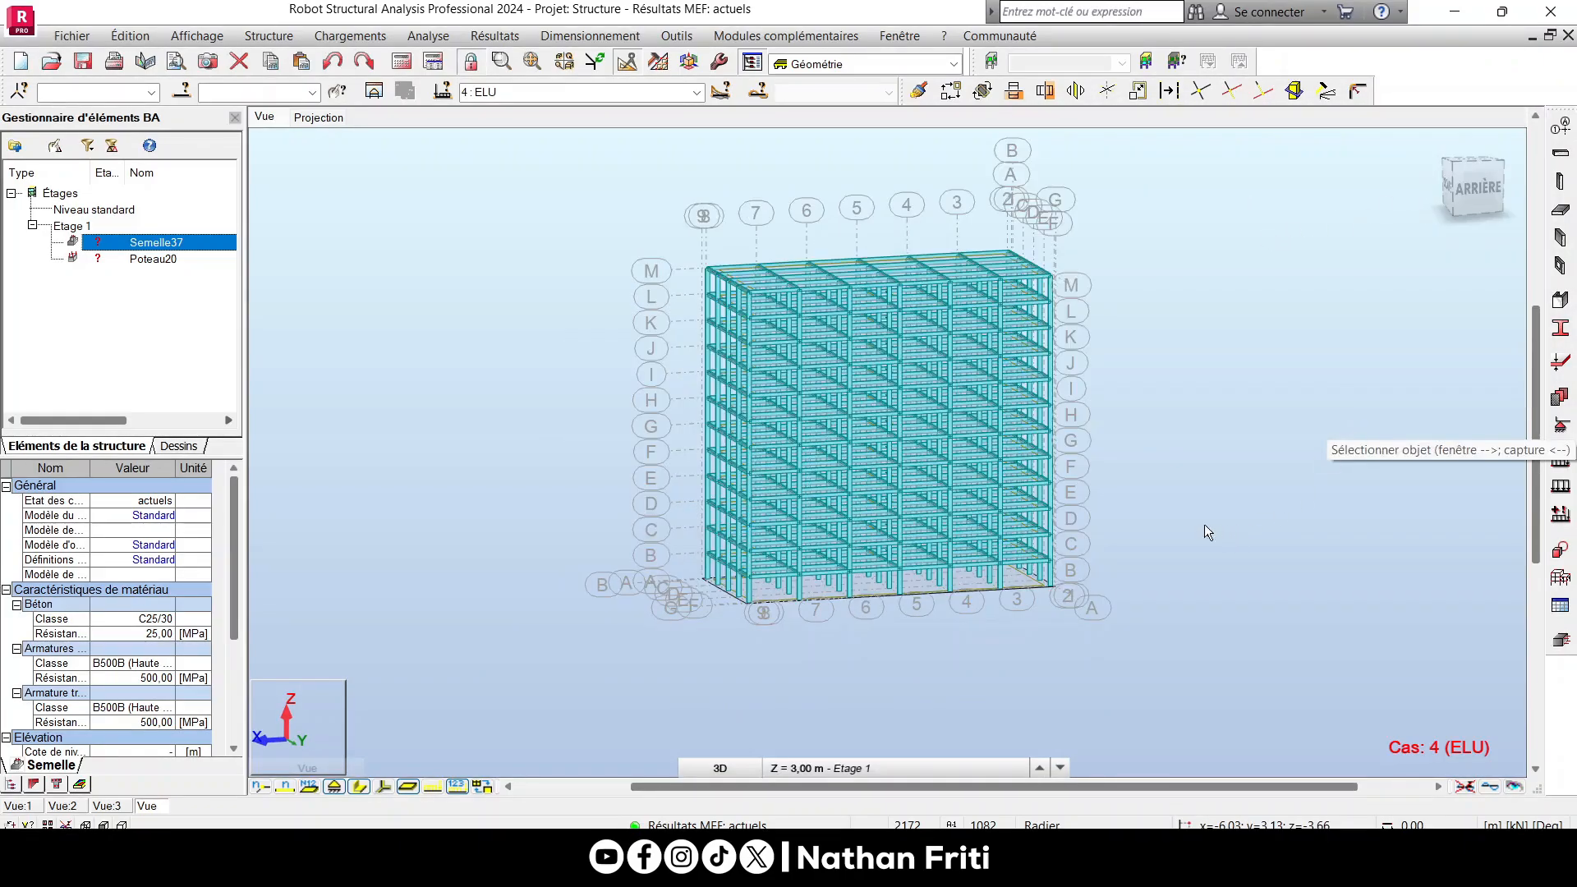
right_click(1183, 463)
left_click(1268, 474)
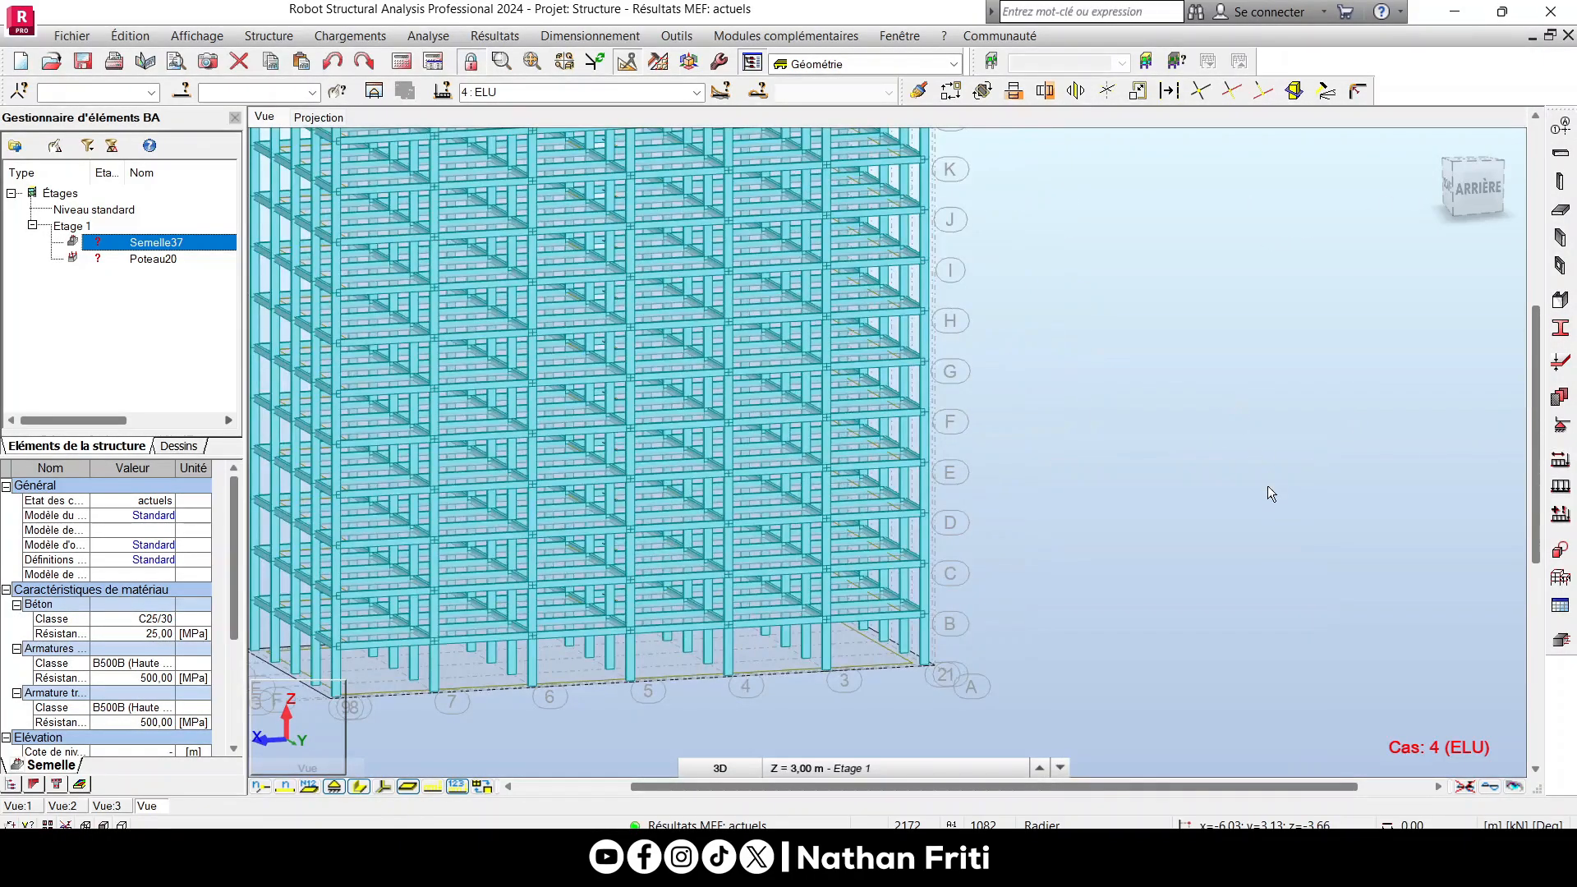
scroll(749, 680, "down", 3)
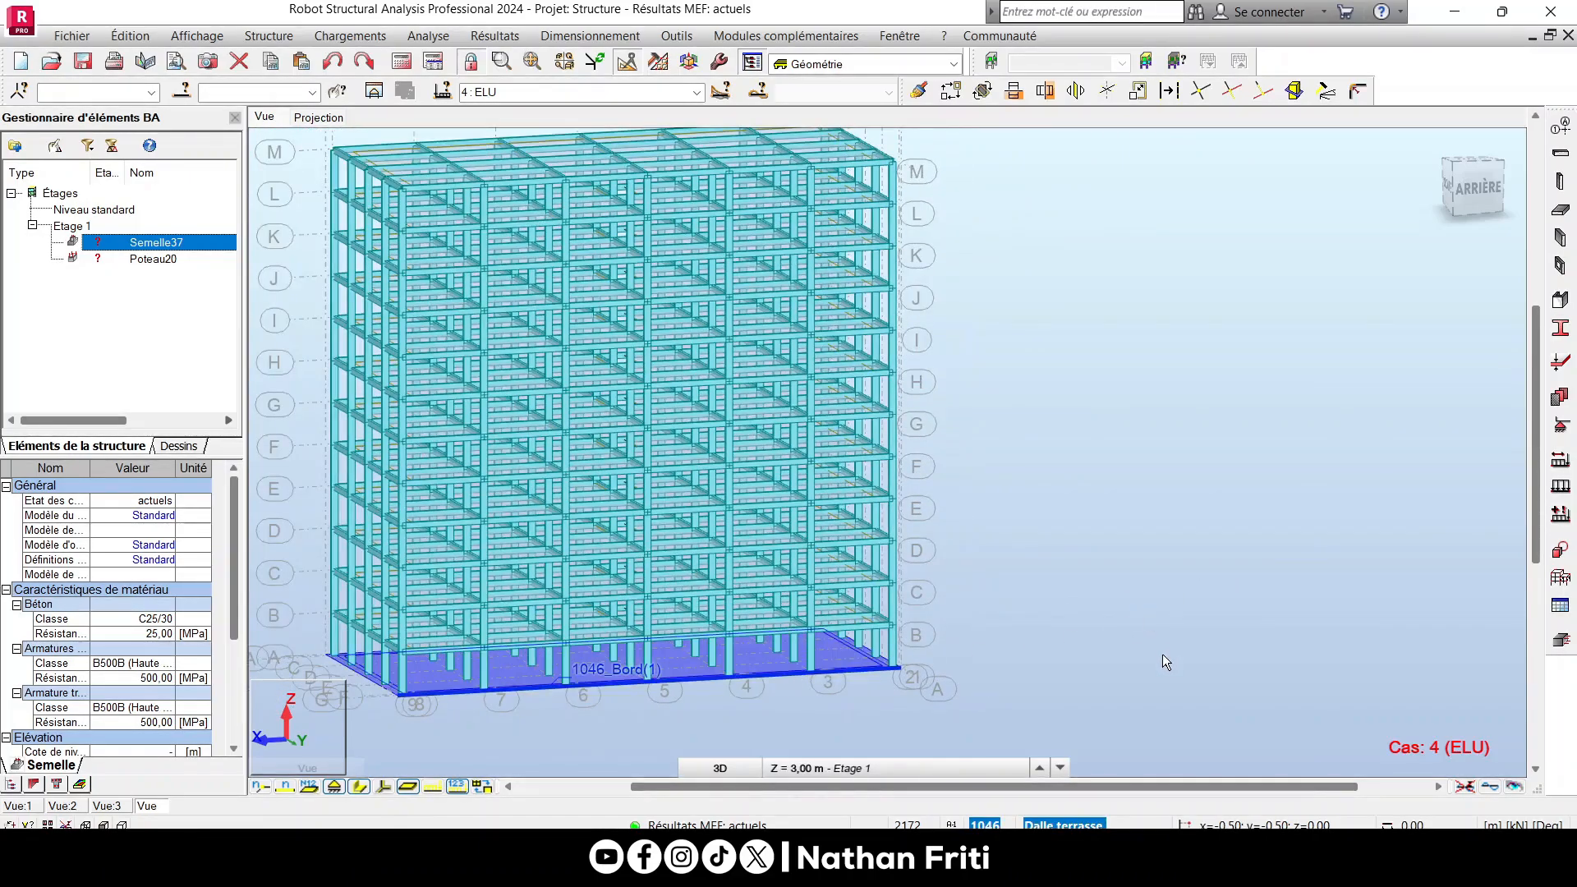
scroll(1161, 654, "down", 1)
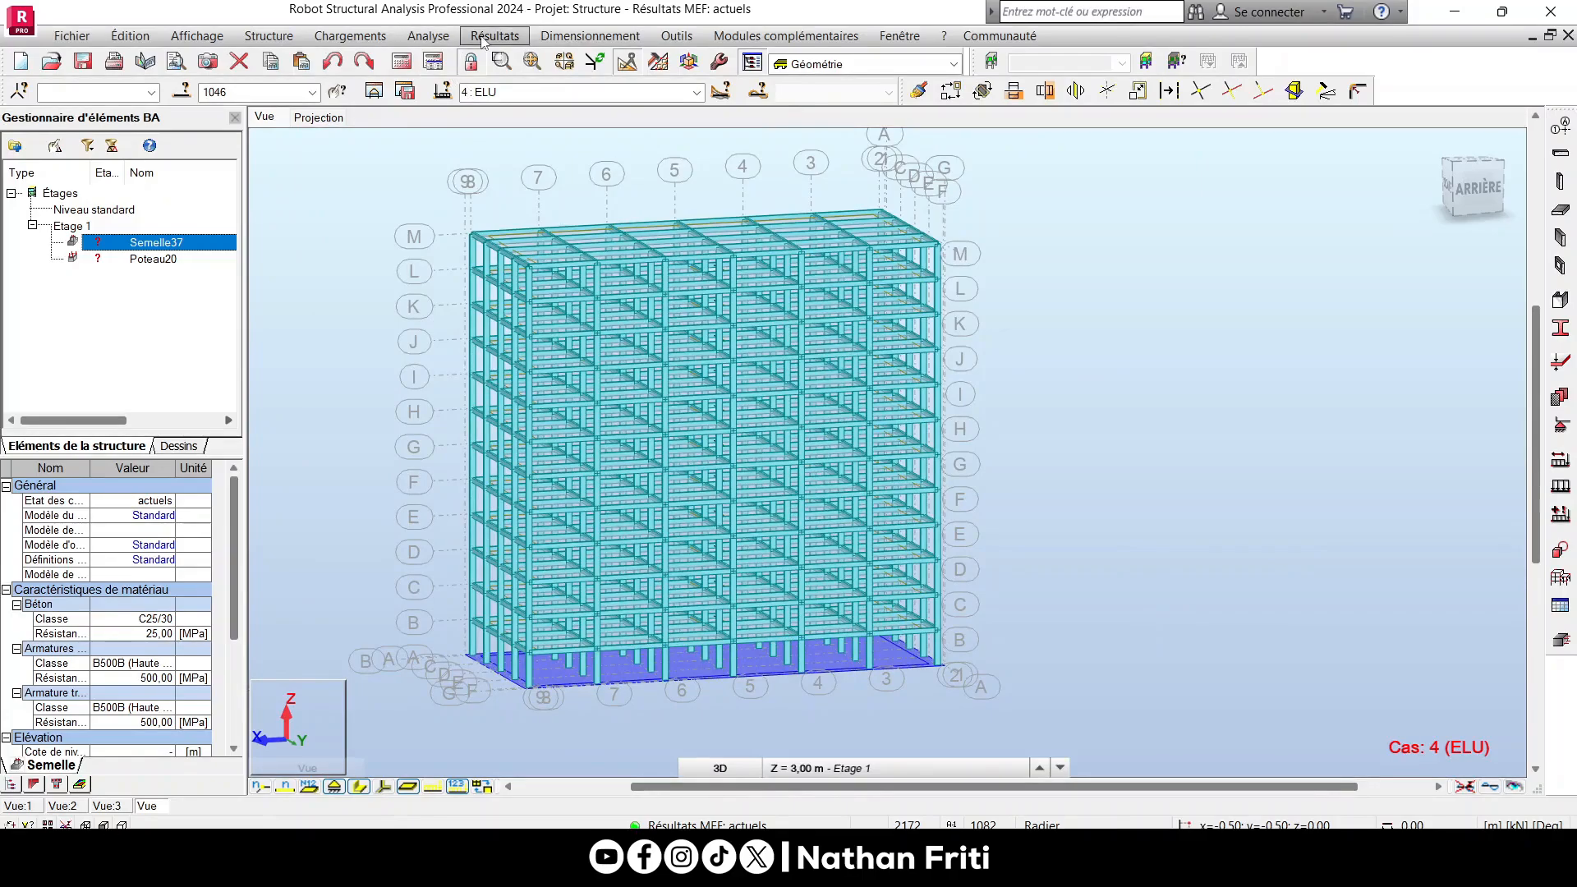
left_click(373, 91)
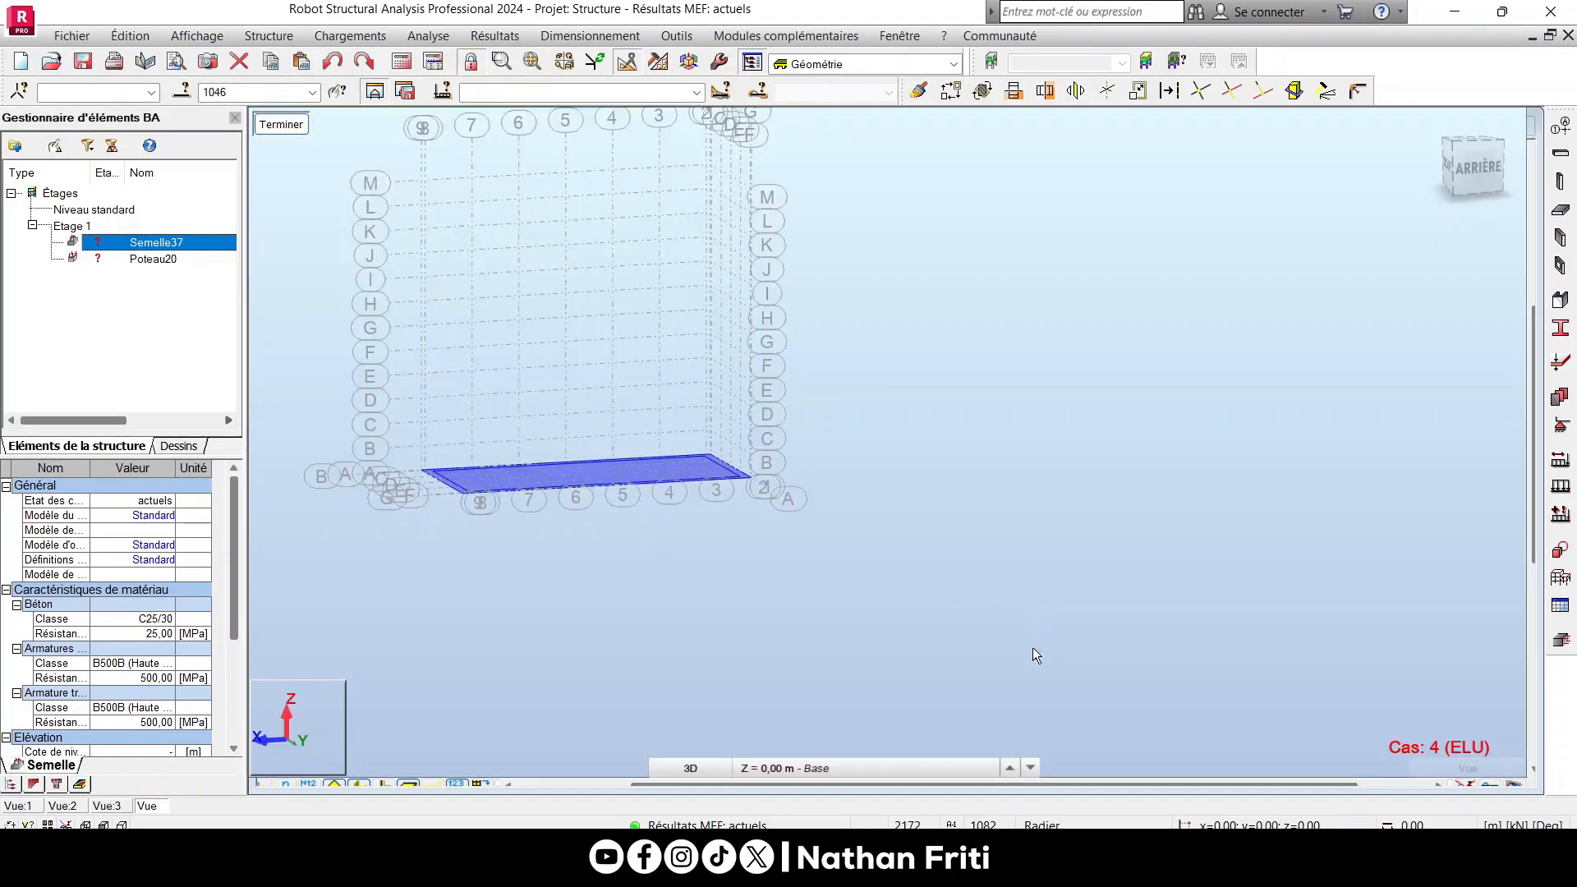
scroll(856, 583, "up", 2)
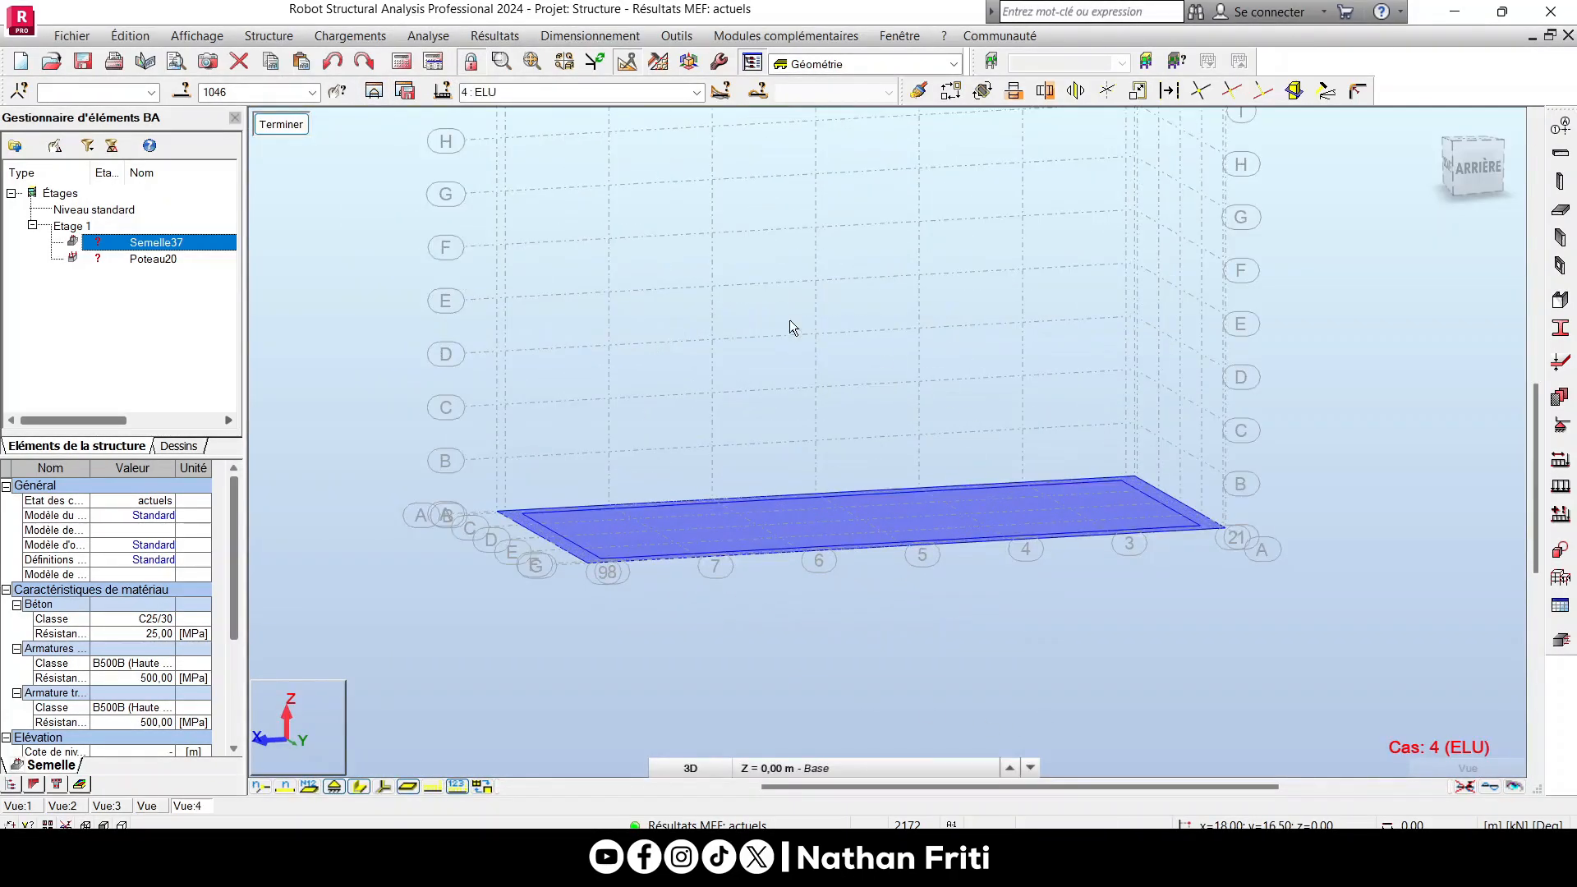
right_click(765, 376)
left_click(708, 450)
left_click_drag(708, 455, 735, 318)
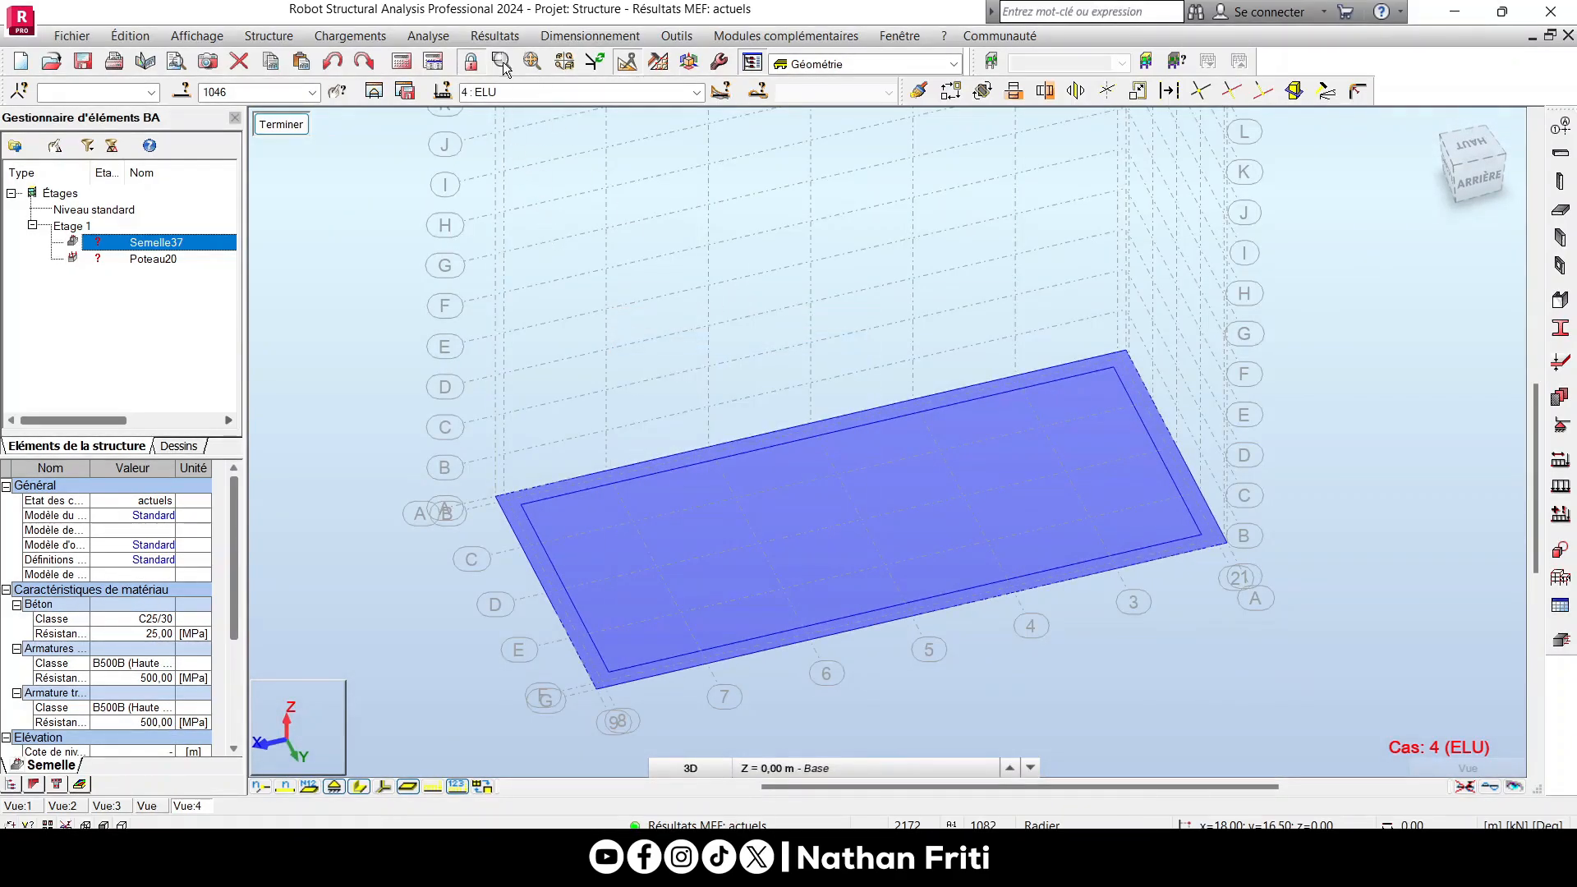
Display the panel map of Moments - M xx on the isolated slab as cartographies, with the EF mesh and value descriptions.
left_click(495, 36)
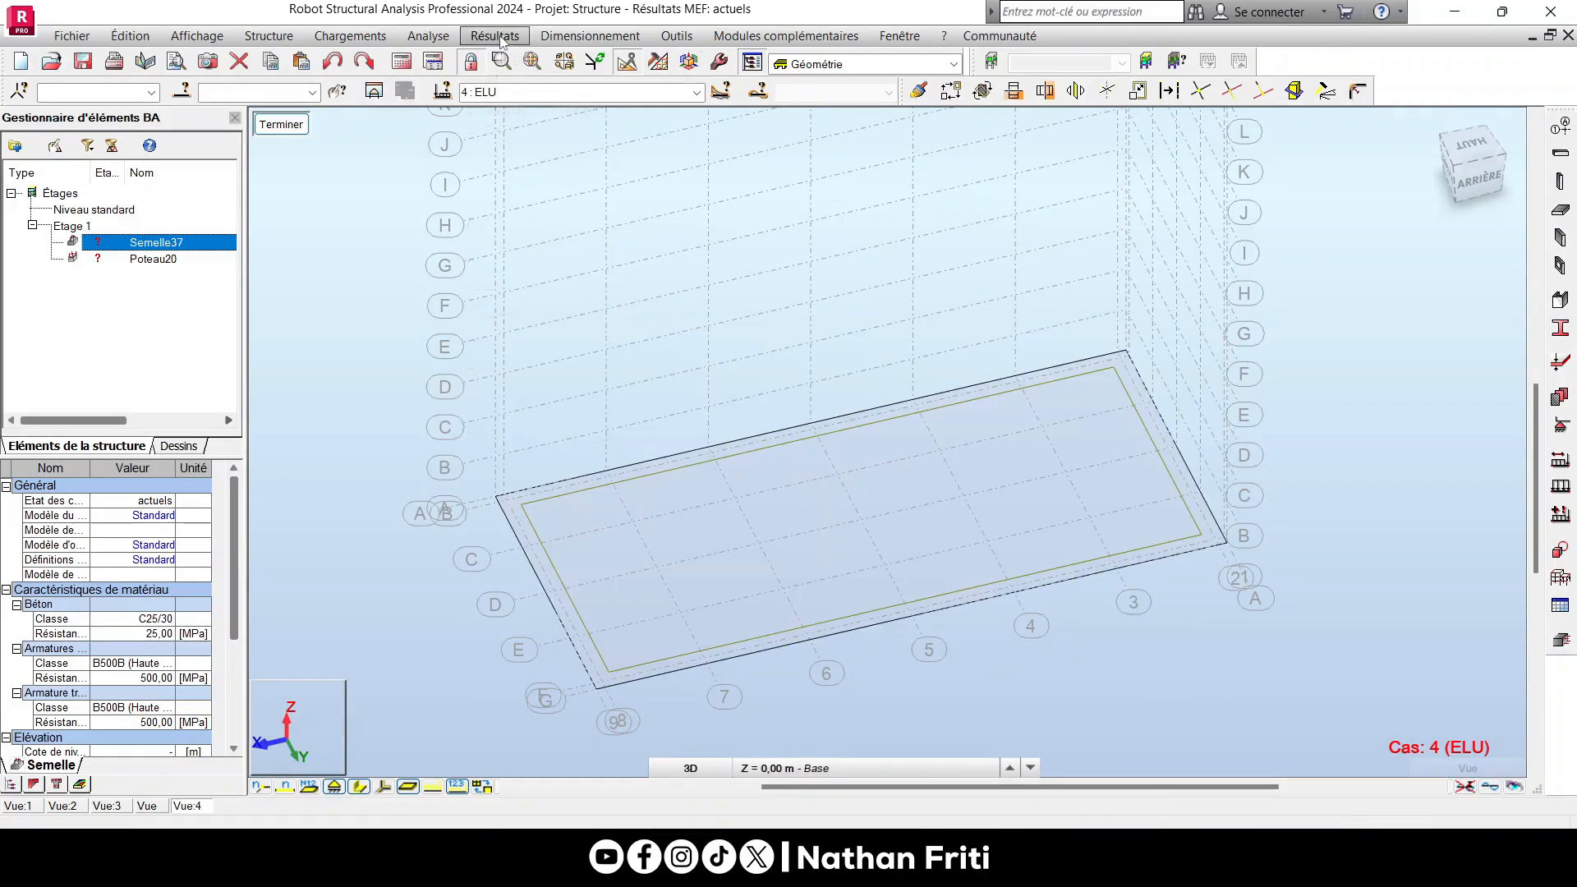
mouse_move(591, 37)
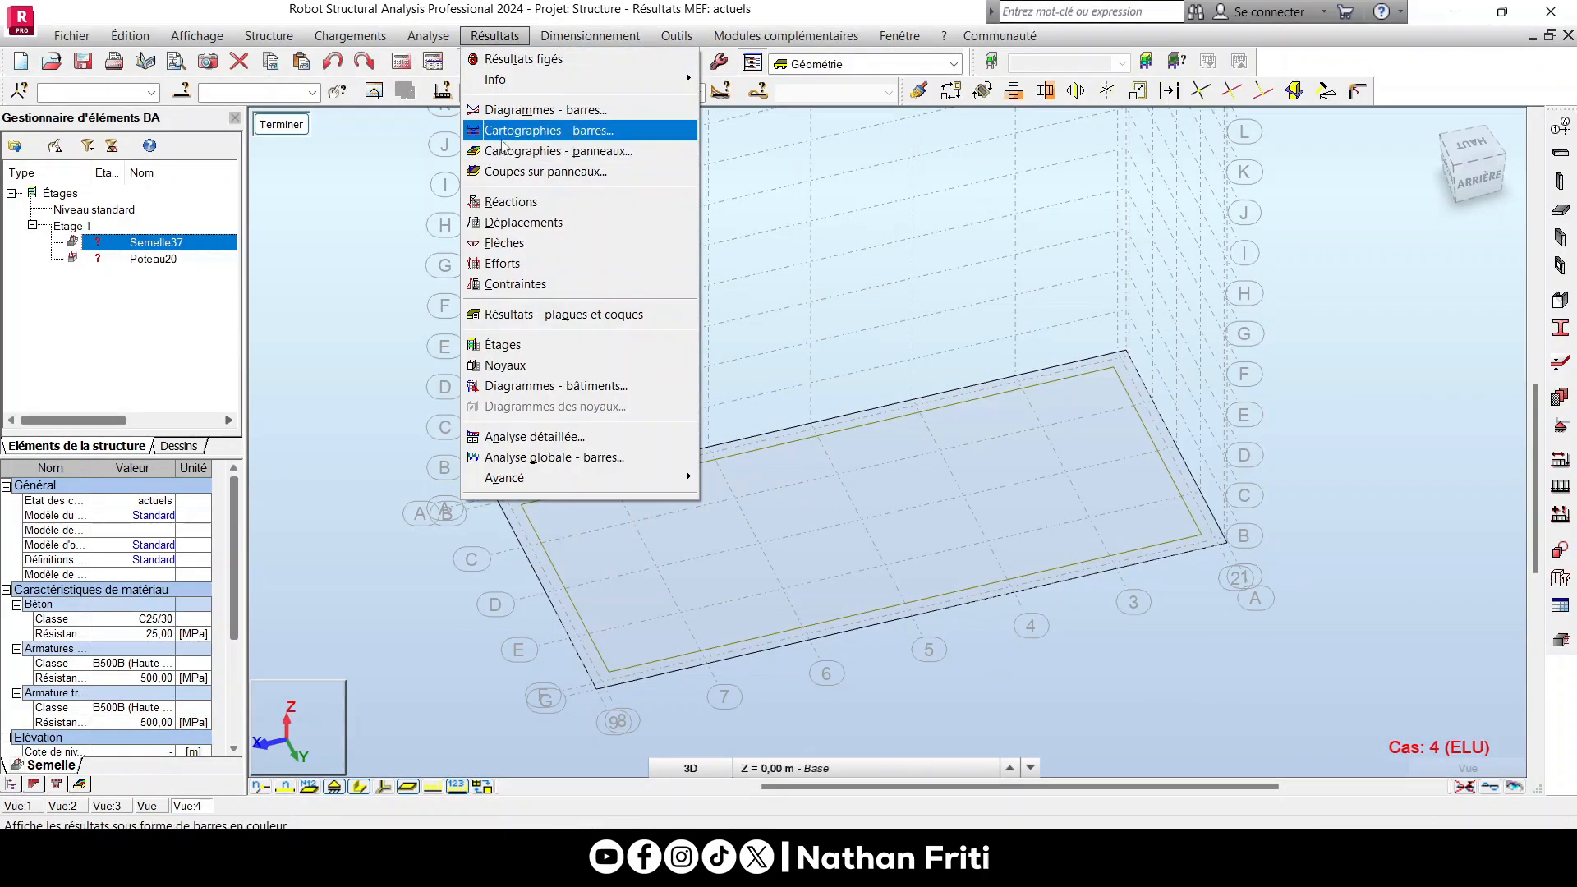
left_click(502, 151)
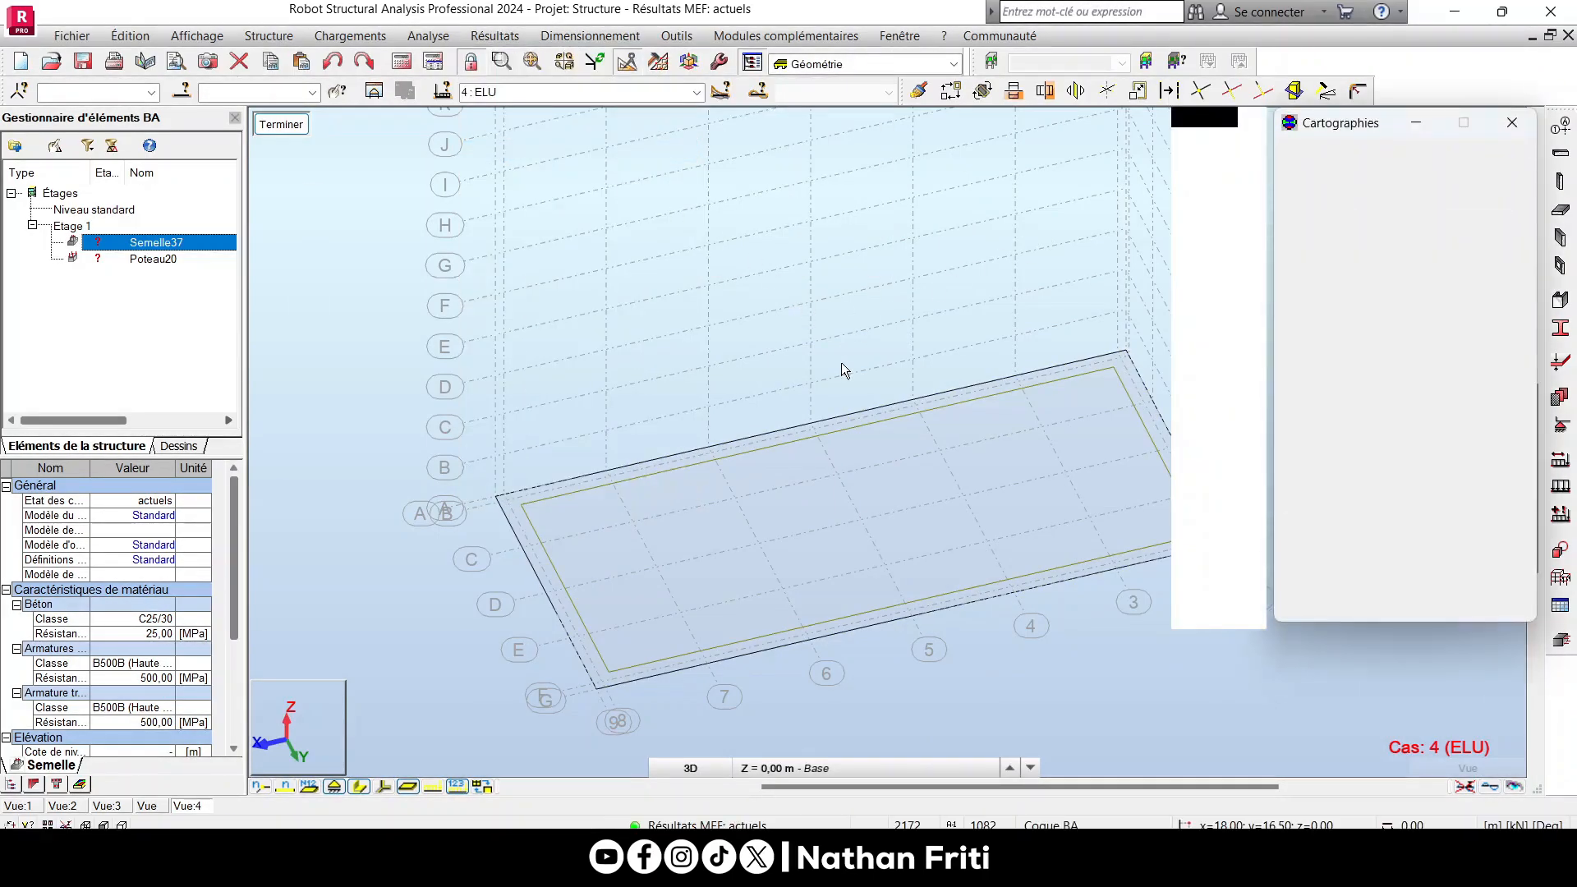
left_click_drag(1371, 130, 1346, 165)
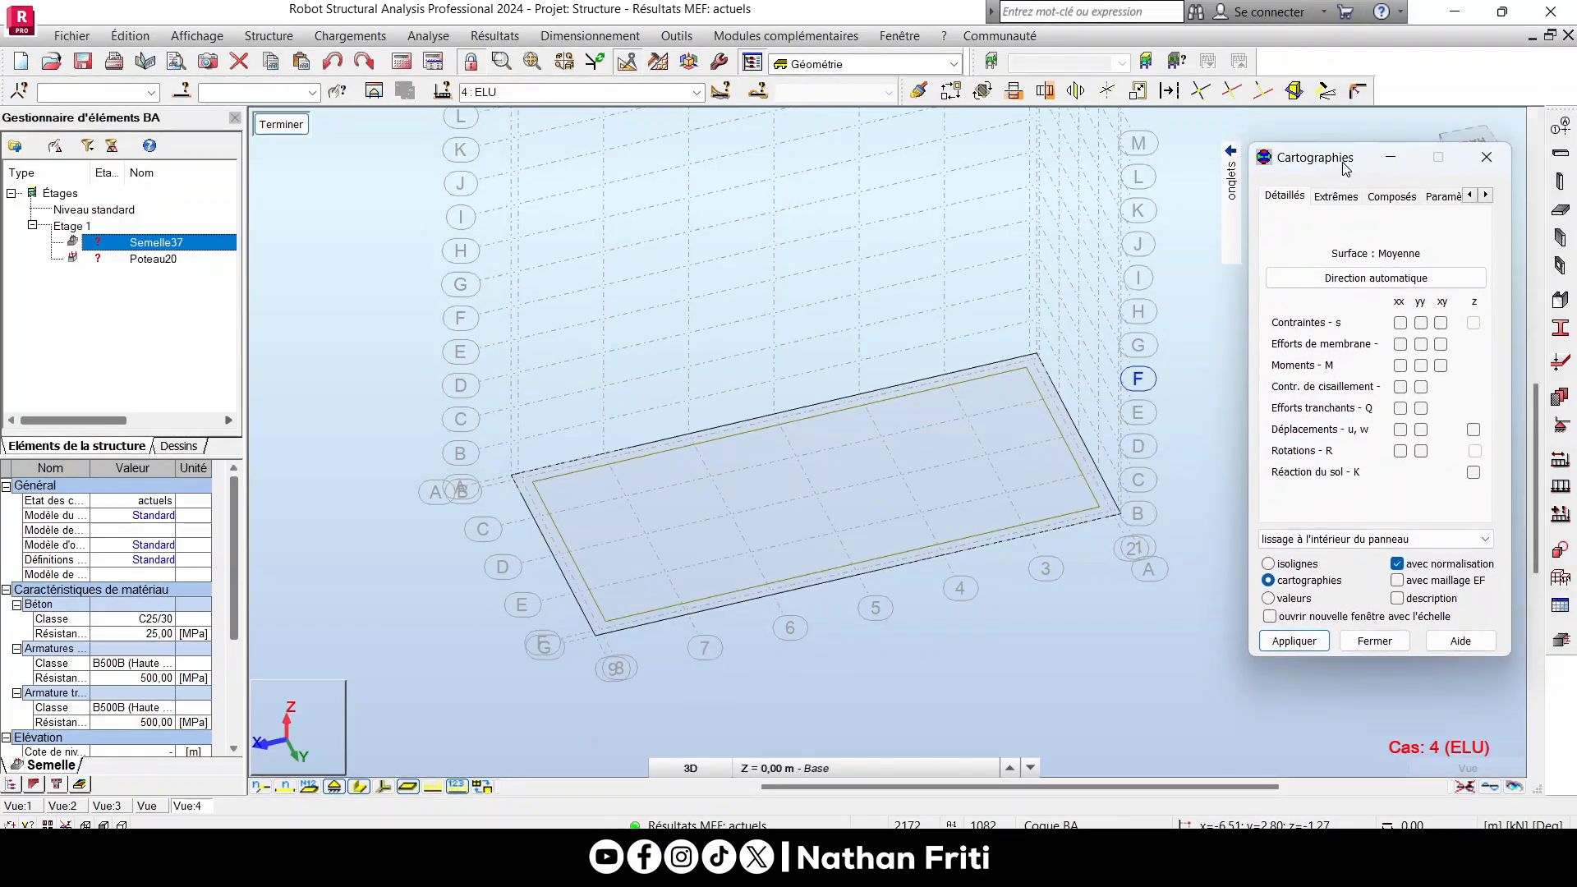
left_click(1400, 366)
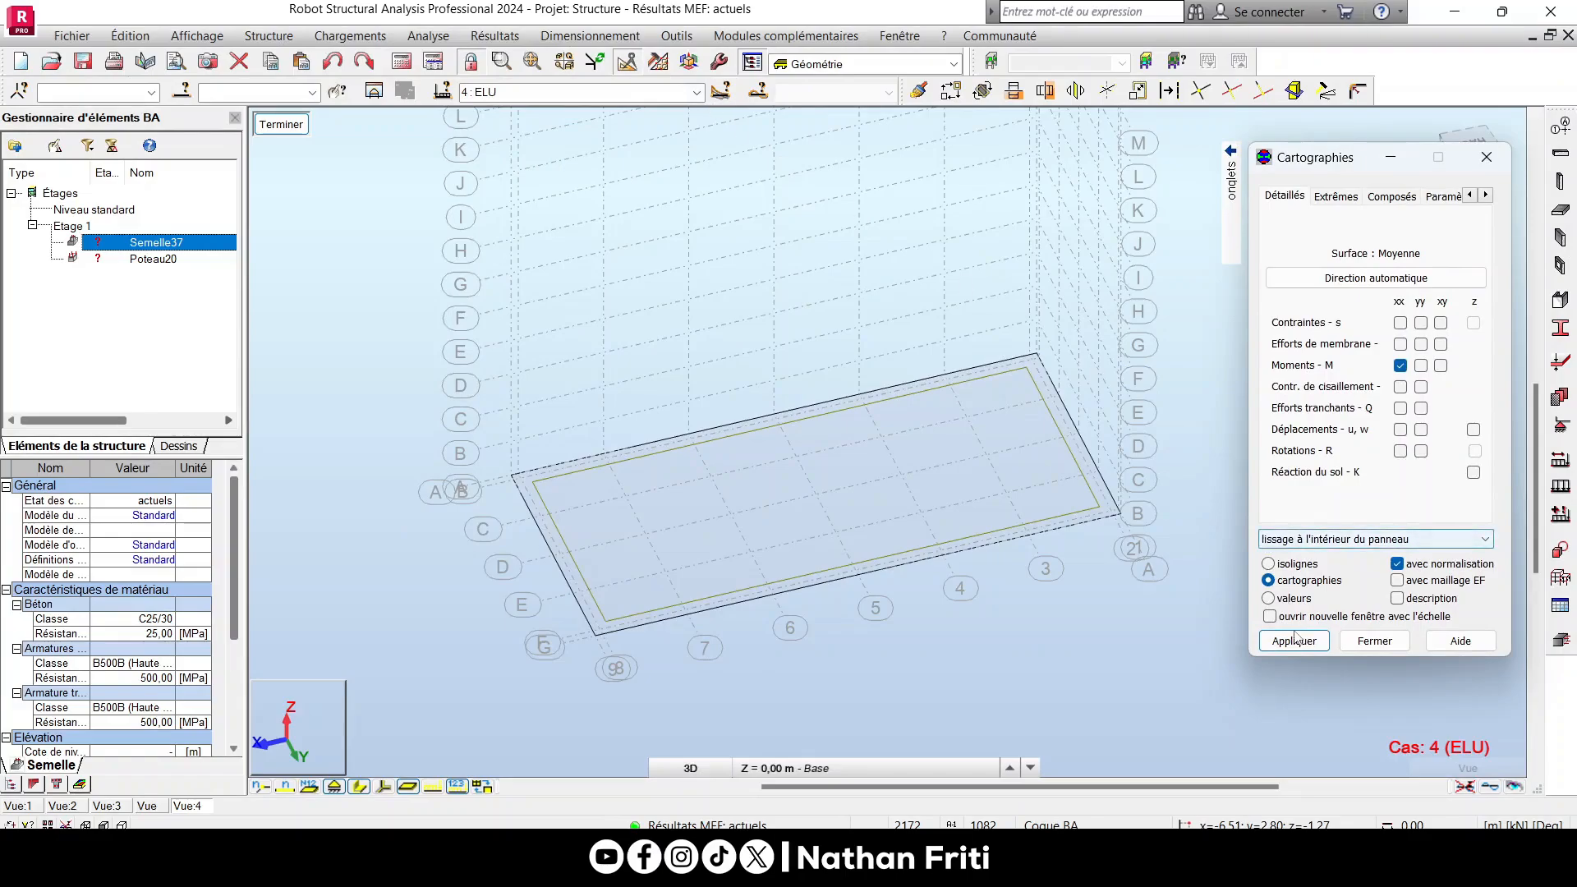
left_click(1270, 565)
left_click(1279, 581)
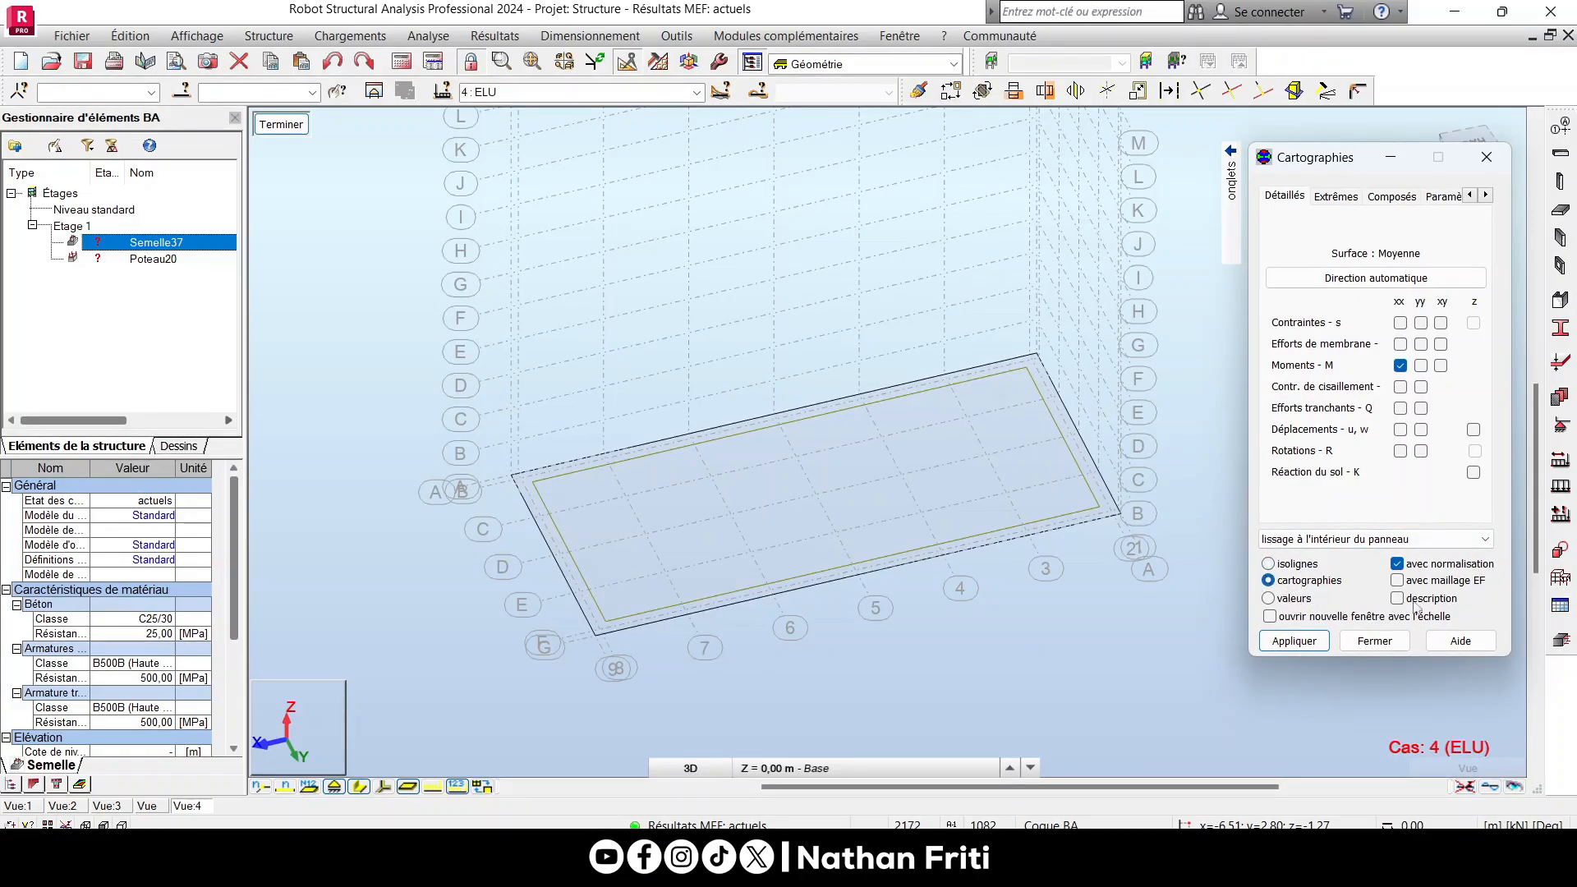
left_click(1399, 582)
left_click(1400, 599)
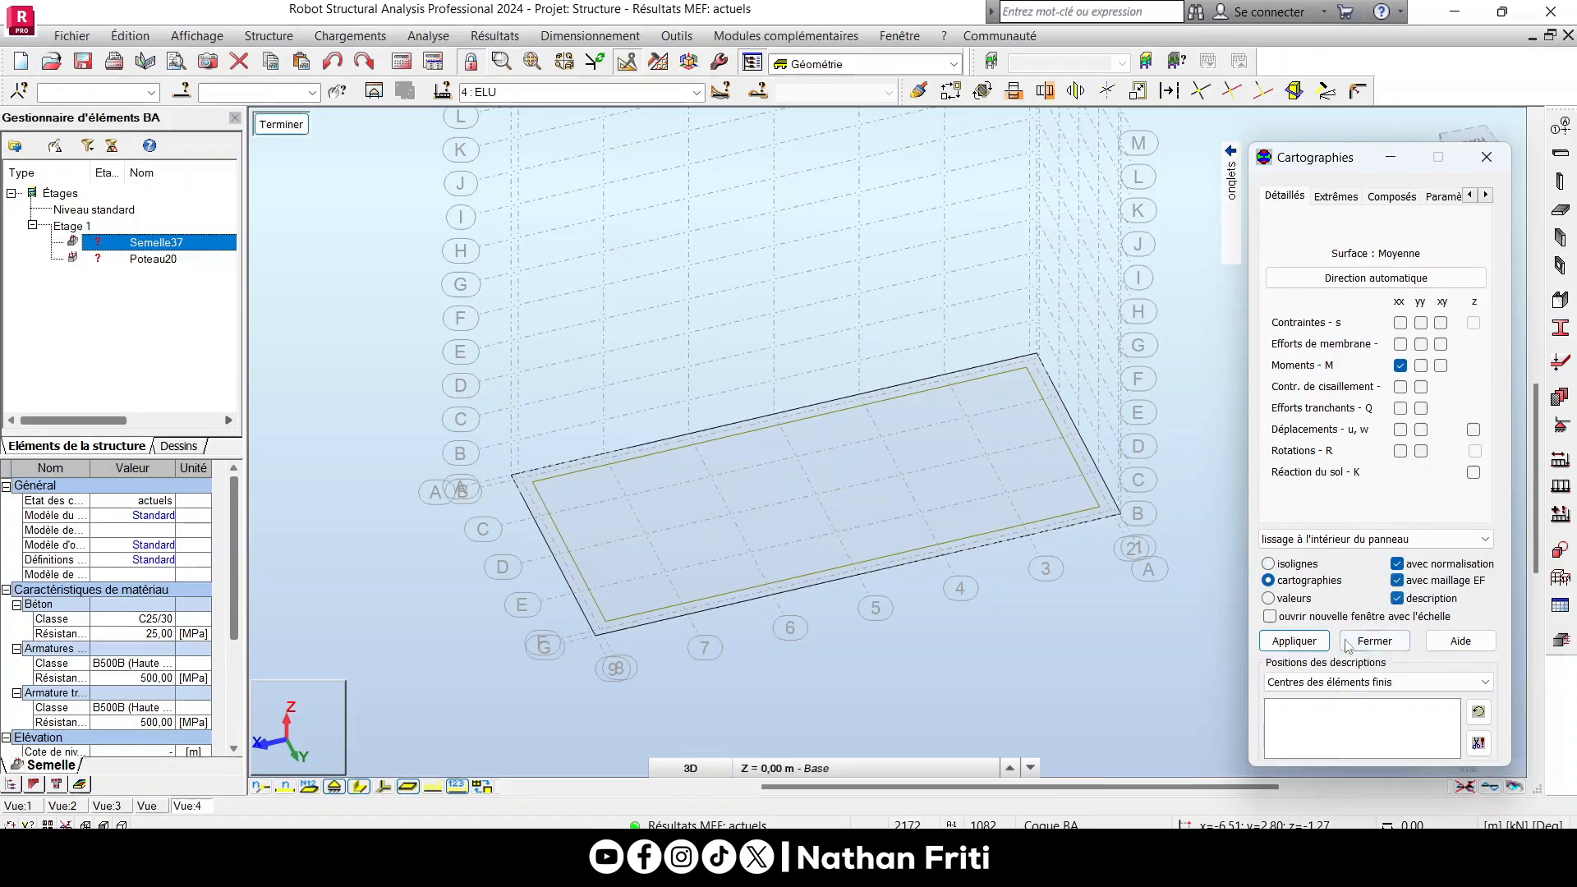
left_click(1303, 642)
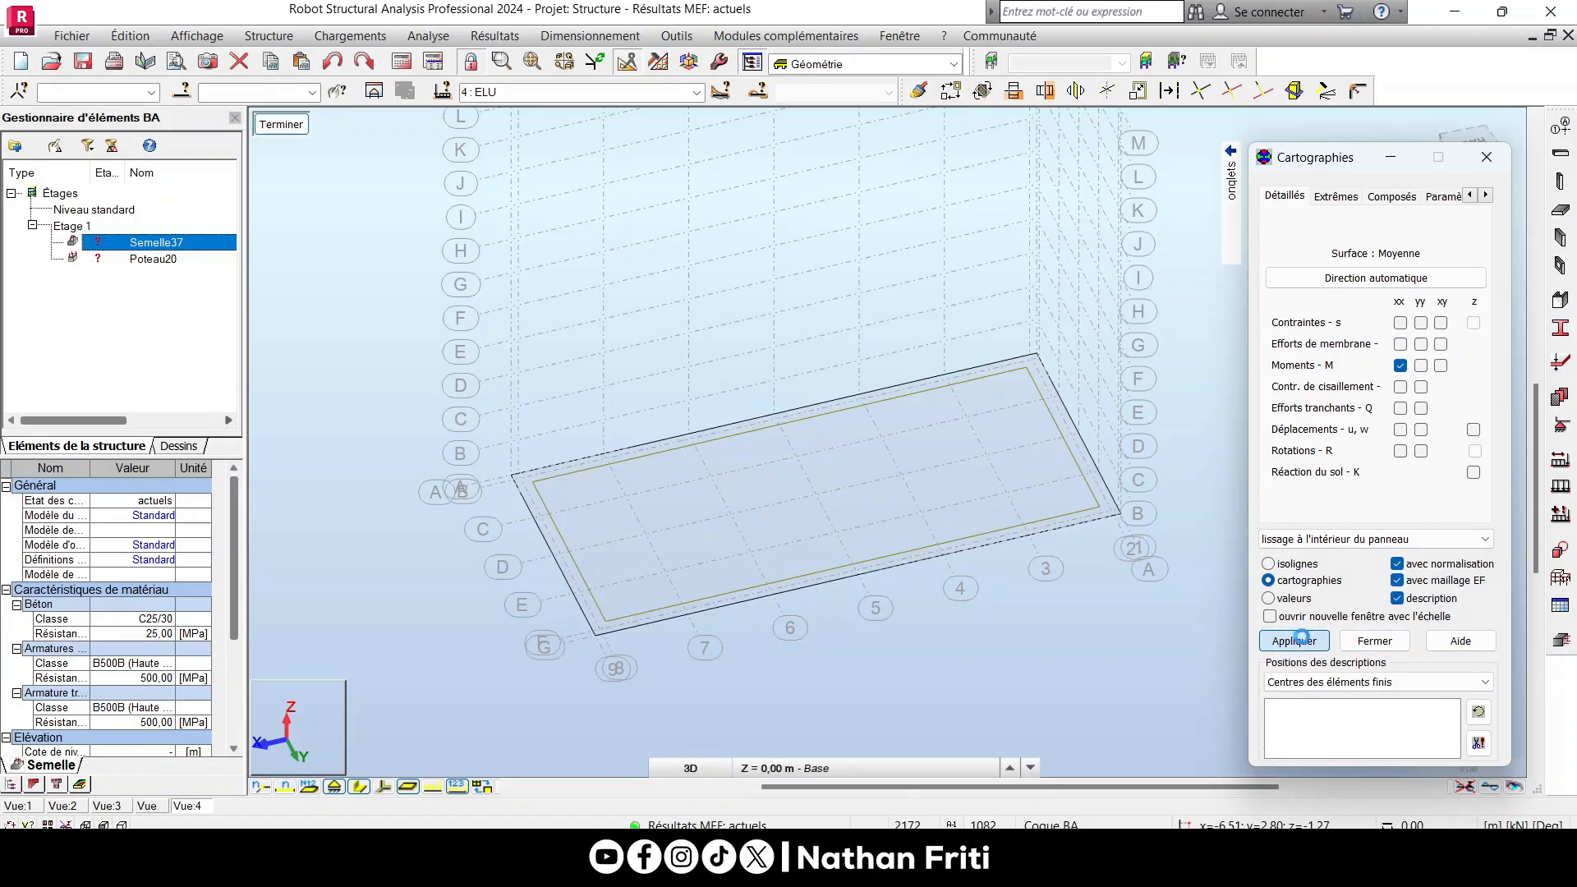
Restrict the moment map's value descriptions to Points extrêmes and apply the change.
left_click(1296, 687)
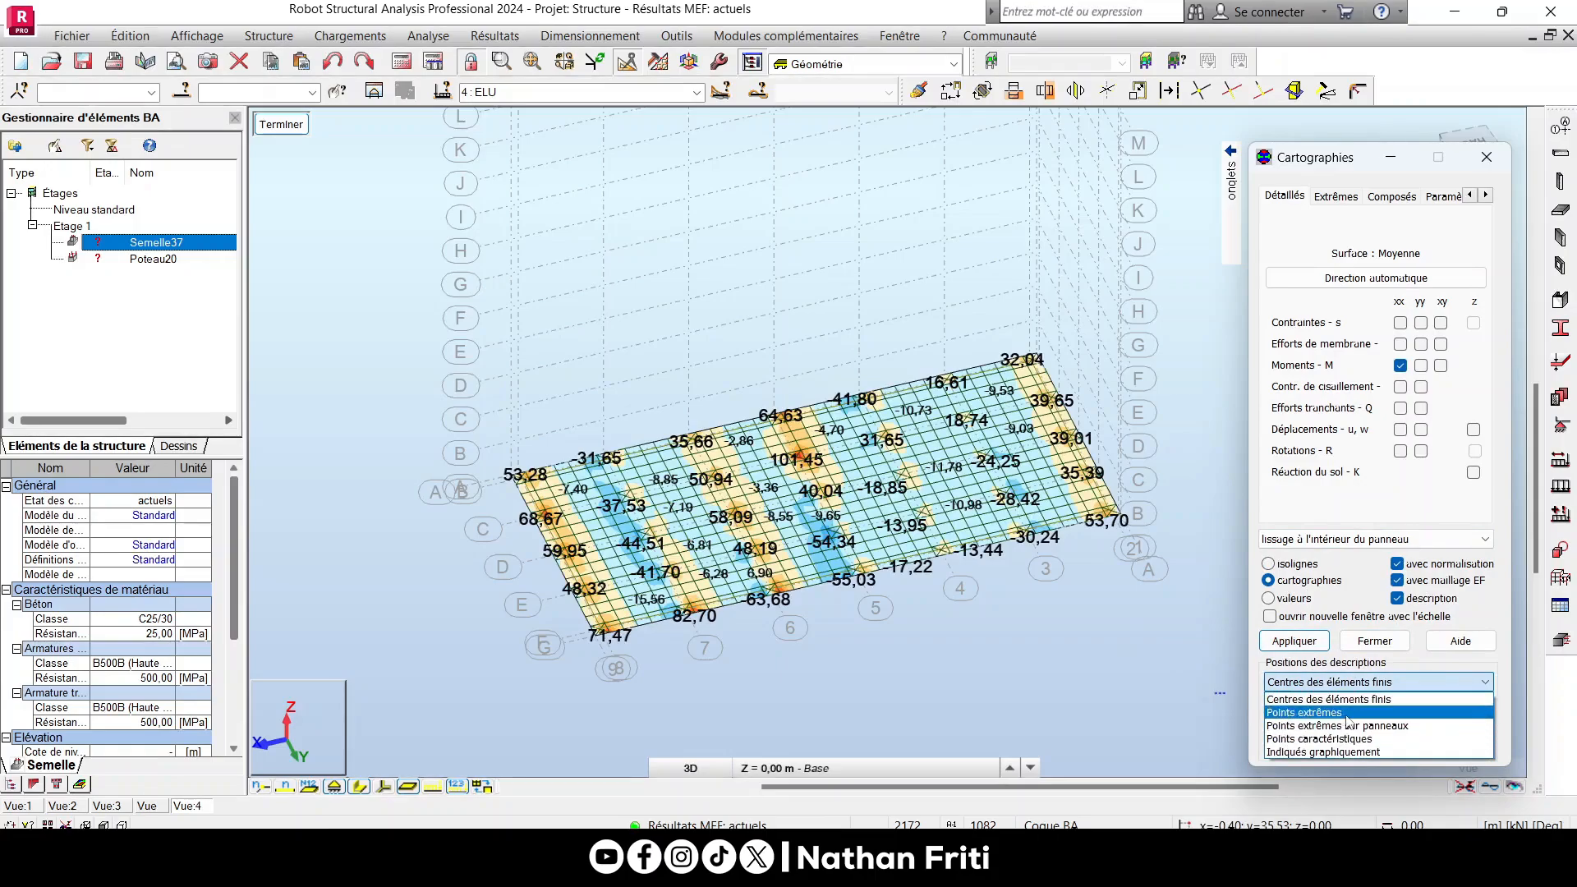
left_click(1297, 713)
left_click(1296, 642)
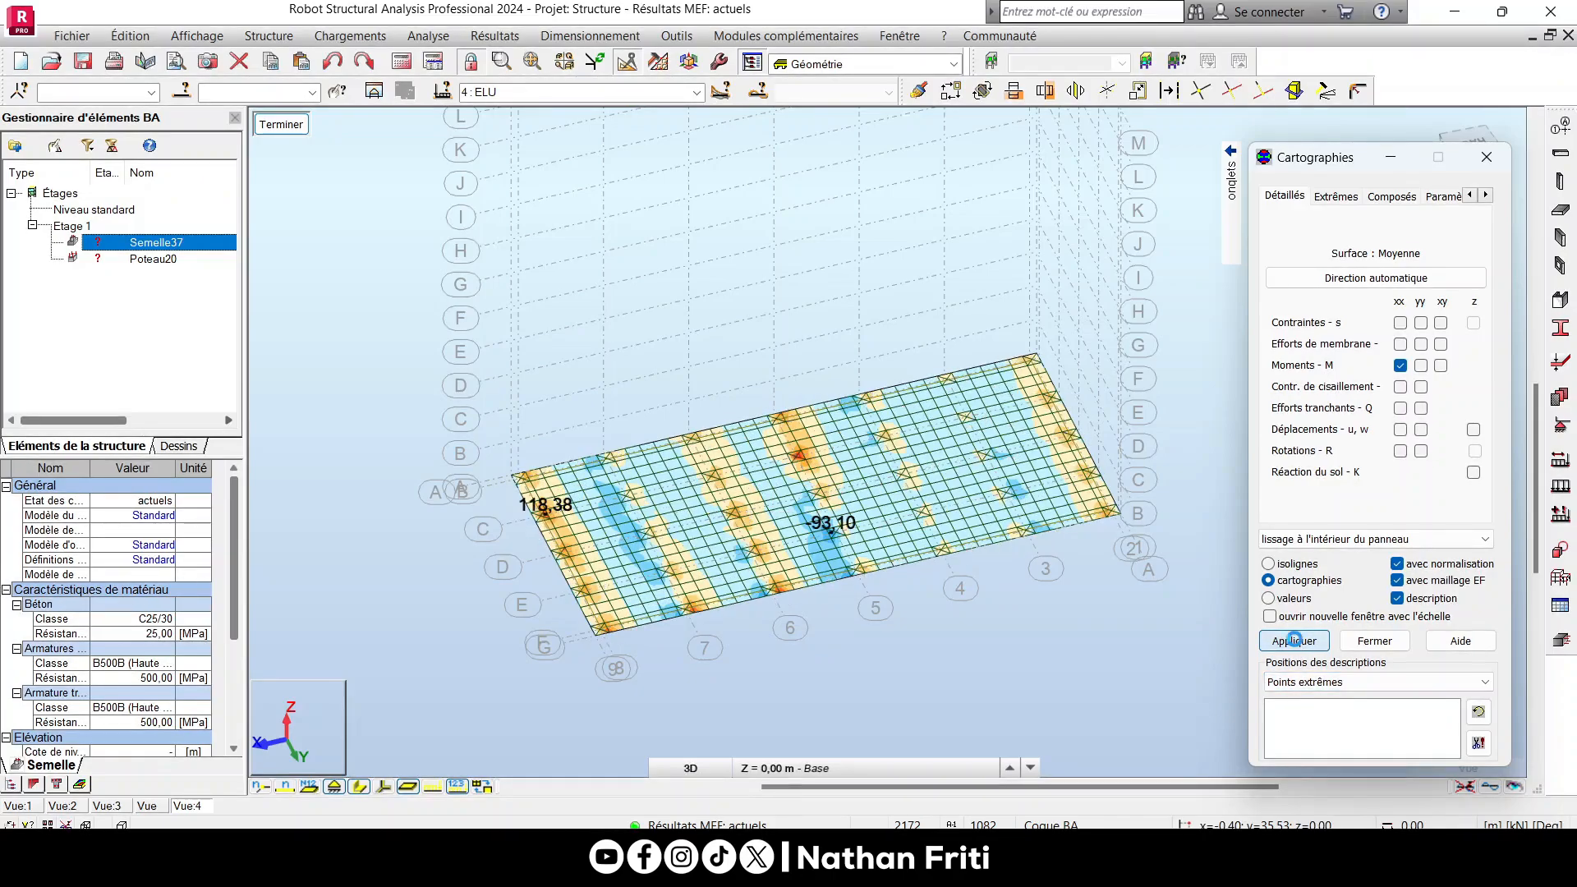
Examine the xx moment map around its positive and negative extreme points and across the slab.
scroll(683, 513, "up", 3)
scroll(984, 577, "down", 5)
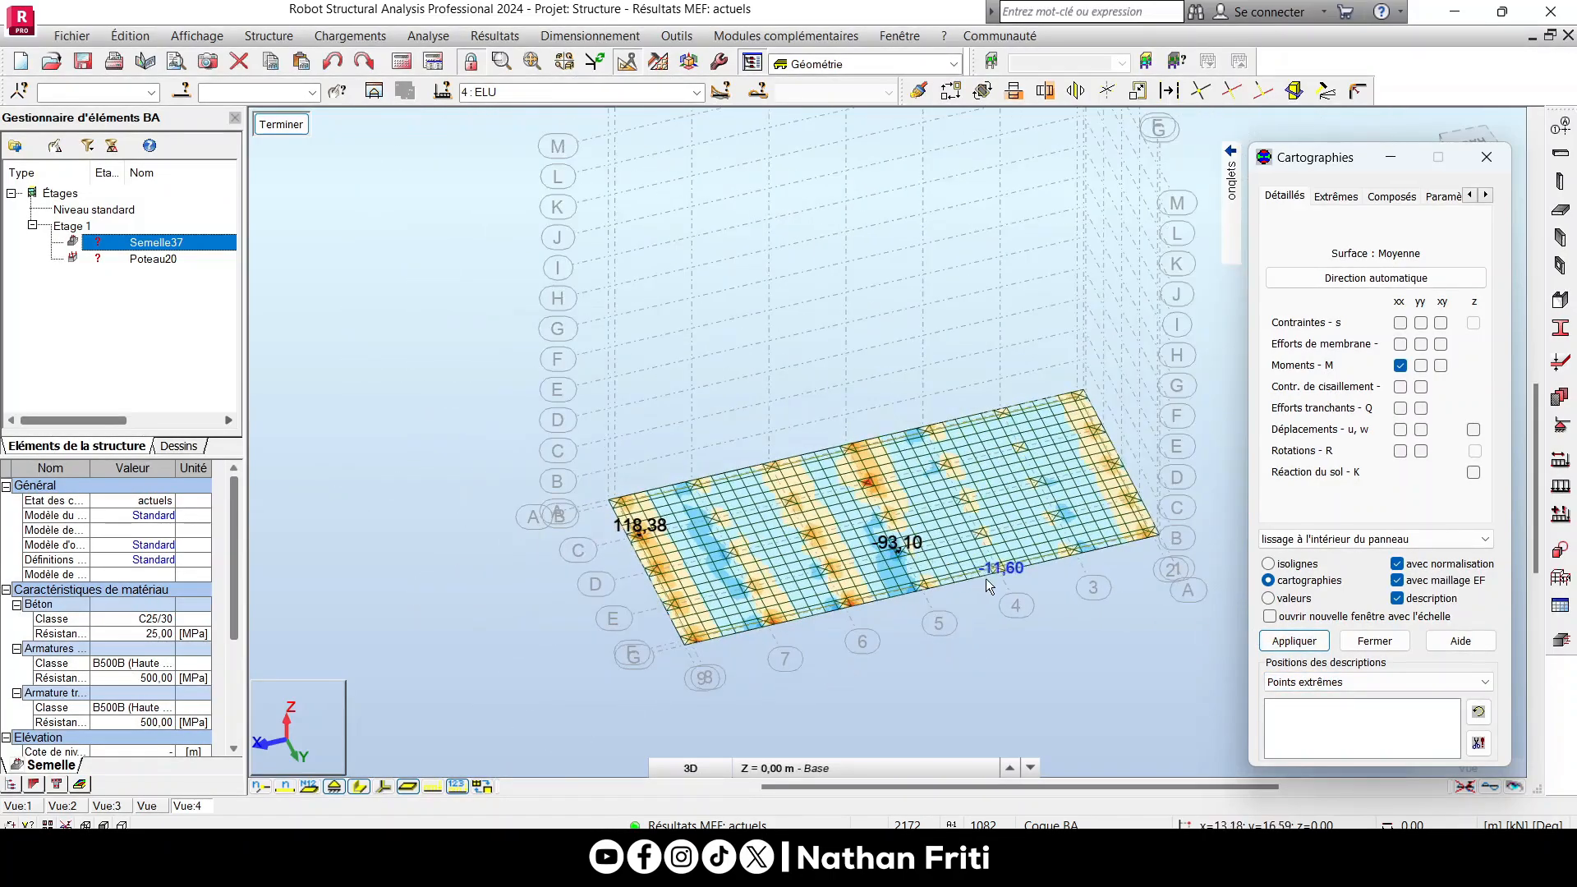
scroll(920, 537, "up", 6)
scroll(789, 599, "up", 8)
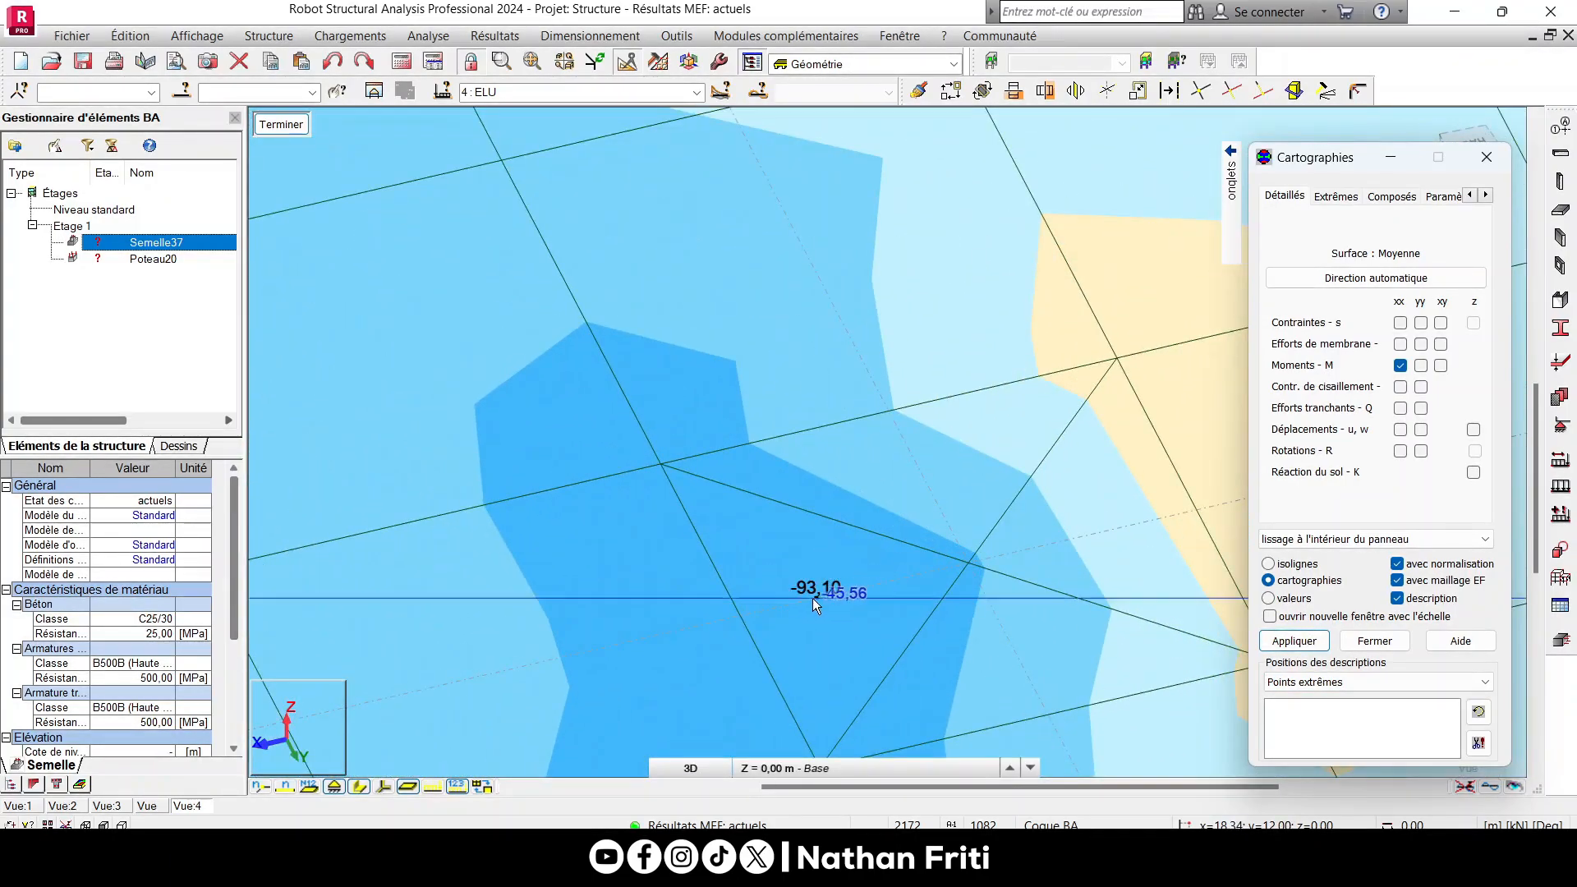
scroll(792, 599, "down", 8)
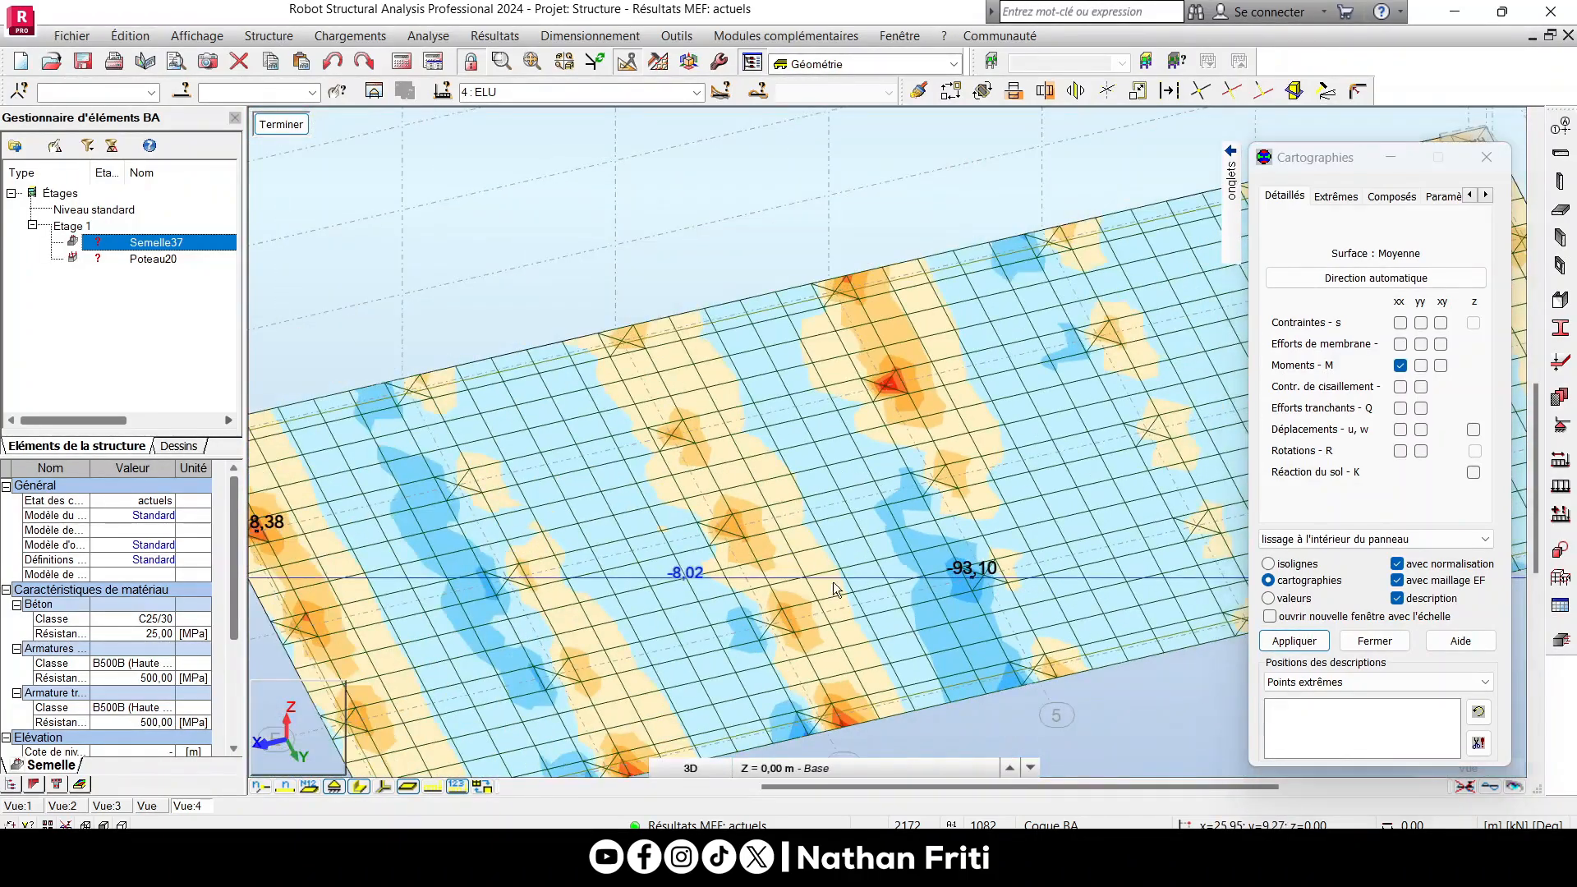
middle_click_drag(644, 577, 1003, 595)
middle_click_drag(777, 583, 866, 579)
scroll(663, 577, "up", 6)
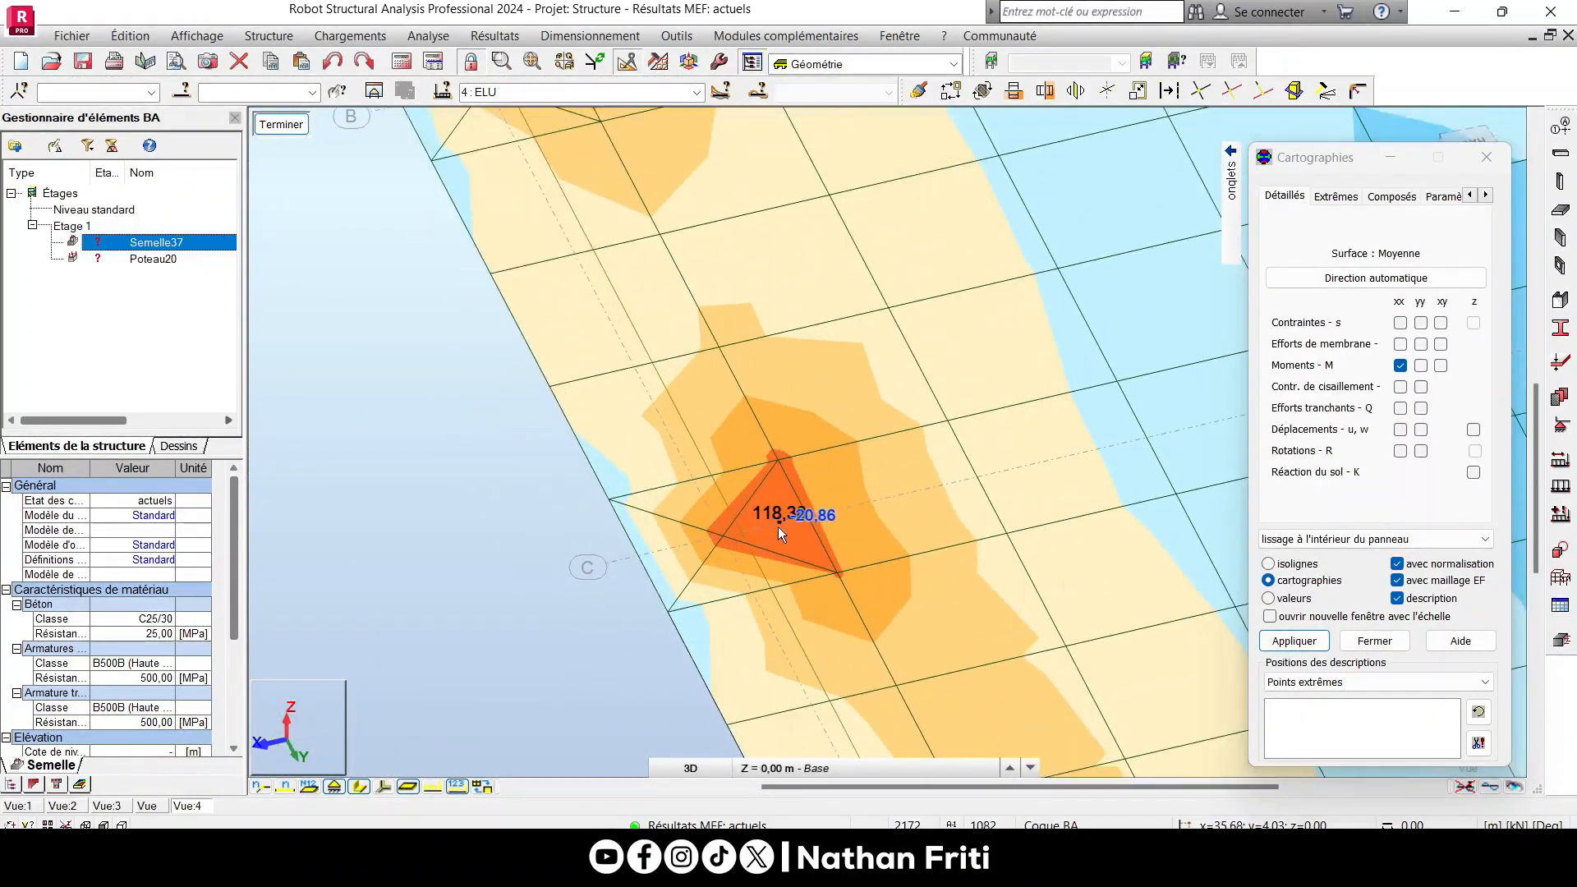
scroll(622, 573, "down", 4)
scroll(806, 570, "down", 5)
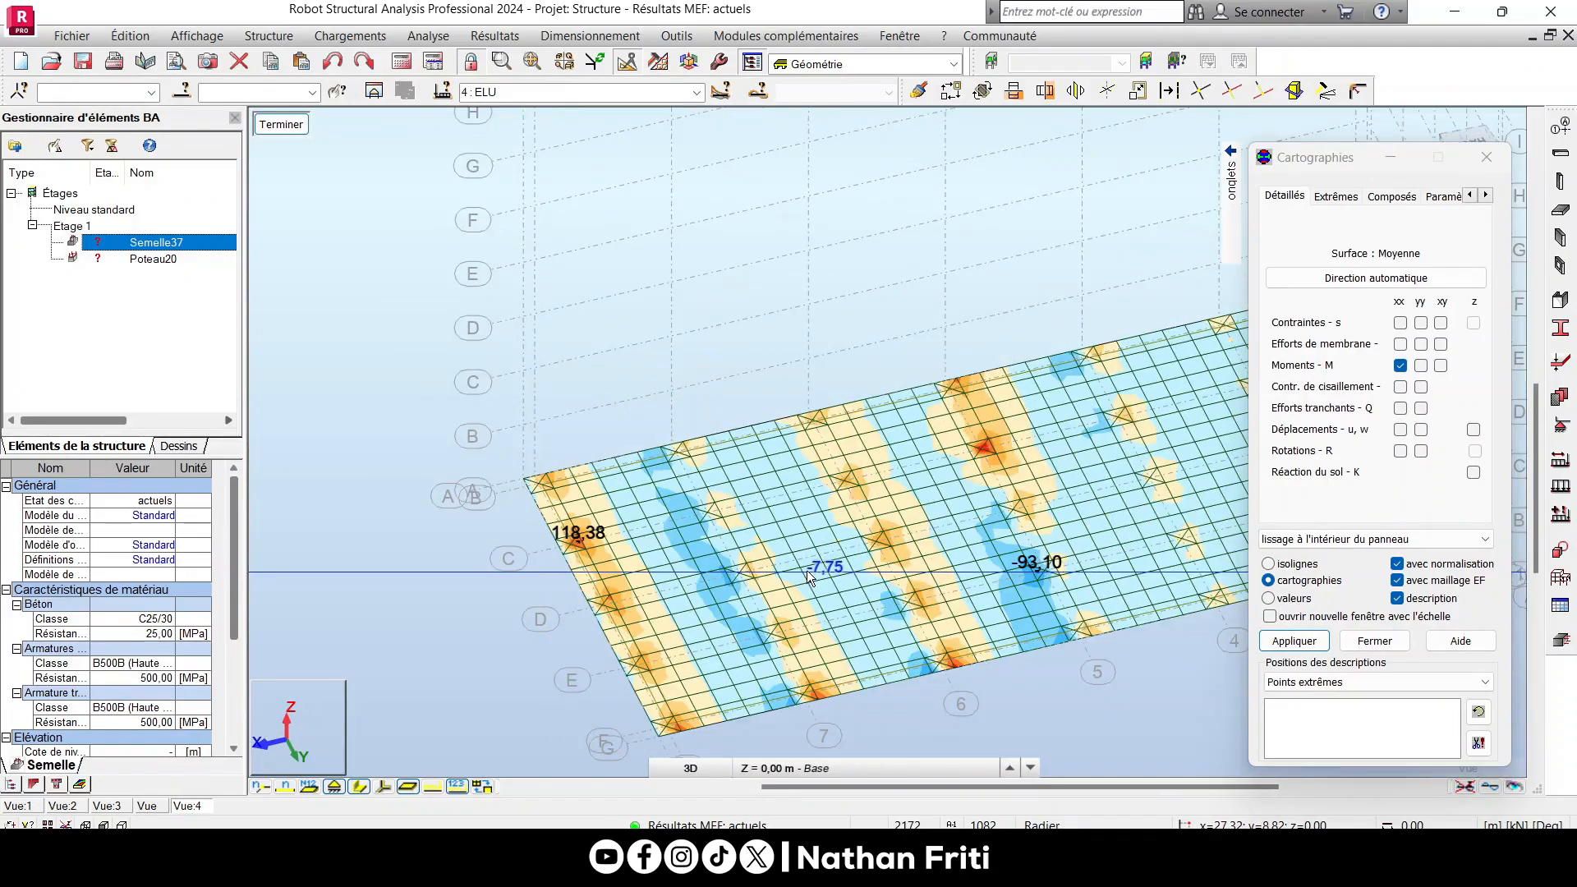
scroll(655, 514, "up", 3)
middle_click_drag(692, 524, 624, 525)
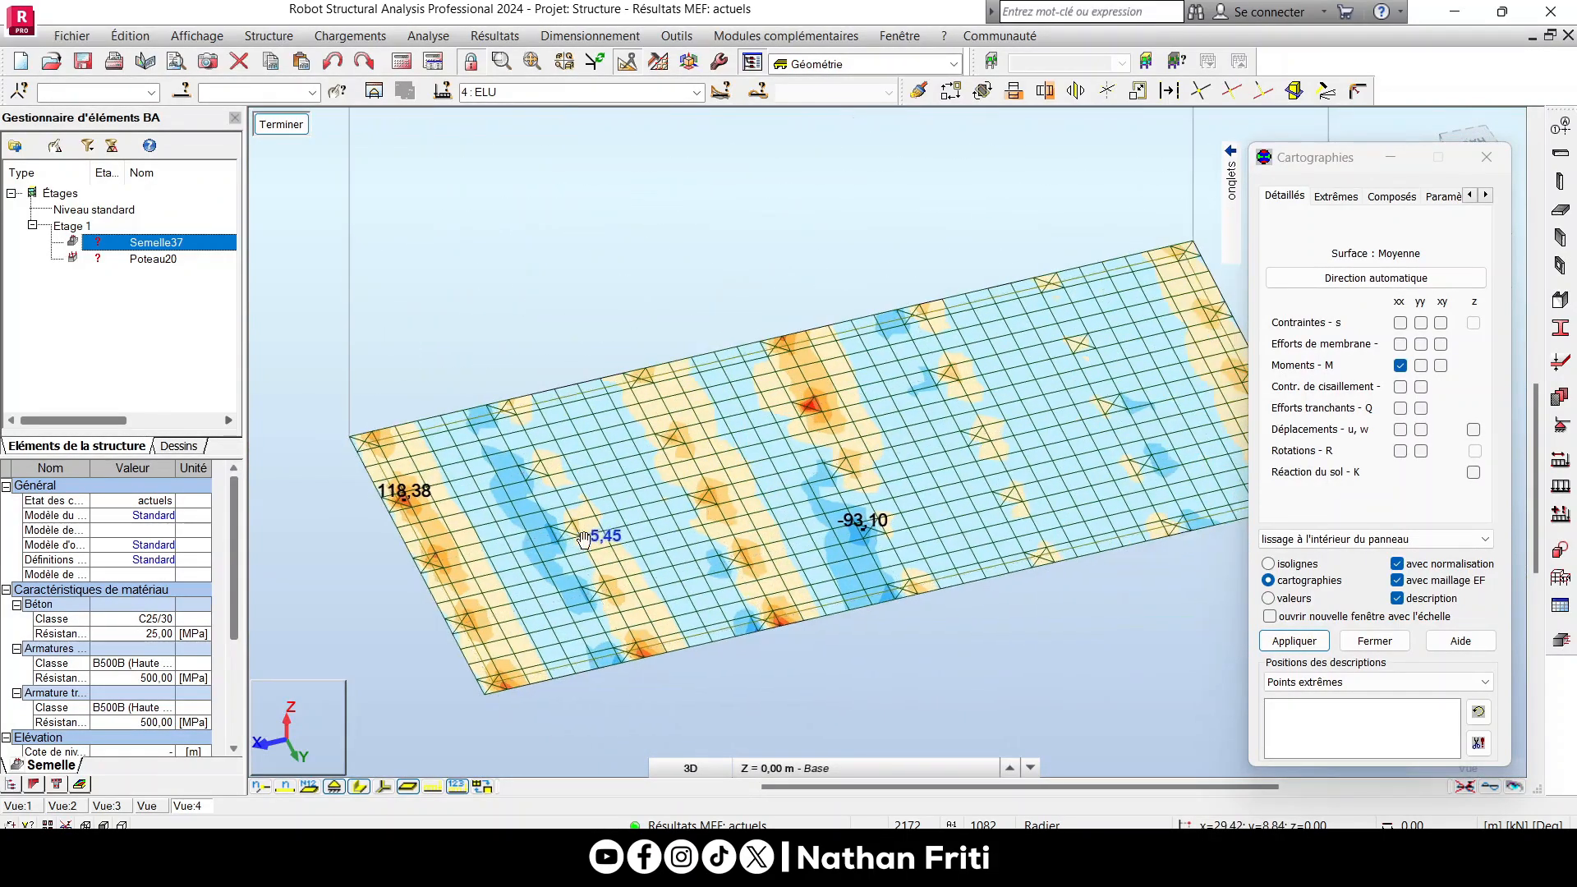
Display the Moments - M yy map on the slab and examine its extreme points.
left_click(1421, 365)
left_click(1289, 638)
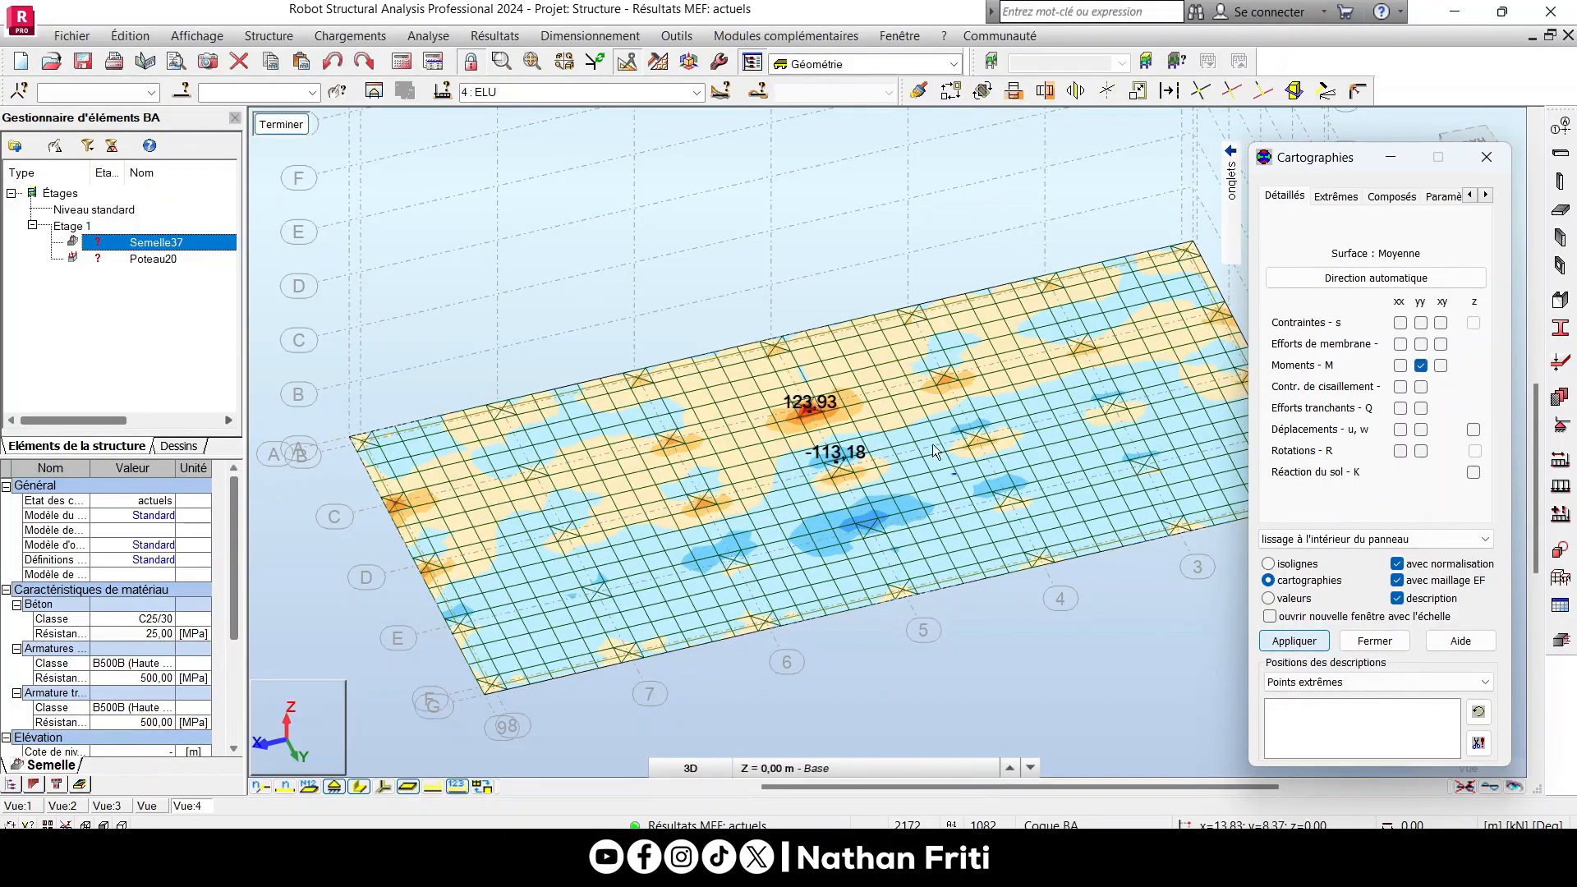
scroll(706, 393, "up", 8)
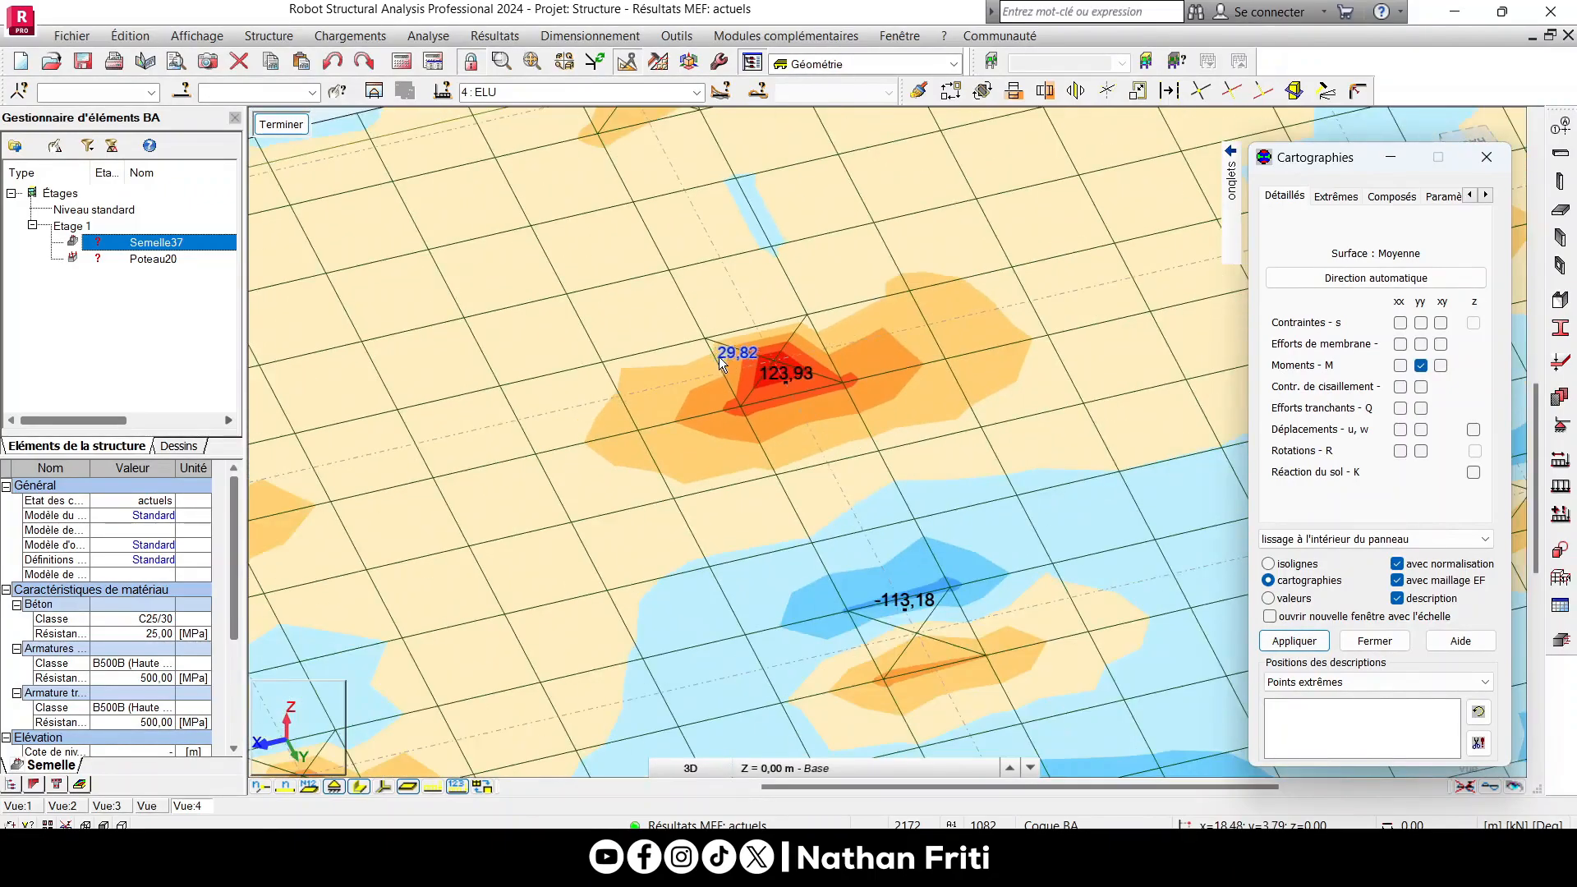
scroll(717, 357, "down", 3)
Replace the moment map with Efforts tranchants - Q xx and examine its extreme points, including the one near axis C.
left_click(1425, 369)
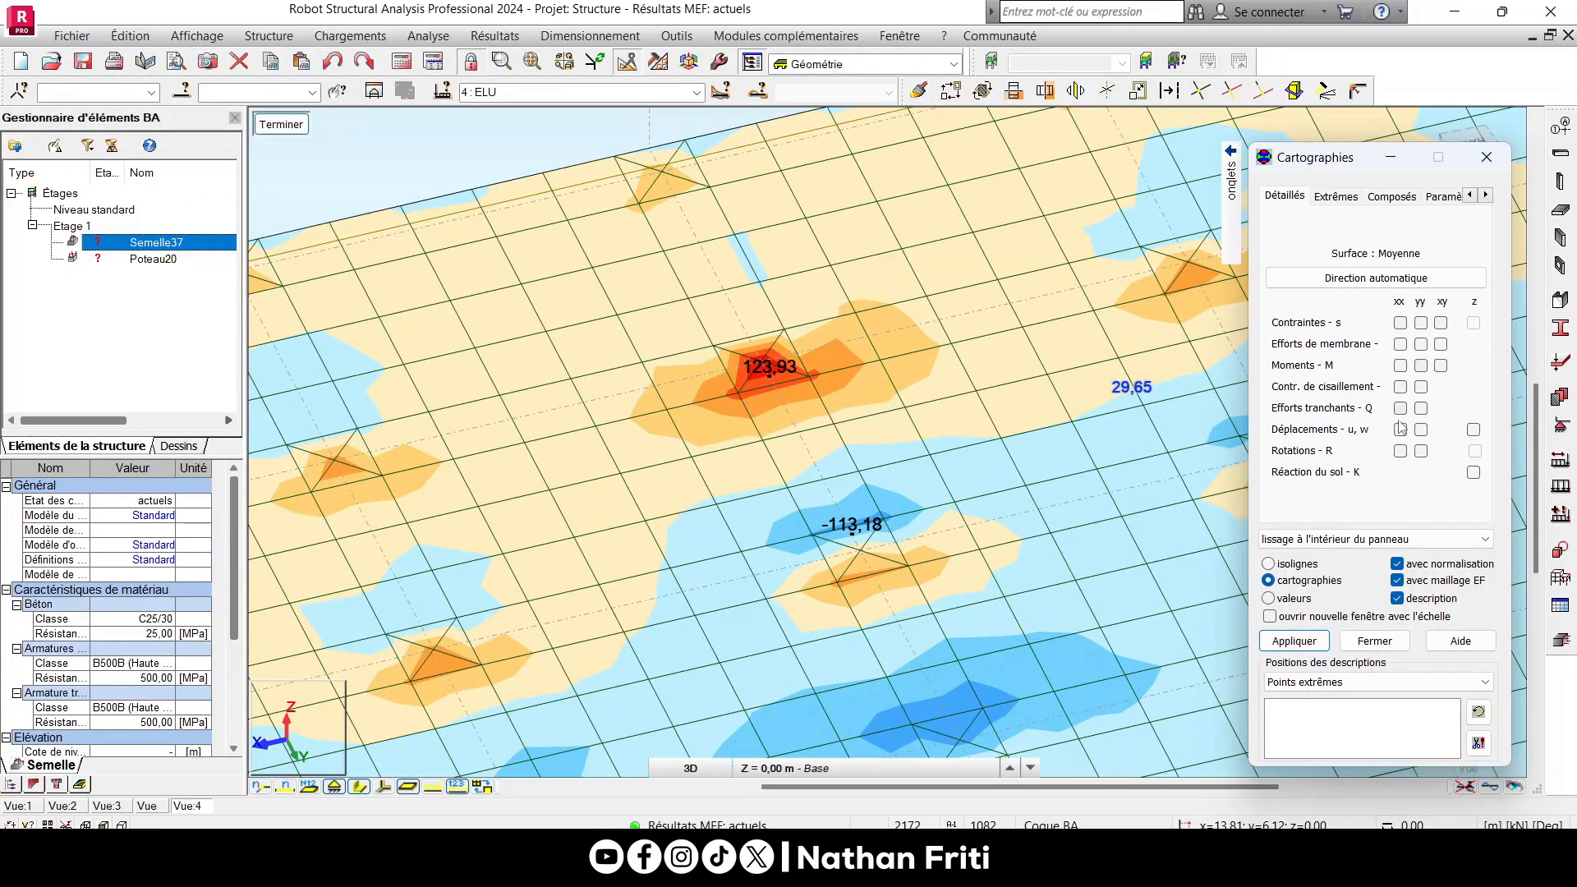
left_click(1401, 408)
left_click(1286, 643)
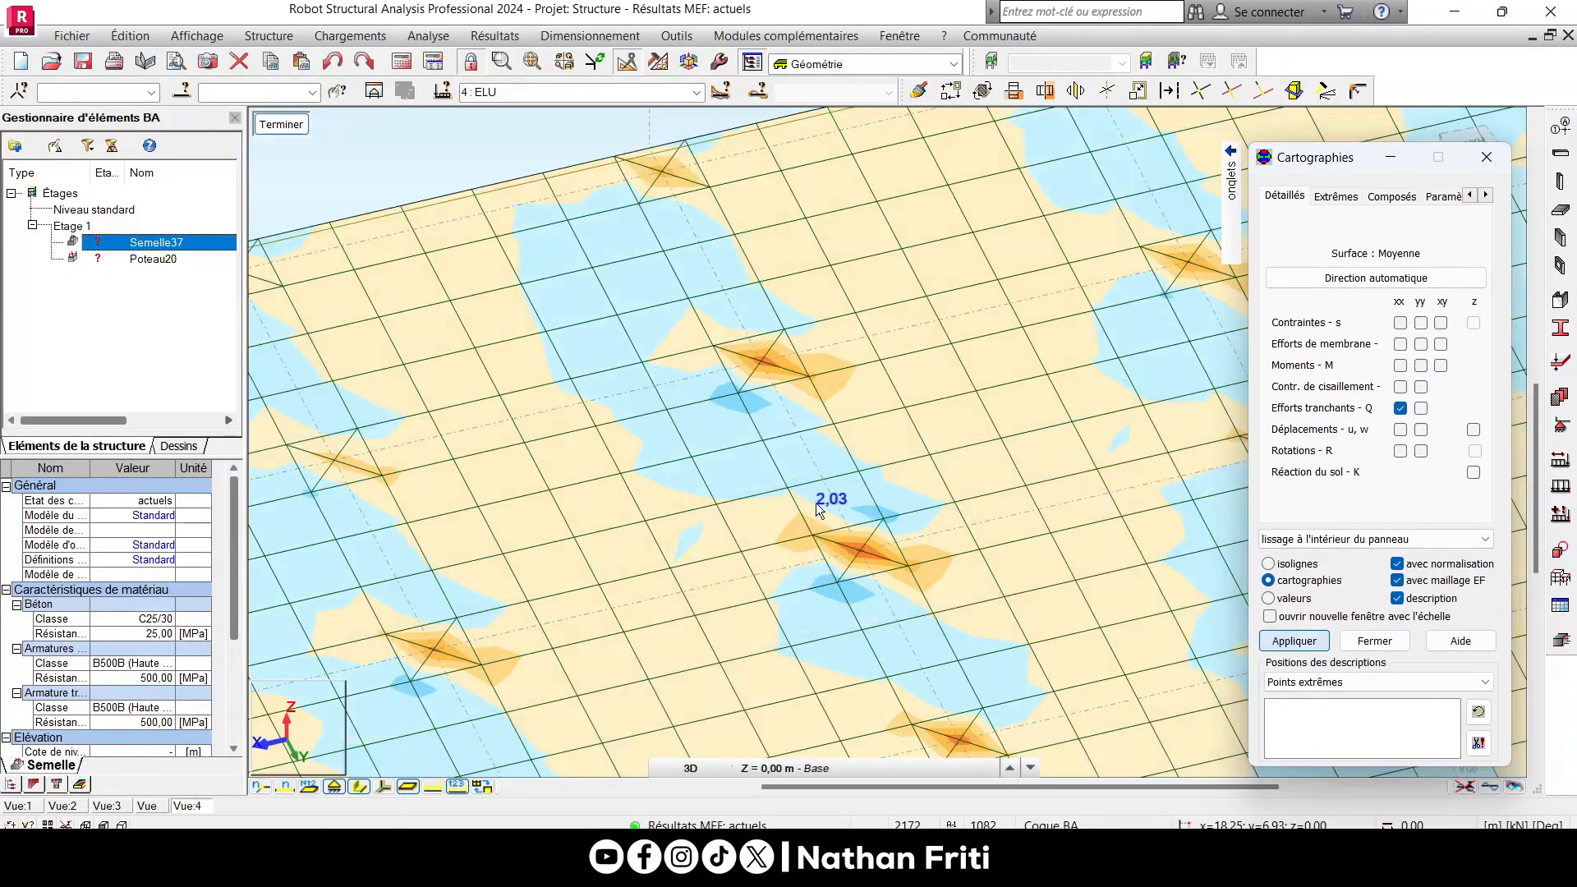
scroll(821, 486, "down", 2)
scroll(809, 476, "down", 3)
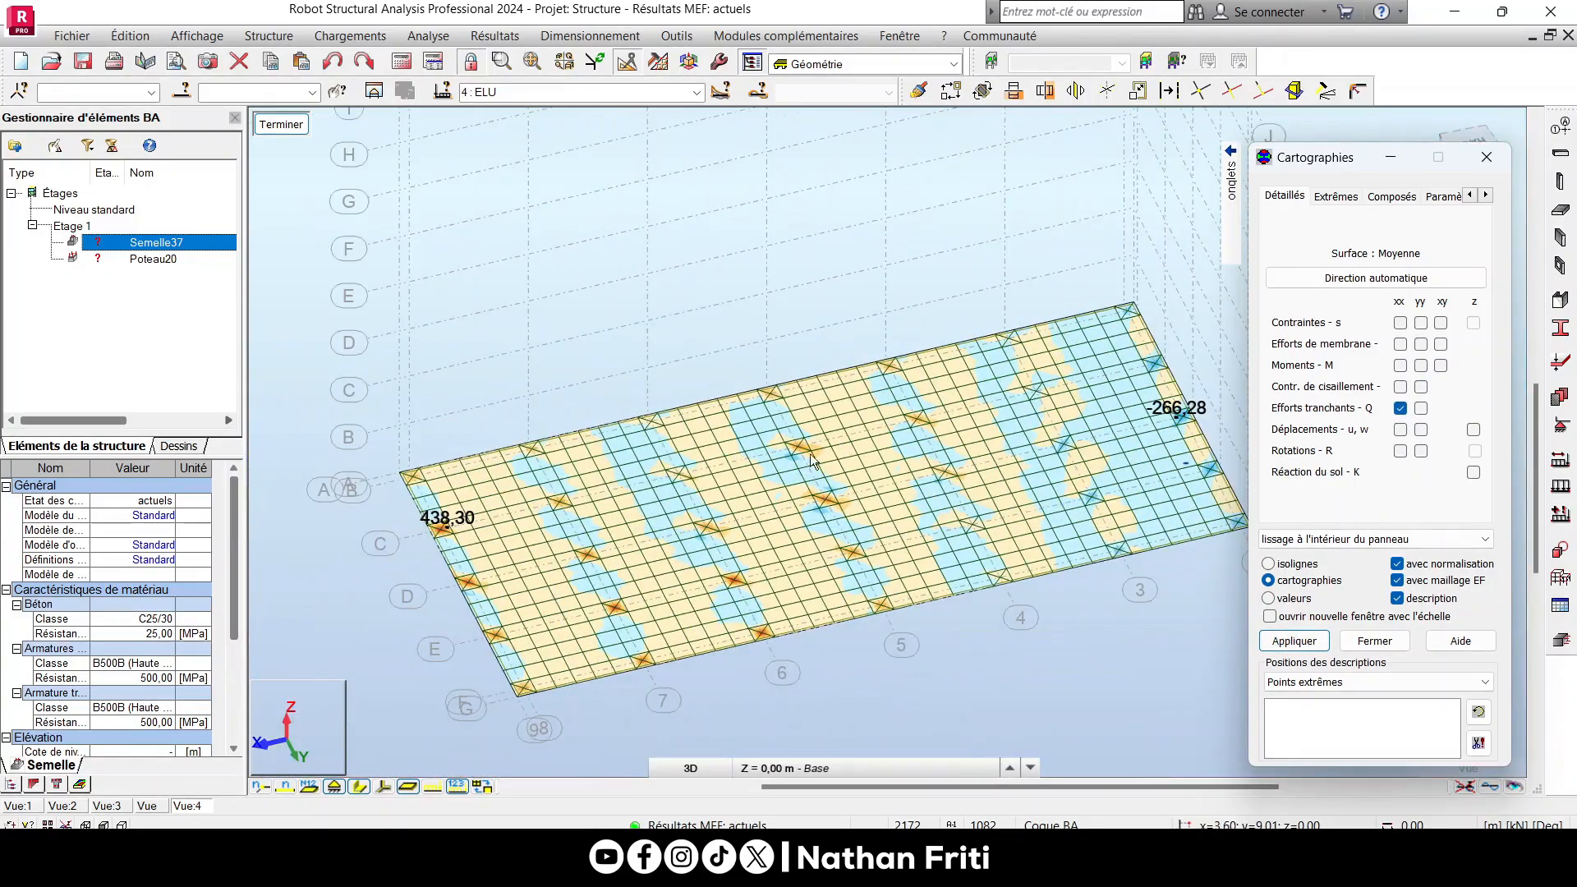
scroll(436, 523, "up", 5)
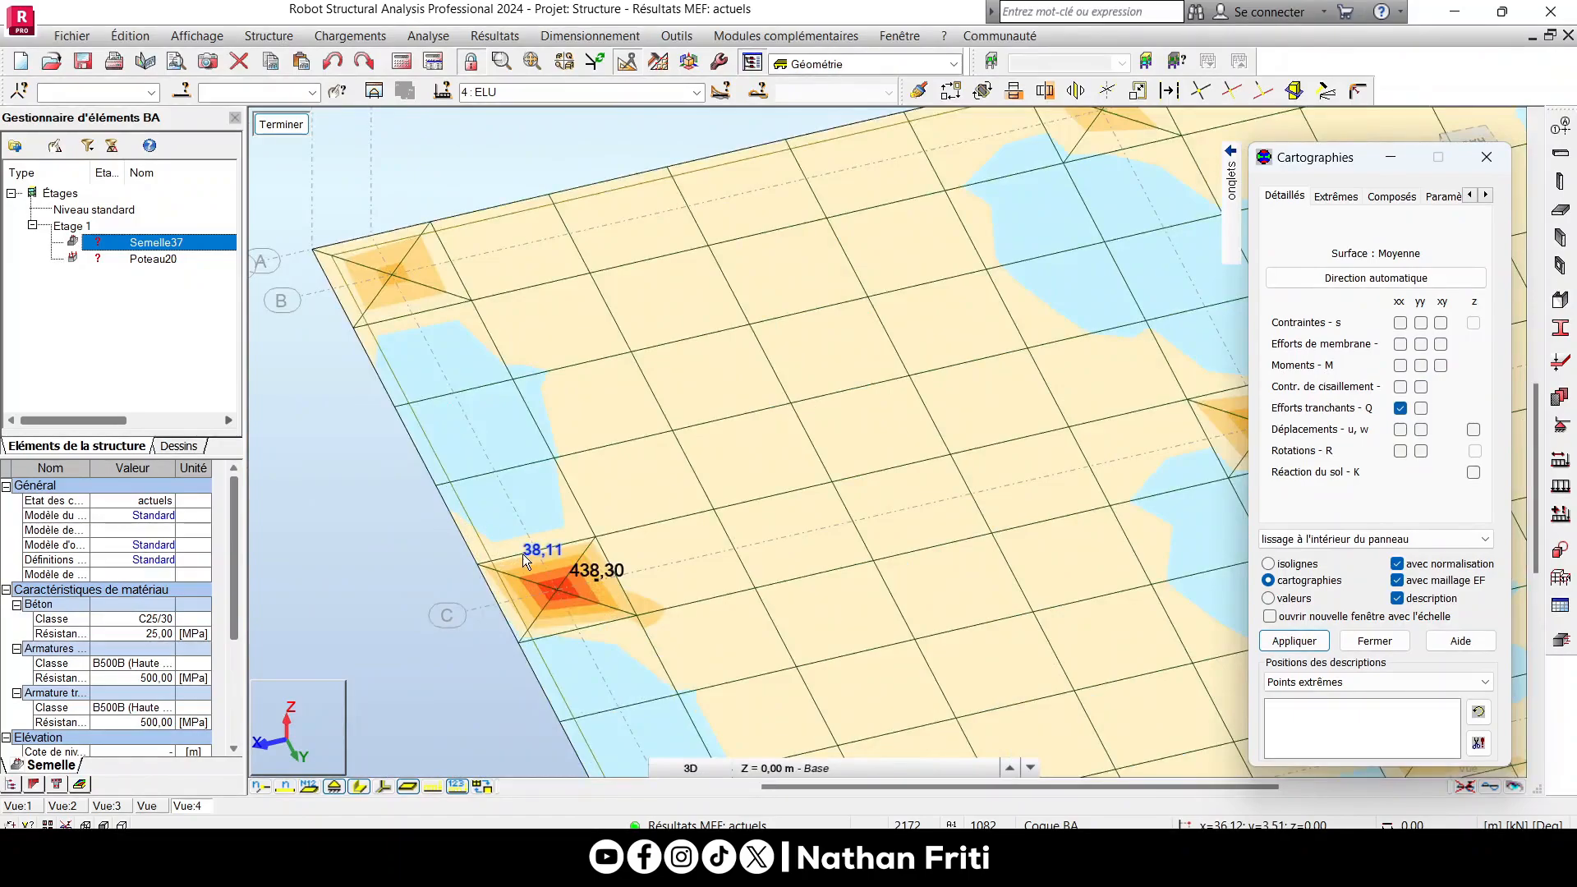
scroll(521, 552, "down", 3)
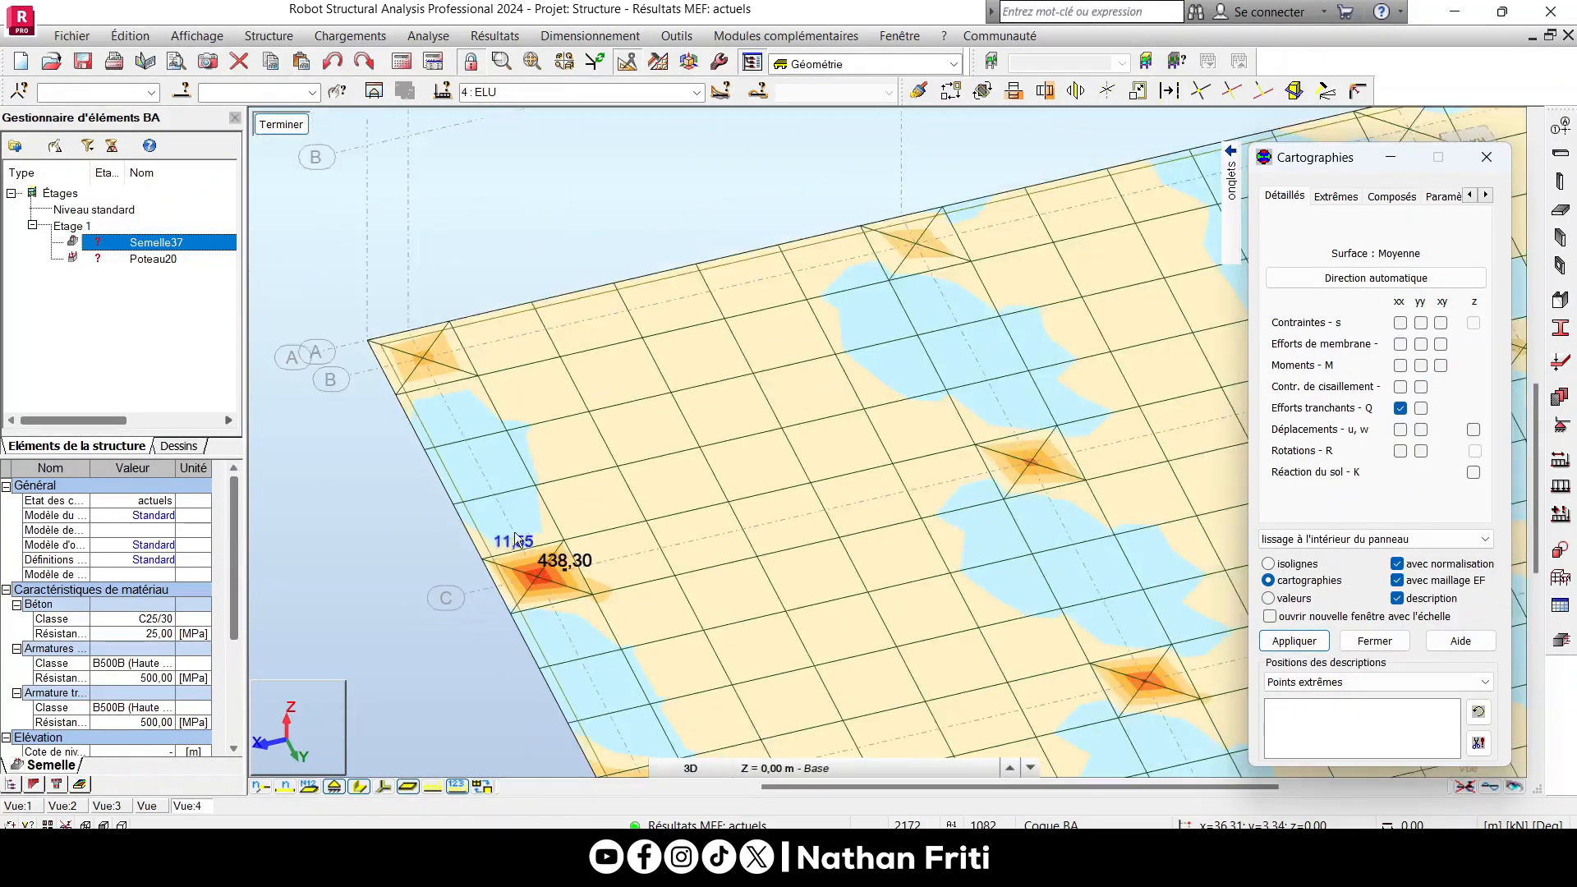
Display the Efforts tranchants - Q yy map and examine its extreme points over the slab.
left_click(1421, 408)
left_click(1296, 644)
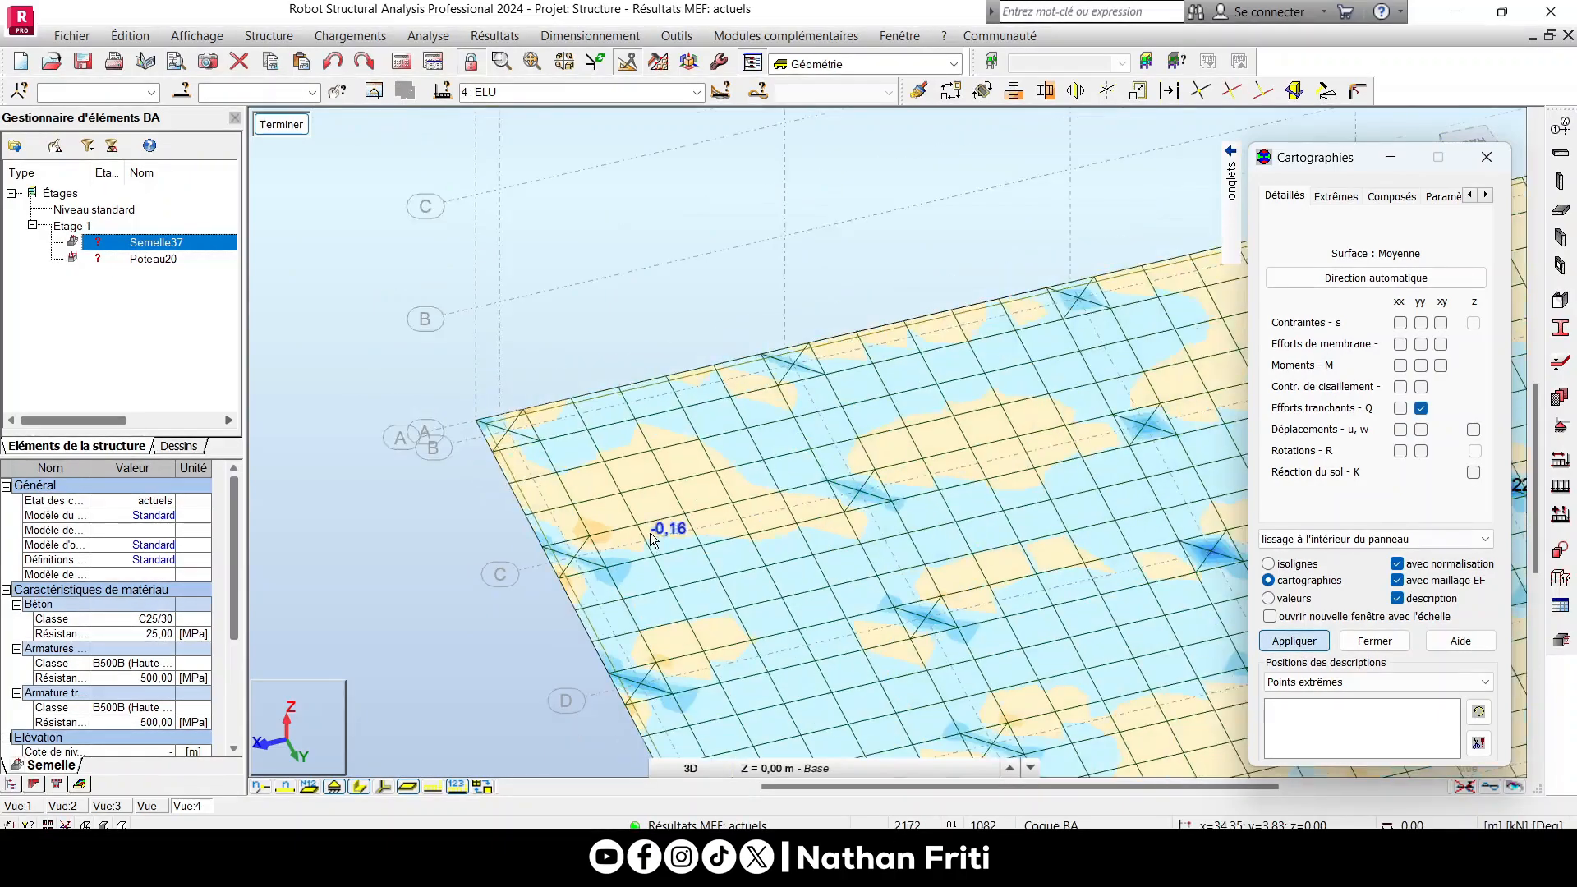
scroll(1047, 622, "down", 4)
scroll(976, 505, "up", 6)
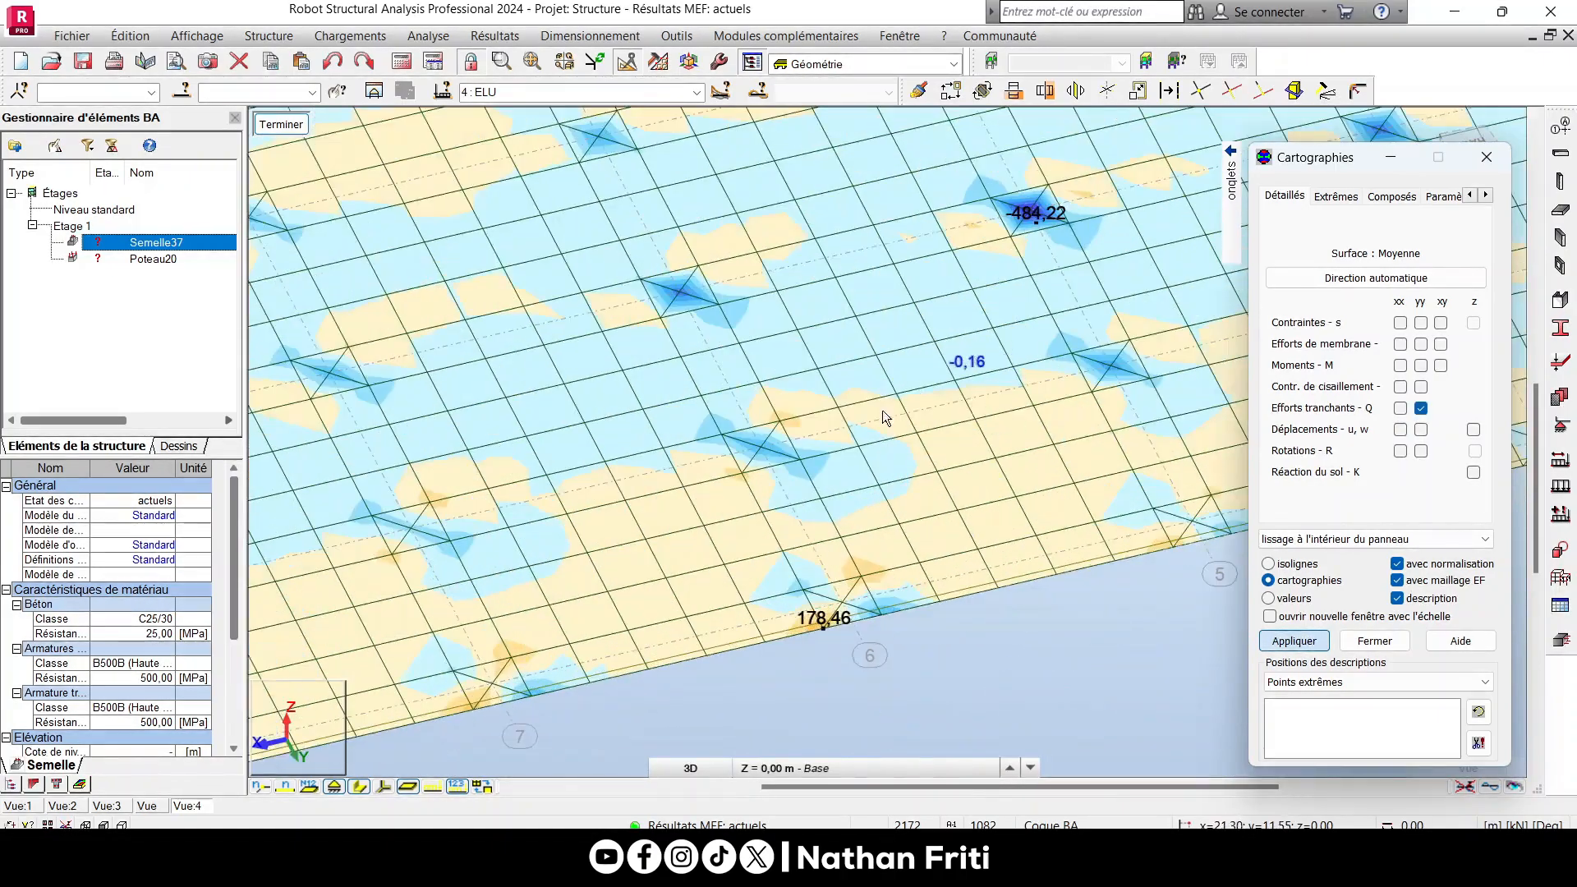
scroll(973, 254, "up", 2)
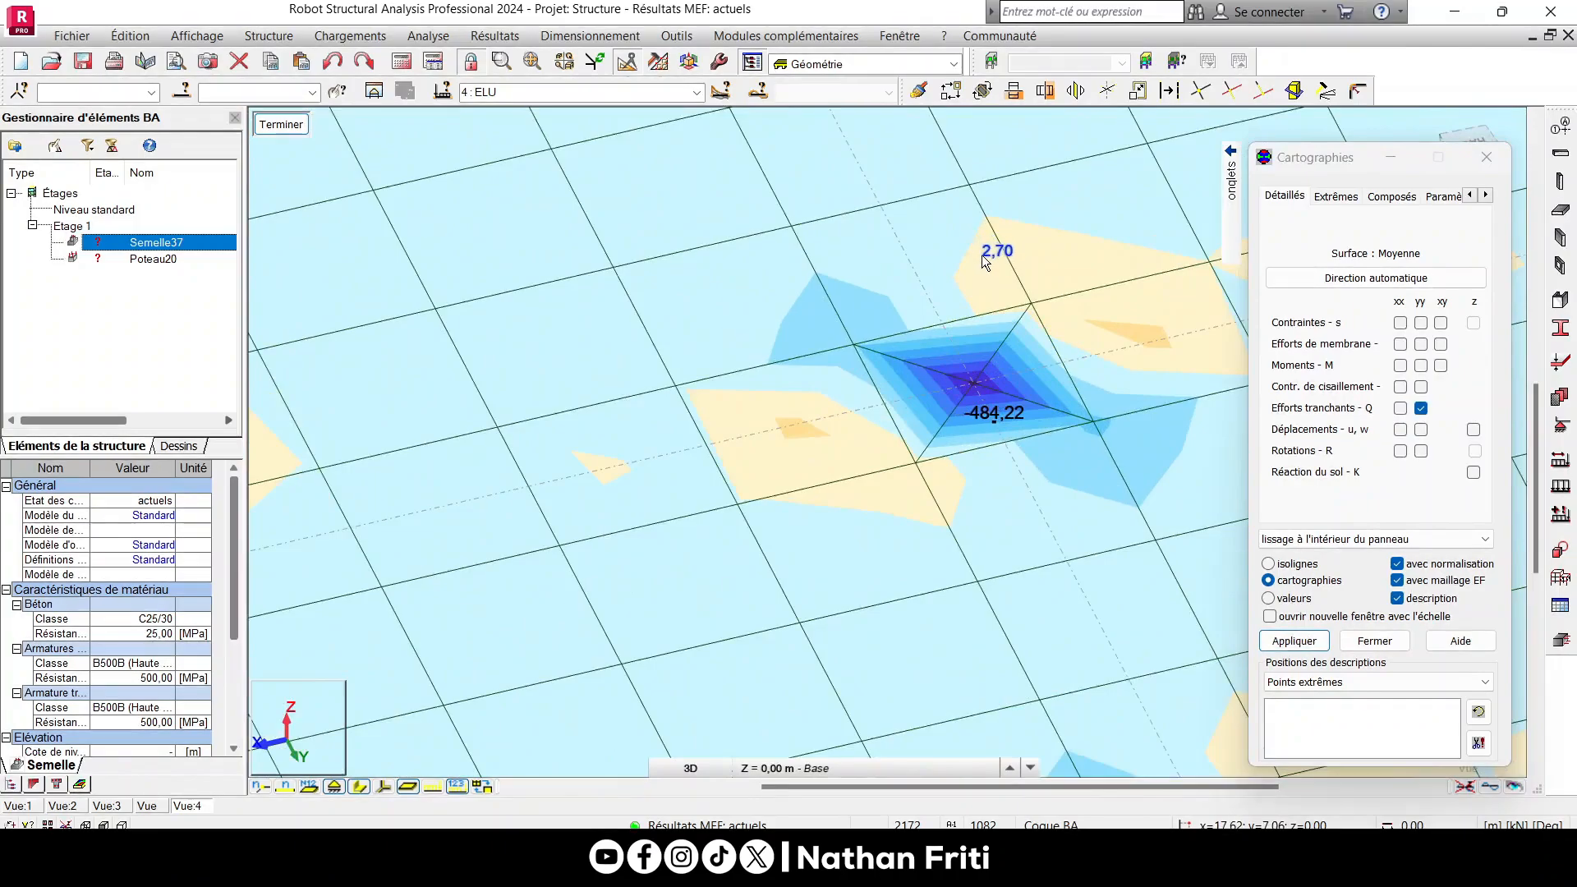
scroll(874, 499, "down", 2)
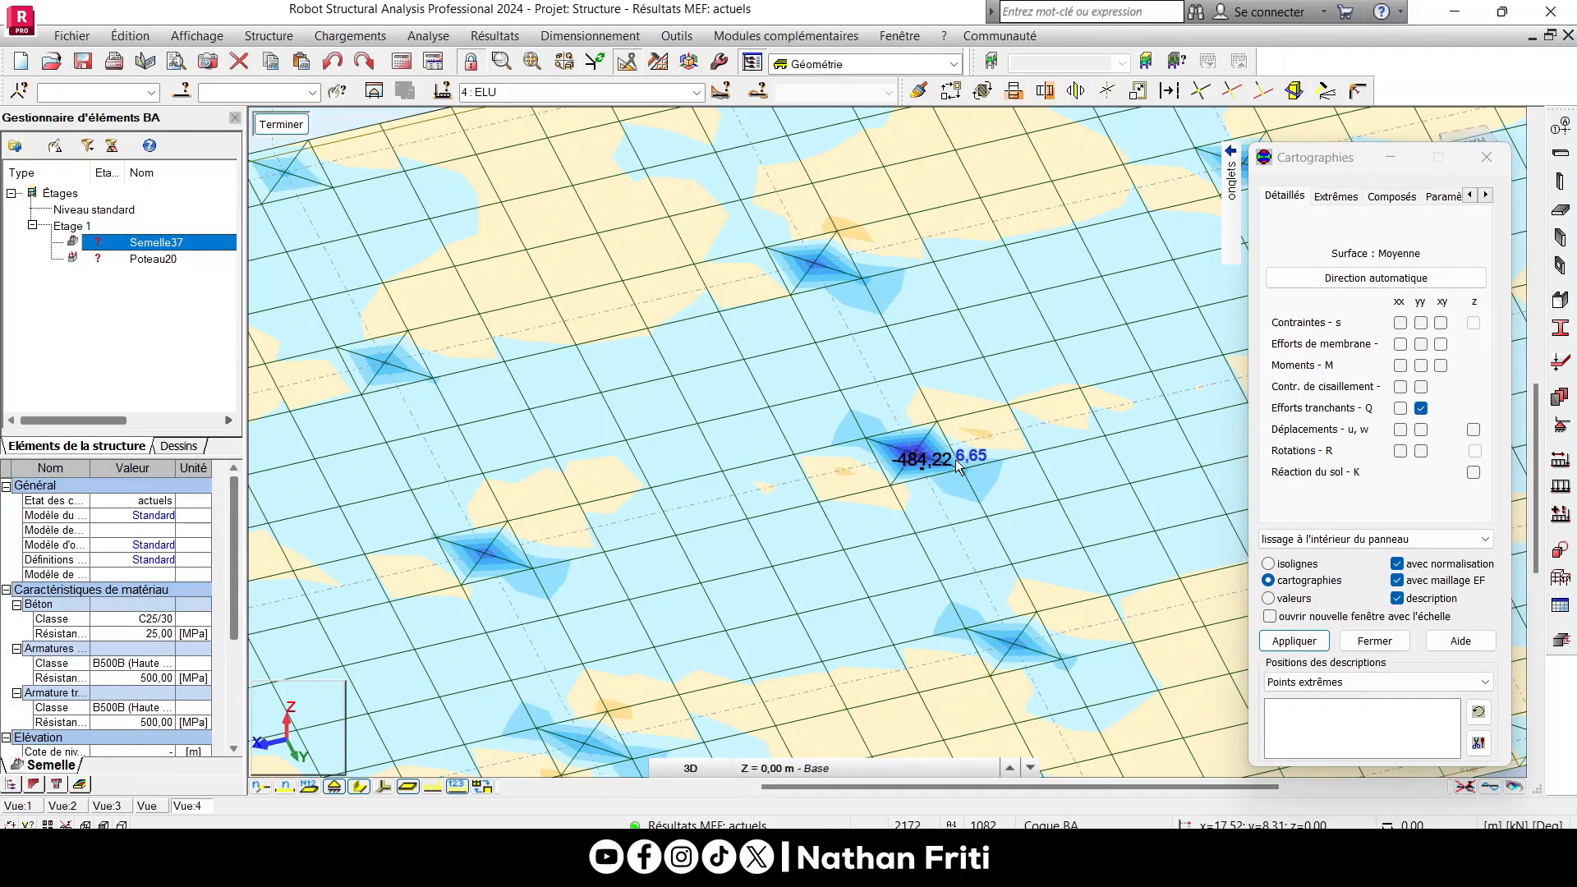
scroll(955, 460, "down", 4)
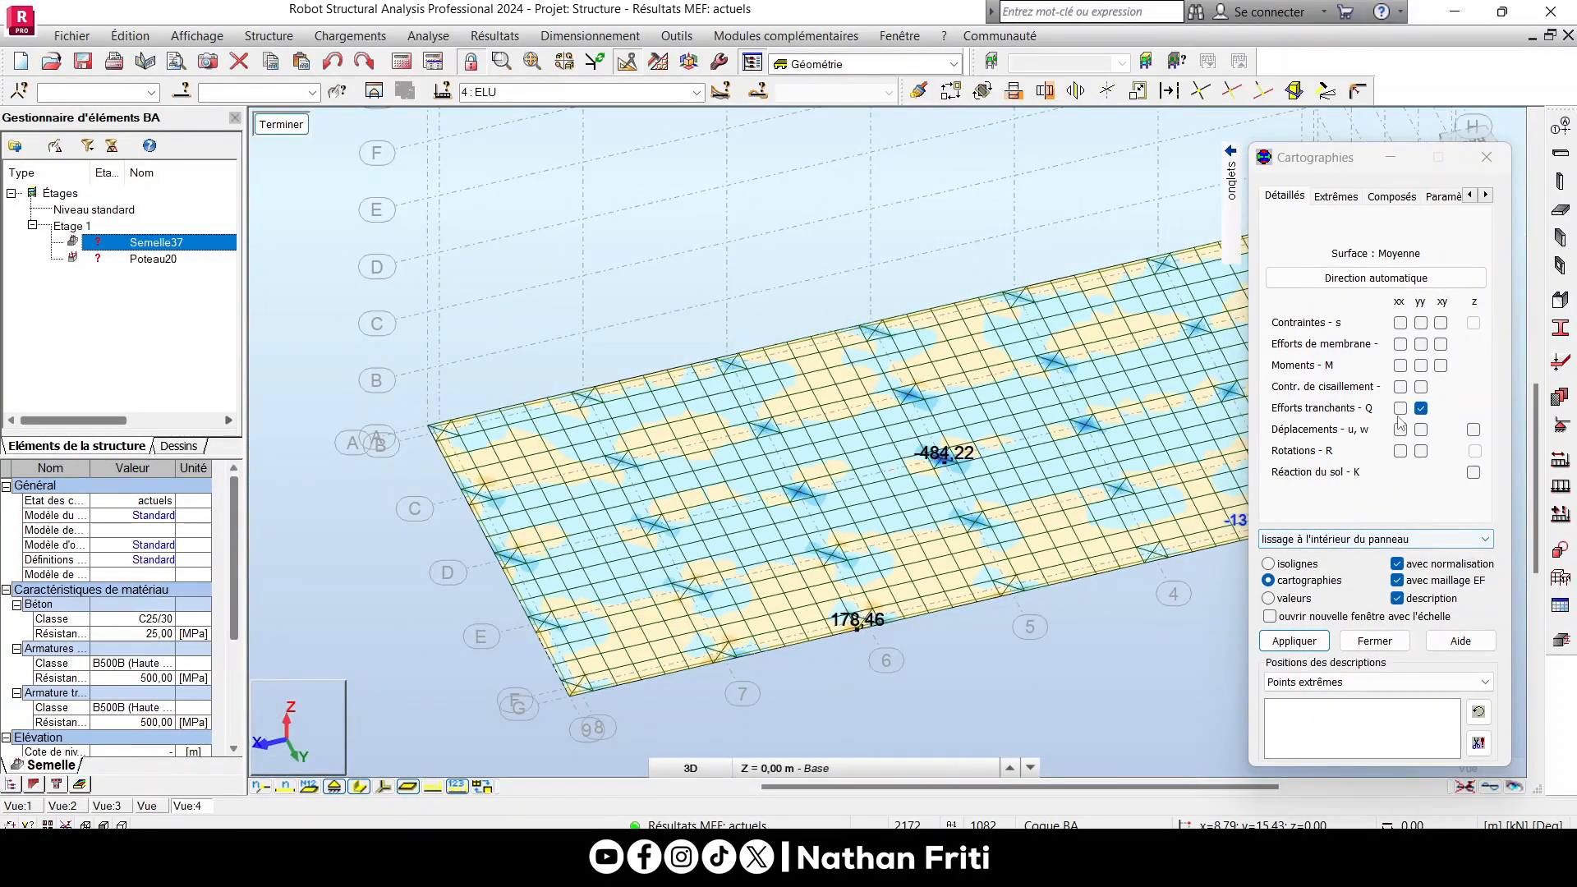
Remove the Efforts tranchants - Q yy map from the slab.
left_click(1420, 408)
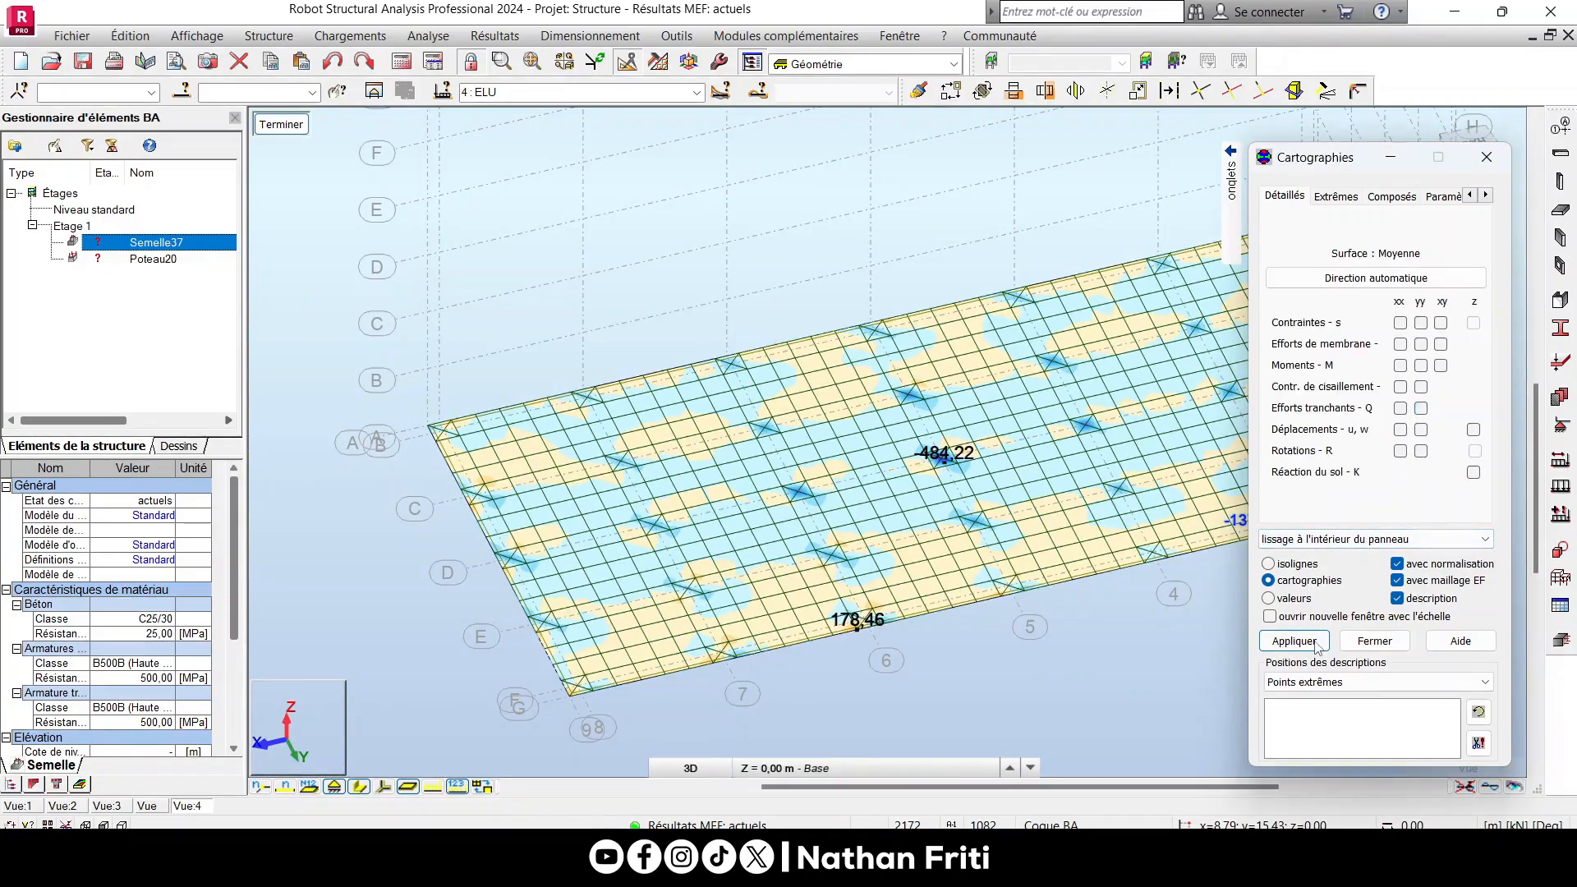
left_click(1317, 641)
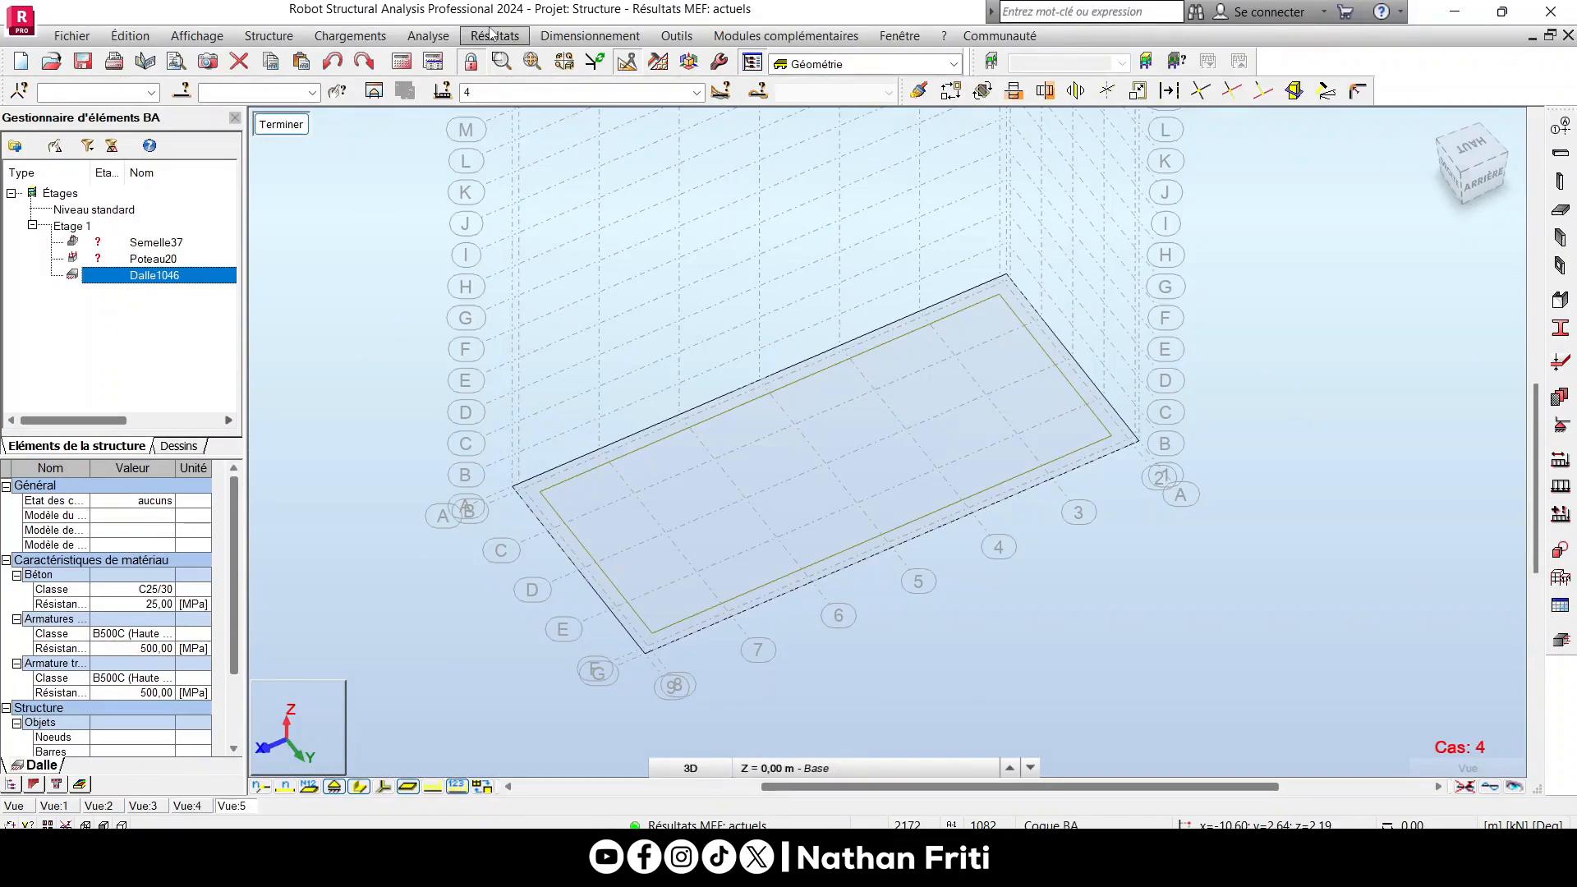
Open the regulatory parameters for slab and wall reinforcement and name a new type Radier BA, based on Plancher BA.
left_click(579, 35)
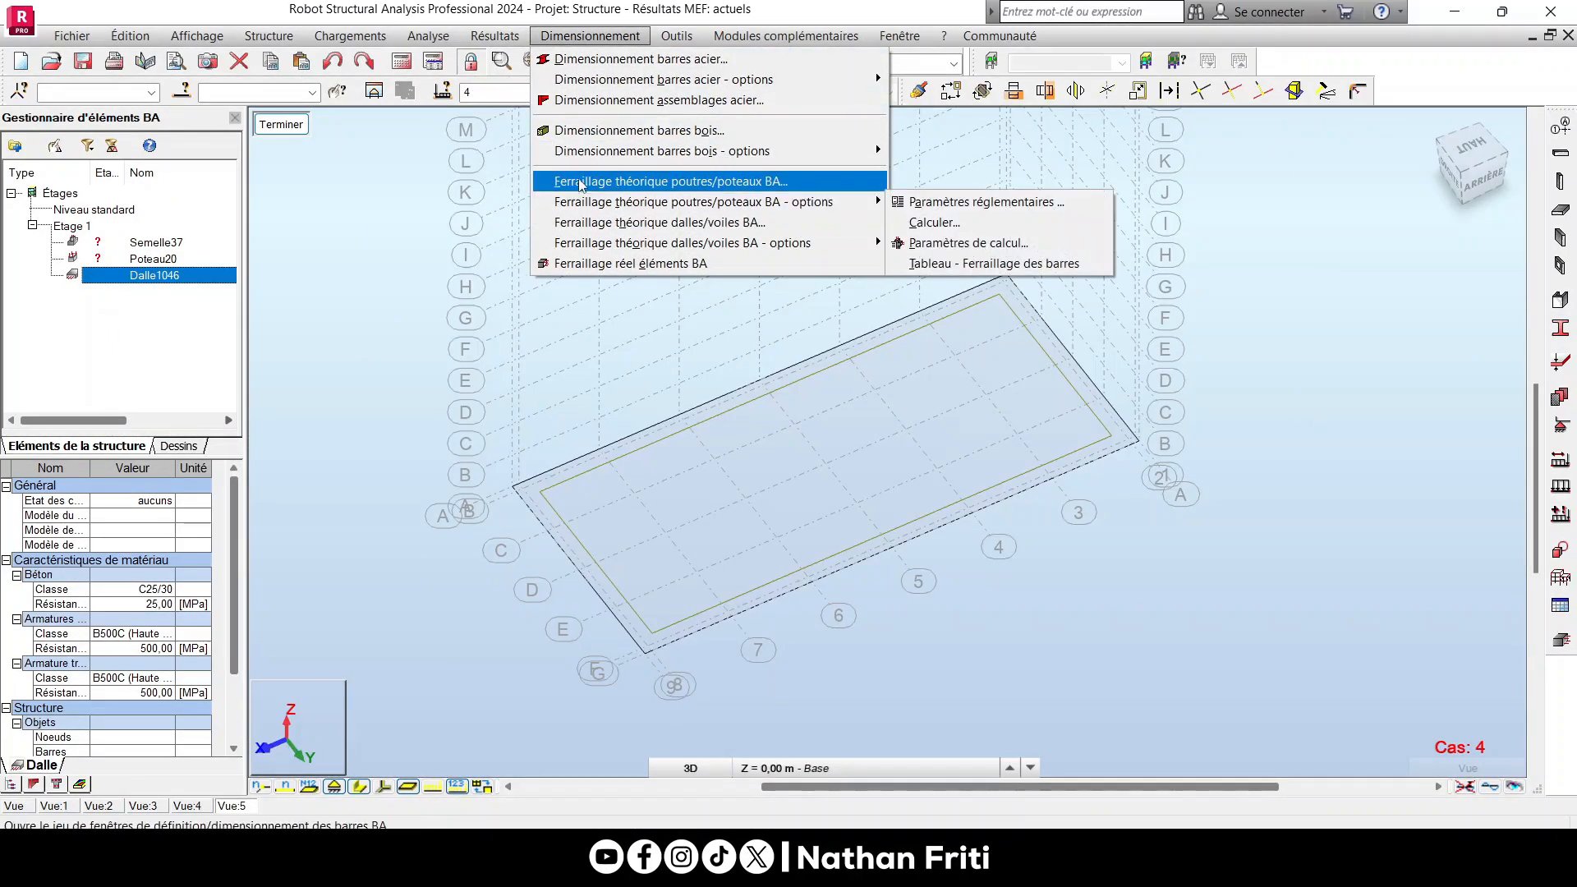
mouse_move(787, 243)
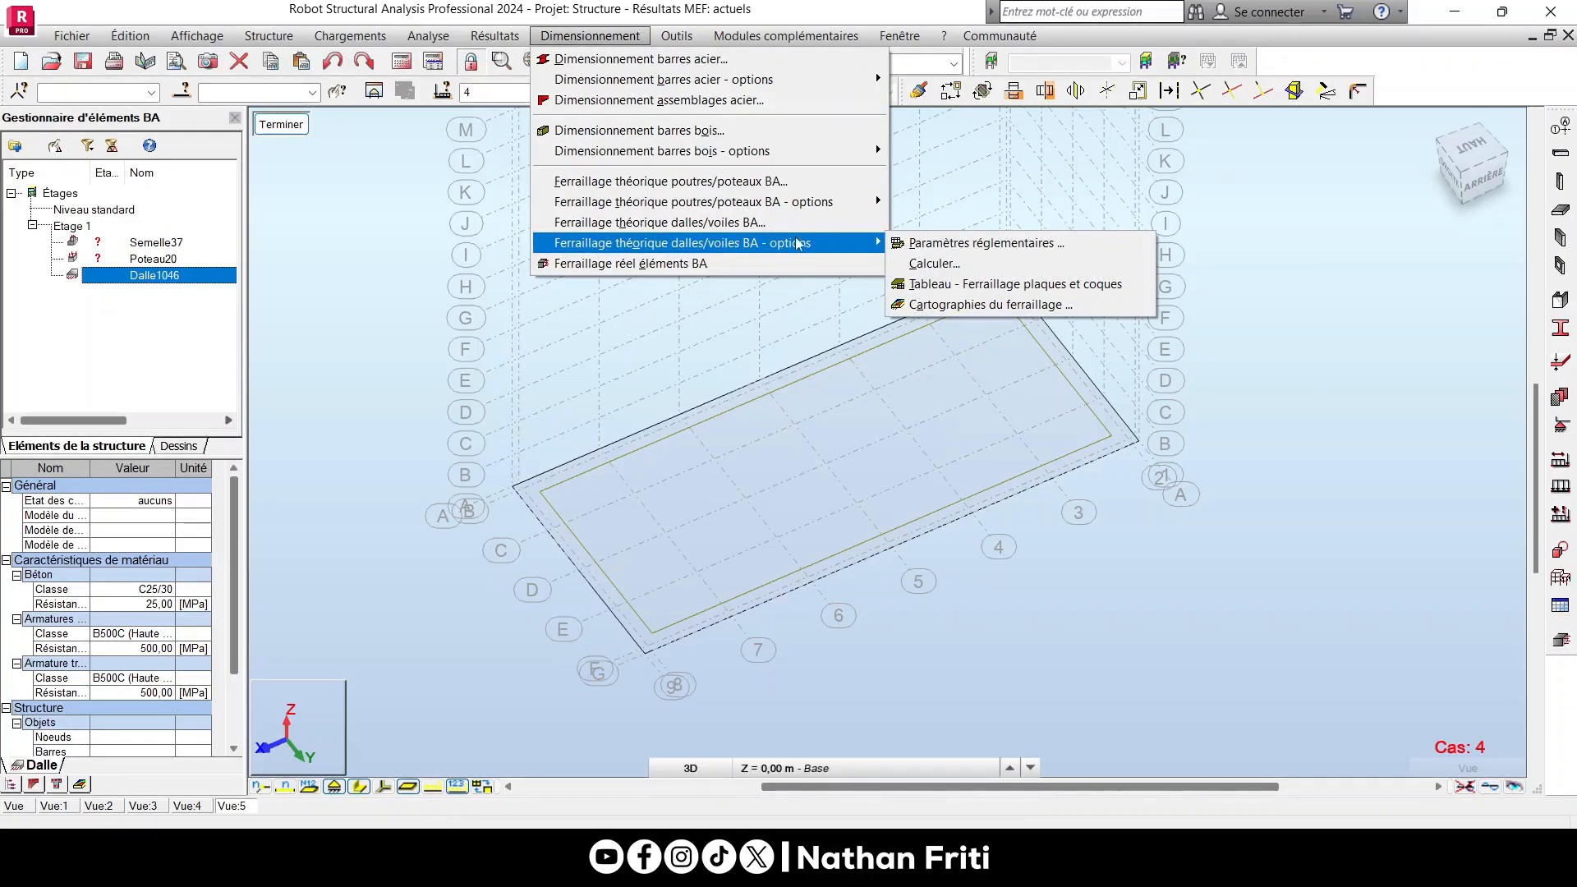
left_click(955, 245)
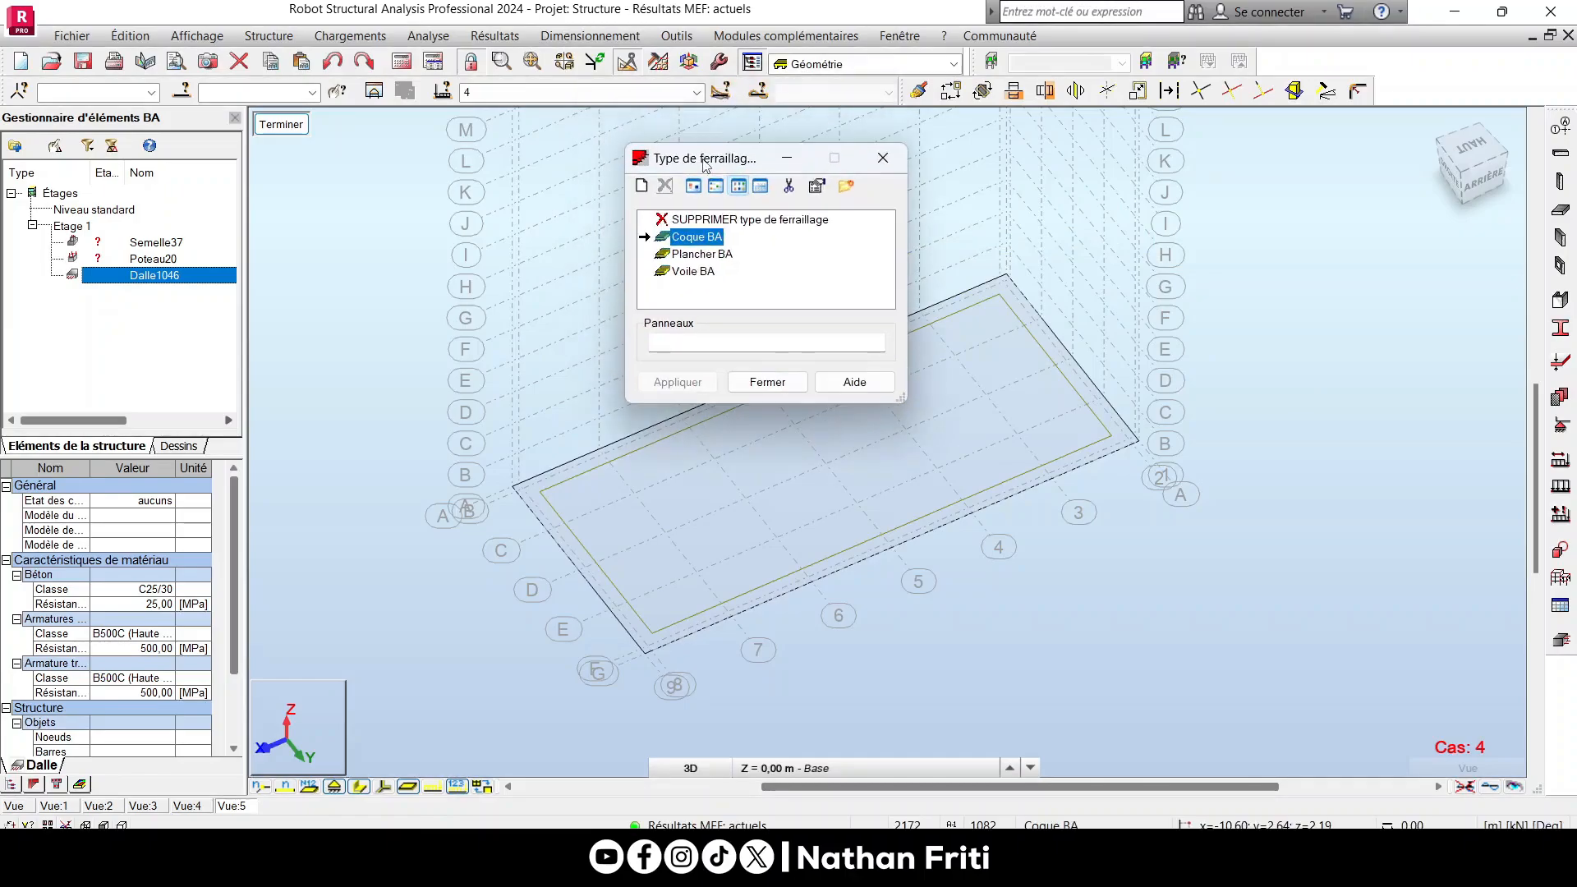
left_click(700, 255)
double_click(700, 255)
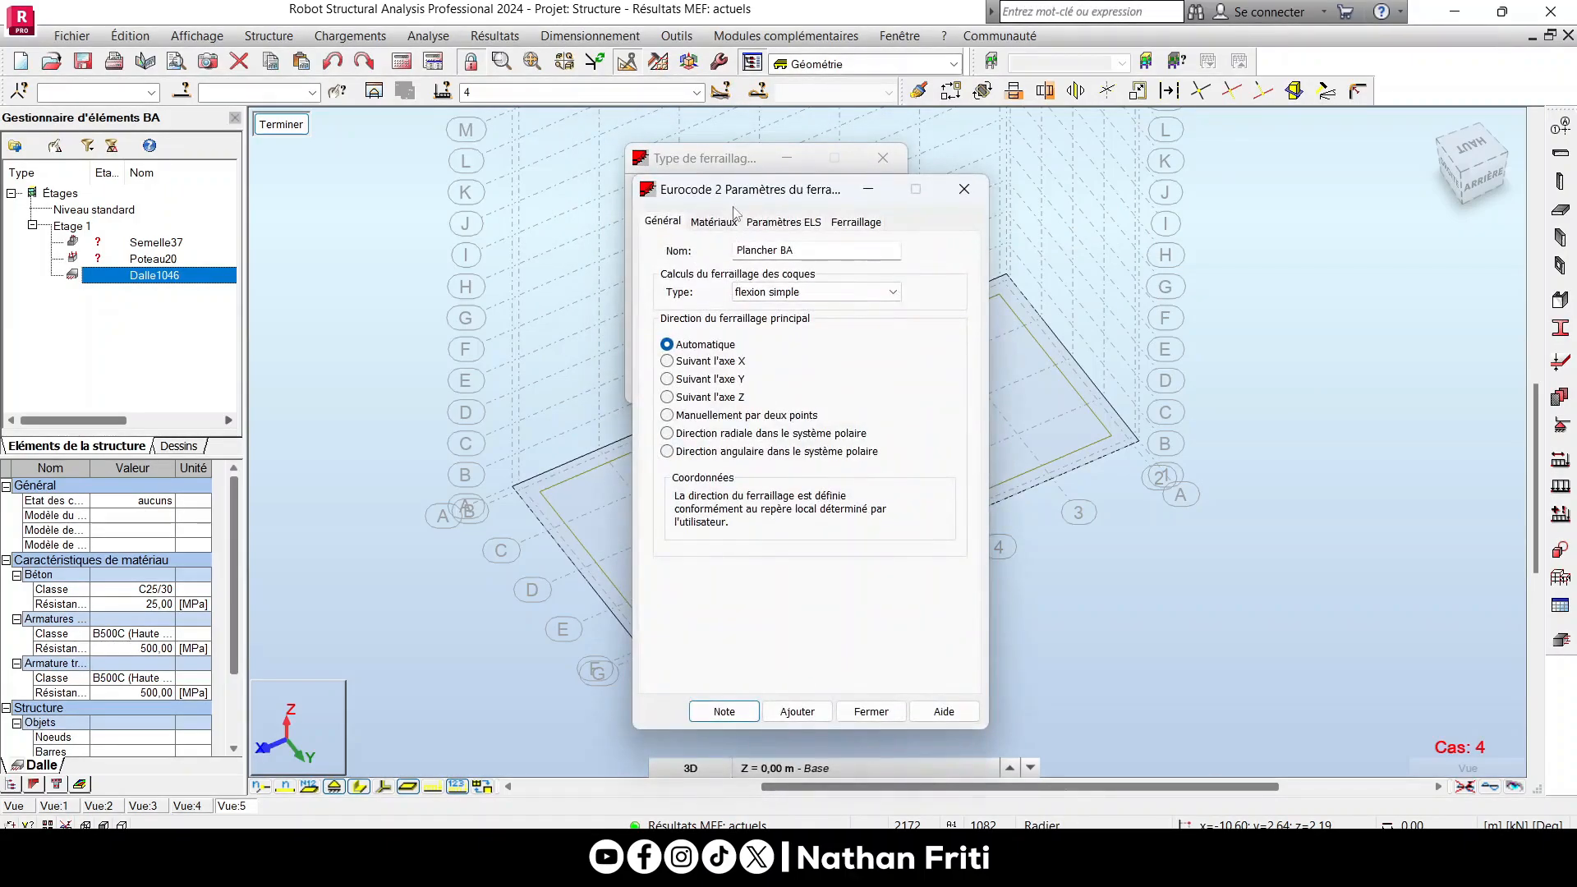
left_click_drag(725, 187, 744, 194)
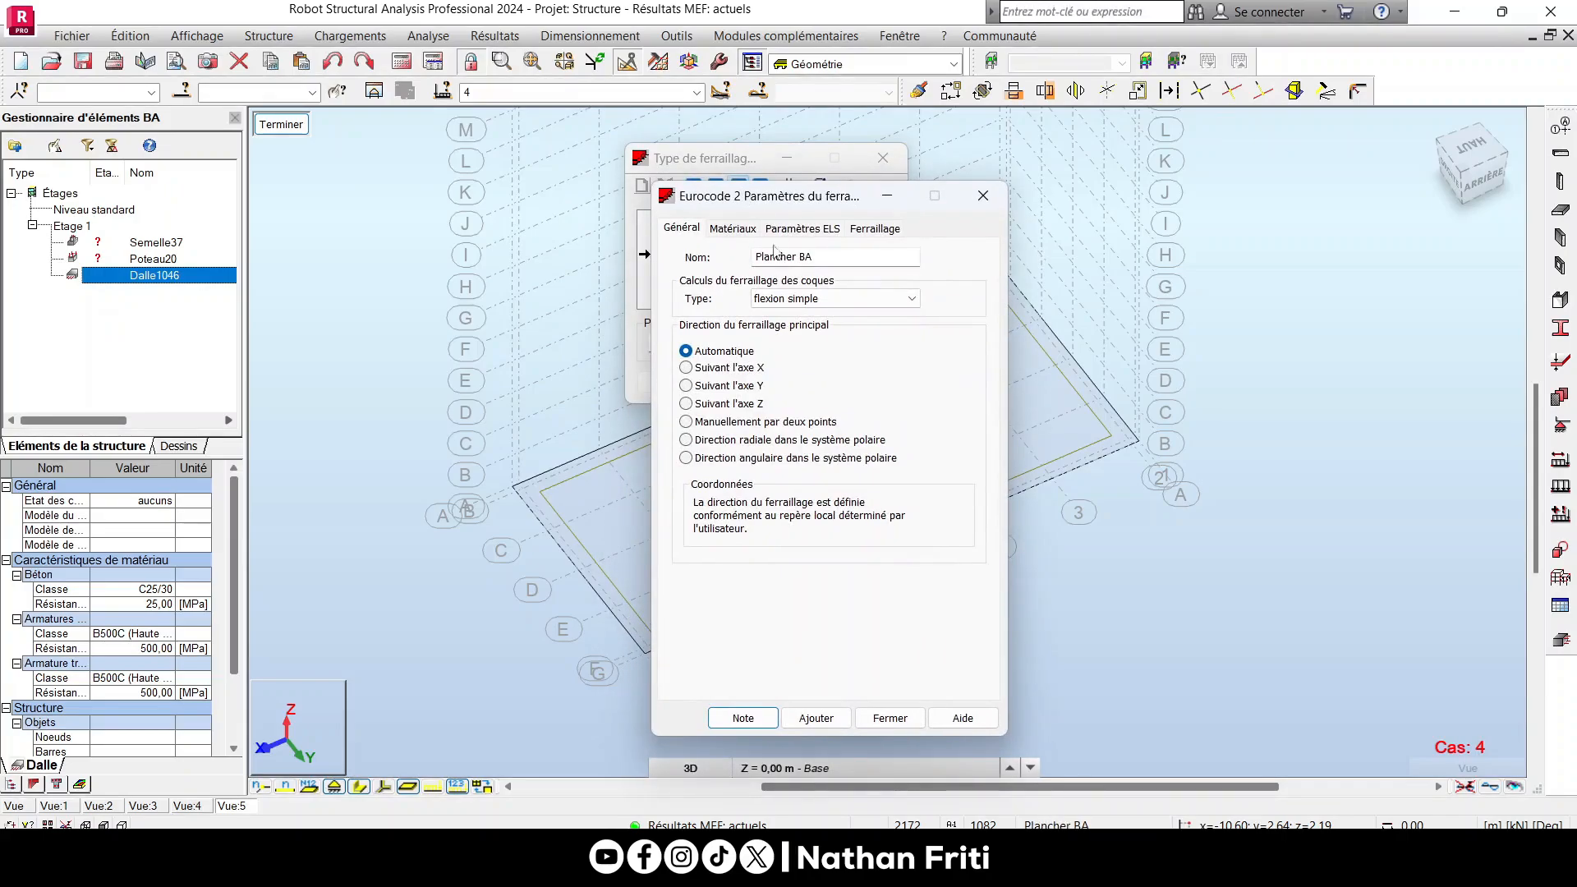
left_click(808, 255)
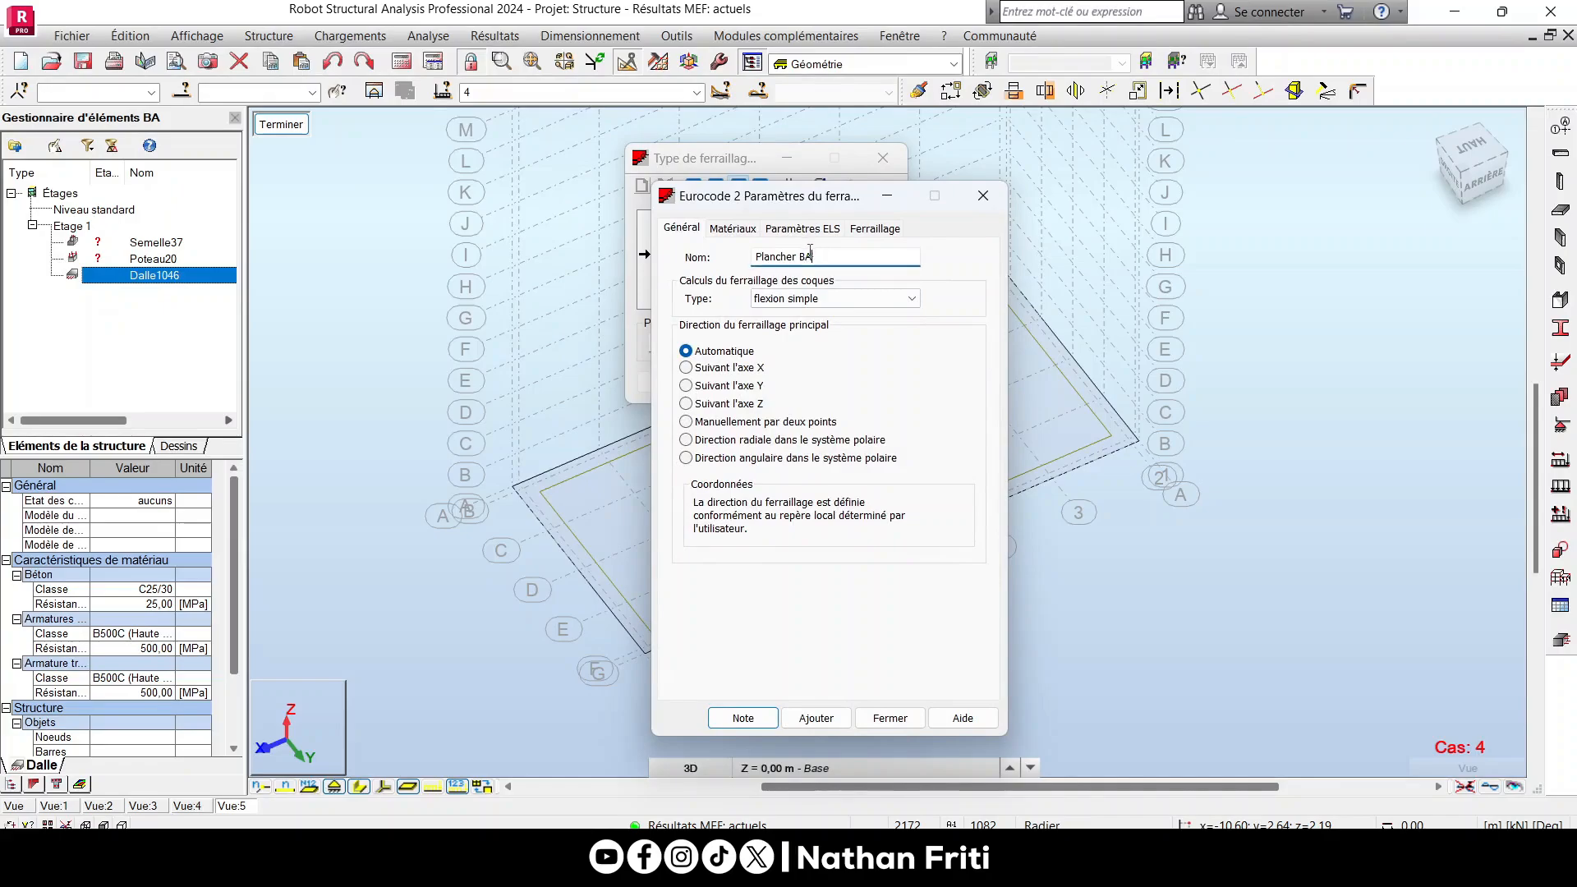
left_click_drag(796, 257, 720, 261)
type("Radier")
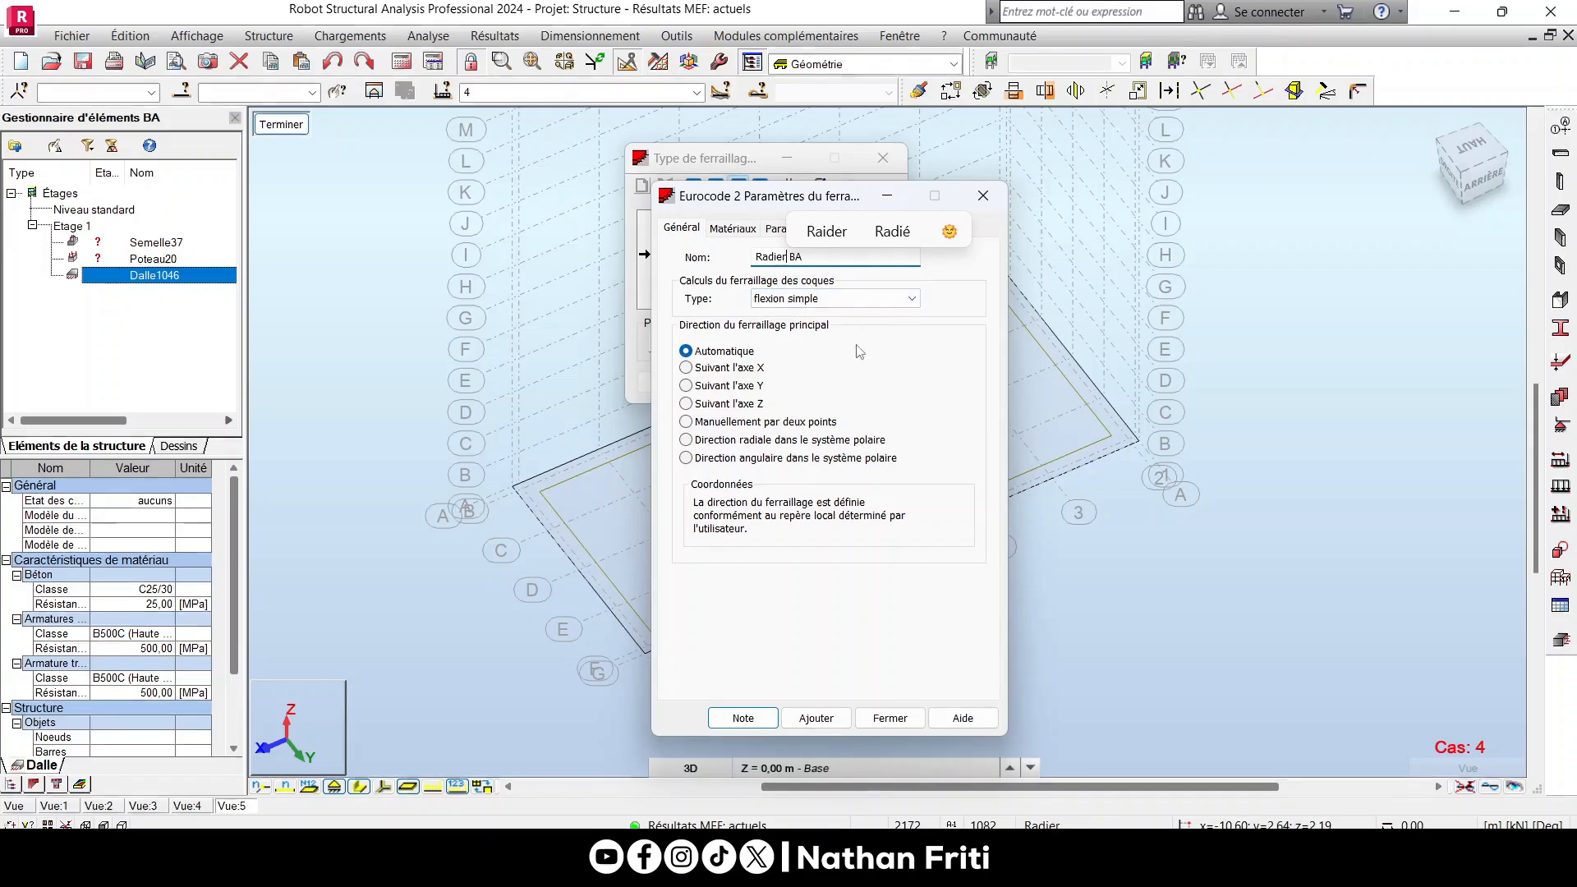
Set the structure class and steel class for Radier BA, keeping the concrete as in the structure model.
left_click(723, 230)
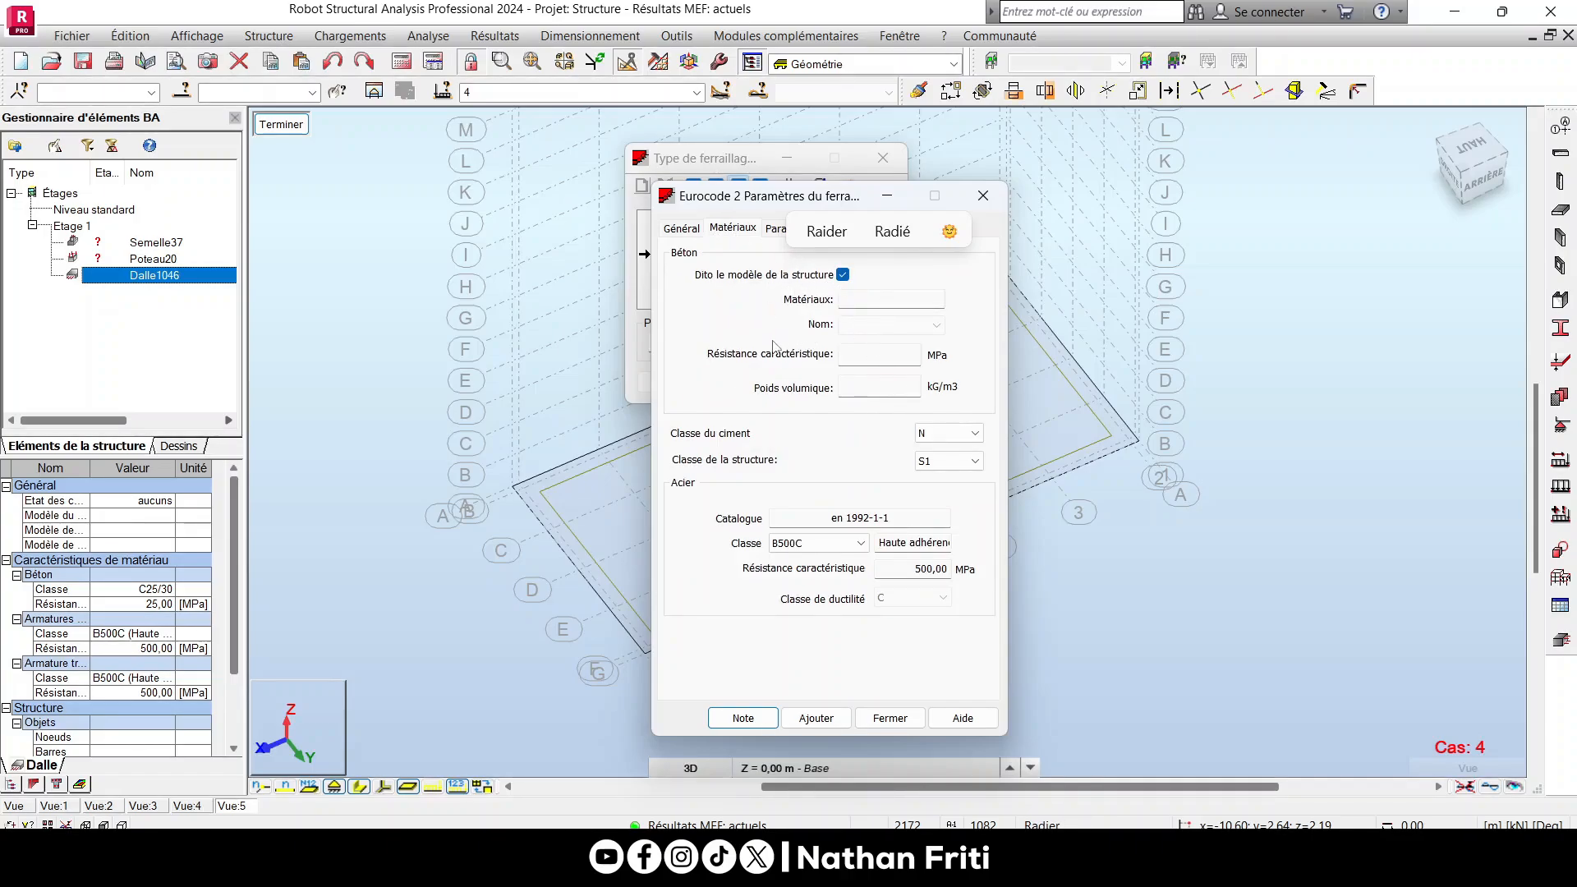
left_click(843, 273)
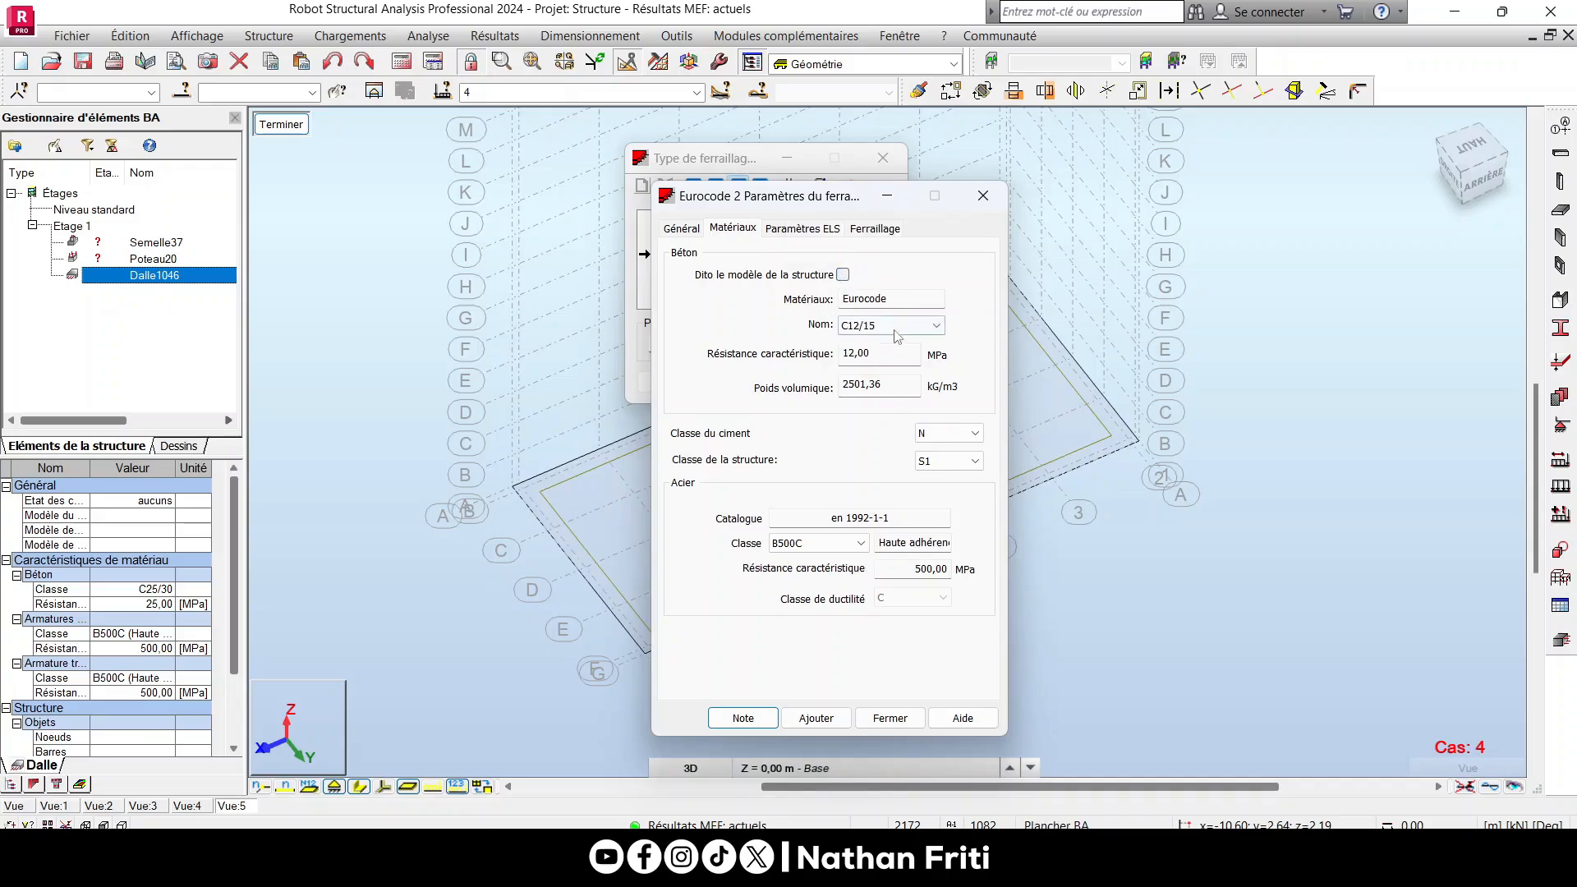
left_click(842, 274)
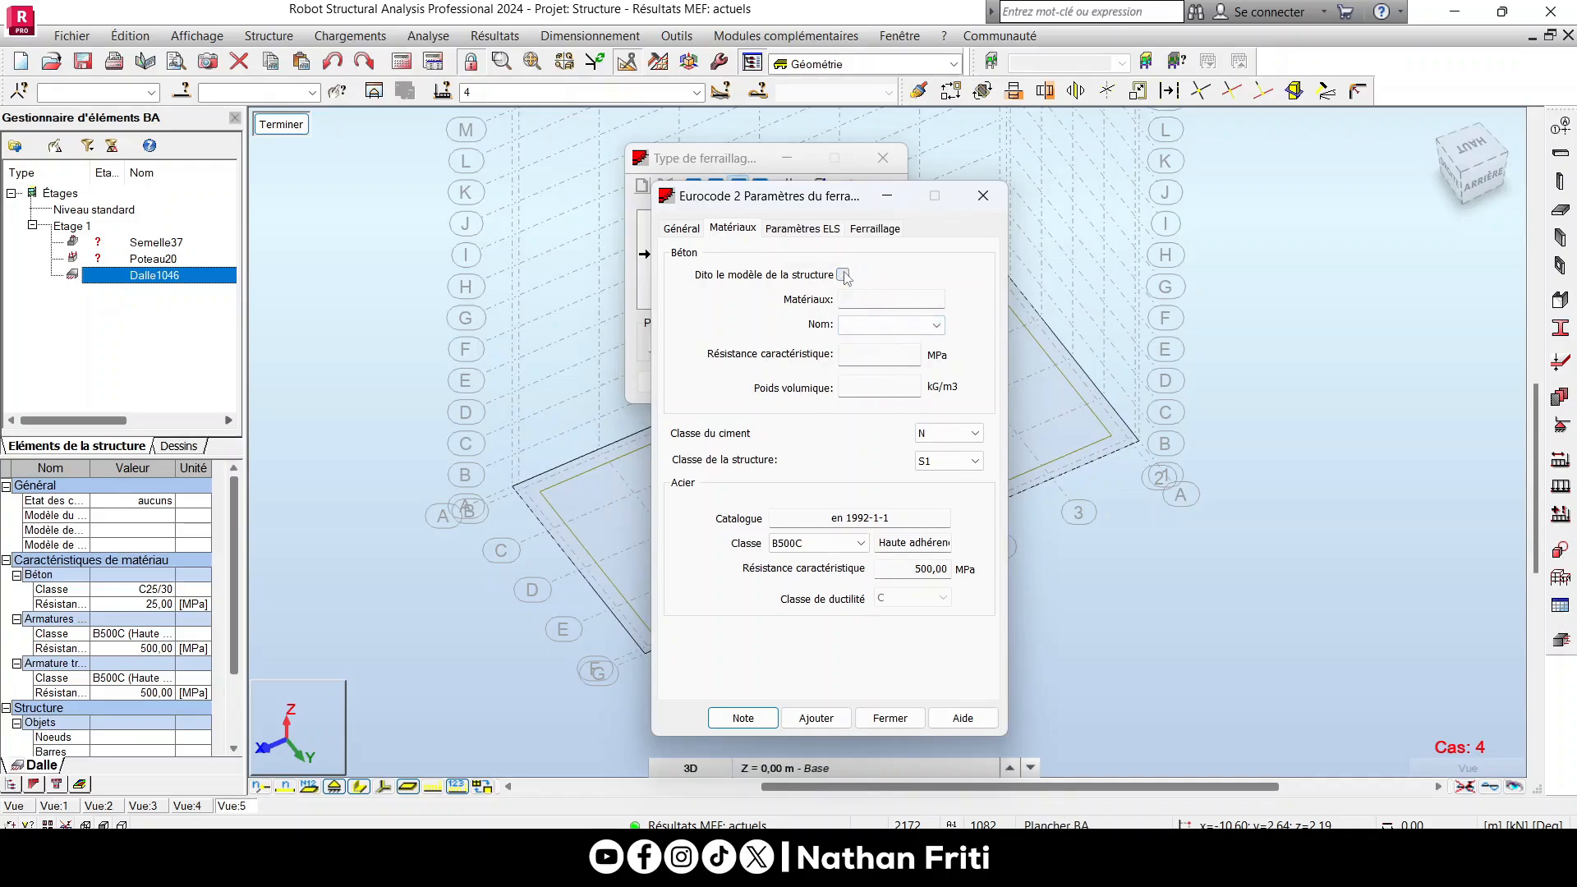
left_click(935, 436)
left_click(935, 438)
left_click(935, 461)
left_click(925, 505)
left_click(818, 543)
left_click(795, 587)
In the ELS parameters, enable reinforcement correction for deflection, set both exposure classes to XC1 and the relative humidity to 45 %.
left_click(778, 230)
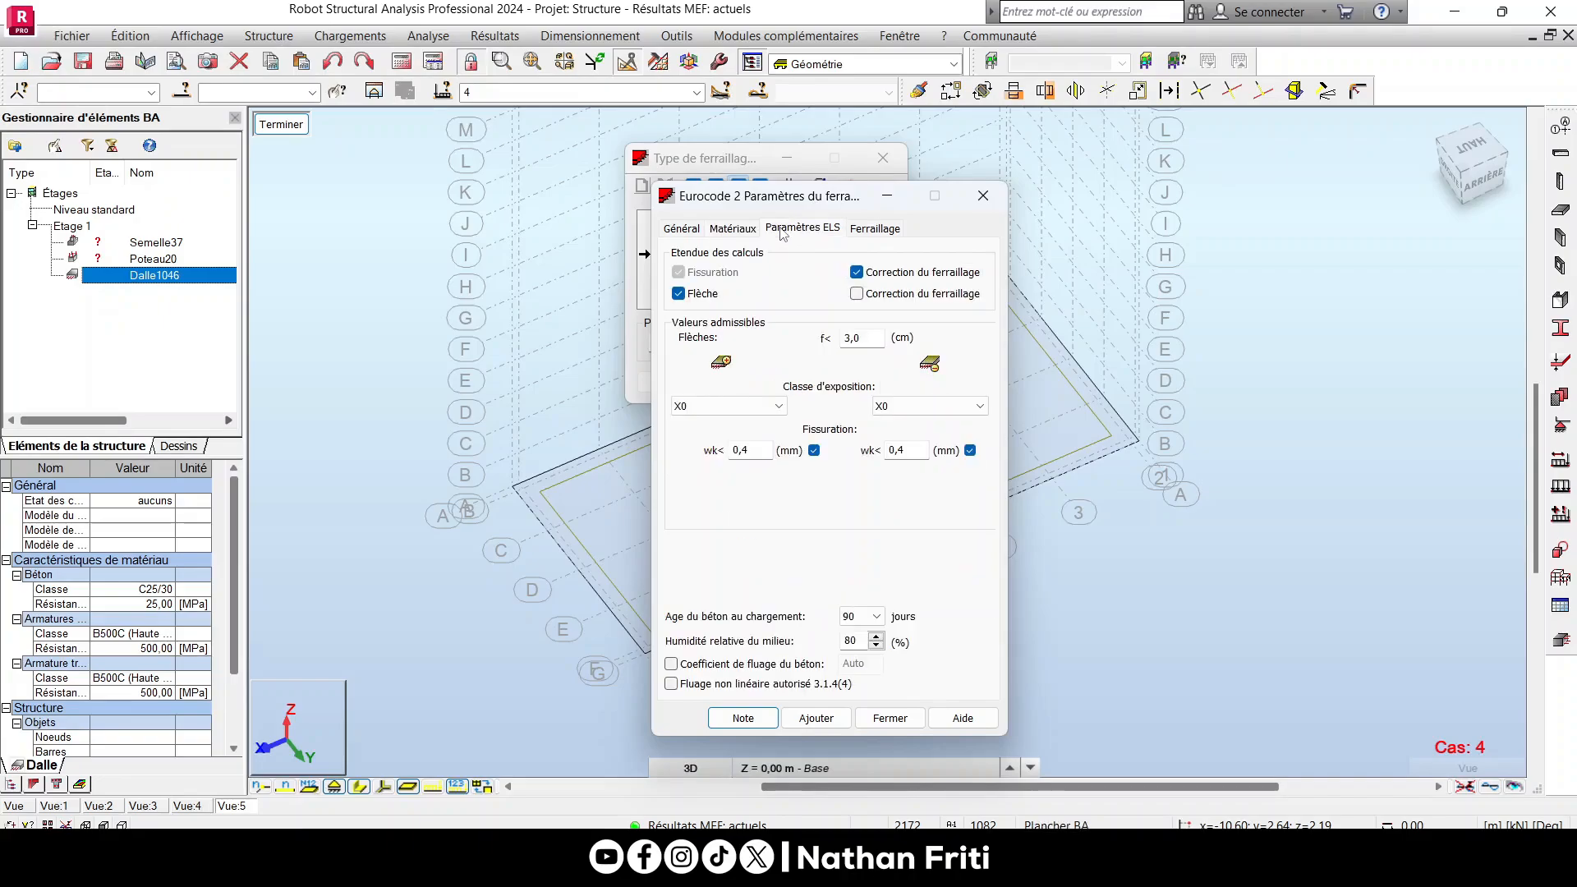
left_click(856, 294)
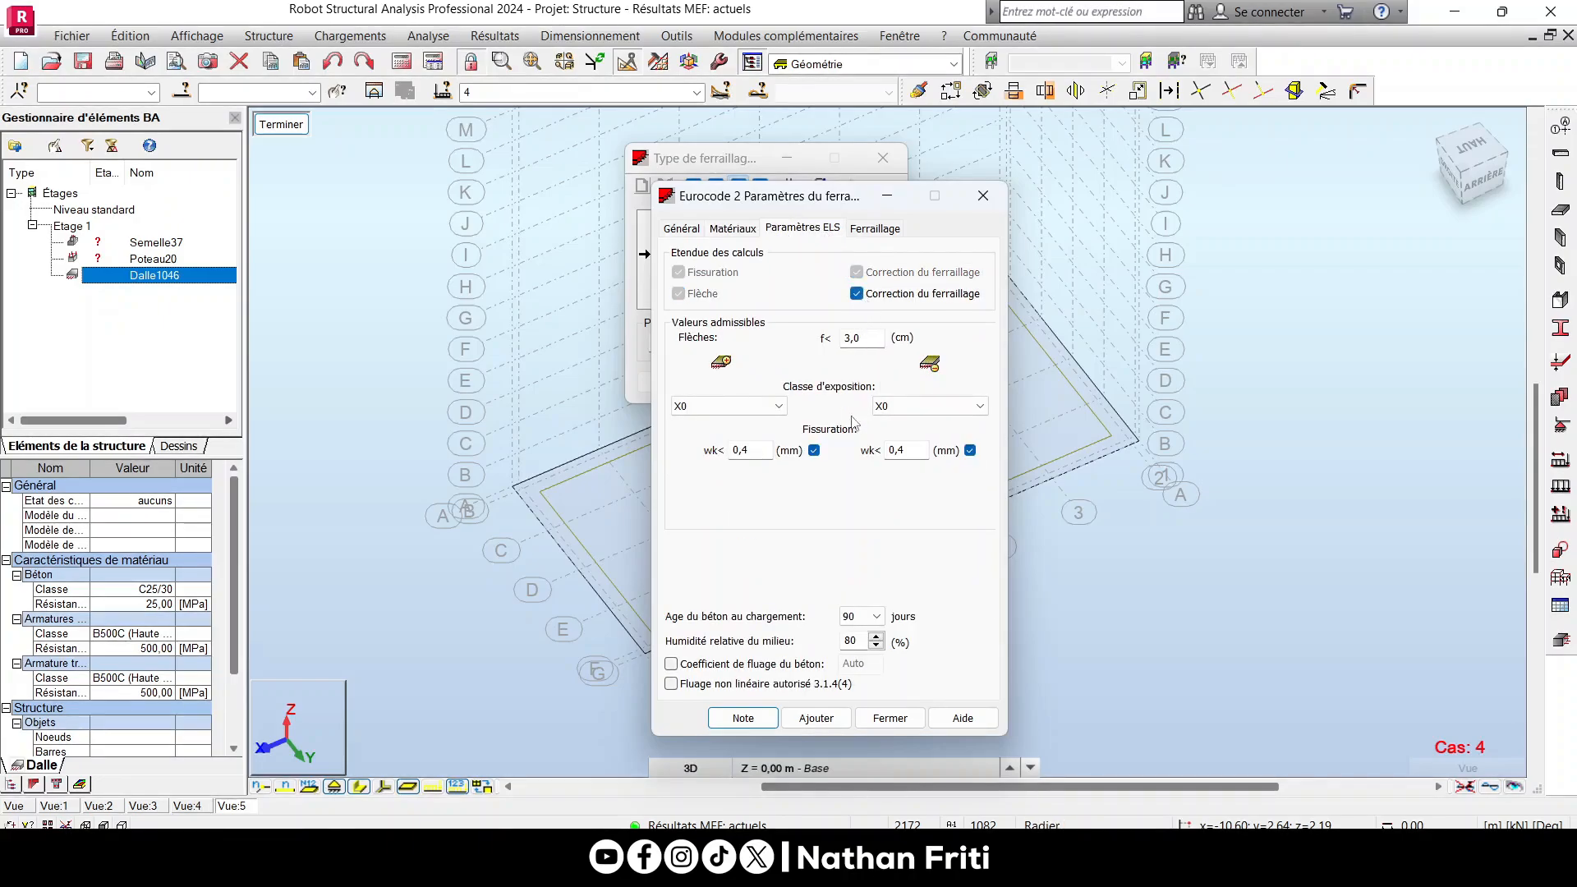
left_click(740, 408)
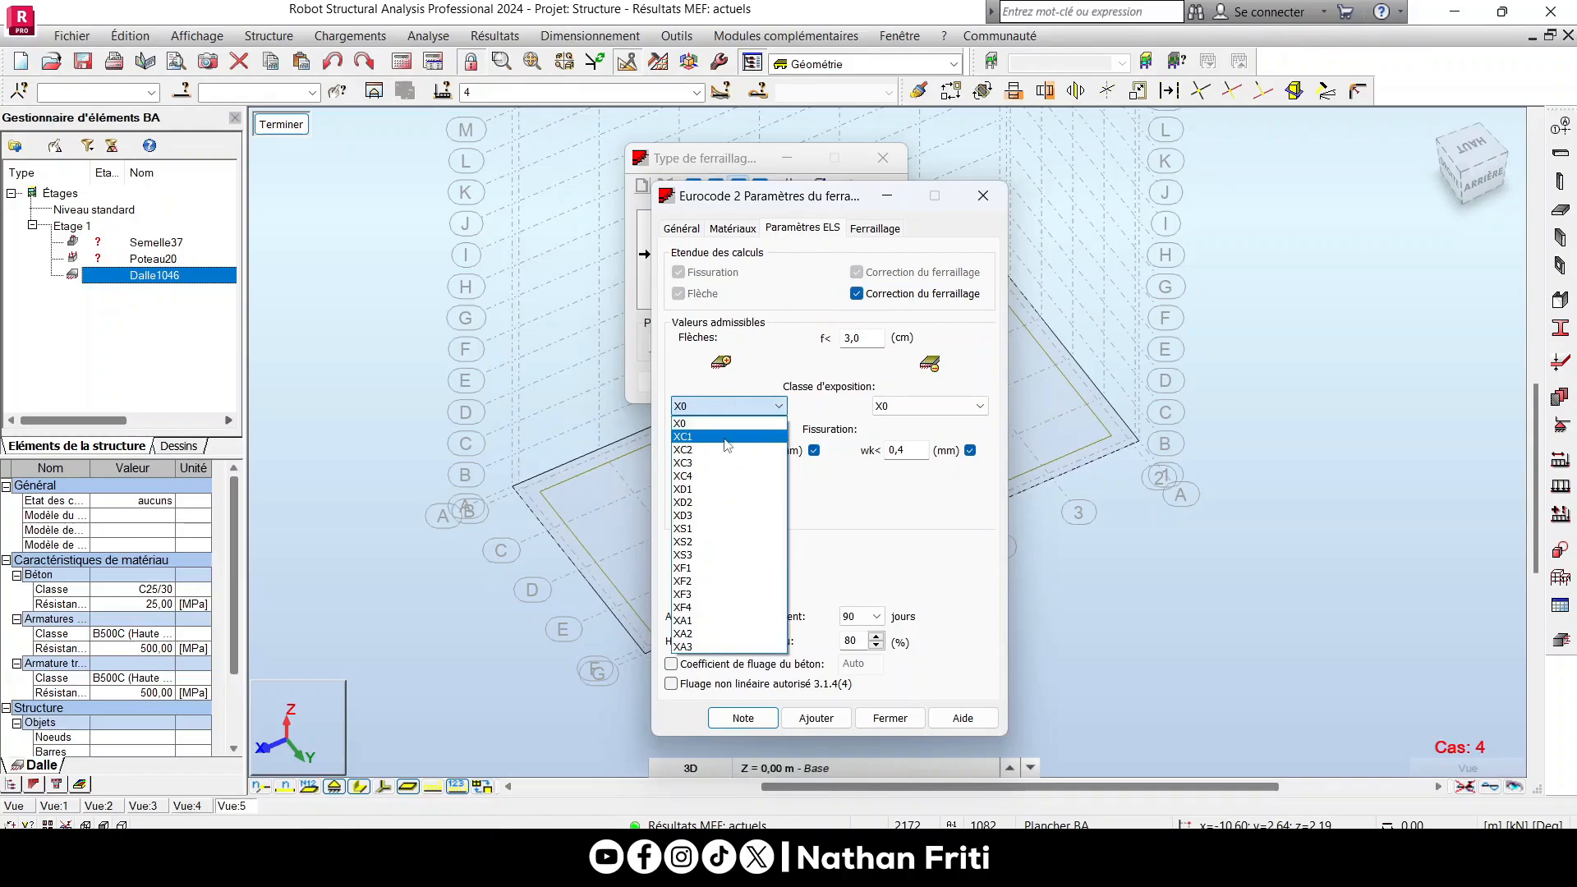
left_click(721, 437)
left_click(907, 406)
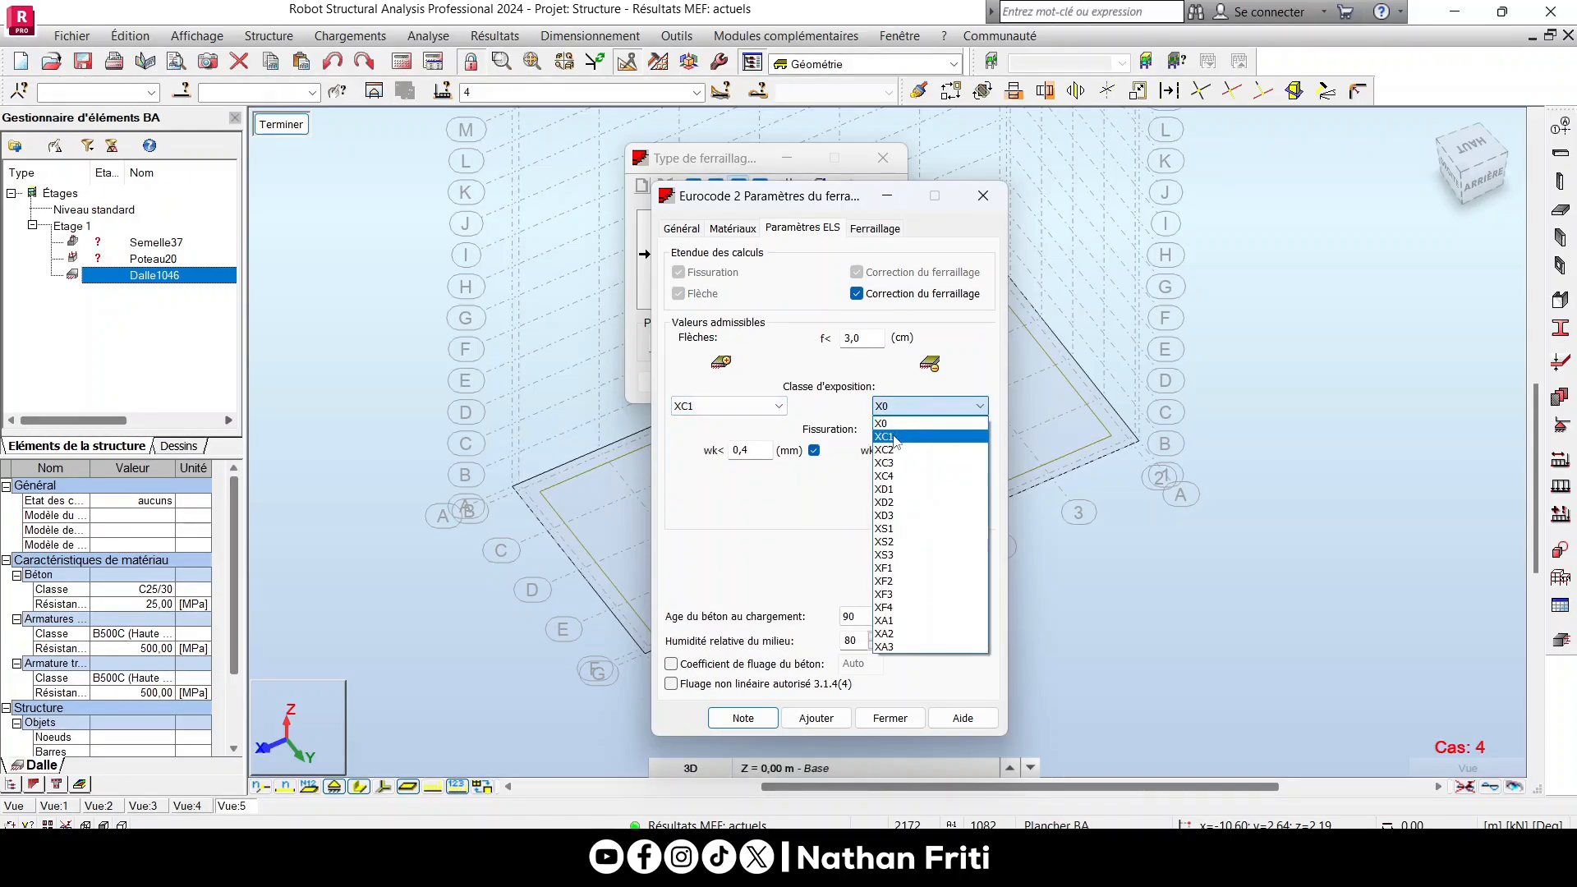
left_click(893, 437)
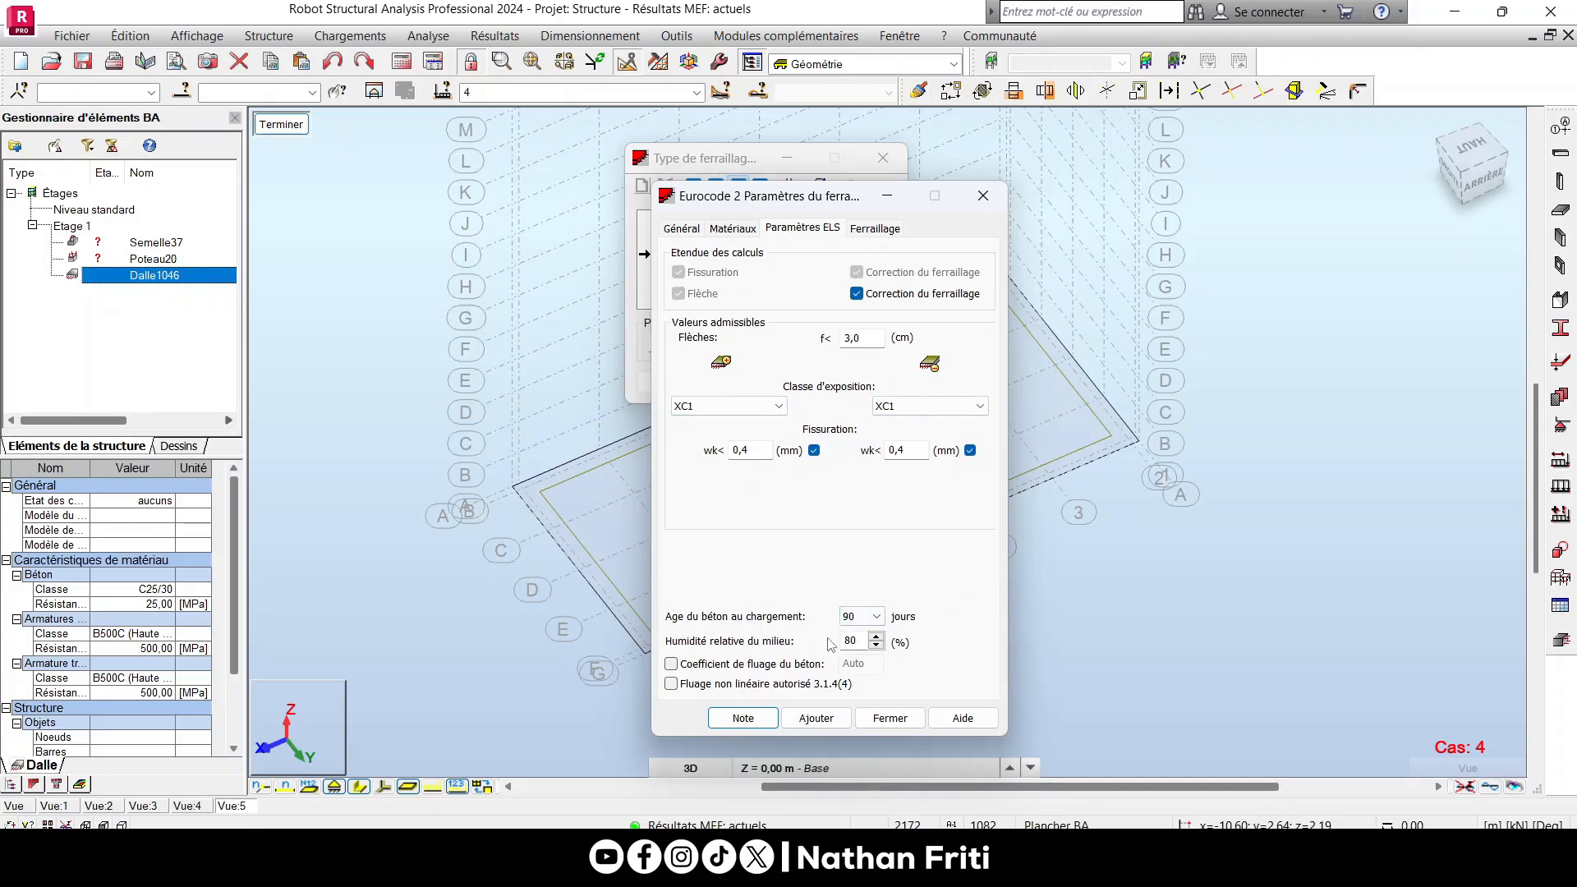
left_click_drag(842, 642, 896, 643)
type("45")
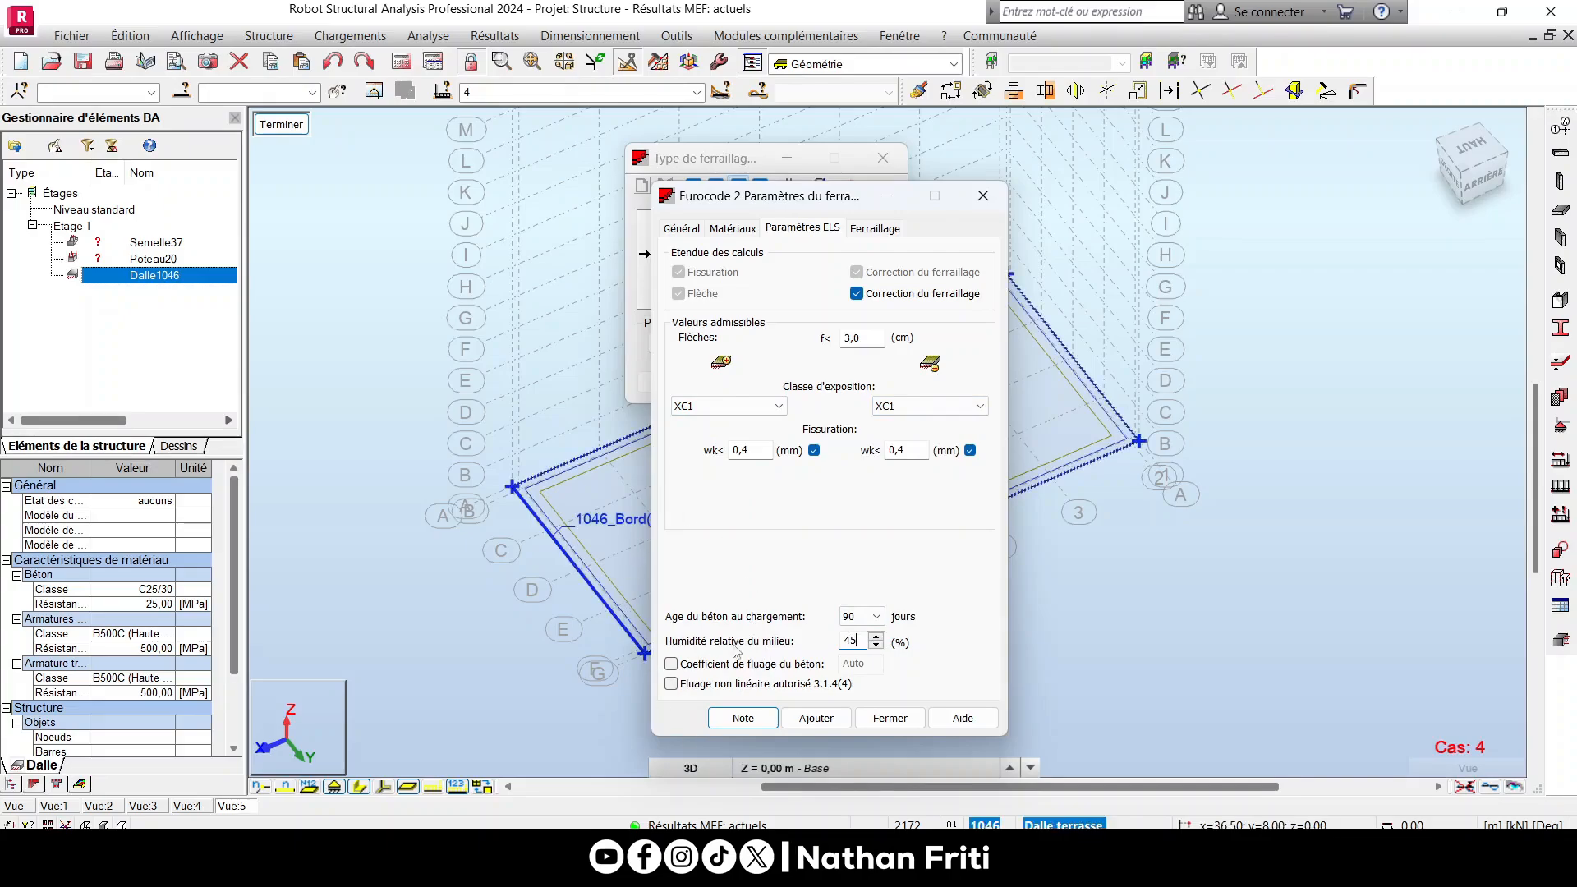
Keep the reinforcement in two directions and add the Radier BA type to the reinforcement type list.
left_click(876, 229)
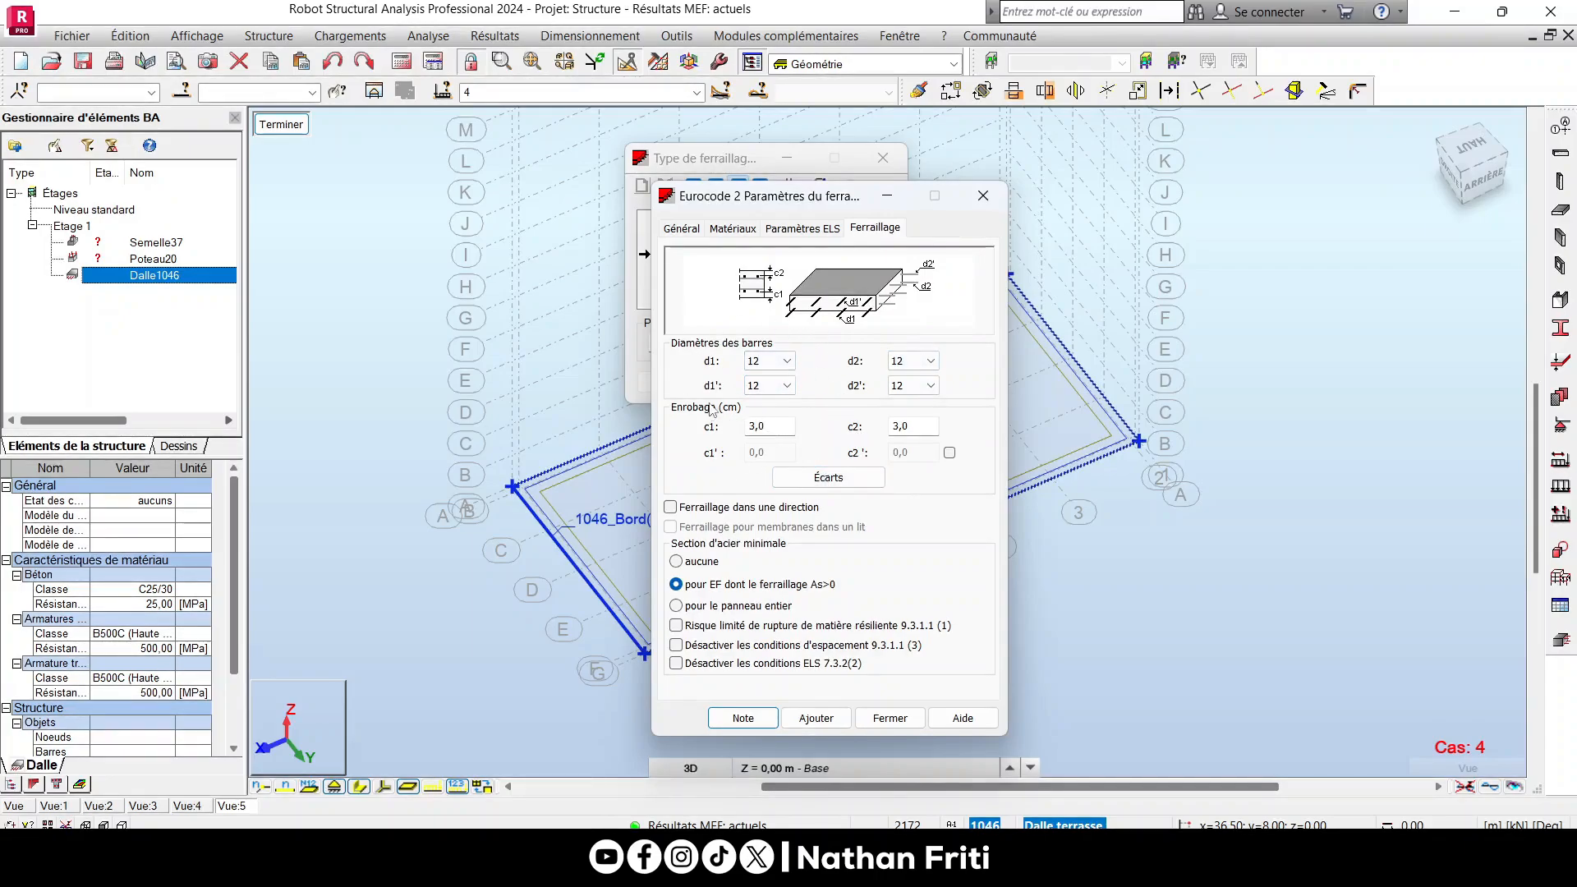
left_click(671, 508)
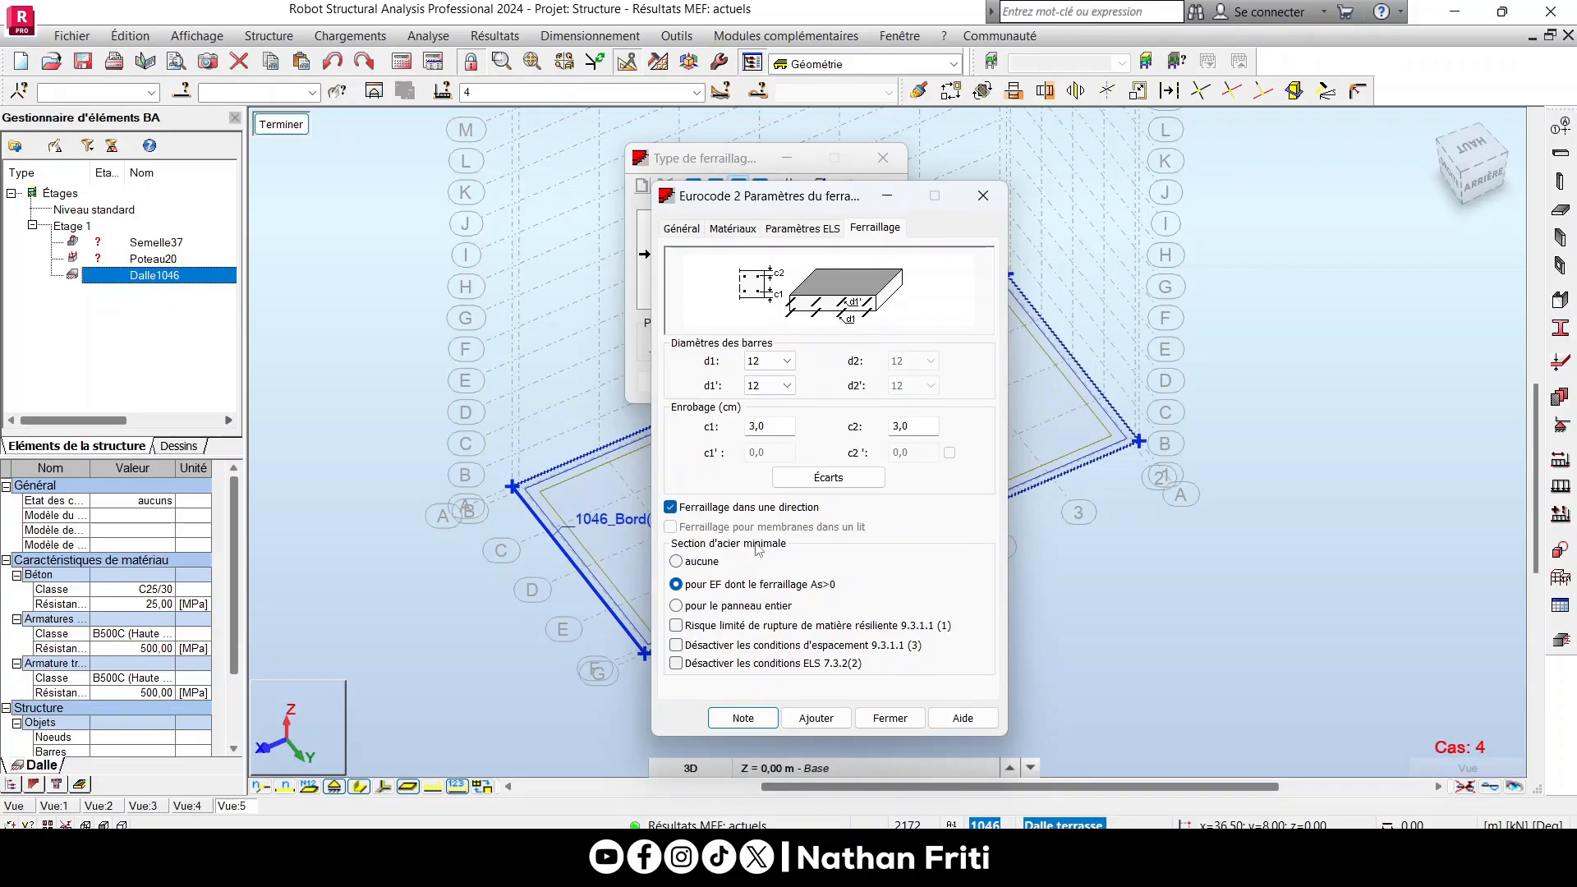
left_click(671, 508)
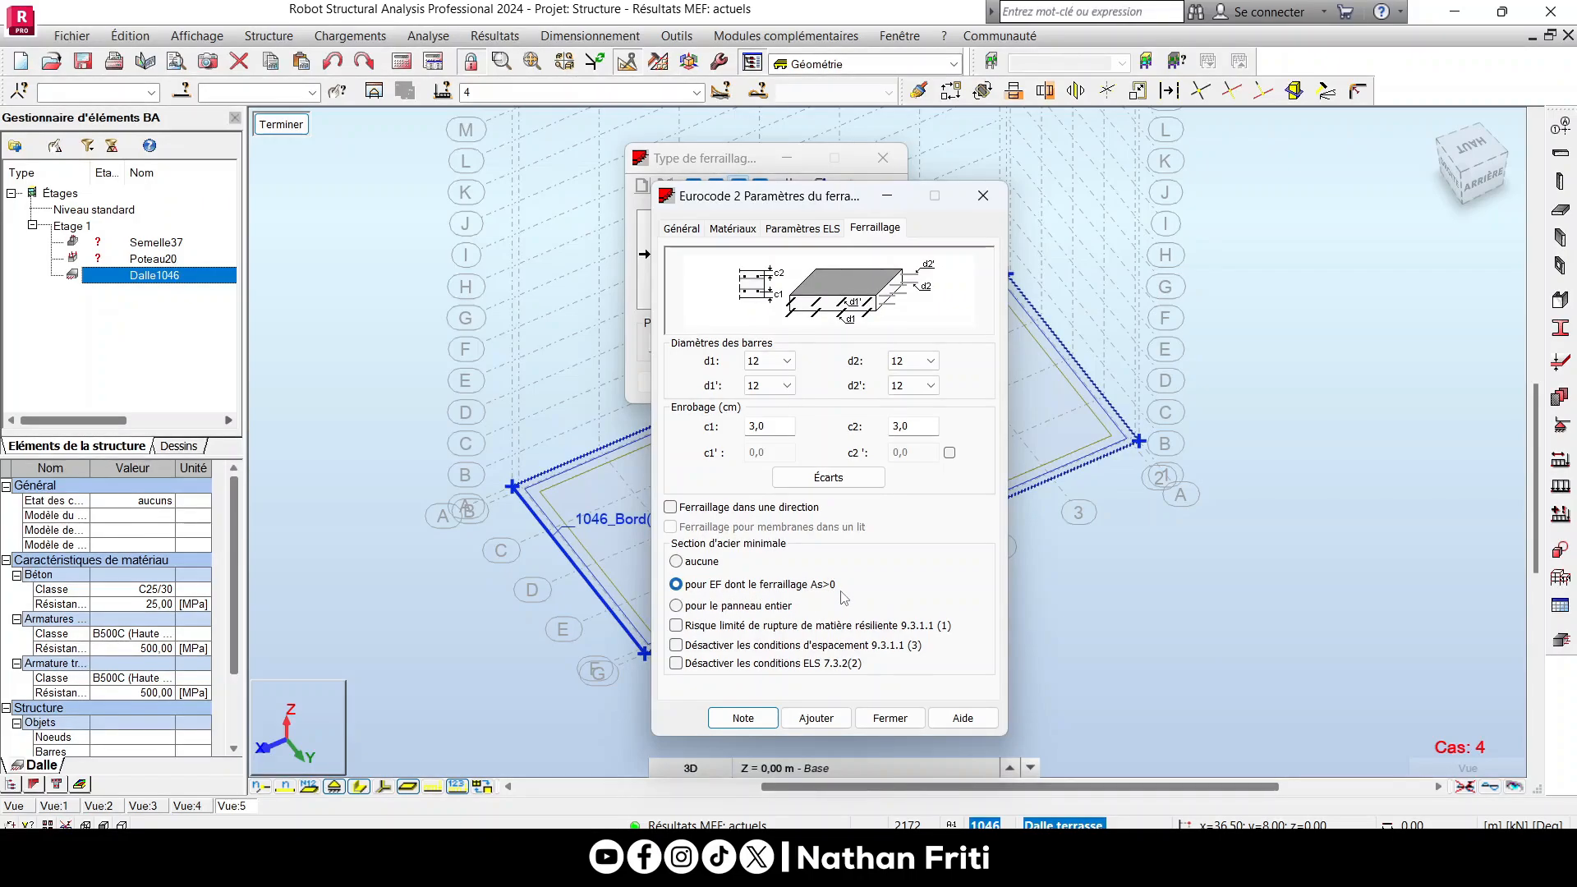
left_click(817, 717)
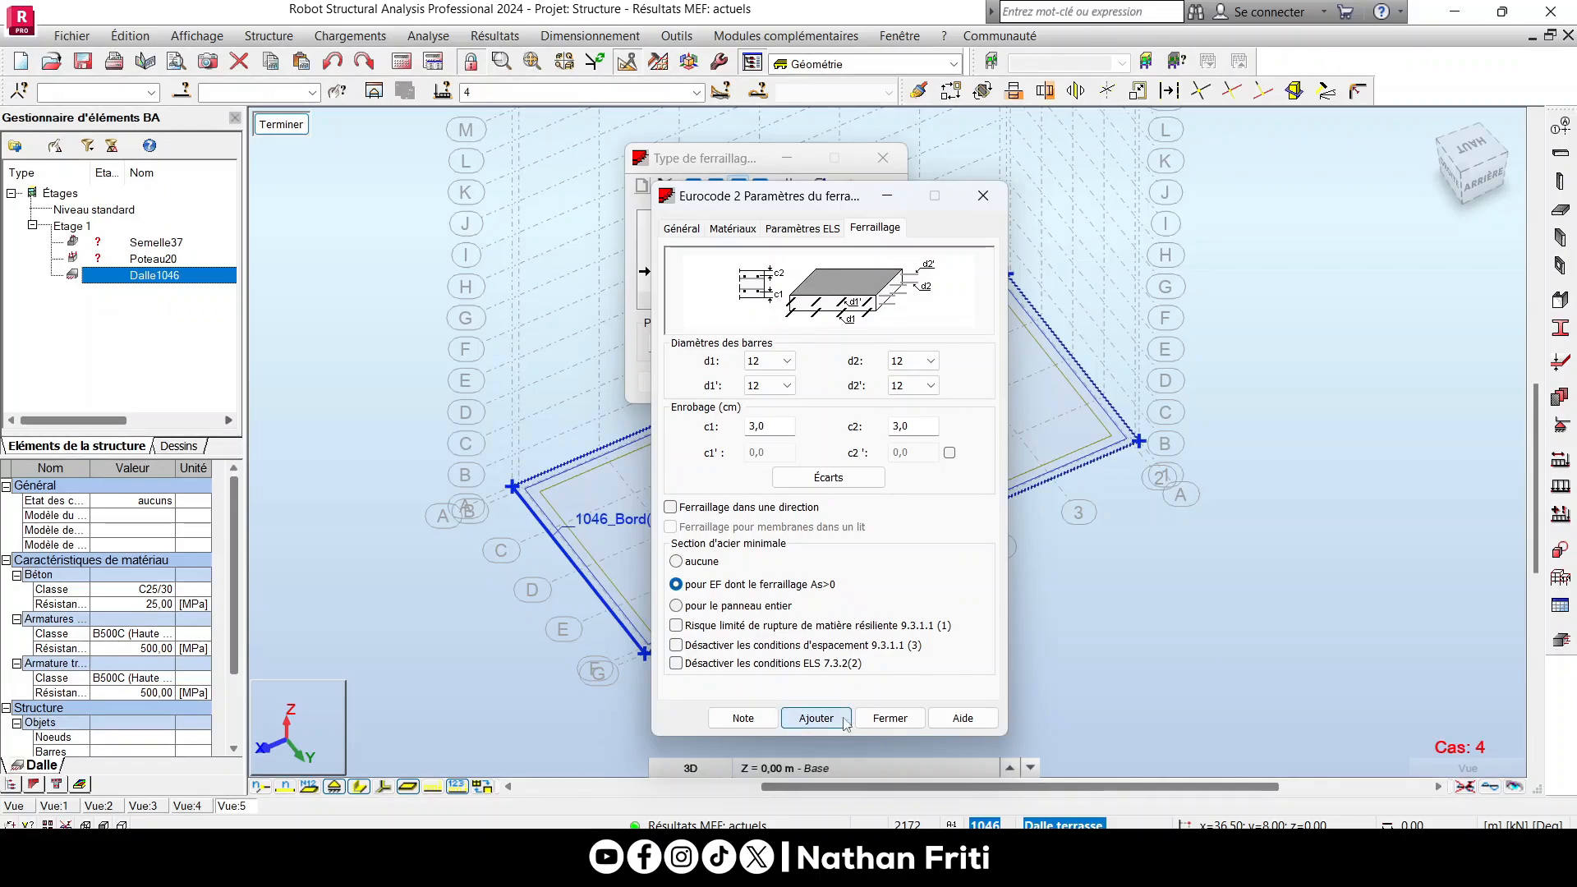
left_click(888, 718)
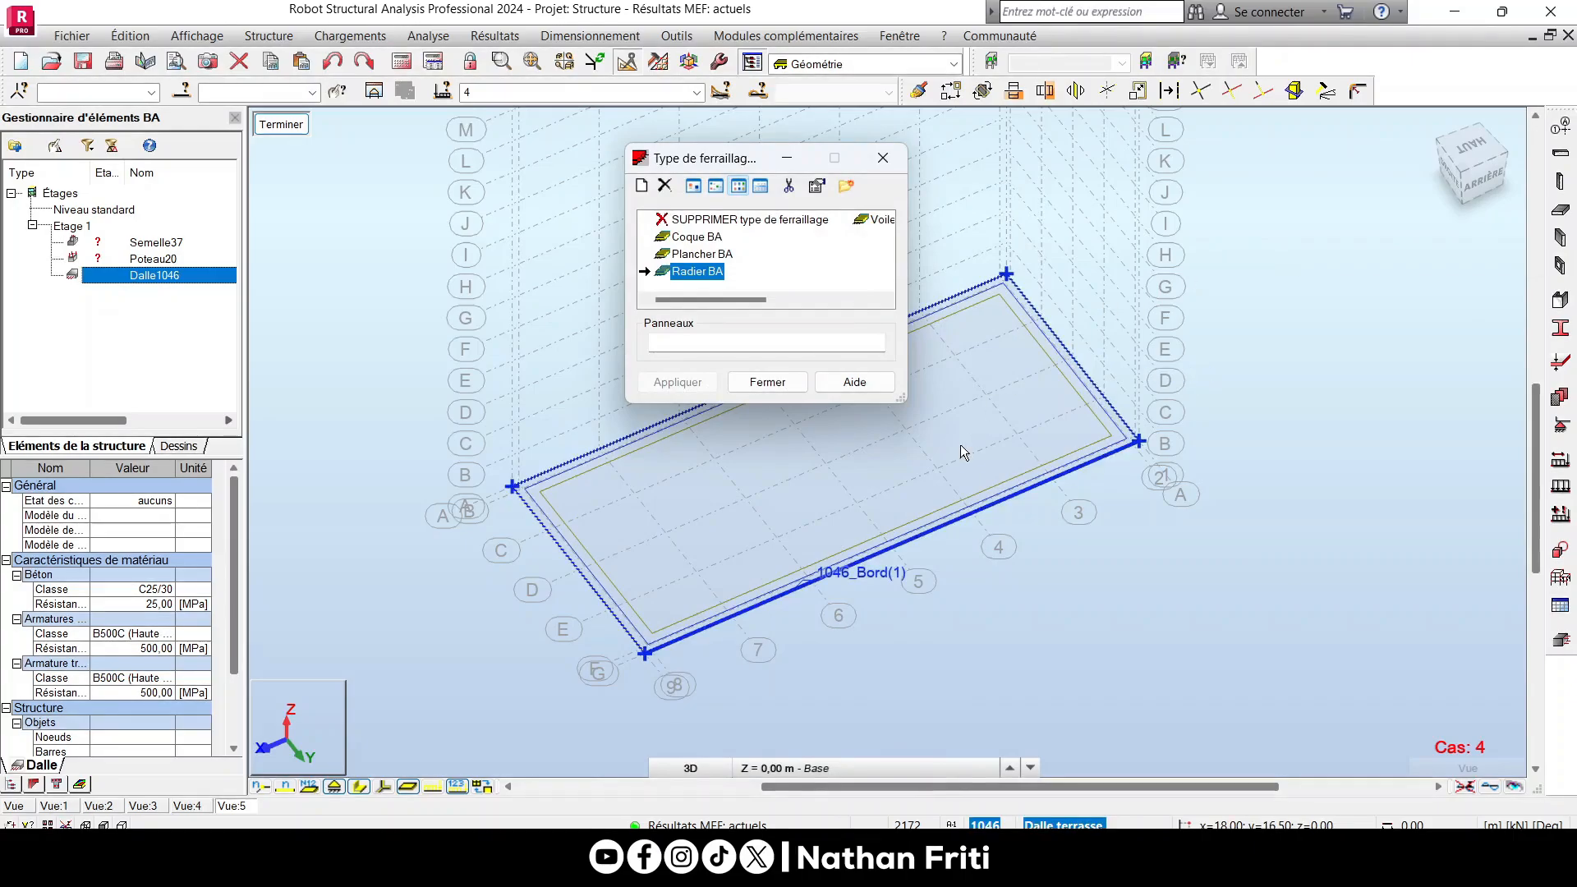
Assign the Radier BA reinforcement type to the raft panel 1046.
left_click(776, 534)
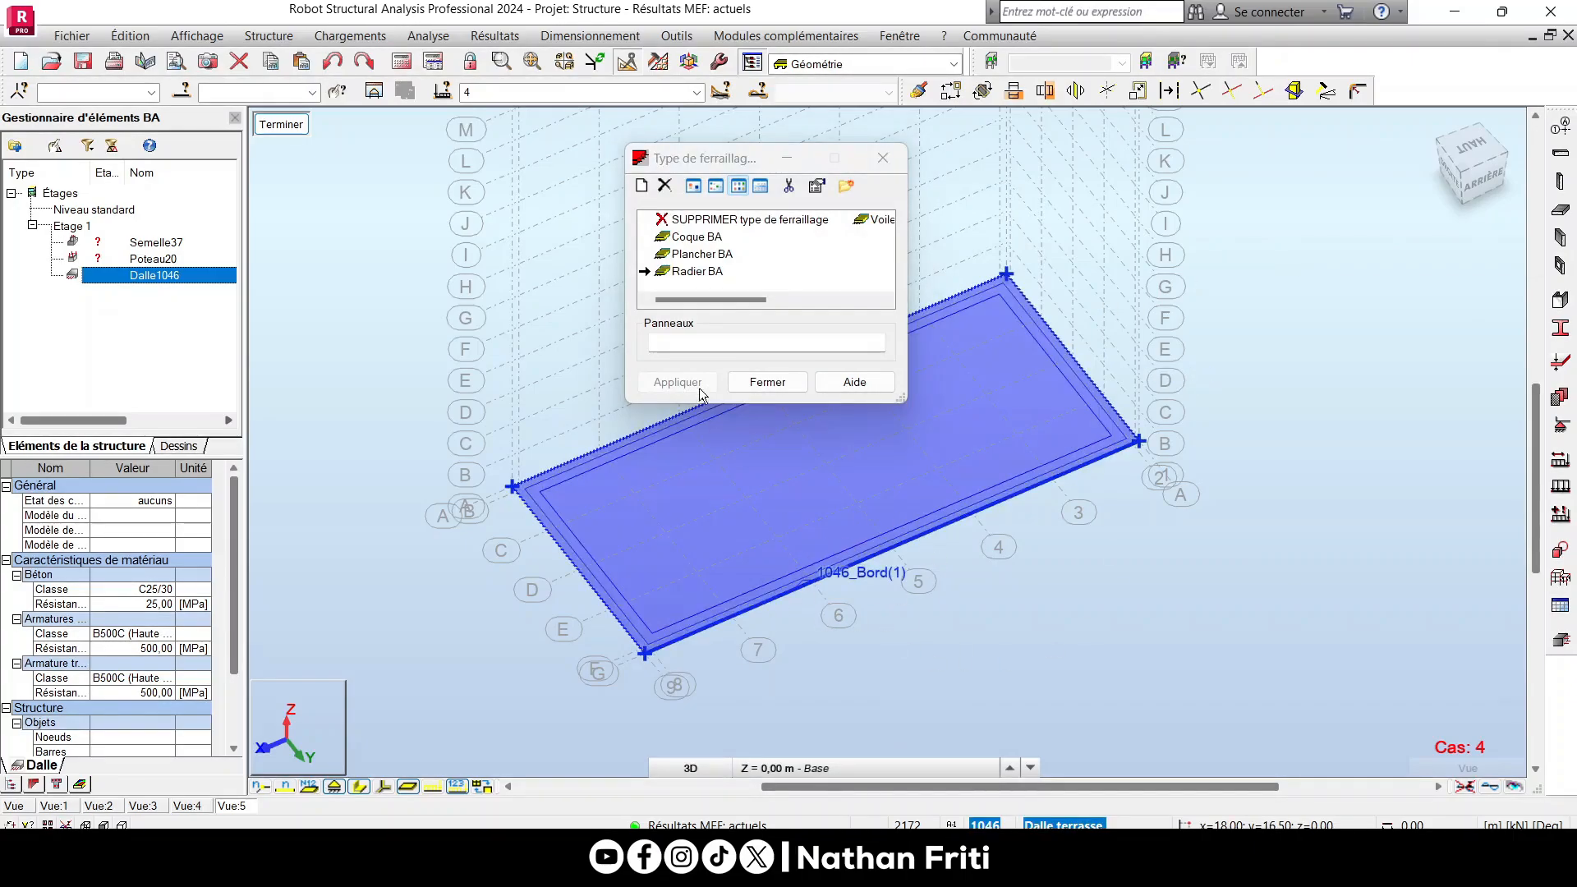
left_click(703, 345)
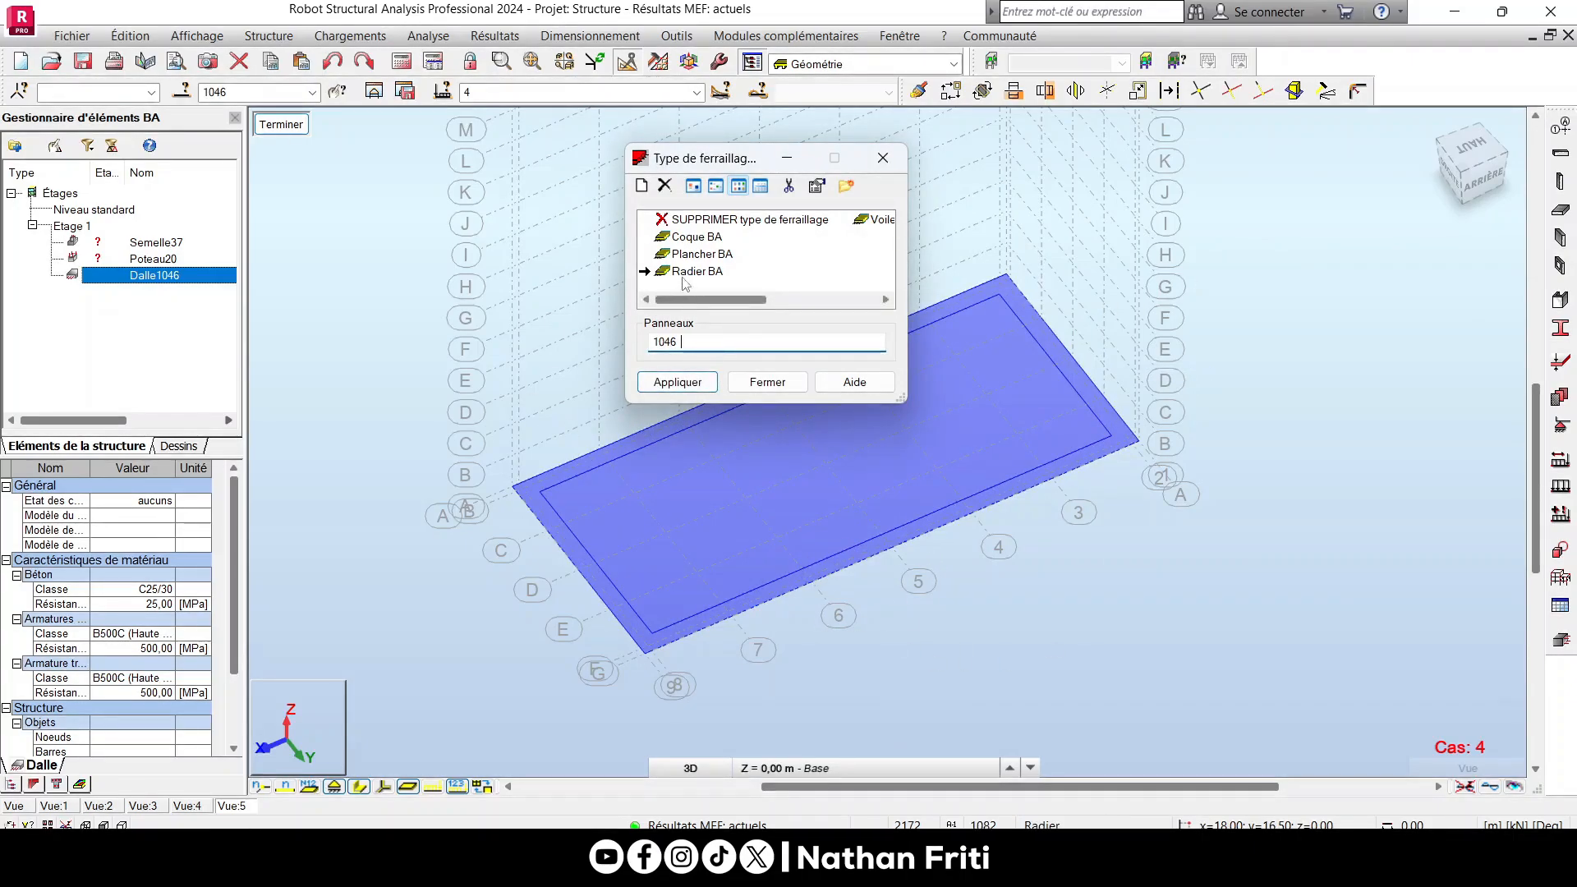
left_click(679, 383)
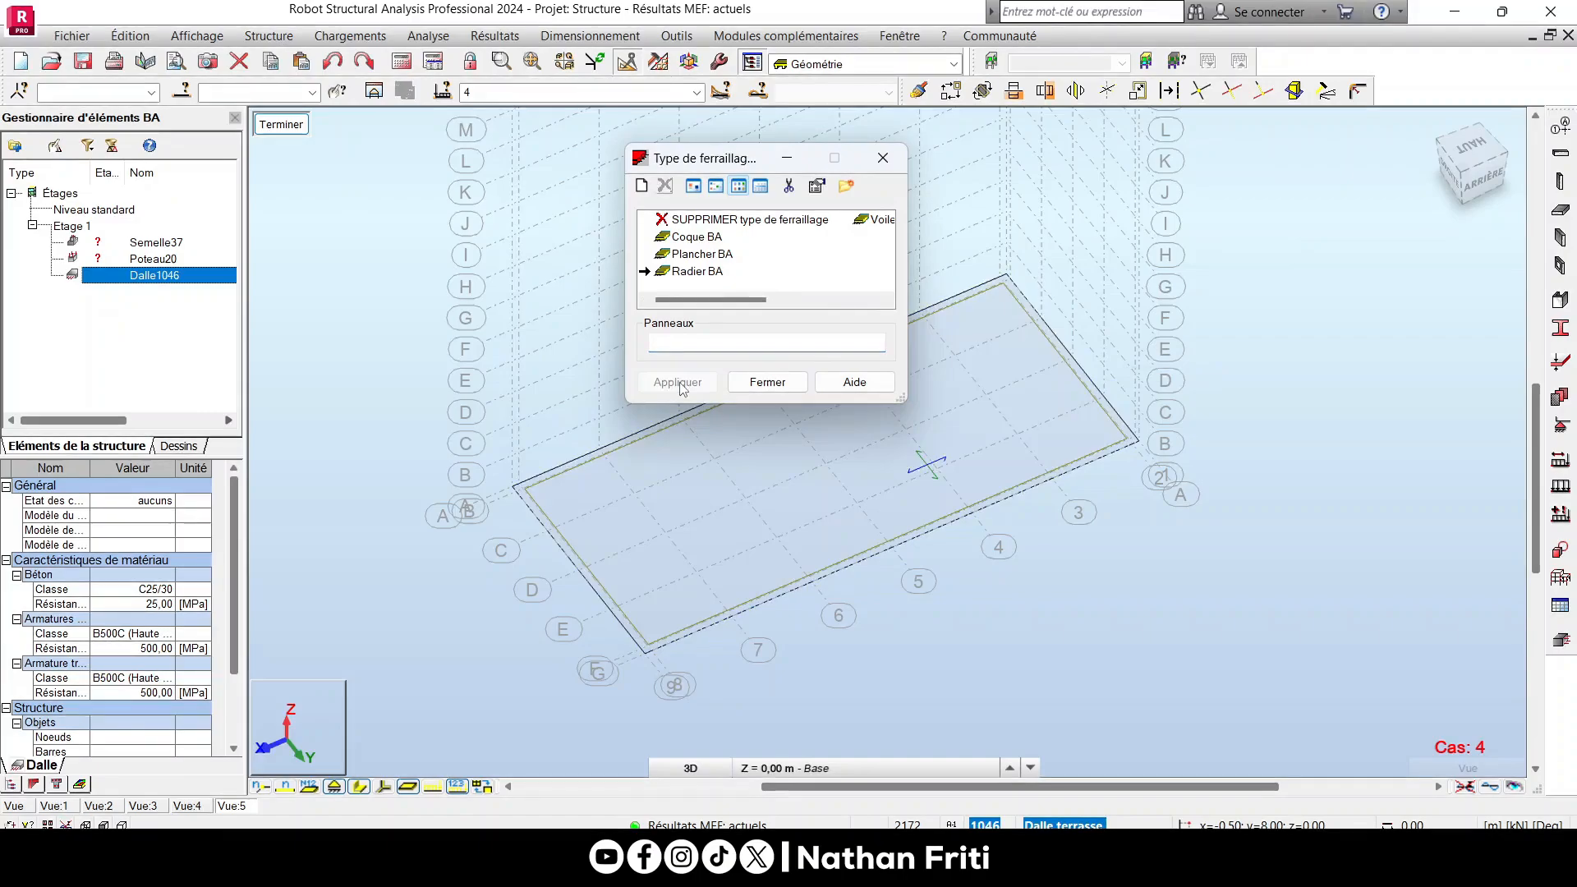
left_click(767, 383)
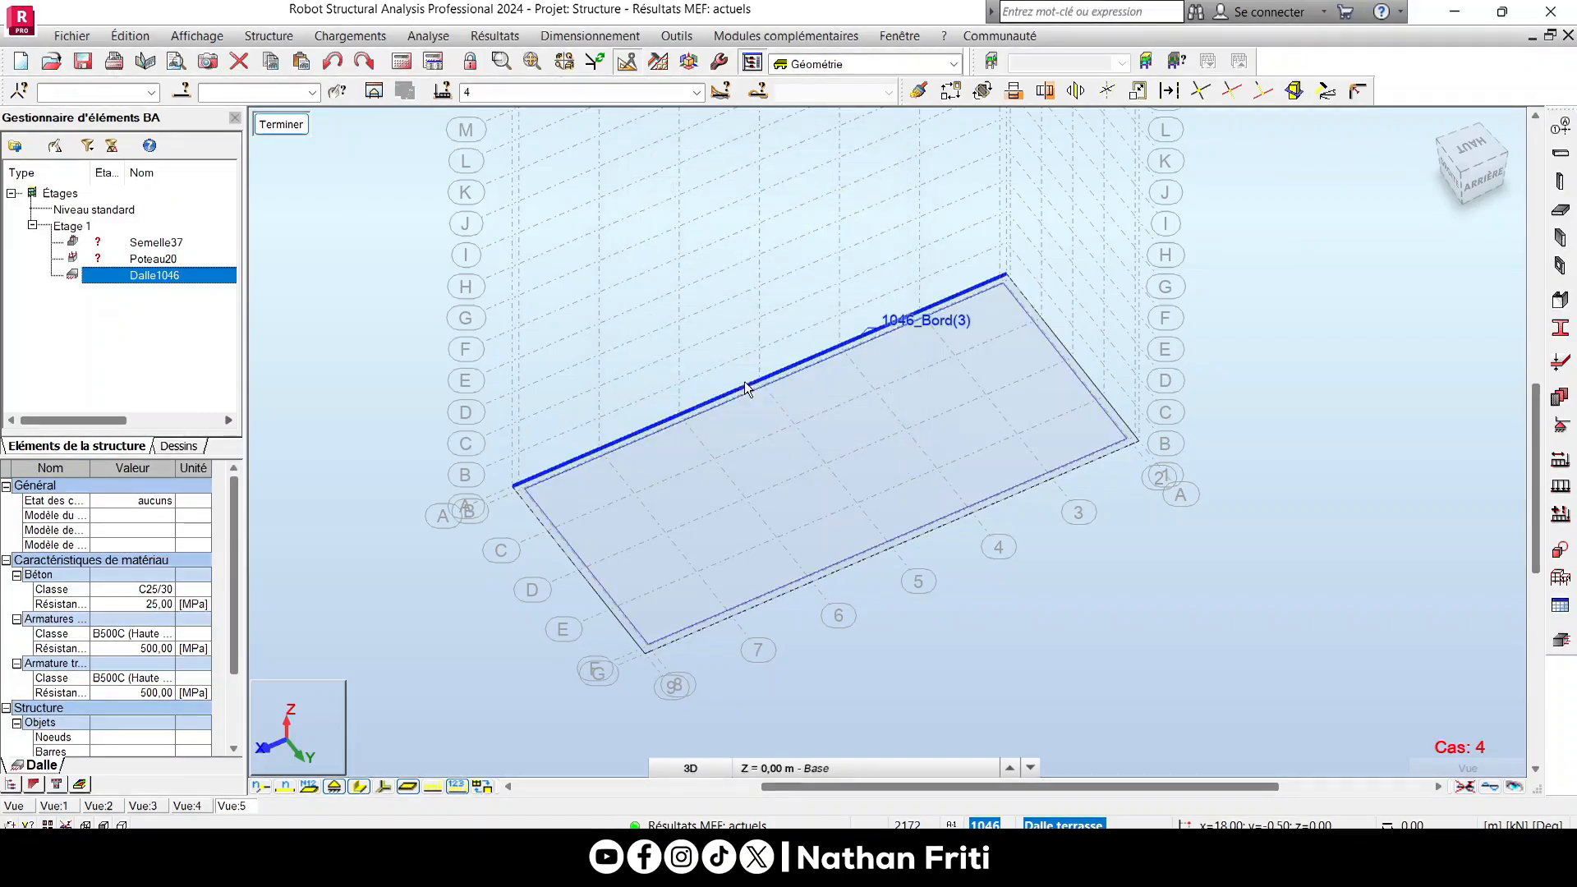
Select the raft panel and open the theoretical reinforcement calculation for slabs and walls.
left_click(922, 442)
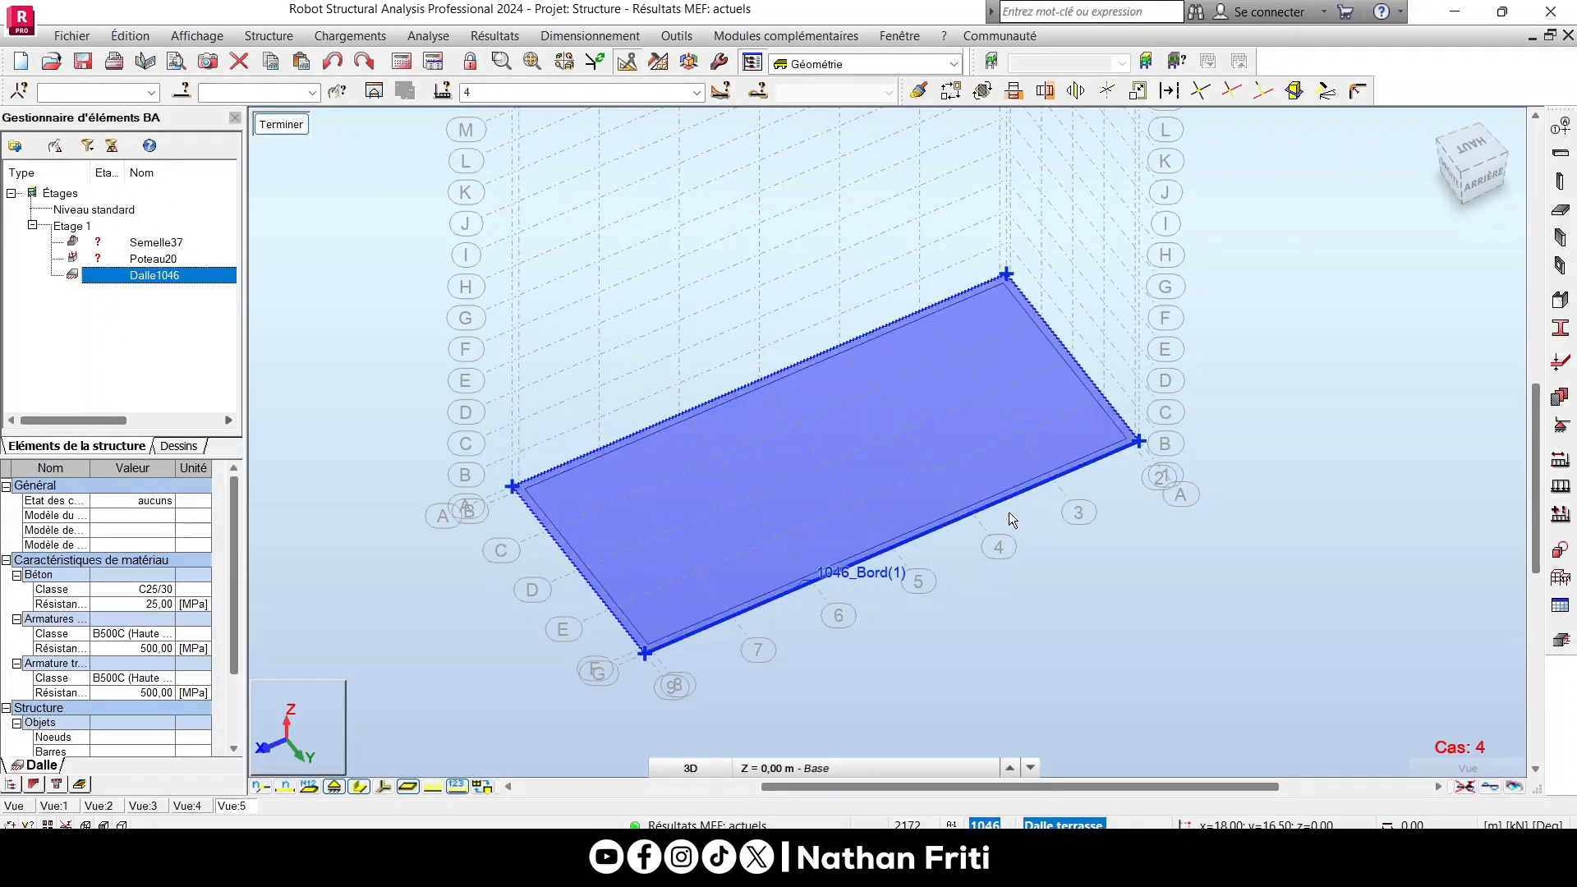
left_click(555, 37)
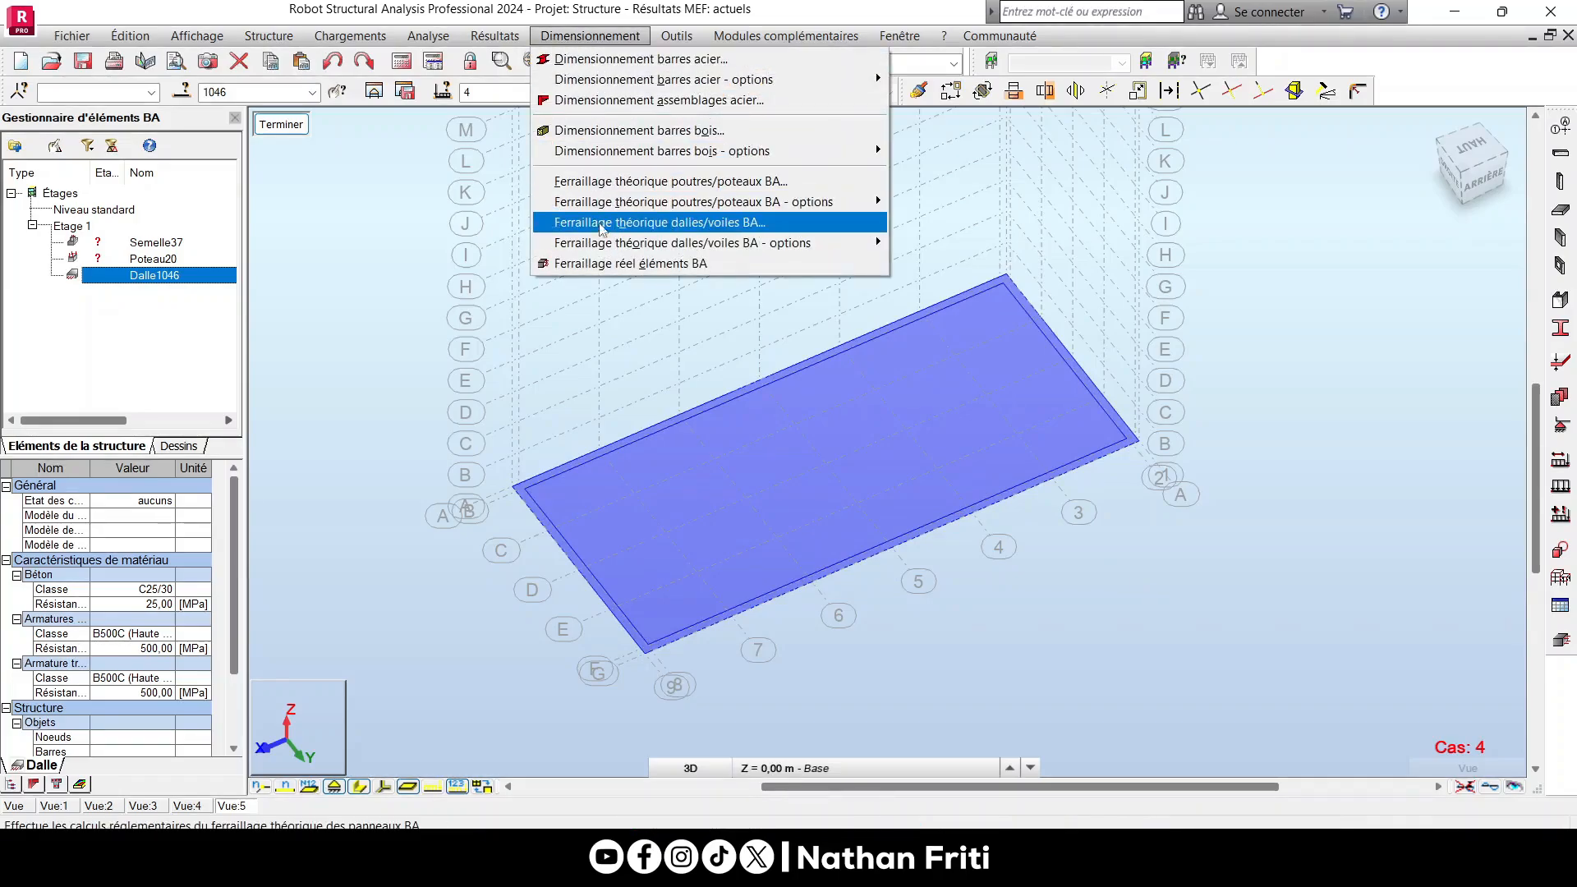
left_click(654, 223)
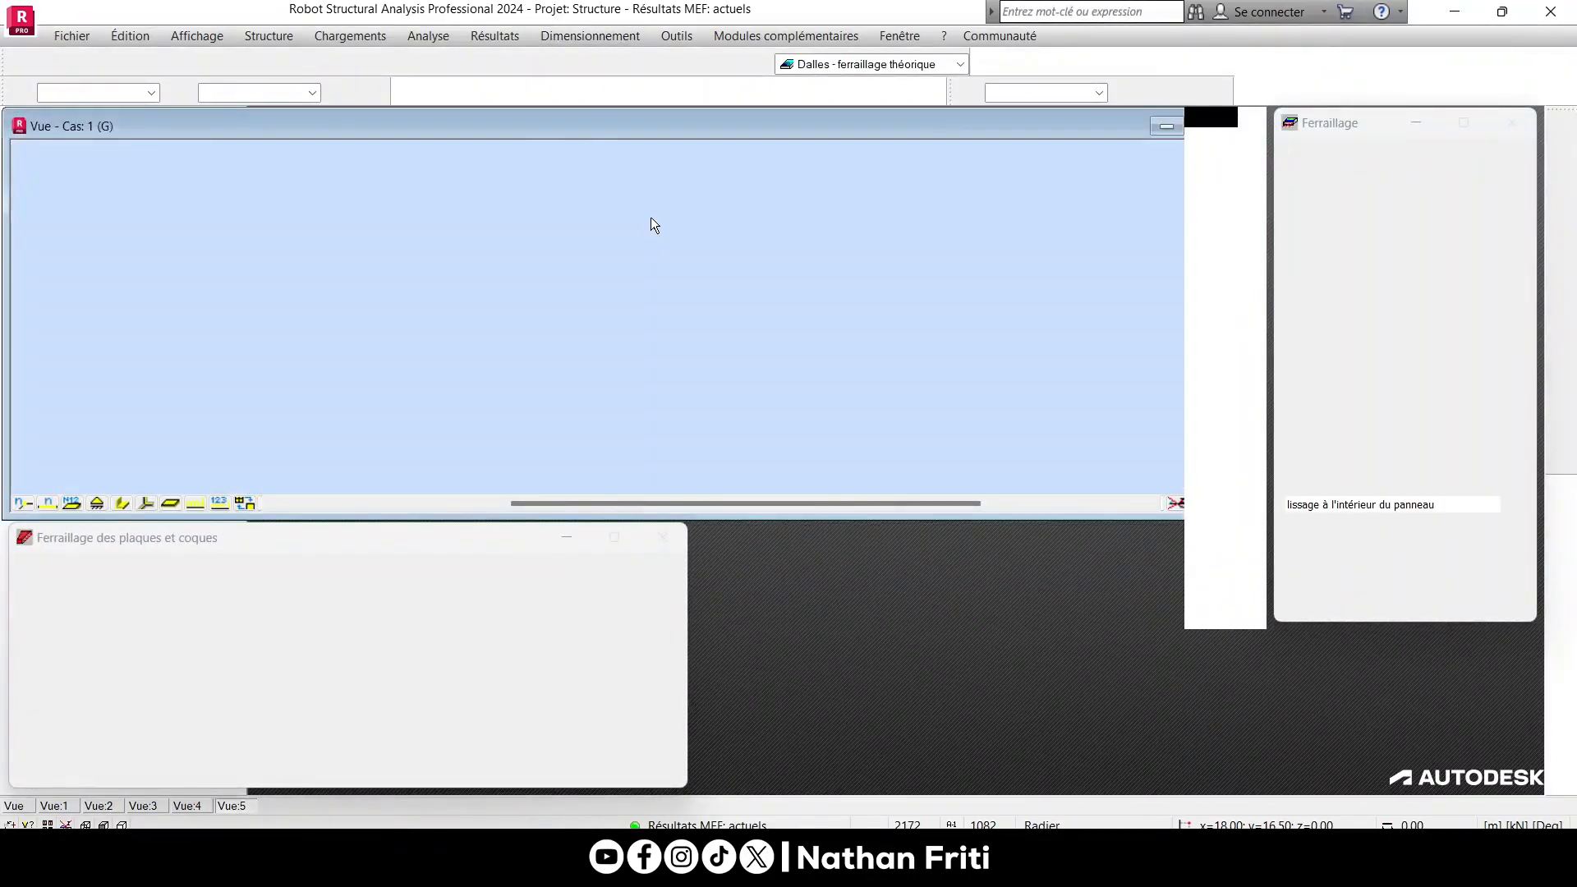
scroll(731, 413, "down", 4)
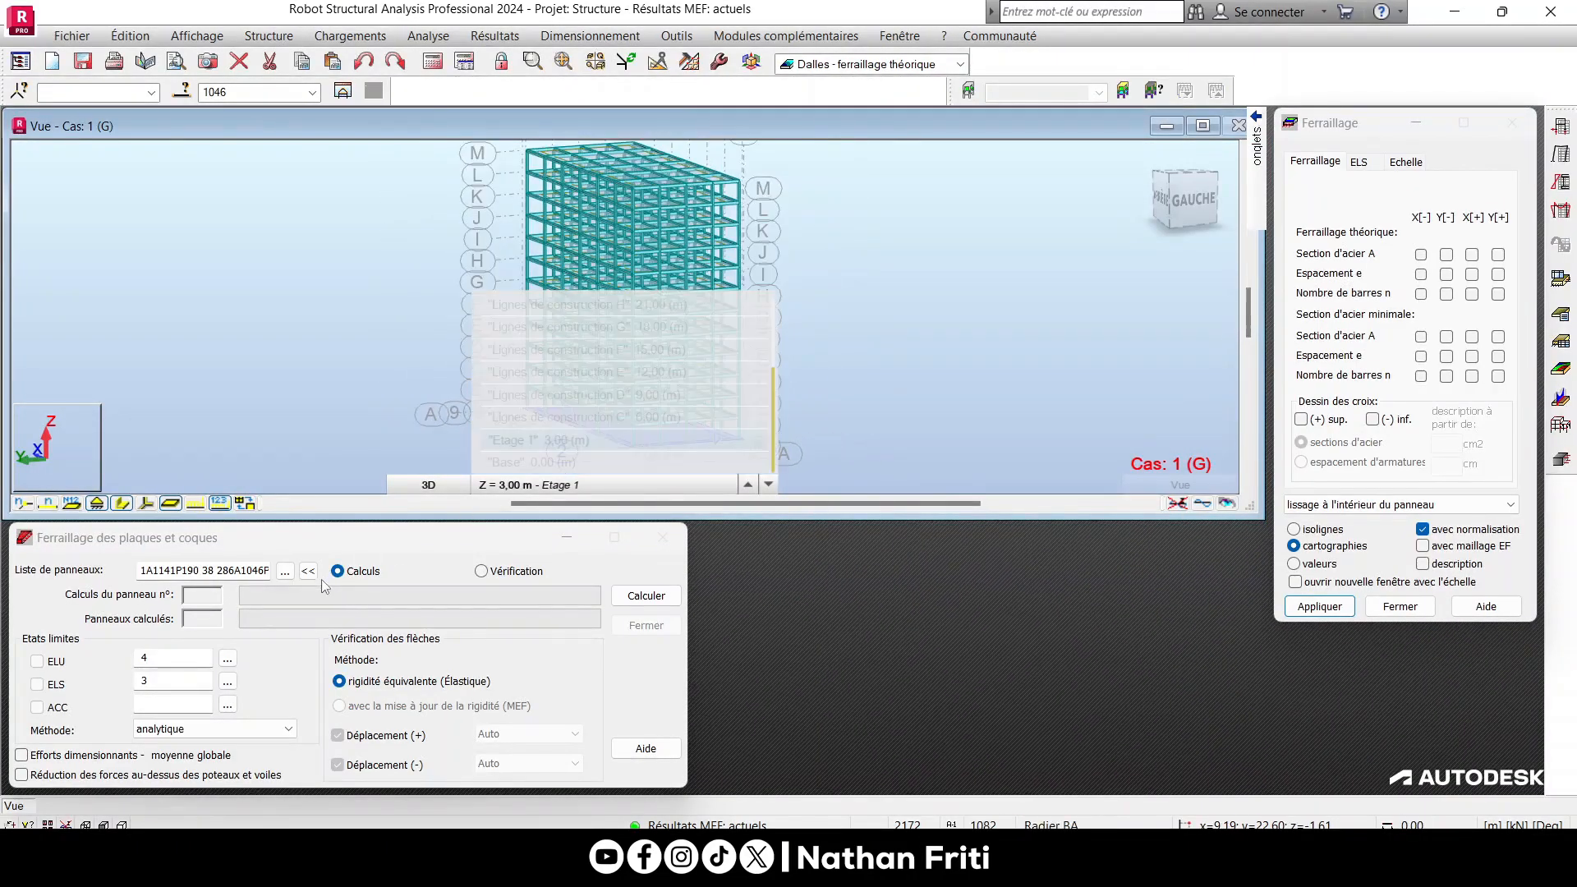
left_click(284, 573)
left_click_drag(308, 501, 806, 495)
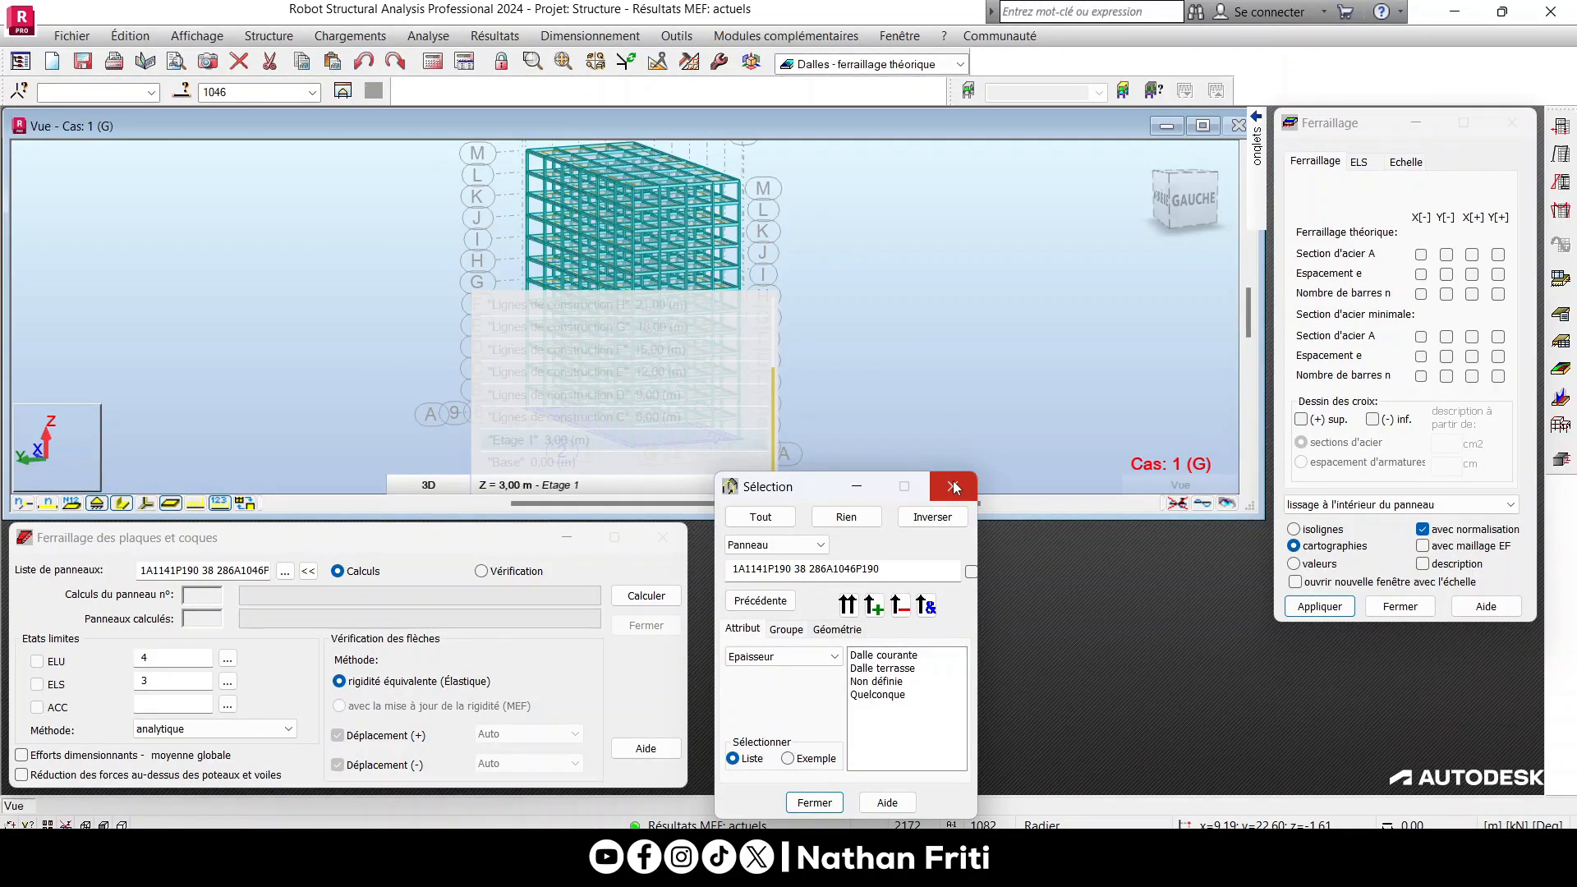
left_click(782, 545)
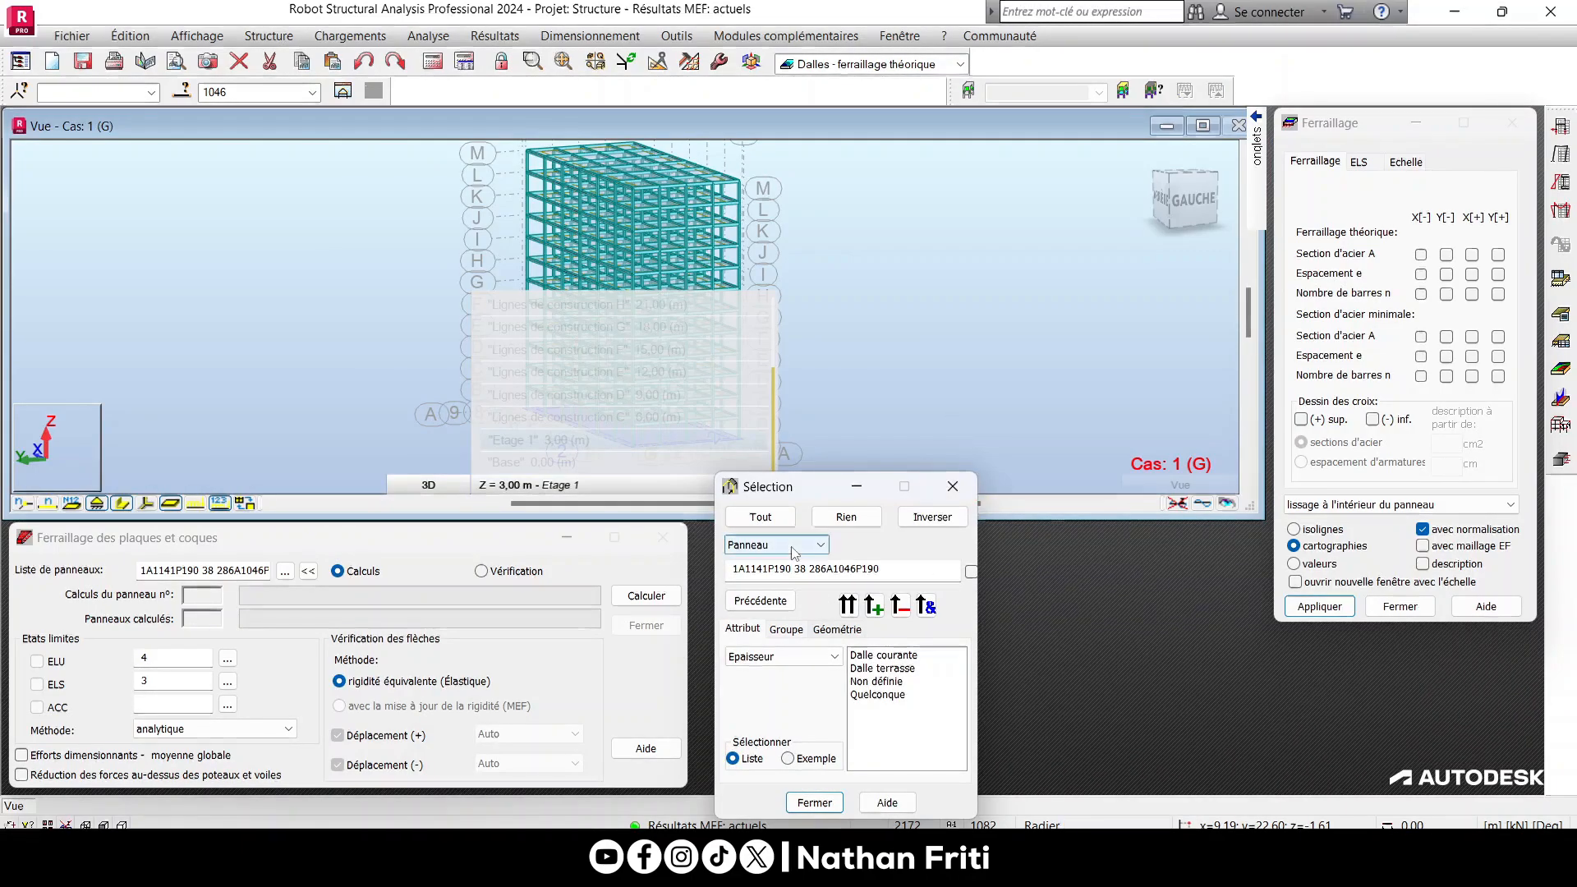
left_click(785, 563)
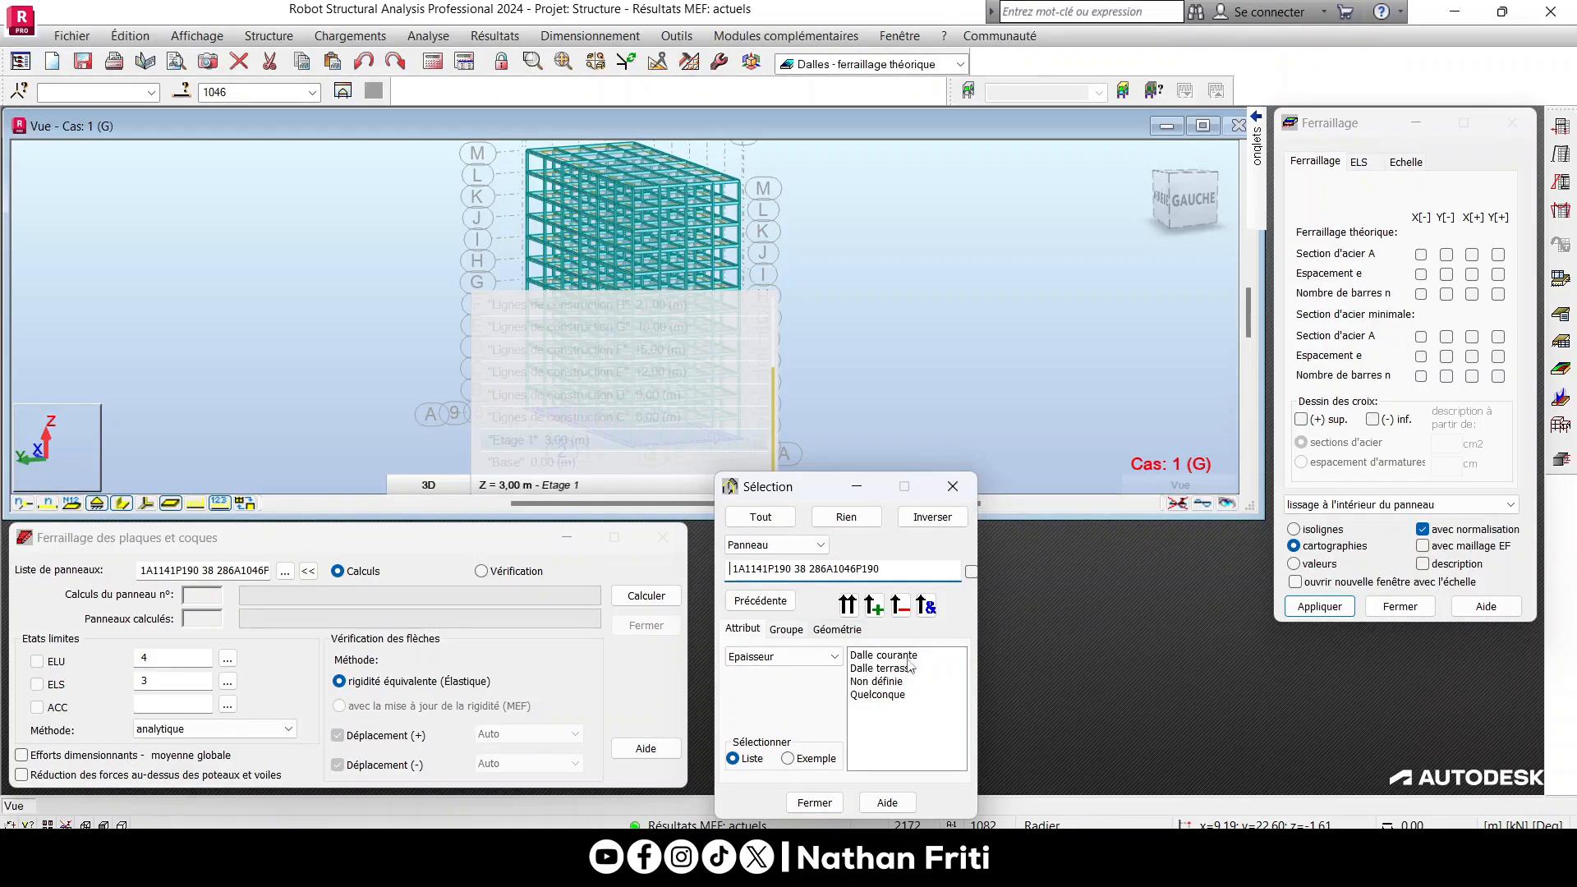
left_click(953, 487)
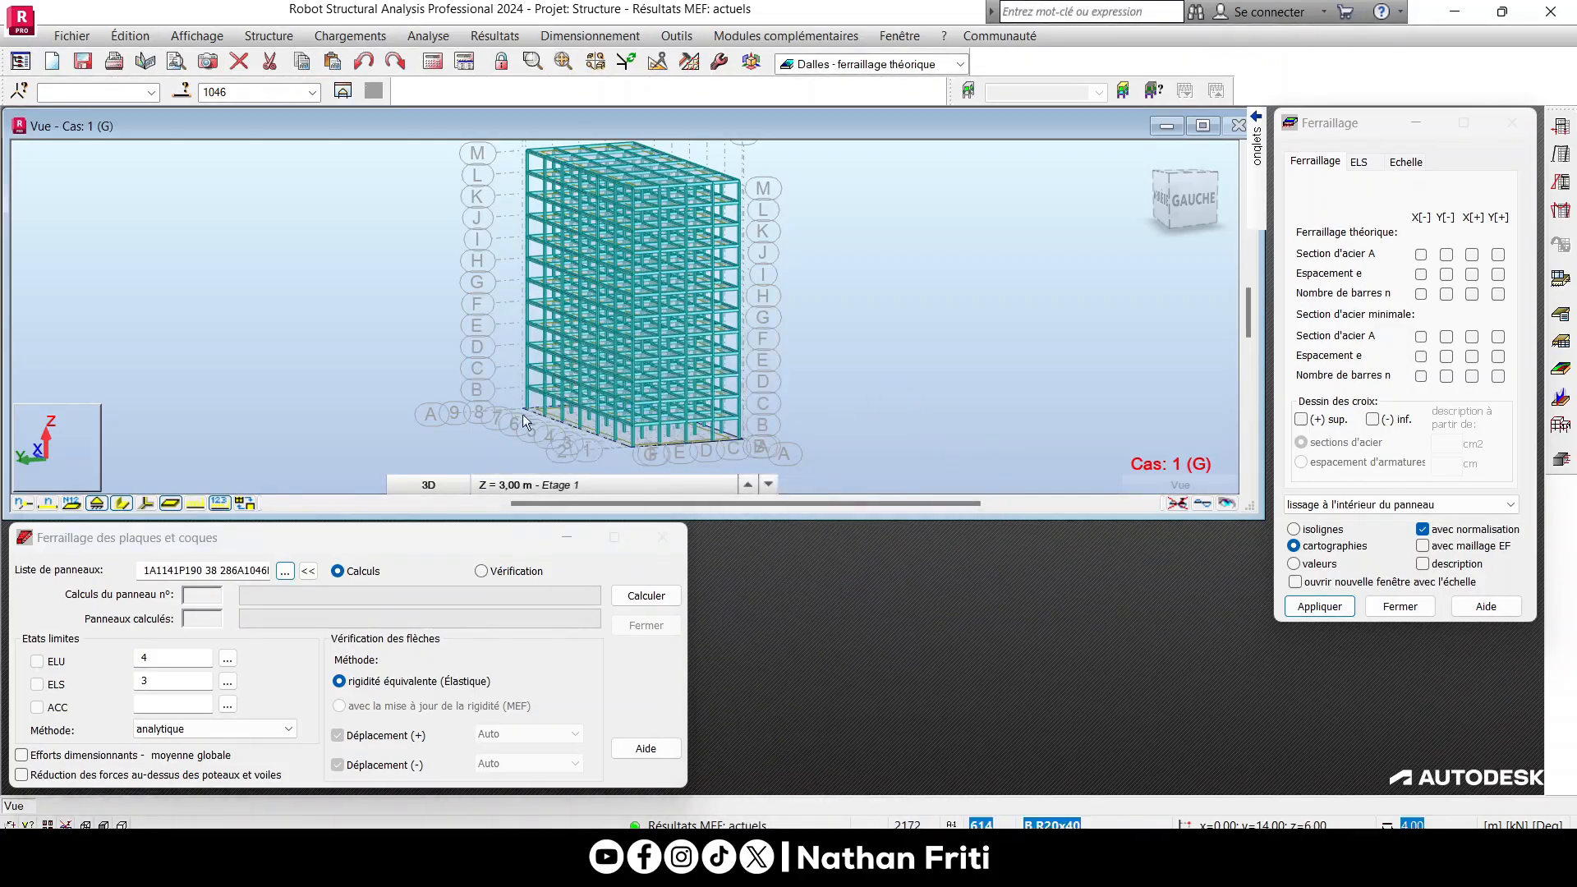
Return to the Géométrie layout and check the thickness and reinforcement type in the raft panel's properties.
scroll(555, 409, "up", 4)
scroll(555, 430, "down", 2)
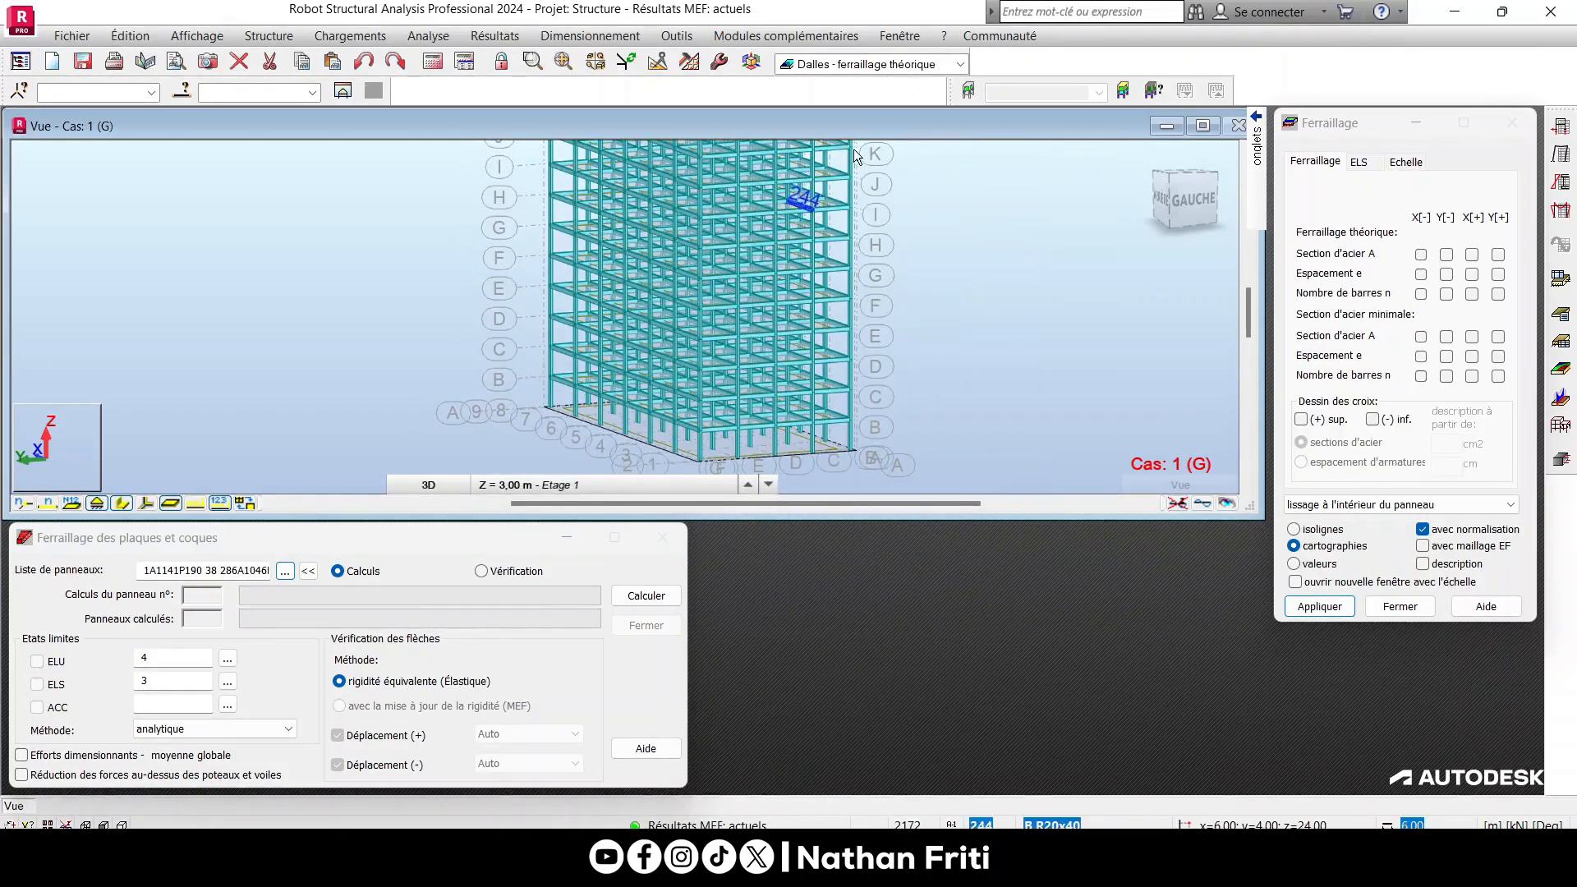
left_click(960, 65)
left_click(916, 99)
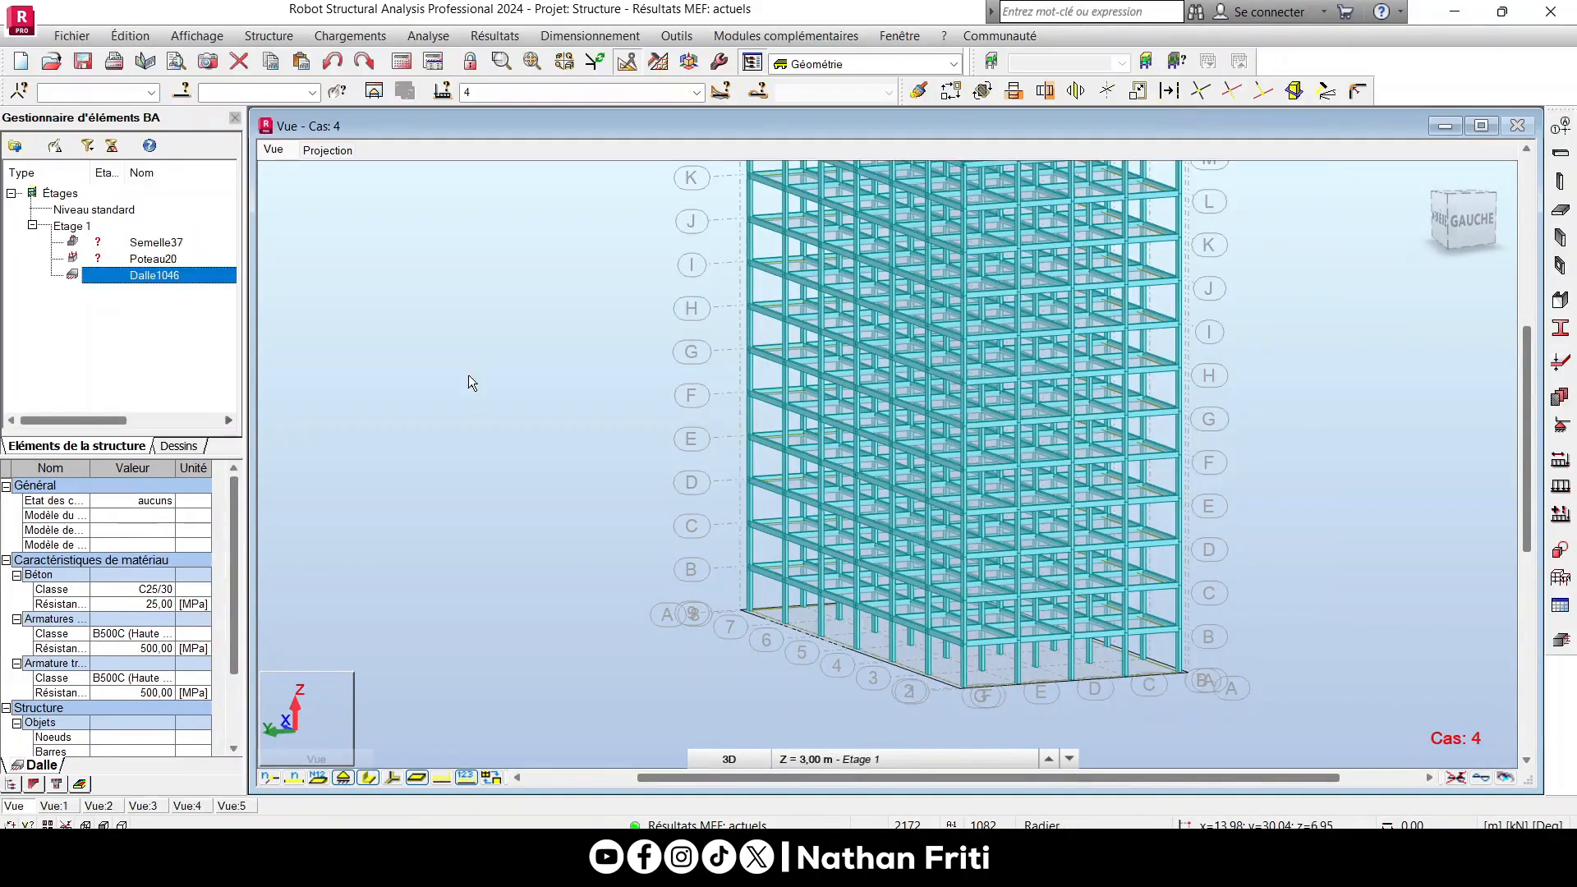
left_click(916, 656)
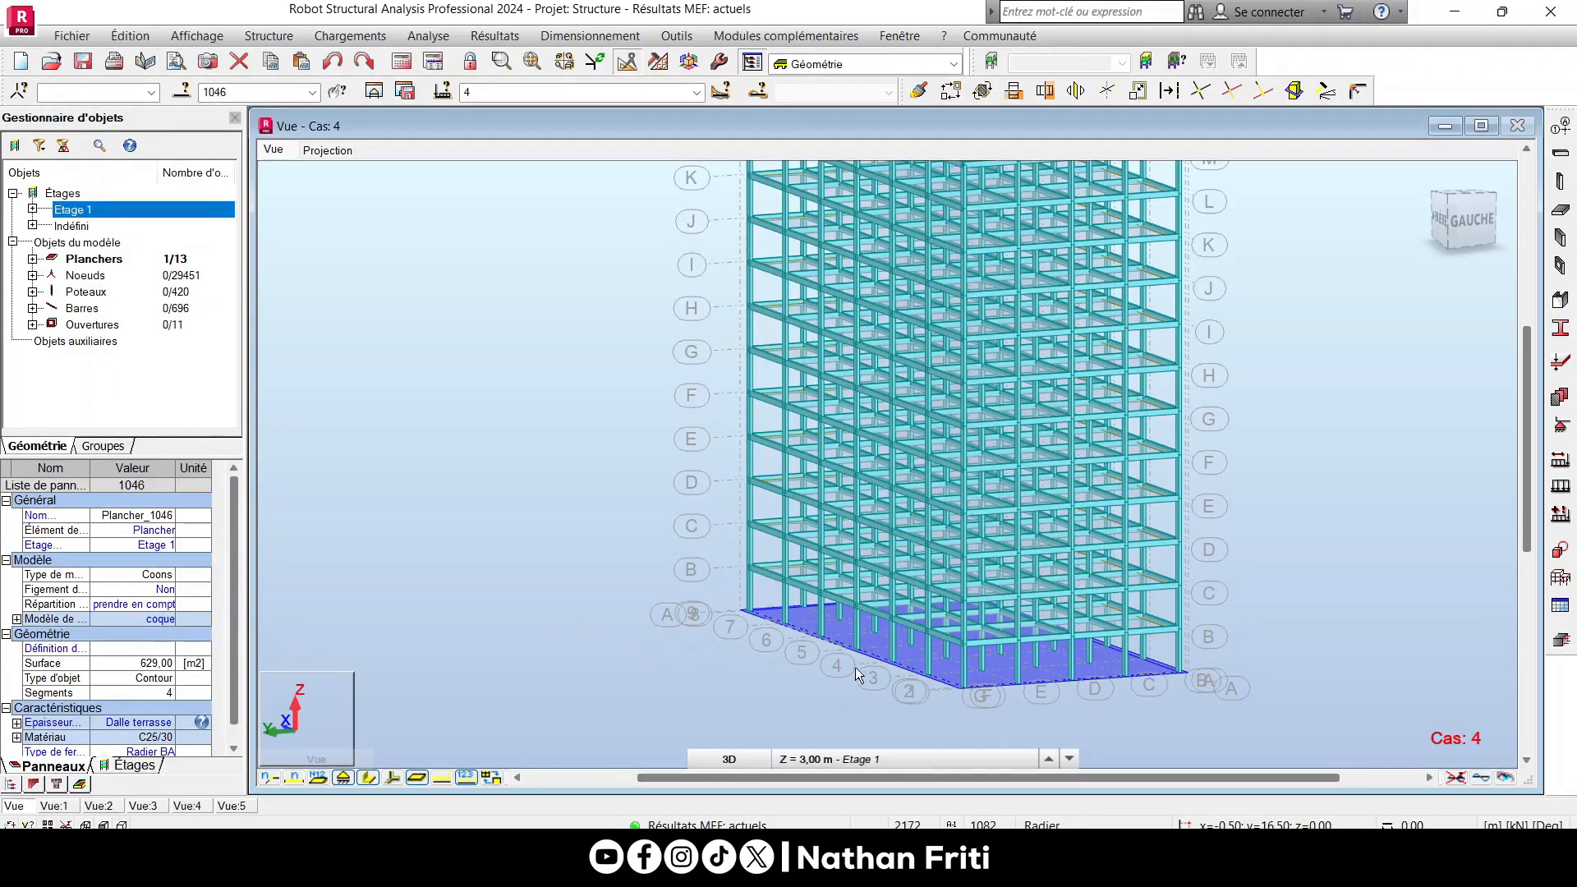
scroll(856, 627, "up", 1)
scroll(814, 627, "up", 1)
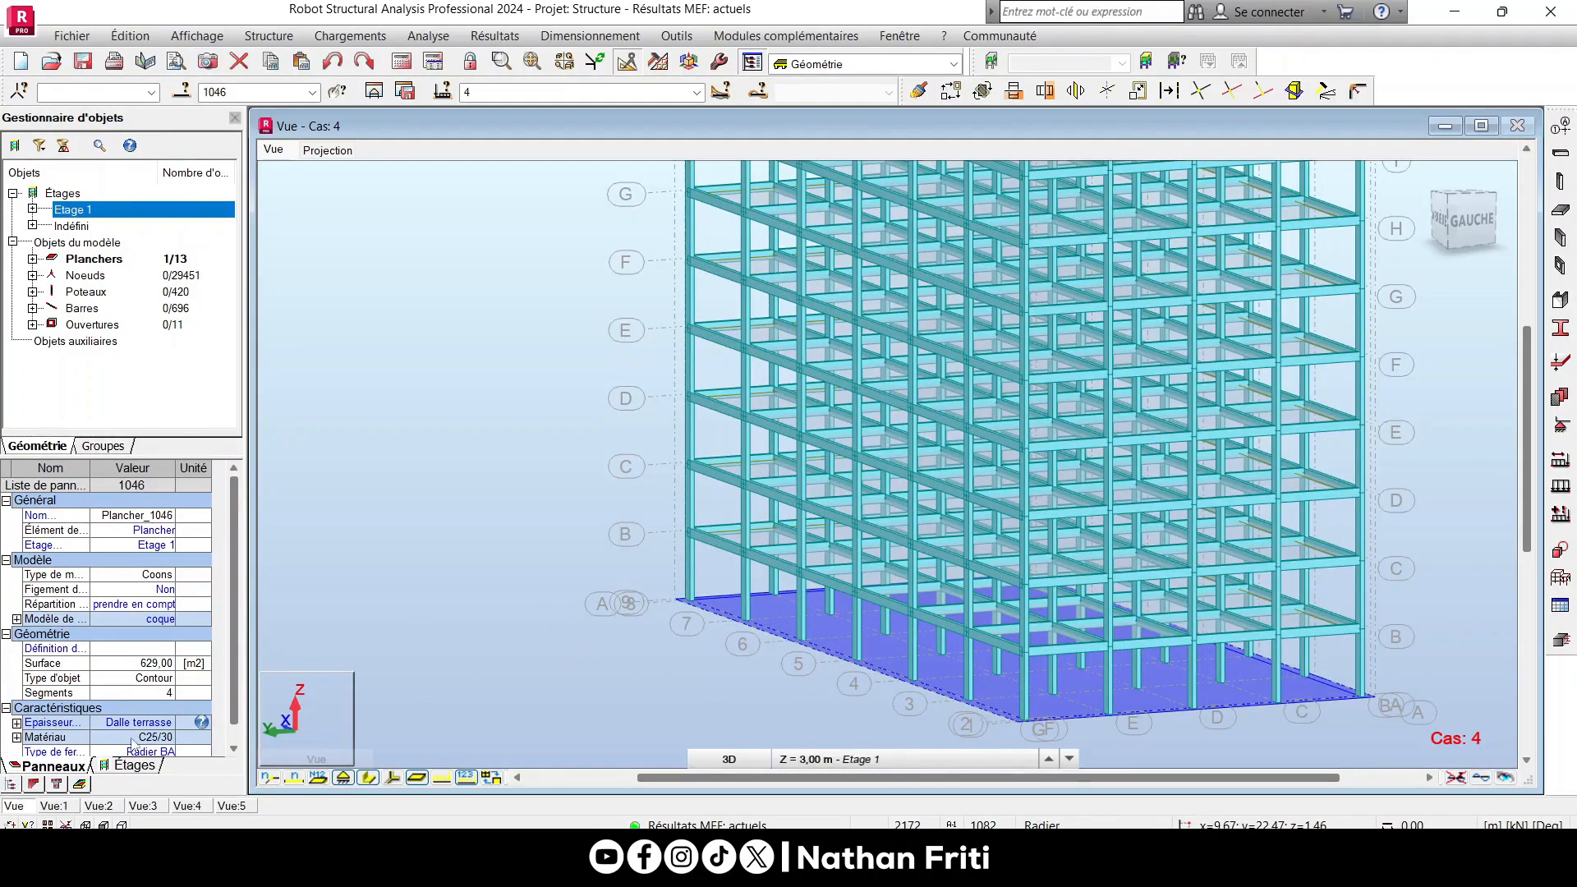
scroll(224, 704, "down", 1)
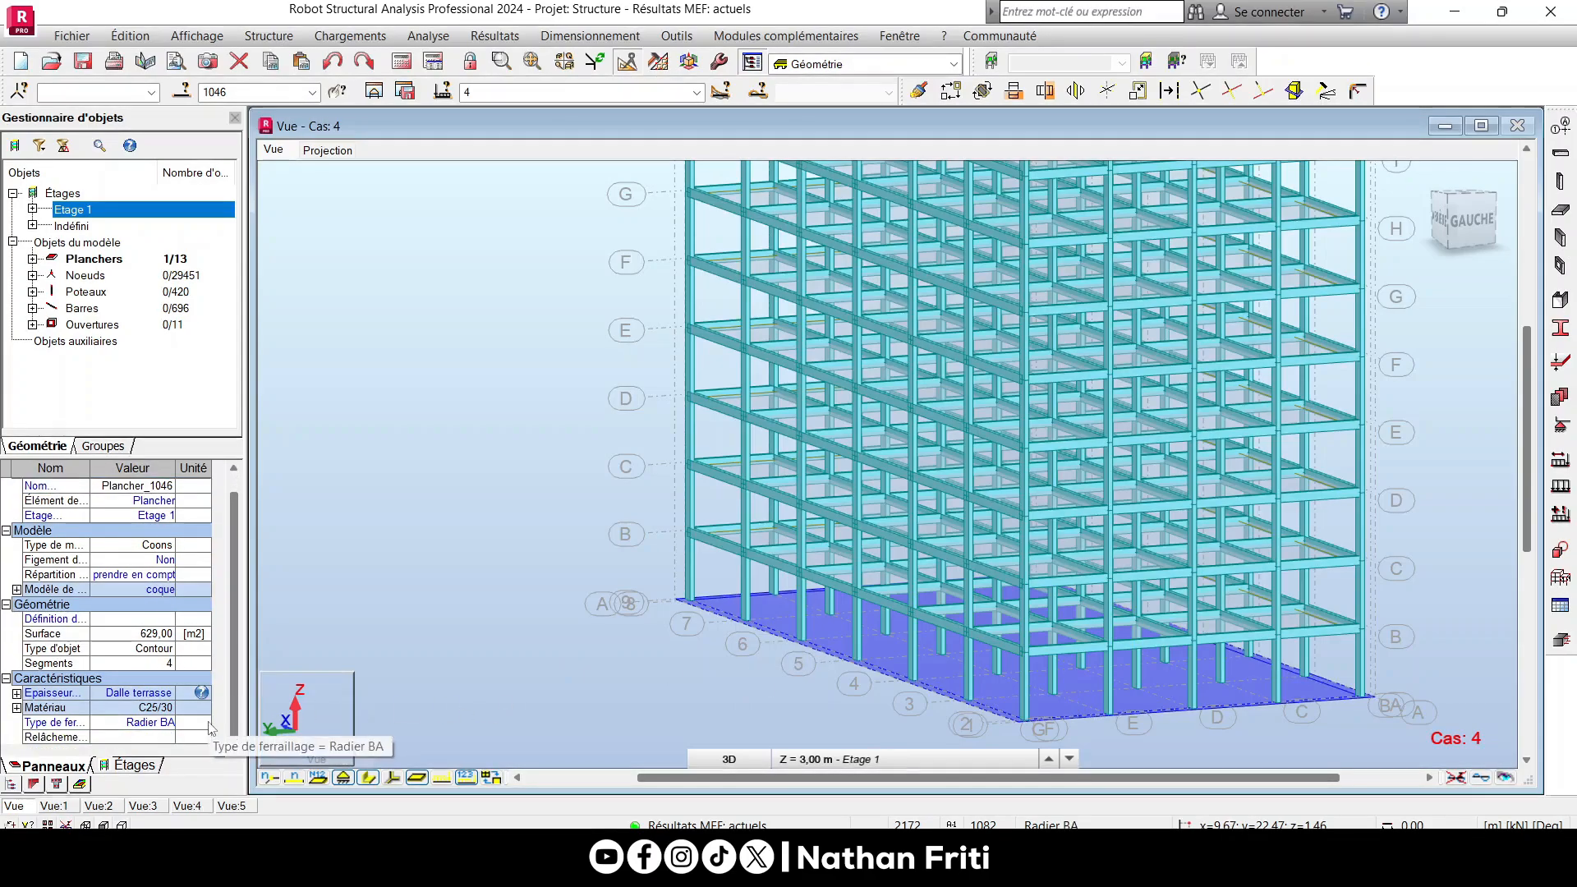
left_click(684, 648)
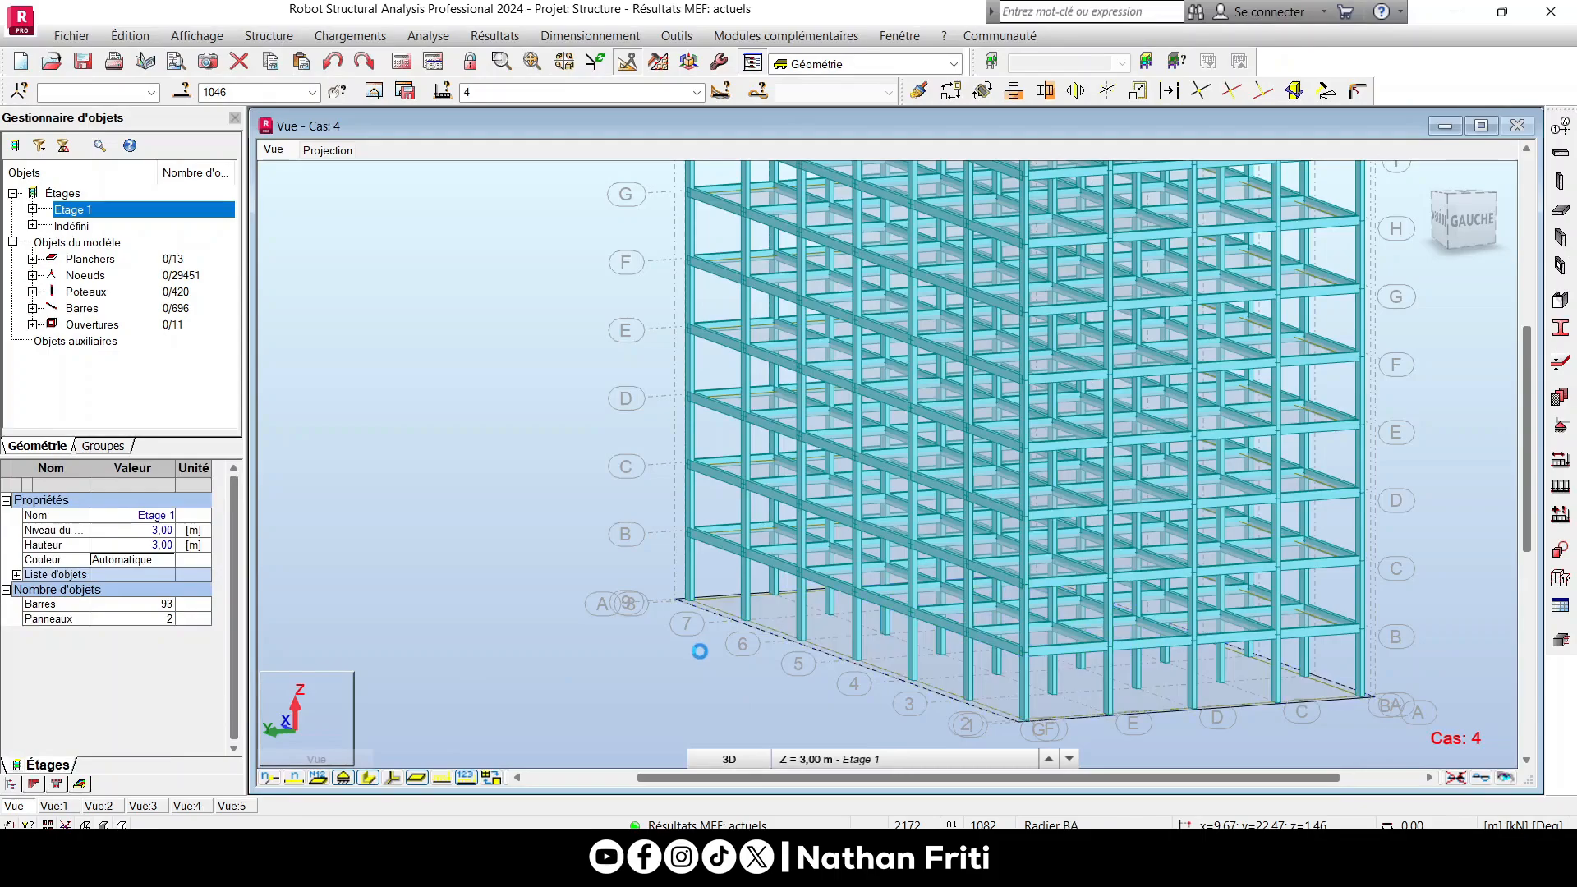
Set the thickness of the raft panel 1046 to Radier.
left_click(763, 628)
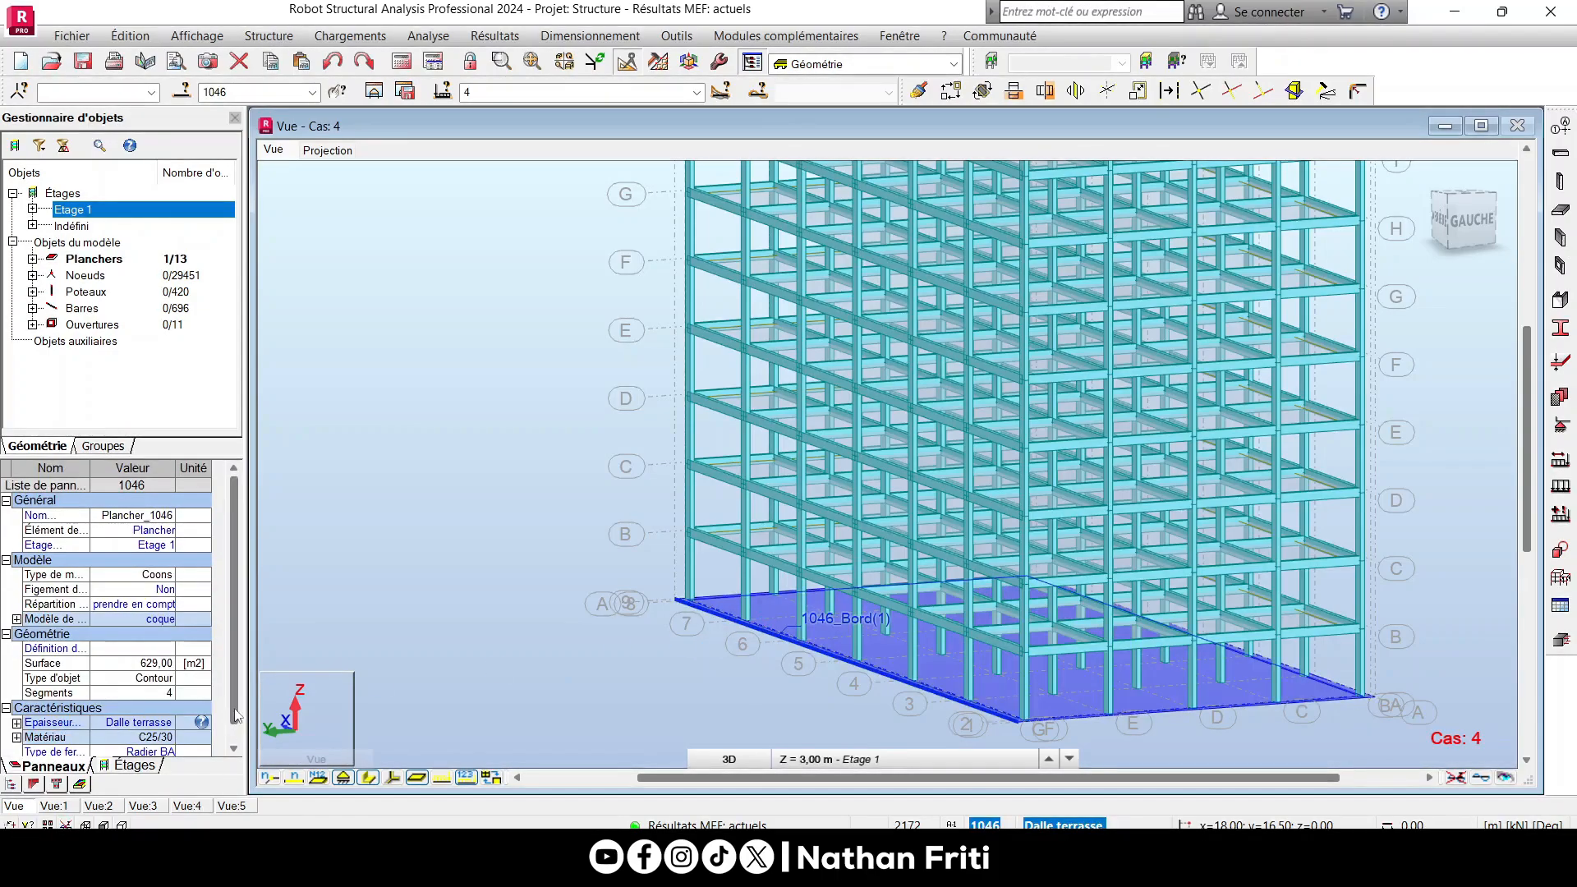
scroll(25, 723, "down", 1)
left_click(131, 694)
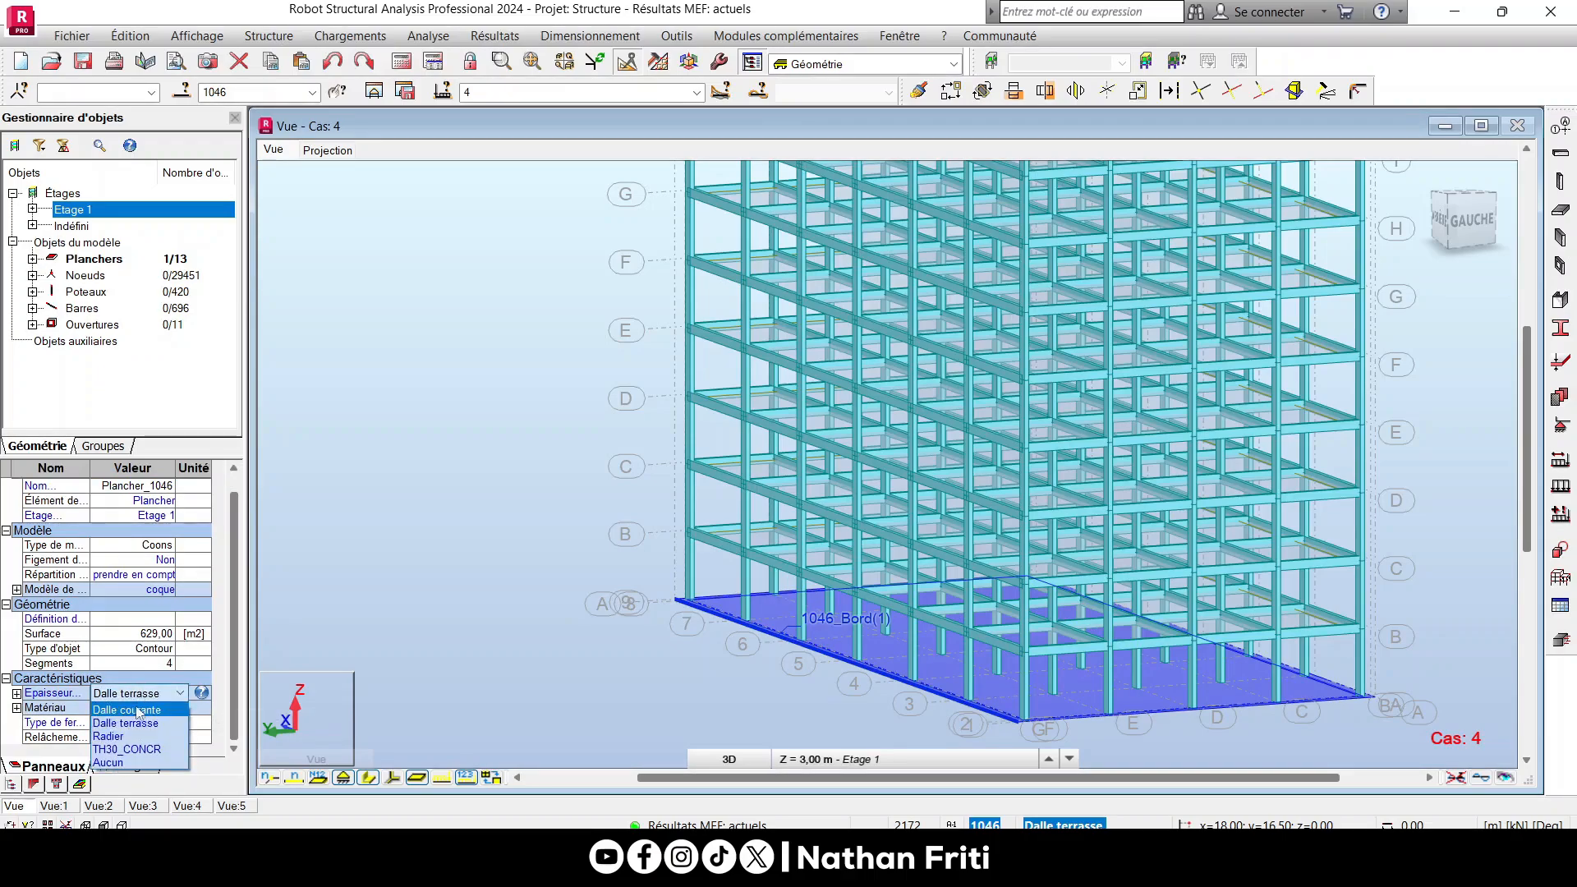
left_click(119, 737)
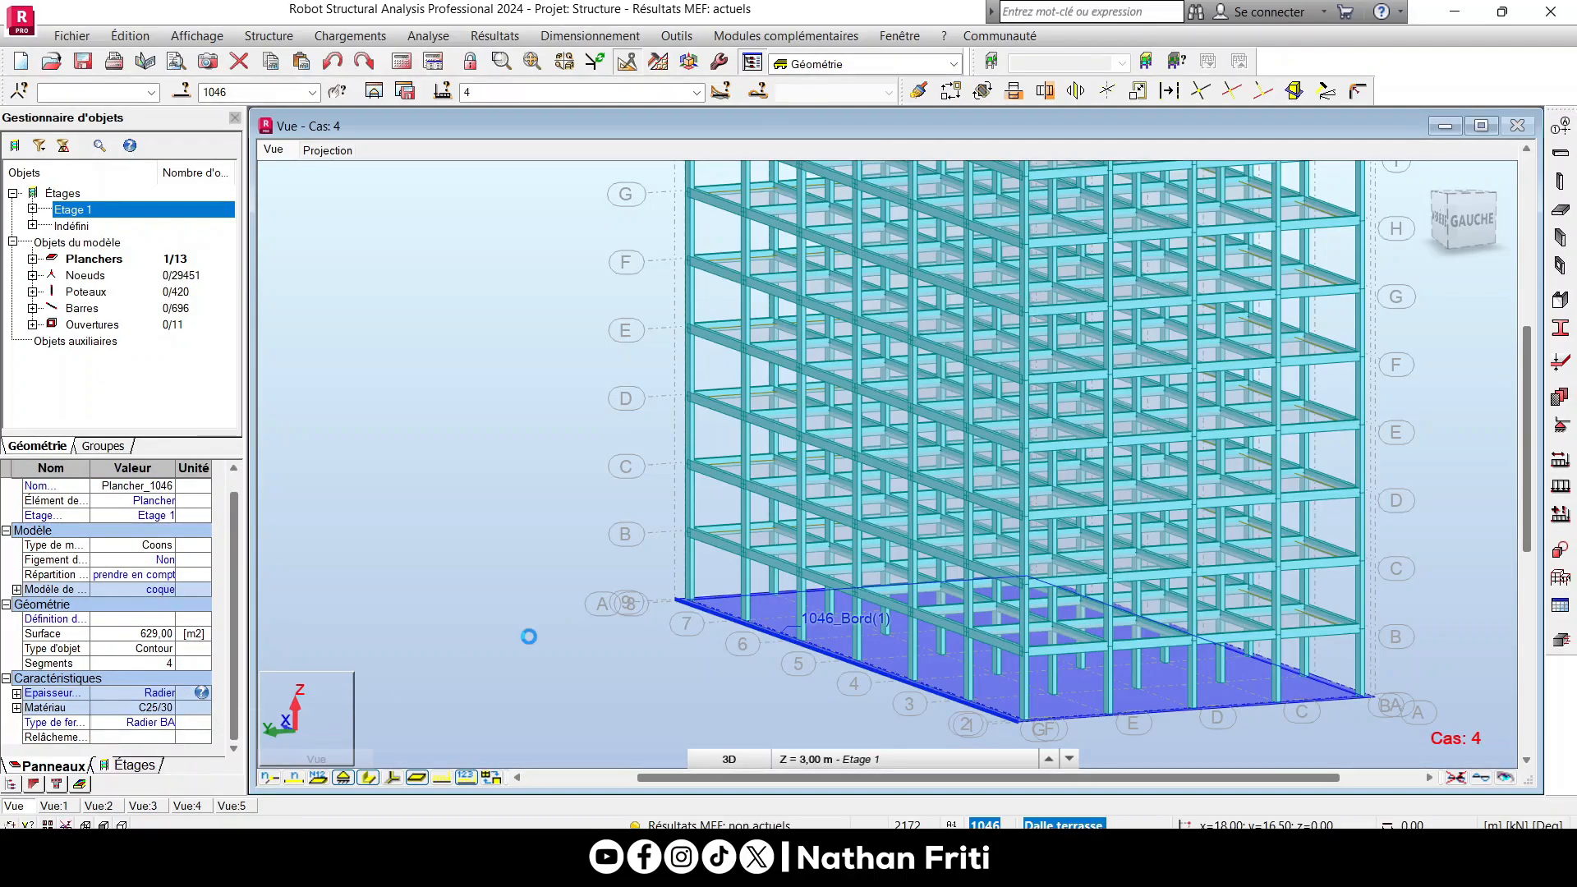
left_click(517, 642)
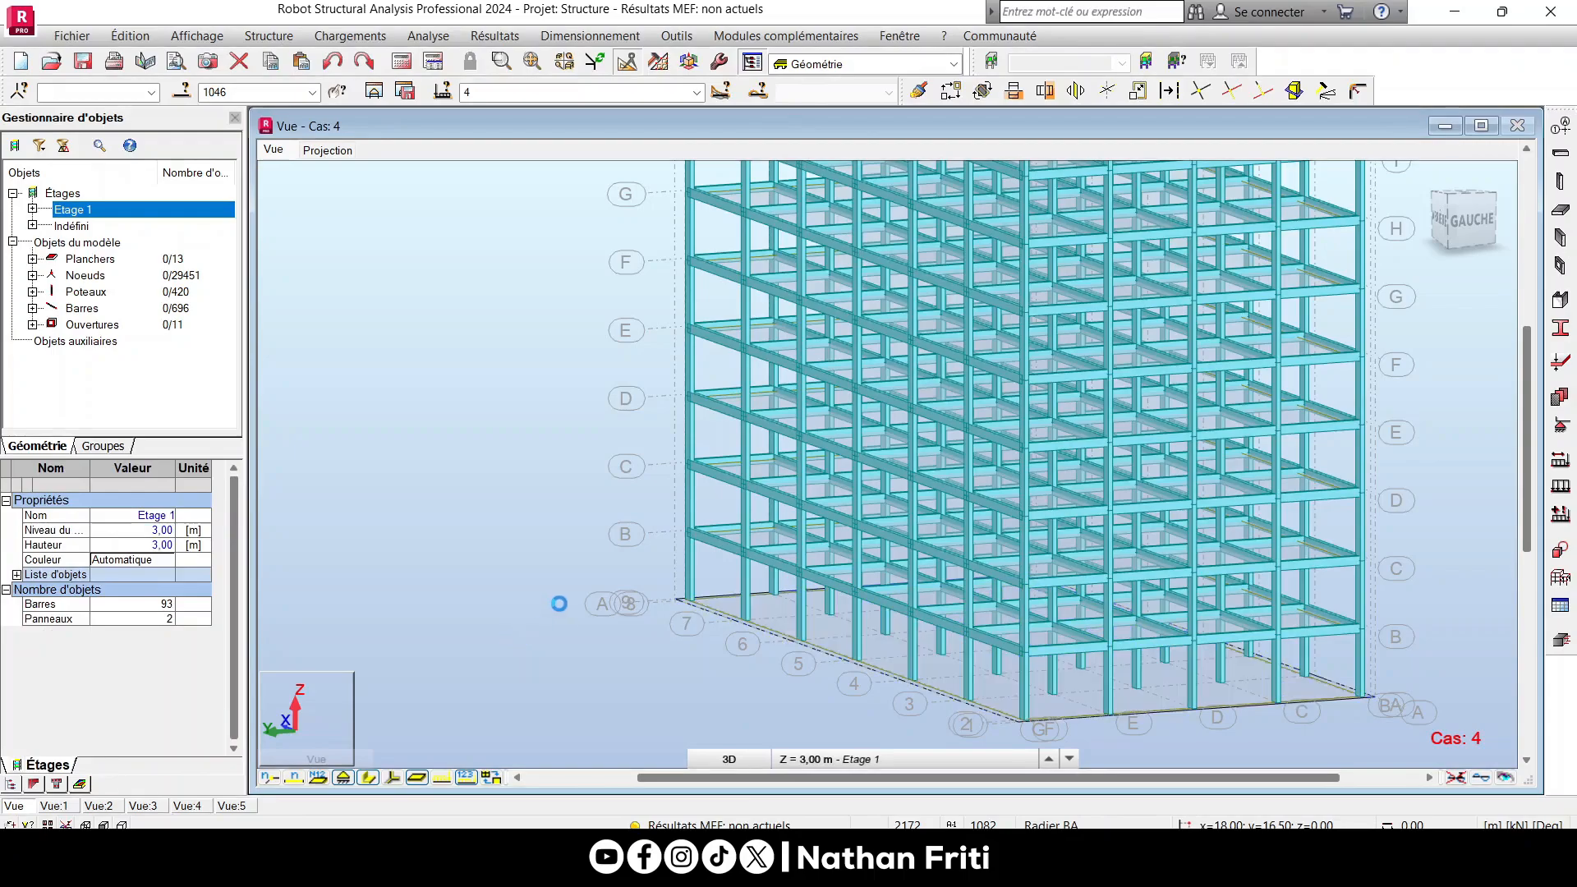
Rerun the structural analysis and close the calculation messages.
scroll(721, 708, "down", 3)
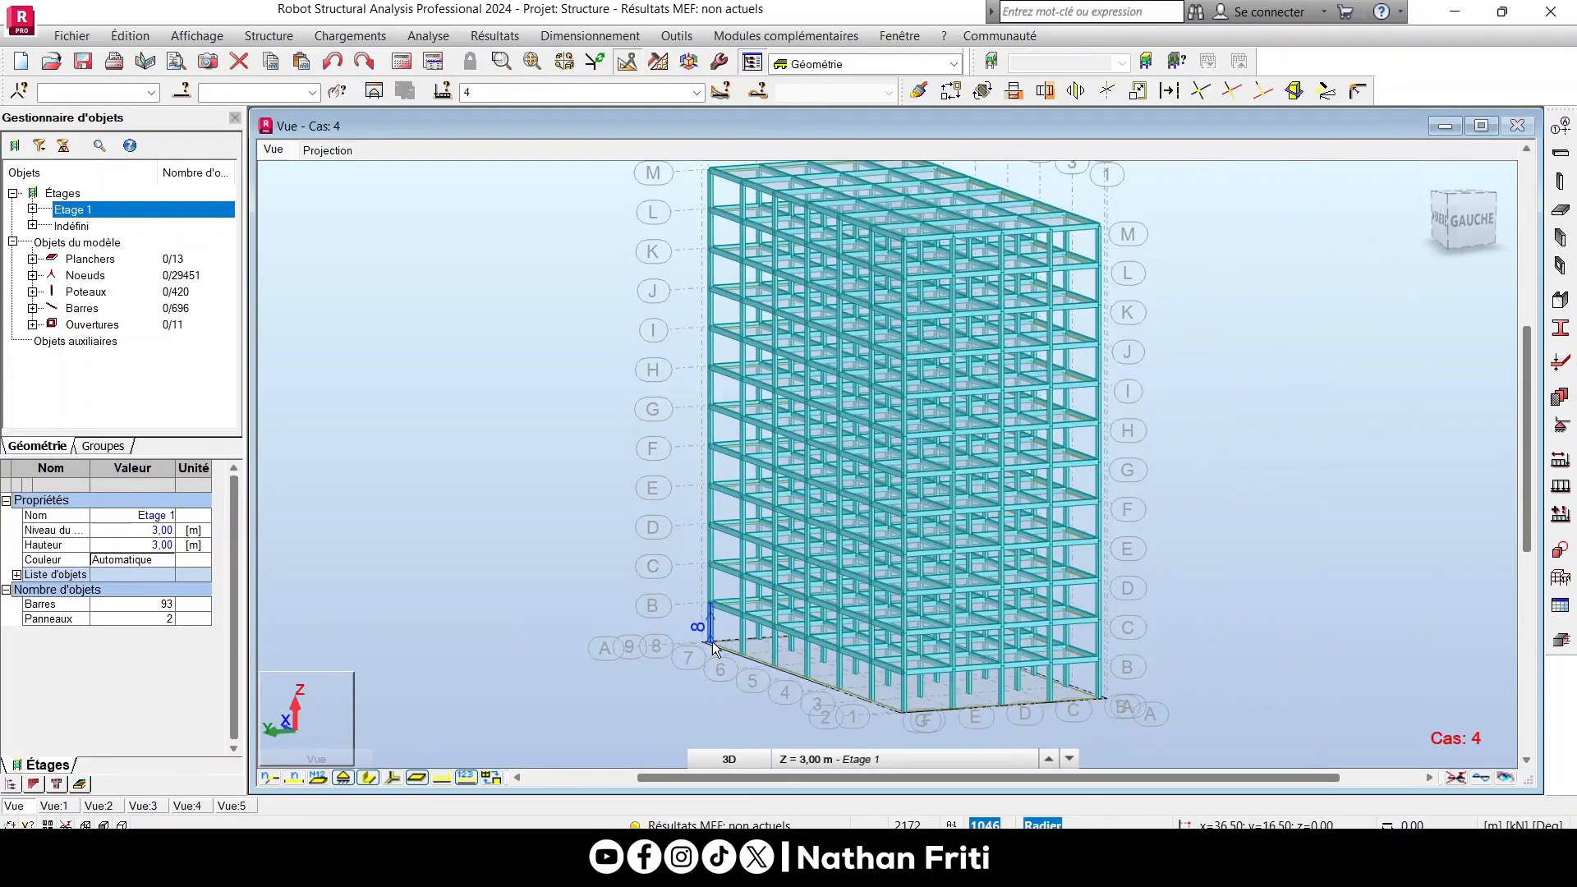
scroll(746, 648, "down", 1)
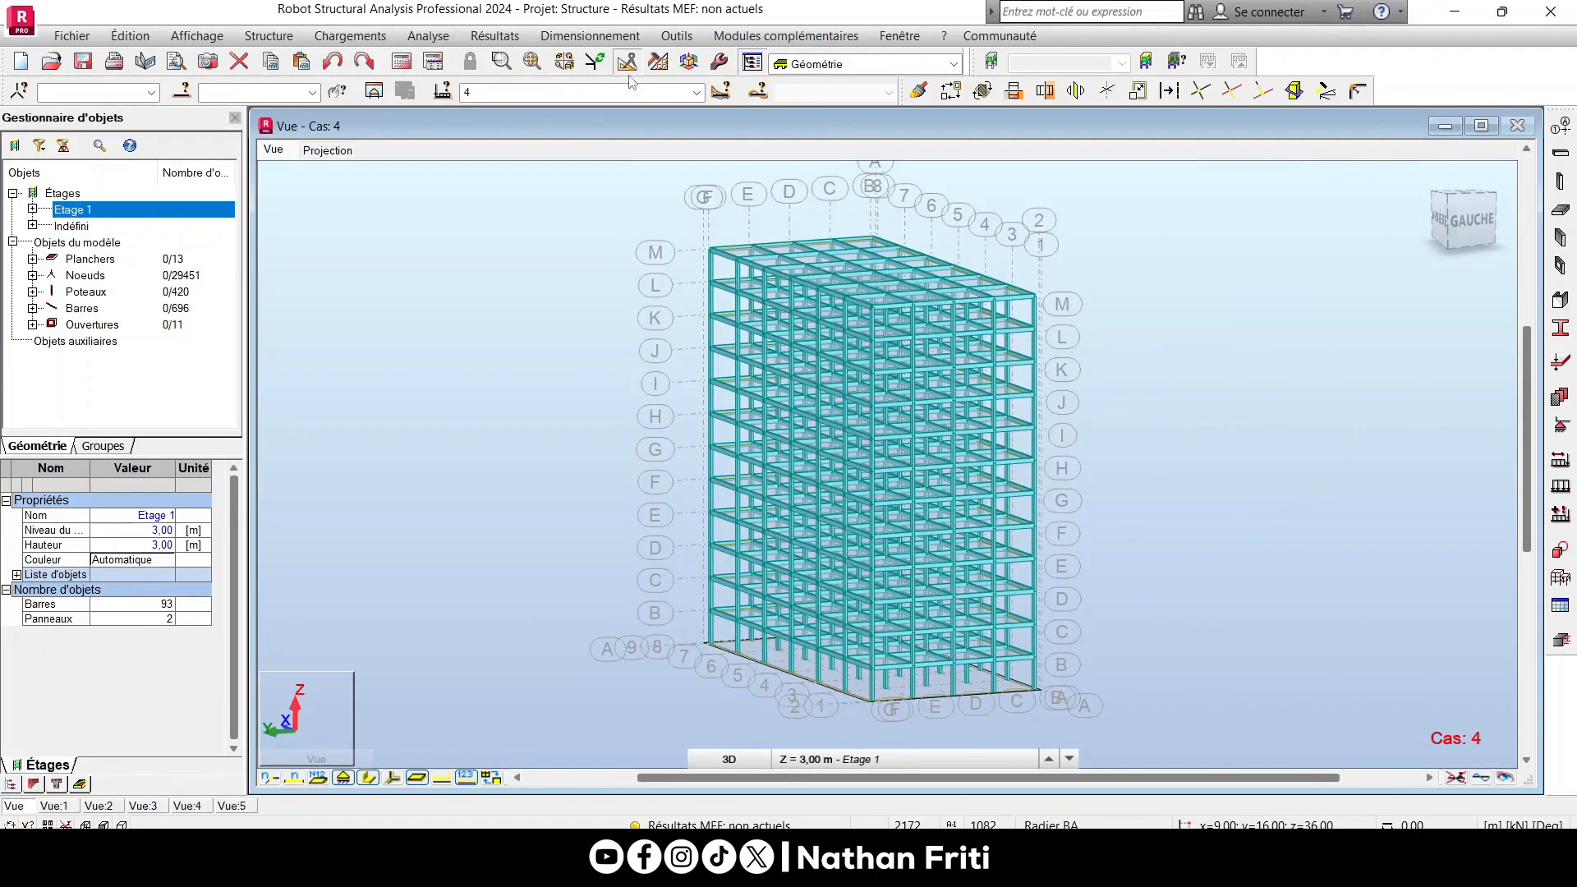
left_click(424, 63)
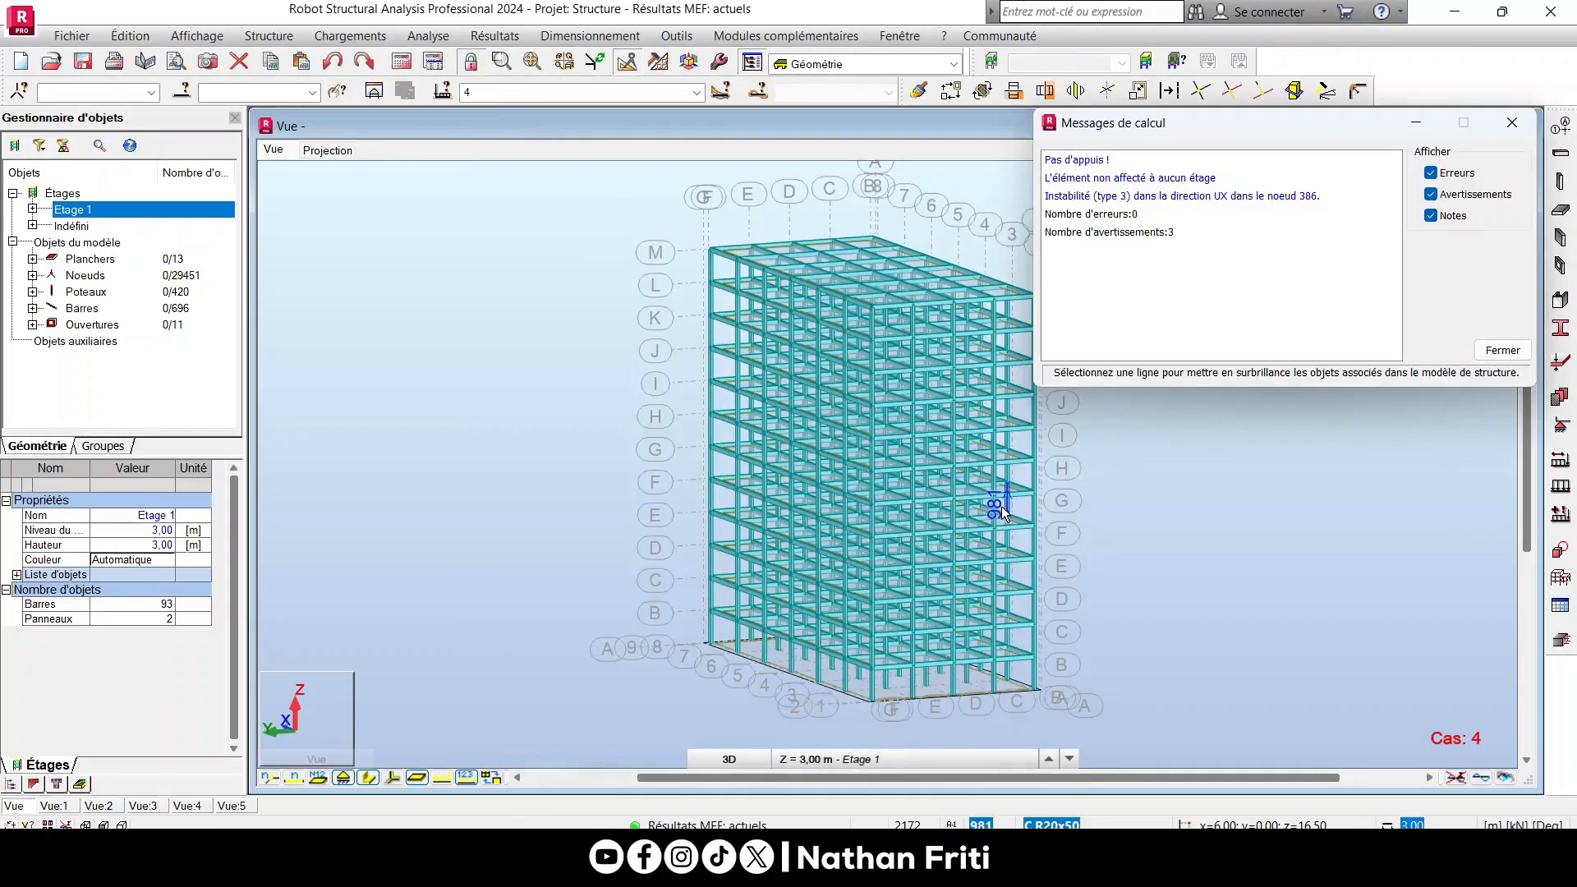
left_click(1502, 350)
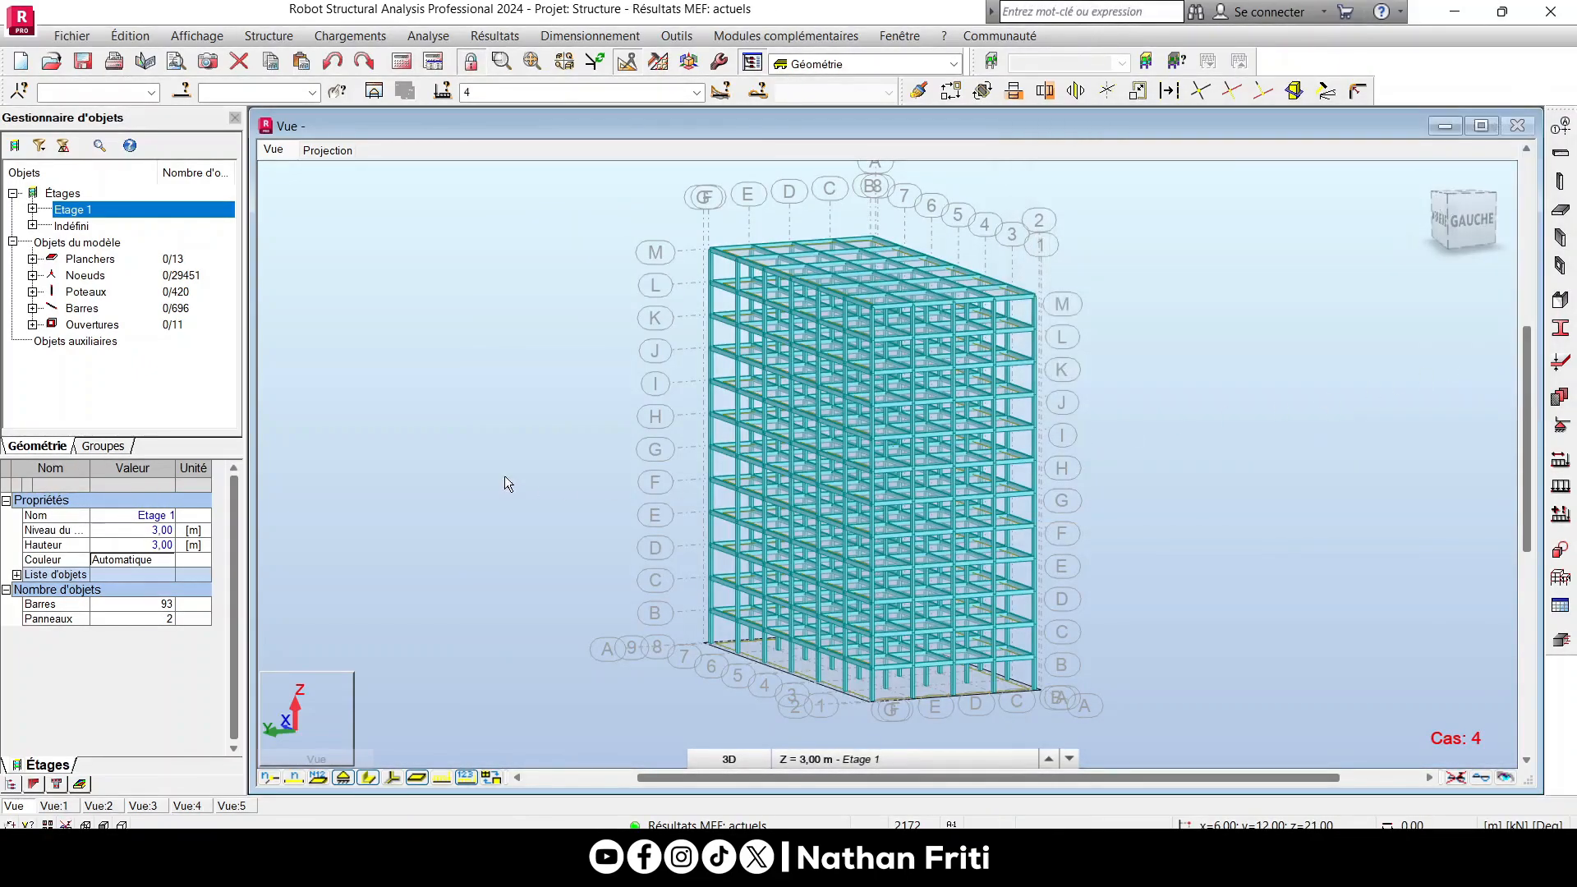
Select the raft panel at the building's base and check its assigned thickness and reinforcement type.
right_click(343, 442)
left_click(398, 524)
left_click_drag(602, 545, 785, 512)
right_click(830, 490)
left_click(923, 520)
scroll(650, 603, "up", 2)
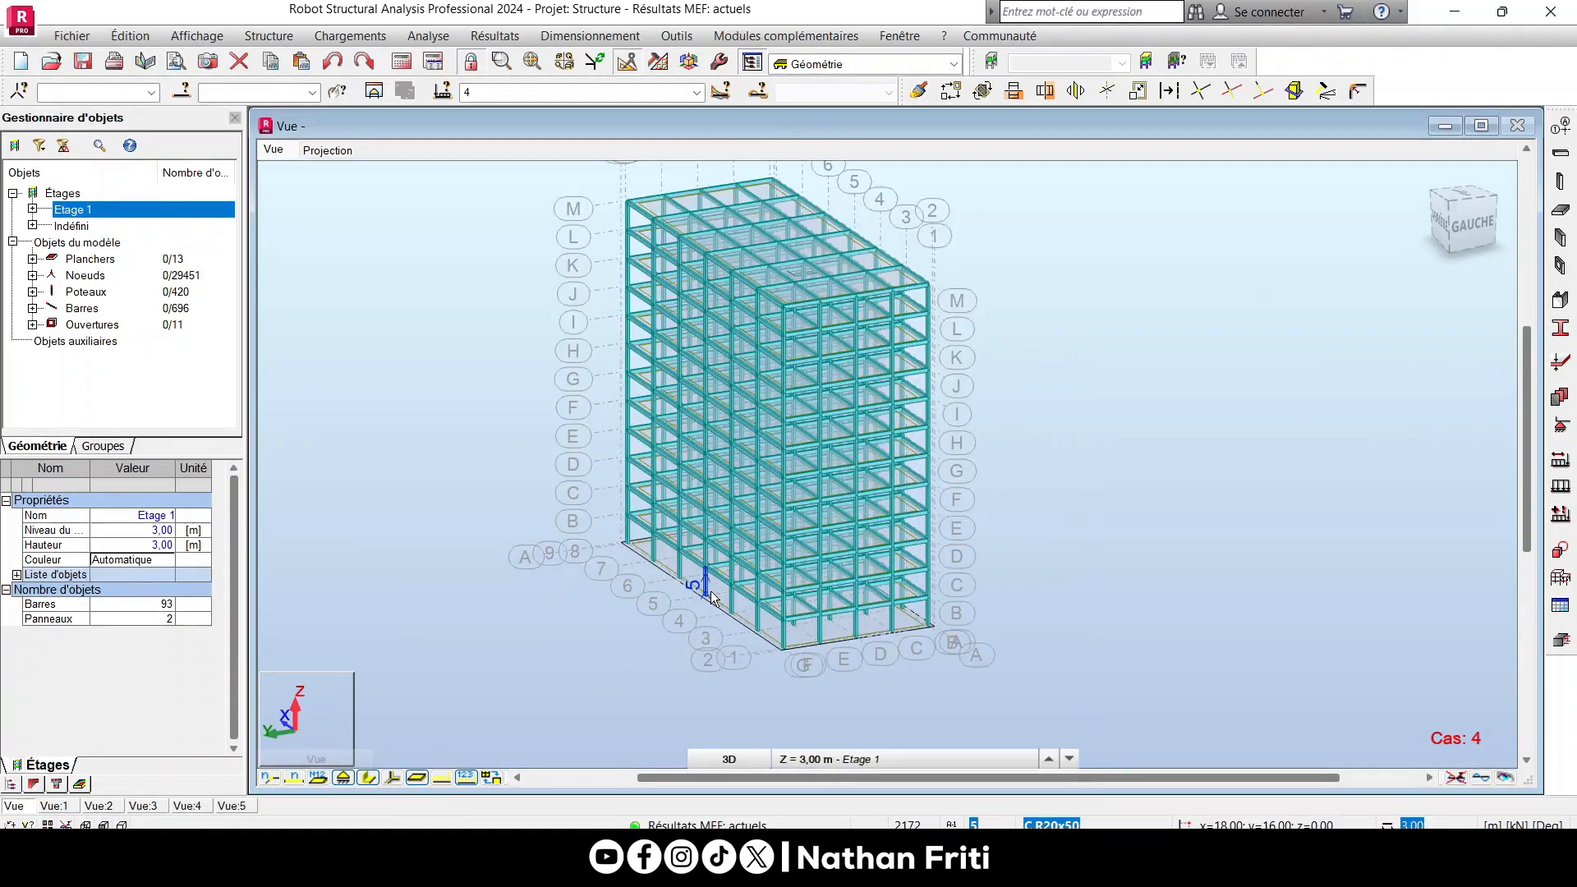
left_click(713, 604)
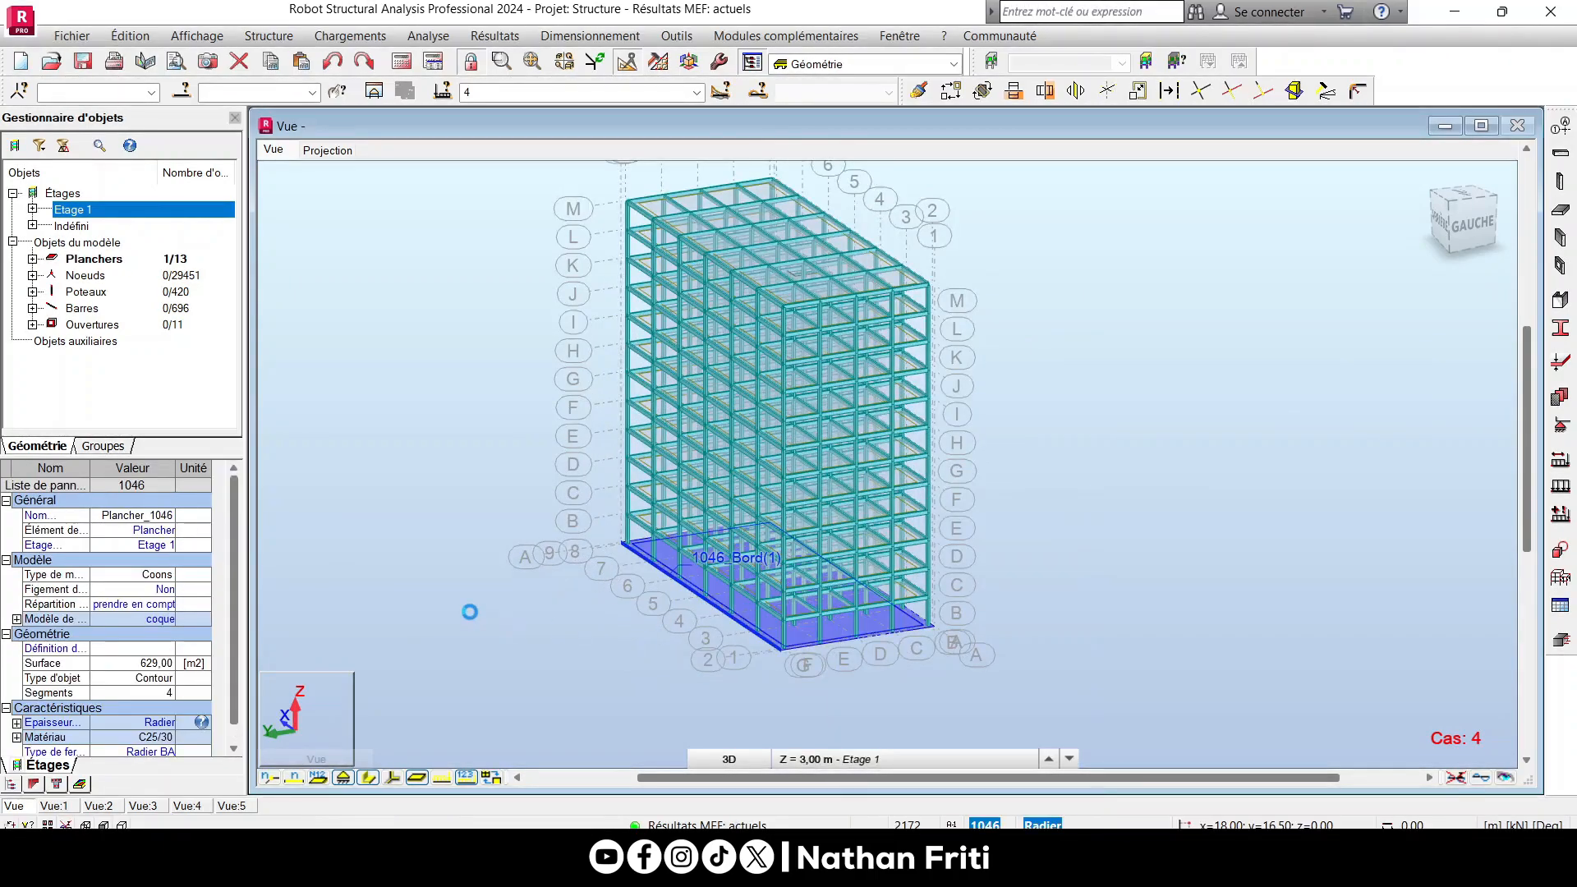
left_click(574, 37)
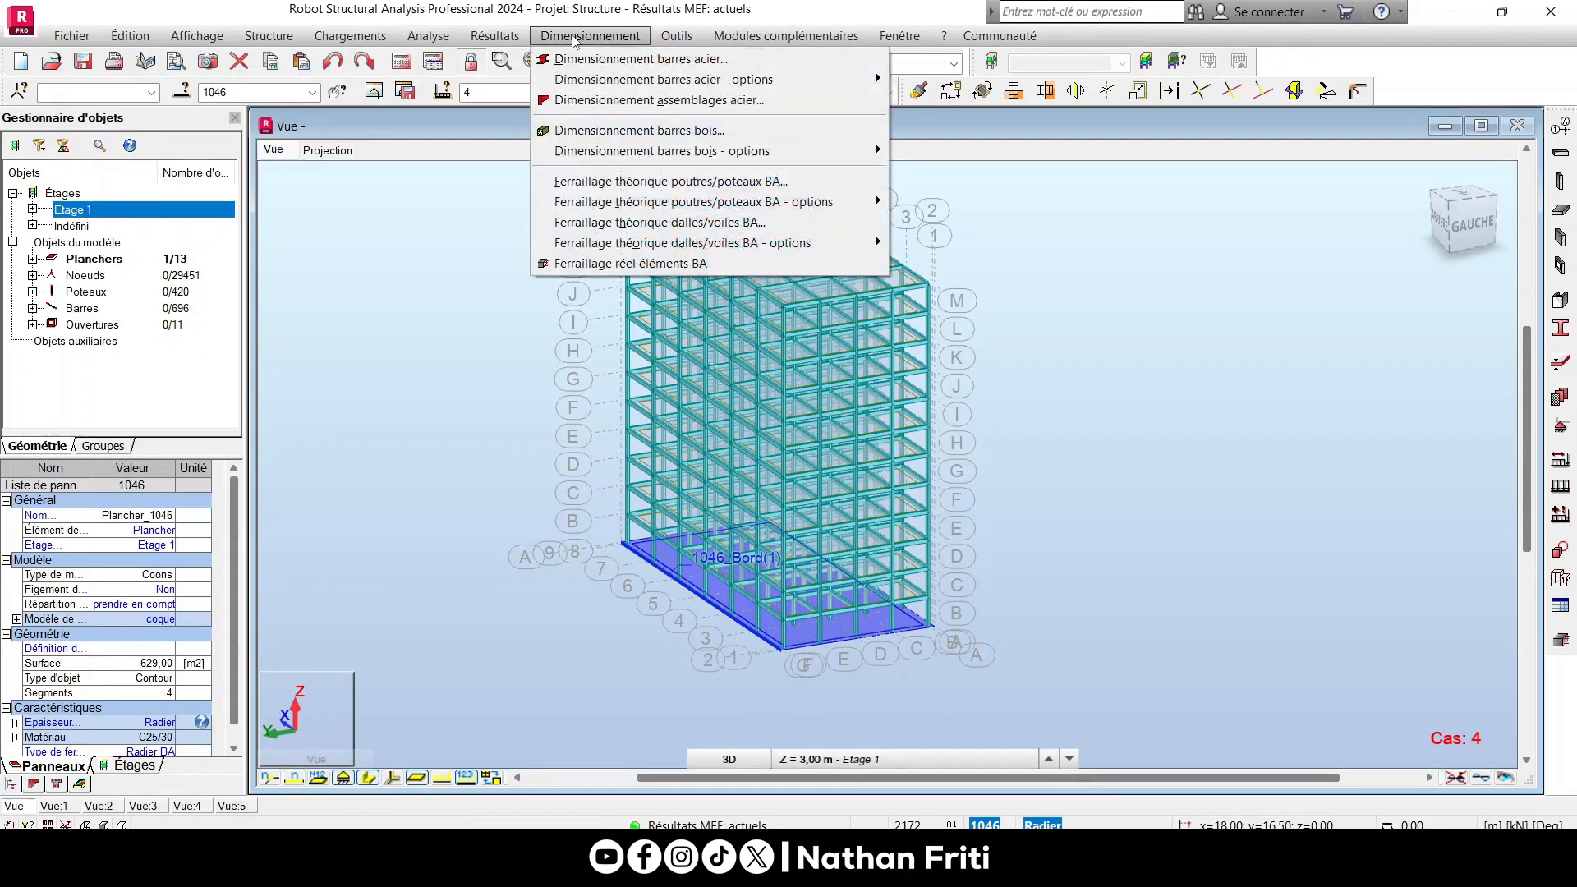
mouse_move(870, 243)
left_click(1058, 244)
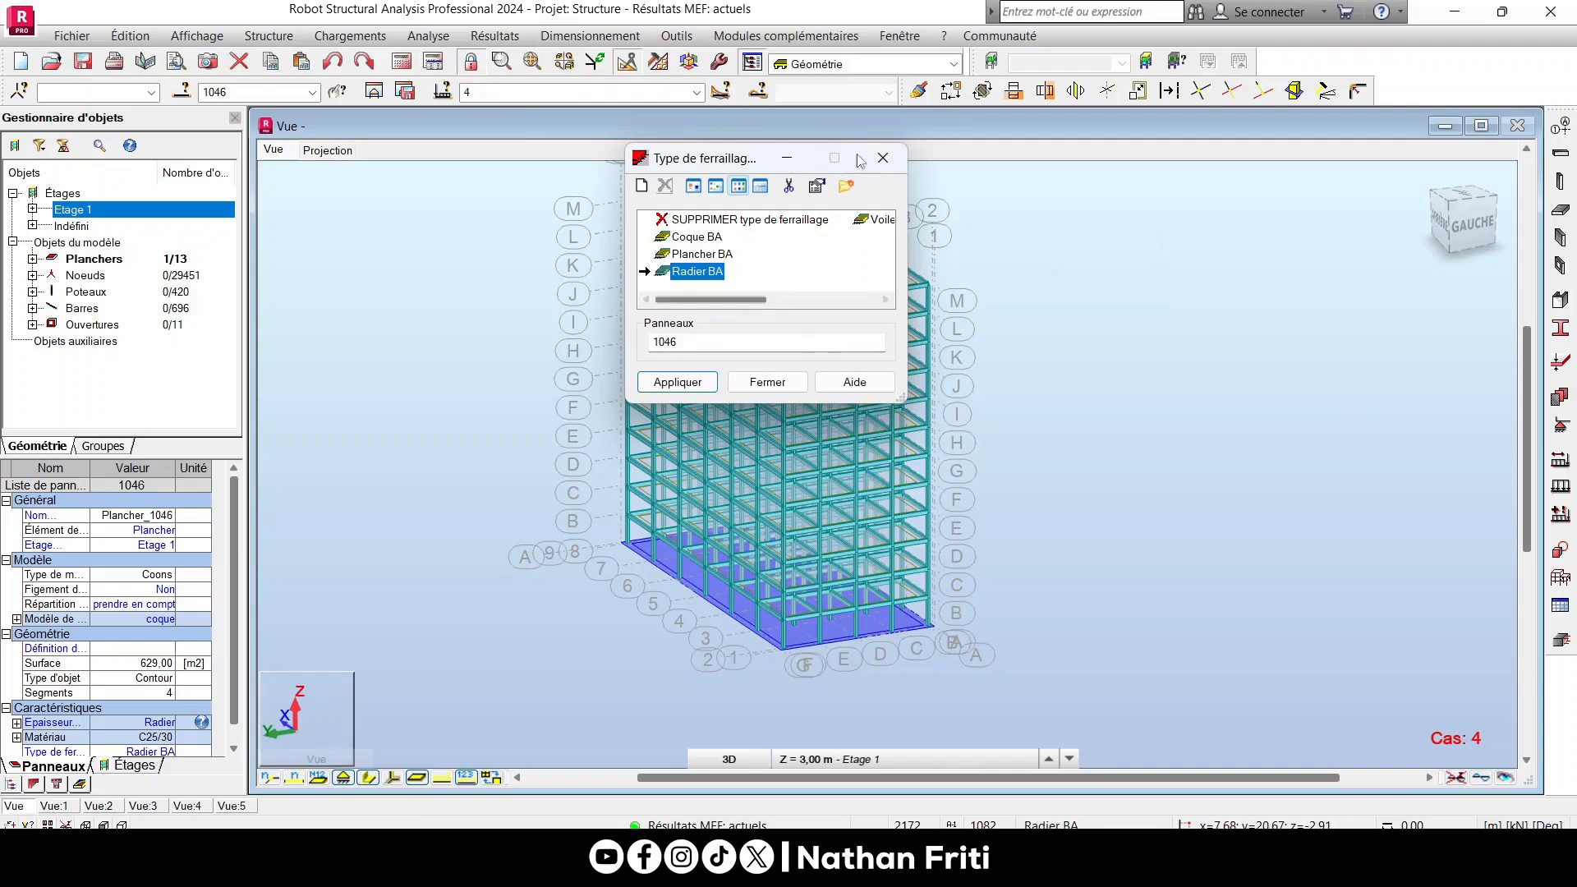
left_click(883, 158)
scroll(235, 711, "down", 1)
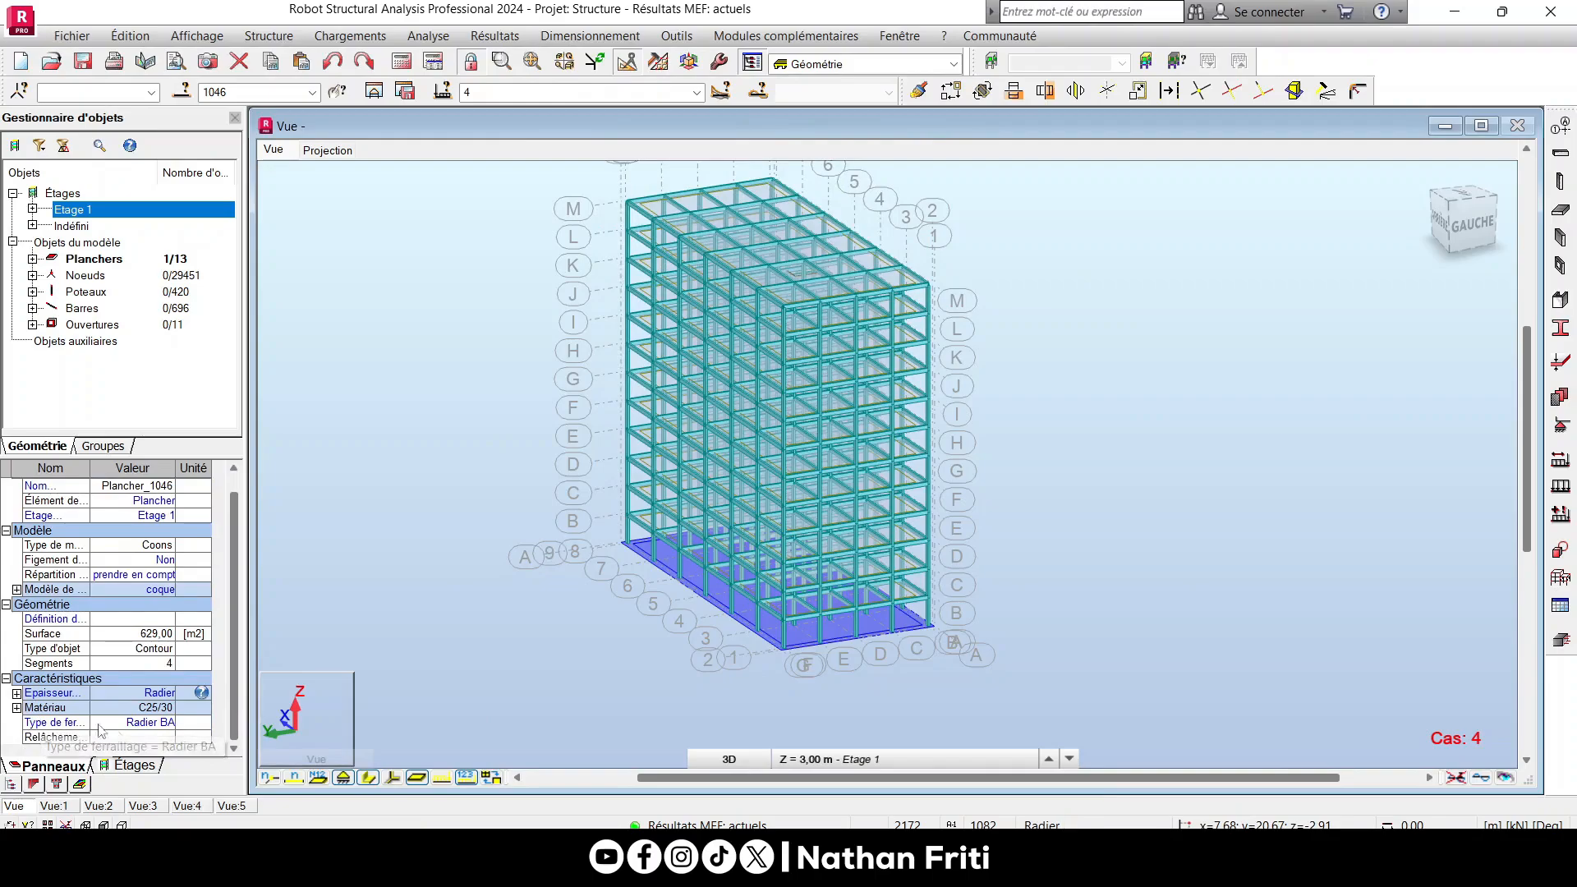
Open the theoretical reinforcement calculation for slabs and walls and limit its panel list to the panel with Radier thickness.
left_click(567, 34)
left_click(674, 229)
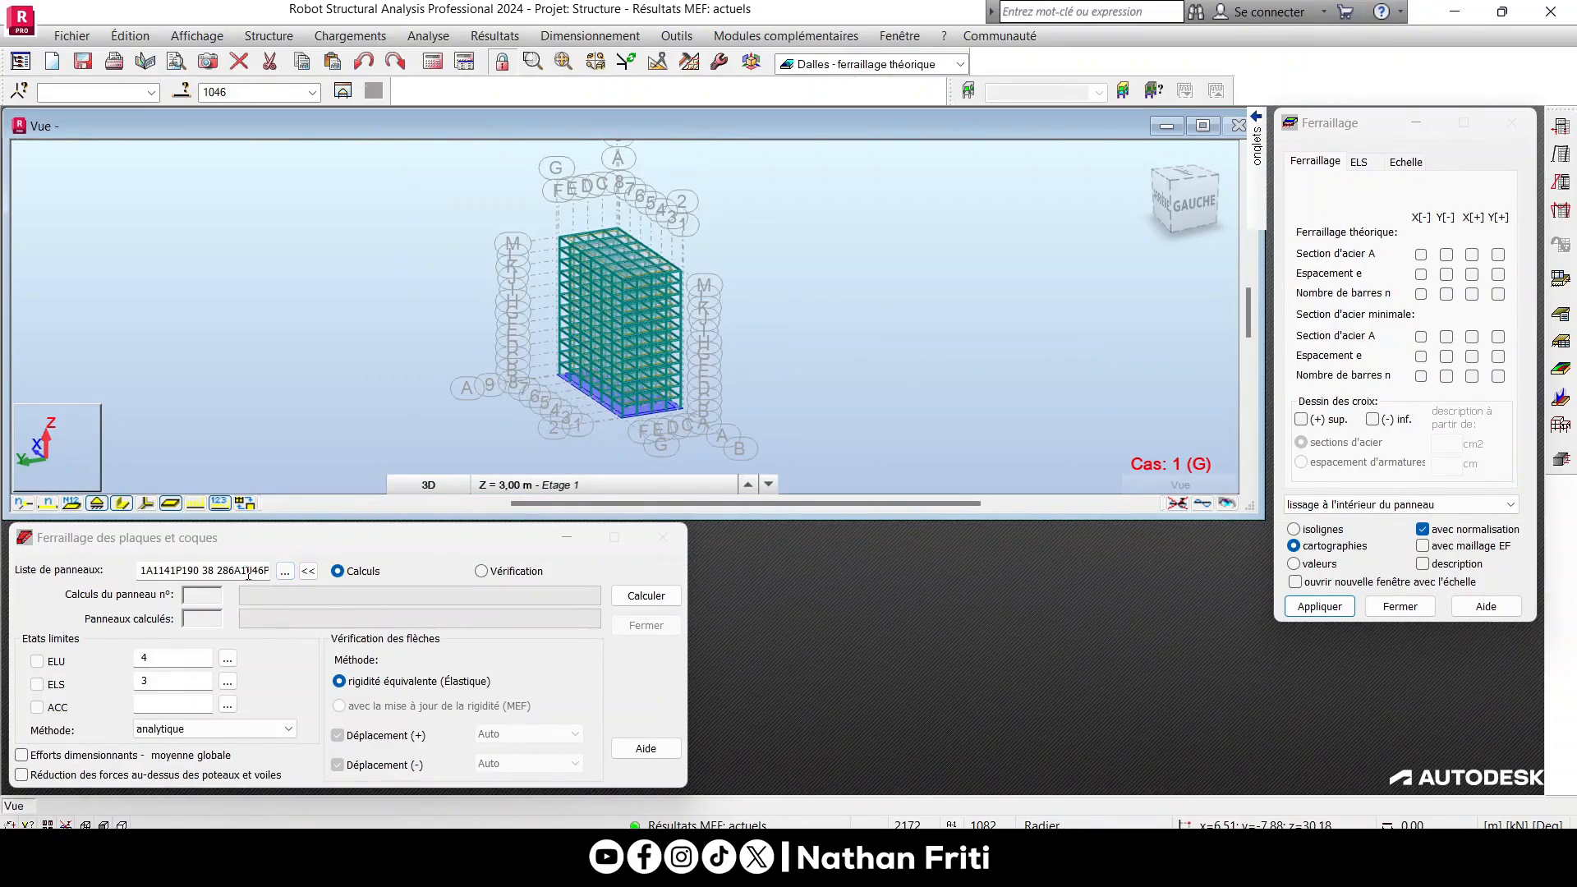
left_click(285, 571)
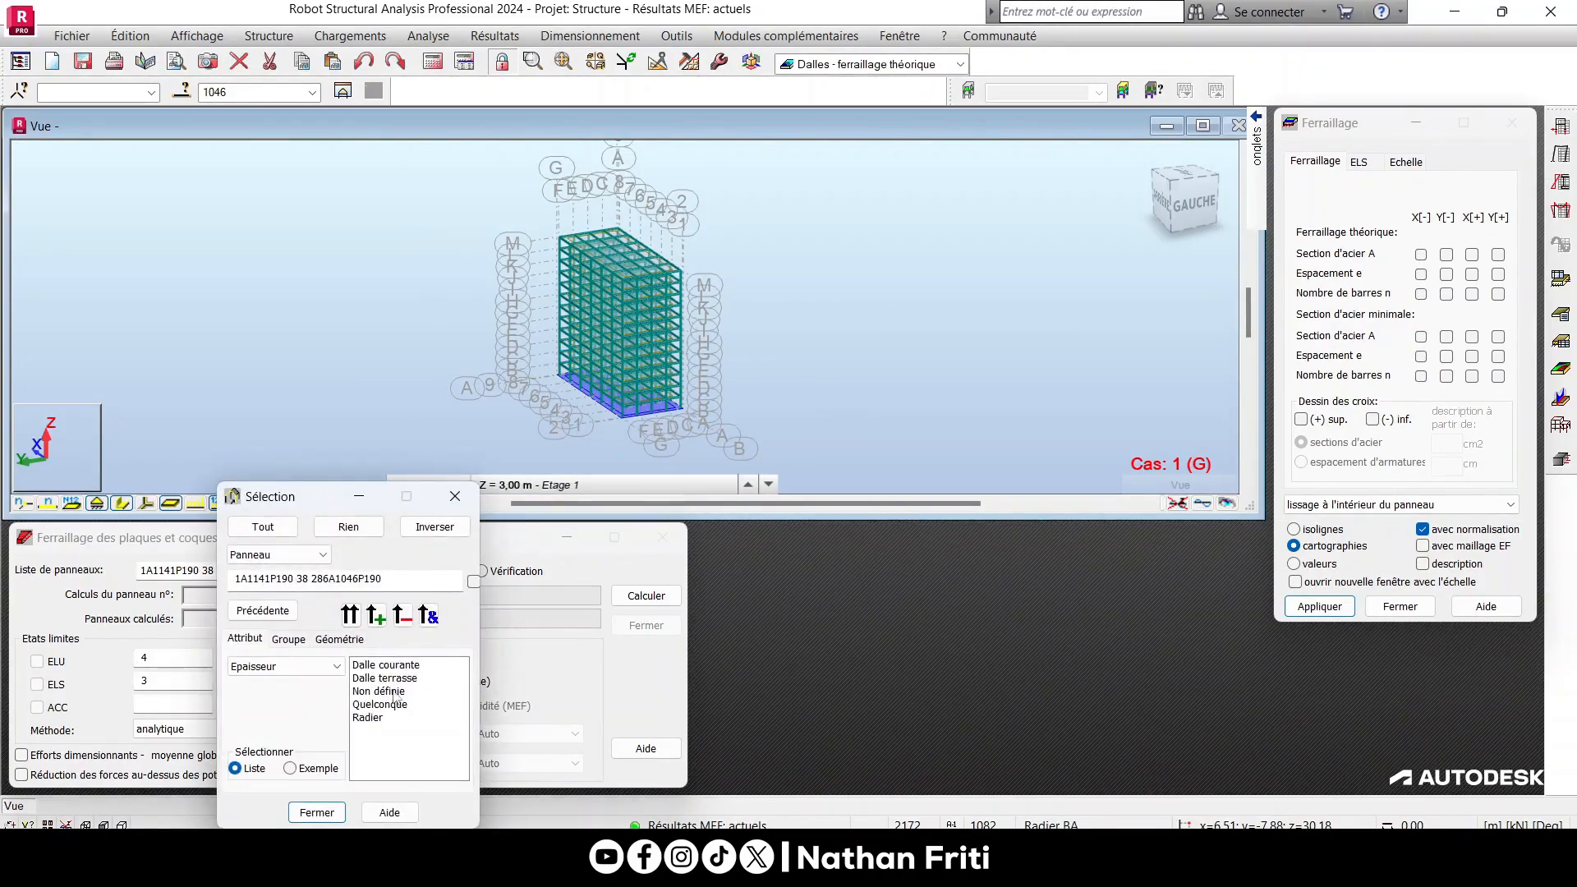
left_click(377, 719)
left_click(350, 616)
left_click_drag(274, 502, 520, 471)
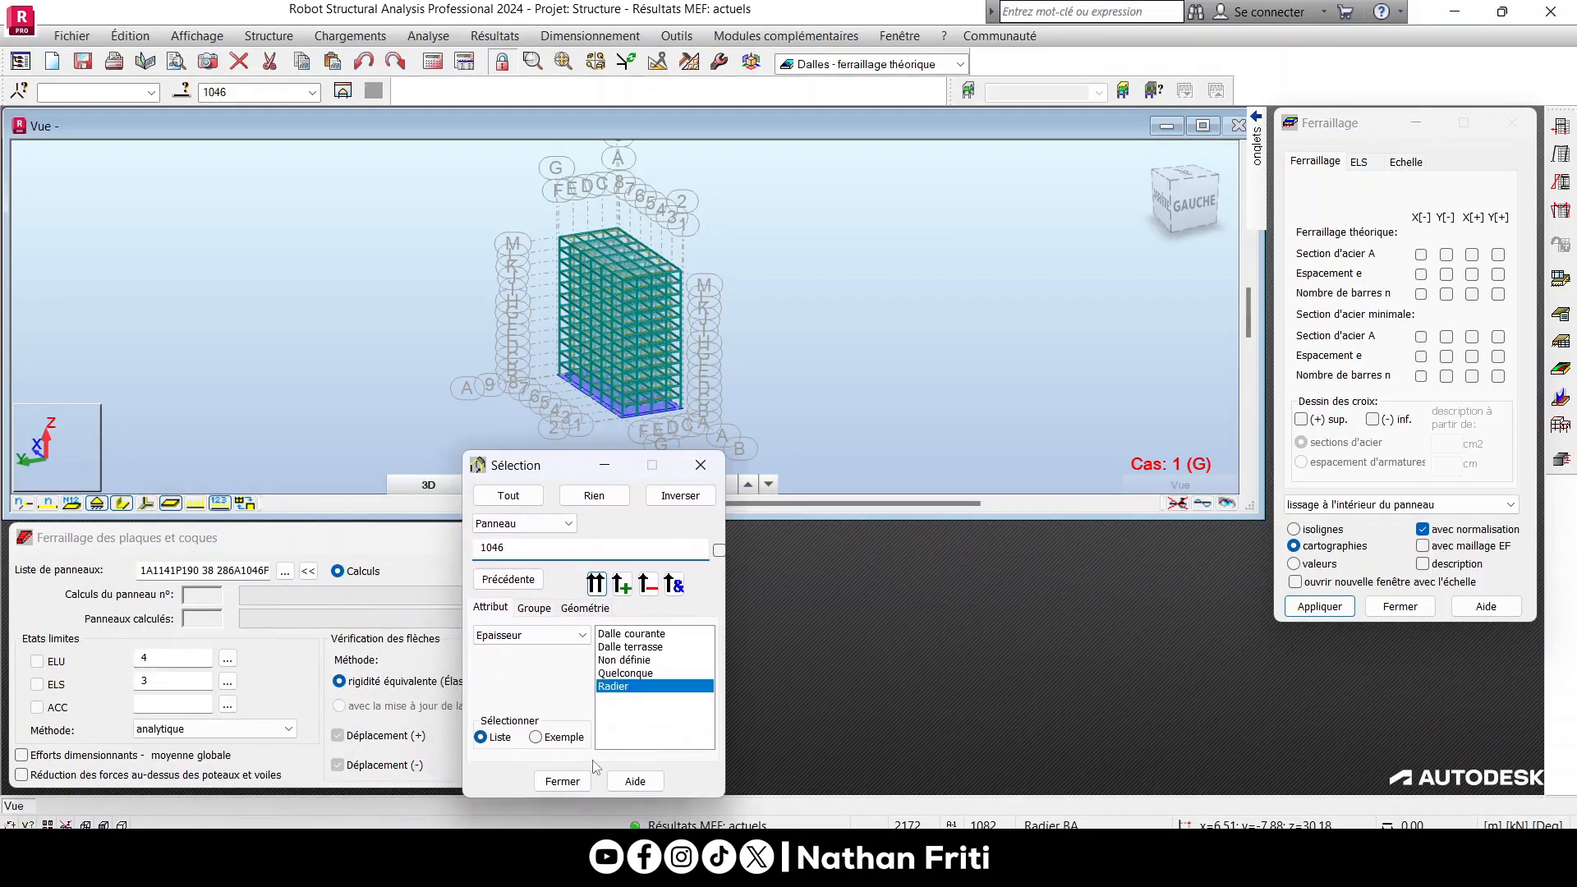
left_click(567, 780)
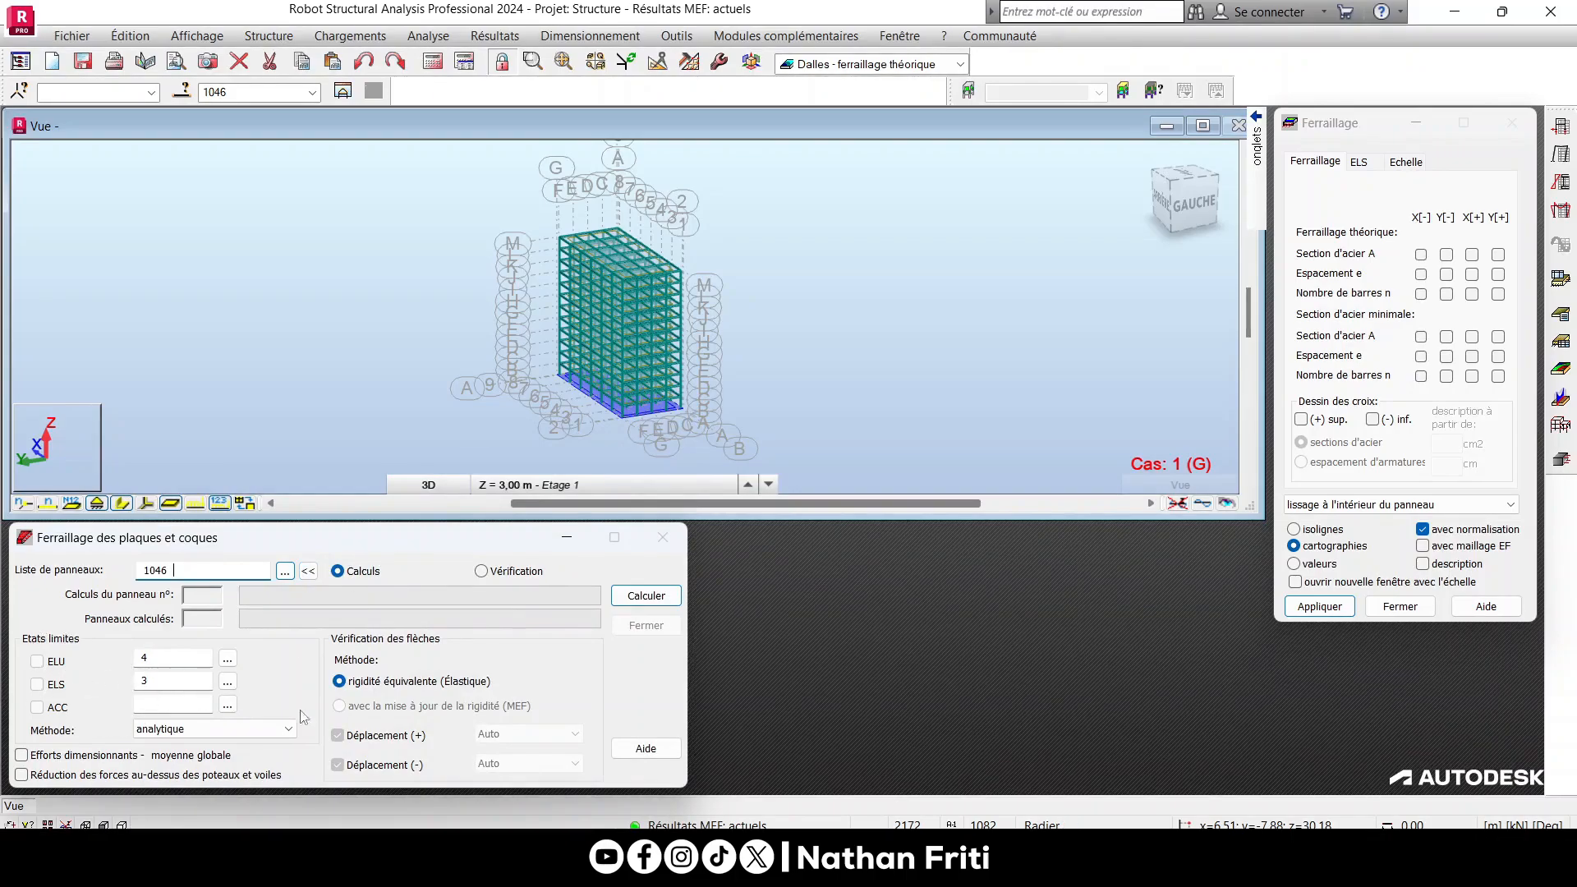
Calculate the theoretical reinforcement of panel 1046 with ELU case 4 and ELS case 3, using the analytical method.
left_click(654, 600)
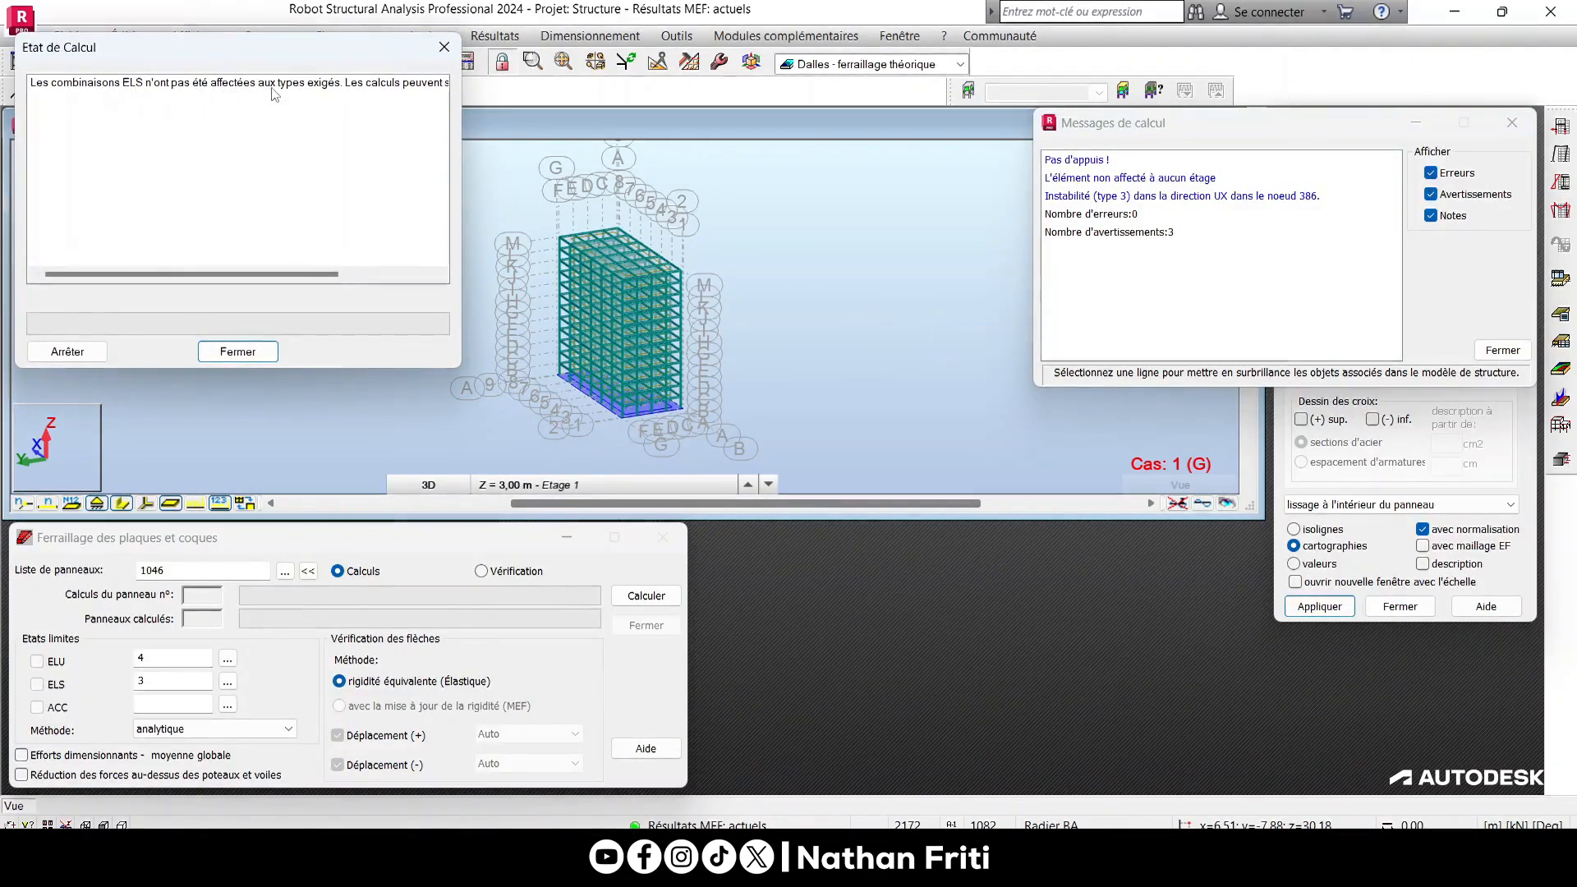
left_click_drag(313, 280, 405, 279)
key("Return")
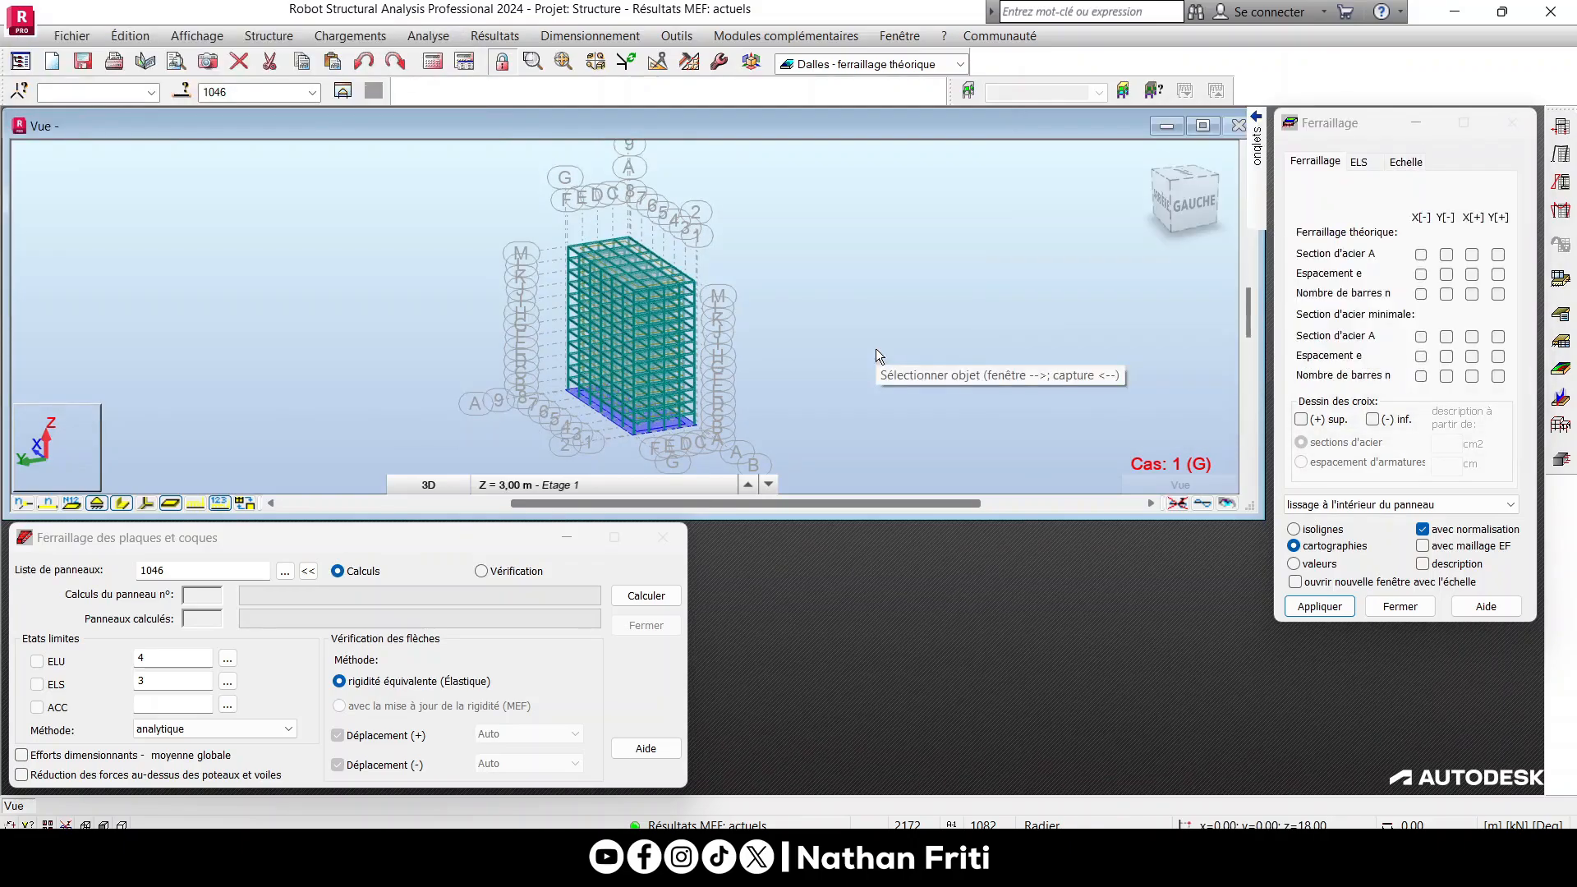
Select the raft panel at the building's base and open its real slab reinforcement design.
left_click(868, 285)
scroll(629, 343, "up", 2)
right_click(700, 248)
left_click(795, 332)
left_click_drag(795, 332, 861, 333)
right_click(729, 329)
left_click(772, 360)
left_click(663, 409)
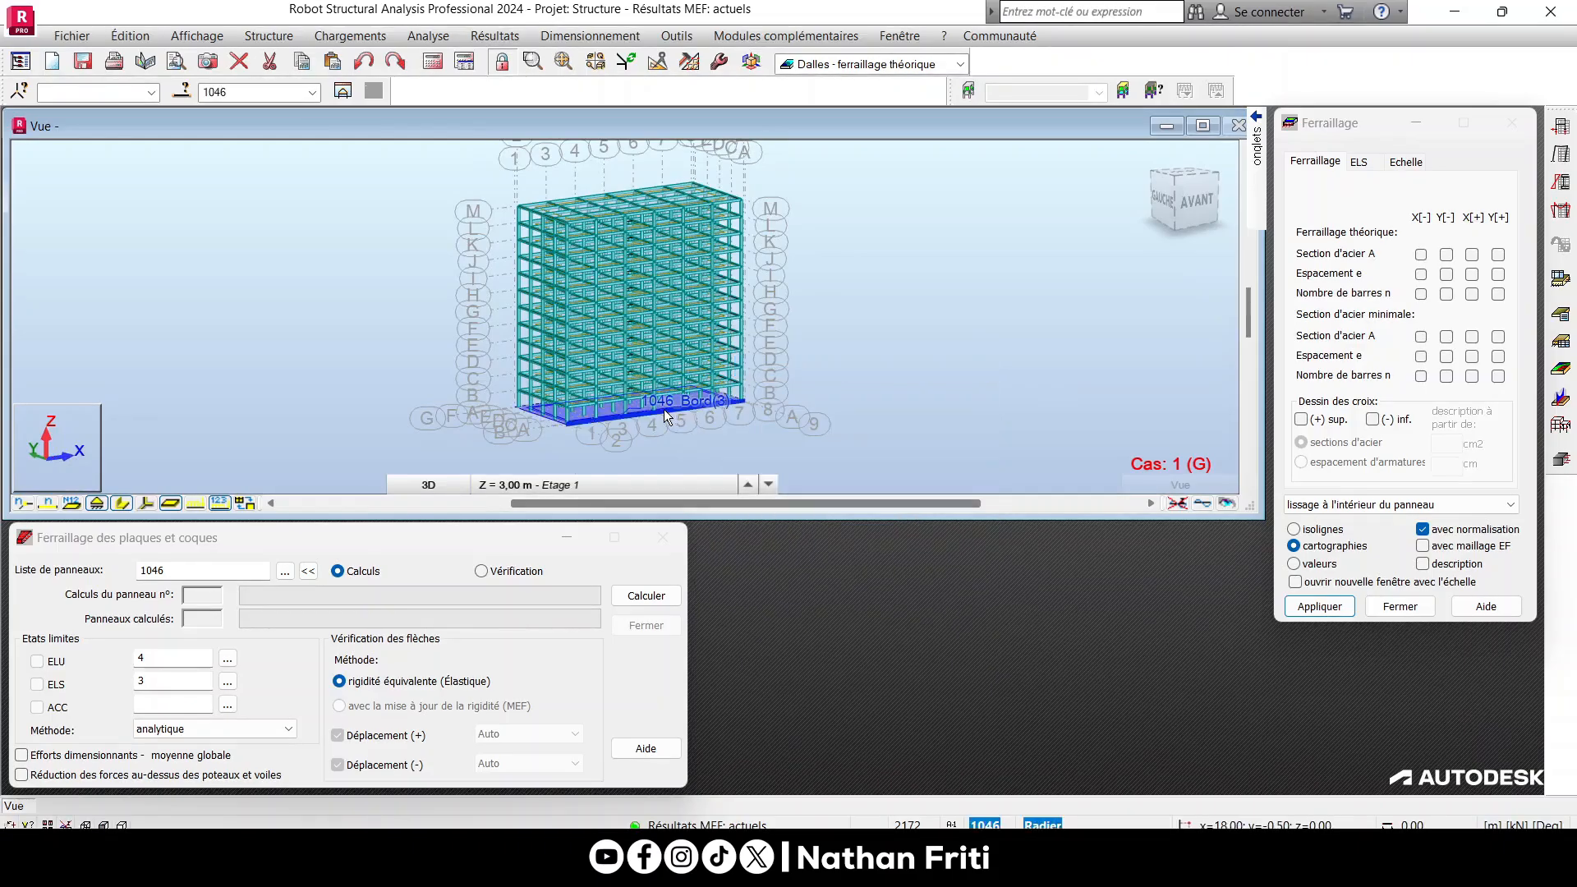
scroll(641, 398, "up", 5)
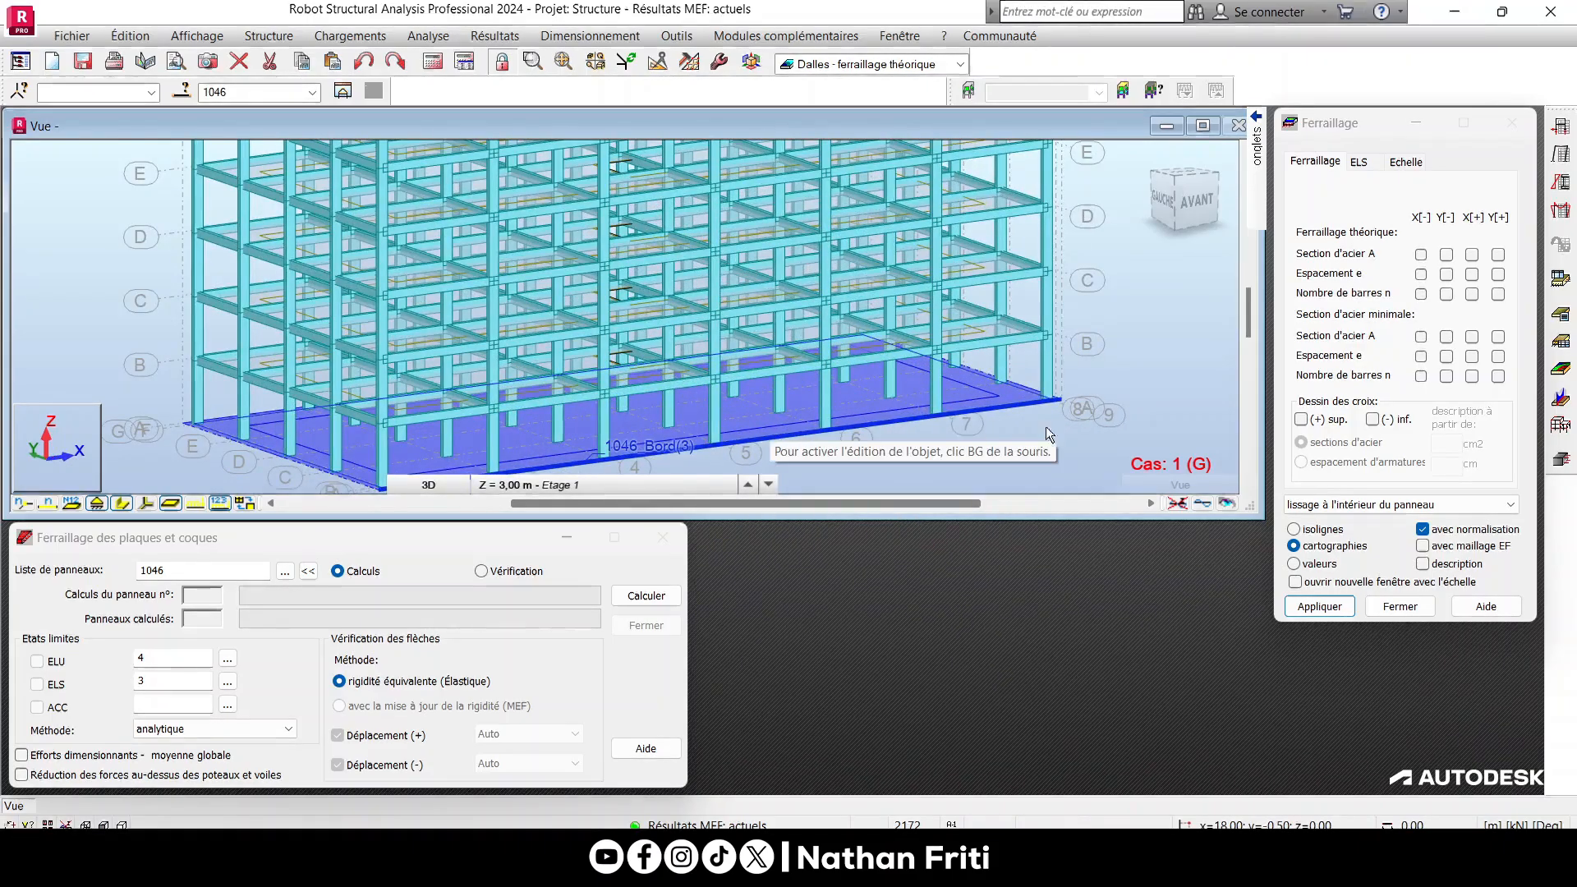
left_click(1562, 462)
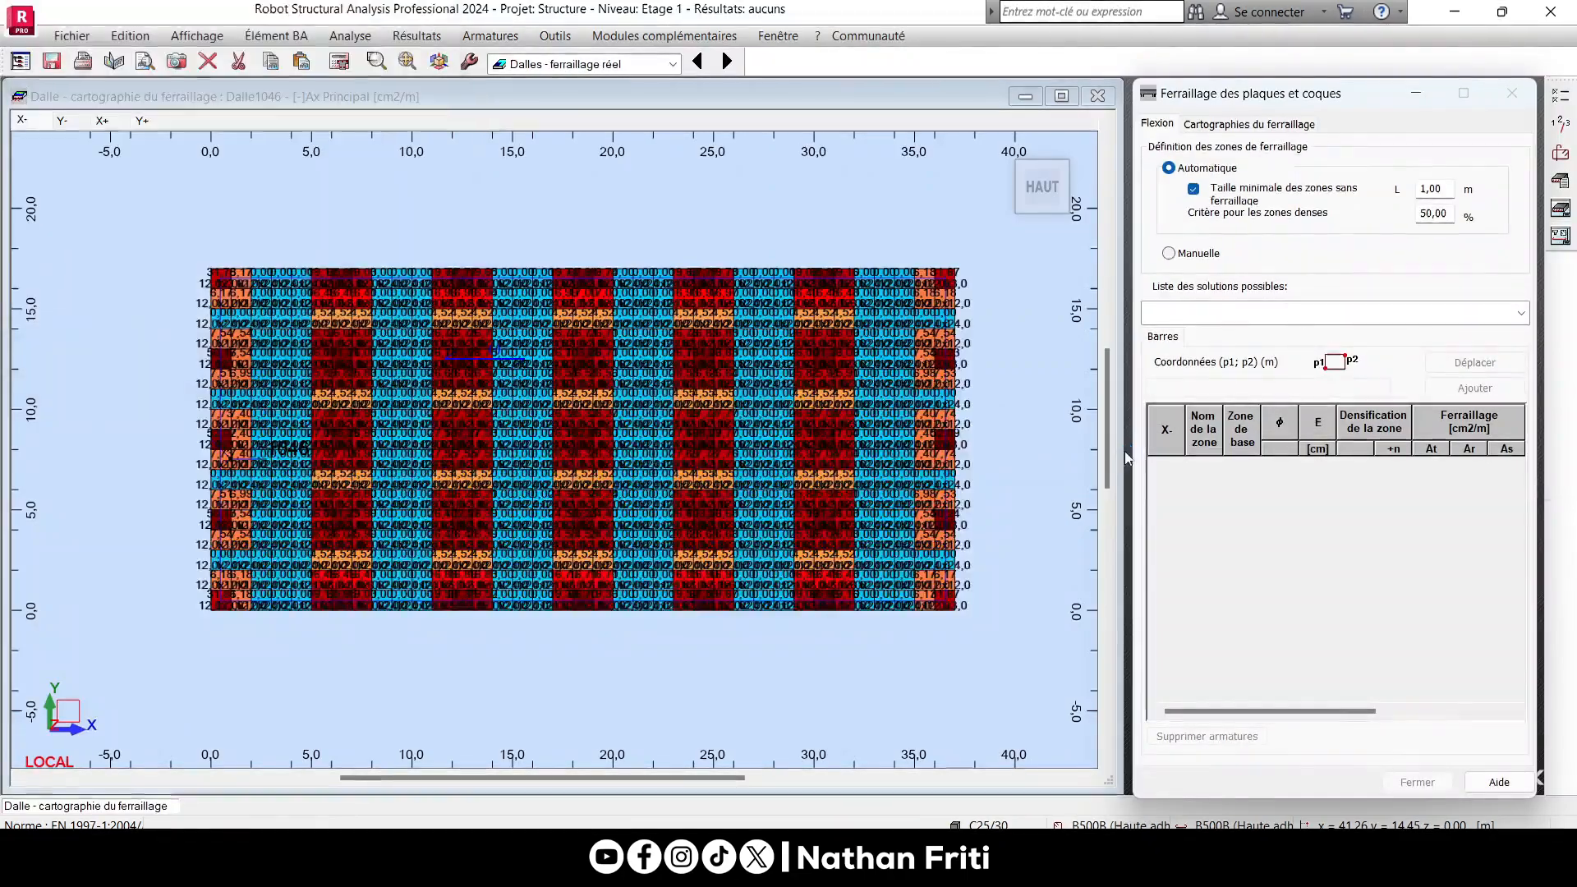
In the Eurocode 2 calculation options, deselect all bar diameters, check the welded mesh and punching reinforcement settings, and accept the options.
left_click(1560, 209)
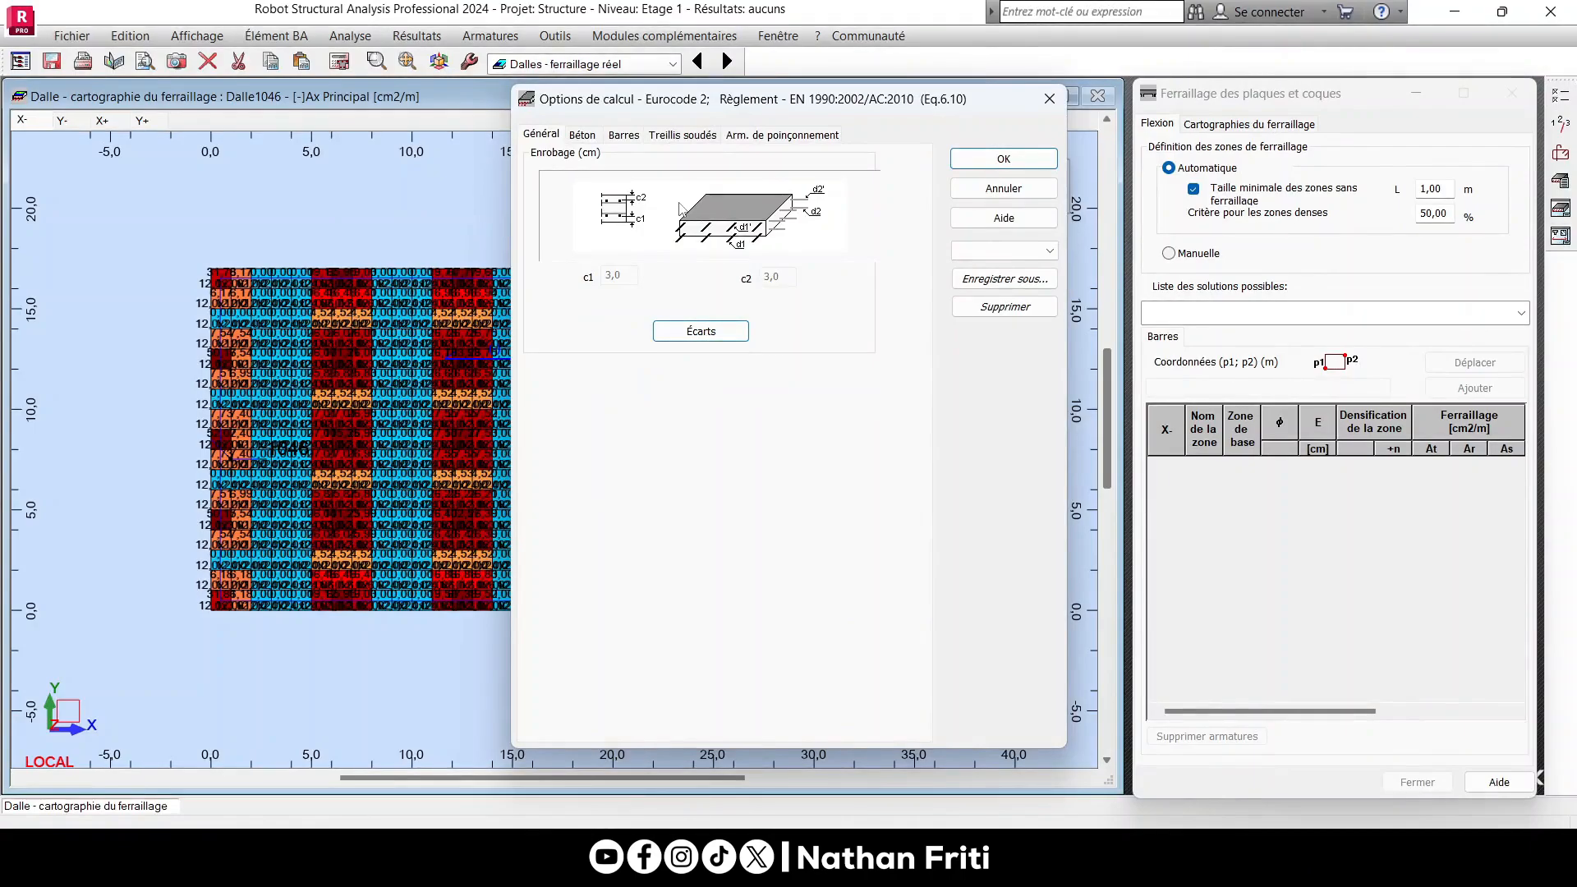
left_click(585, 136)
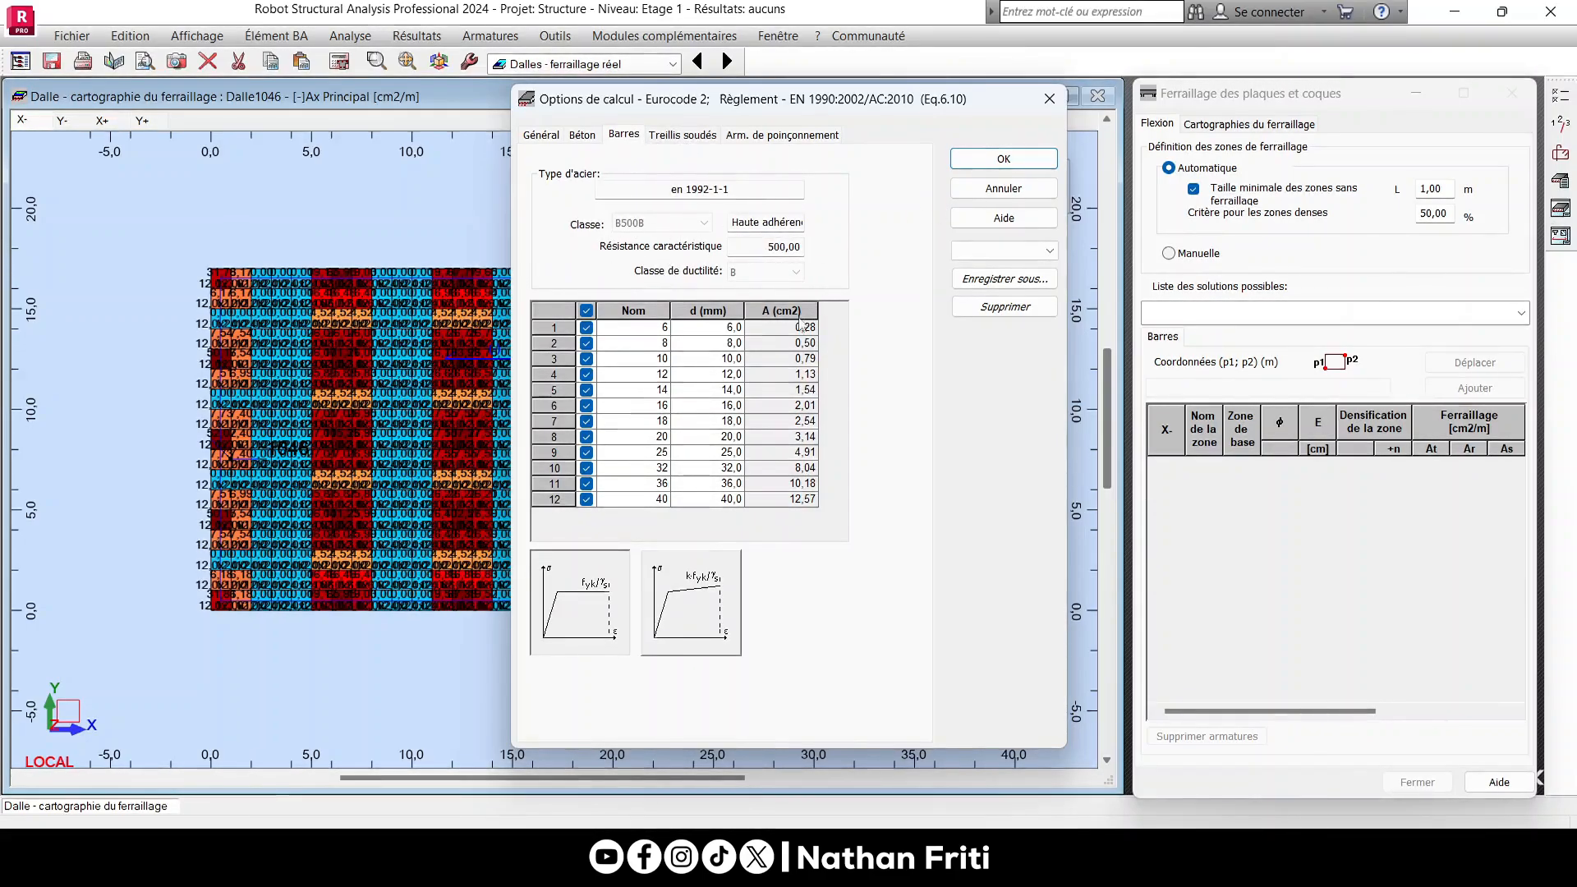
left_click(586, 311)
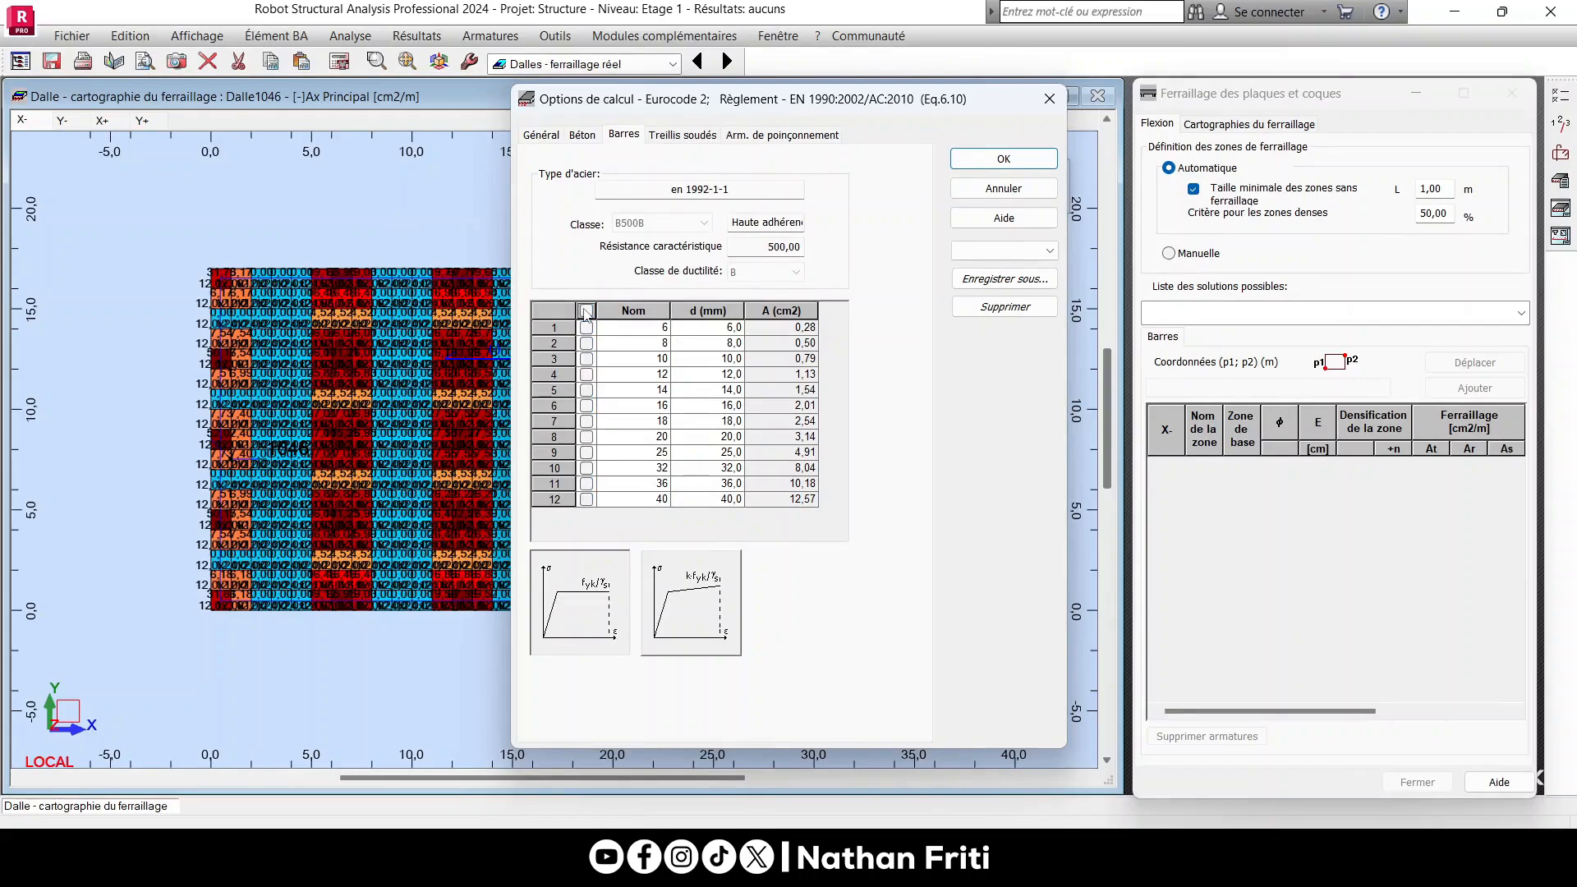
left_click(680, 136)
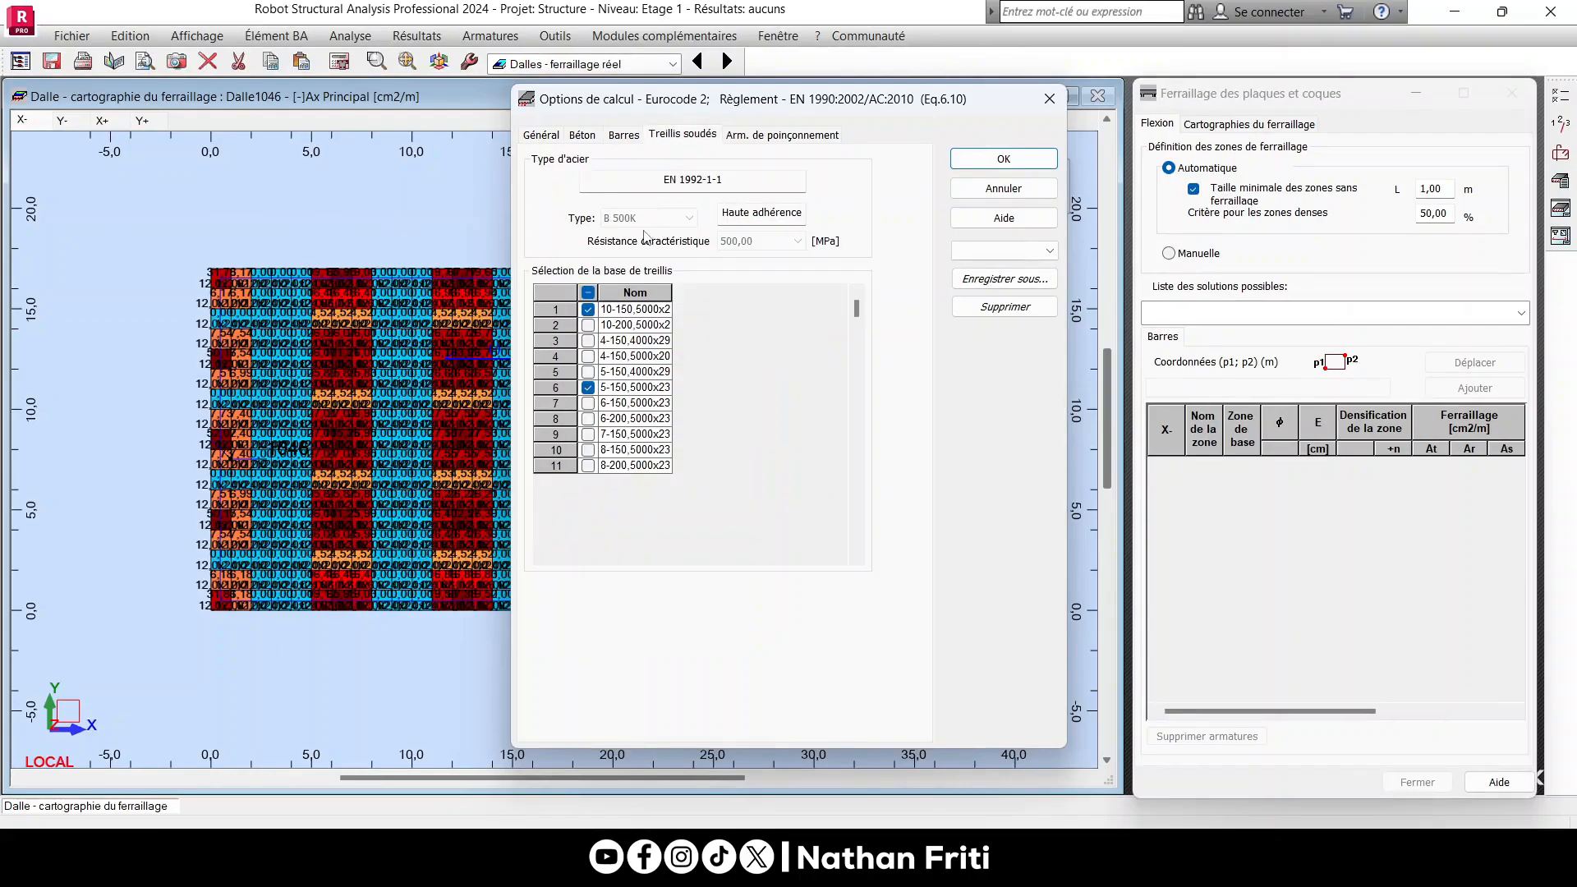
left_click(735, 136)
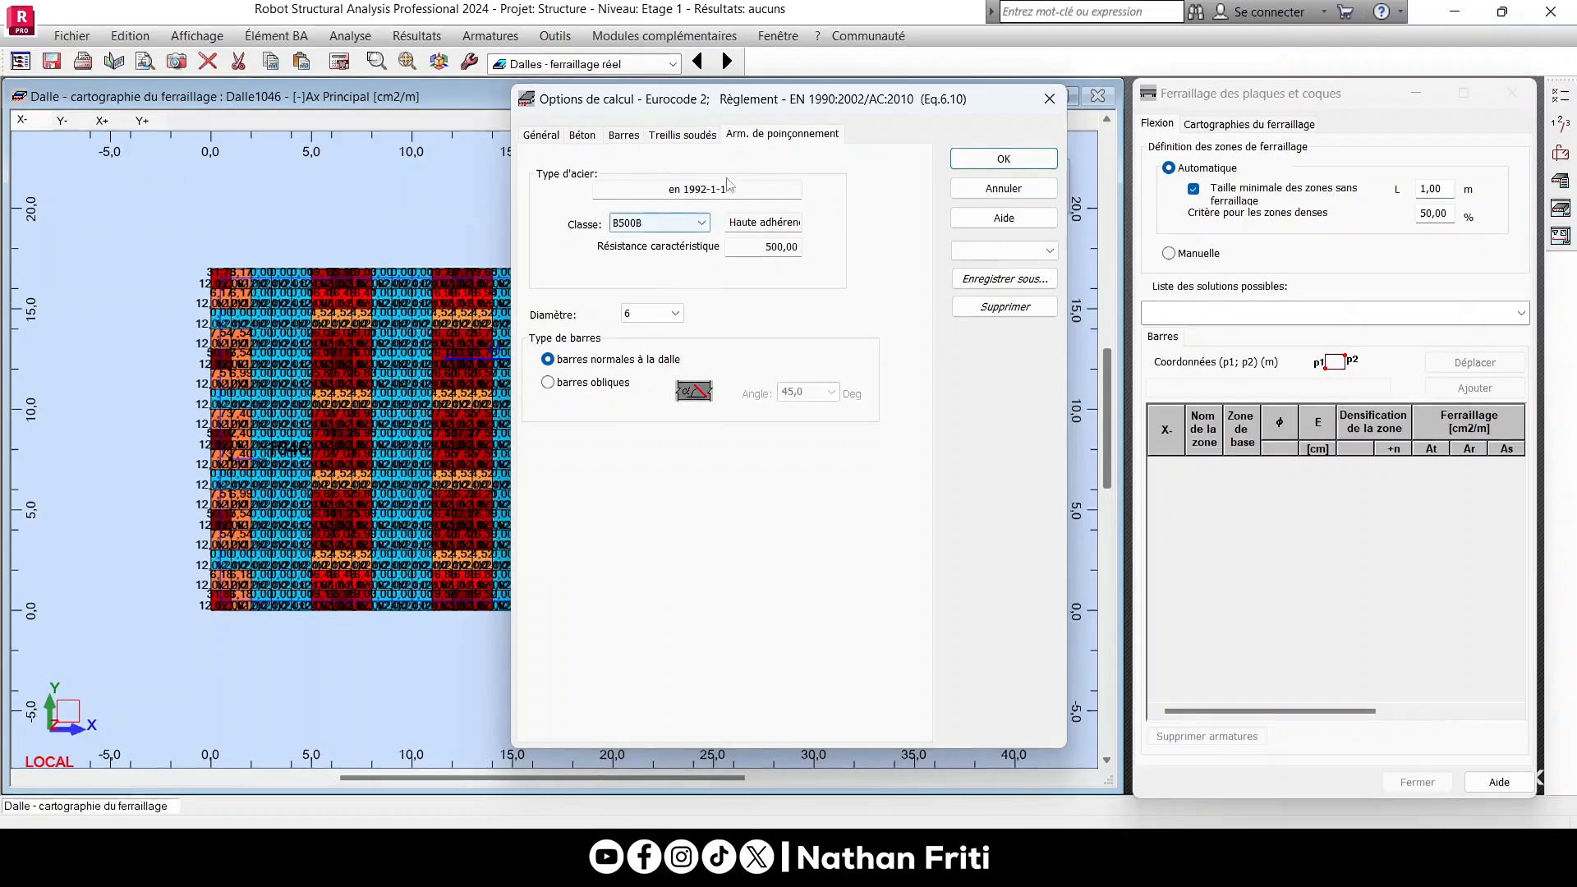
left_click(1002, 158)
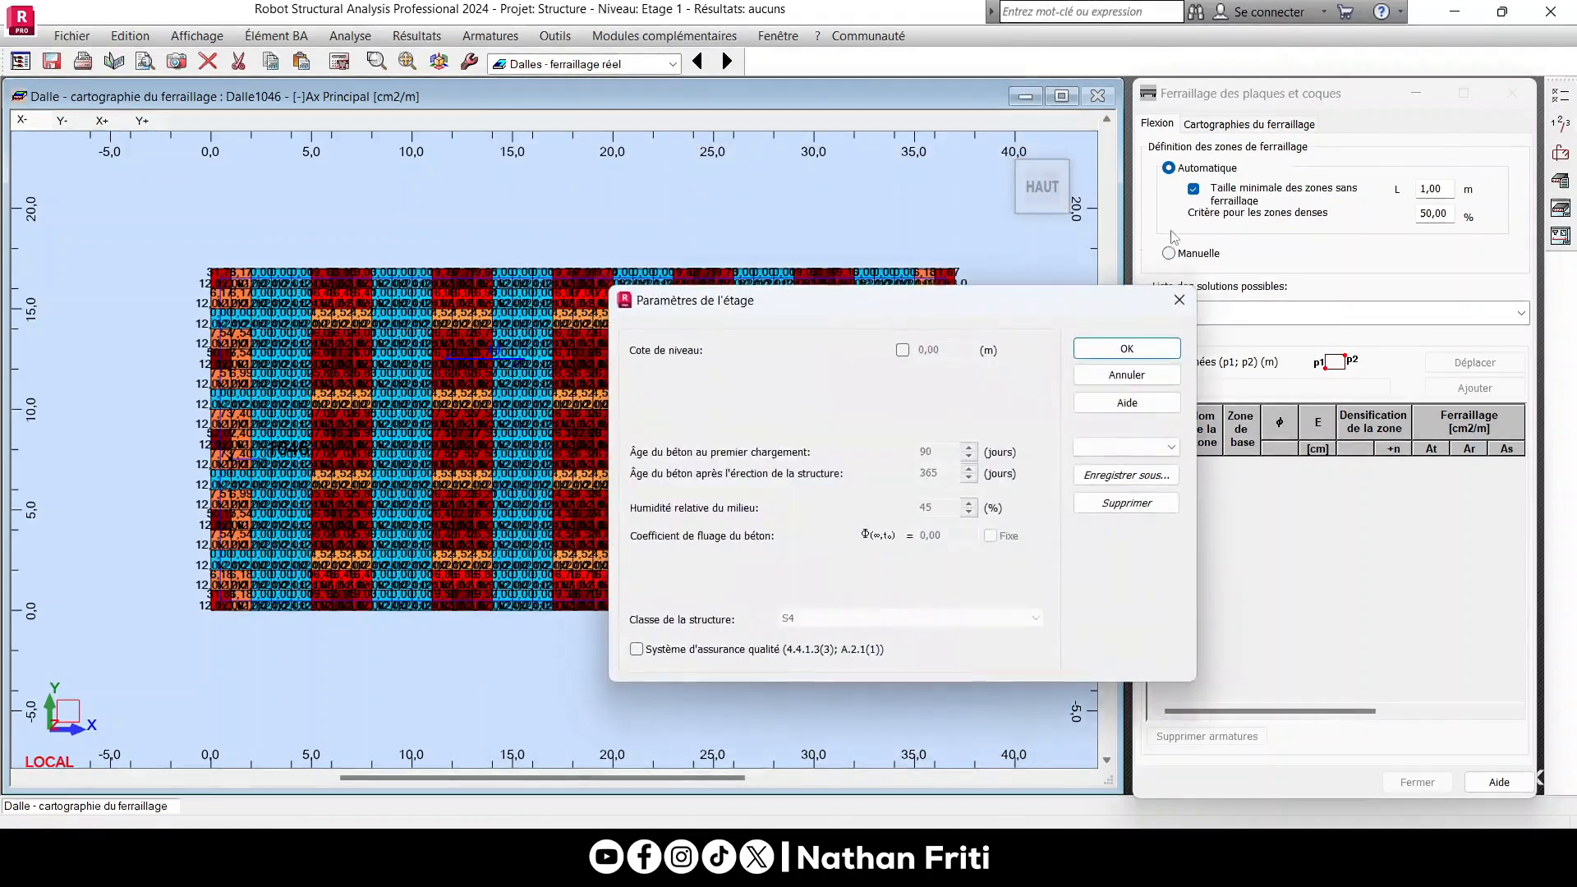
Cancel the storey parameters, then review the Eurocode 2 reinforcement layout settings for bars, welded mesh, secondary reinforcement and shapes, and accept them.
left_click(1110, 373)
left_click(1561, 236)
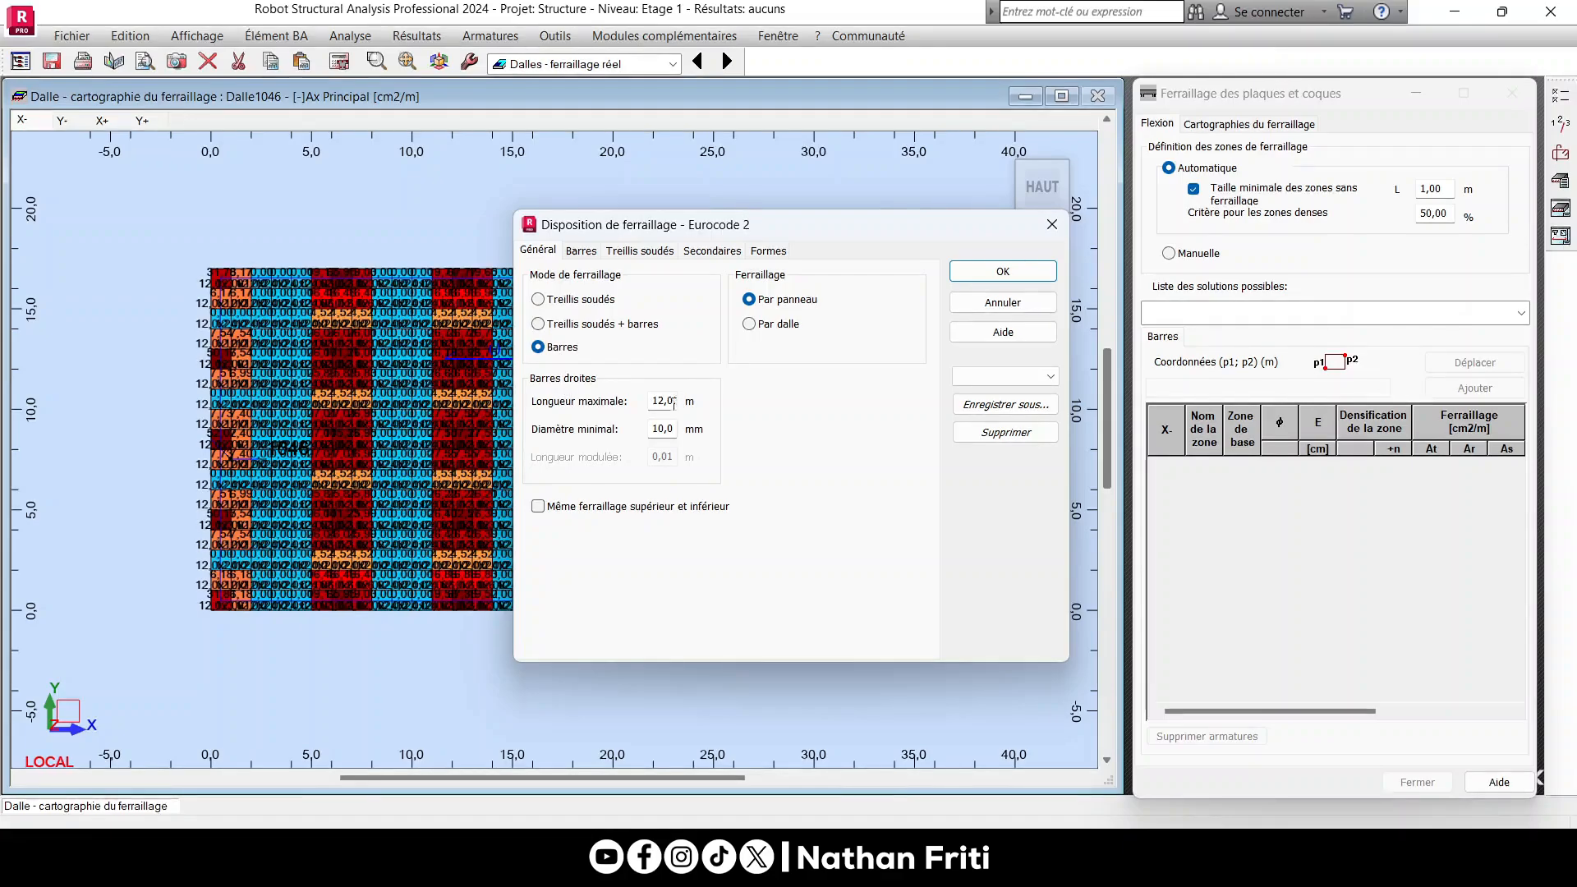
left_click(581, 250)
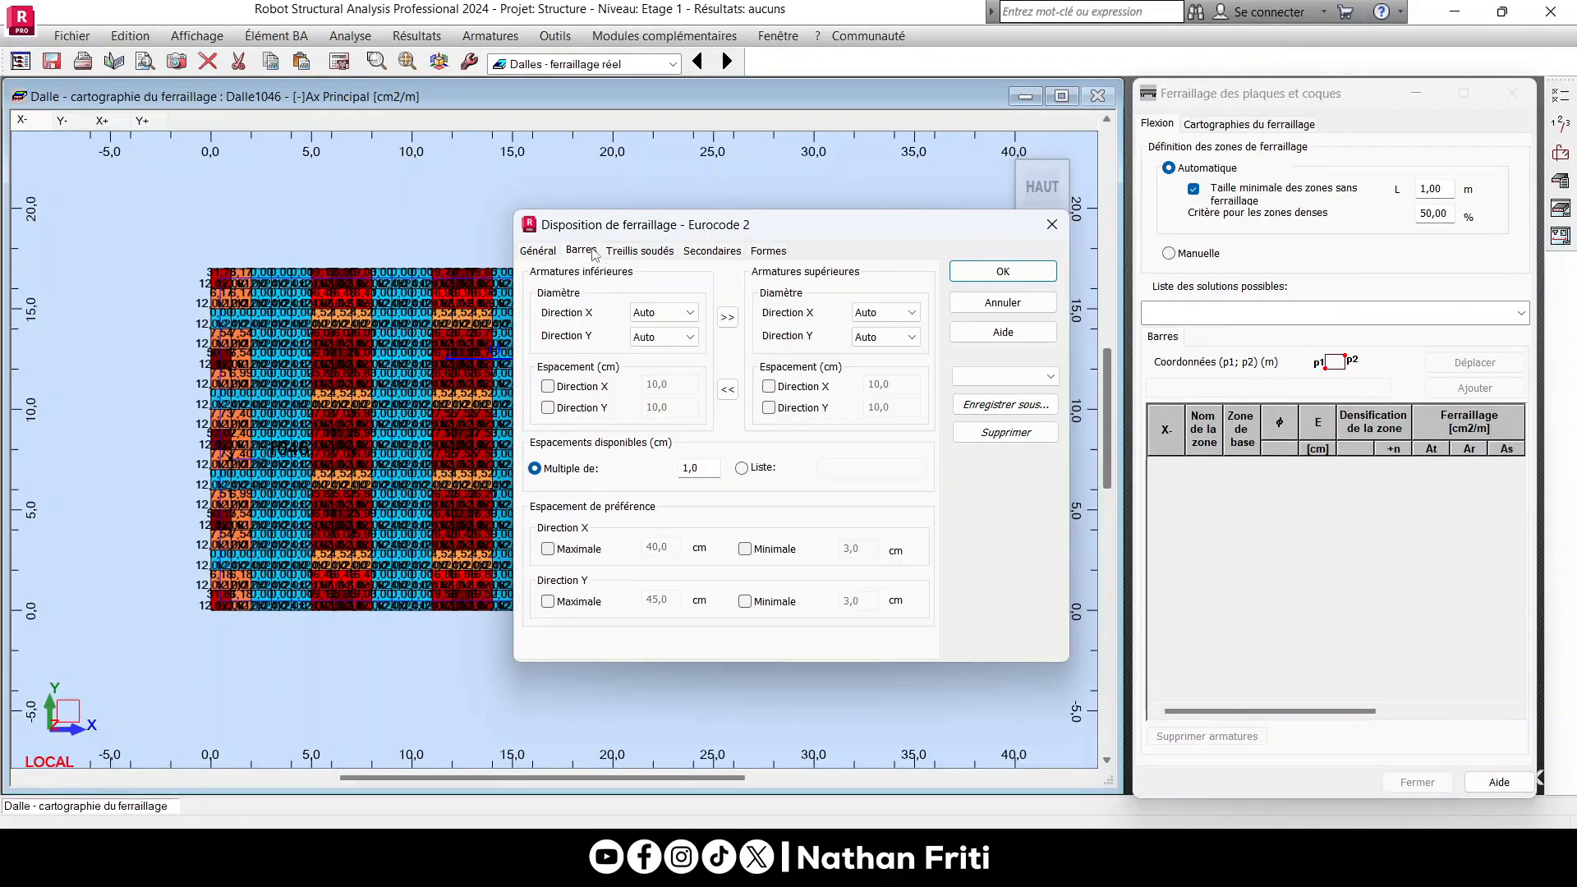
left_click(639, 250)
left_click(711, 251)
left_click(639, 251)
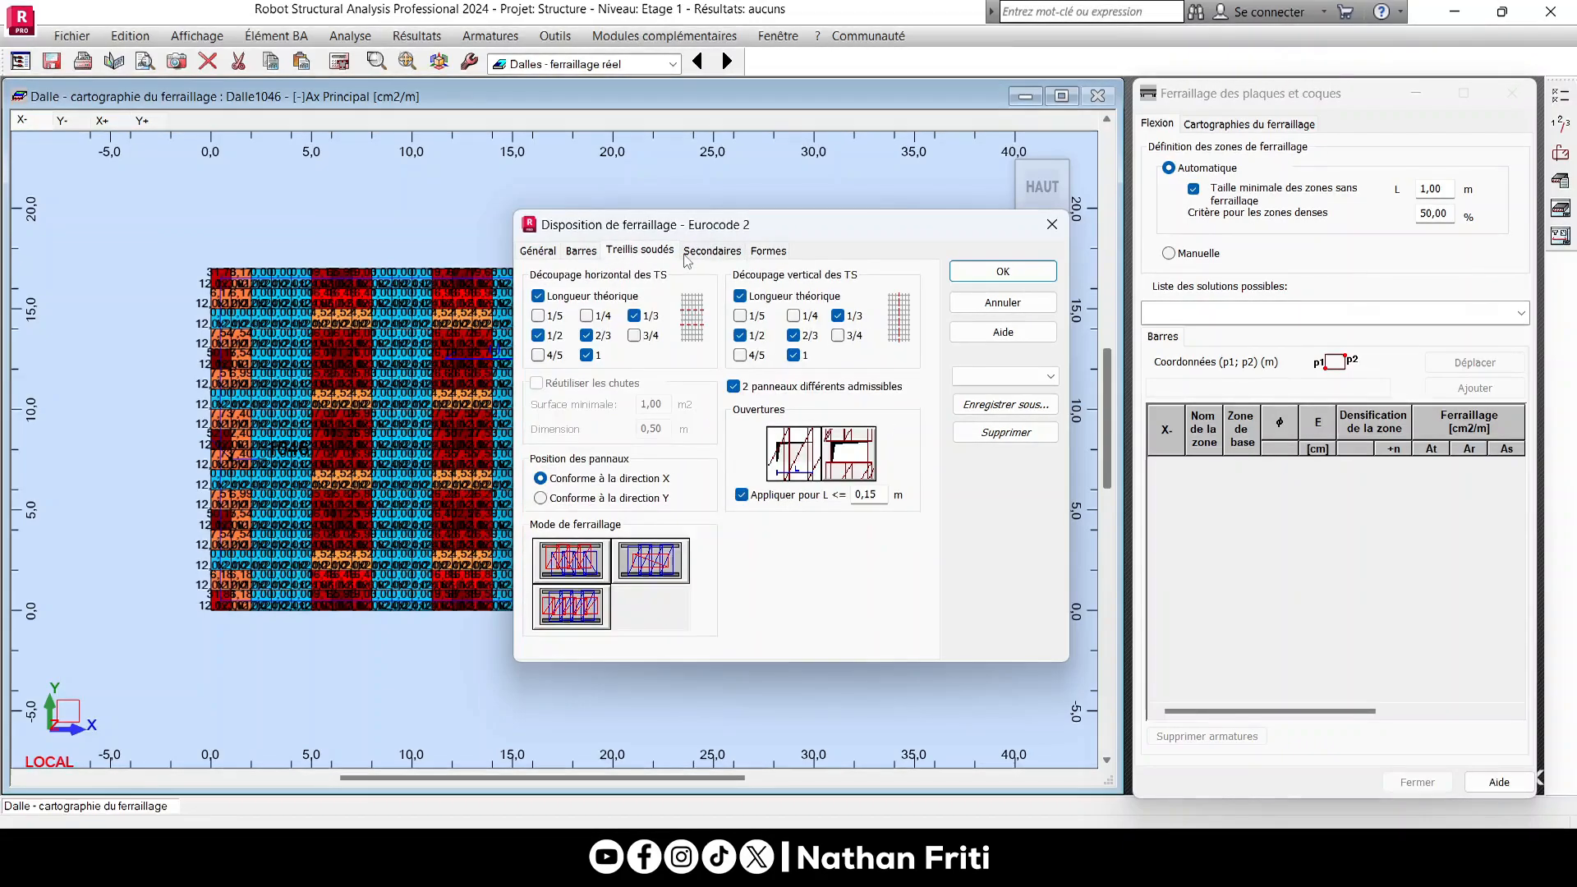
left_click(710, 255)
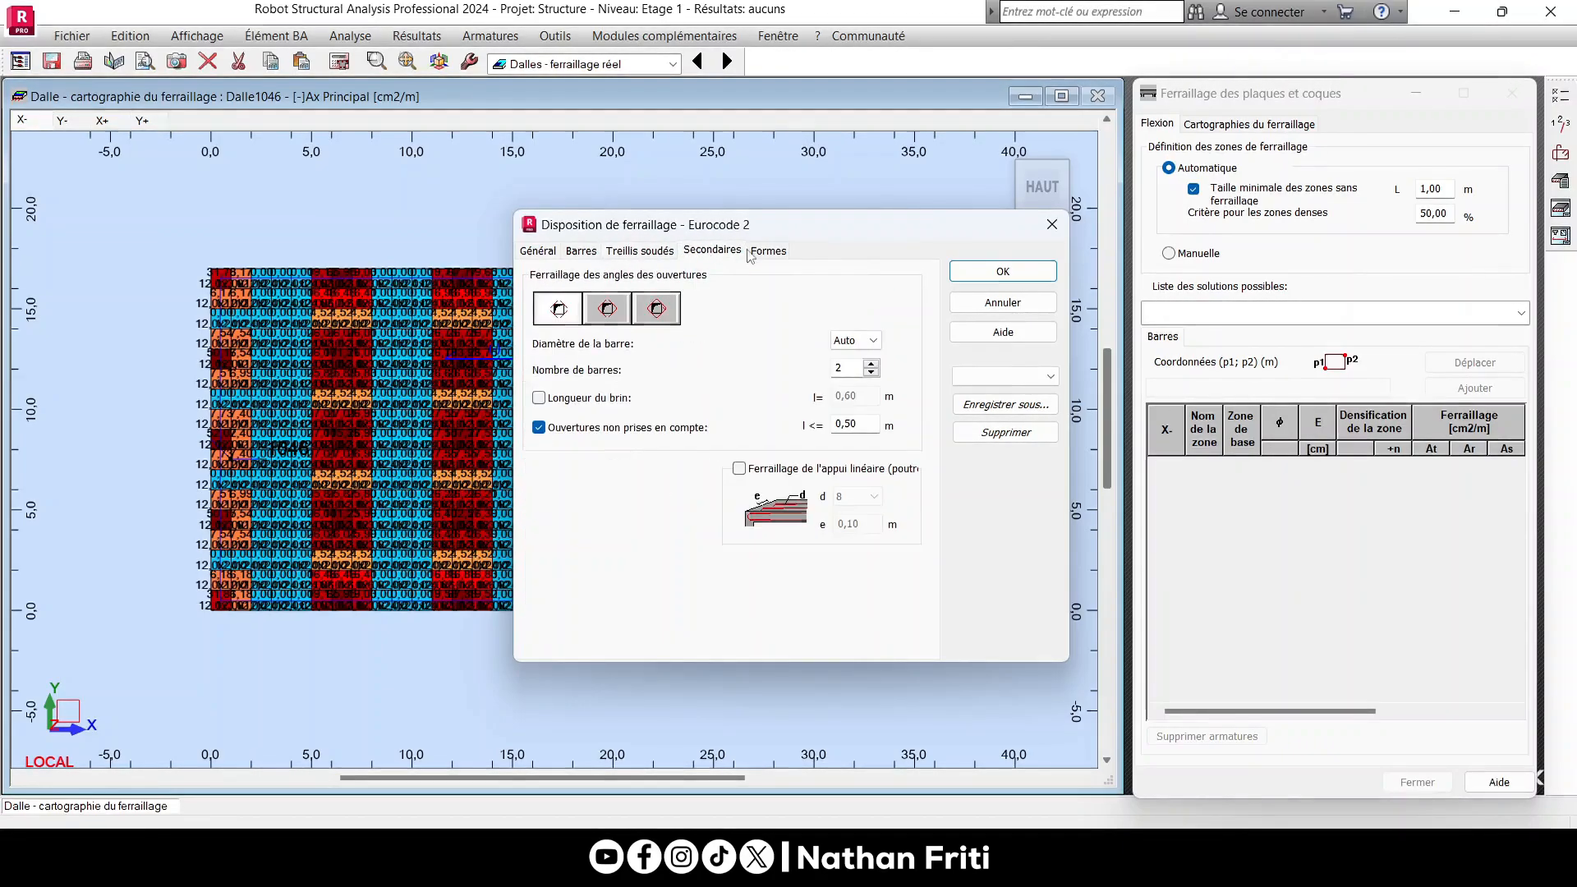
left_click(768, 250)
left_click(1003, 271)
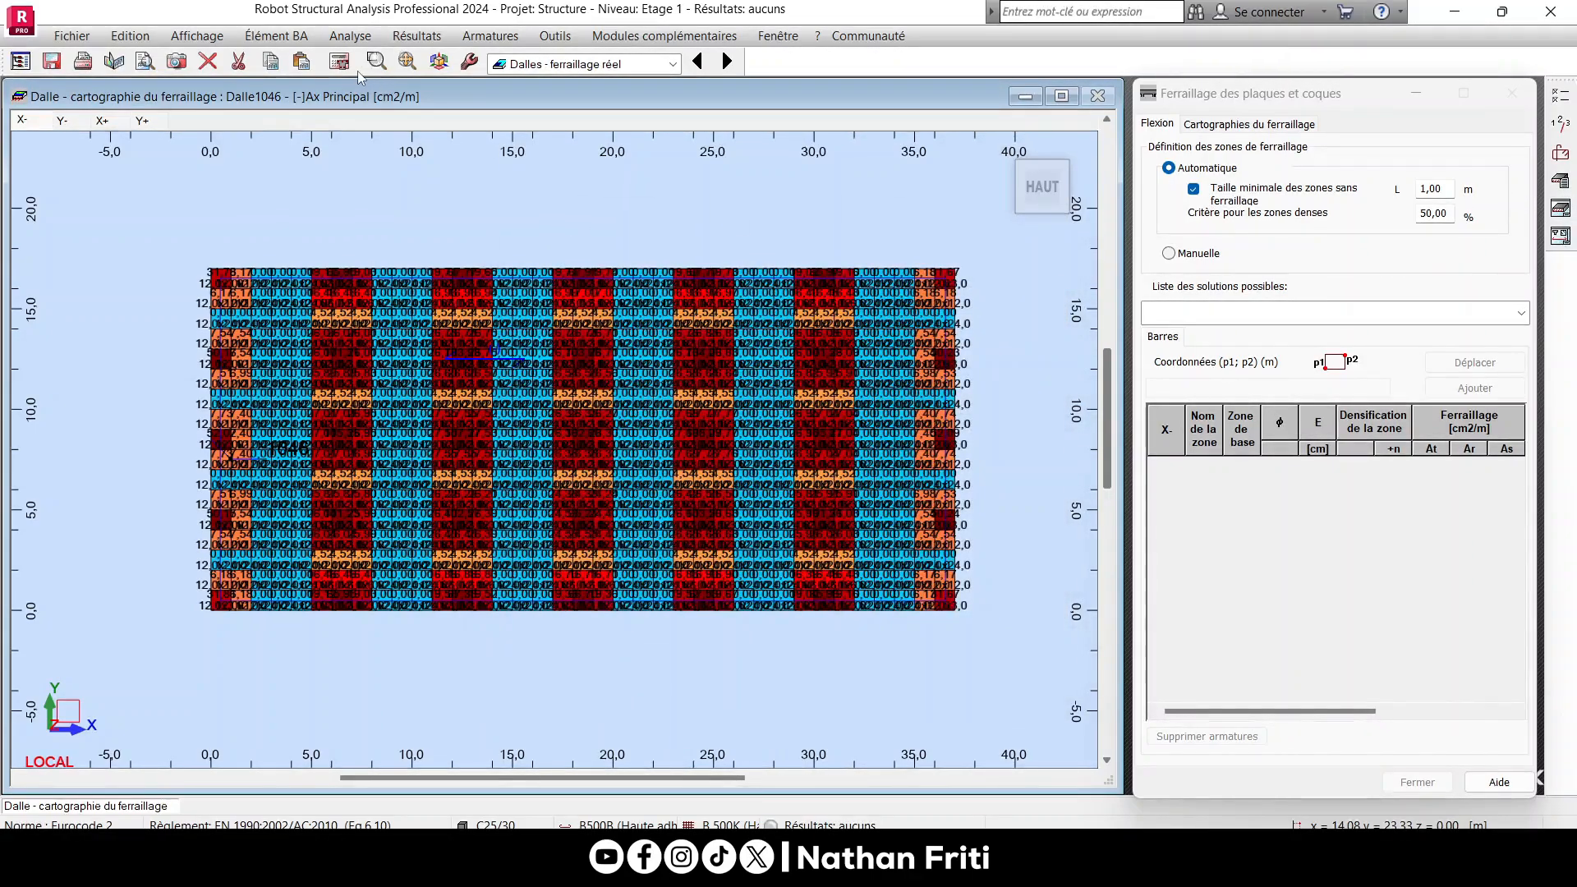
Calculate the raft slab's real reinforcement, read through the calculation error list from end to start, and close it.
left_click(50, 67)
left_click(340, 62)
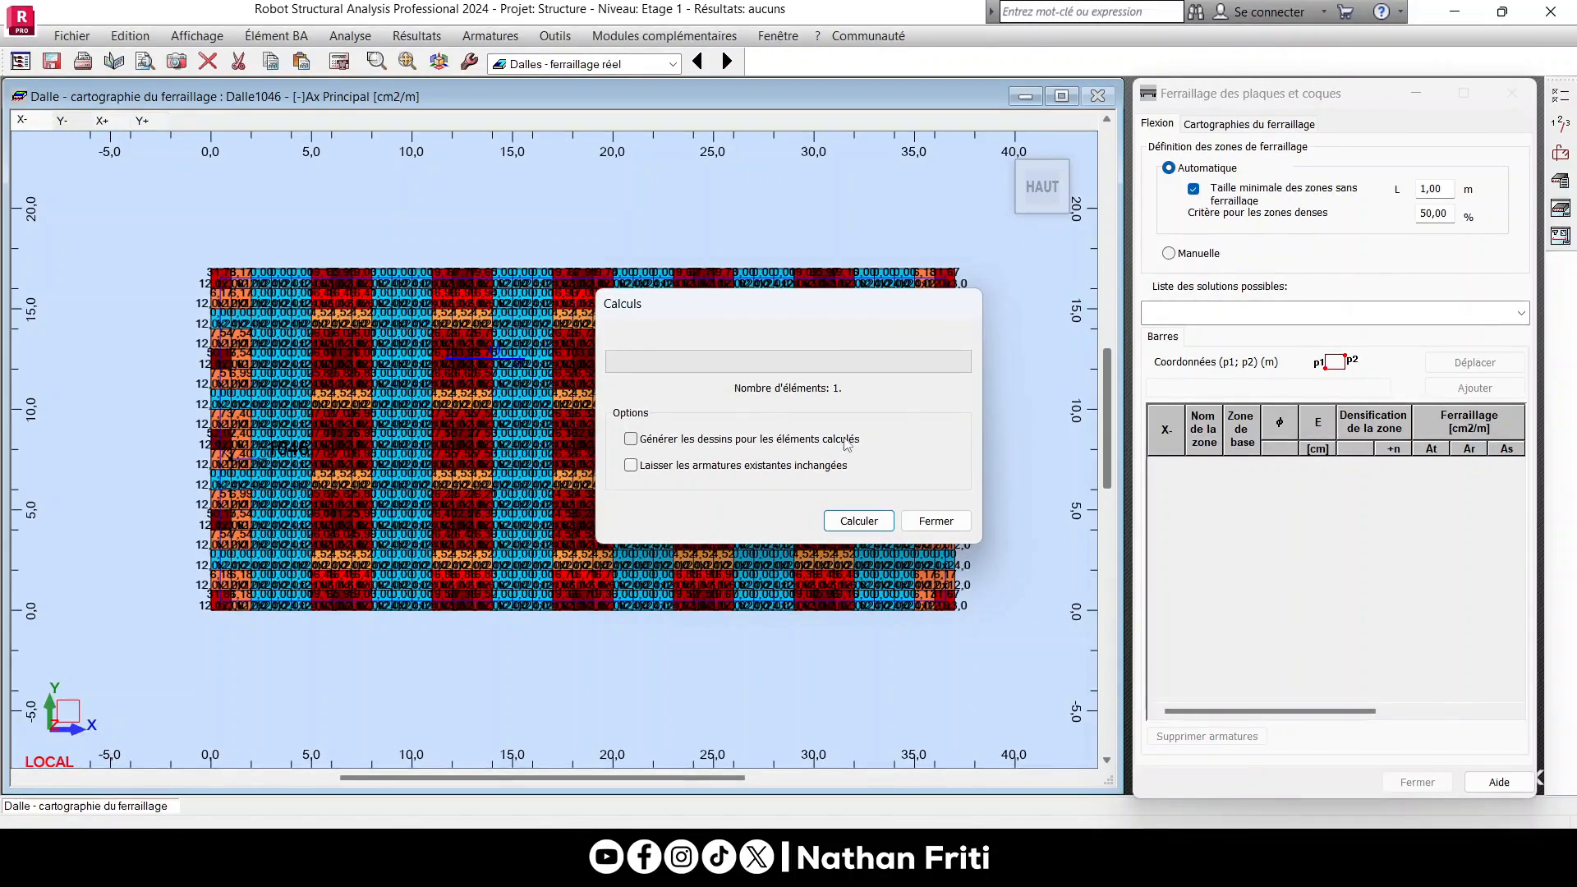
left_click(858, 521)
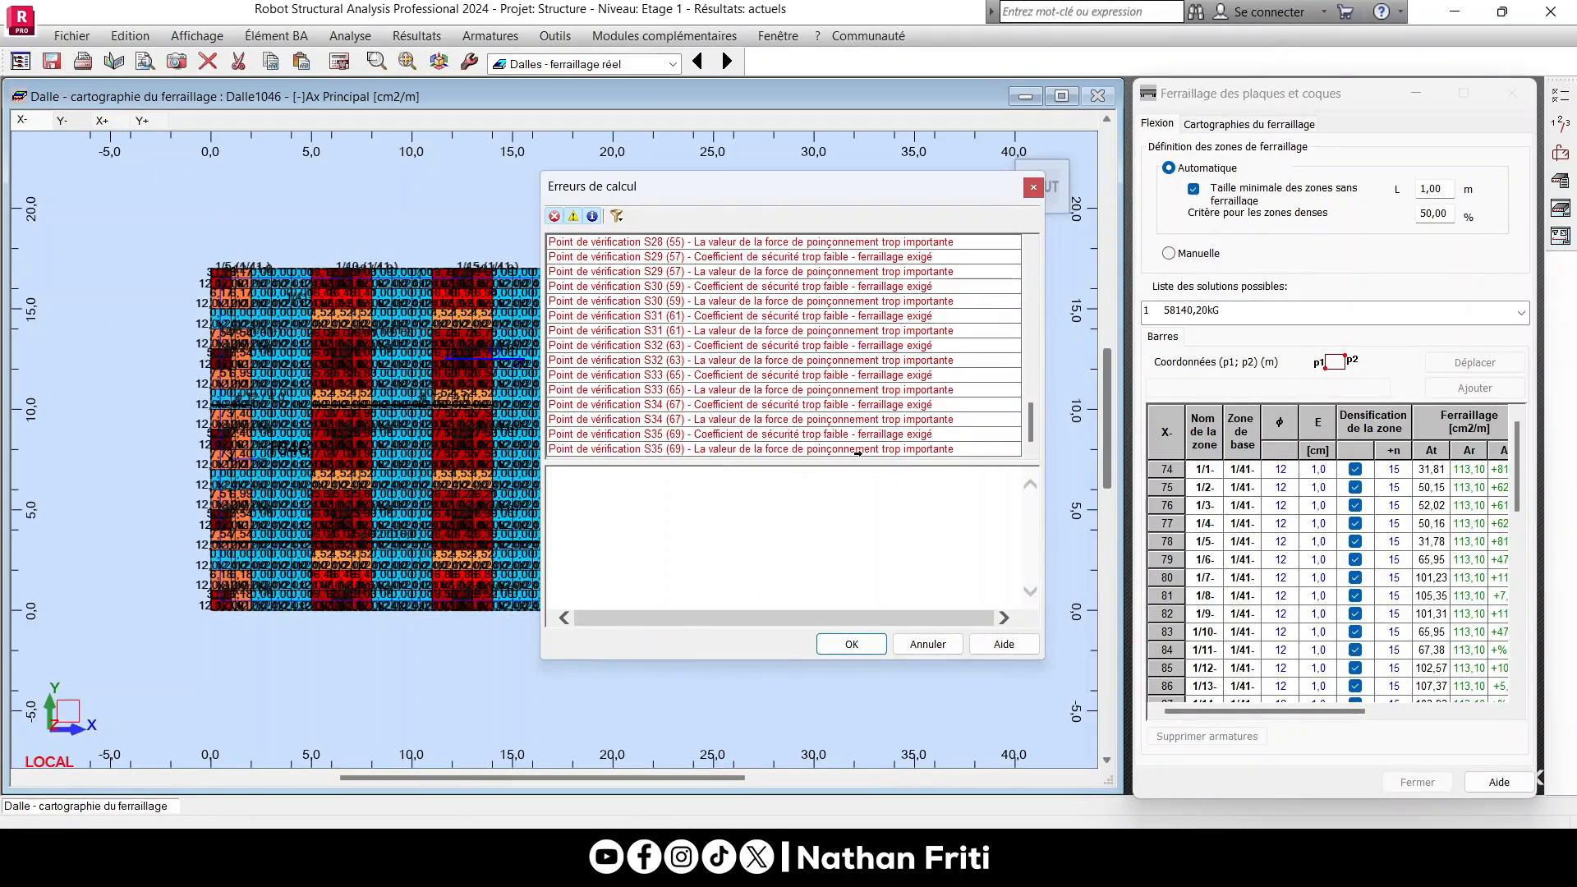
mouse_move(1030, 431)
left_mouse_down()
mouse_move(1023, 244)
mouse_move(1049, 423)
left_mouse_up()
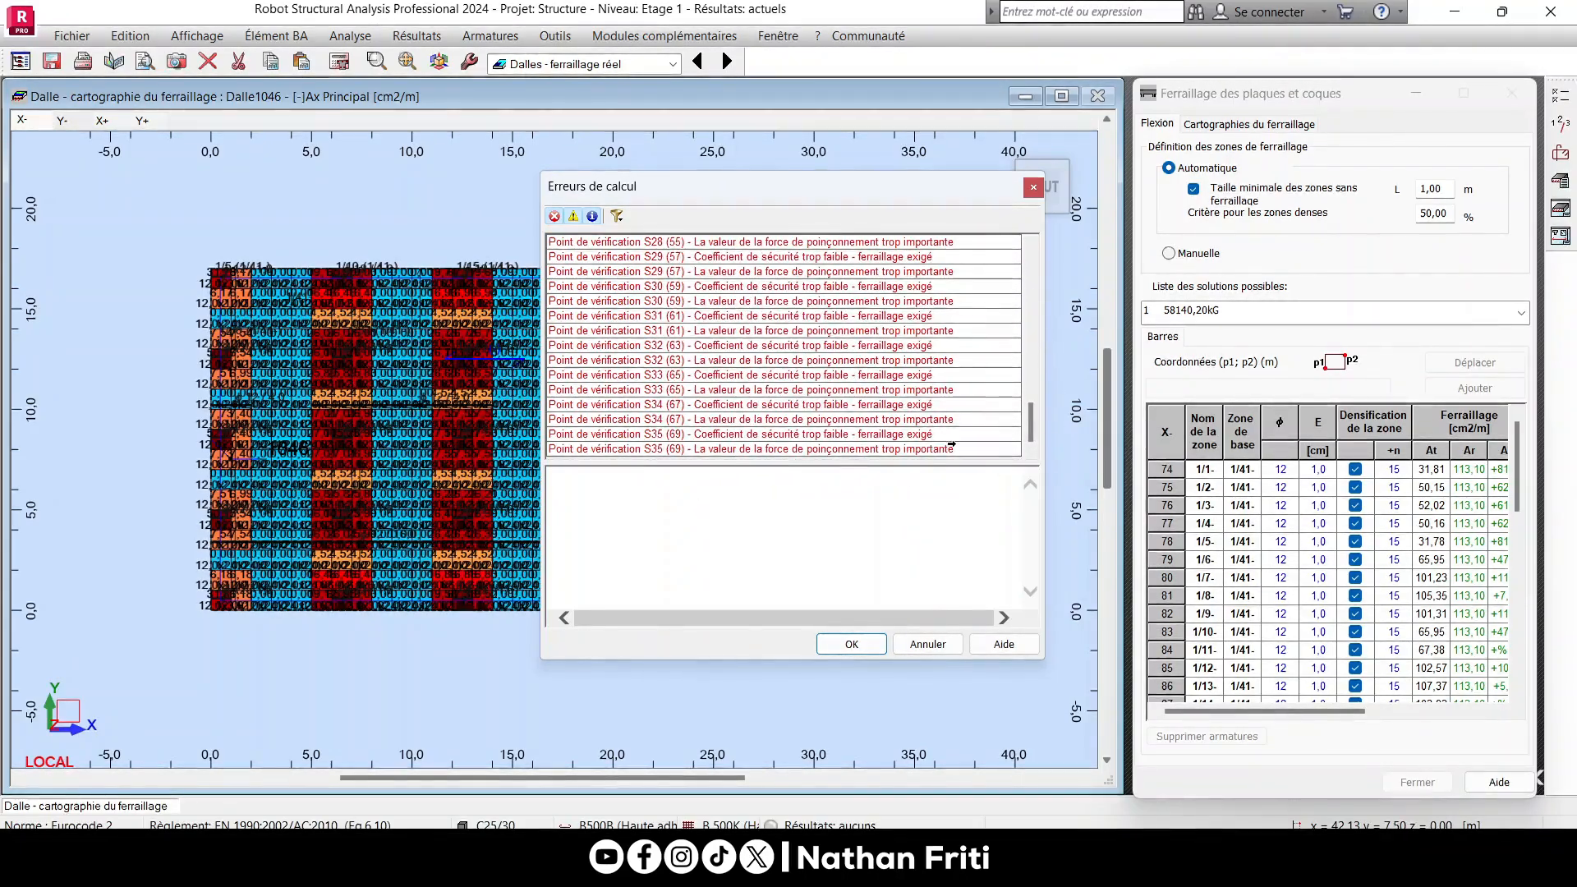
mouse_move(1030, 424)
left_mouse_down()
mouse_move(1028, 269)
mouse_move(1034, 452)
left_mouse_up()
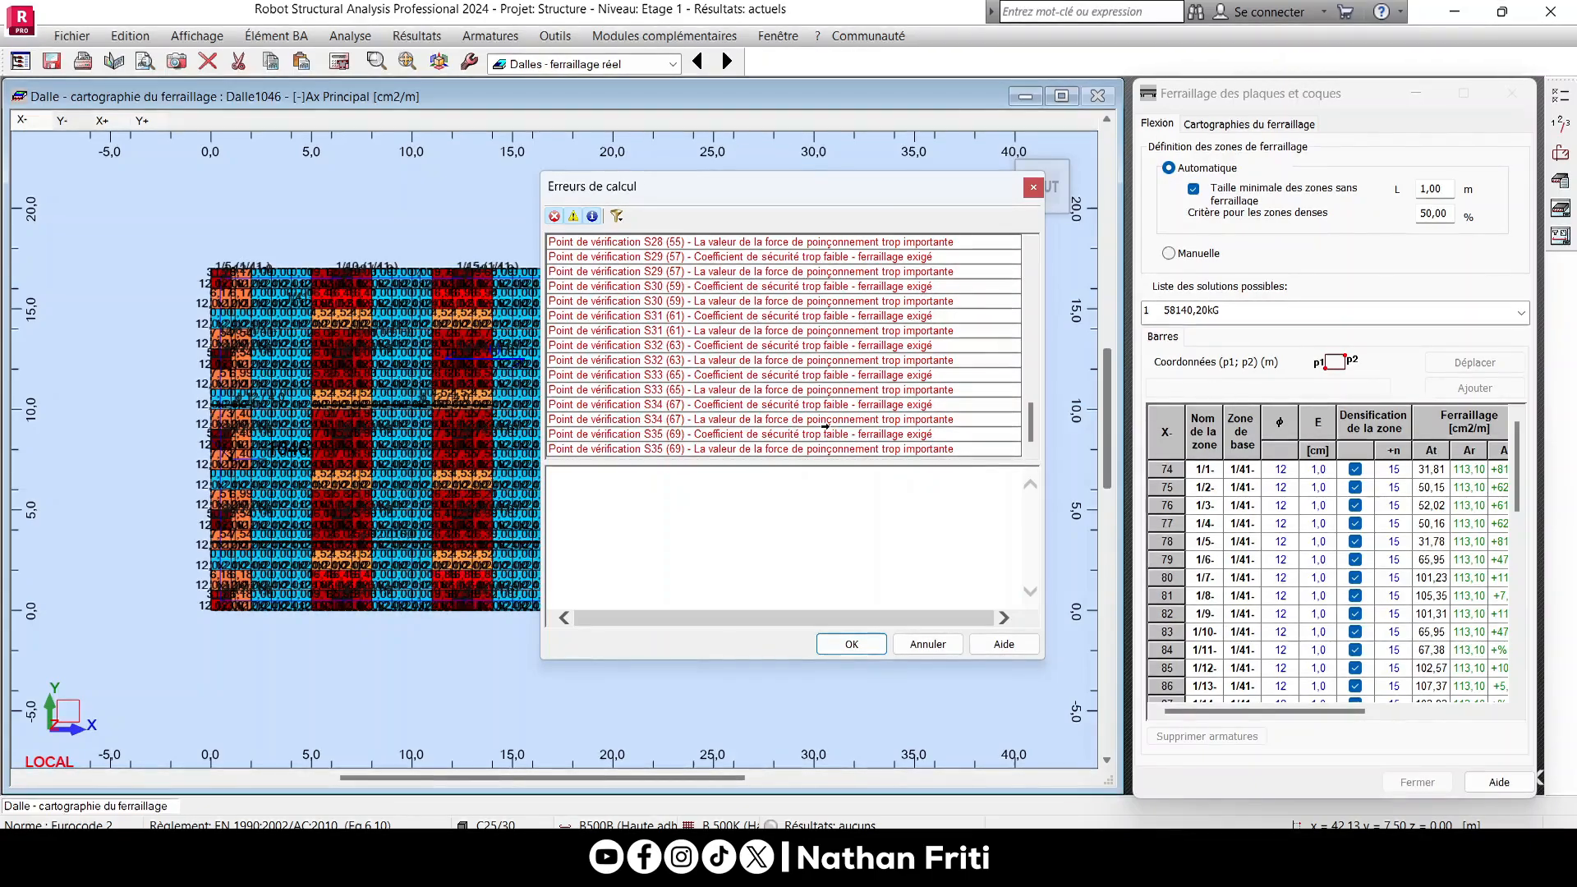
left_click_drag(1034, 422, 1035, 217)
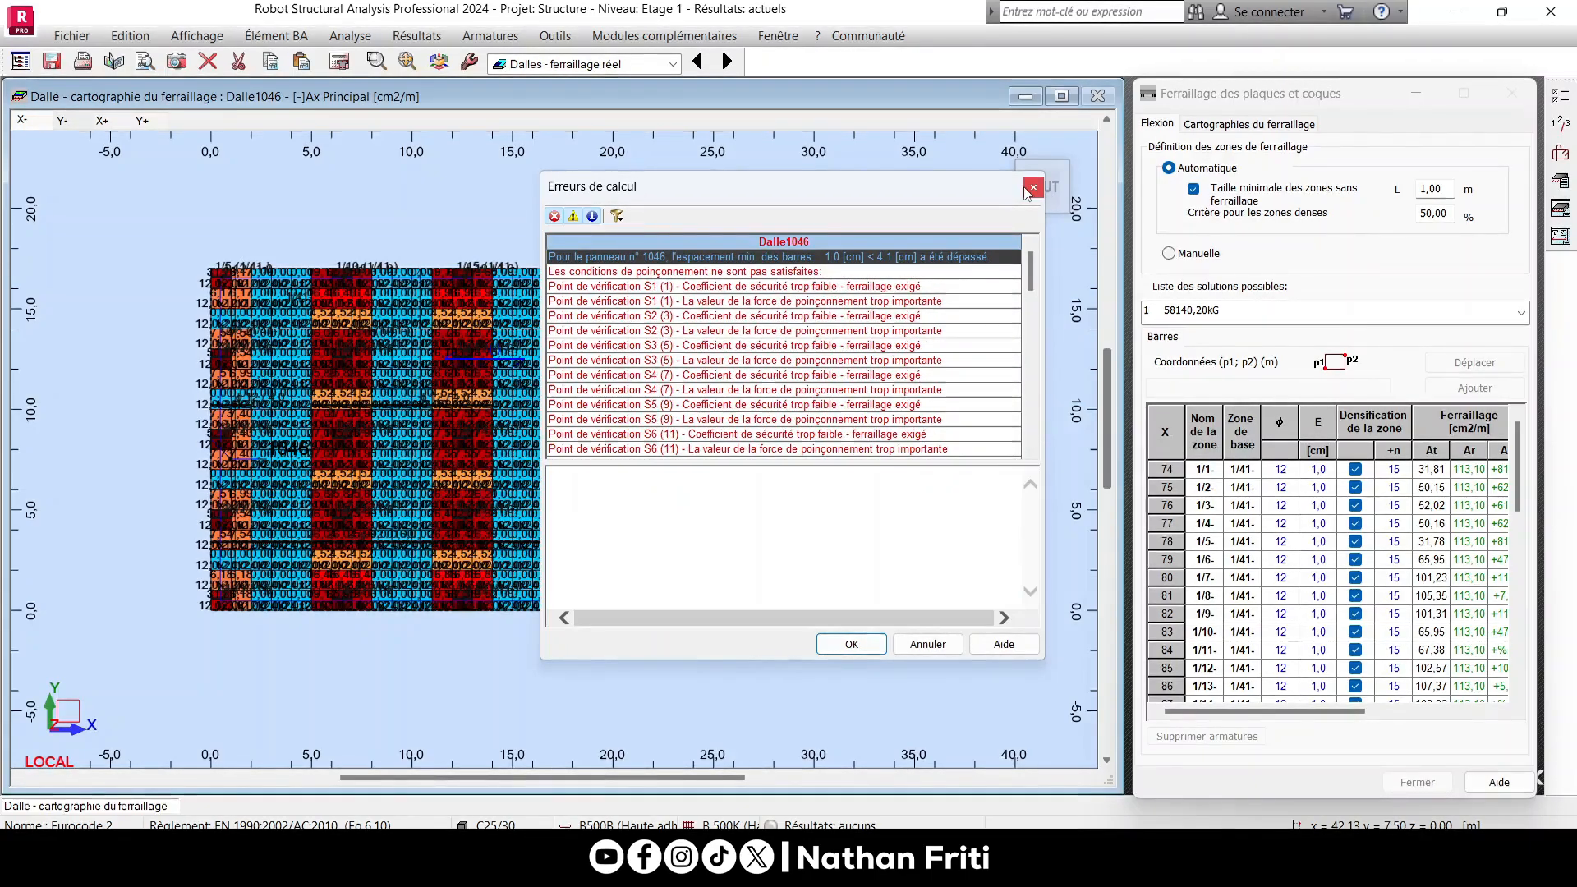
left_click(1034, 188)
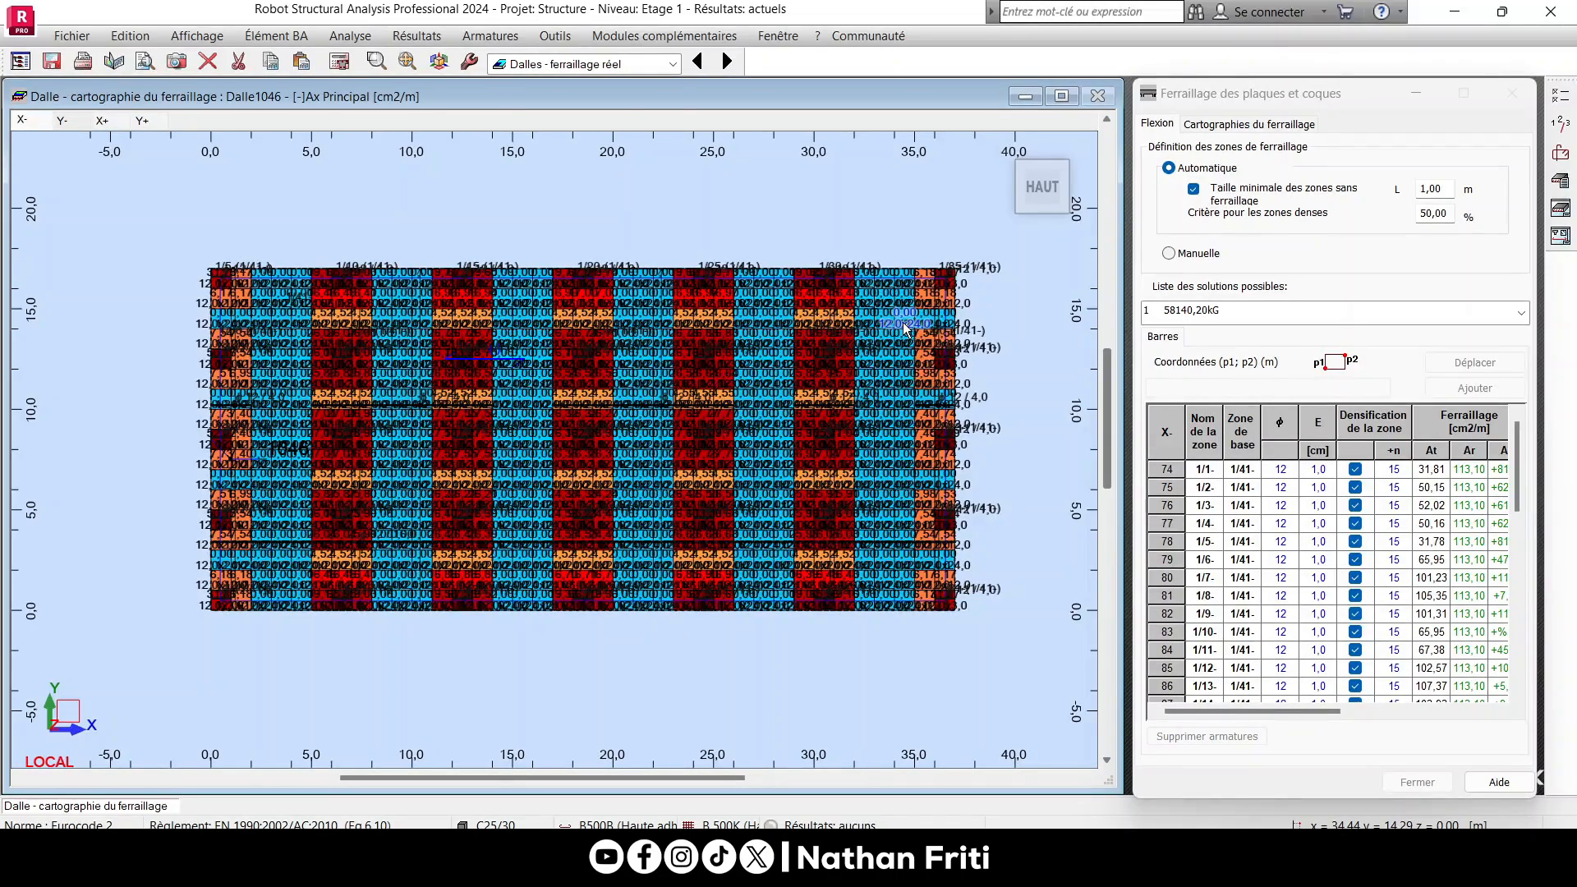
Return to the structure's geometry and redefine the Radier thickness as 40 cm, overwriting the existing definition.
left_click(585, 64)
left_click(564, 98)
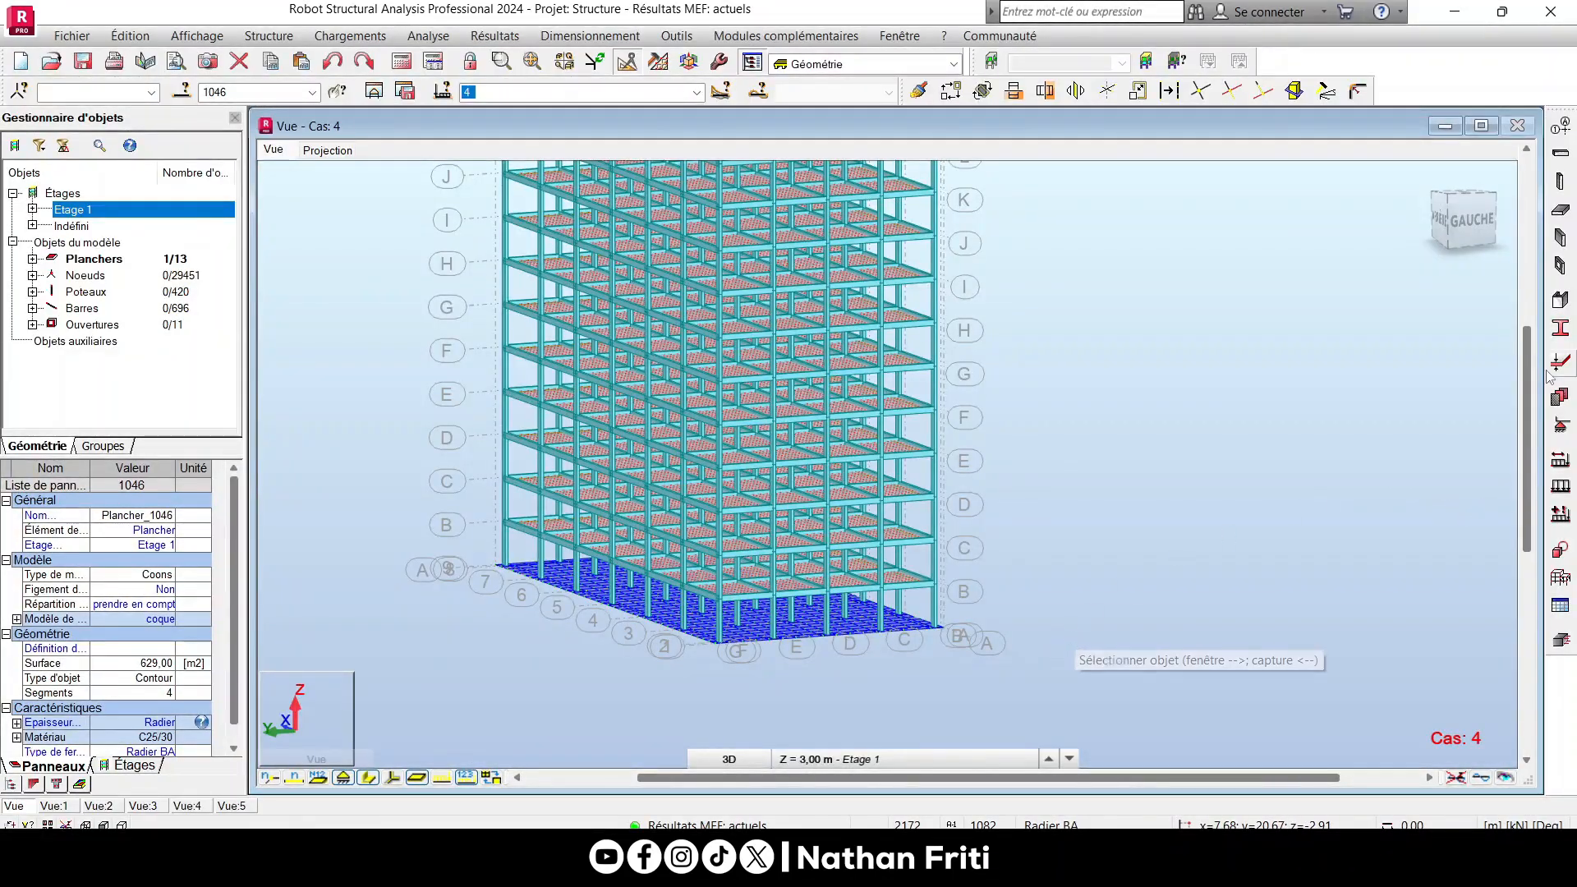
left_click(1558, 362)
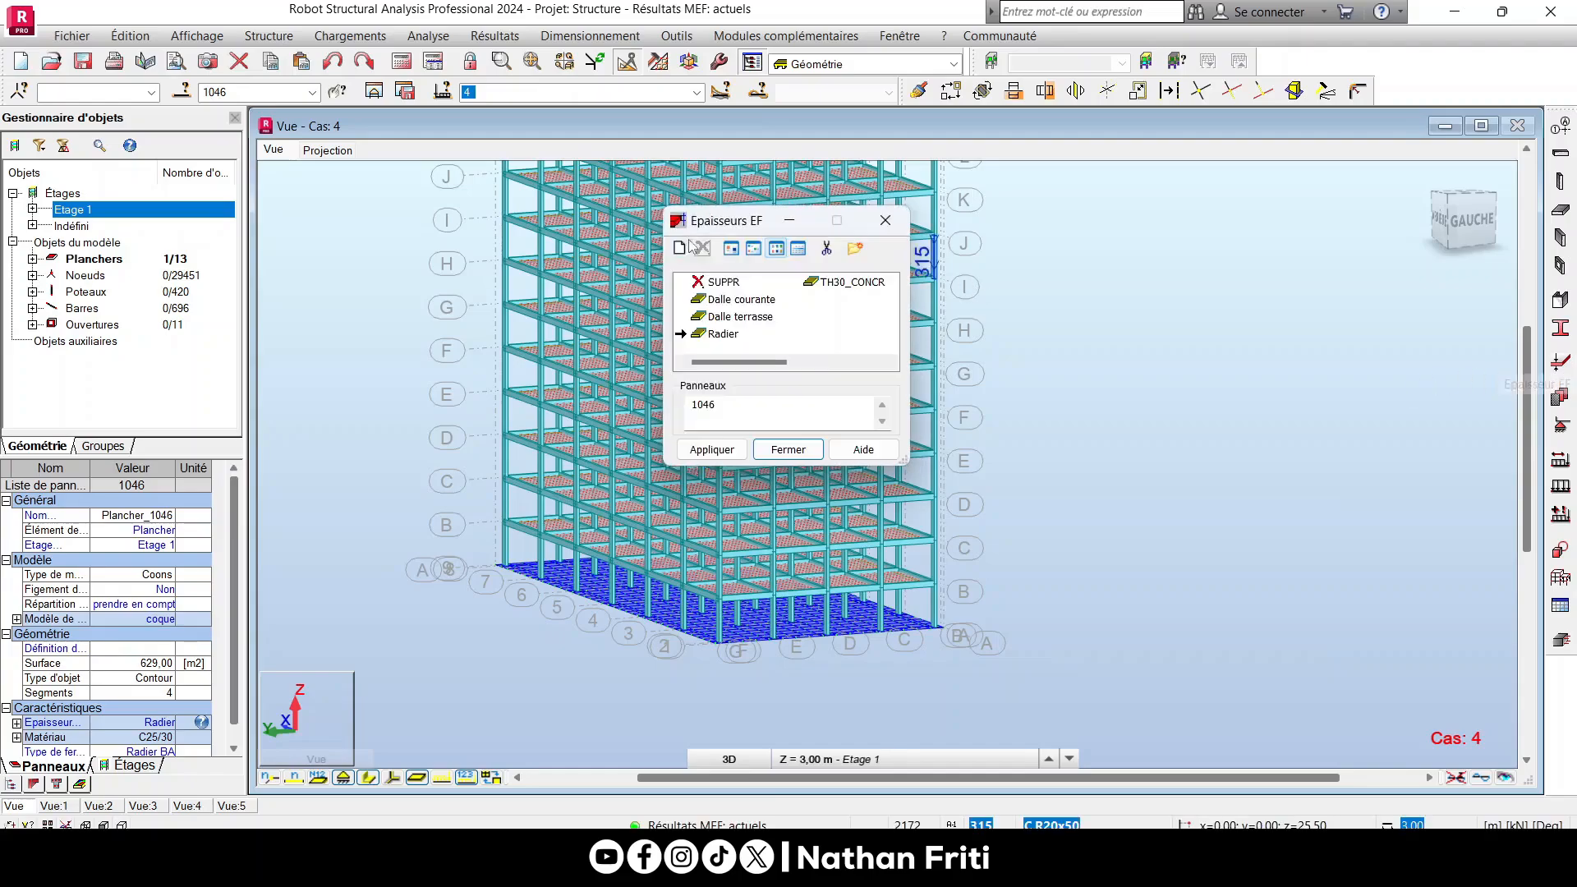
left_click_drag(821, 220, 1084, 308)
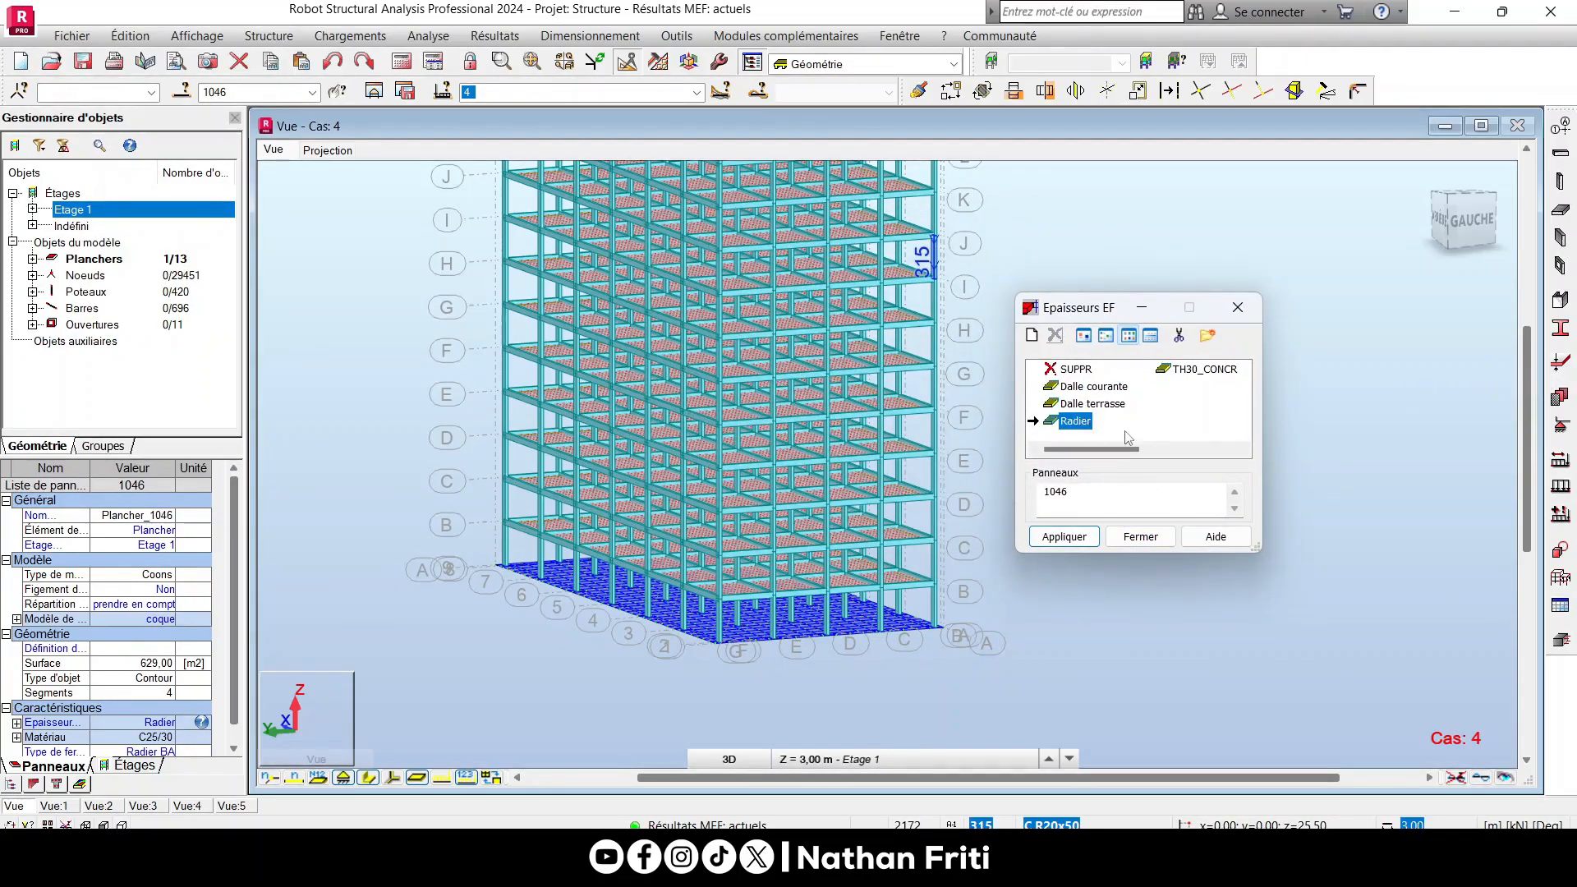
double_click(1076, 422)
left_click_drag(1469, 520, 1402, 534)
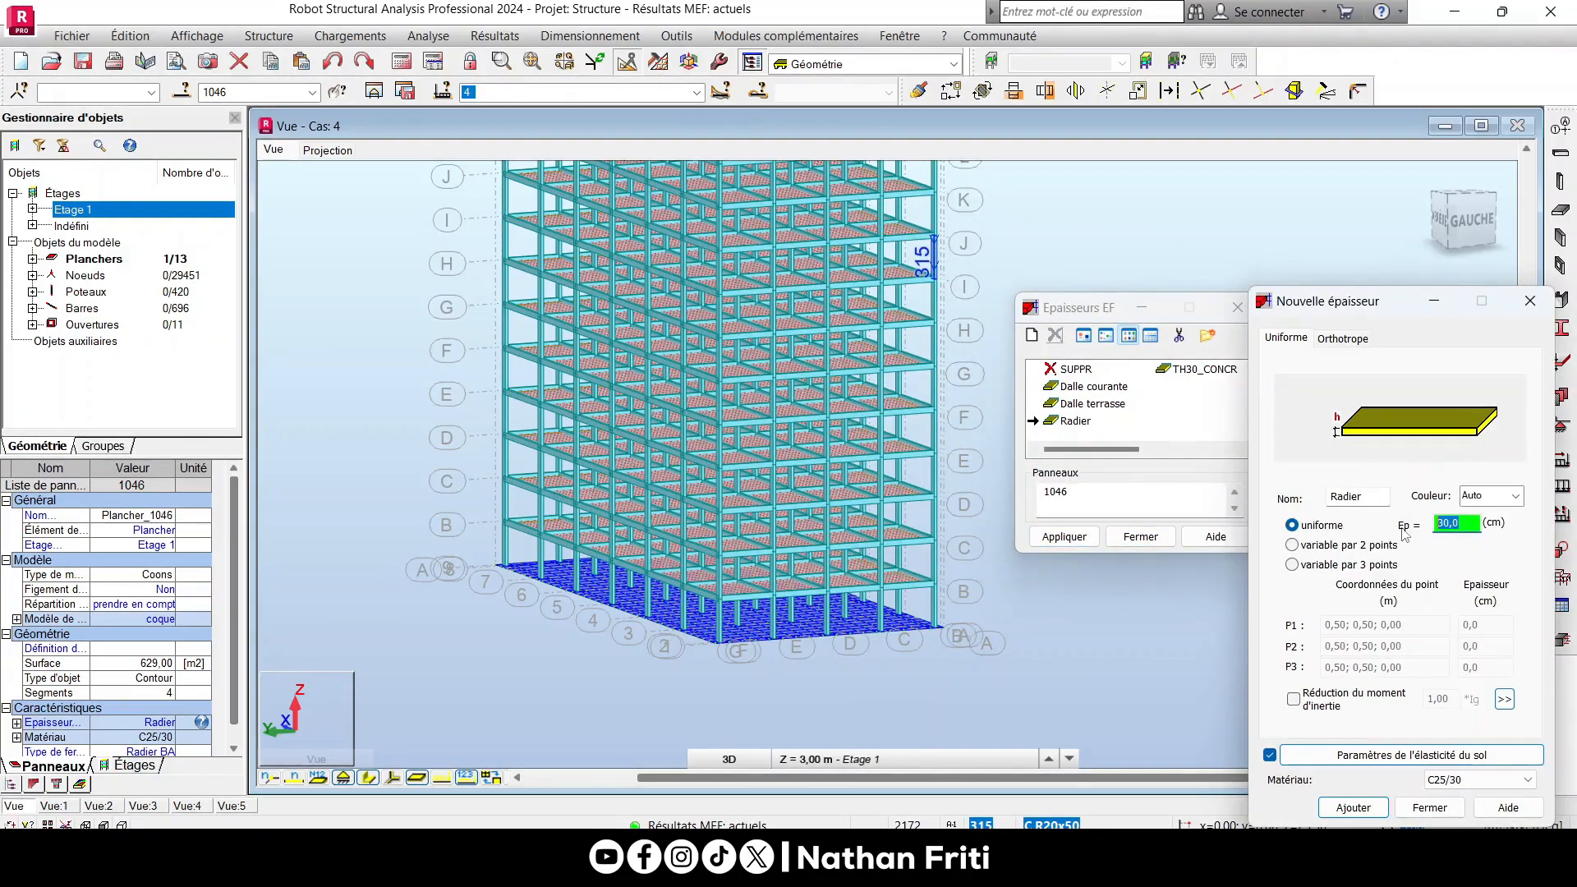
type("40")
left_click(1330, 811)
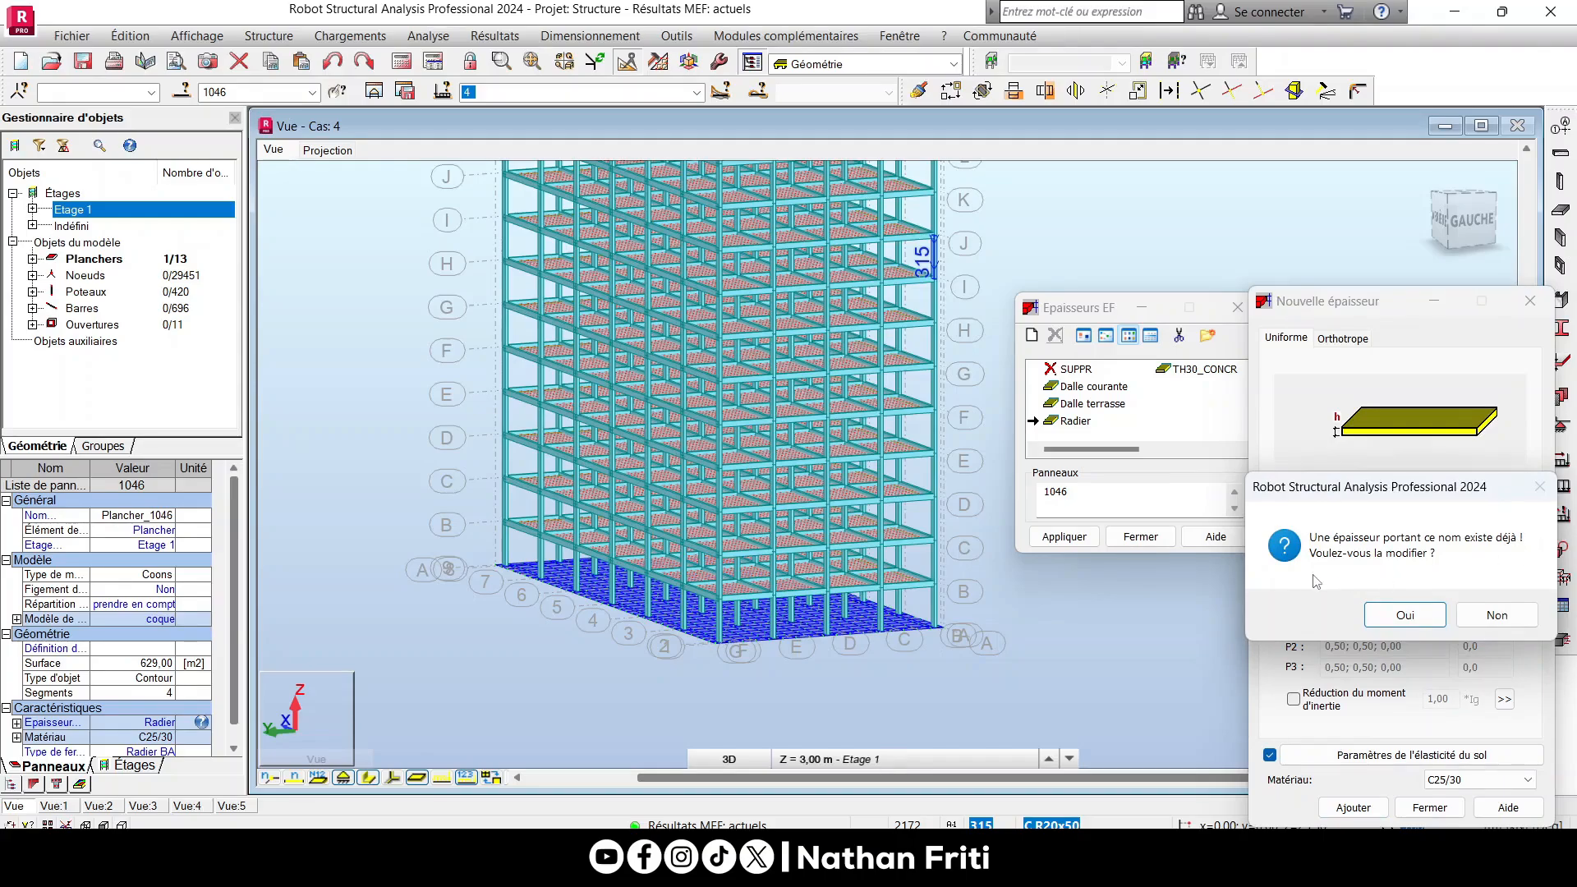
left_click(1405, 615)
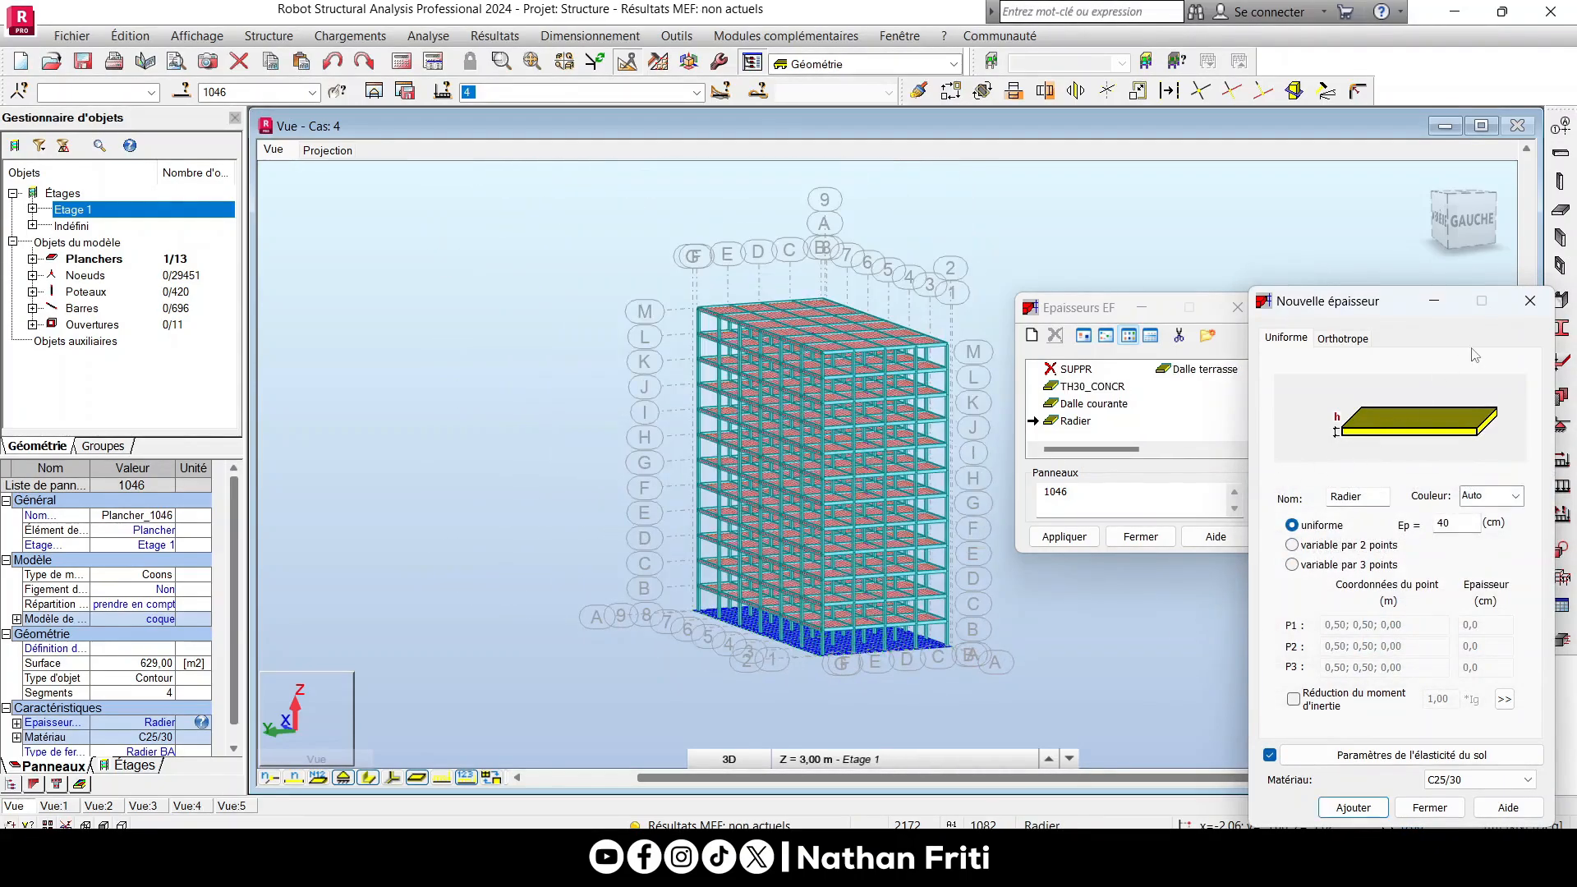
left_click(1529, 301)
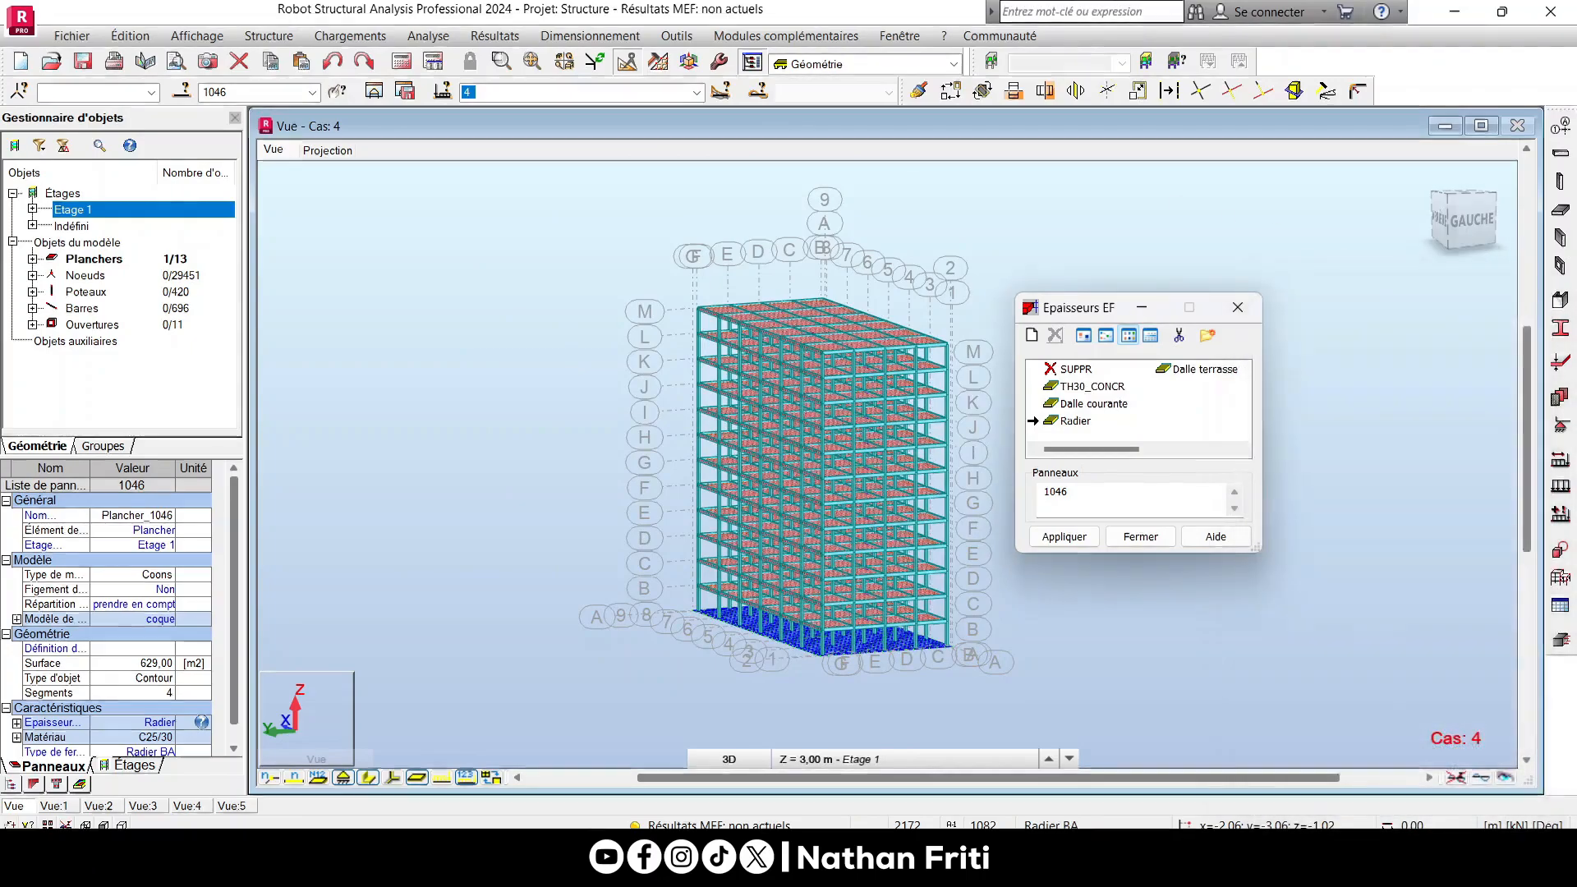
left_click(1236, 307)
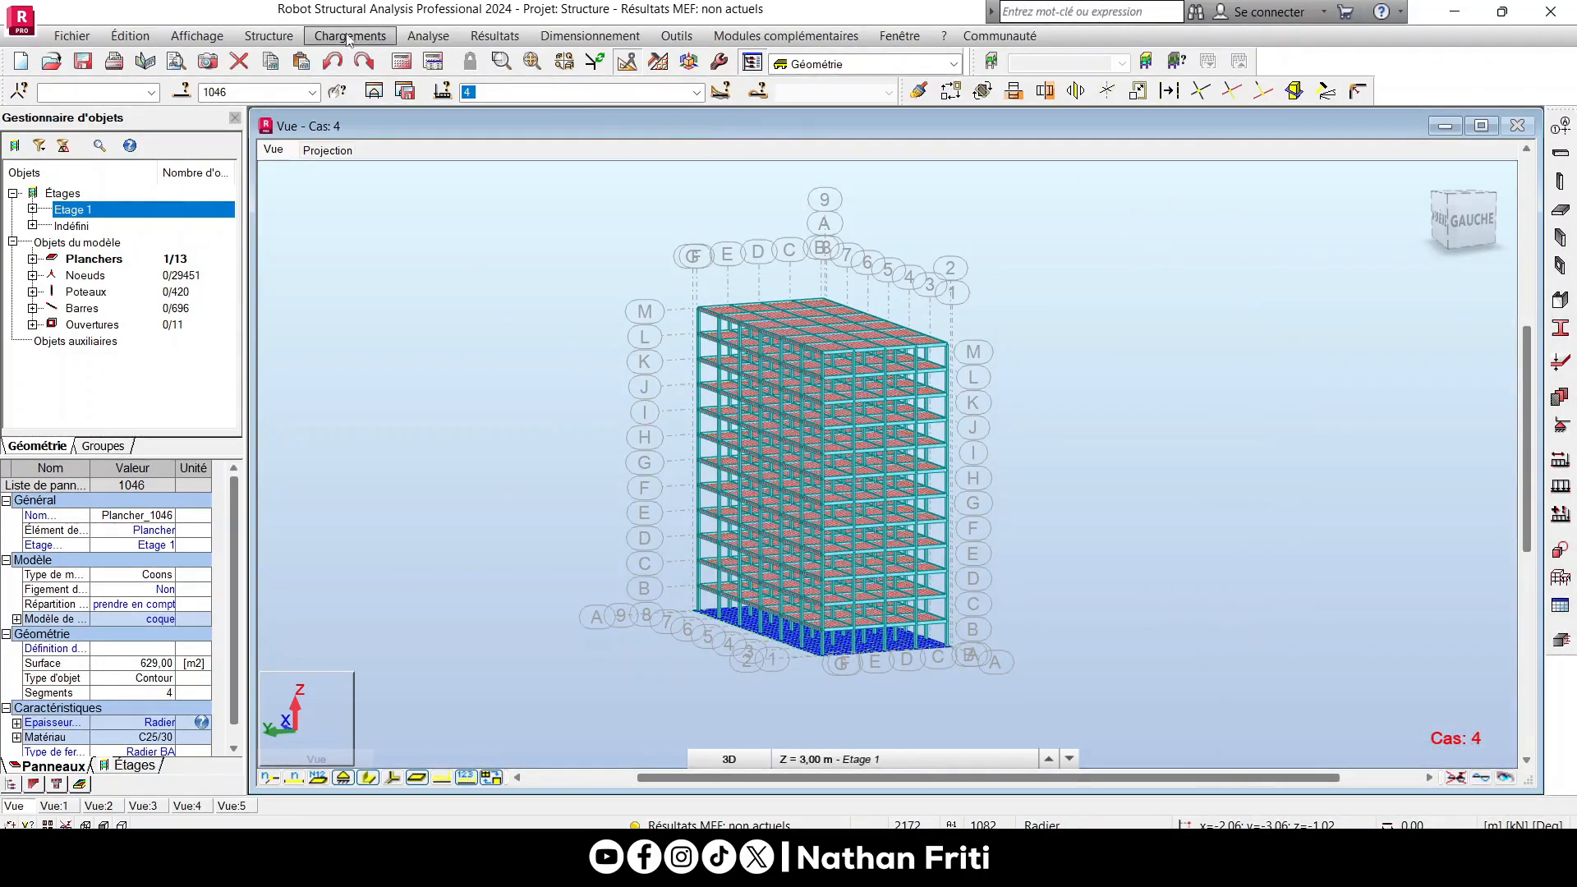
Rerun the structural analysis, dismiss its messages, and reopen the real reinforcement design of the raft panel.
left_click(408, 60)
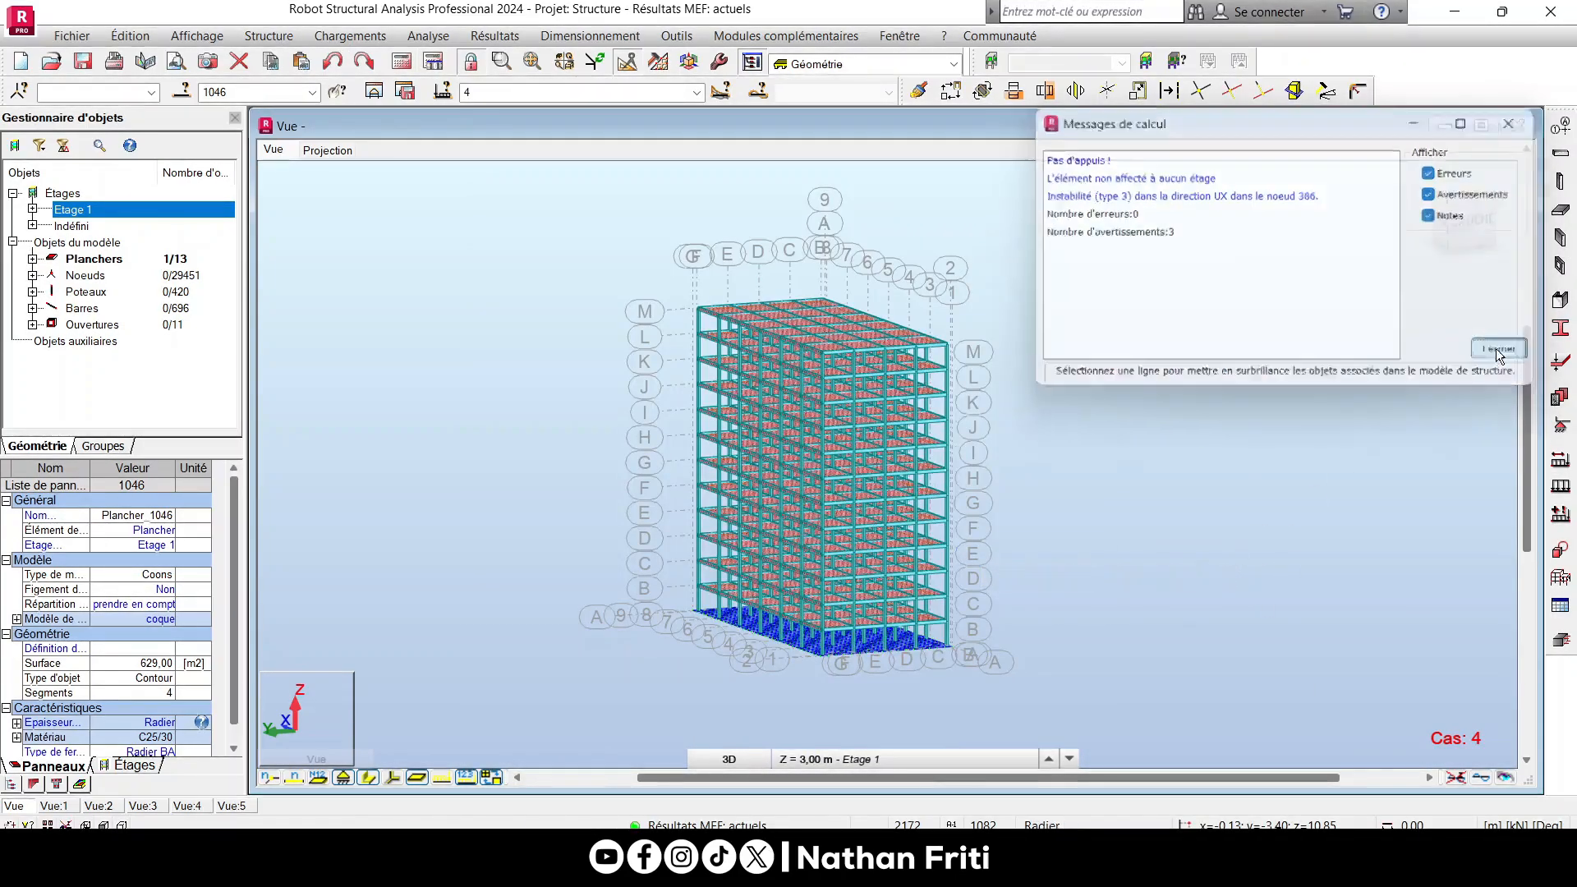
left_click(1502, 350)
left_click(590, 36)
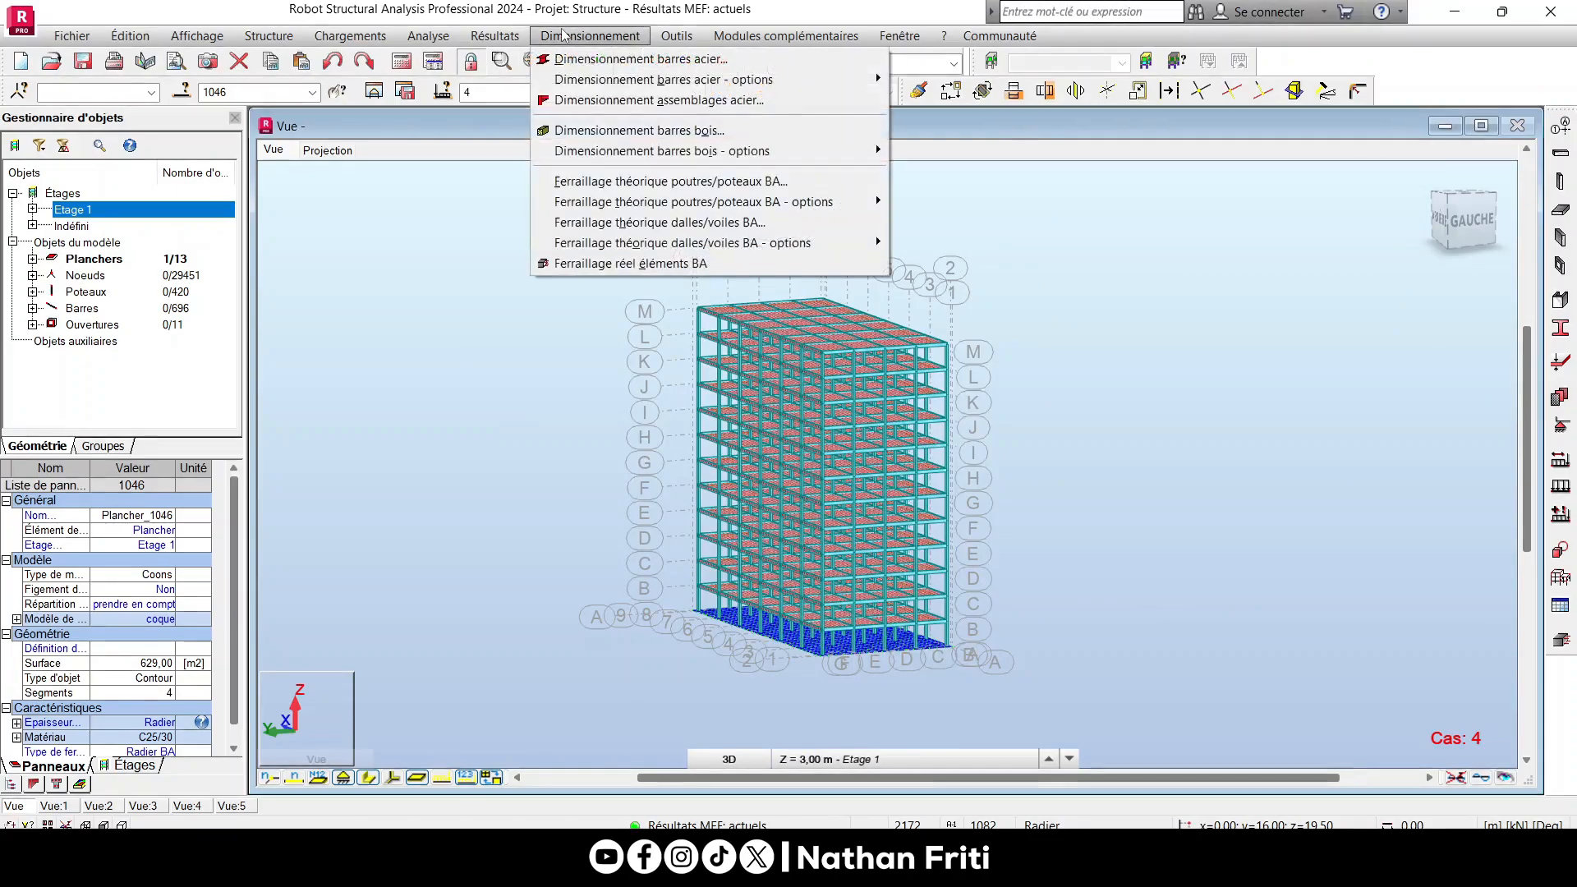
left_click(688, 263)
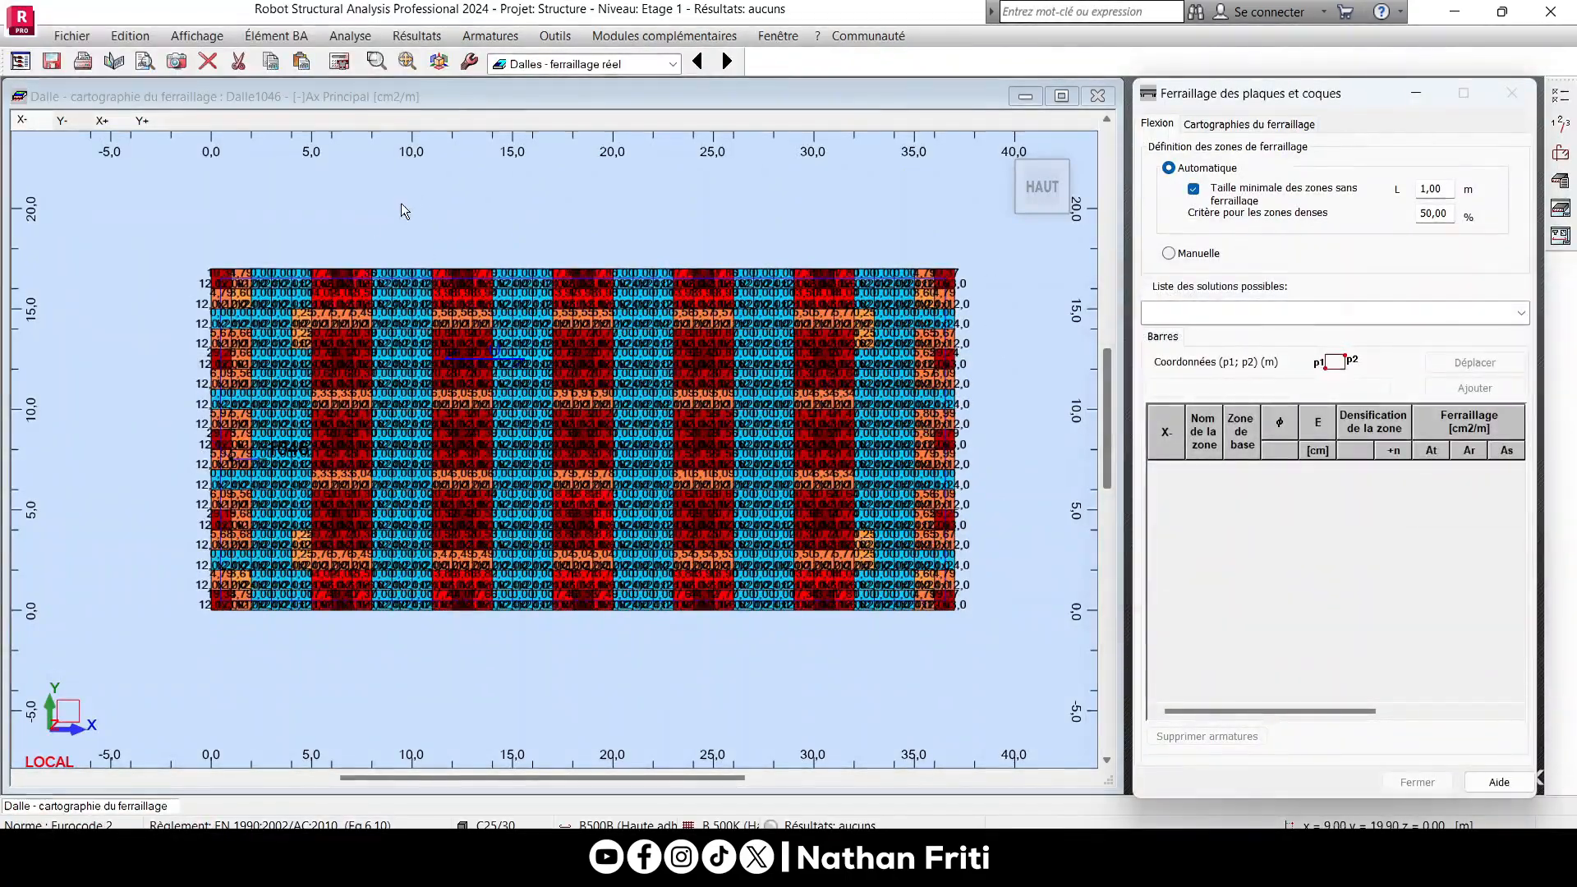
Recalculate the raft's real reinforcement, review the calculation errors, and inspect the reinforcement map.
left_click(340, 62)
left_click(891, 521)
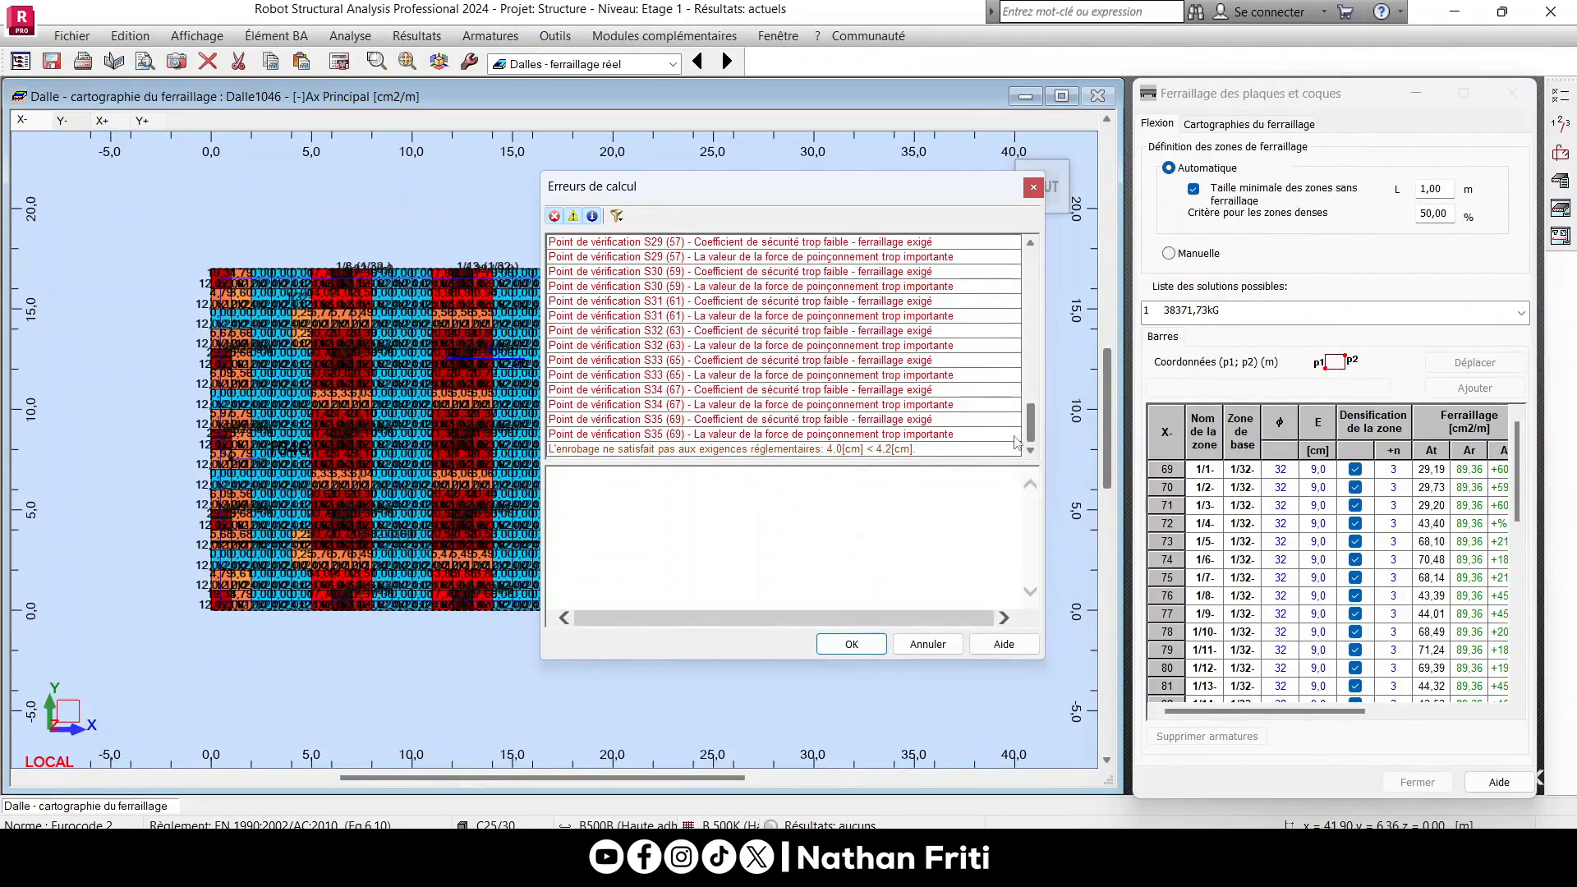
left_click_drag(1030, 425, 1030, 261)
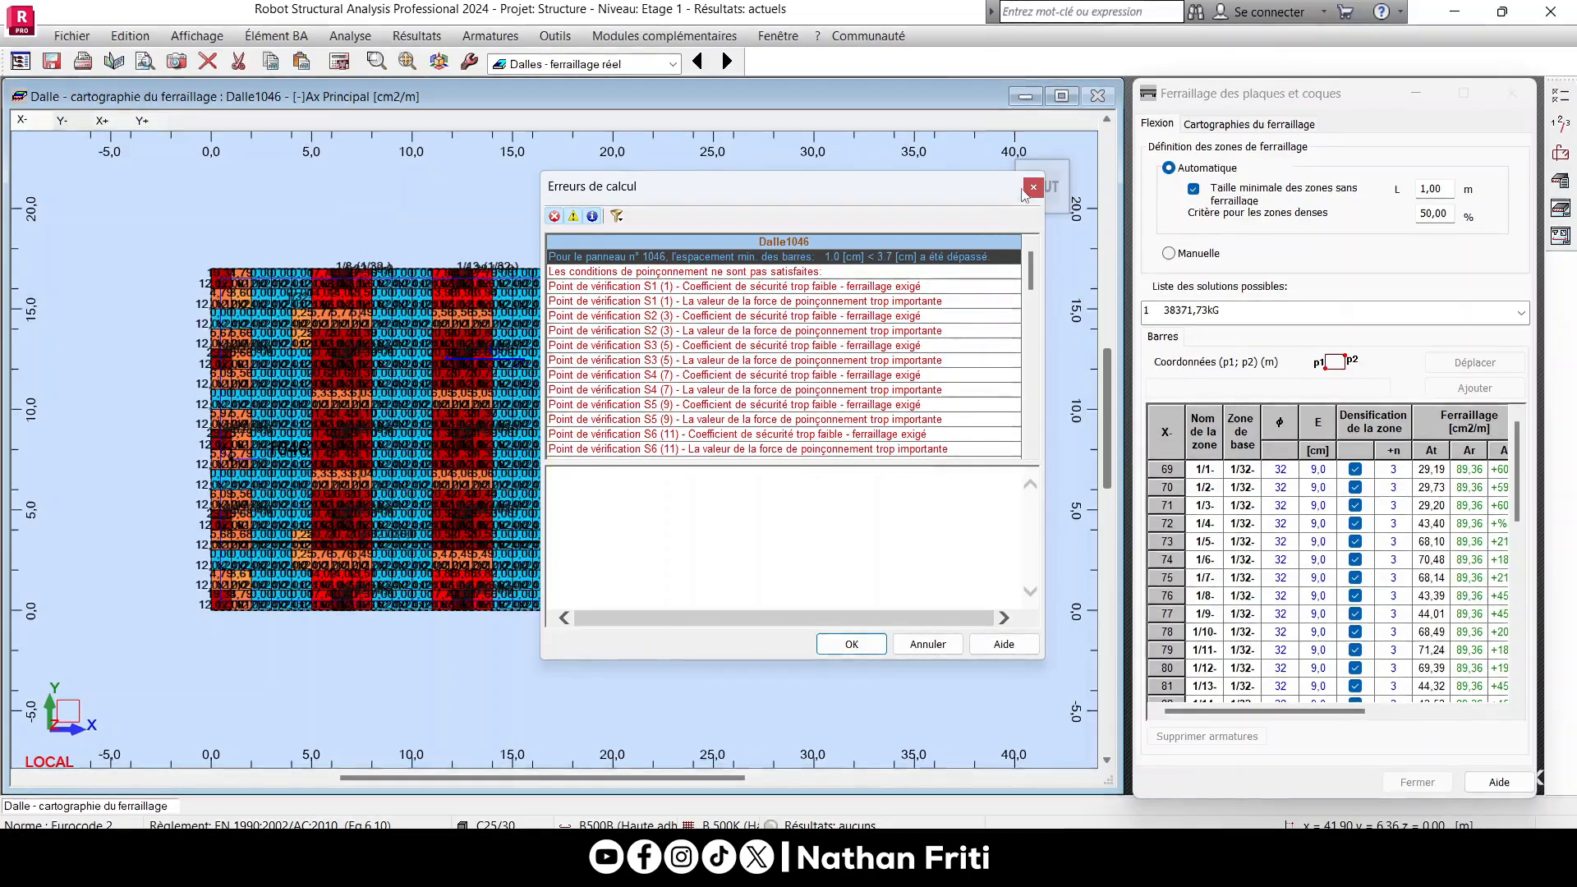
key("Return")
scroll(873, 377, "up", 2)
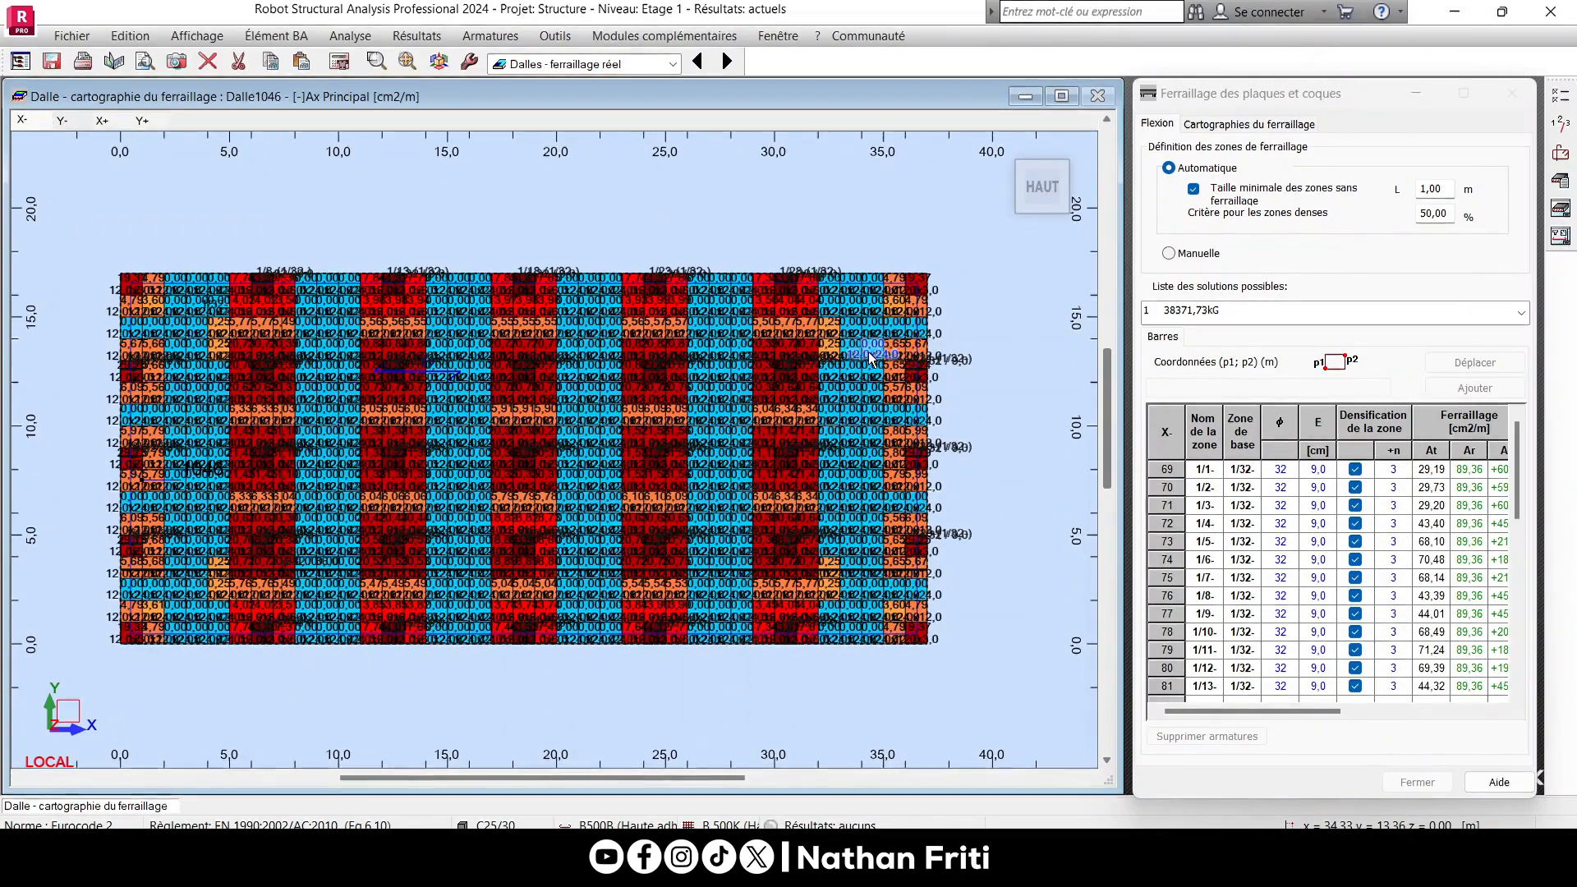
scroll(873, 362, "down", 1)
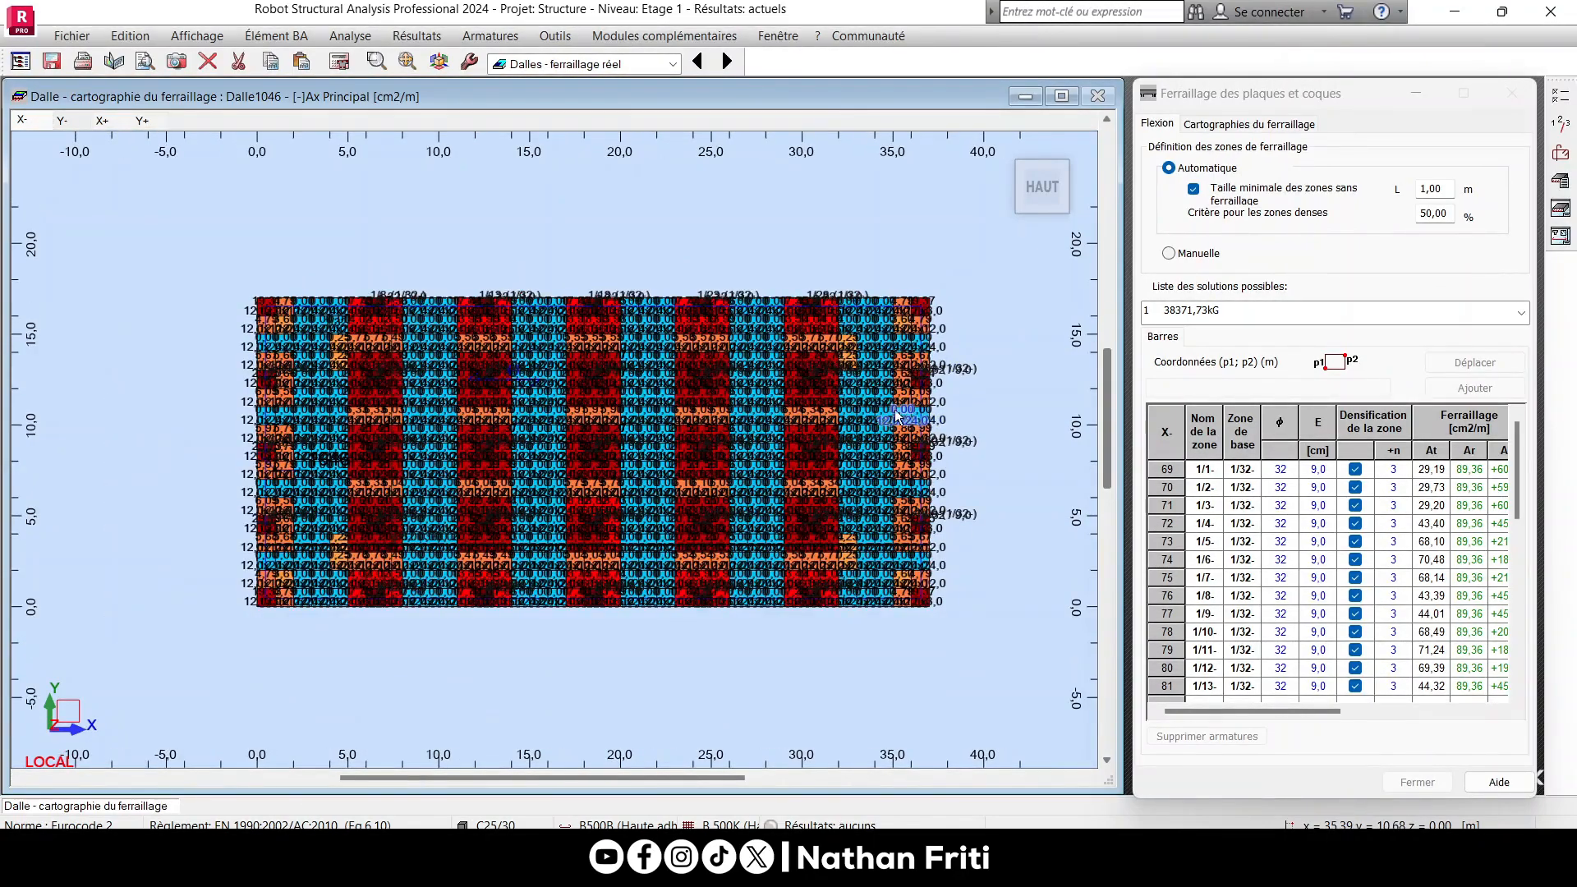
Return to the structure's geometry, redefine the Radier thickness as 50 cm, and rerun the structural analysis.
left_click(670, 64)
left_click(636, 81)
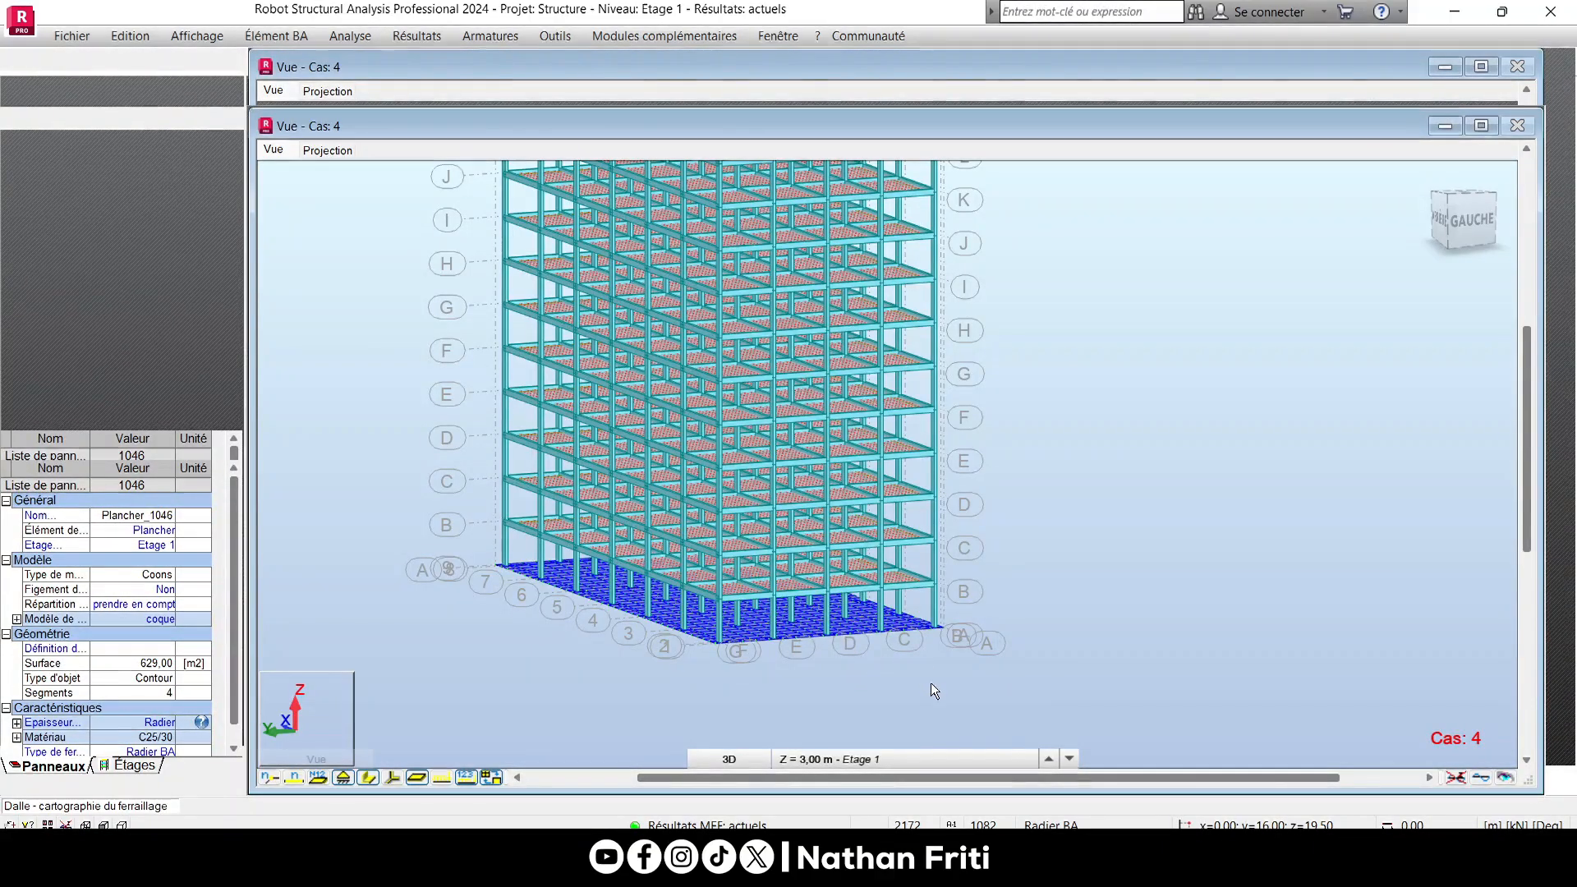
scroll(931, 690, "up", 2)
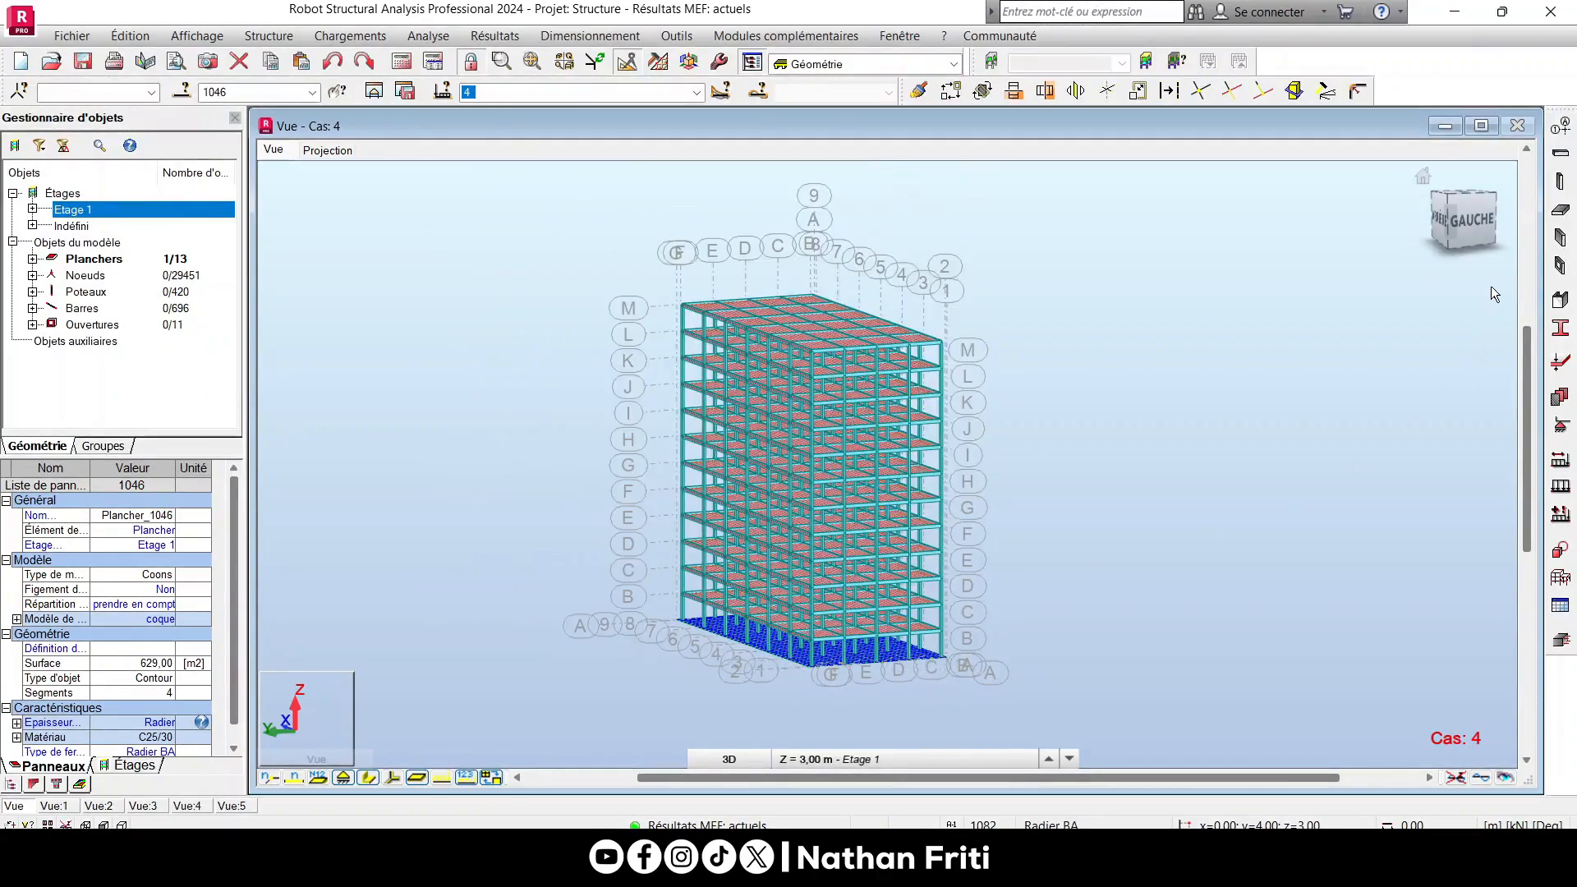
left_click(1565, 363)
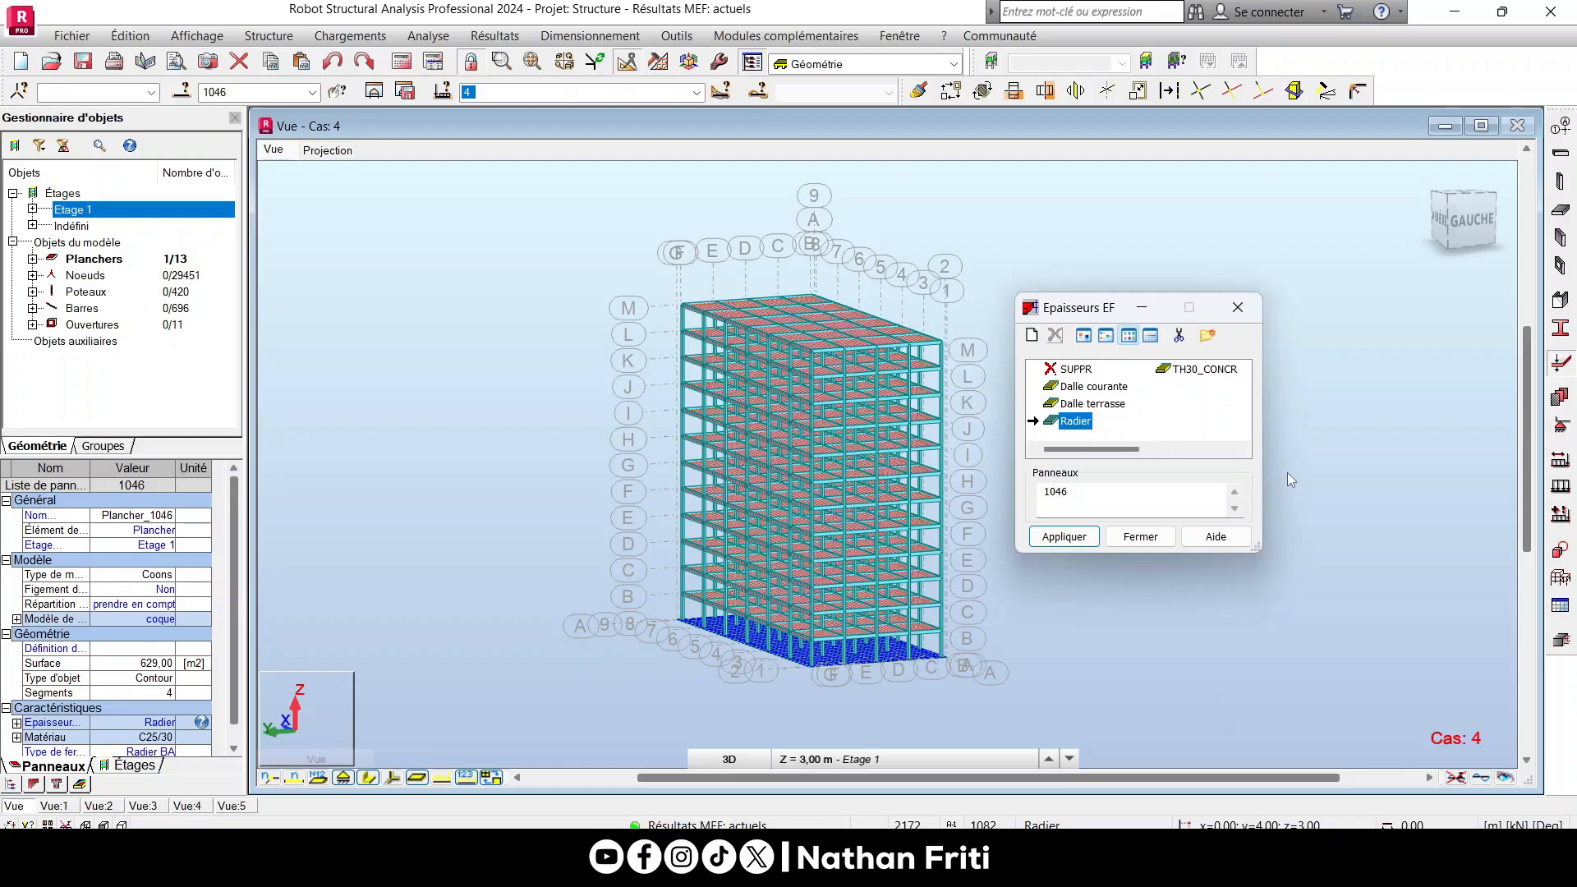
double_click(1450, 524)
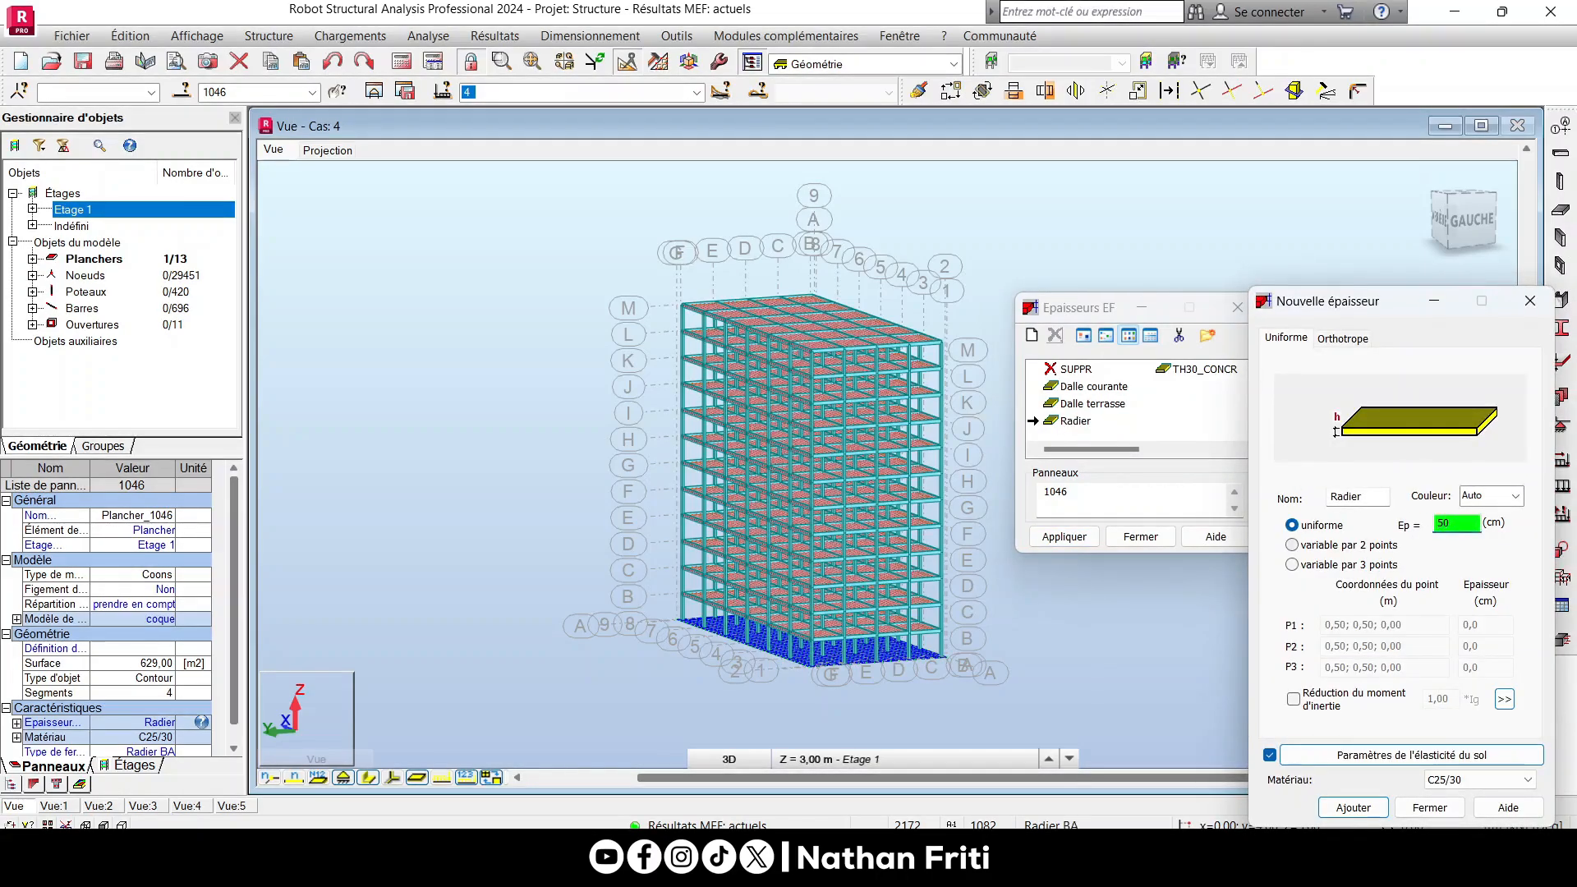
left_click(1357, 810)
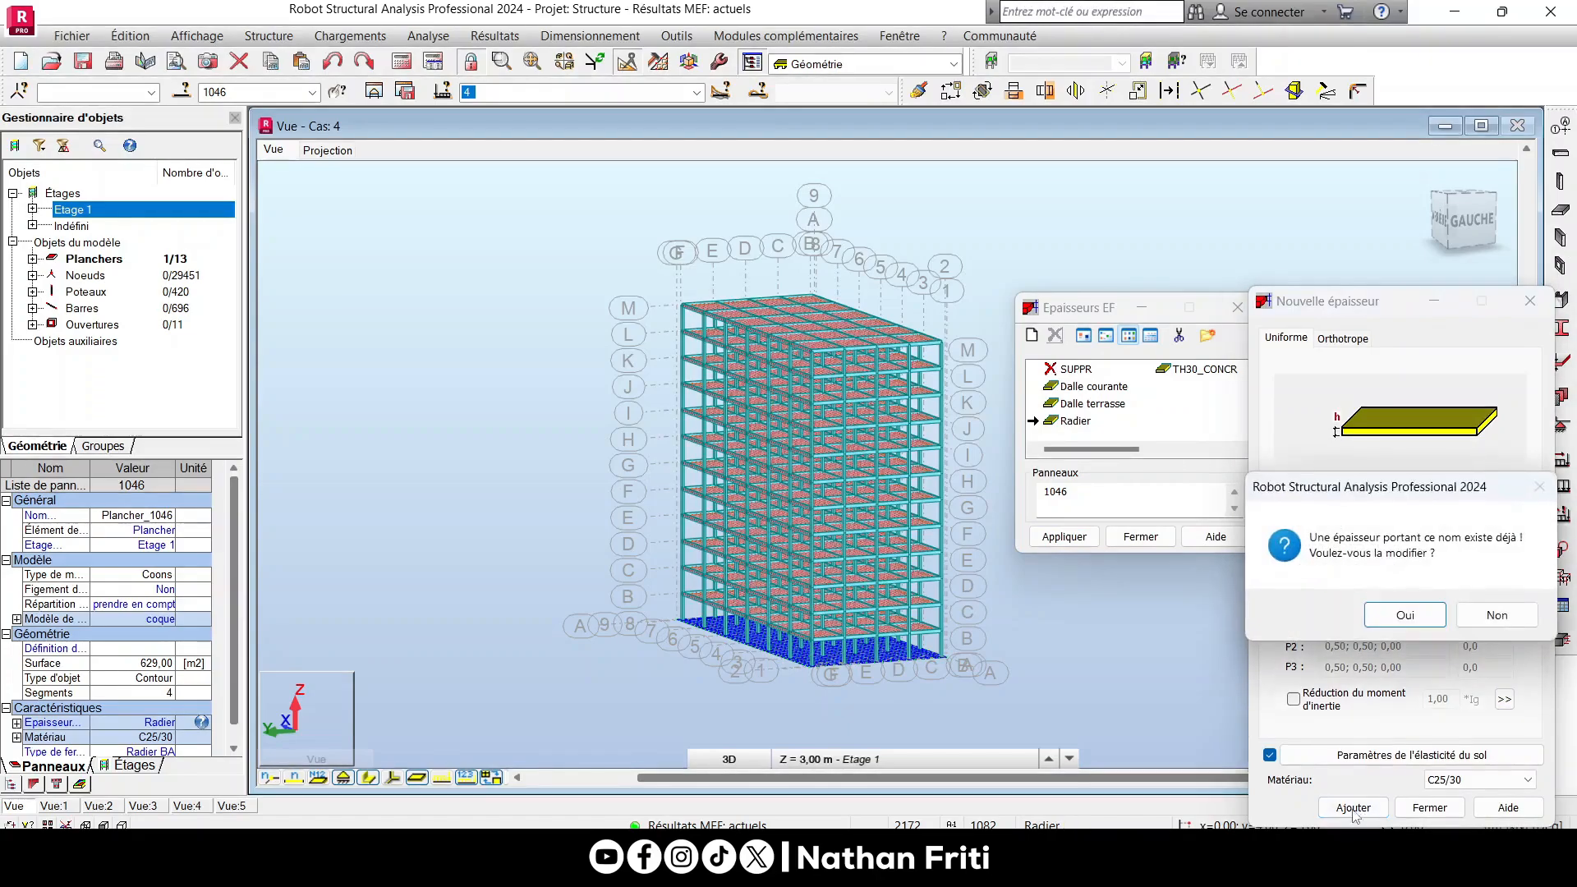
left_click(1405, 614)
left_click(842, 480)
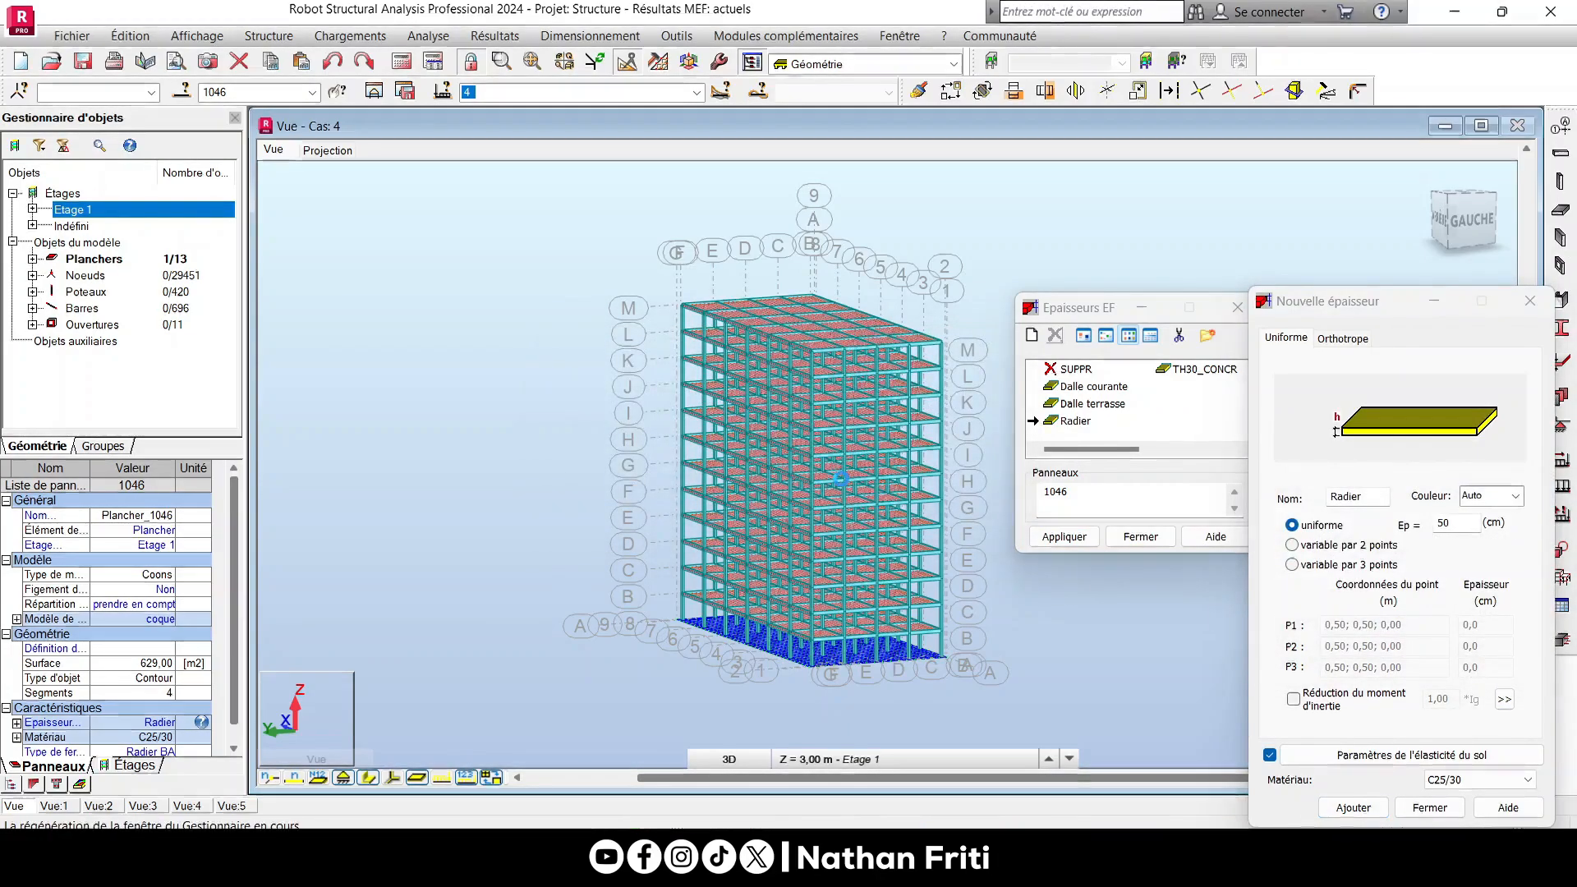
left_click(1530, 317)
left_click(1237, 307)
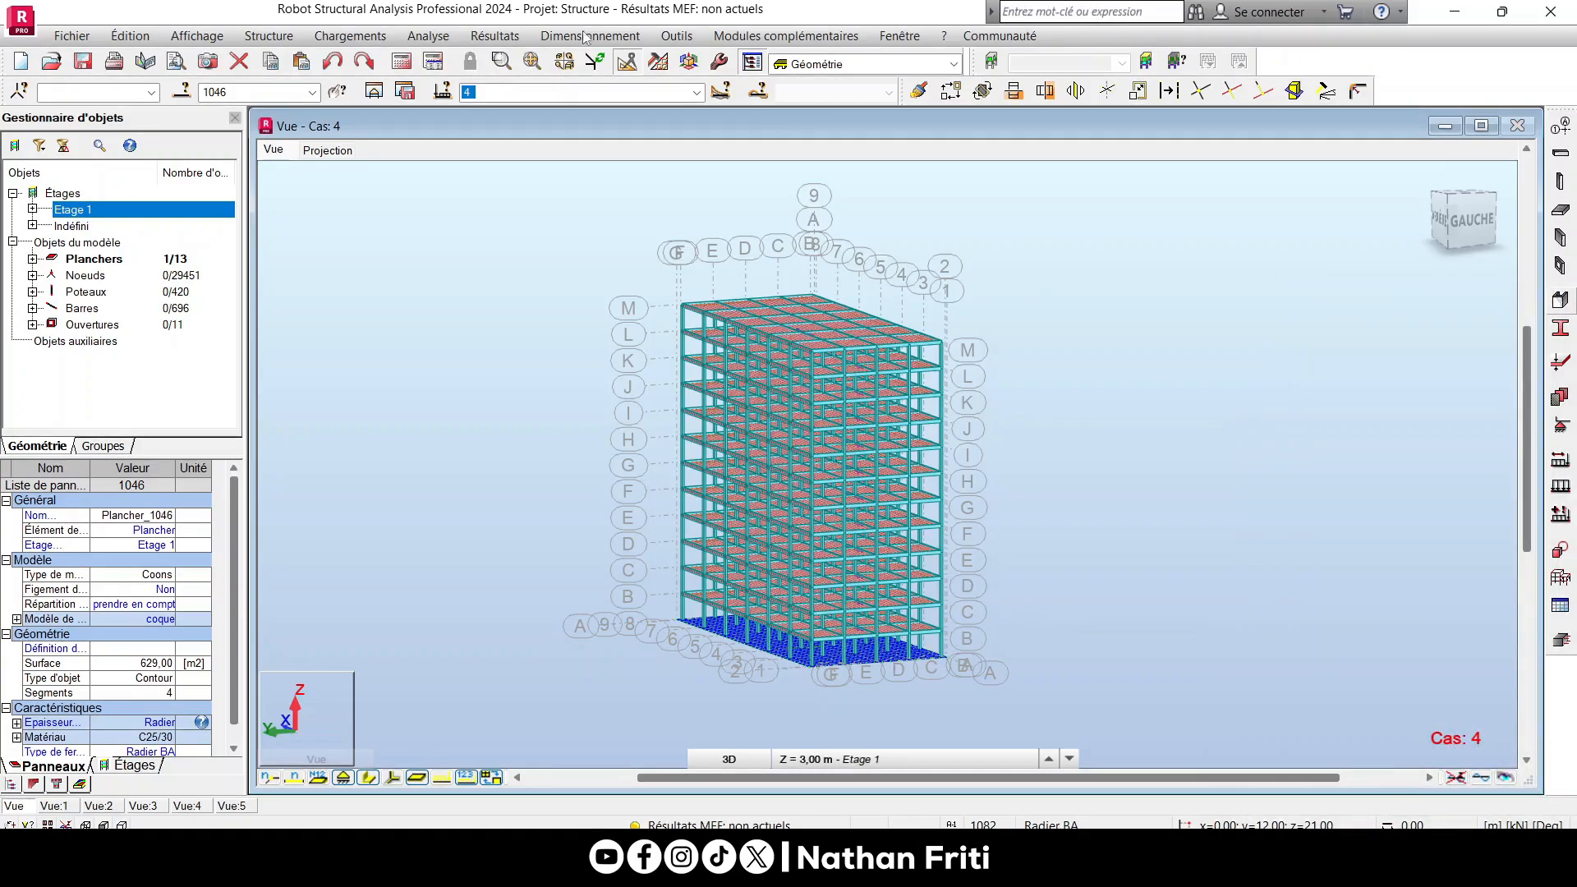
left_click(401, 63)
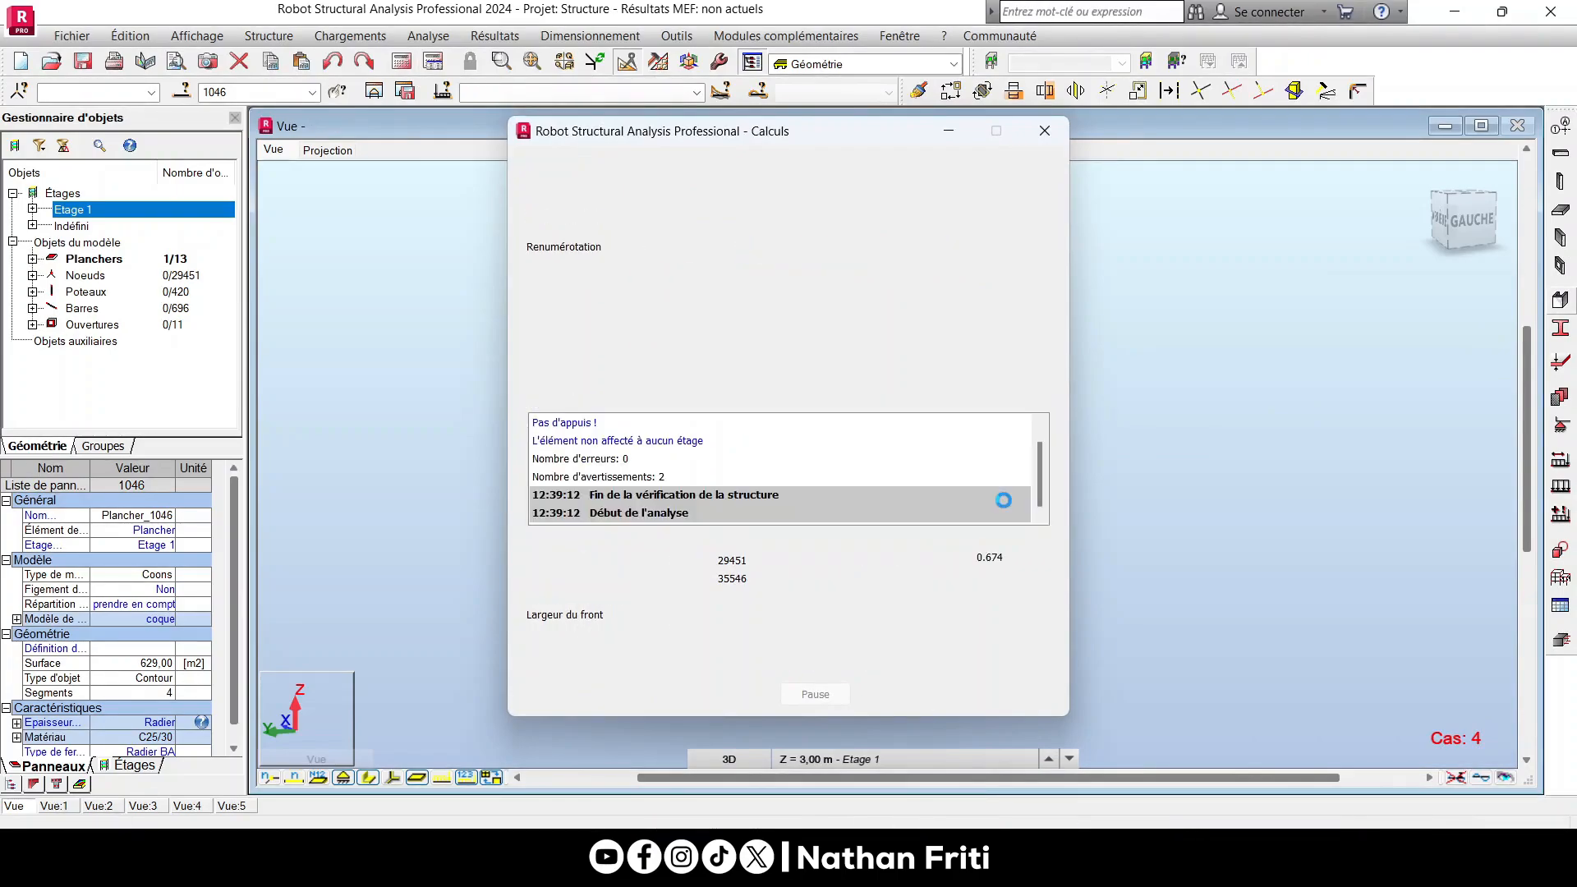
left_click(1511, 122)
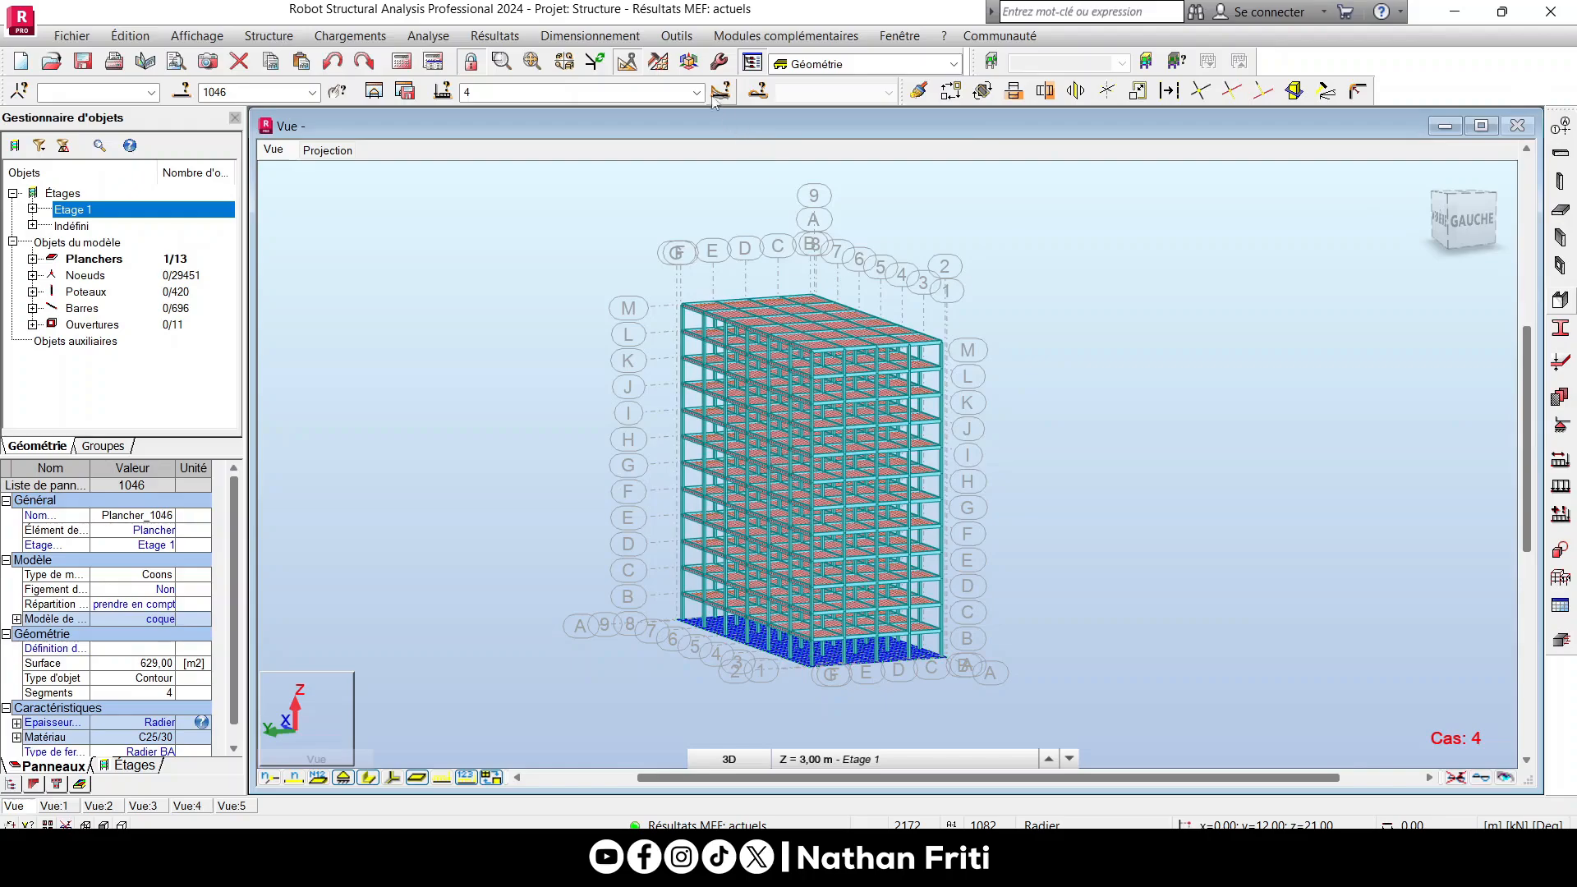
Reopen the raft panel's real reinforcement design, recalculate it, and review the calculation errors on bar spacing and punching.
left_click(590, 35)
left_click(649, 257)
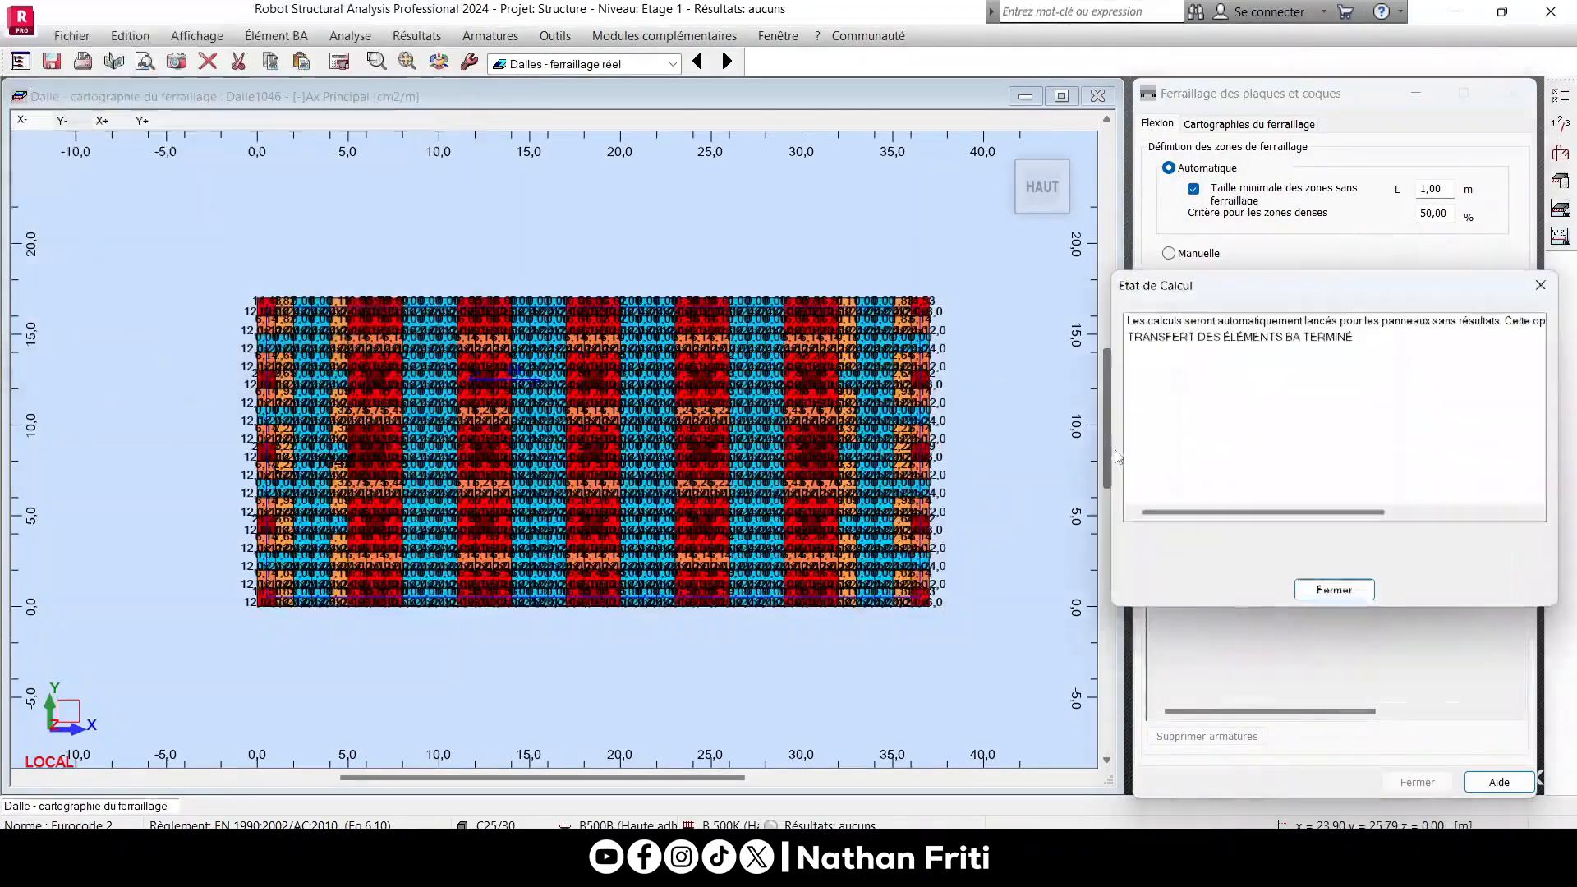
left_click(1332, 593)
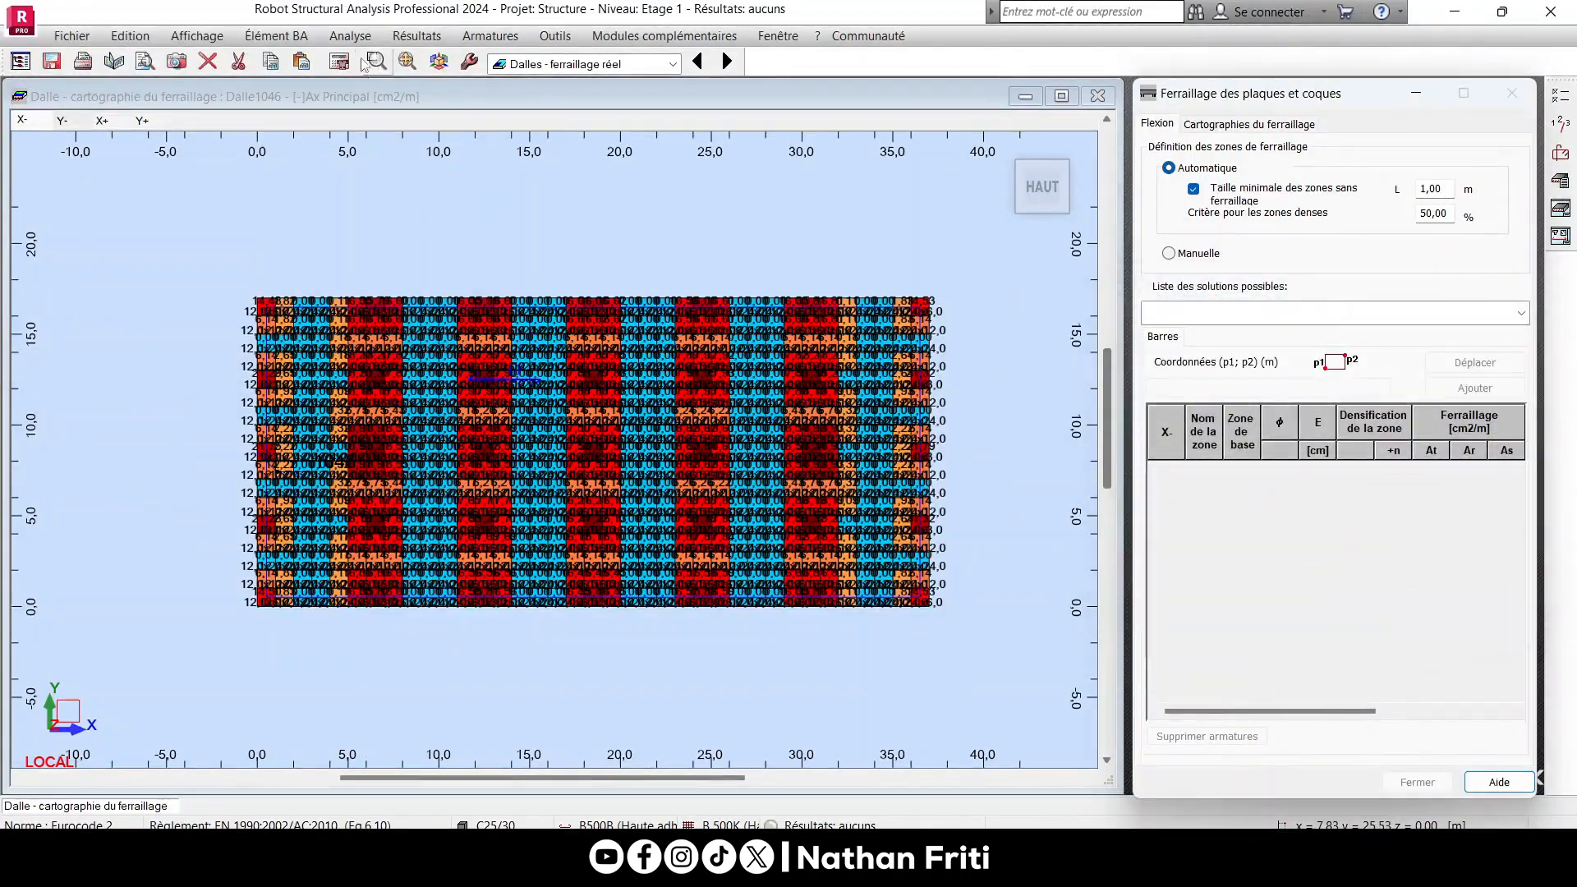
left_click(339, 62)
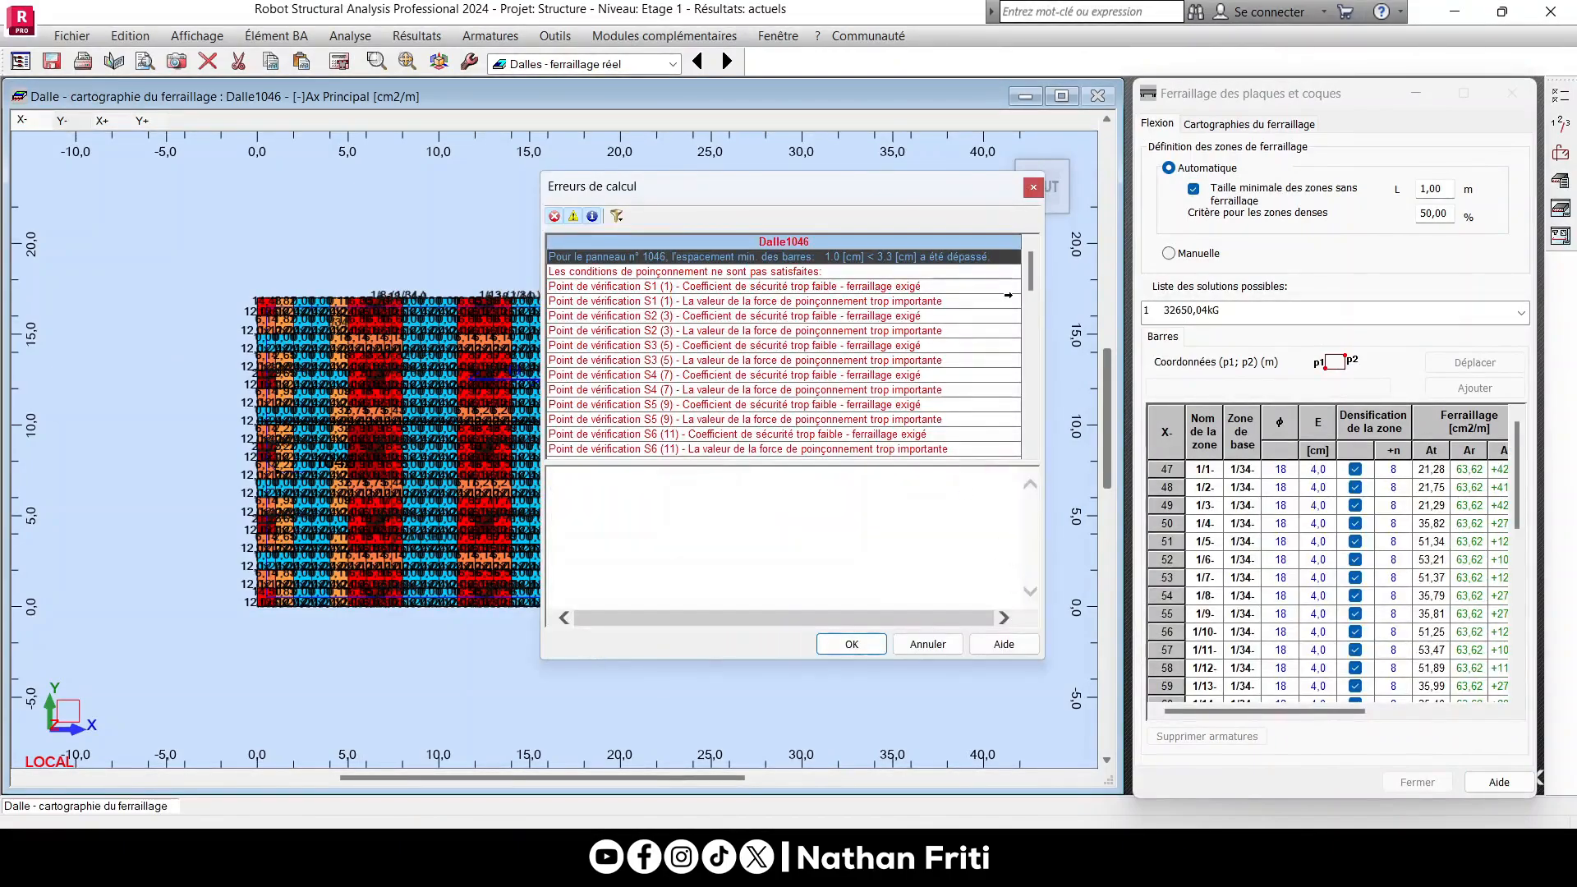
left_click_drag(1033, 280, 1017, 475)
left_click(1033, 187)
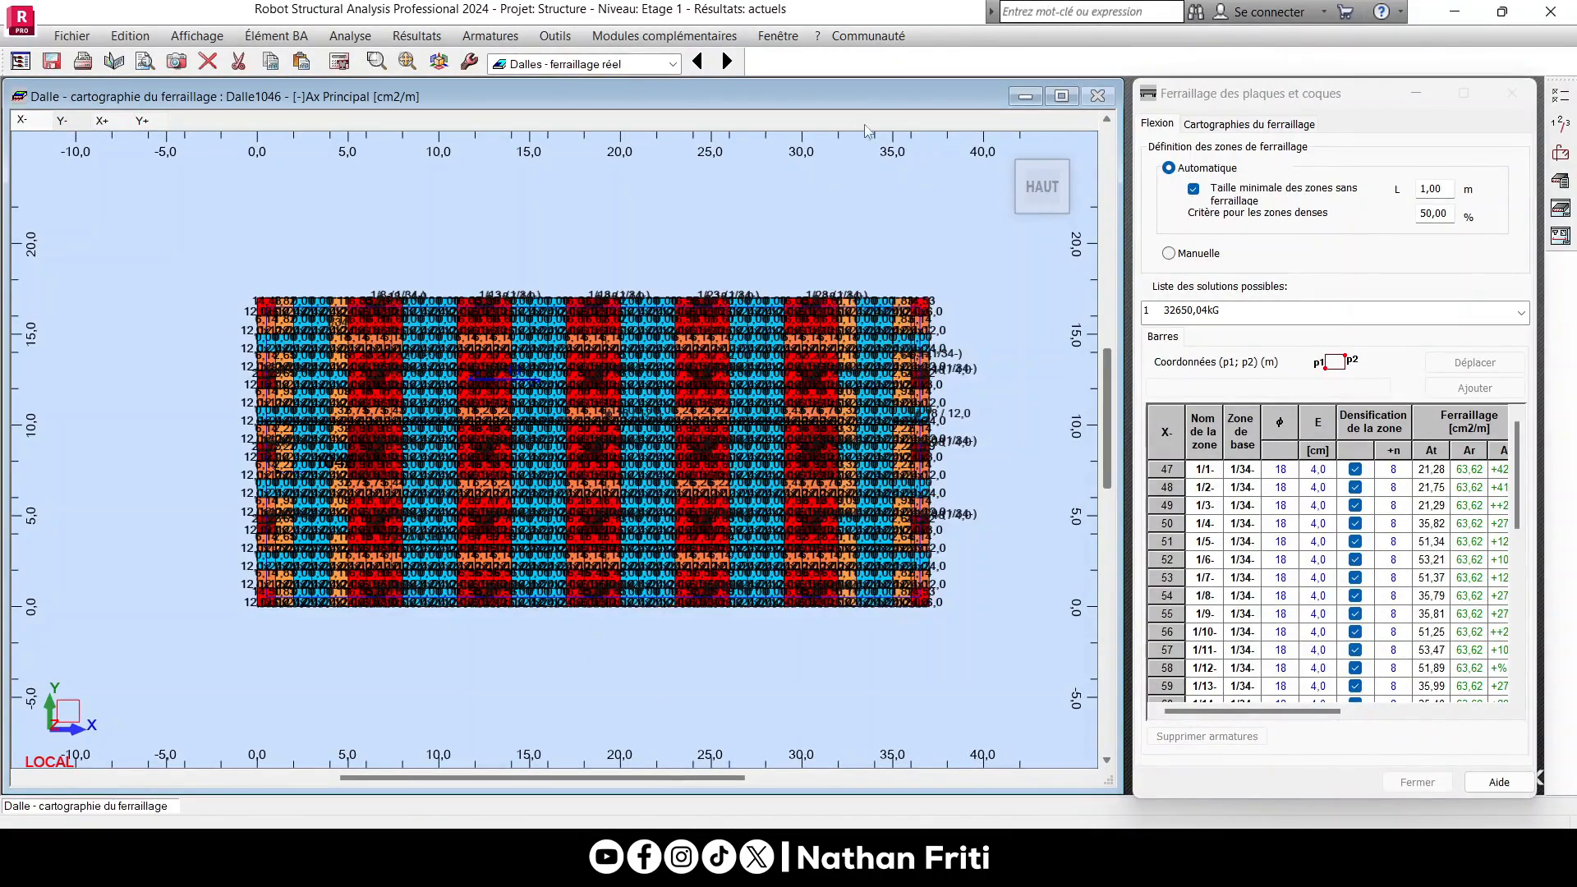
Return to the structure's geometry and redefine the Radier thickness as 40 cm, overwriting the existing definition.
left_click(682, 64)
left_click(644, 98)
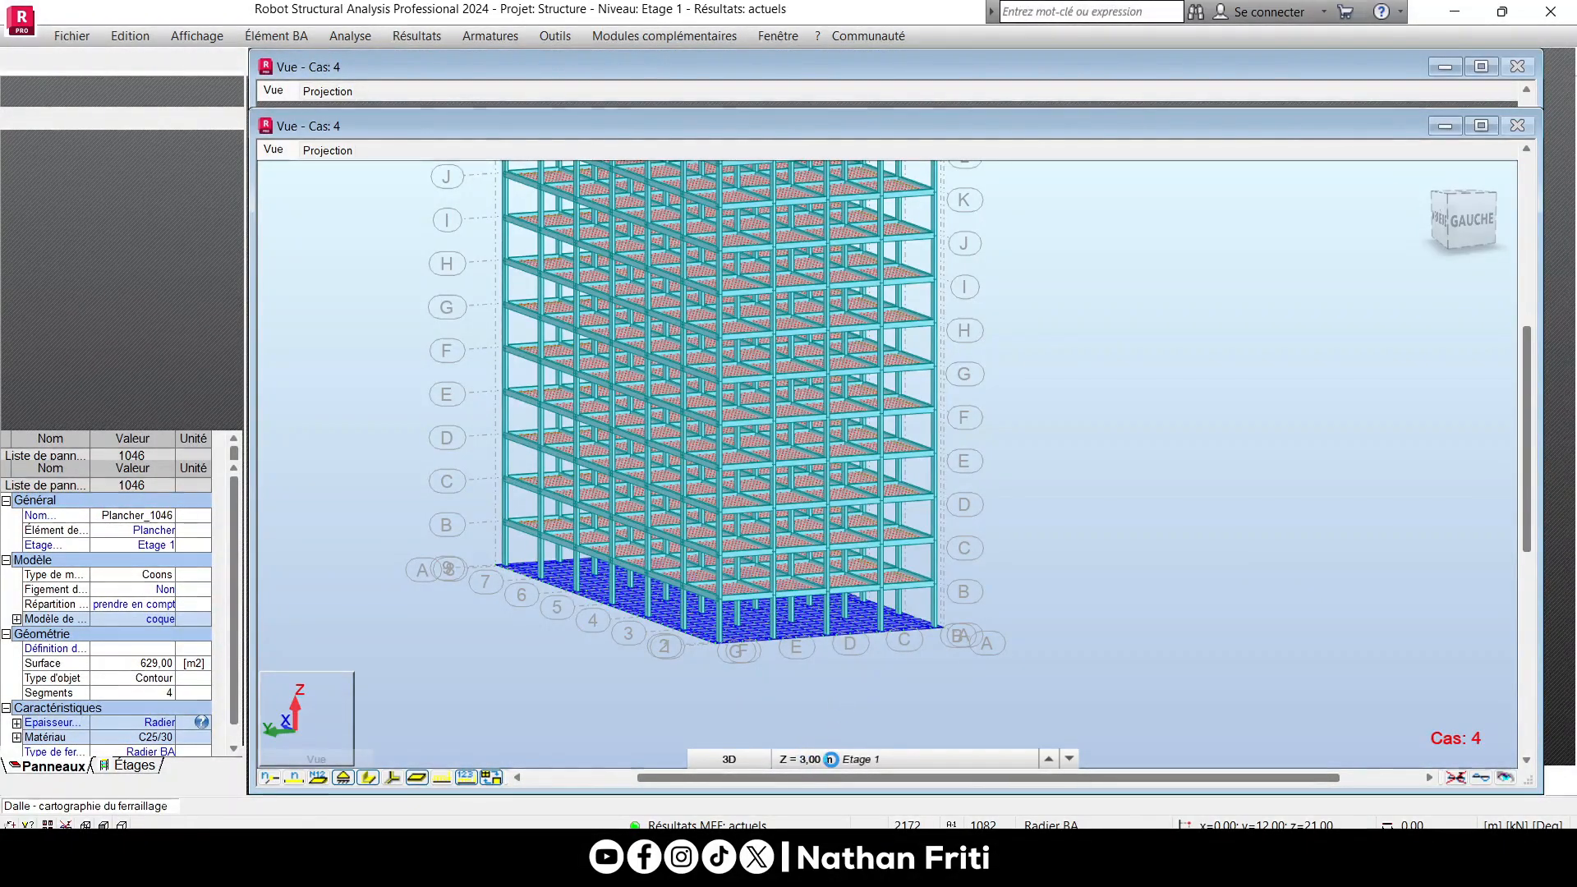
left_click(831, 759)
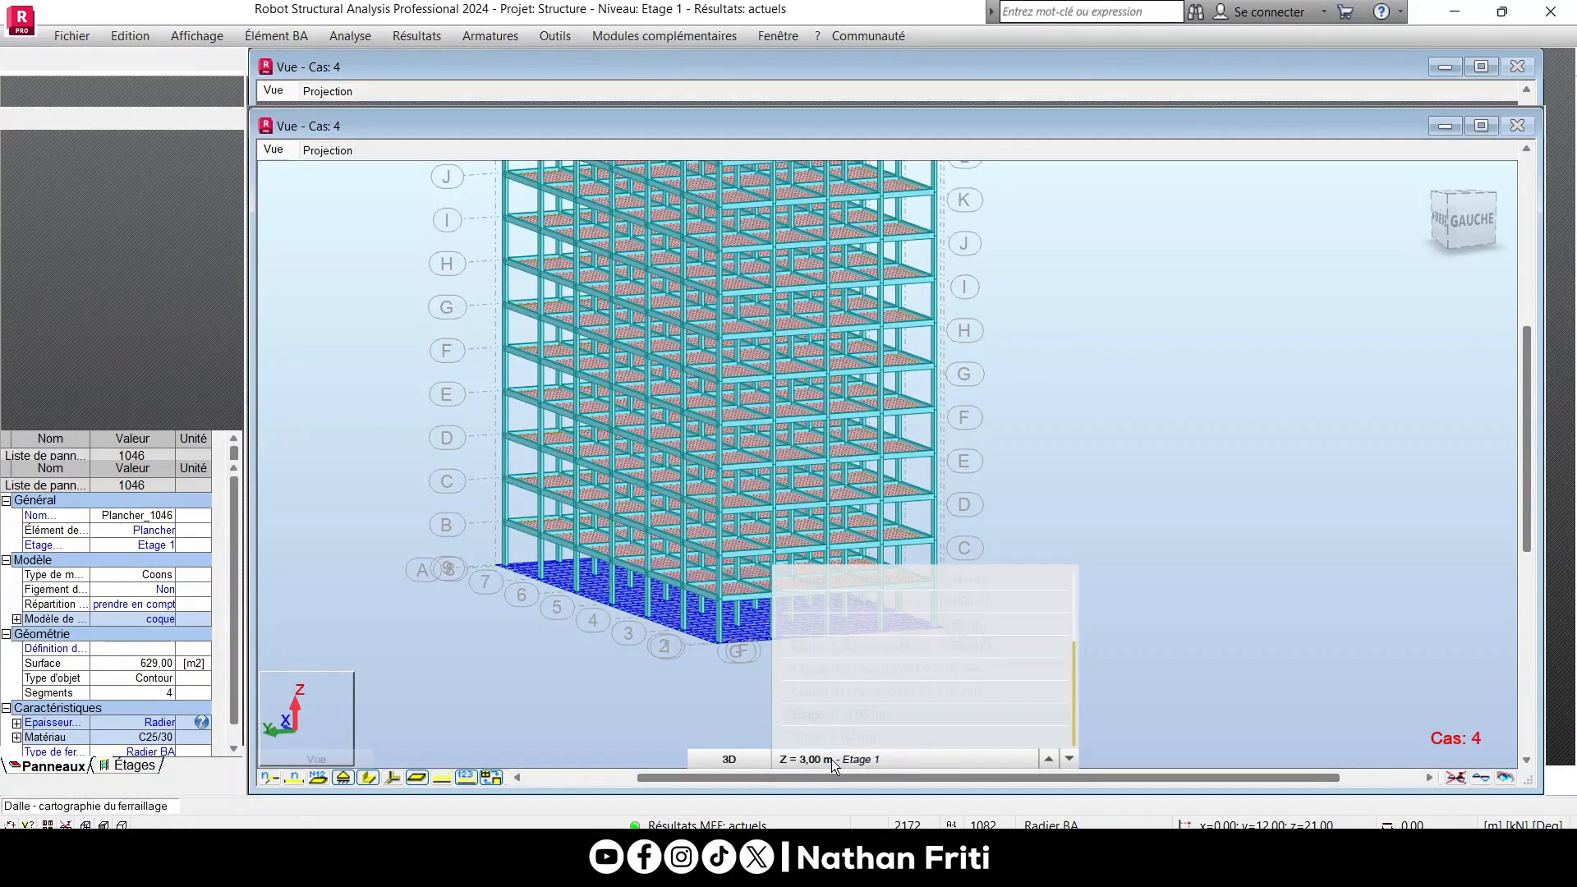
left_click(1108, 530)
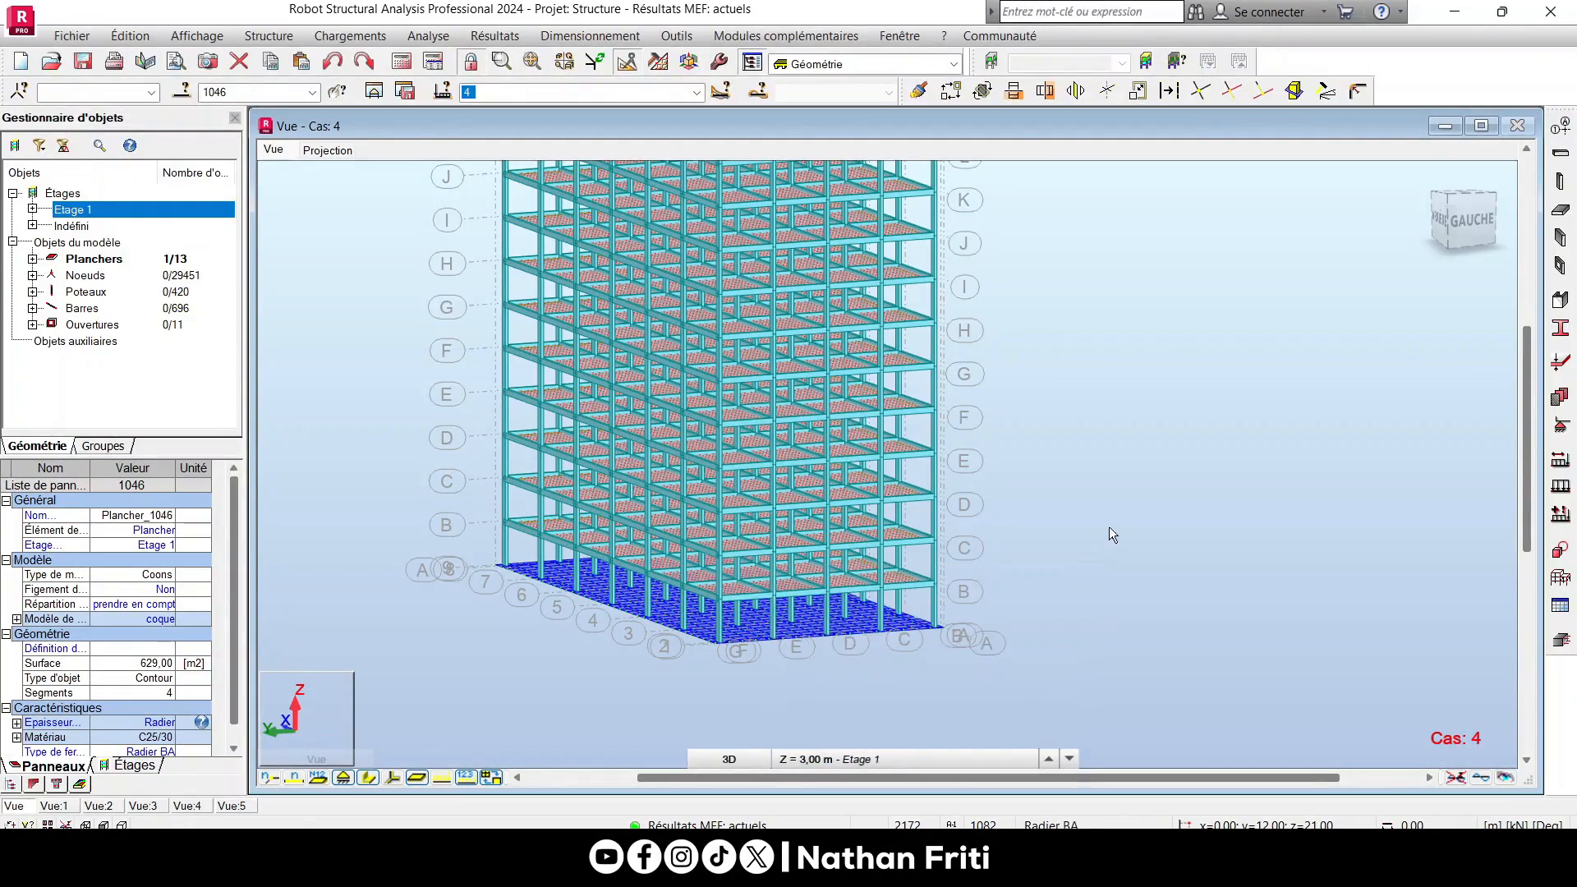
left_click(1560, 371)
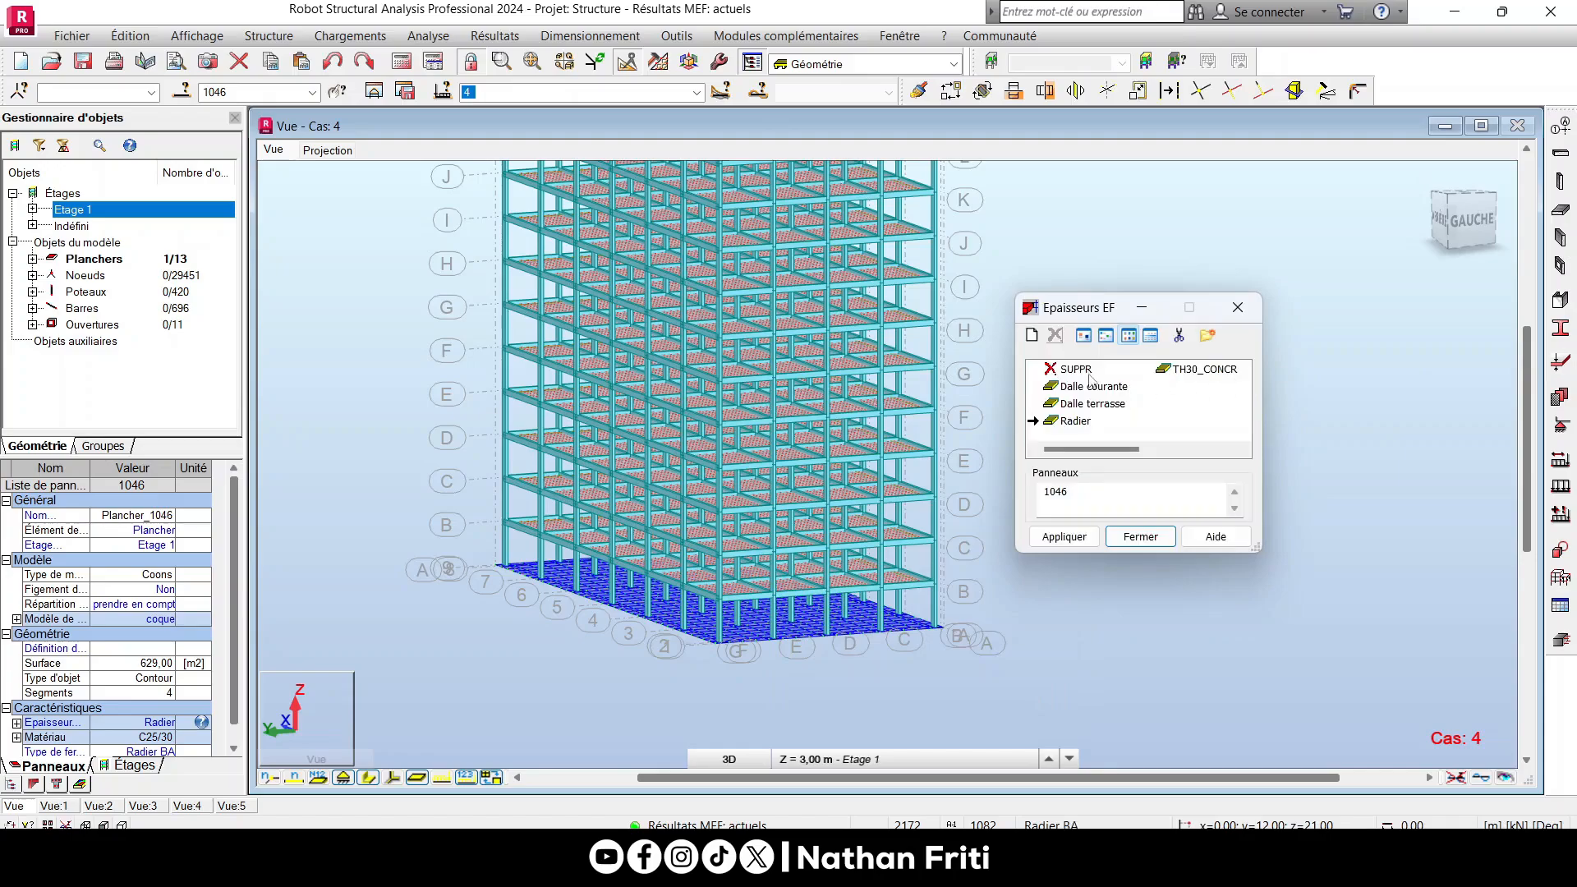
left_click(1073, 422)
double_click(1074, 422)
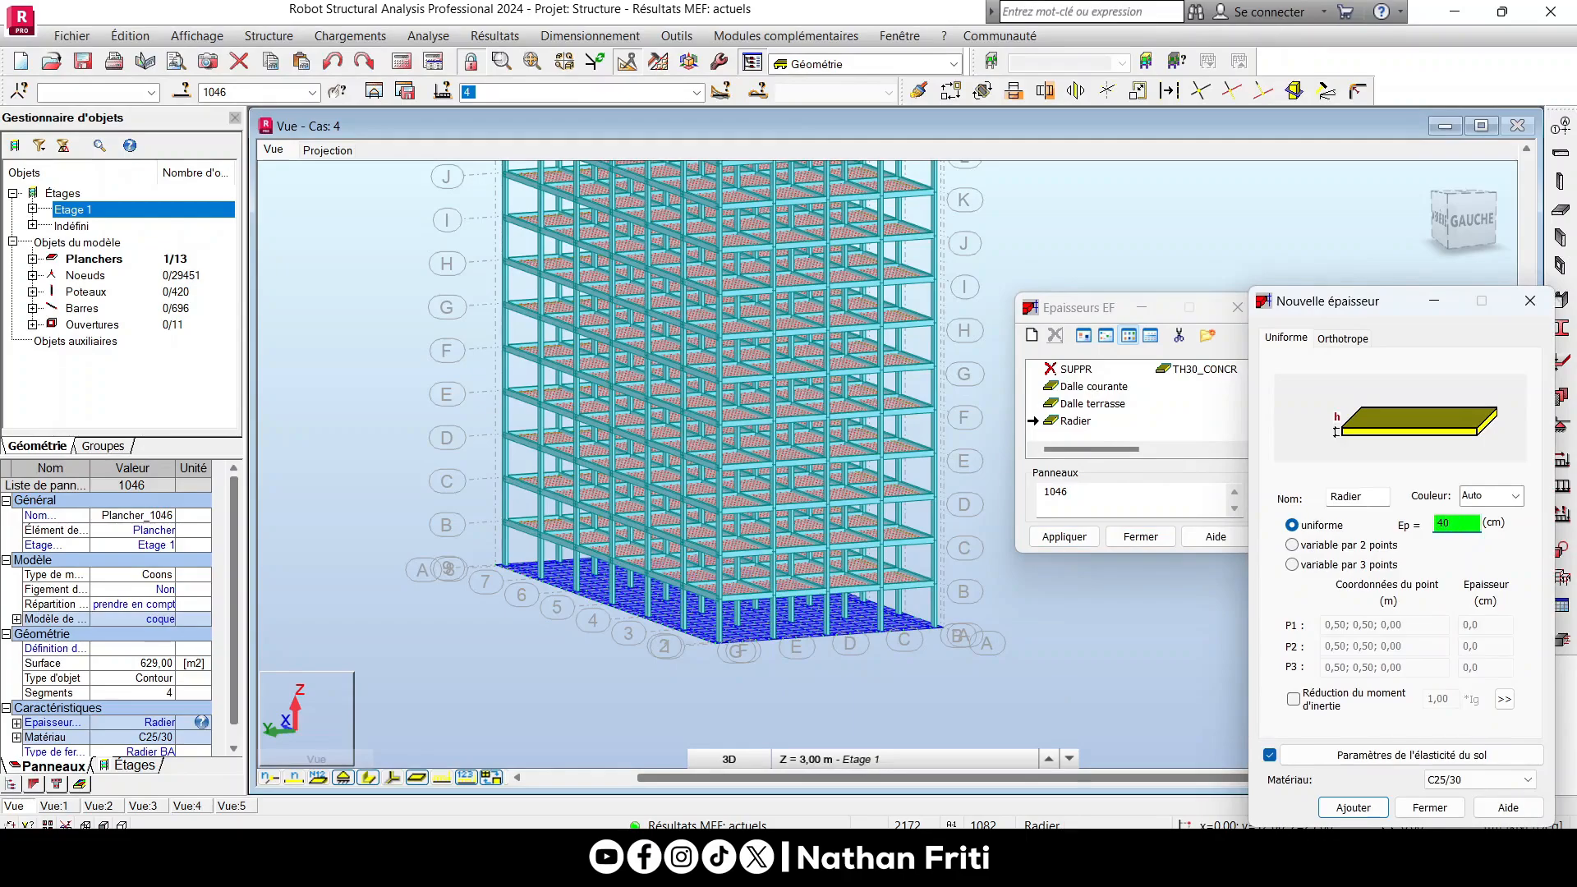
left_click(1354, 808)
left_click(1380, 626)
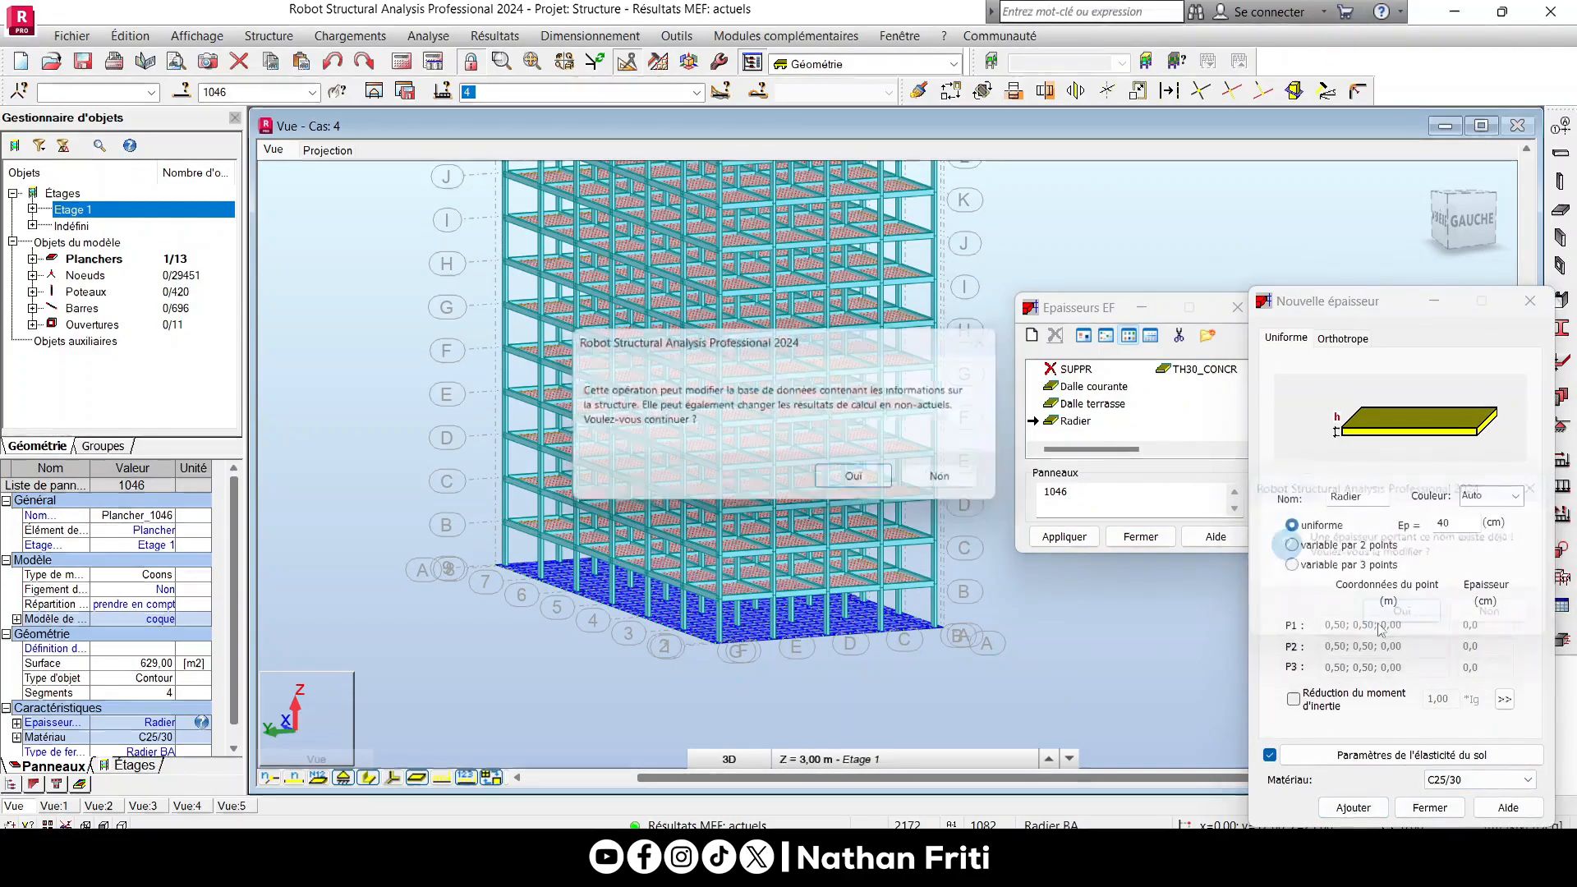
left_click(850, 475)
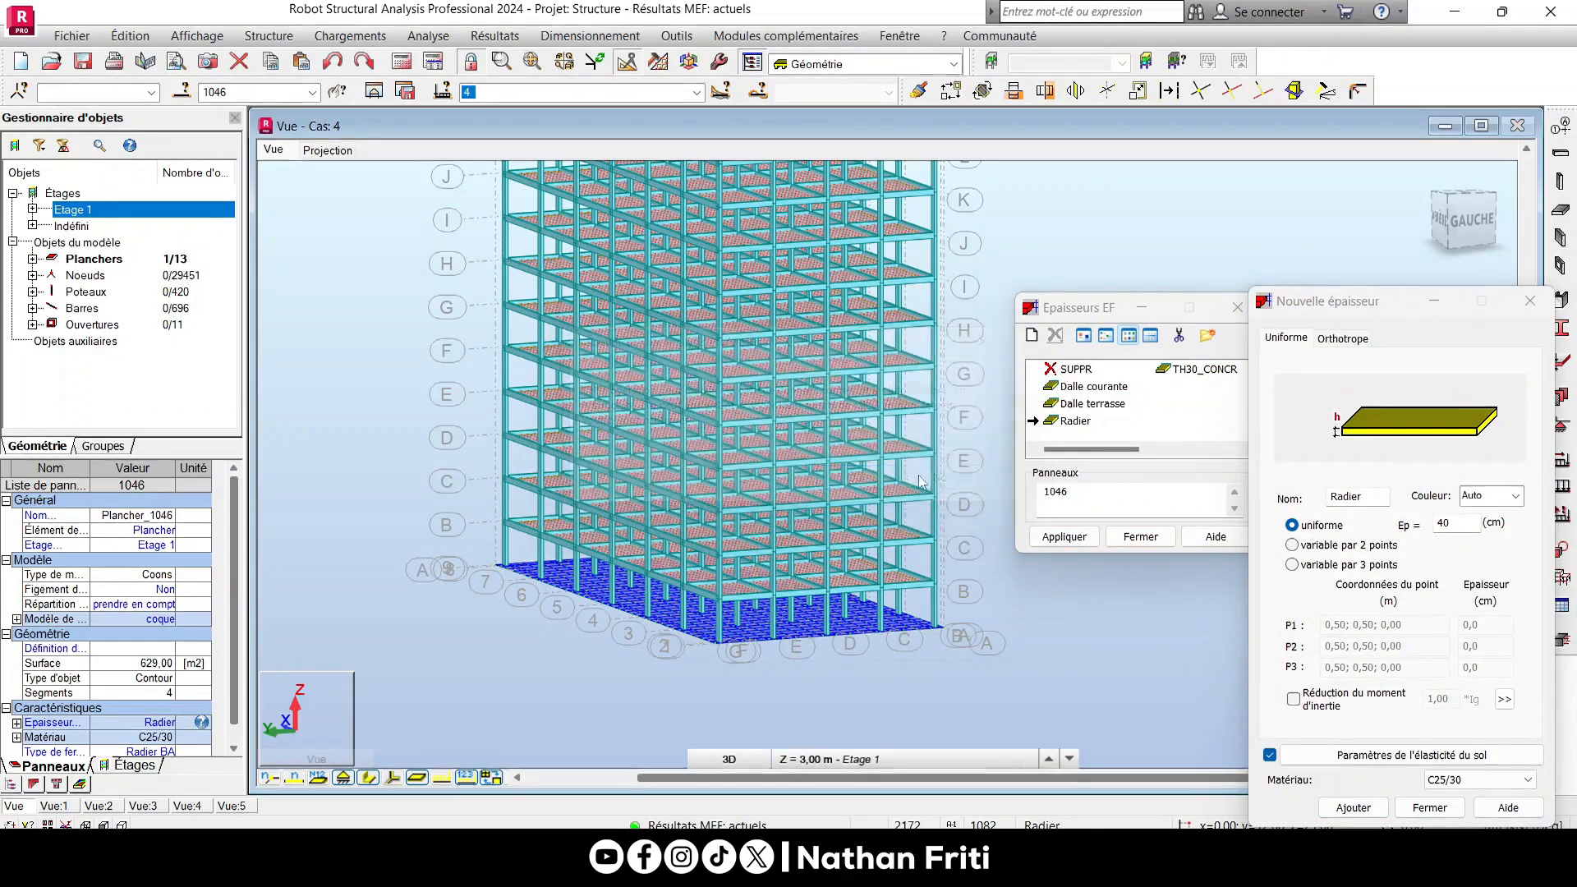
left_click(1529, 300)
left_click(1238, 308)
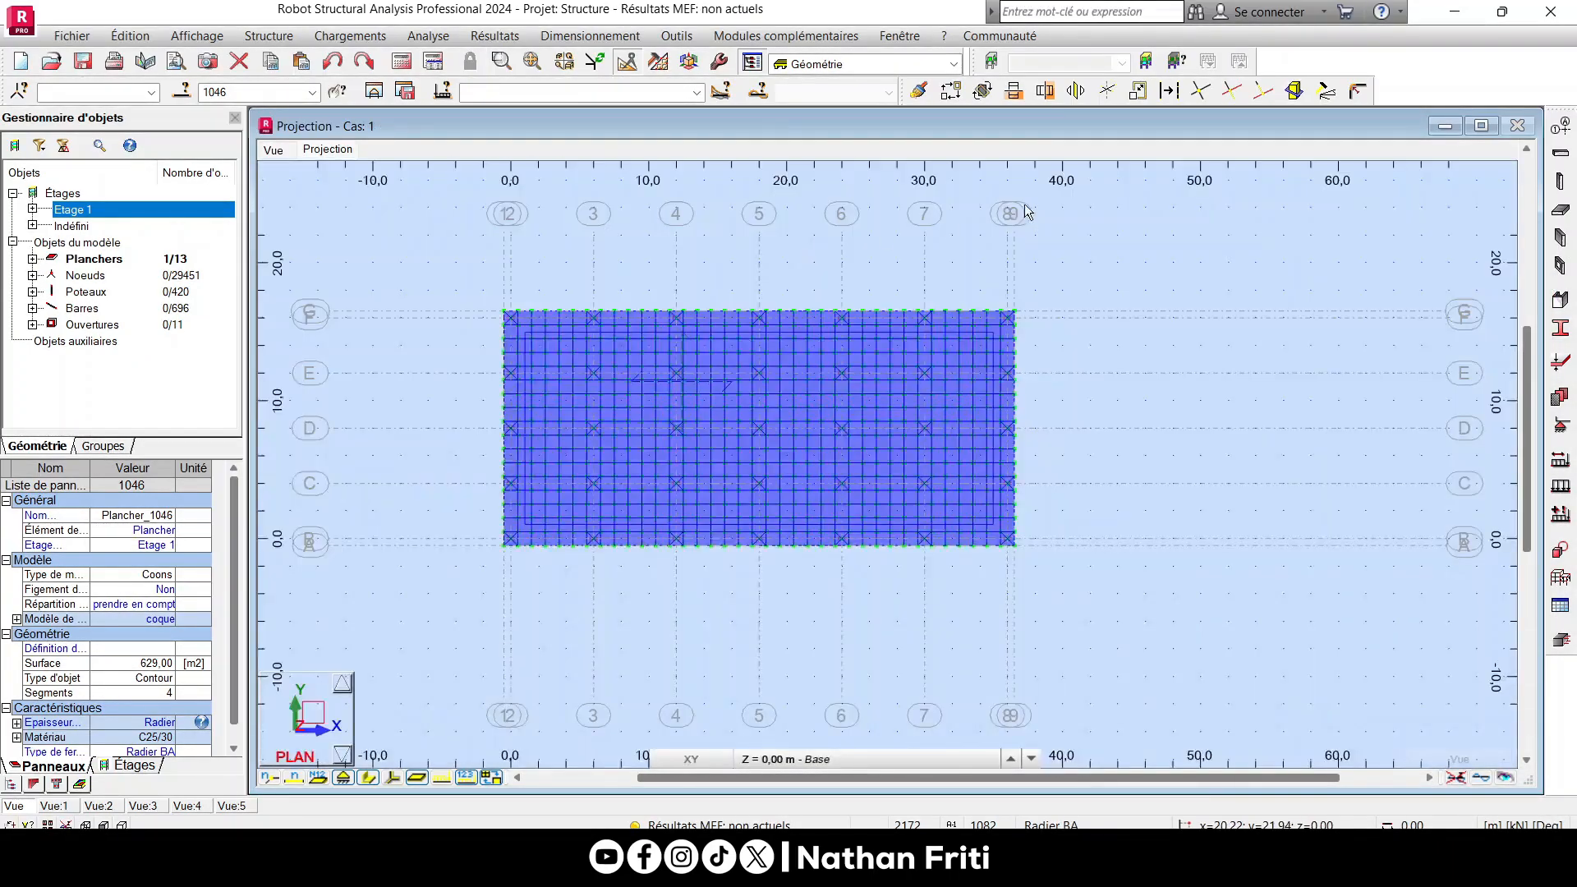
Hide the finite element mesh in the base-level plan and return to the 3D view of the structure.
scroll(1271, 468, "down", 1)
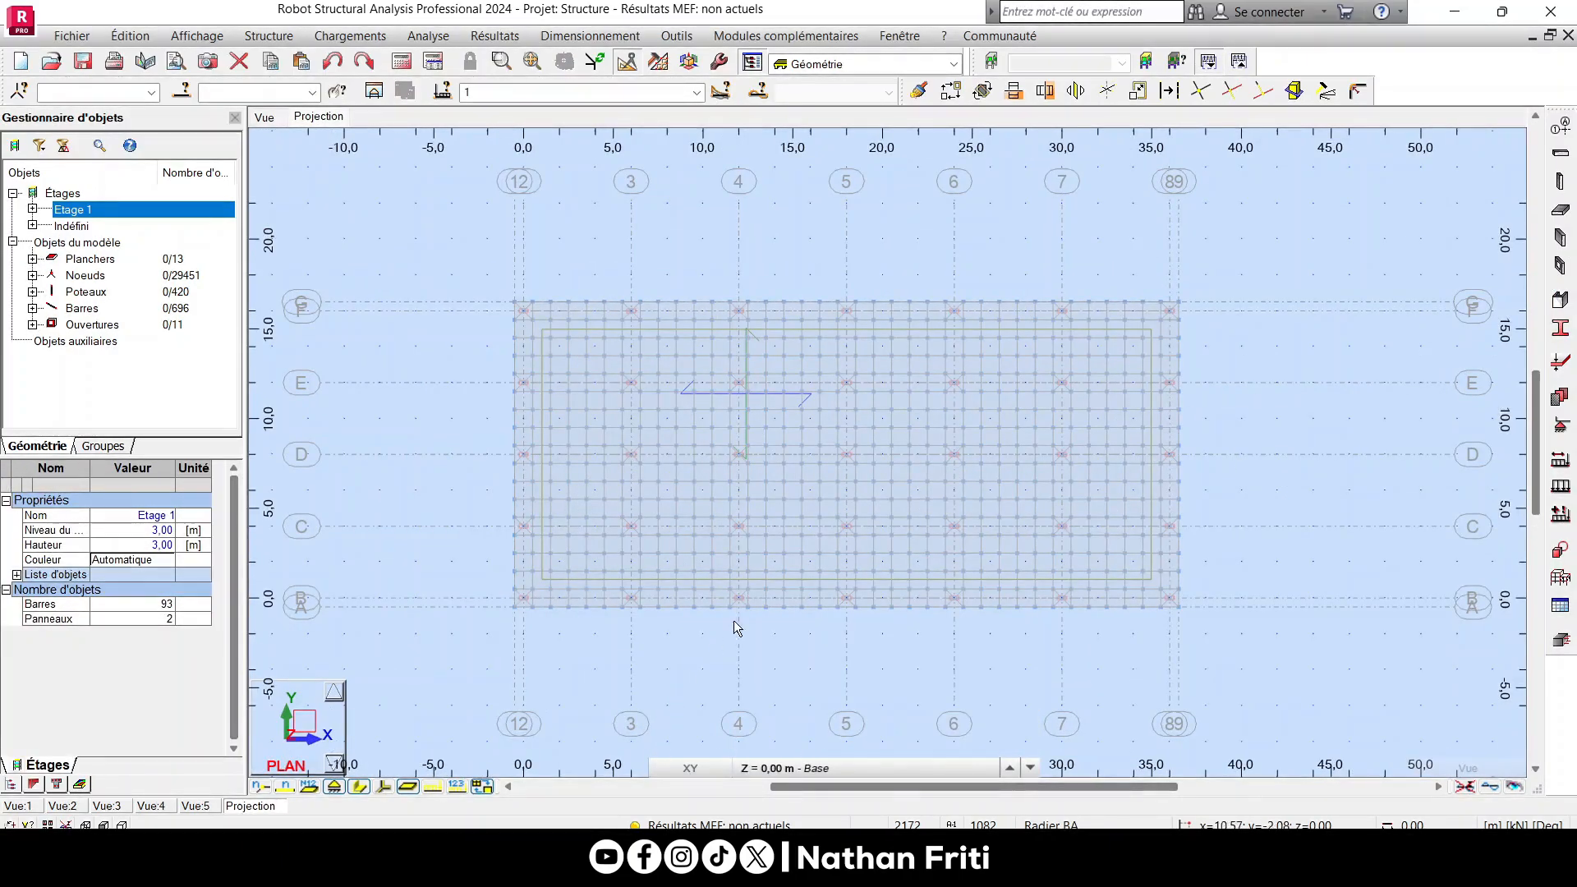
left_click(482, 786)
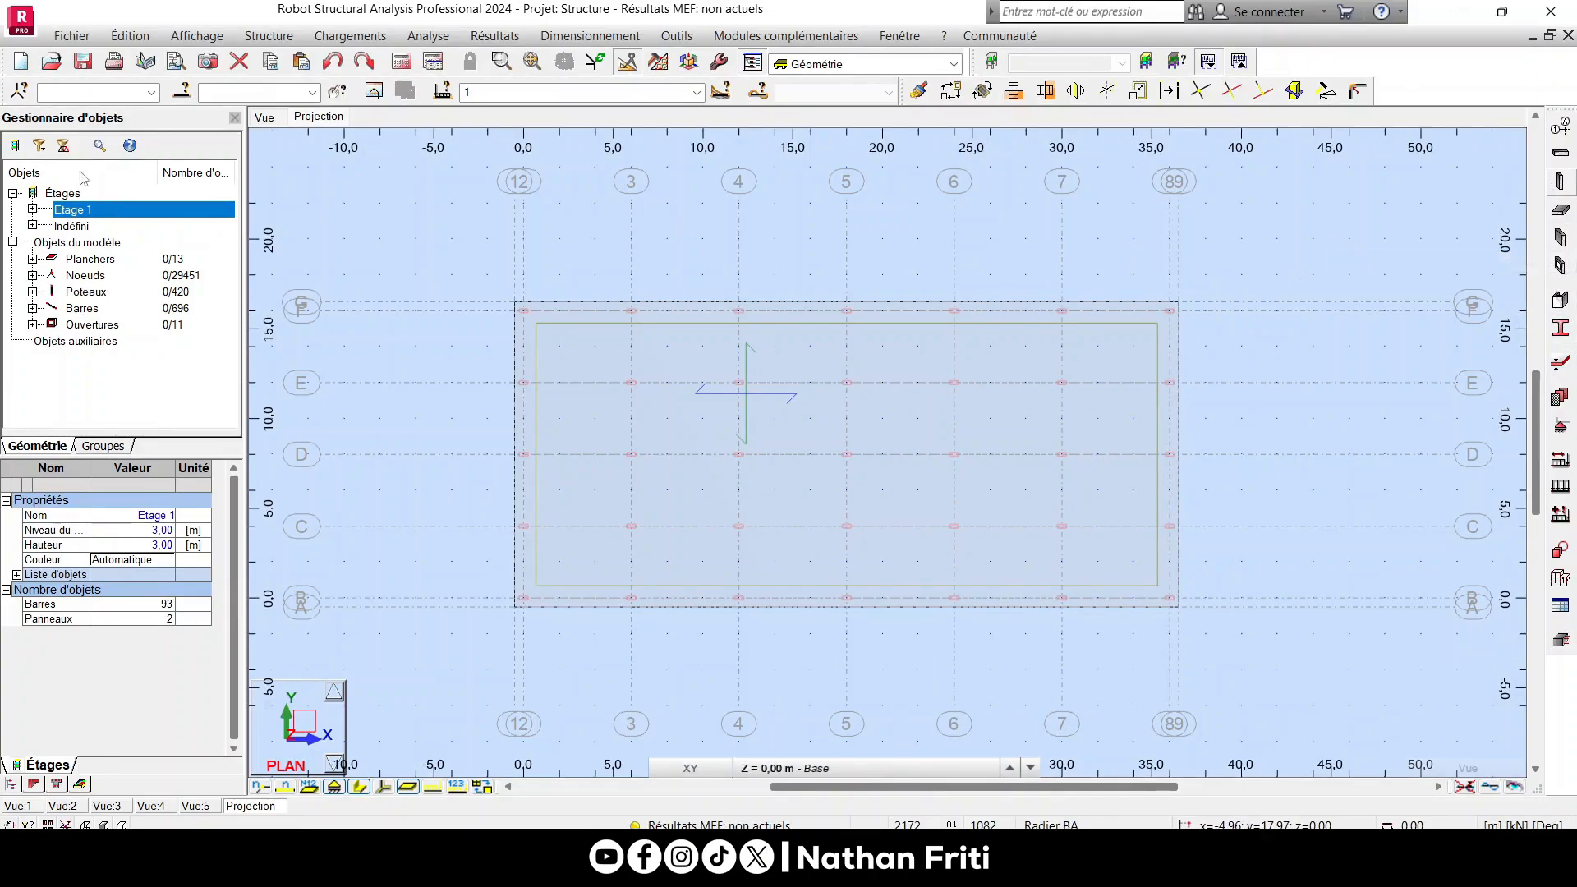
left_click(268, 113)
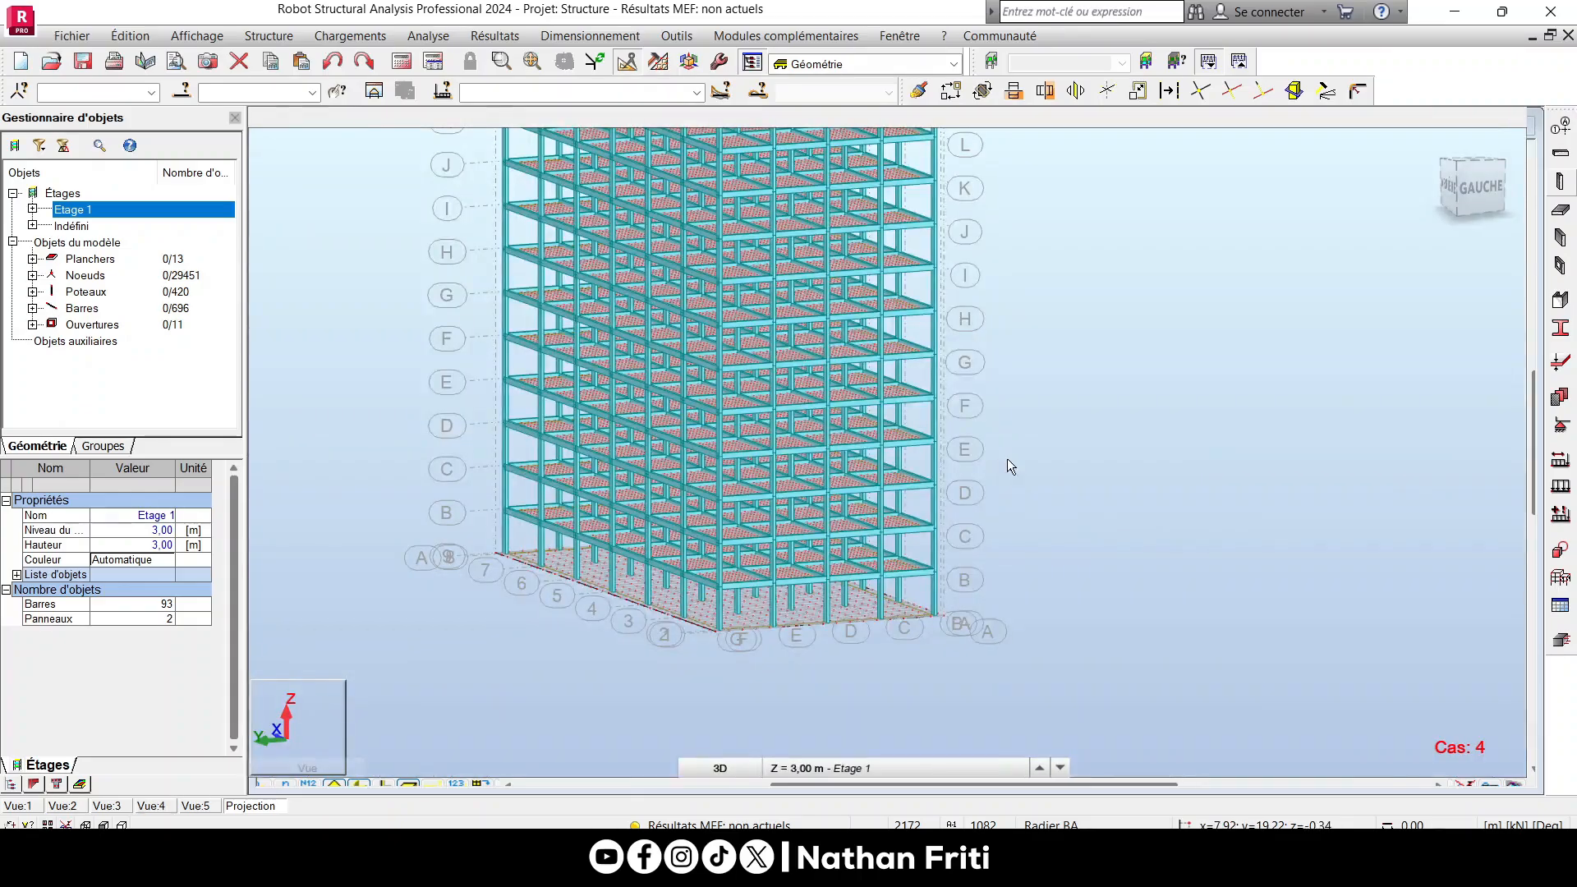
scroll(929, 653, "up", 3)
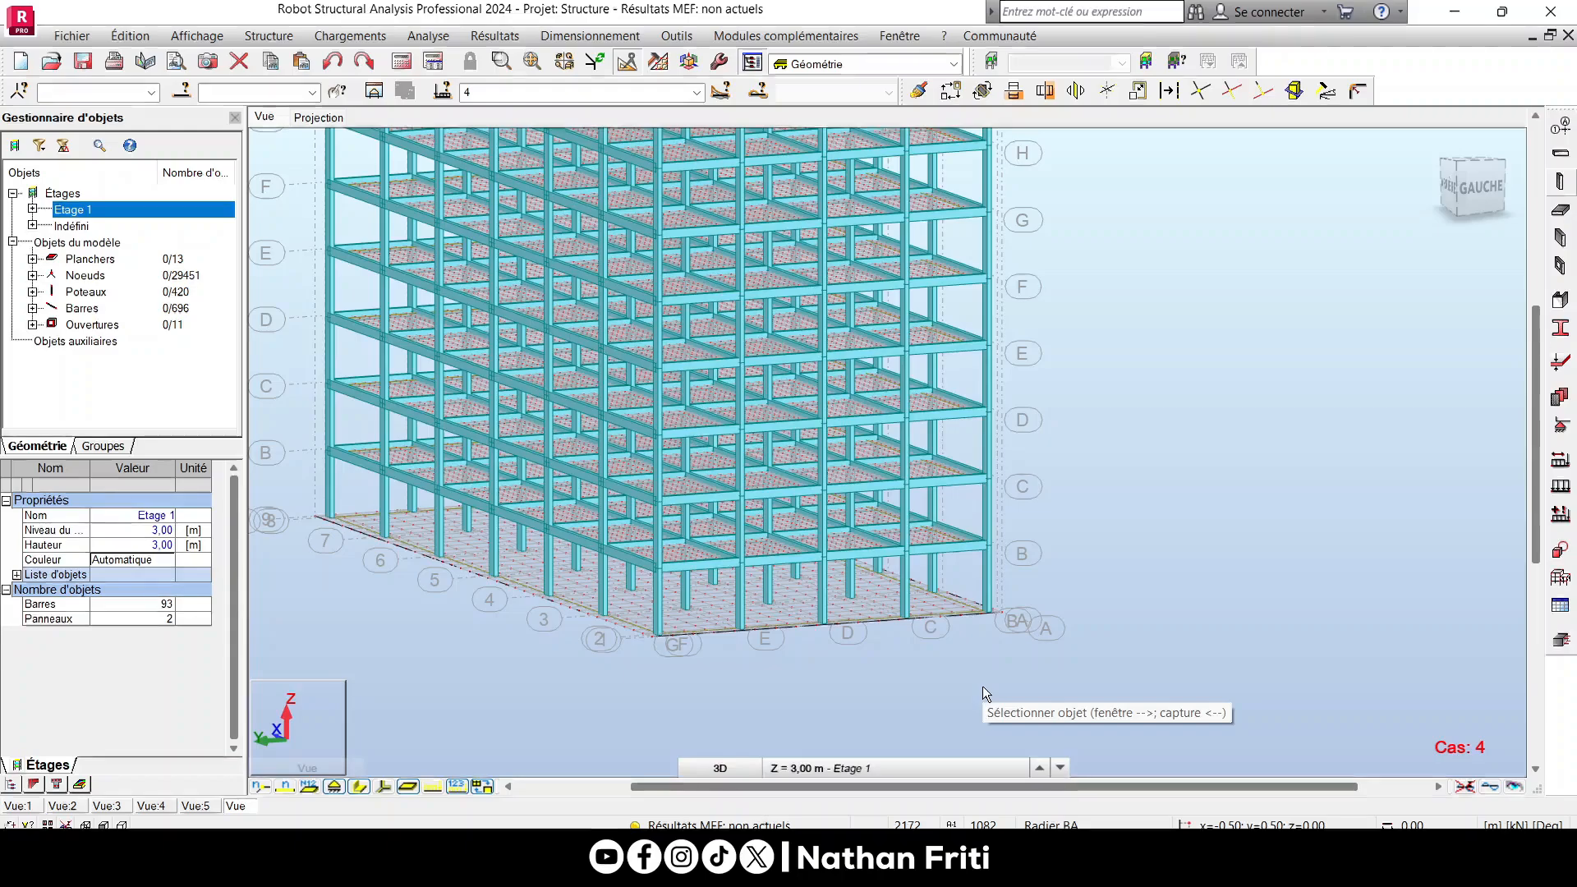
scroll(870, 669, "down", 2)
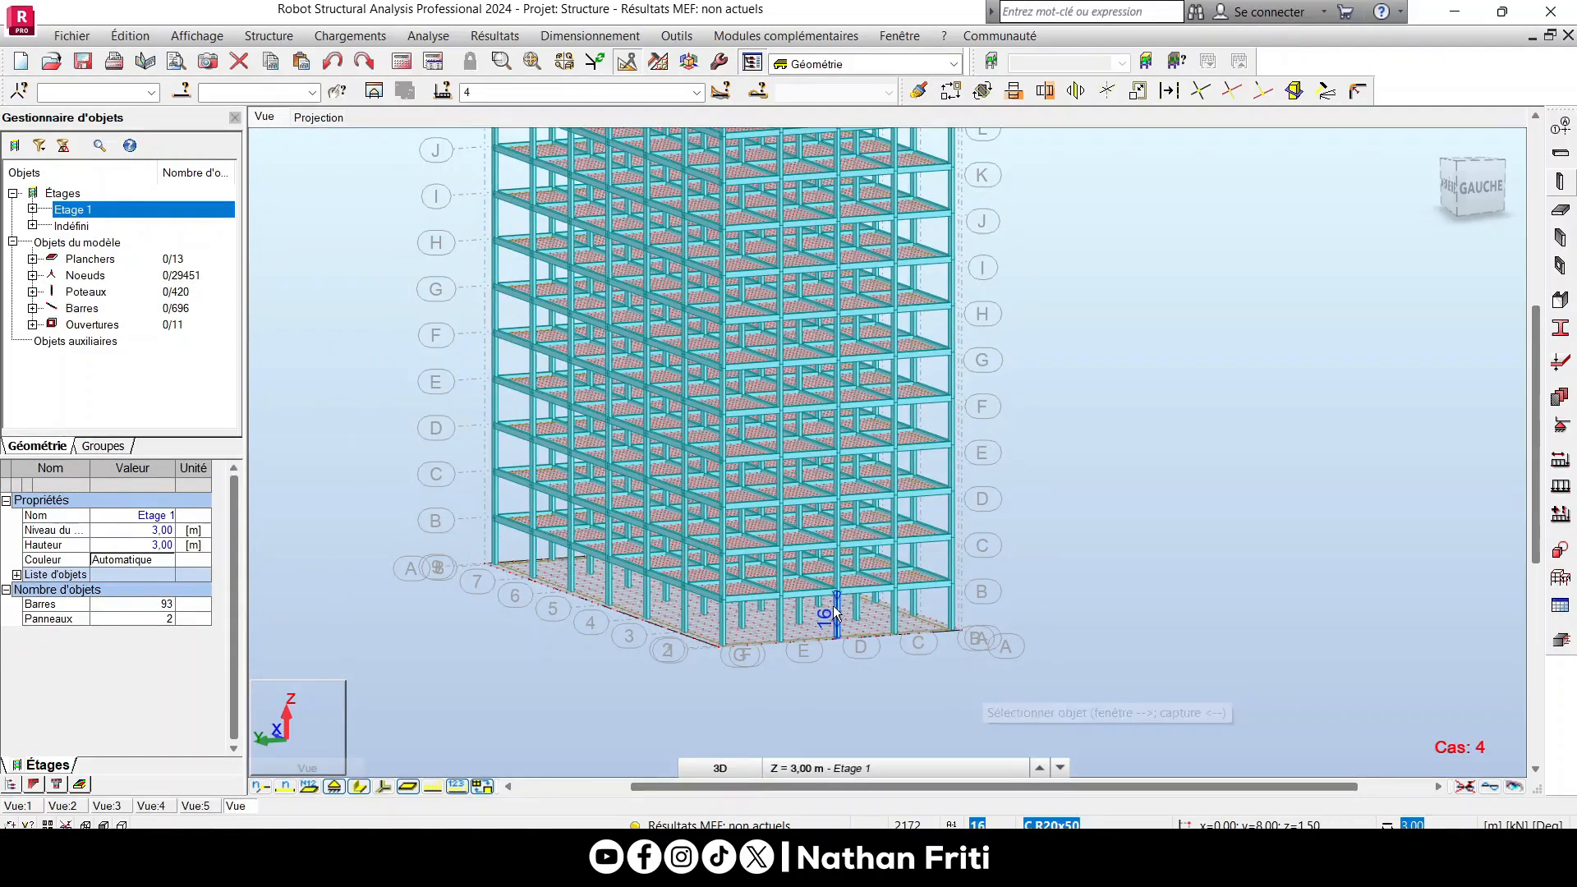
Open the construction lines definition for the Z direction and set the line labels to Valeur.
left_click(1560, 126)
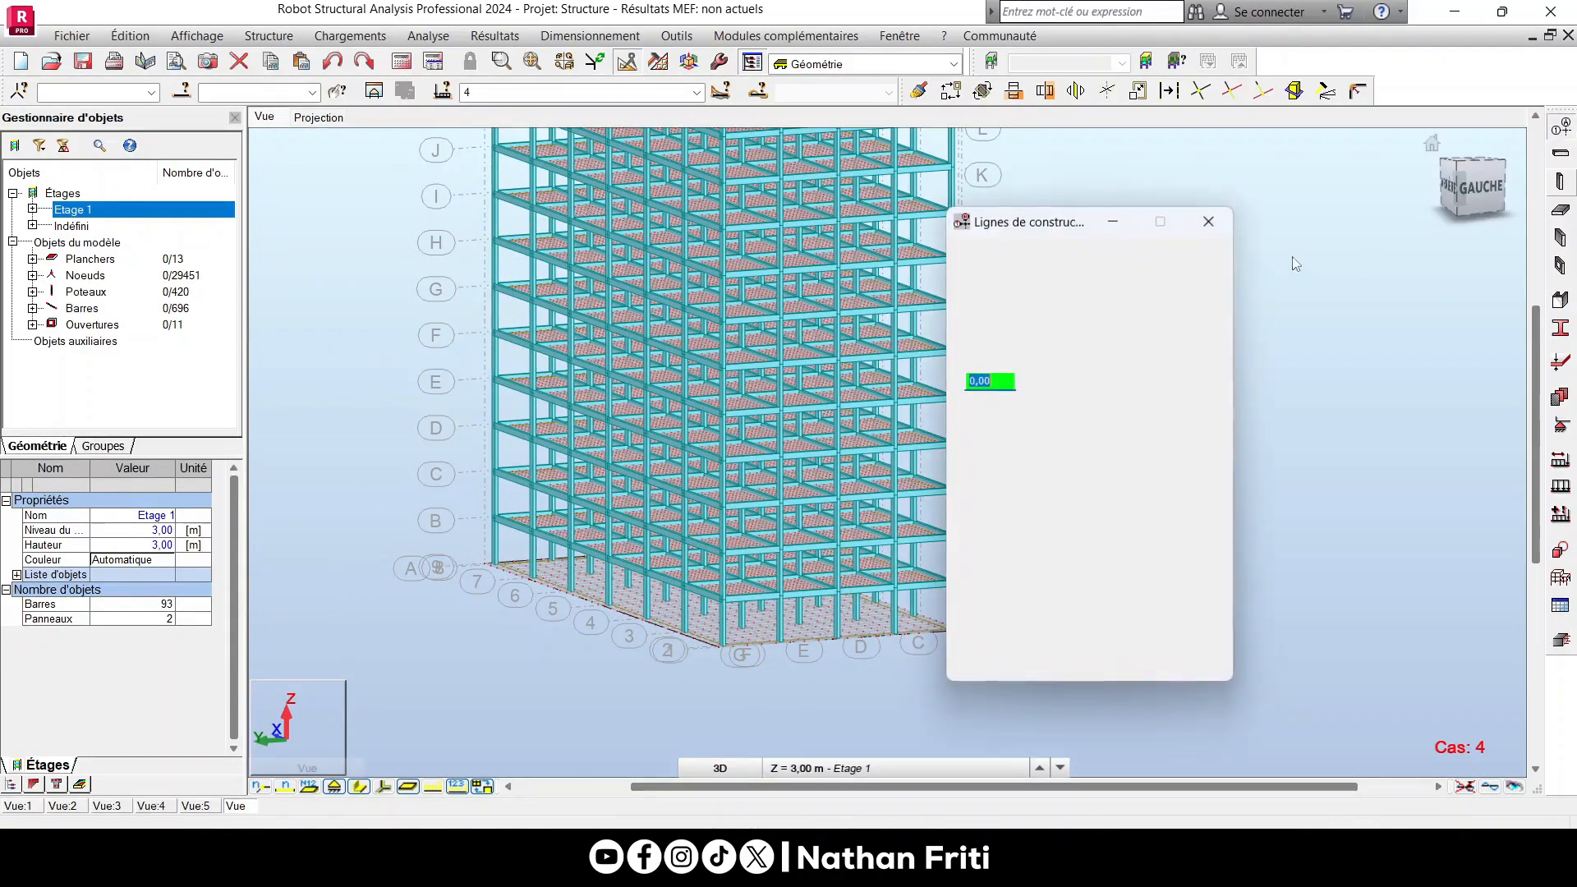
left_click(1144, 345)
left_click(1174, 597)
left_click(1163, 641)
Add one Z construction line at a -6 m spacing from the base level, apply it, and inspect it in 3D.
left_click(1079, 428)
left_click(1195, 382)
key("Tab")
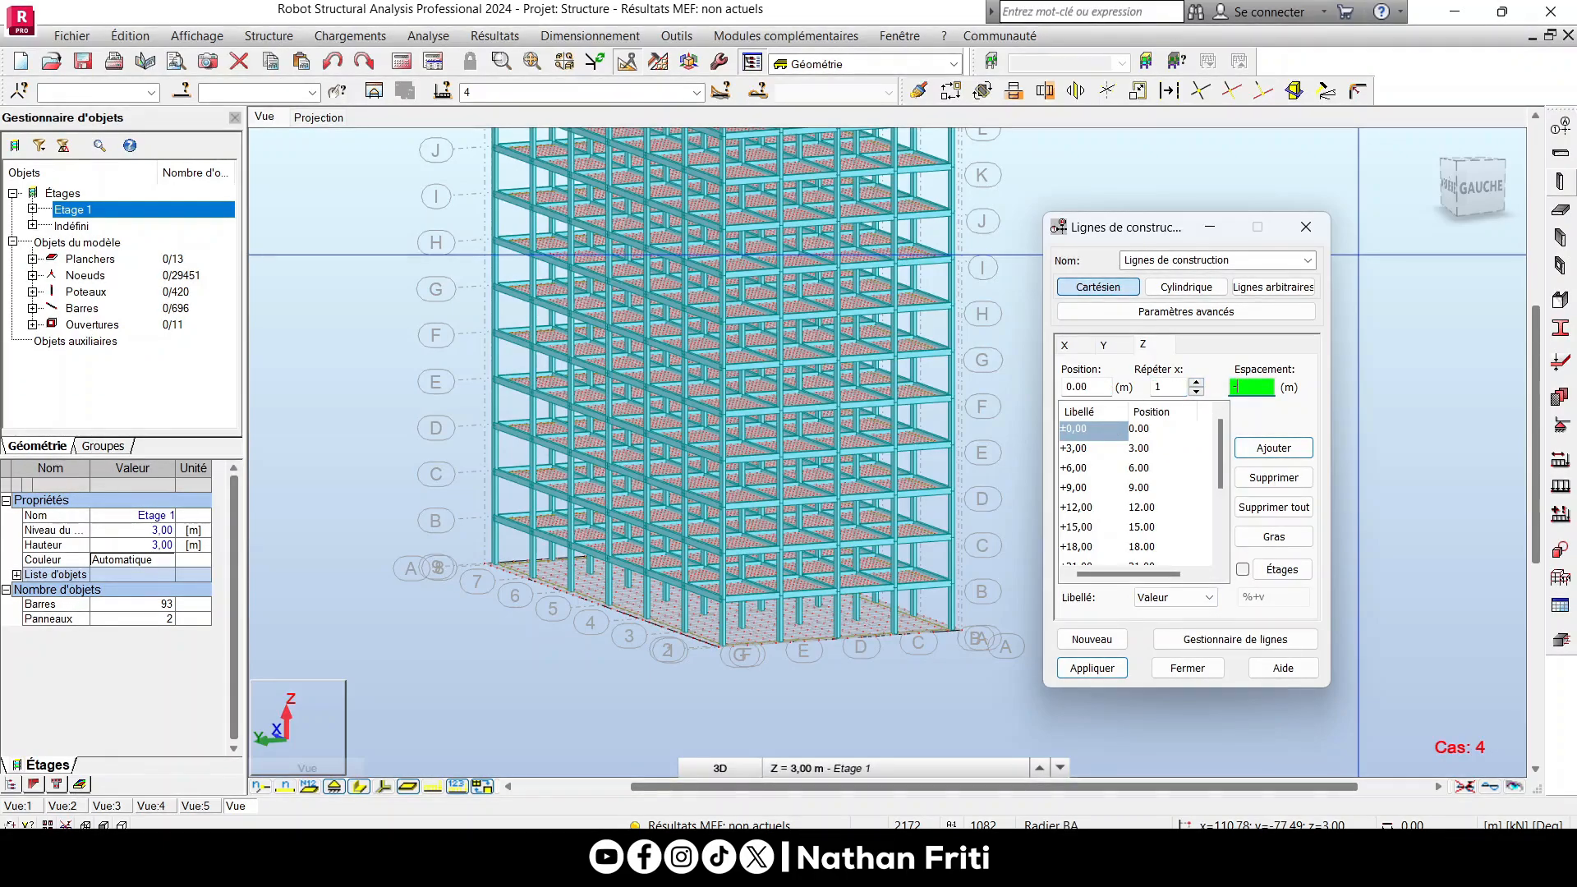
type("-3")
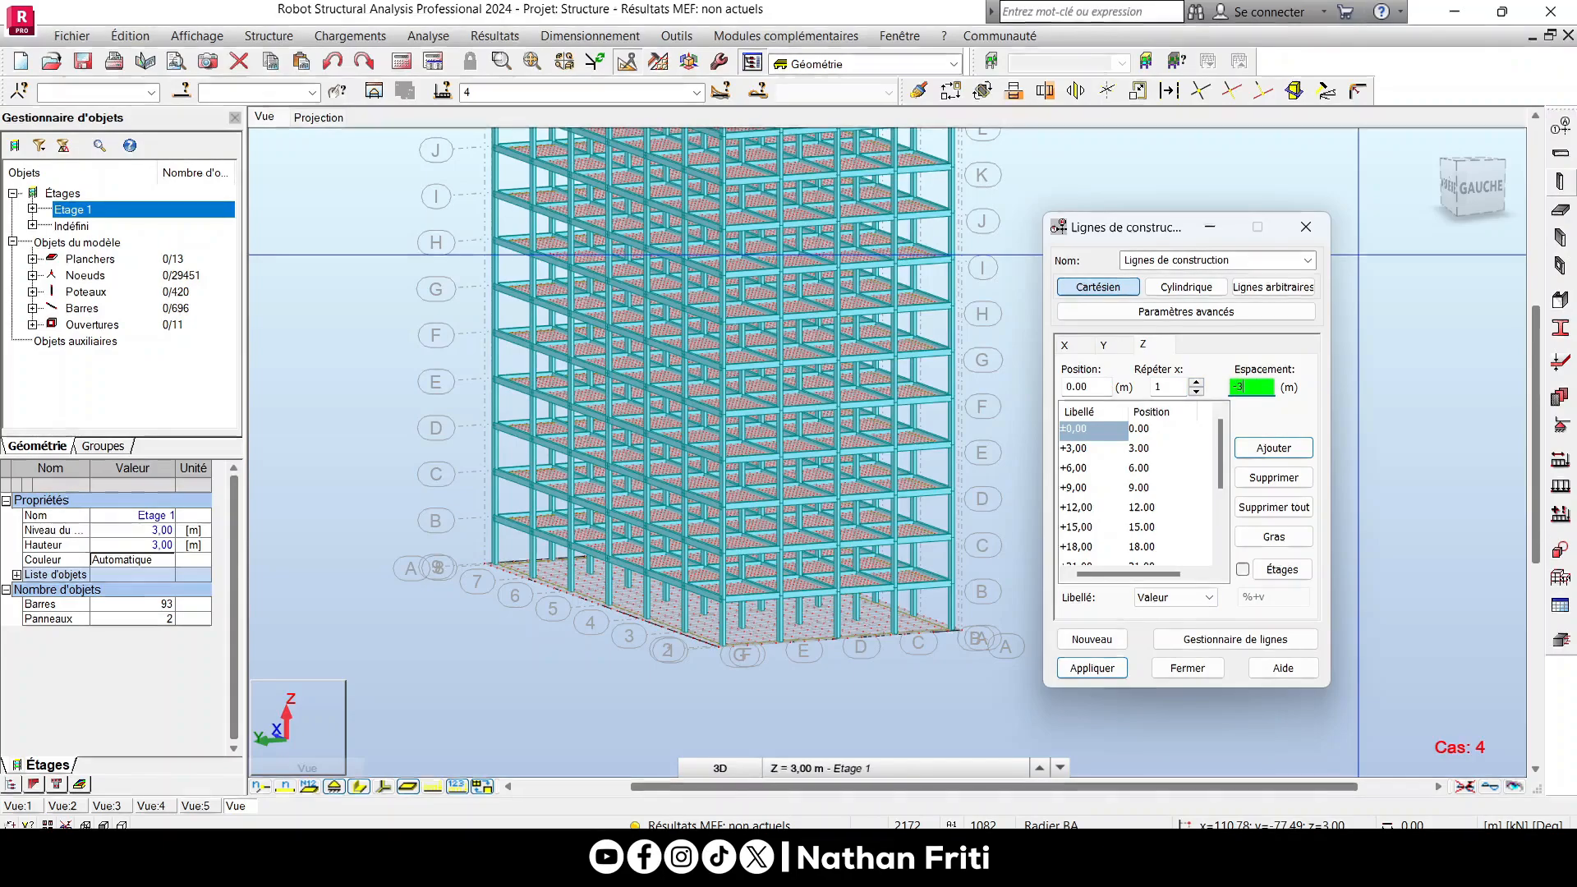
key("BackSpace")
type("6")
left_click(1263, 451)
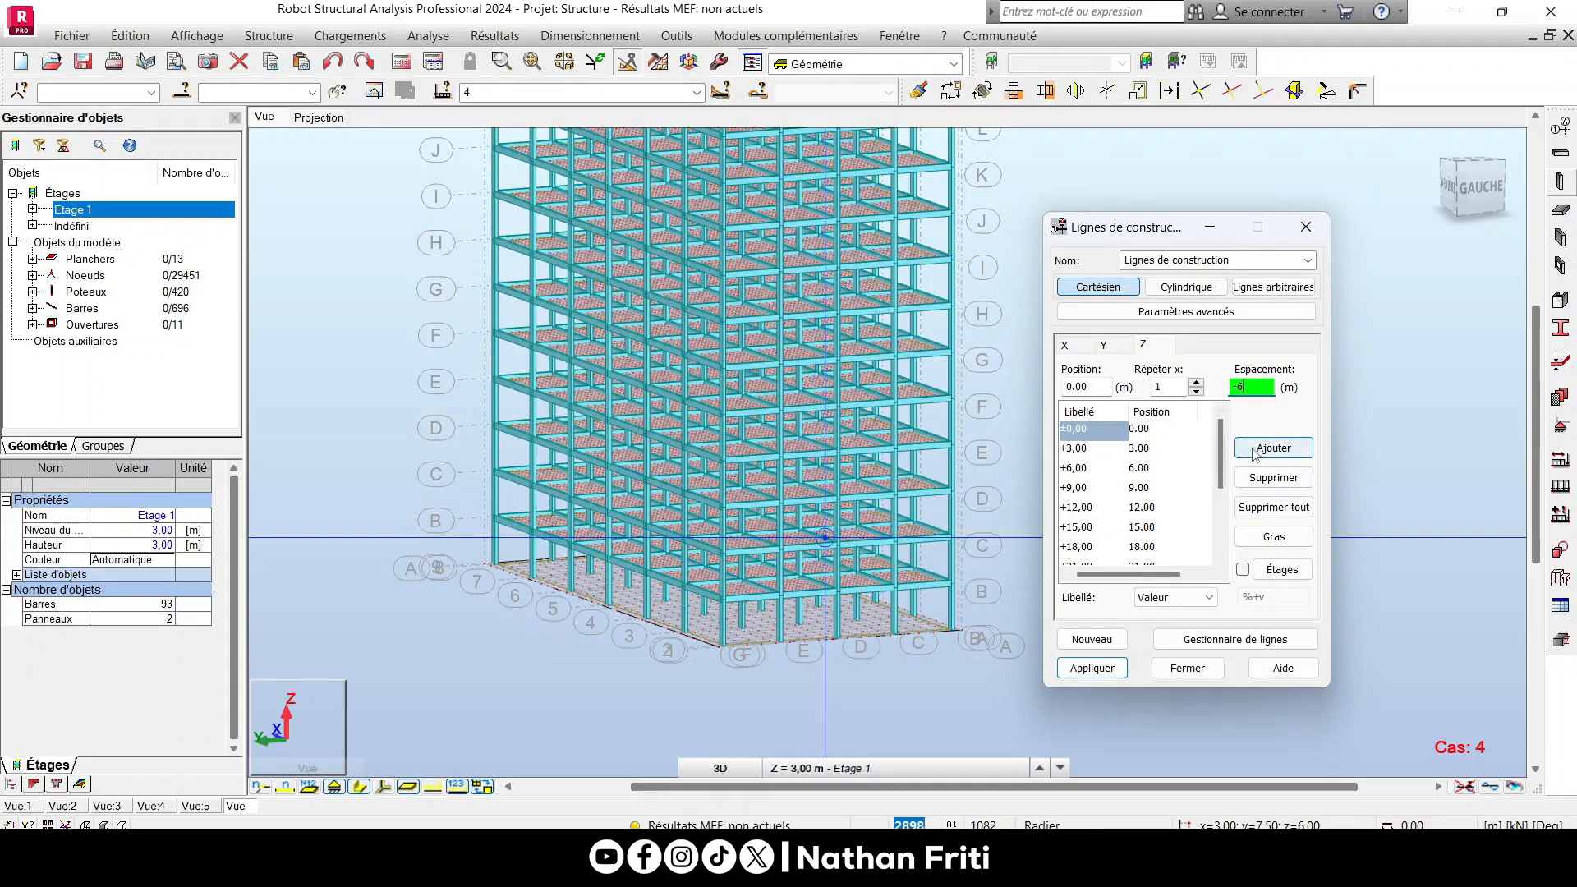
left_click(1255, 454)
left_click(1086, 667)
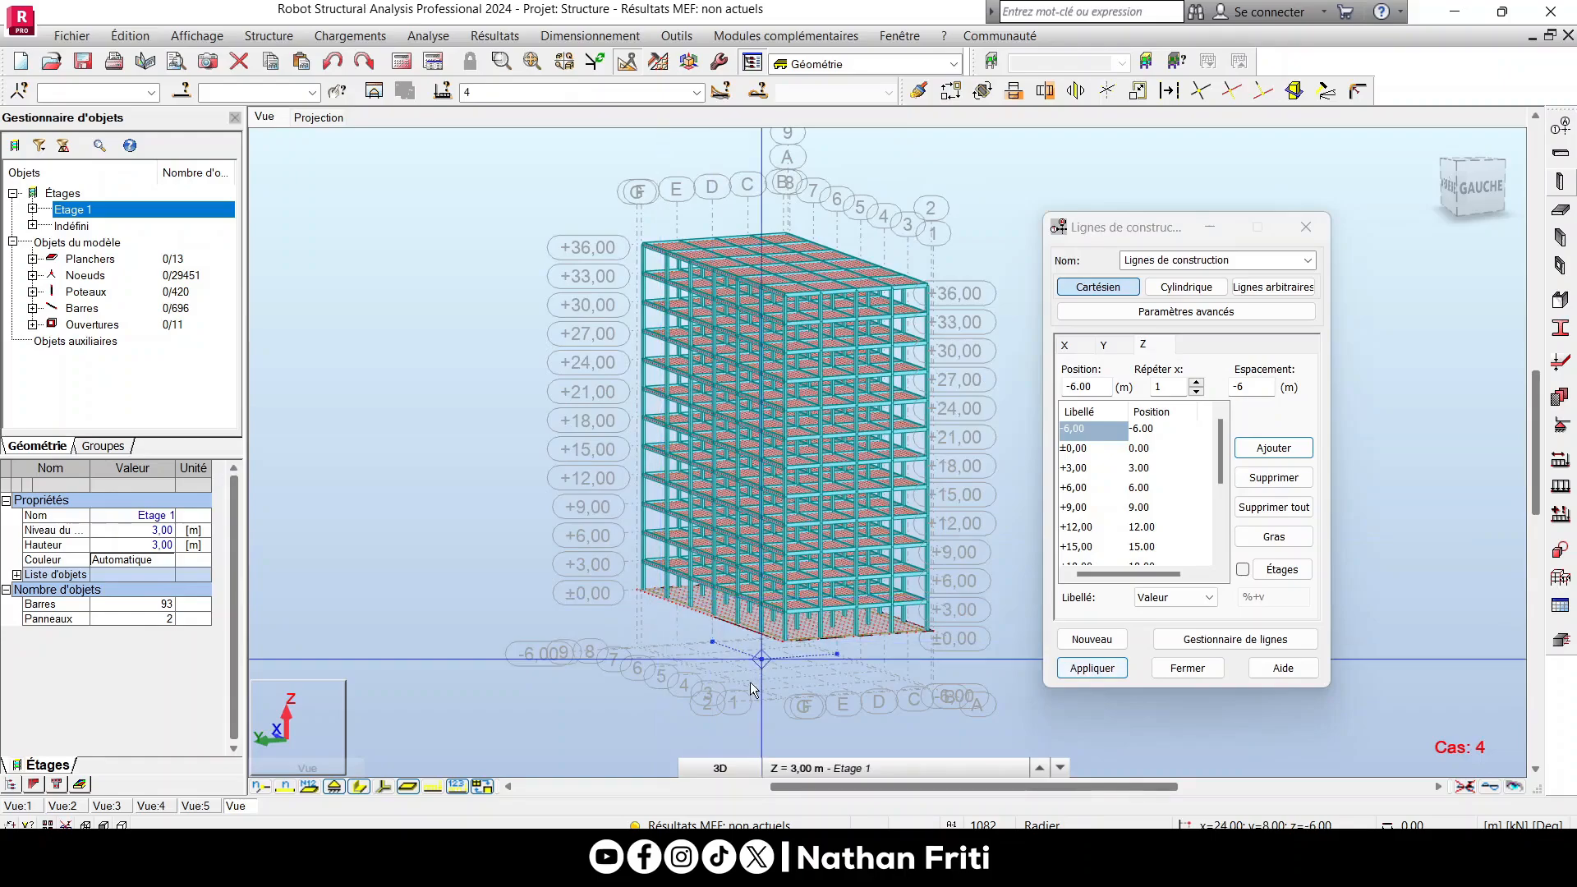
scroll(777, 709, "up", 3)
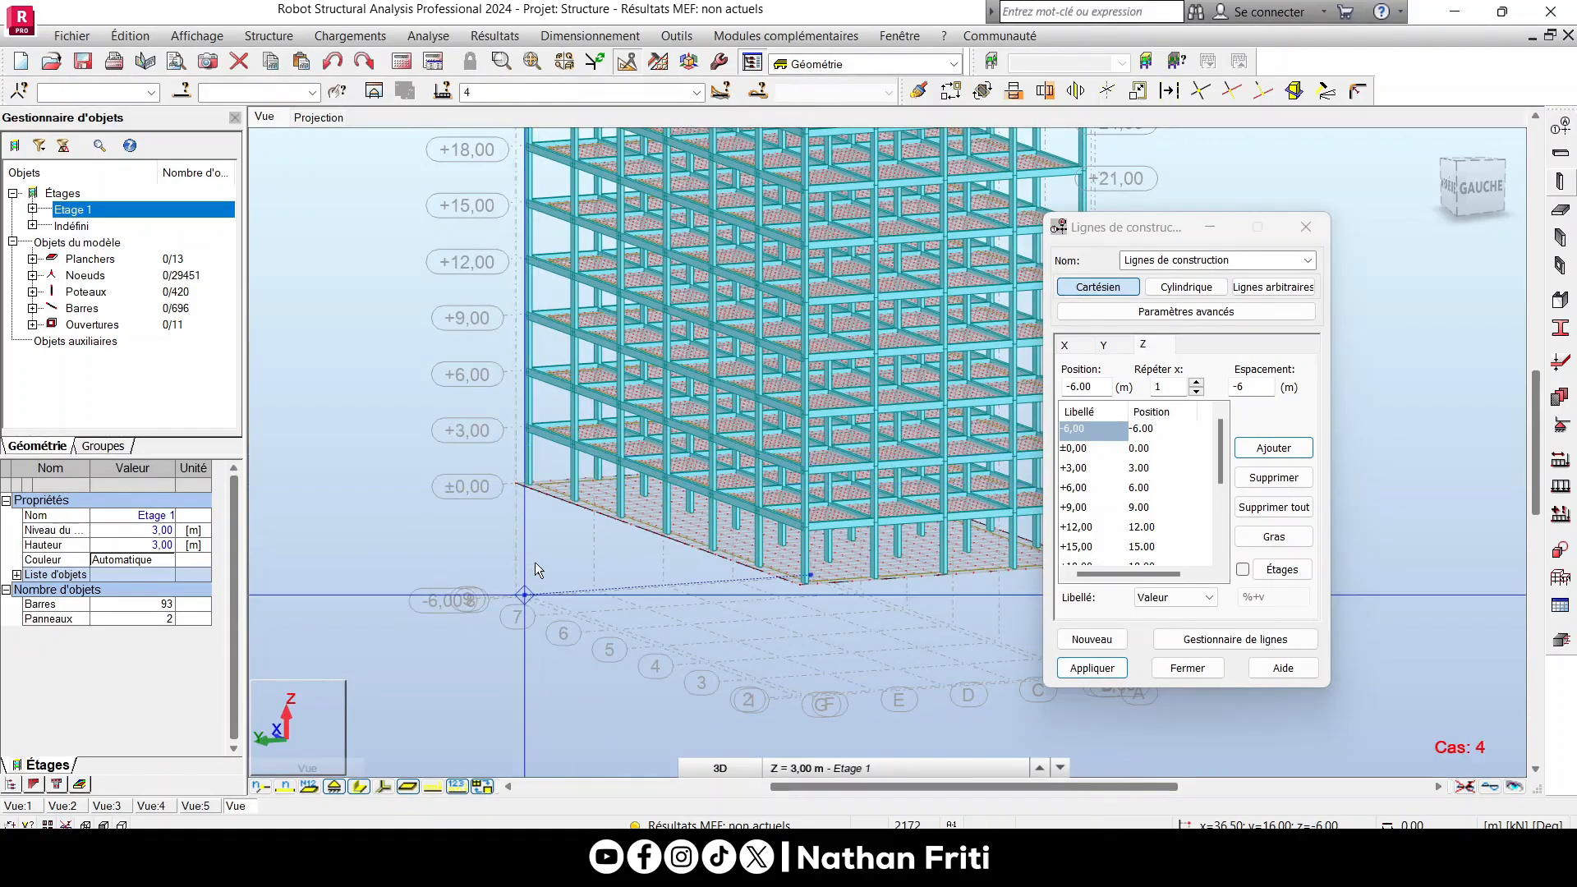
scroll(869, 562, "up", 1)
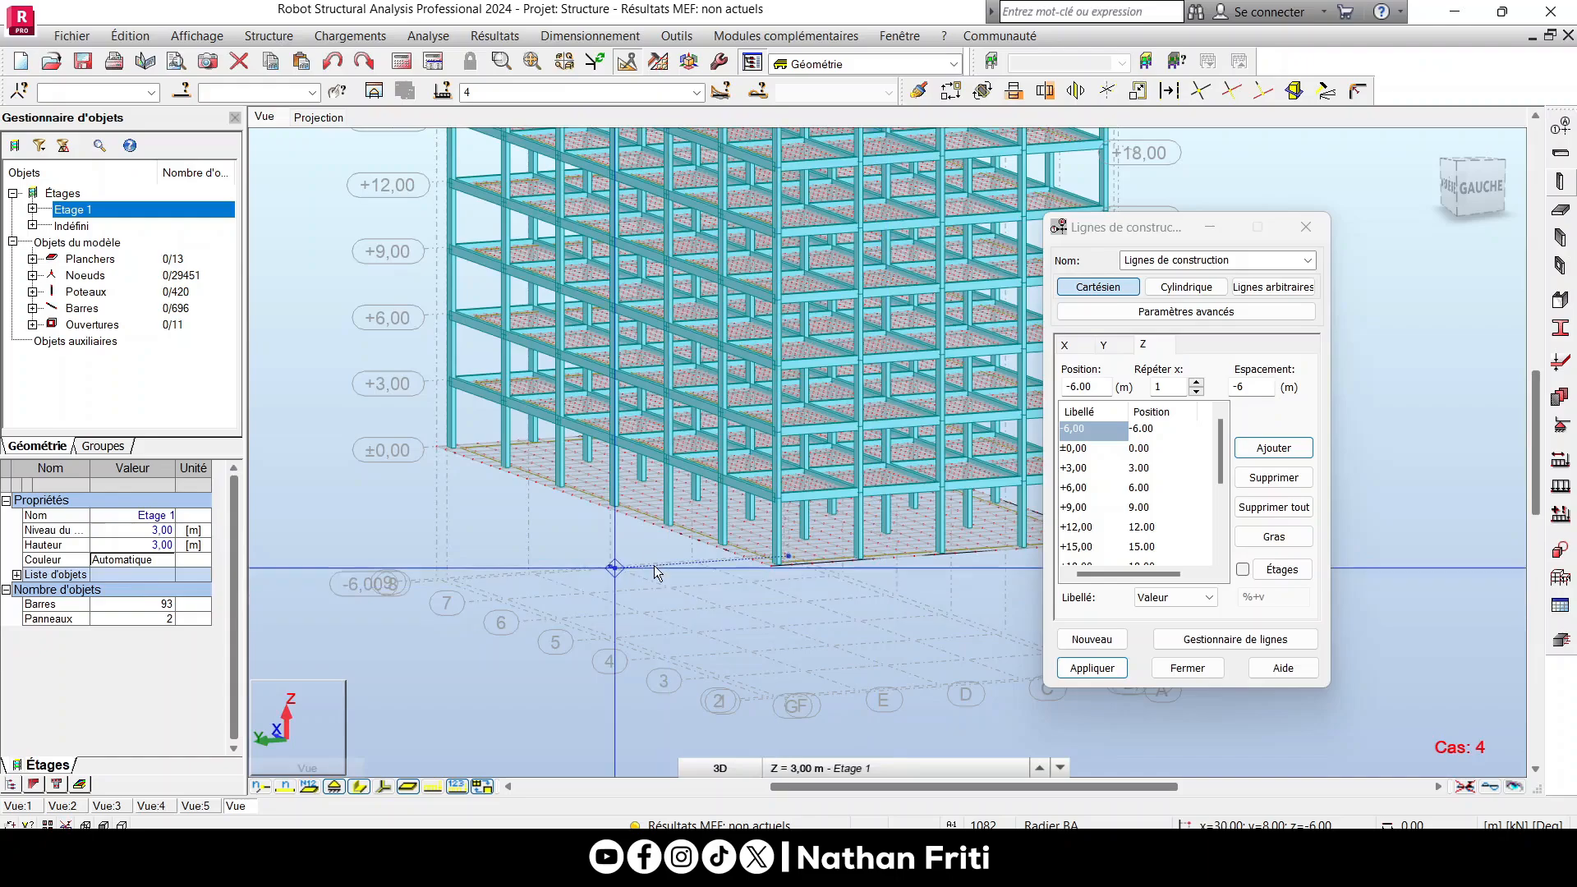
scroll(465, 590, "down", 3)
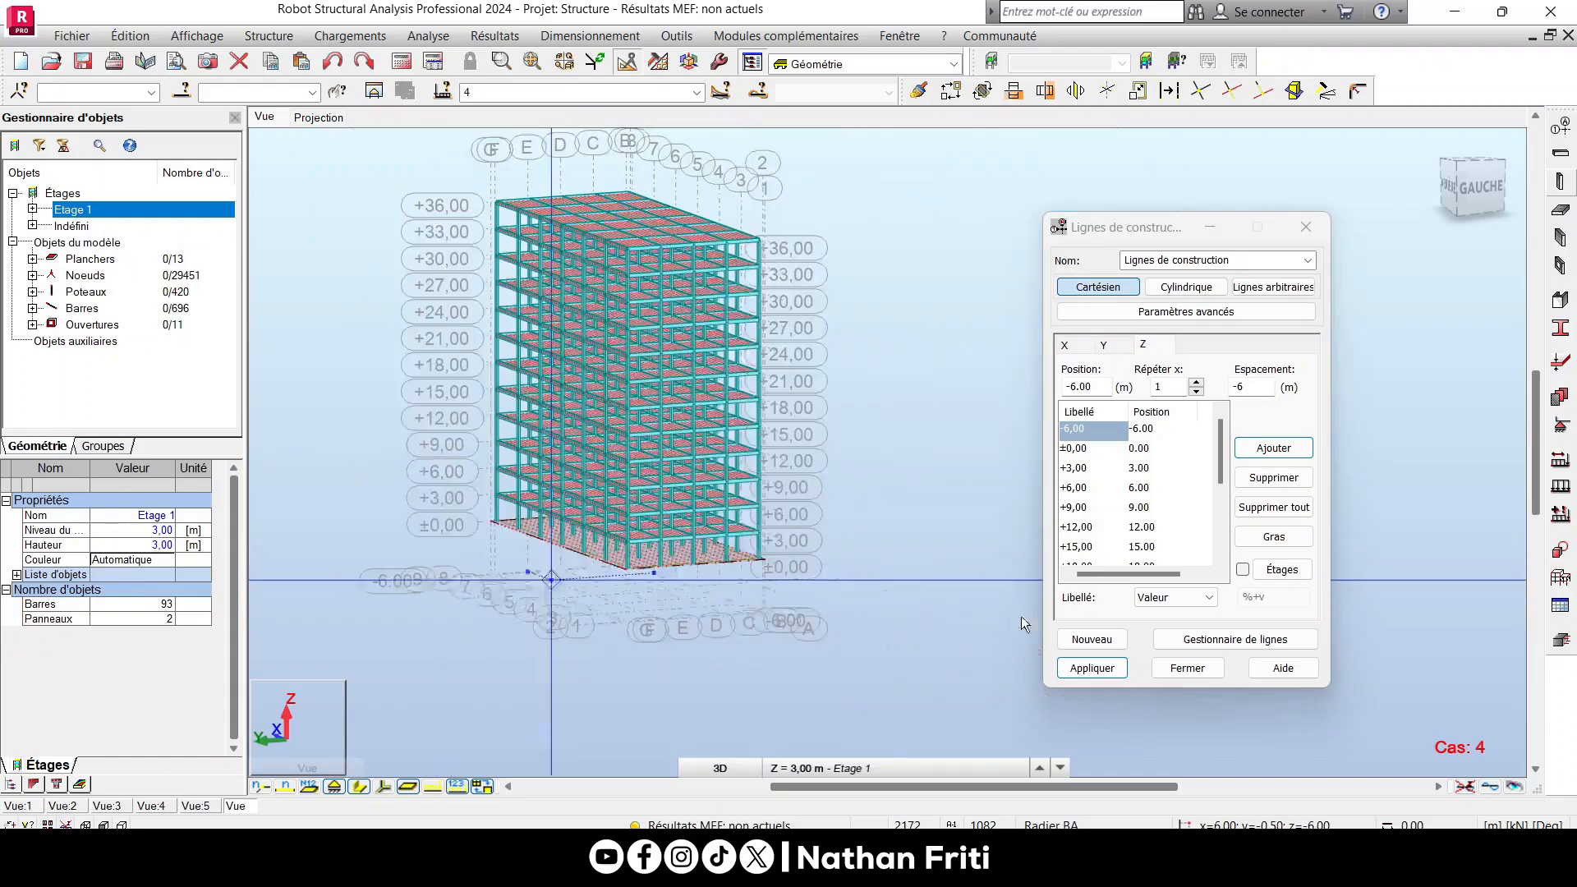
Delete the -6 m construction line, apply the change, and close the construction lines definition.
left_click(1274, 478)
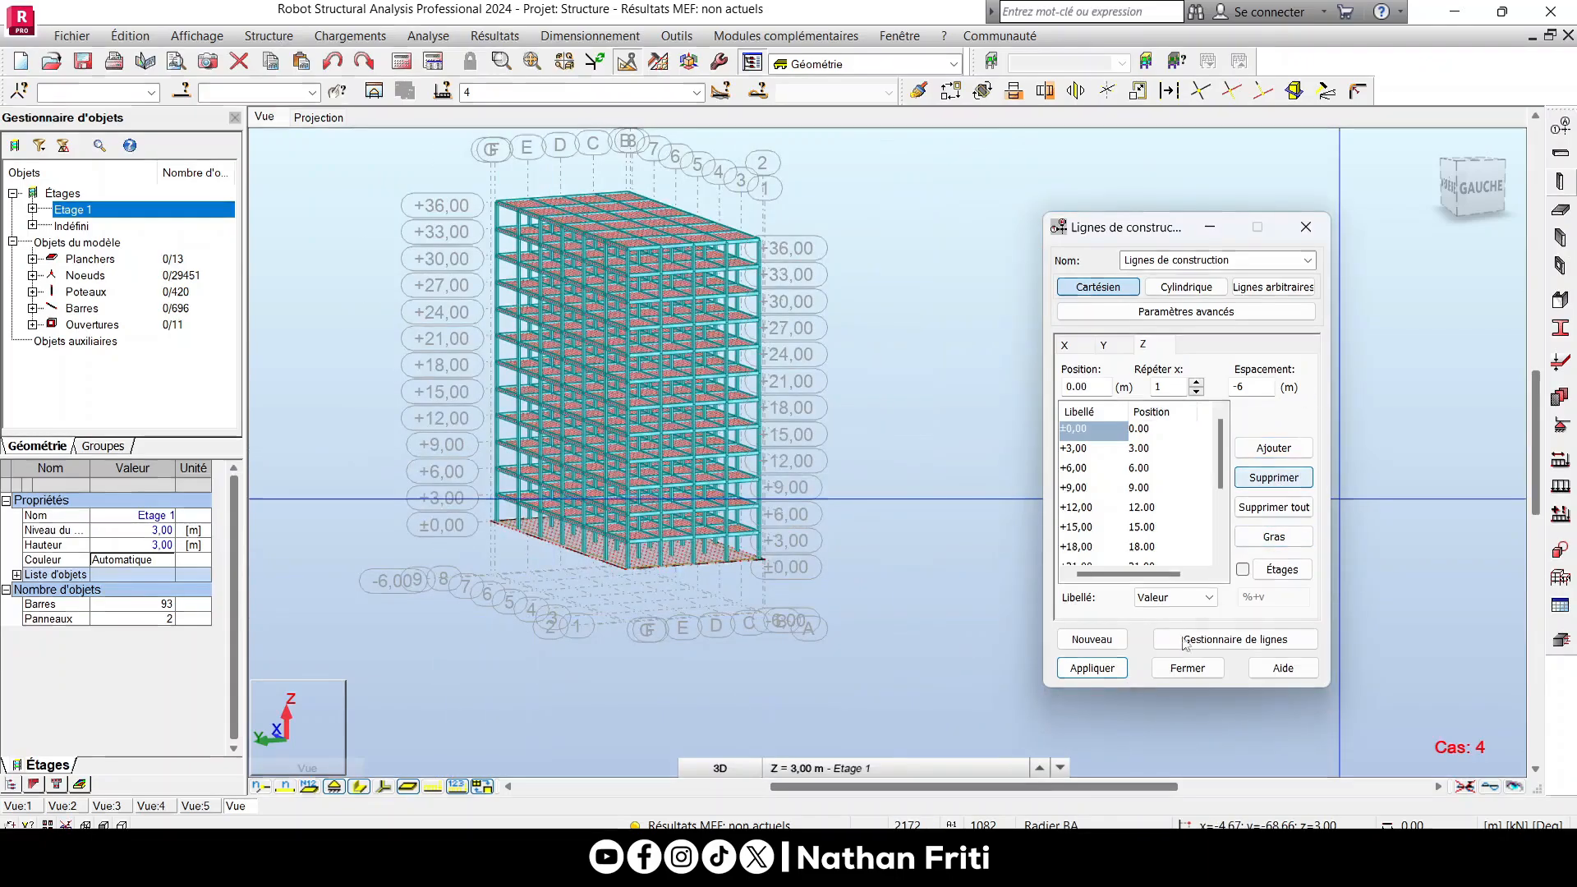
left_click(1096, 670)
scroll(567, 600, "up", 2)
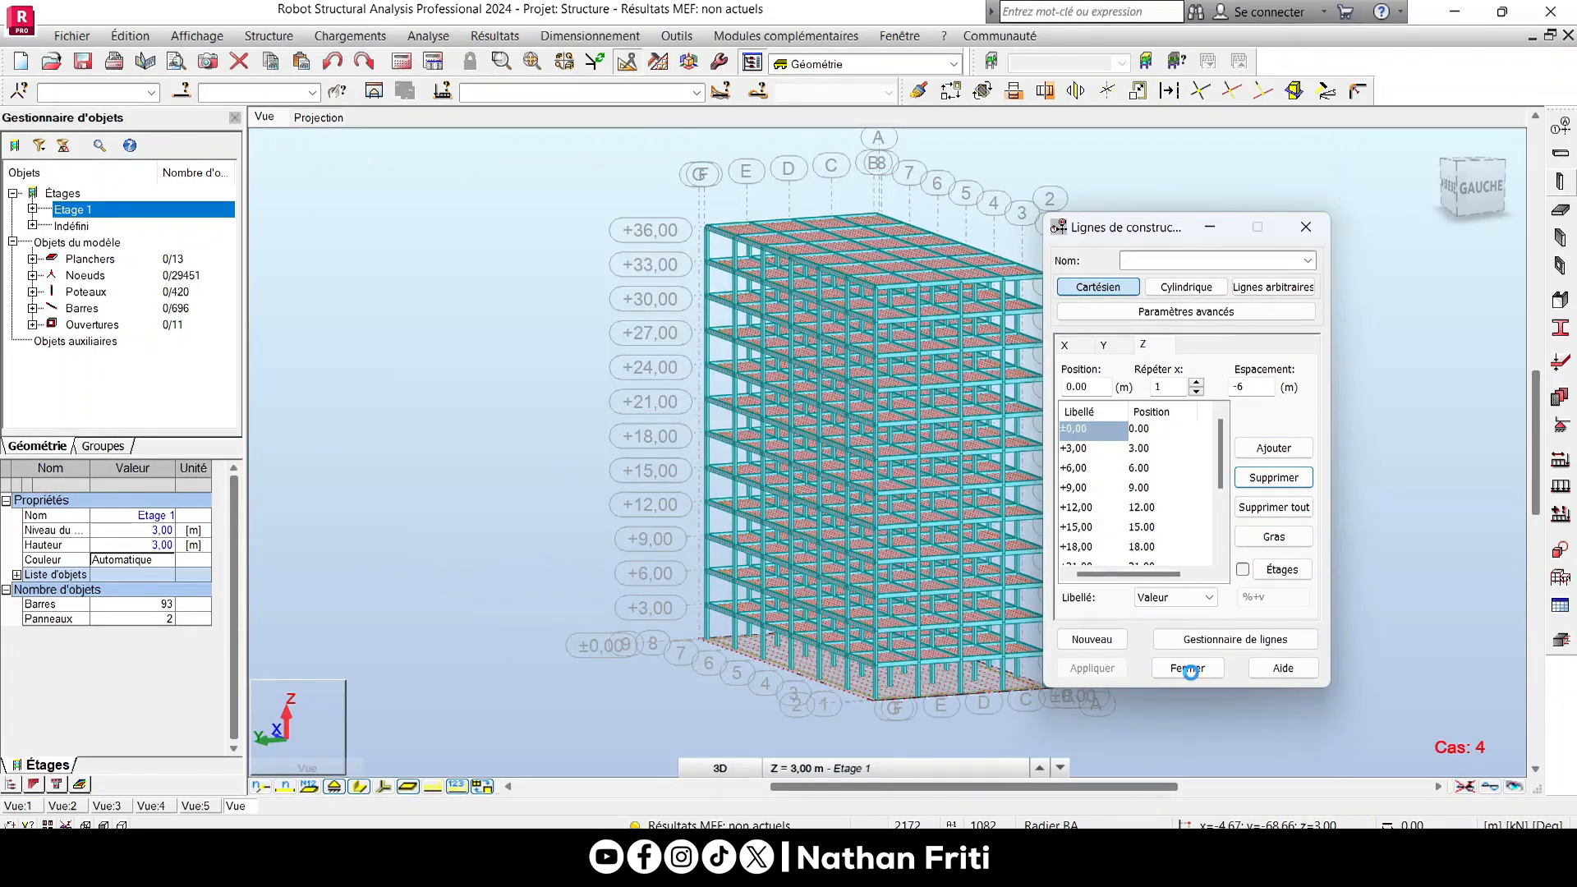
left_click(1188, 668)
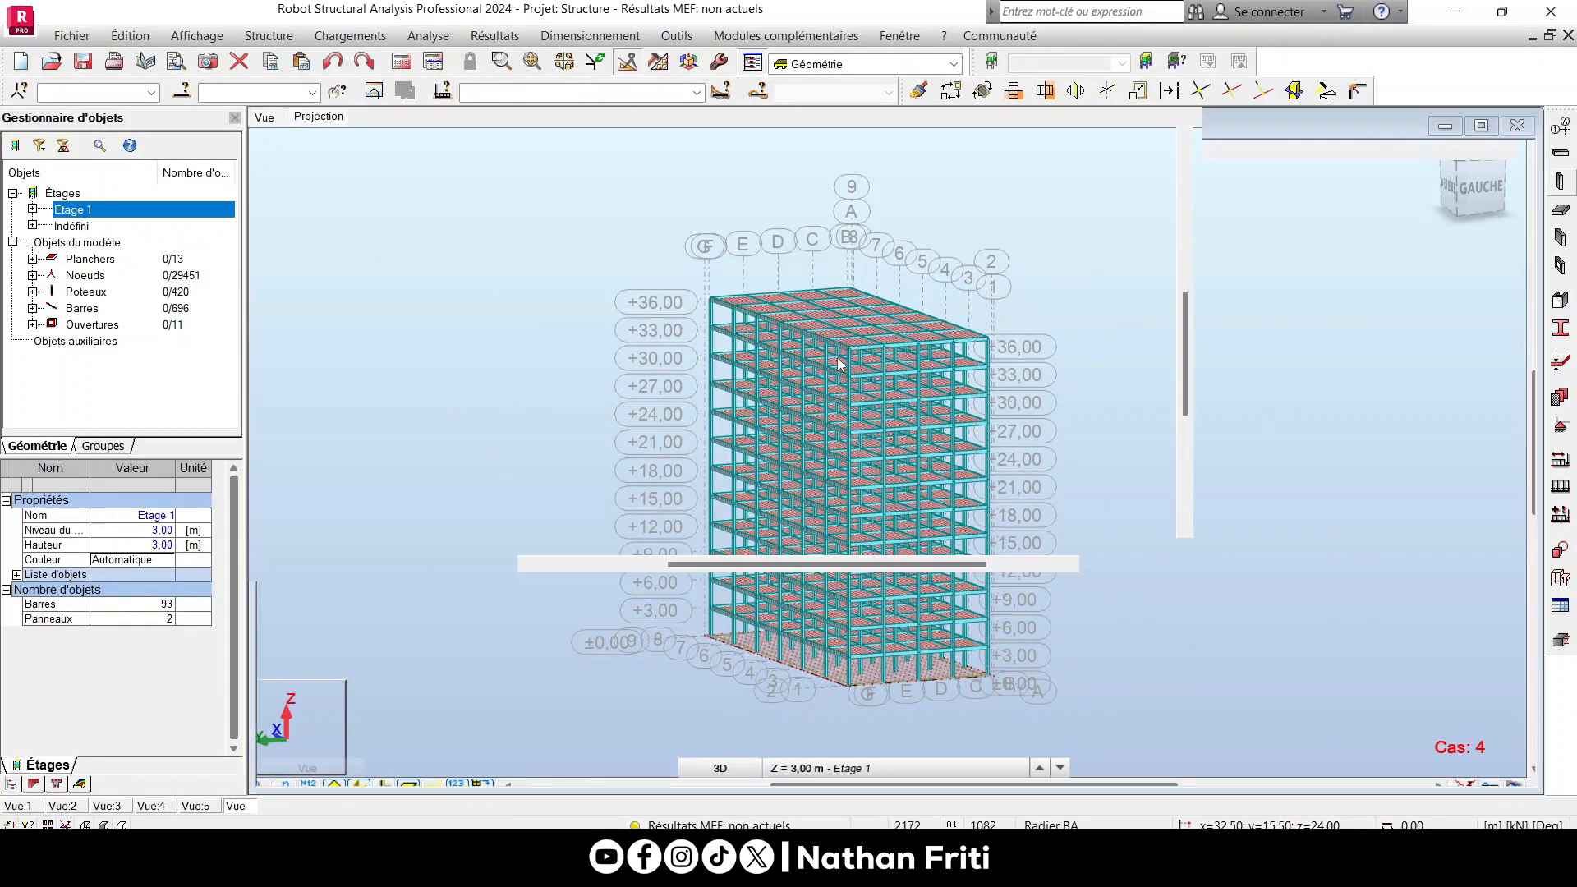
Start a Poutre BA beam definition in the base-level plan and check the available sections.
key("ctrl+alt+3")
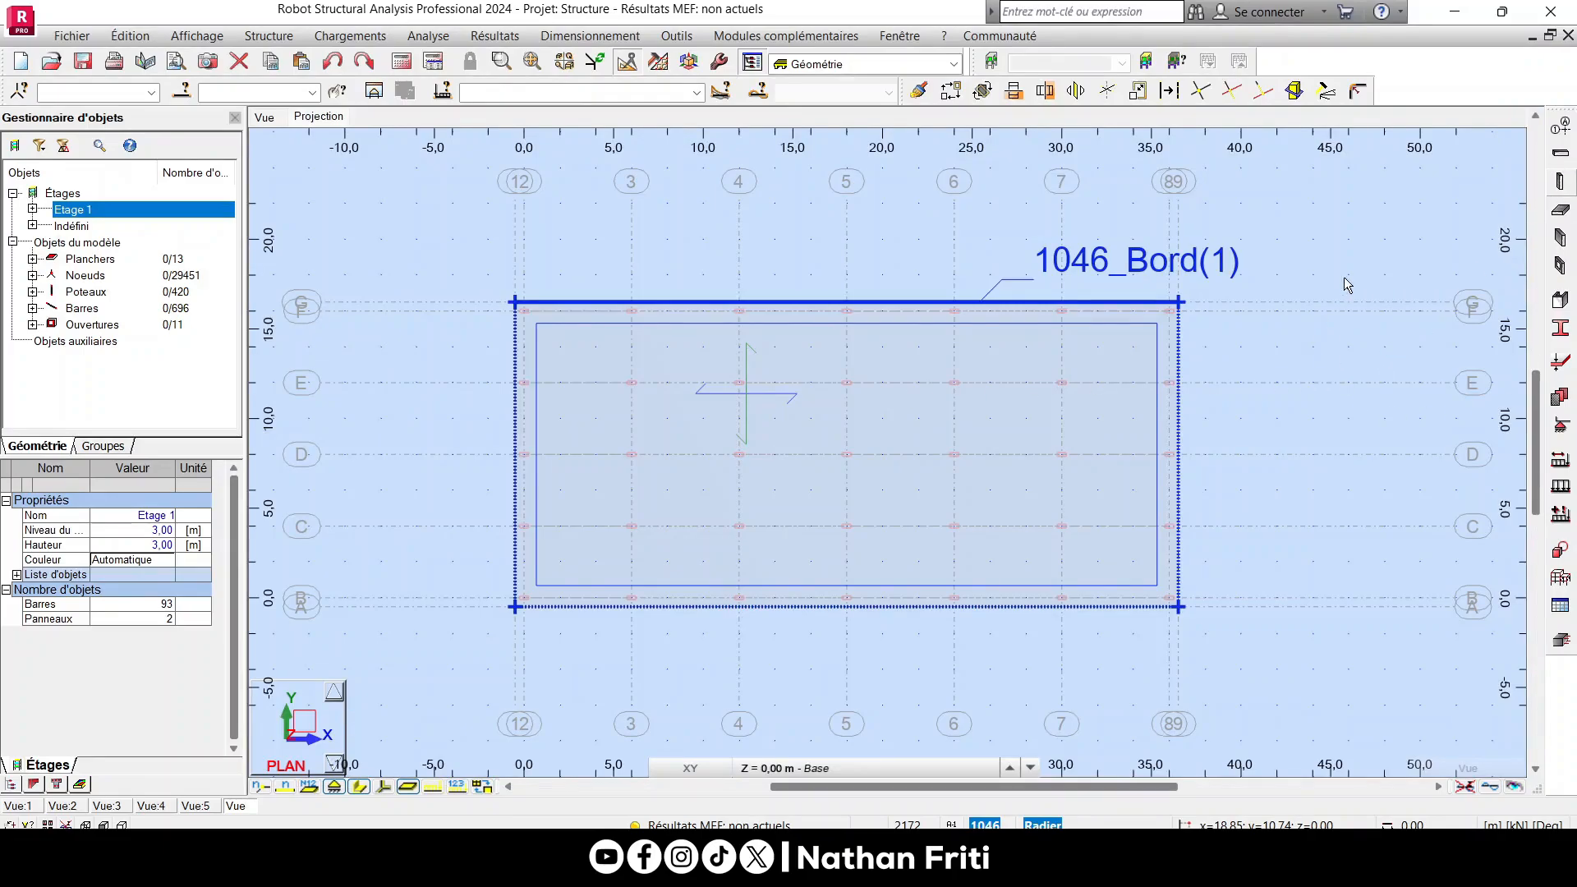
left_click(1561, 154)
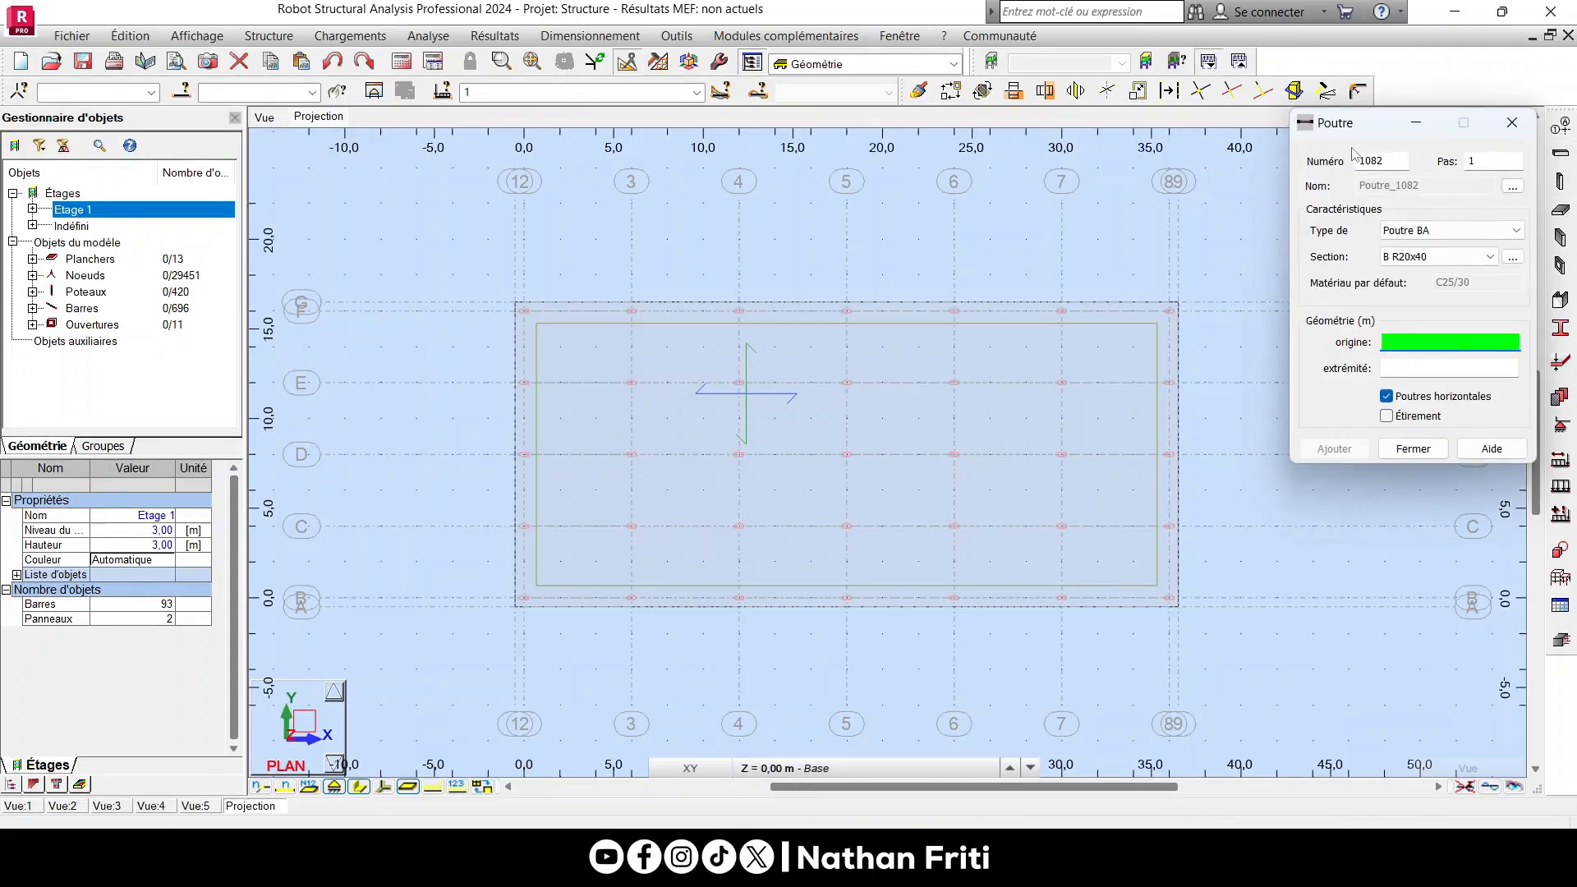
left_click_drag(1347, 121, 1243, 213)
left_click(1298, 342)
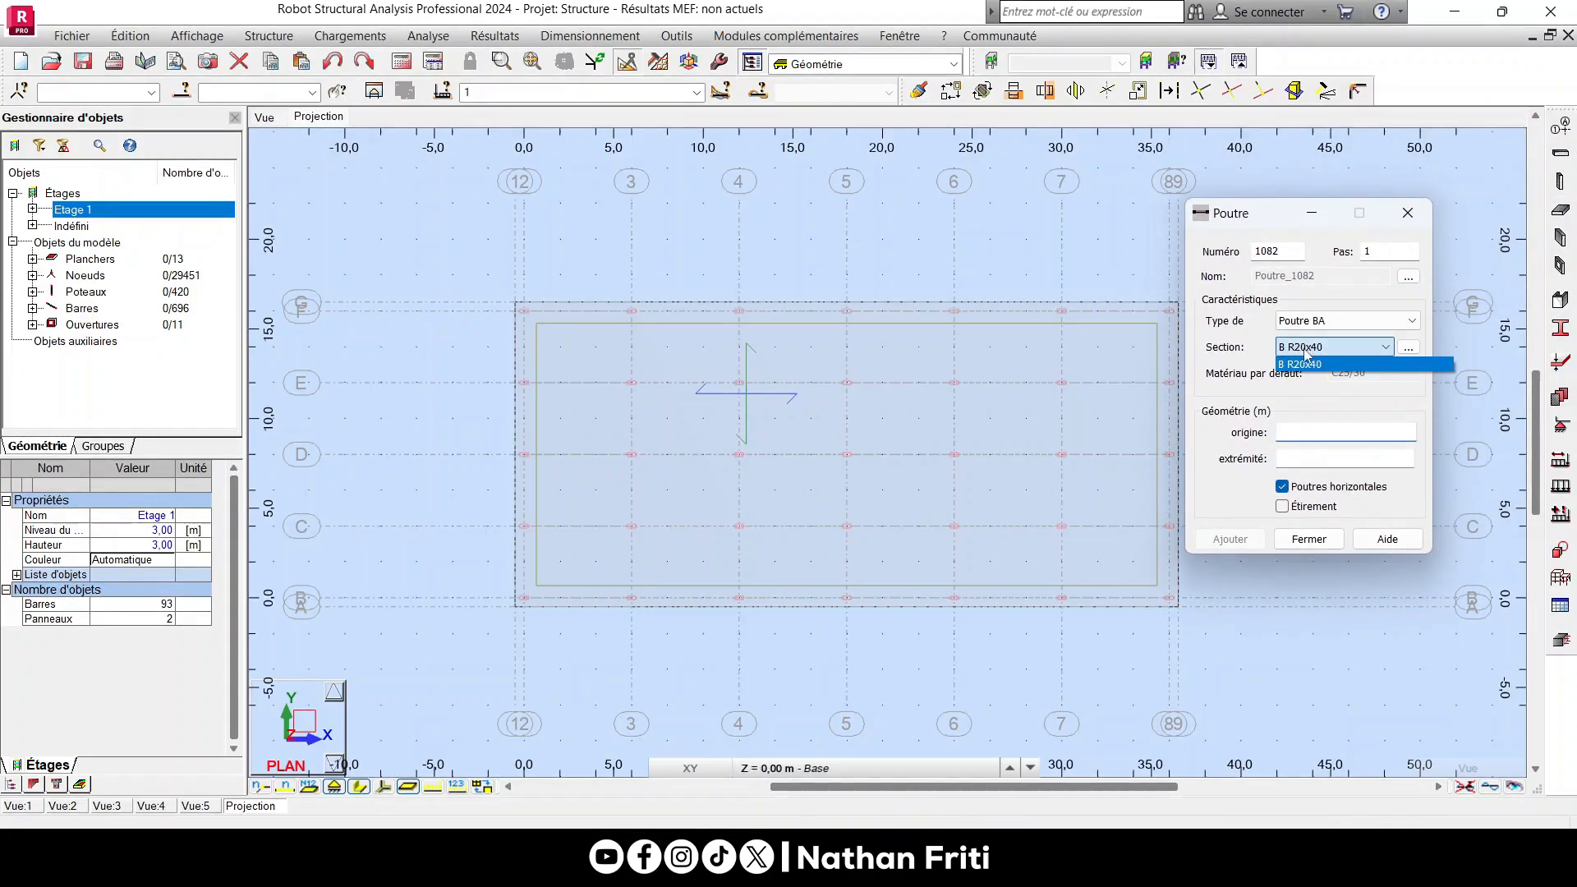
left_click(1314, 355)
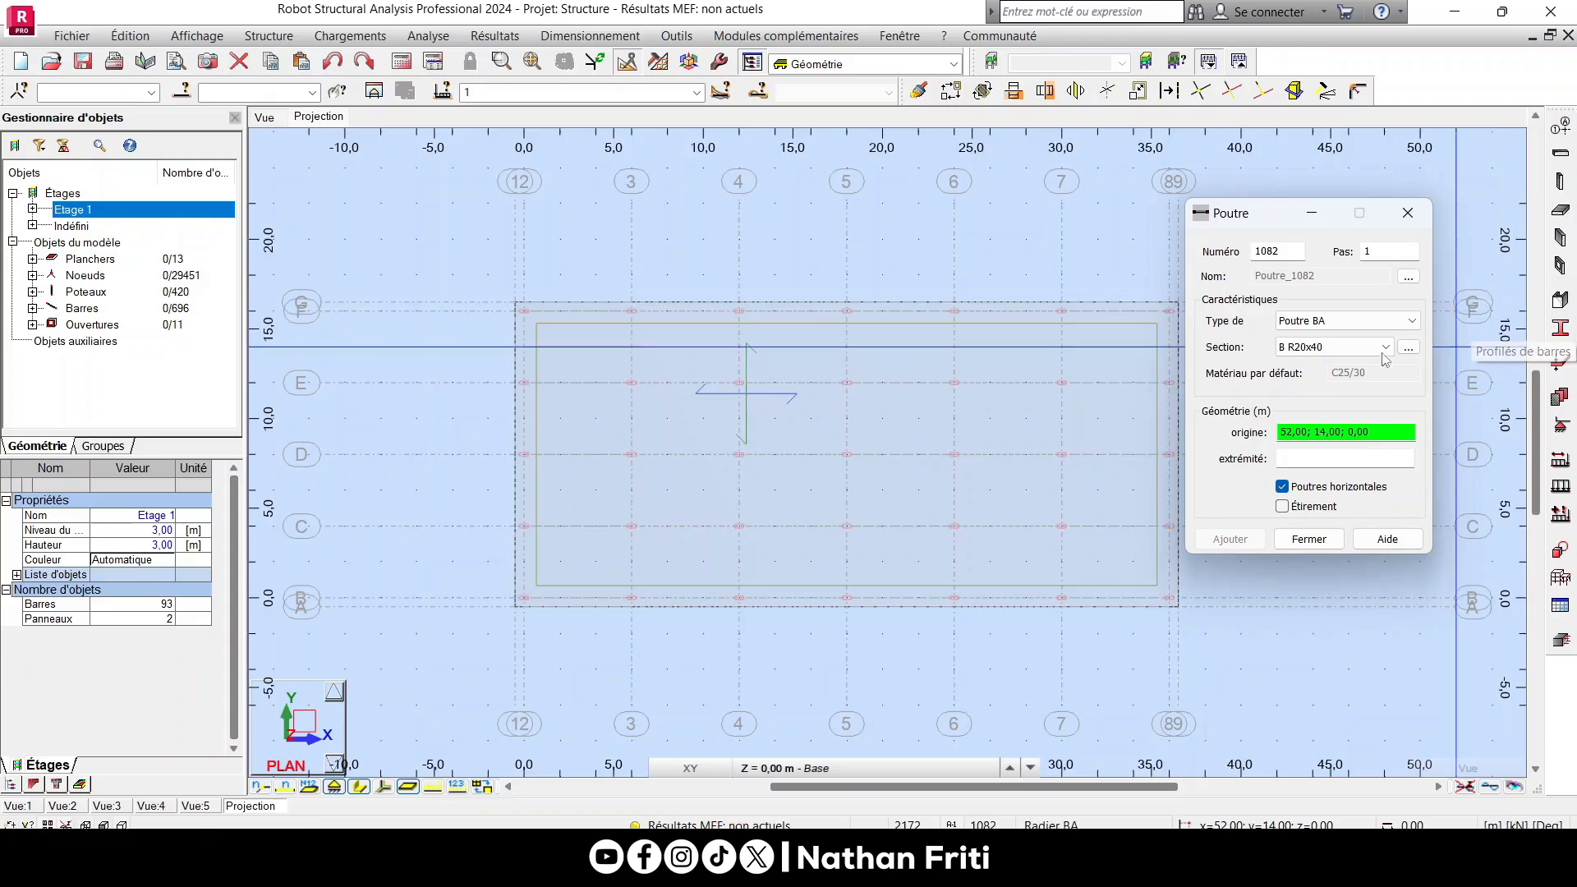
Define and add a new rectangular C25/30 concrete beam section with b 30 cm and h 50 cm.
left_click(1408, 348)
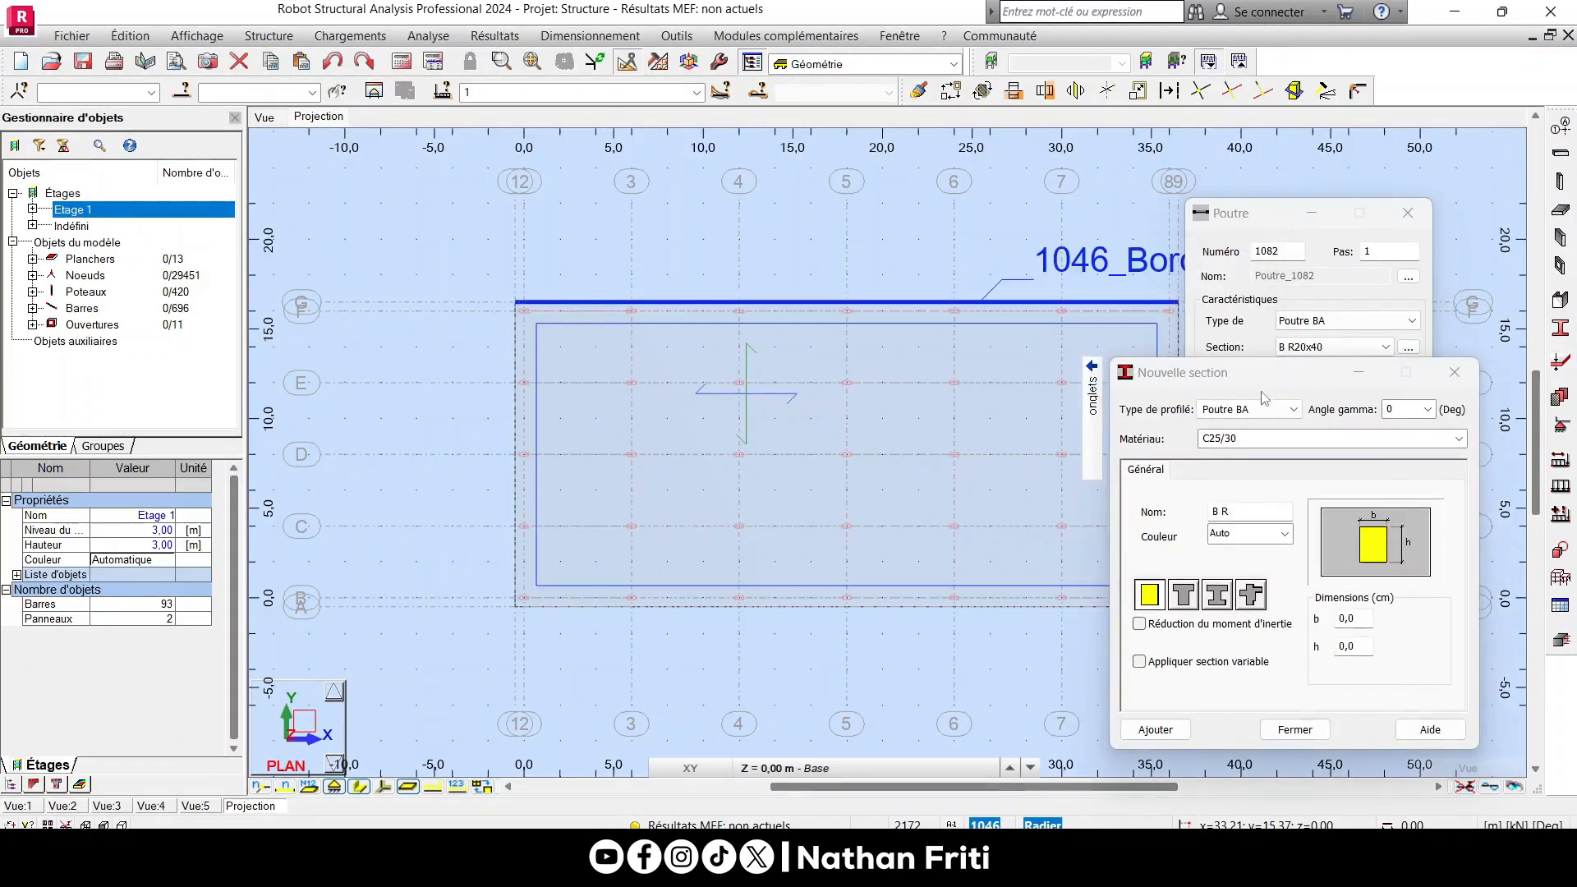
left_click_drag(1232, 382, 1177, 300)
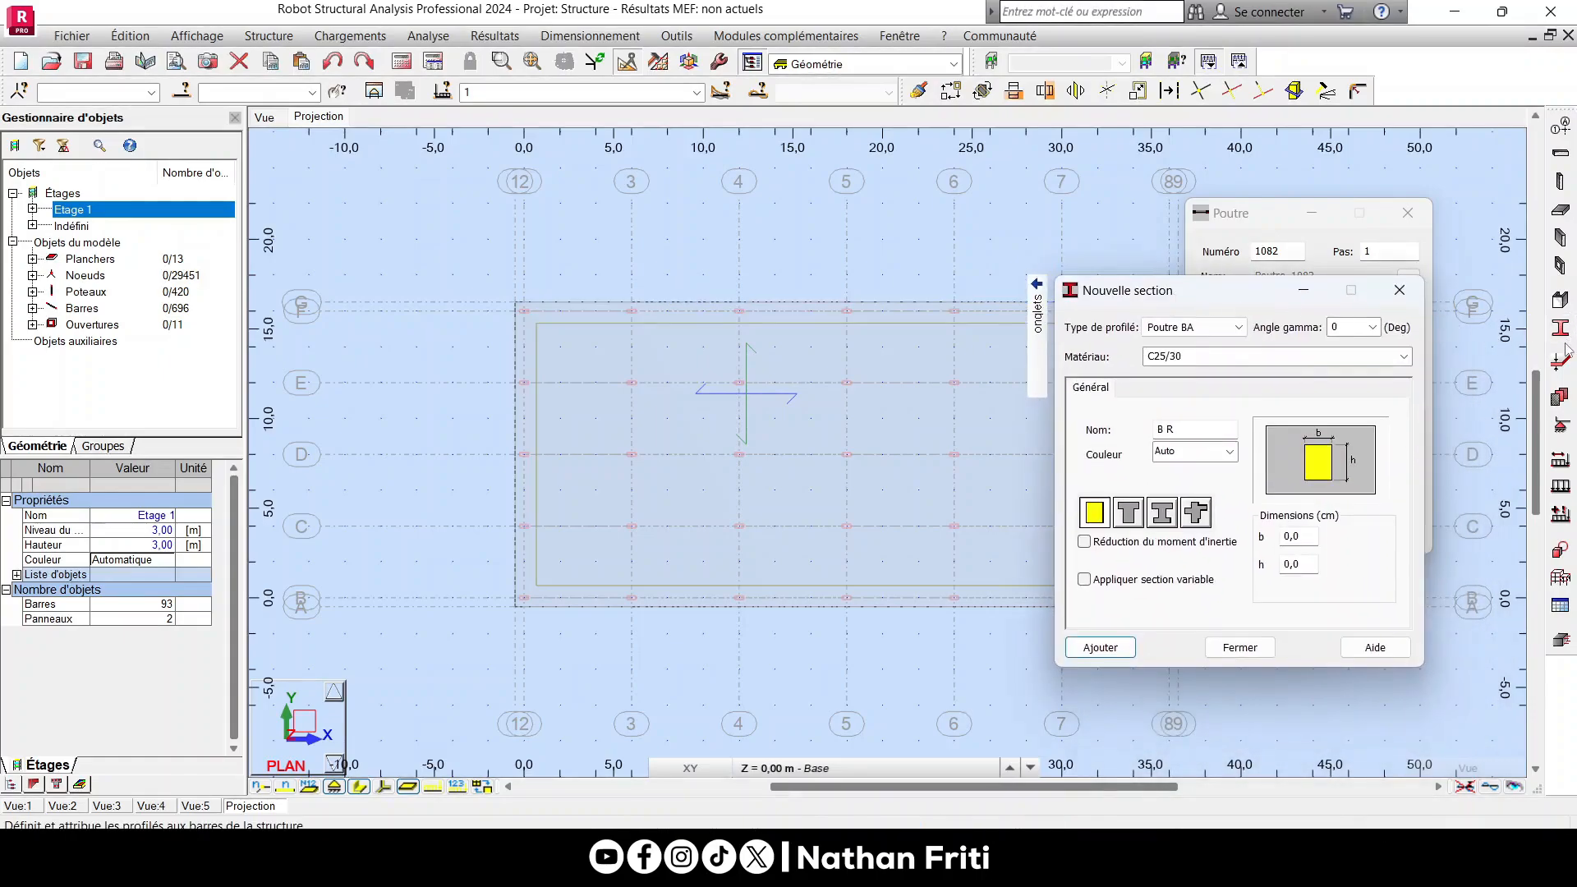
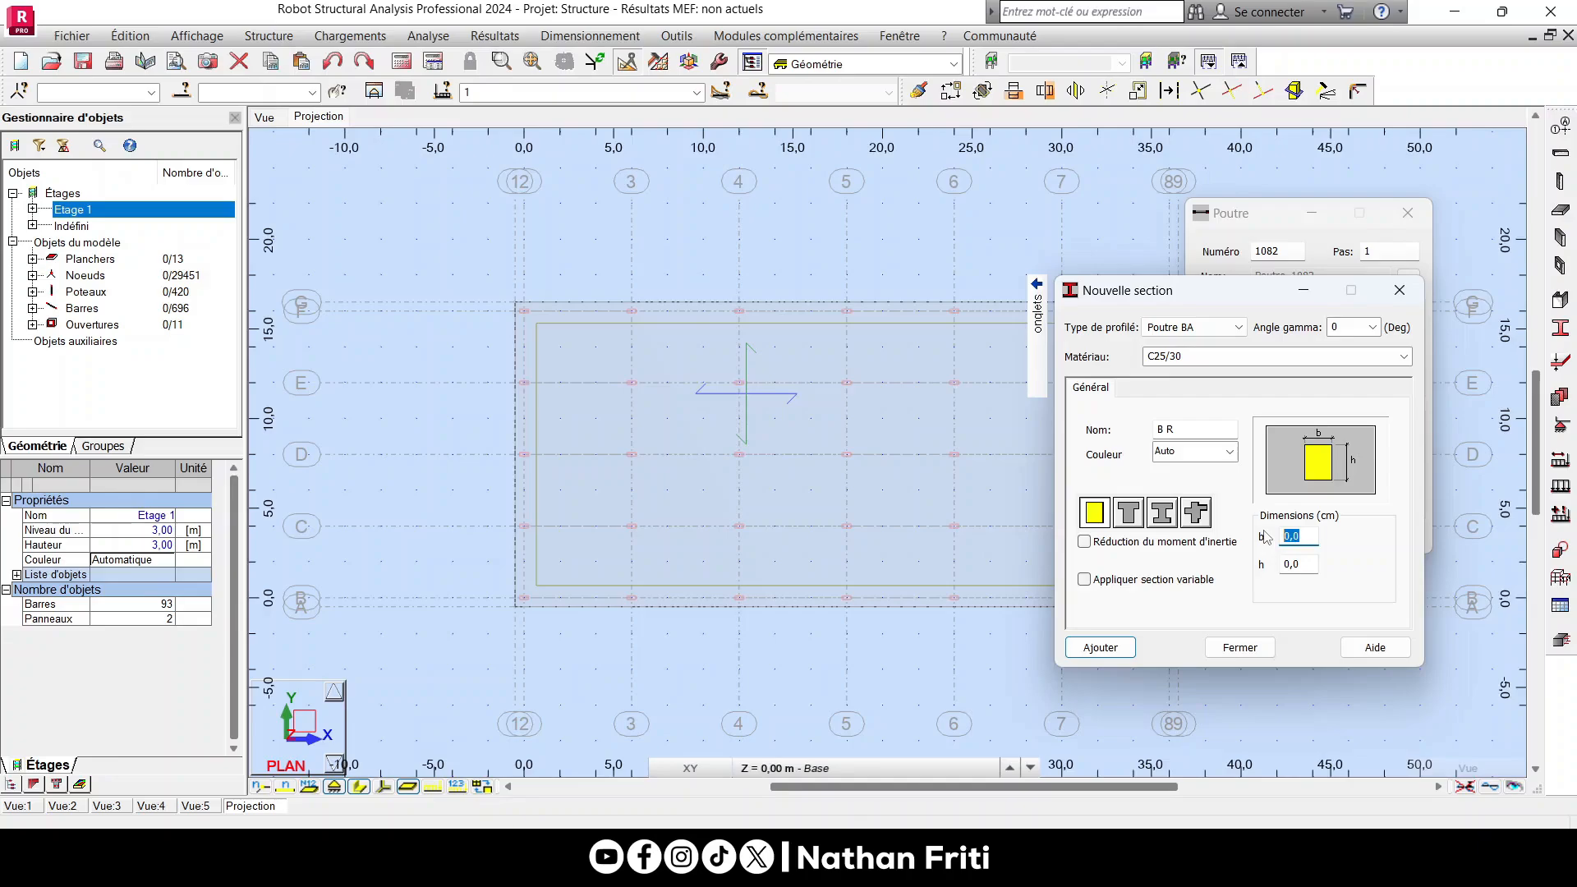
type("50")
left_click(1100, 648)
left_click(1240, 648)
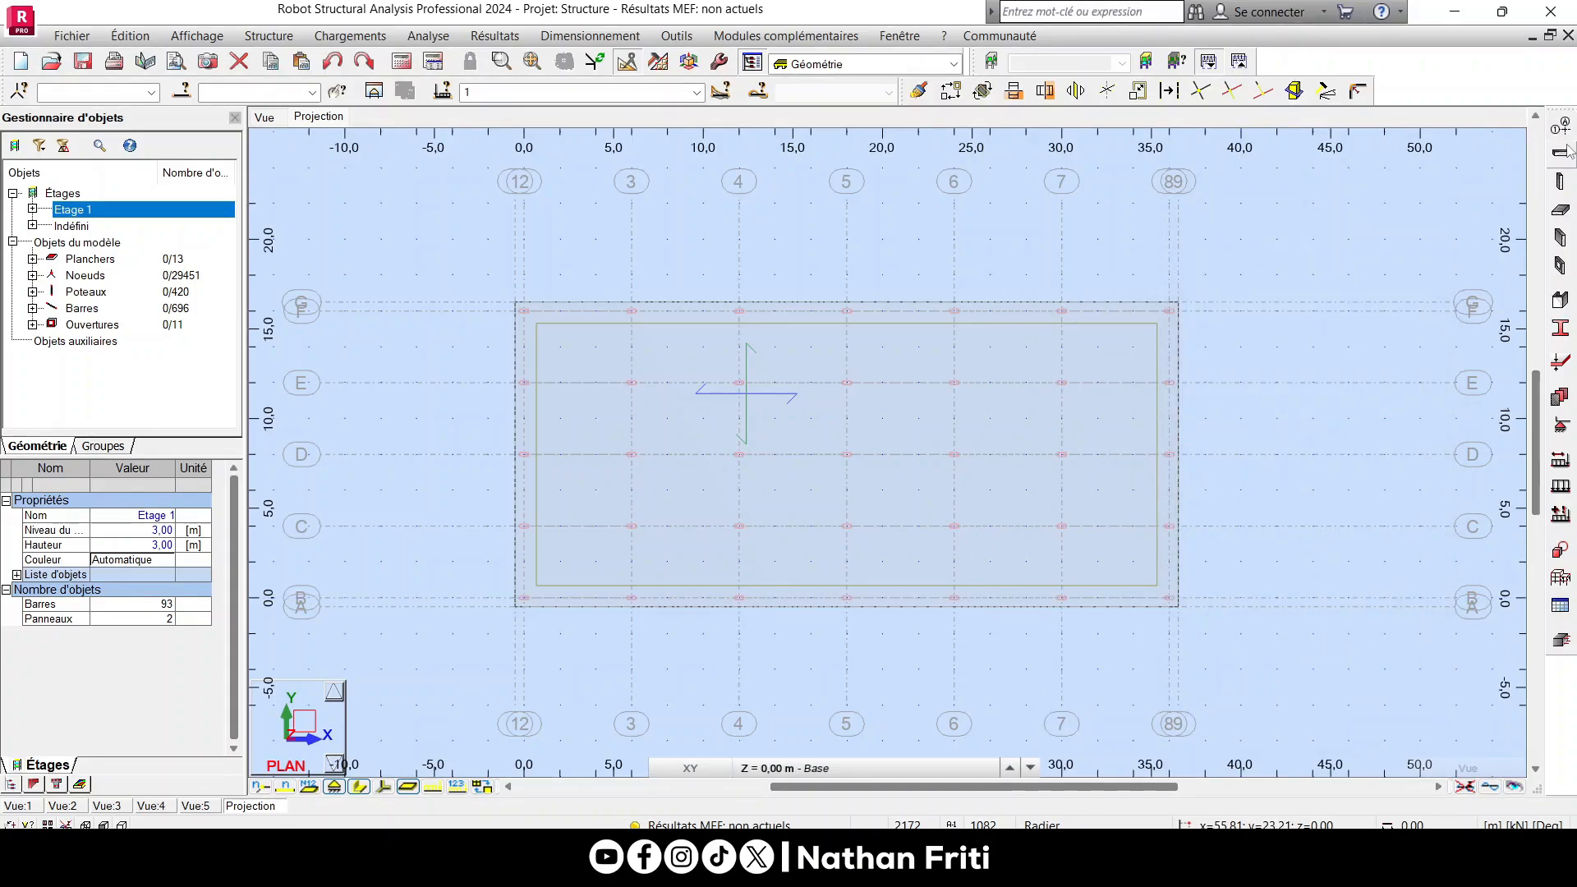
Draw a B R30x50 beam along axis F from axis 1 at -0.50; 16.00 to axis 9 at the raft's opposite edge.
left_click(1303, 349)
left_click(1303, 373)
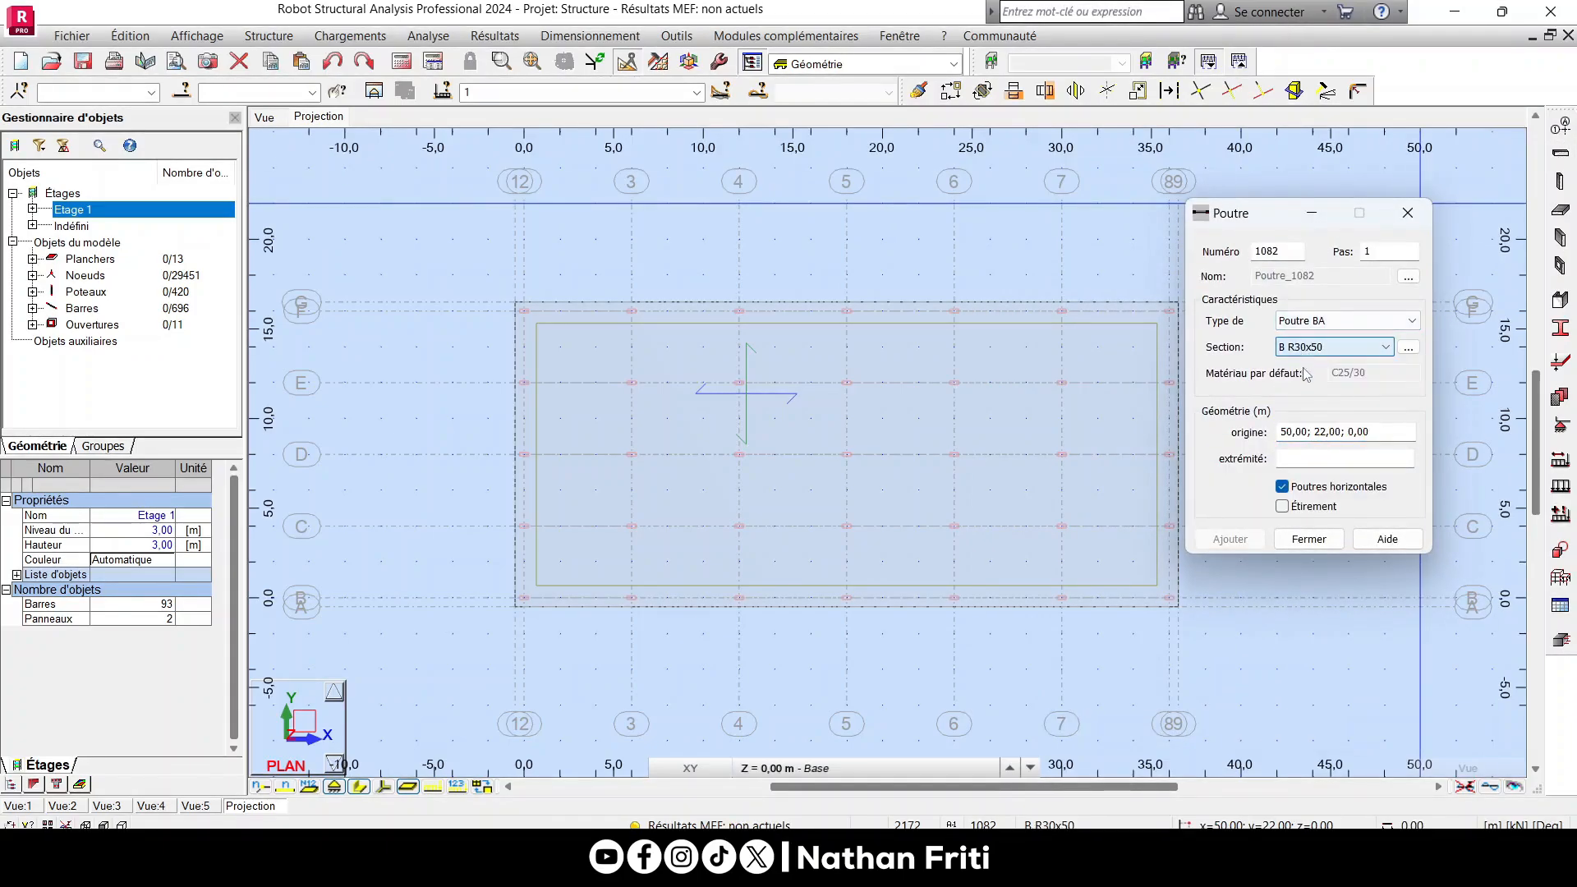
left_click(1295, 349)
left_click(1317, 378)
scroll(718, 324, "up", 5)
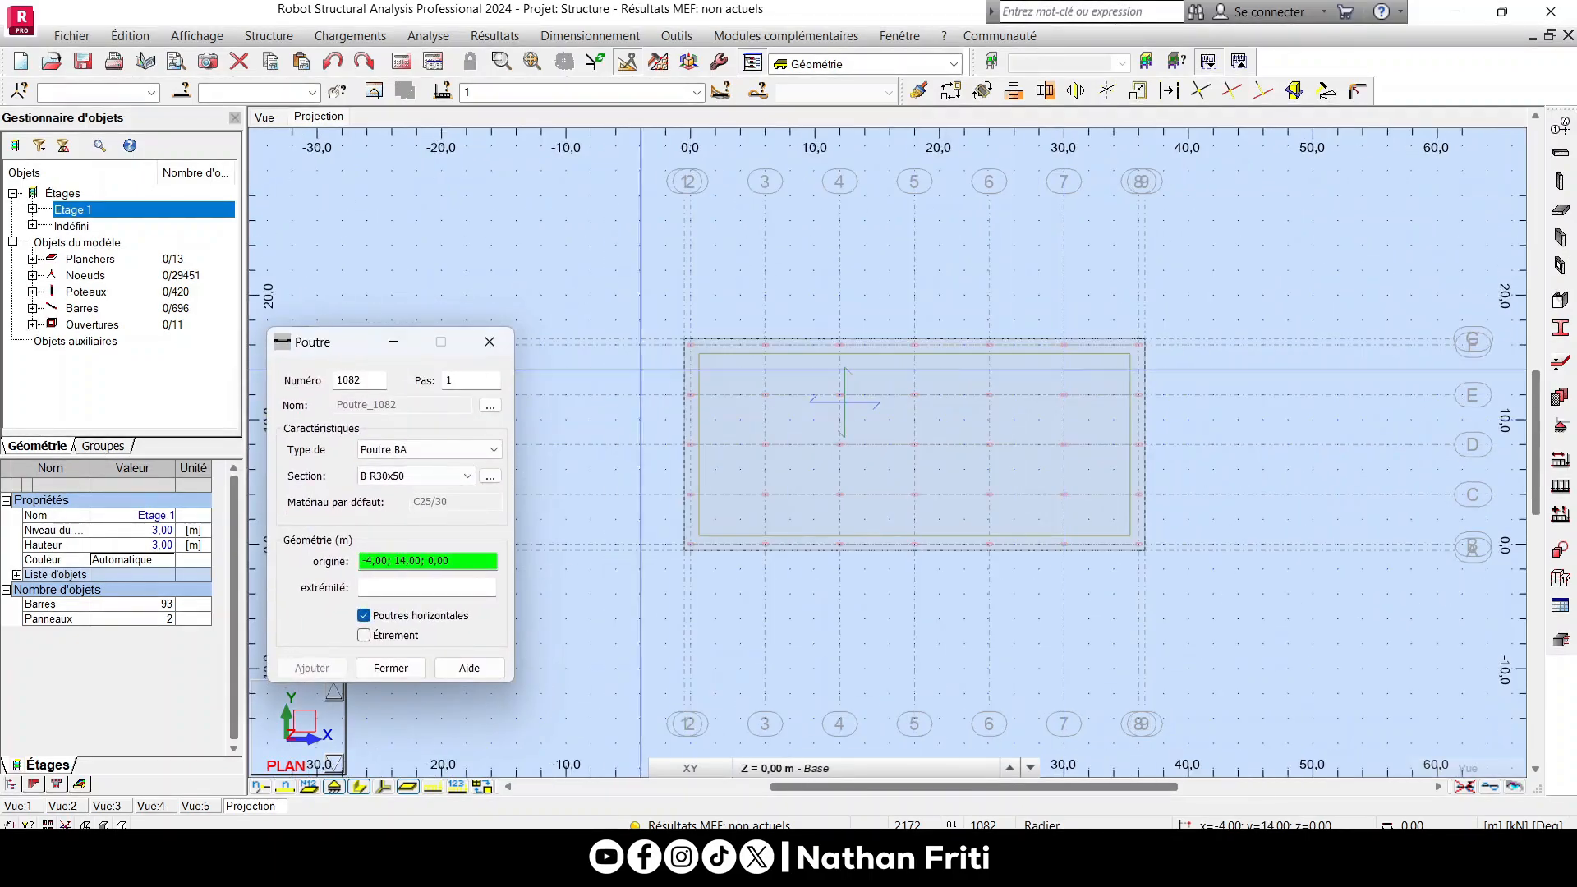
scroll(718, 325, "down", 3)
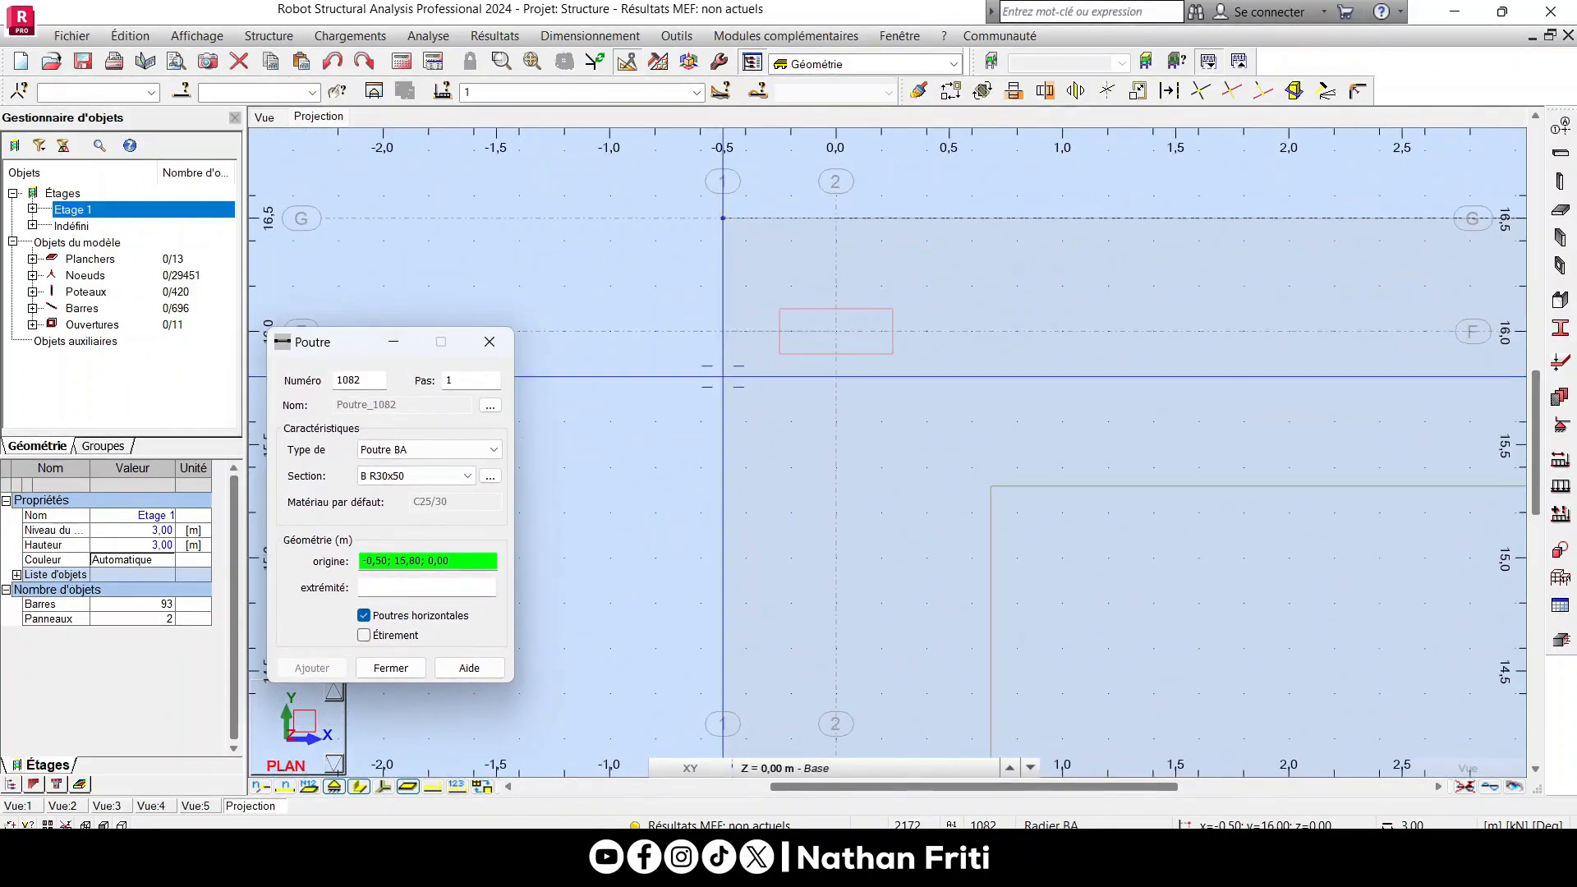
left_click(654, 343)
scroll(662, 386, "down", 5)
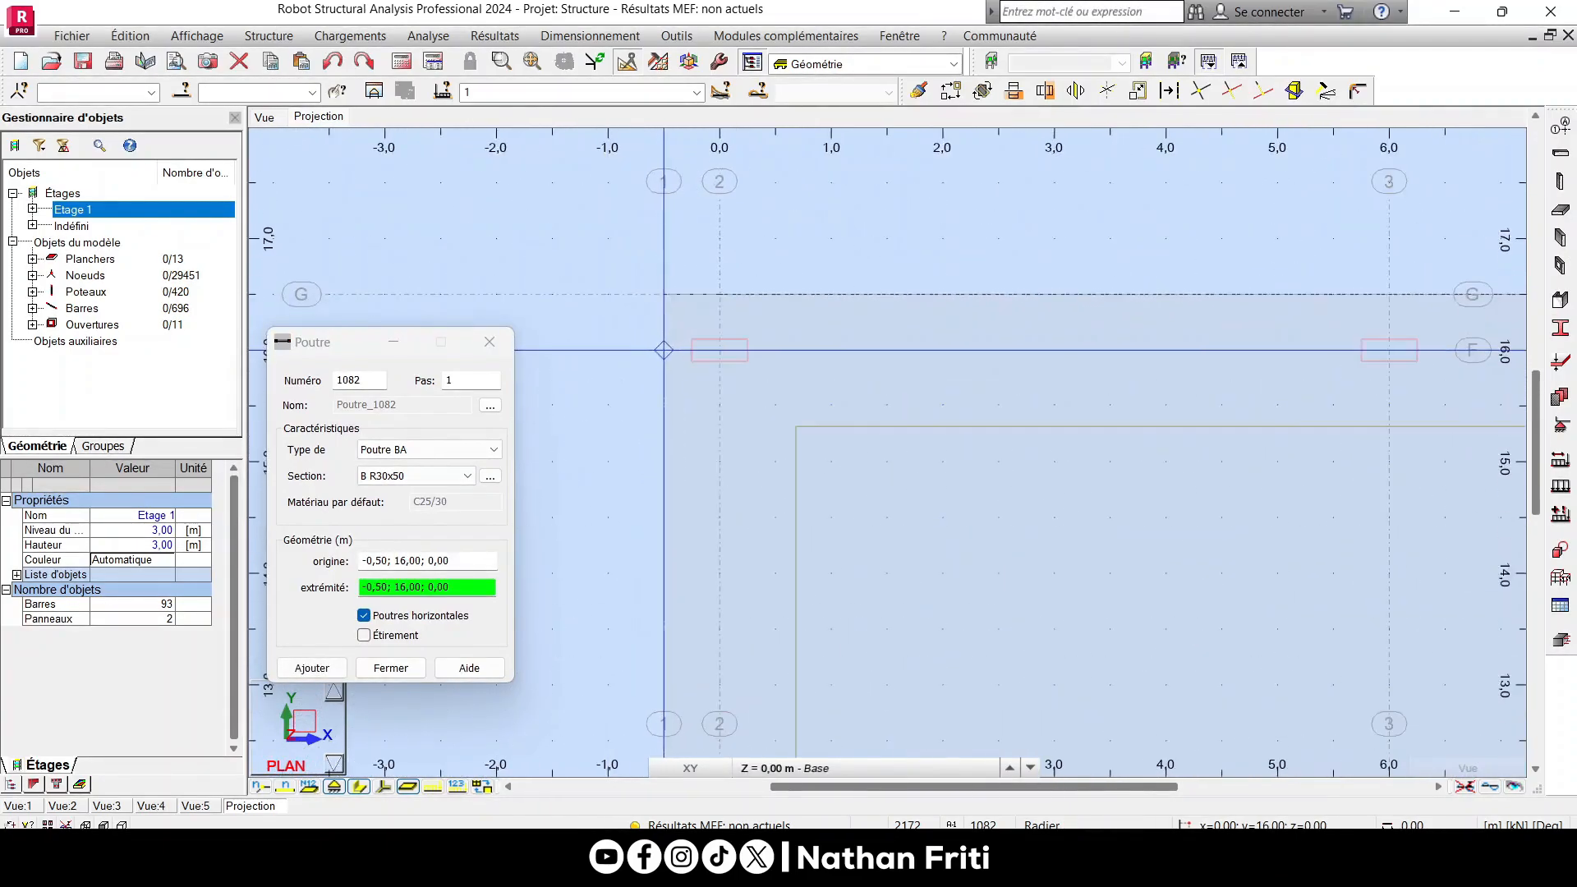
scroll(1183, 378, "up", 6)
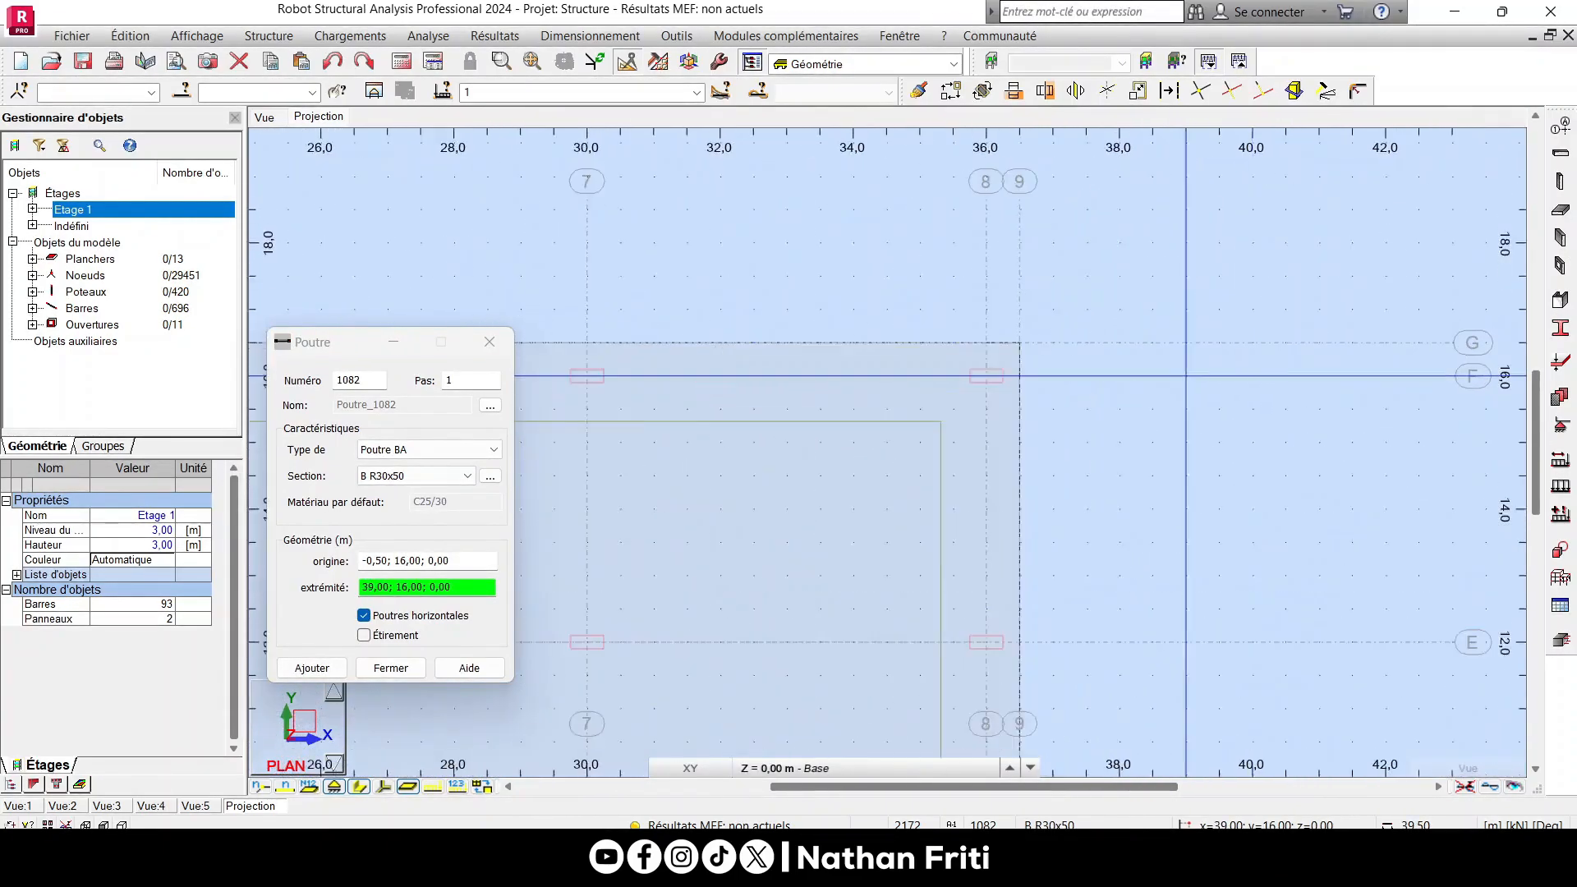
left_click(1216, 360)
scroll(1207, 345, "down", 5)
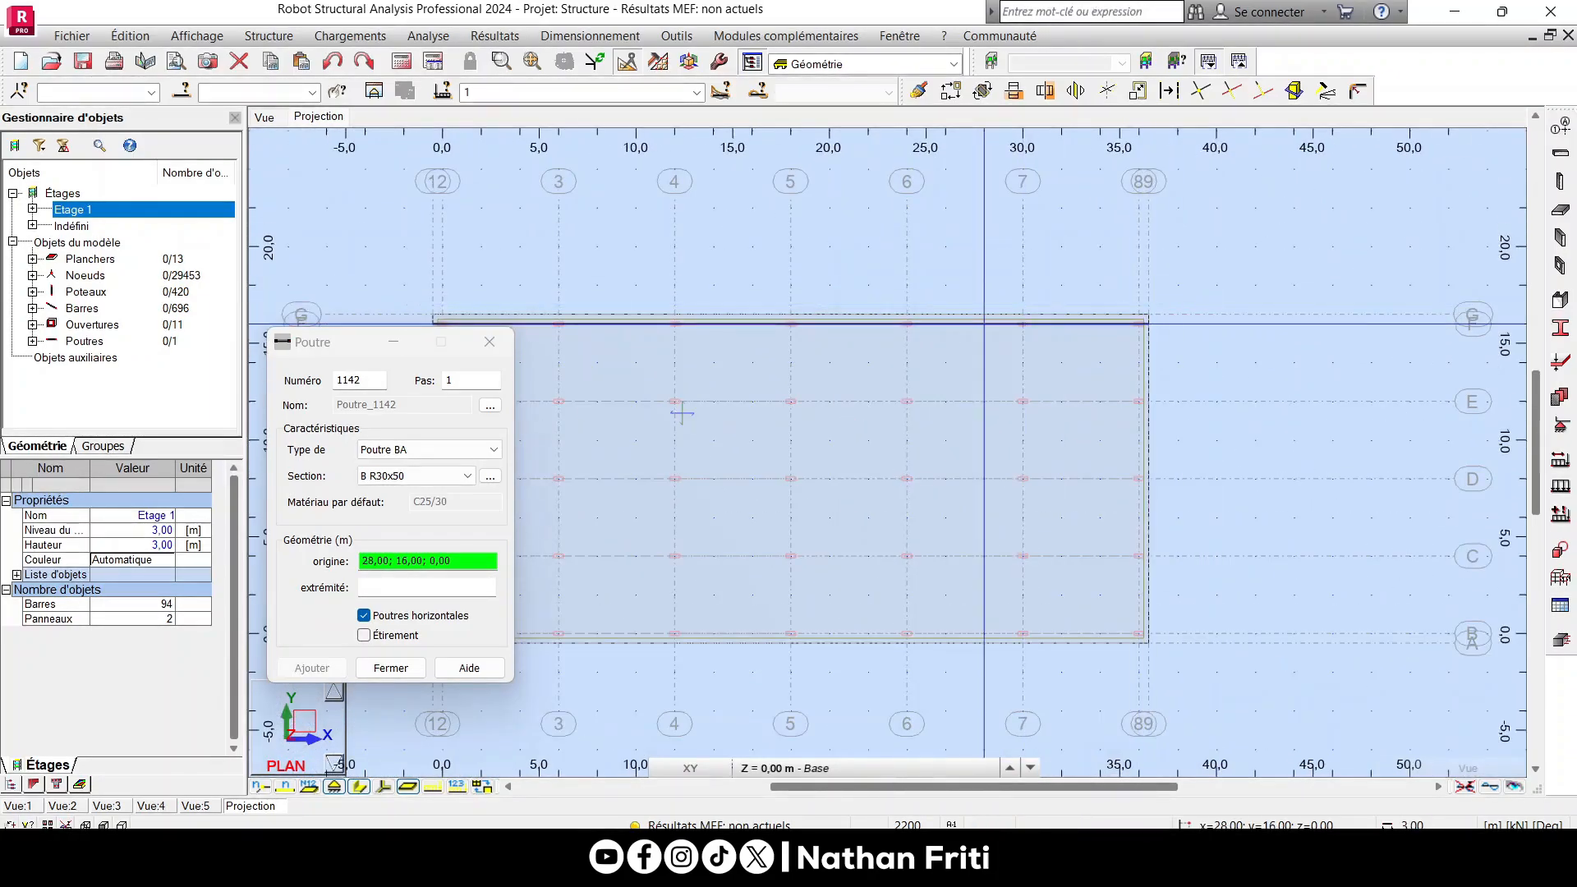
Draw a second B R30x50 beam along axis B from -0.50; 0.00 to 36.50; 0.00.
scroll(635, 570, "up", 4)
scroll(641, 567, "down", 3)
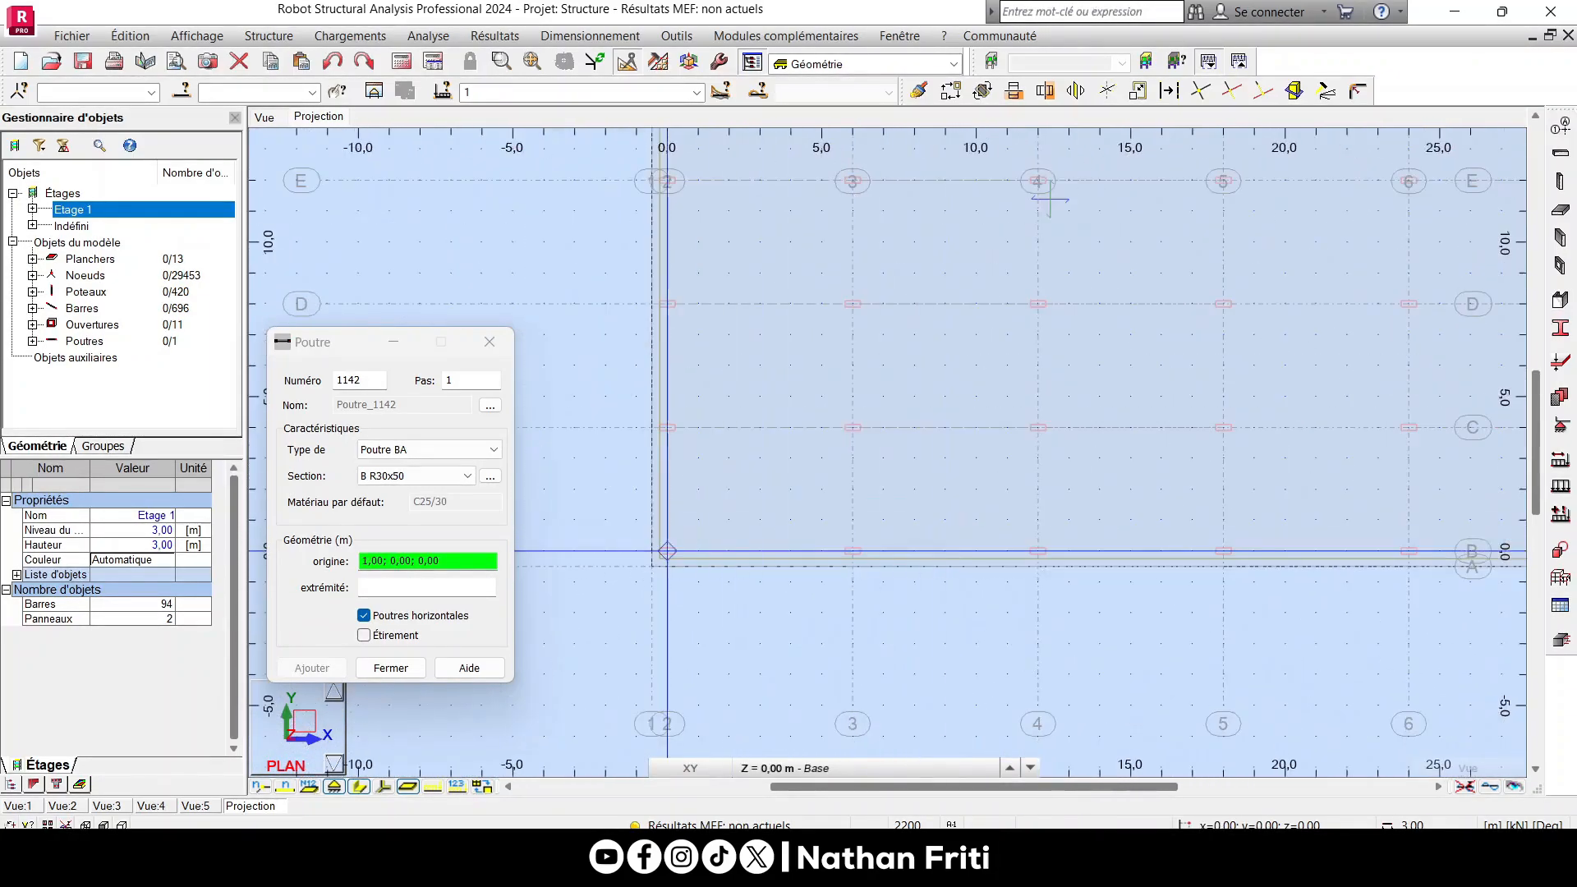
left_click(654, 552)
scroll(655, 552, "down", 4)
scroll(1047, 567, "up", 10)
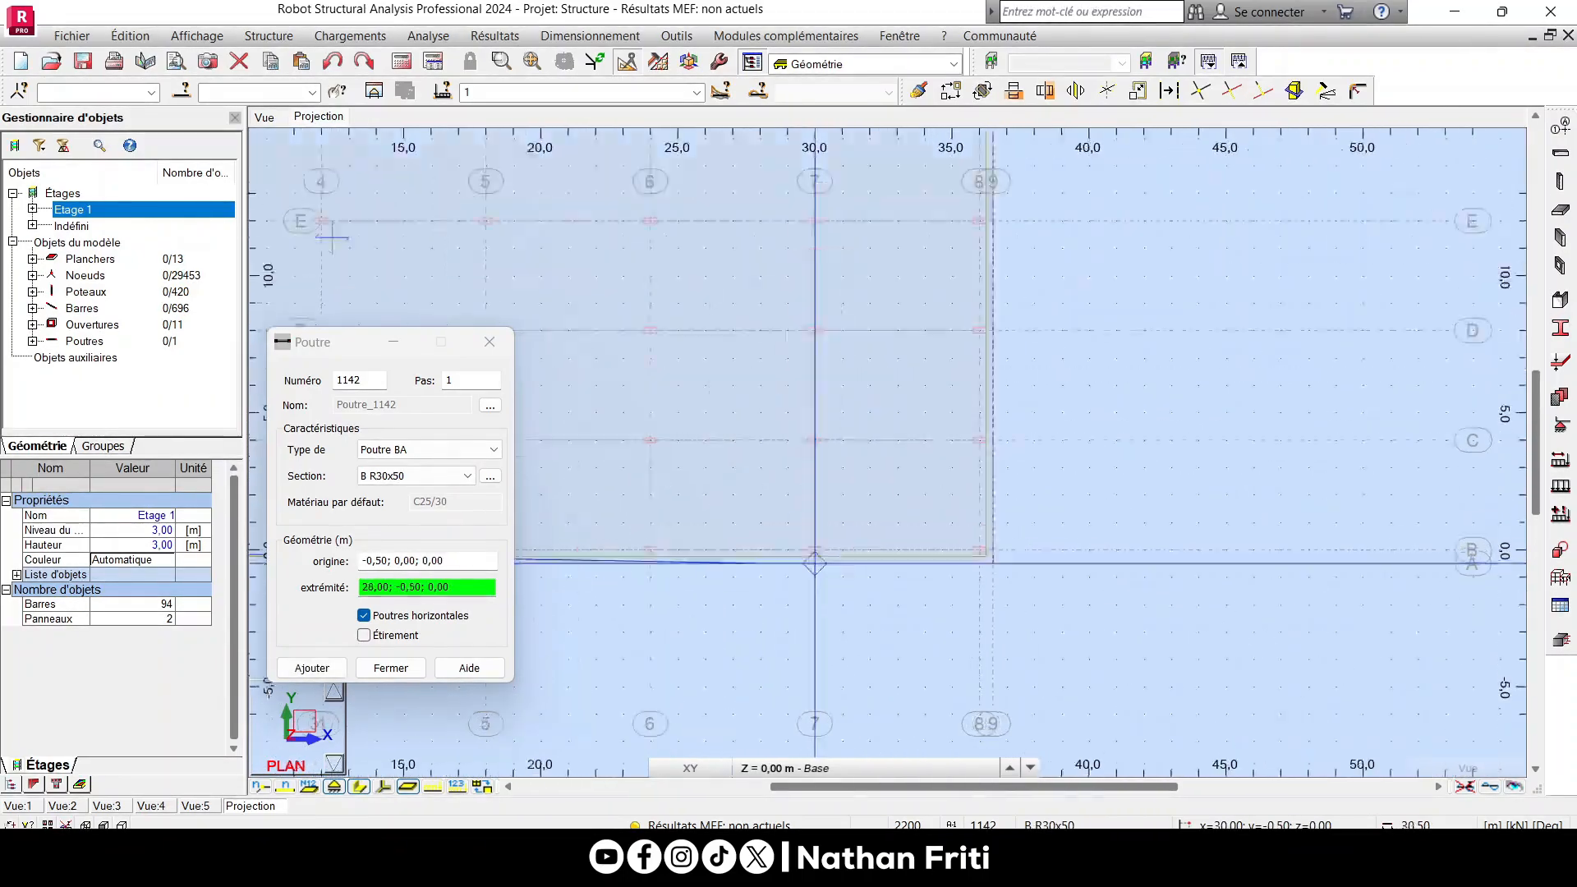
left_click(1038, 614)
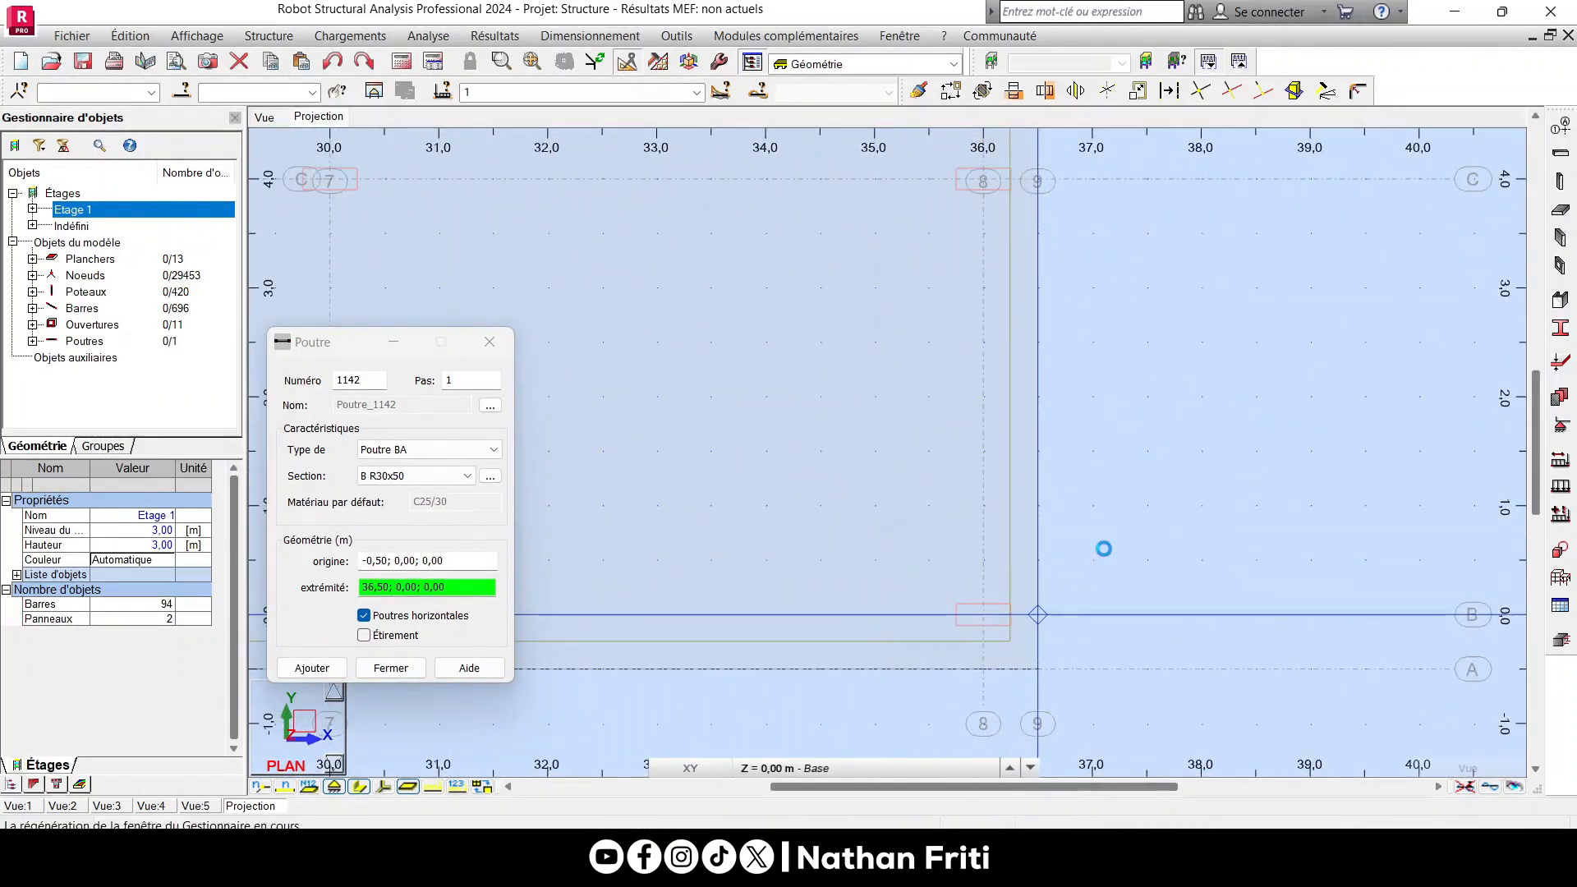
scroll(1102, 548, "down", 3)
Leave beam placement, return to the 3D view and hide the finite element mesh there.
right_click(1030, 406)
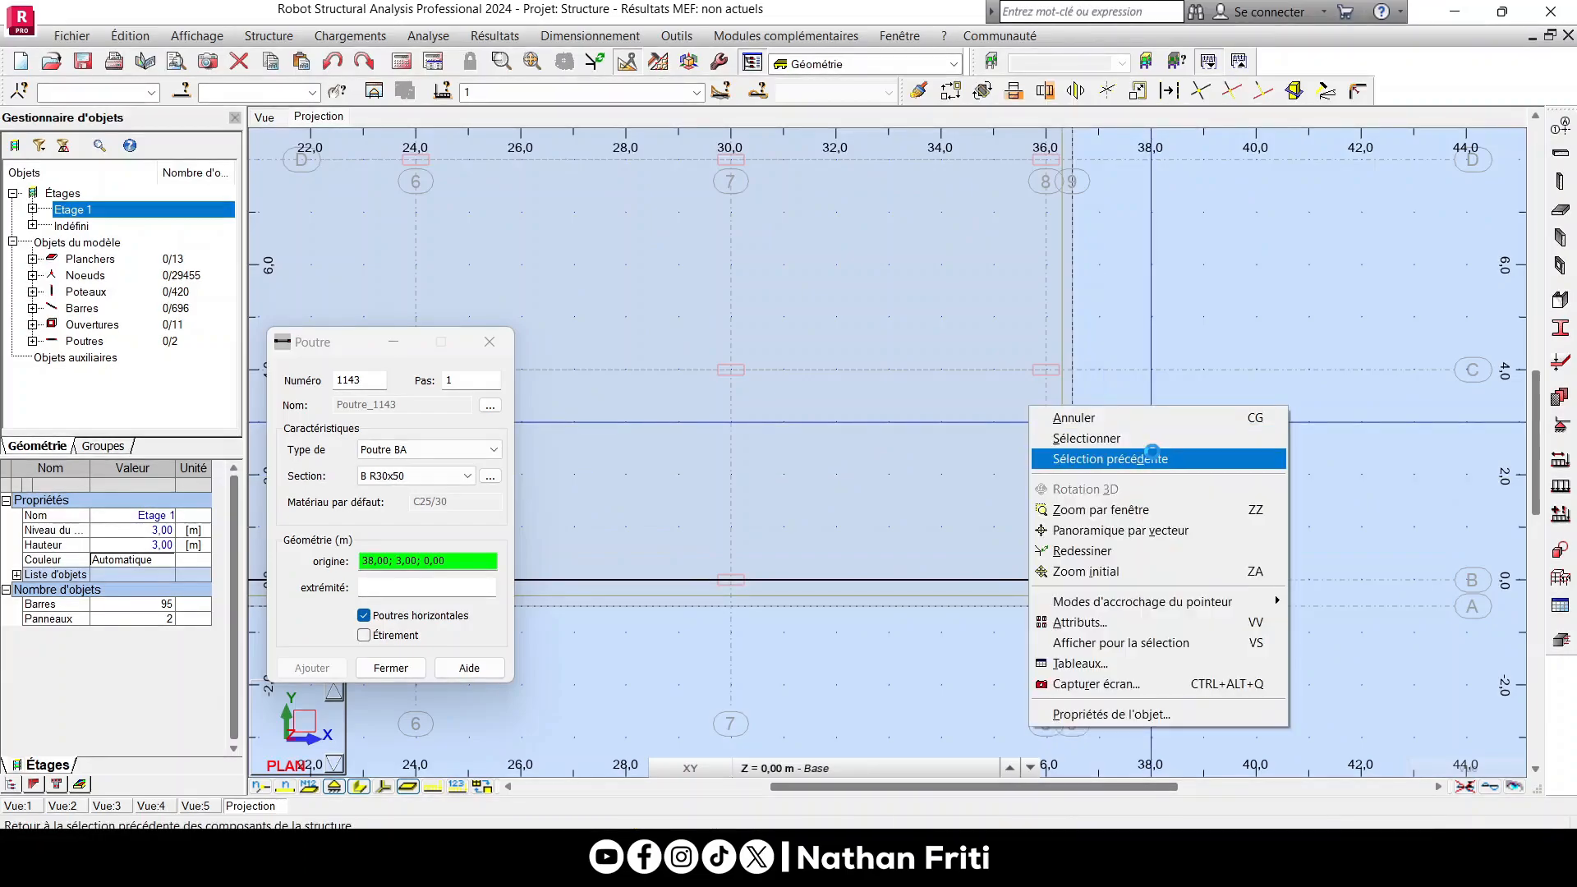
left_click(1150, 438)
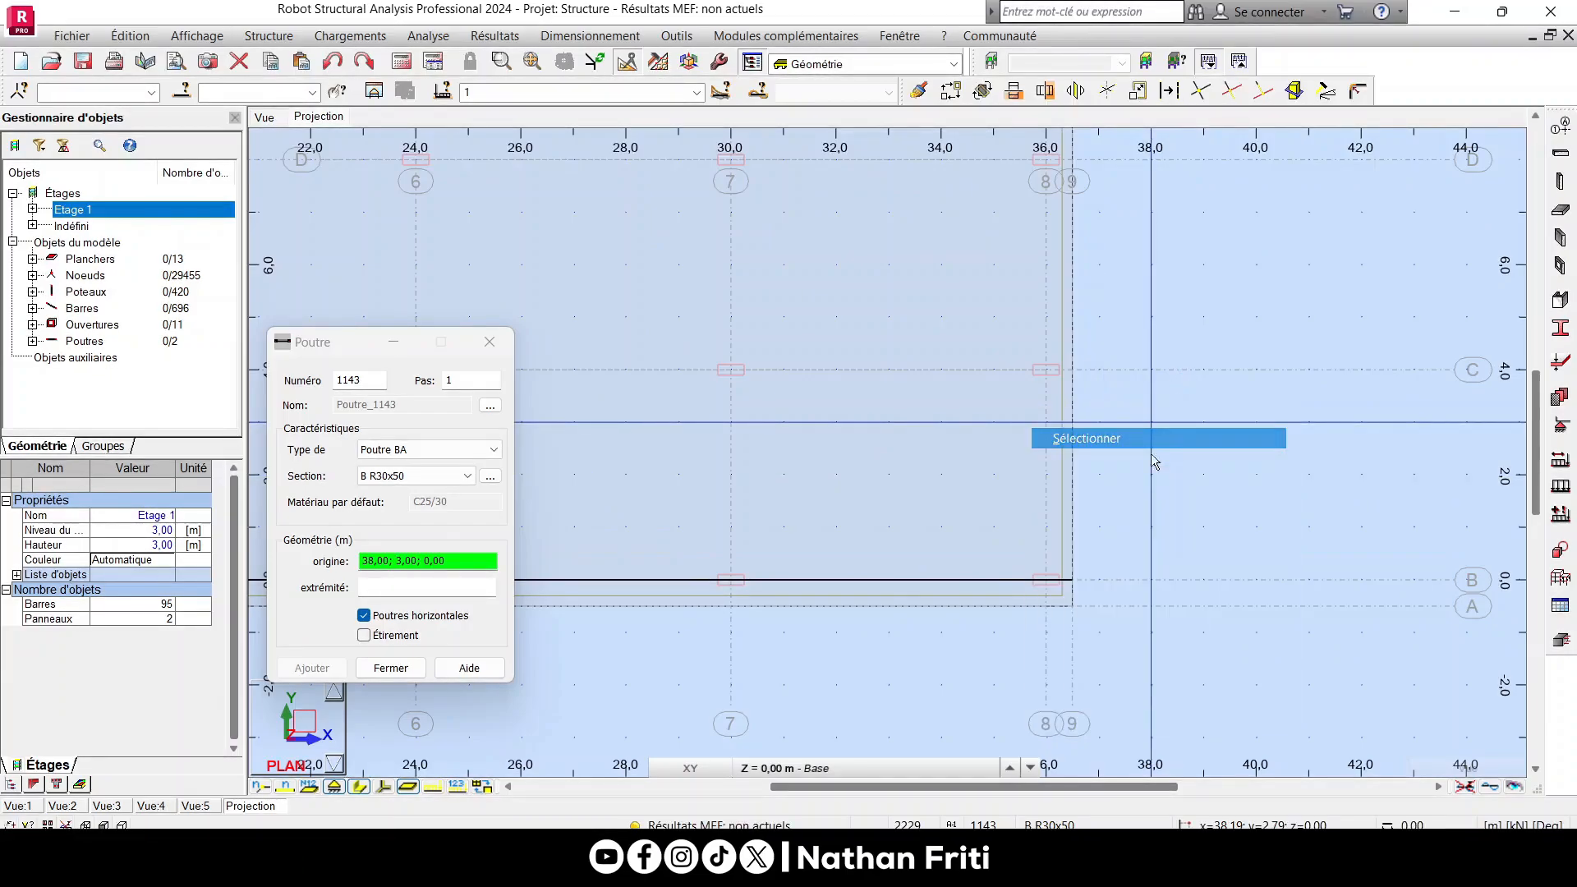
left_click(1084, 587)
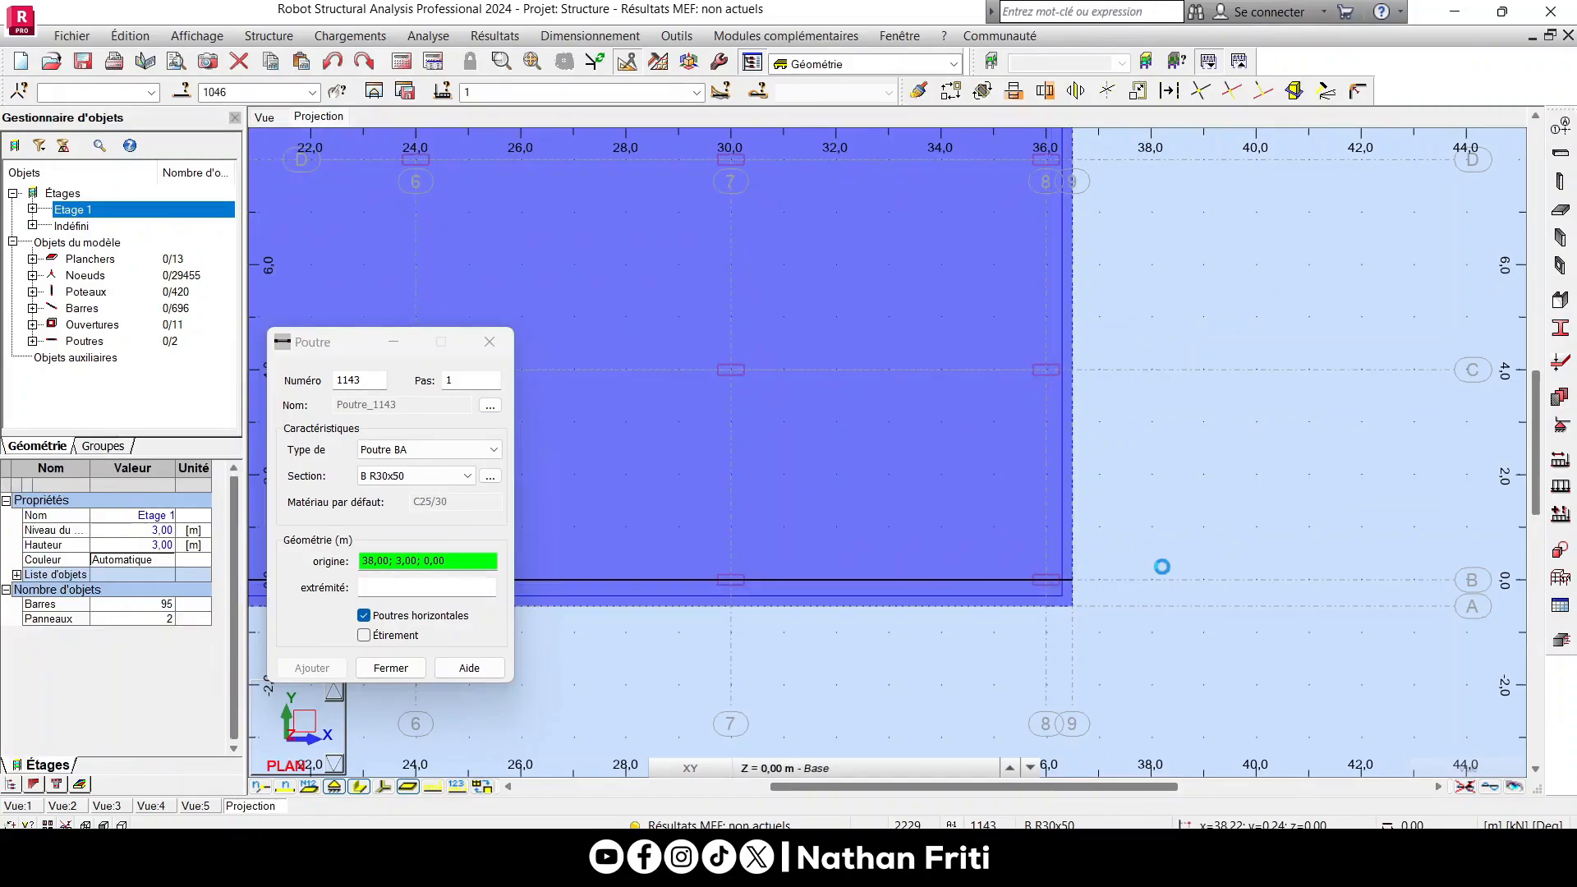
scroll(1175, 590, "down", 3)
scroll(1248, 585, "down", 4)
left_click(263, 118)
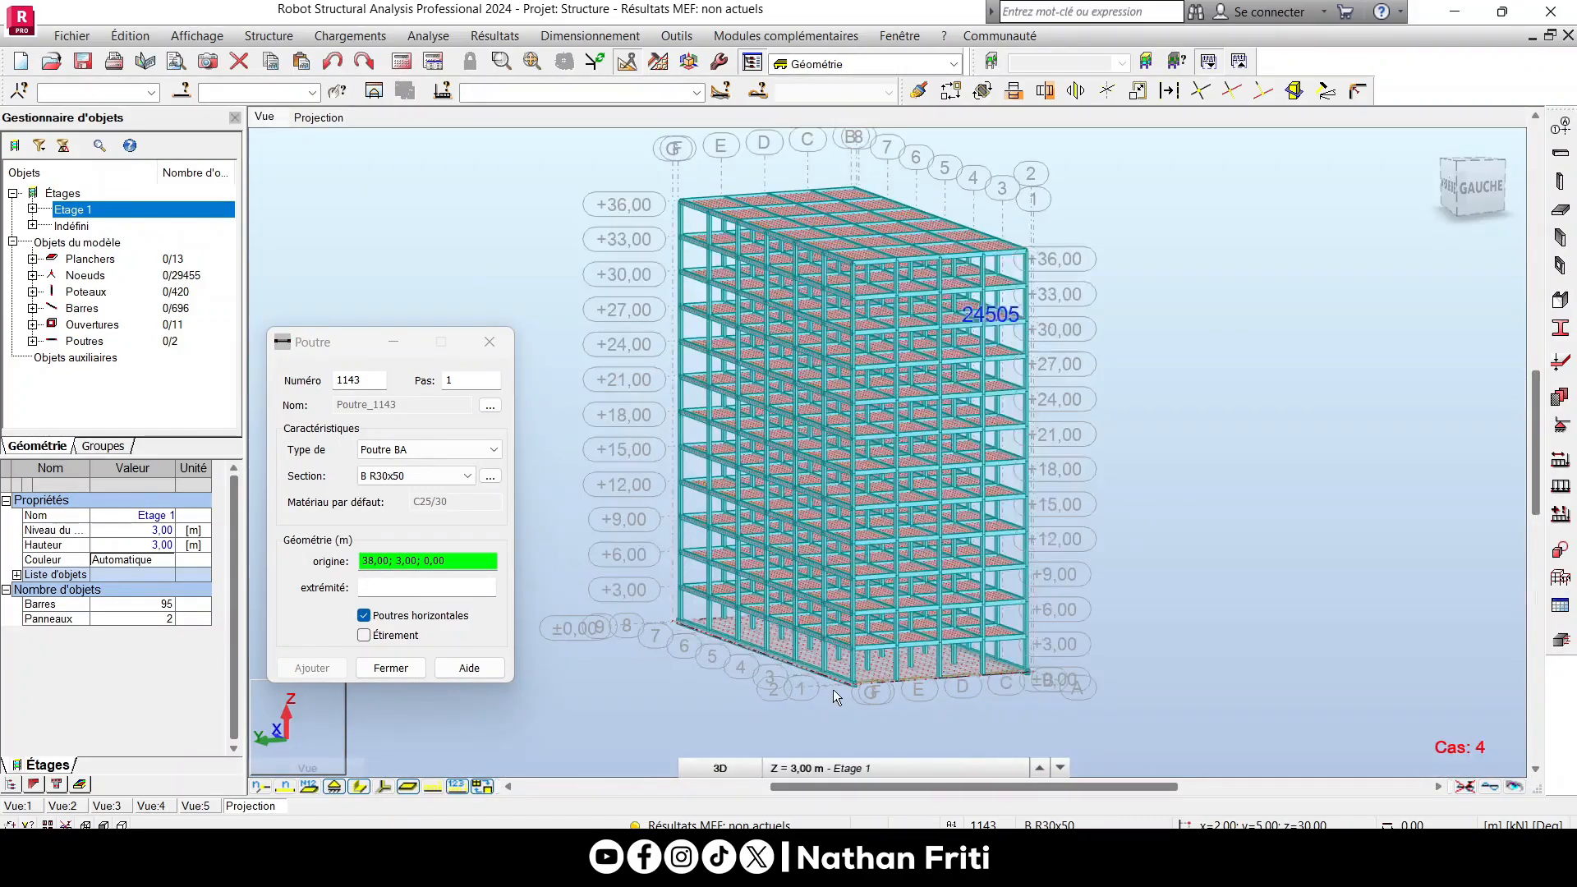
scroll(838, 692, "up", 6)
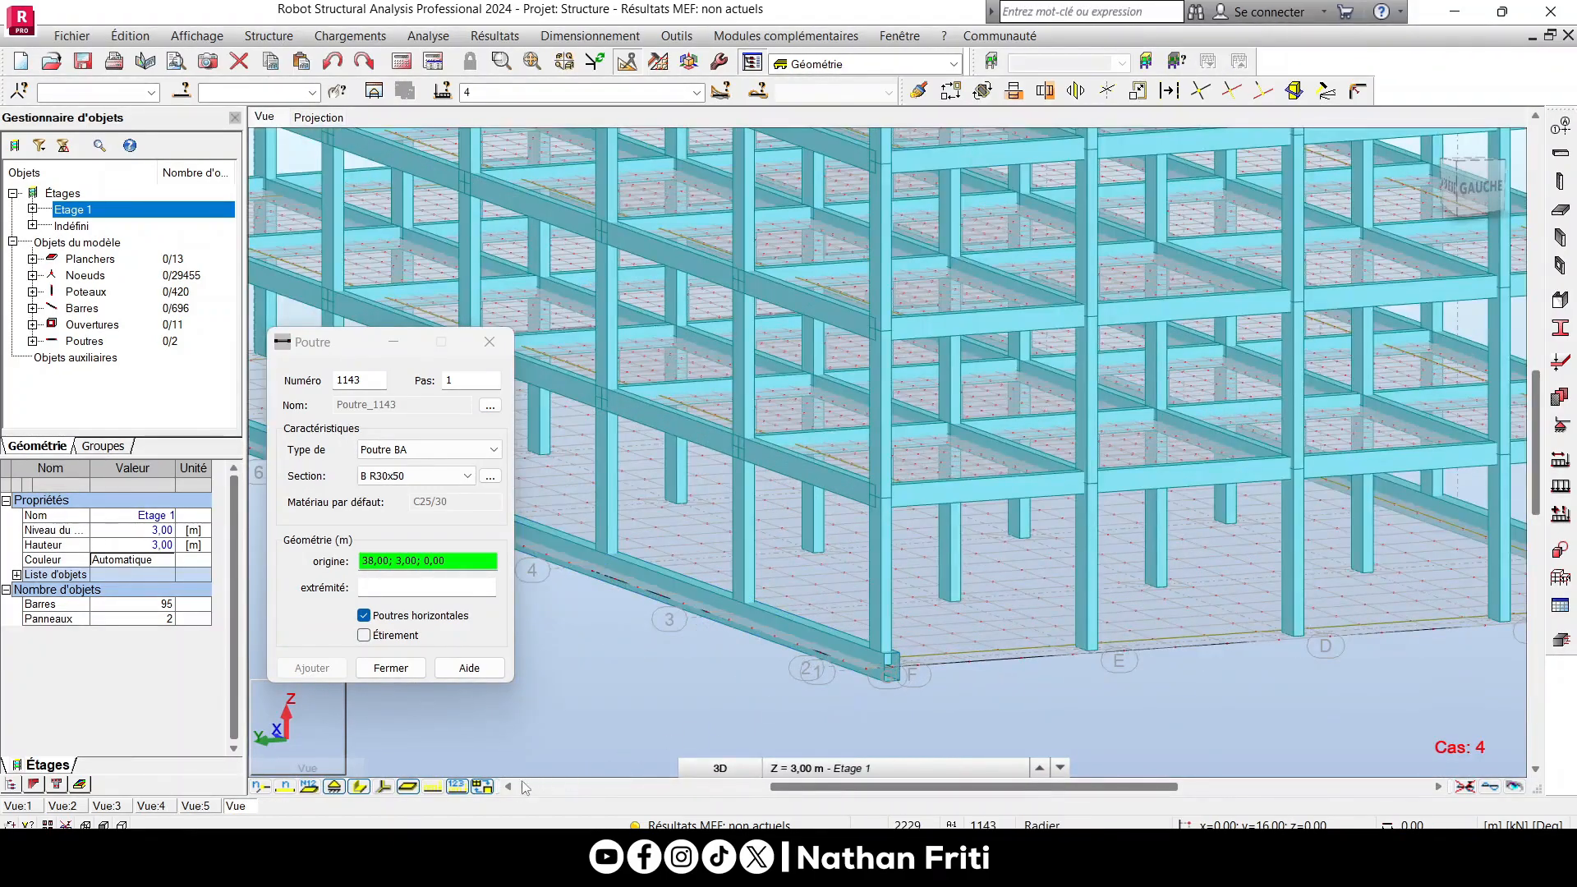
scroll(977, 614, "down", 3)
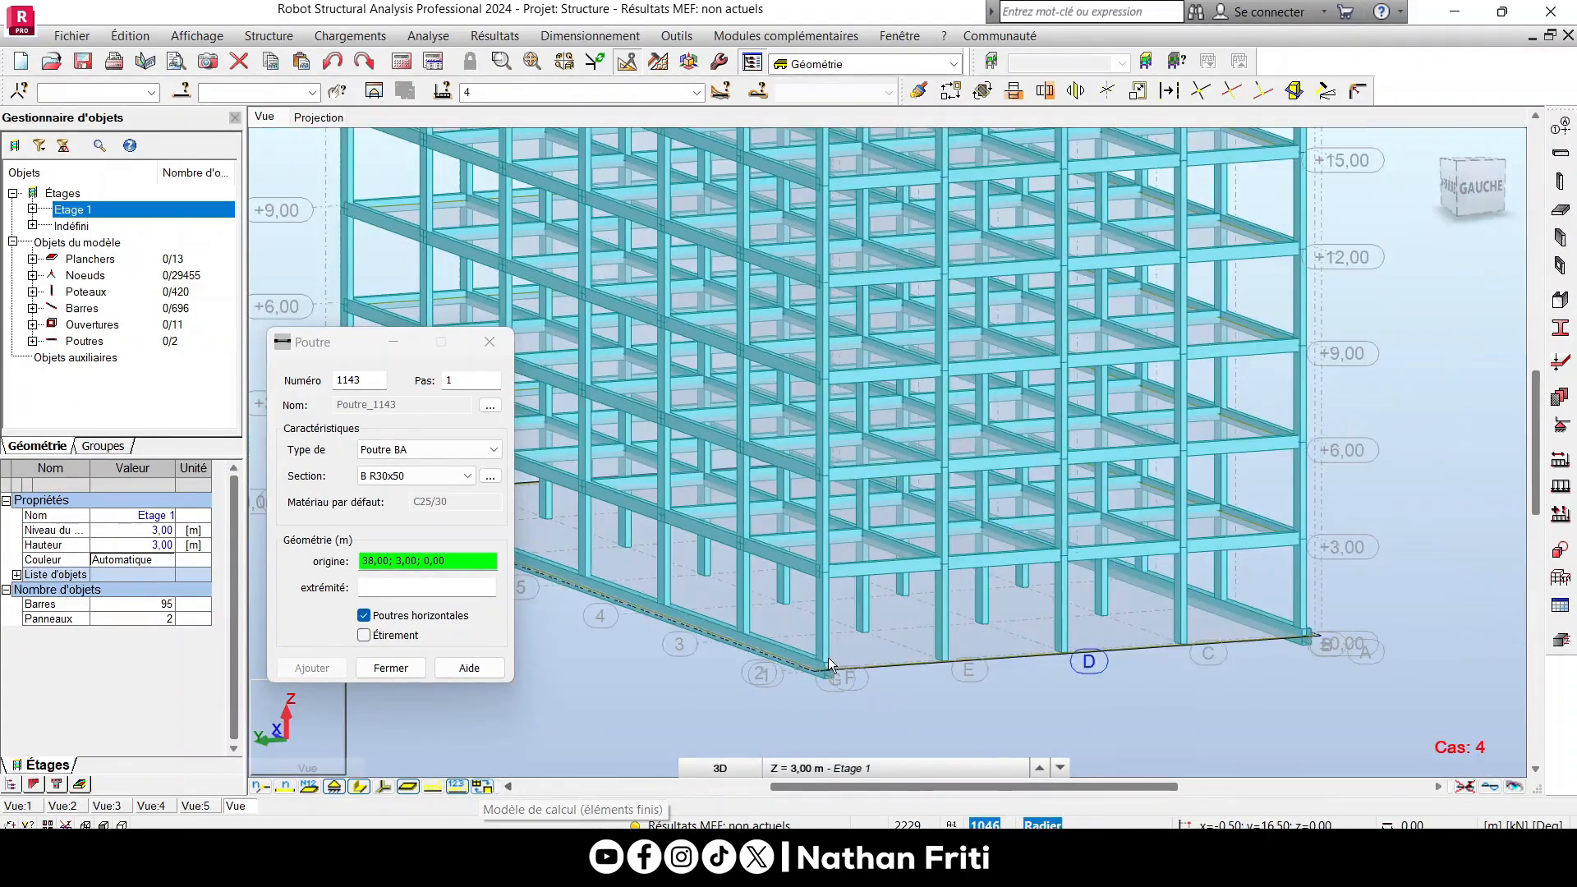
Hide the profile sketches and copy the axis F beam with 3 repetitions by a translation of 0; -4; 0 m onto axes E, D and C.
left_click(790, 670)
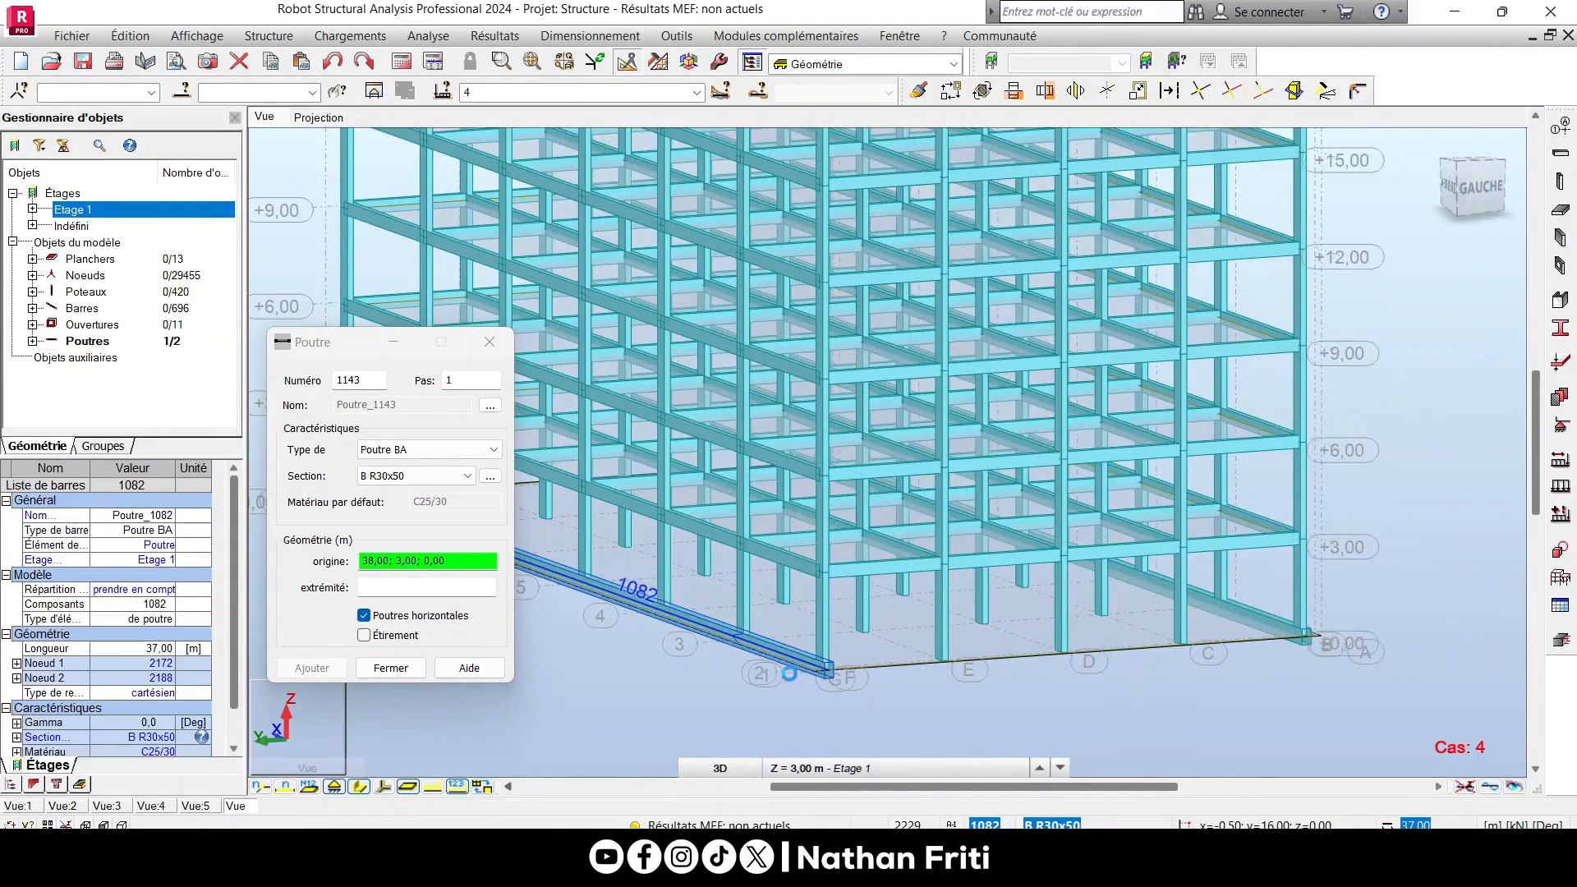
left_click(950, 92)
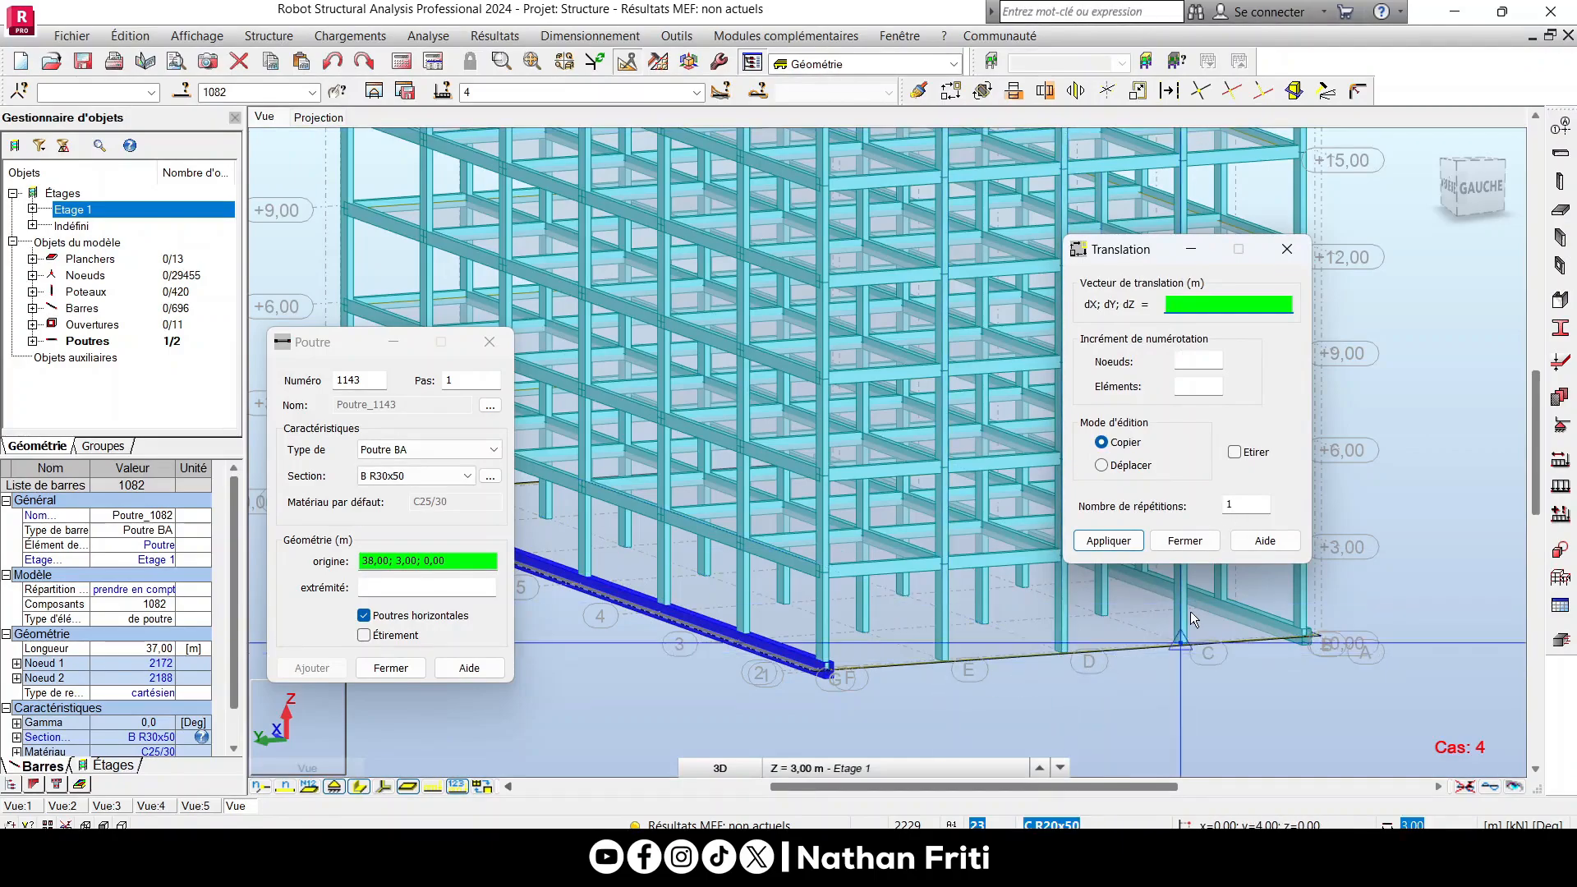
left_click_drag(1238, 505, 1197, 505)
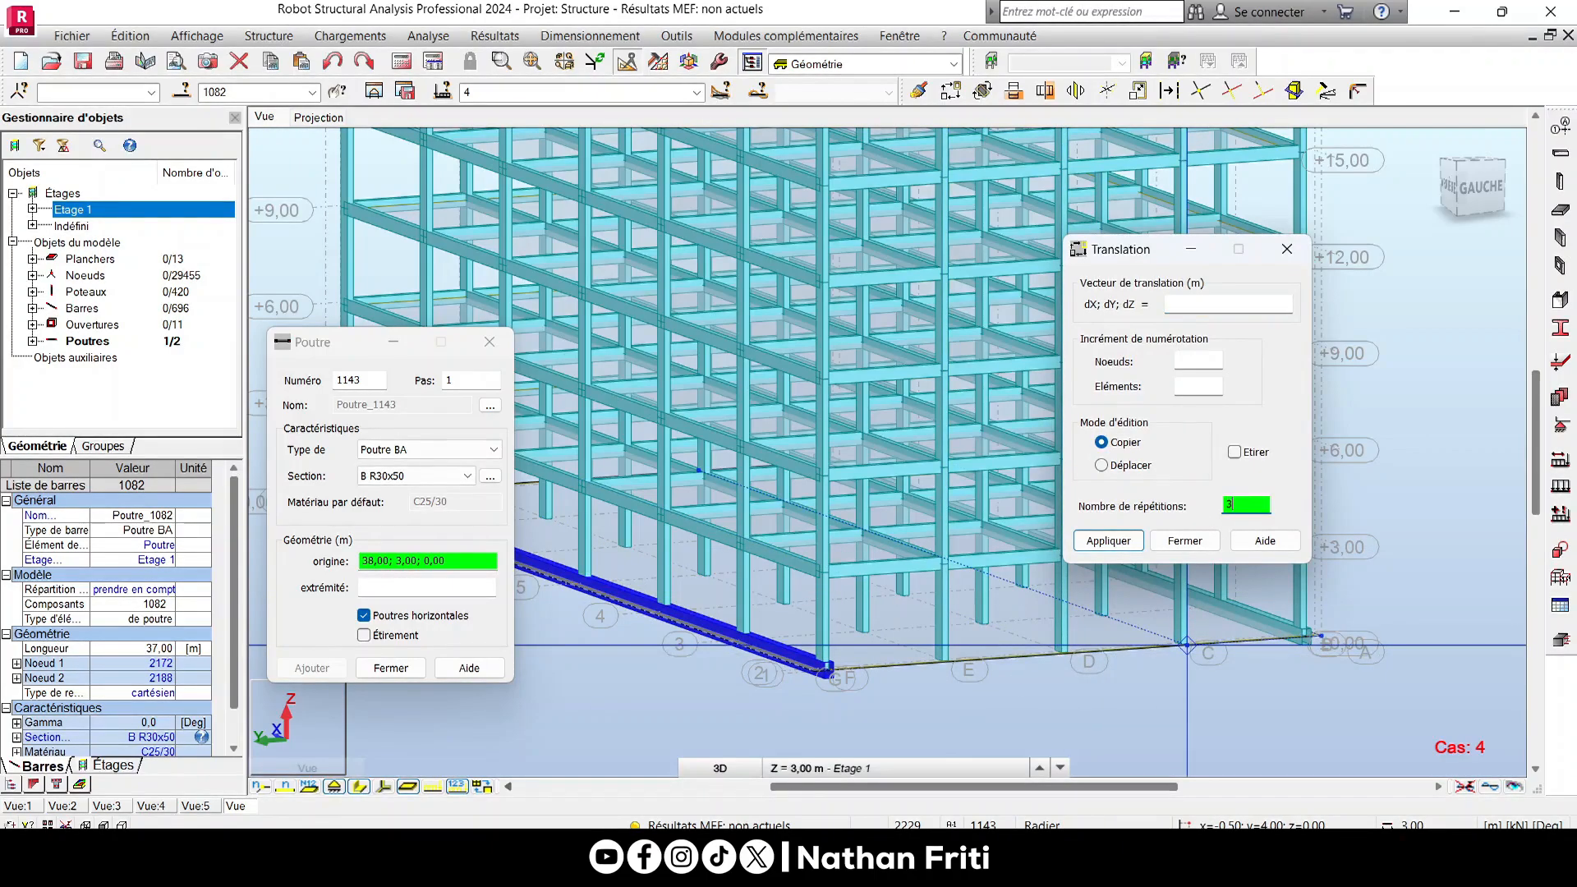
left_click(360, 786)
scroll(859, 679, "up", 5)
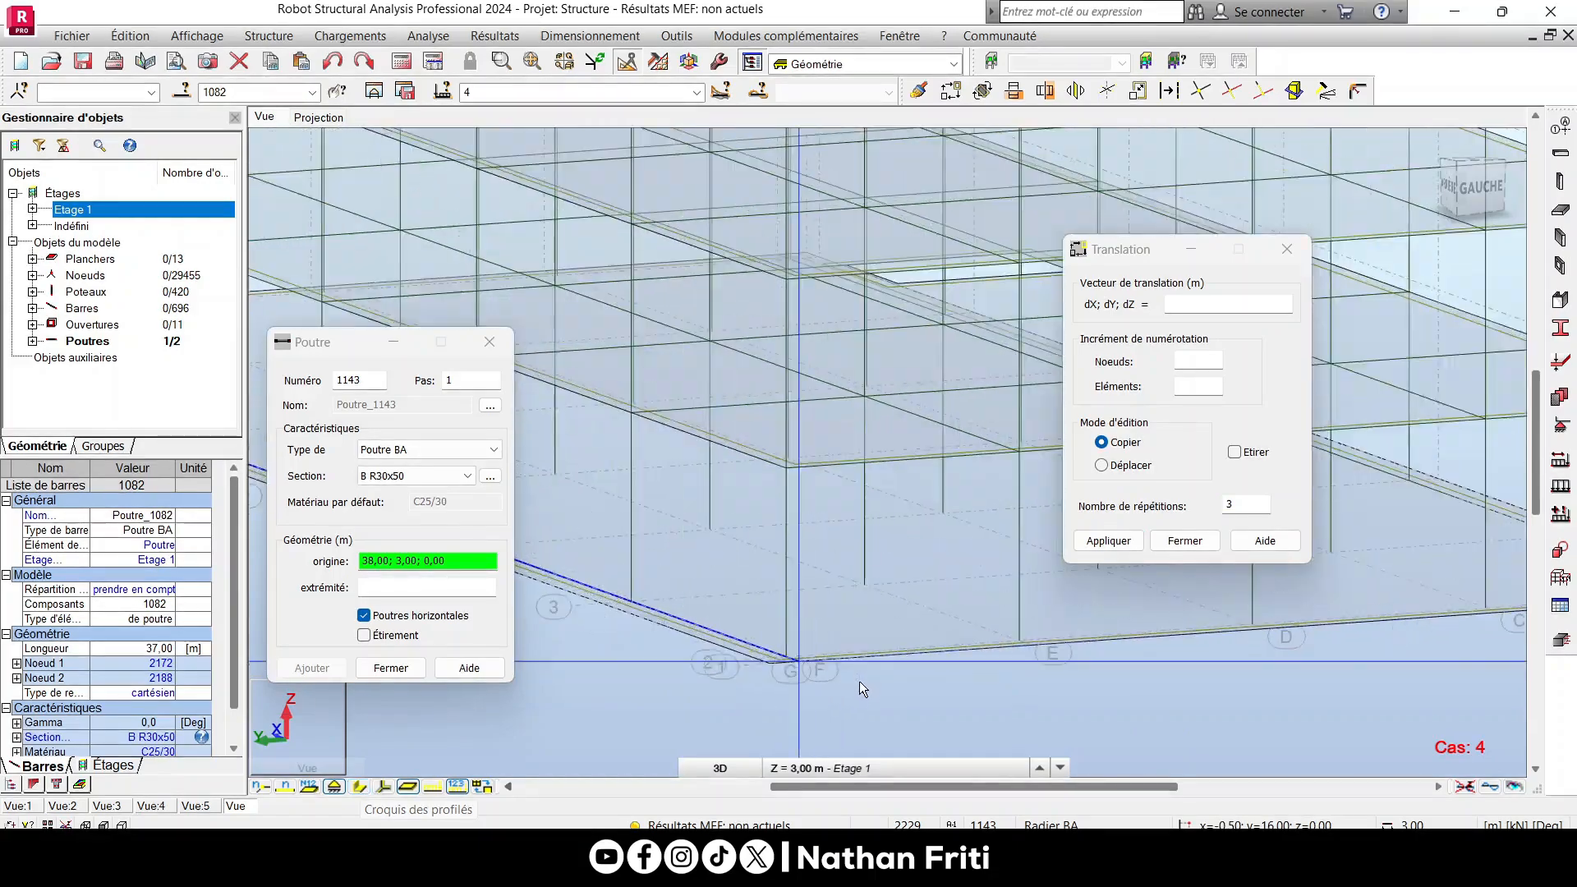
left_click(739, 637)
scroll(742, 639, "down", 3)
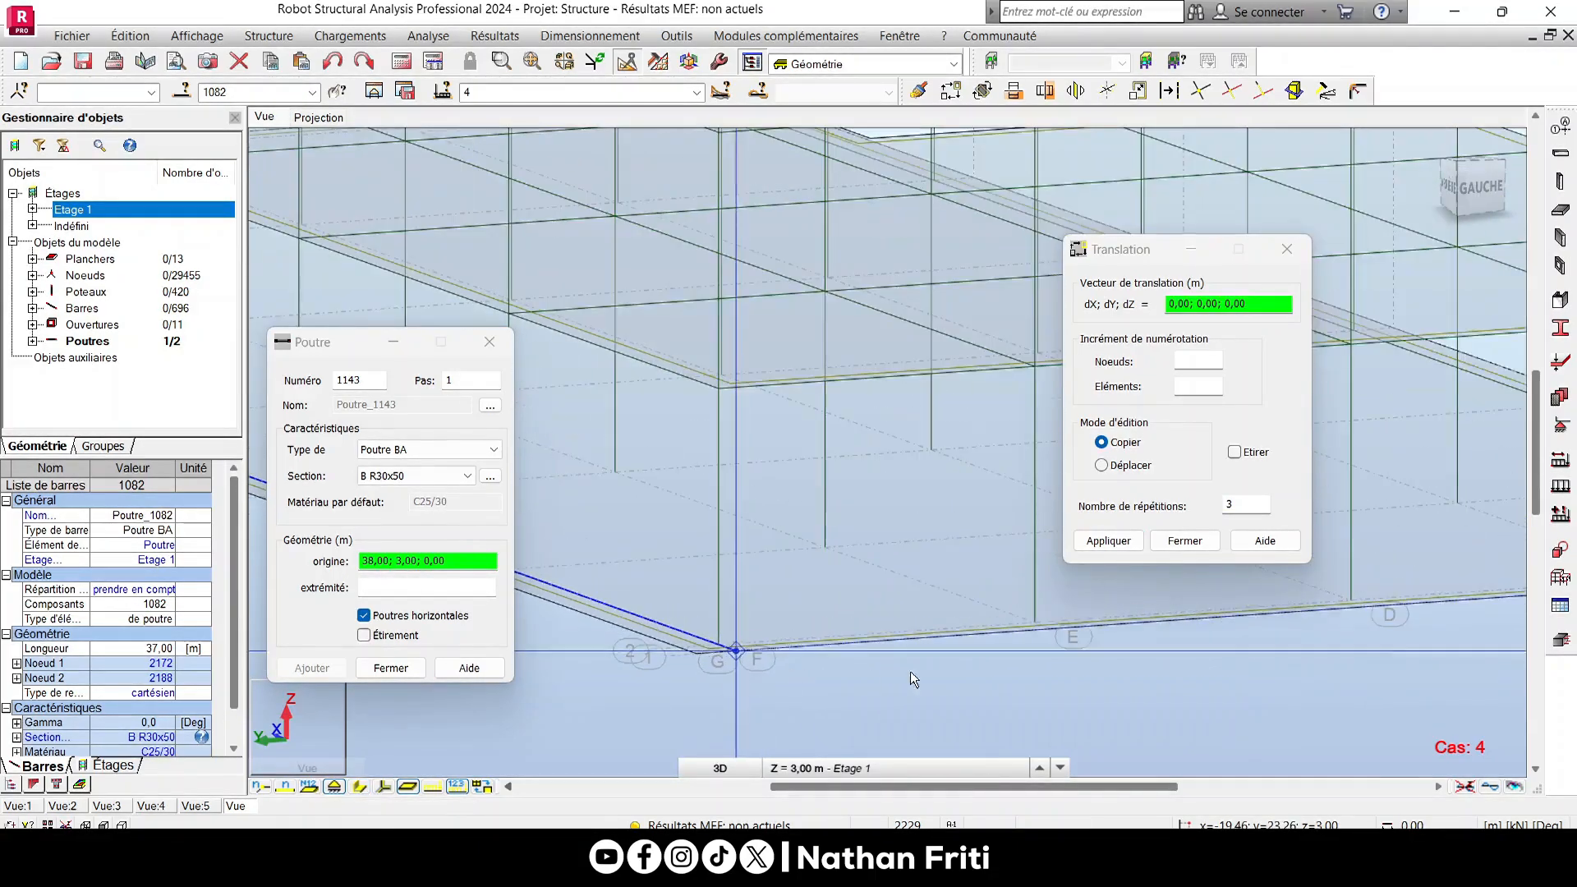
scroll(1022, 649, "up", 6)
left_click(1036, 563)
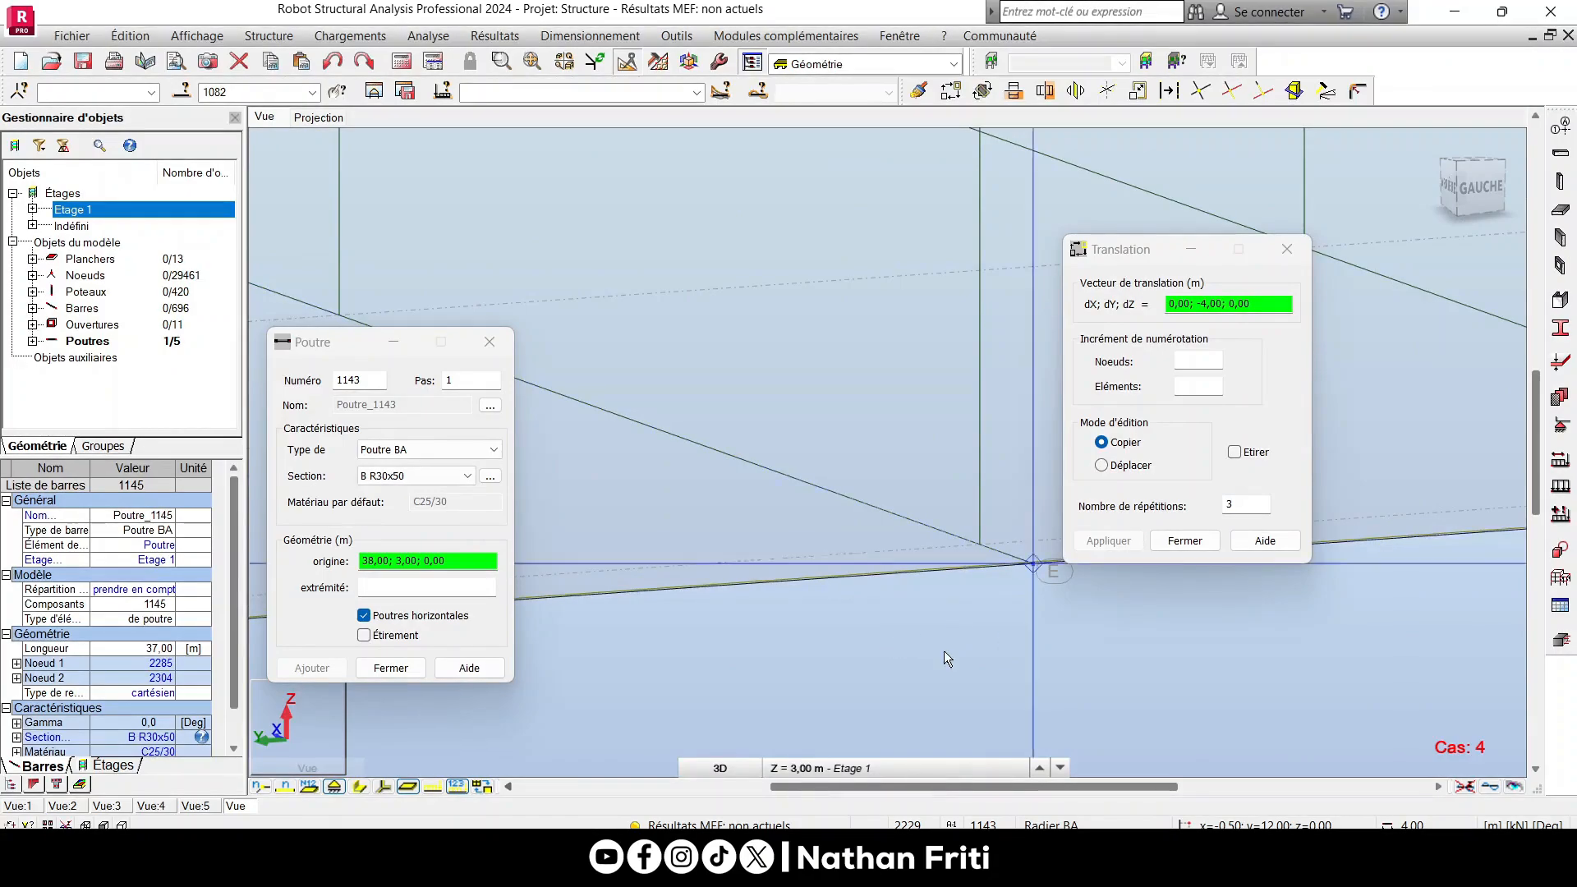
scroll(948, 656, "down", 5)
left_click(1287, 249)
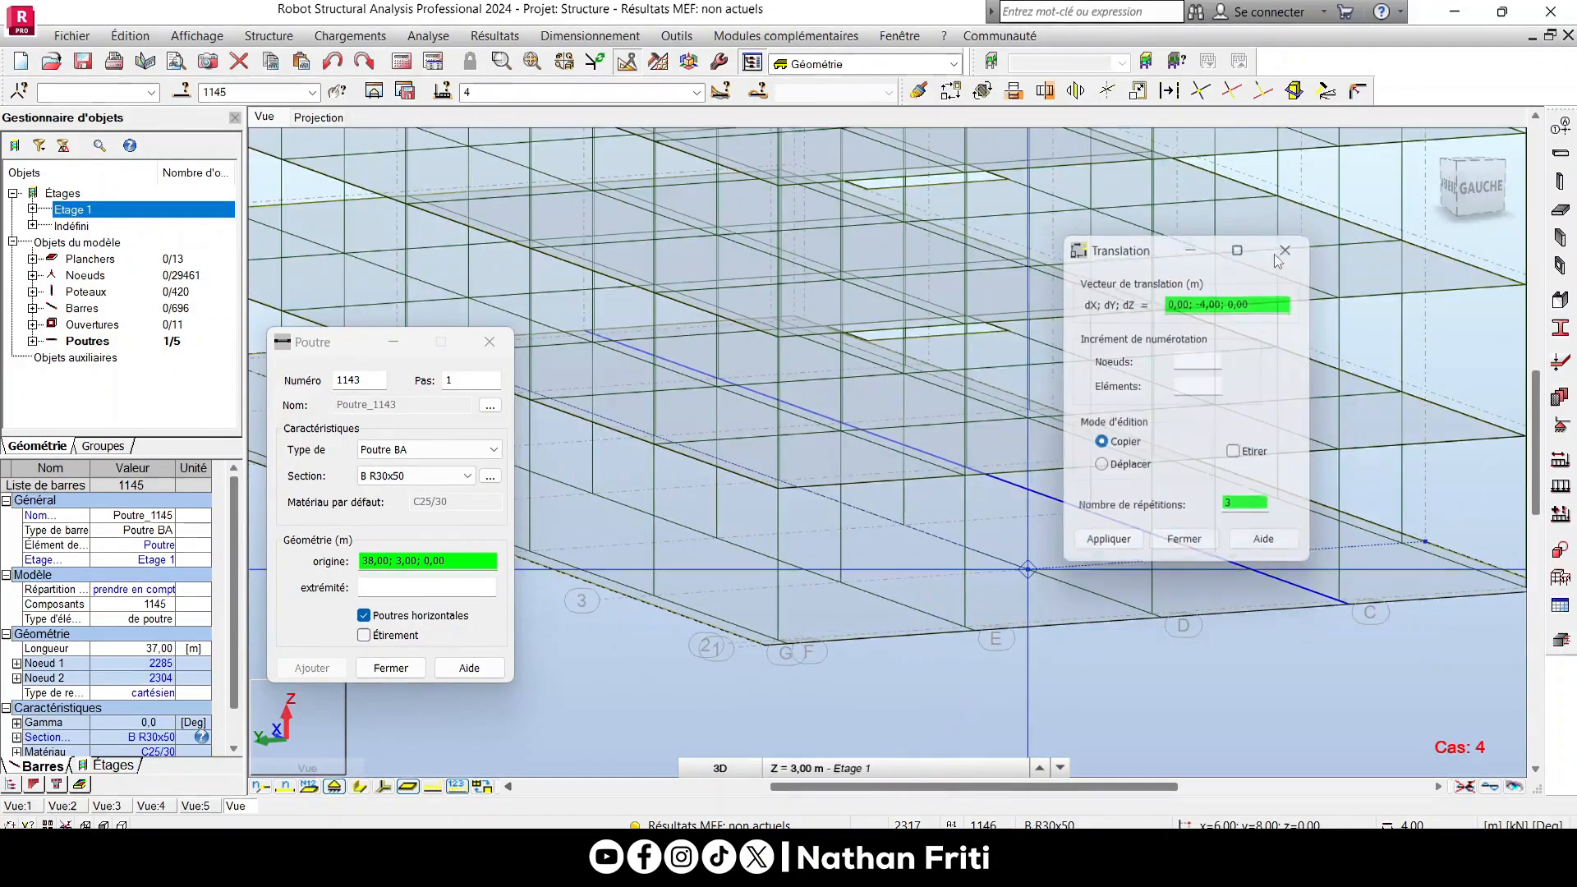
Draw a B R30x50 beam in the base-level plan along axis 2, from axis G to axis A across the raft.
left_click(313, 114)
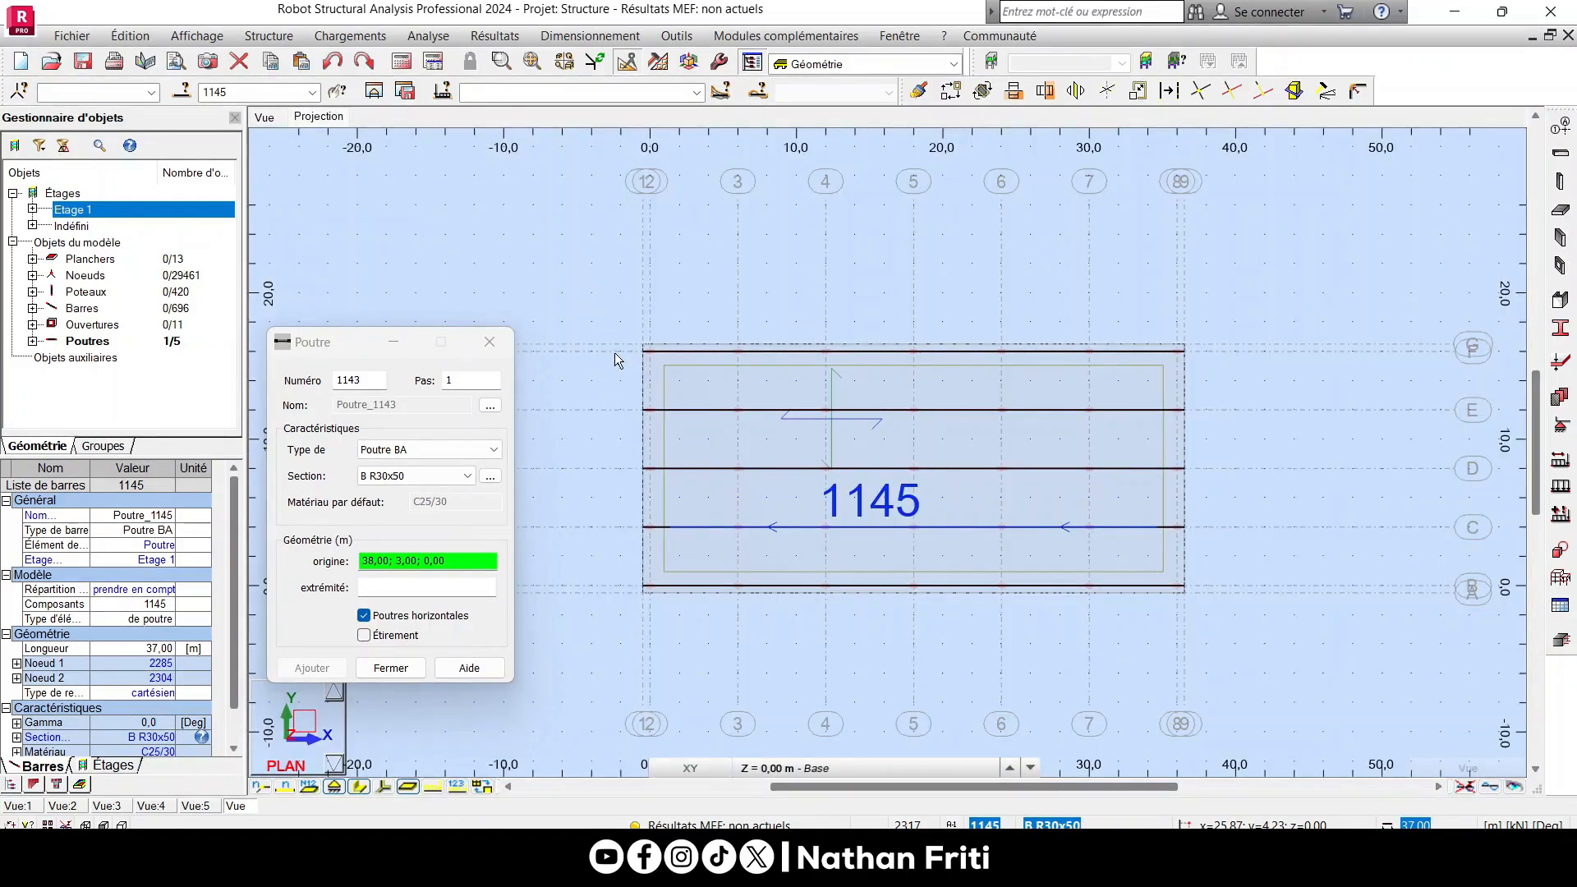
scroll(582, 365, "up", 1)
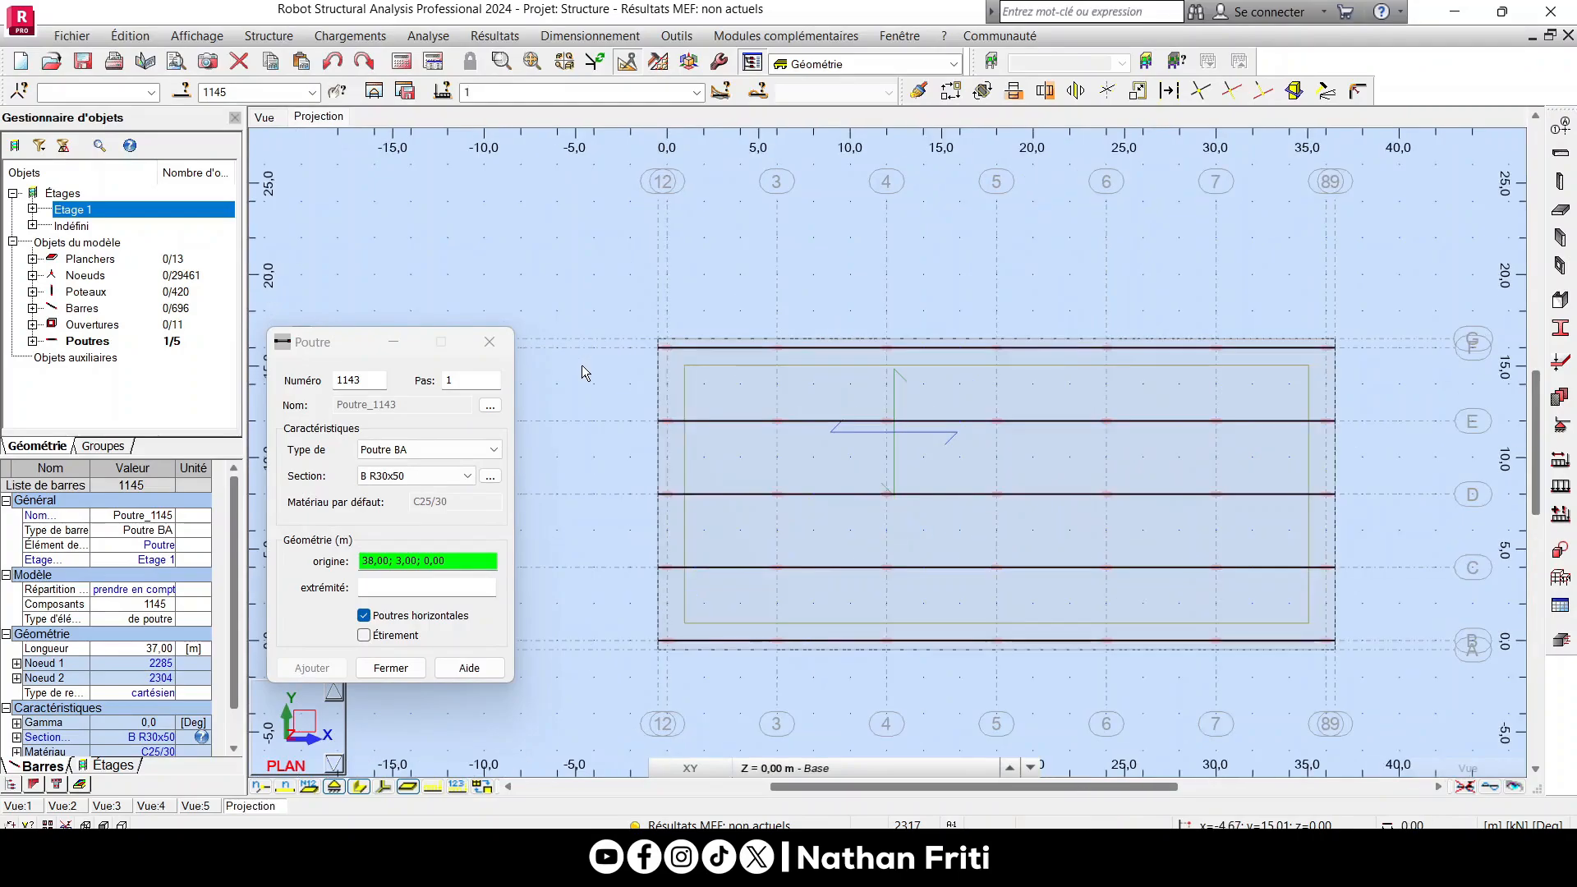
scroll(657, 335, "up", 7)
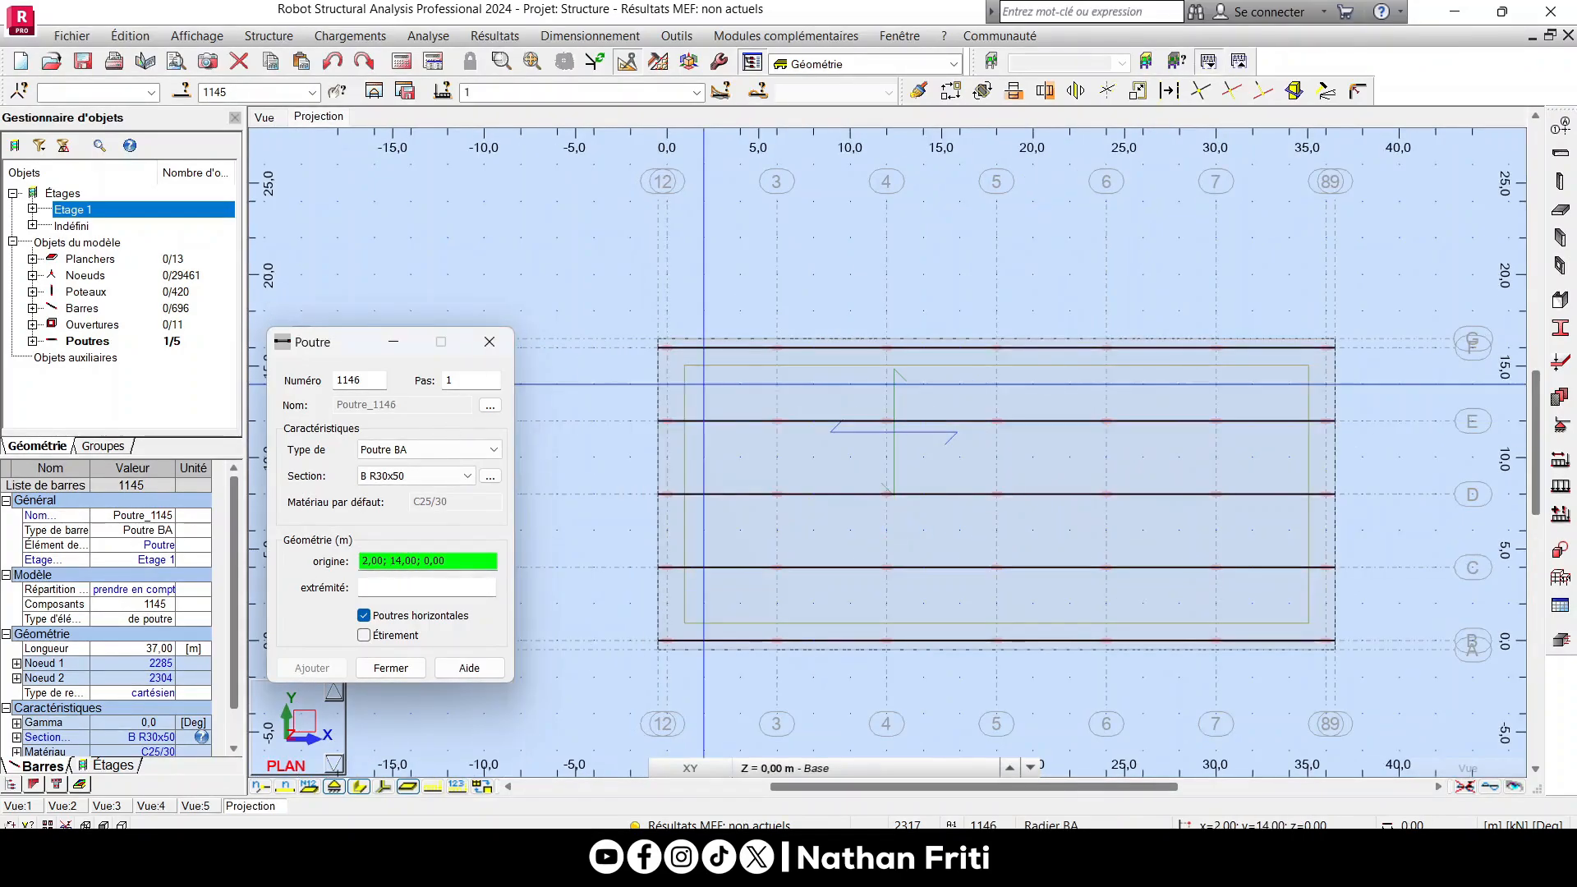
left_click(795, 302)
scroll(817, 504, "down", 8)
scroll(816, 504, "up", 5)
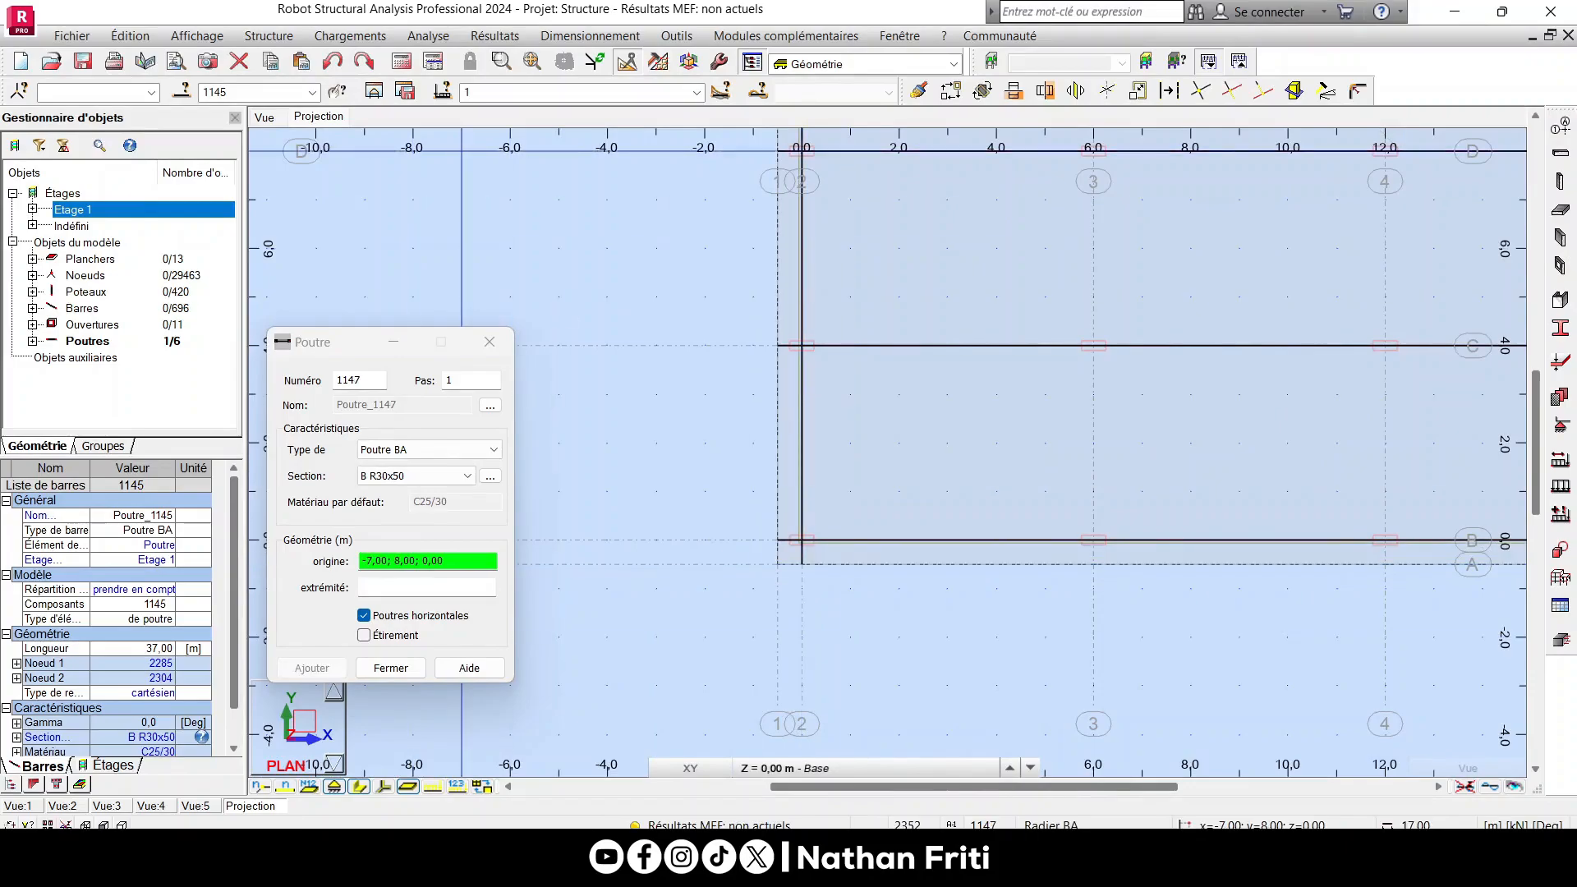
scroll(812, 498, "up", 5)
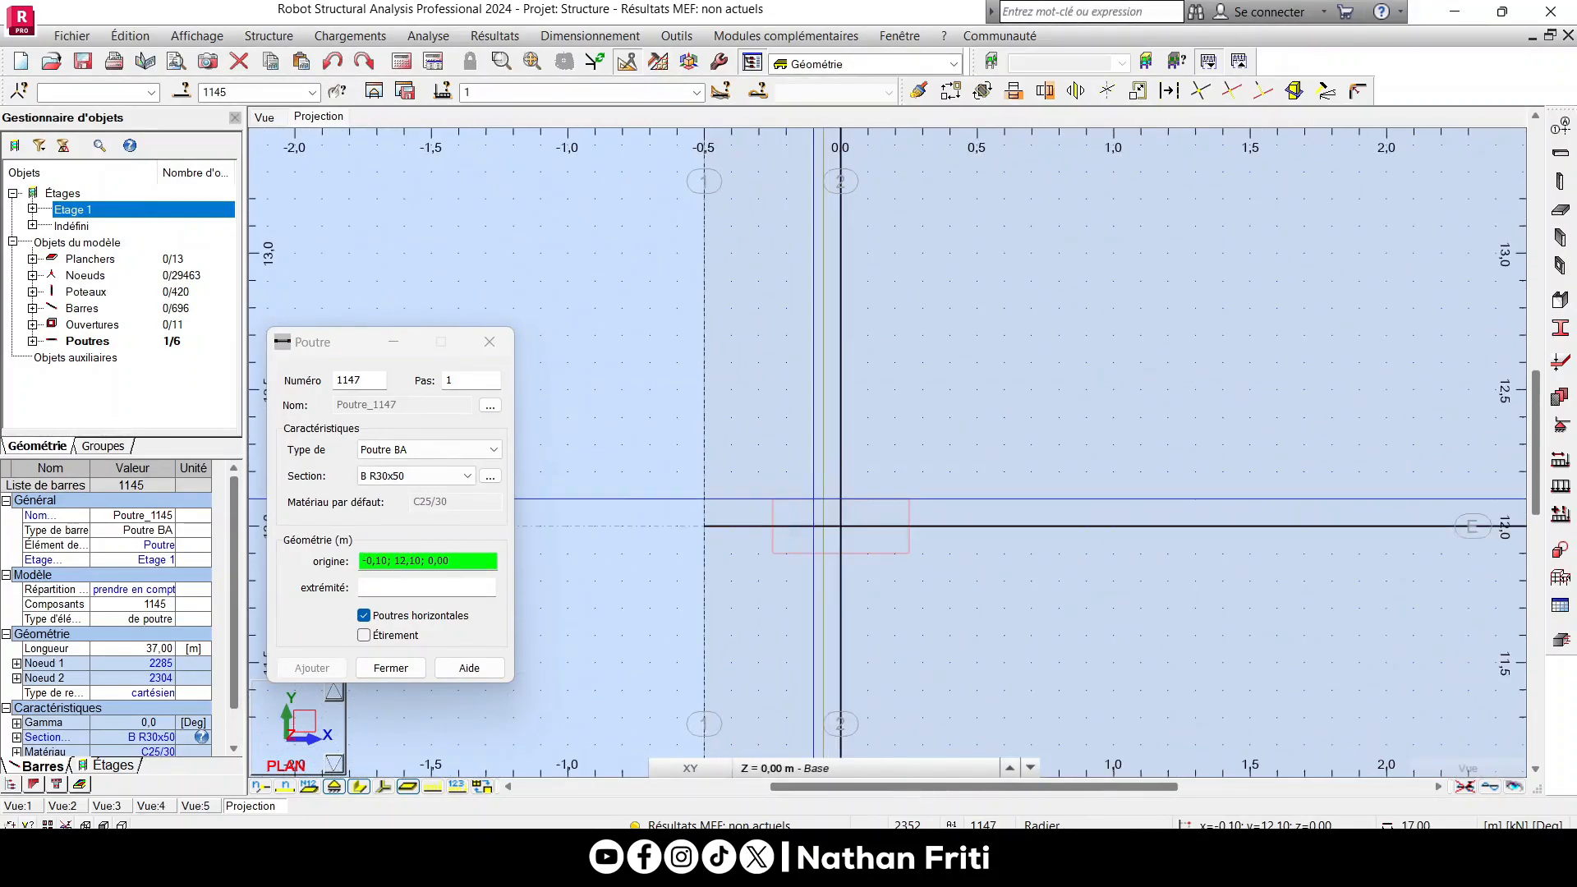
Copy the axis 2 beam in the 3D view by a translation of 6; 0; 0 m with 6 repetitions, and end the copy and beam placement.
left_click(262, 121)
scroll(1167, 616, "down", 2)
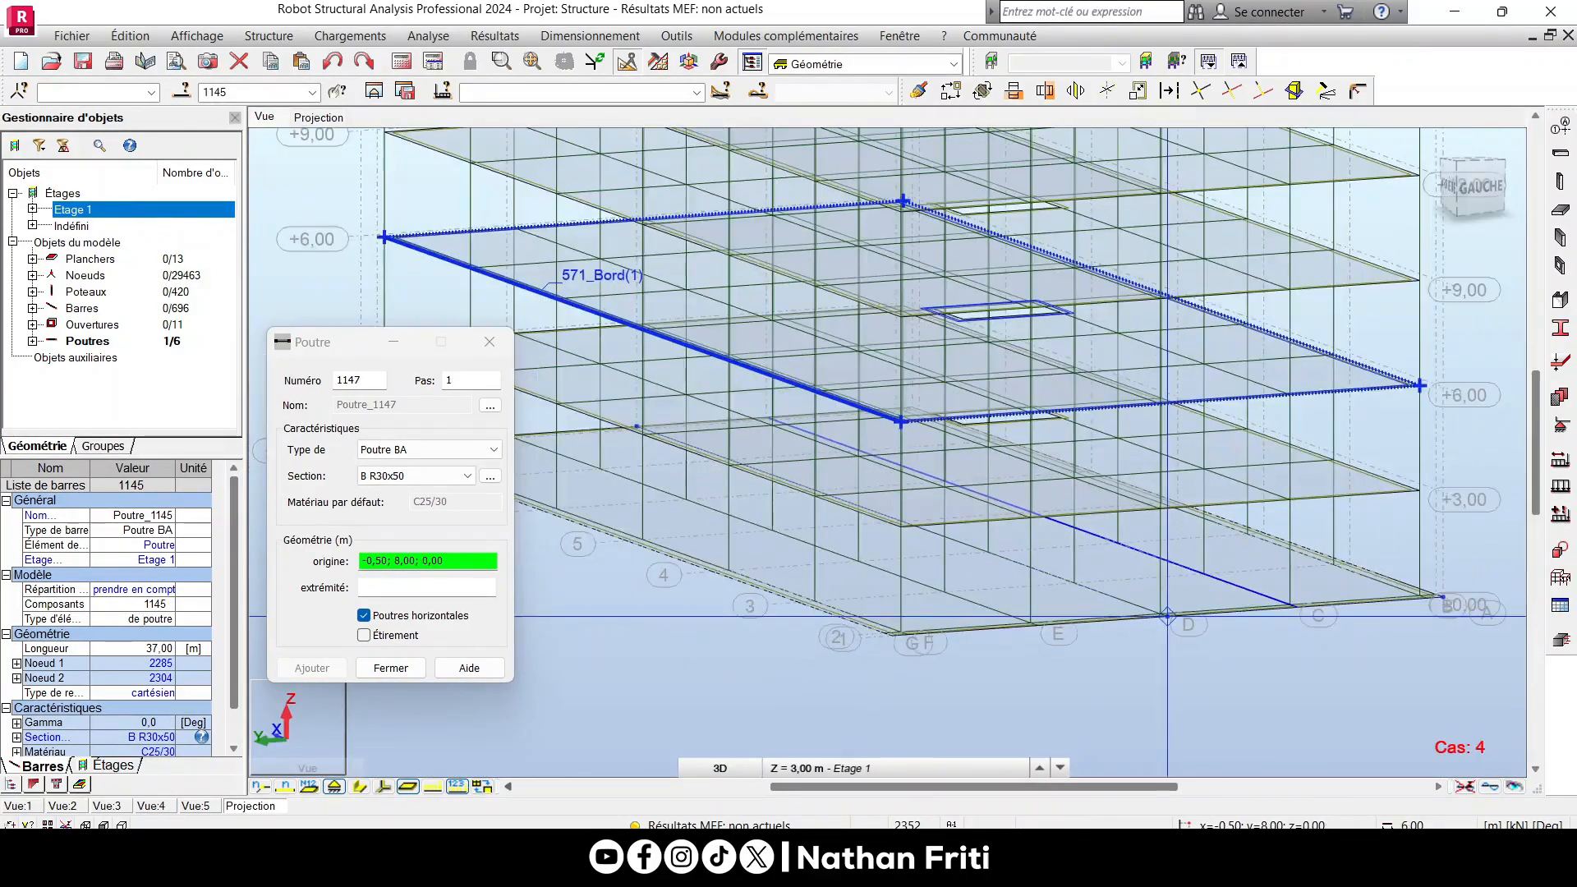
scroll(1167, 616, "up", 4)
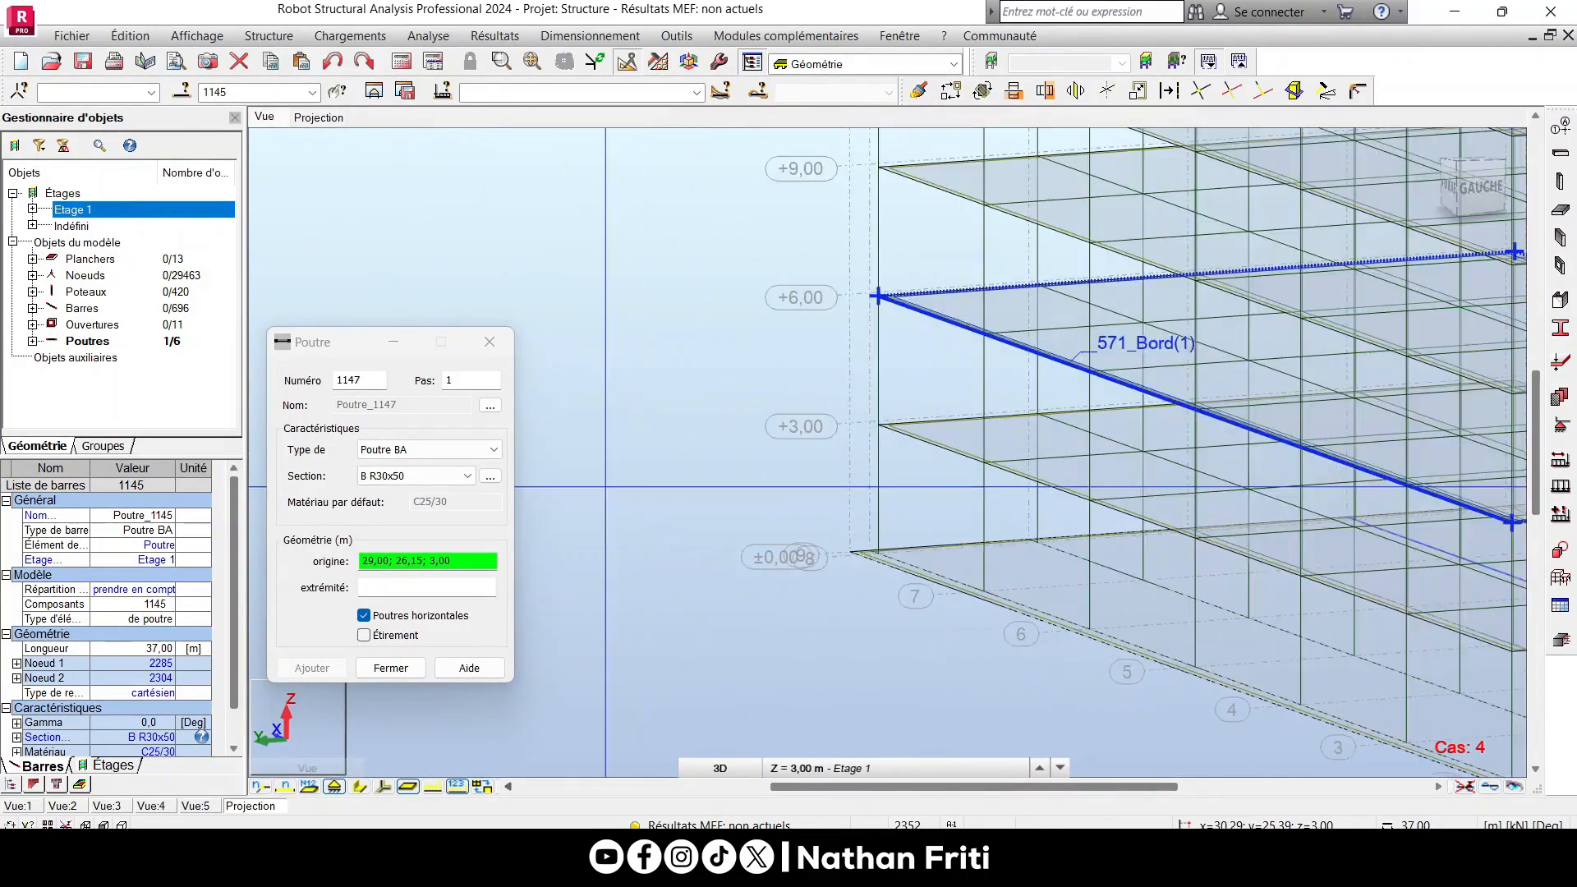
scroll(821, 542, "up", 4)
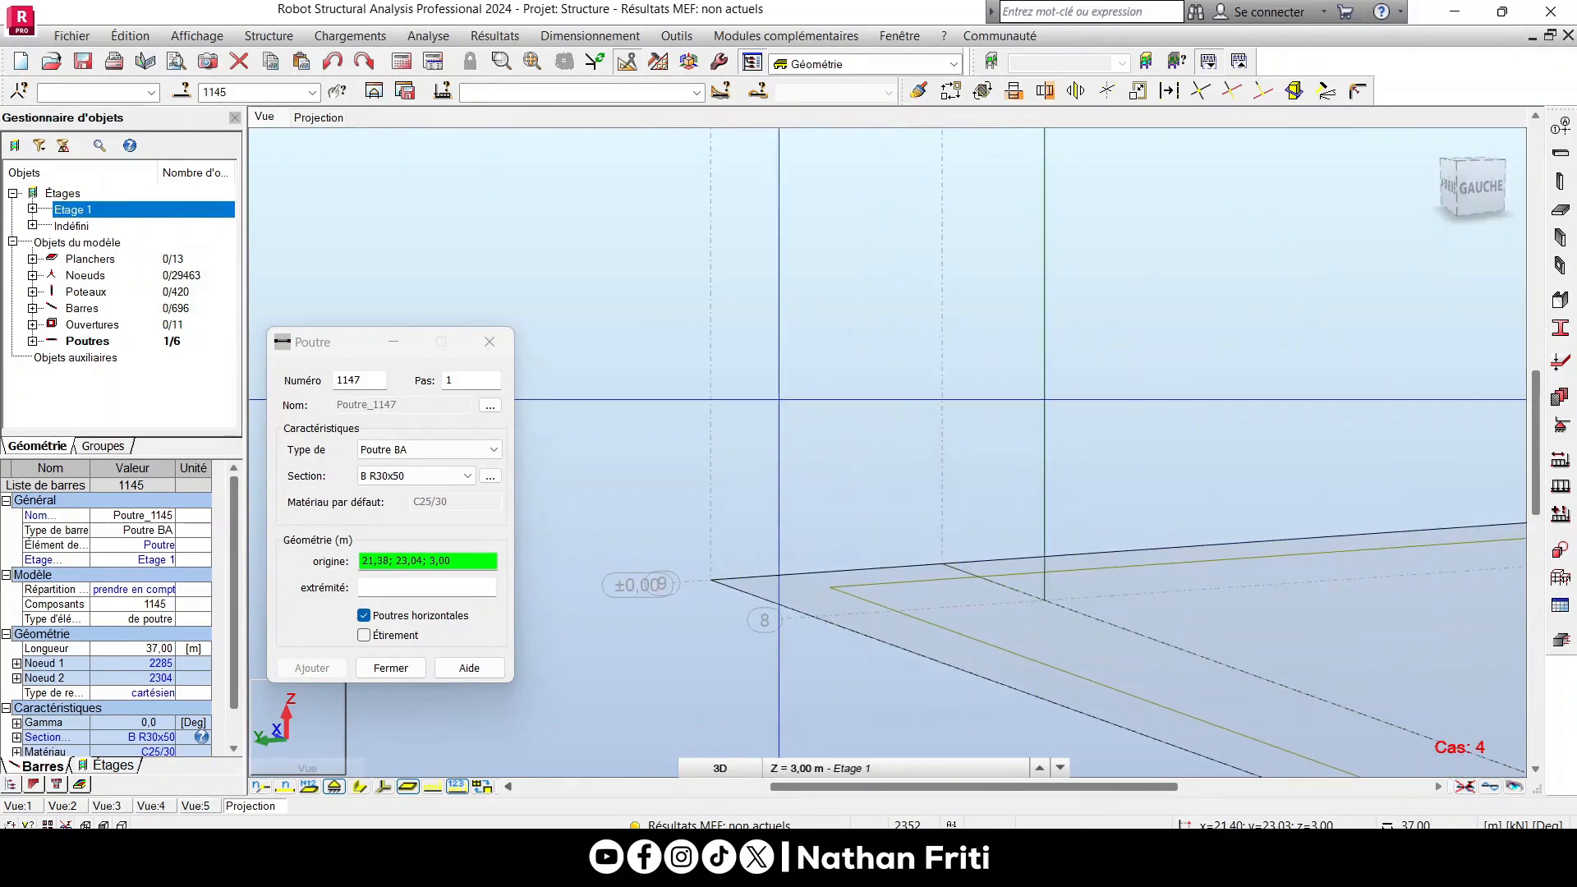
scroll(782, 400, "down", 4)
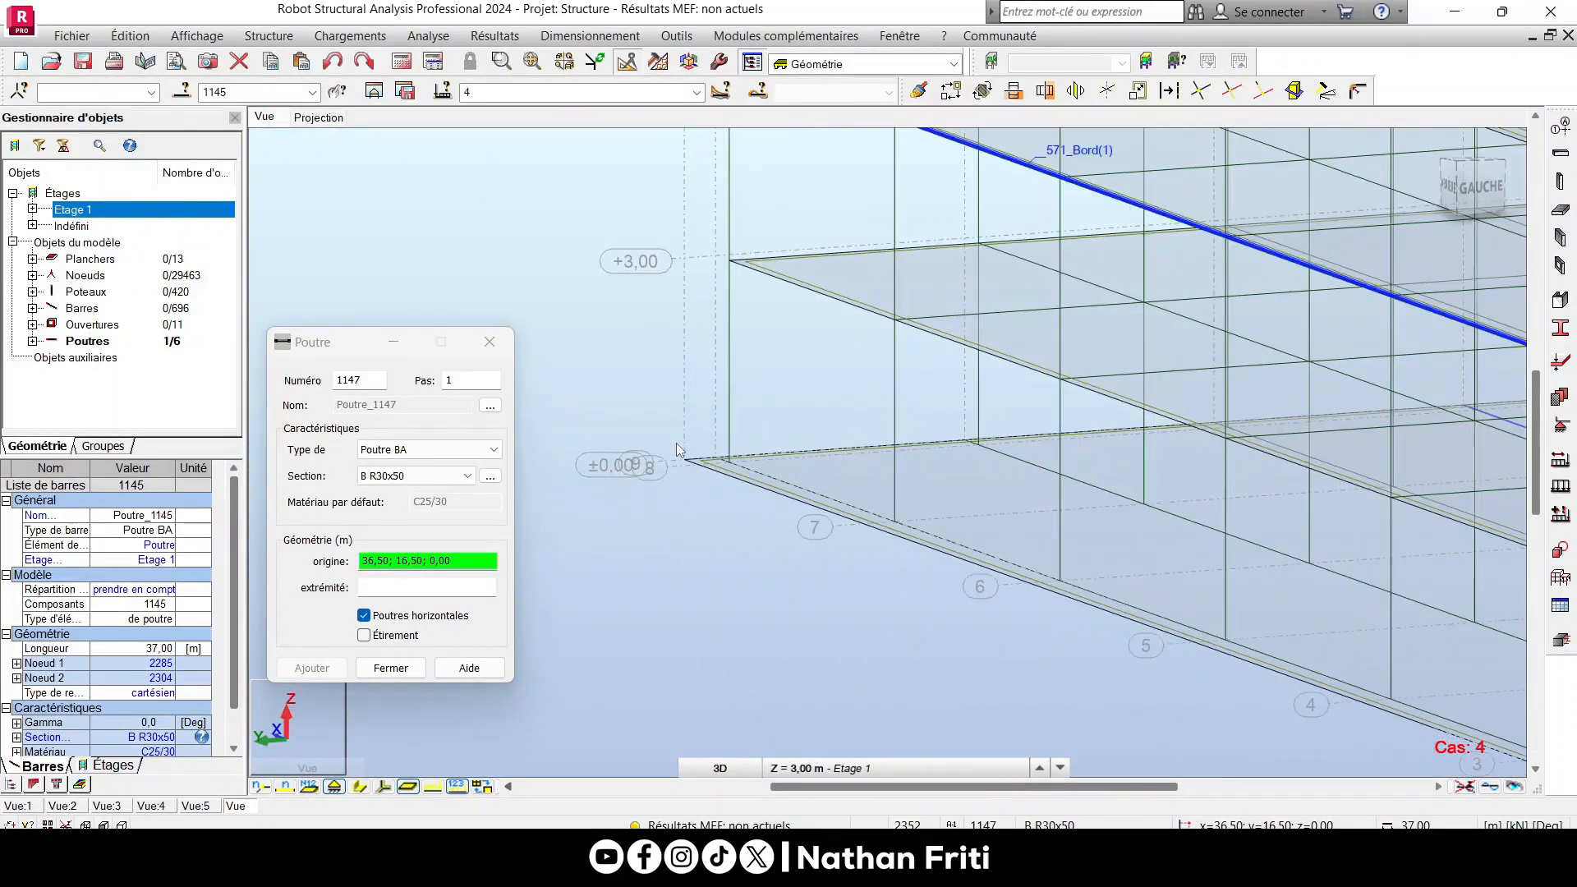
scroll(677, 443, "down", 2)
scroll(760, 518, "up", 6)
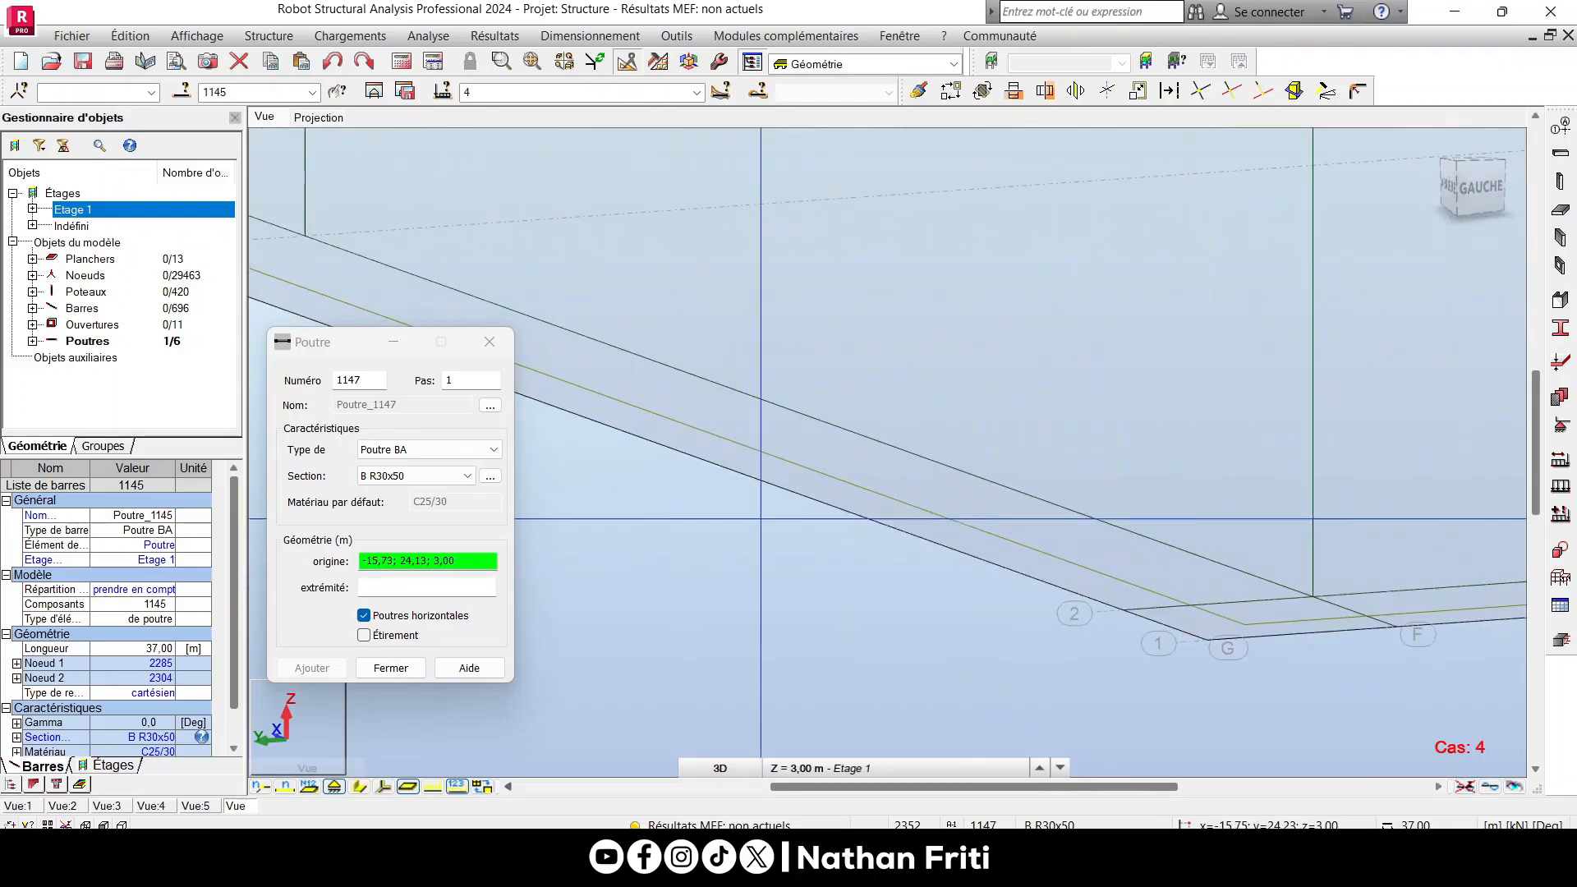
right_click(708, 556)
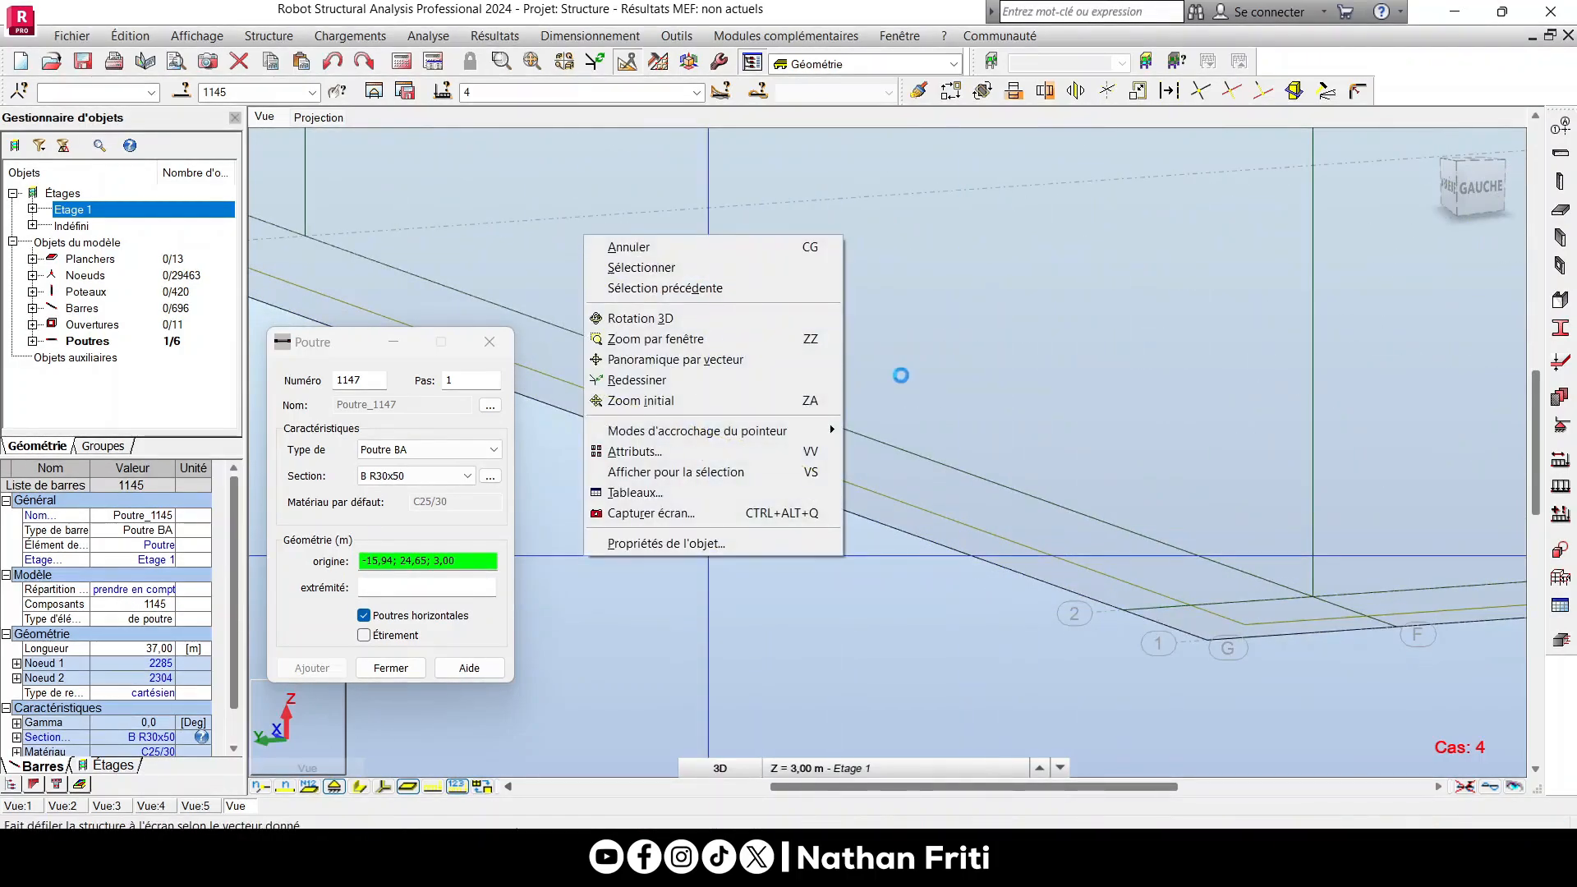
left_click(665, 287)
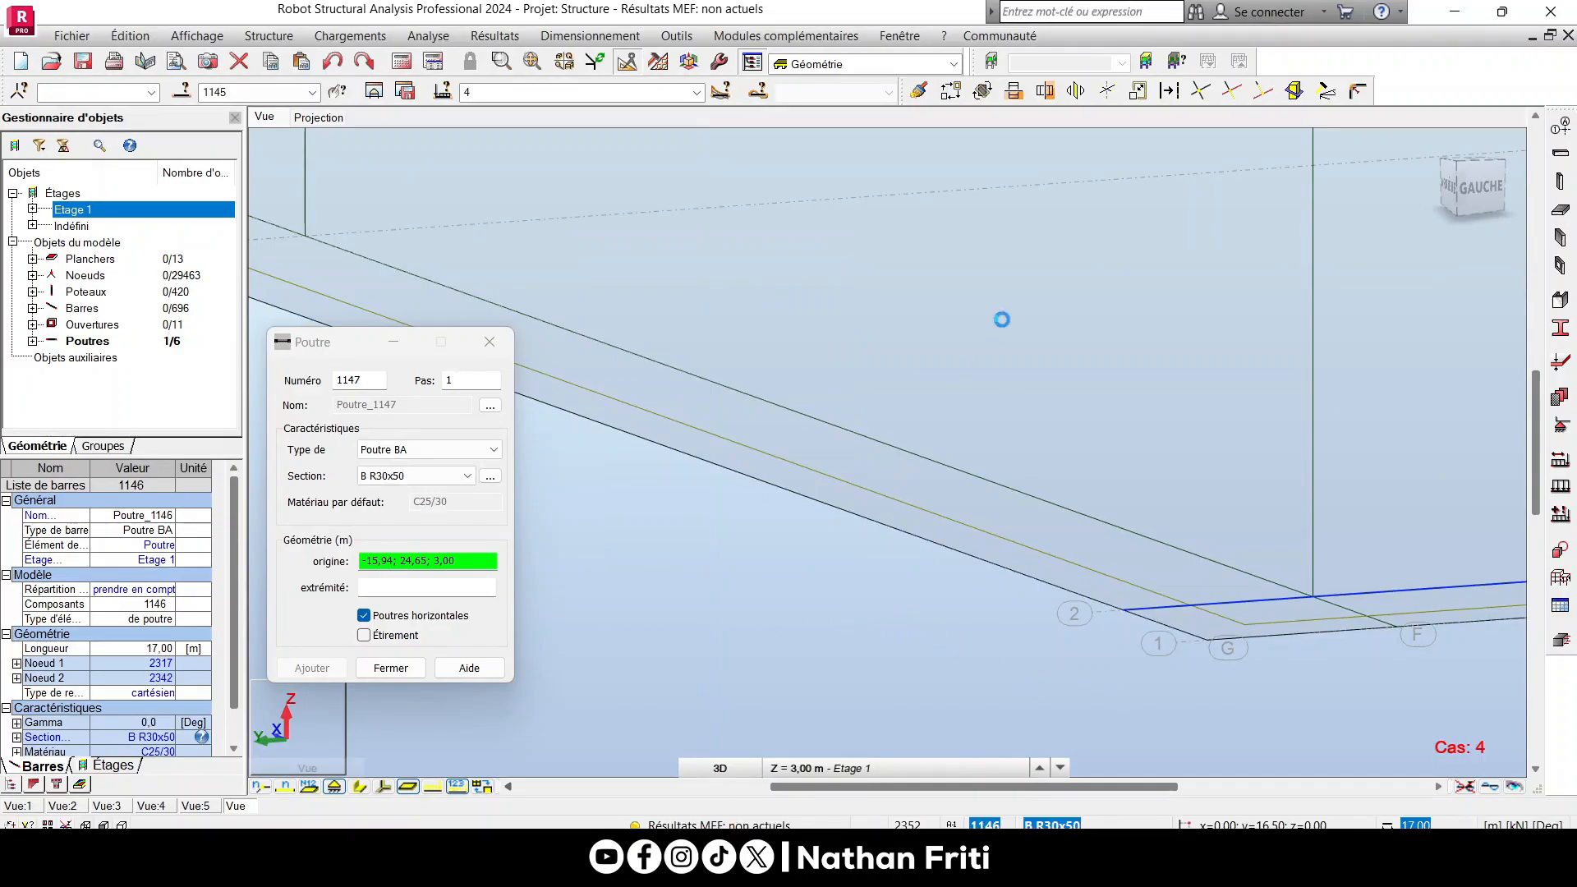
left_click(950, 91)
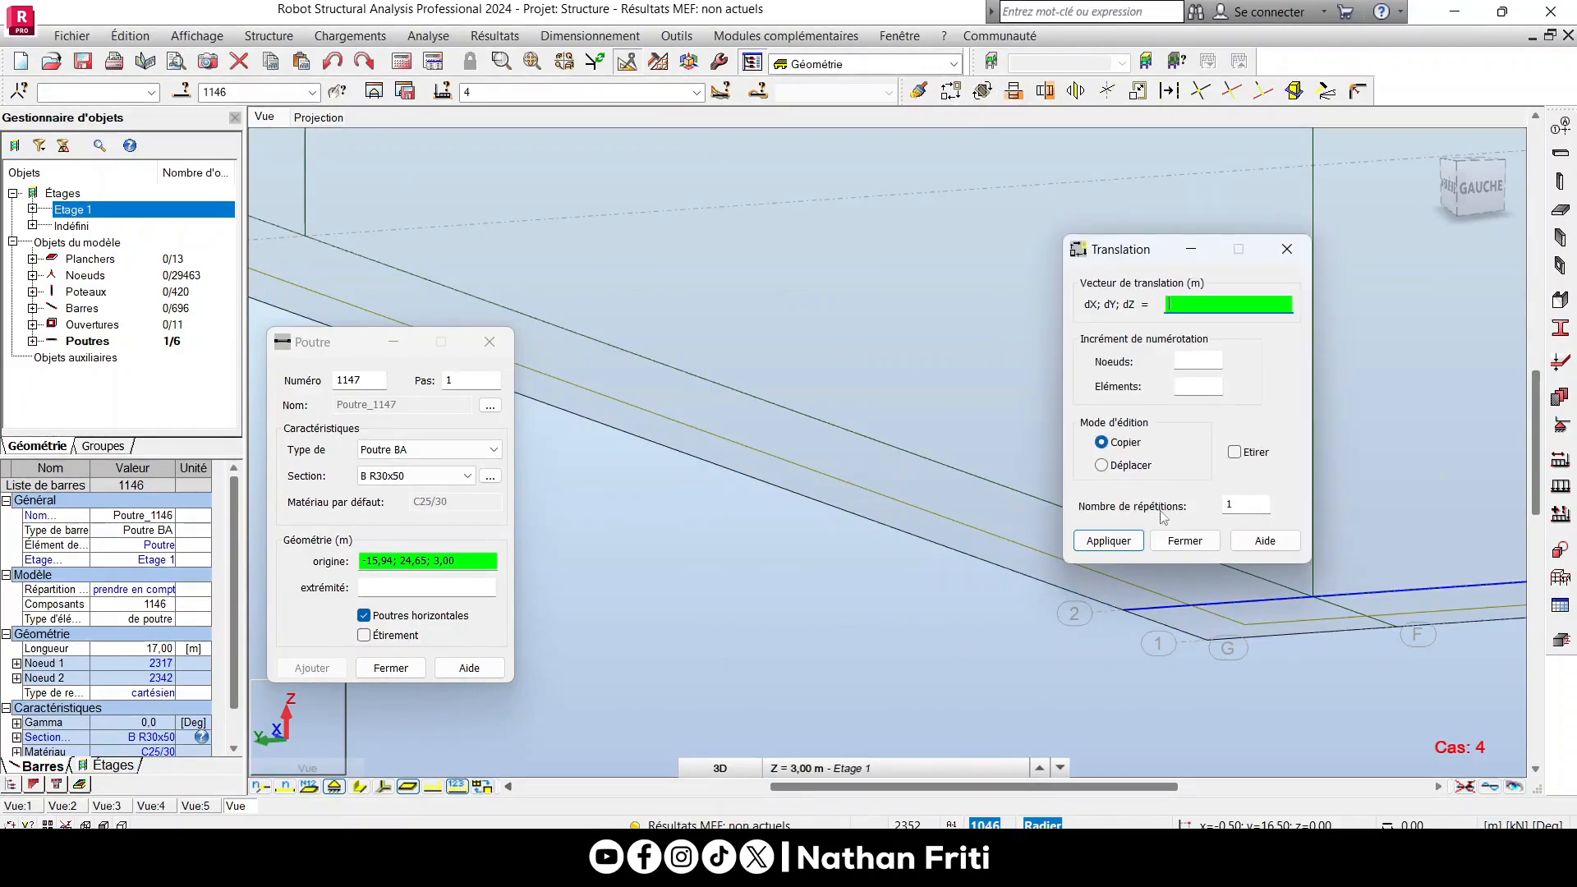
scroll(1175, 699, "down", 5)
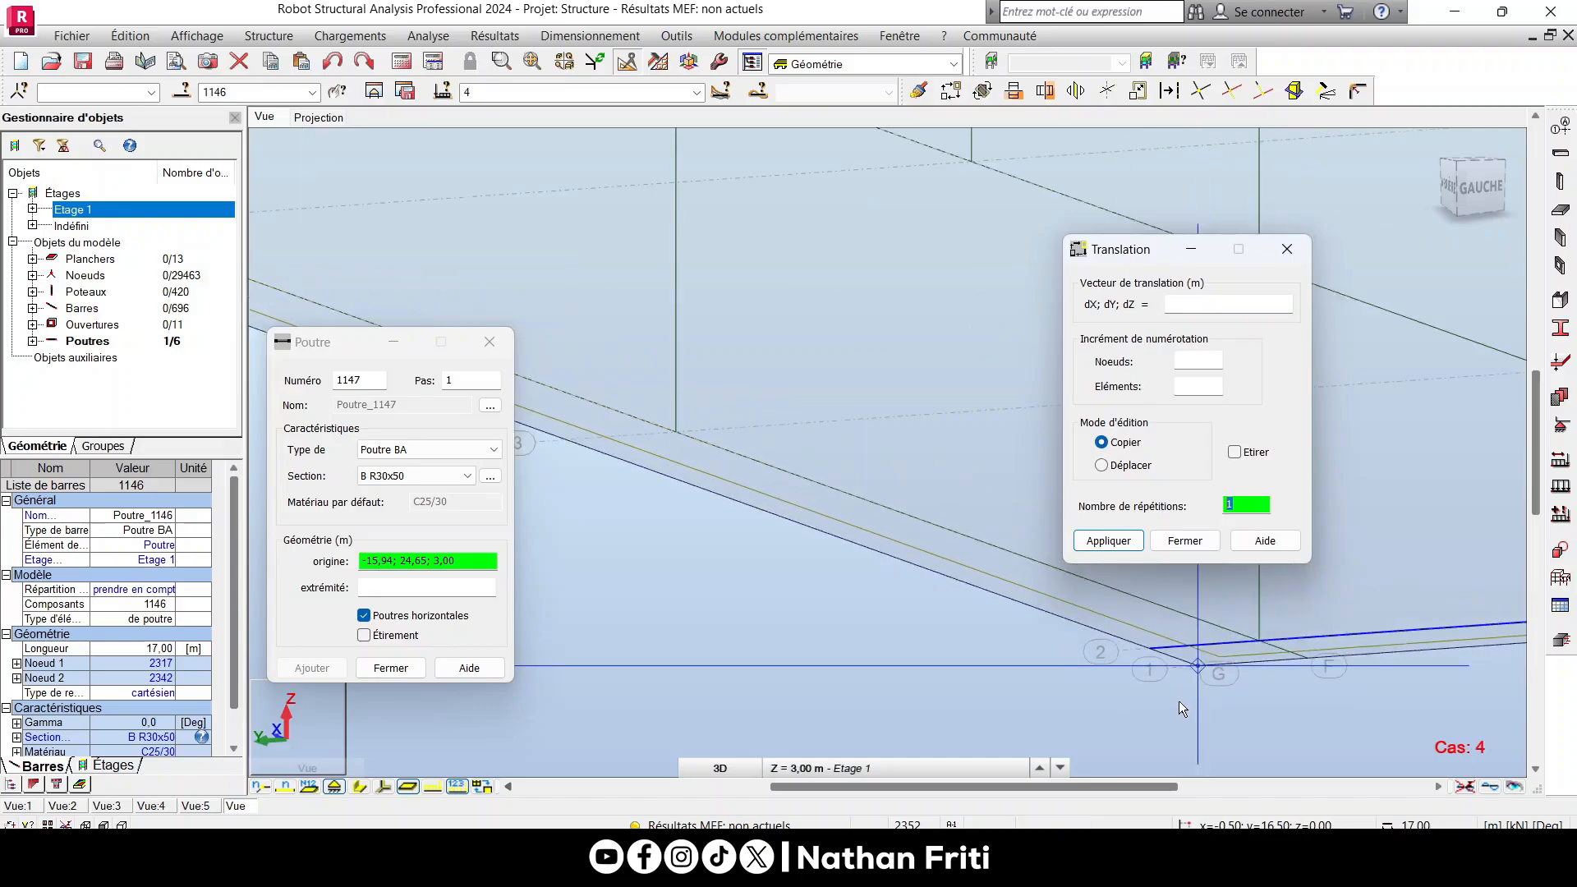
scroll(1052, 703, "up", 3)
scroll(1140, 683, "up", 4)
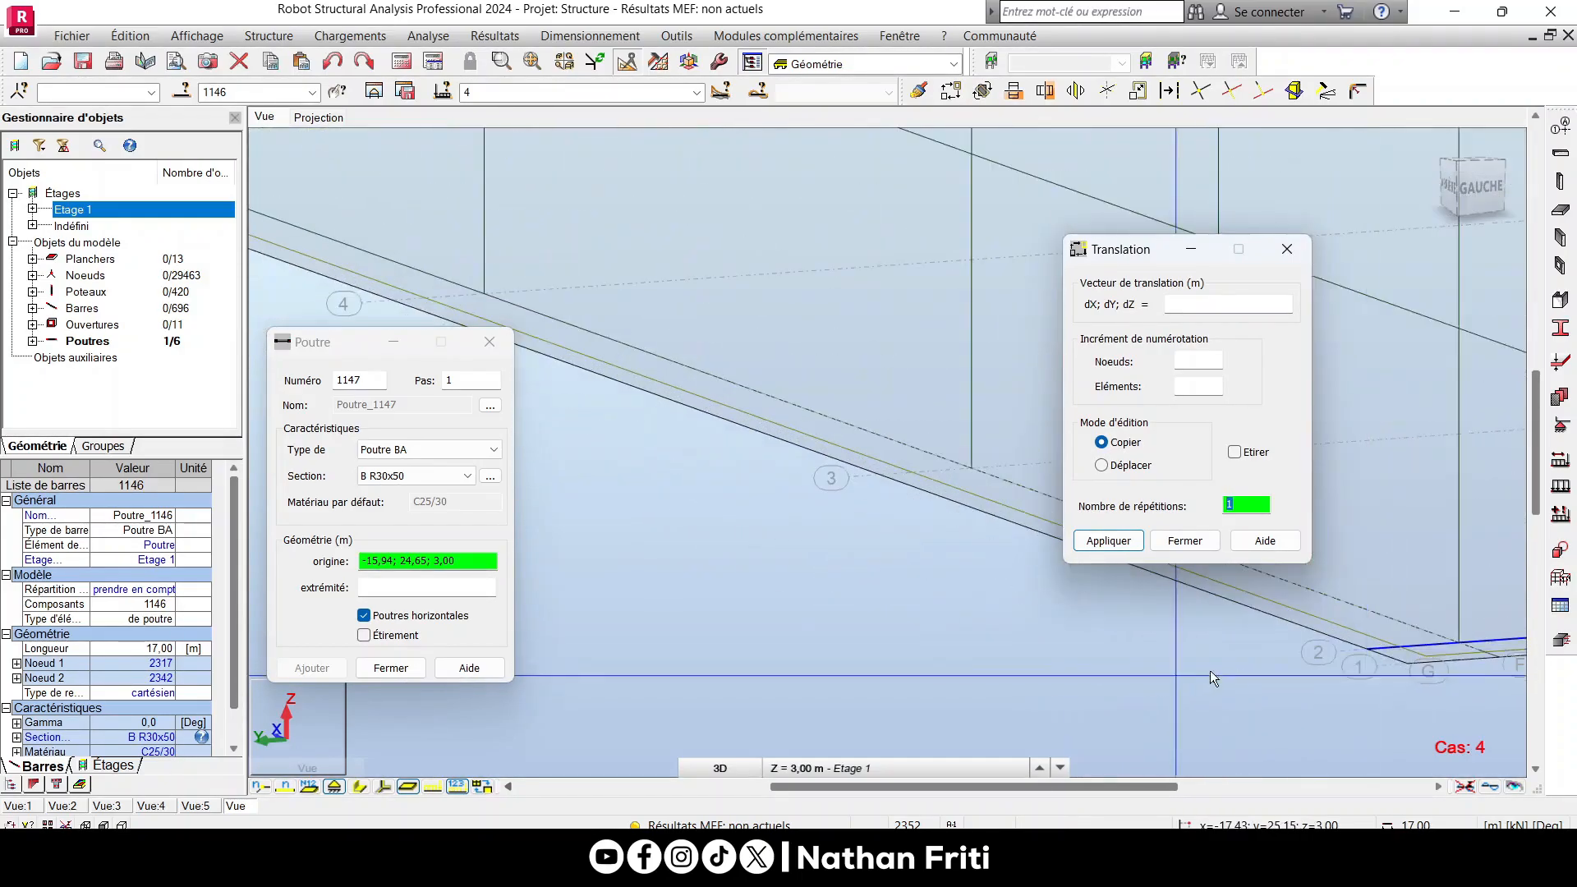
scroll(994, 570, "down", 4)
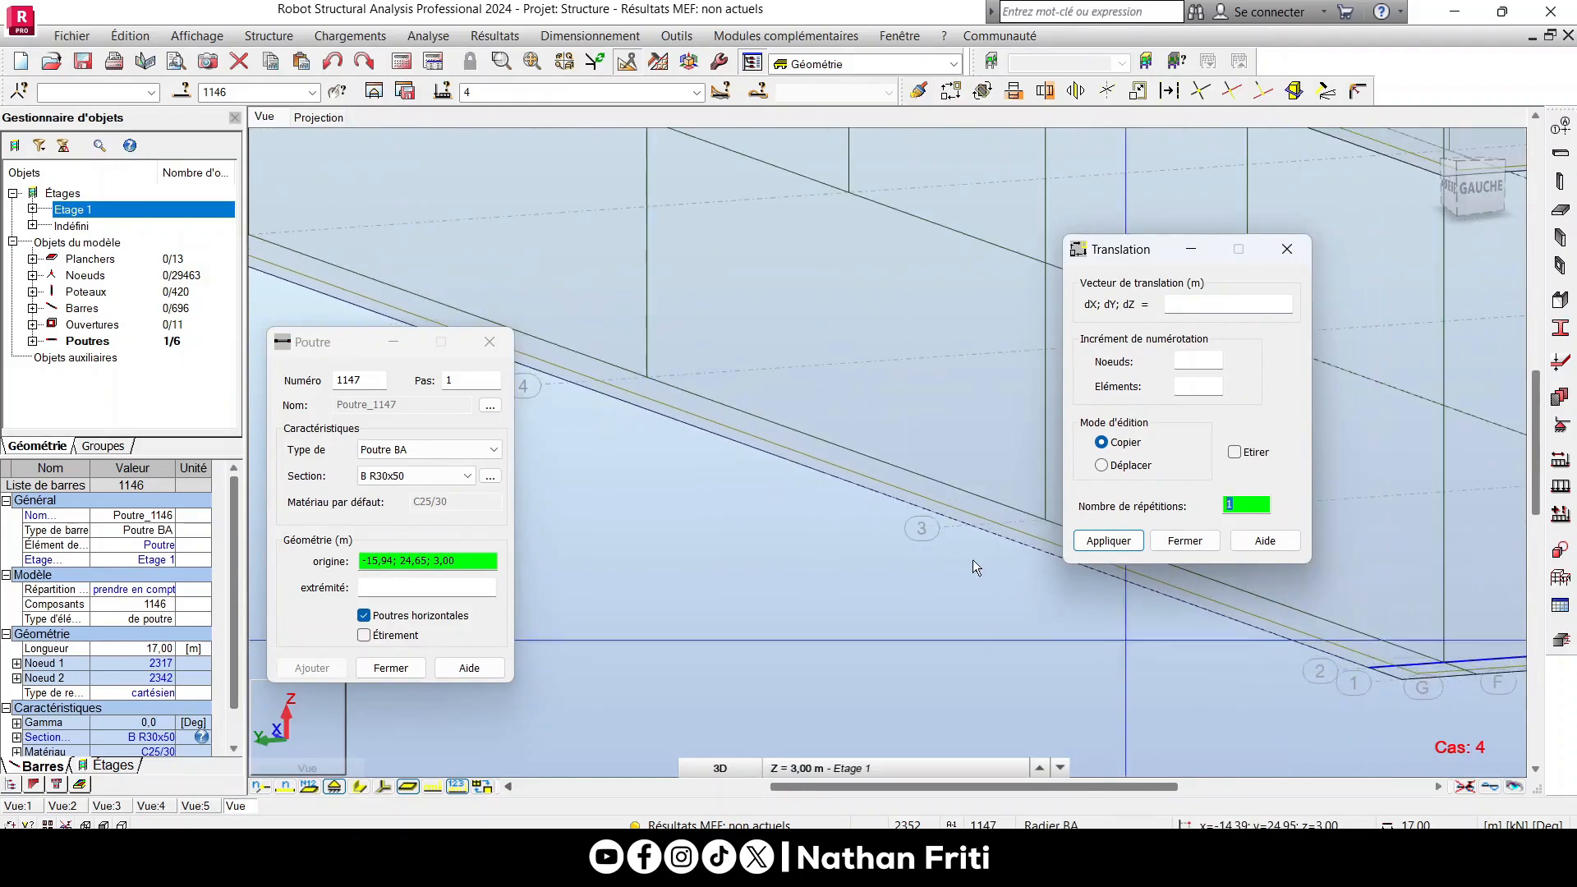
scroll(631, 465, "down", 3)
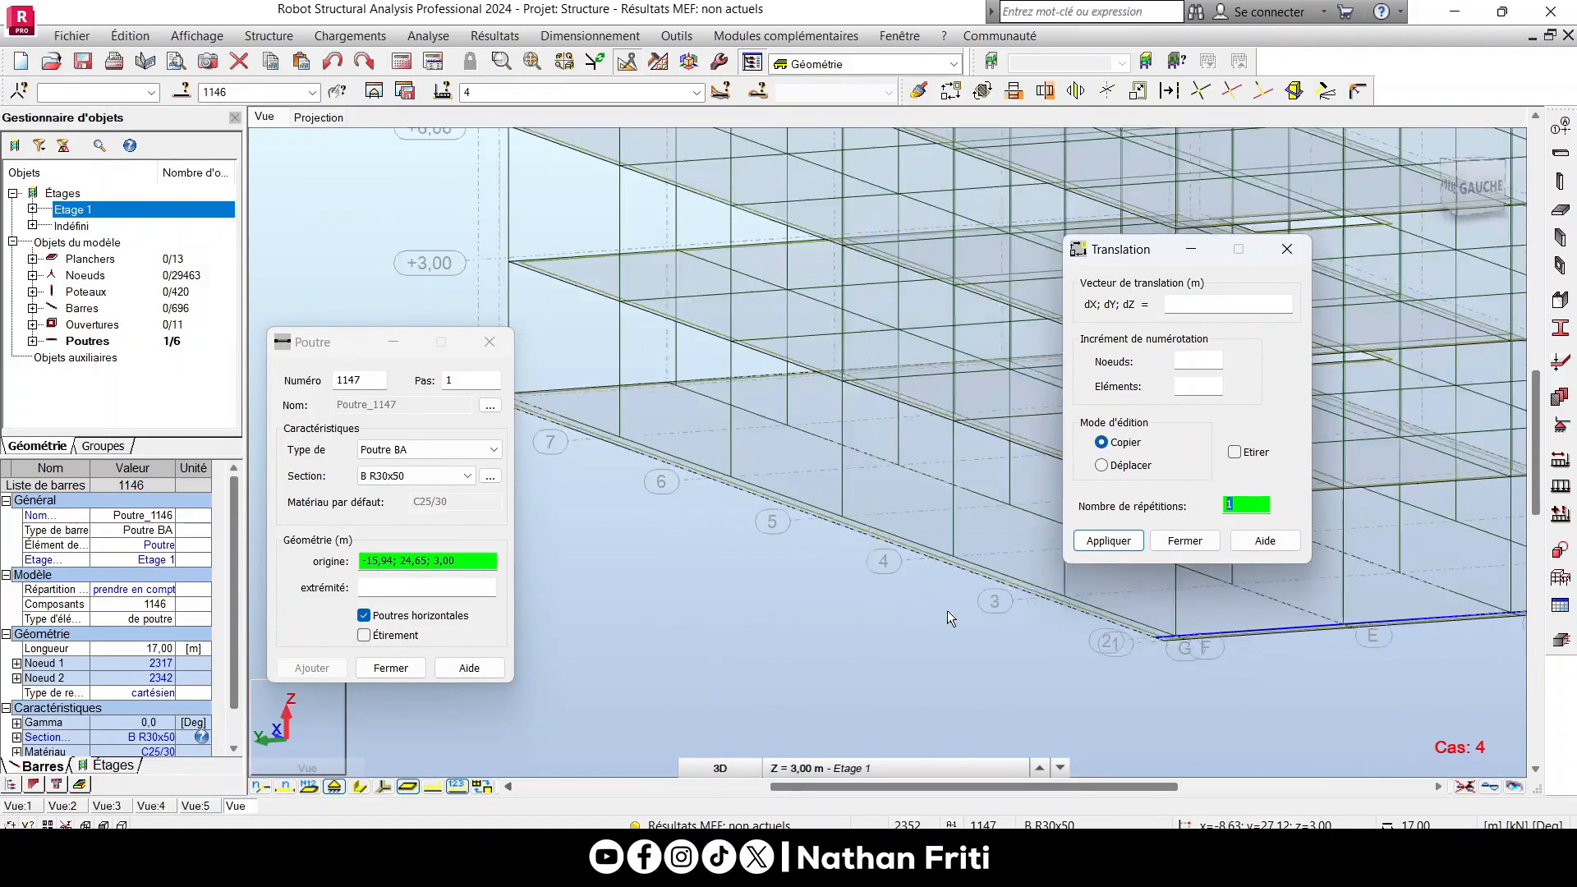
scroll(569, 490, "up", 3)
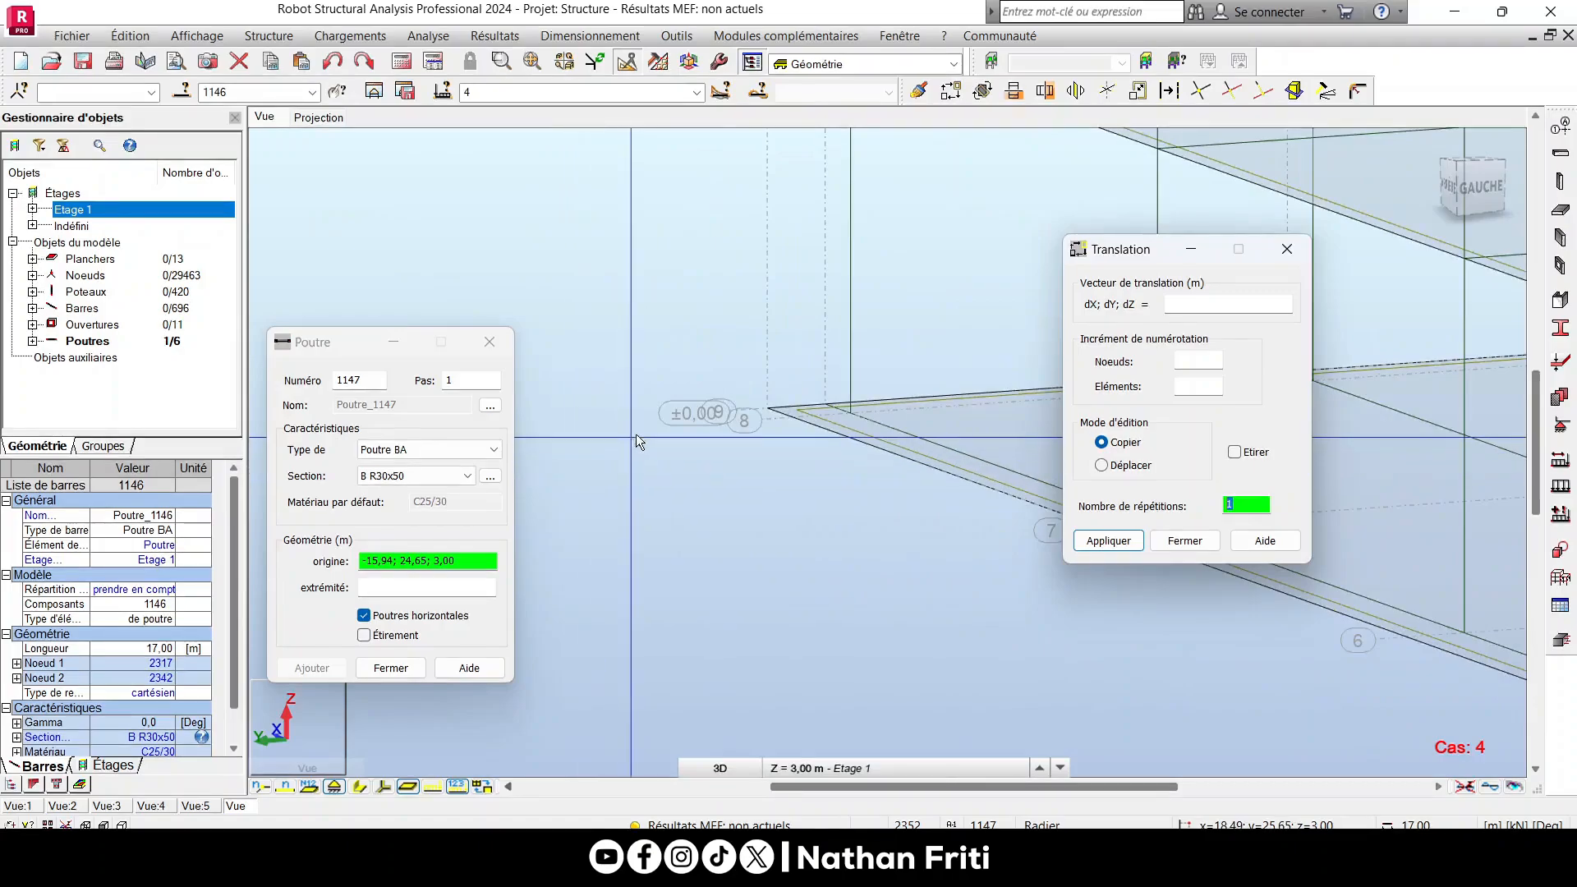
scroll(649, 429, "down", 3)
scroll(678, 470, "up", 6)
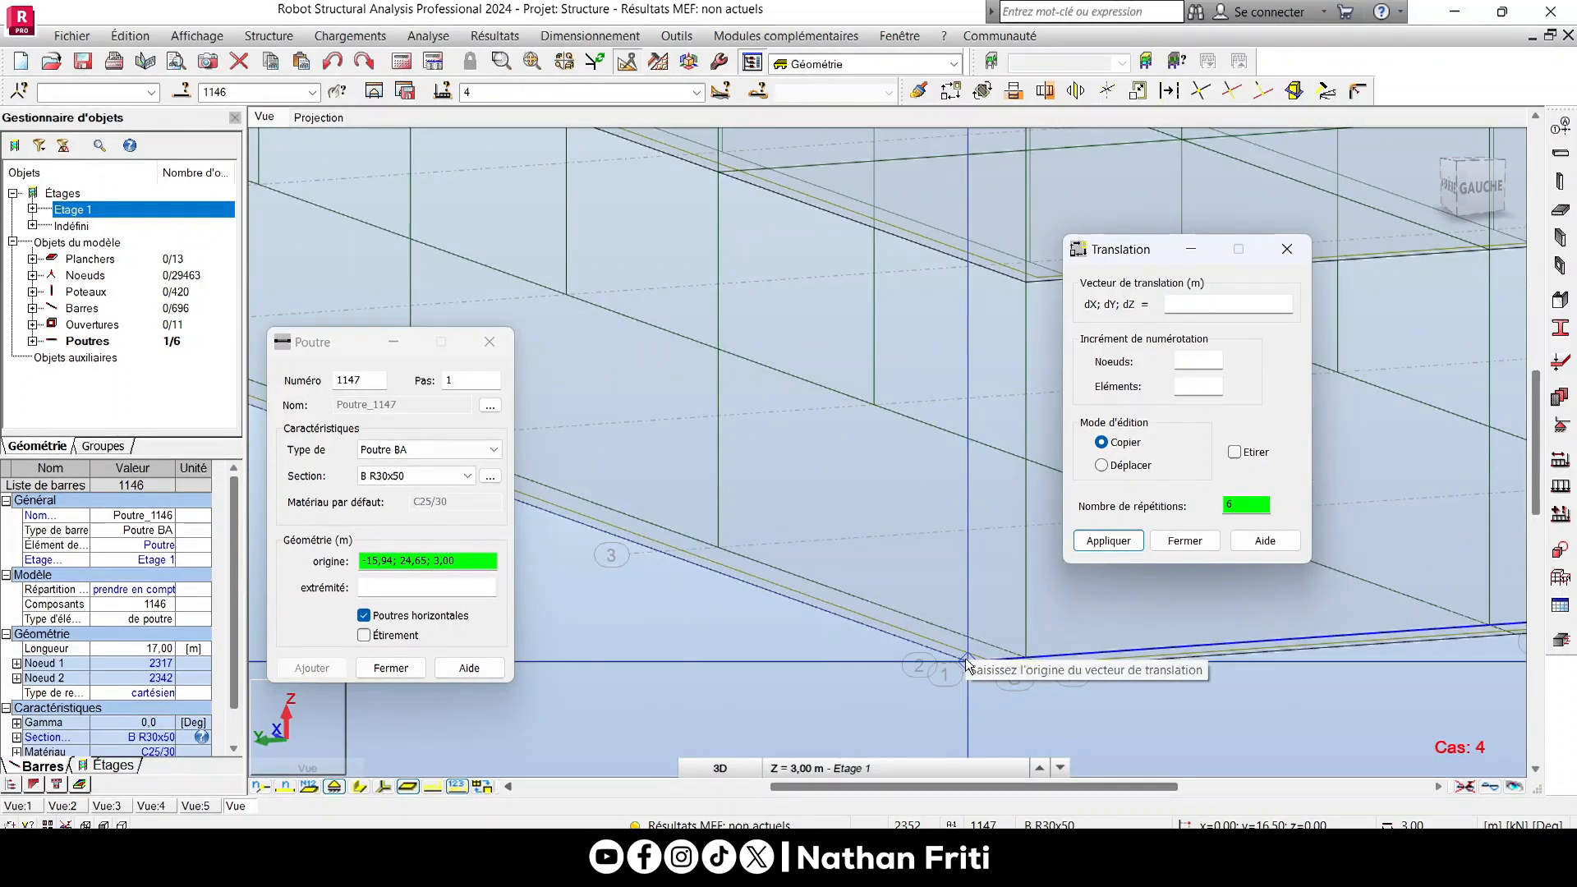
left_click(964, 667)
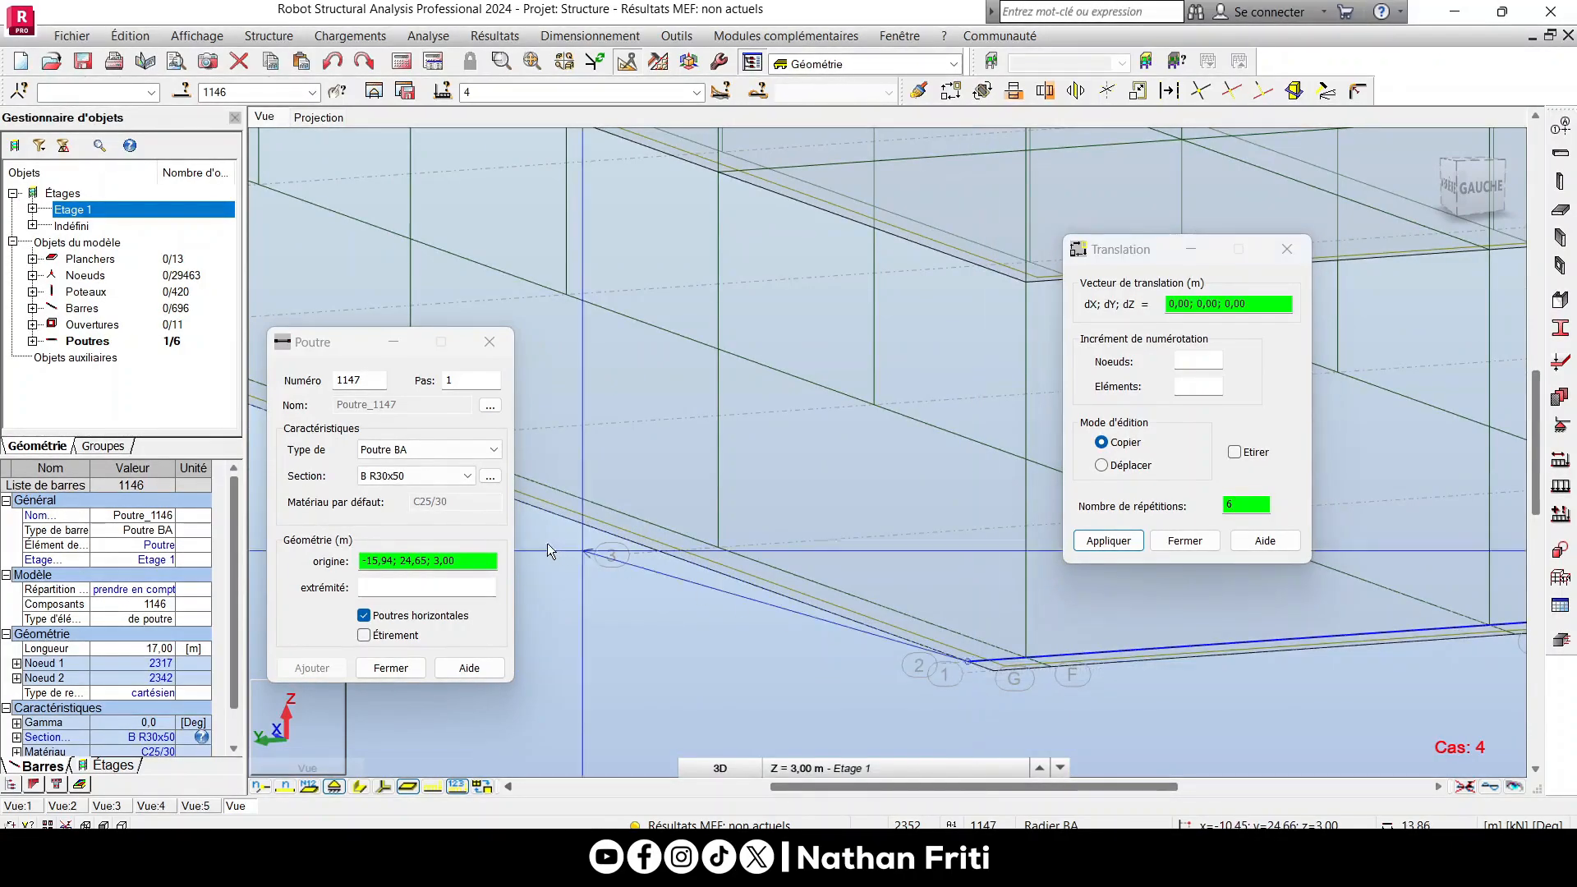
left_click(653, 554)
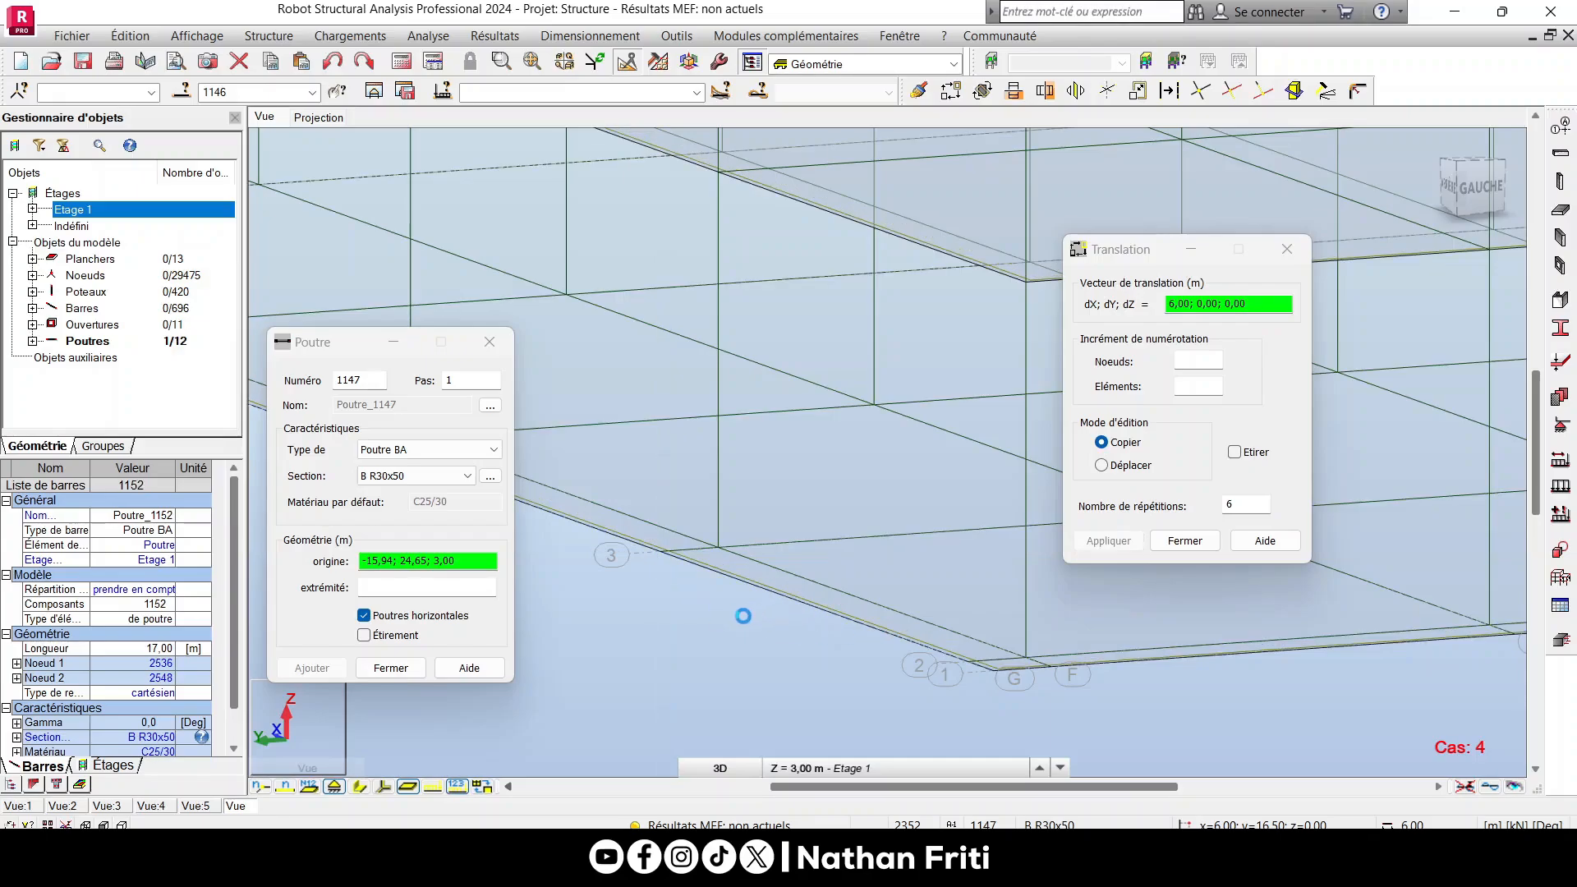
scroll(743, 616, "down", 8)
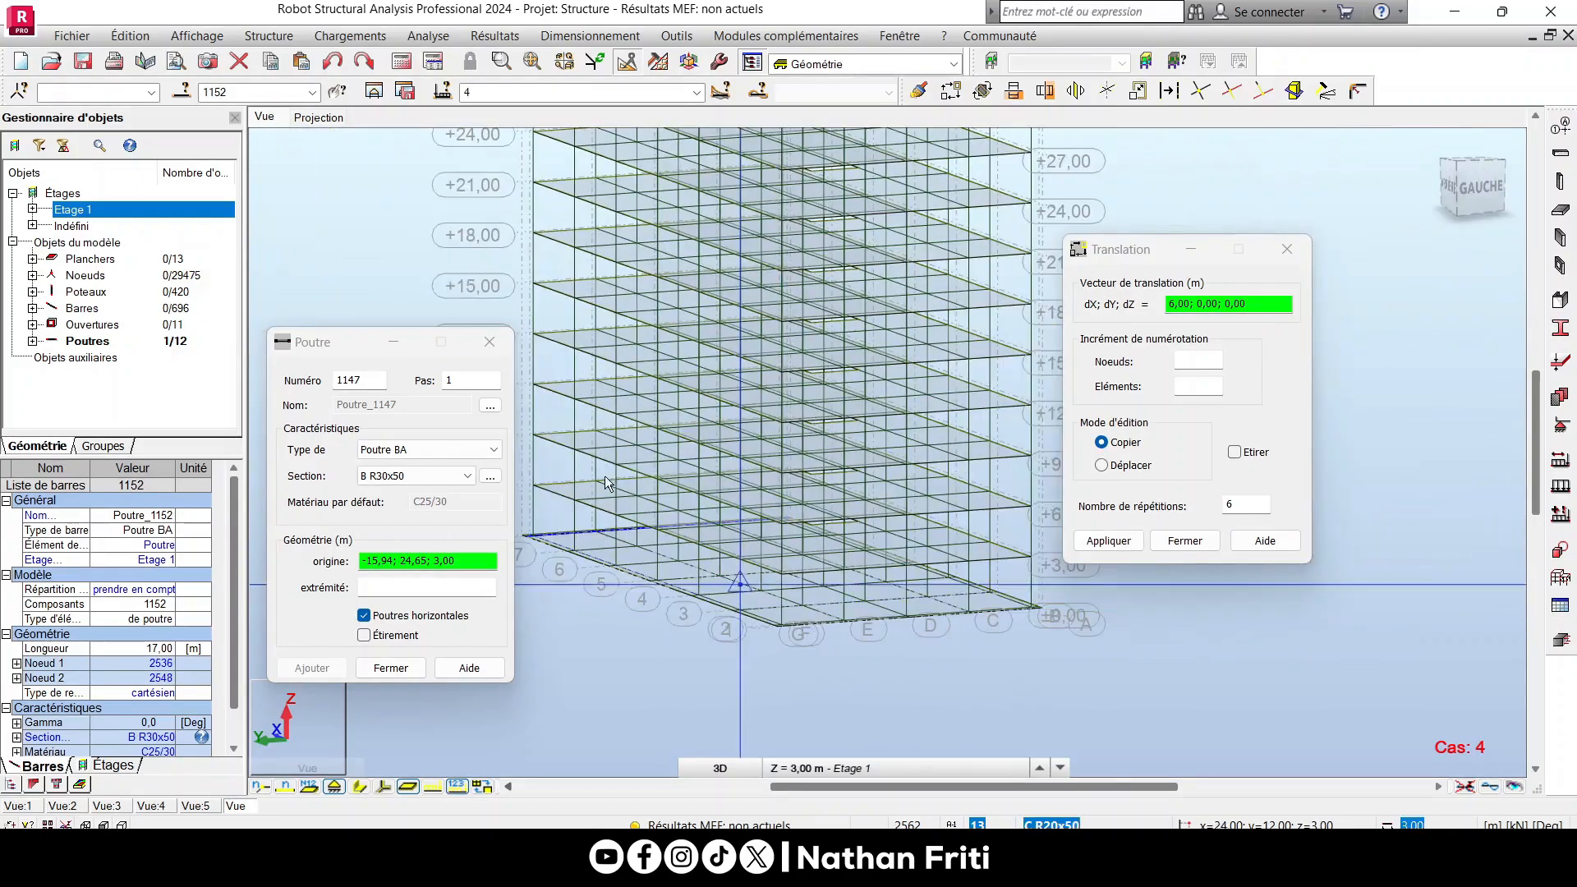
left_click(490, 342)
left_click(1287, 249)
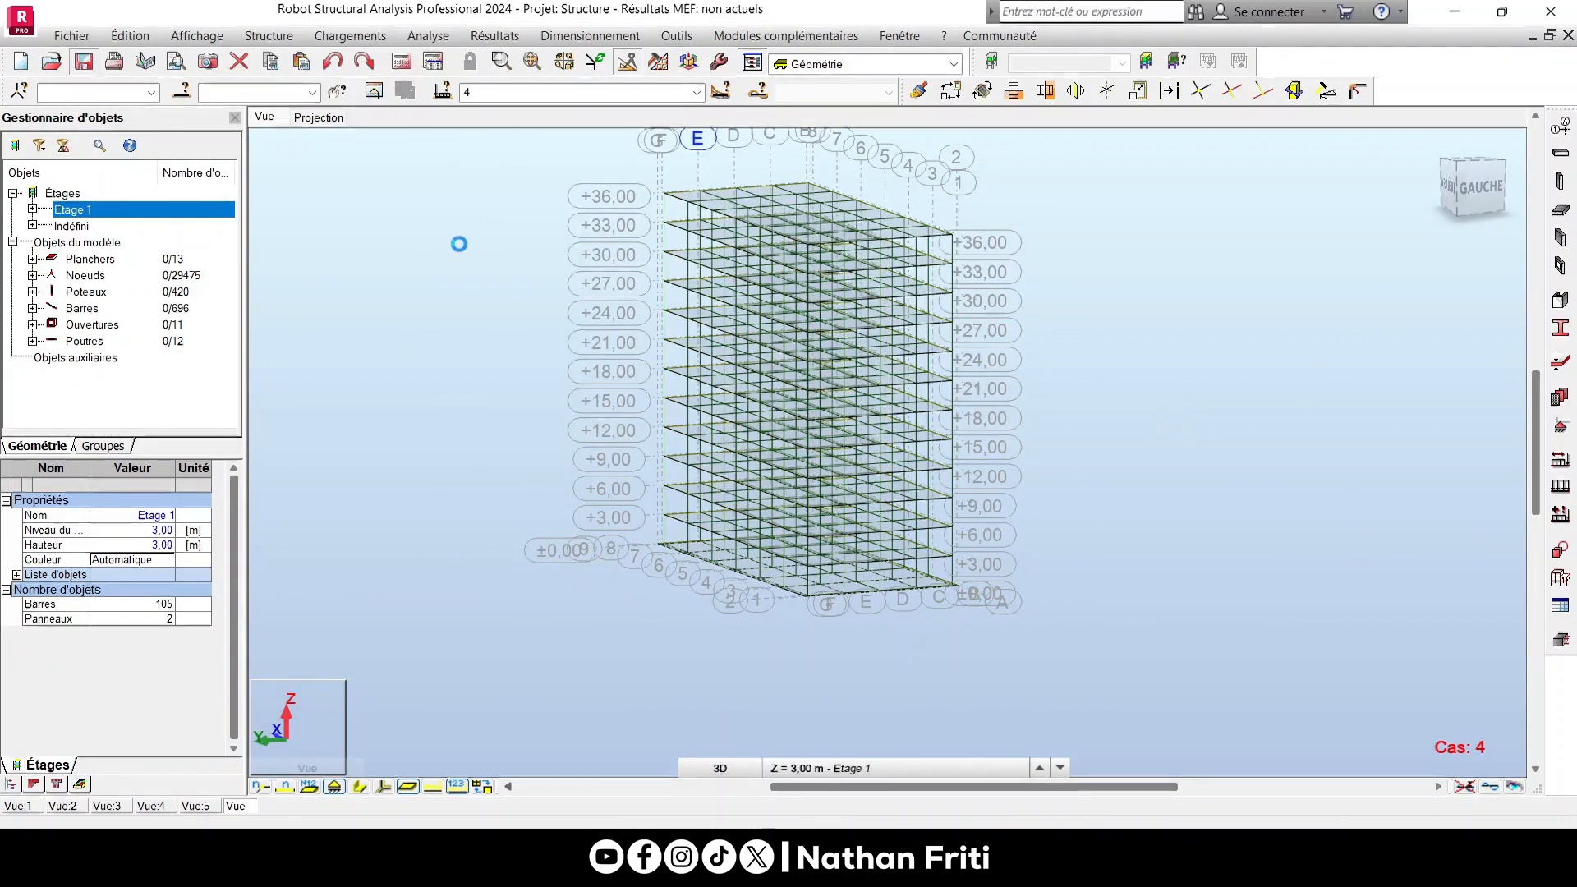
Display the members' section shapes and orbit around the building to inspect the beam grid at base level.
right_click(385, 343)
left_click(545, 427)
left_click_drag(545, 428, 775, 588)
scroll(837, 627, "up", 10)
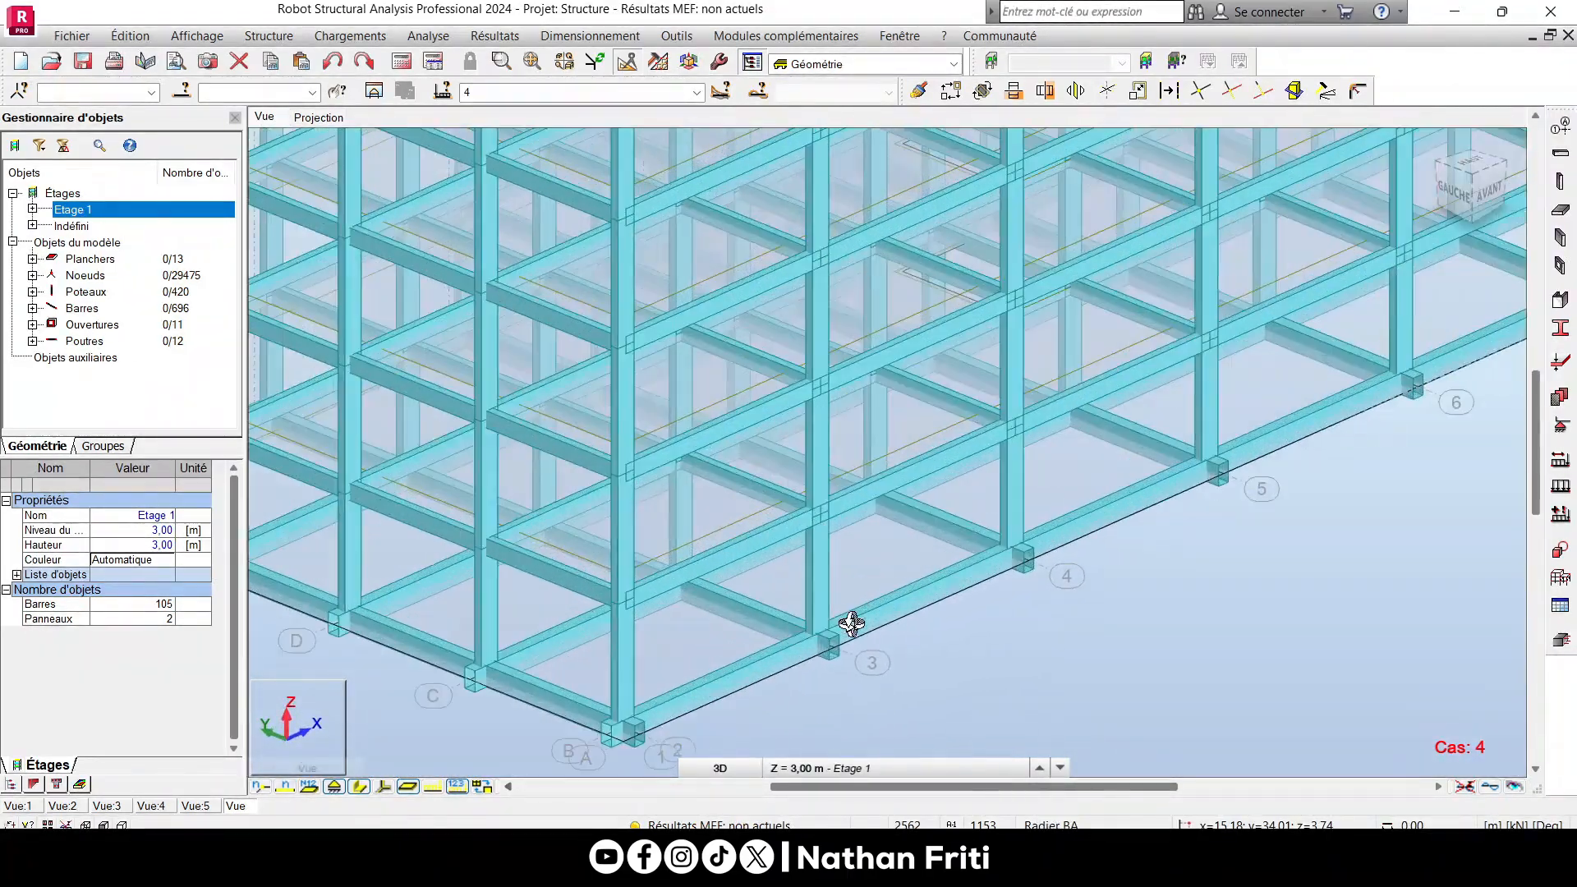
left_click_drag(943, 460, 908, 496)
scroll(880, 535, "down", 6)
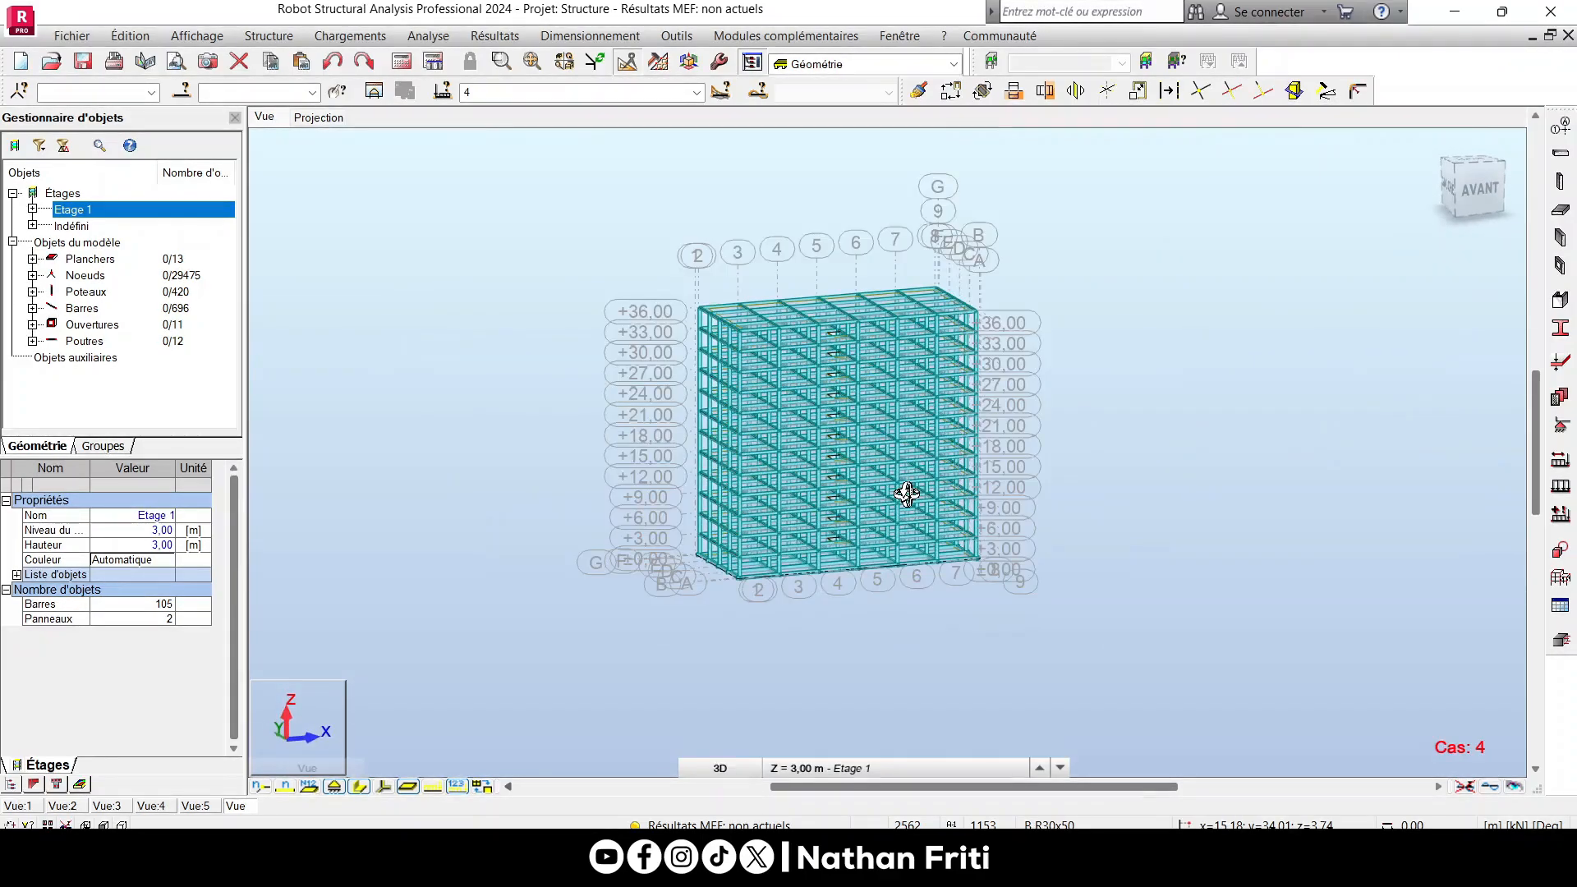
left_click_drag(906, 494, 767, 440)
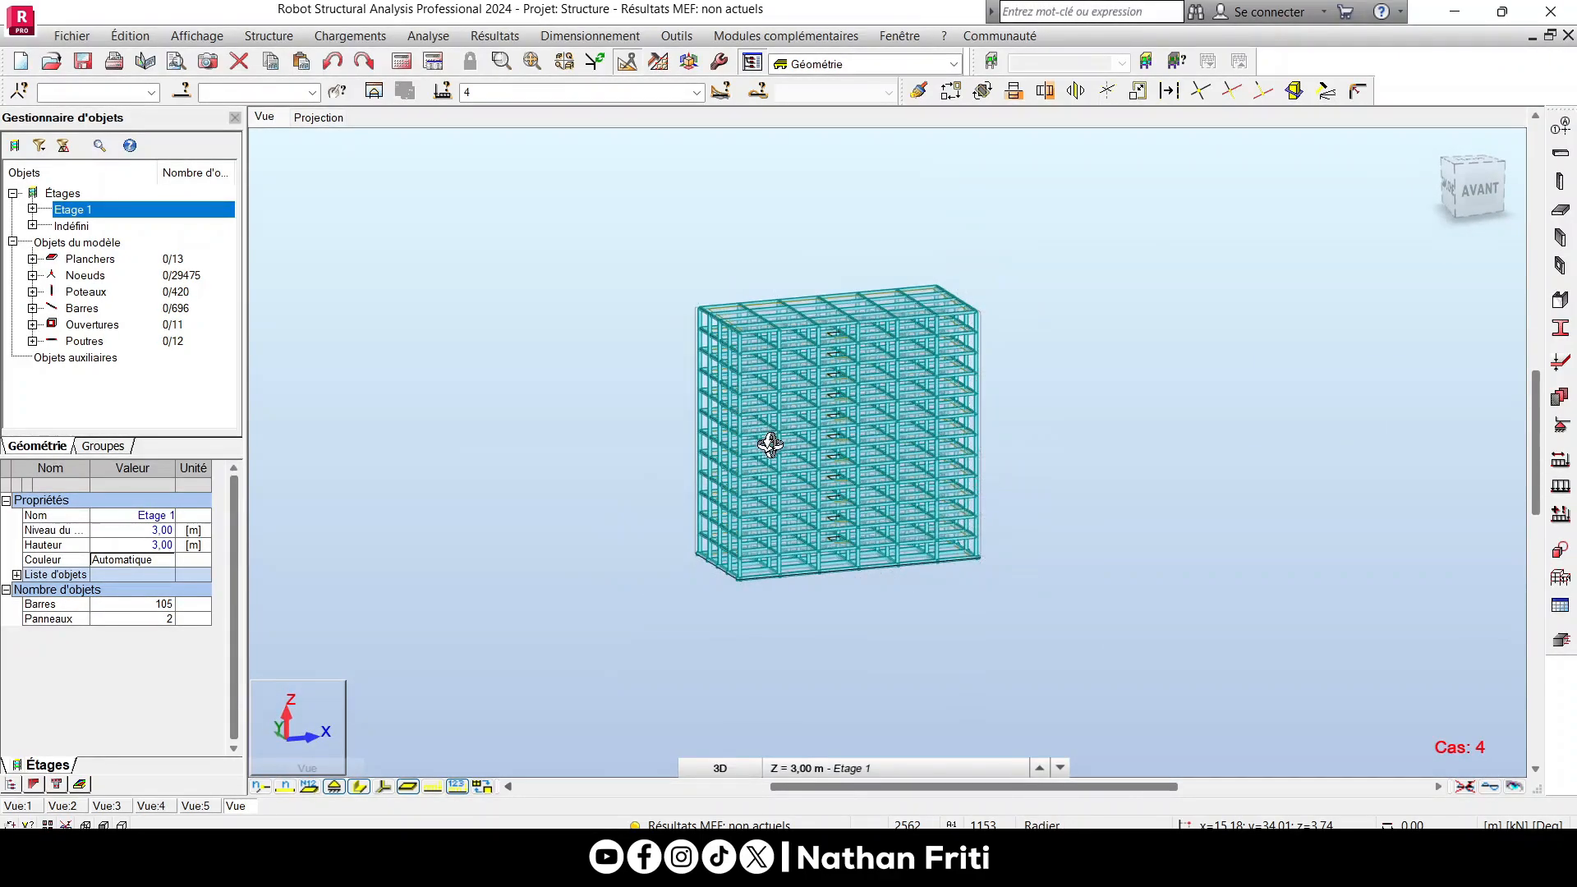
Run the structure's calculation and dismiss the calculation messages.
left_click(401, 60)
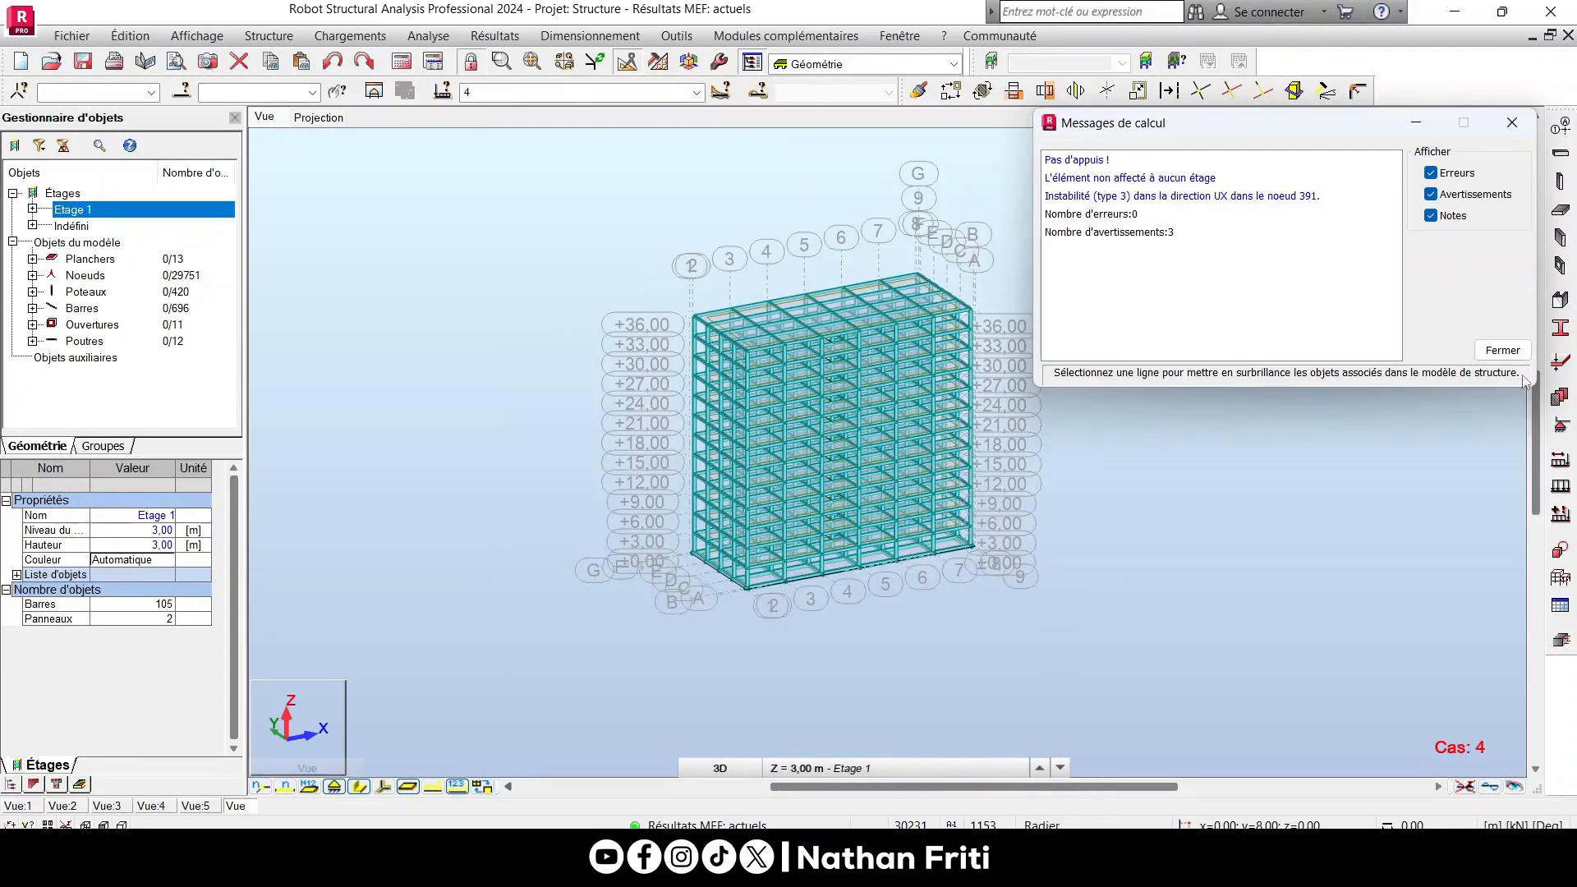
left_click(1517, 355)
Isolate the axis B raft beam in its own view and display its normalised My moment diagram.
scroll(832, 539, "up", 5)
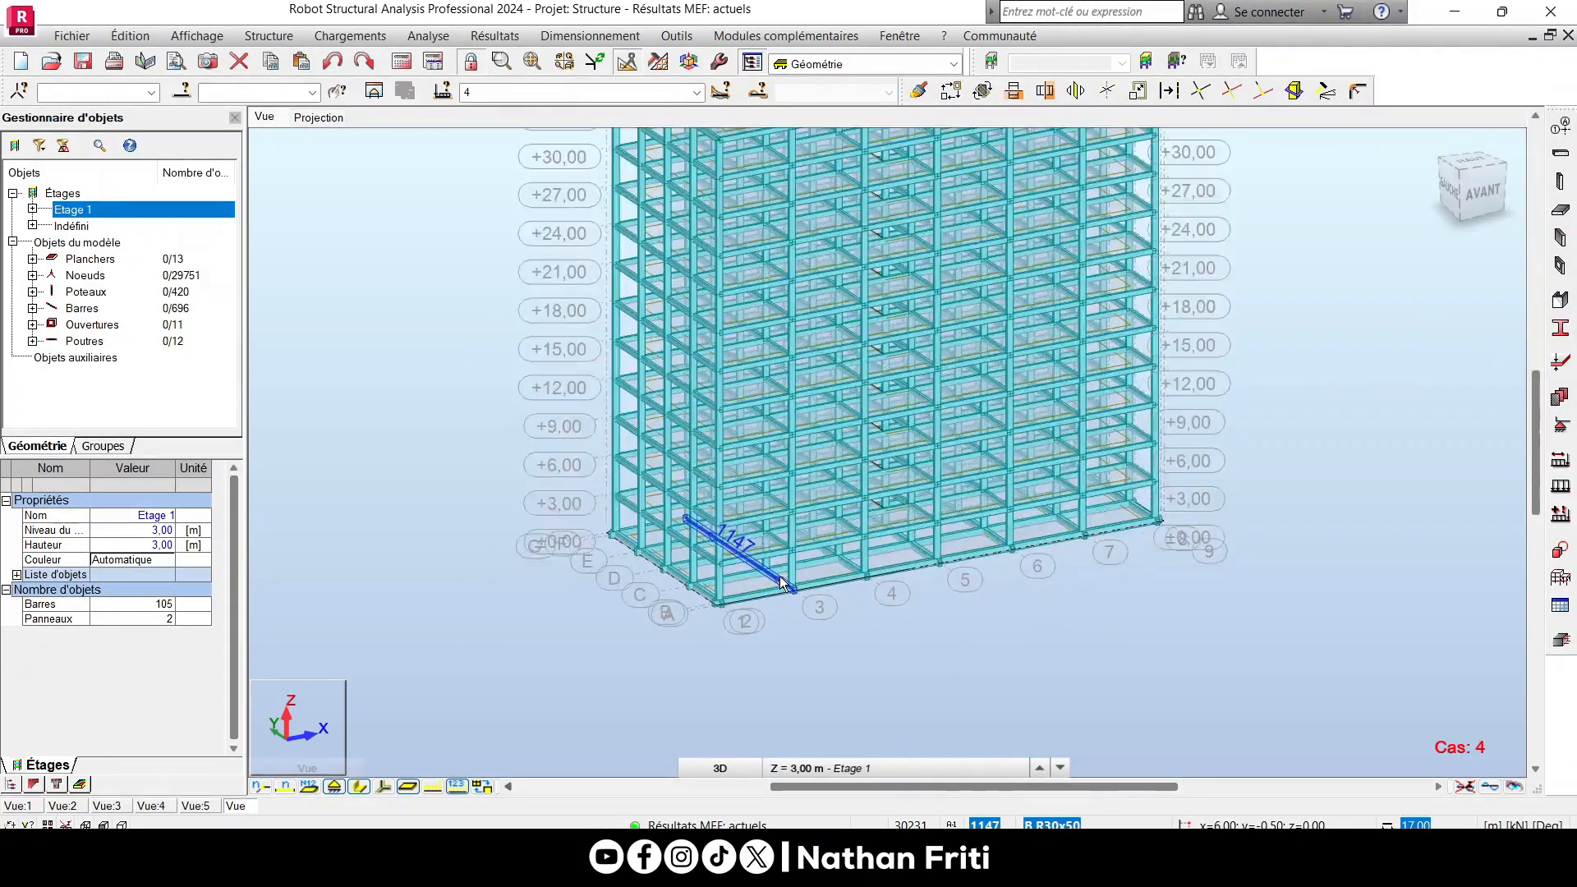
left_click(755, 602)
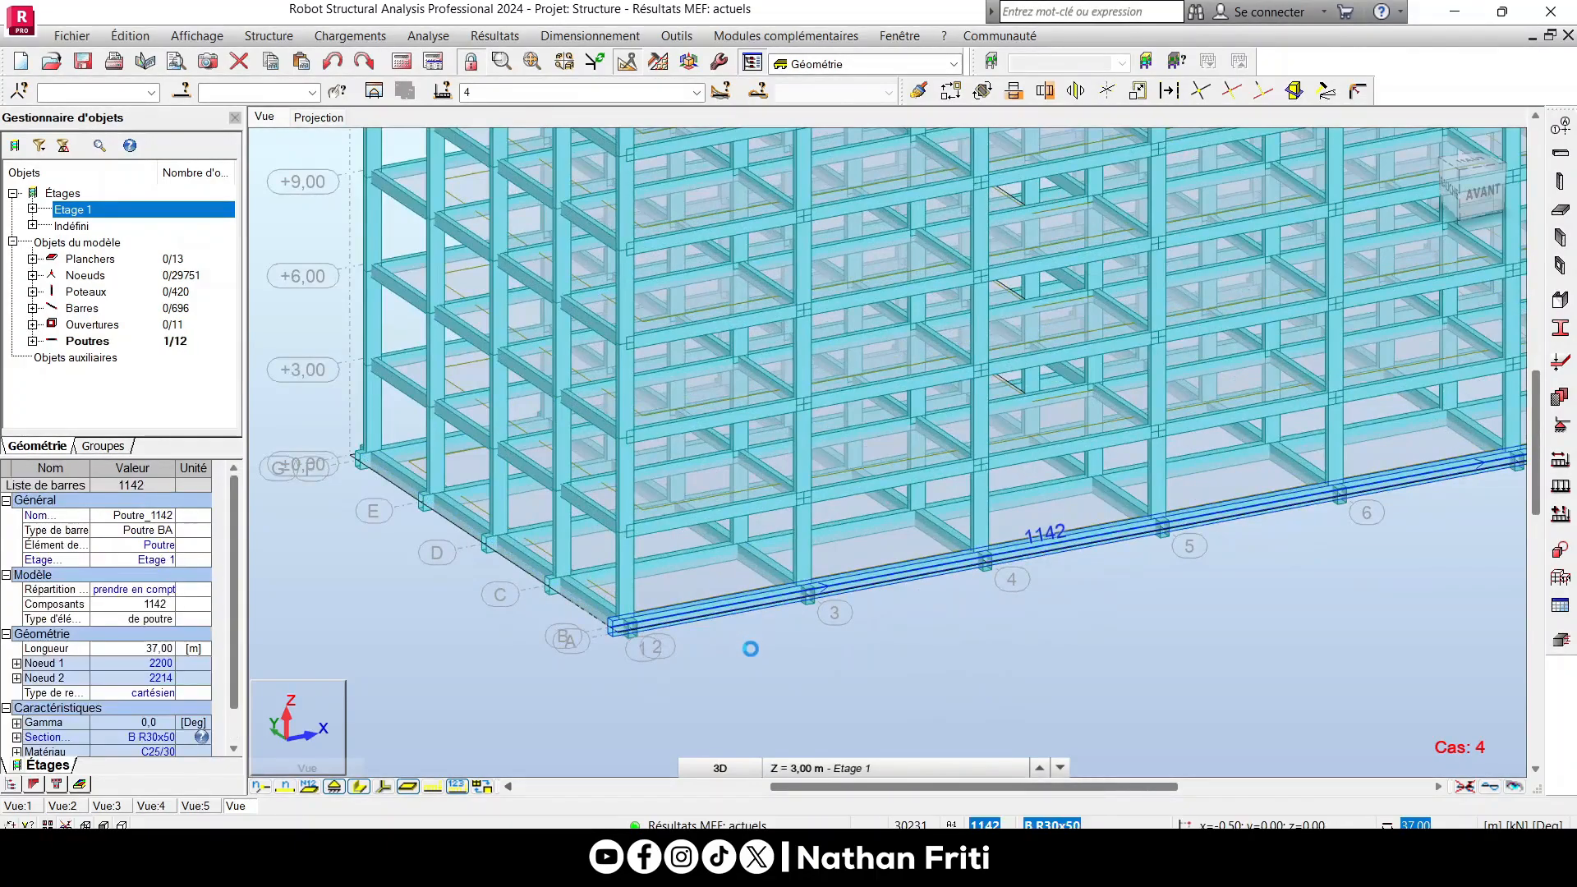
scroll(767, 646, "down", 5)
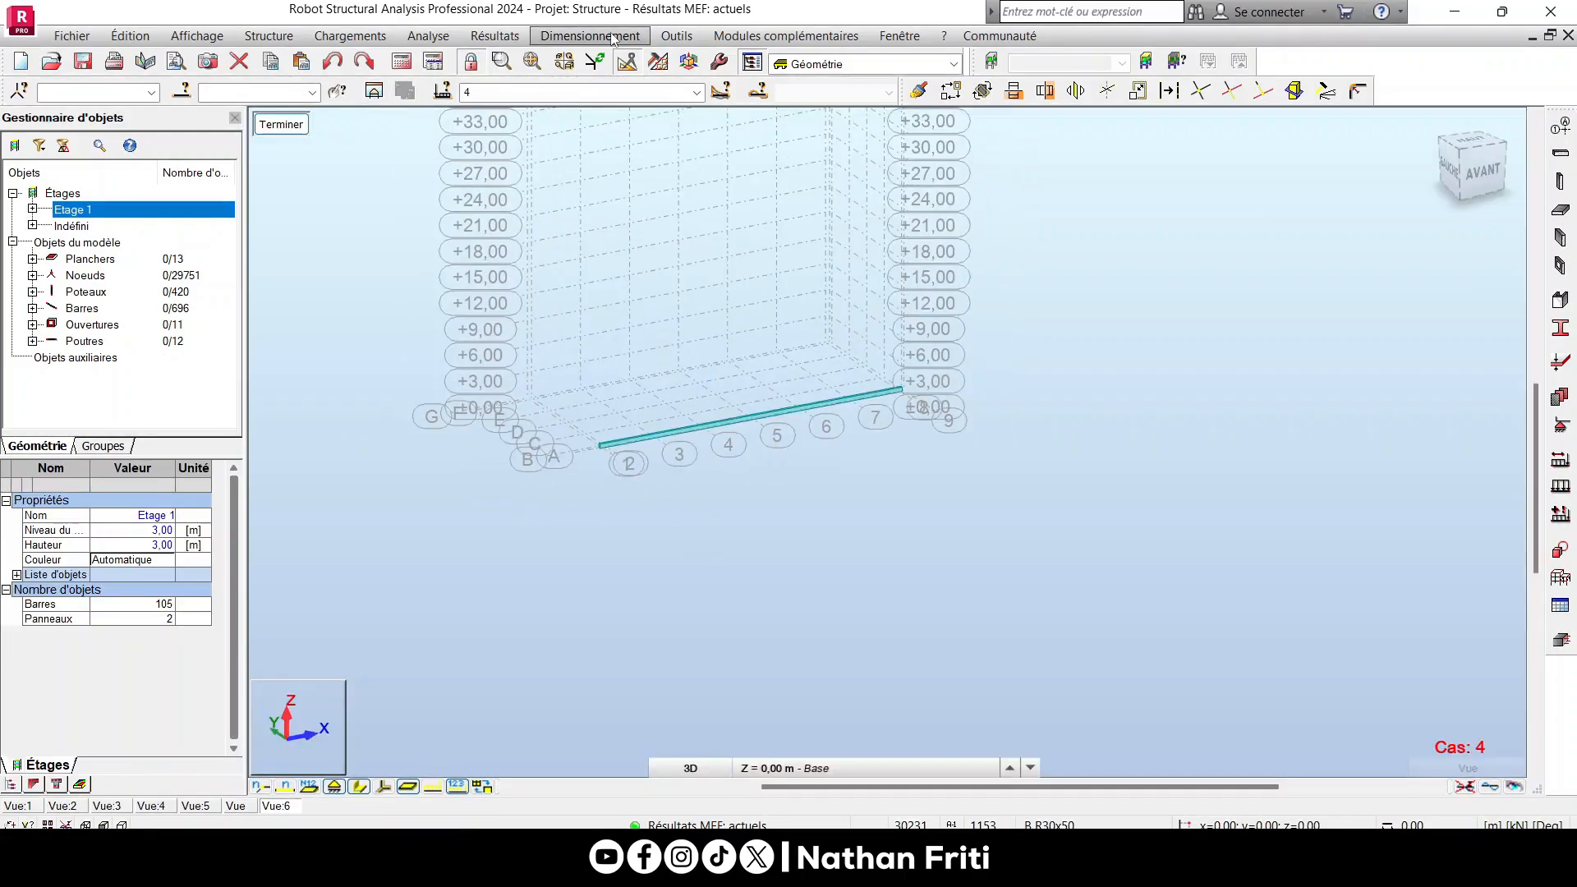
left_click(495, 33)
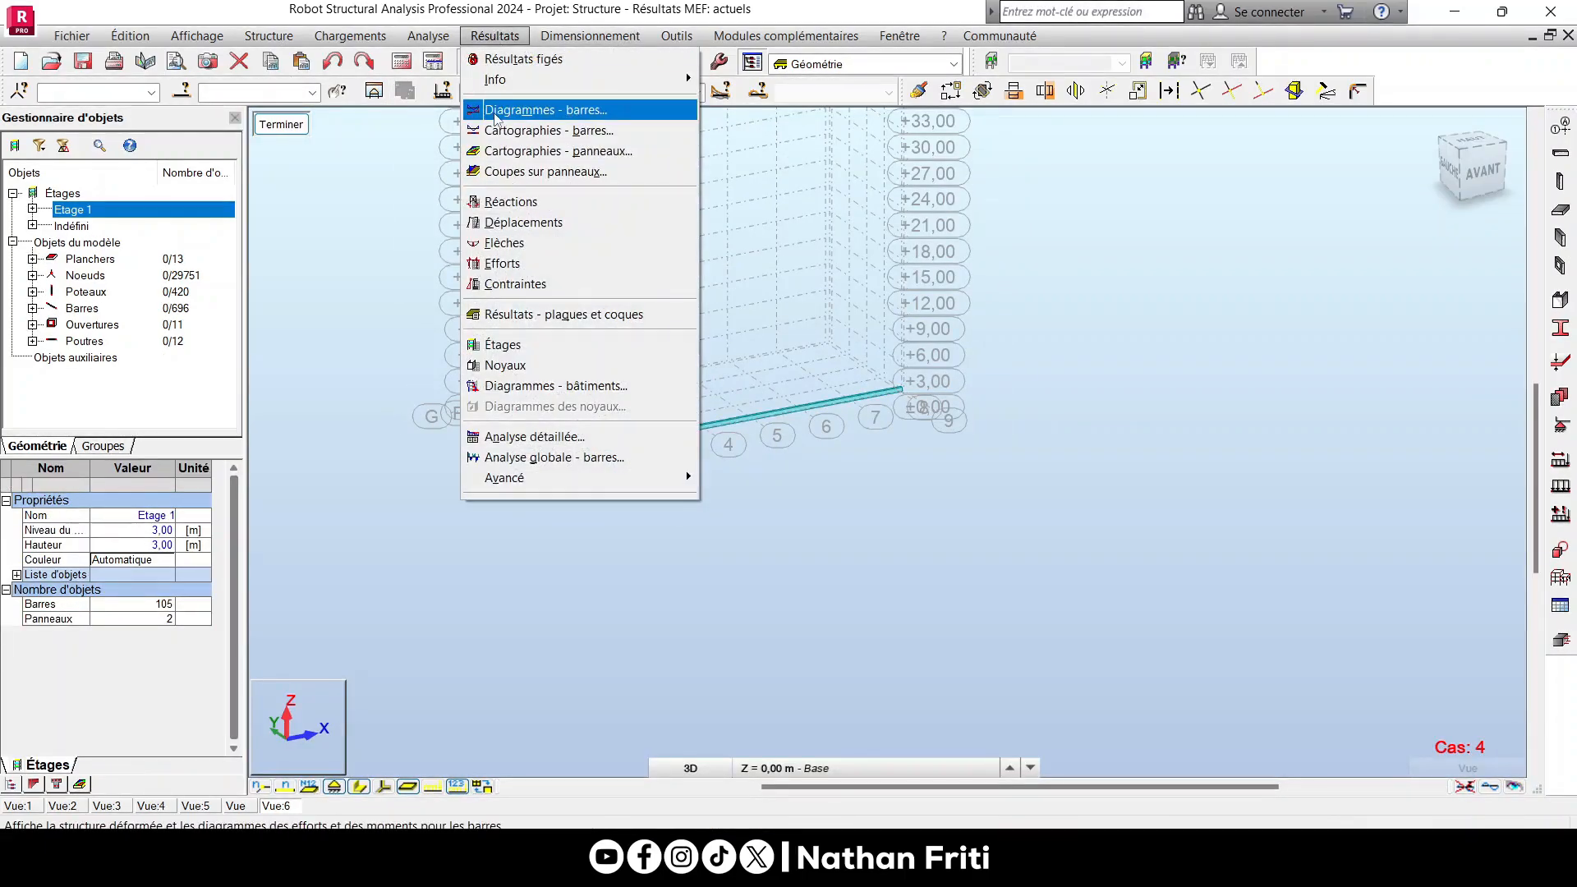
left_click(559, 111)
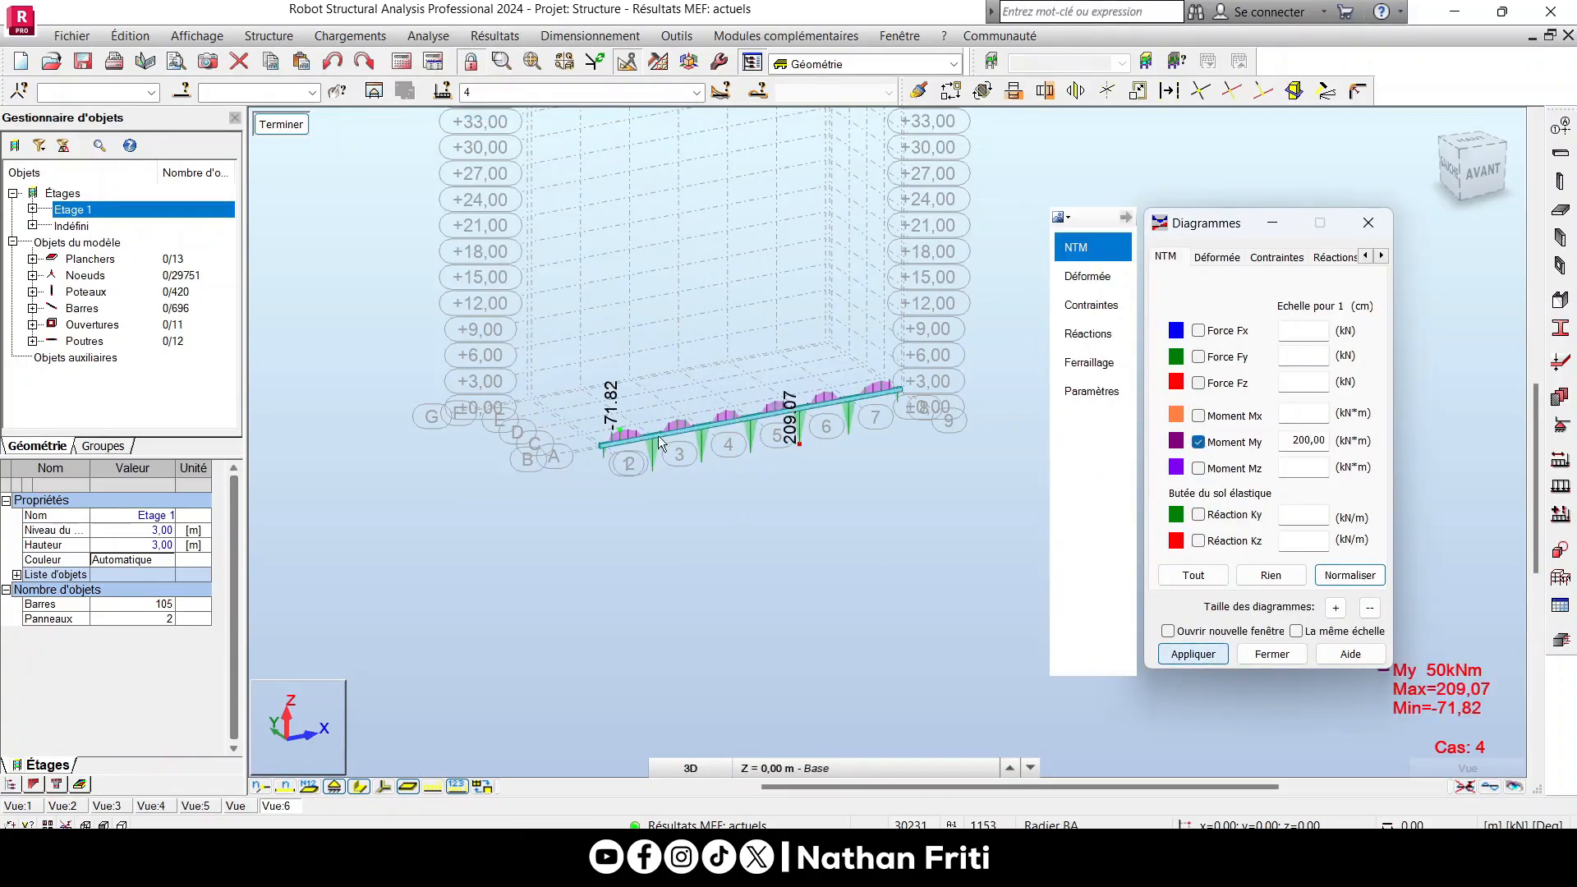
Examine the isolated beam's My moments at the supports and in the spans, with load case 4: ELU selected.
scroll(759, 396, "up", 3)
scroll(511, 440, "down", 3)
scroll(747, 406, "up", 4)
scroll(747, 402, "up", 2)
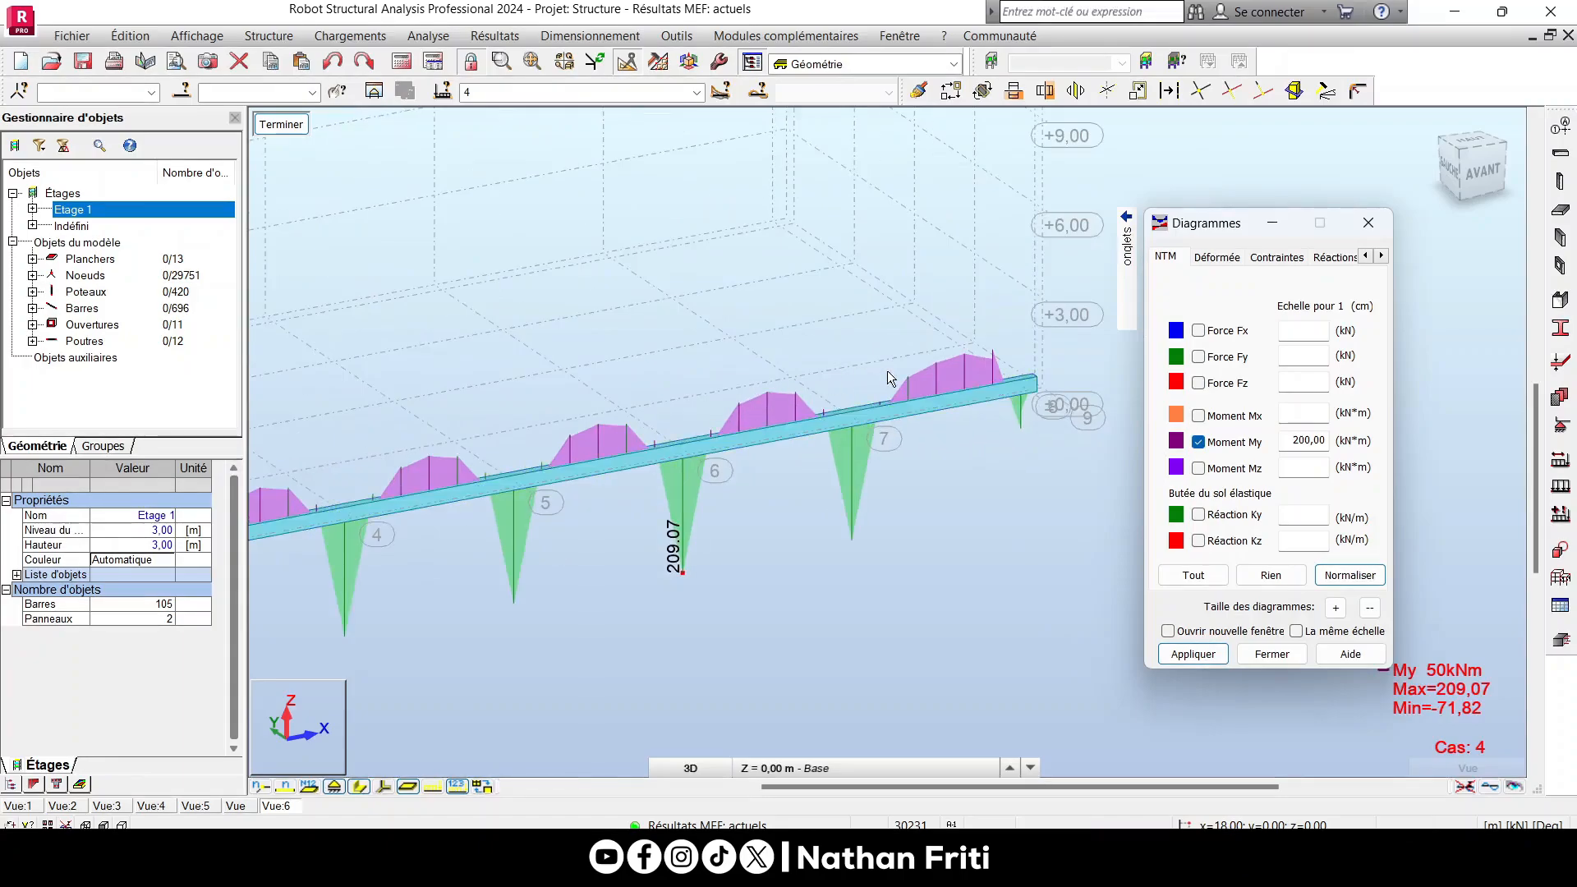
scroll(882, 372, "up", 2)
scroll(905, 378, "down", 5)
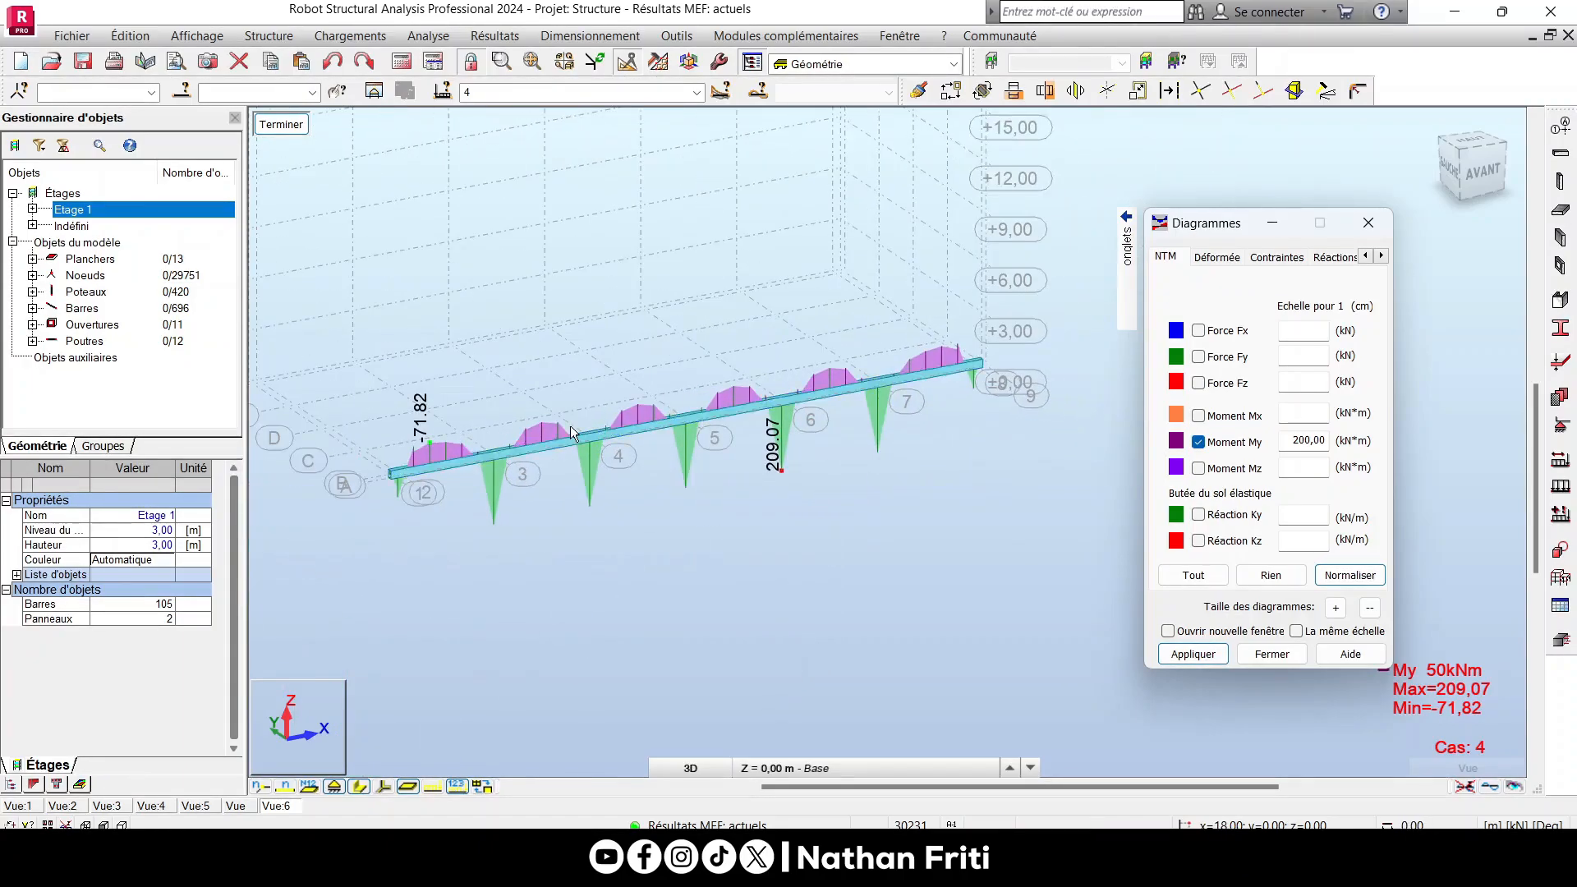
scroll(570, 425, "up", 2)
scroll(699, 328, "down", 1)
left_click(696, 92)
left_click(509, 110)
scroll(934, 371, "up", 2)
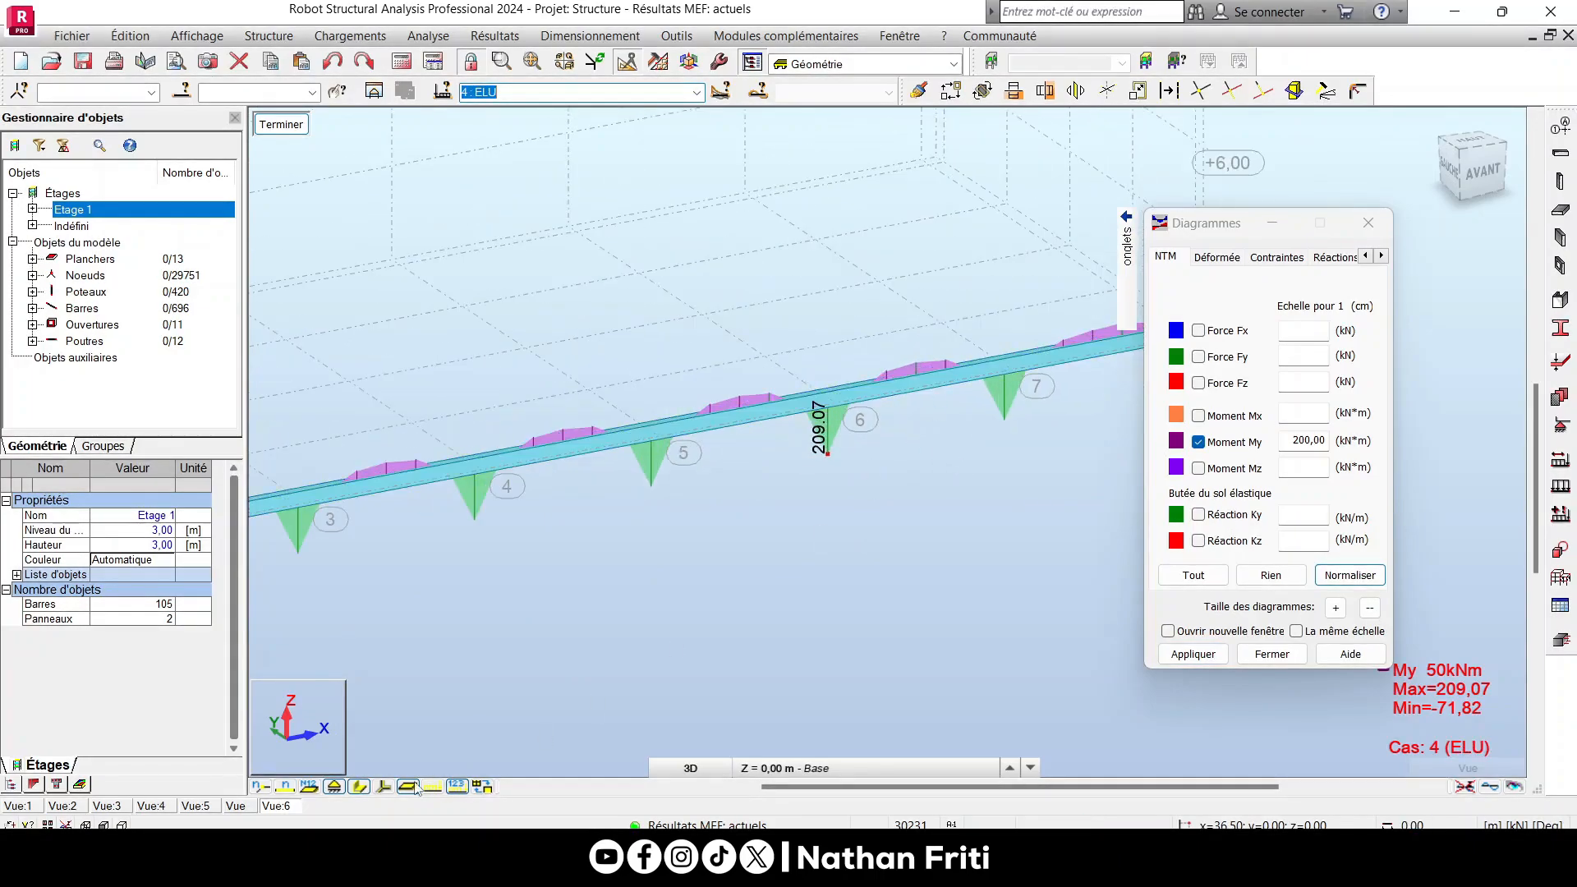
scroll(915, 336, "down", 3)
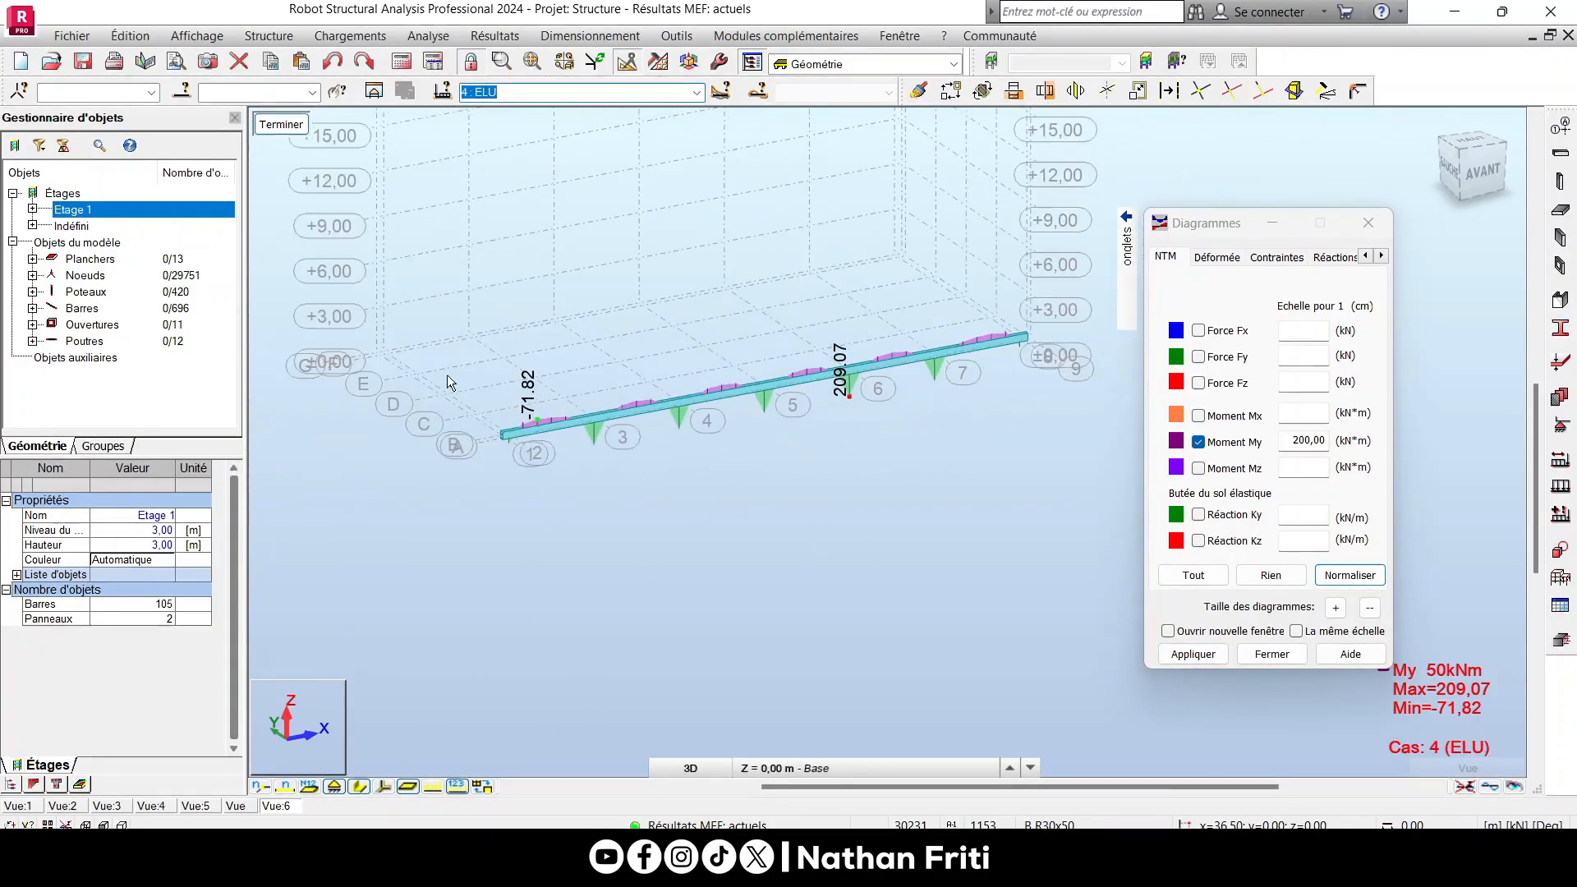
scroll(910, 333, "up", 4)
scroll(852, 432, "down", 3)
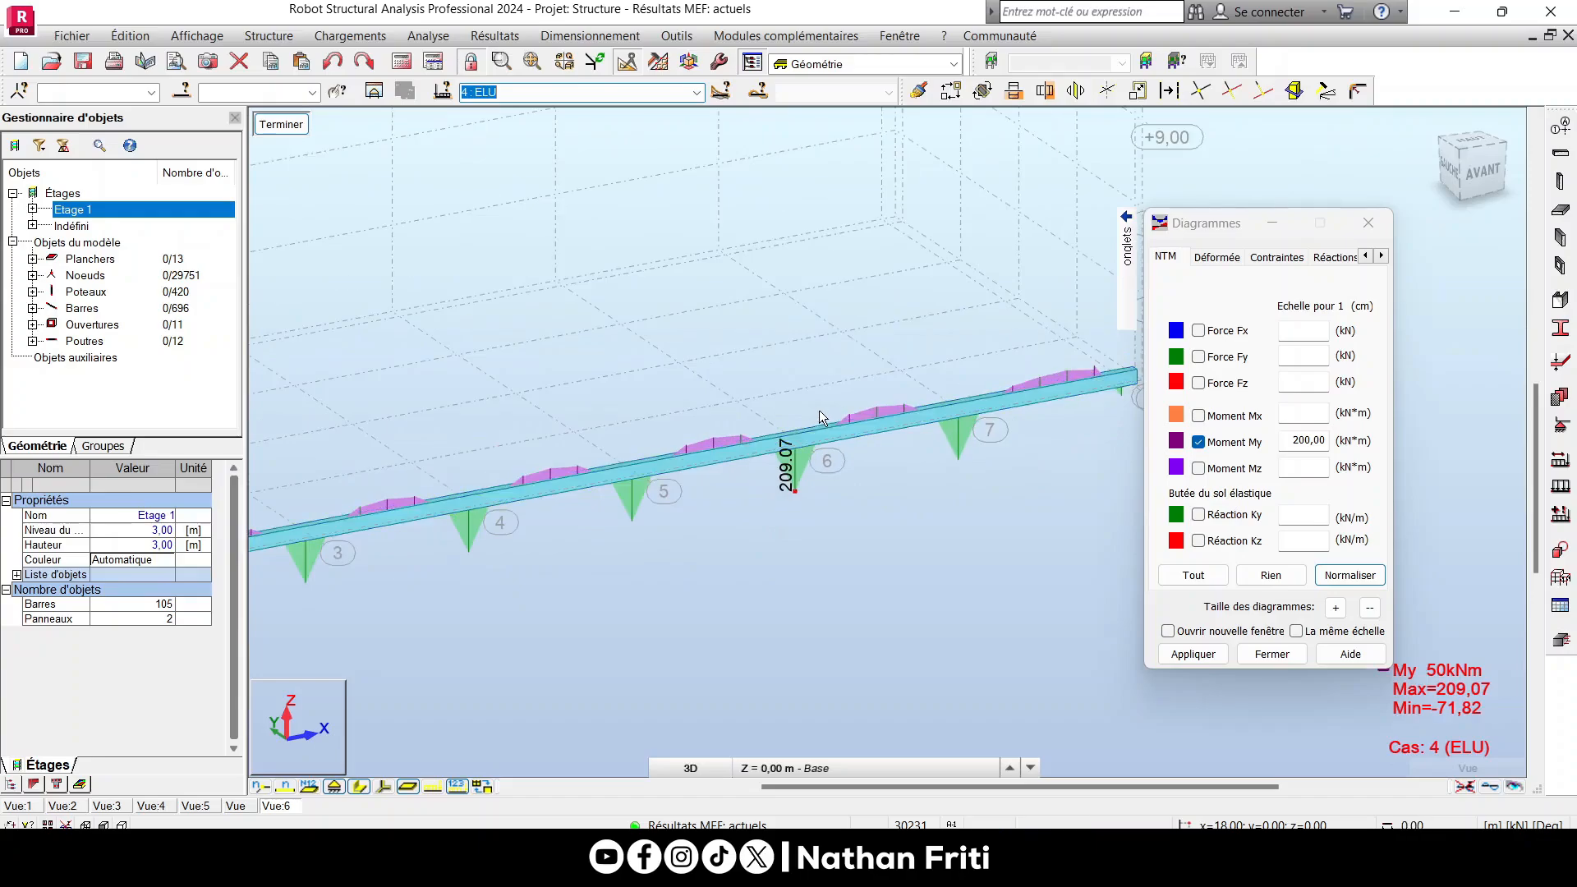
Remove the My diagram from the beam and leave the isolated view for the full 3D model.
left_click(1199, 443)
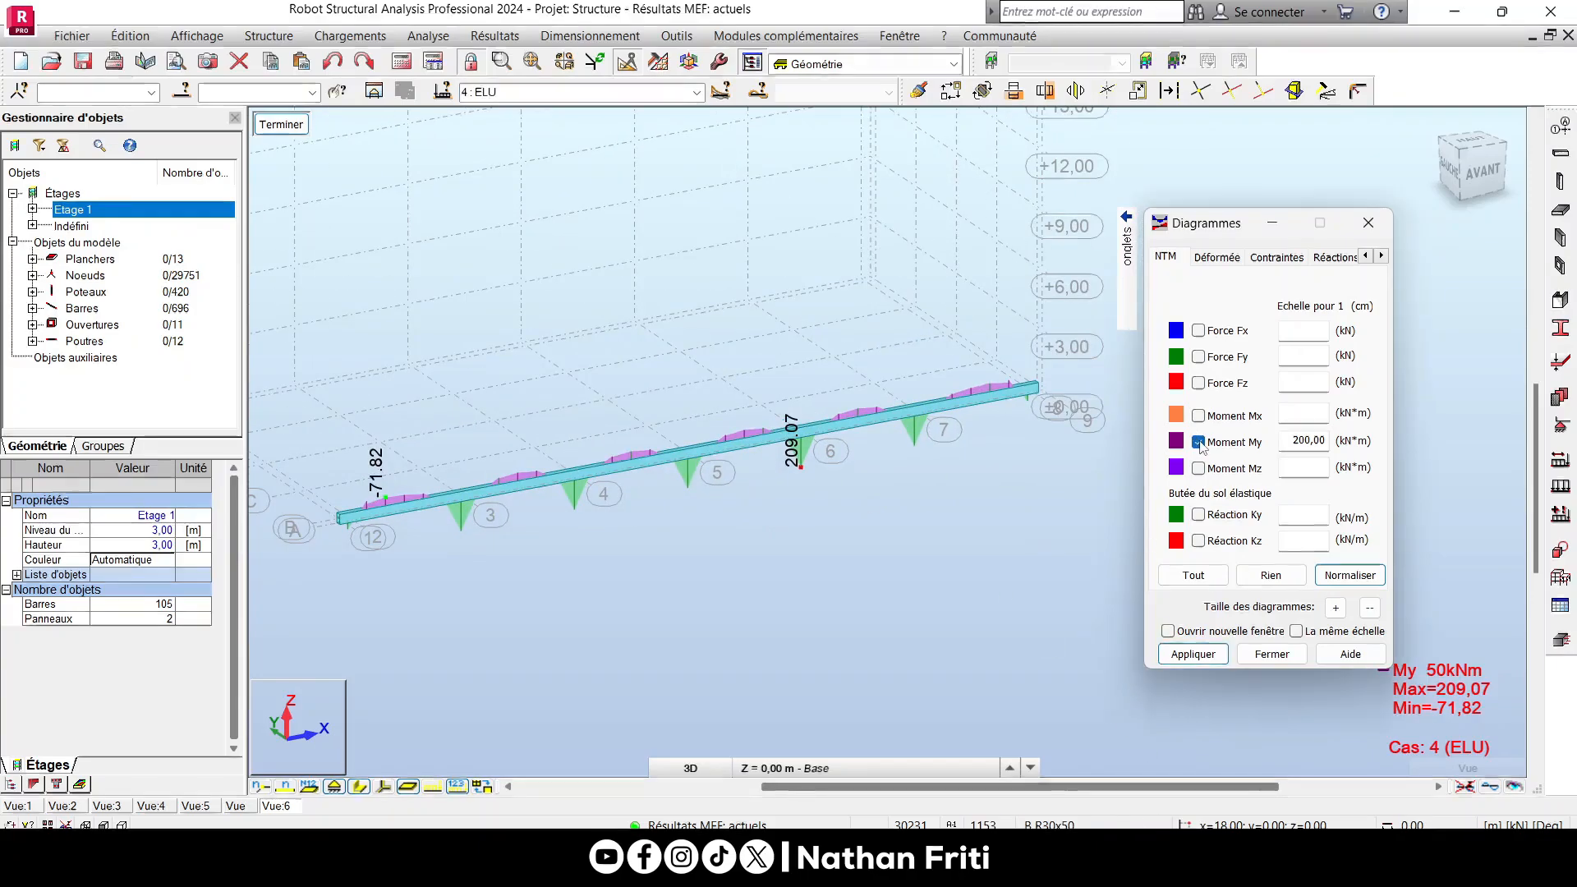
left_click(1193, 653)
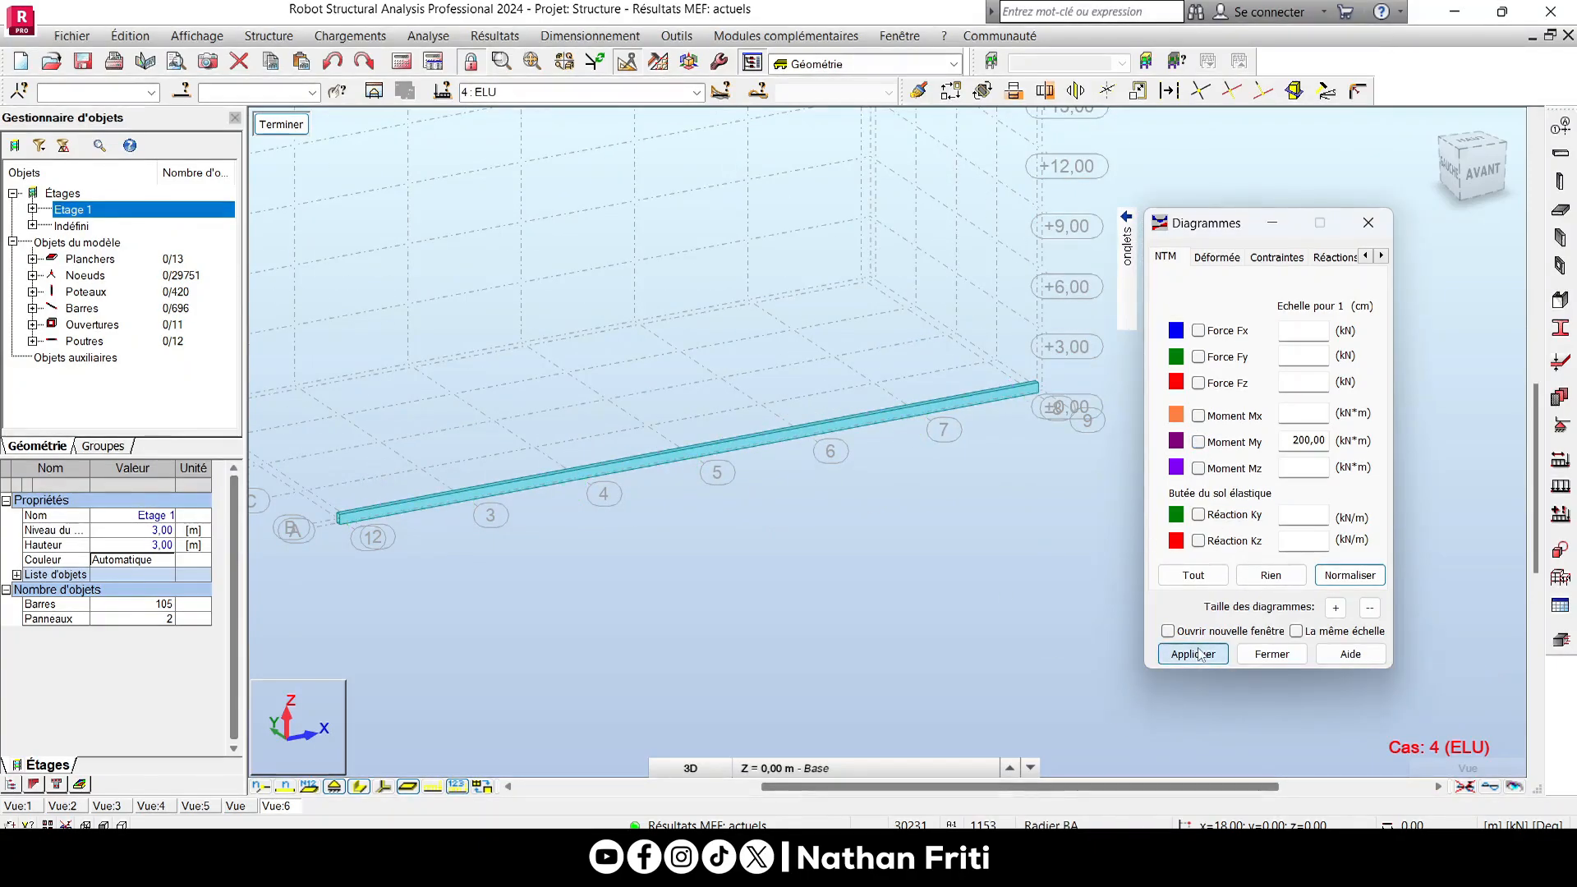
left_click(281, 125)
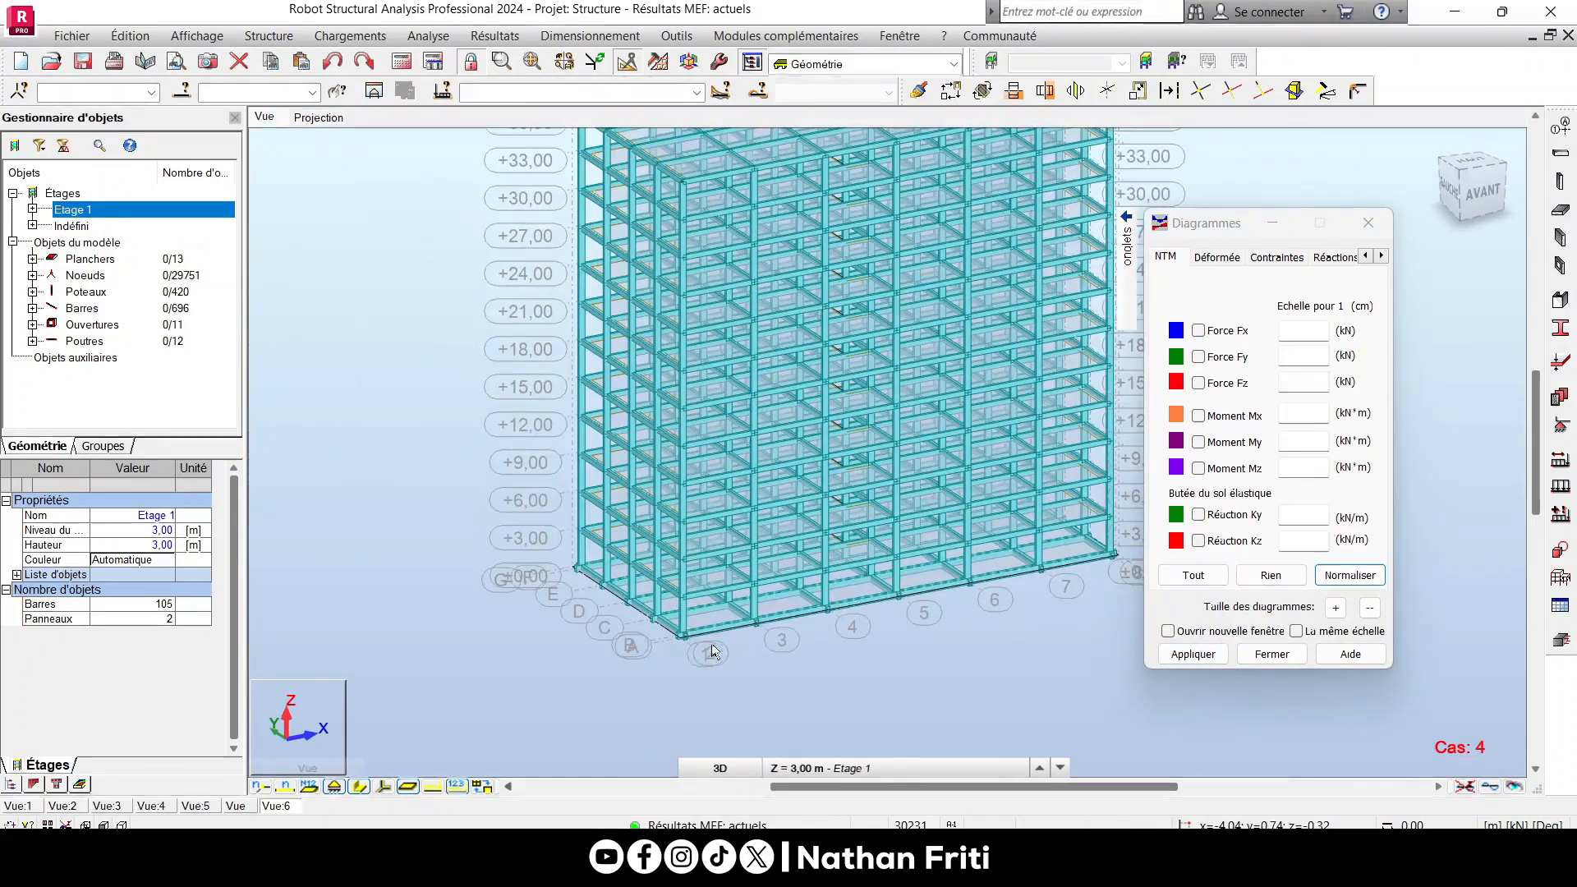
Close the diagram settings, select the raft slab and transfer it to the real reinforcement design of RC elements, dismissing the calculation messages.
left_click(1272, 654)
scroll(727, 591, "up", 3)
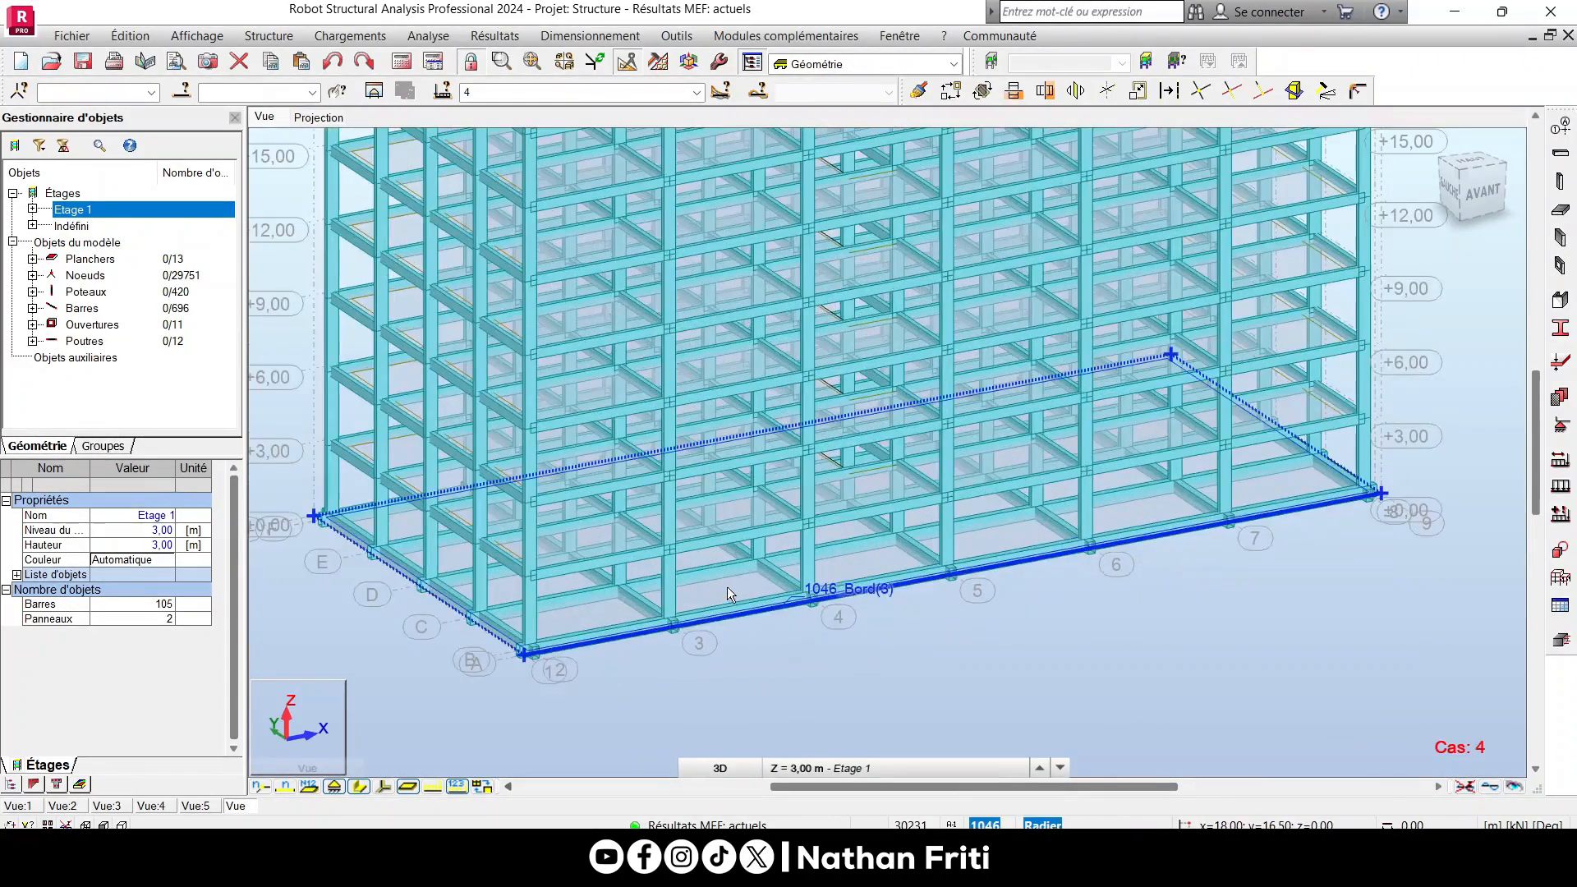
left_click(723, 585)
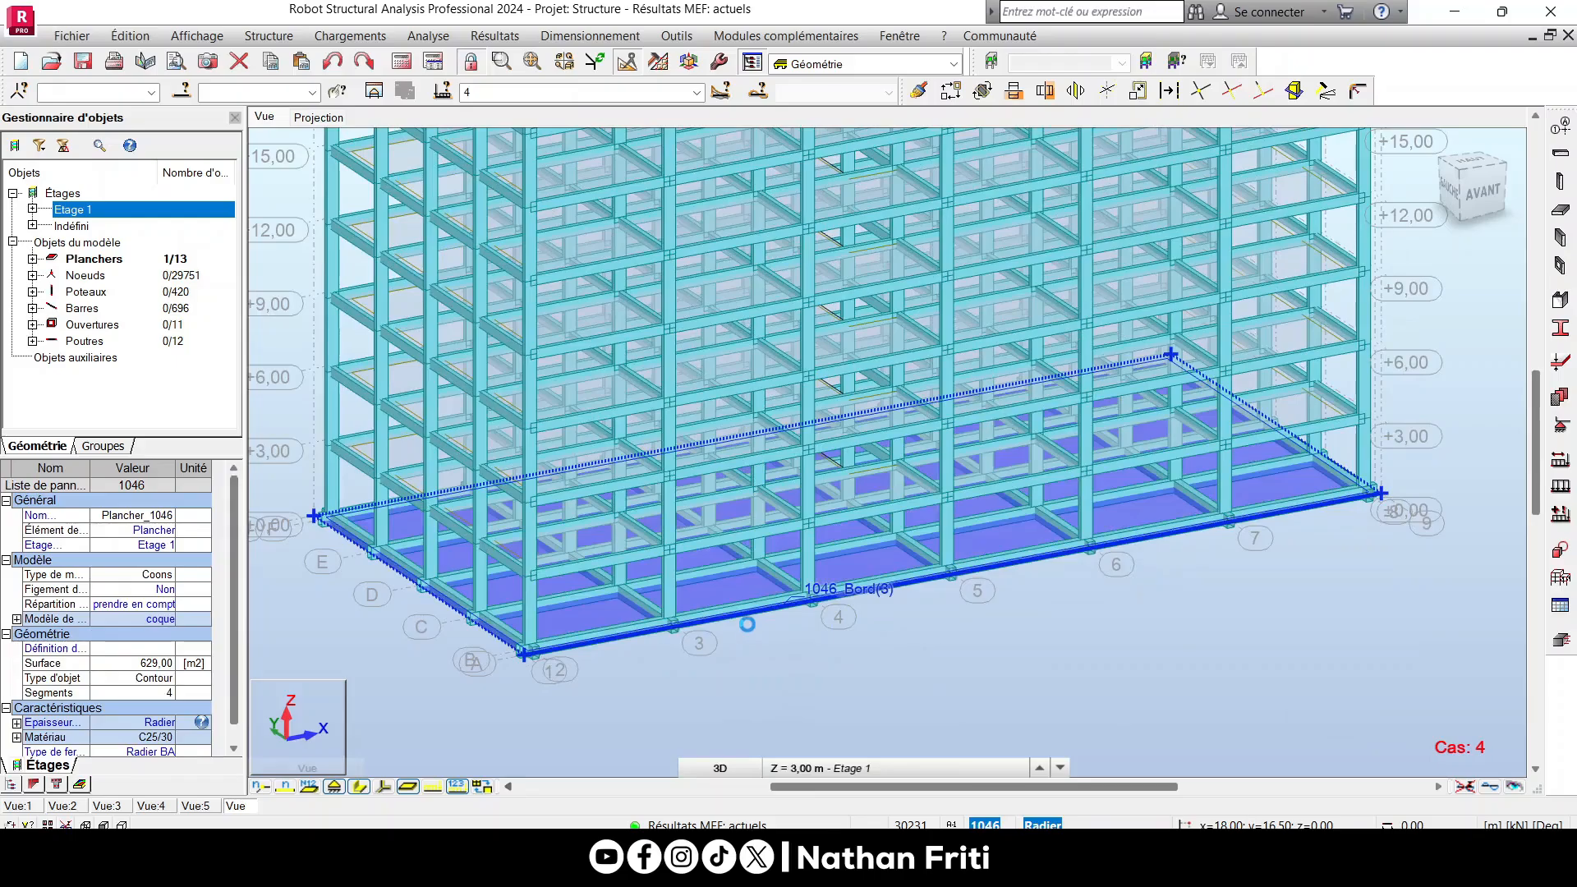
scroll(751, 622, "down", 5)
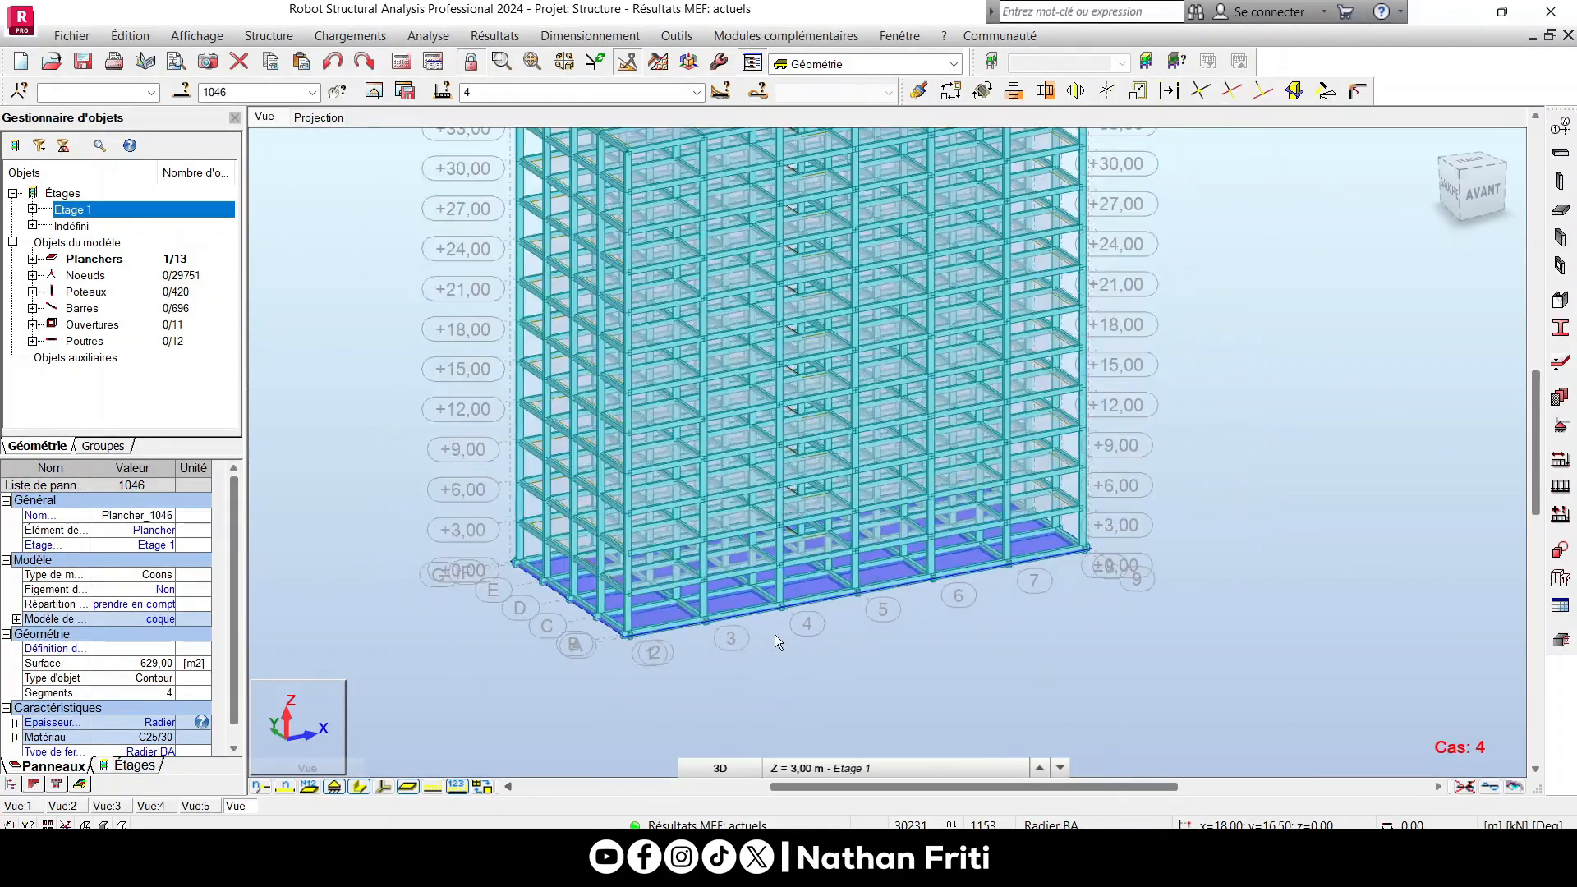
left_click(590, 35)
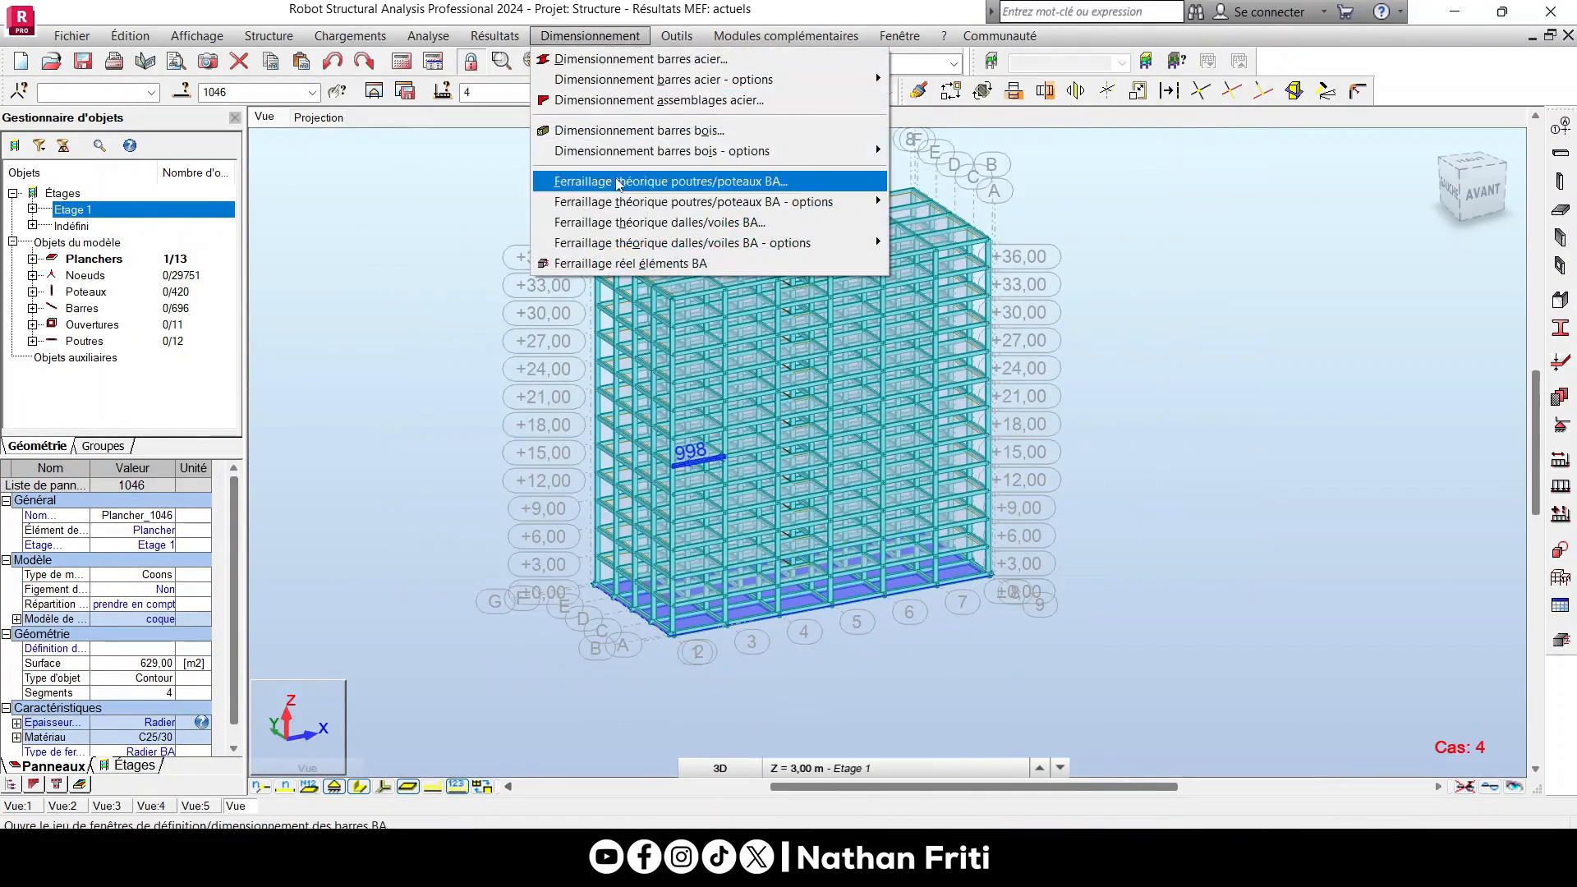
left_click(567, 263)
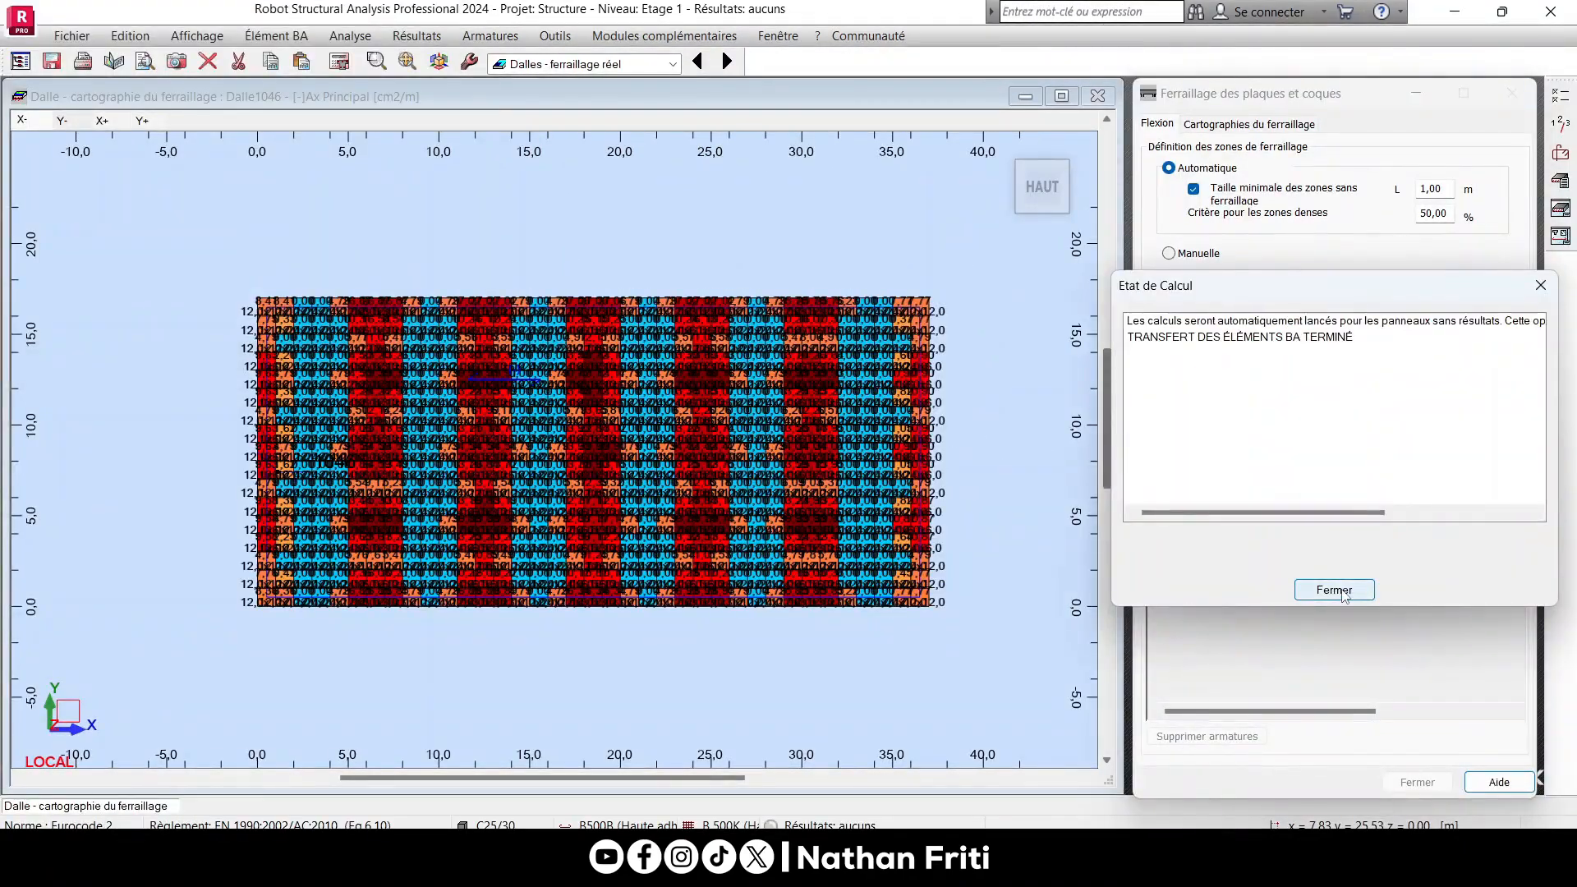
left_click(1334, 590)
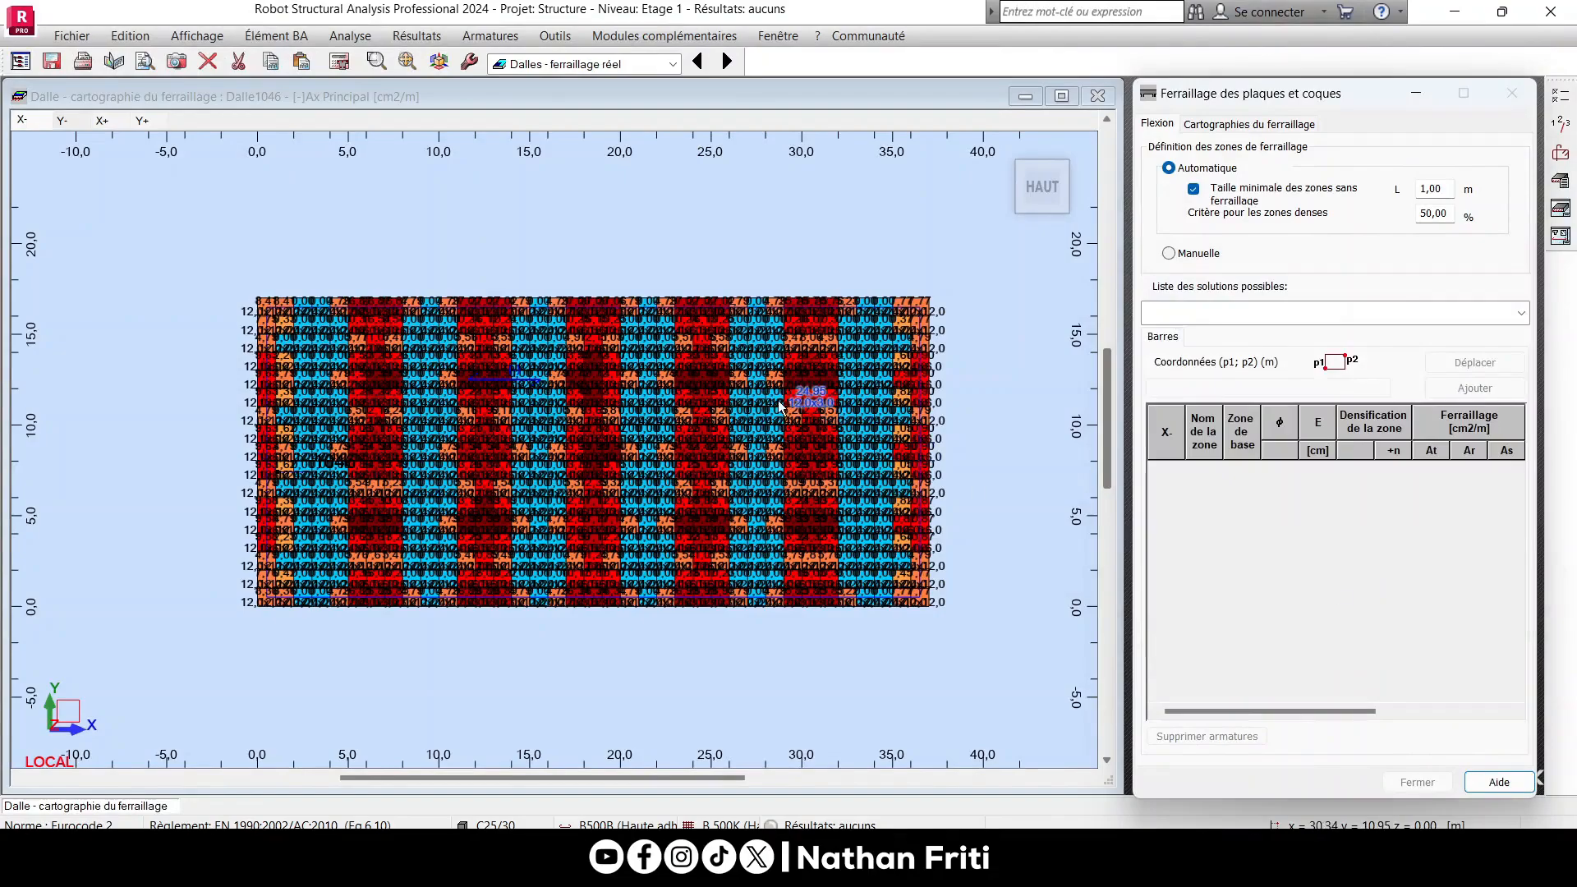
Review the Eurocode 2 calculation options for the slab's concrete, bars, welded mesh and punching reinforcement without changing them.
scroll(779, 406, "up", 2)
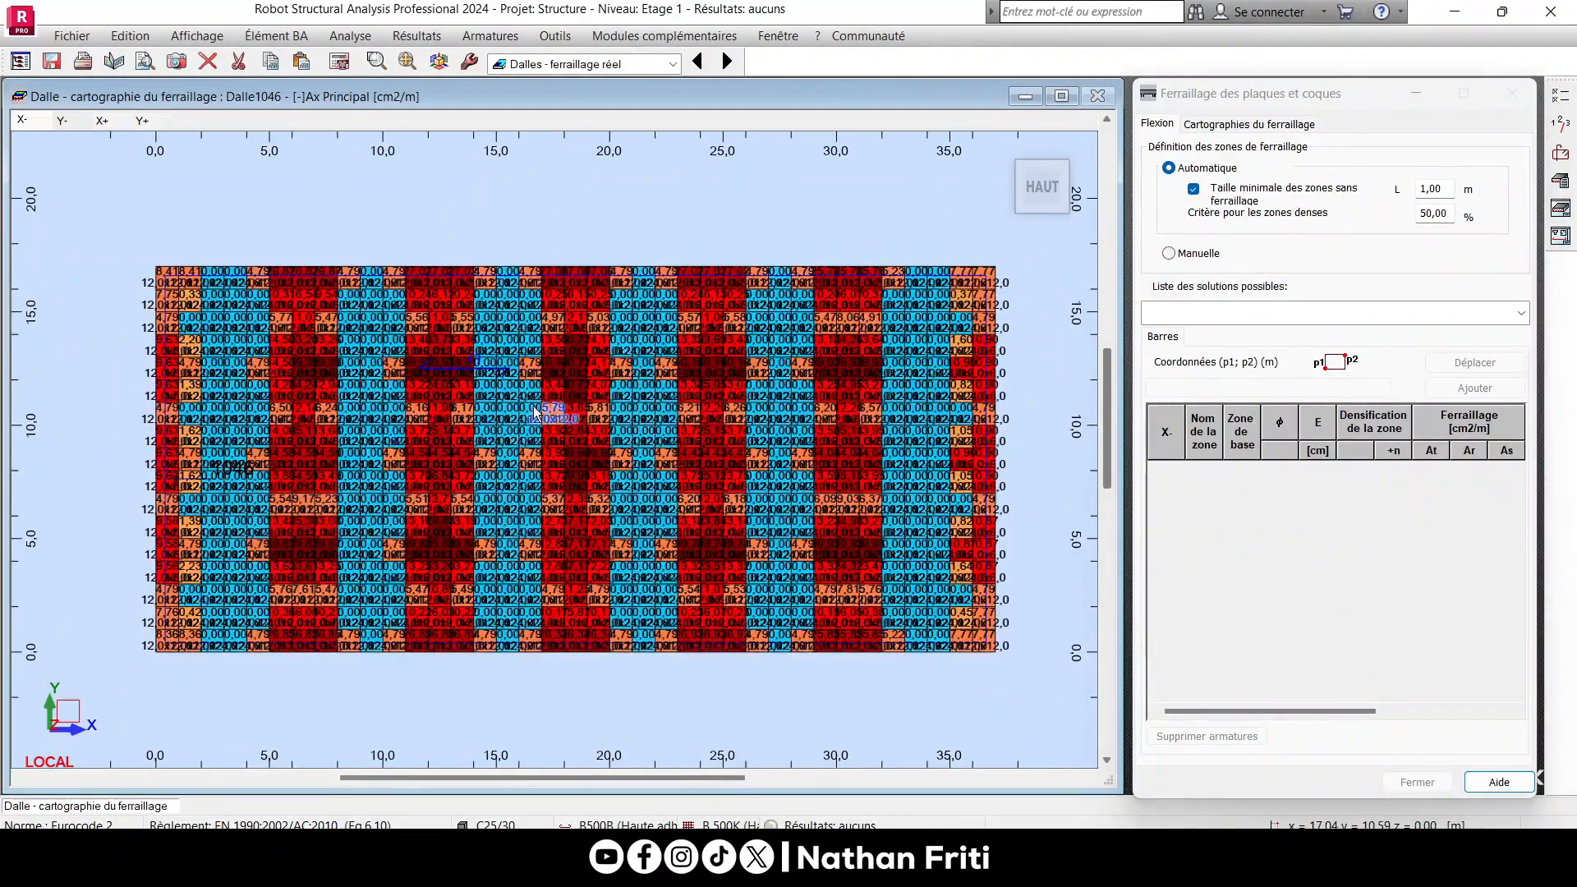
left_click(339, 61)
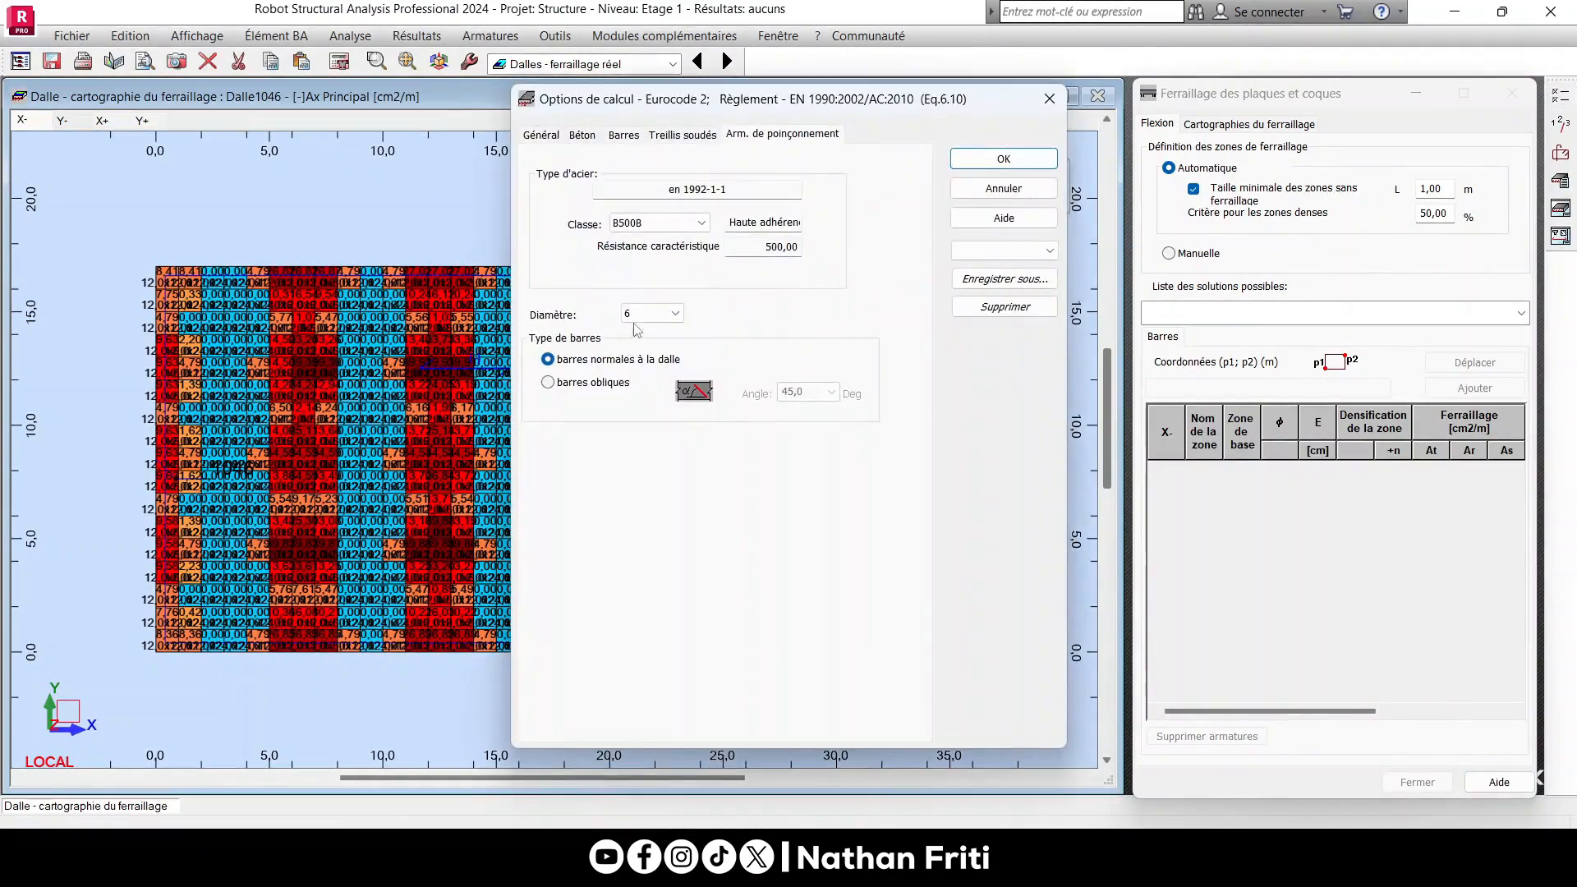
left_click(582, 136)
left_click(624, 136)
left_click(682, 136)
left_click(743, 138)
left_click(712, 136)
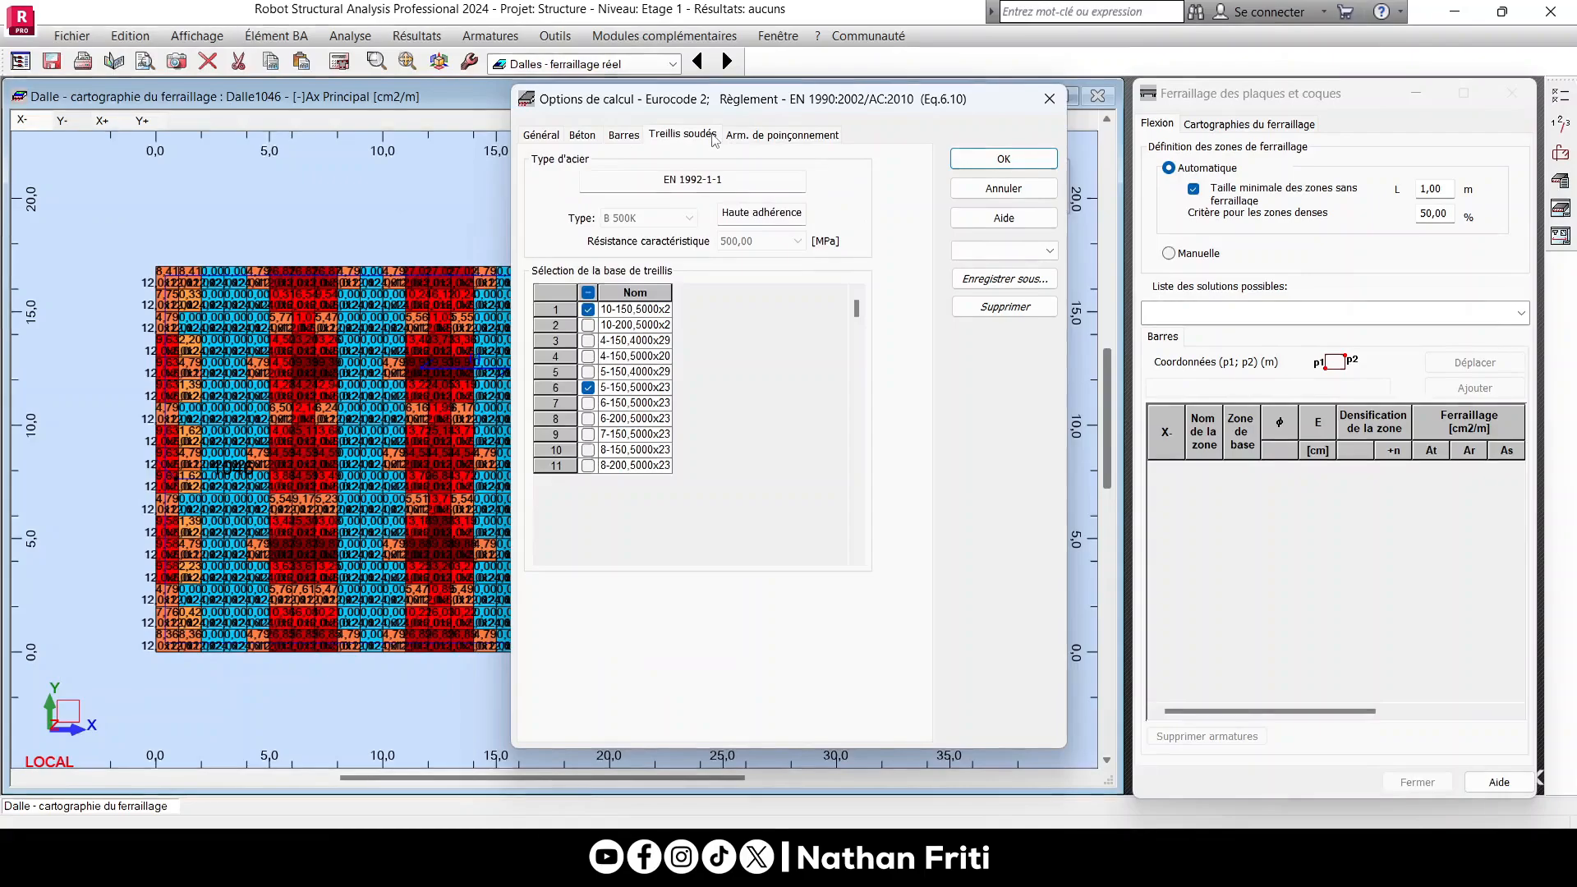
left_click(623, 135)
left_click(1046, 101)
Calculate the raft slab's real reinforcement and view its reinforcement map in 3D.
left_click(331, 66)
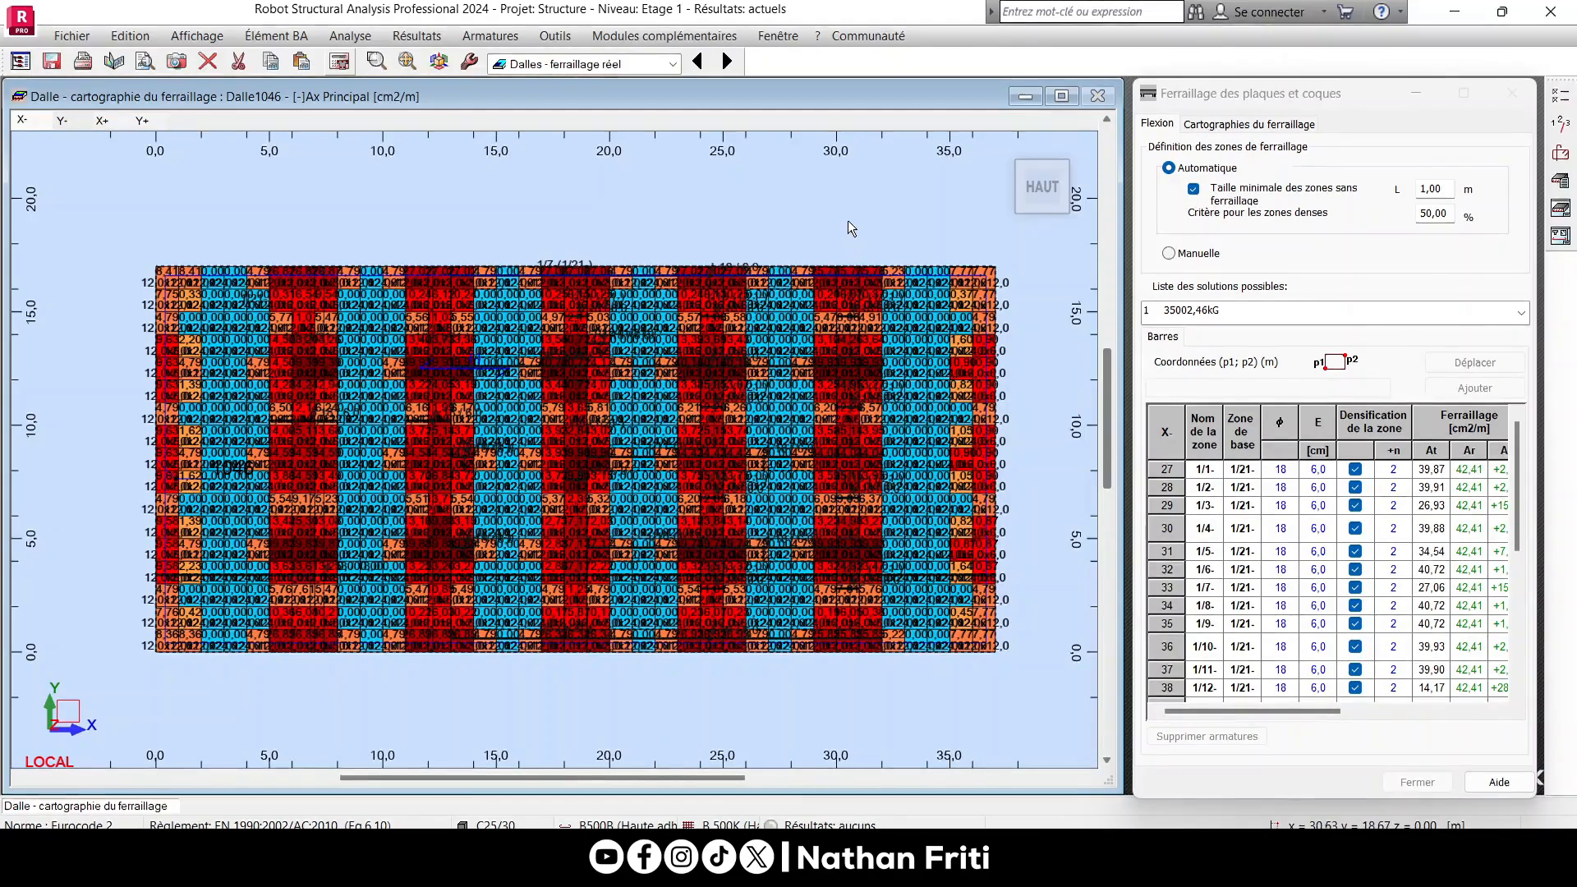
right_click(770, 200)
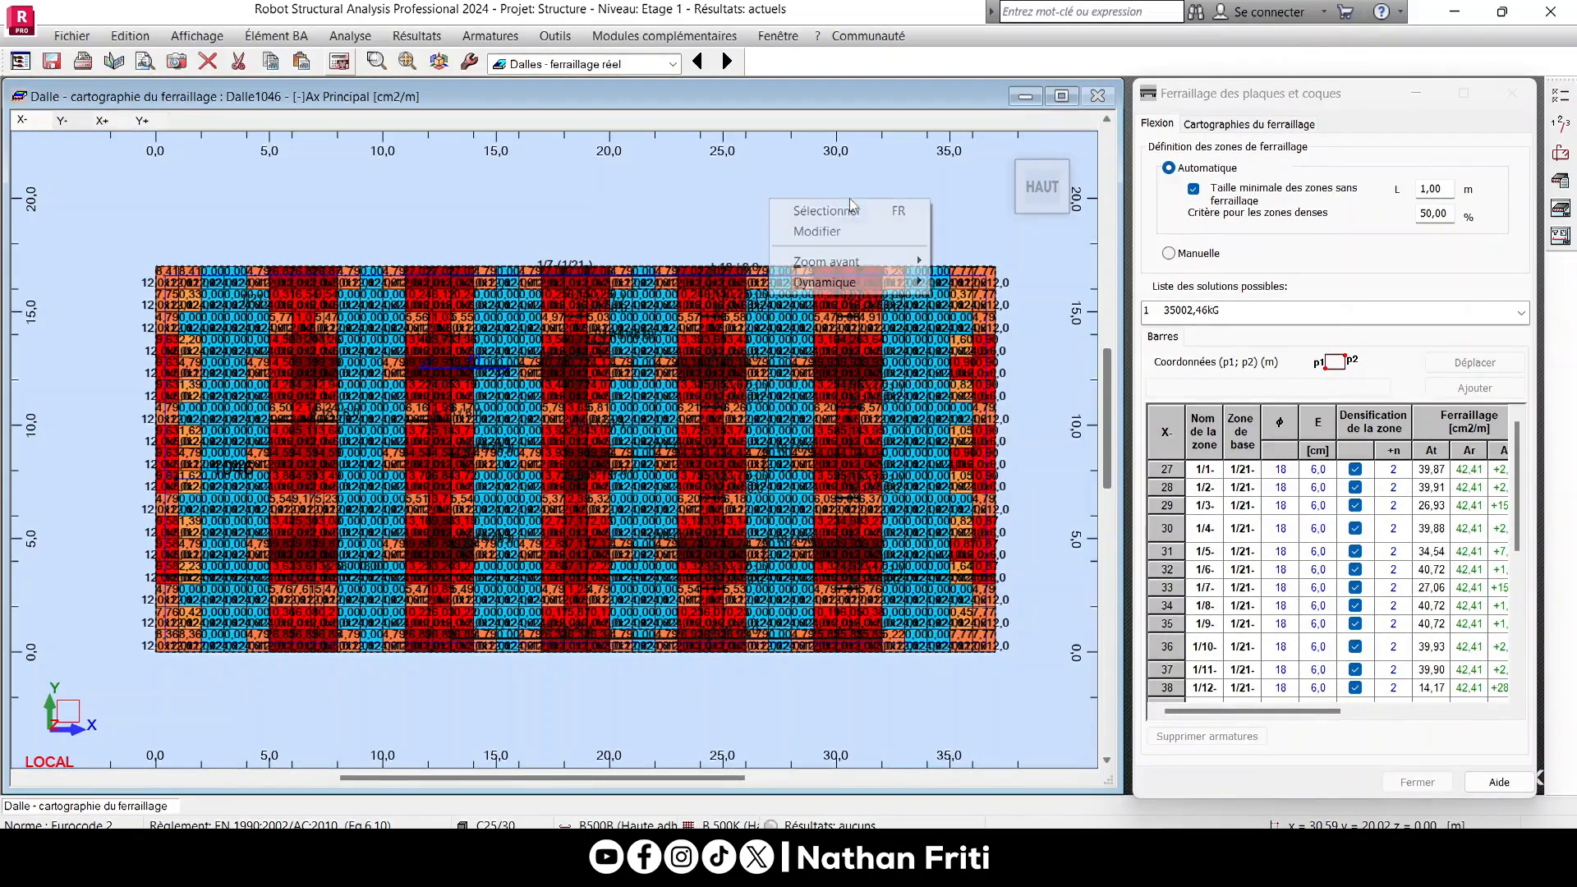
left_click(703, 206)
left_click(1004, 147)
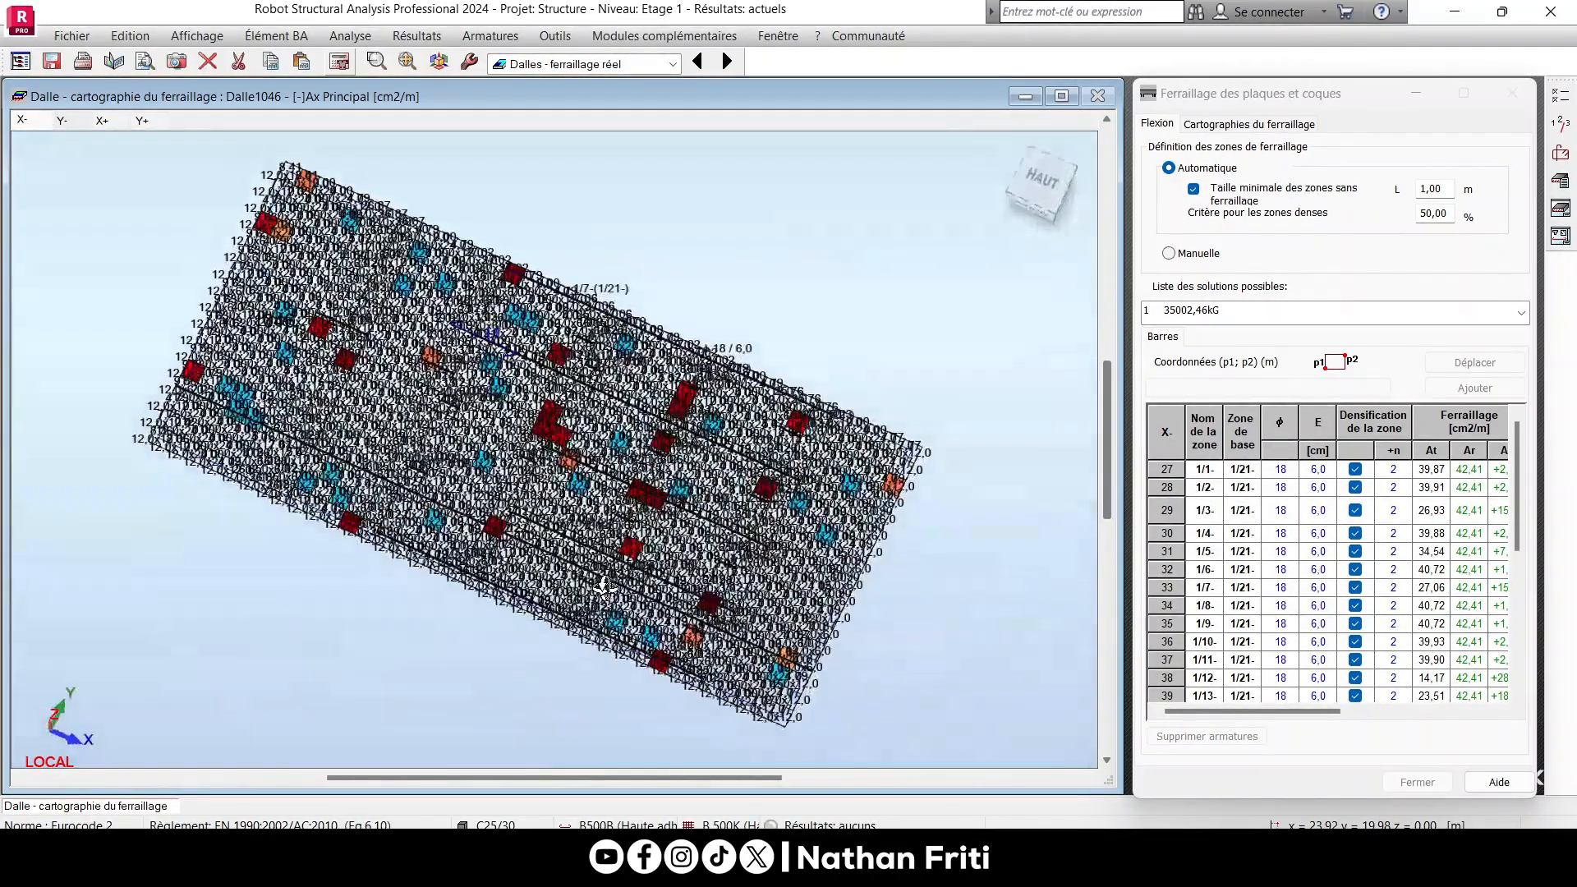
middle_click_drag(561, 441, 802, 496, "shift")
Generate the raft slab's execution drawings and examine the lower reinforcement plan on sheet 2 of 4.
left_click(670, 62)
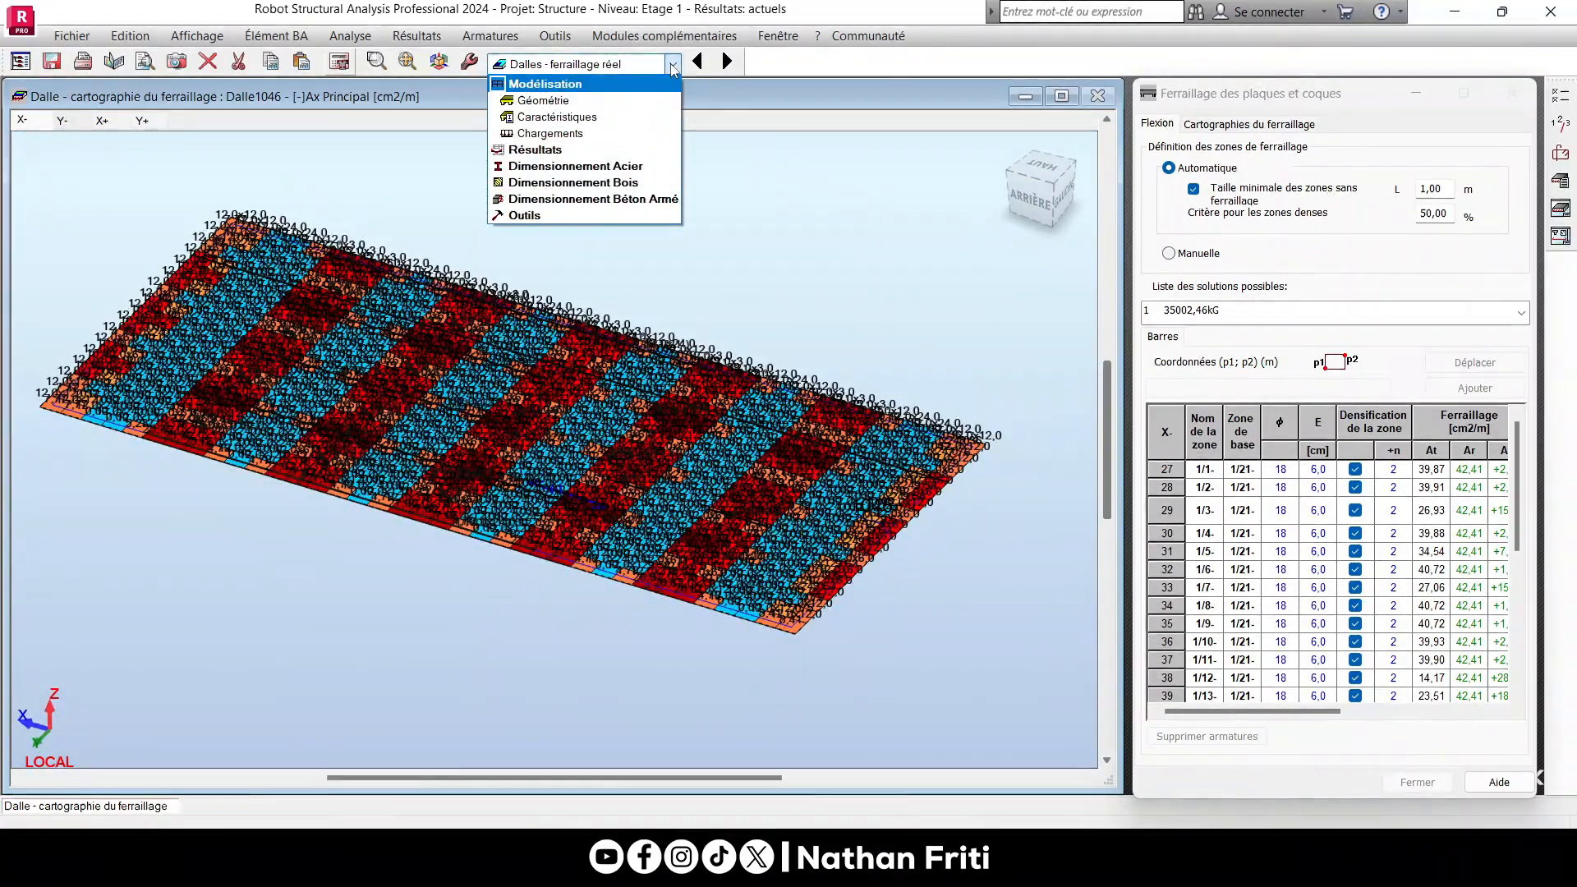
left_click(670, 63)
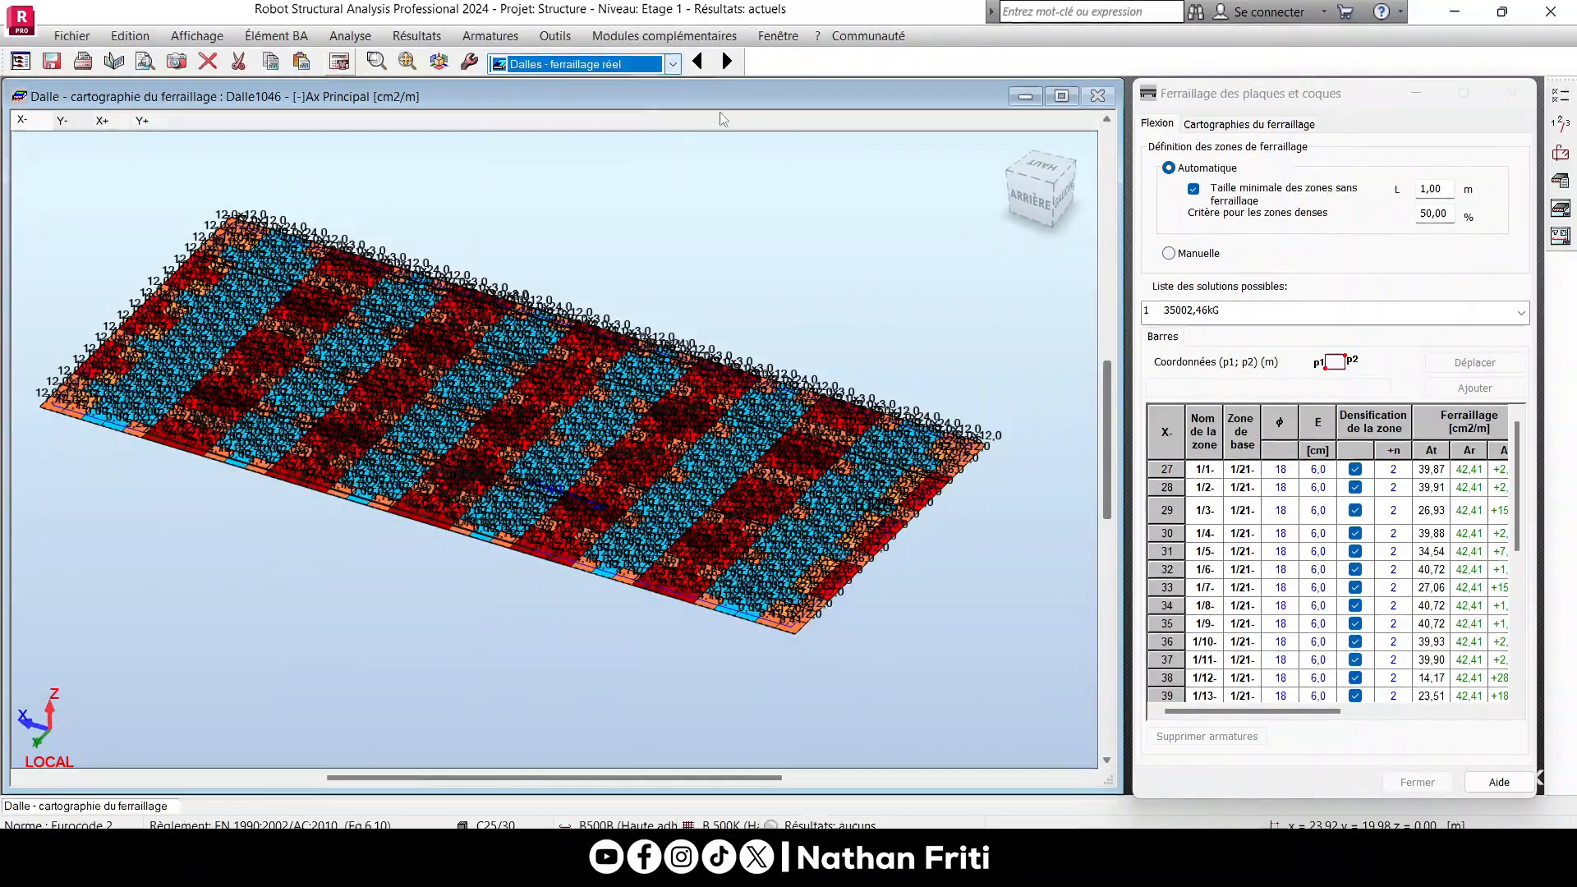
left_click(1561, 207)
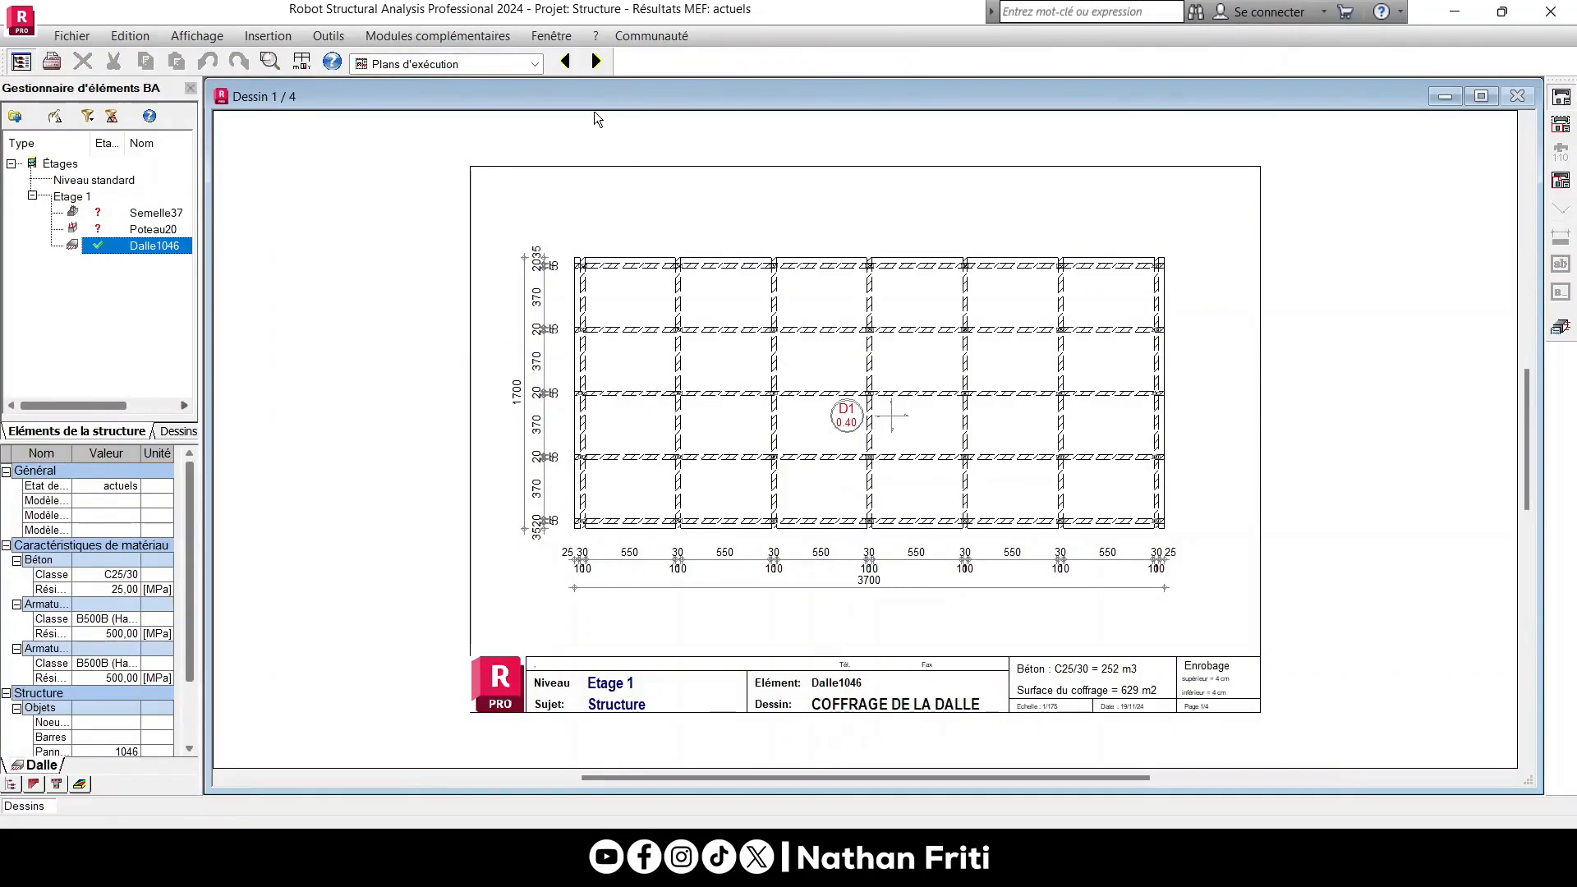
left_click(596, 63)
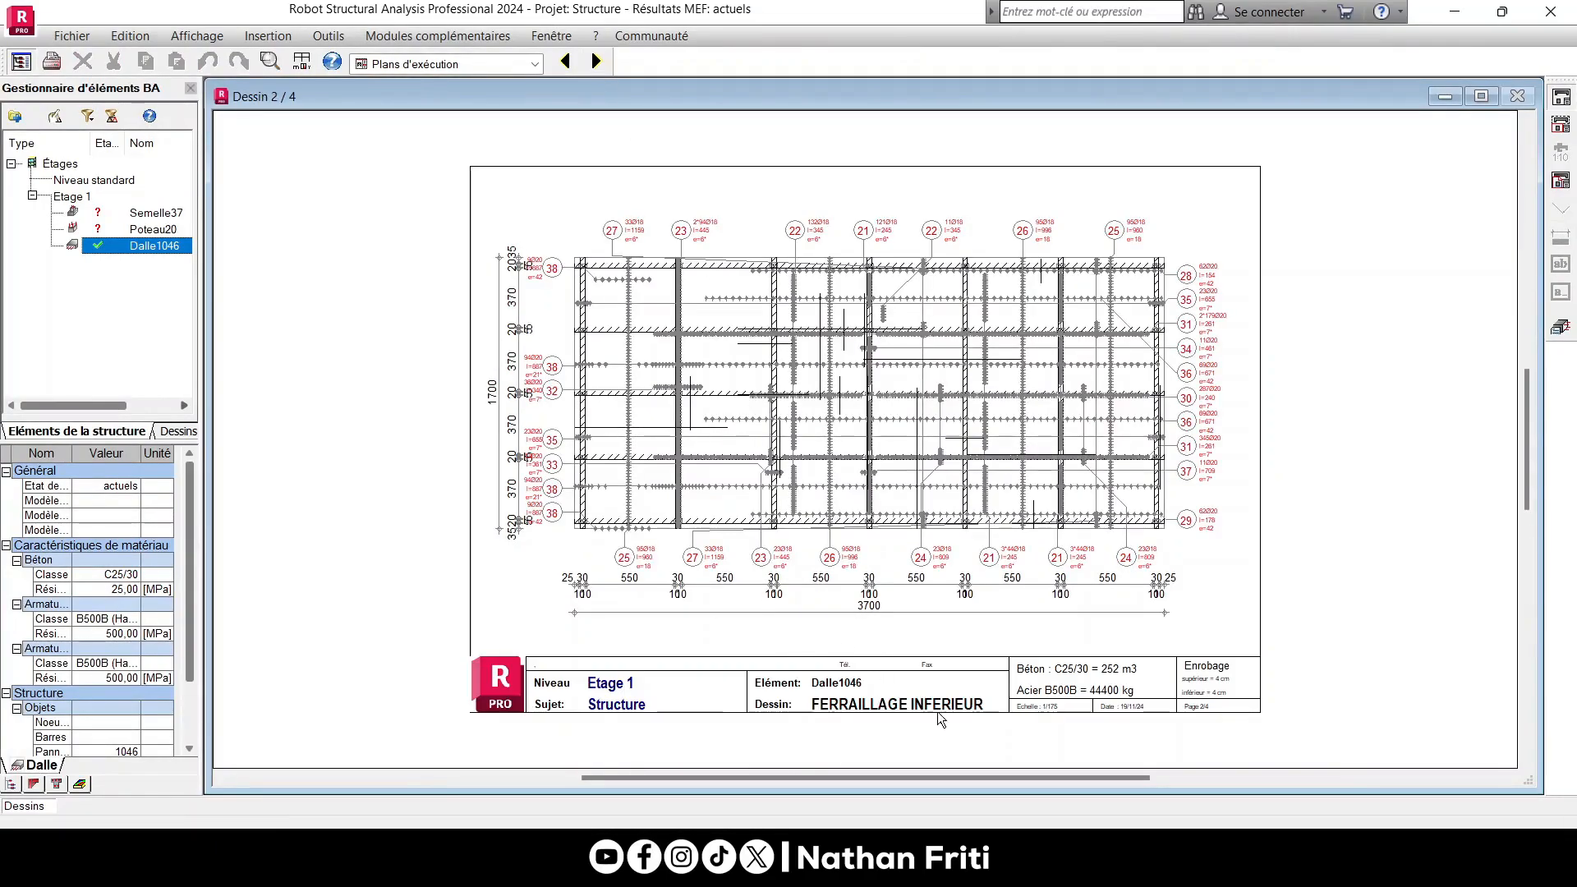
scroll(828, 263, "up", 6)
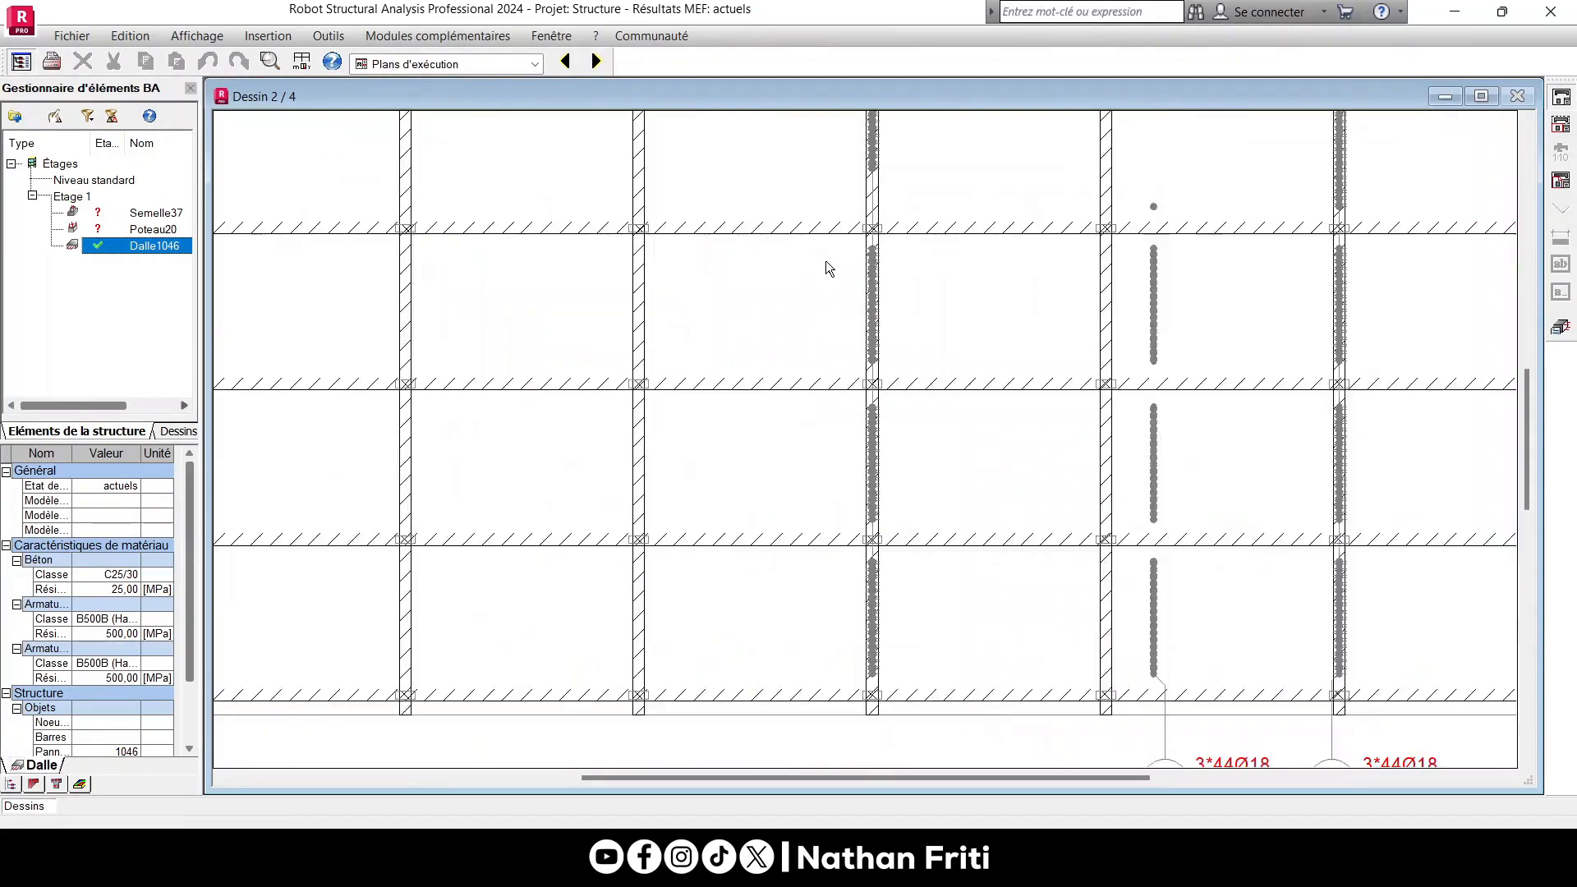
scroll(845, 359, "down", 1)
scroll(842, 364, "down", 6)
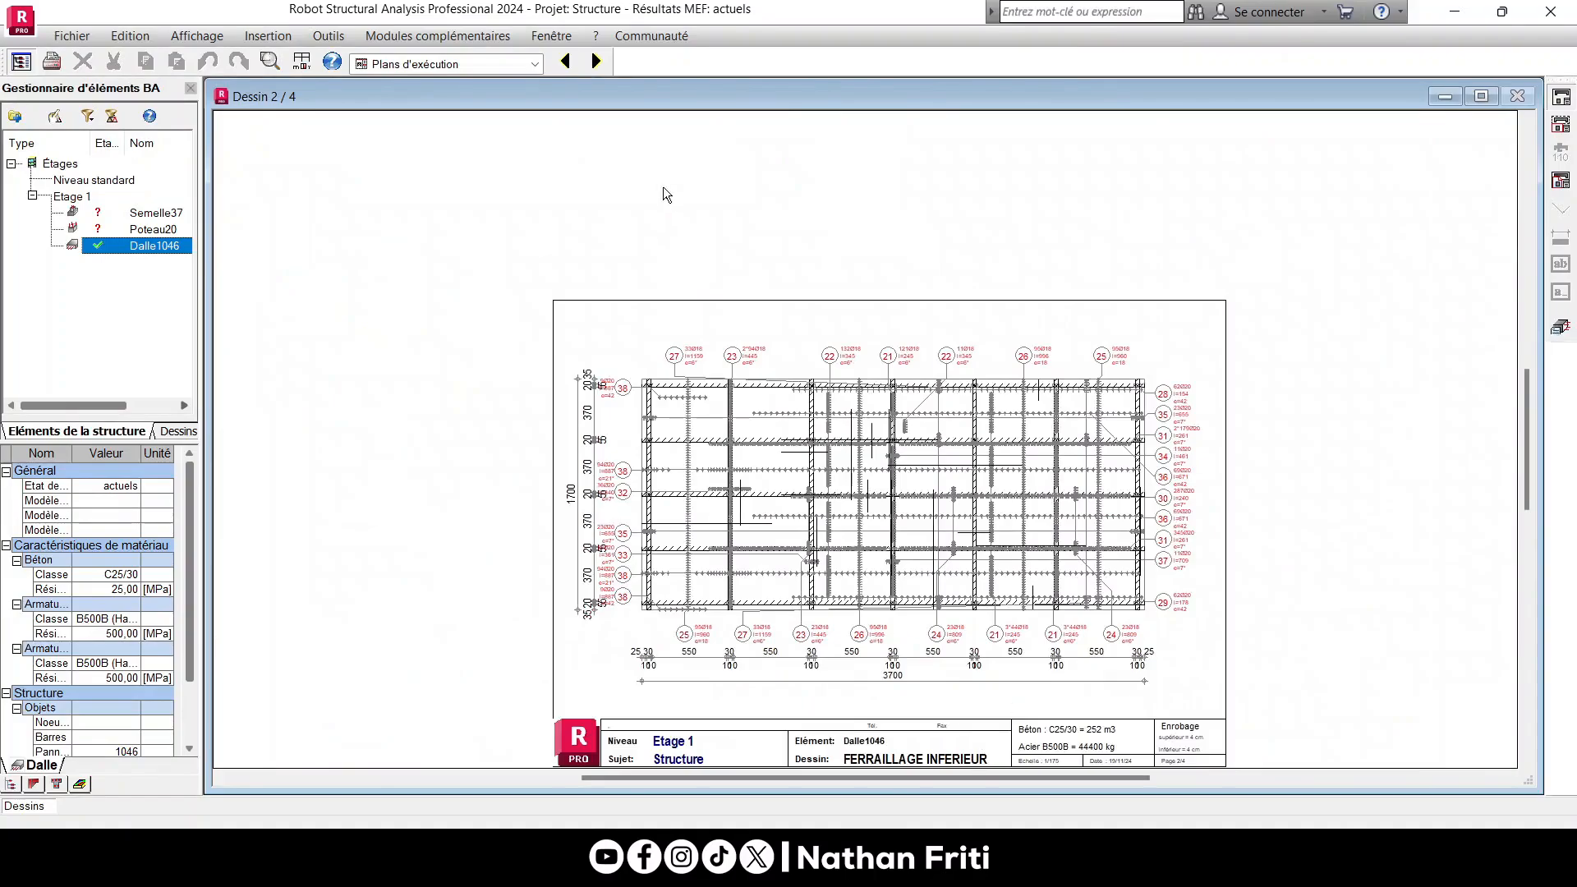
Examine the raft slab's bar schedule on the Nomenclature sheet, 4 of 4.
left_click(596, 61)
left_click(598, 62)
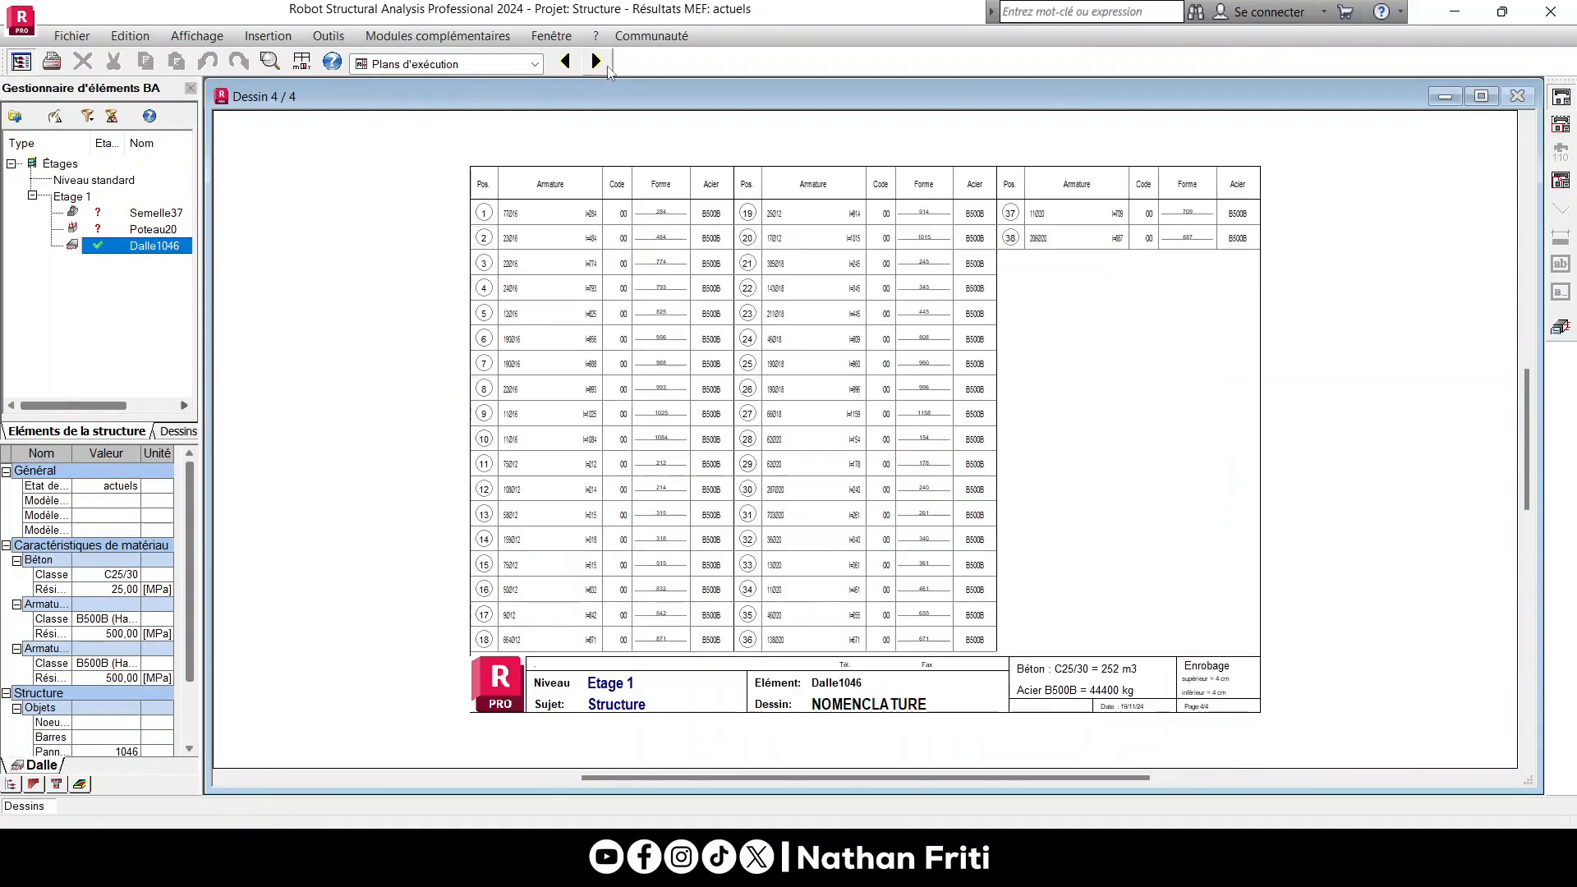
scroll(519, 179, "up", 2)
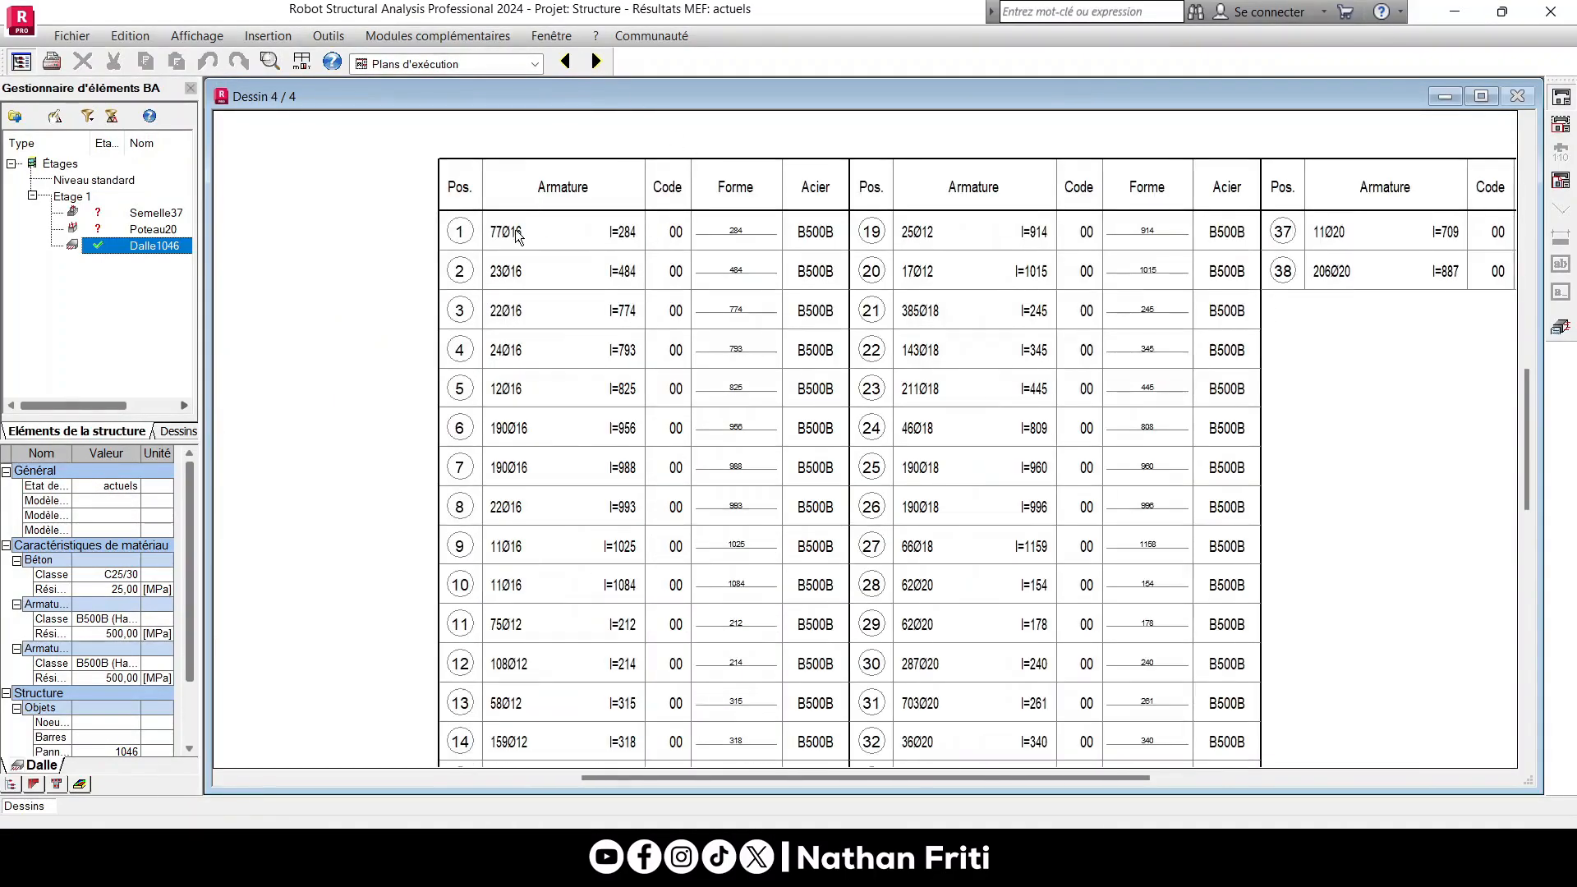
scroll(519, 236, "up", 1)
scroll(520, 234, "down", 4)
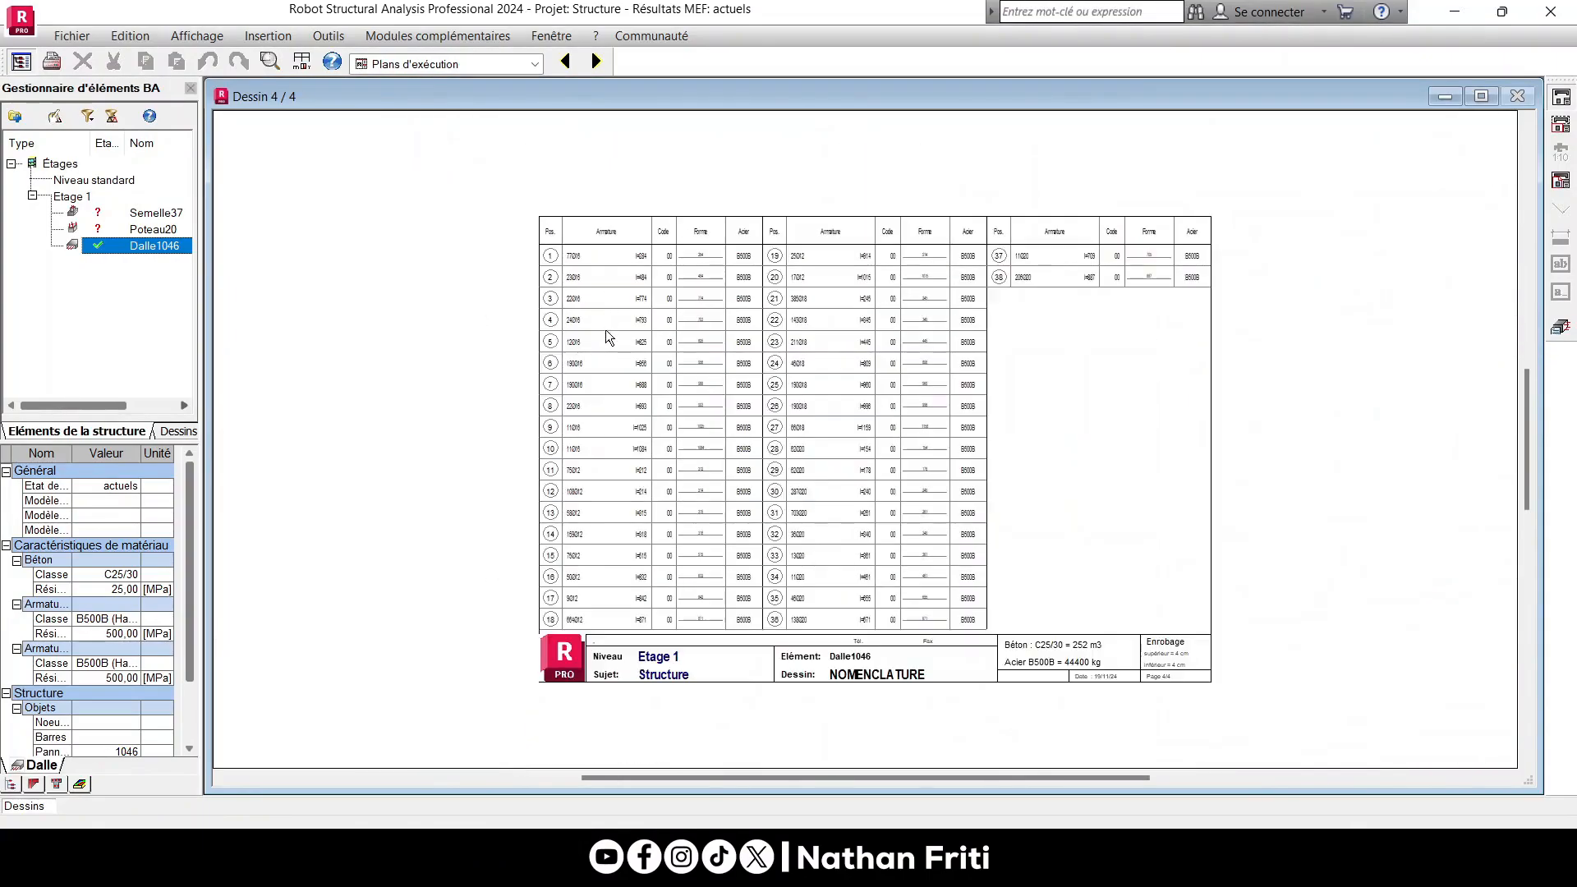
scroll(606, 336, "up", 3)
scroll(526, 649, "down", 2)
scroll(549, 657, "up", 1)
scroll(549, 657, "down", 3)
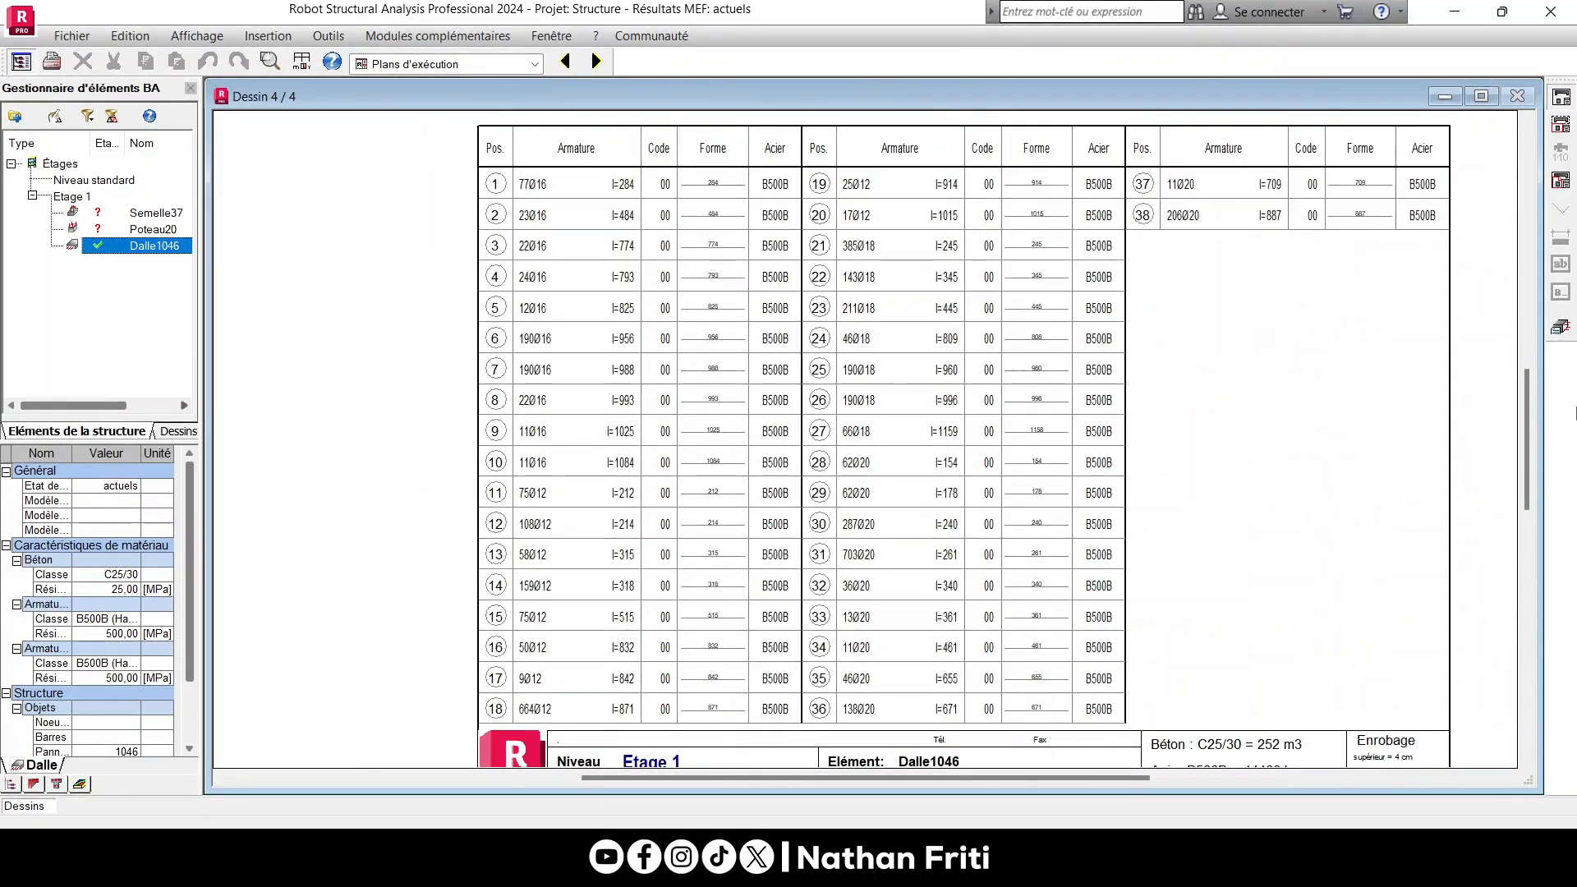
Return to the slab's reinforcement design, switch to the Dalles - ferraillage layout and enlarge the view by removing the empty pane.
left_click(1563, 331)
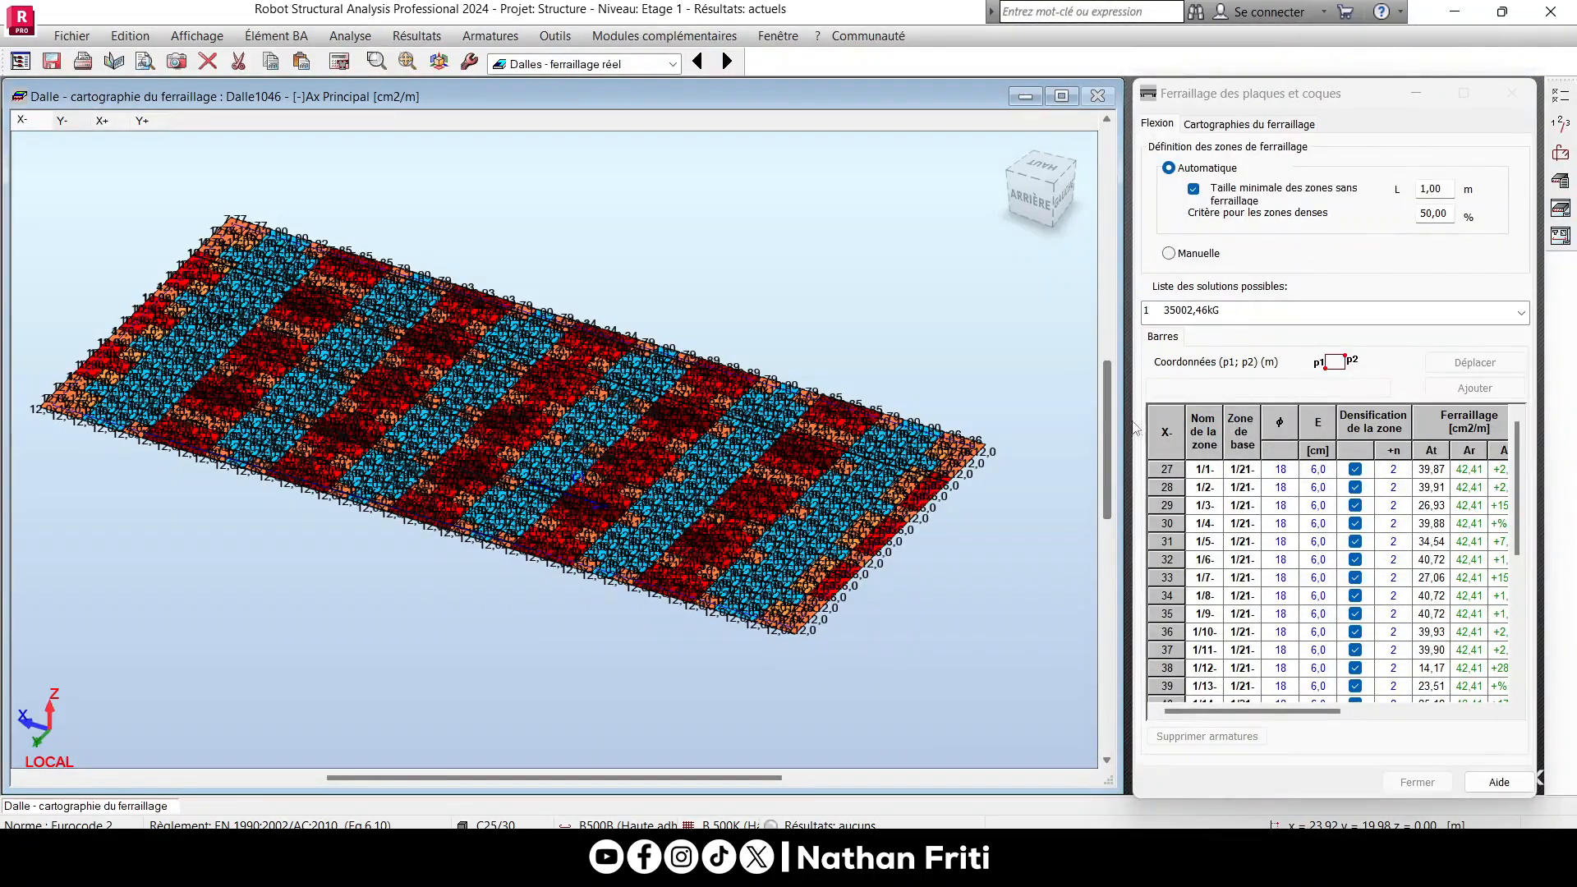
left_click(661, 65)
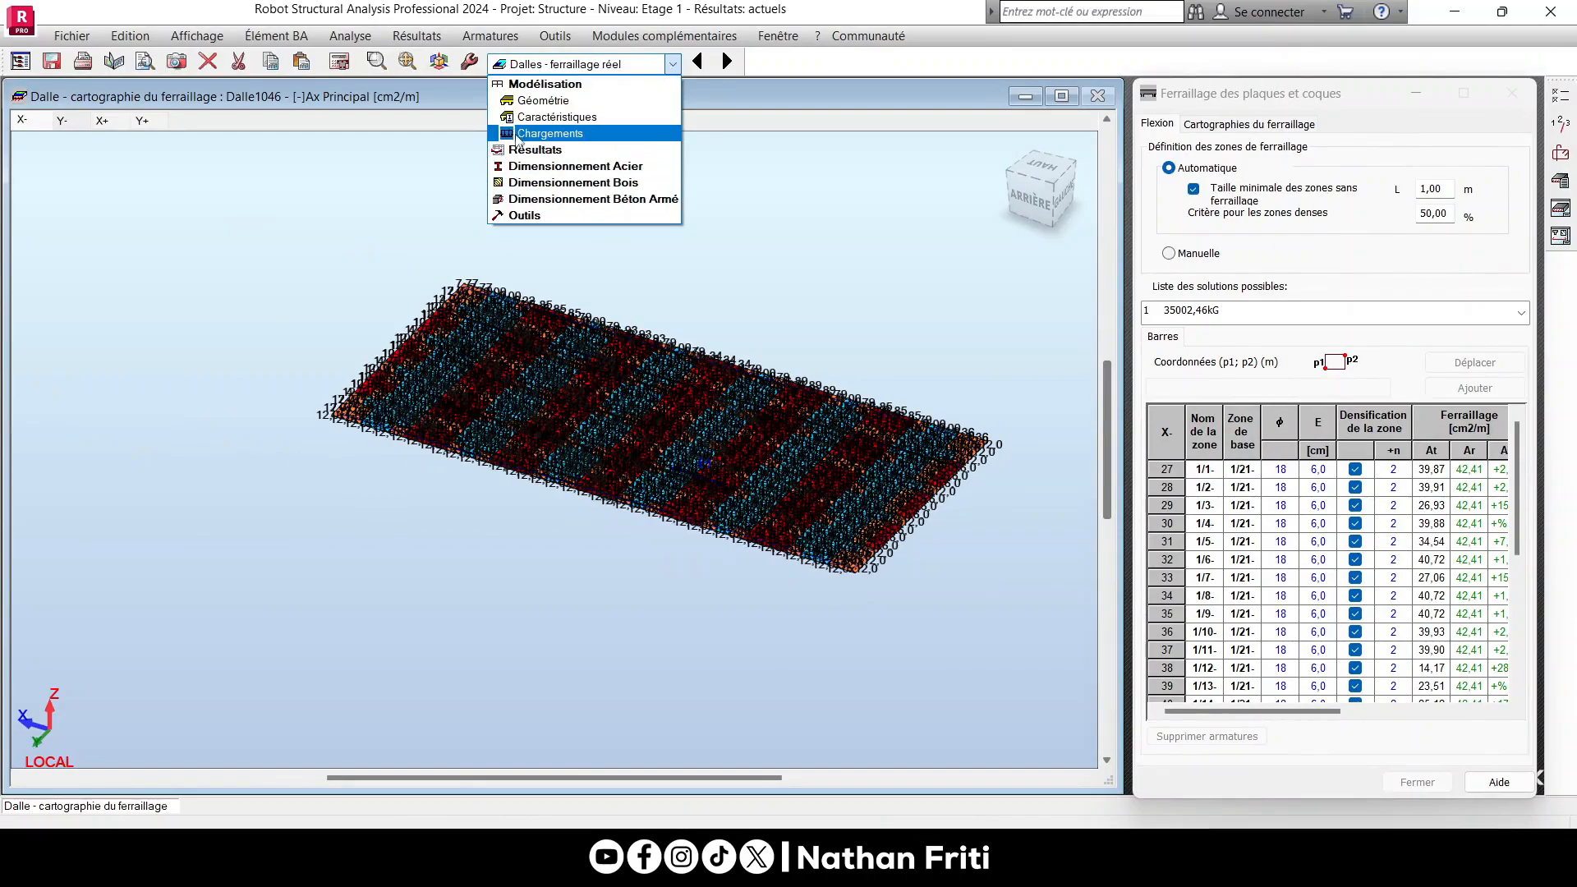
left_click(542, 199)
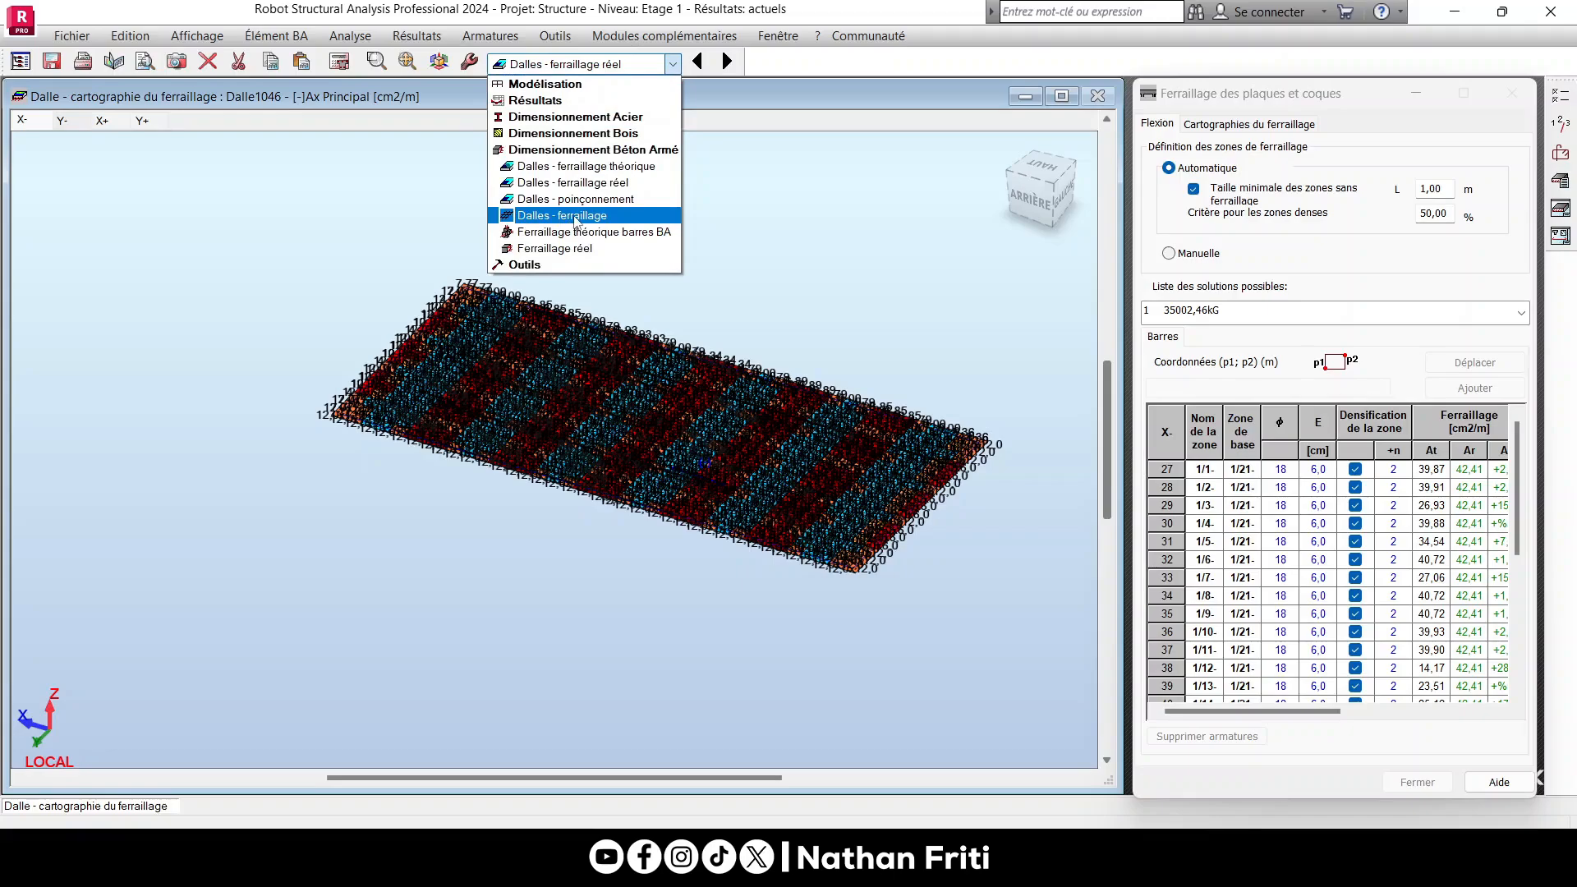
left_click(575, 216)
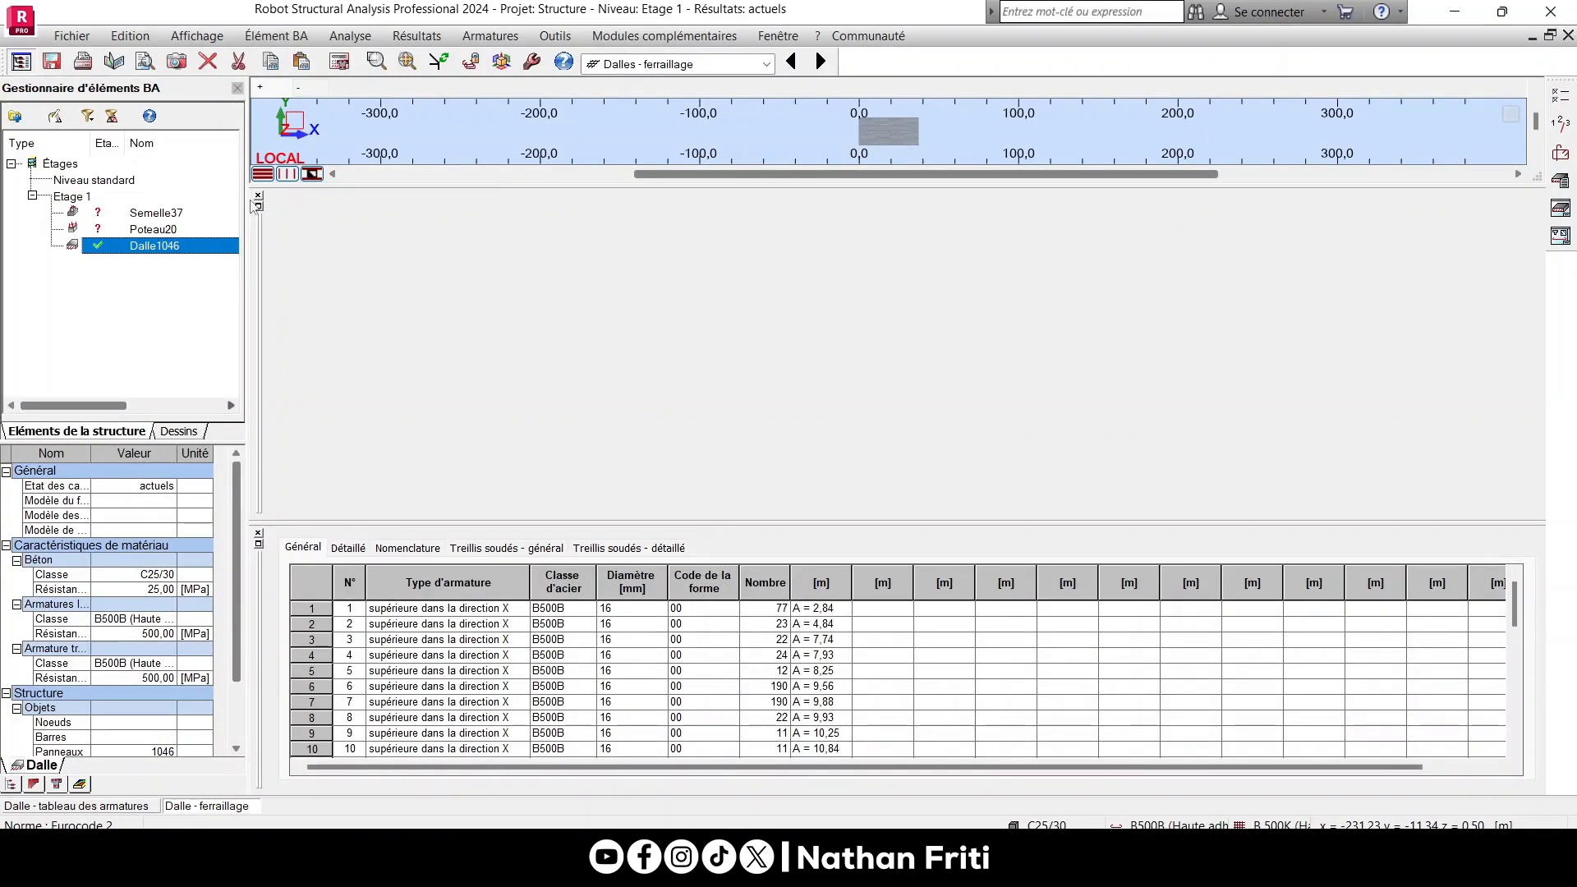
left_click(259, 204)
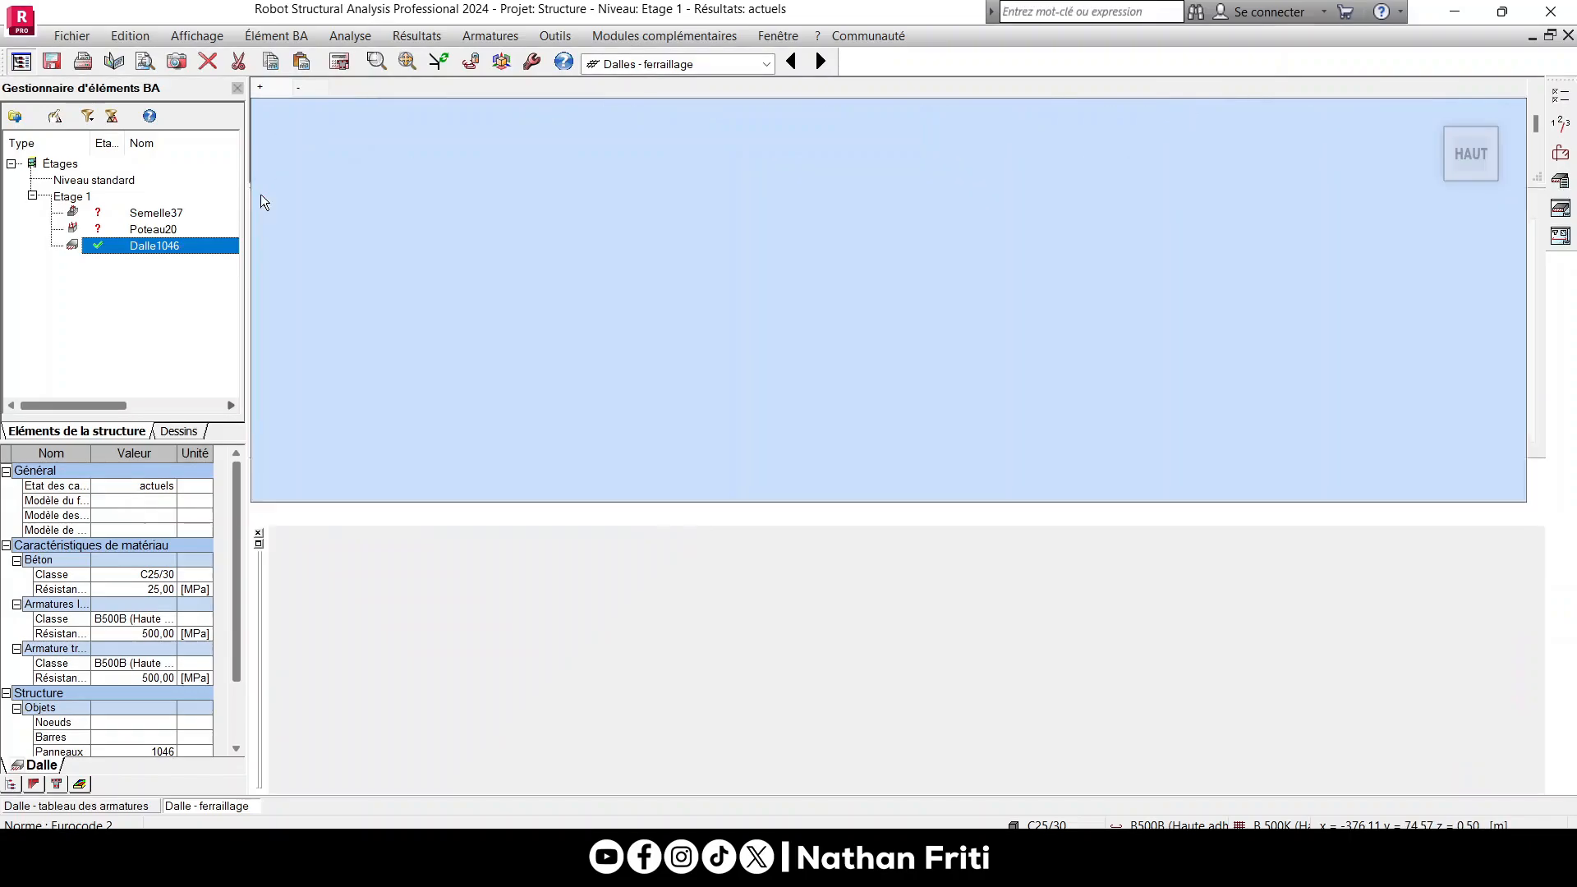
View the raft's reinforcement in 3D and highlight bar group 7, the 16 mm upper bars in direction X.
scroll(871, 261, "up", 4)
scroll(845, 342, "up", 6)
scroll(857, 211, "down", 5)
left_click(1429, 117)
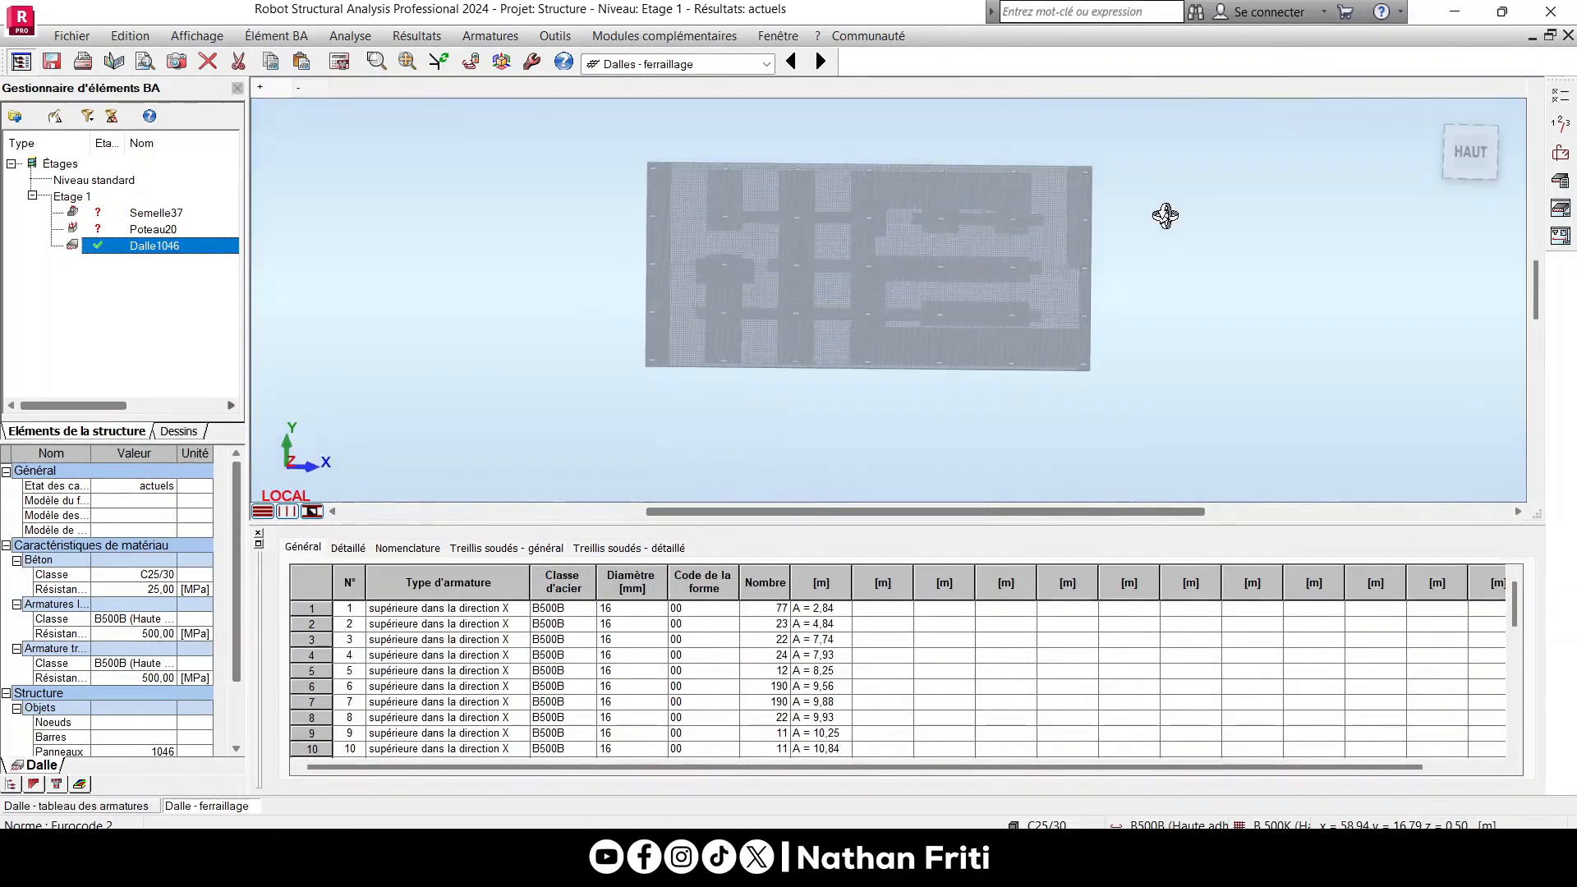
scroll(878, 279, "up", 5)
scroll(878, 279, "up", 3)
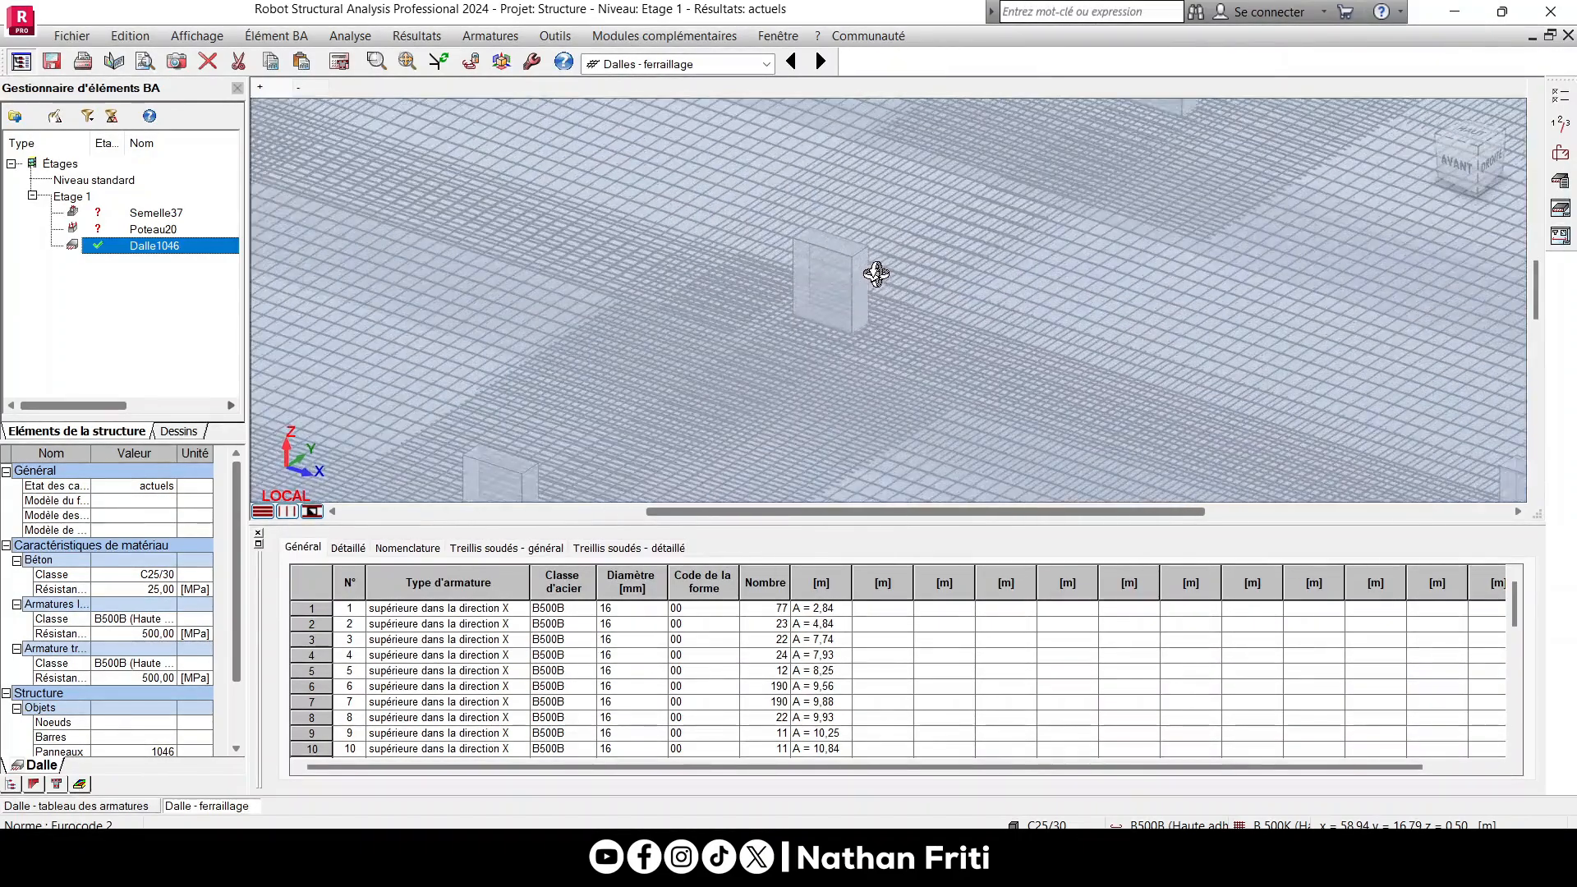
right_click(893, 238)
left_click(878, 259)
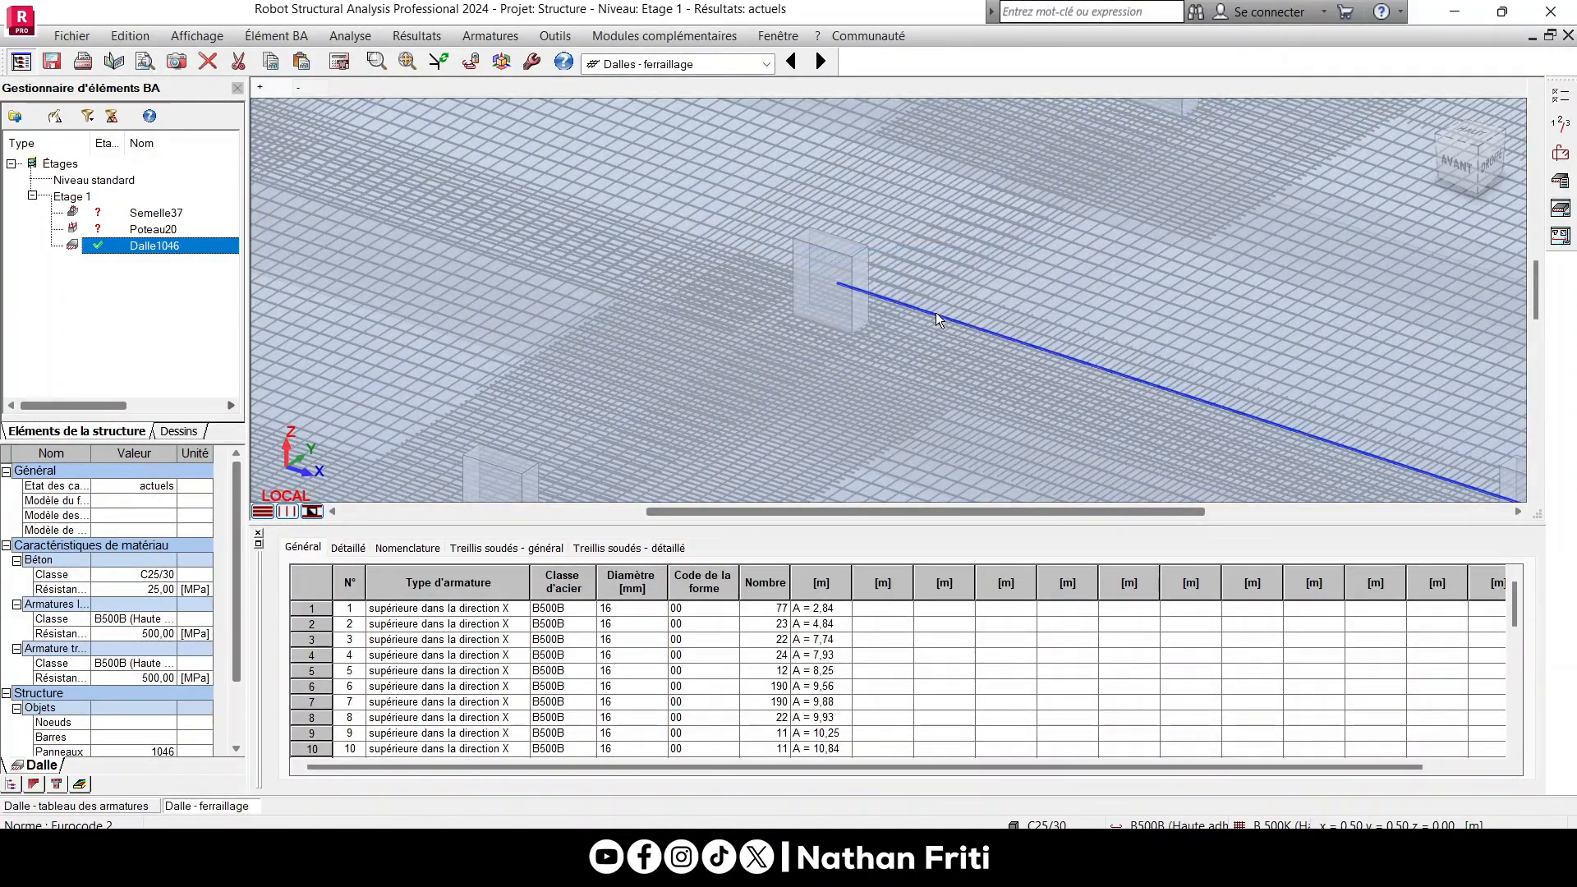
left_click(320, 703)
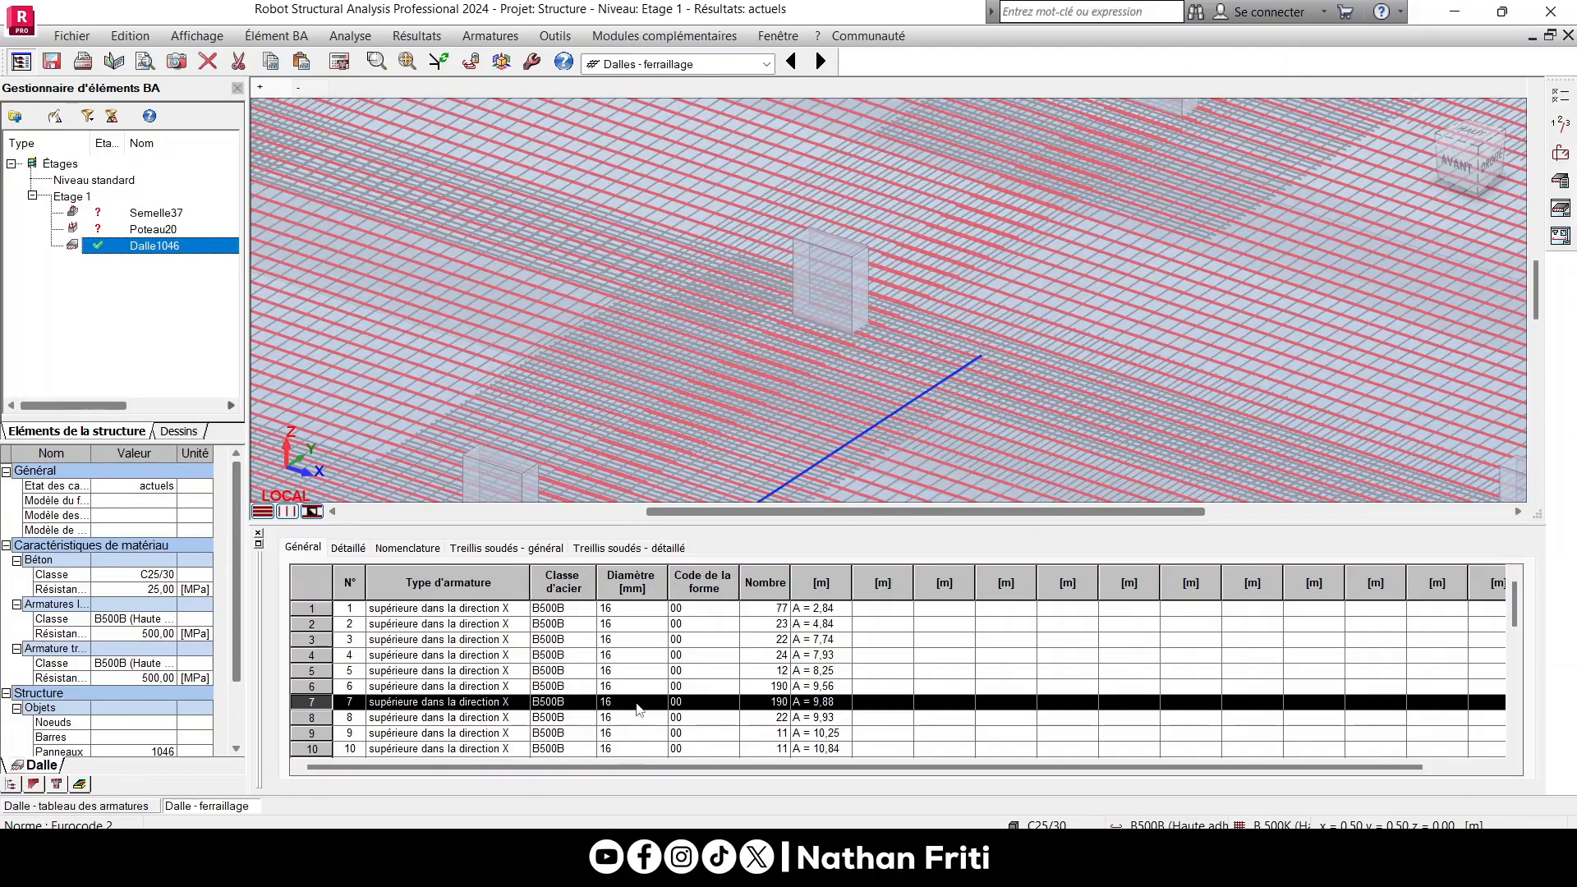
scroll(815, 344, "down", 8)
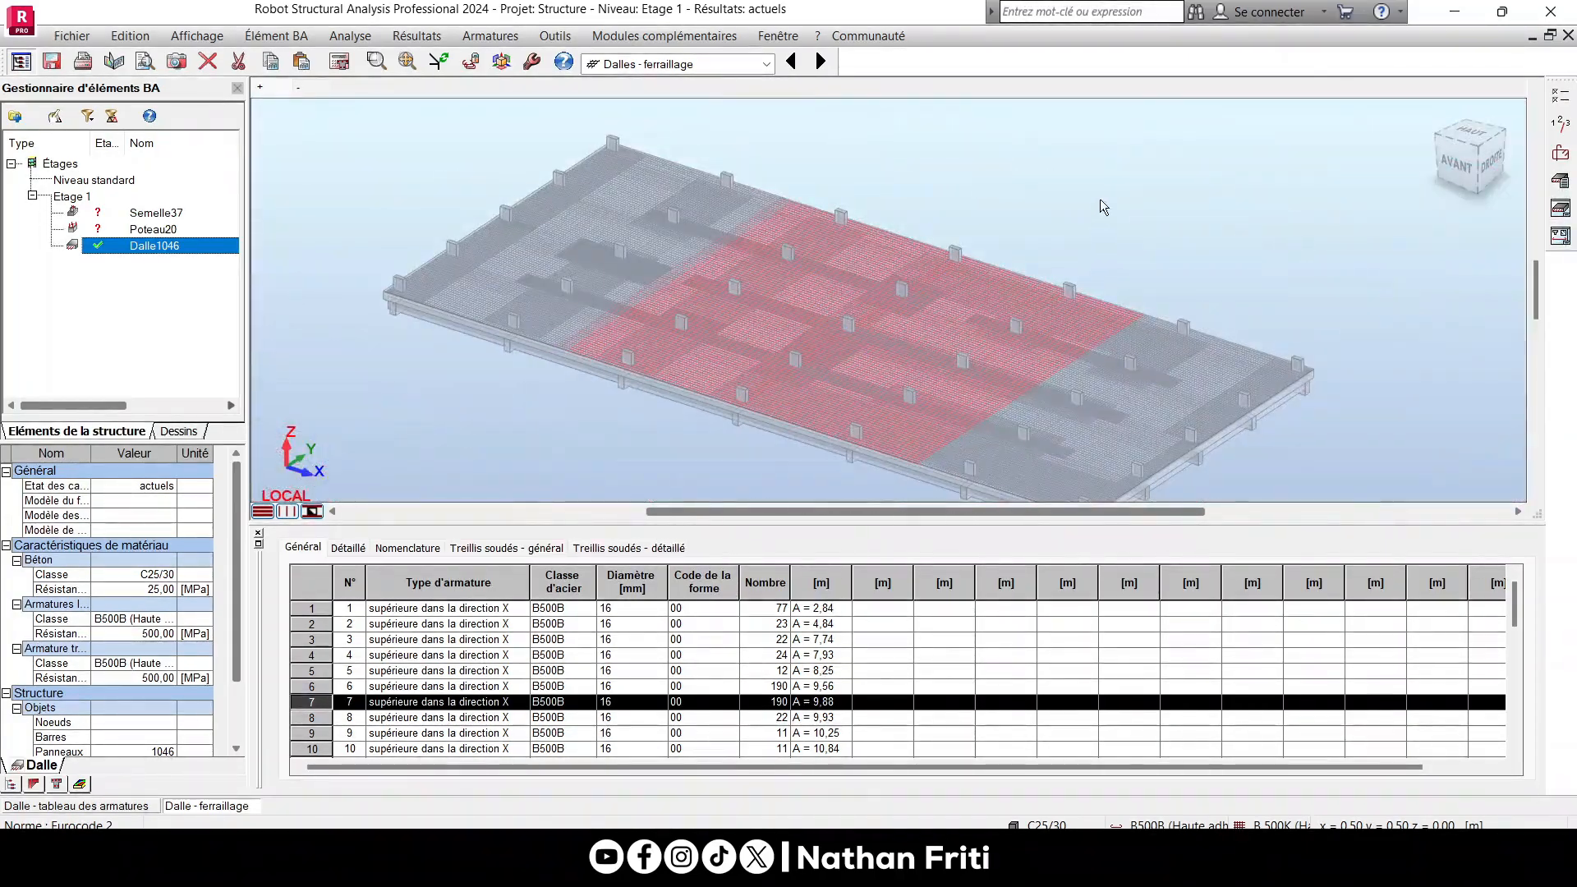
Clear the bar highlight, inspect the reinforcement around an edge column in 3D, and examine the raft's bars in plan view.
left_click(1092, 197)
scroll(538, 193, "up", 6)
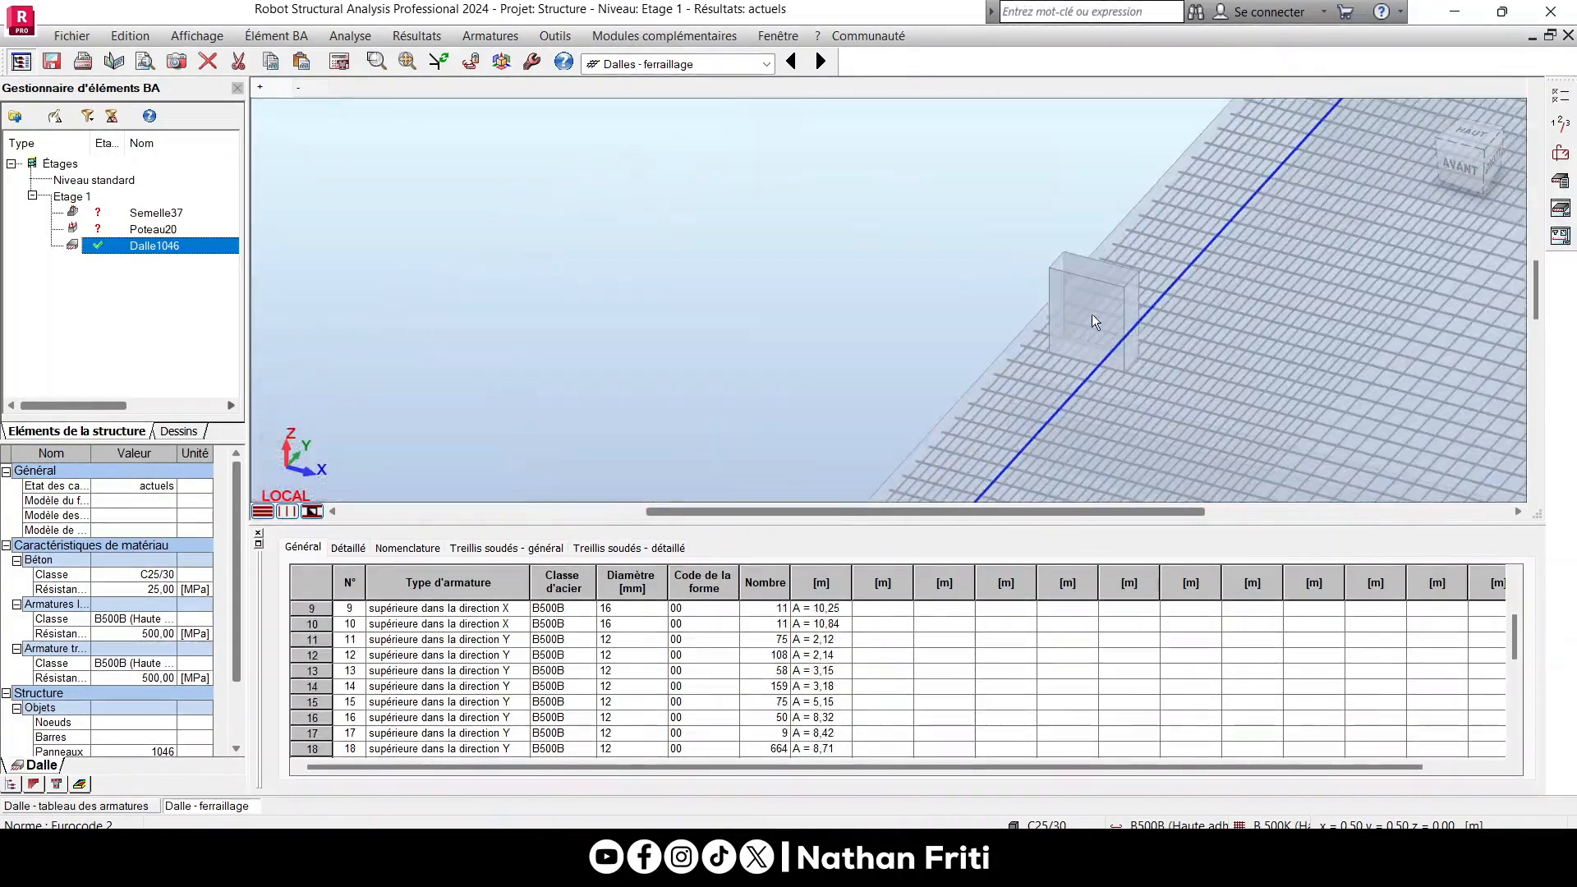
right_click(668, 262)
left_click(901, 193)
scroll(773, 259, "down", 1)
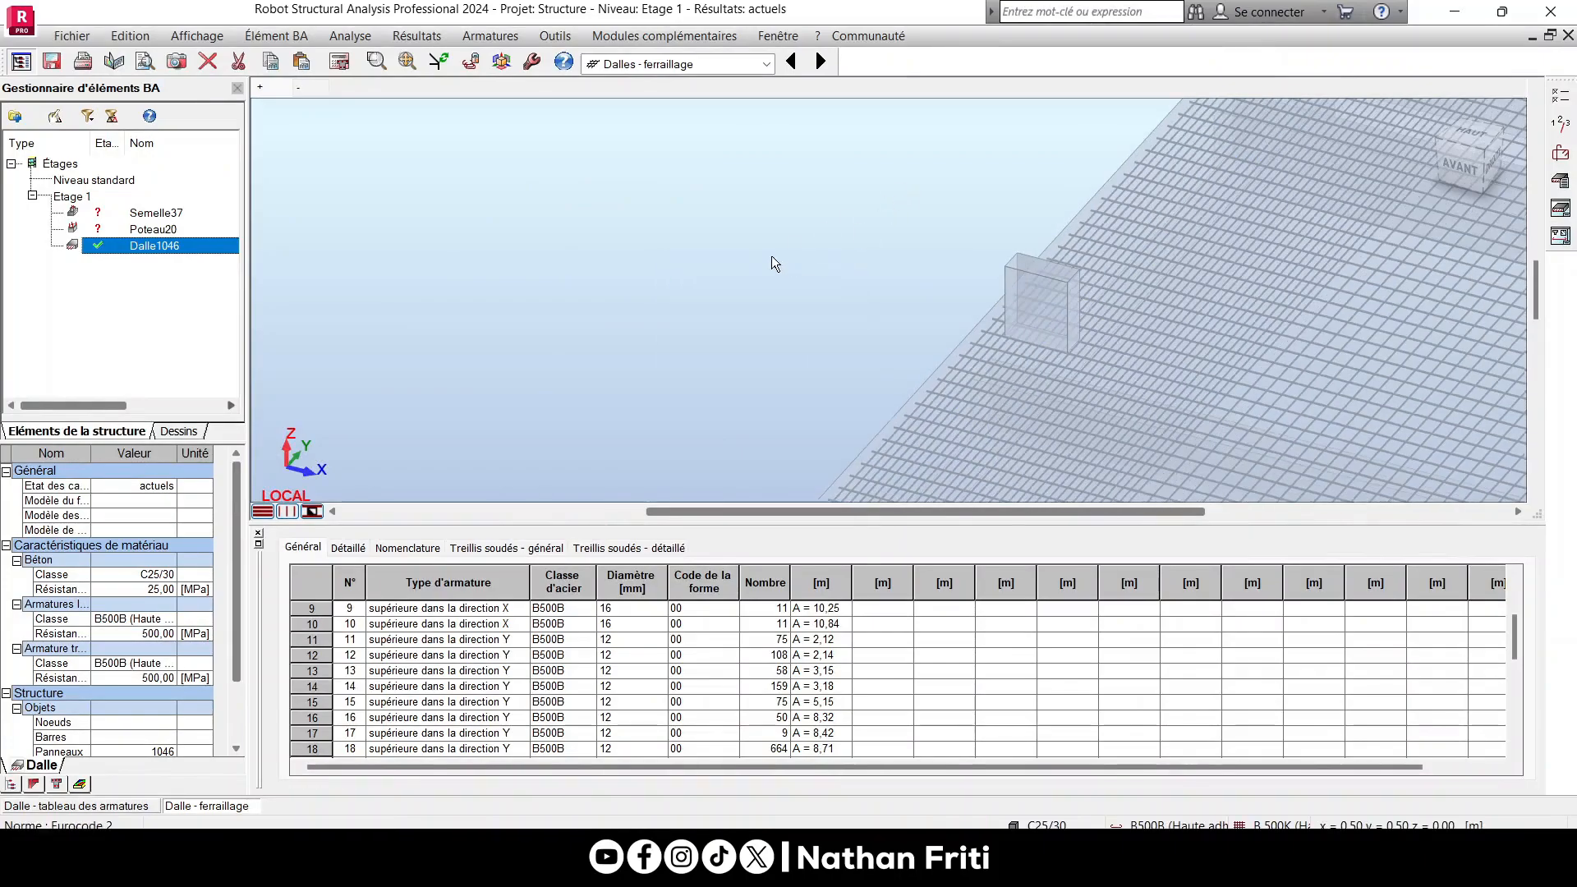
left_click(308, 89)
scroll(923, 268, "up", 6)
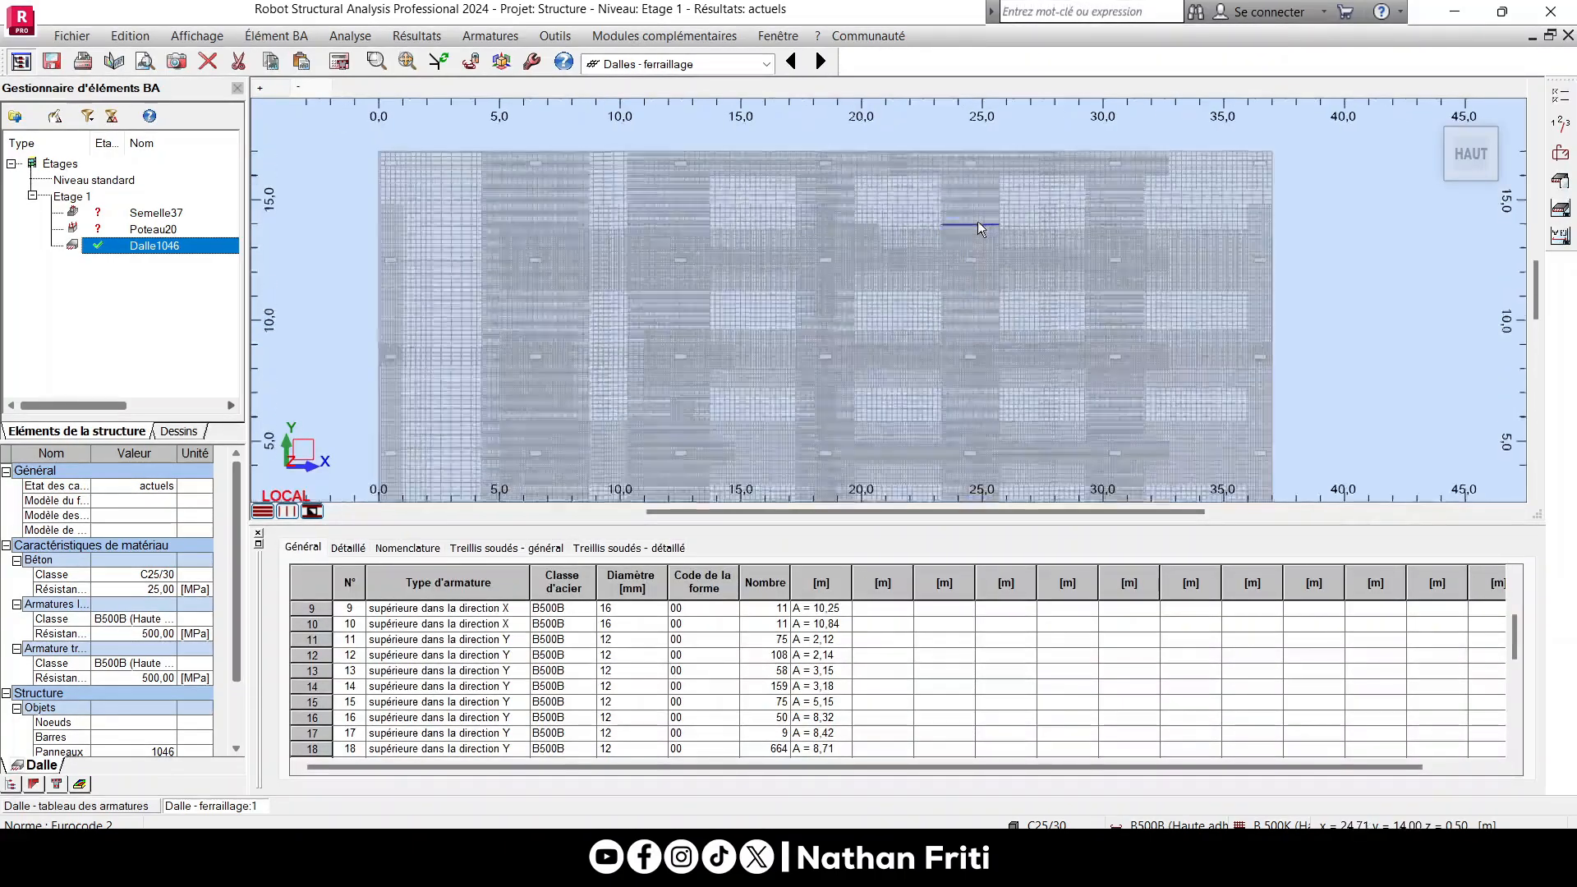
View the whole raft reinforcement in plan, check its execution drawings, and return to the Dalles - ferraillage réel layout.
scroll(1037, 184, "down", 3)
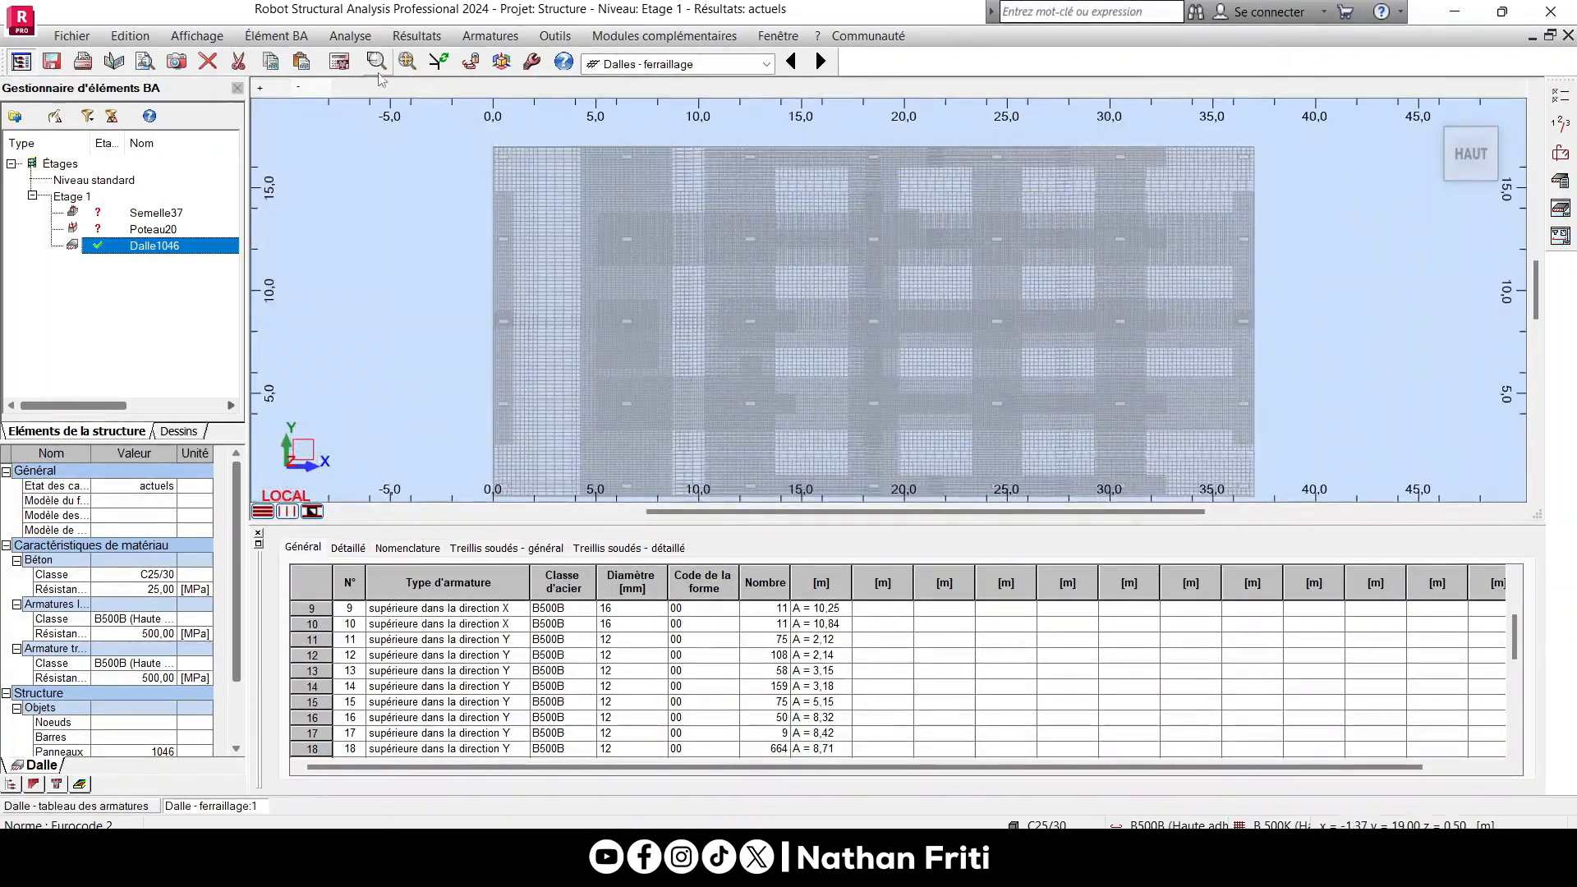
scroll(505, 255, "down", 1)
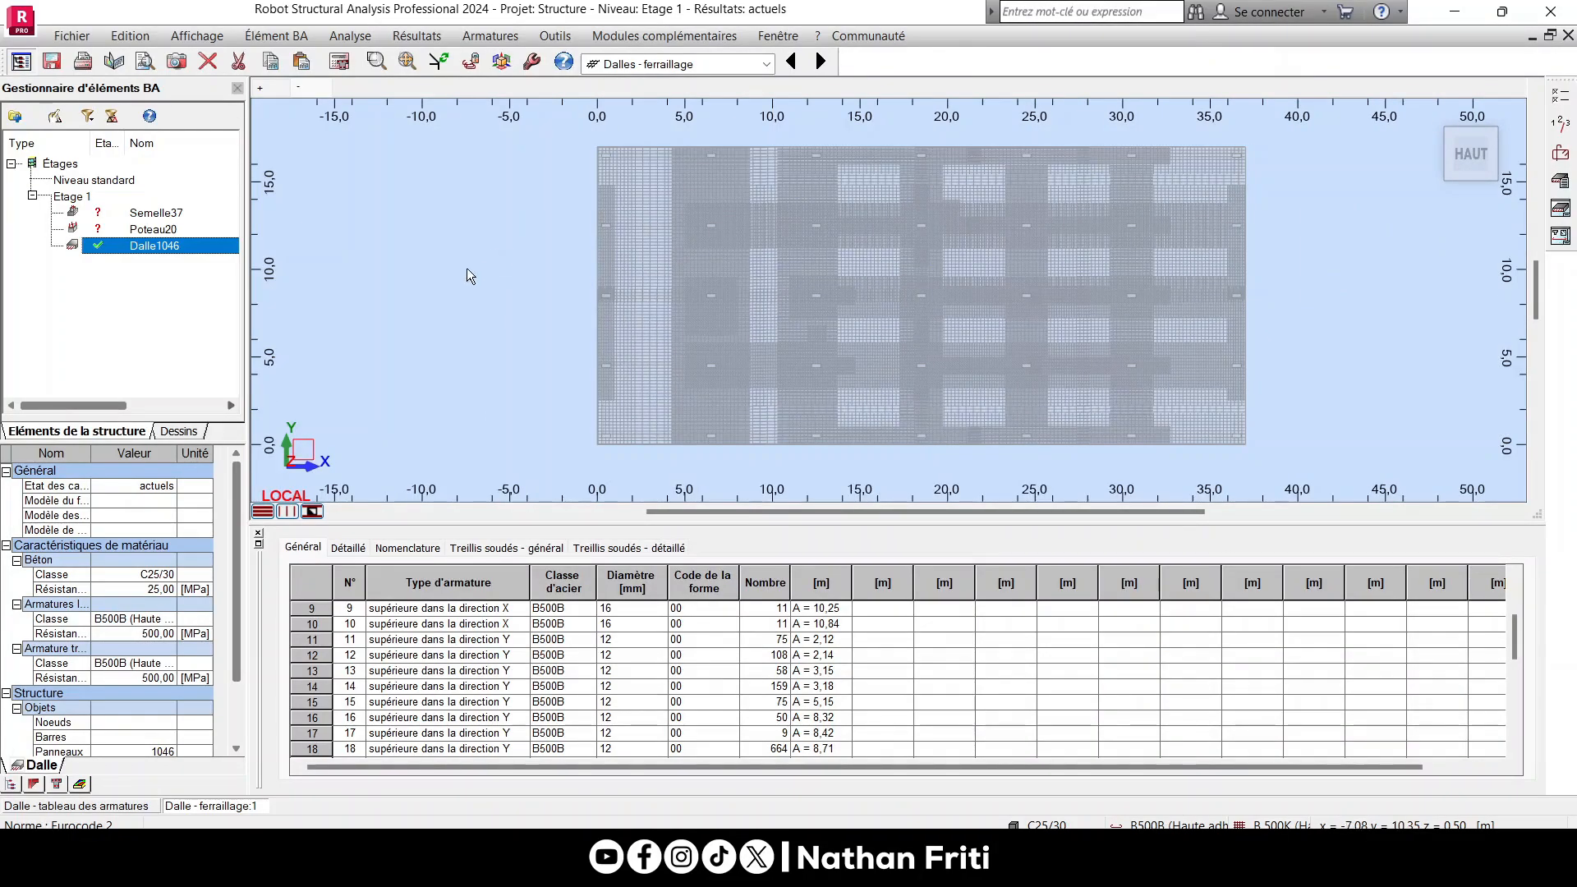
left_click(1560, 212)
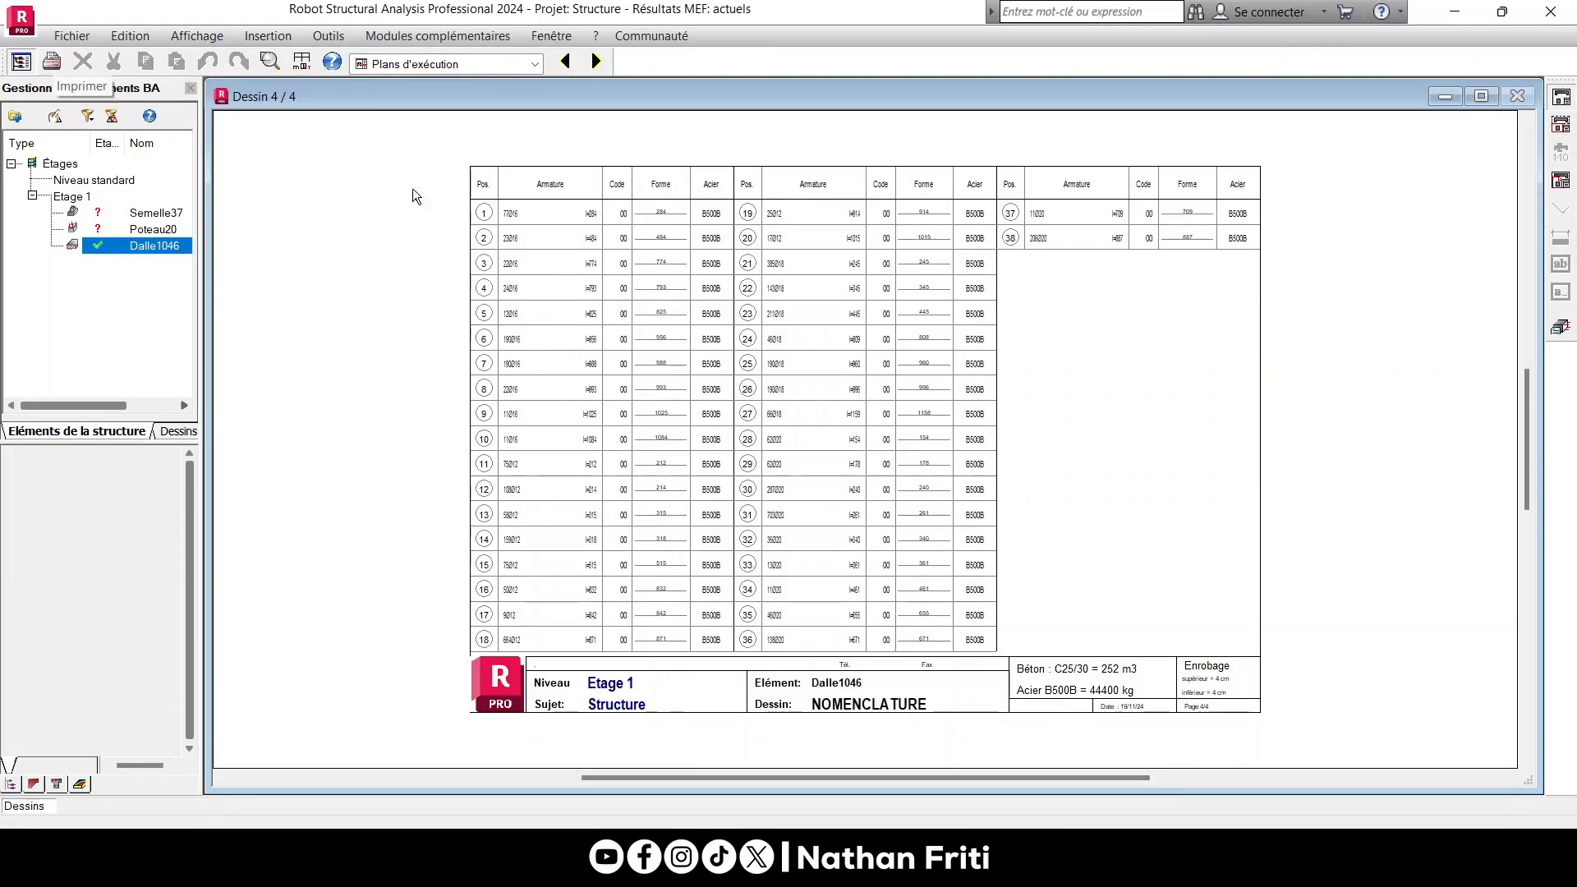
left_click(1549, 329)
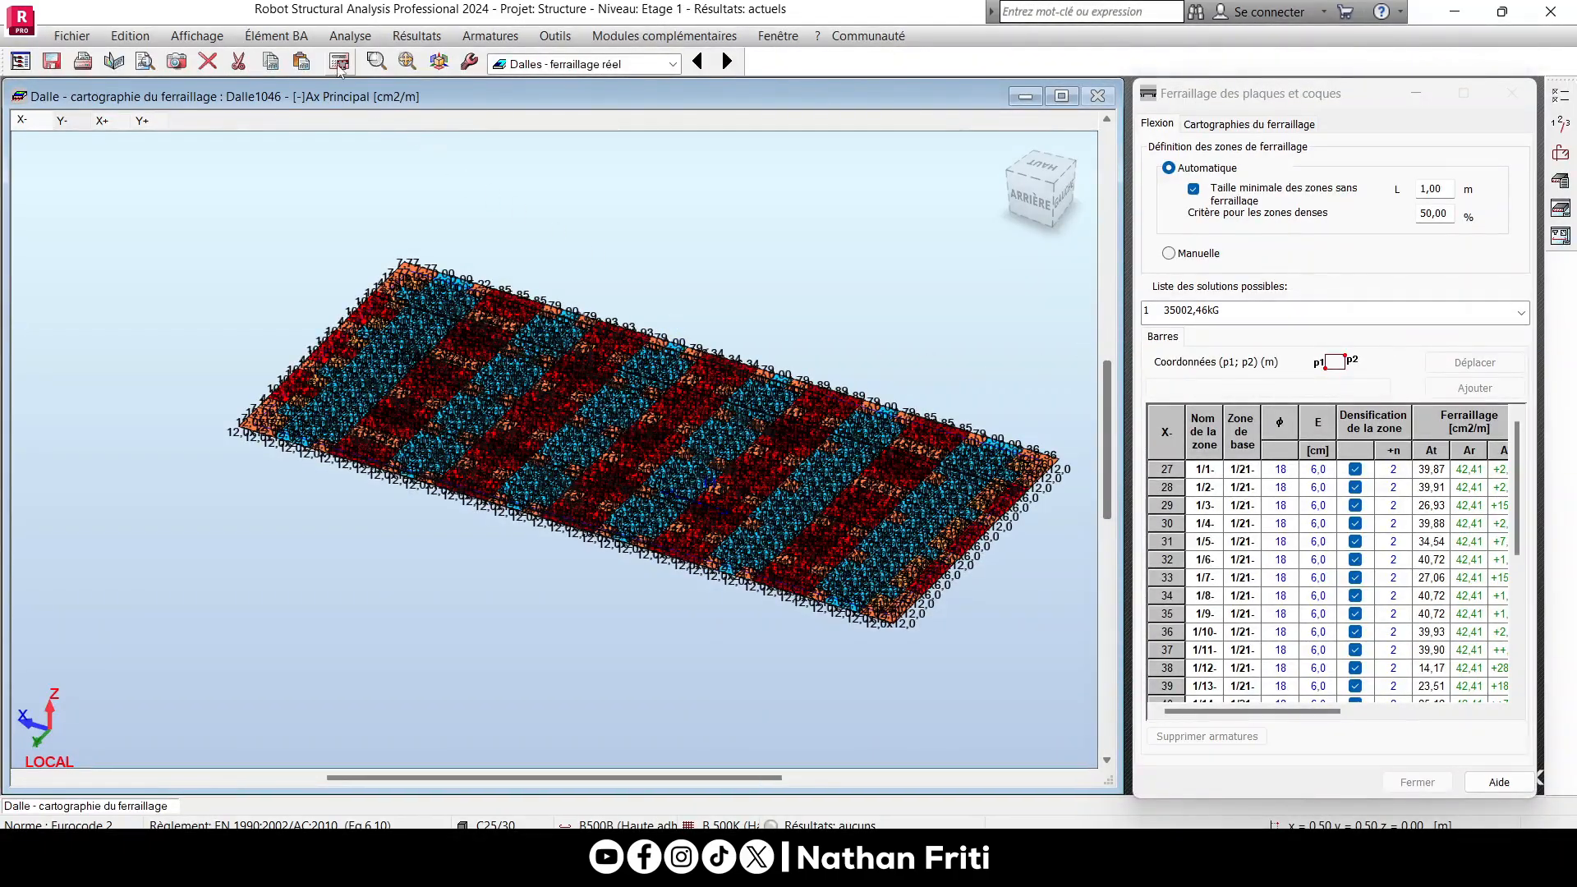
Generate the raft slab's calculation note with all sections and the global quantity specification, and review its reinforcement, concrete, hypotheses and geometry sections.
left_click(413, 36)
left_click(408, 110)
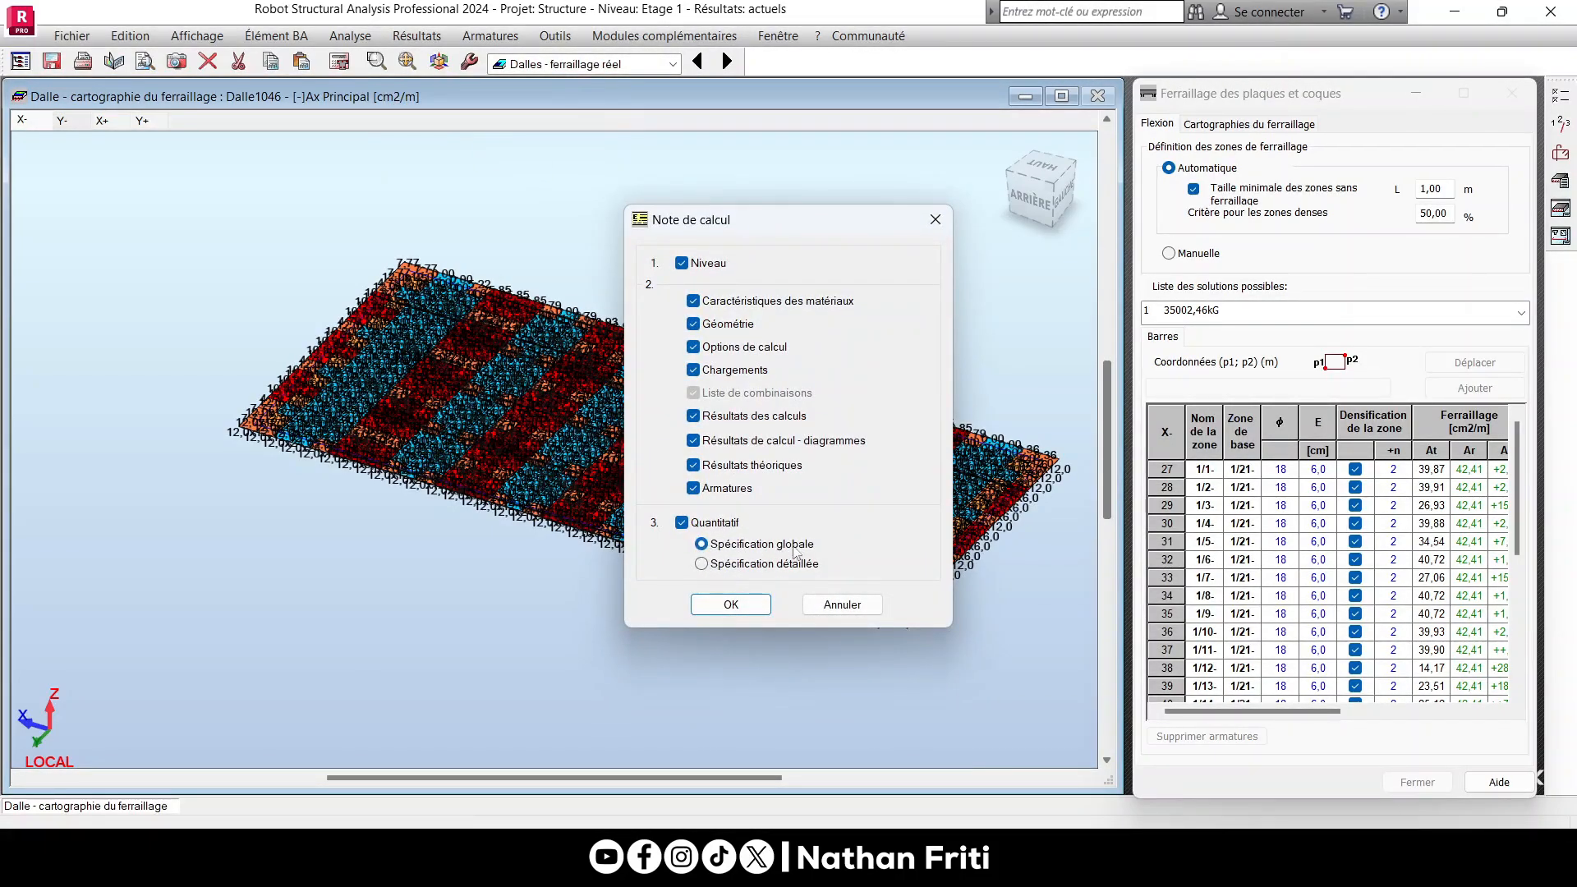
left_click(712, 608)
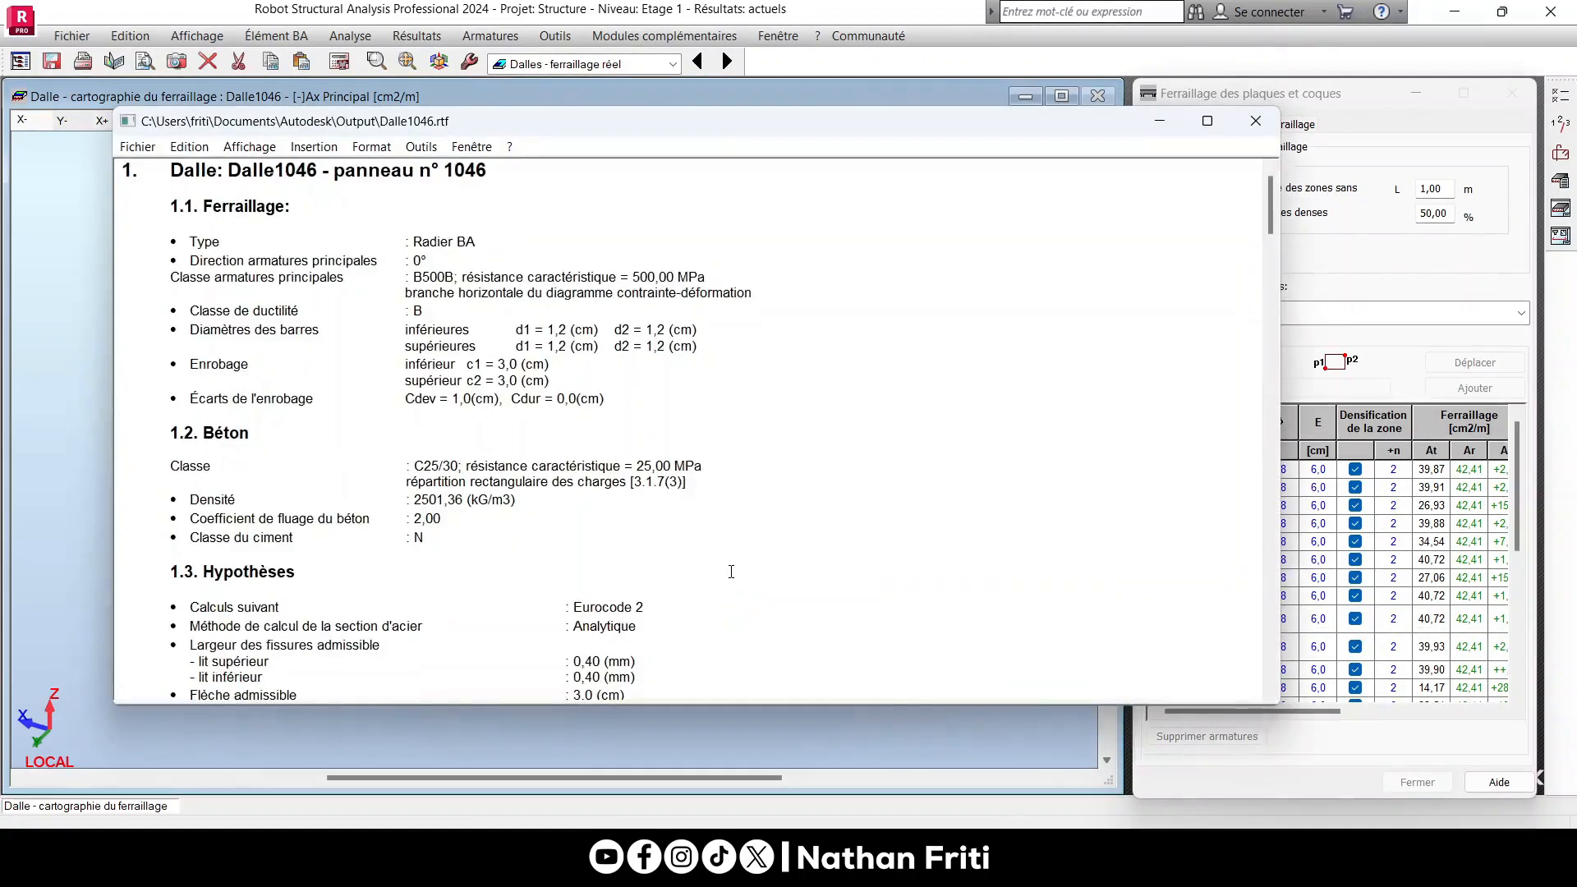
scroll(734, 565, "down", 5)
scroll(736, 559, "up", 5)
left_click_drag(1274, 212, 1381, 239)
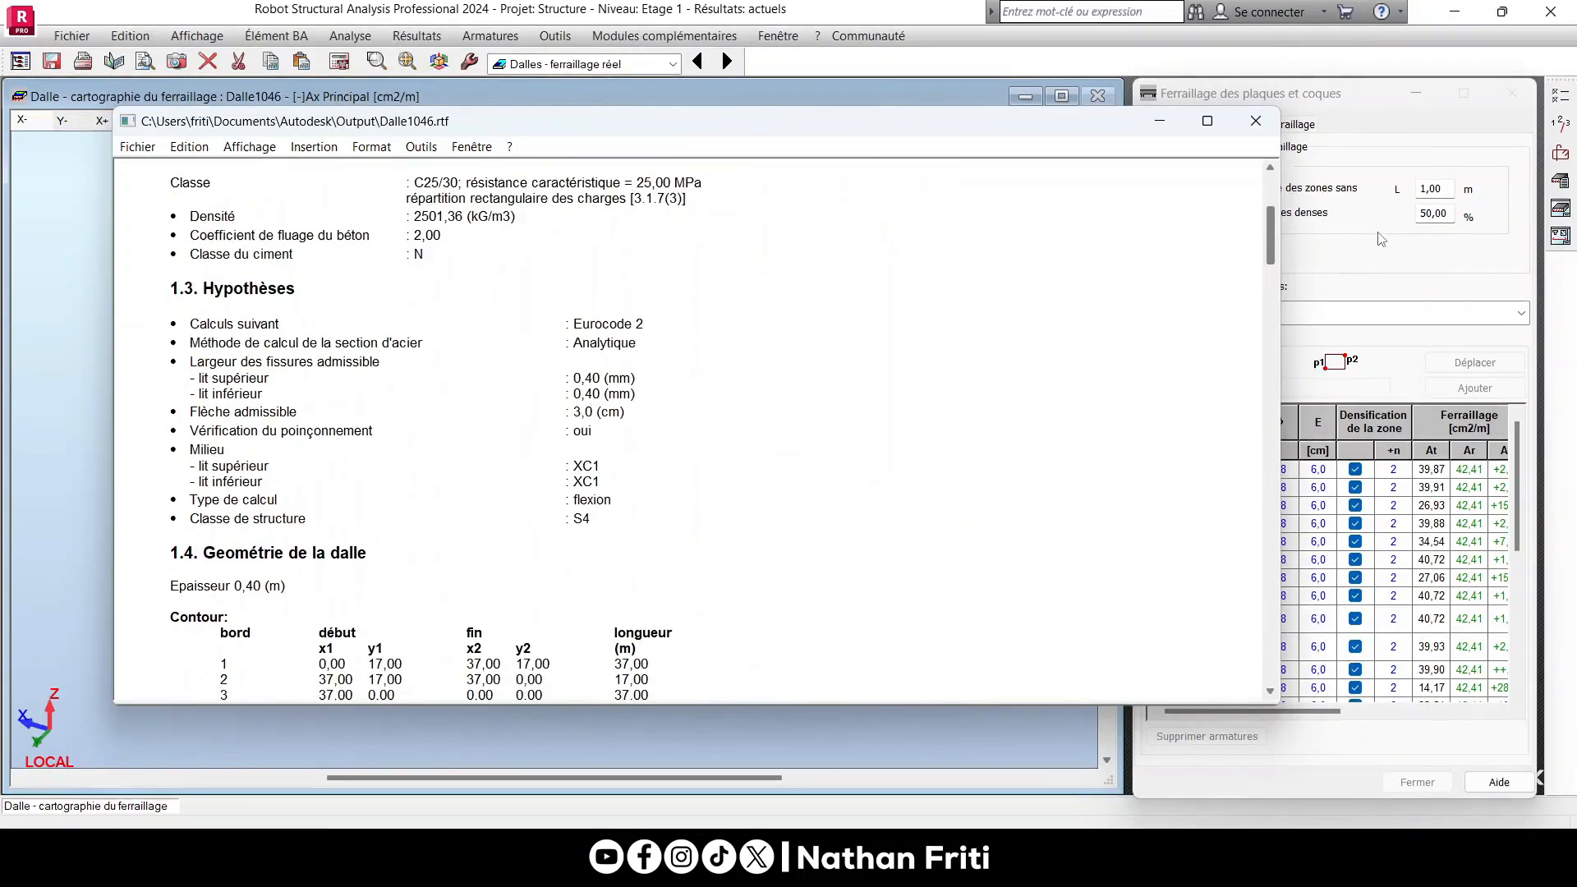
left_click_drag(1399, 310, 1339, 286)
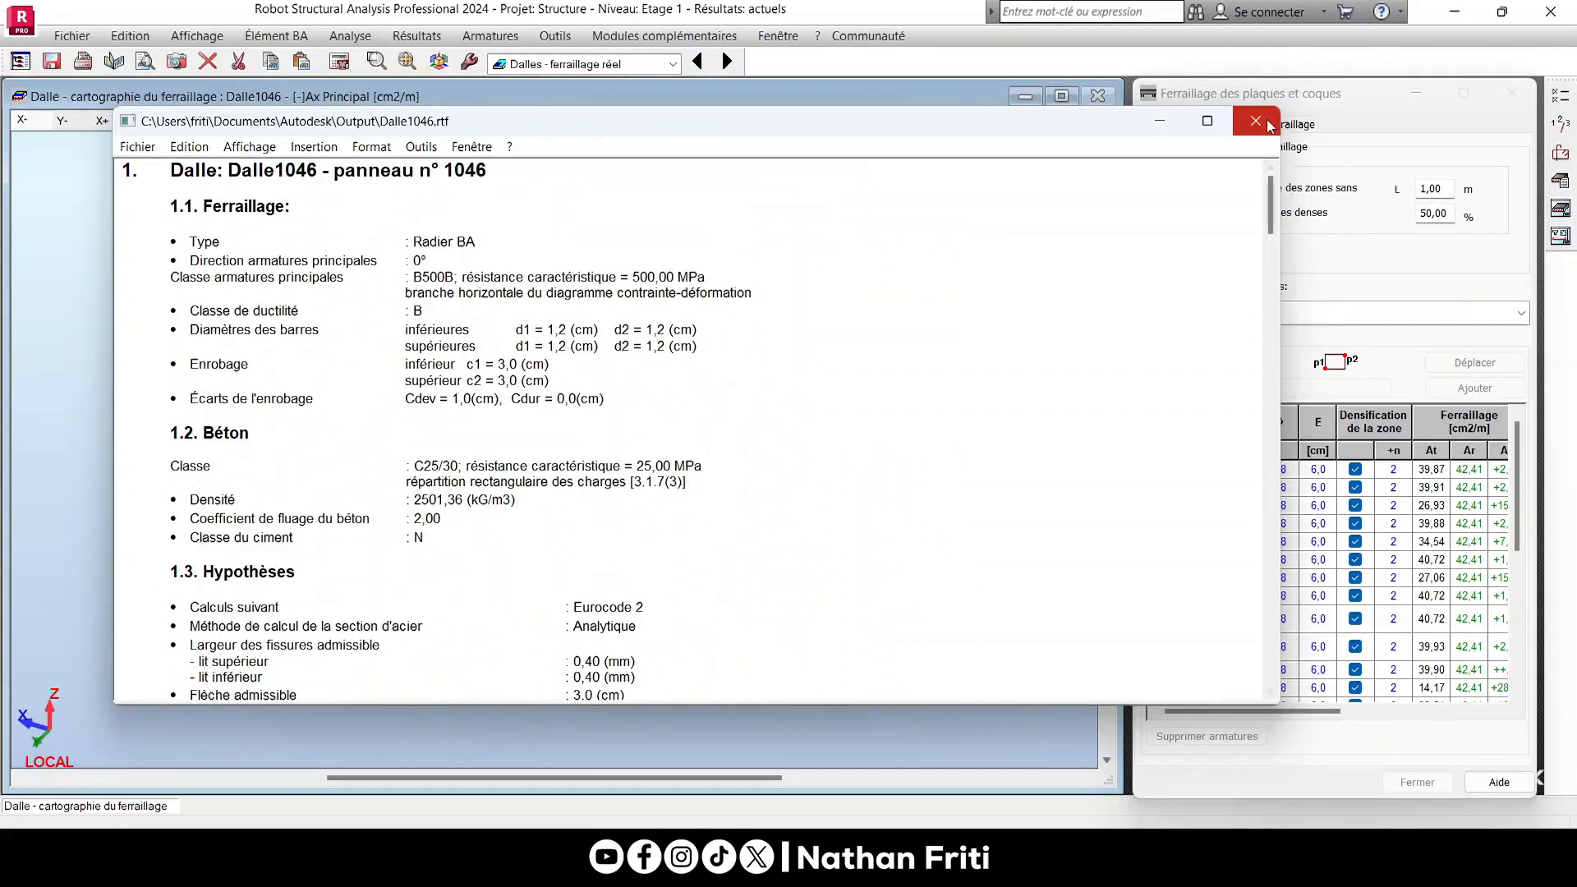